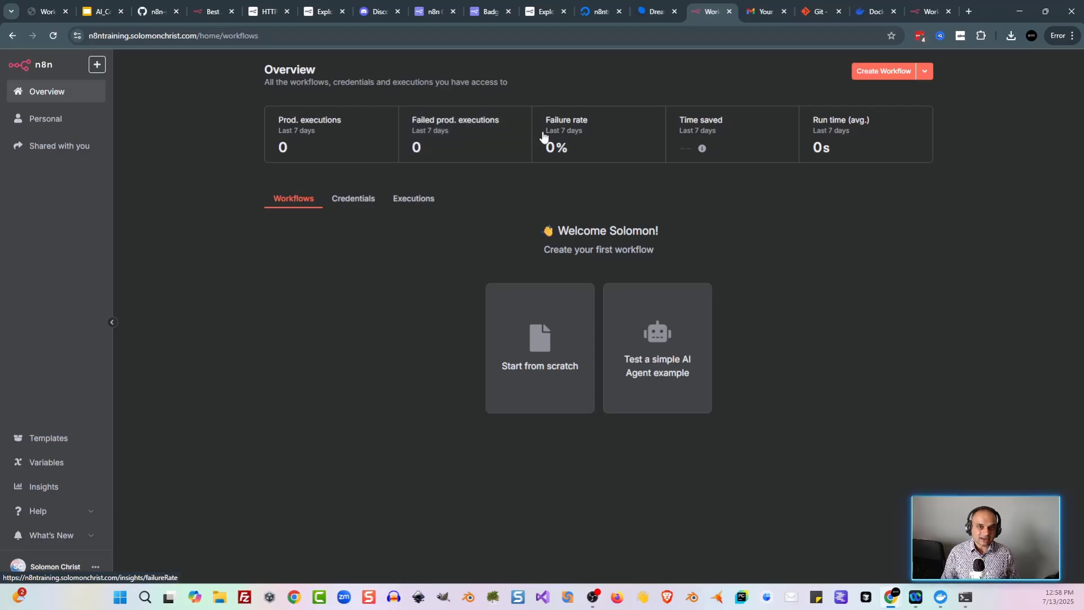
# Step: Switch to the local n8n instance at localhost:5678 and review its Credentials and Executions
pyautogui.hotkey('ctrl', '9')
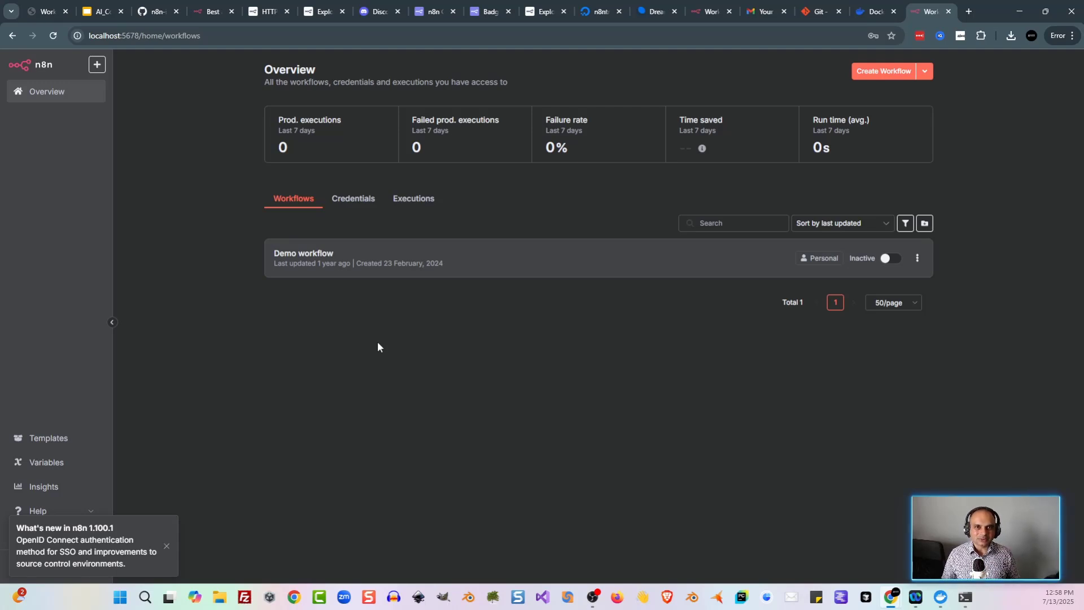
pyautogui.click(357, 212)
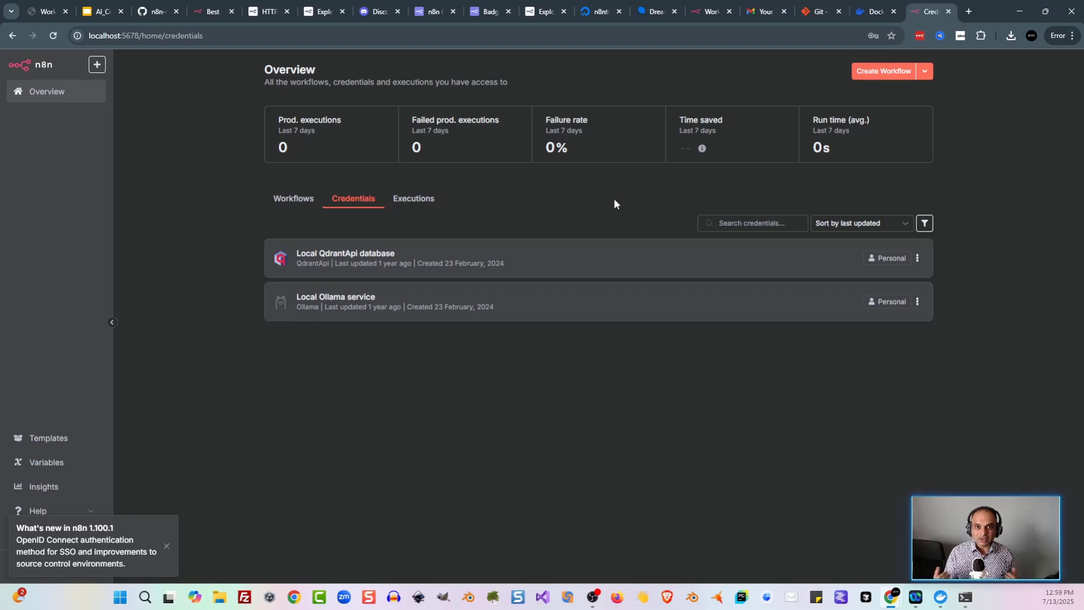
pyautogui.click(413, 198)
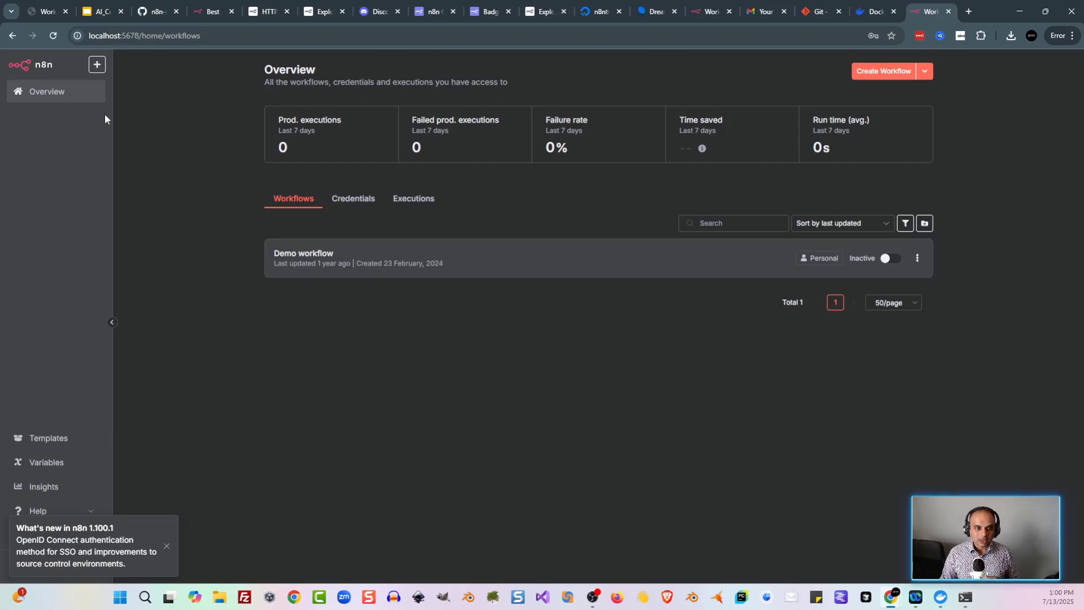
# Step: Create a new blank workflow from the Overview page, opening as 'My workflow'
pyautogui.click(101, 68)
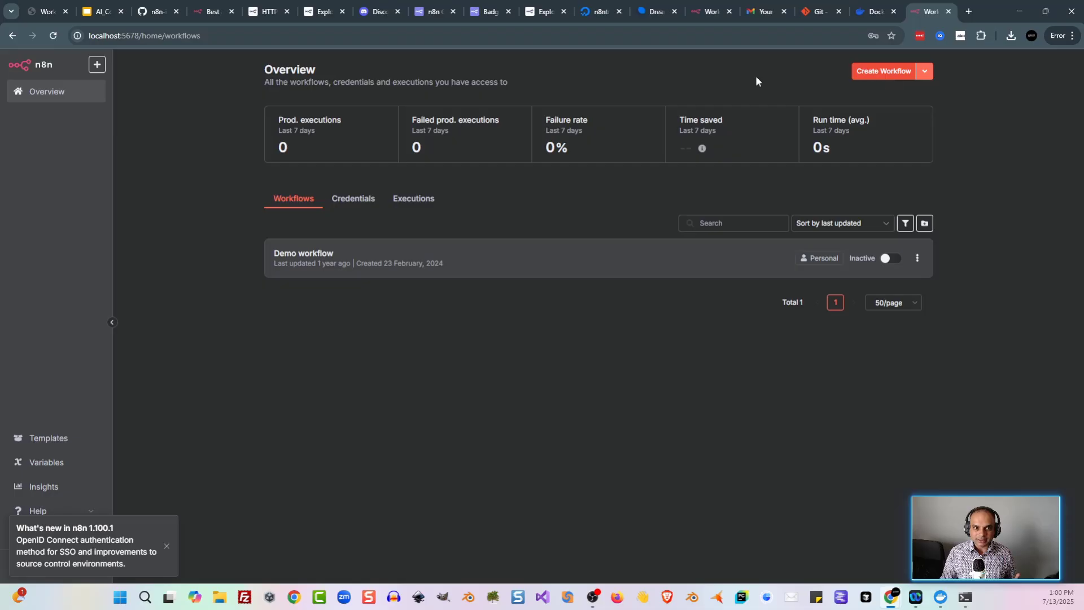
pyautogui.click(897, 72)
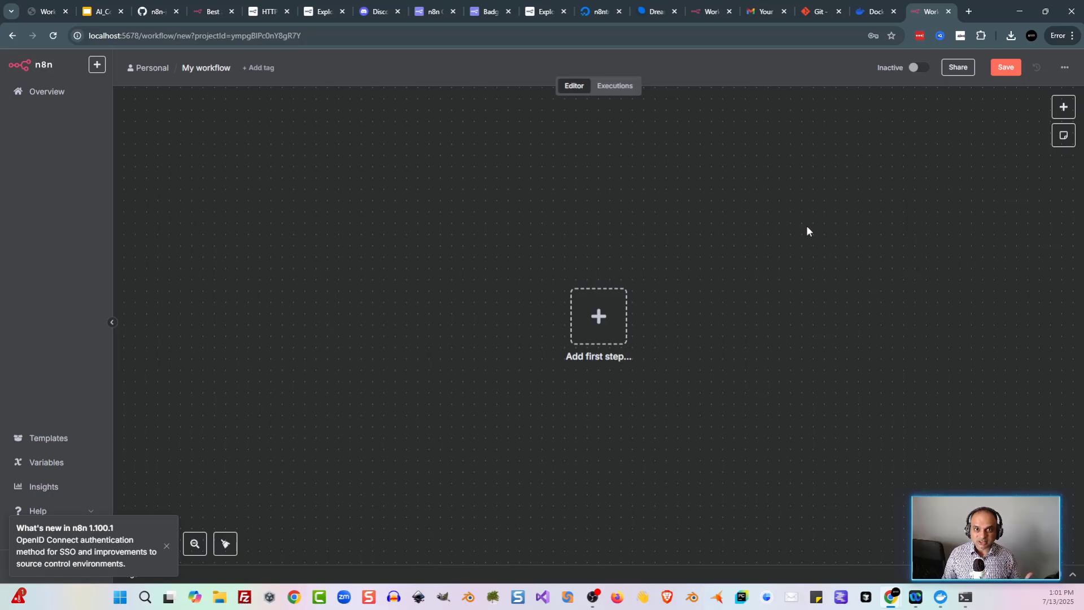
# Step: Search the node list for 'google' and browse the results without adding any
pyautogui.click(1065, 112)
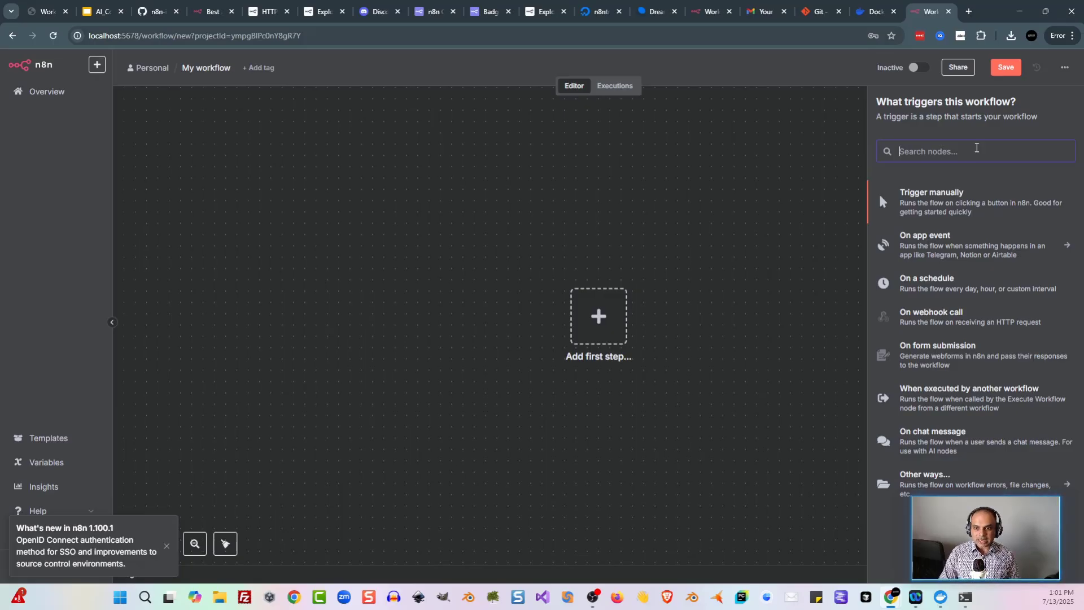
pyautogui.write('google')
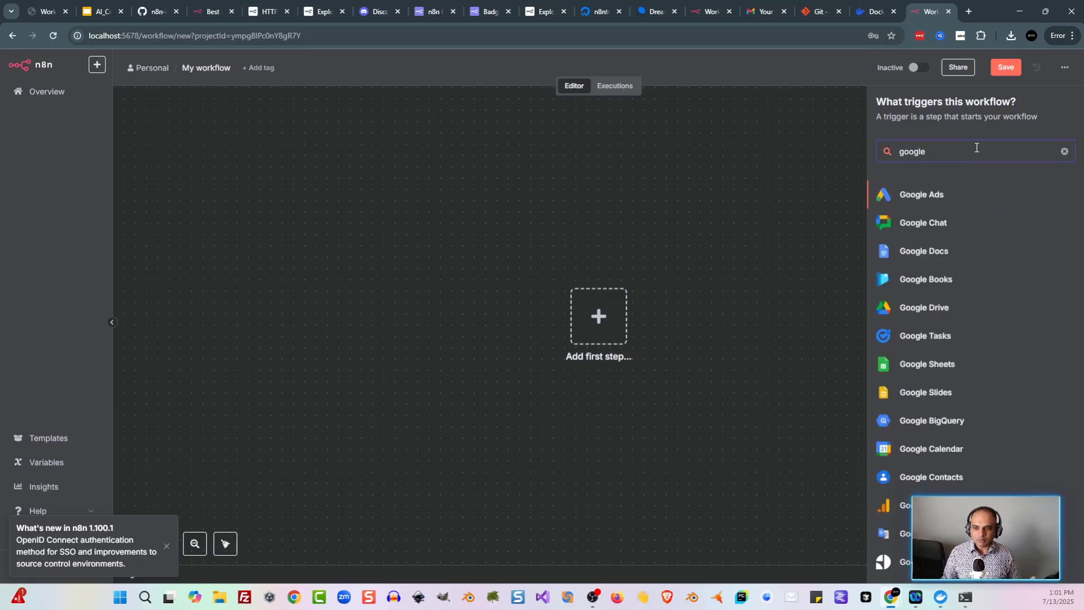
pyautogui.scroll(-4, 997, 258)
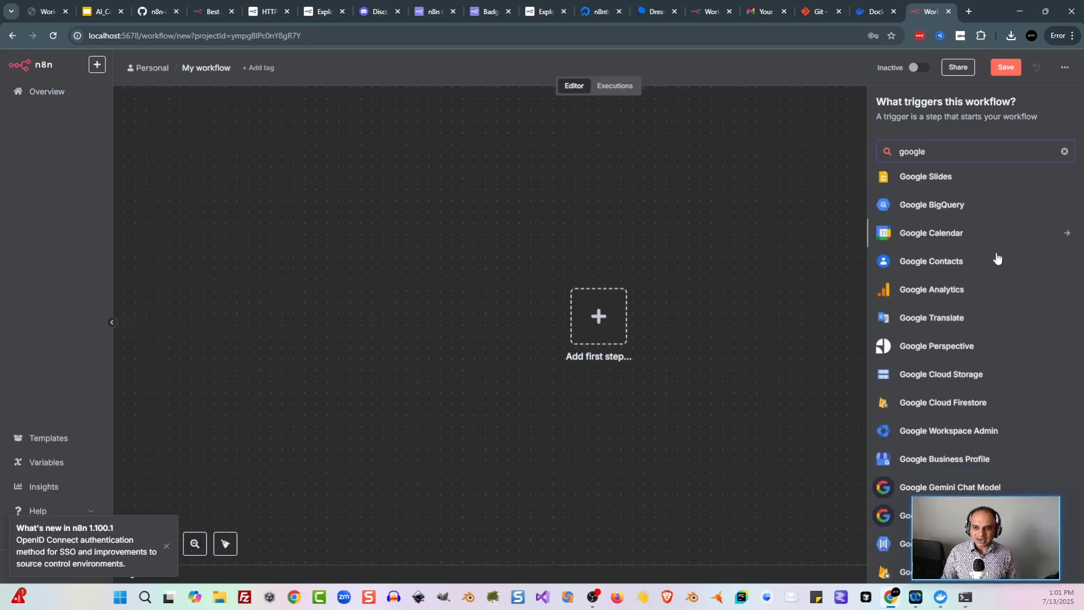
pyautogui.scroll(4, 989, 339)
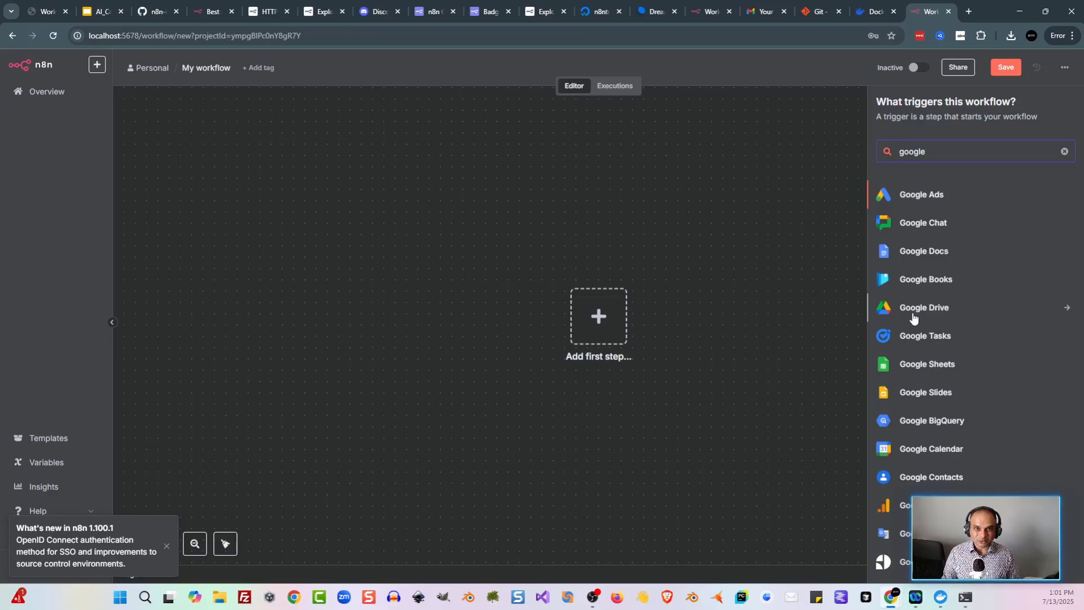
pyautogui.click(686, 415)
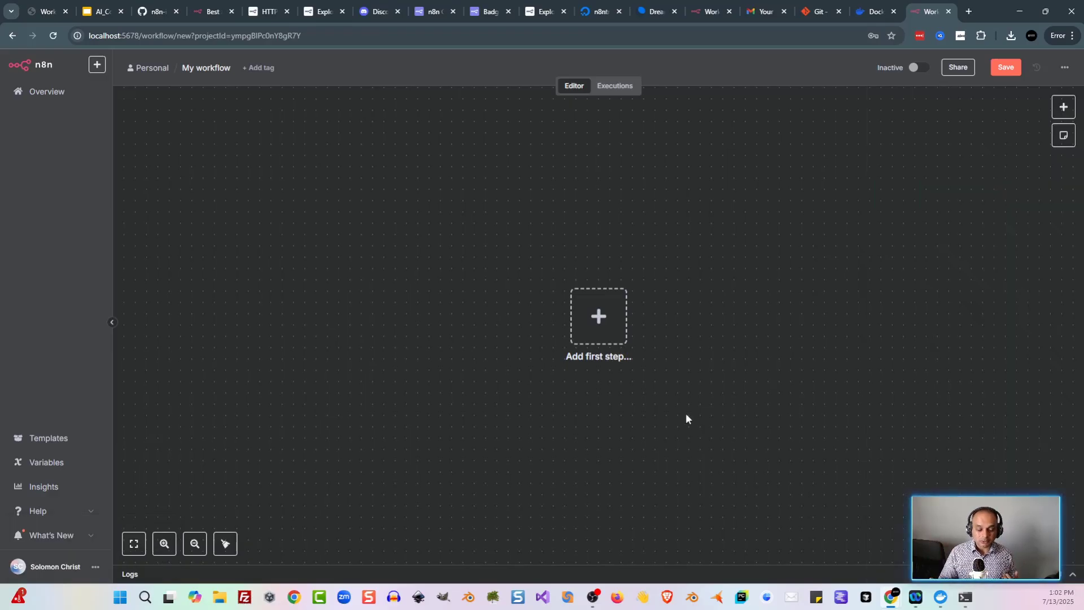
# Step: Dismiss the trigger node list and view this workflow's empty Executions tab
pyautogui.press('Tab')
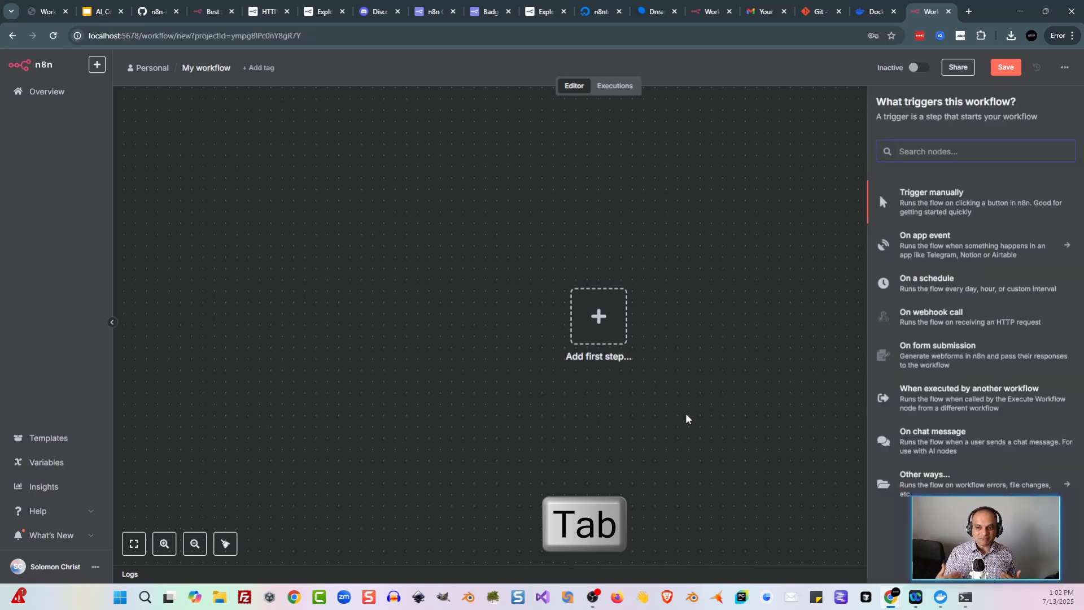
pyautogui.press('Tab')
pyautogui.press('Tab')
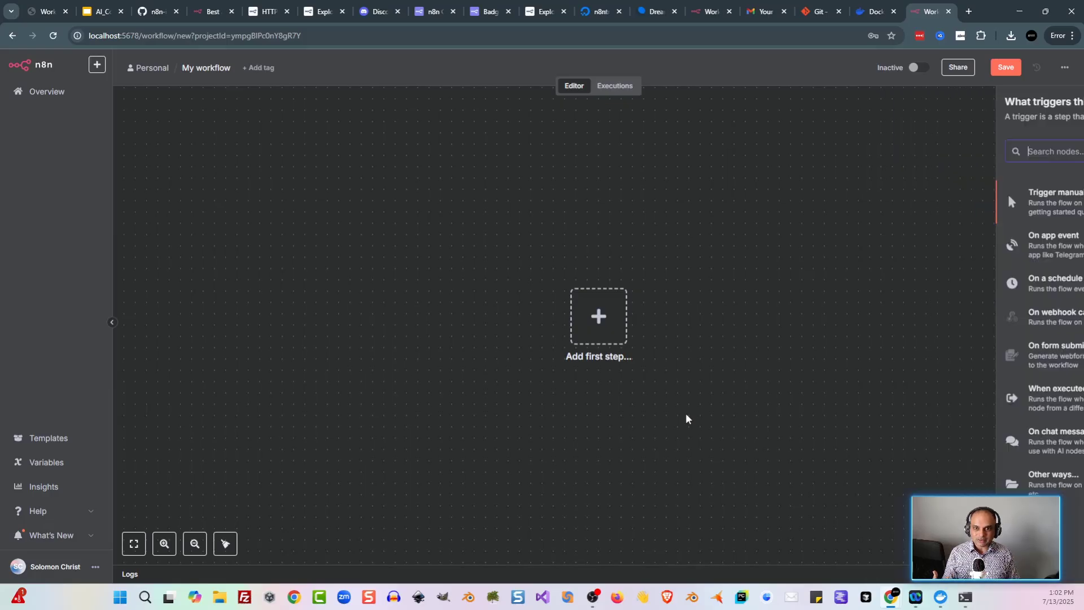
pyautogui.click(686, 418)
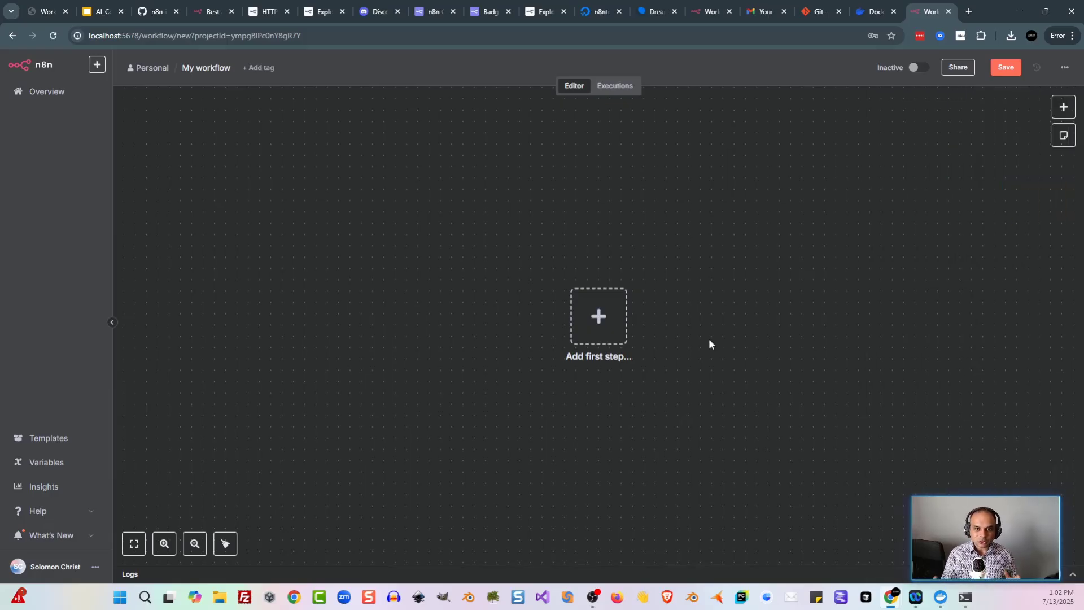
pyautogui.click(615, 88)
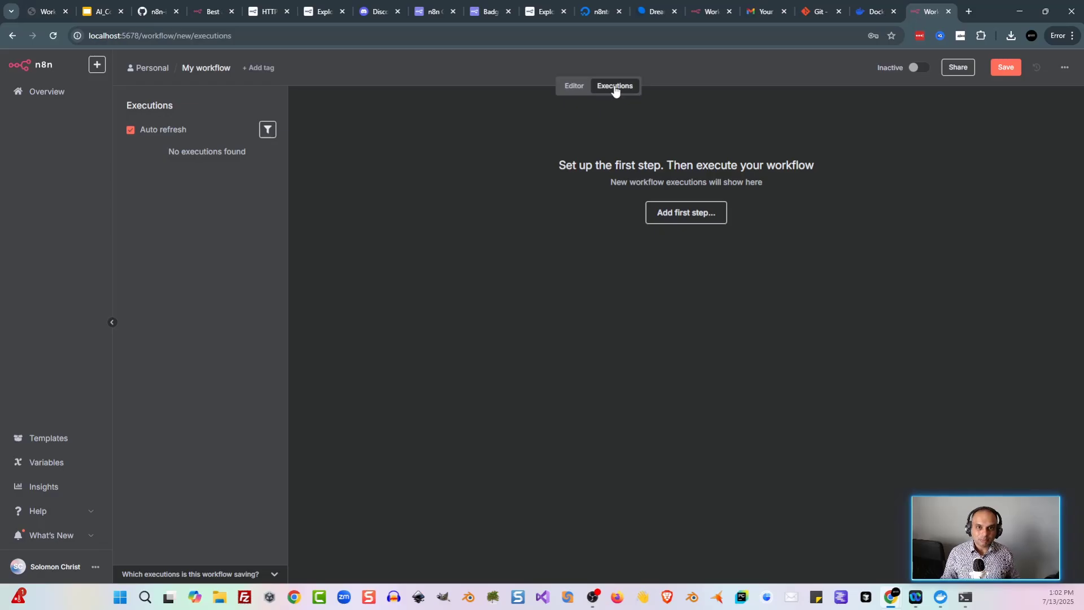
# Step: Check executions across all workflows, then return to the empty 'My workflow' editor canvas
pyautogui.click(92, 91)
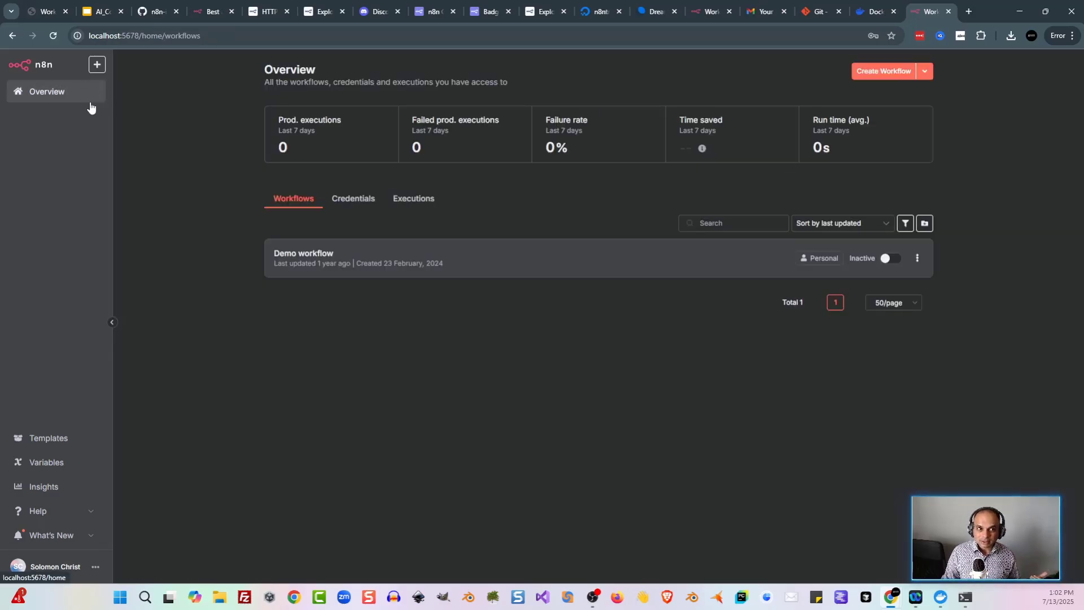
pyautogui.click(425, 204)
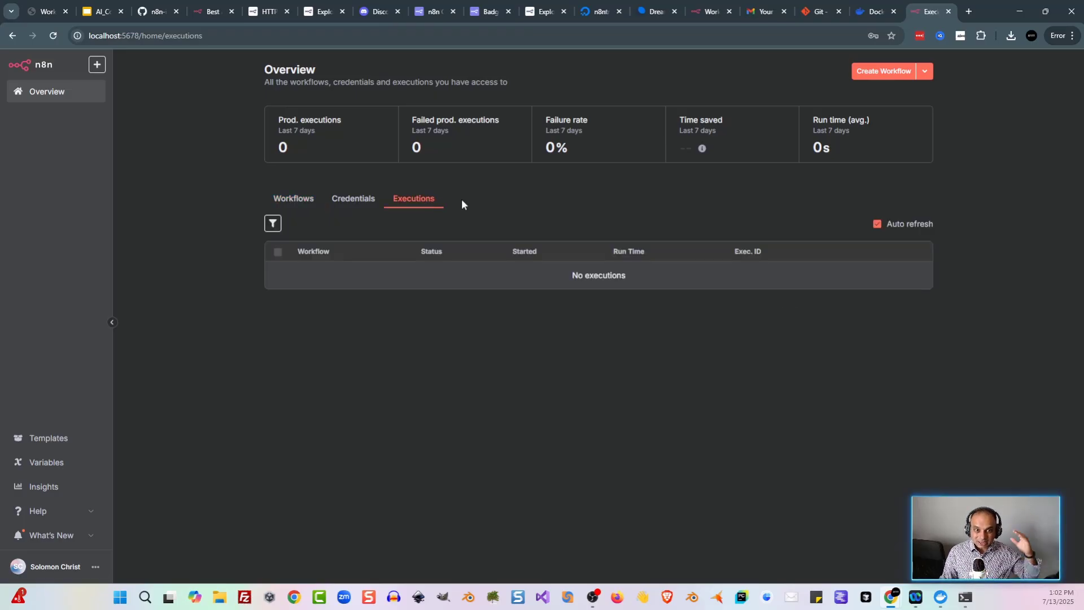
pyautogui.click(306, 203)
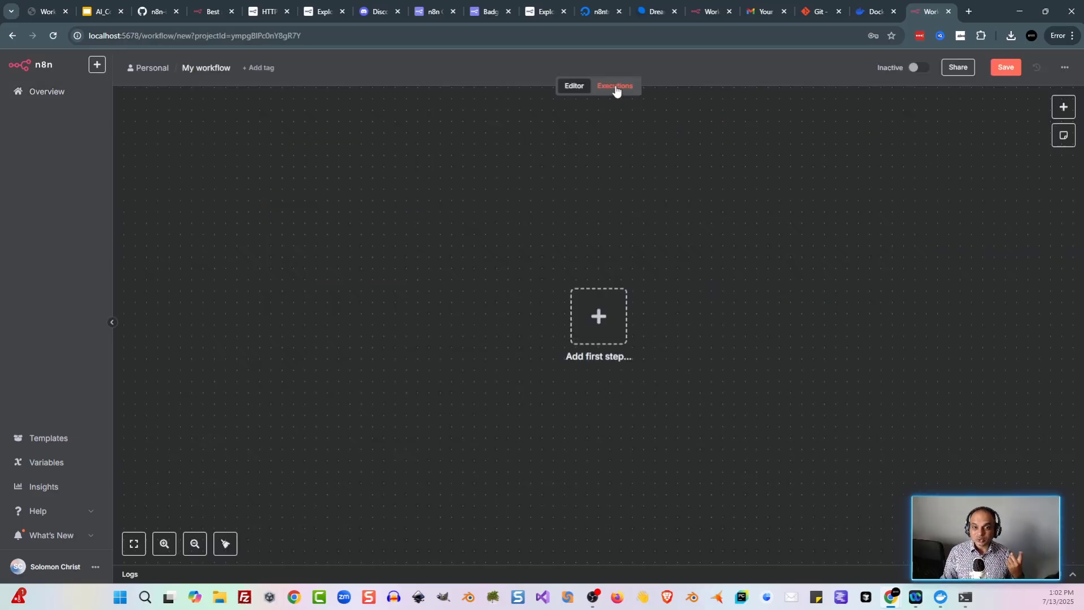
pyautogui.click(615, 88)
pyautogui.hotkey('alt', 'Left')
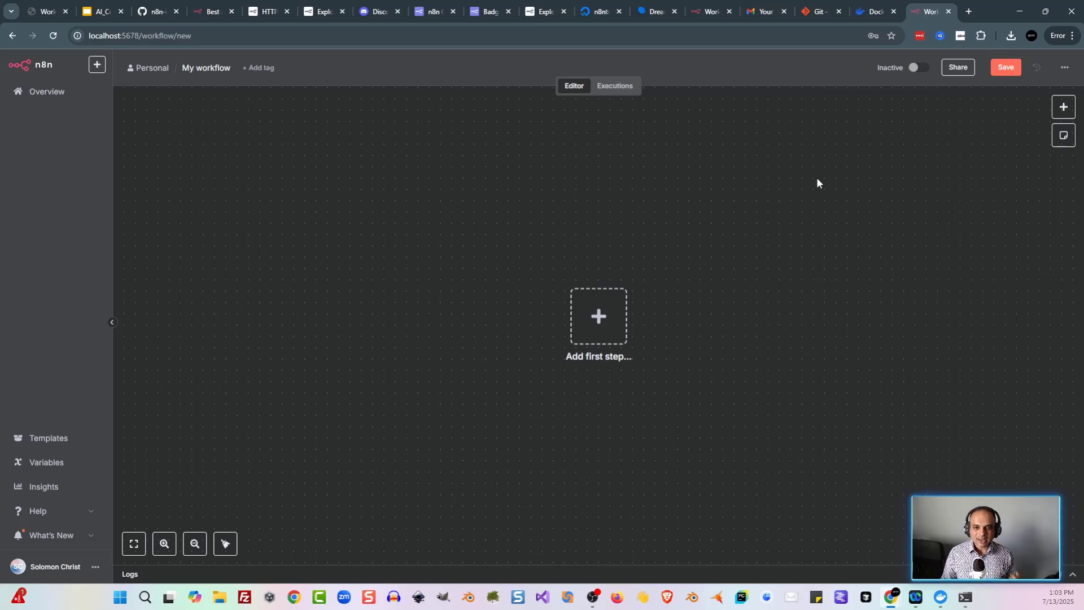
# Step: Add a 'Trigger manually' node as the first step and zoom in on it
pyautogui.click(609, 323)
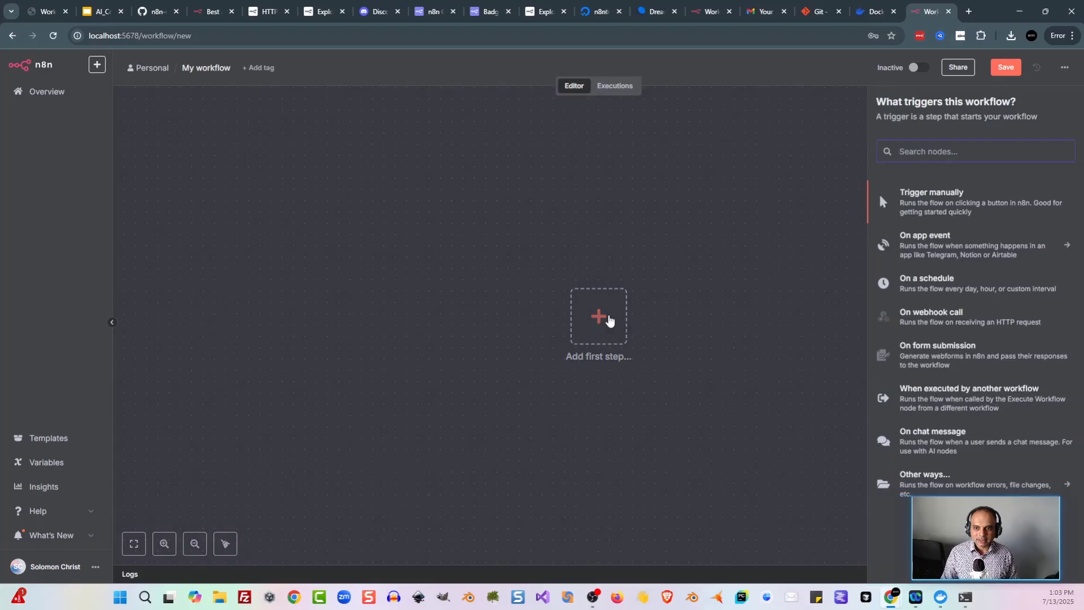
pyautogui.click(940, 204)
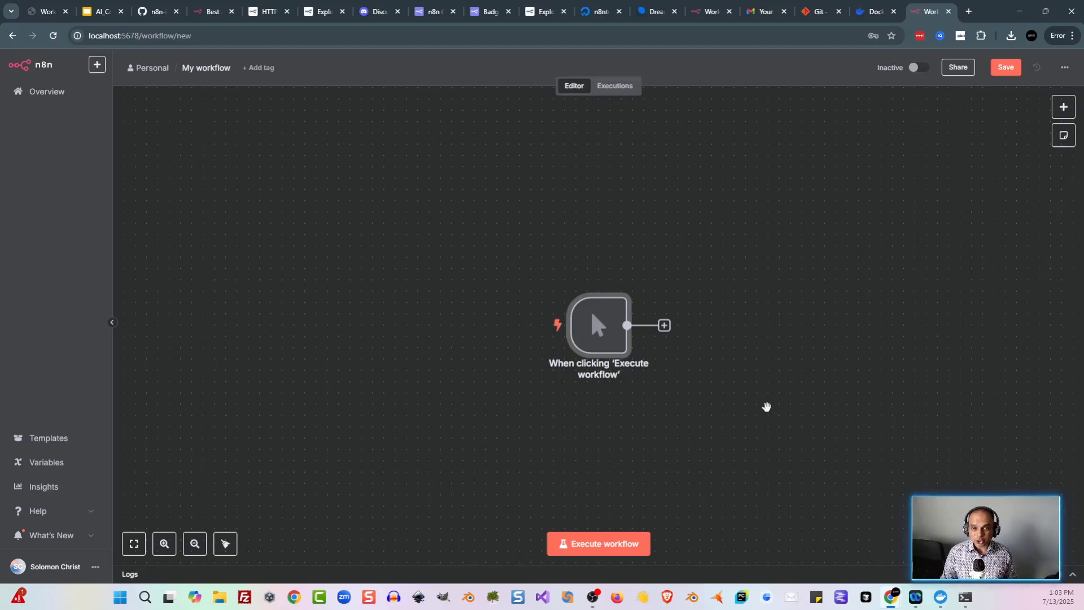
pyautogui.scroll(5, 685, 384)
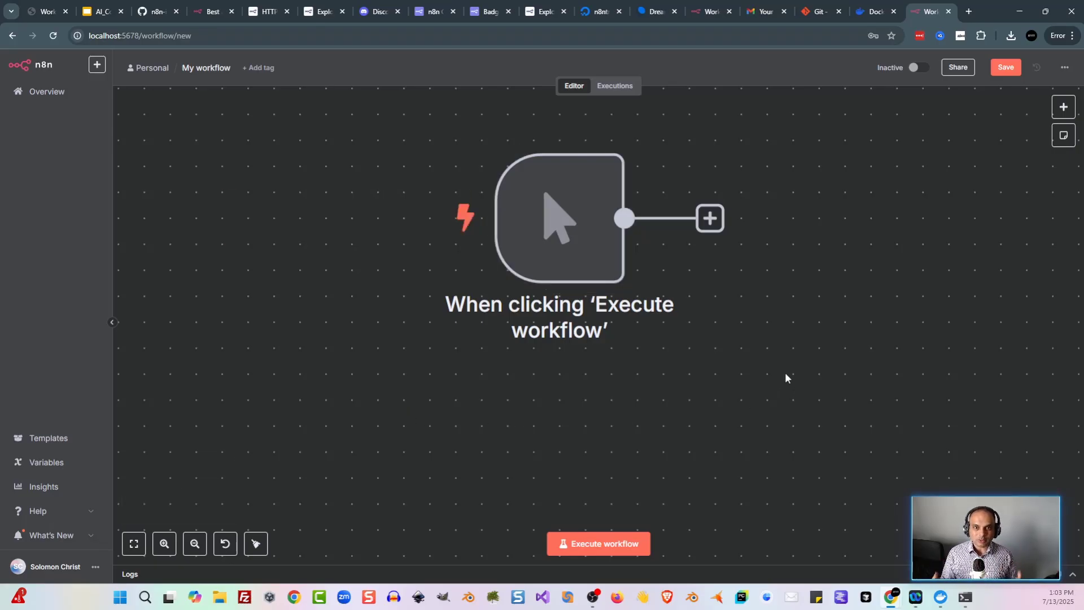
# Step: Paste a Google Drive 'Download file' node onto the canvas
pyautogui.moveTo(656, 242)
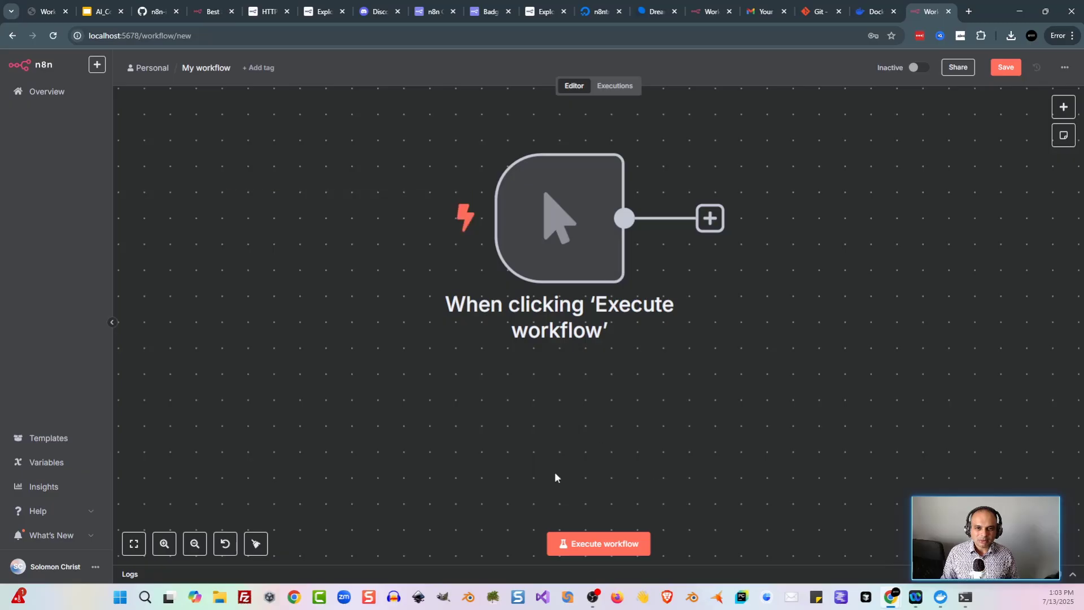
pyautogui.moveTo(609, 353)
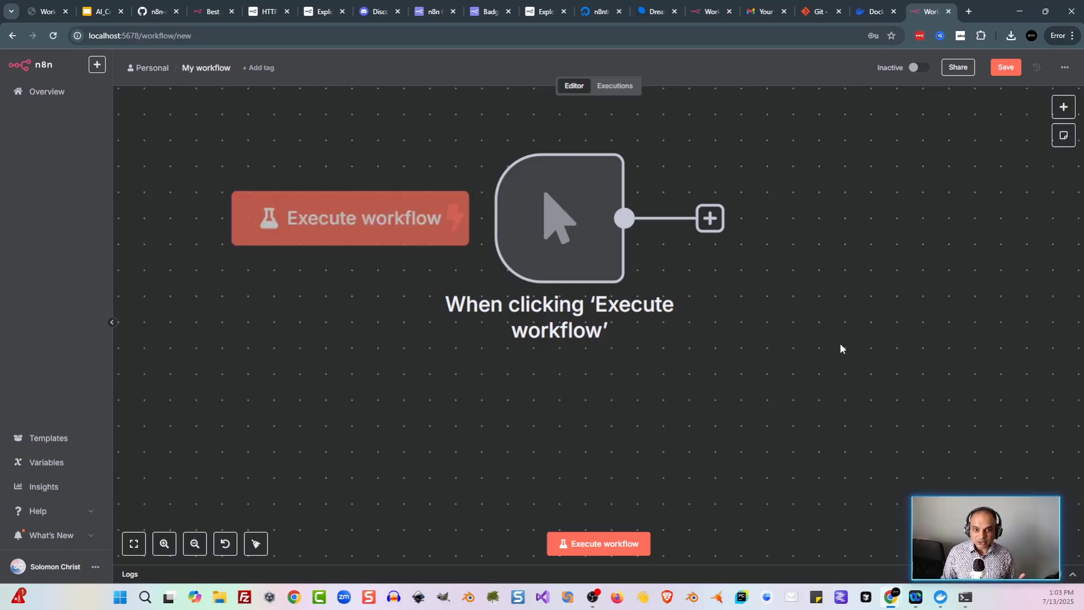
pyautogui.moveTo(621, 329)
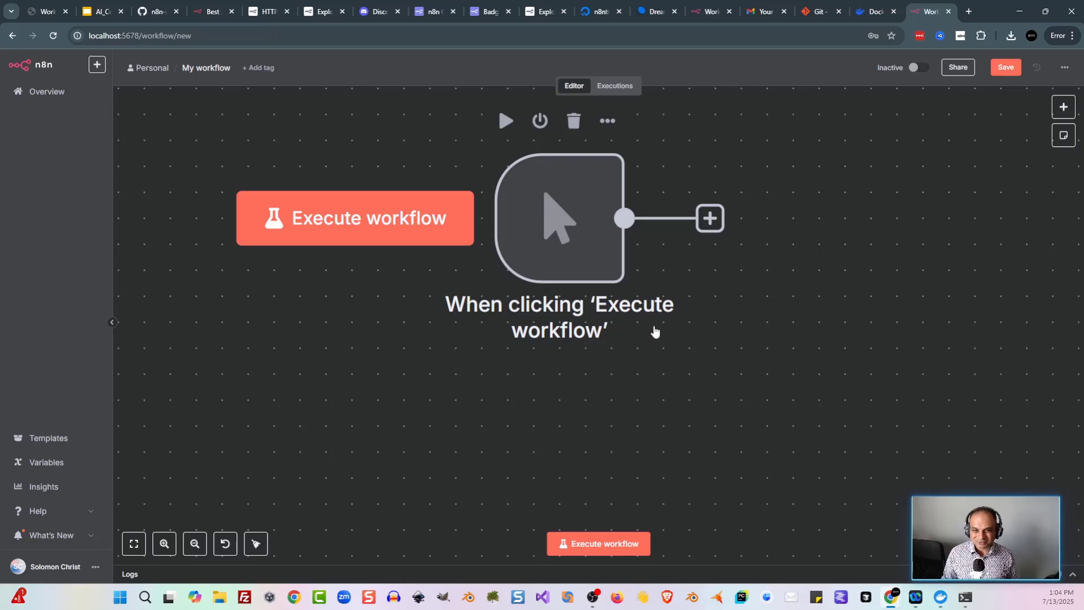
pyautogui.hotkey('ctrl', 'v')
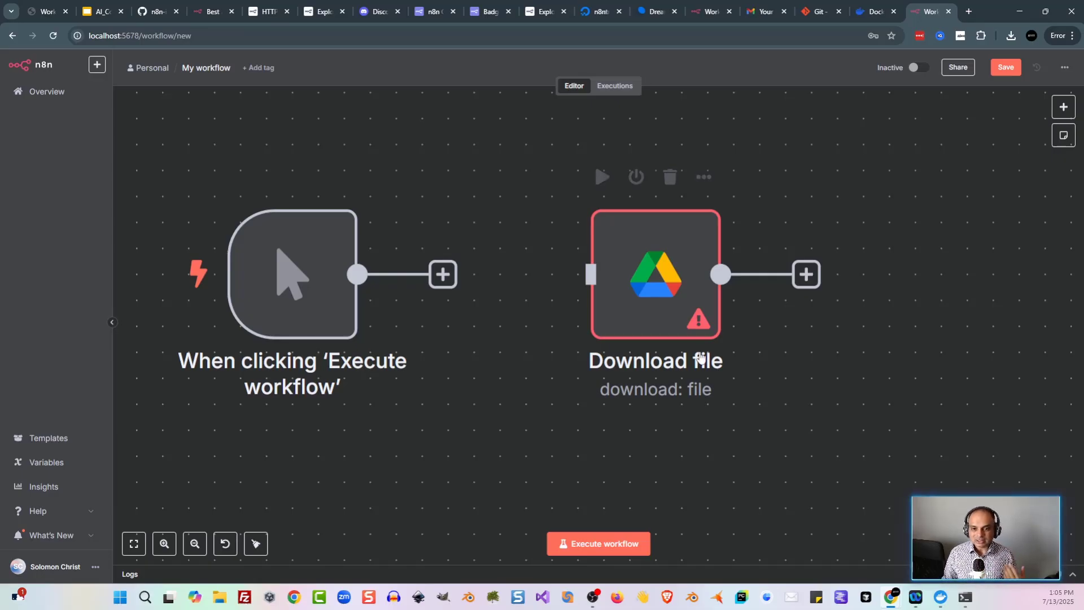
# Step: Toggle the Download file node between deactivated and active using the D shortcut
pyautogui.moveTo(668, 315)
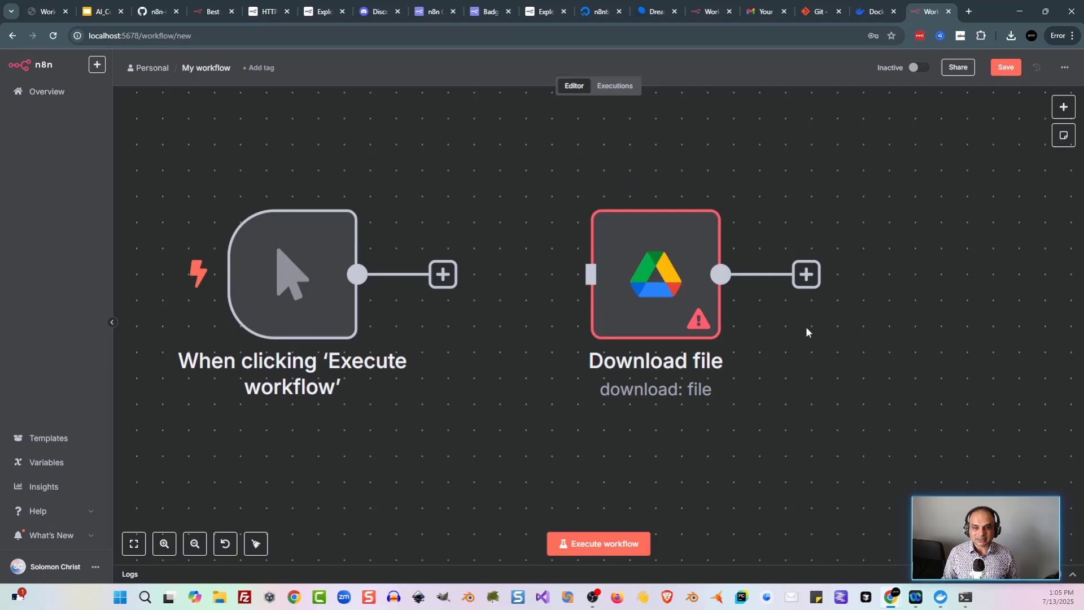
pyautogui.hscroll(1, 830, 254)
pyautogui.scroll(-1, 830, 254)
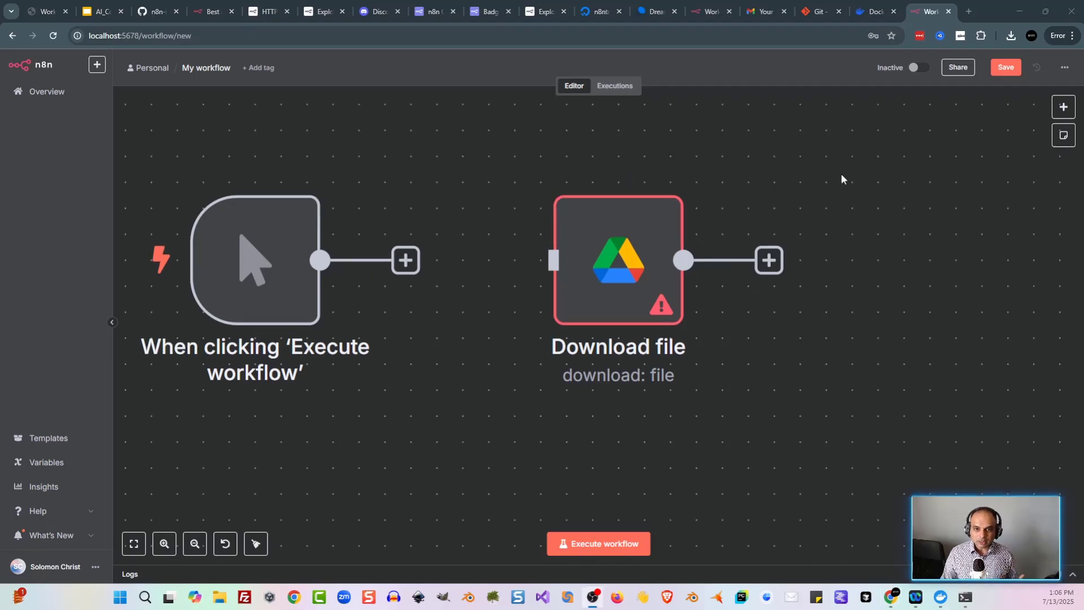
pyautogui.moveTo(635, 169)
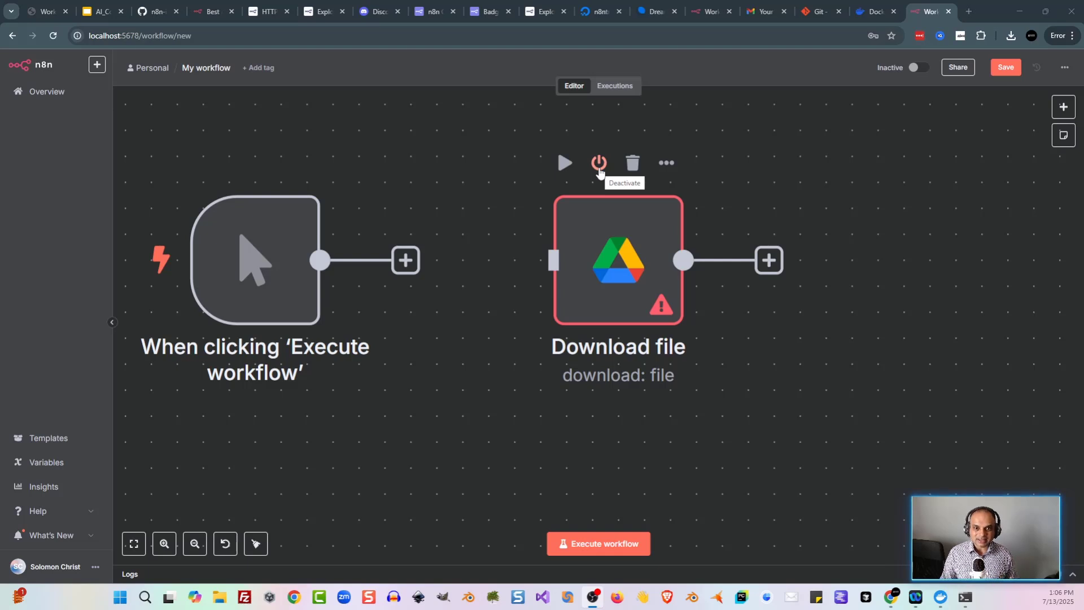
pyautogui.click(600, 169)
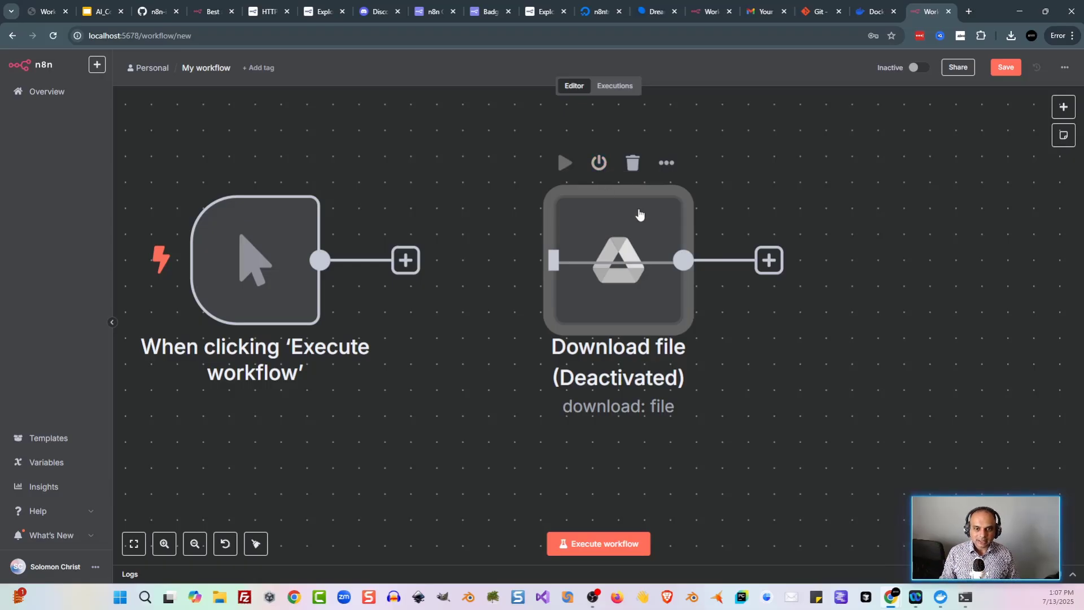
pyautogui.press('d')
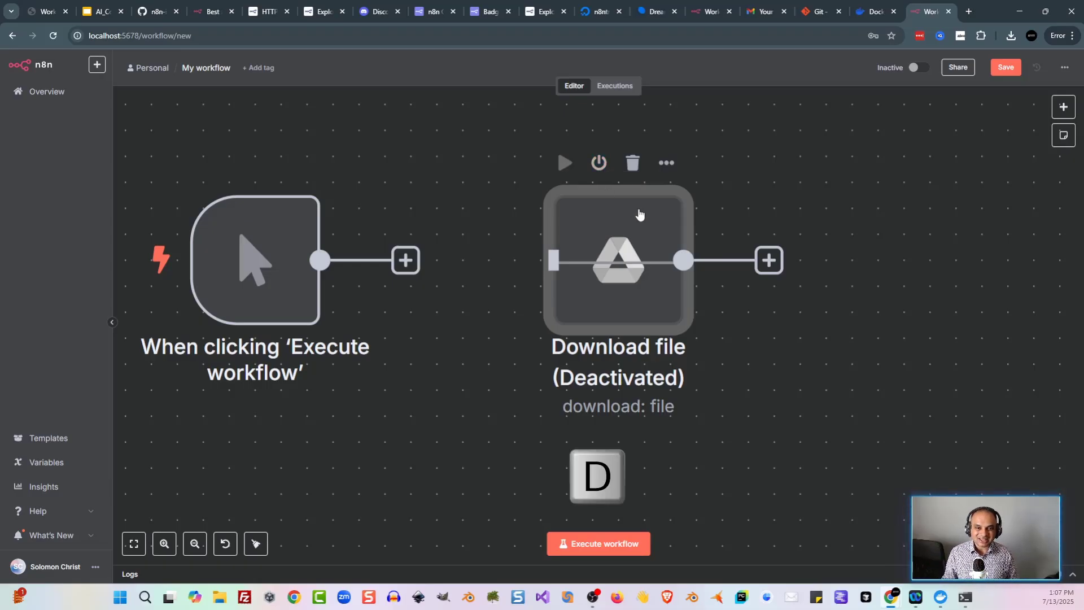
pyautogui.press('d')
pyautogui.press('d')
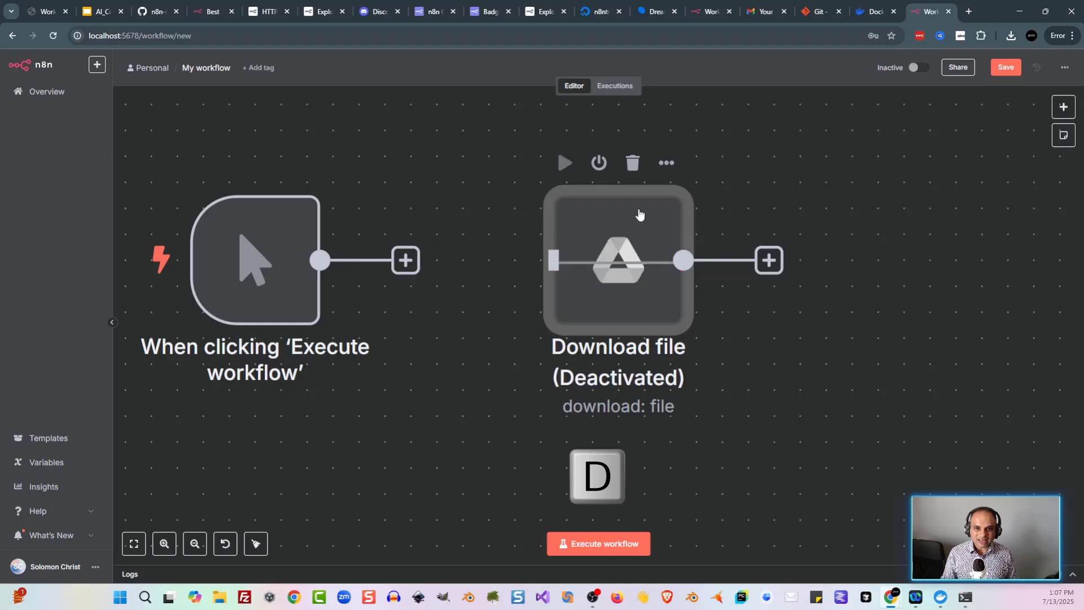
pyautogui.press('d')
pyautogui.press('d')
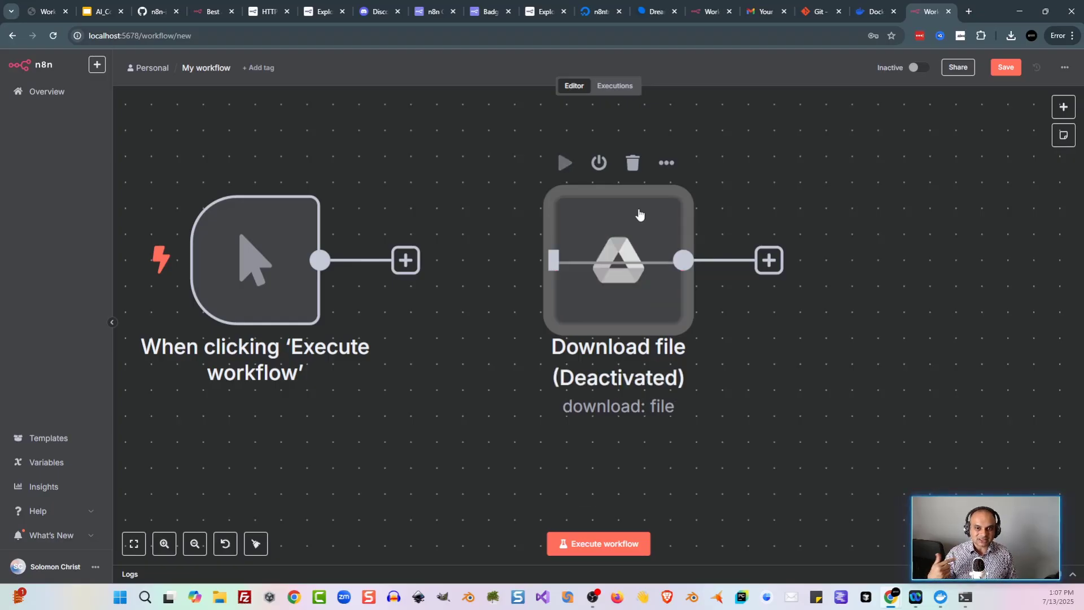
pyautogui.press('d')
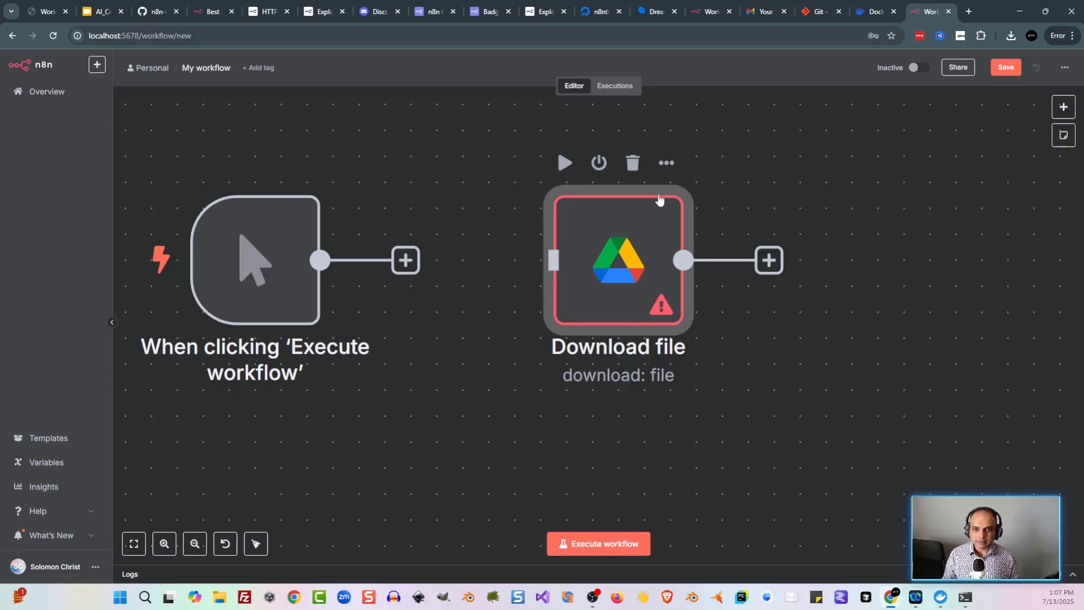
# Step: Delete the Google Drive Download file node and save the workflow
pyautogui.click(664, 165)
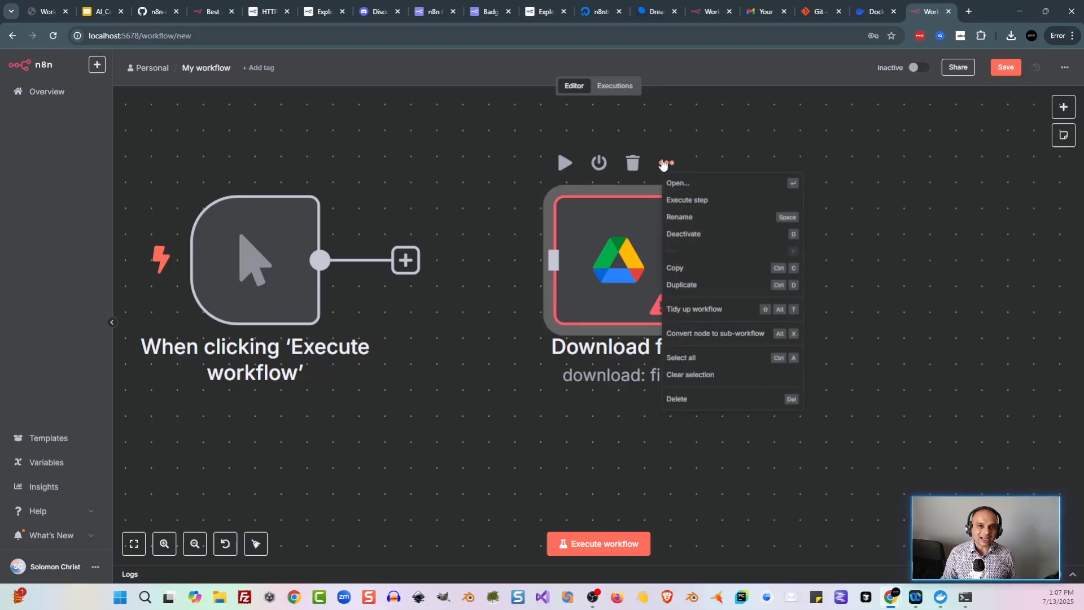
pyautogui.press('Delete')
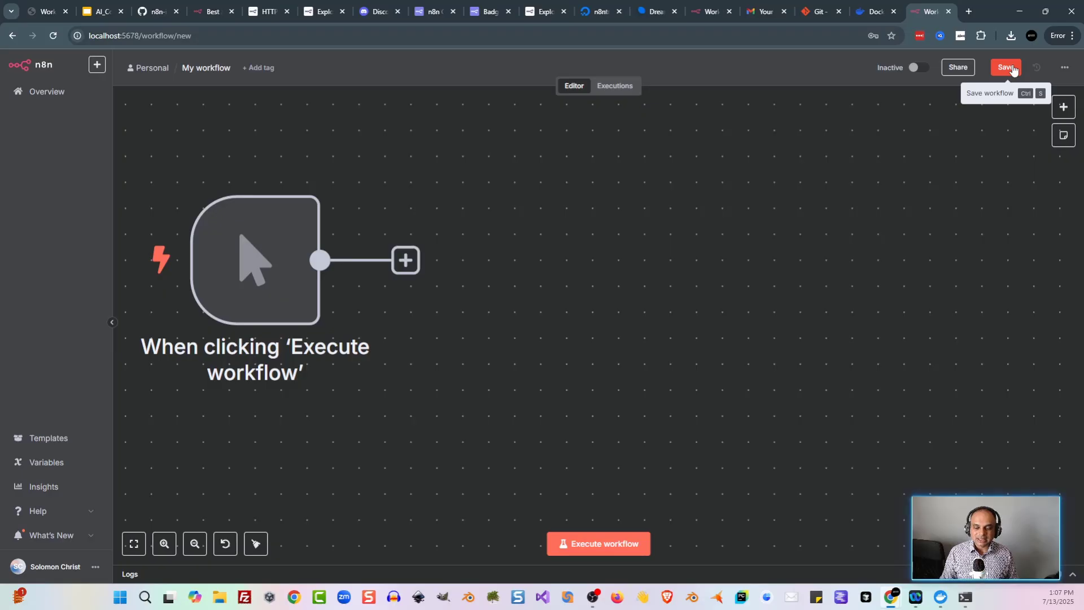
pyautogui.hotkey('ctrl', 's')
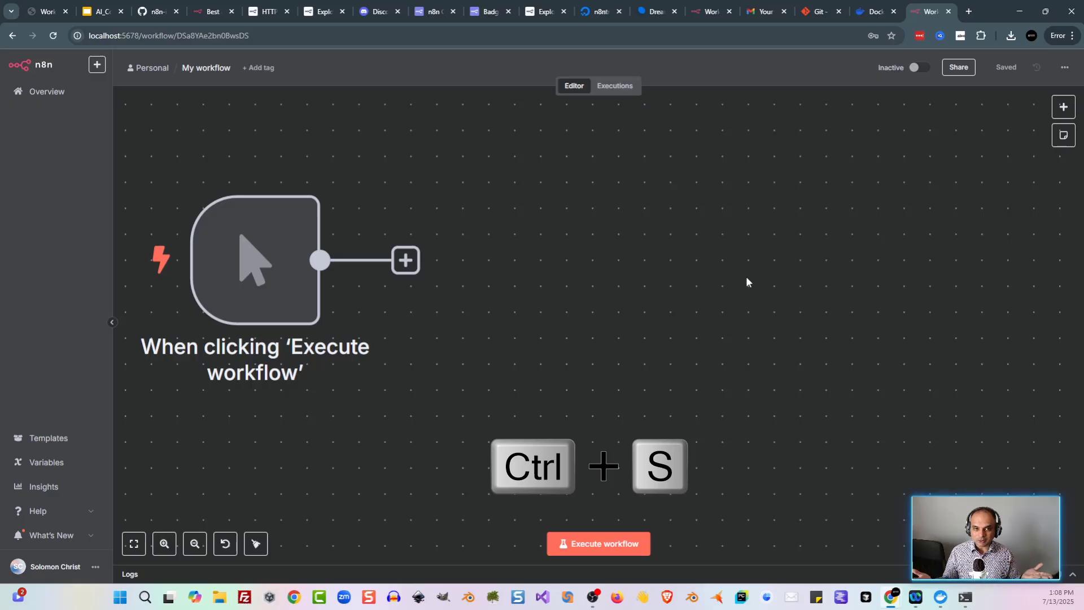
# Step: Change the workflow title from 'My workflow' to 'TestWorkflow' and confirm it
pyautogui.click(211, 69)
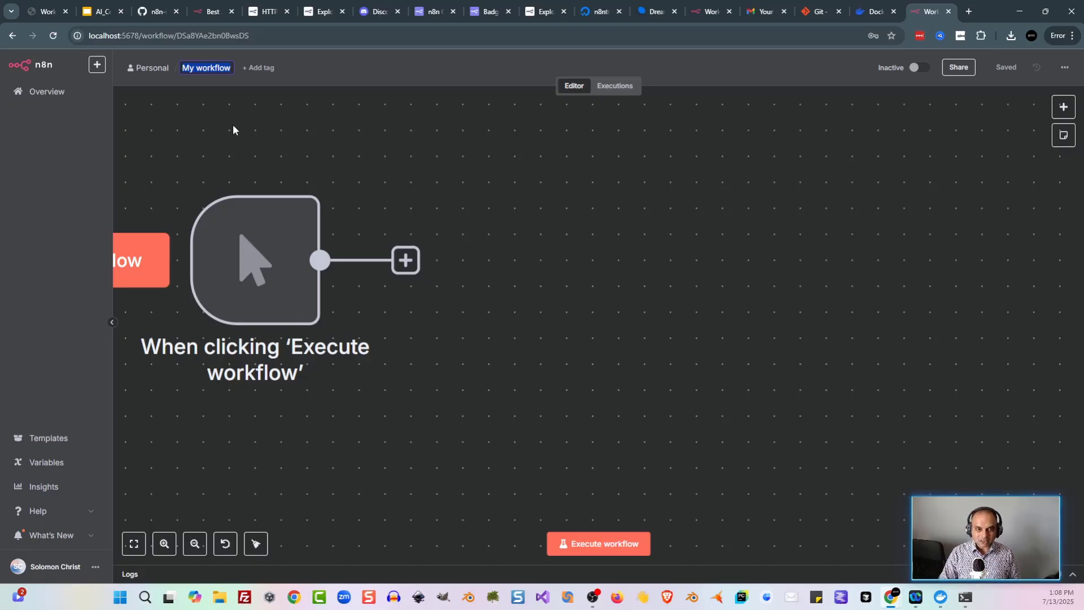
pyautogui.write('TestWorkflow')
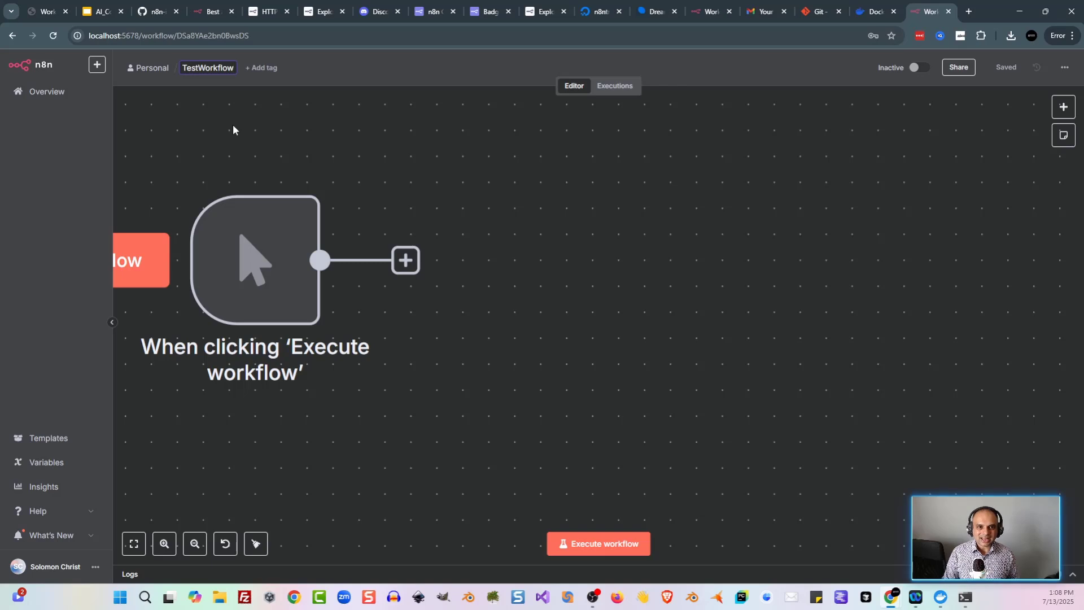
pyautogui.press('Return')
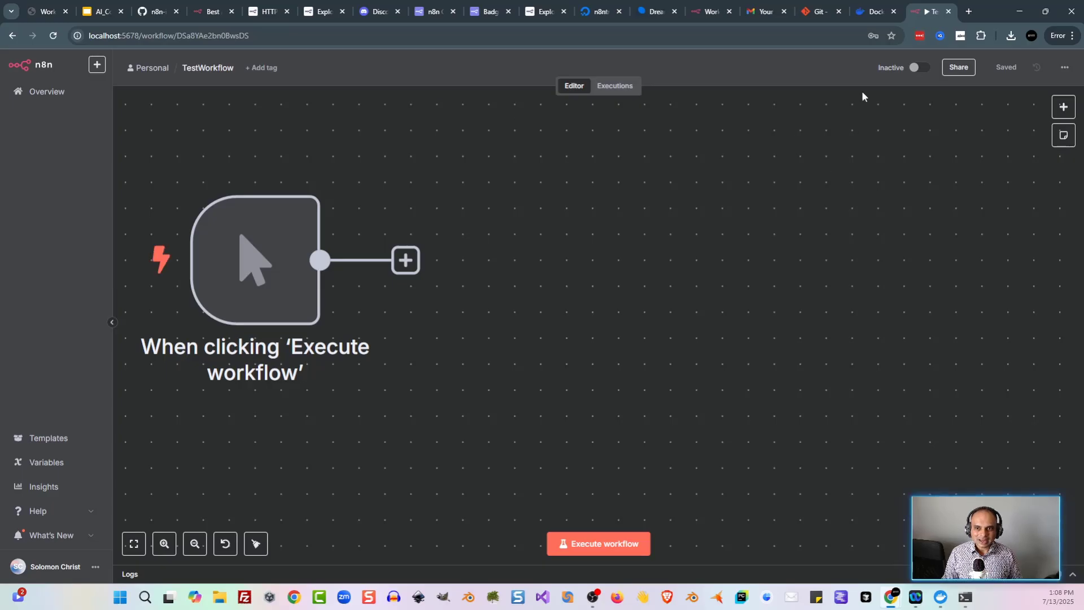
pyautogui.moveTo(916, 69)
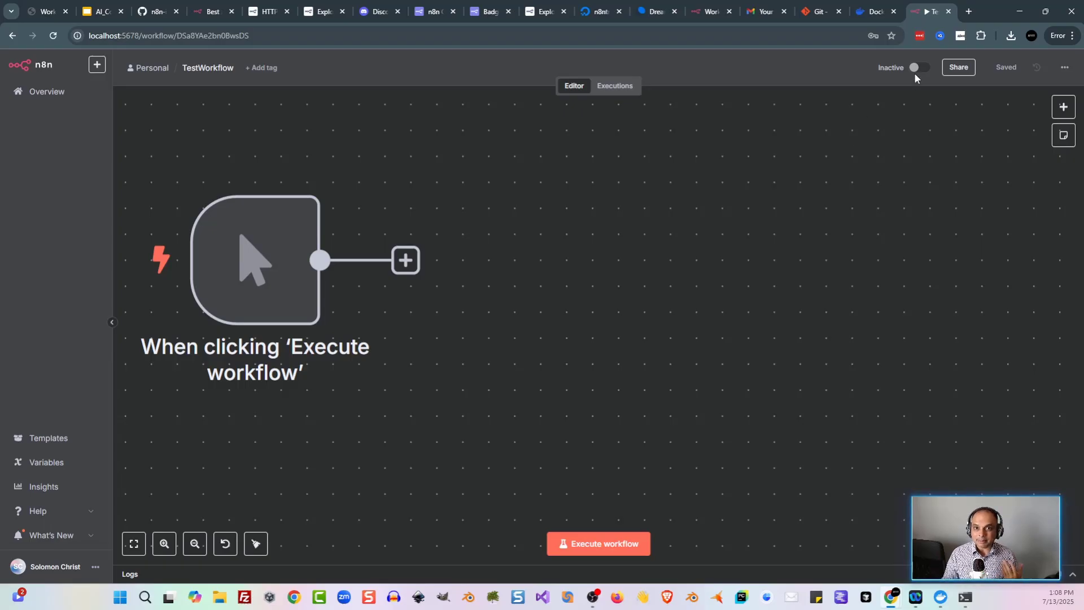
pyautogui.click(1064, 68)
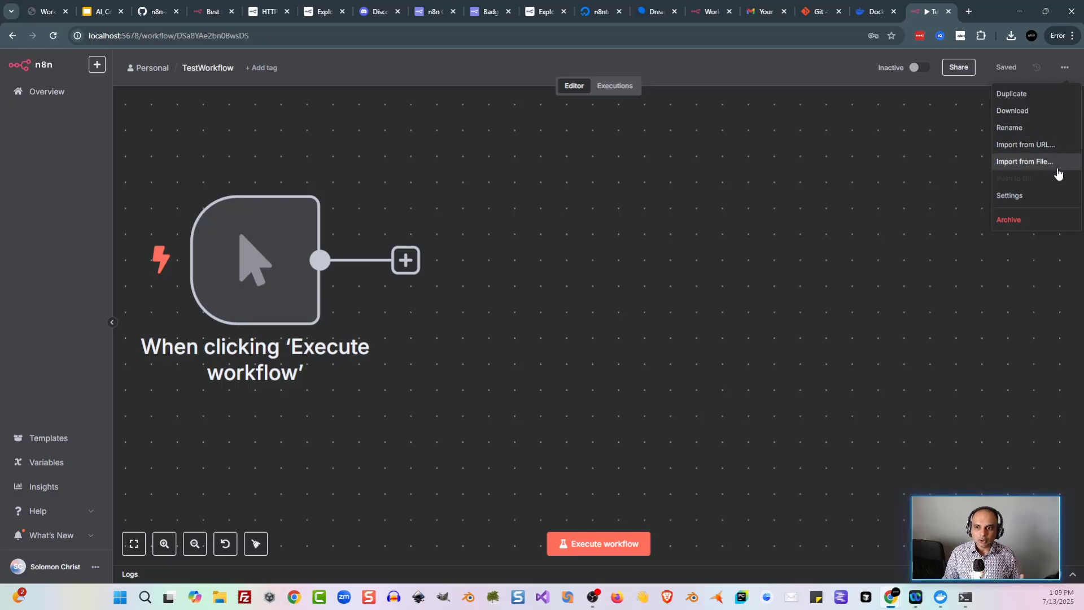
pyautogui.click(1038, 203)
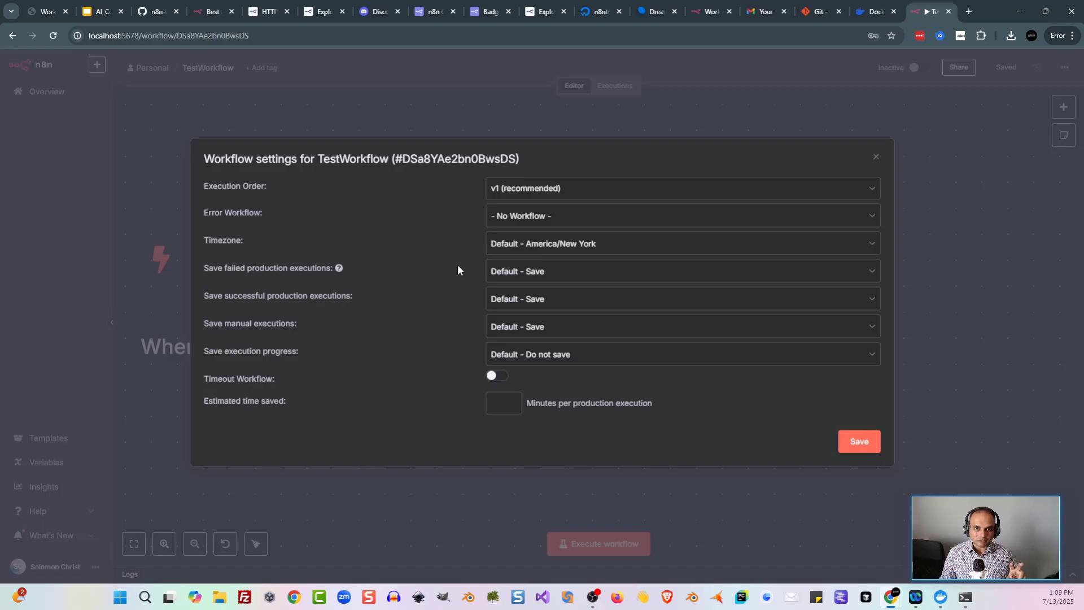
pyautogui.press('Escape')
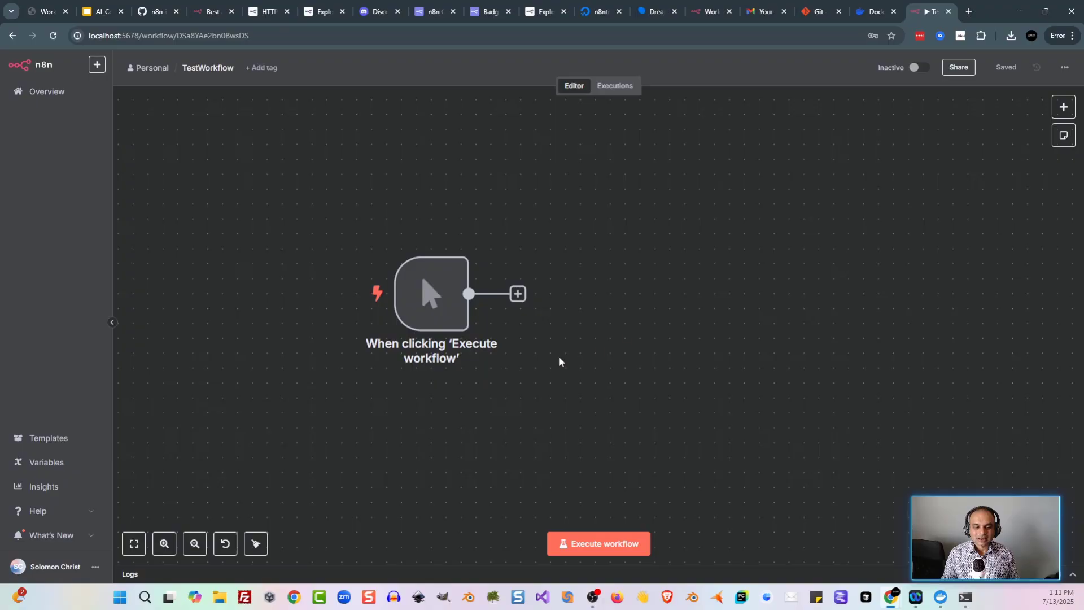
pyautogui.doubleClick(428, 295)
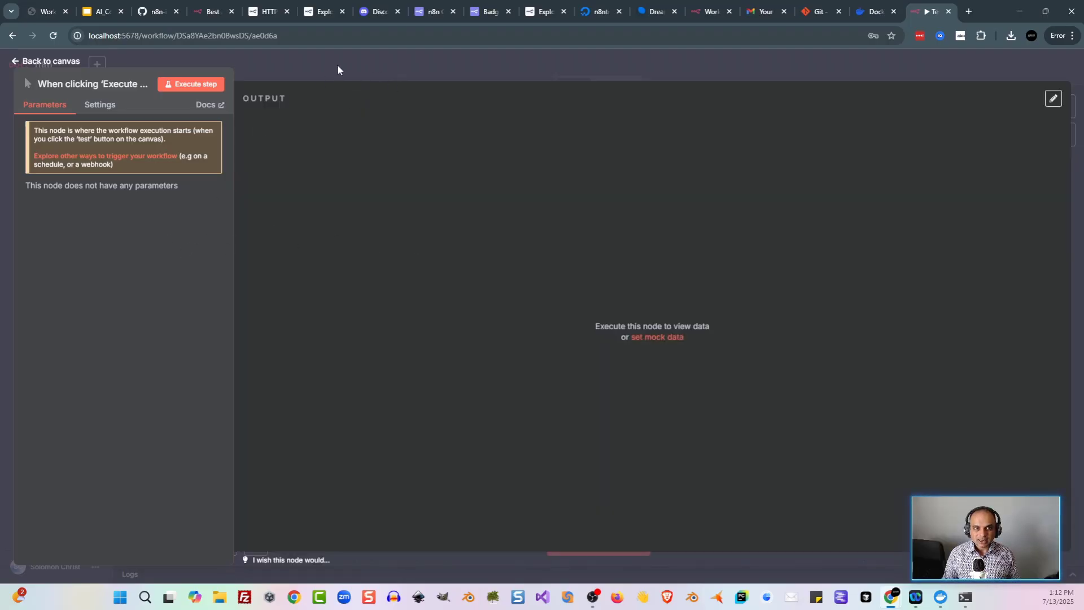
pyautogui.click(51, 61)
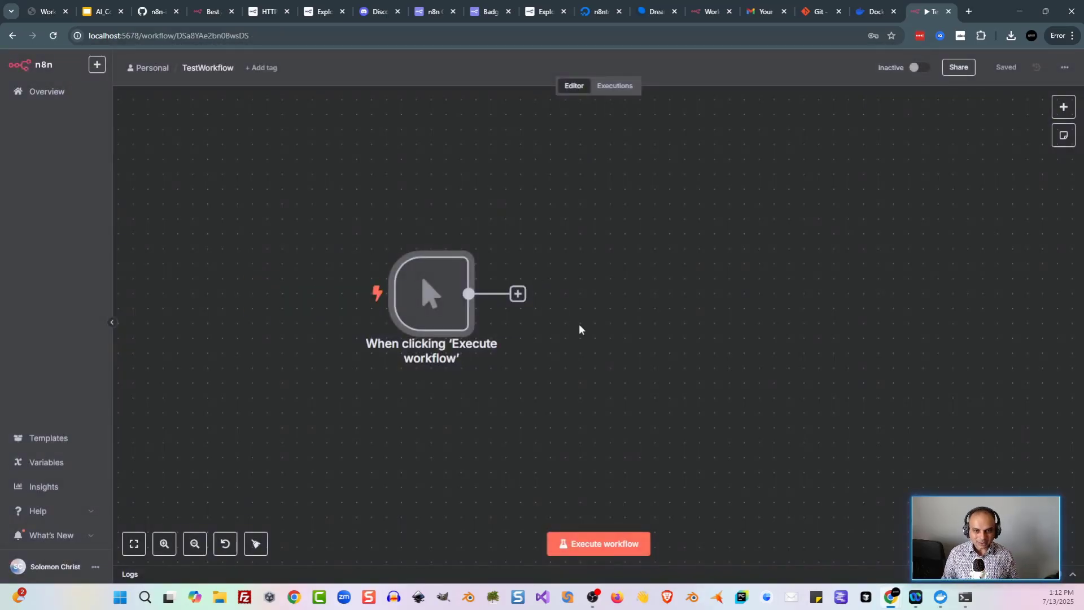
# Step: Add an Edit Fields (Set) node after the trigger by searching 'set'
pyautogui.click(1063, 108)
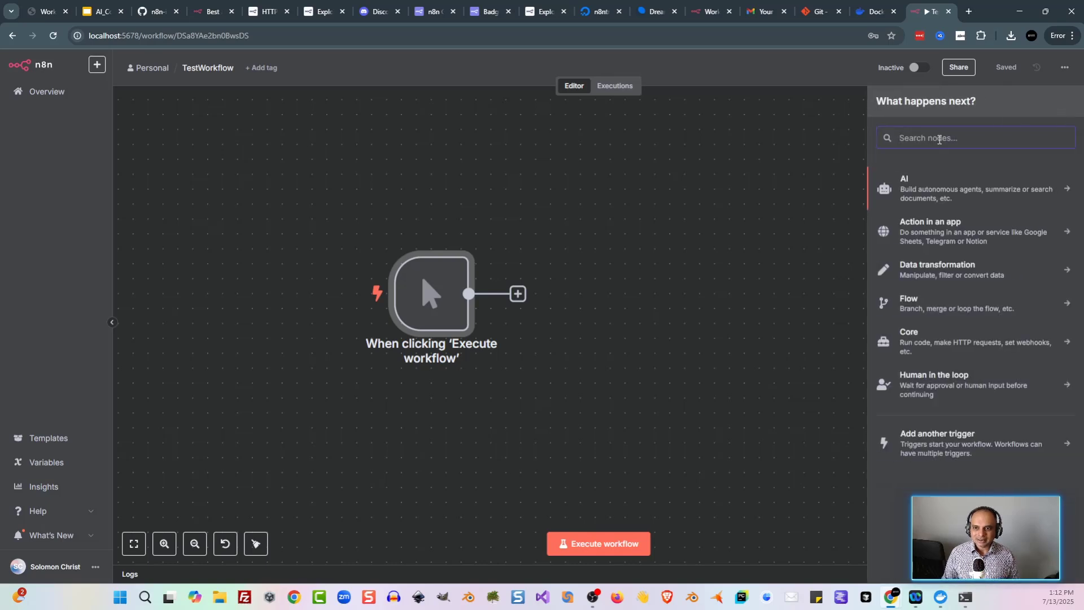
pyautogui.write('set')
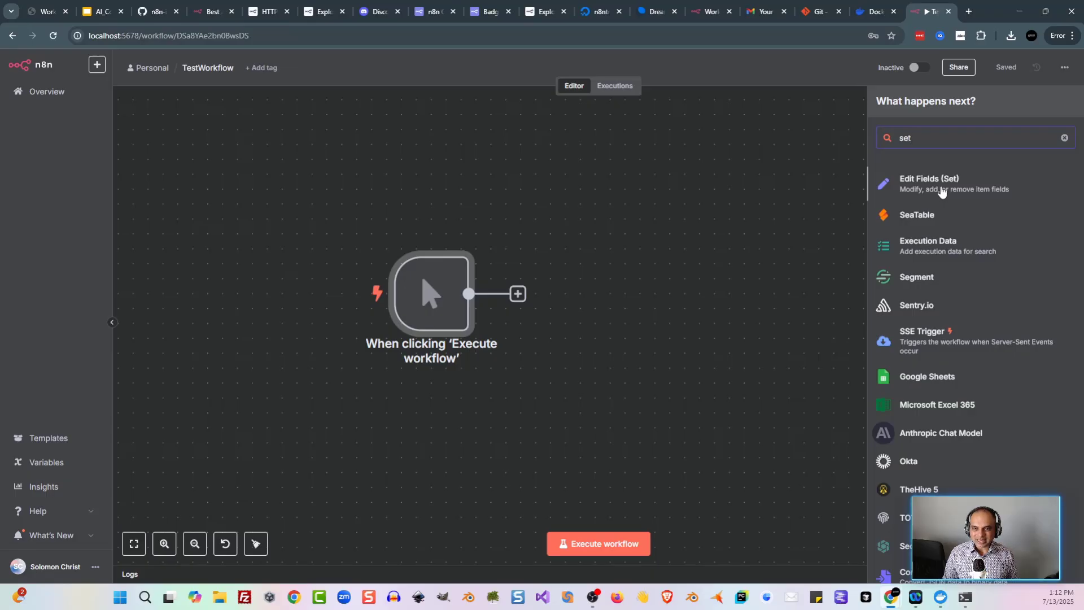
pyautogui.click(938, 191)
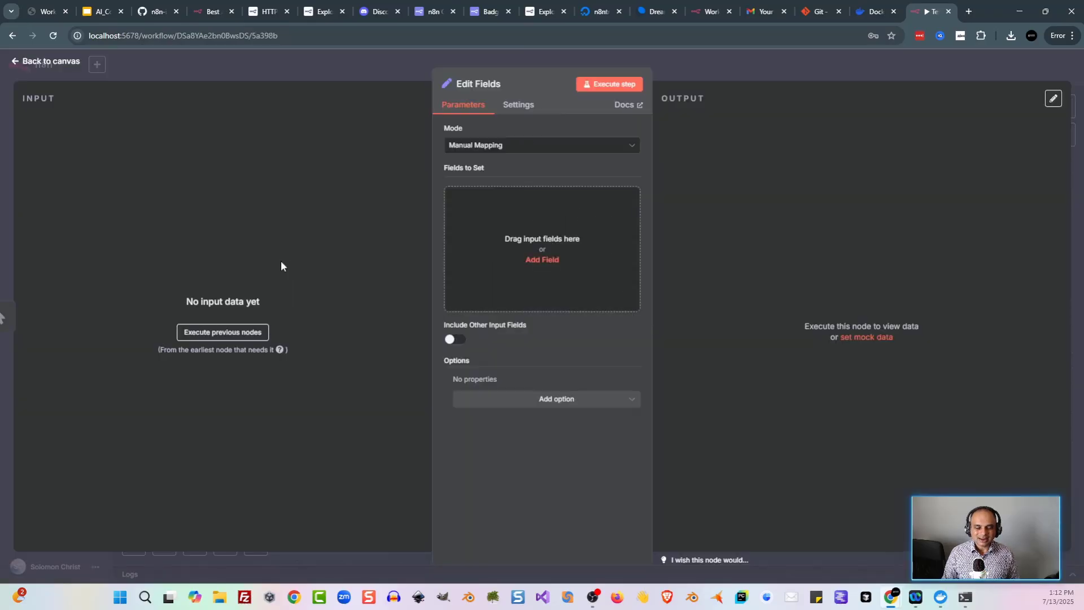
# Step: Add a field named 'output' with the value 'Hello n8n world!'
pyautogui.click(529, 236)
pyautogui.click(494, 198)
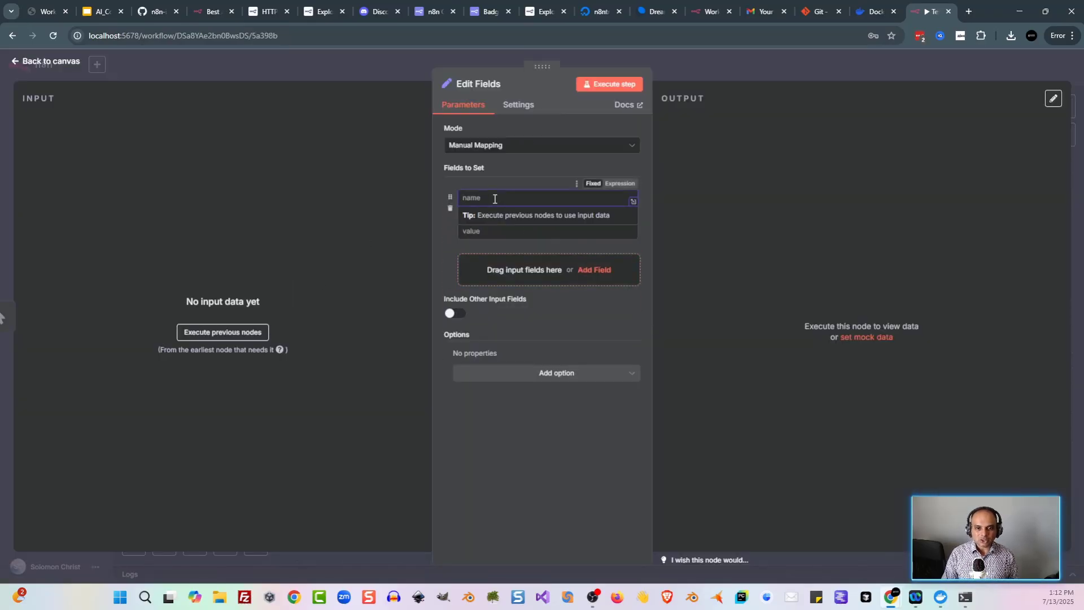
pyautogui.write('output')
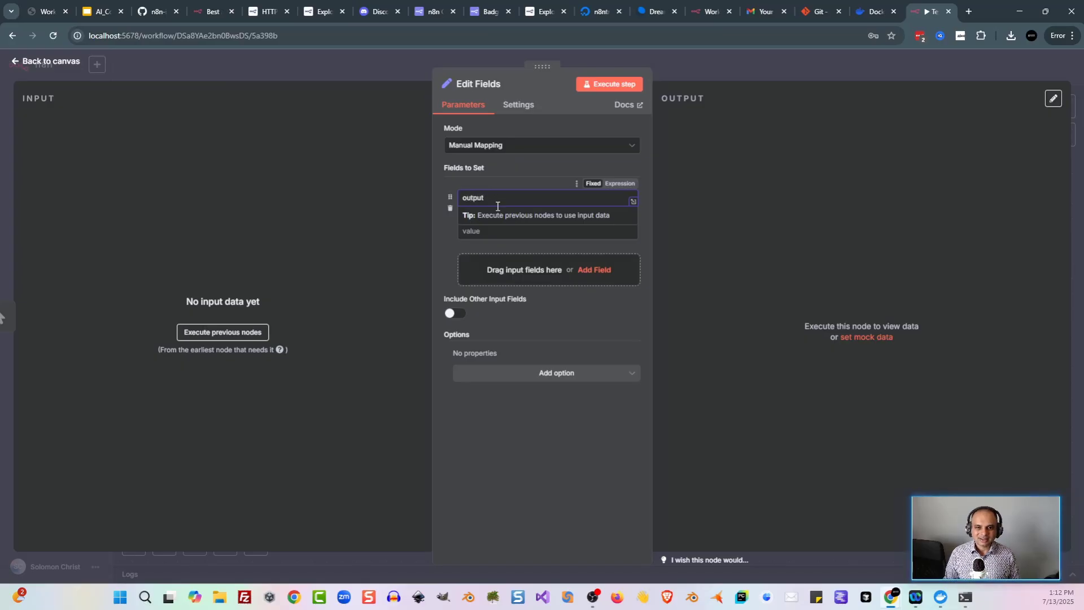
pyautogui.click(498, 232)
pyautogui.write('Hello n8n w')
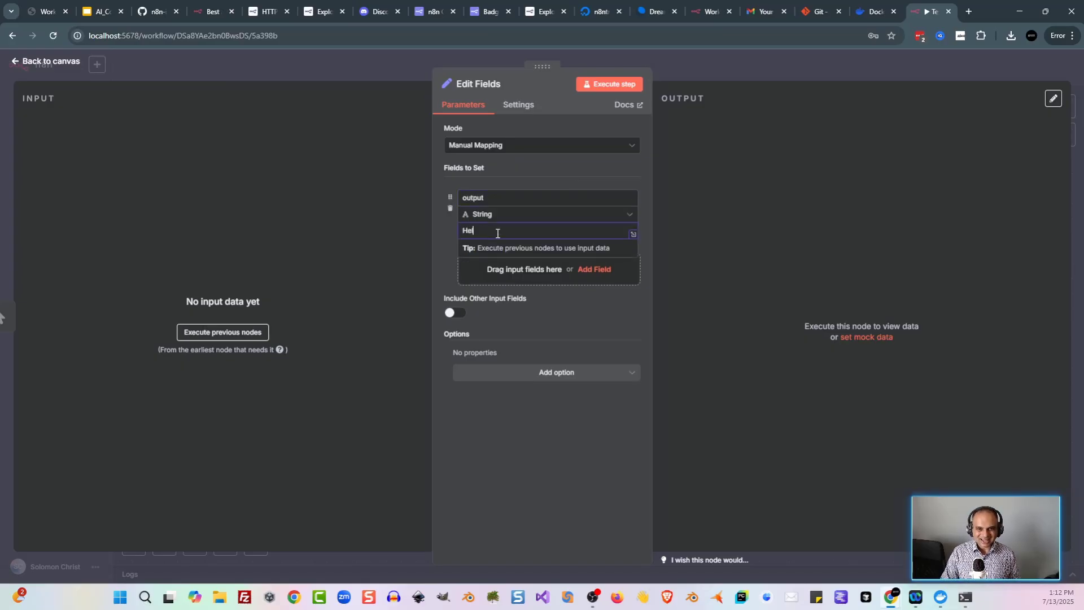
pyautogui.write('orld!')
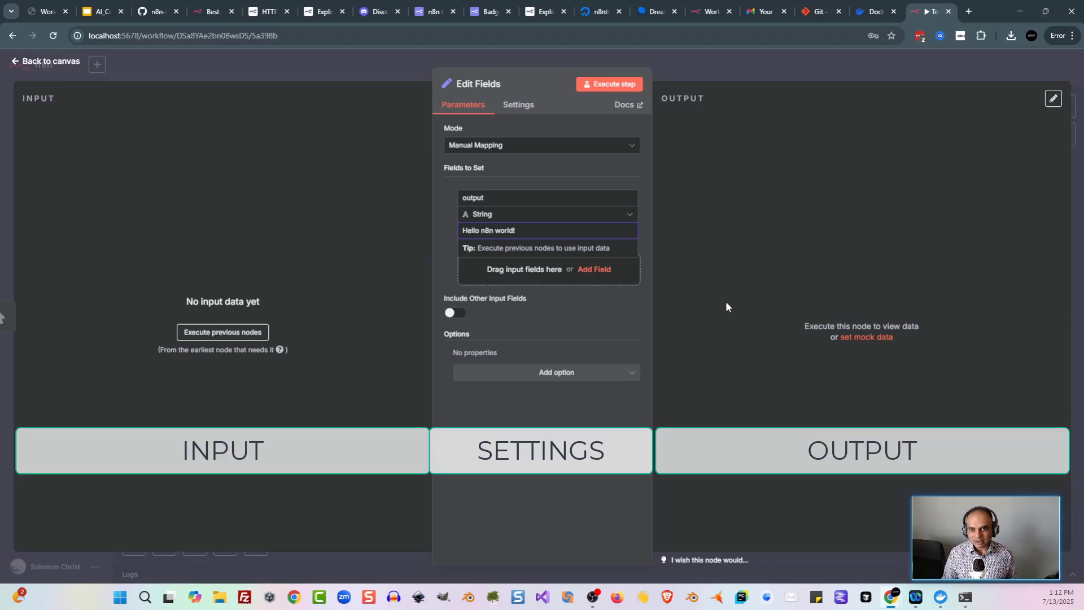
# Step: Execute the workflow, then inspect the Edit Fields output and the manual trigger's output
pyautogui.click(369, 68)
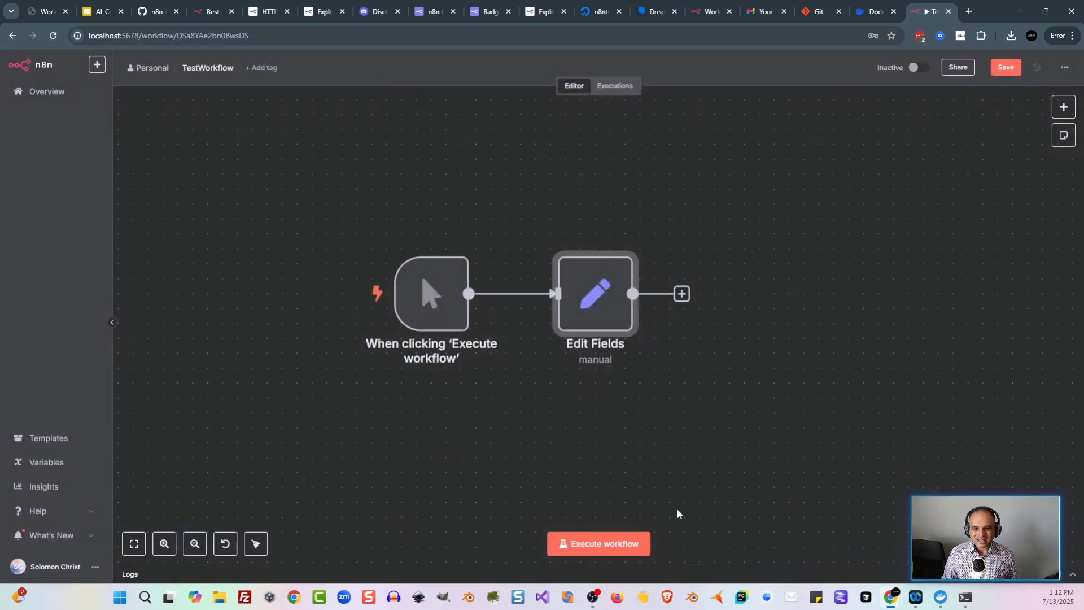
pyautogui.click(625, 543)
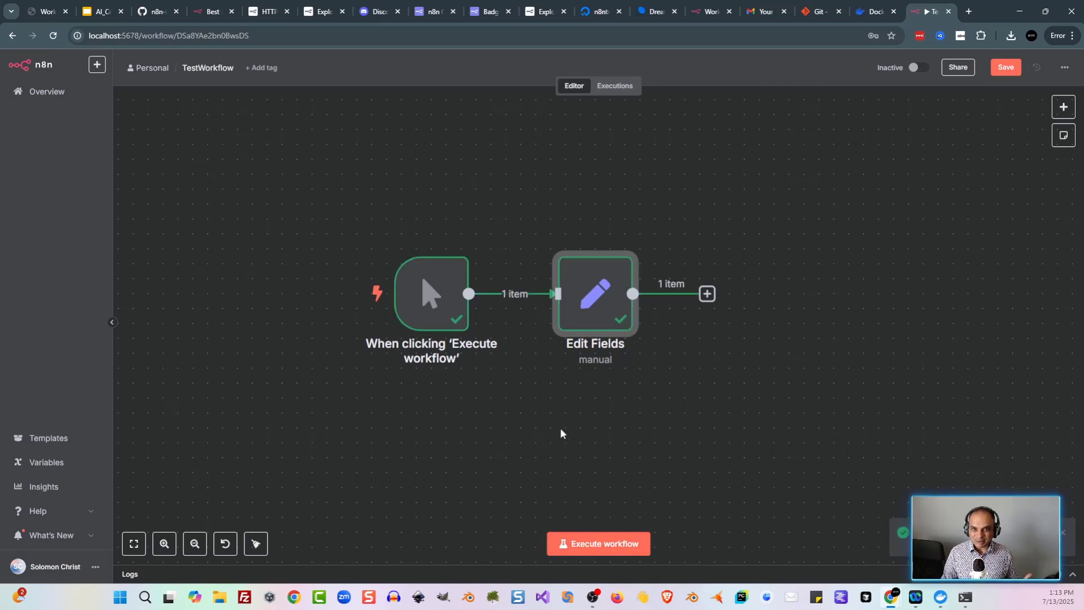
pyautogui.doubleClick(606, 291)
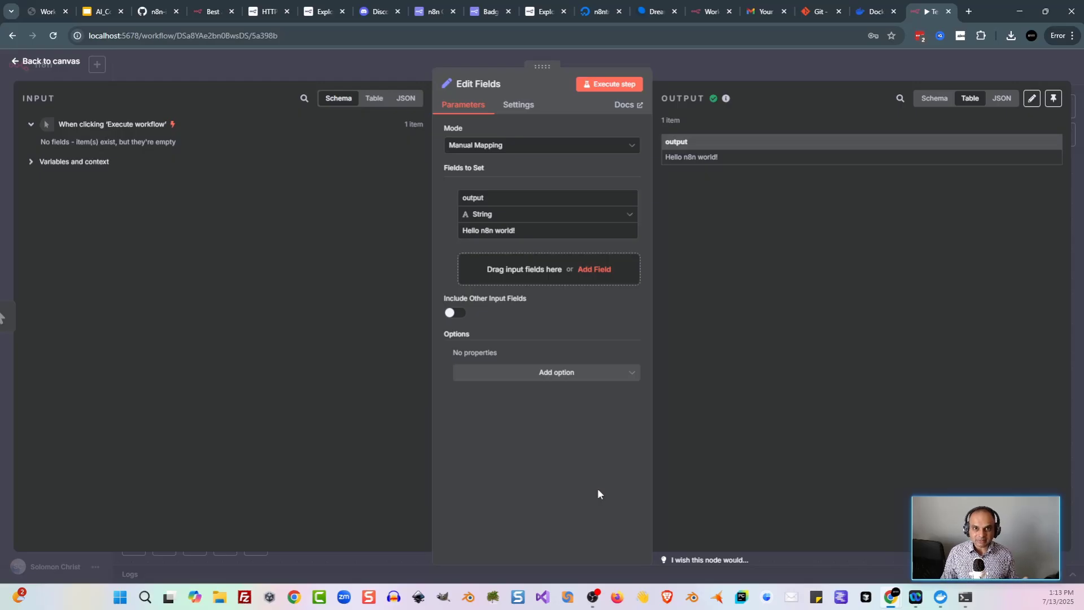
pyautogui.press('Escape')
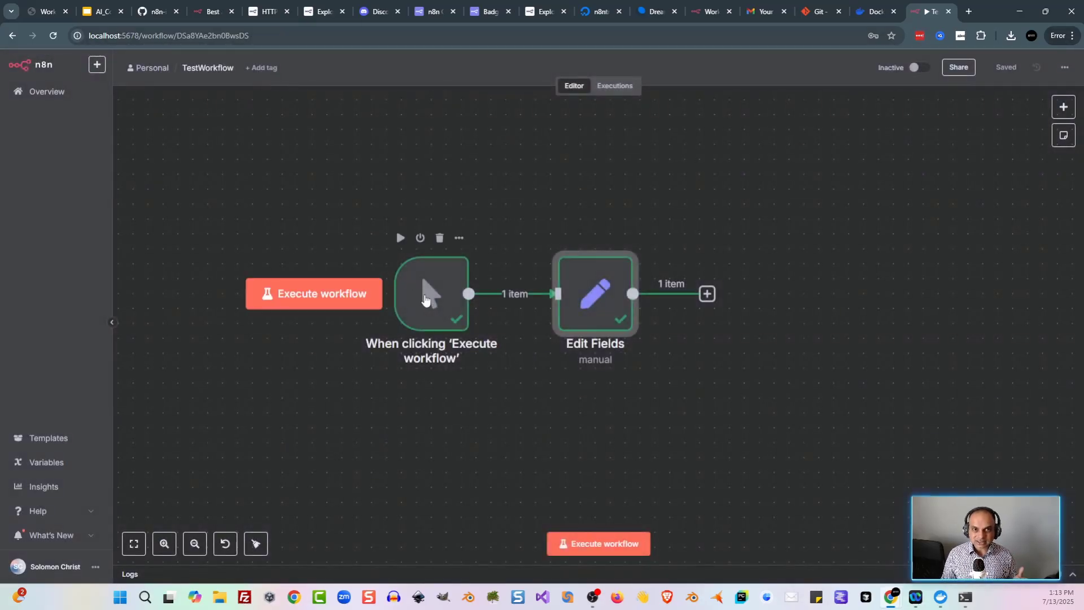
pyautogui.doubleClick(426, 299)
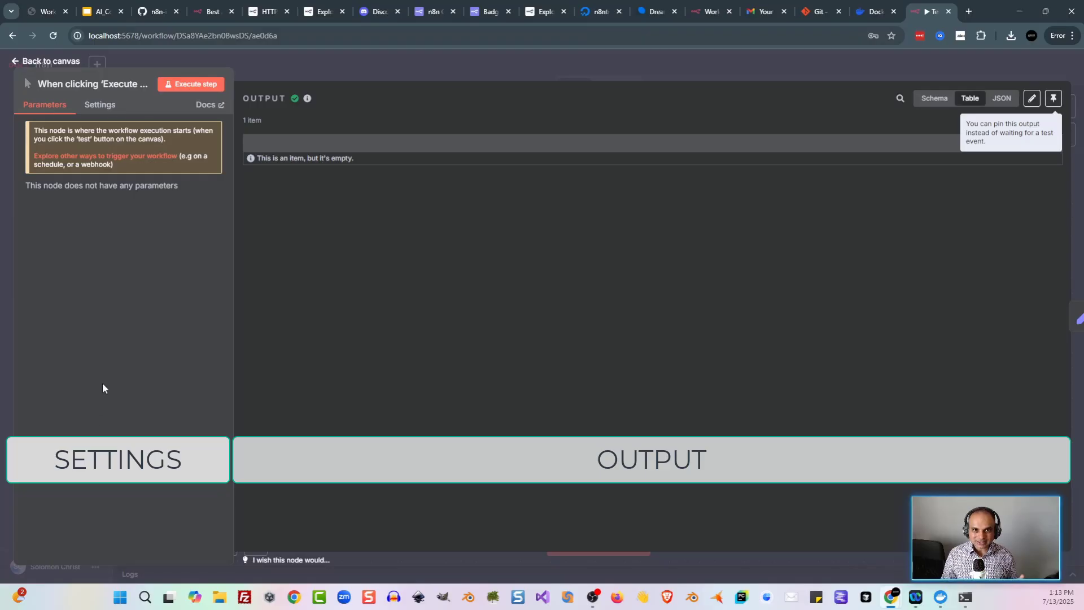
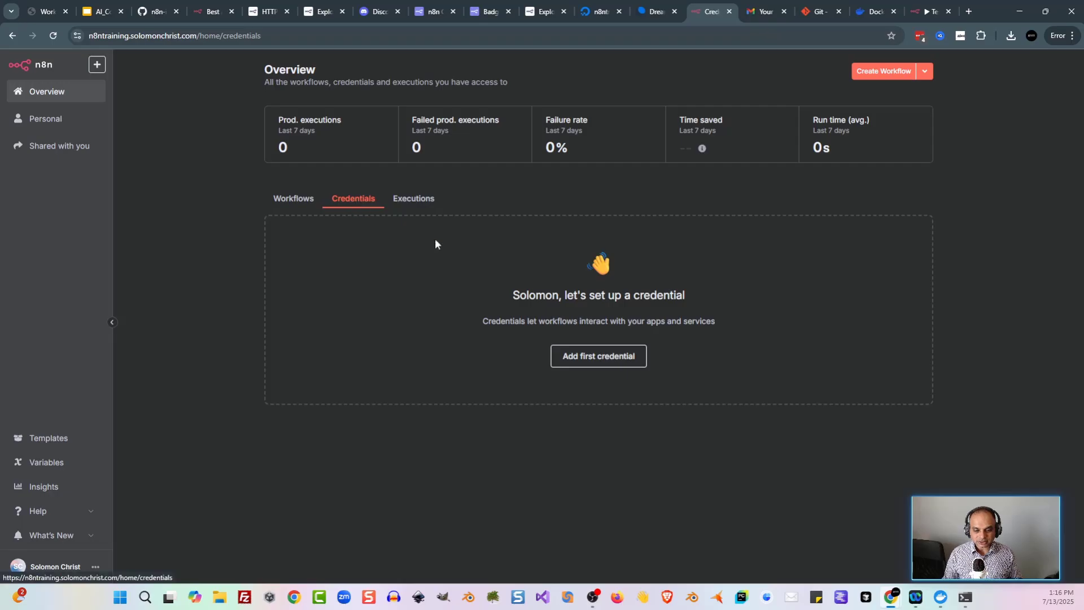
# Step: Start a new Google Drive OAuth2 API credential in n8n, found by searching 'google'
pyautogui.click(573, 355)
pyautogui.write('google')
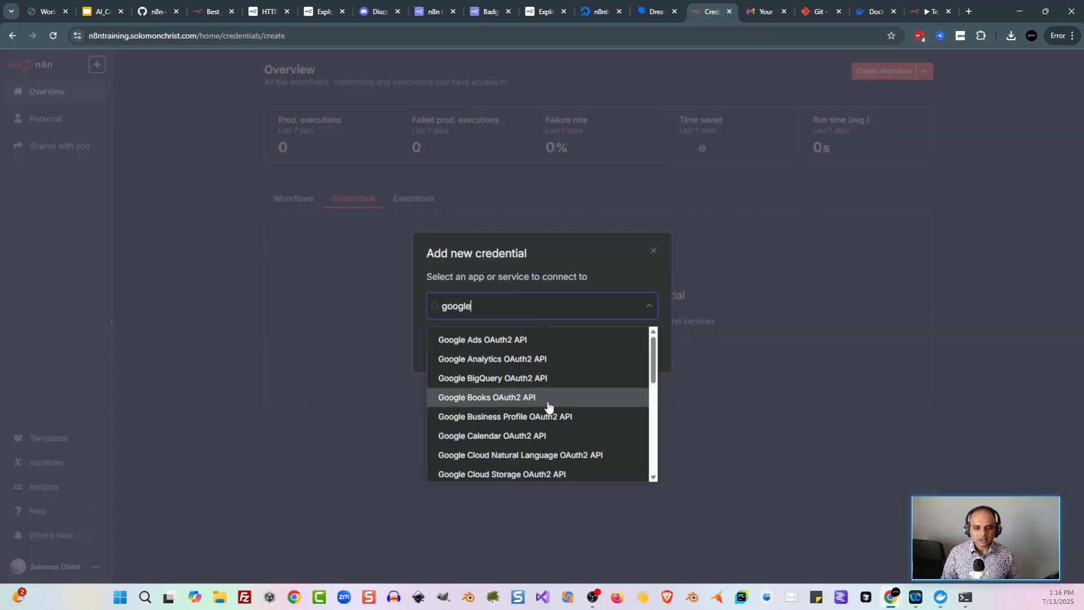
pyautogui.scroll(-3, 545, 409)
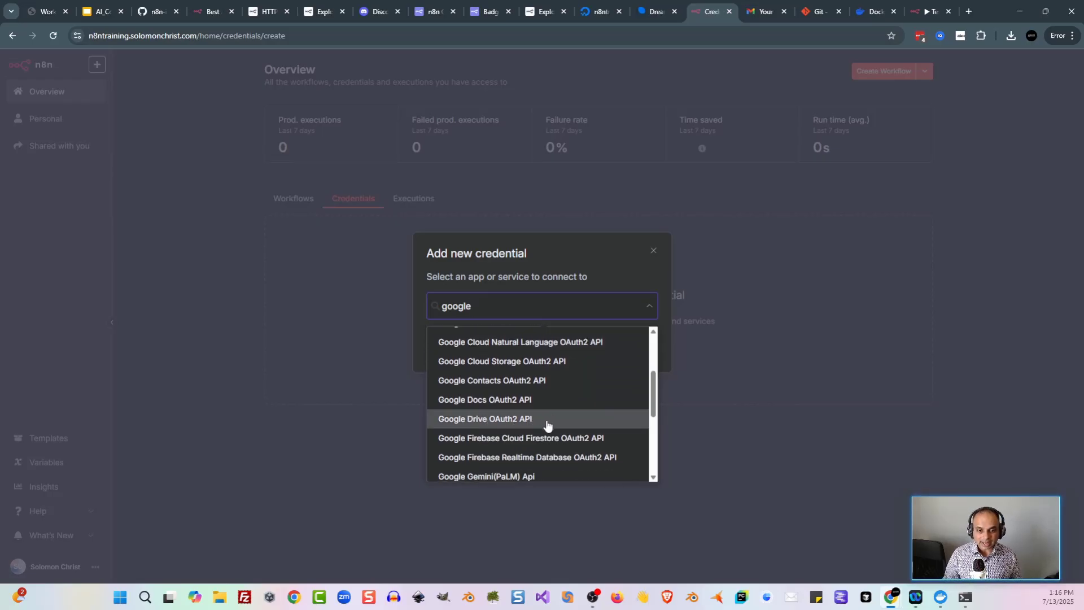
pyautogui.click(530, 419)
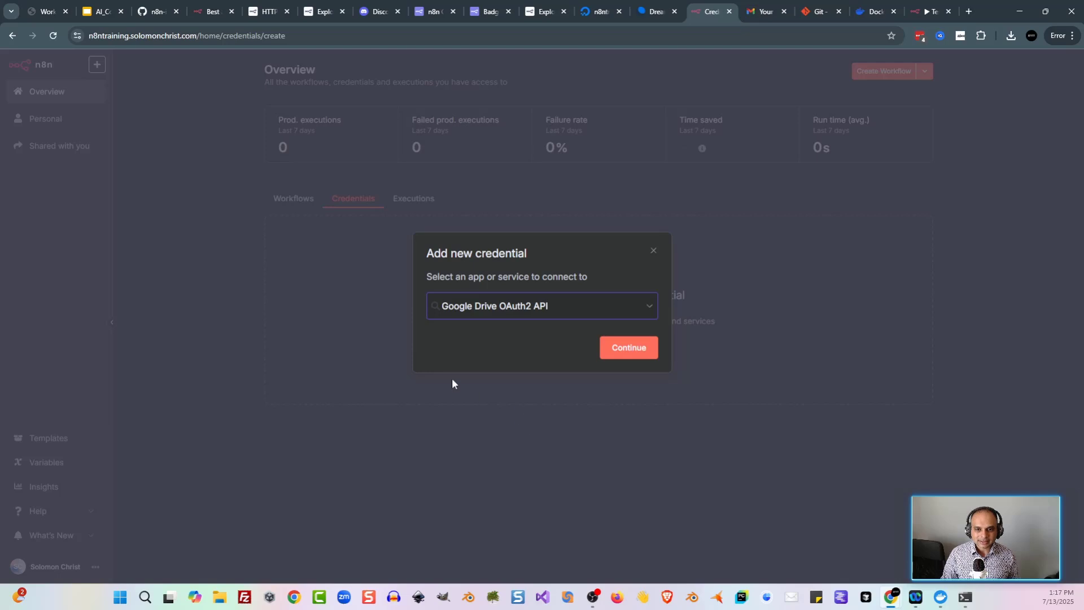
pyautogui.click(627, 354)
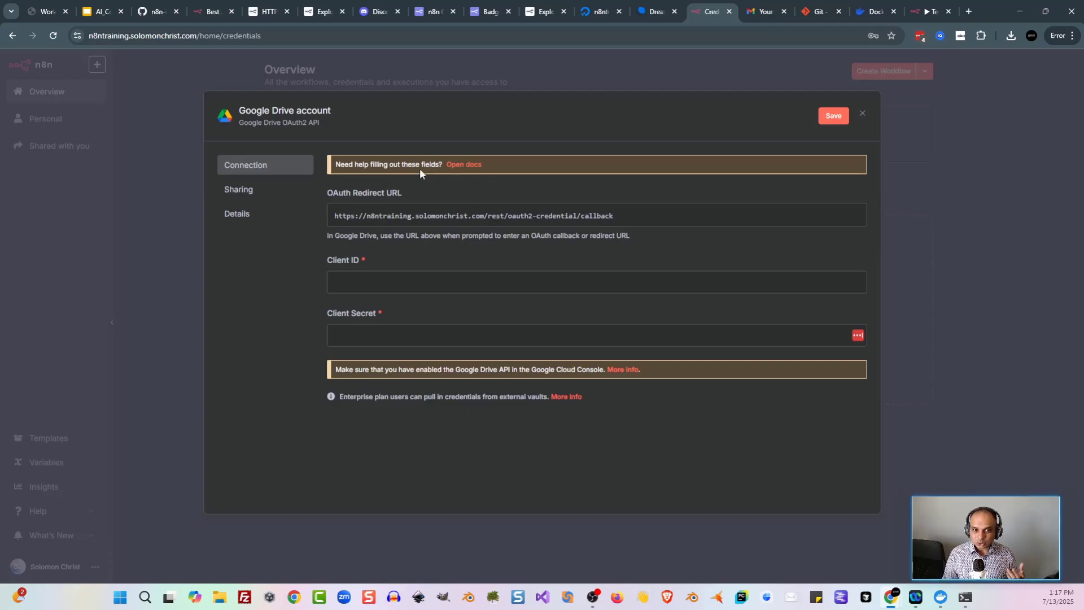
# Step: Open the credential's setup docs and follow the Google Cloud link under Prerequisites
pyautogui.click(464, 165)
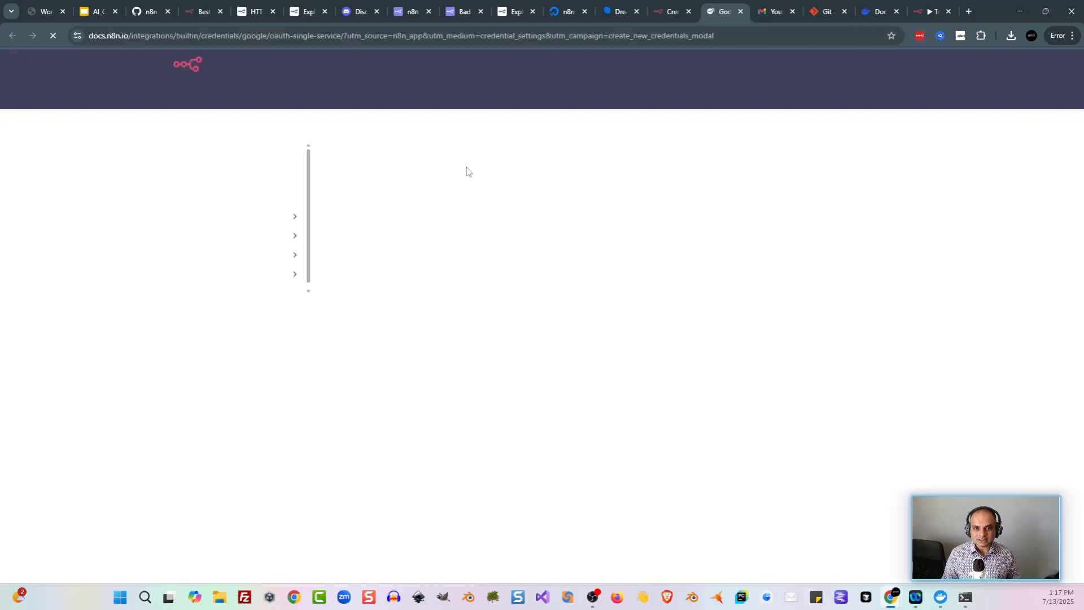
pyautogui.scroll(-4, 573, 305)
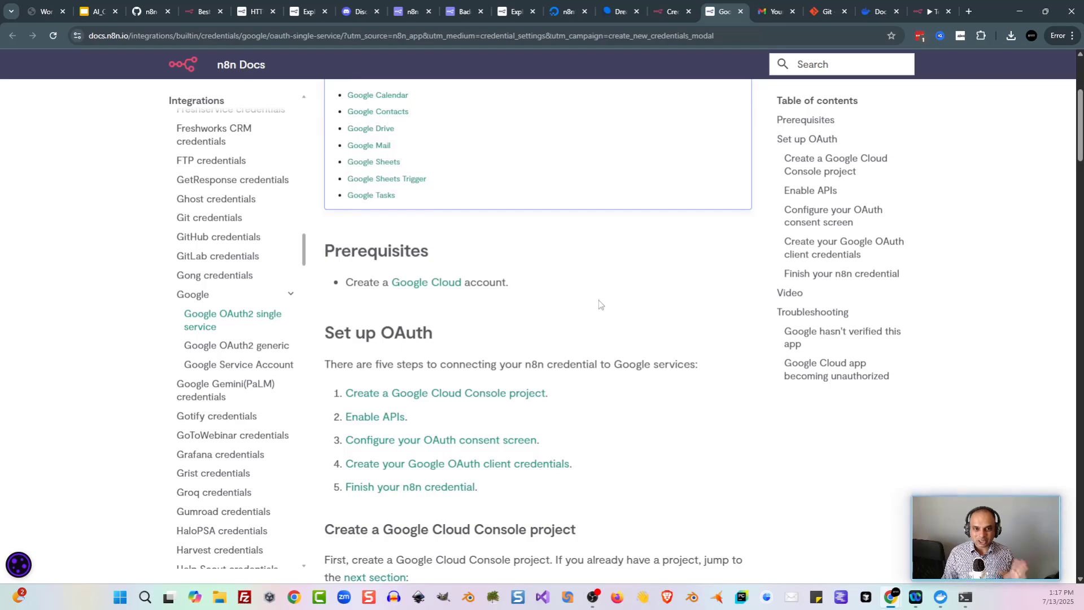
pyautogui.click(441, 289)
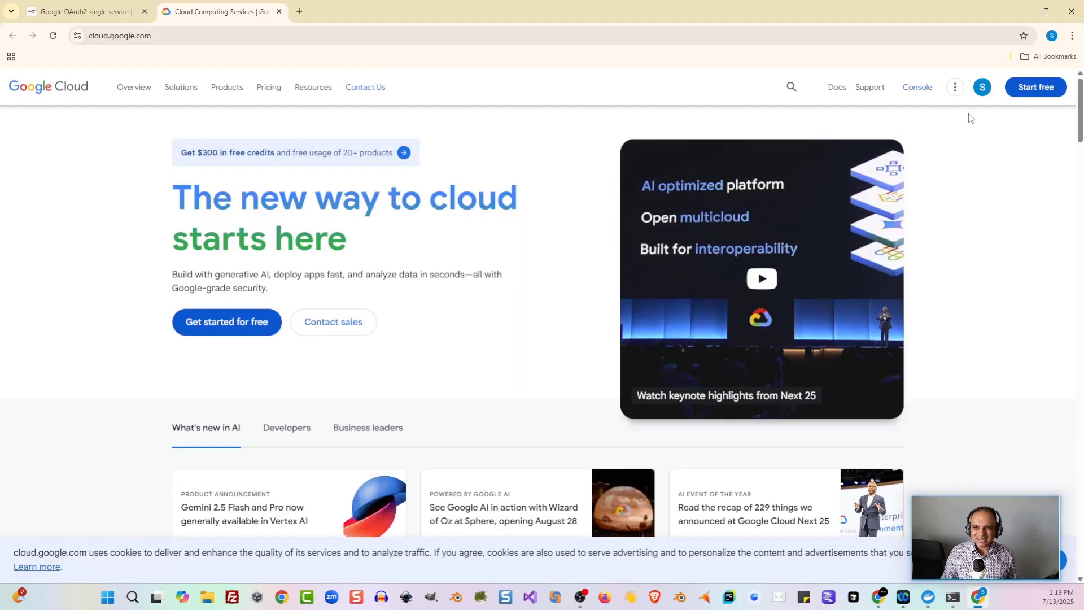
# Step: Enter the Google Cloud console, accepting the terms of service and opting in to email updates
pyautogui.click(919, 91)
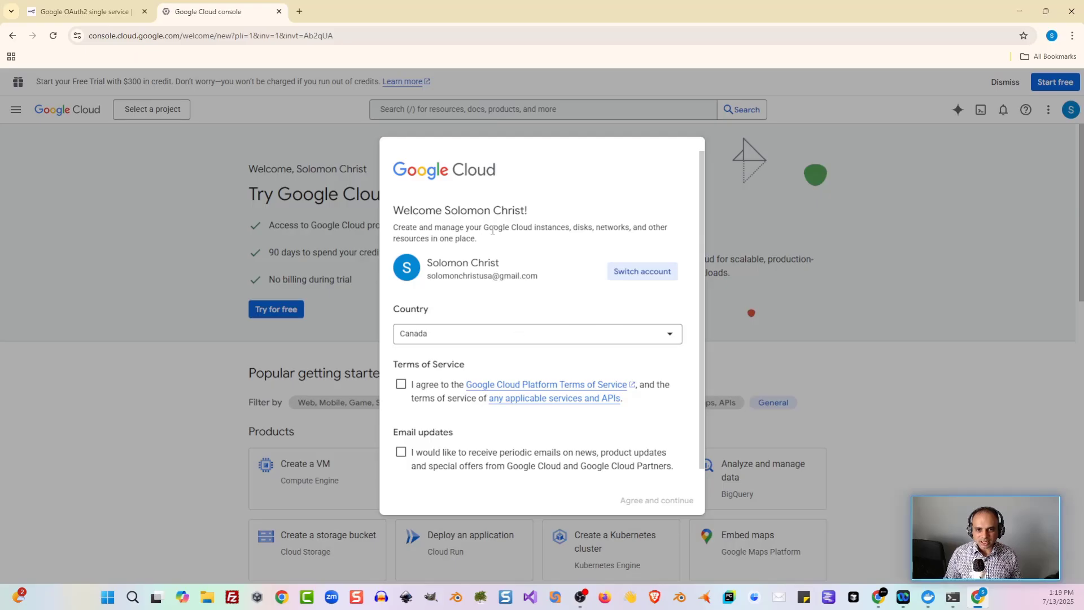
pyautogui.click(402, 386)
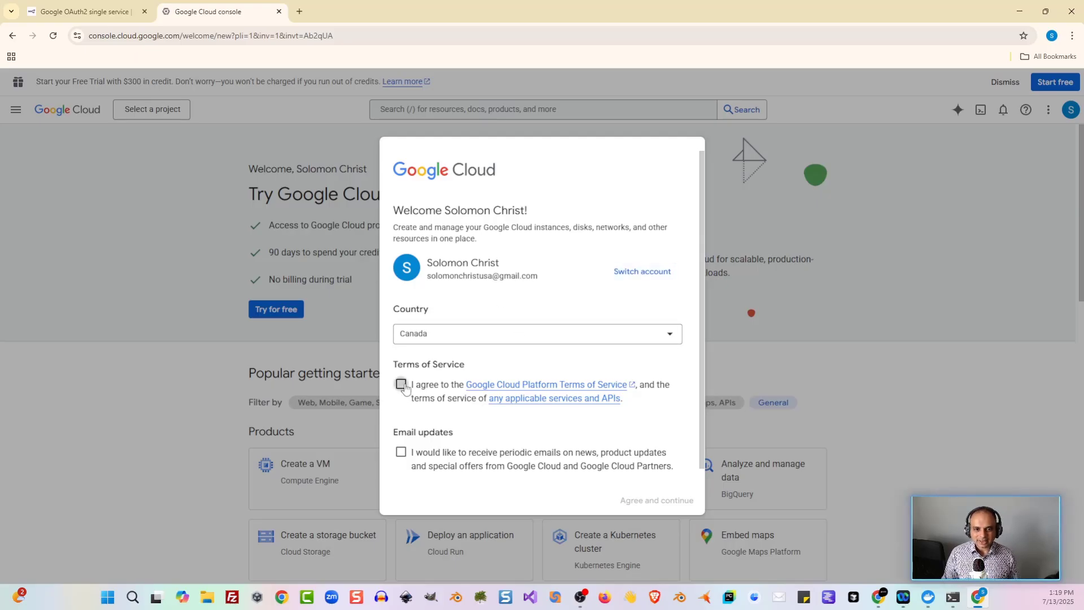
pyautogui.click(400, 454)
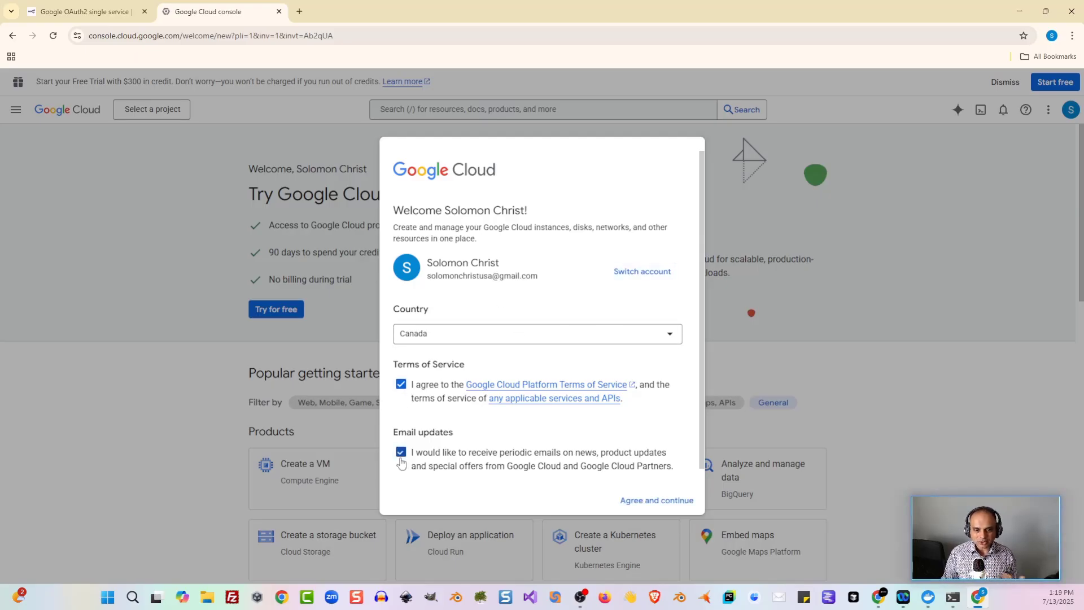
pyautogui.scroll(-1, 552, 453)
pyautogui.click(630, 502)
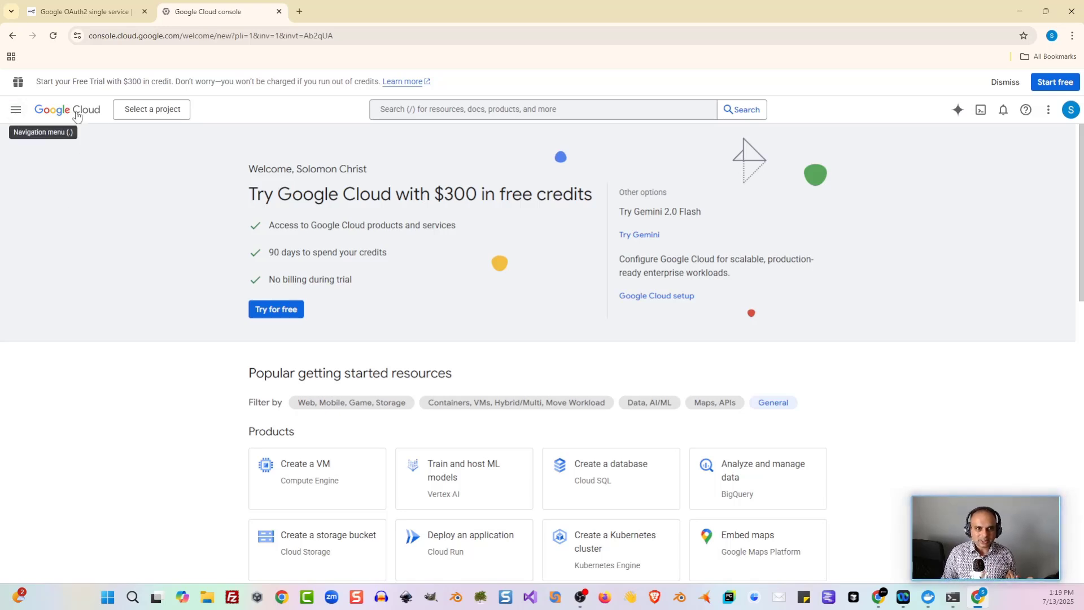
# Step: Create the Google Cloud project 'n8nproject' and switch to it as the active project
pyautogui.click(171, 113)
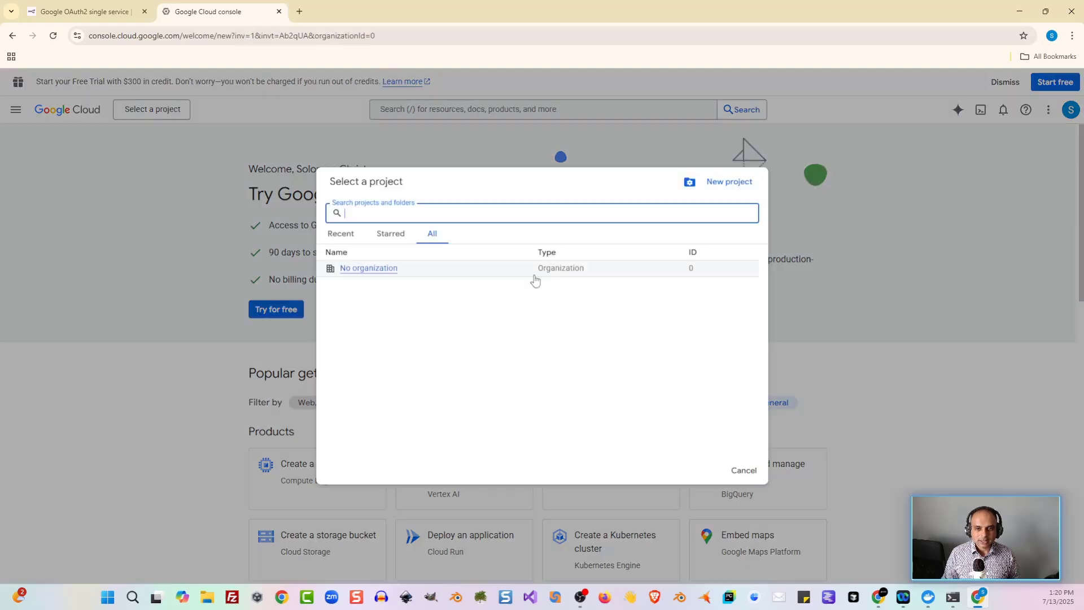
pyautogui.click(725, 189)
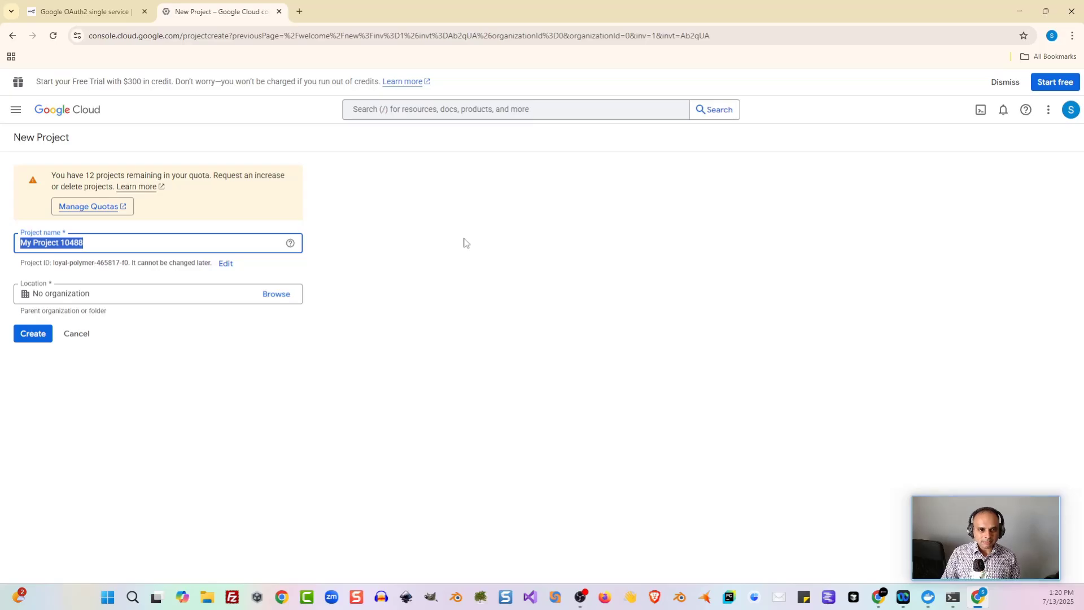
pyautogui.write('n8nproject')
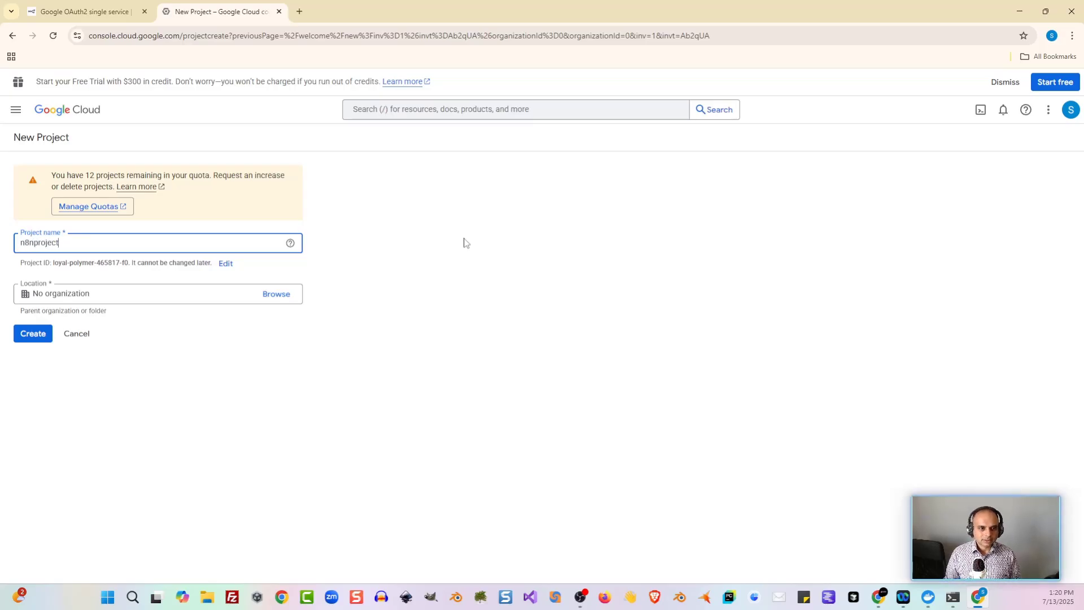
pyautogui.click(28, 334)
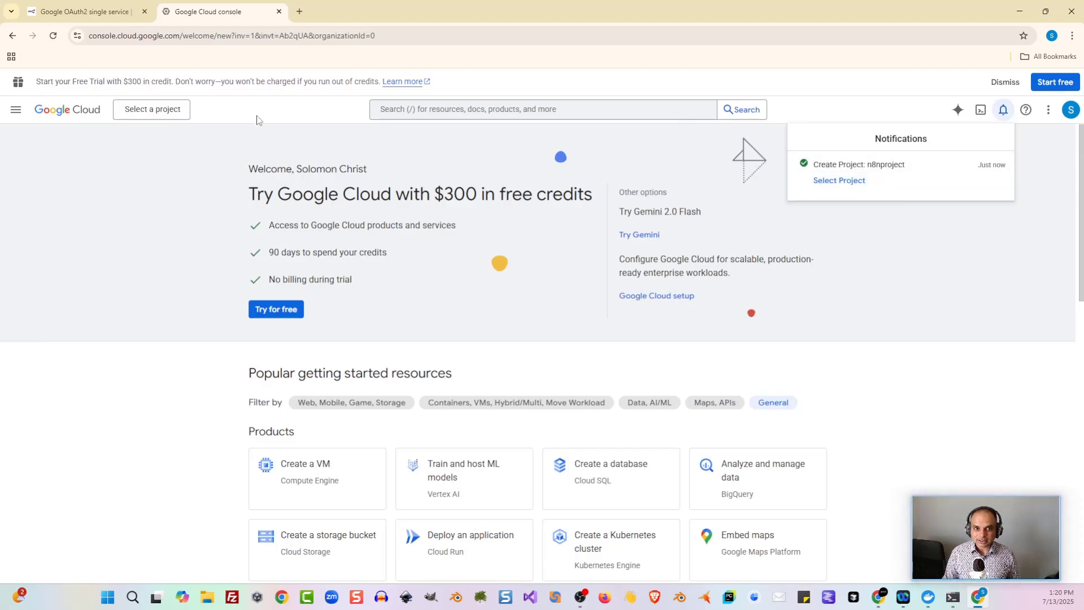
pyautogui.click(177, 116)
pyautogui.click(176, 116)
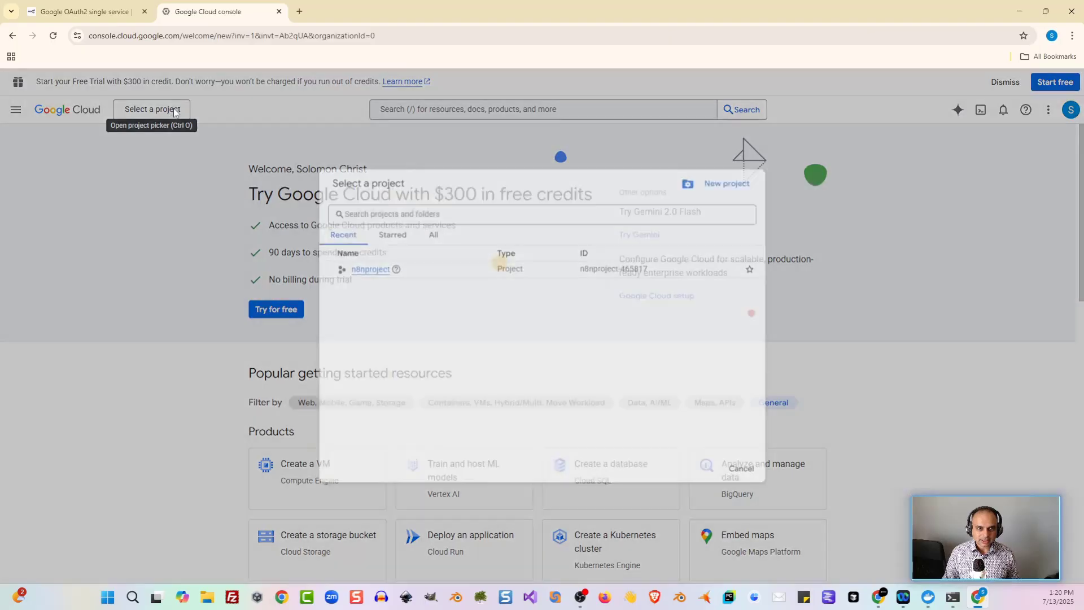
pyautogui.click(375, 275)
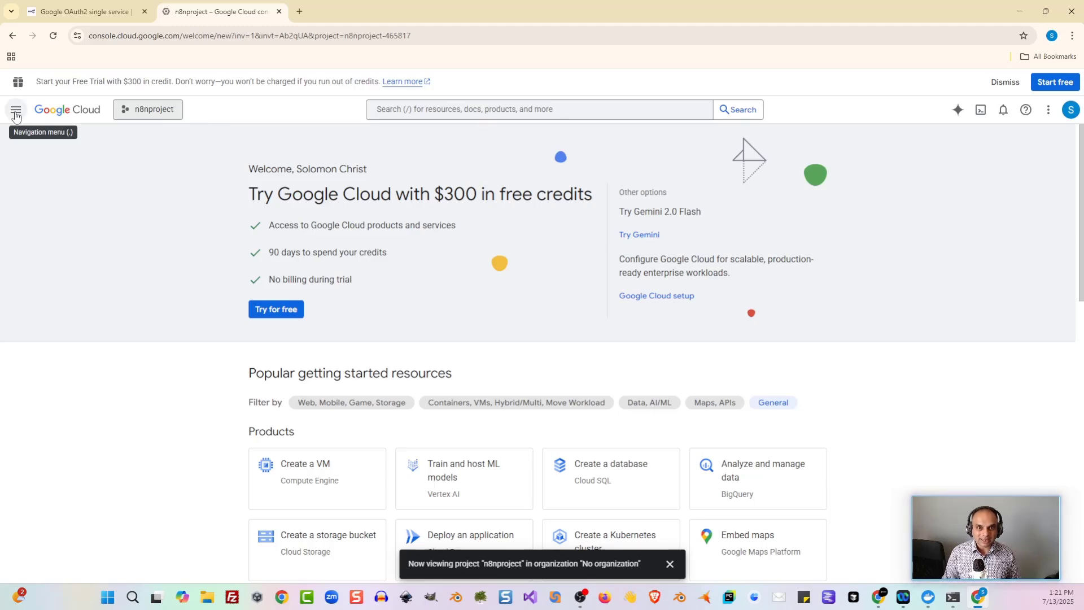
# Step: From APIs & Services > Credentials, begin creating an OAuth client ID
pyautogui.click(16, 115)
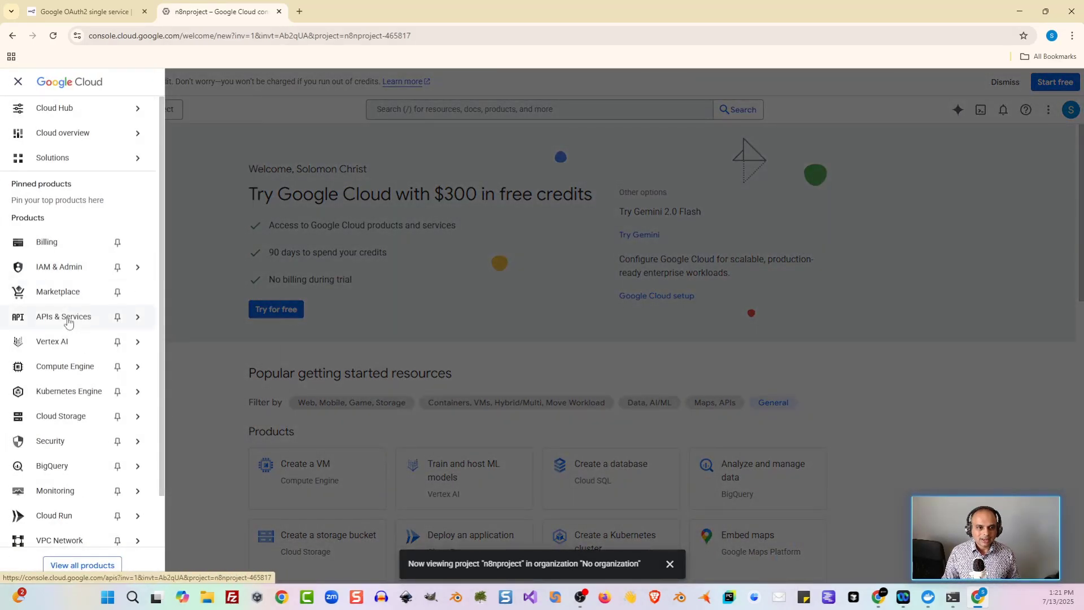
pyautogui.moveTo(68, 324)
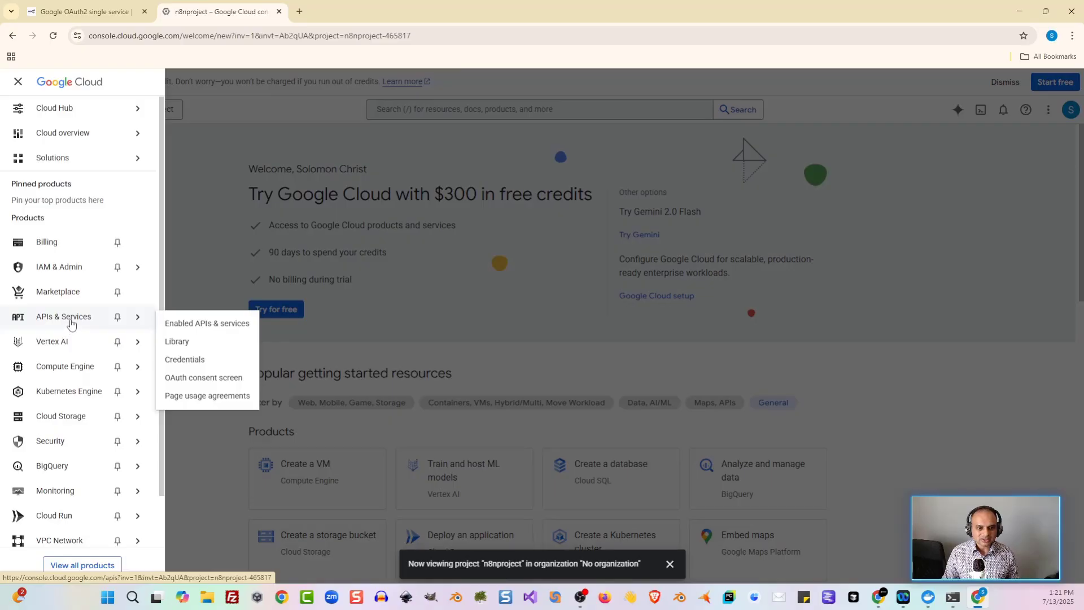
pyautogui.click(211, 363)
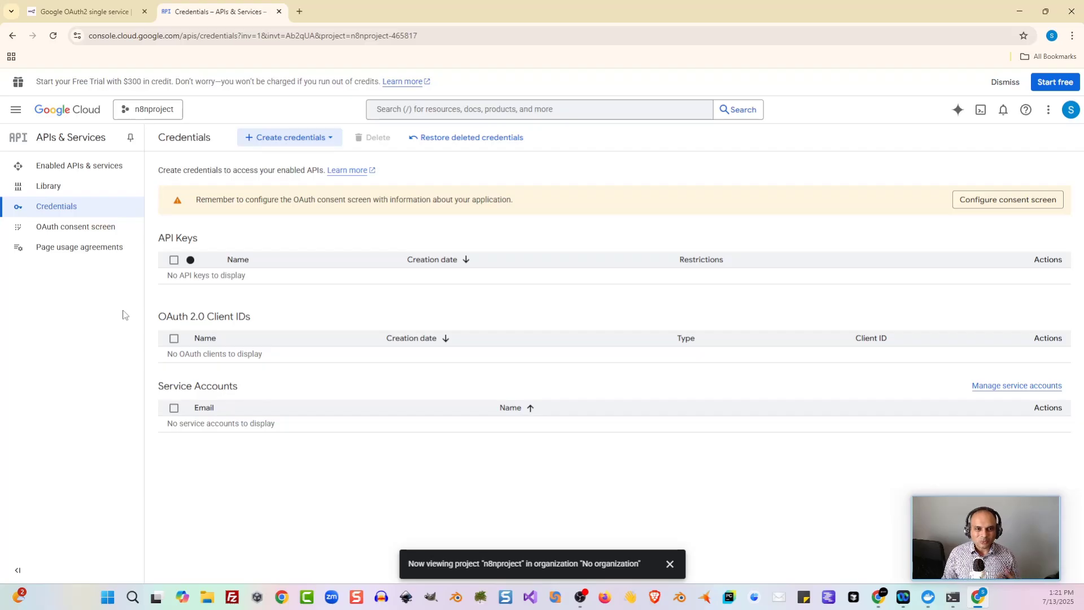
pyautogui.click(326, 140)
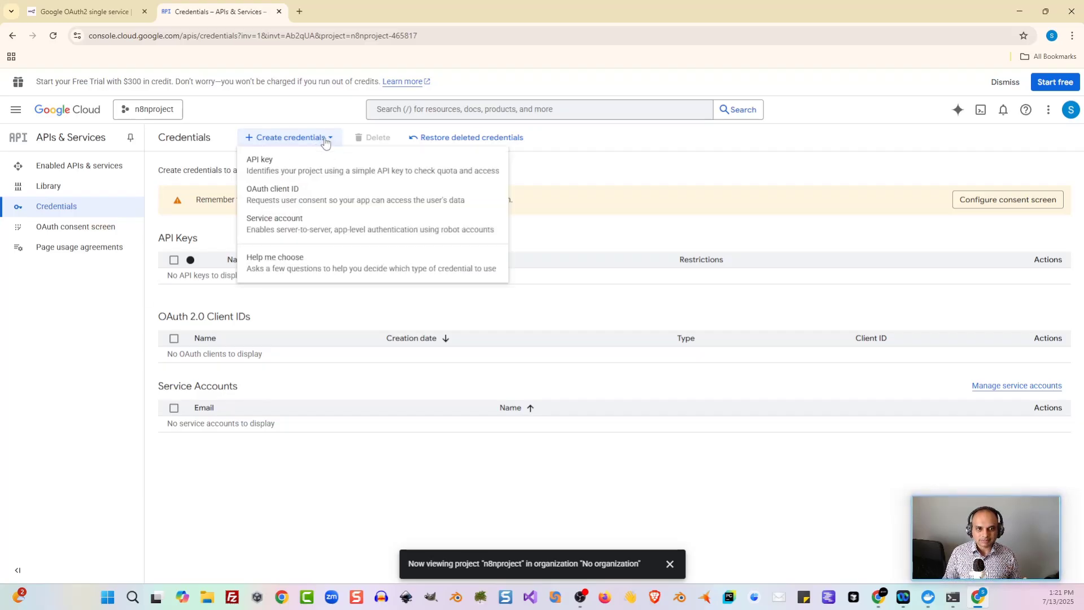
pyautogui.click(288, 198)
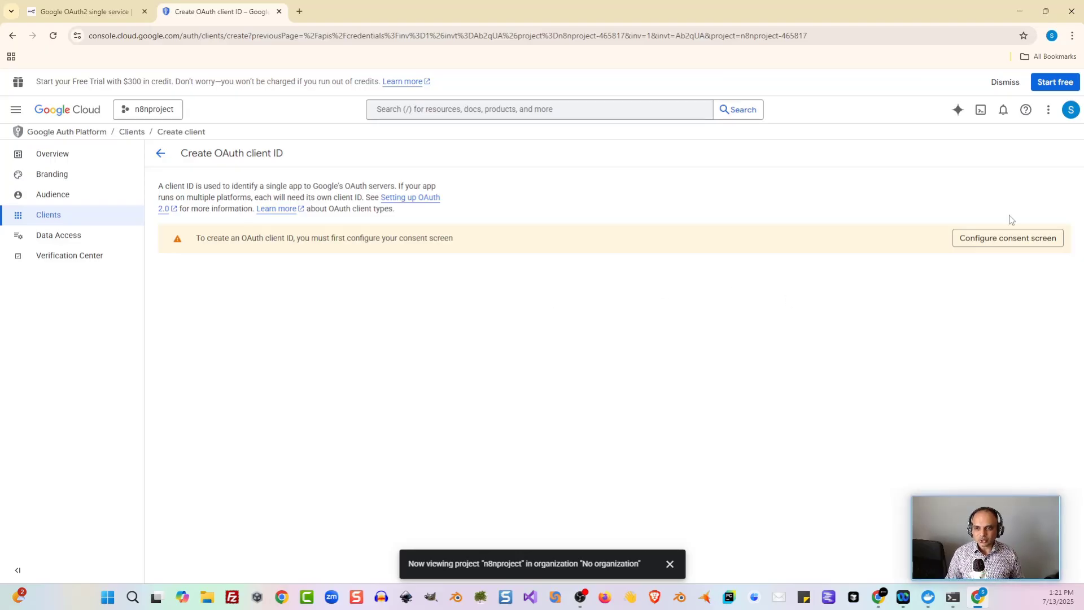
# Step: Begin the OAuth consent setup with app name 'n8n' and the account's e-mail as support contact
pyautogui.click(993, 246)
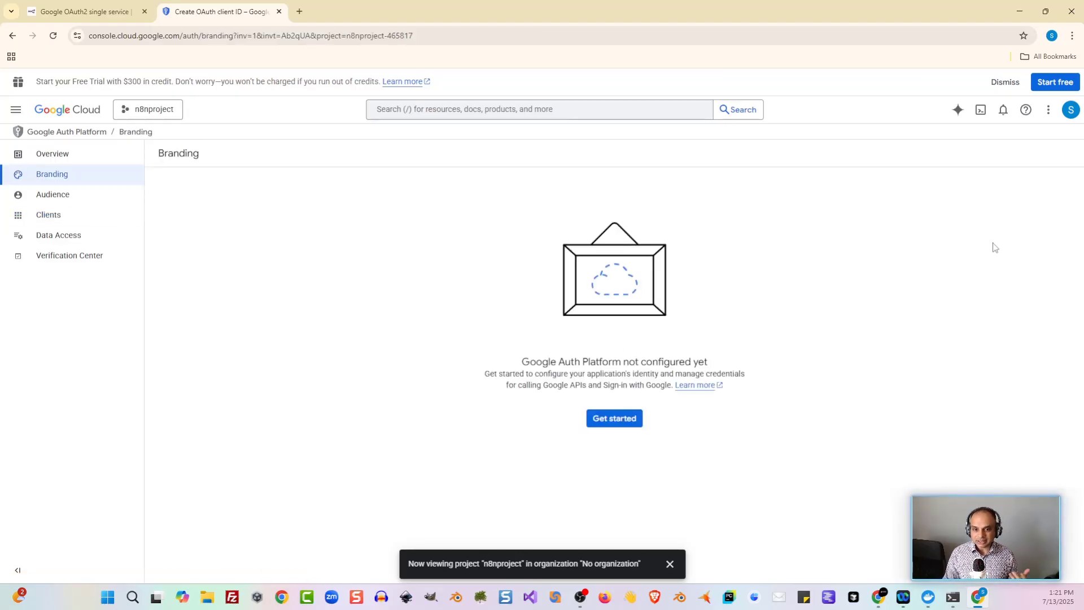
pyautogui.click(610, 428)
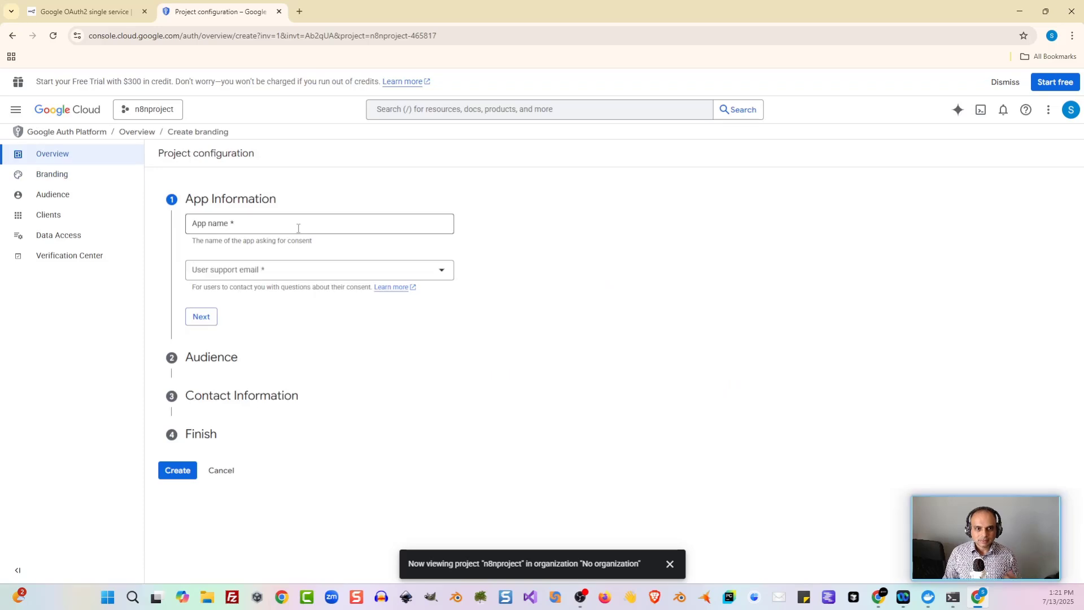
pyautogui.click(298, 228)
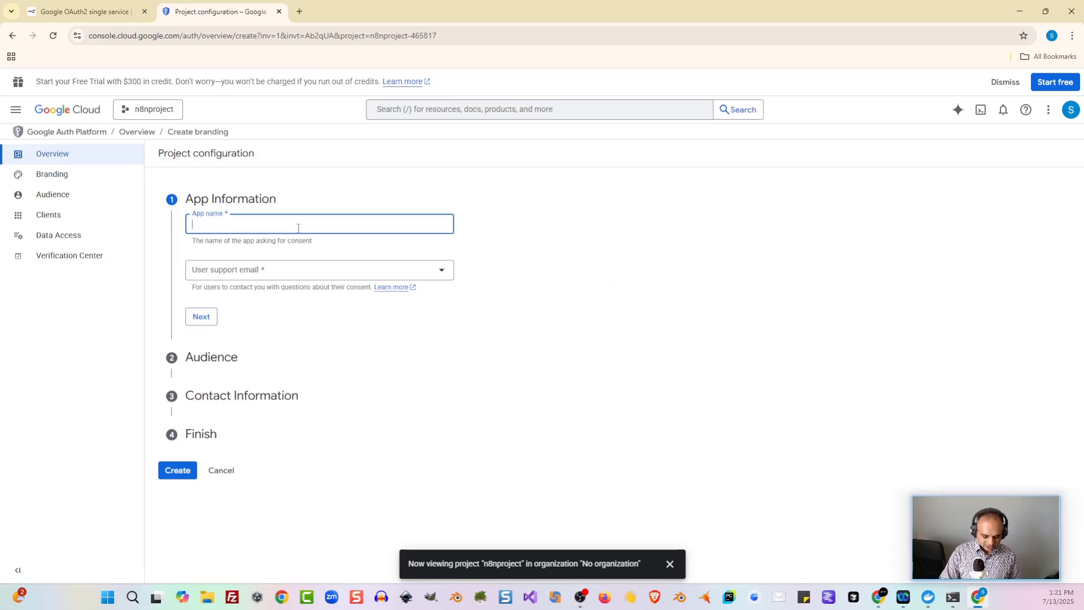
pyautogui.write('n8nproject')
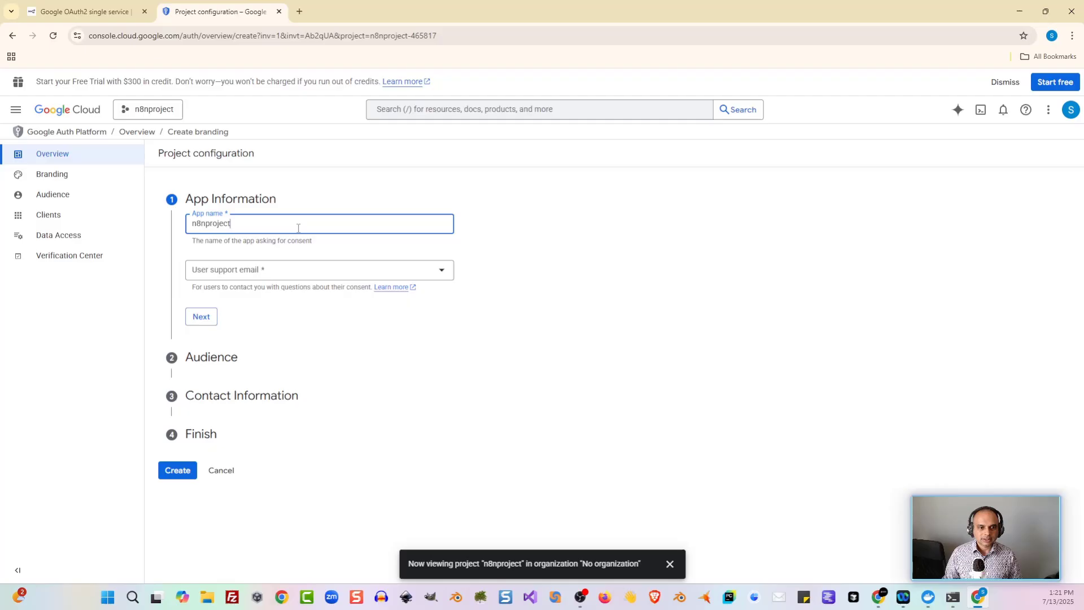
pyautogui.click(315, 275)
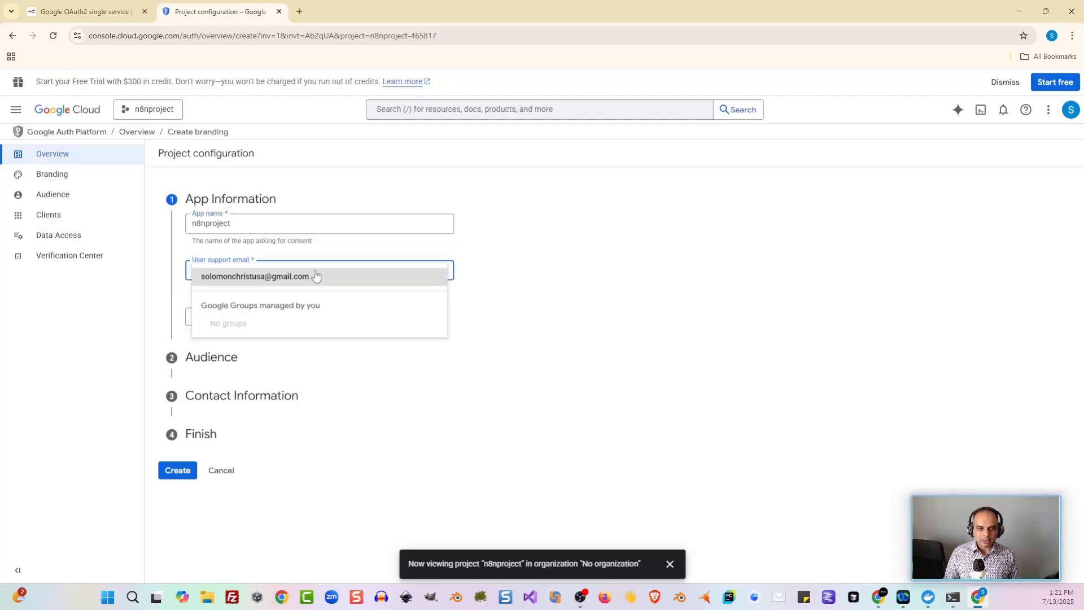
pyautogui.click(323, 277)
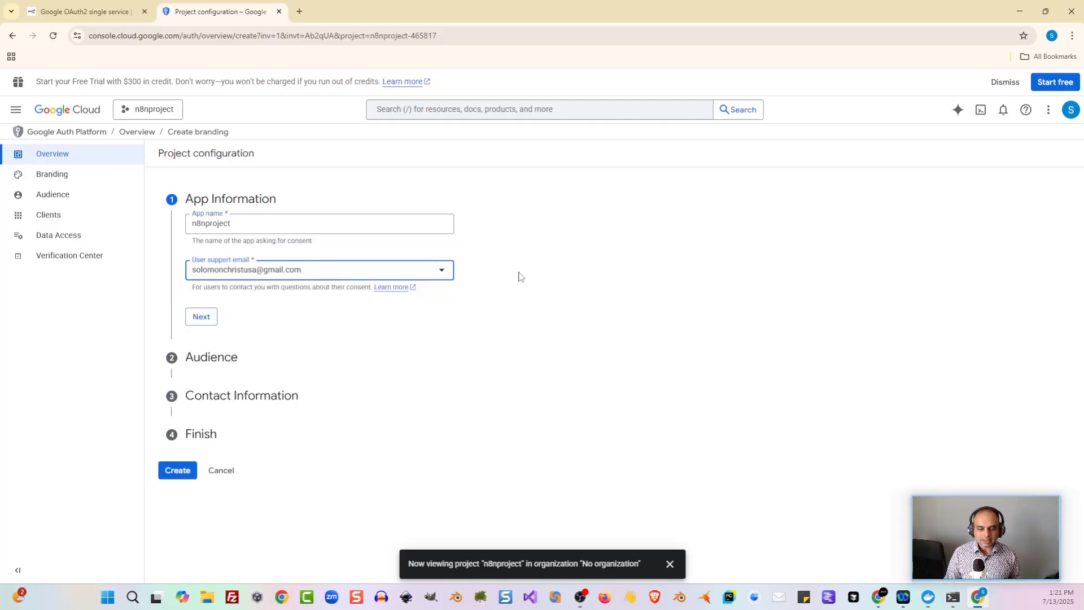
pyautogui.click(198, 317)
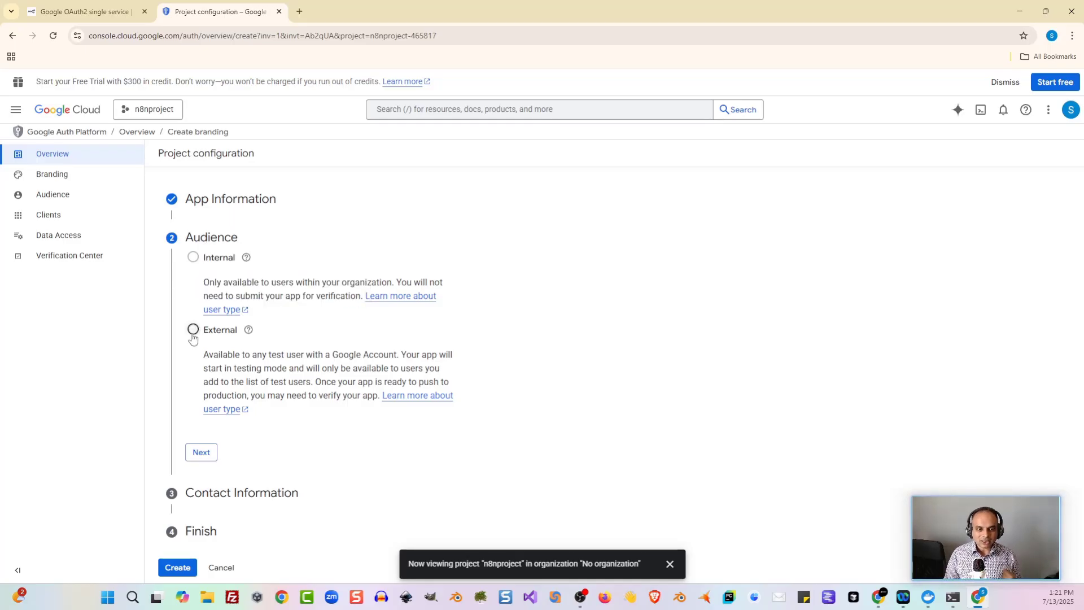
# Step: Choose External users, add a contact e-mail, accept the User Data Policy, create it, then view Audience
pyautogui.click(192, 333)
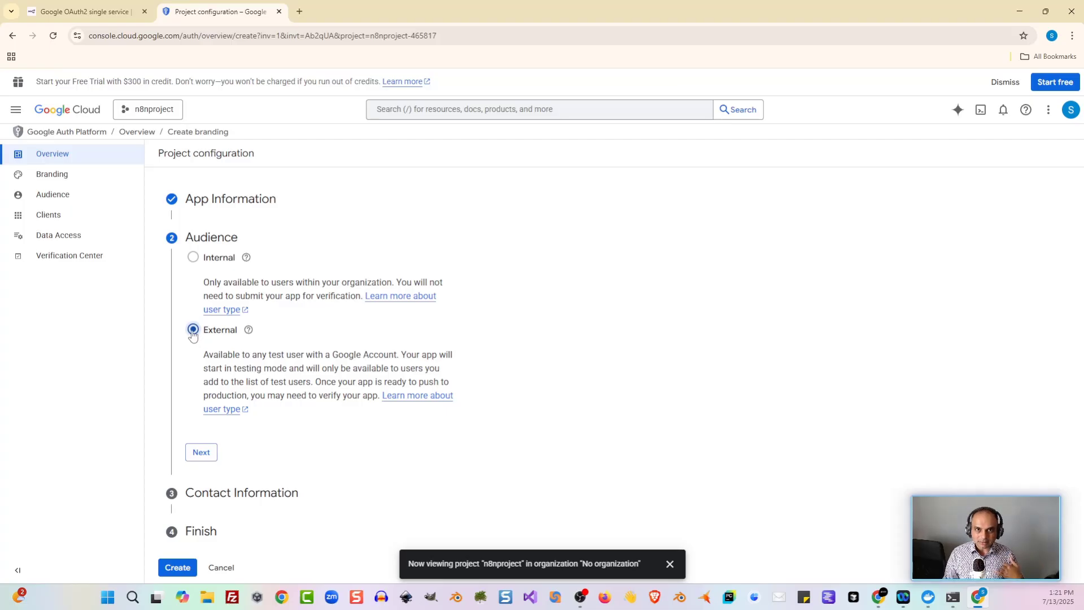
pyautogui.click(212, 453)
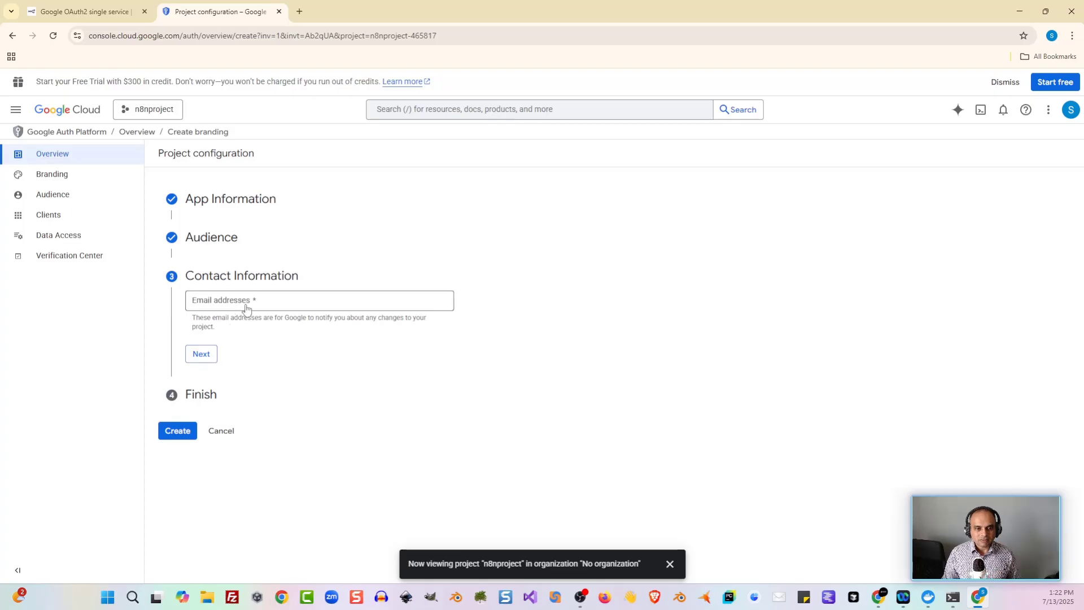
pyautogui.click(323, 306)
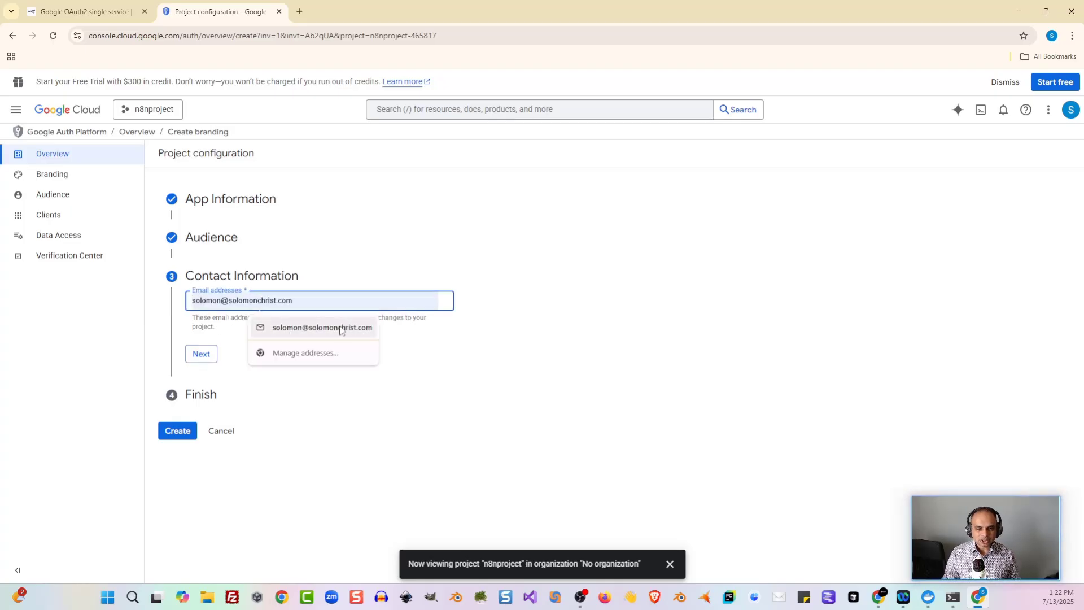
pyautogui.press('Escape')
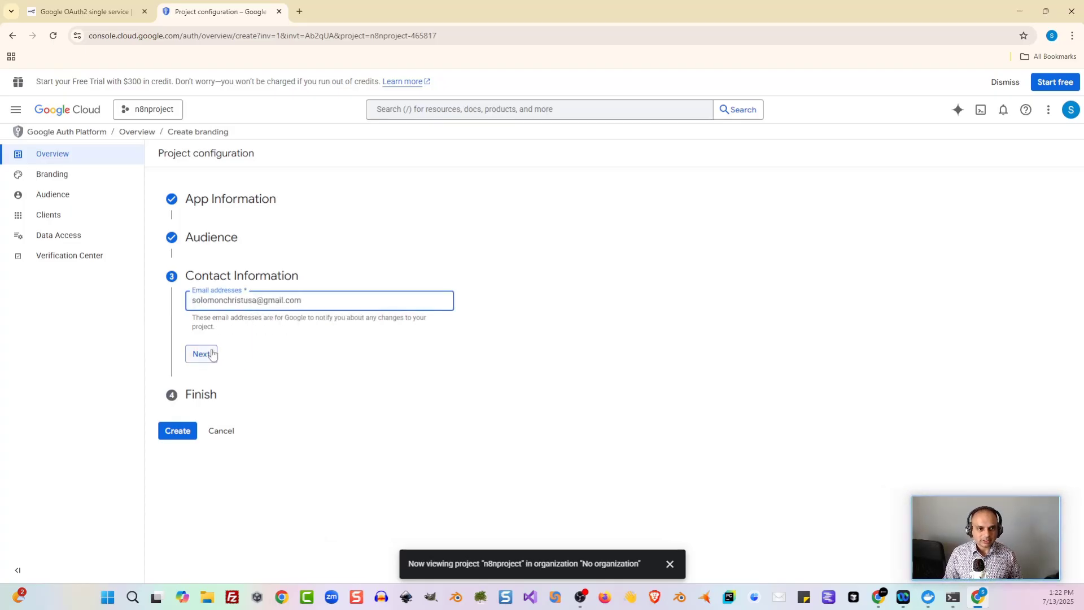
pyautogui.click(212, 353)
pyautogui.click(193, 334)
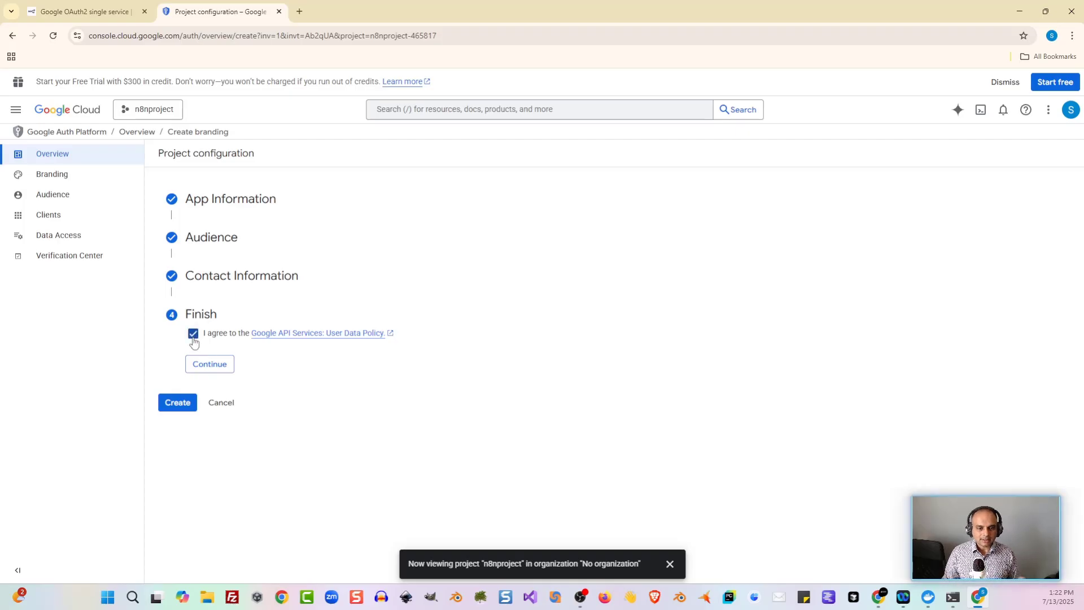
pyautogui.click(216, 368)
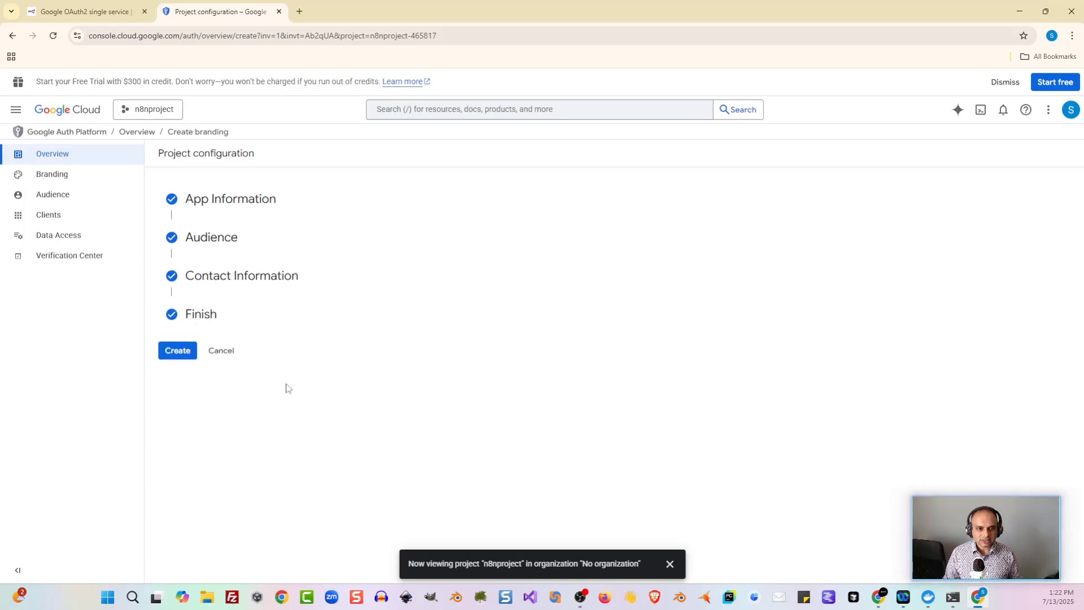
pyautogui.click(165, 355)
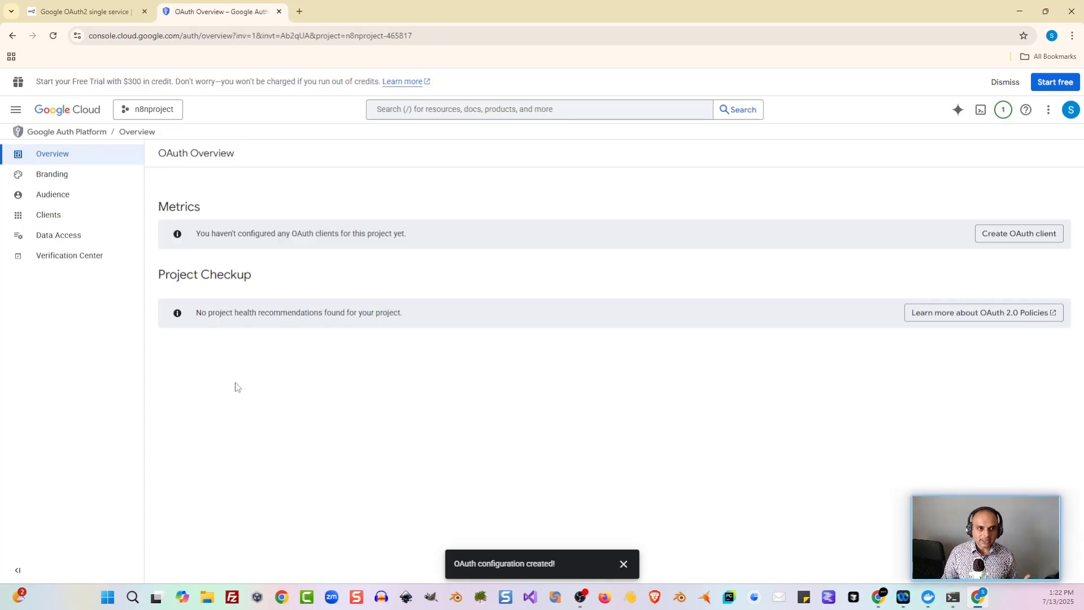
pyautogui.click(60, 195)
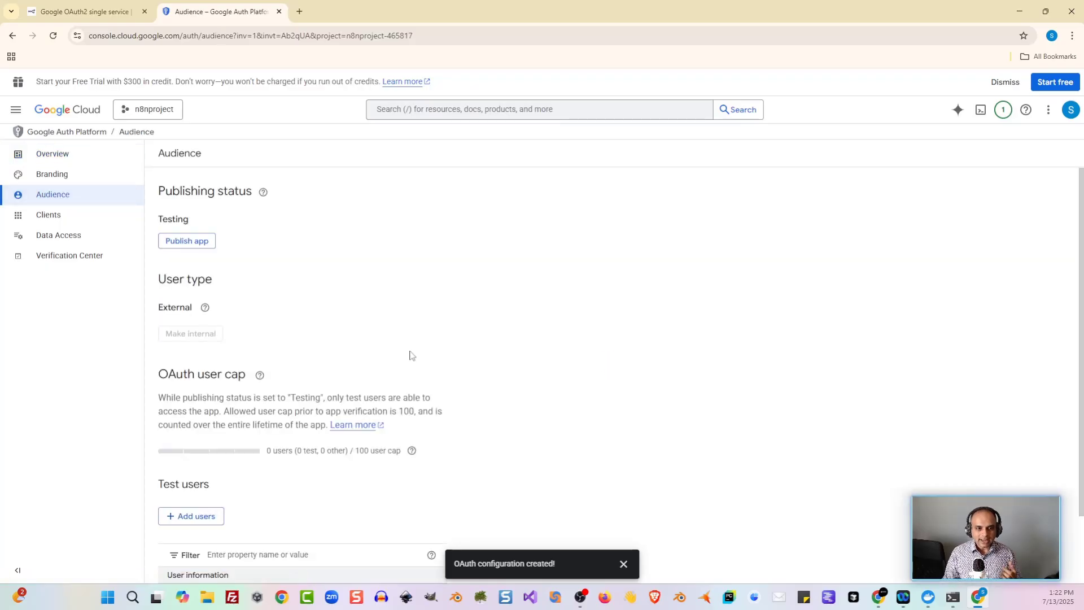
# Step: Return to APIs & Services > Credentials and start a new OAuth client ID
pyautogui.scroll(-2, 418, 345)
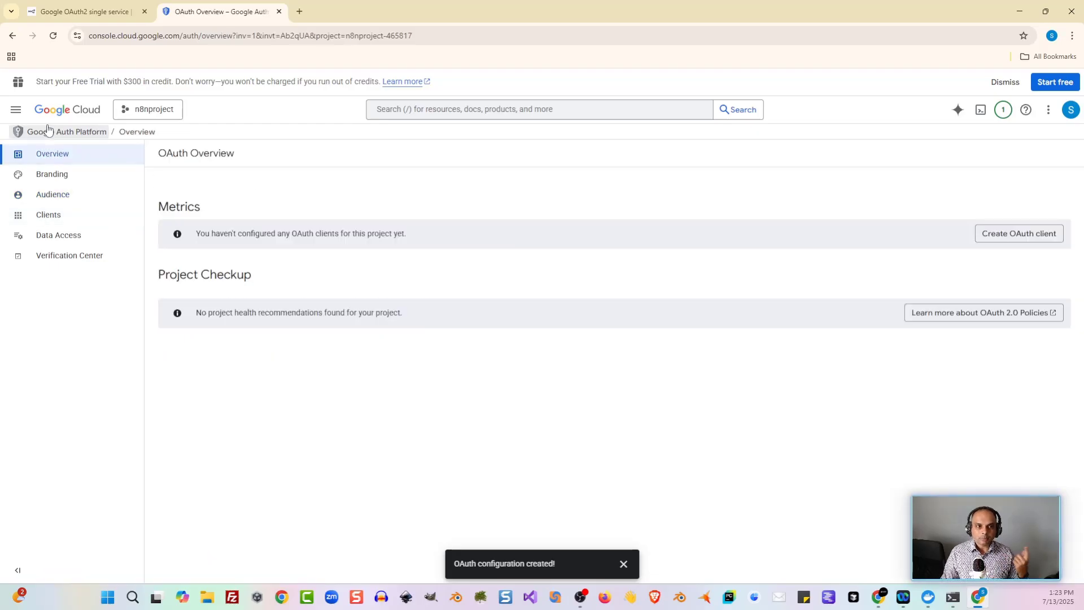
pyautogui.click(16, 109)
pyautogui.moveTo(16, 119)
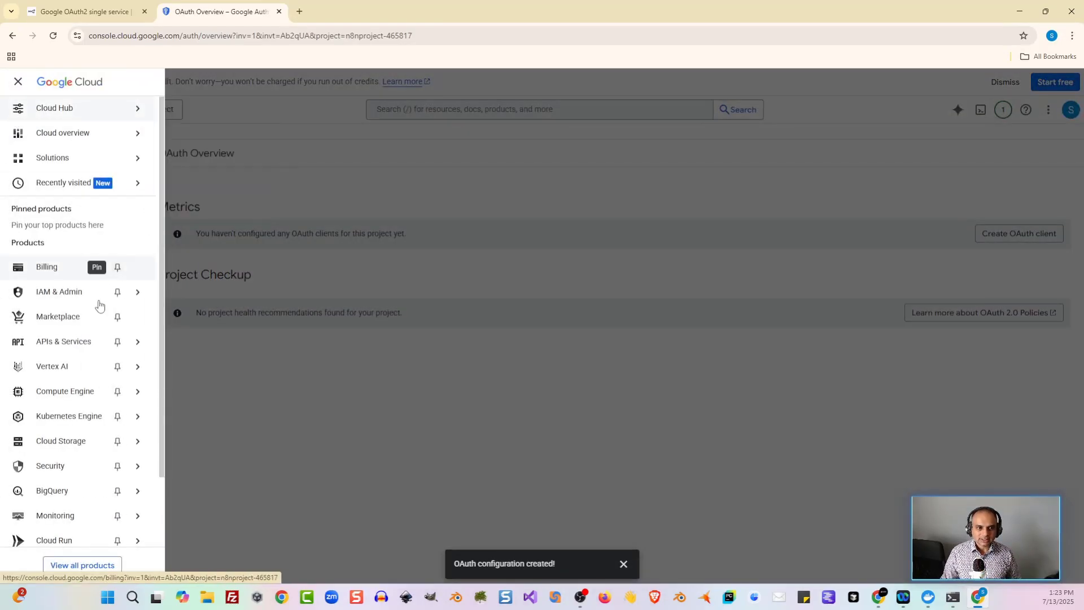
pyautogui.moveTo(77, 352)
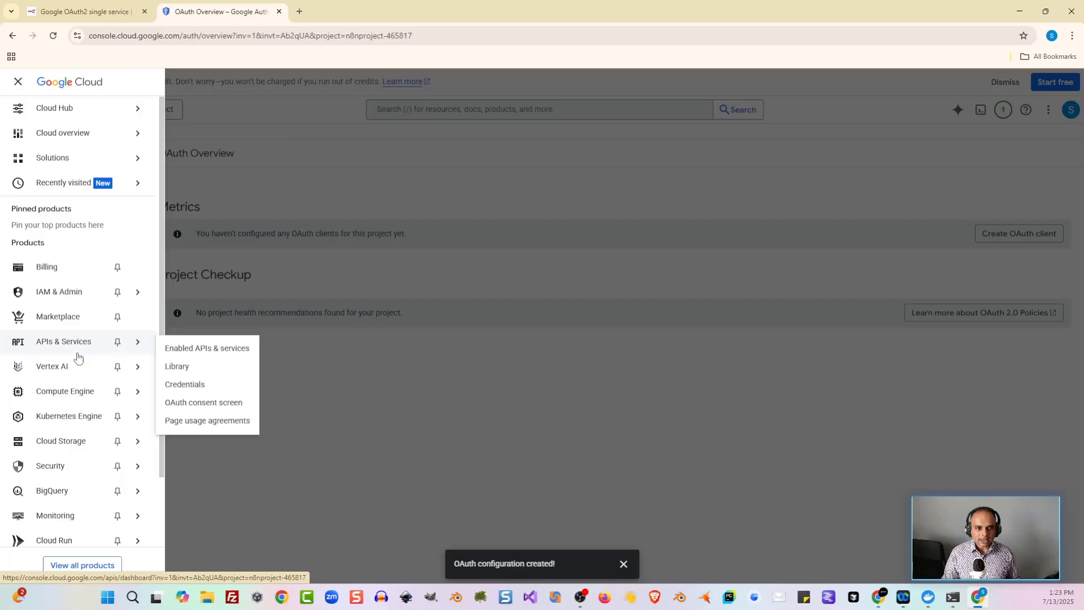
pyautogui.click(186, 384)
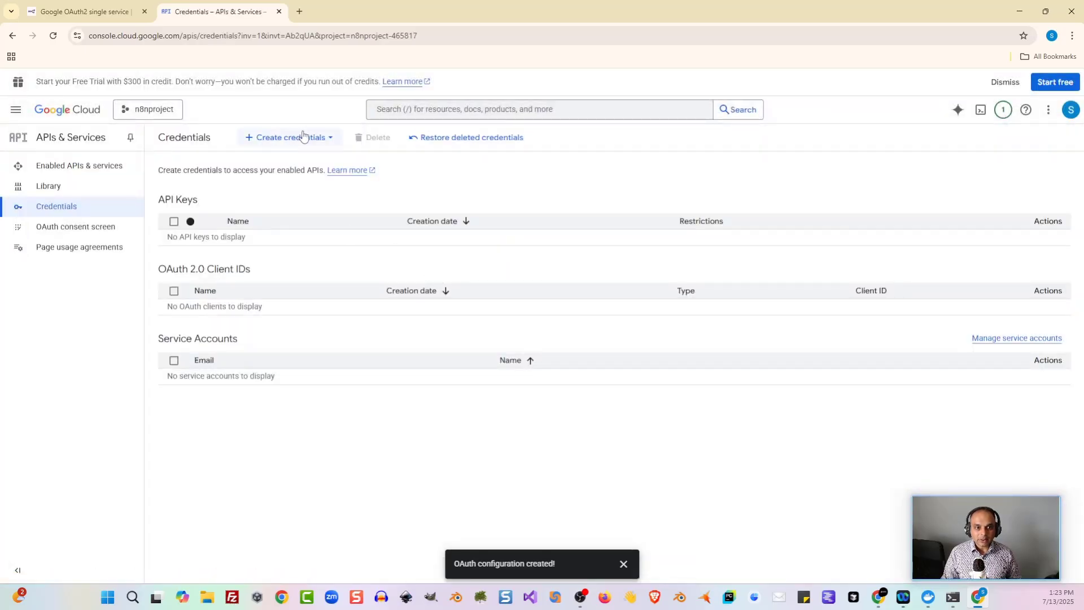
pyautogui.click(310, 139)
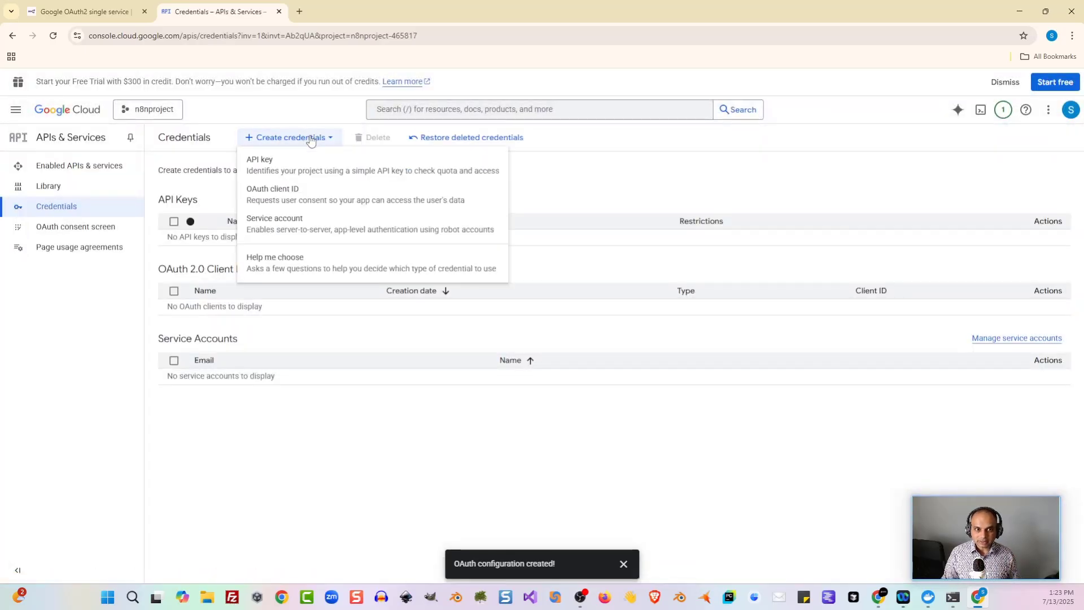
pyautogui.click(268, 194)
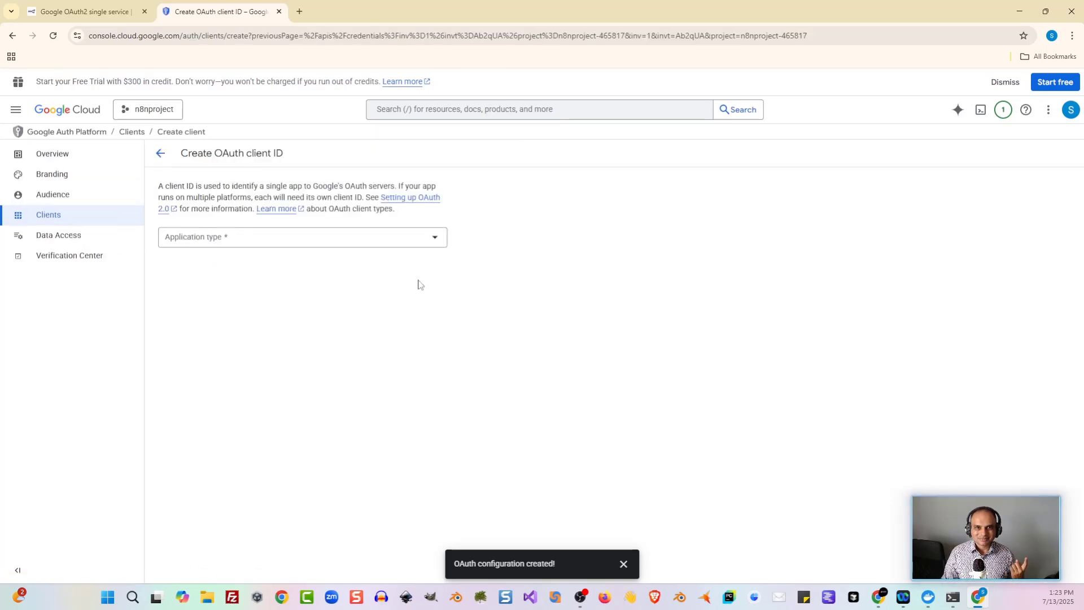
# Step: Make the client a Web application named 'n8nkey'
pyautogui.click(430, 248)
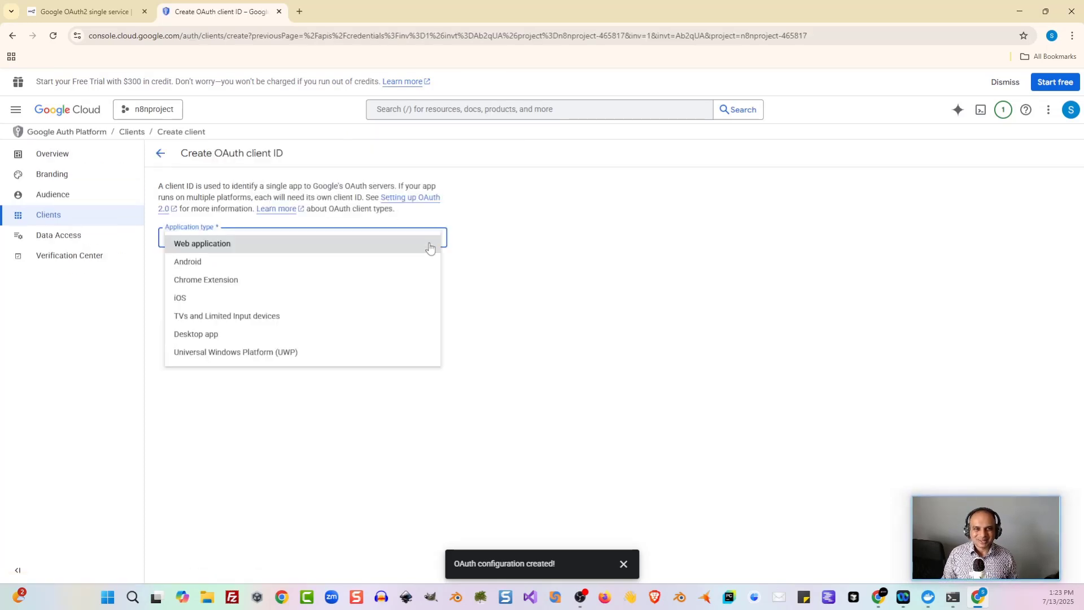
pyautogui.click(361, 246)
pyautogui.click(288, 270)
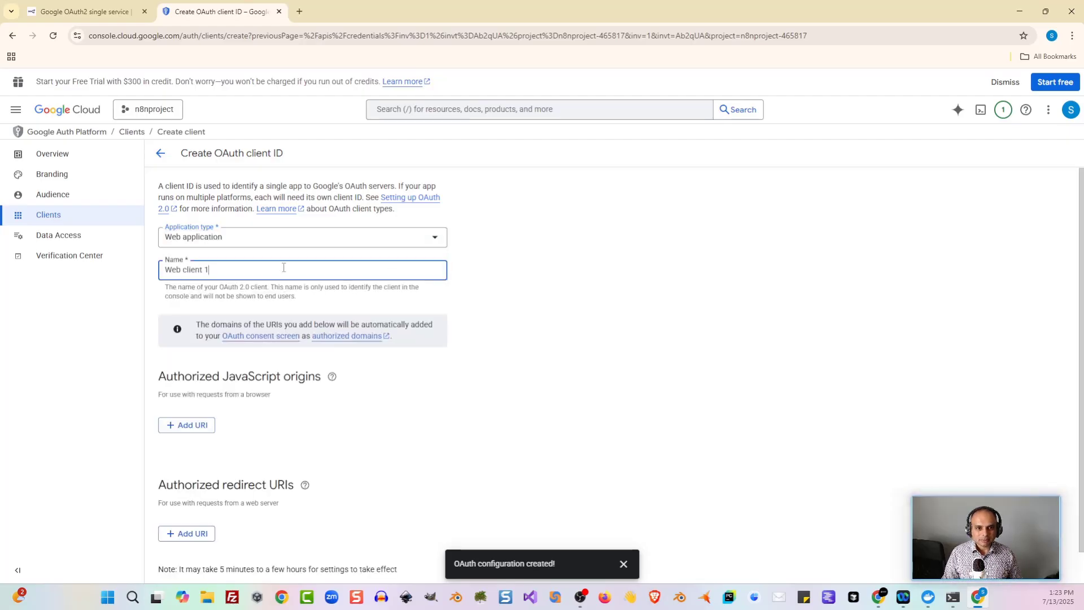
pyautogui.hotkey('ctrl', 'a')
pyautogui.write('n8nkey')
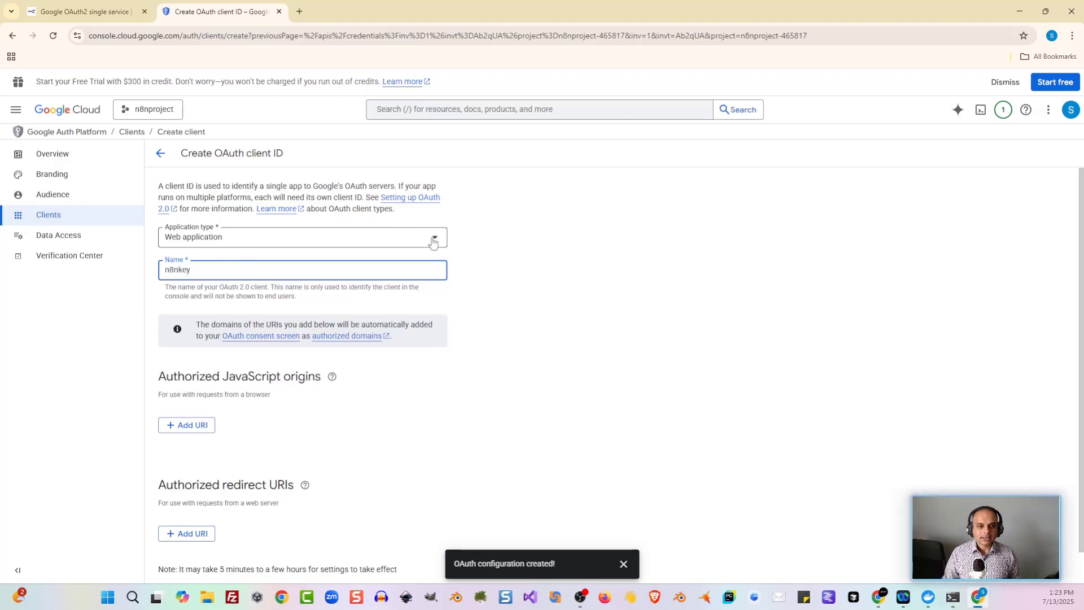
pyautogui.scroll(-1, 463, 251)
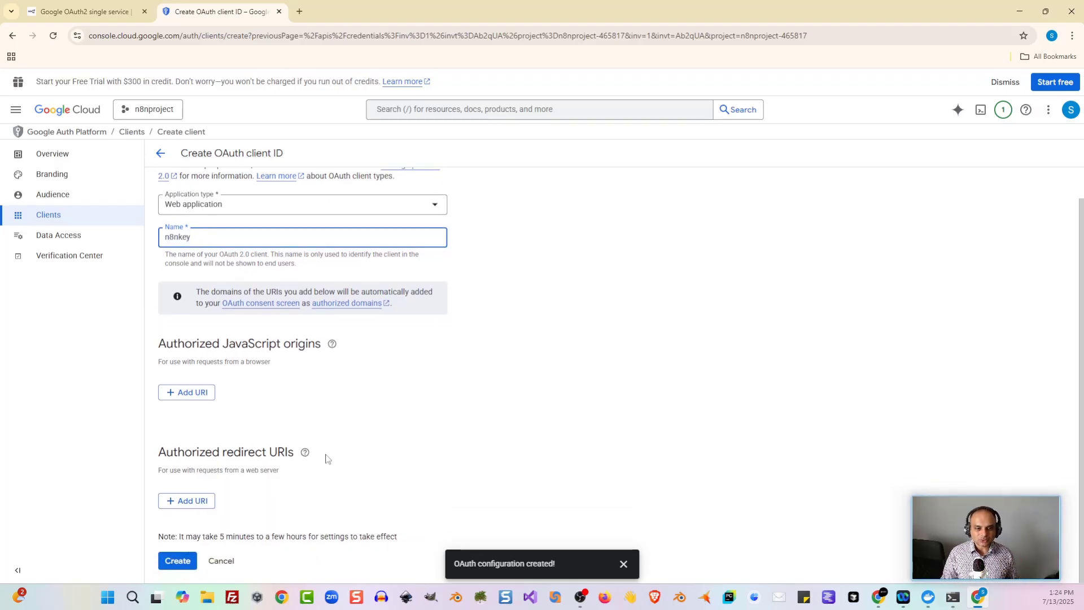
# Step: Add n8n's OAuth Redirect URL, copied from the Google Drive credential, as an authorized redirect URI
pyautogui.click(200, 508)
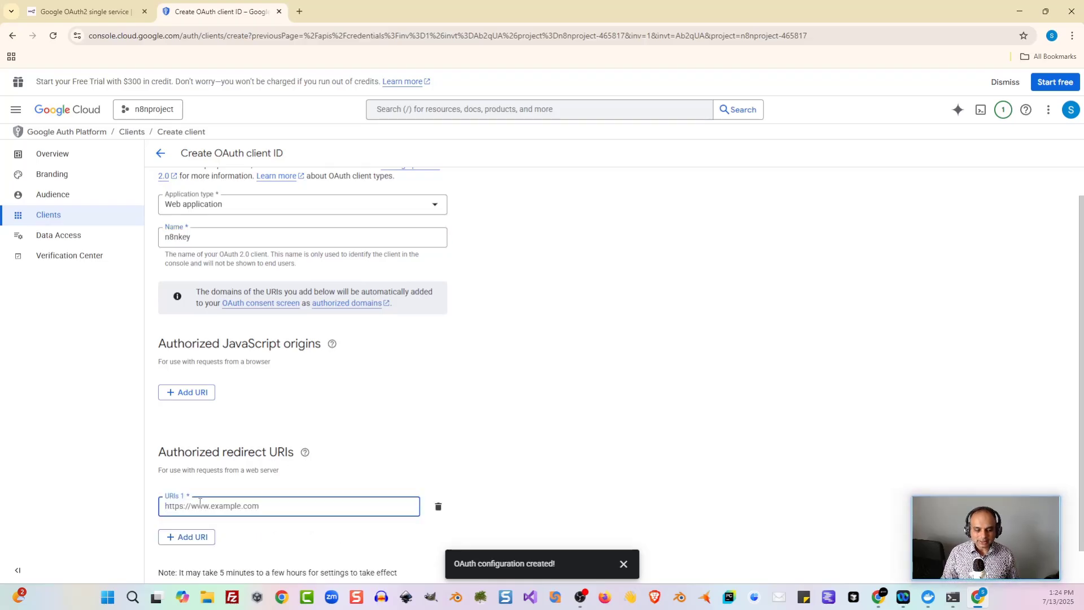
pyautogui.hotkey('alt', 'Tab')
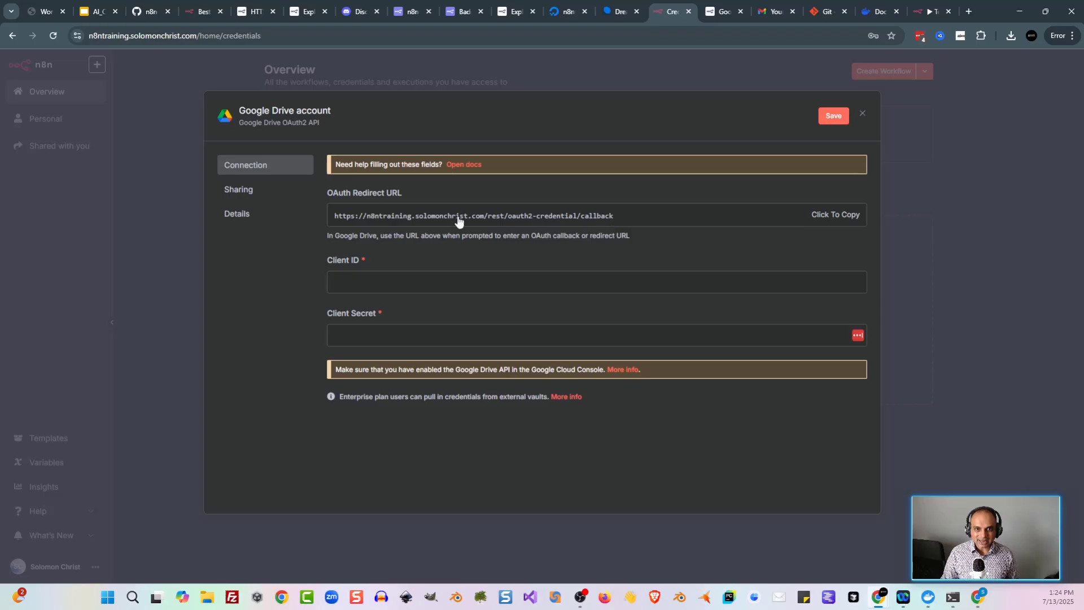
pyautogui.click(838, 221)
pyautogui.hotkey('alt', 'Tab')
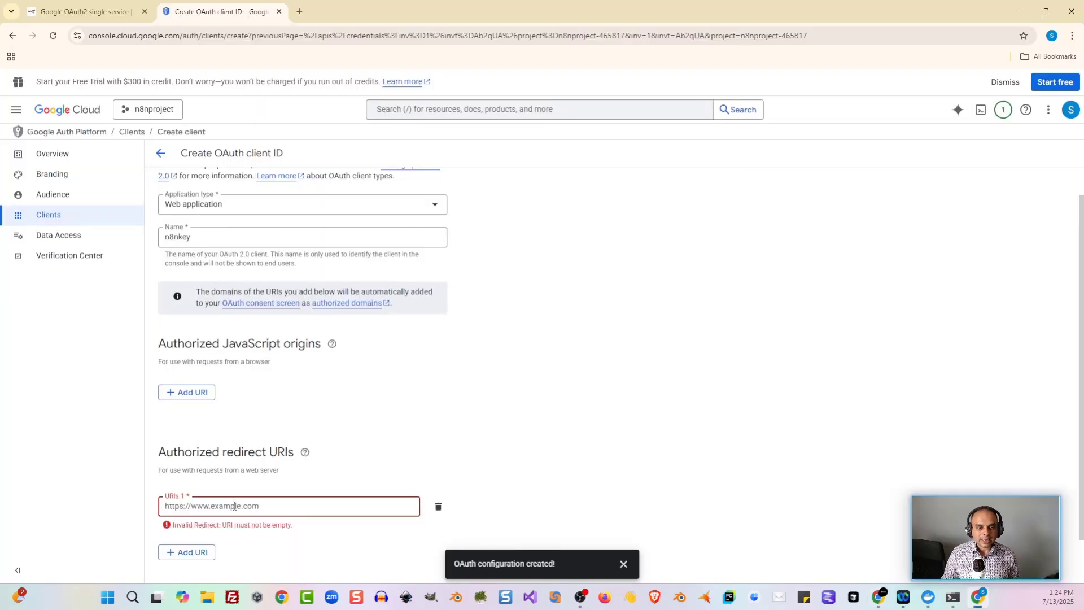
pyautogui.hotkey('ctrl', 'v')
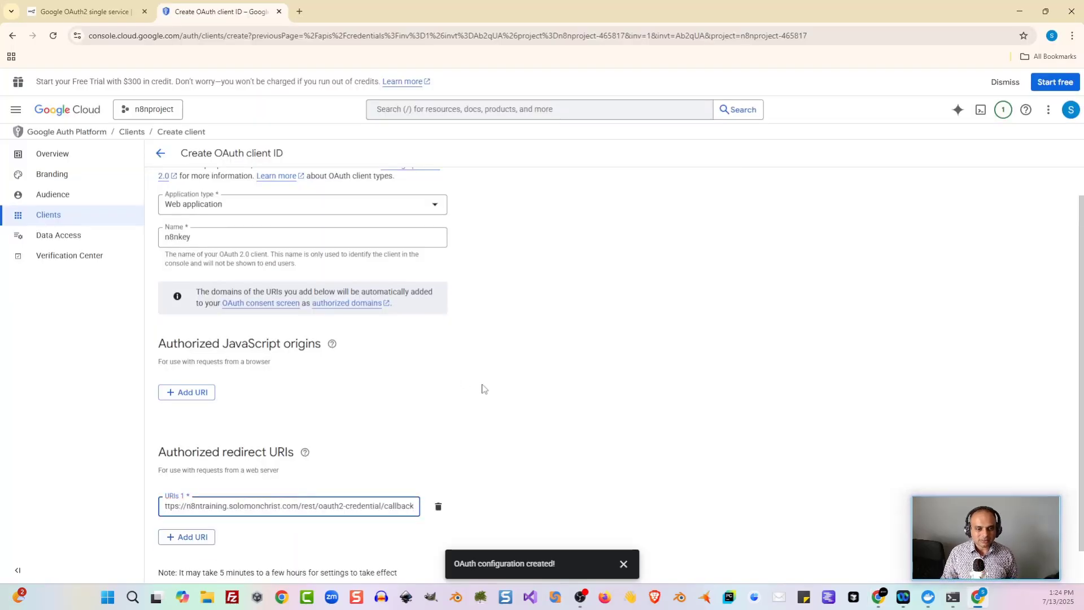
pyautogui.scroll(-1, 482, 395)
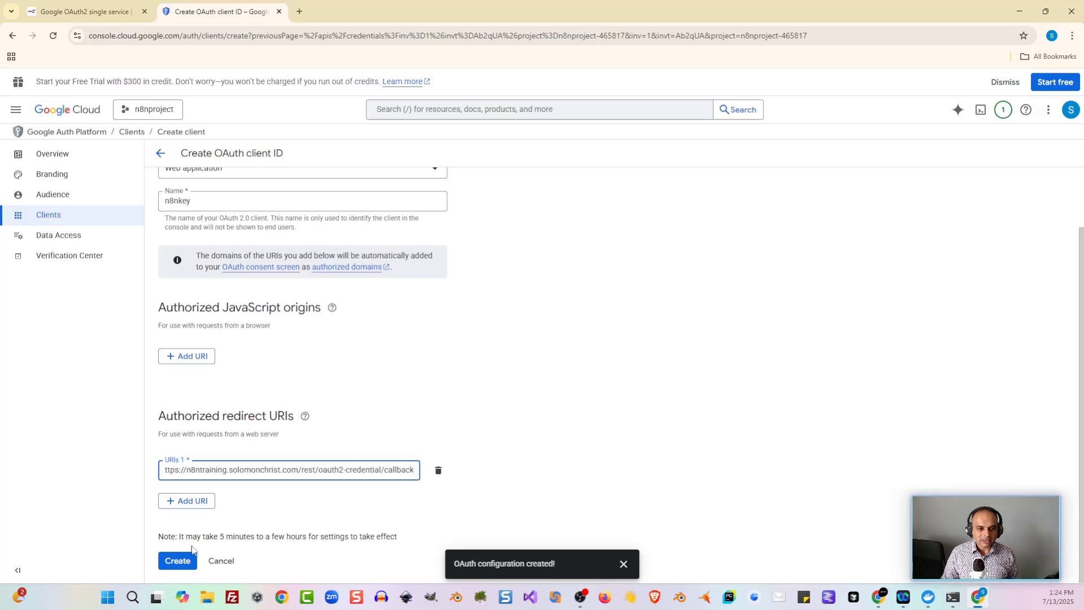
# Step: Create the n8nkey client, save n8n's credential and grant all requested Google Drive permissions
pyautogui.click(177, 560)
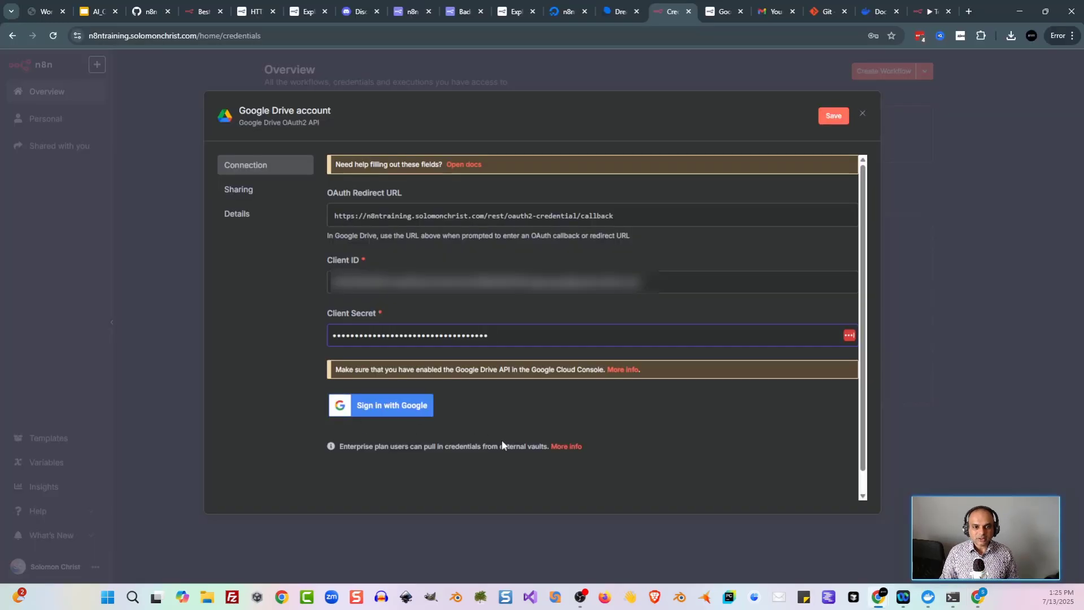
pyautogui.click(408, 414)
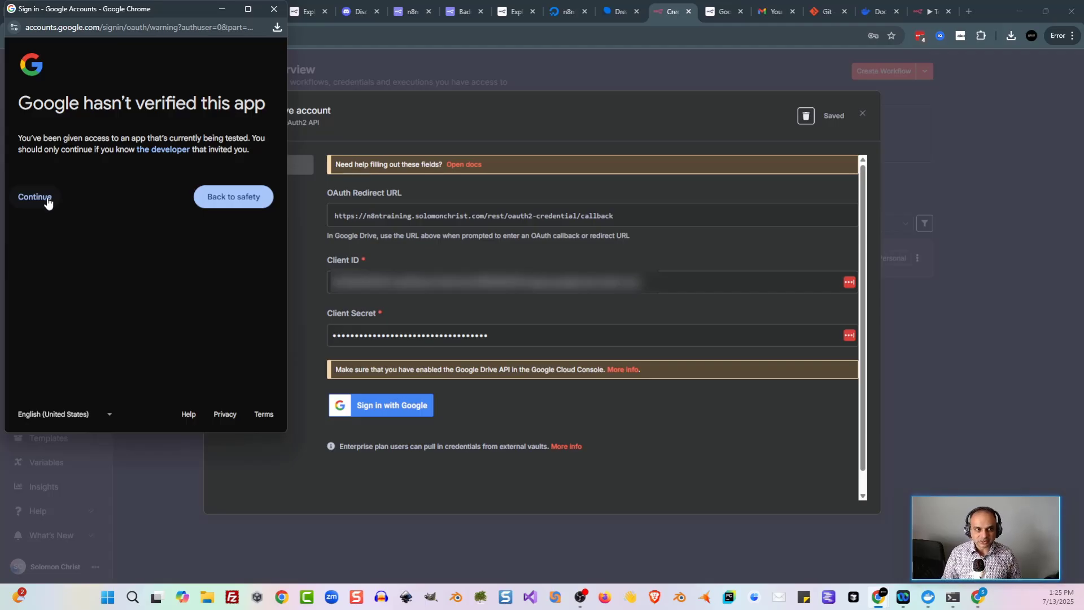
pyautogui.click(31, 198)
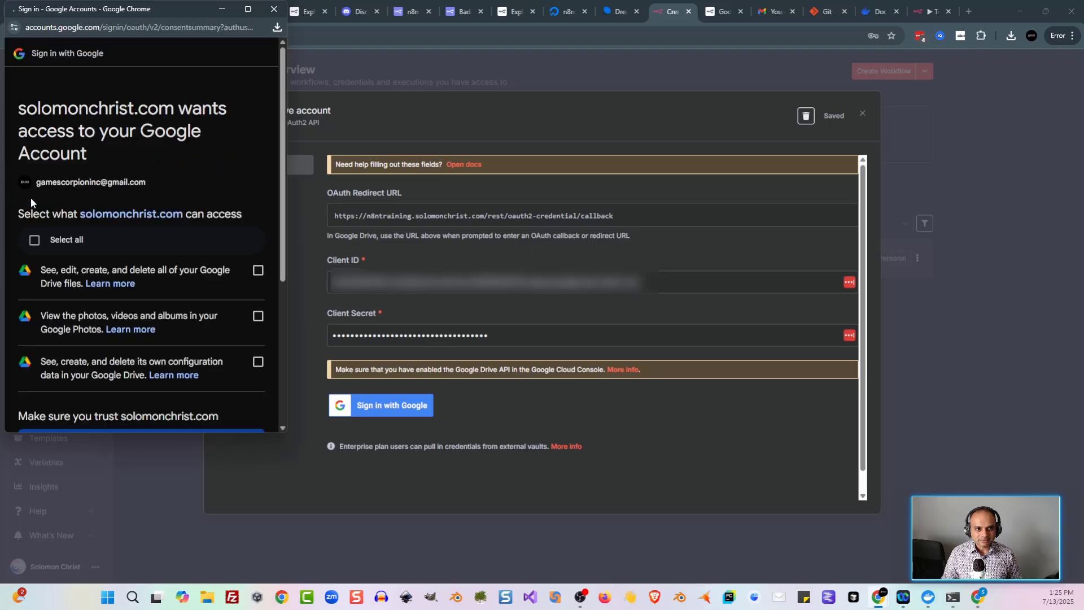
pyautogui.click(35, 239)
pyautogui.scroll(-4, 141, 282)
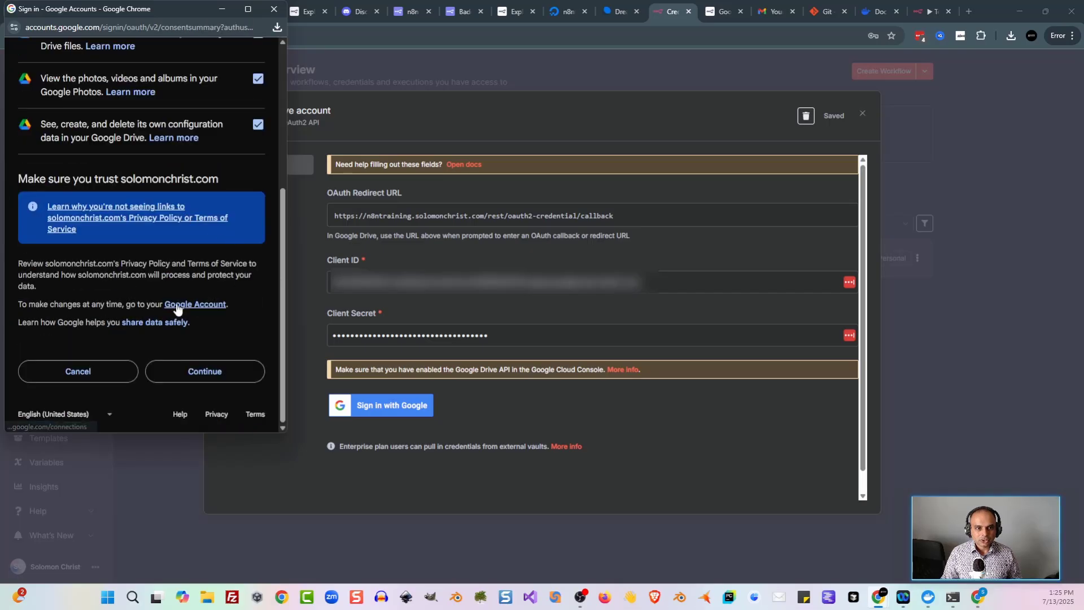
pyautogui.click(229, 374)
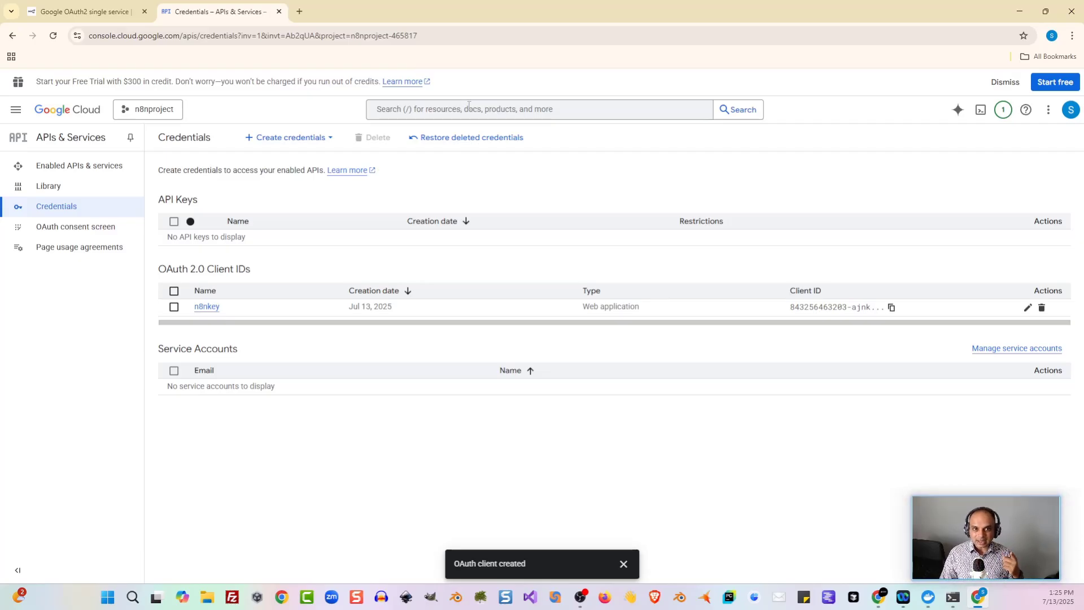
# Step: Enable the Google Drive API and the Gmail API for n8nproject
pyautogui.click(472, 108)
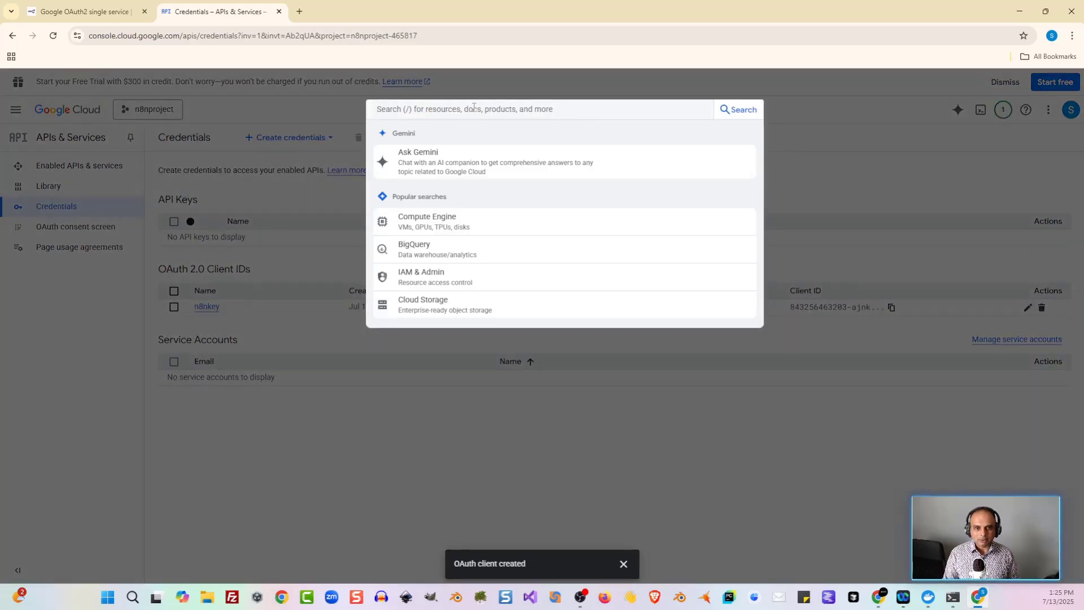
pyautogui.write('drive')
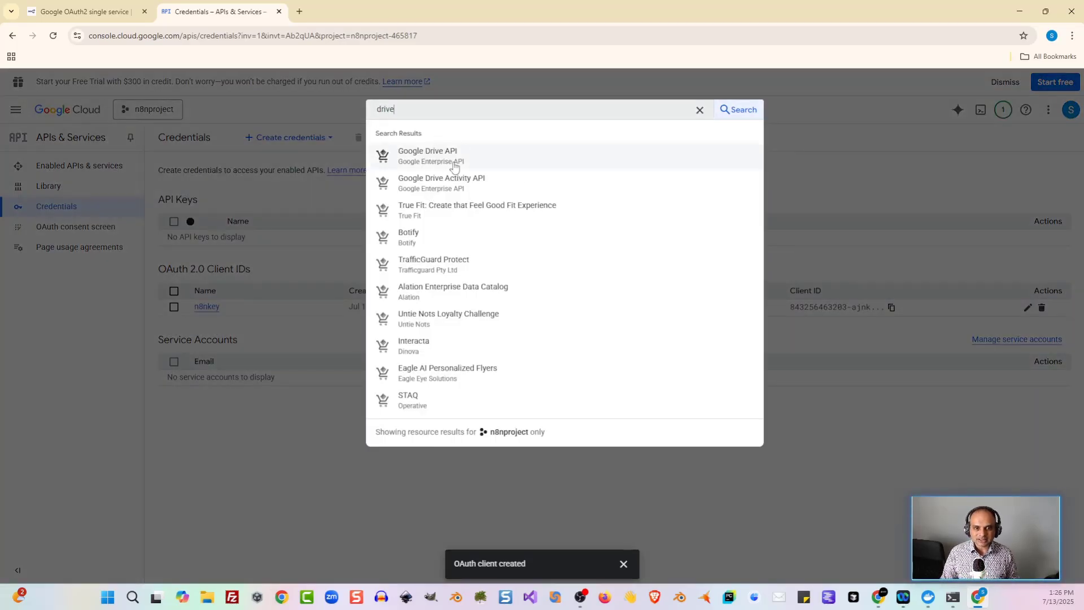
pyautogui.click(454, 162)
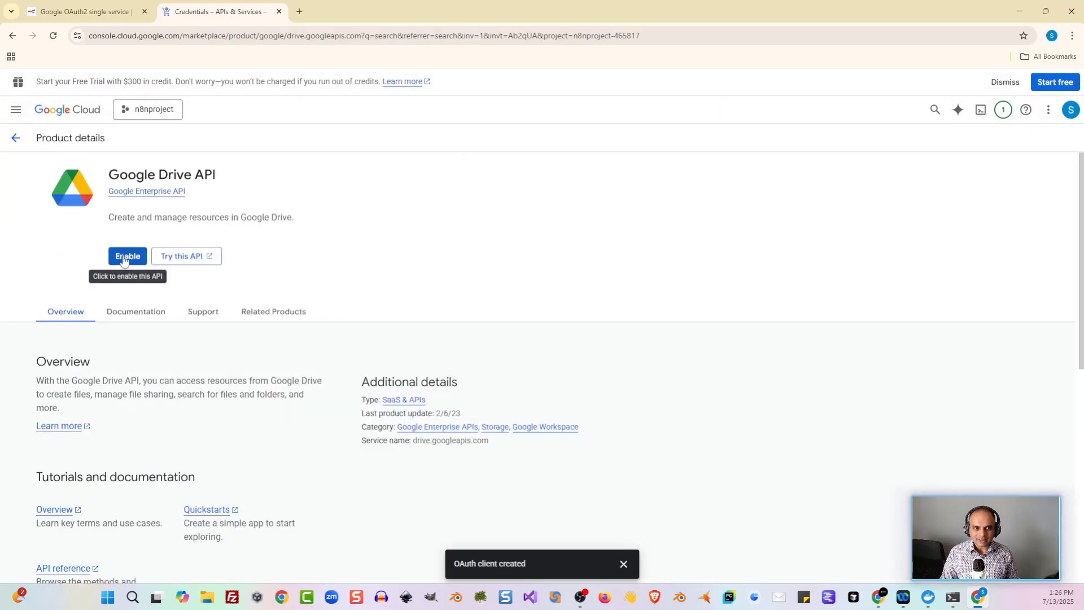
pyautogui.click(126, 258)
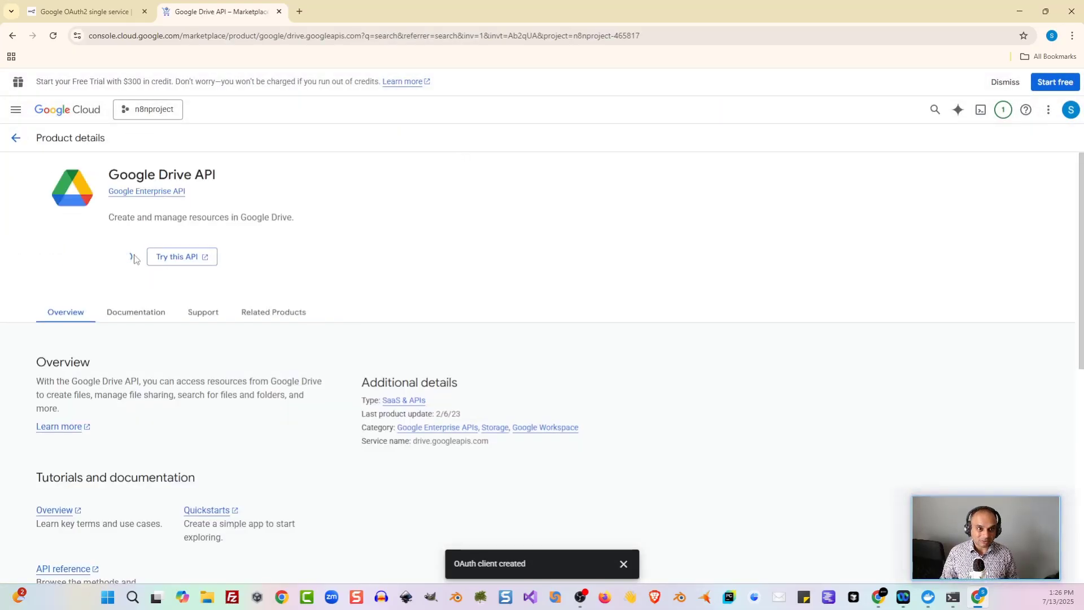
pyautogui.click(367, 112)
pyautogui.write('gmail')
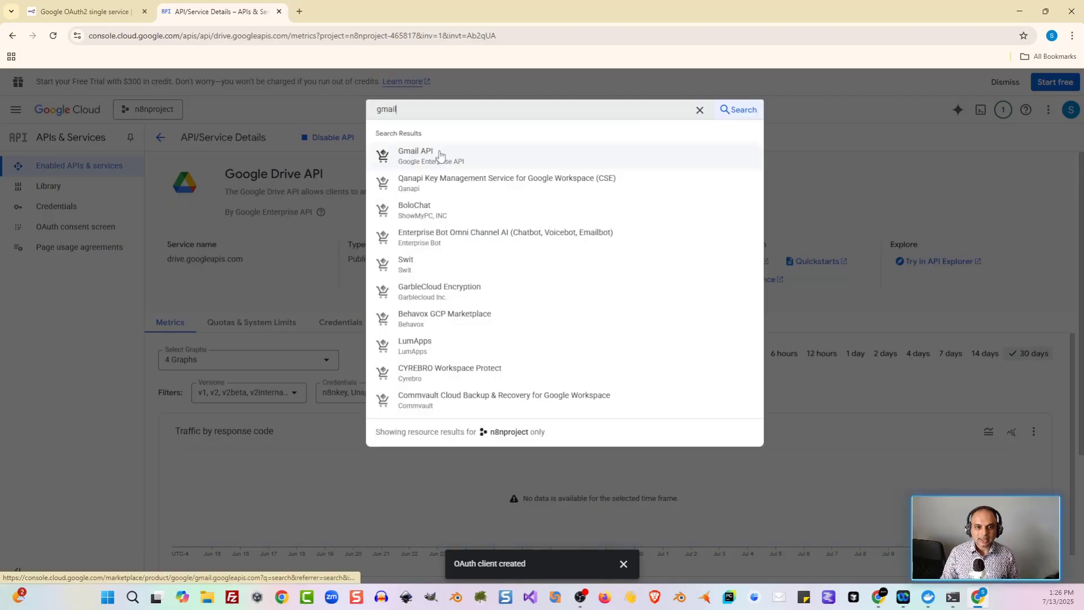
pyautogui.click(439, 156)
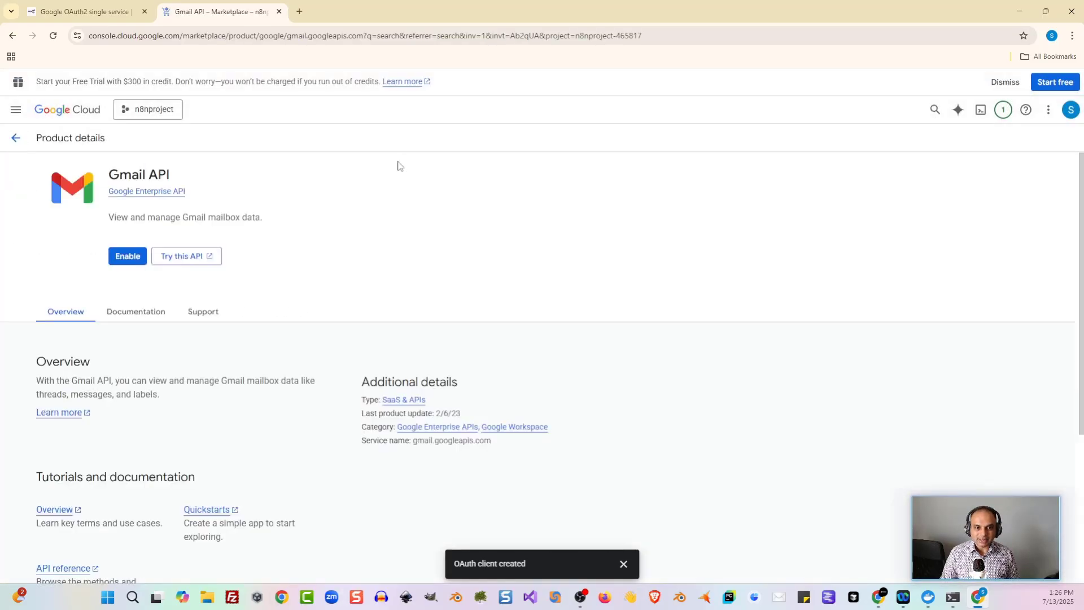
pyautogui.click(140, 255)
# Step: Enable the Google Sheets, Google Docs and Google Slides APIs
pyautogui.click(304, 106)
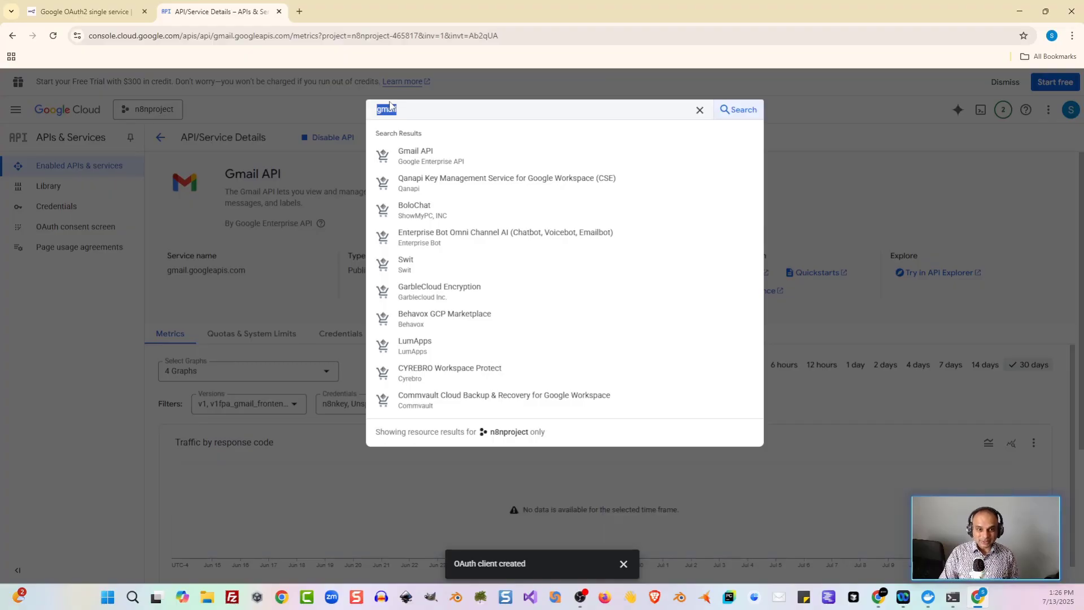
pyautogui.write('sheets')
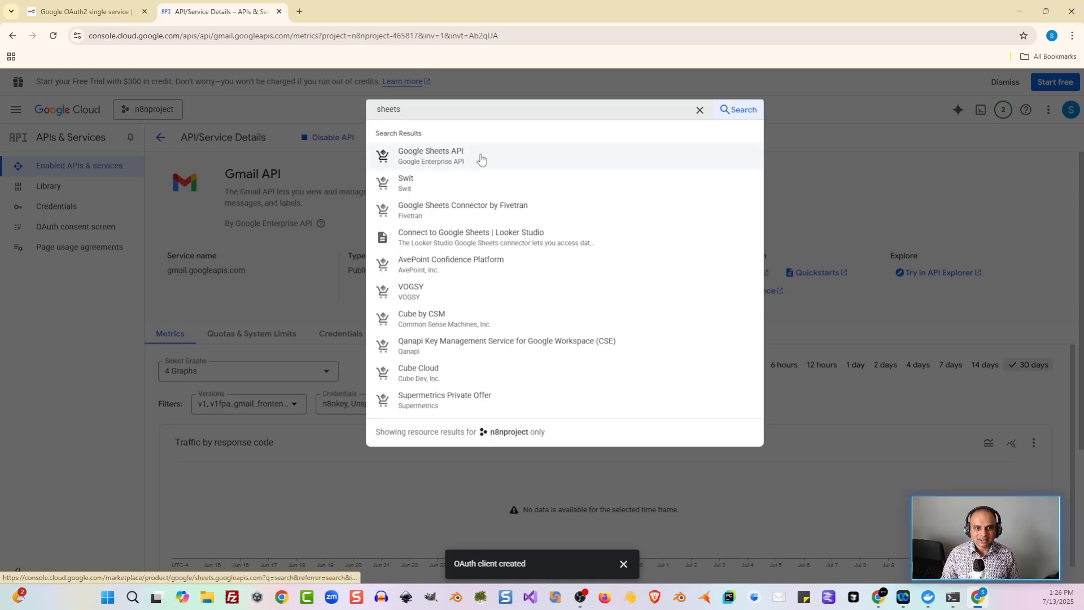
pyautogui.click(481, 159)
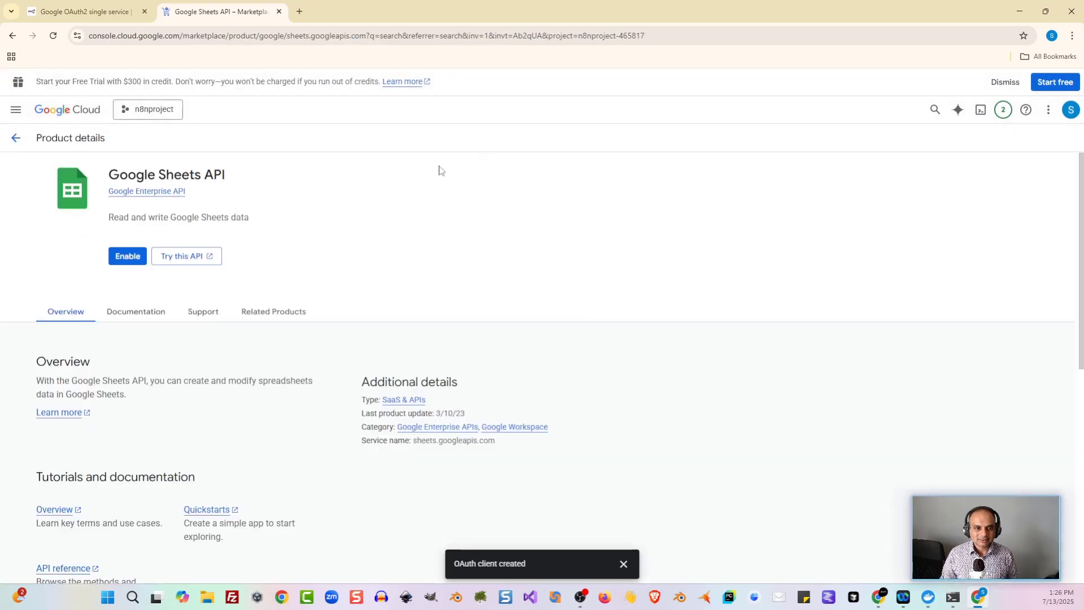
pyautogui.click(125, 255)
pyautogui.press('/')
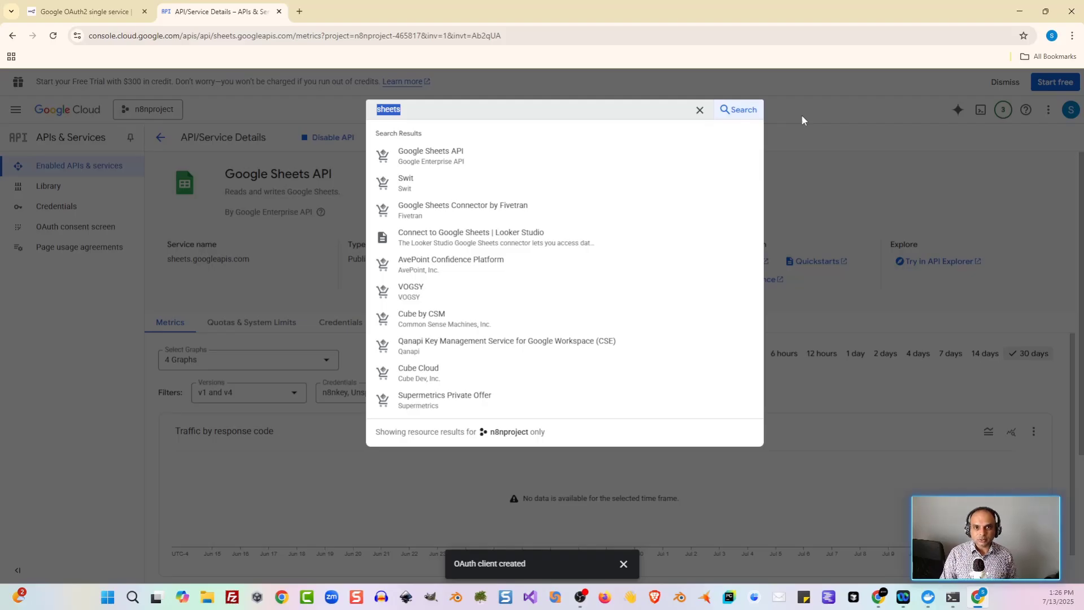
pyautogui.write('docs')
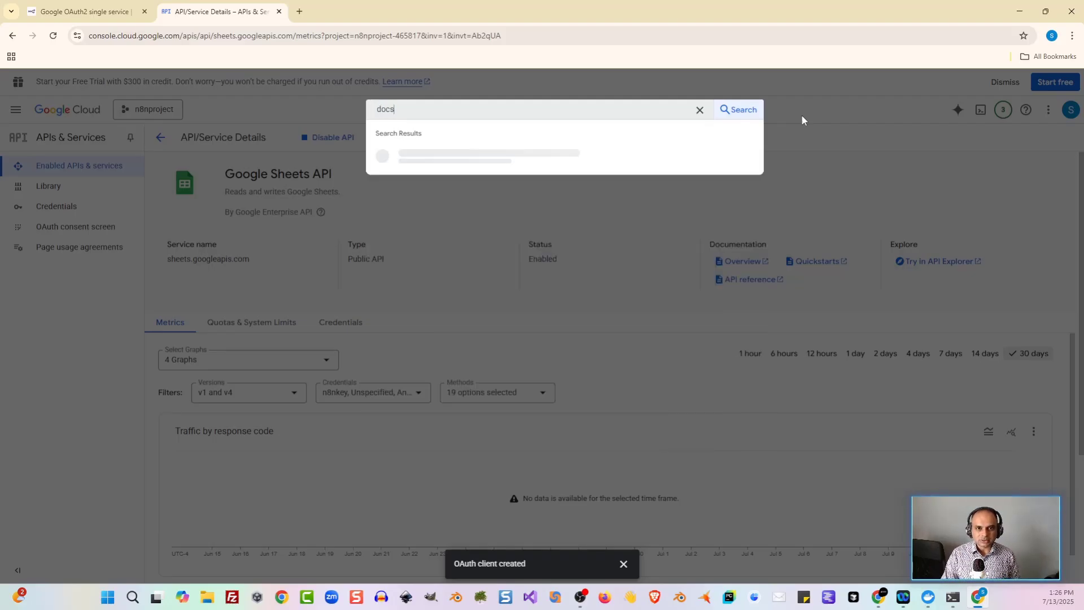
pyautogui.click(472, 186)
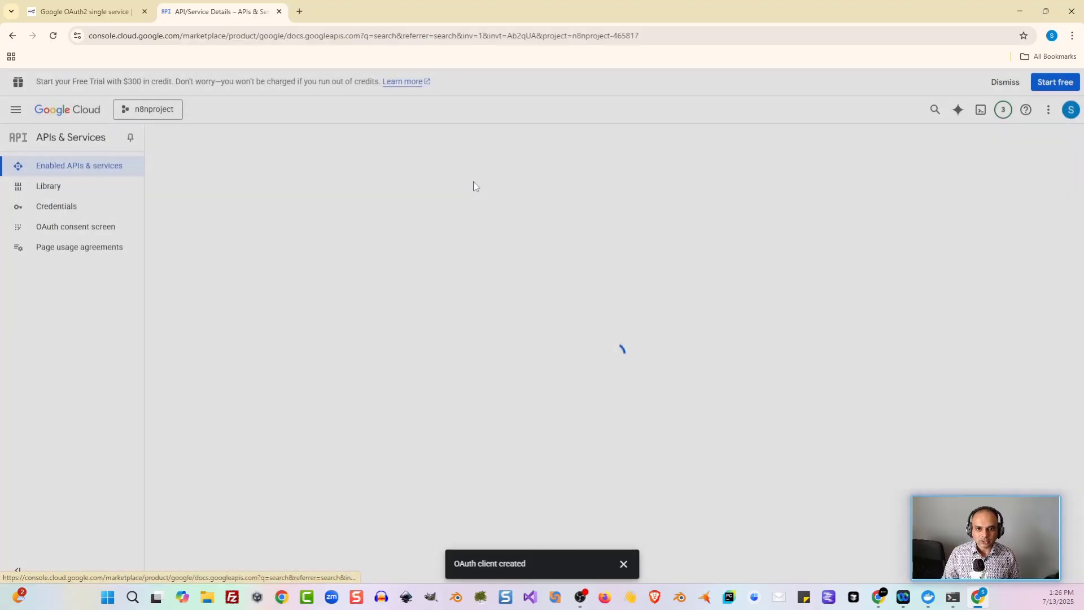
pyautogui.click(312, 110)
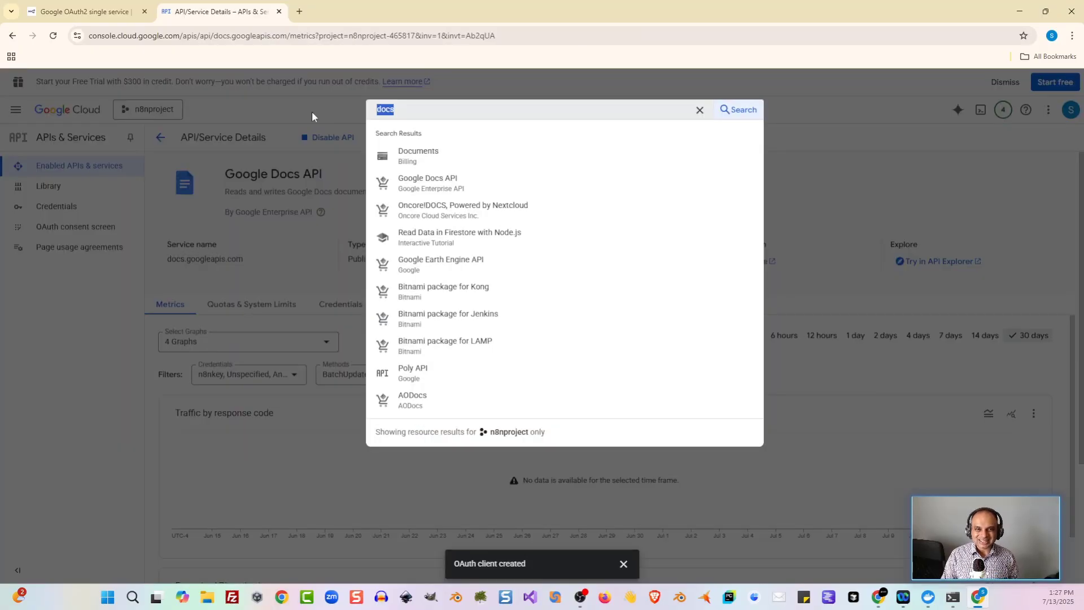
pyautogui.write('slides')
pyautogui.click(488, 168)
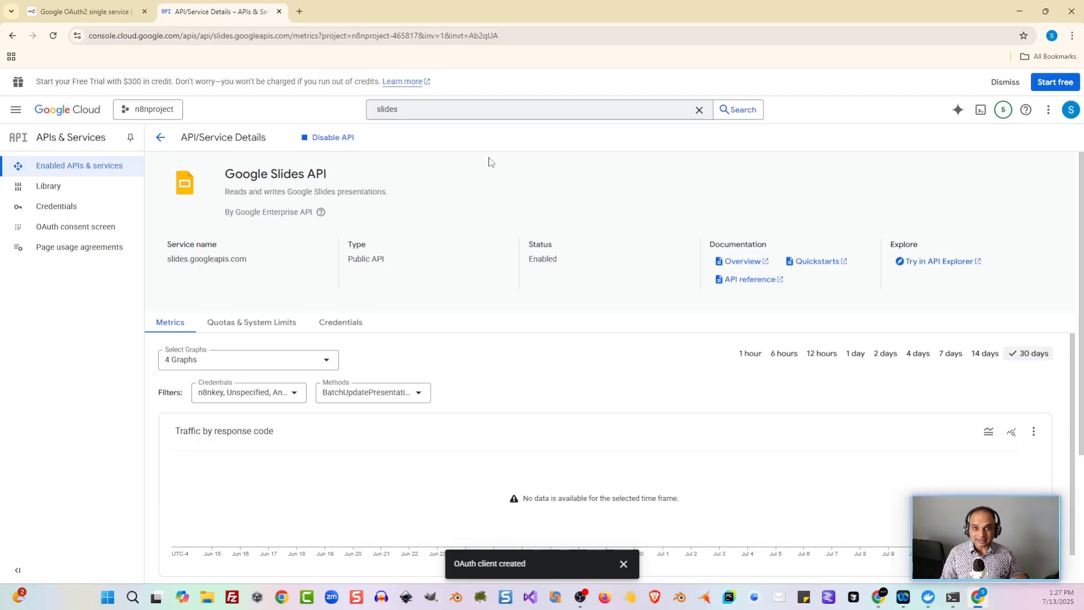
# Step: Back in n8n, start adding a new credential
pyautogui.hotkey('alt', 'Tab')
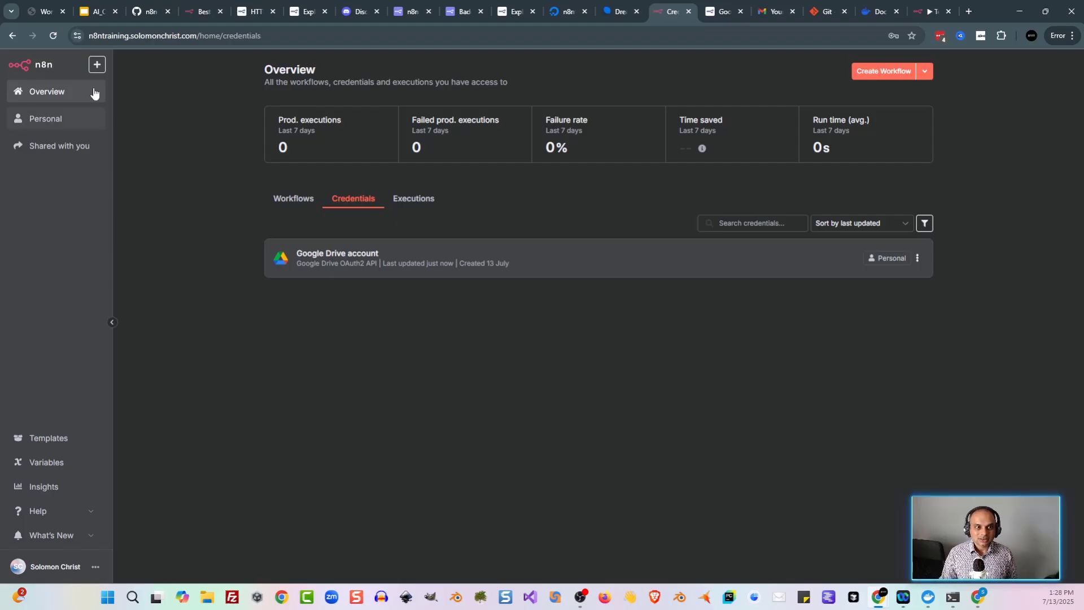
pyautogui.click(97, 65)
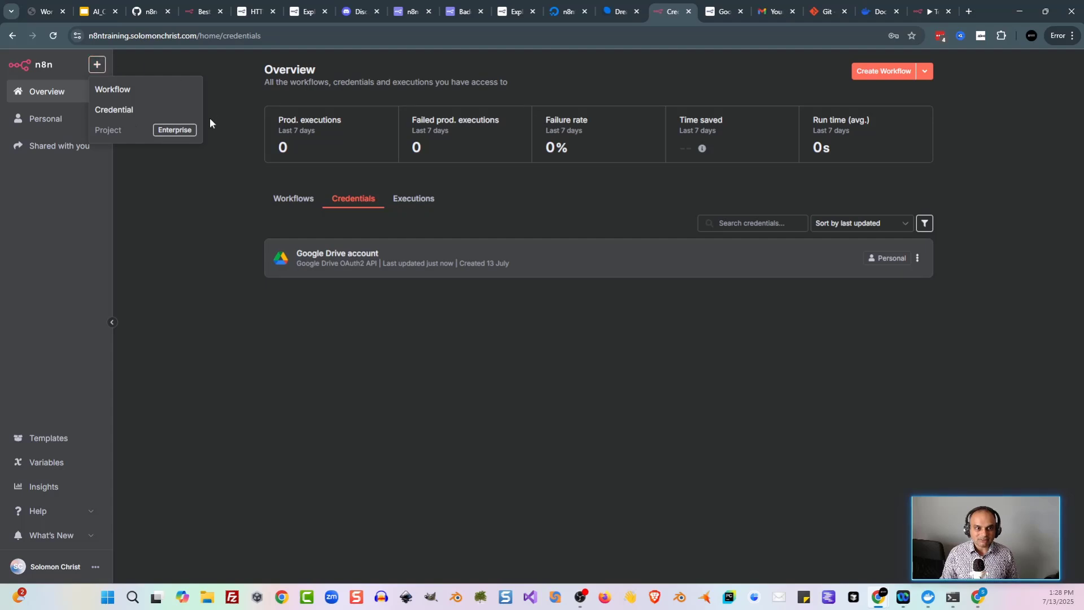
pyautogui.click(116, 109)
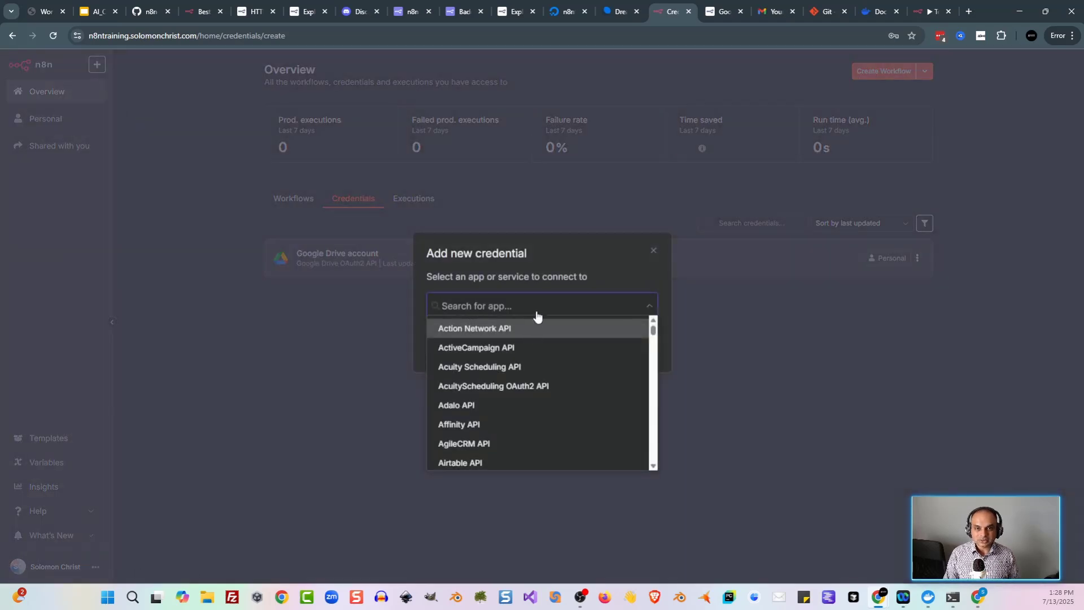
# Step: Create a Google Sheets OAuth2 API credential from the n8nkey OAuth client and grant Google access
pyautogui.write('sheets')
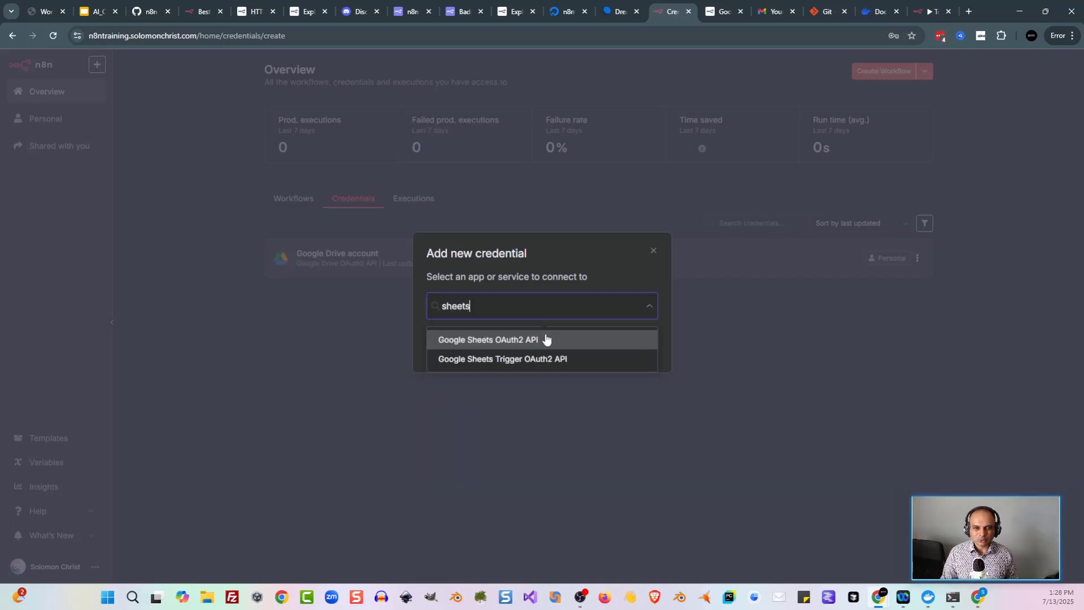
pyautogui.click(530, 339)
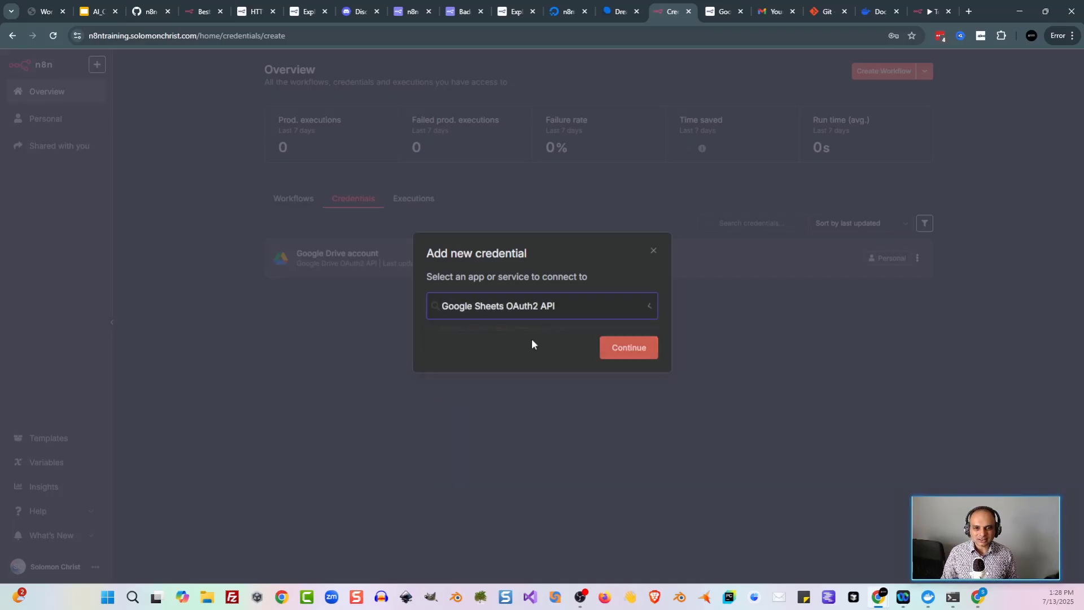
pyautogui.click(619, 347)
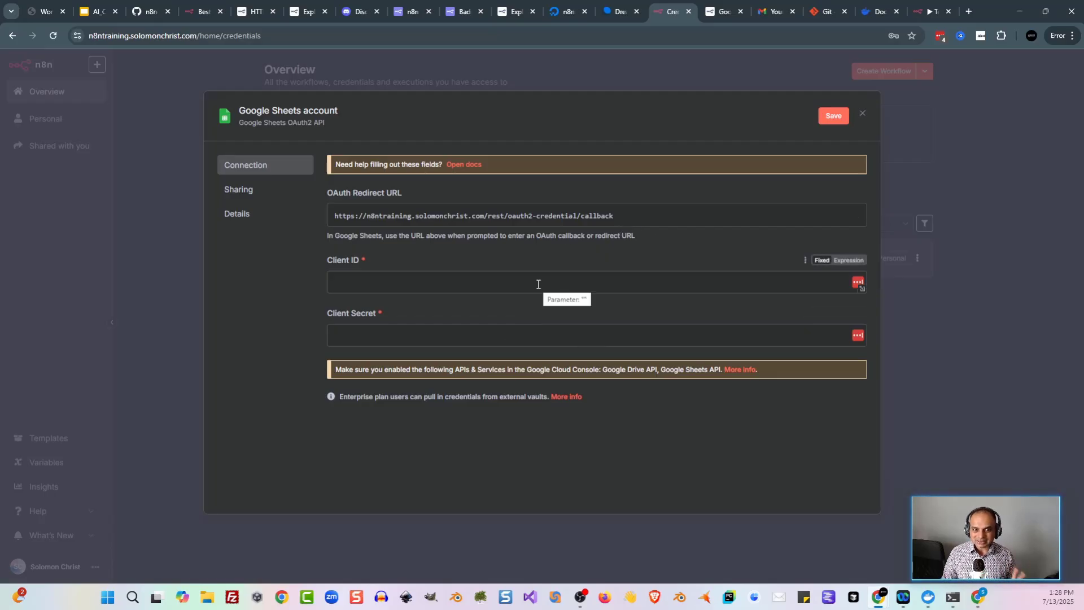
pyautogui.hotkey('alt', 'Tab')
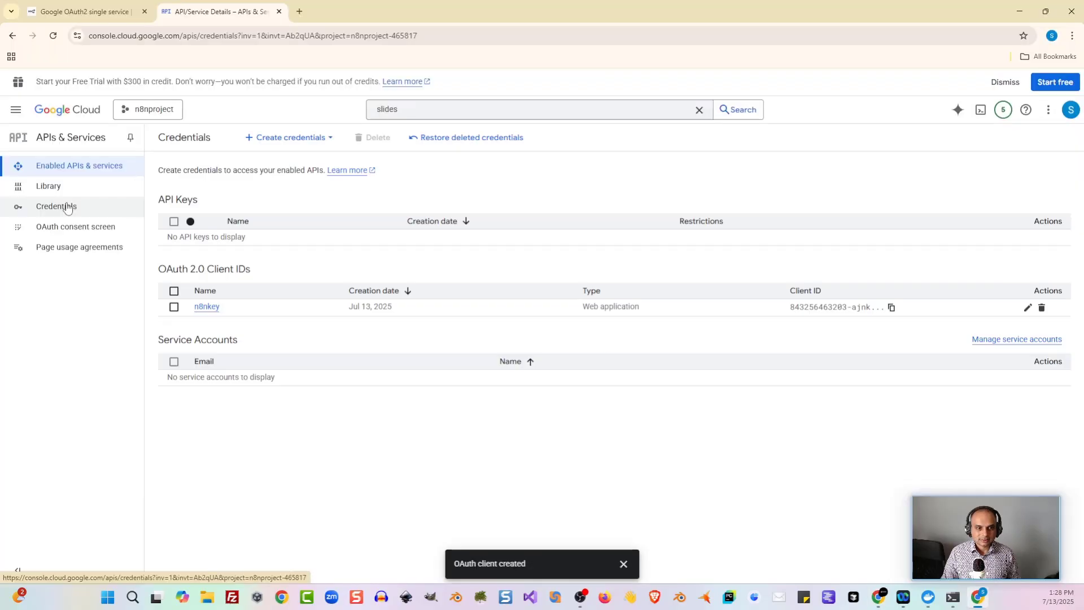
pyautogui.click(205, 308)
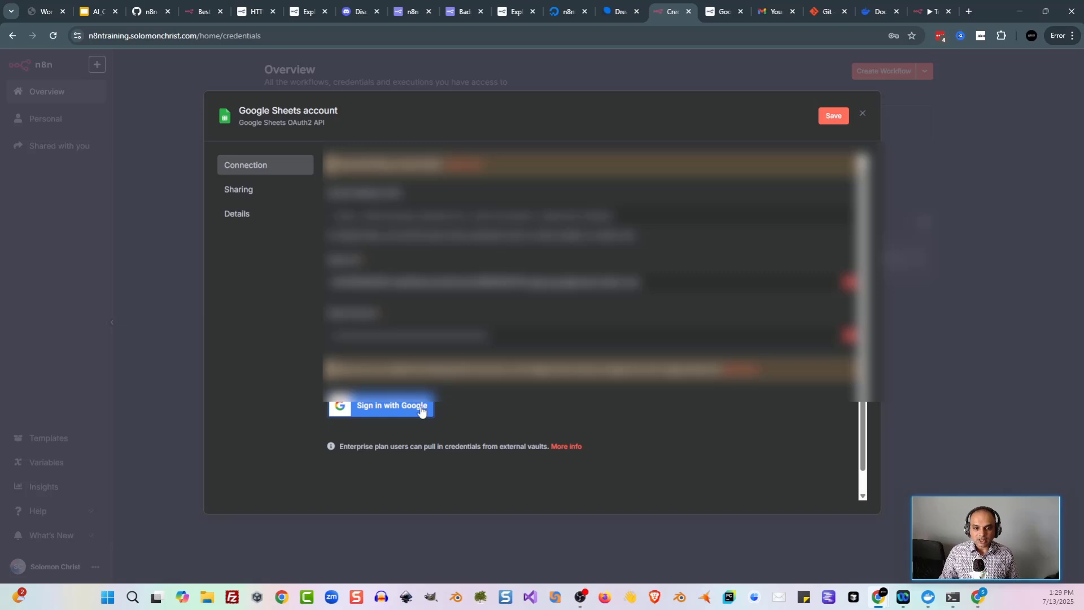
pyautogui.click(420, 406)
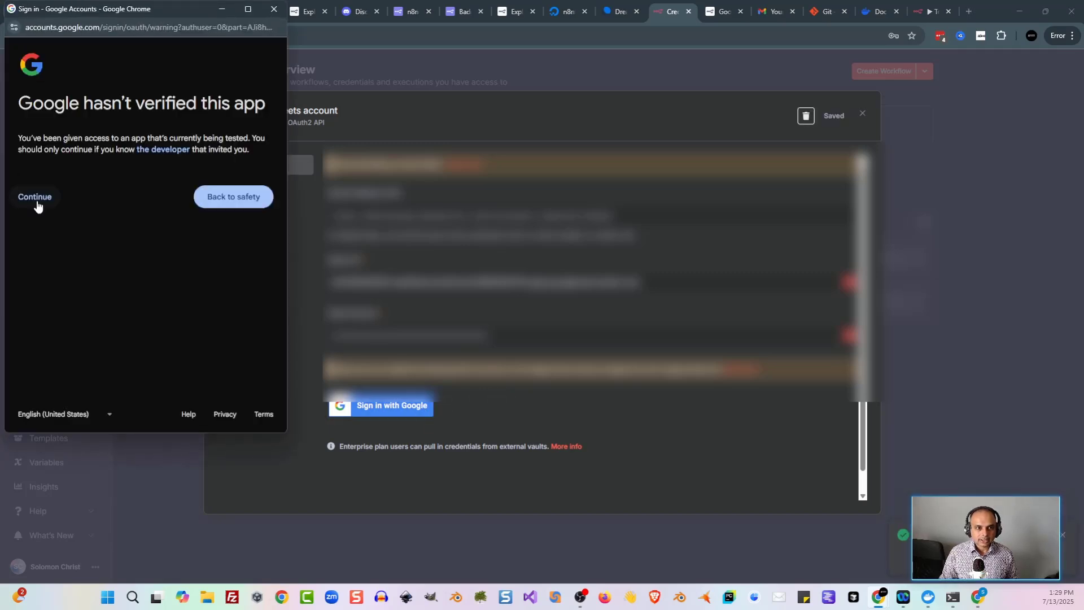
pyautogui.click(37, 206)
pyautogui.click(206, 392)
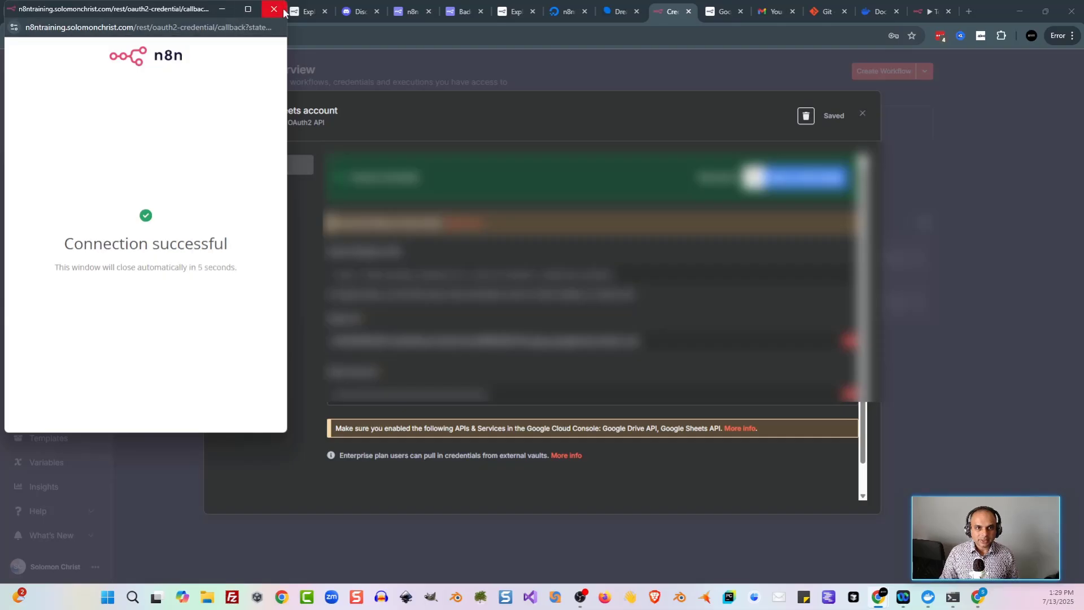
pyautogui.click(862, 113)
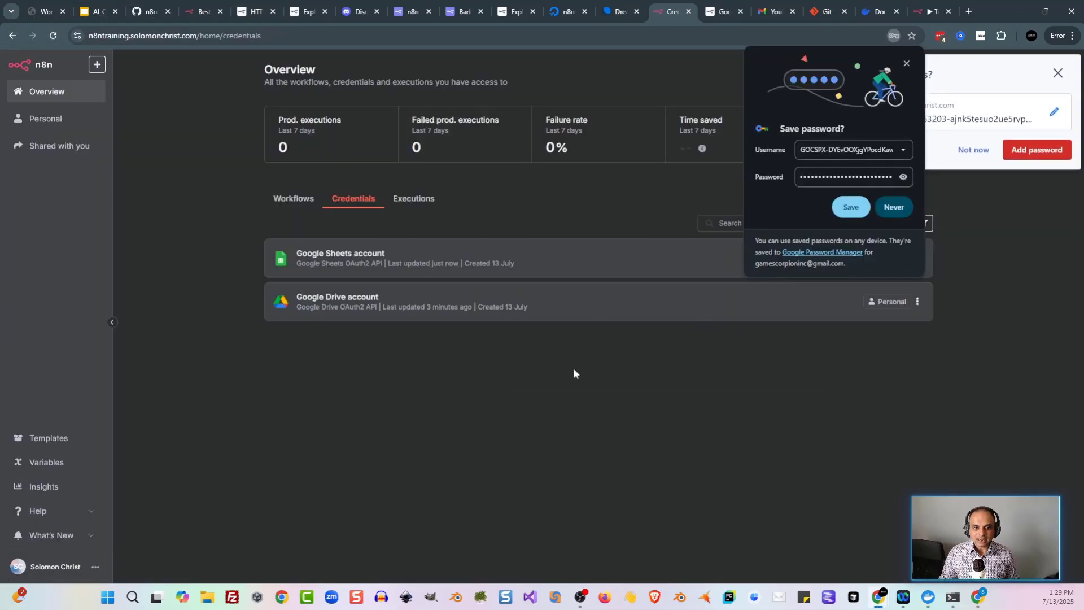
# Step: Dismiss the browser's save-password prompt and go to the Workflows list
pyautogui.click(907, 63)
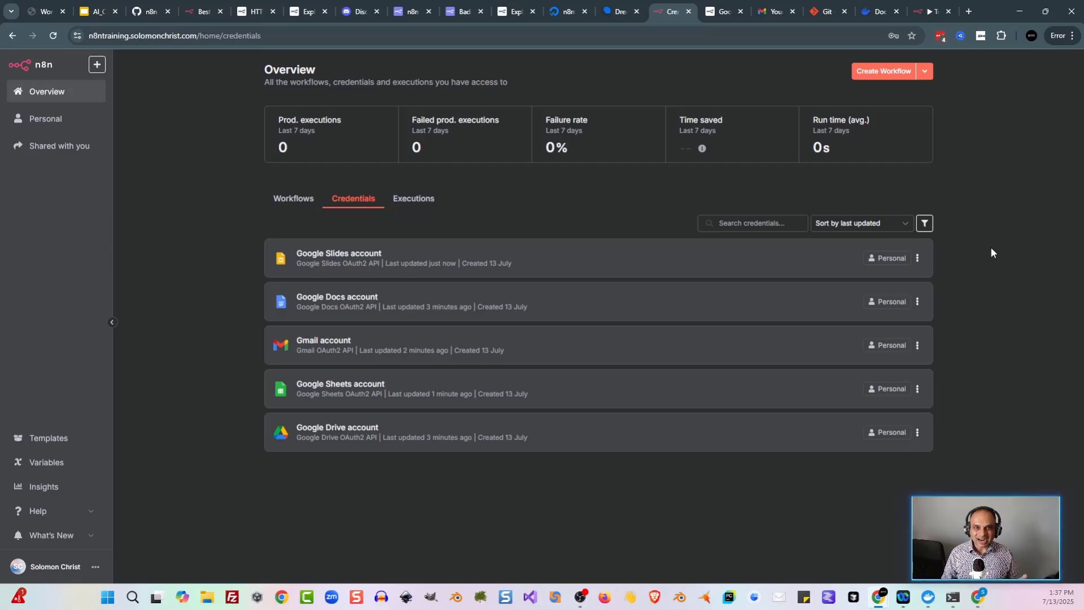
pyautogui.click(293, 198)
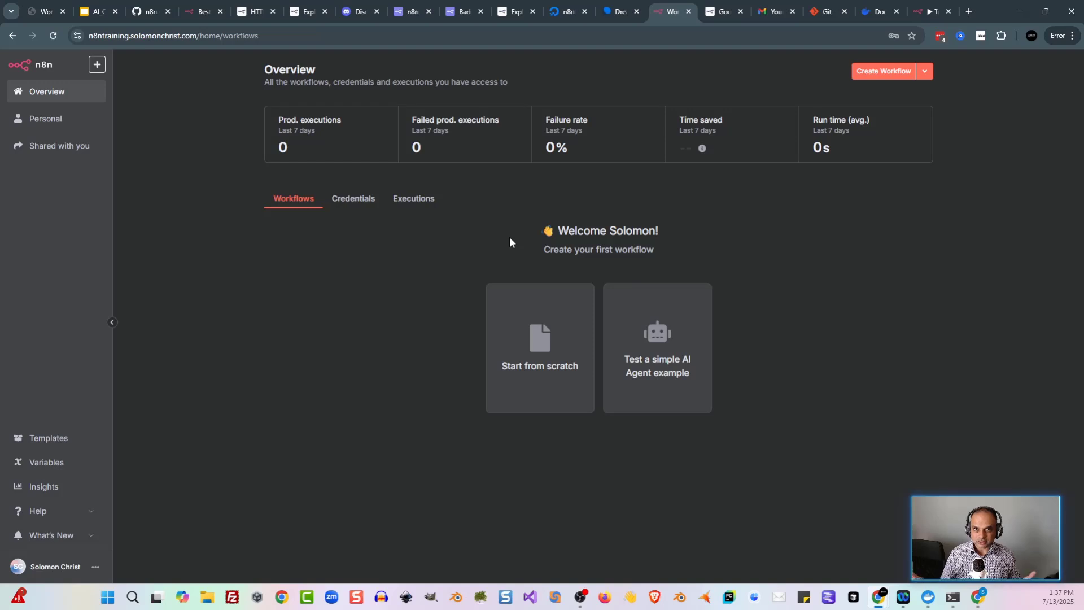
# Step: Start a new workflow with a chat message trigger as its first step
pyautogui.click(539, 345)
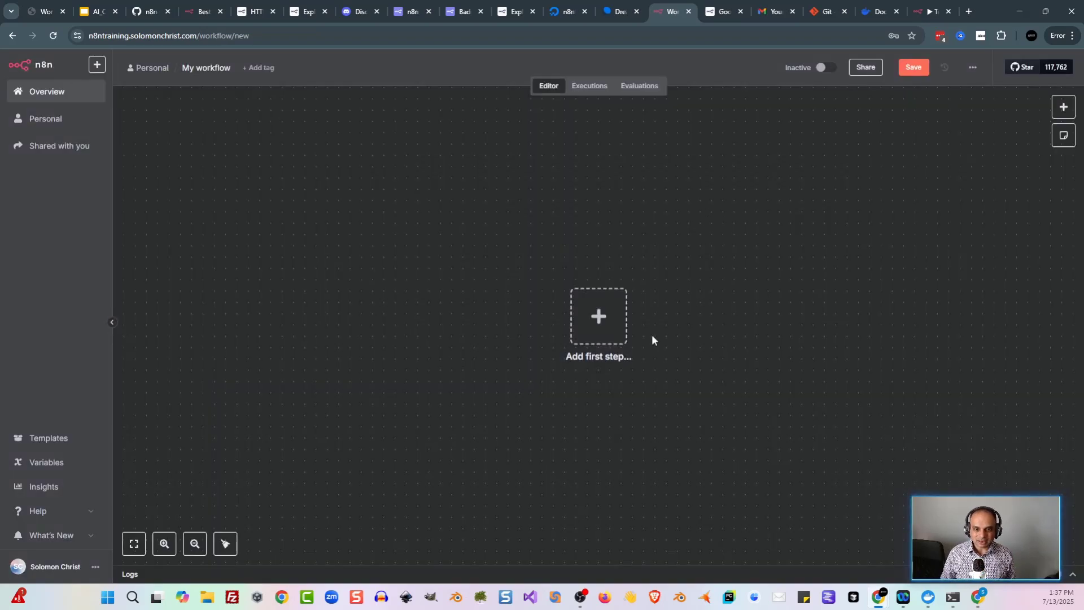
pyautogui.click(592, 320)
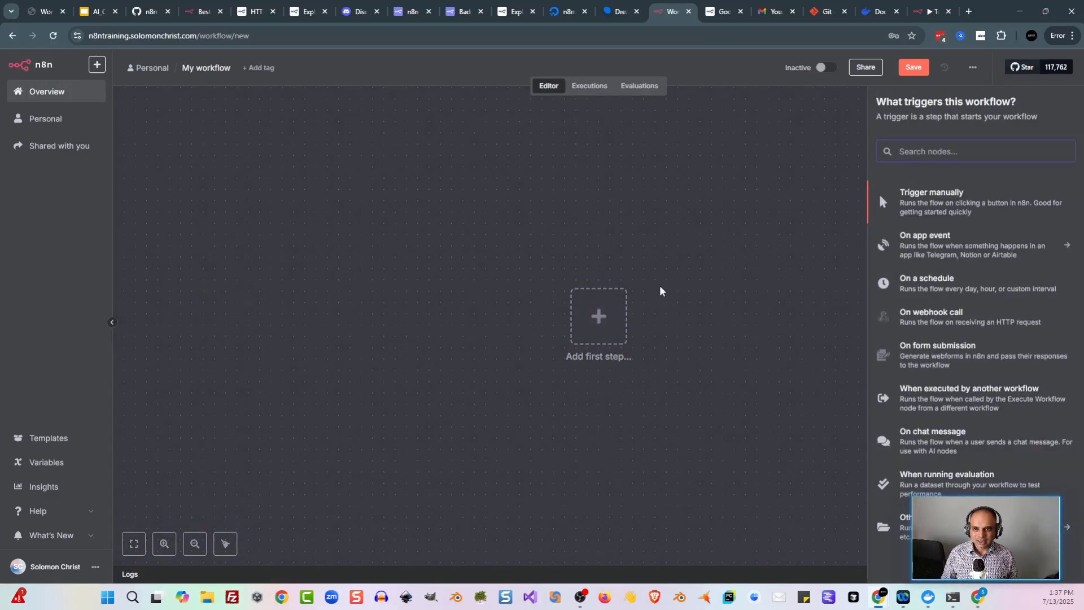
pyautogui.write('chat')
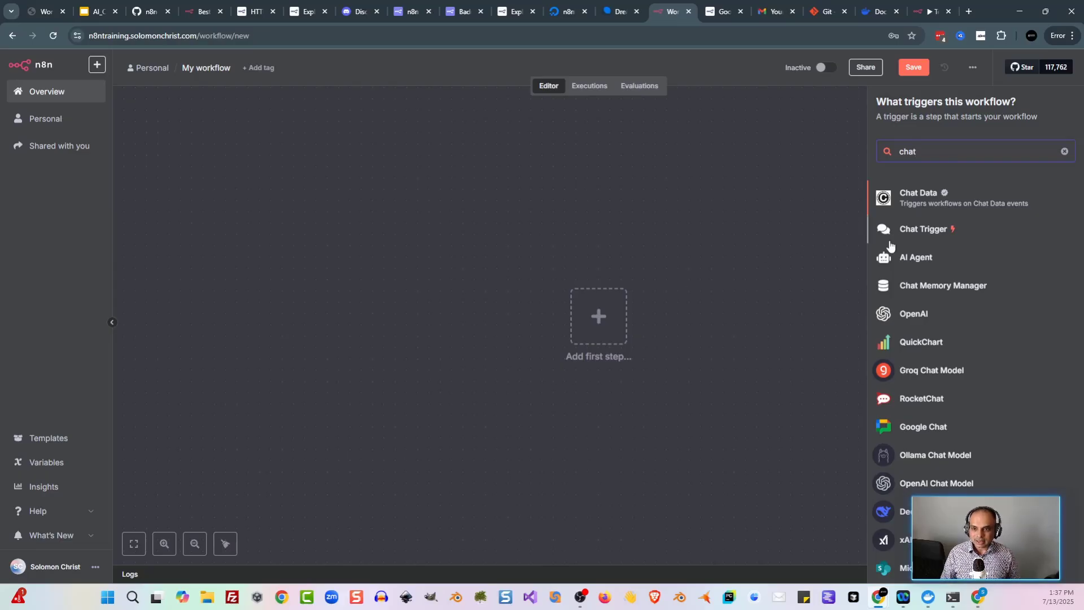
pyautogui.click(923, 228)
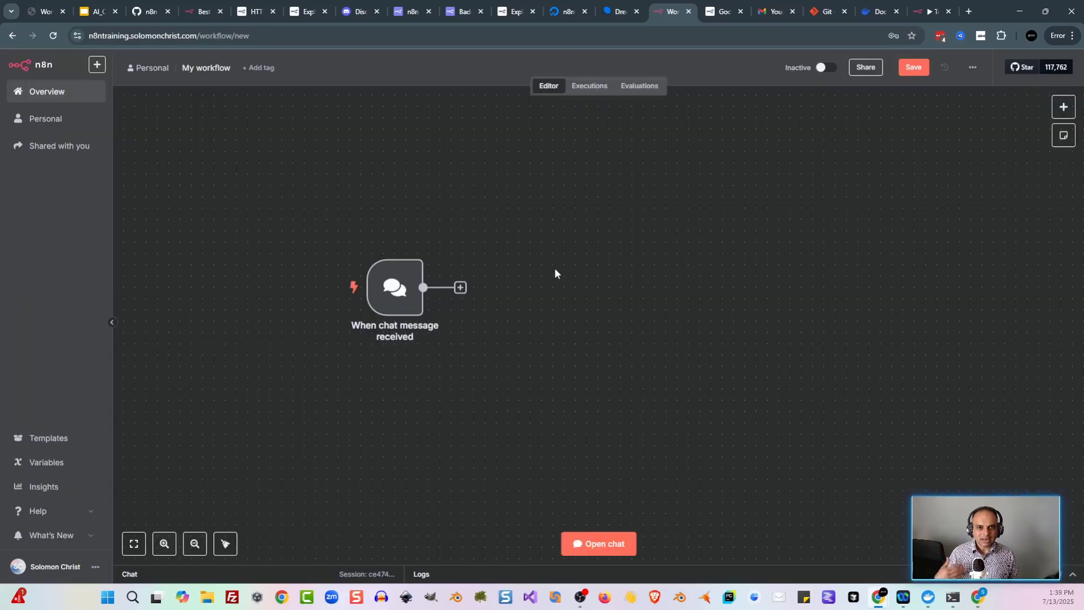
# Step: Add an AI Agent node after the chat trigger
pyautogui.press('Tab')
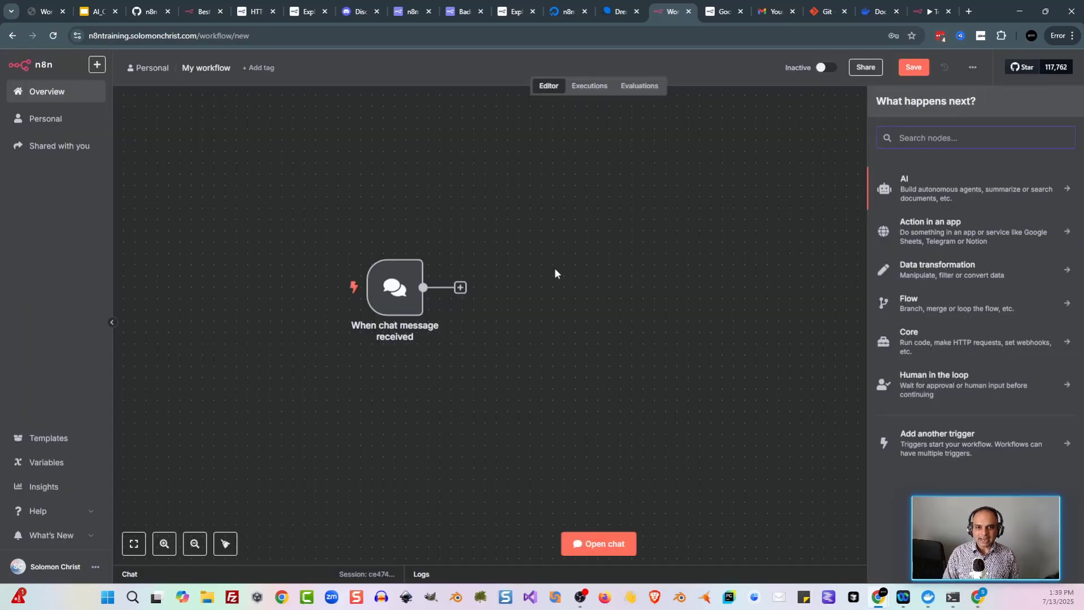
pyautogui.write('ai age')
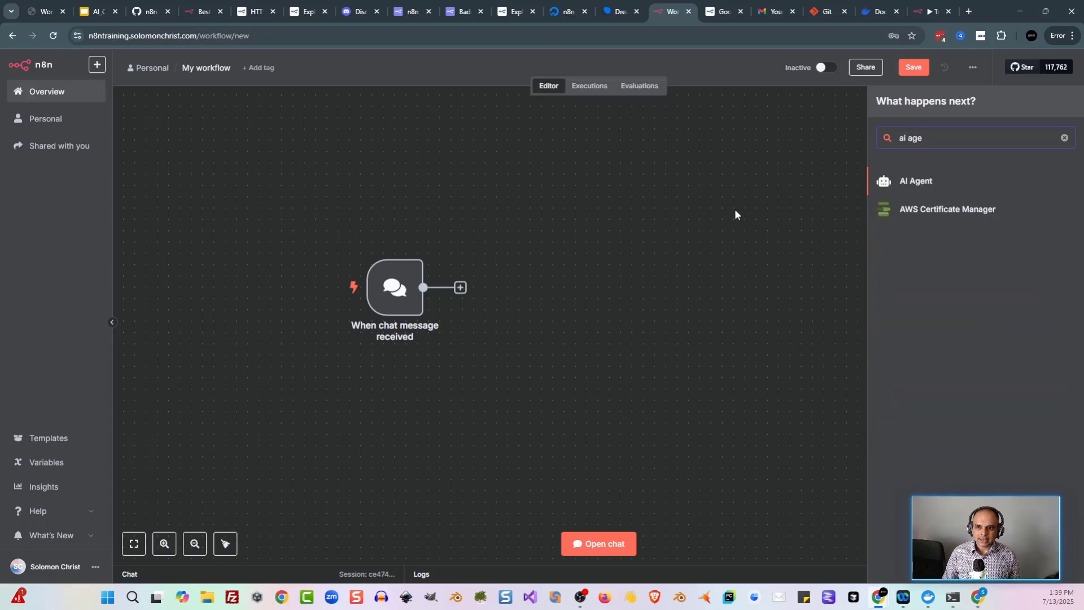
pyautogui.click(915, 183)
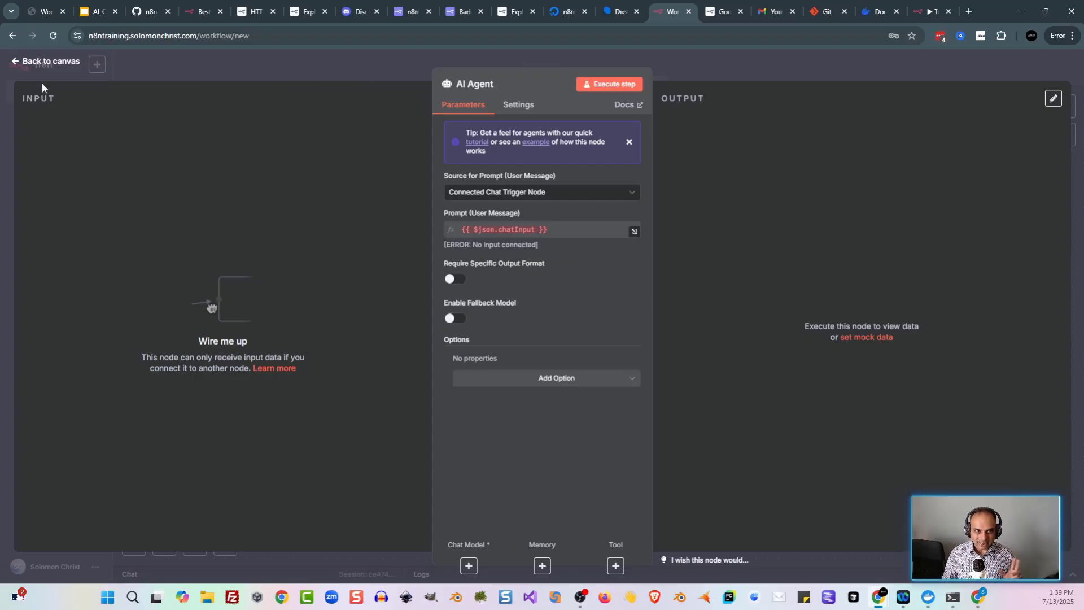
# Step: Attach an OpenAI Chat Model node to the AI Agent's Chat Model input
pyautogui.click(51, 62)
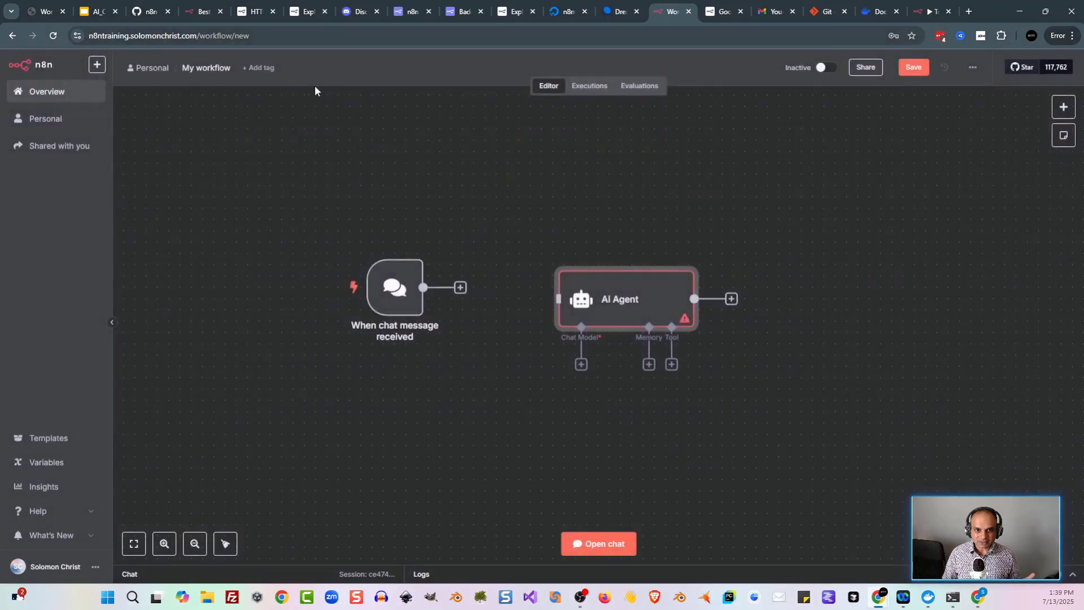
pyautogui.click(581, 364)
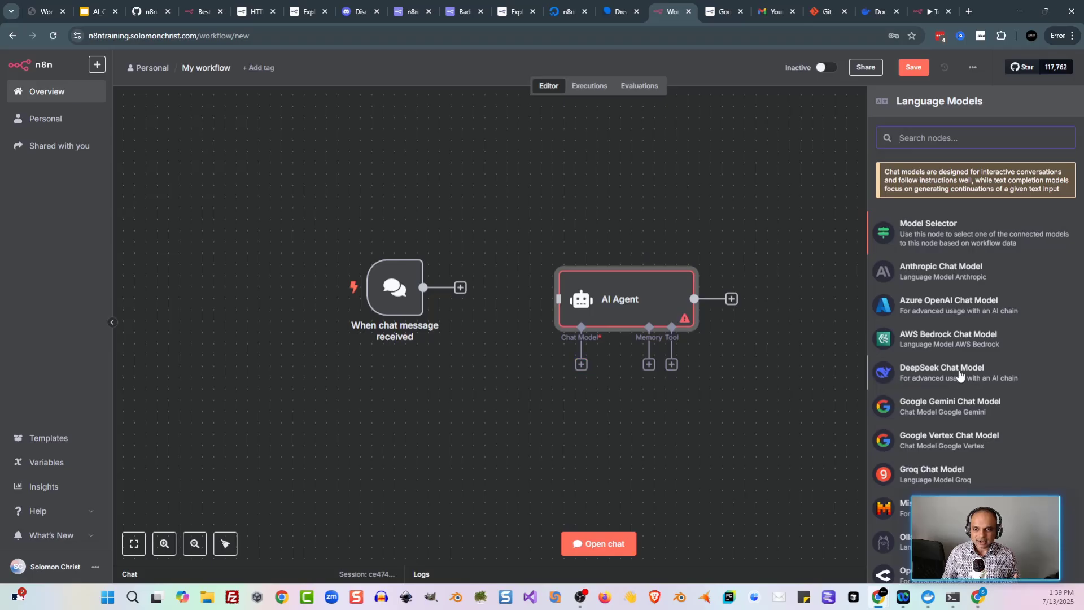
pyautogui.scroll(-3, 954, 379)
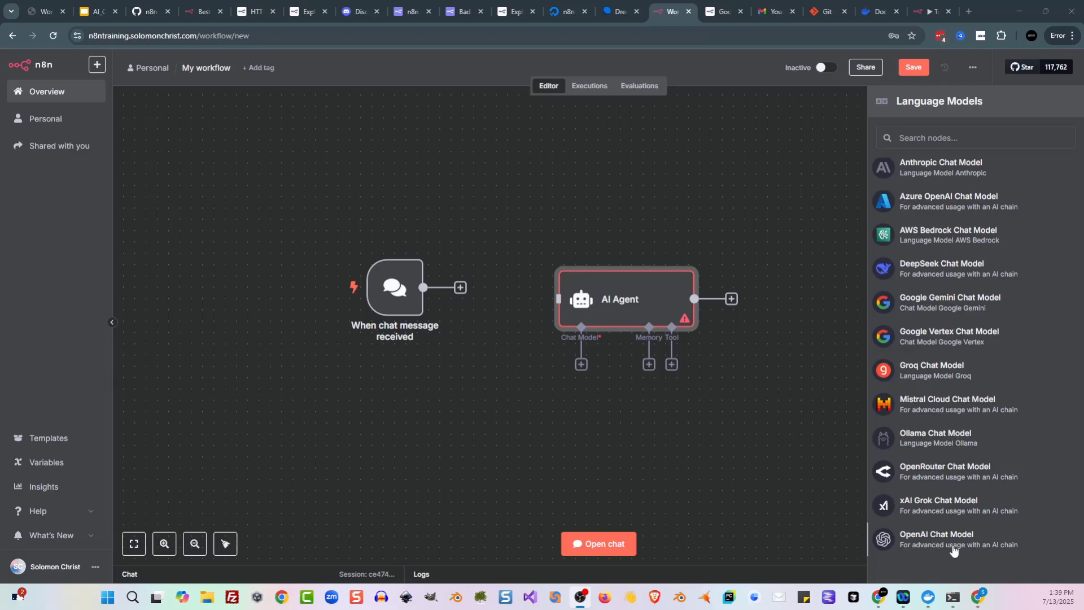
pyautogui.click(998, 536)
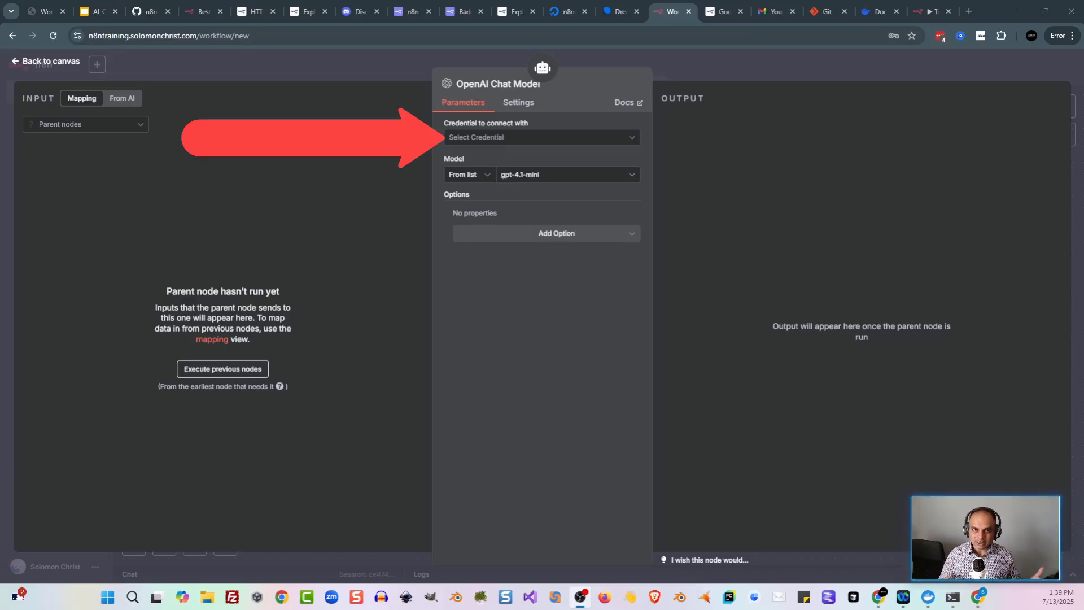
# Step: Choose 'Create new credential' in the chat model's credential dropdown
pyautogui.click(587, 141)
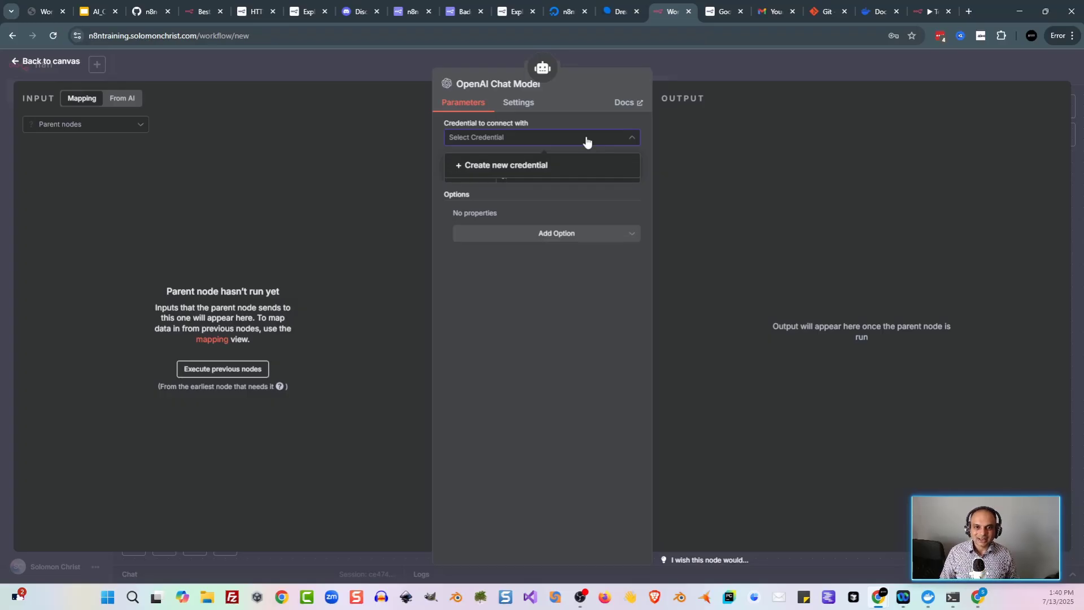
pyautogui.click(541, 169)
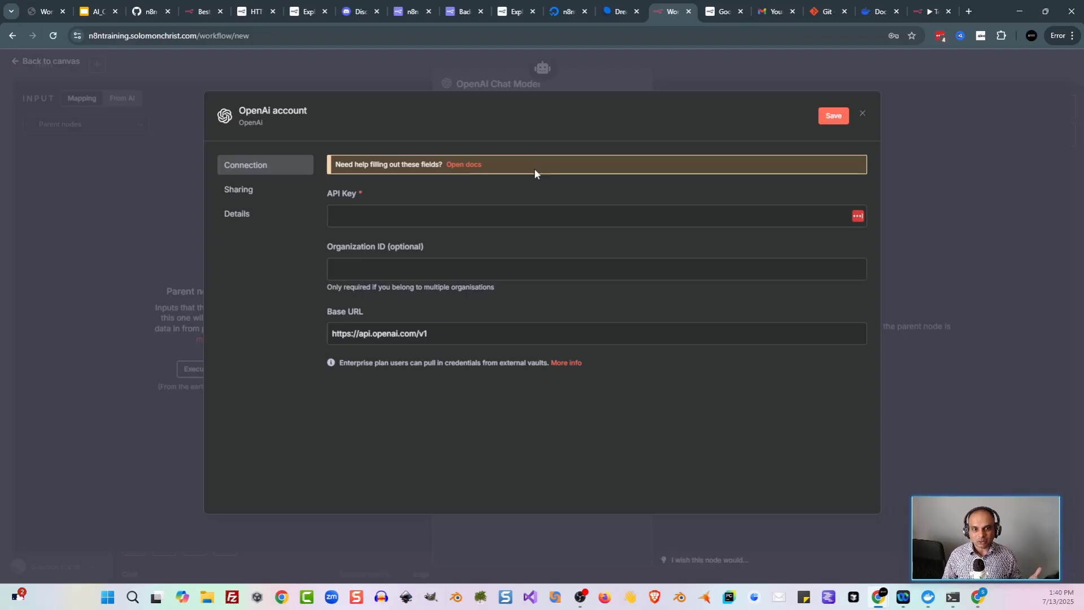
# Step: Open the OpenAI credentials docs and follow the prerequisites link to OpenAI sign-up
pyautogui.click(463, 165)
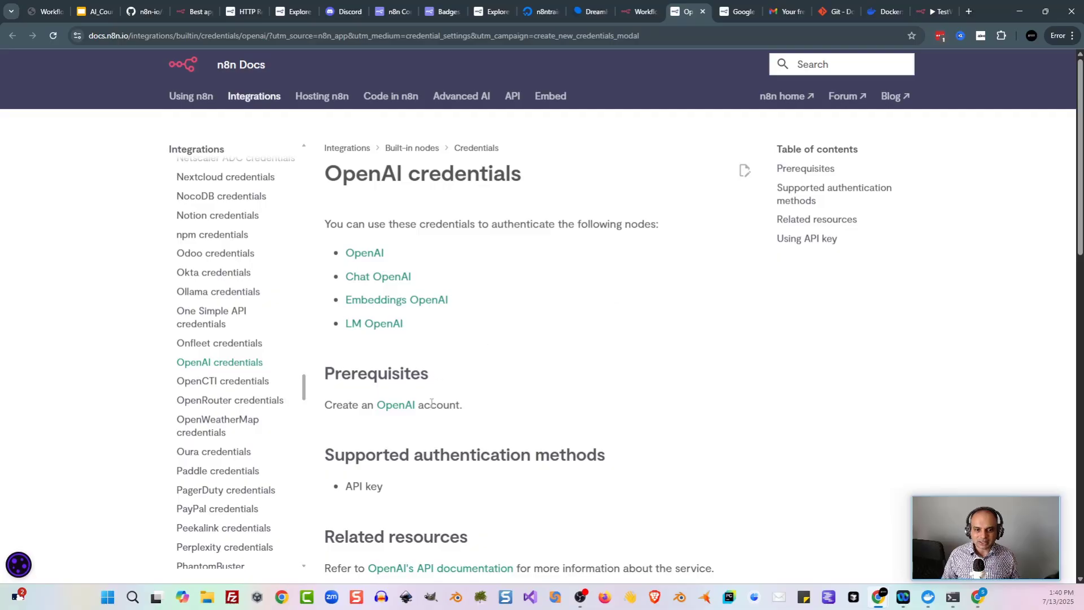
pyautogui.click(393, 406)
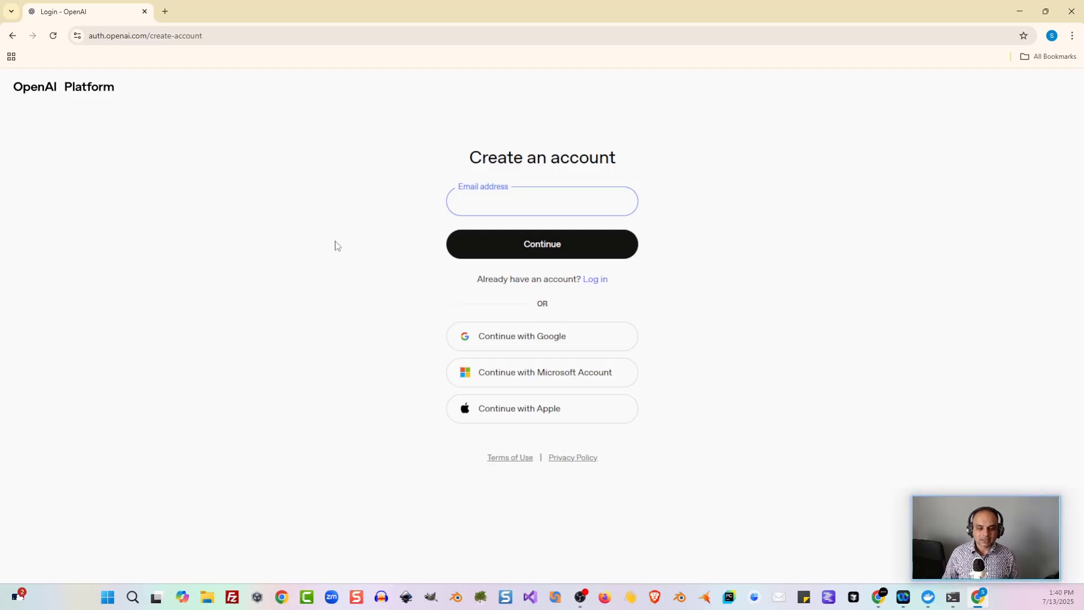
# Step: Sign up for OpenAI Platform with a Google account
pyautogui.click(531, 342)
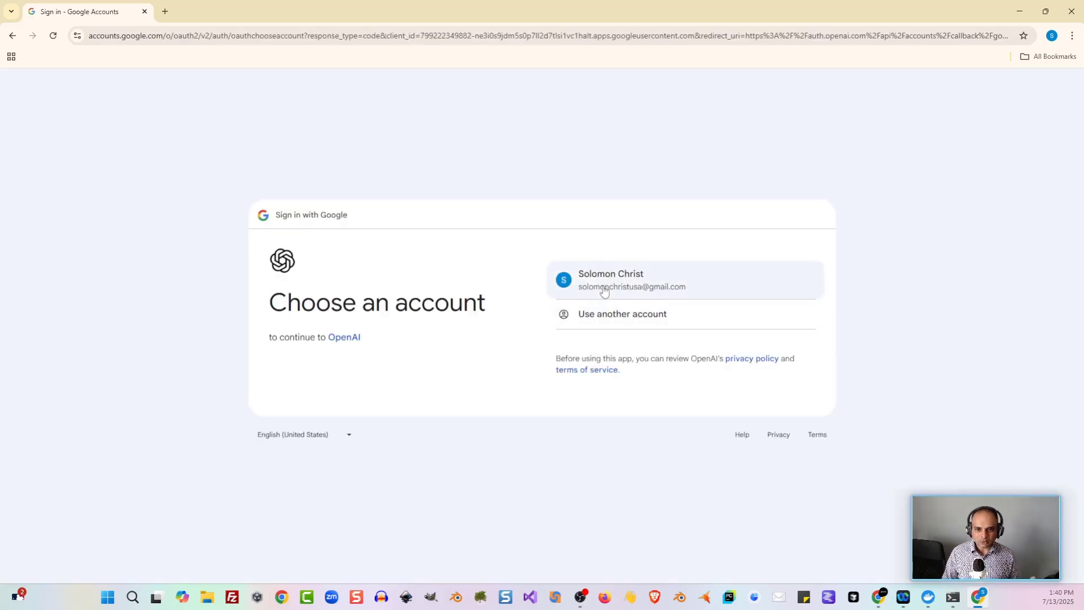
pyautogui.click(604, 289)
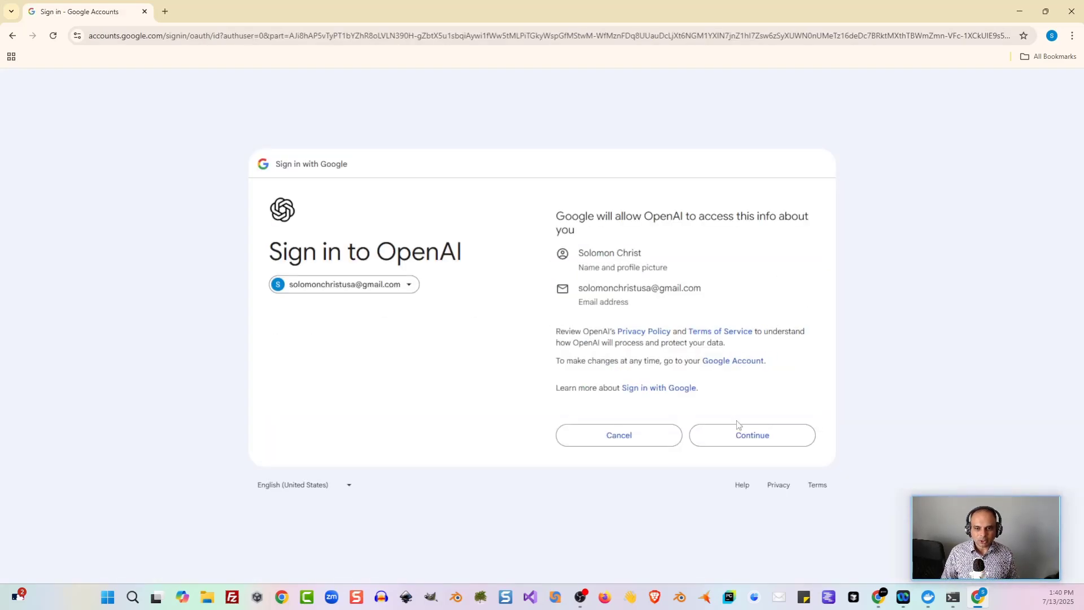
pyautogui.click(740, 433)
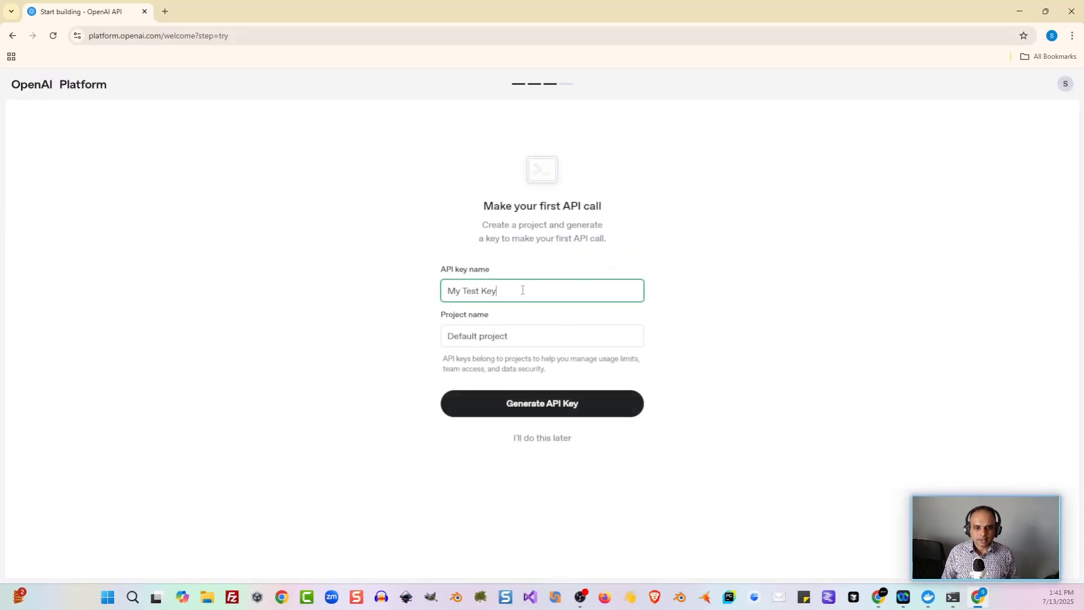
# Step: Generate an API key named My Test Key and copy it
pyautogui.tripleClick(520, 289)
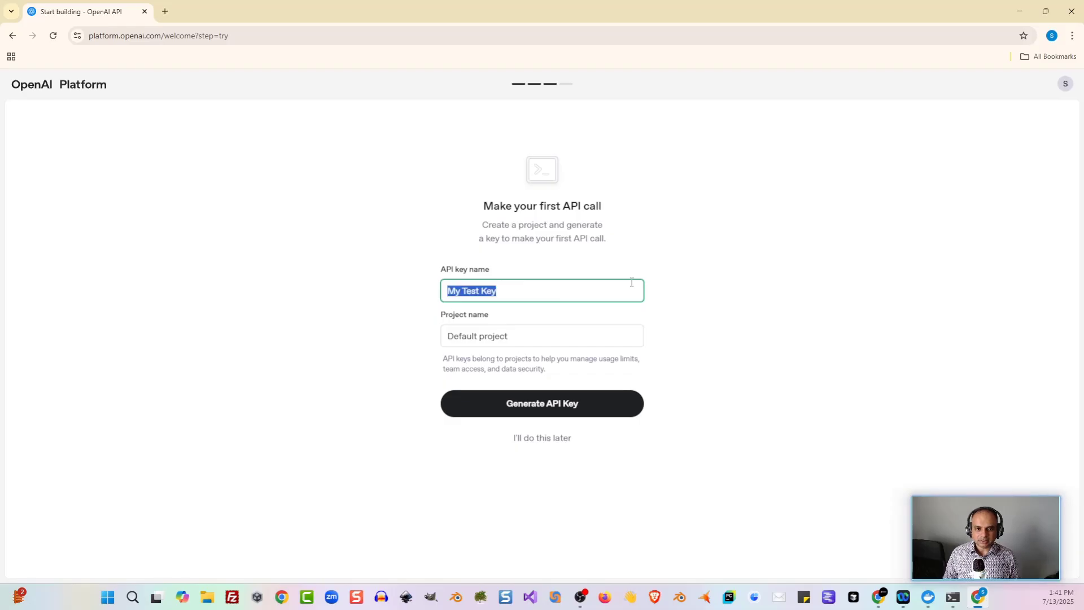
pyautogui.click(598, 293)
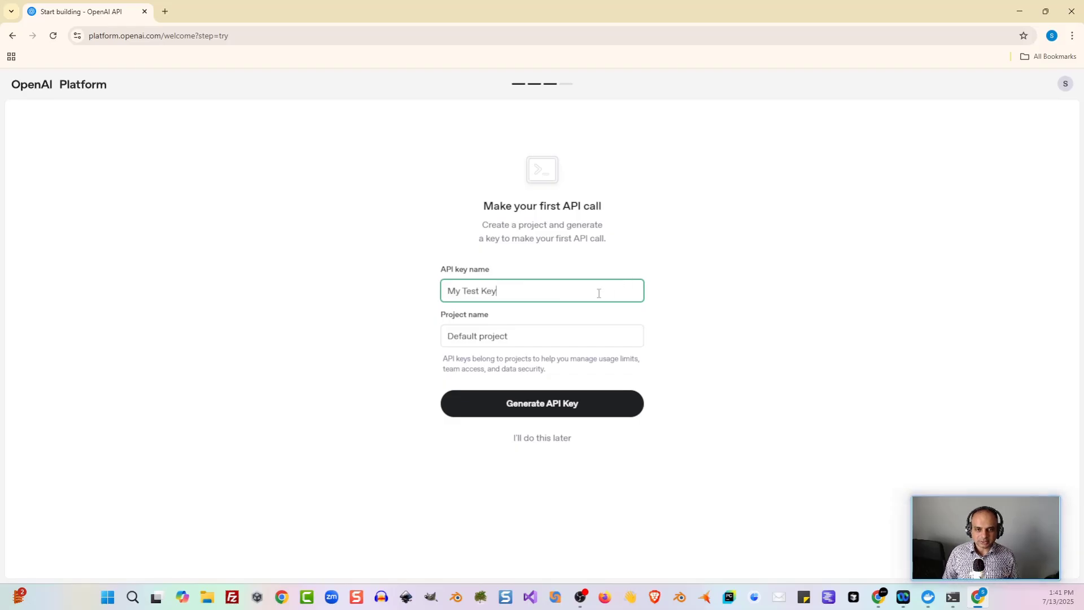
pyautogui.click(590, 409)
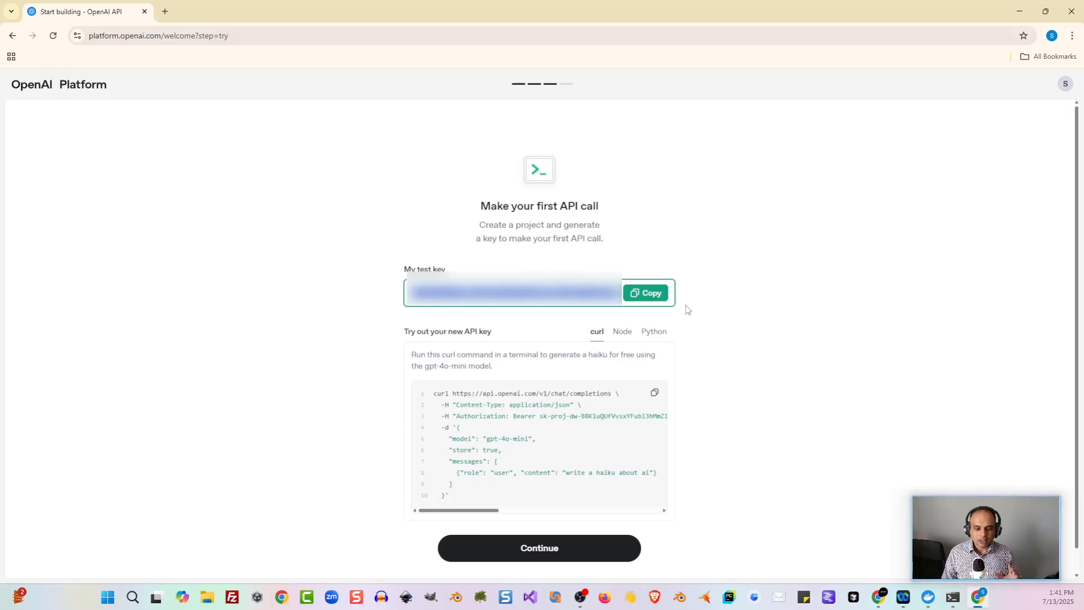
pyautogui.click(656, 301)
# Step: Paste the copied key into the n8n OpenAI credential's API Key field and save it
pyautogui.hotkey('alt', 'Tab')
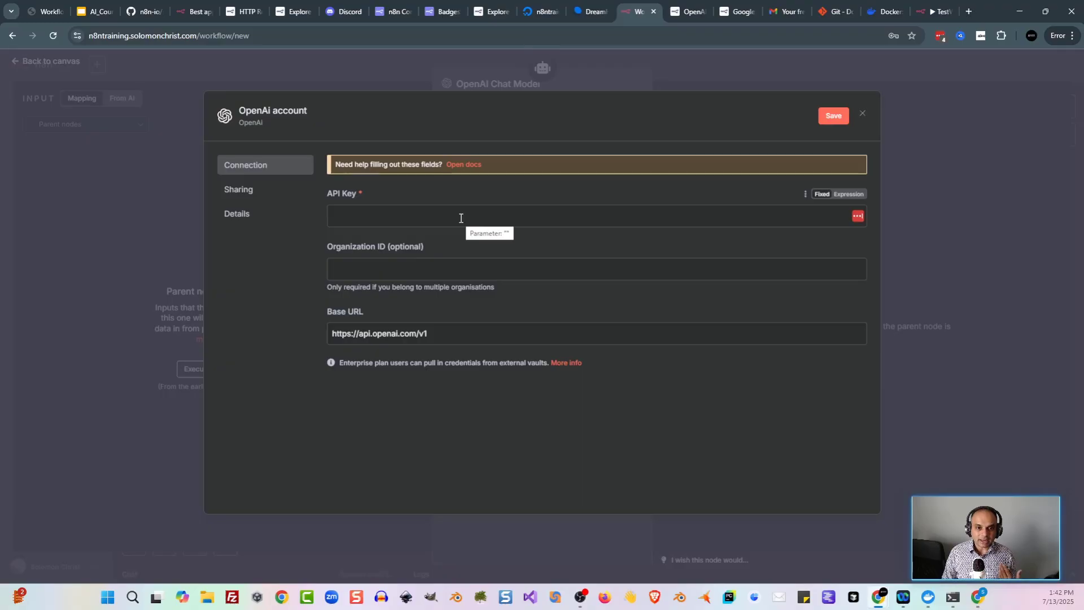
pyautogui.click(466, 218)
pyautogui.hotkey('ctrl', 'v')
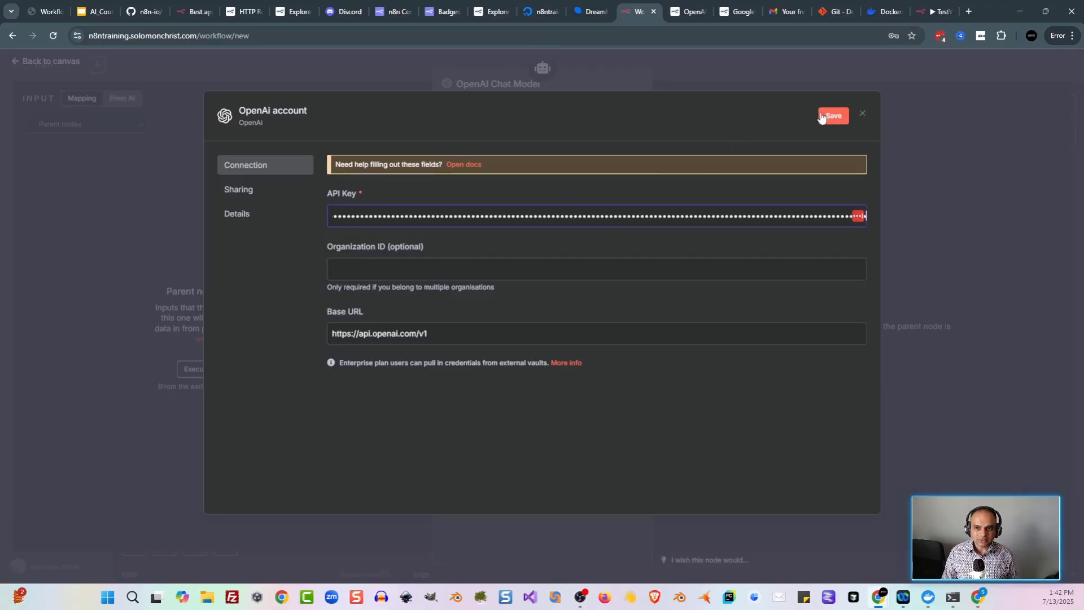
pyautogui.click(833, 117)
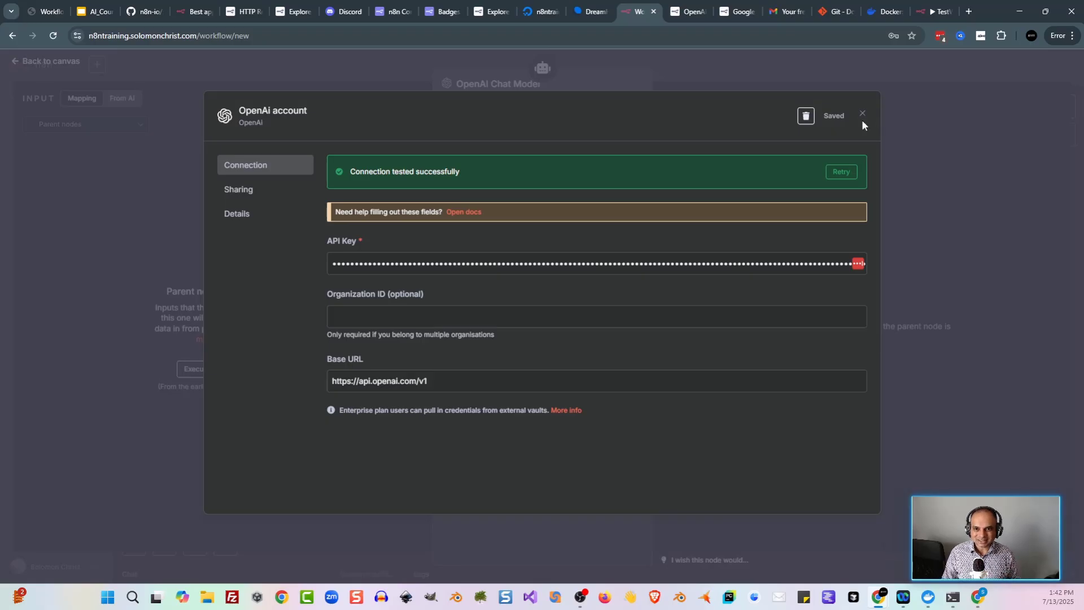
pyautogui.hotkey('alt', 'Tab')
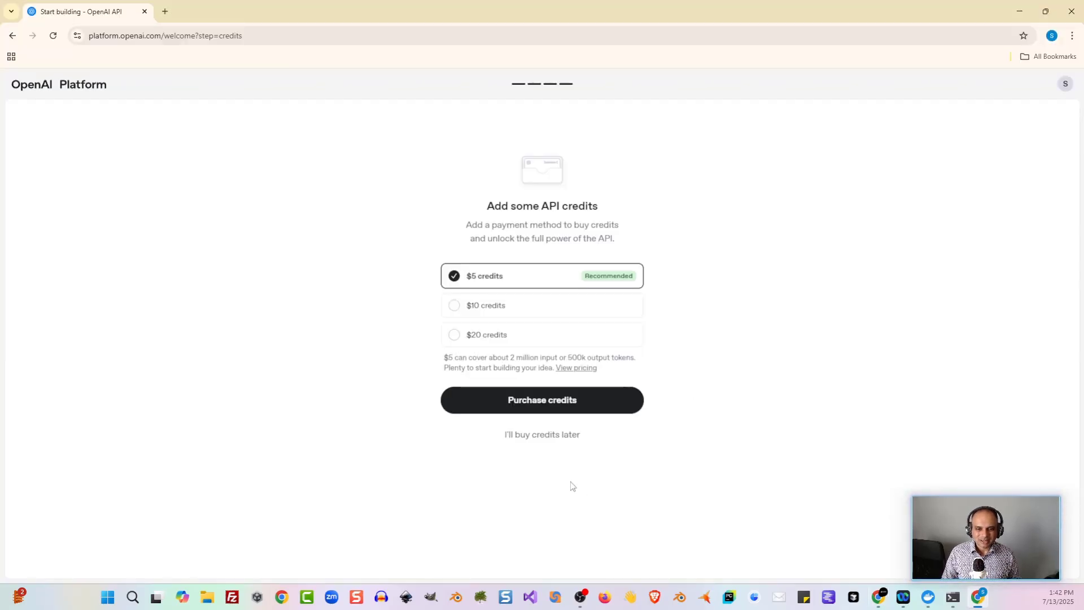
# Step: Skip buying credits and check Billing: free trial with $0.00 remaining, no credit grants
pyautogui.click(549, 441)
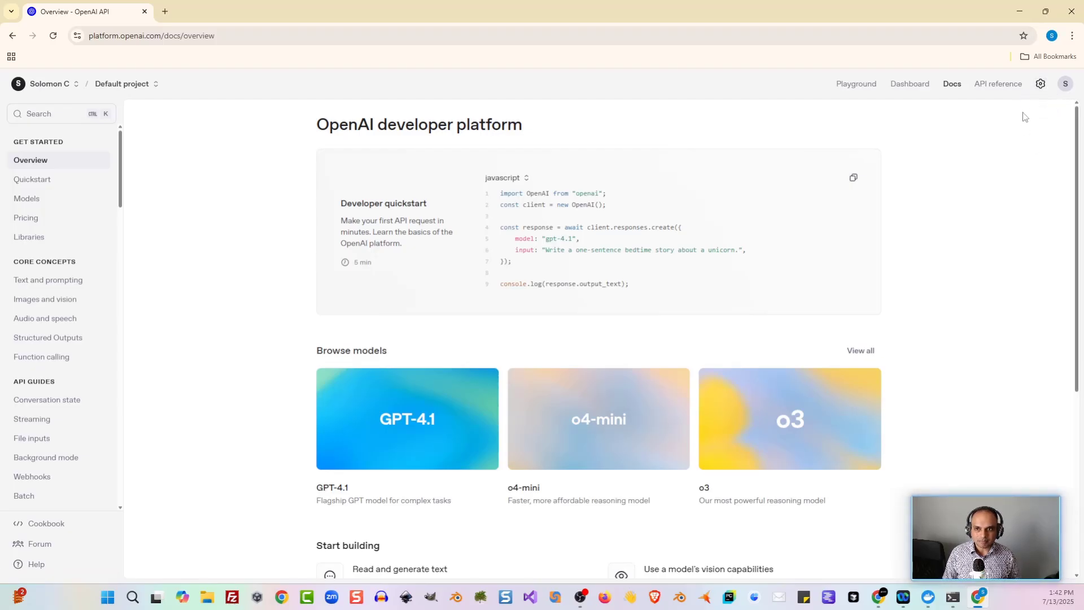
pyautogui.click(1040, 85)
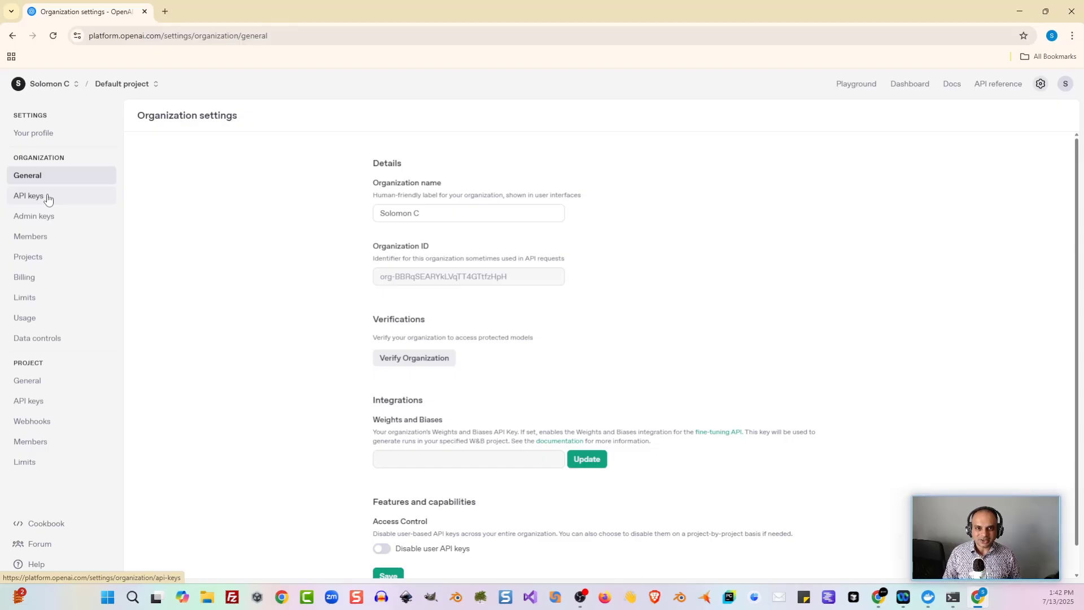
pyautogui.click(50, 276)
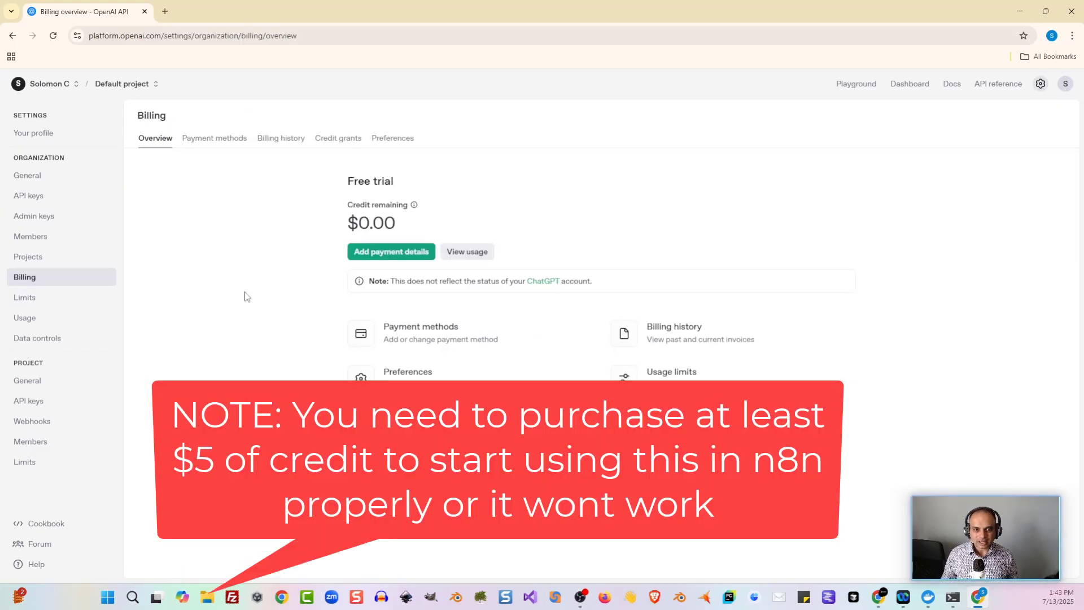
pyautogui.click(331, 140)
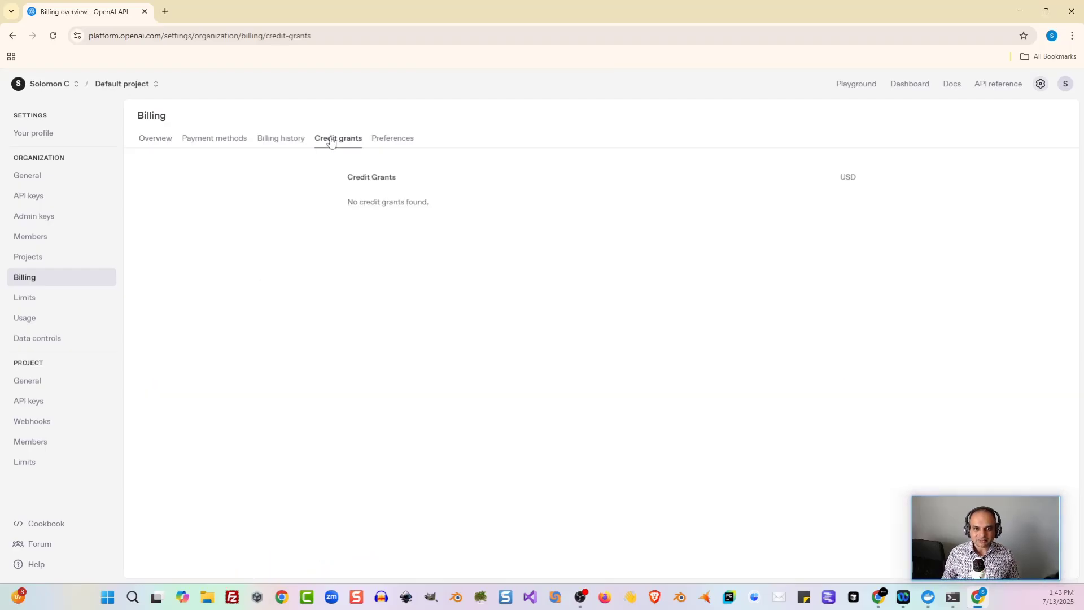
pyautogui.click(164, 141)
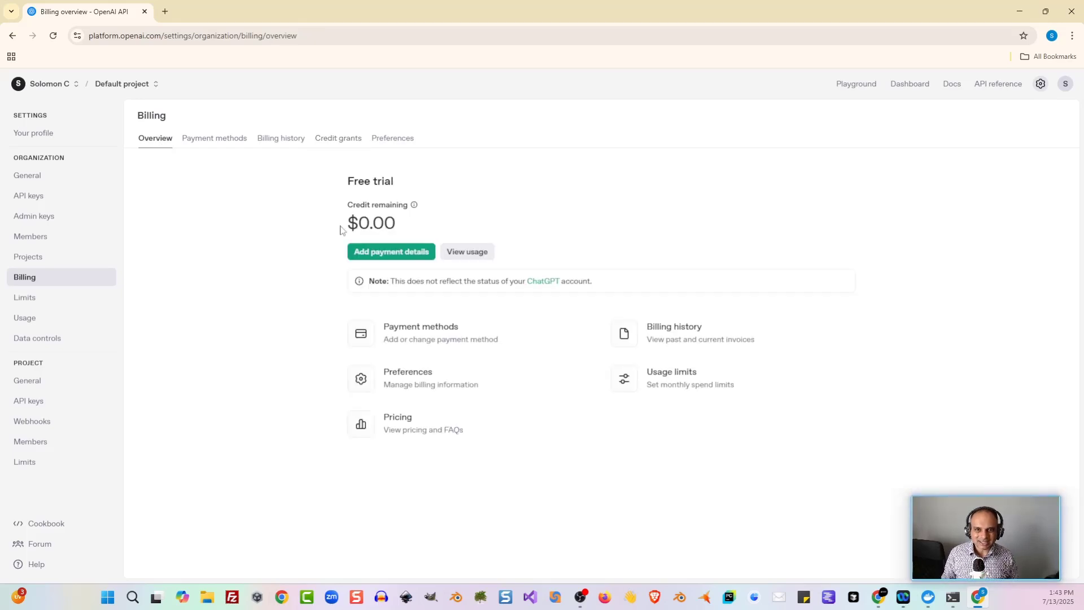
# Step: Allow gpt-3.5-turbo in the Default project's model limits and save
pyautogui.click(39, 464)
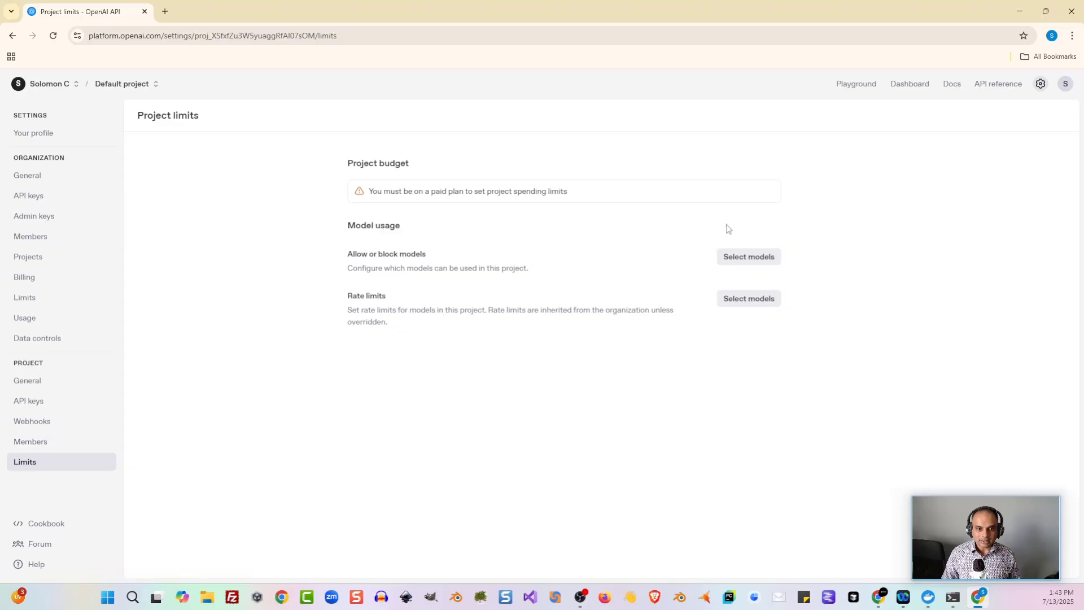
pyautogui.click(761, 263)
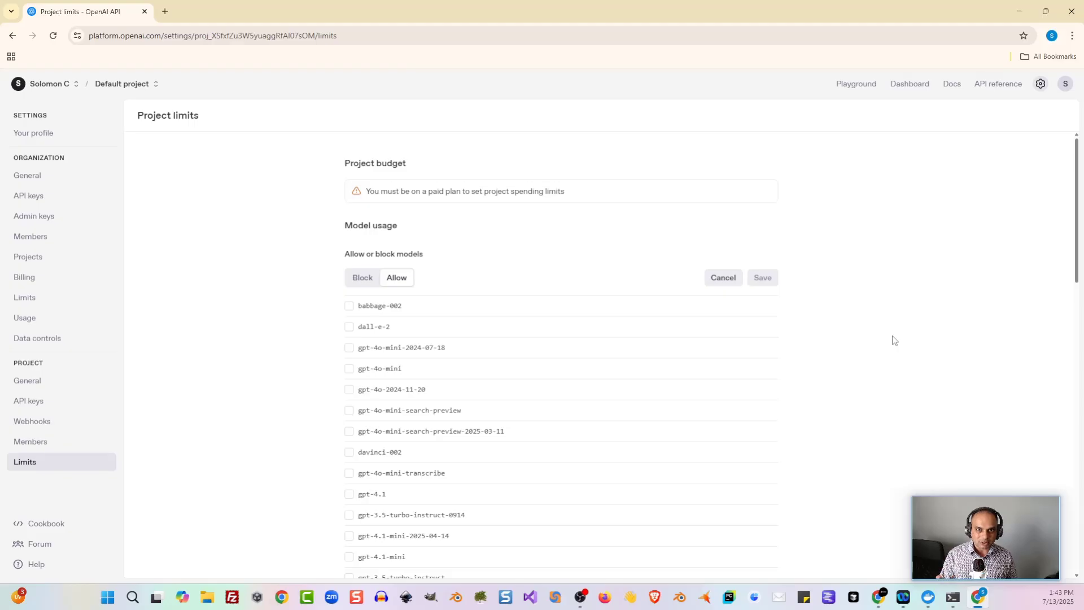
pyautogui.hotkey('ctrl', 'f')
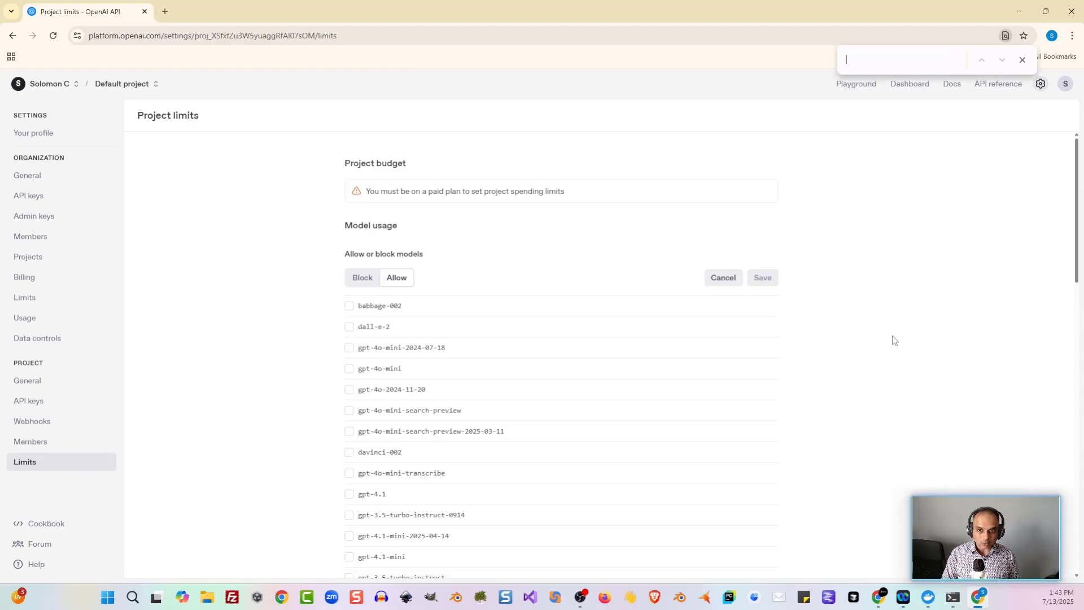
pyautogui.write('gpt-')
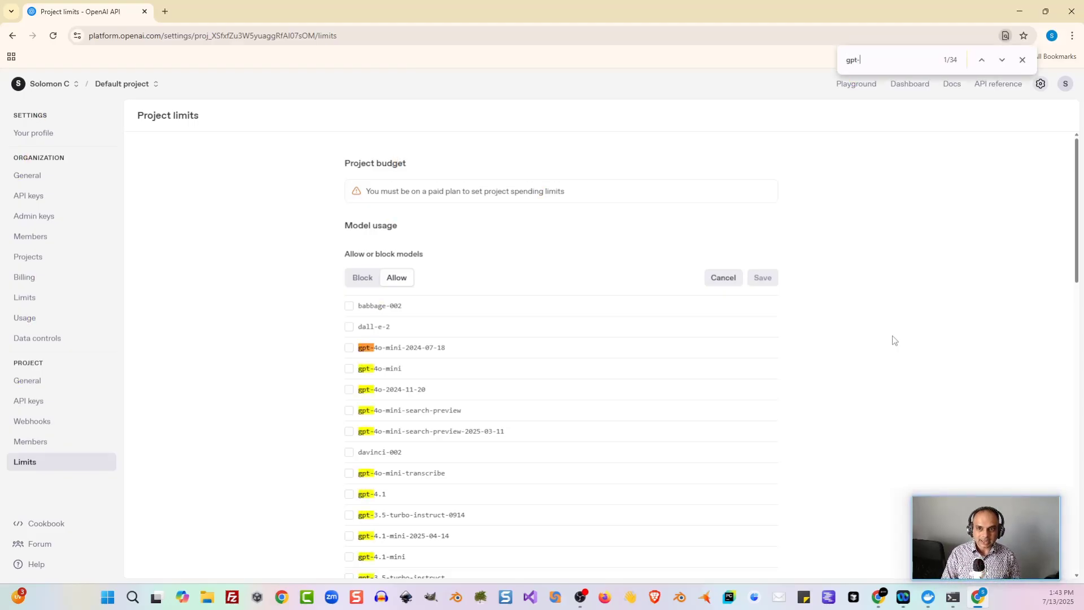
pyautogui.write('3.5-turbo')
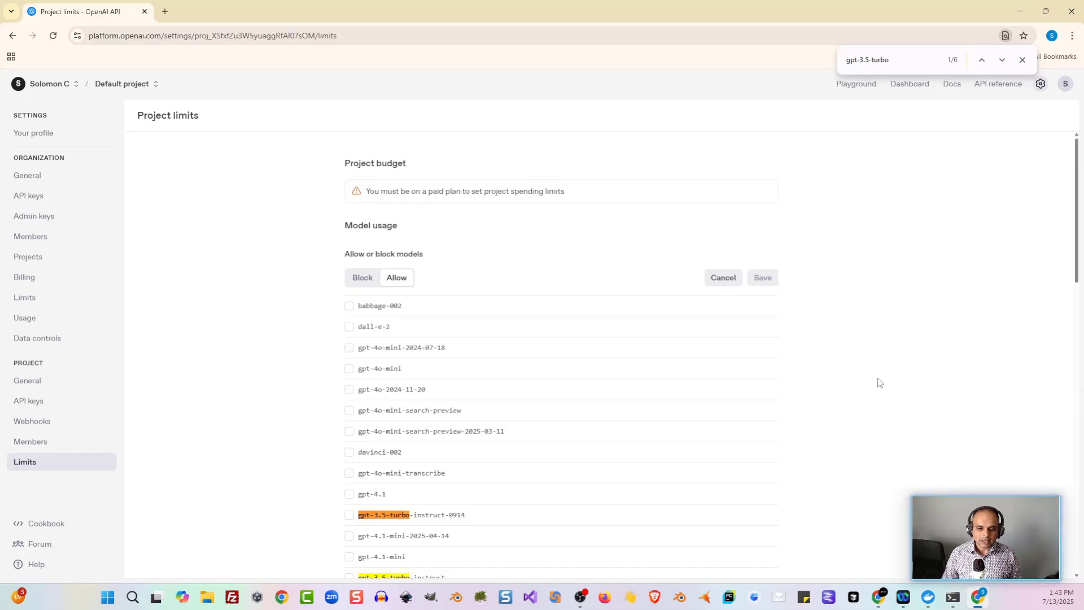
pyautogui.scroll(-5, 847, 395)
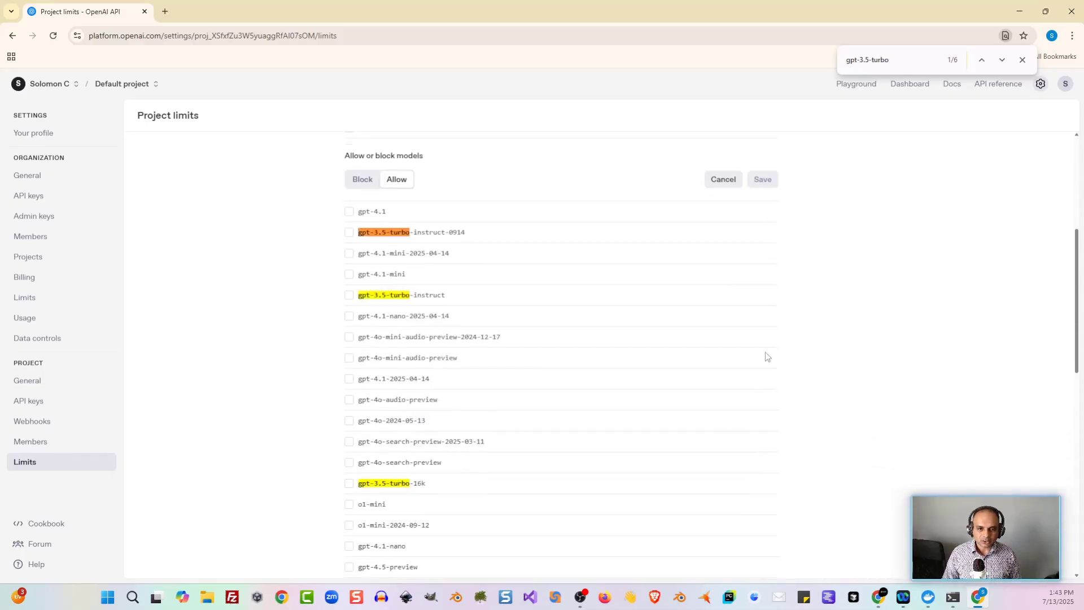
pyautogui.scroll(-5, 524, 427)
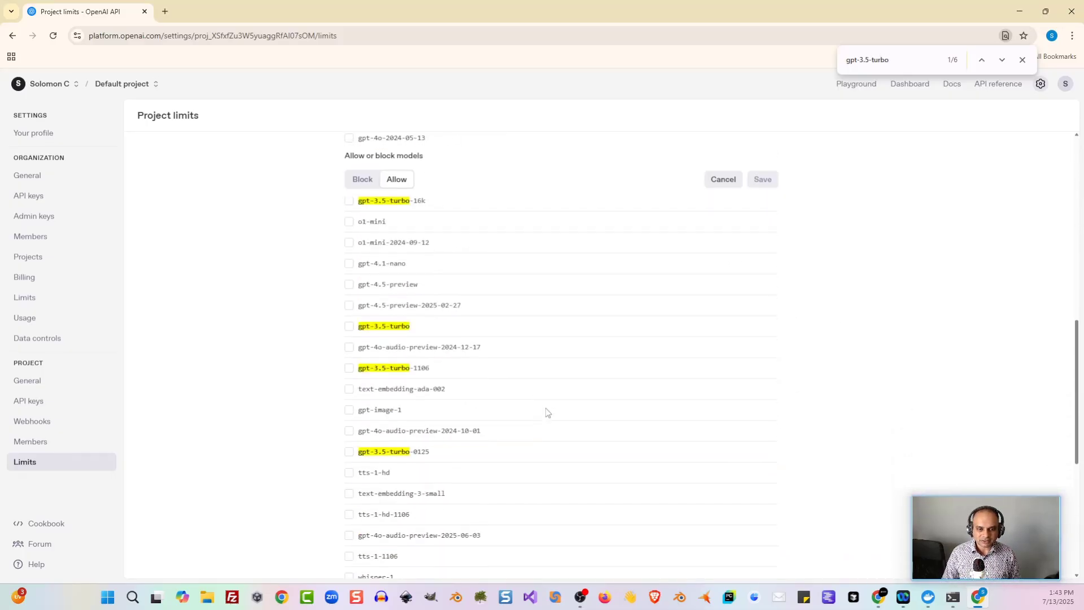
pyautogui.click(349, 327)
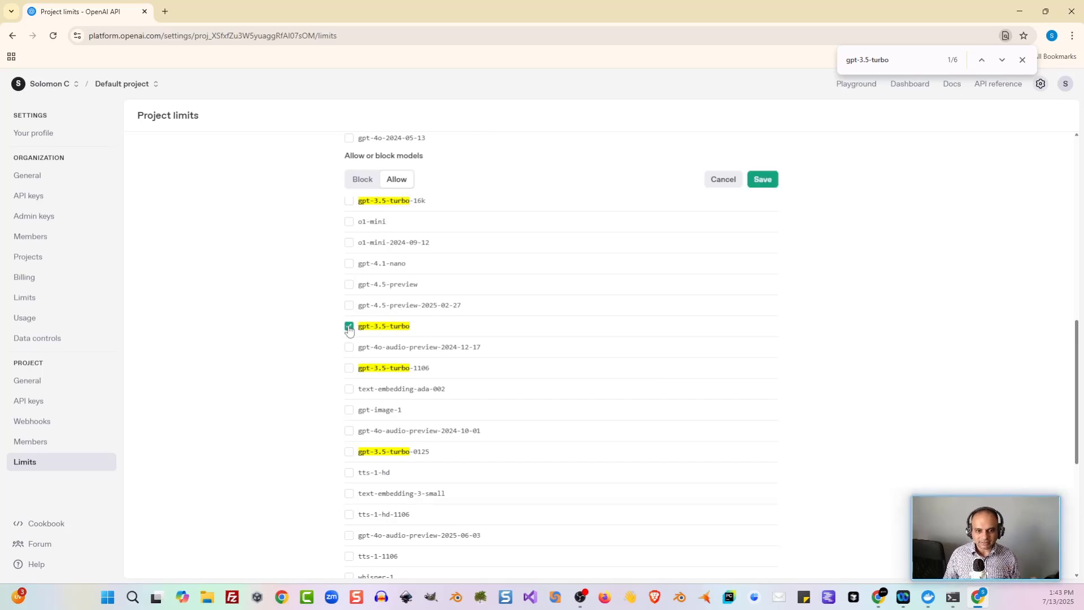
pyautogui.click(771, 179)
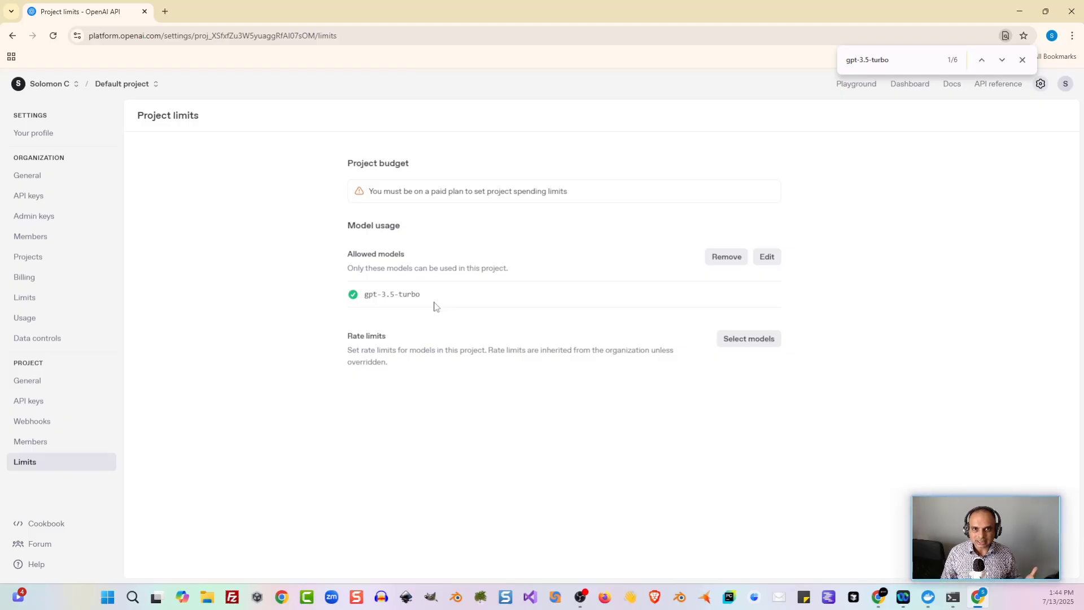
# Step: Set the OpenAI Chat Model node's model to gpt-3.5-turbo and return to the canvas
pyautogui.hotkey('alt', 'Tab')
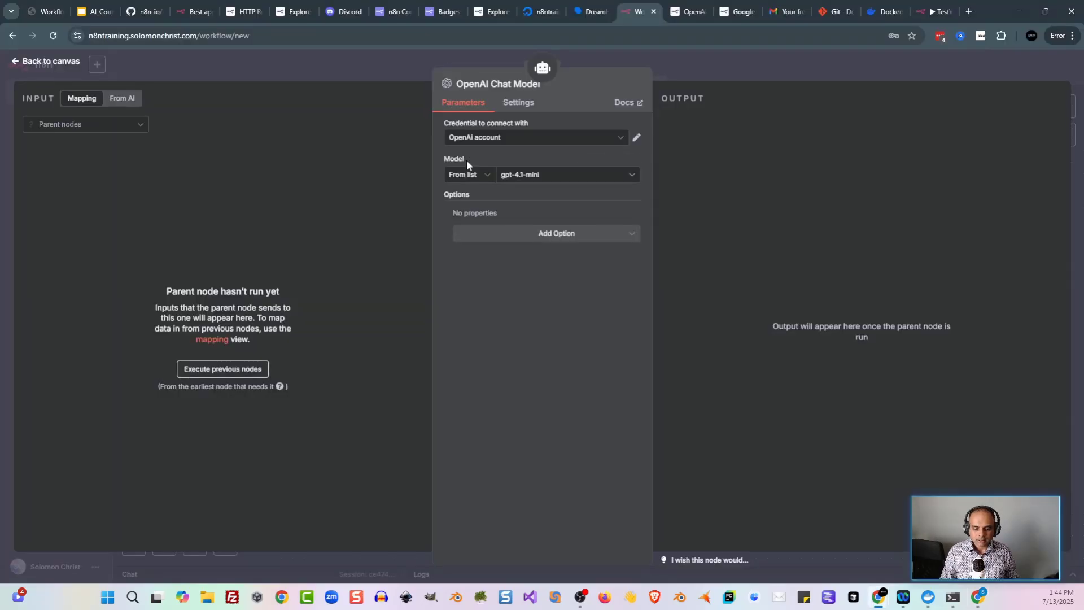
pyautogui.click(632, 181)
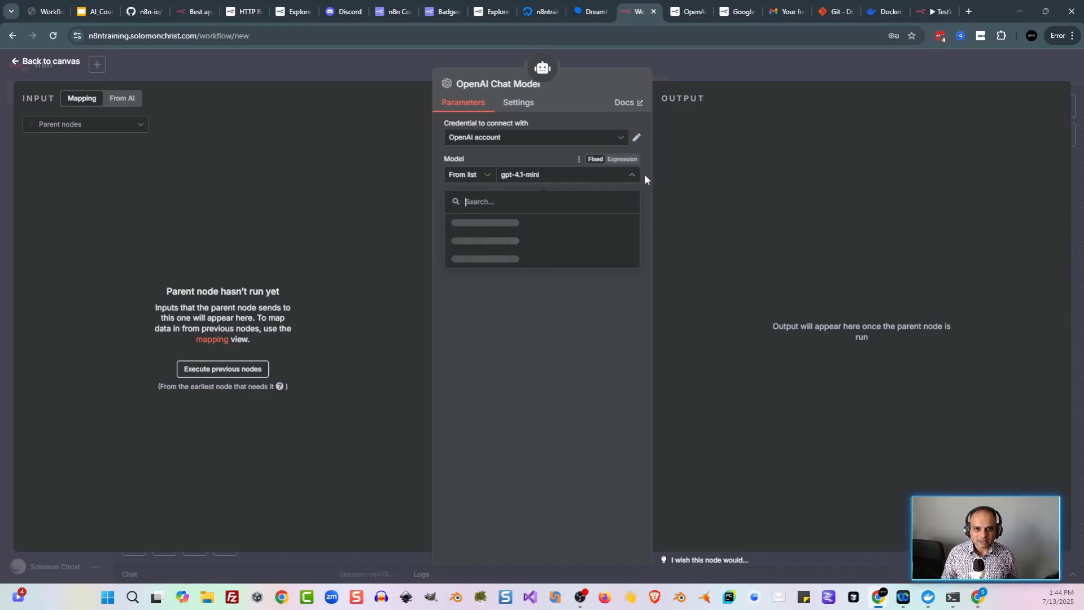
pyautogui.click(540, 224)
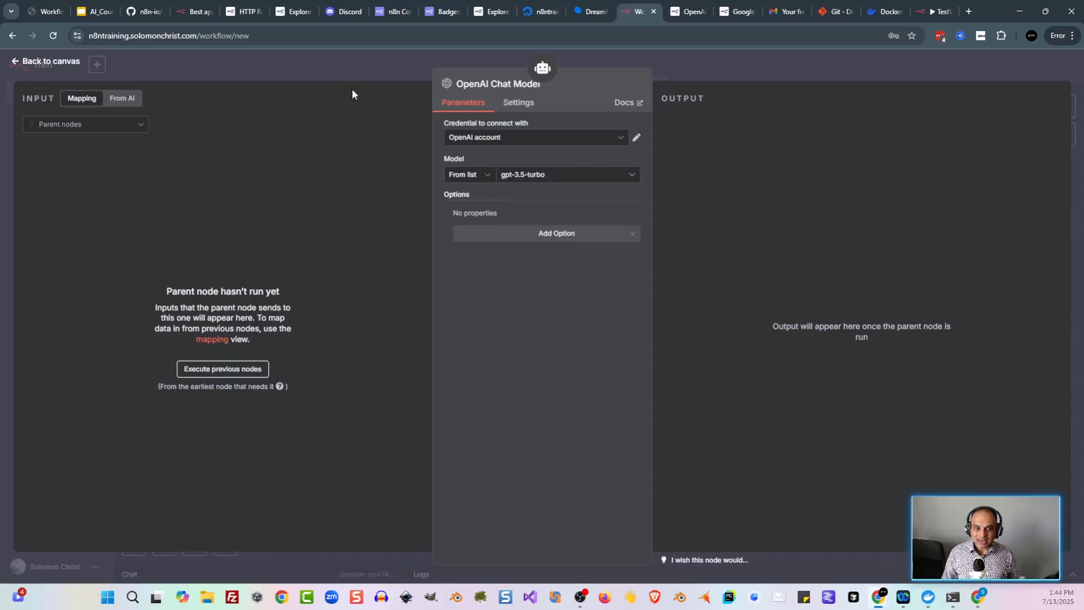
pyautogui.click(362, 69)
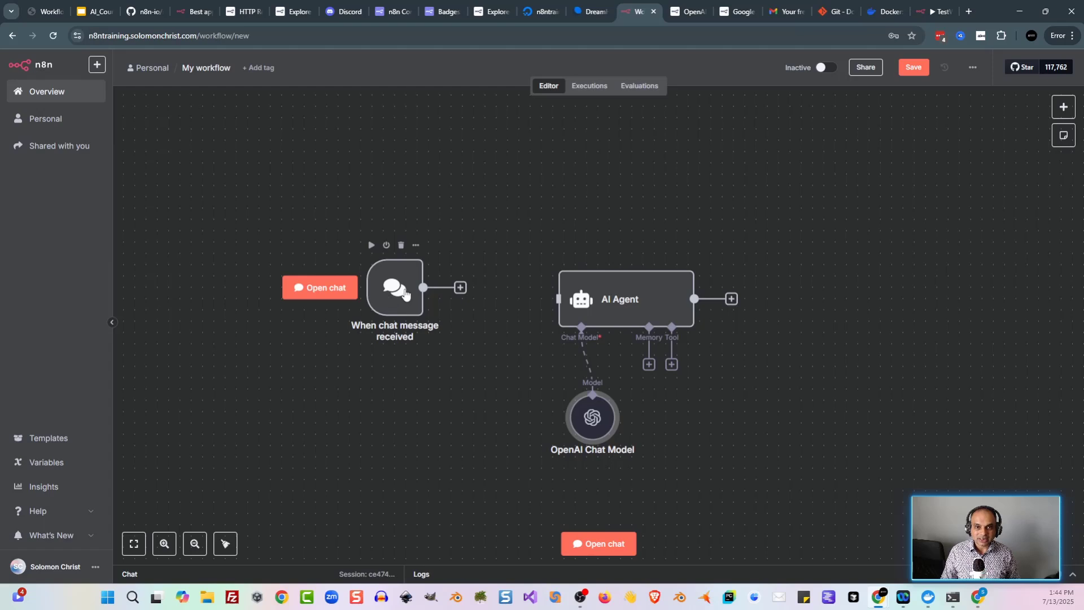
# Step: Wire the chat trigger's output into the AI Agent, review the agent's settings, and save 'My workflow 5'
pyautogui.moveTo(405, 289); pyautogui.dragTo(404, 301)
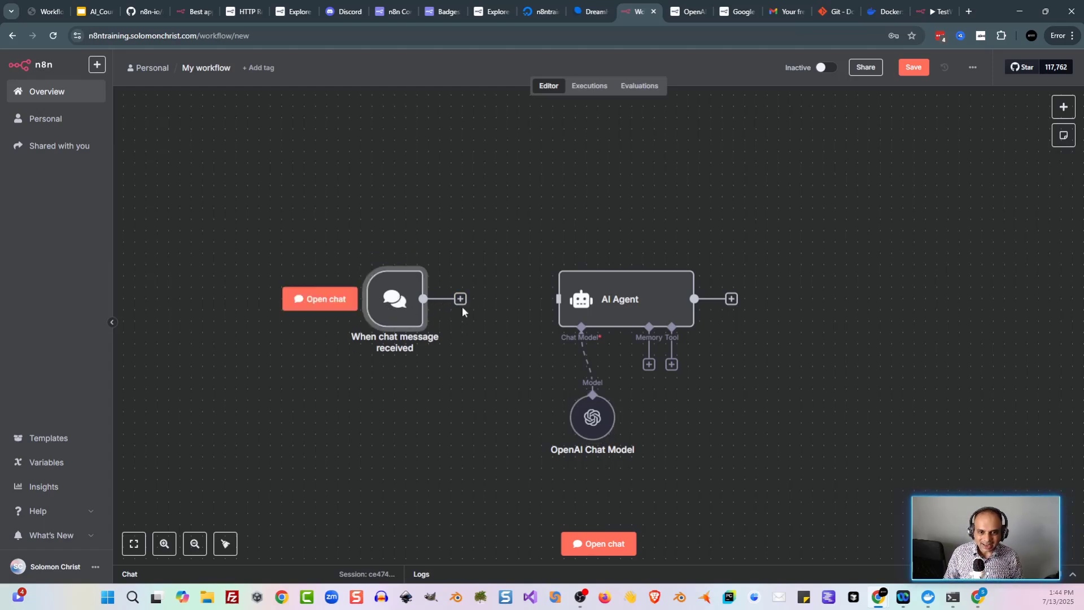
pyautogui.moveTo(478, 300); pyautogui.dragTo(557, 299)
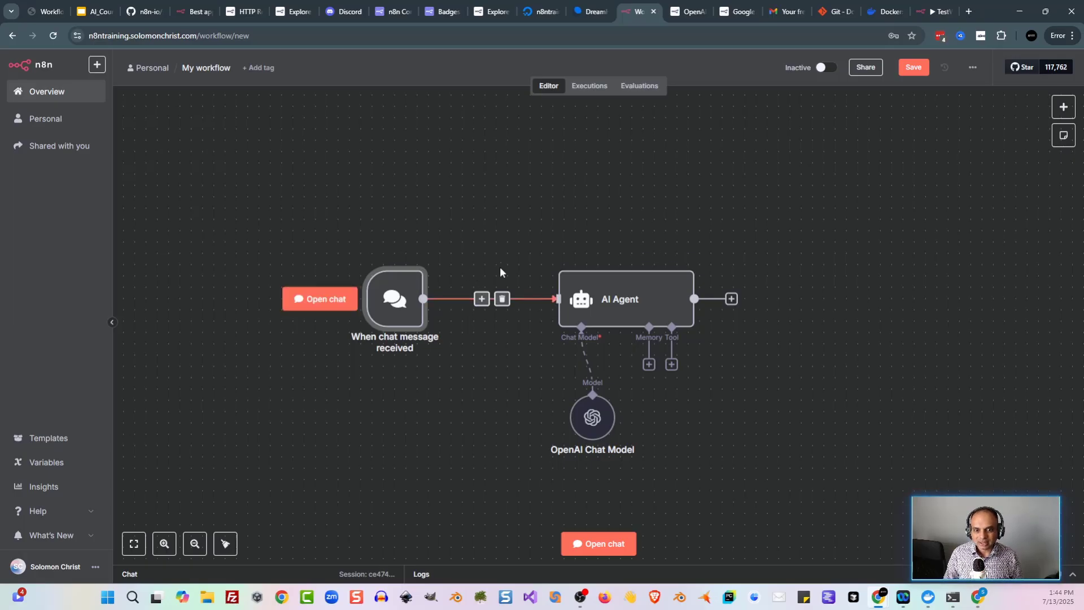
pyautogui.doubleClick(598, 306)
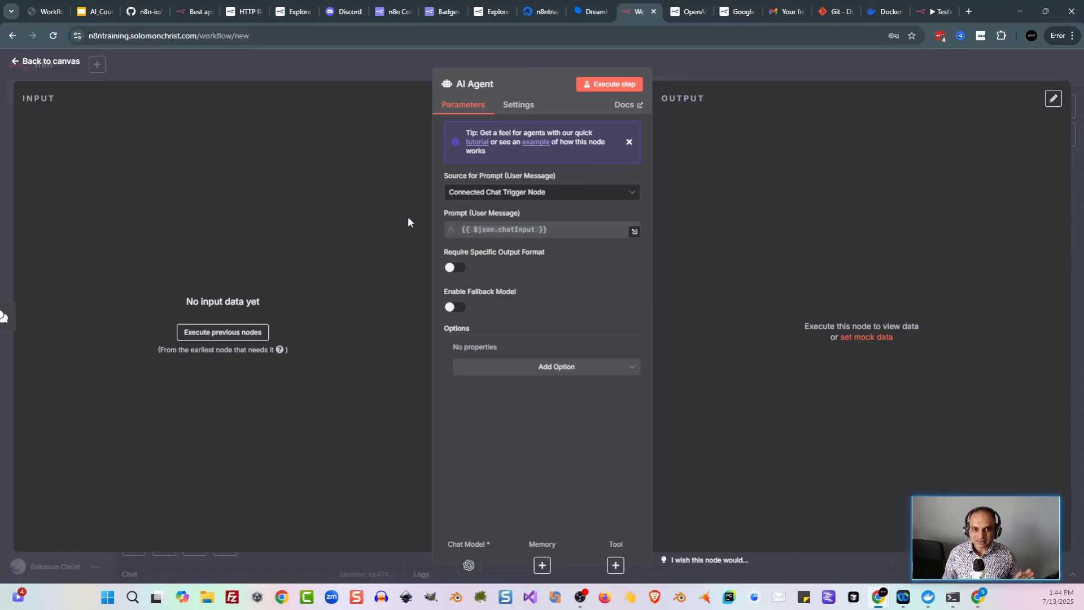
pyautogui.click(350, 71)
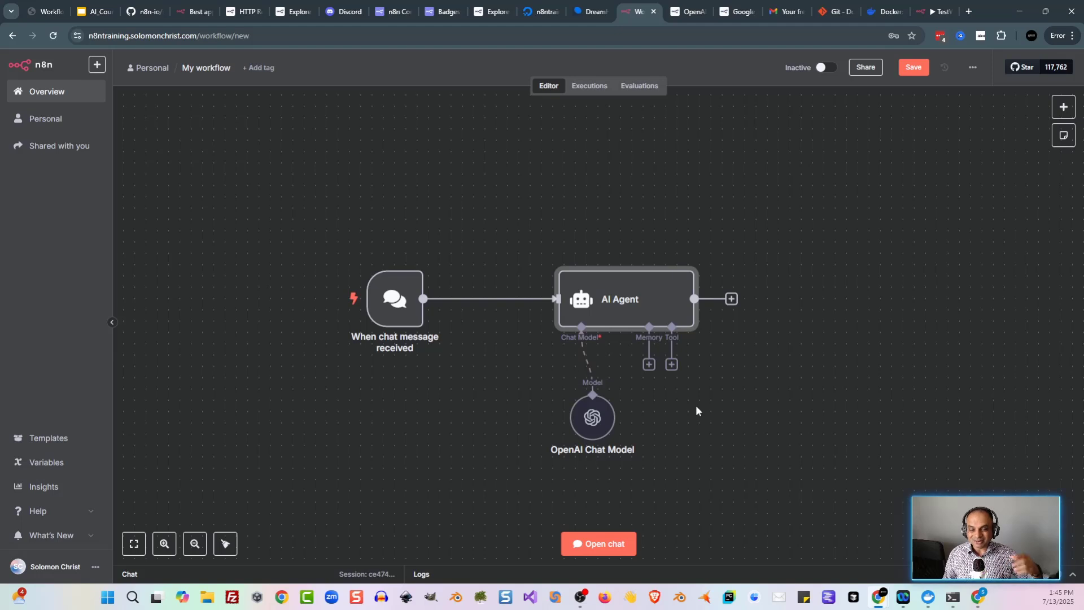
pyautogui.click(914, 67)
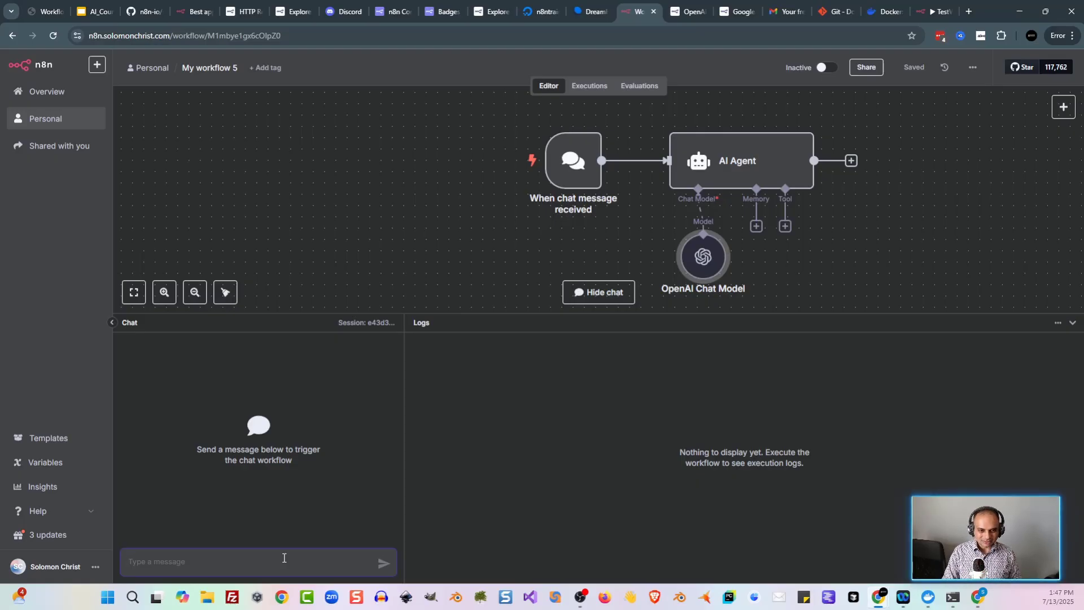
# Step: Send the chat test message 'Hey CPT how is teh weather in Los Angeles today?' to the agent
pyautogui.write('Hey C')
pyautogui.write('PT ')
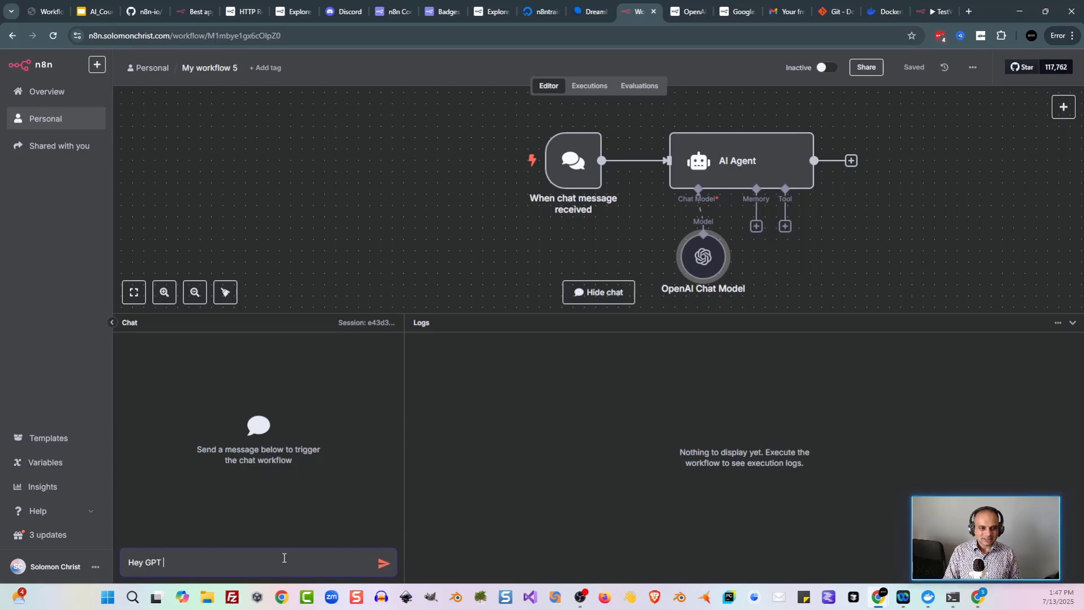
pyautogui.write('how is teh weather in ')
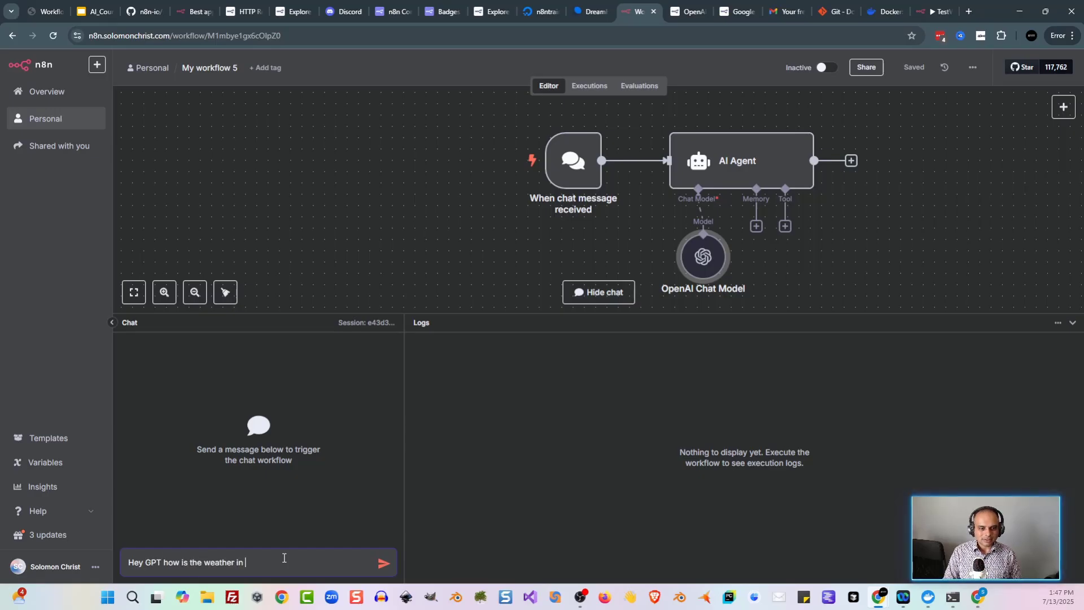
pyautogui.write('Los Angeles today?')
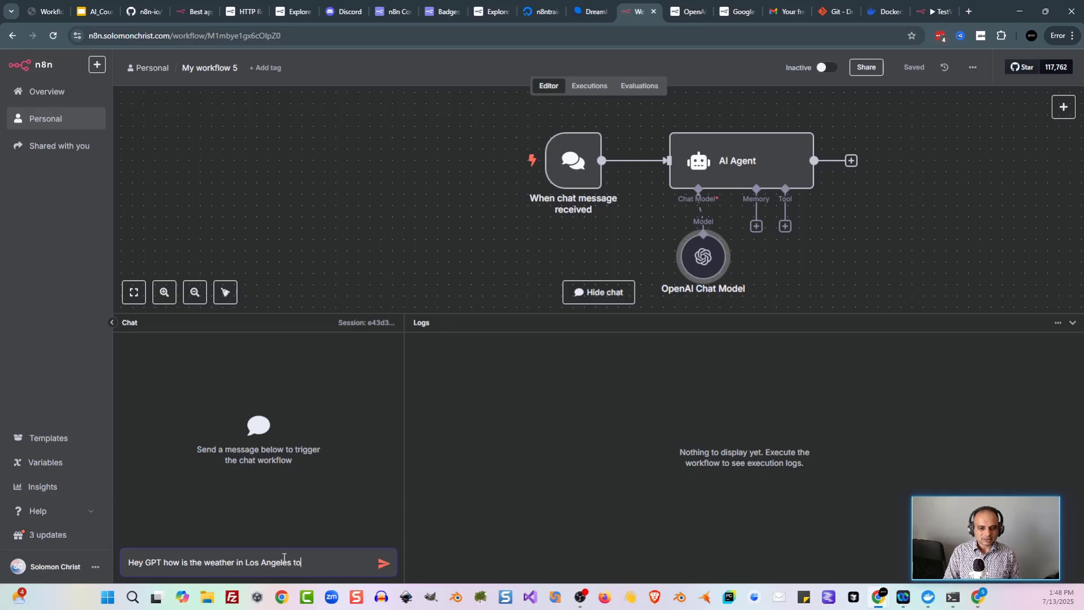
pyautogui.press('Return')
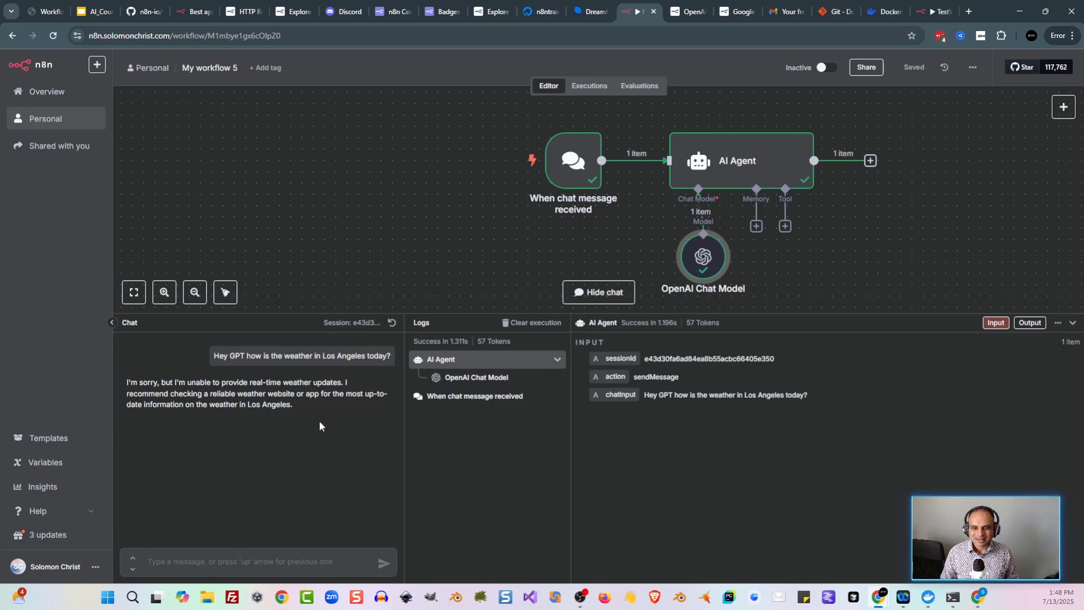
pyautogui.click(316, 563)
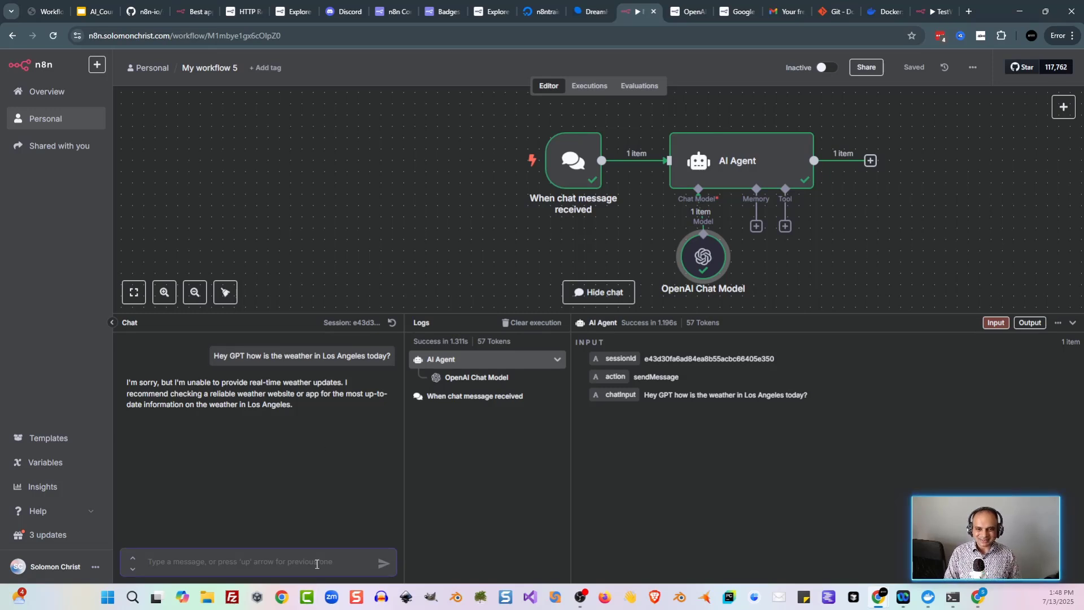
# Step: Ask 'what should the weather be like in Los Angeles based on historical data?' and review the Mediterranean-climate reply
pyautogui.write('what should')
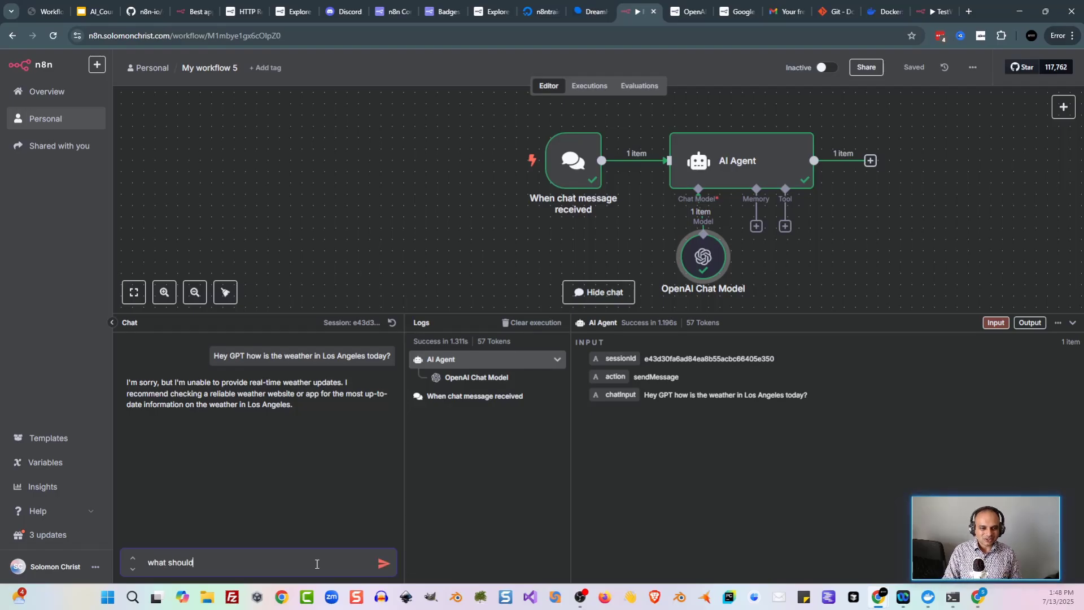
pyautogui.write(' the weather be li')
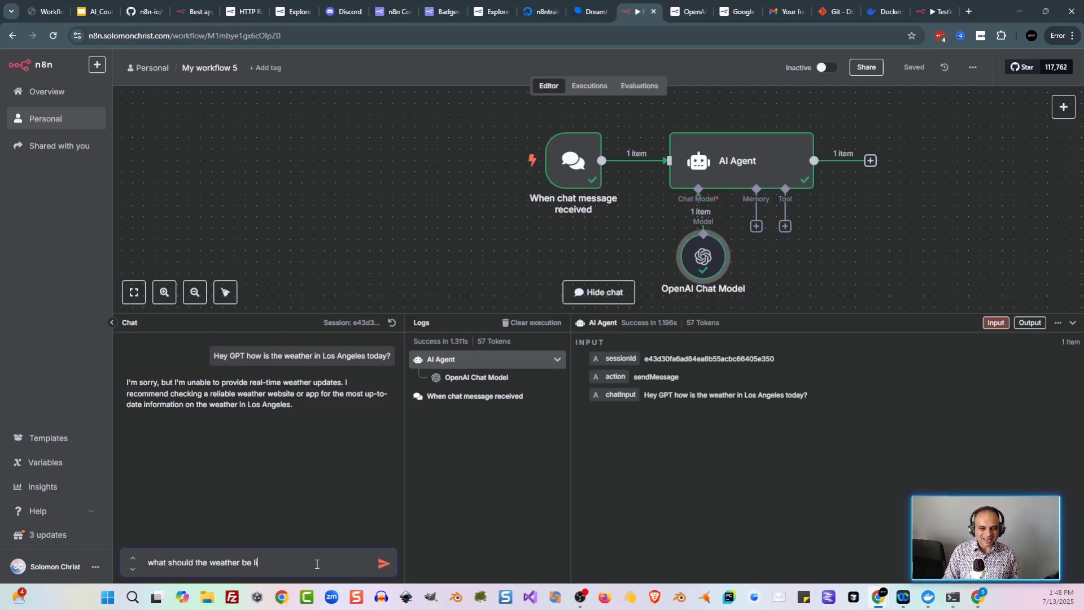
pyautogui.write('ke in Los Angel')
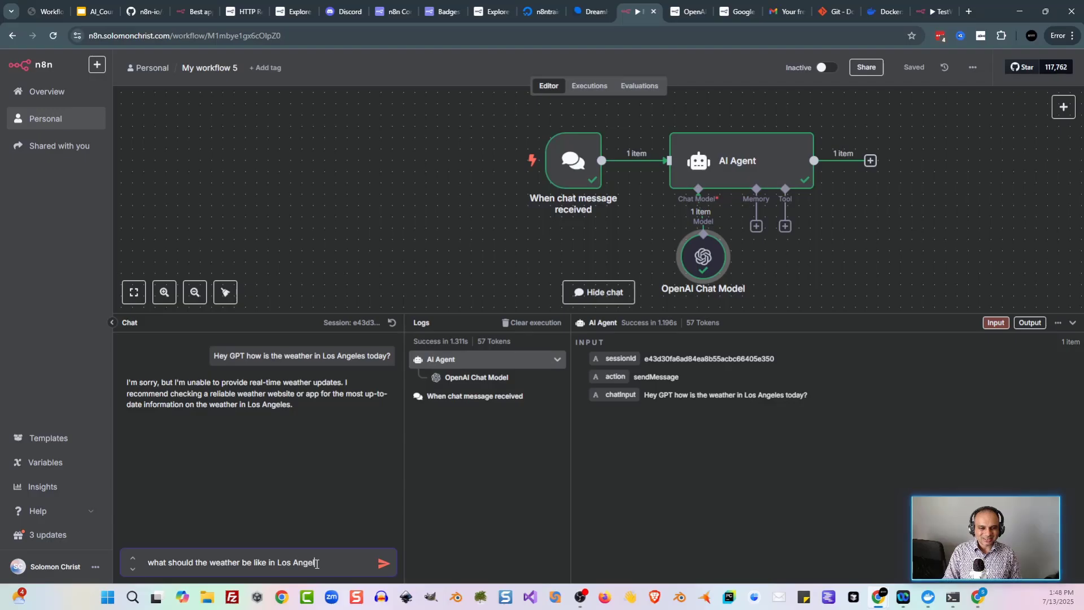
pyautogui.write('es based on hist')
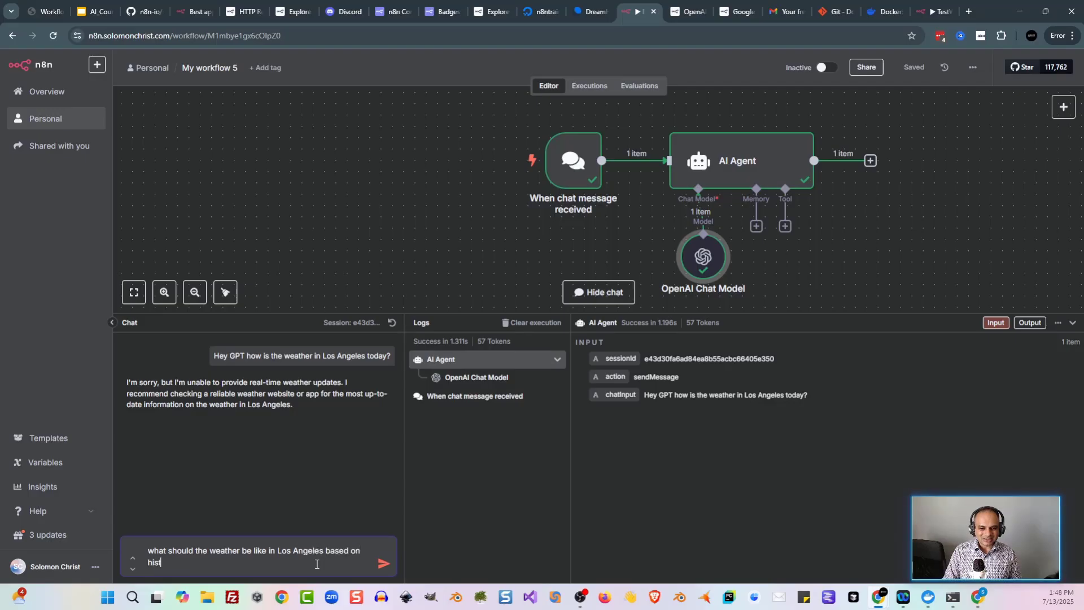
pyautogui.write('orical data?')
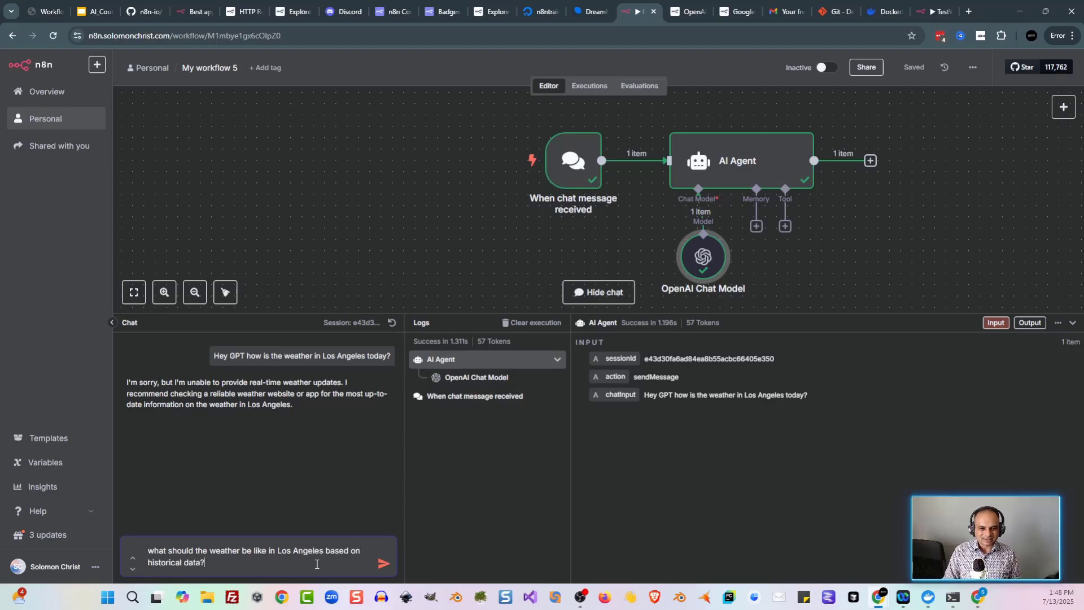
pyautogui.press('Return')
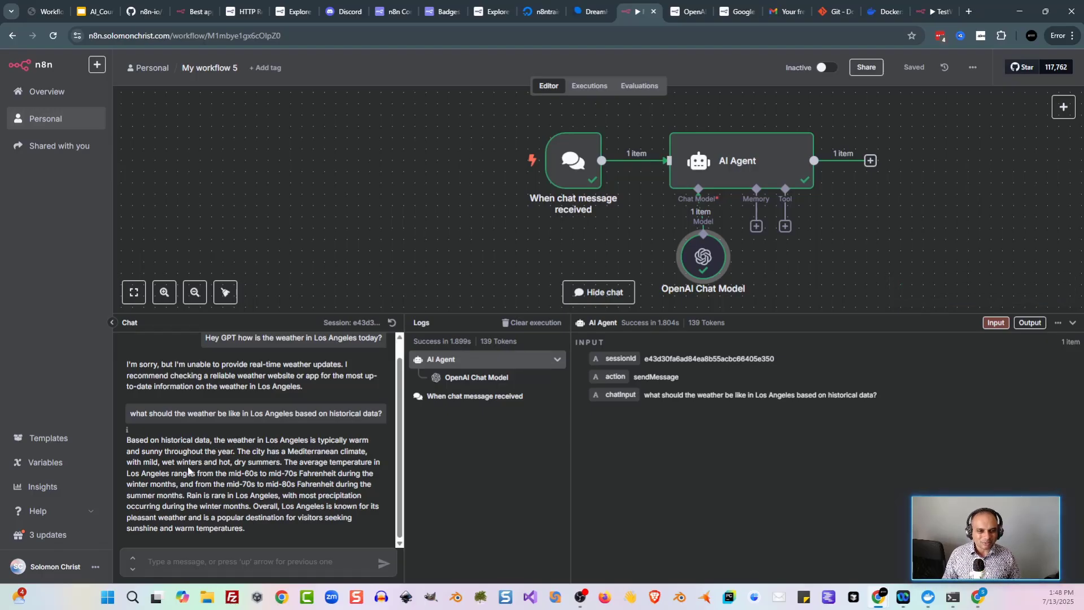
pyautogui.moveTo(233, 451); pyautogui.dragTo(253, 465)
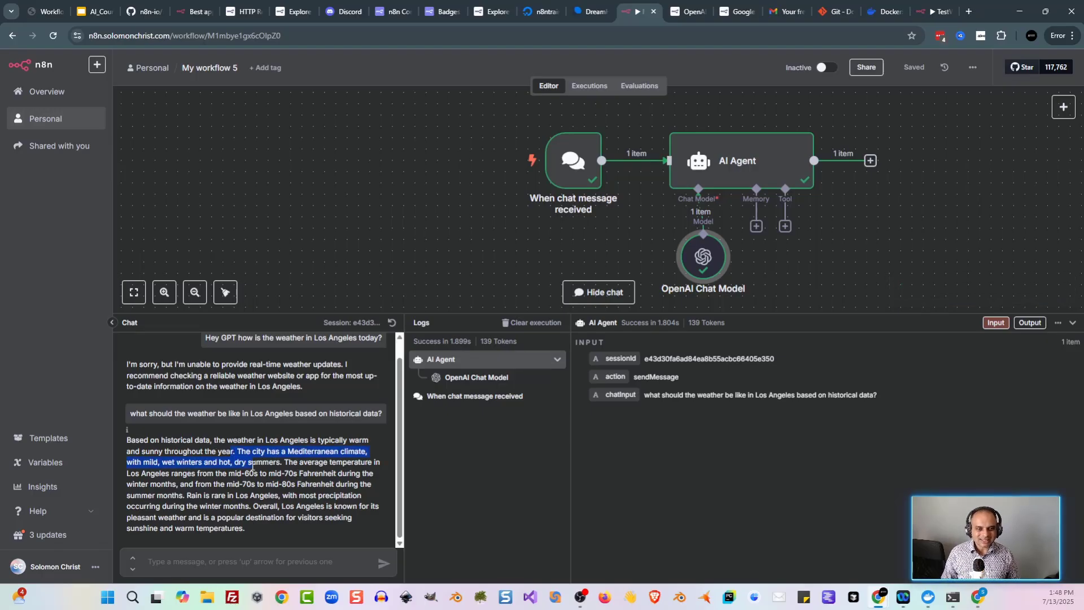
pyautogui.click(286, 465)
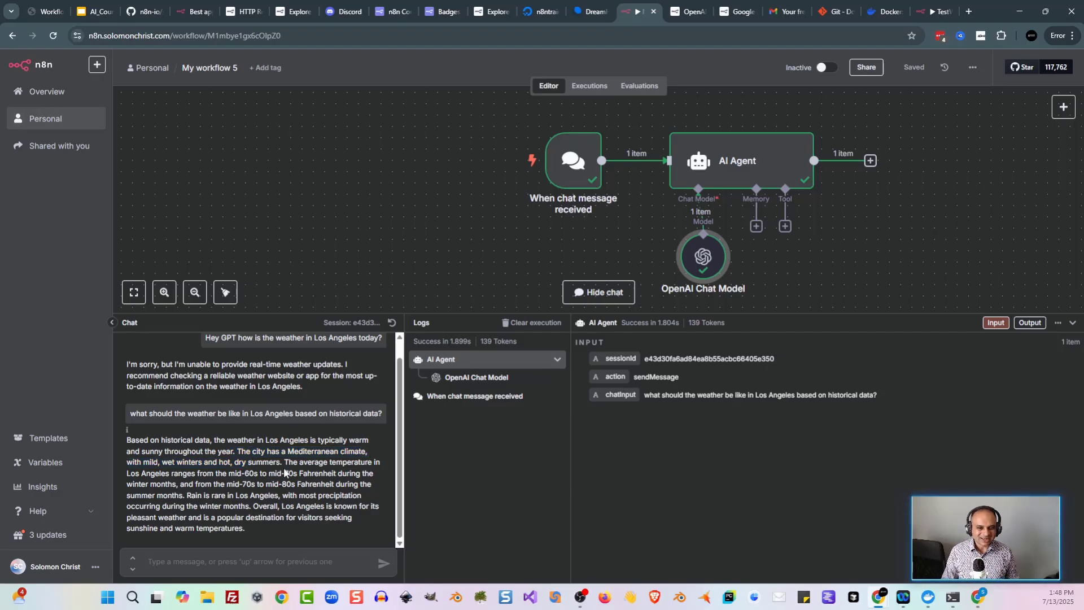
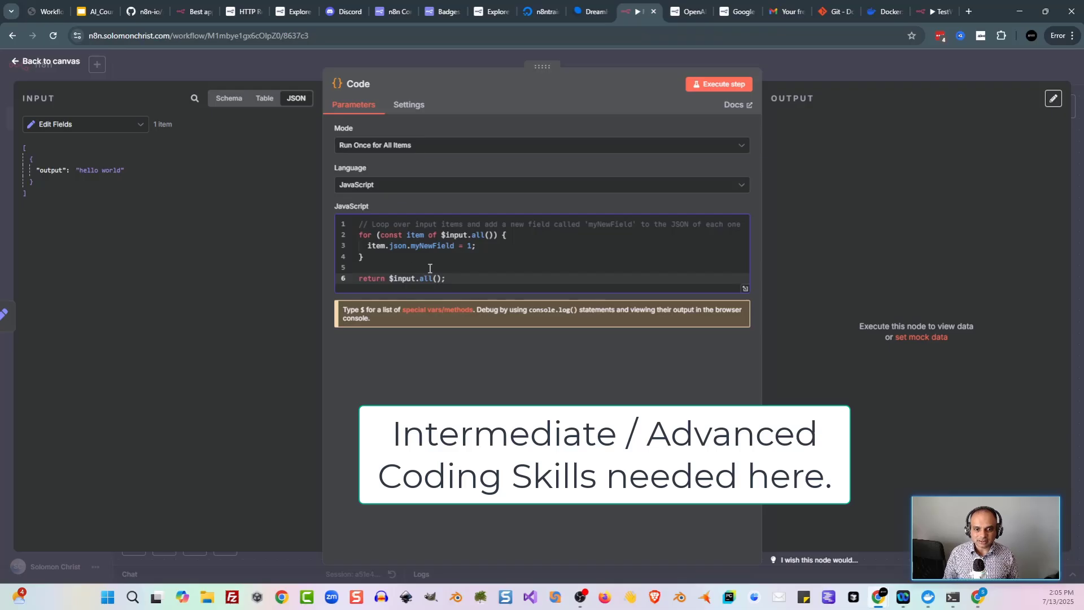
# Step: Replace the Code node's example with $execution.customData.set("myVariable", "value"), keeping return $input.all()
pyautogui.moveTo(397, 265); pyautogui.dragTo(287, 222)
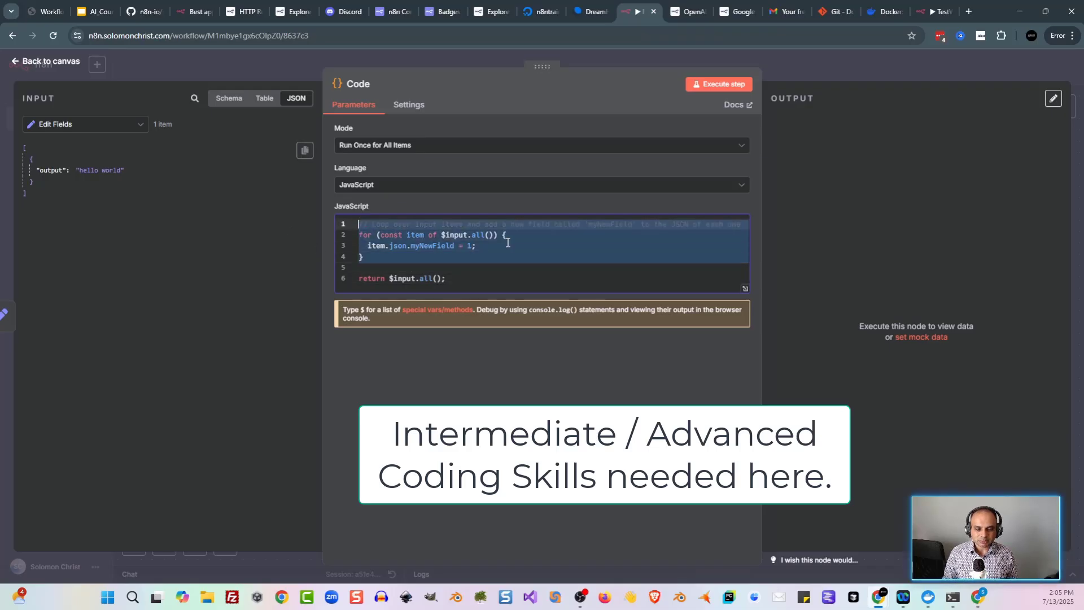
pyautogui.write('$execution.customData.set("key", "value");')
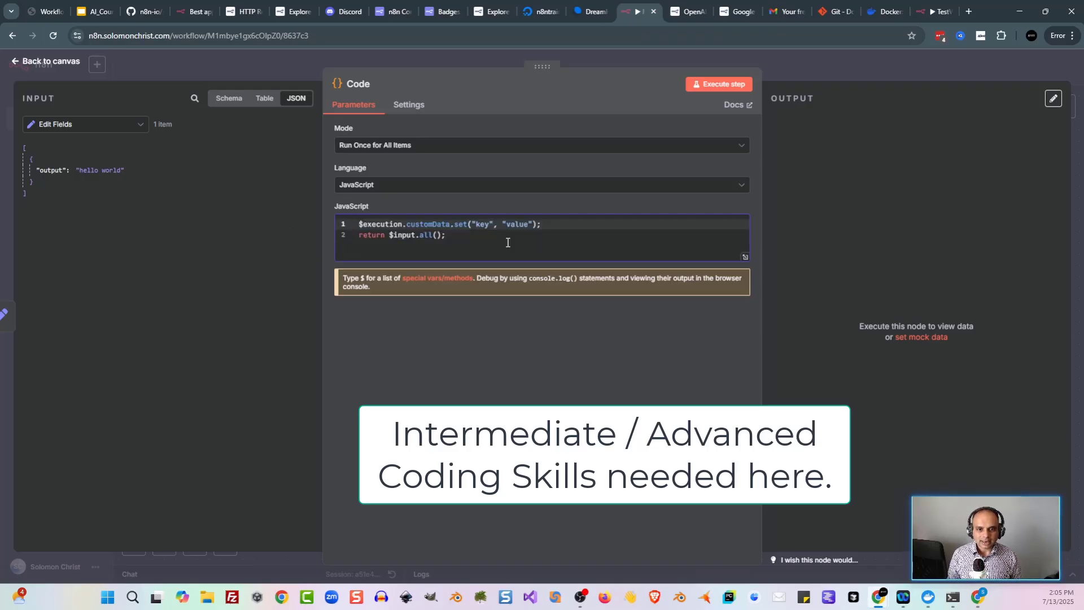
pyautogui.press('Return')
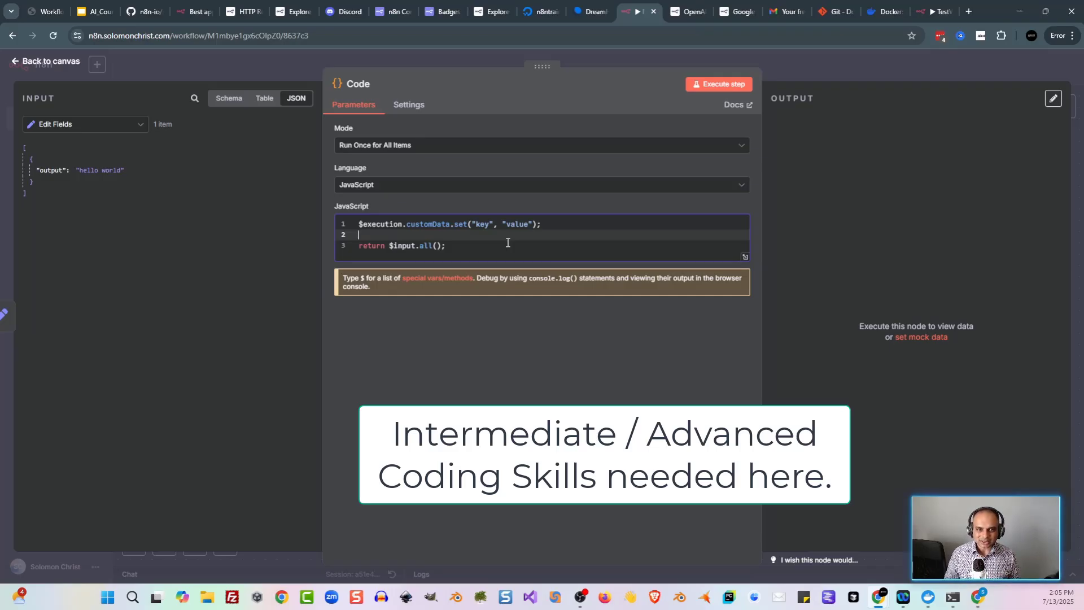
pyautogui.doubleClick(484, 224)
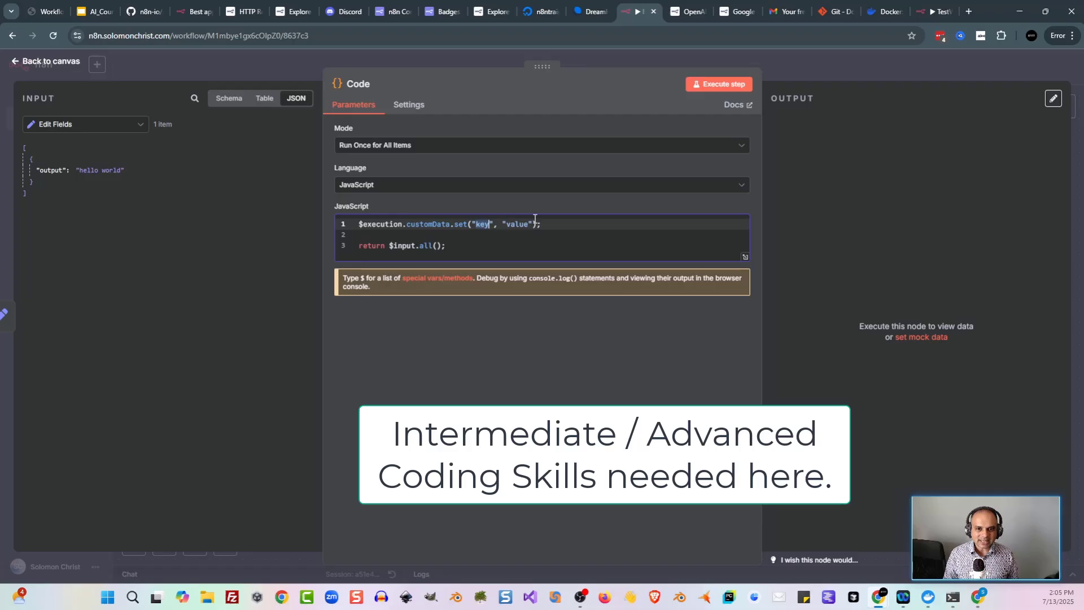
pyautogui.doubleClick(517, 224)
pyautogui.doubleClick(482, 224)
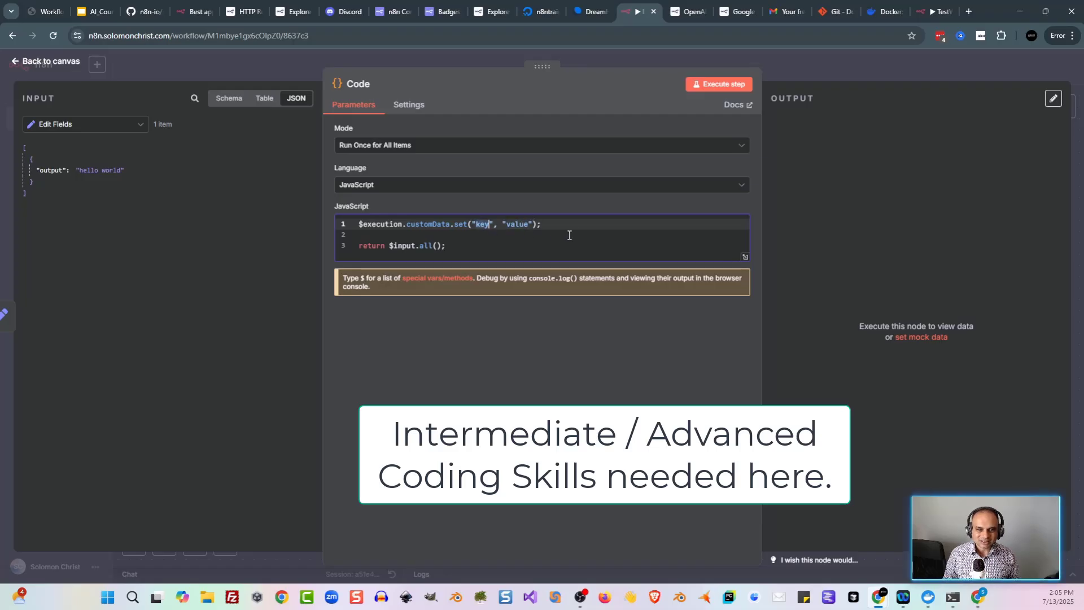
pyautogui.write('myVariabl')
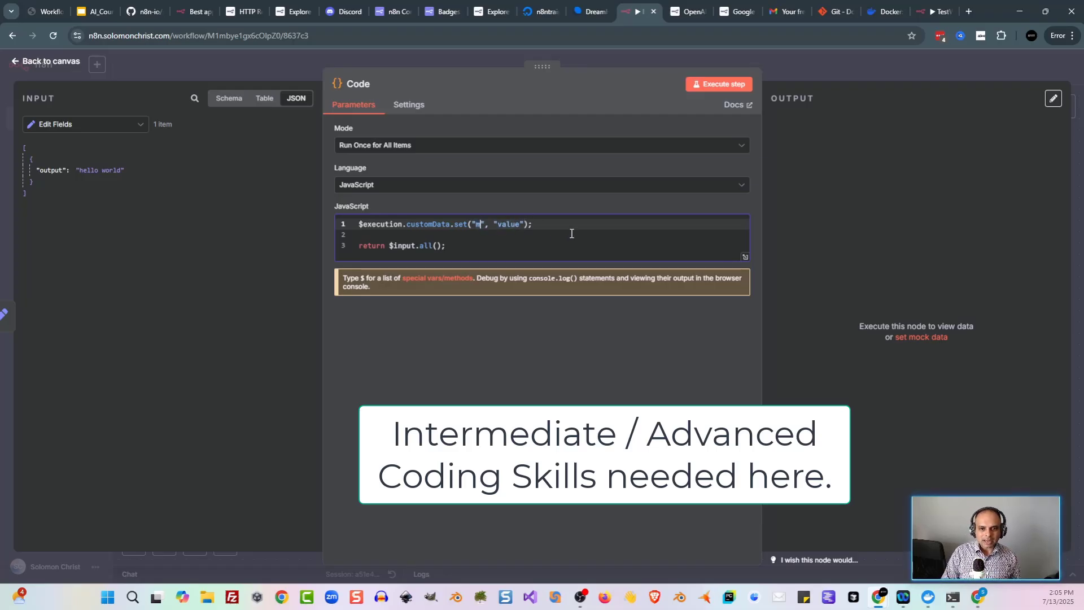
pyautogui.write('e')
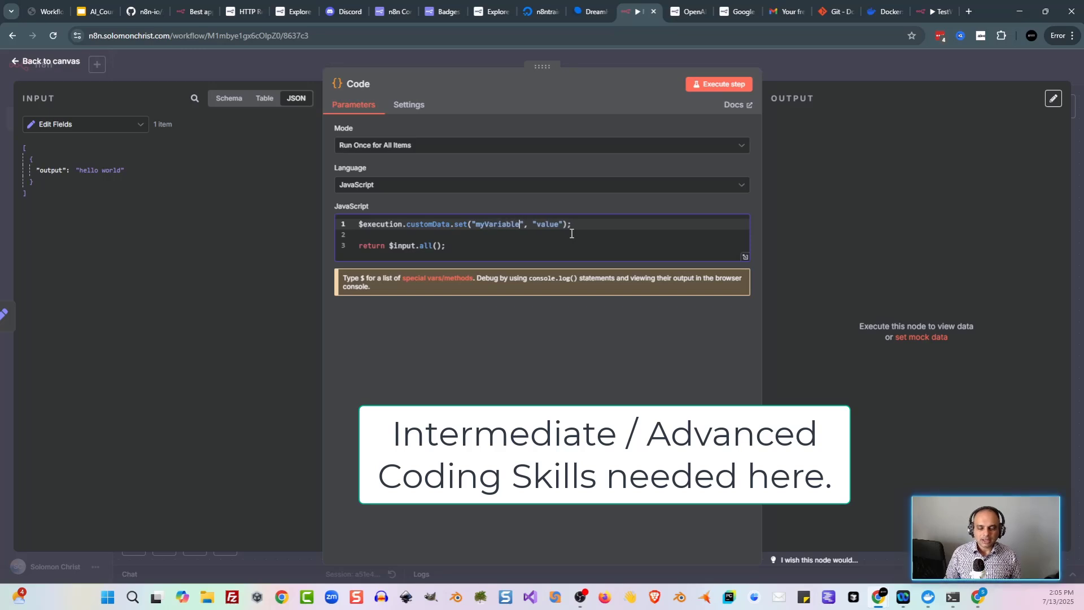
pyautogui.doubleClick(545, 224)
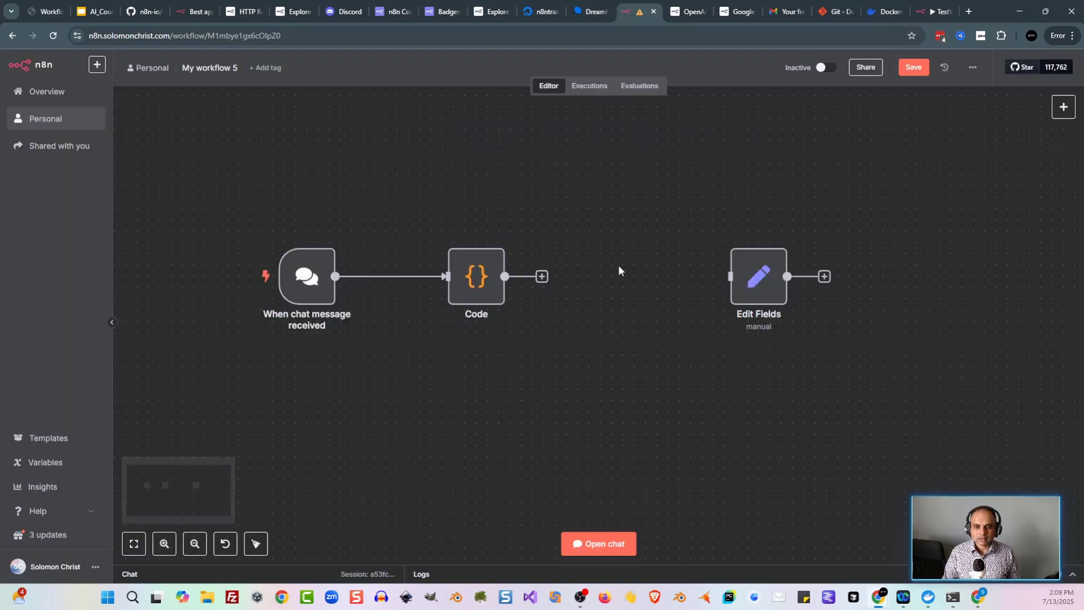
pyautogui.press('Tab')
# Step: Add a Code1 node whose code reads myVariable via customData.get and pushes it into items
pyautogui.write('c')
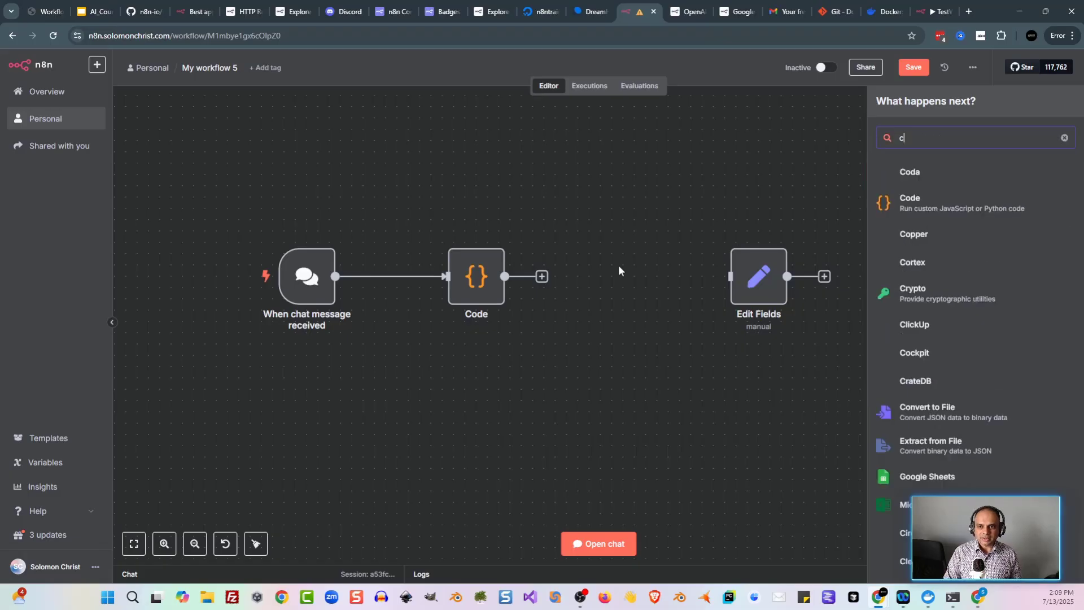
pyautogui.write('ode')
pyautogui.press('Return')
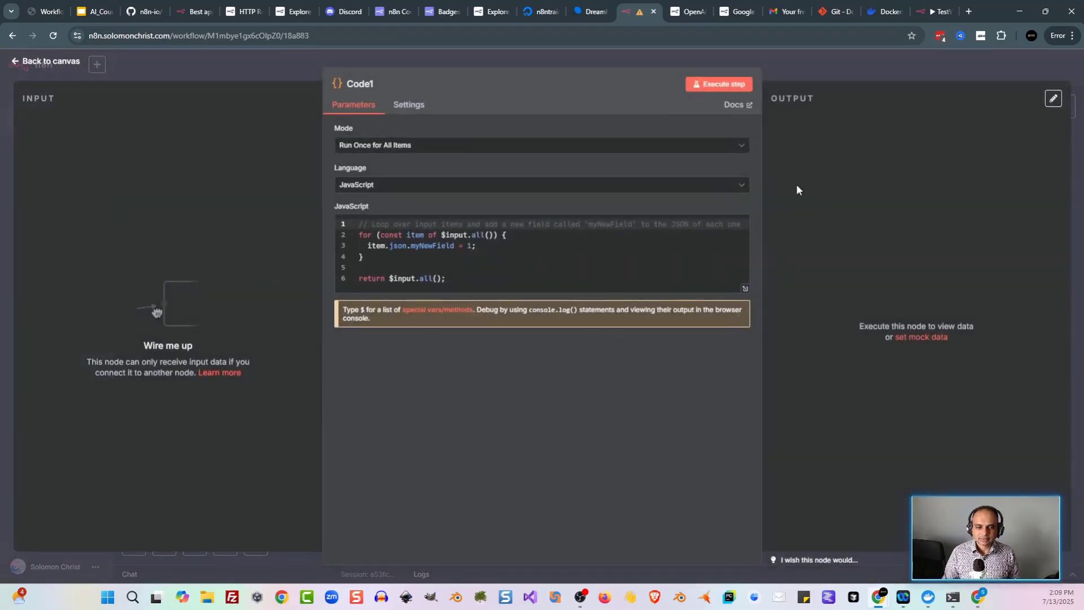
pyautogui.moveTo(396, 265); pyautogui.dragTo(328, 226)
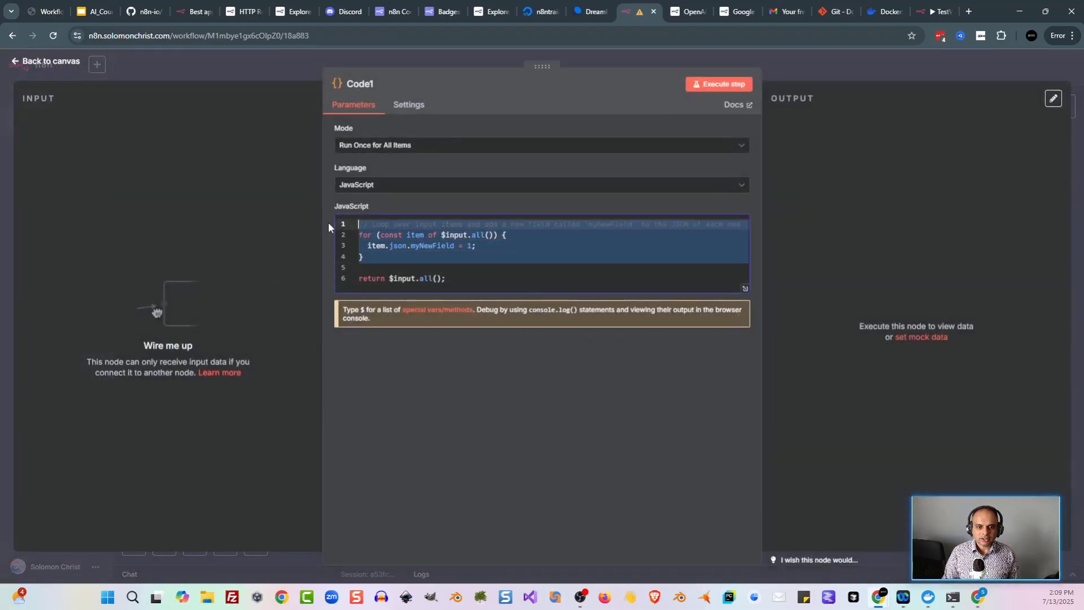
pyautogui.write('v')
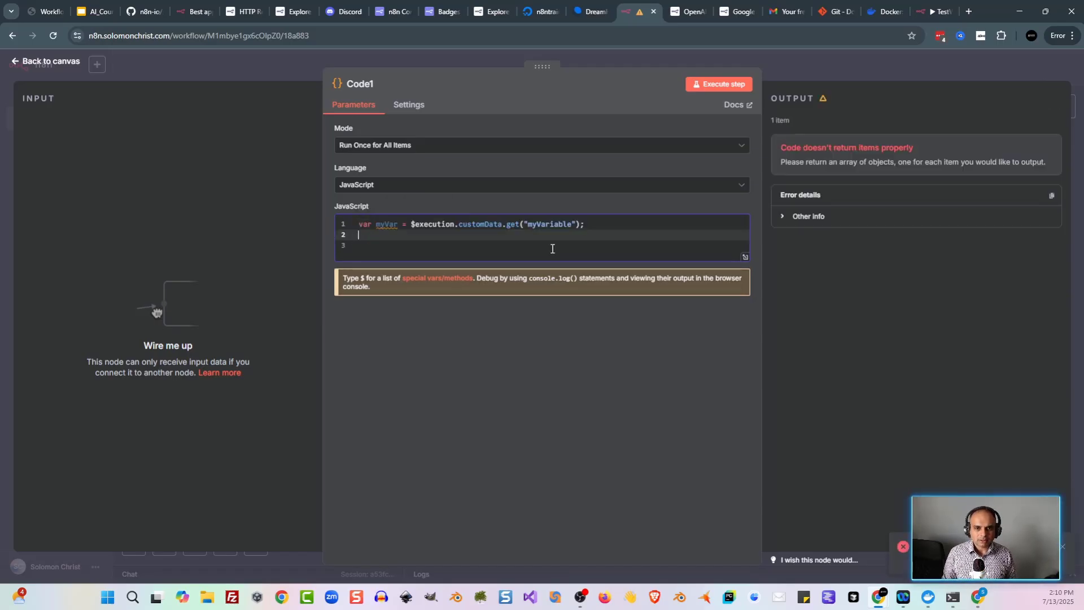
pyautogui.hotkey('ctrl', '+')
pyautogui.hotkey('ctrl', '+')
pyautogui.hotkey('ctrl', '+')
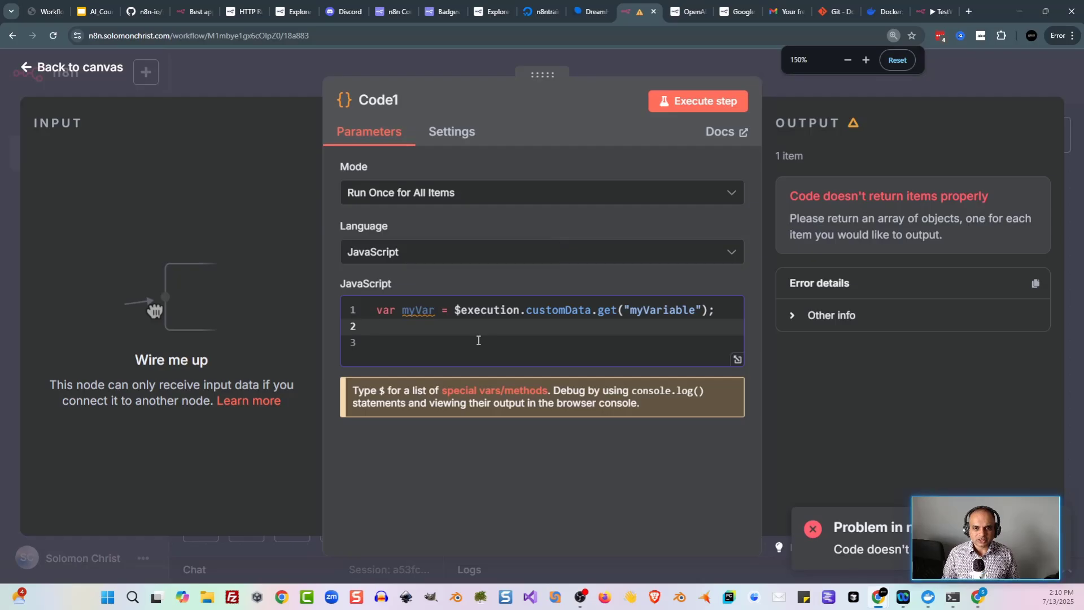
pyautogui.click(478, 339)
pyautogui.click(473, 329)
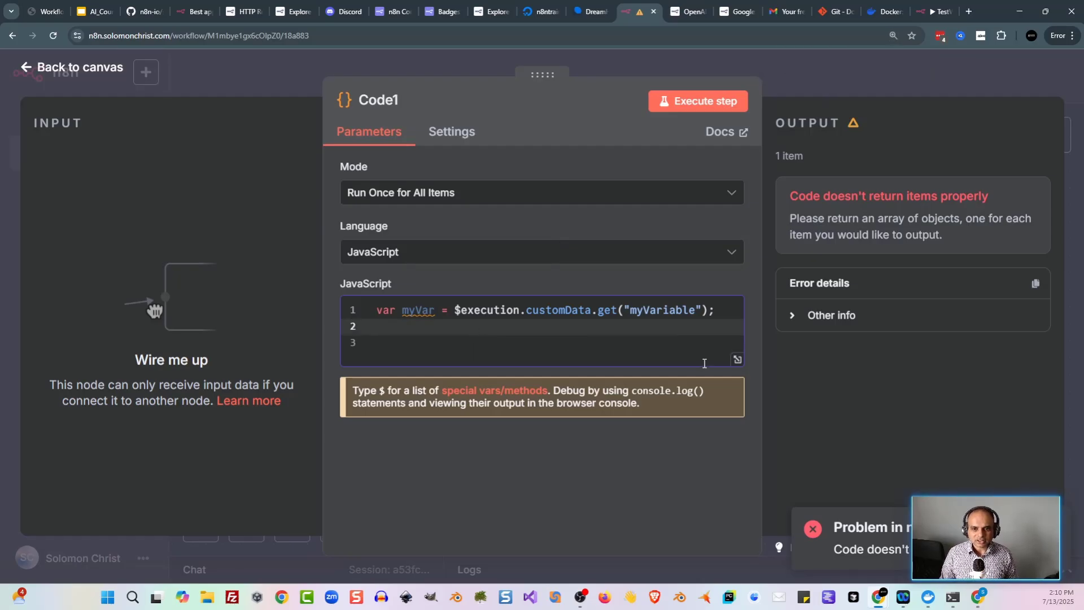
pyautogui.click(414, 341)
pyautogui.write('const myVar = $execution.customData.get("myVariable"); const items = $input.all();  items.push({   json: {     myVar   } });  return items;')
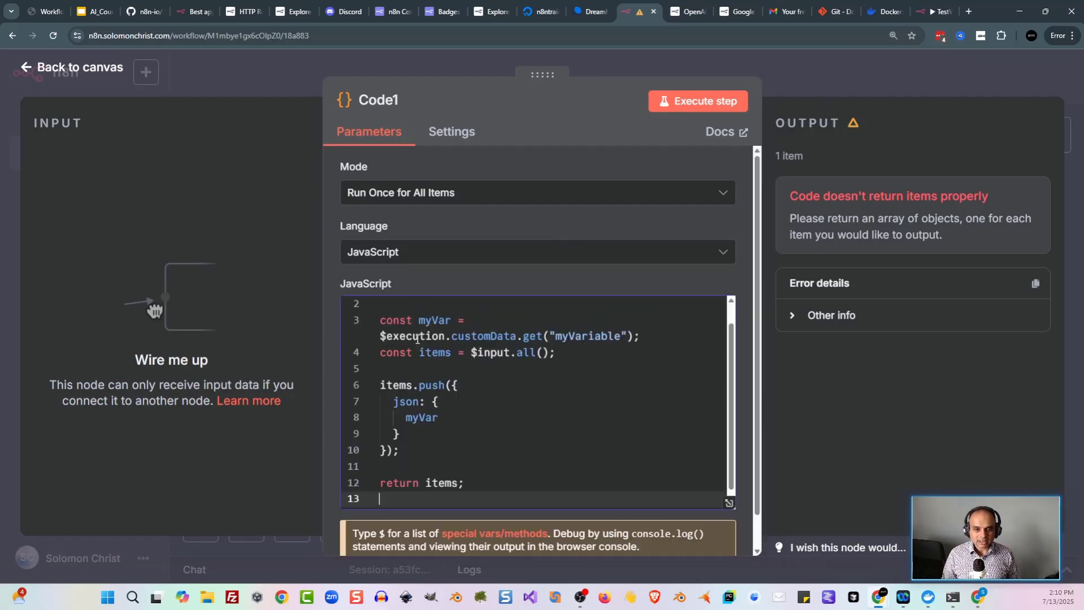
# Step: Delete the duplicate myVar declaration and run Code1, which outputs 2 items
pyautogui.click(545, 403)
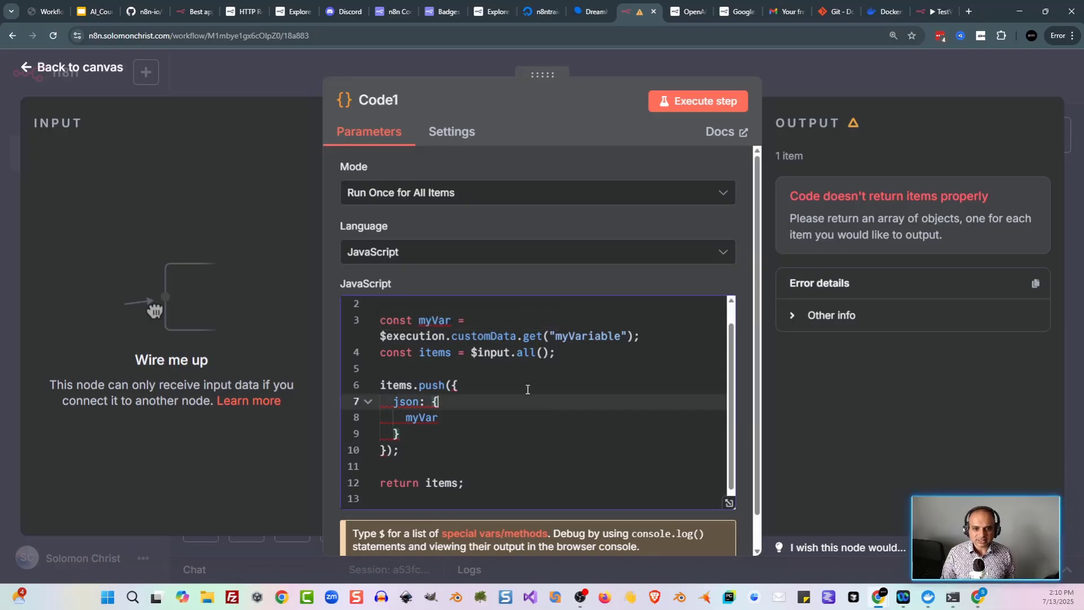
pyautogui.click(648, 326)
pyautogui.scroll(1, 649, 325)
pyautogui.hotkey('ctrl', 'shift', 'k')
pyautogui.hotkey('ctrl', 'shift', 'k')
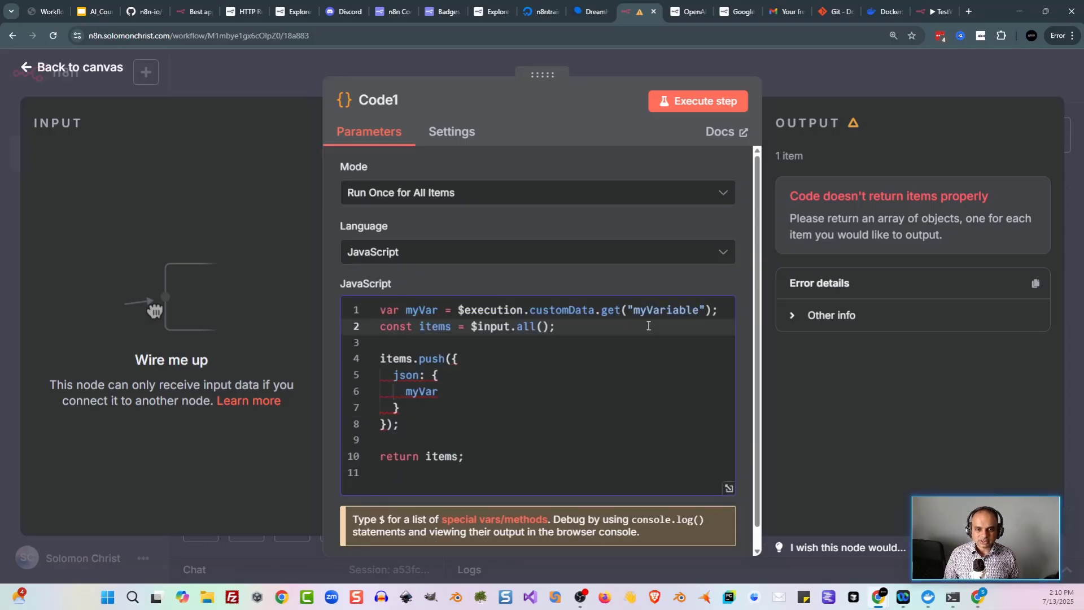
pyautogui.click(473, 360)
pyautogui.scroll(-1, 529, 361)
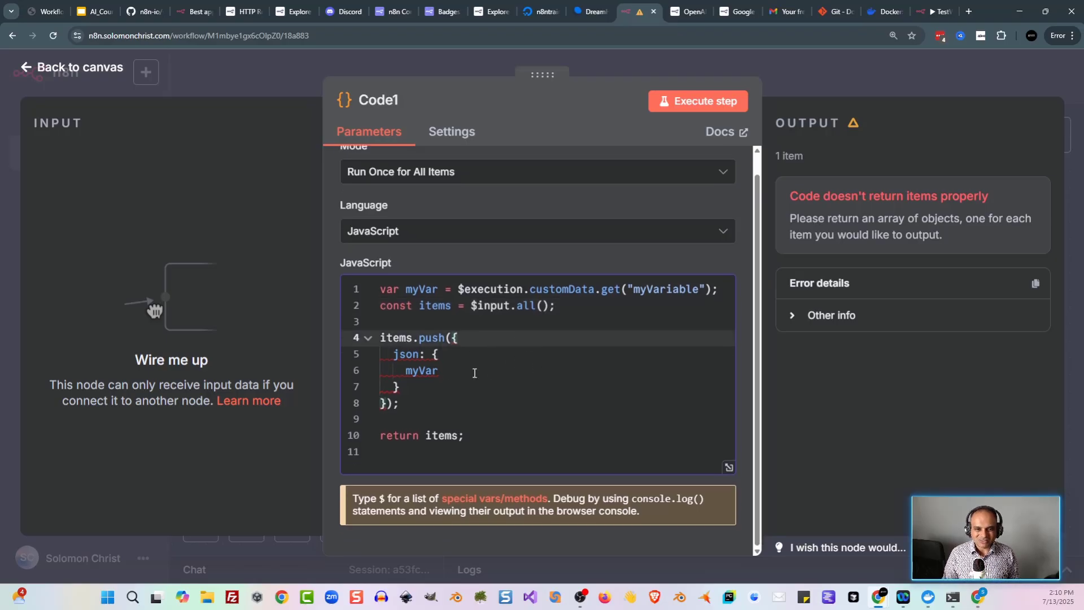
pyautogui.scroll(1, 484, 370)
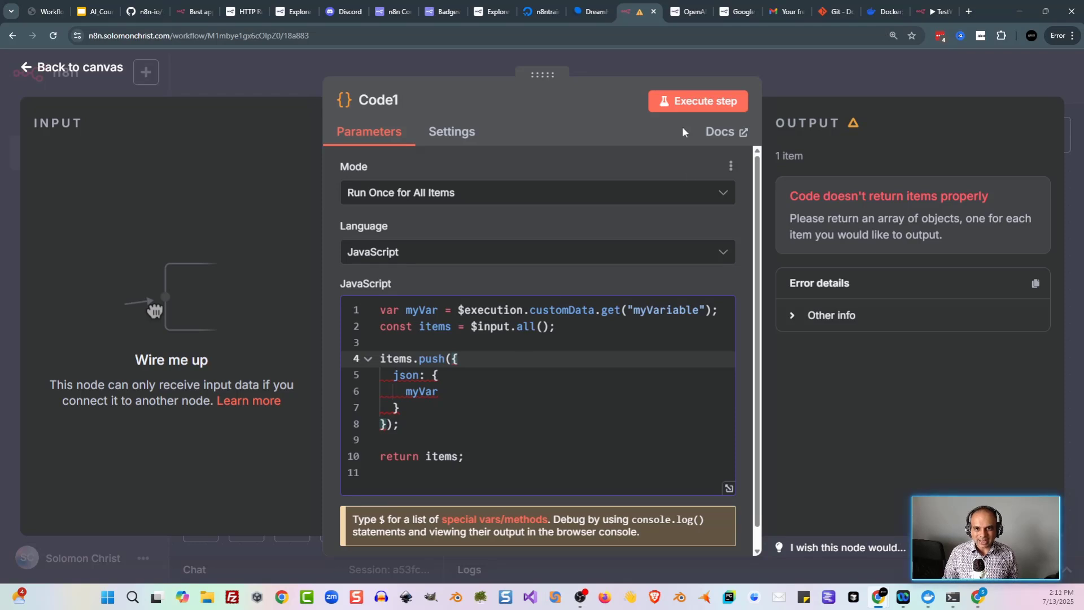
pyautogui.click(723, 98)
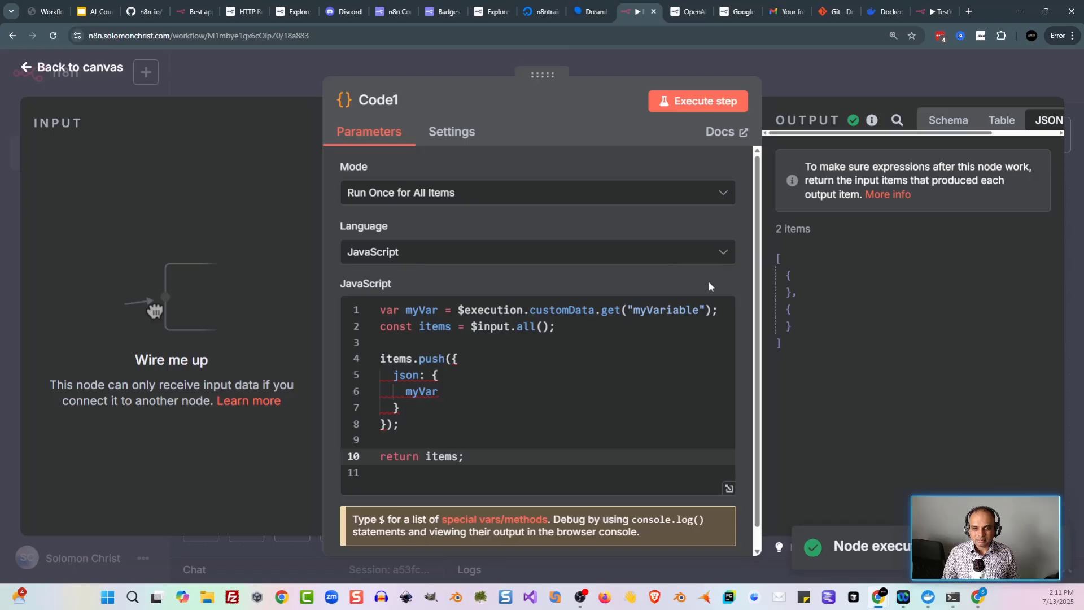
pyautogui.click(258, 79)
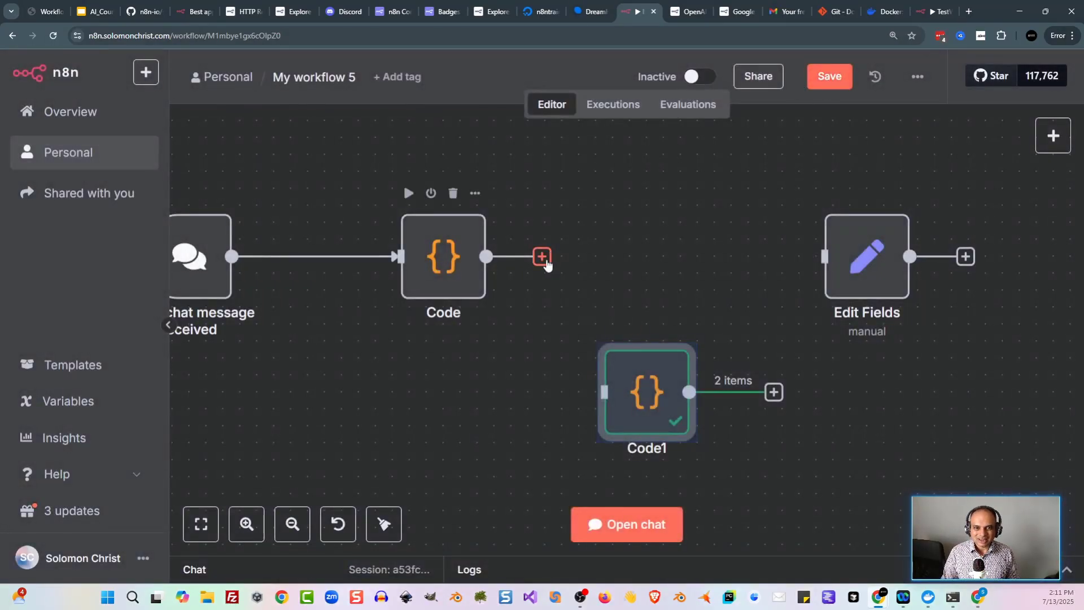
# Step: Connect the Code node to Code1 and send 'hello' in the chat to run the workflow
pyautogui.moveTo(543, 258); pyautogui.dragTo(646, 251)
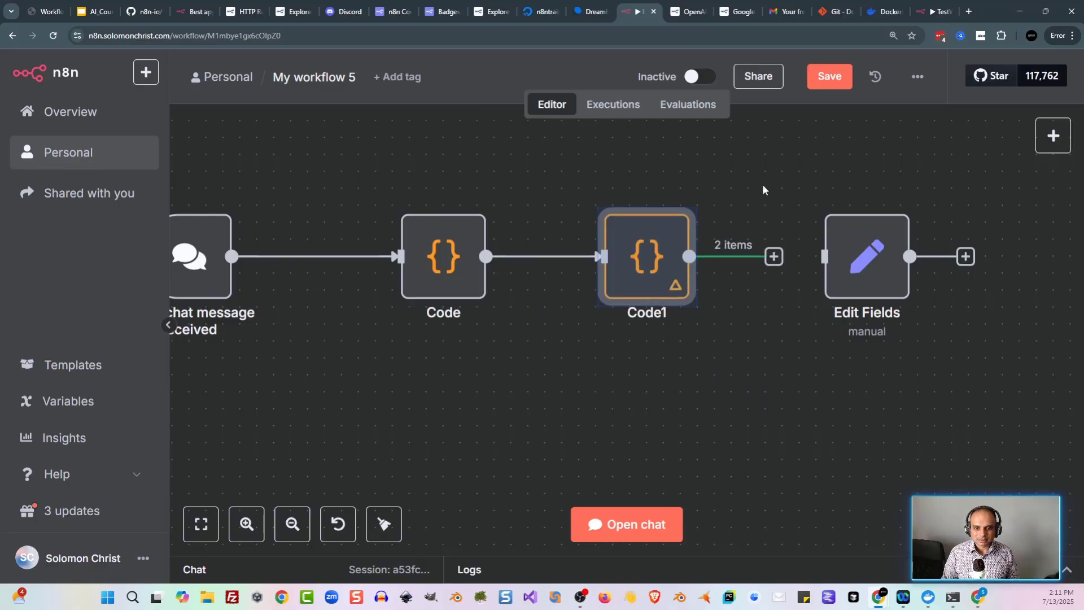
pyautogui.click(829, 76)
pyautogui.press('1')
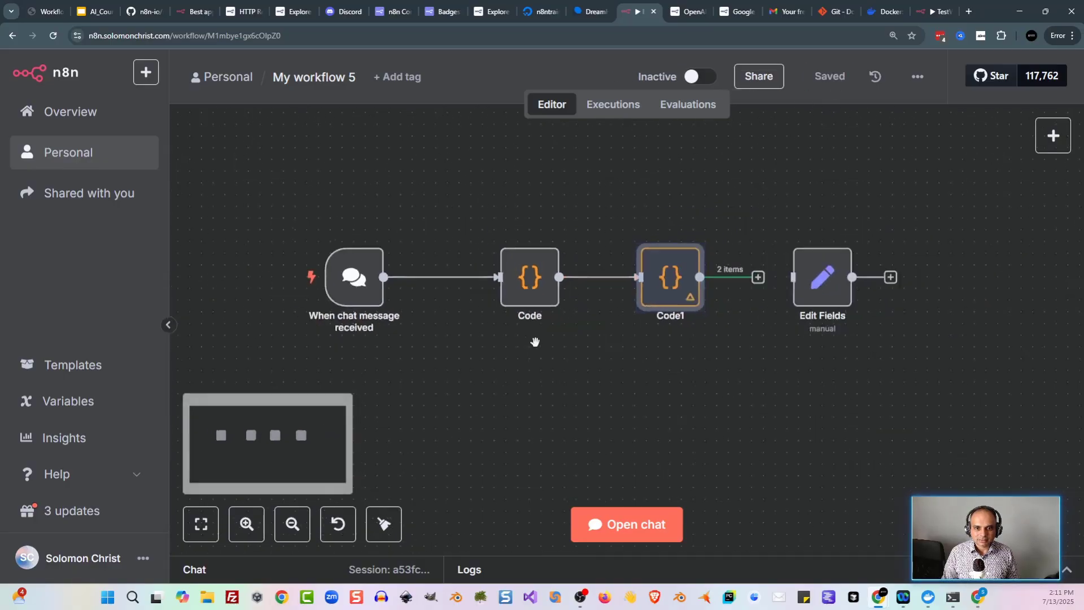
pyautogui.click(591, 517)
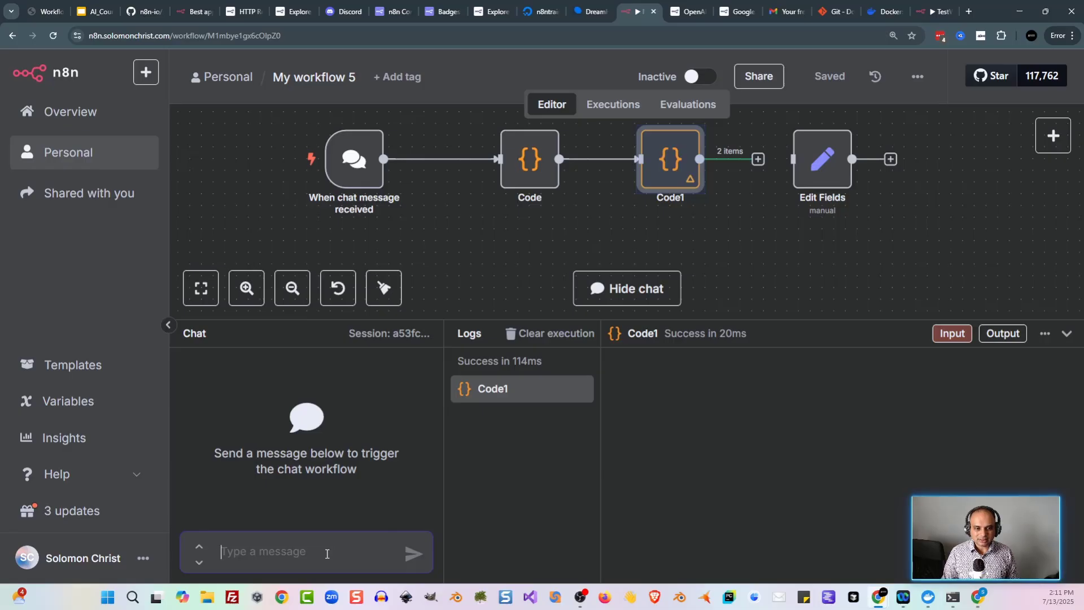
pyautogui.write('hello')
pyautogui.press('Return')
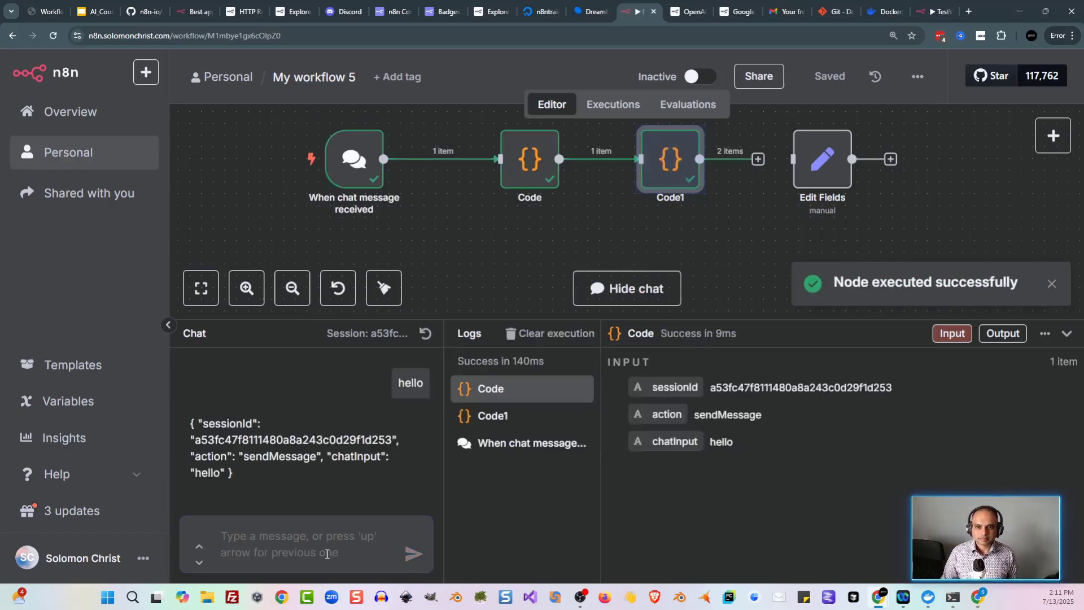
# Step: Inspect Code1's output showing myVar as 5, alongside its custom data lookup line
pyautogui.doubleClick(670, 161)
pyautogui.moveTo(872, 392); pyautogui.dragTo(794, 397)
pyautogui.click(895, 395)
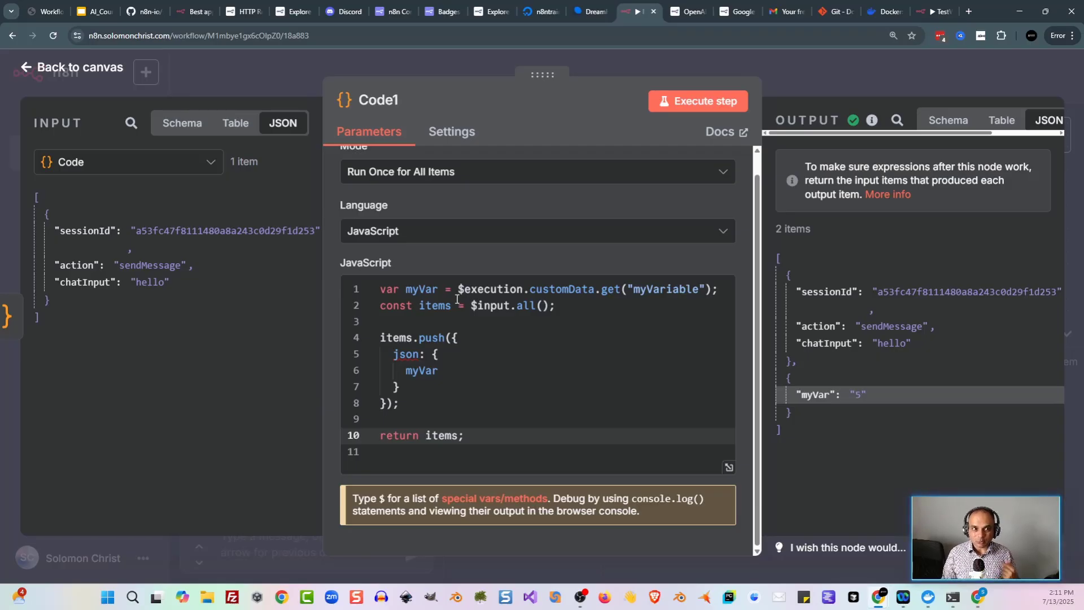
pyautogui.moveTo(458, 289); pyautogui.dragTo(719, 288)
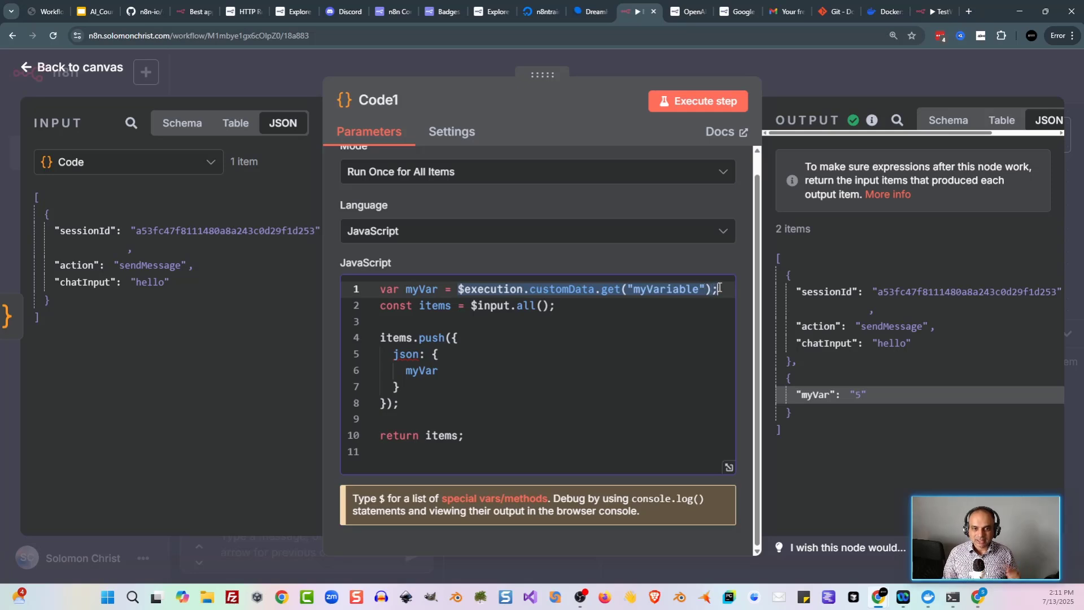
pyautogui.click(574, 361)
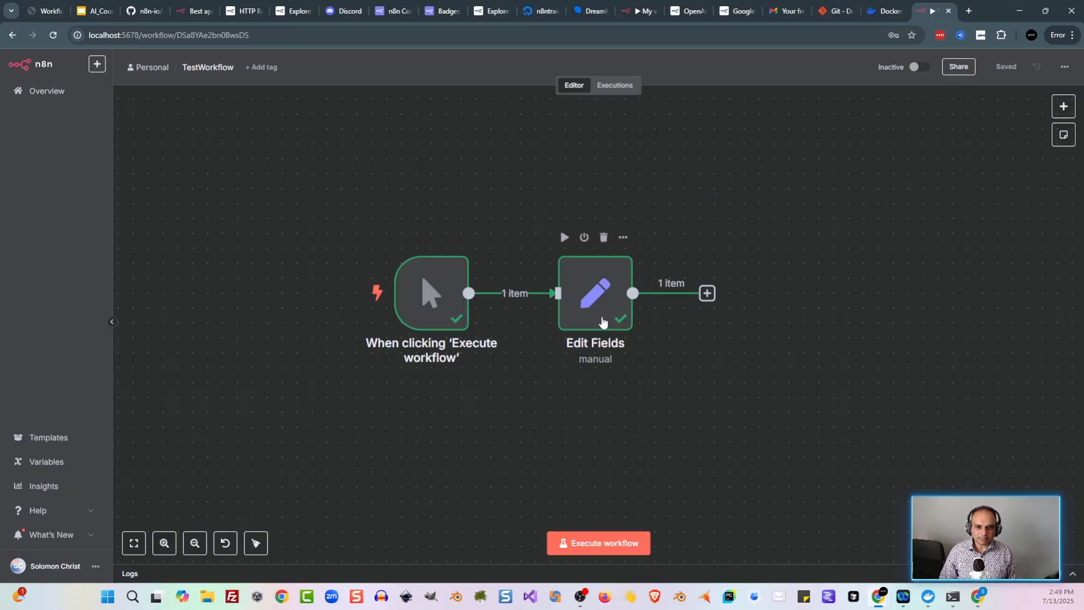
# Step: Pin the Edit Fields node's output, then unpin it and return to the canvas
pyautogui.doubleClick(601, 317)
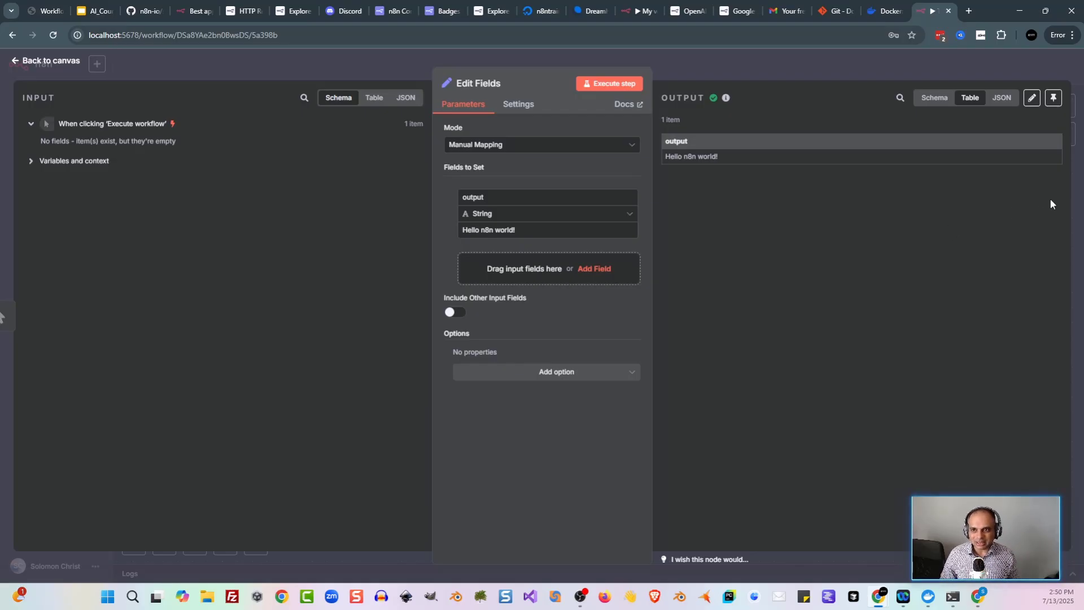
pyautogui.click(1054, 105)
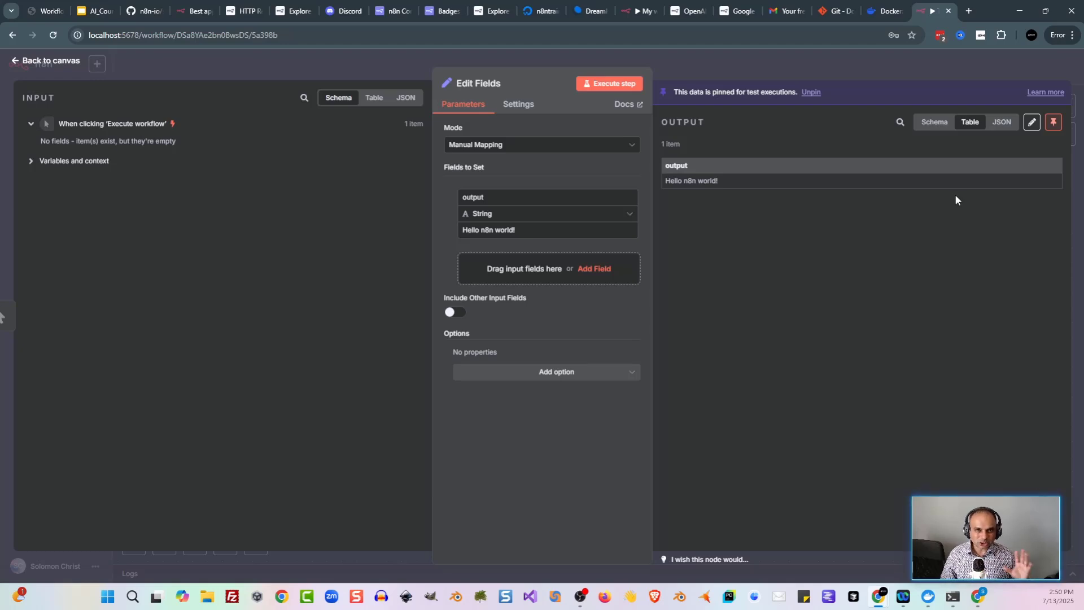
pyautogui.click(1053, 122)
pyautogui.click(826, 70)
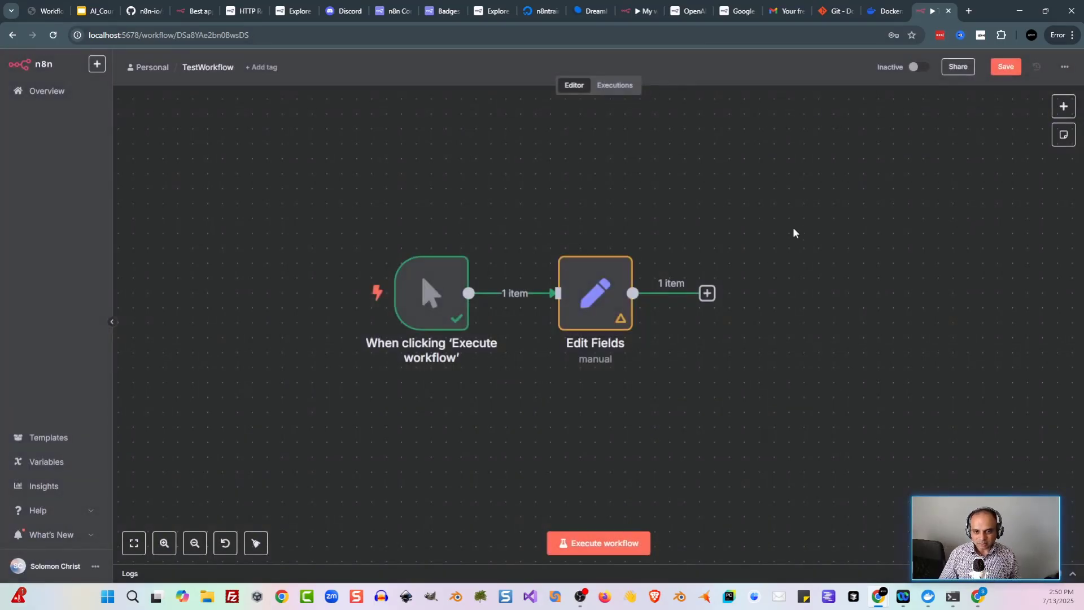
# Step: Add an HTTP Request node and paste the website's homepage address copied from the browser as its URL
pyautogui.press('Tab')
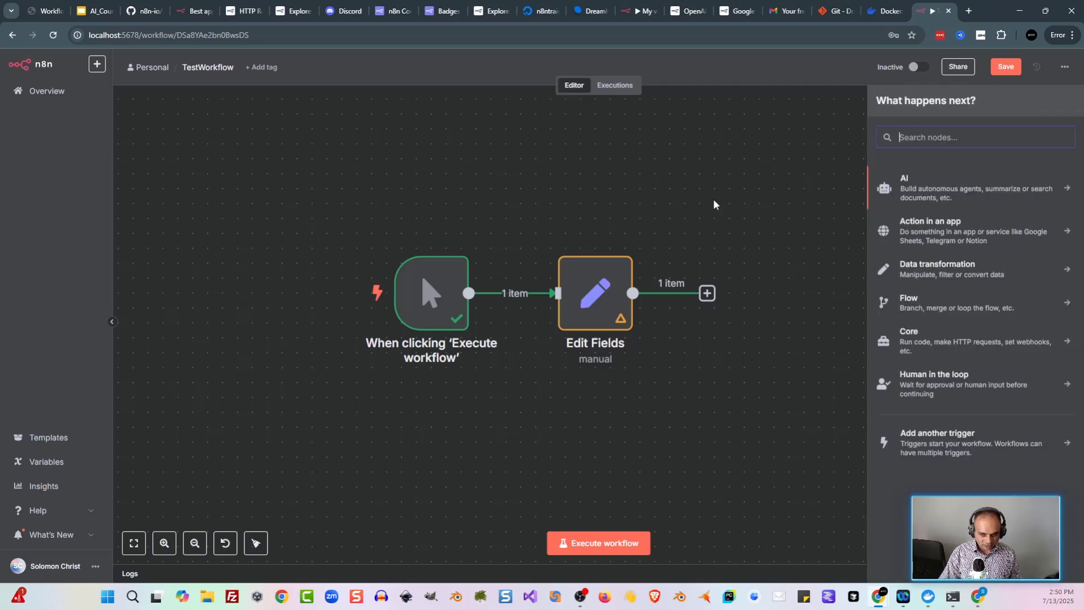
pyautogui.write('http')
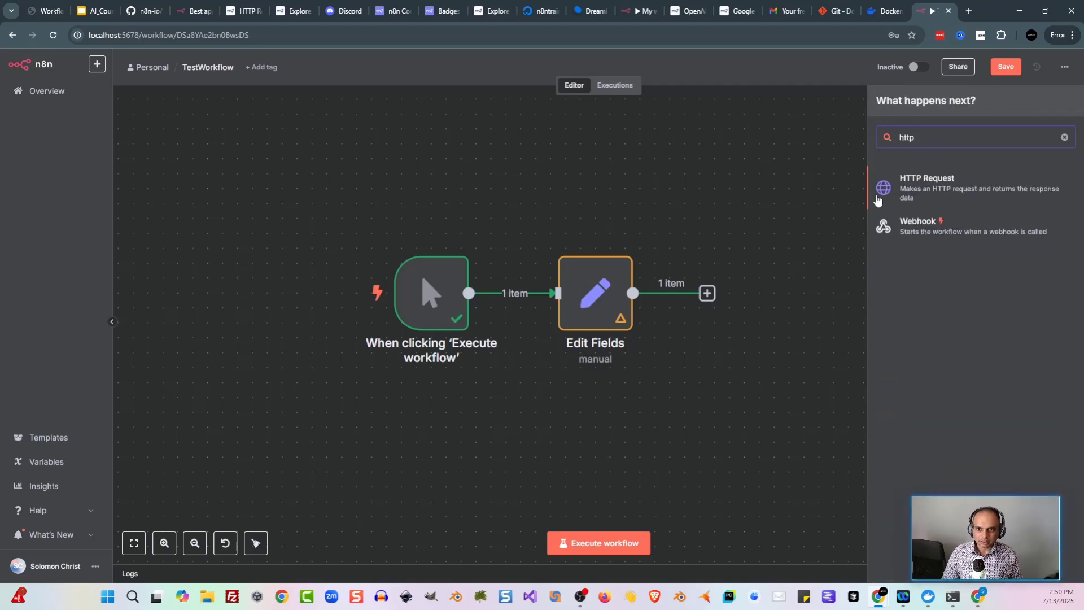
pyautogui.click(917, 192)
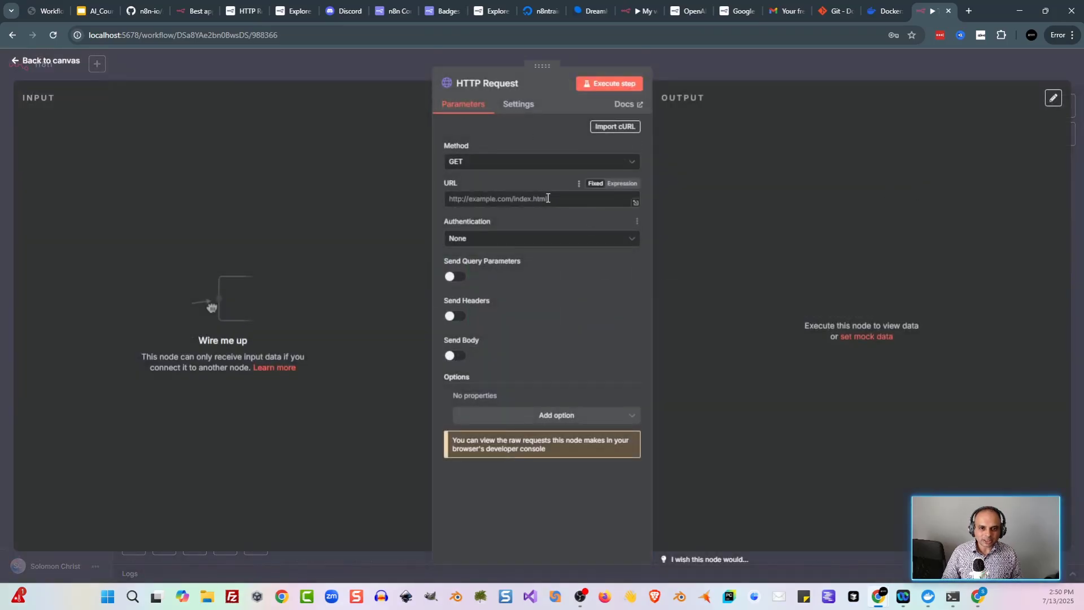
pyautogui.click(968, 11)
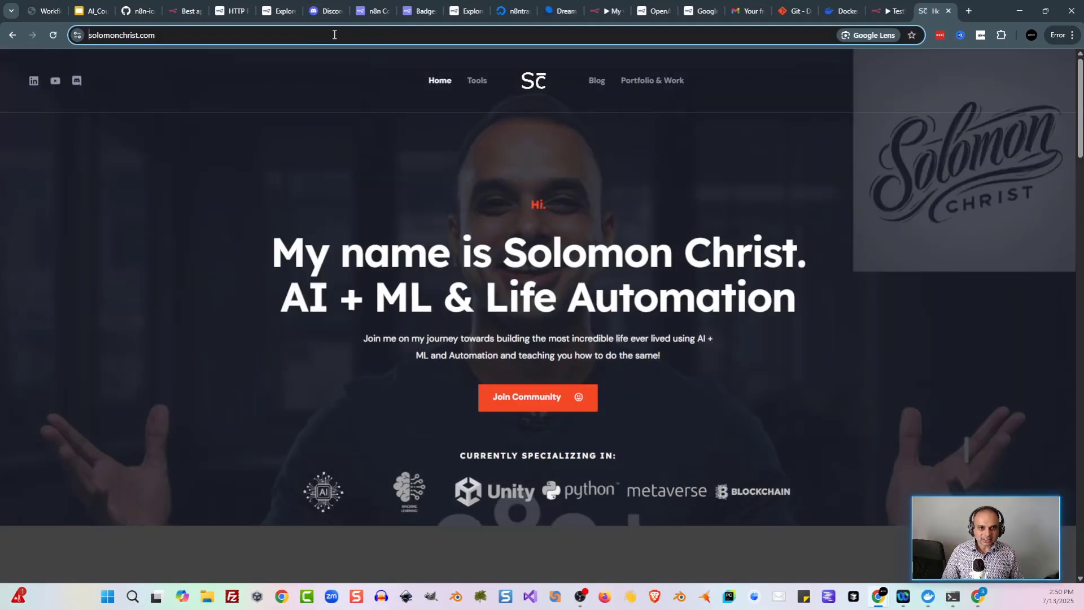
pyautogui.click(333, 34)
pyautogui.hotkey('ctrl', 'c')
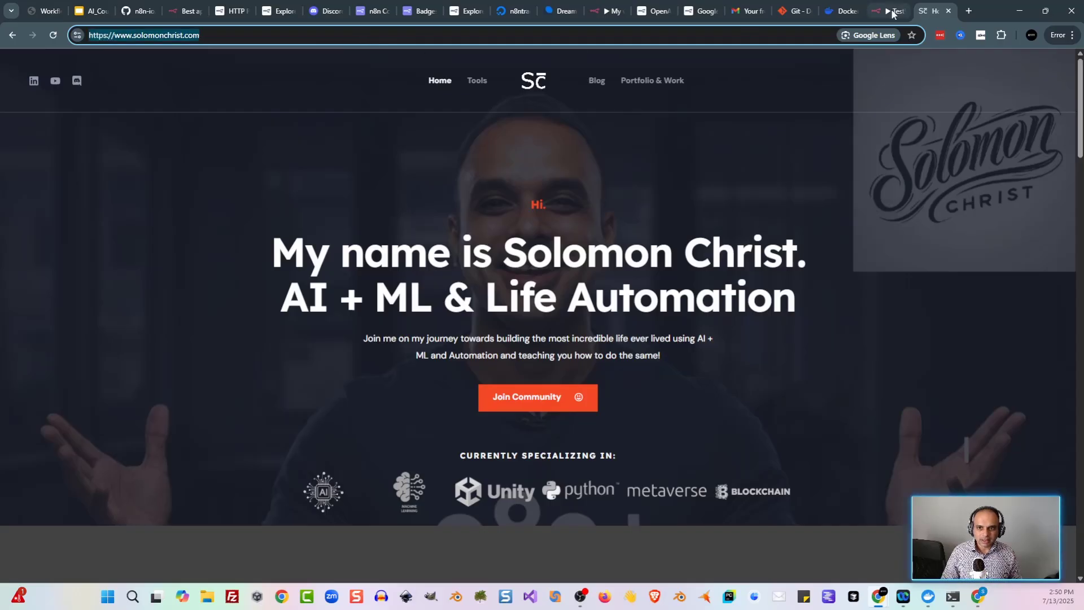
pyautogui.click(891, 10)
pyautogui.click(515, 199)
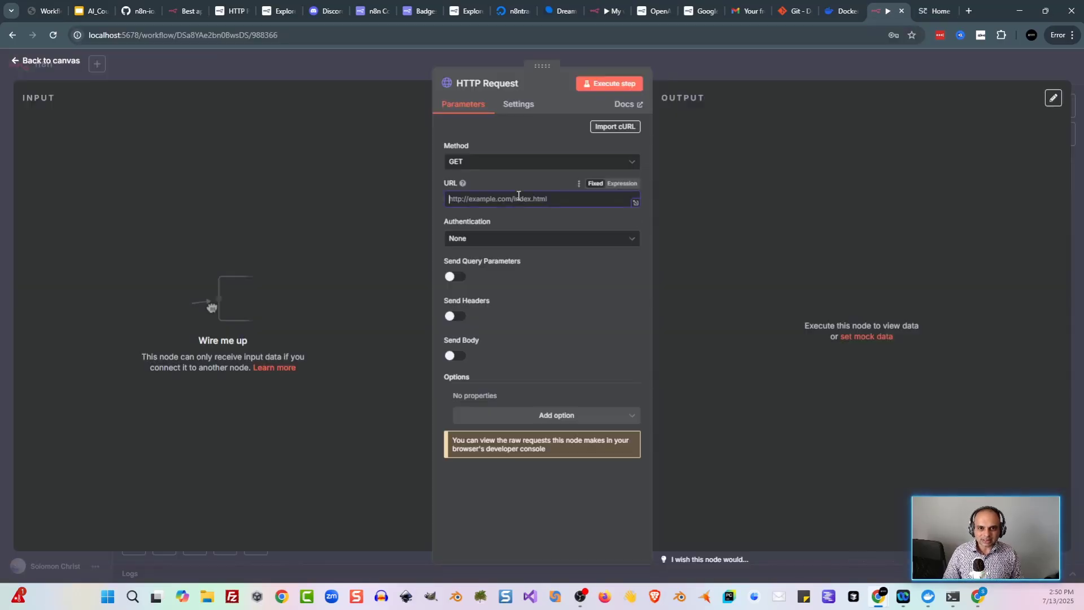
pyautogui.hotkey('ctrl', 'v')
# Step: Fetch the website's HTML with the HTTP Request node and pin that output
pyautogui.click(622, 84)
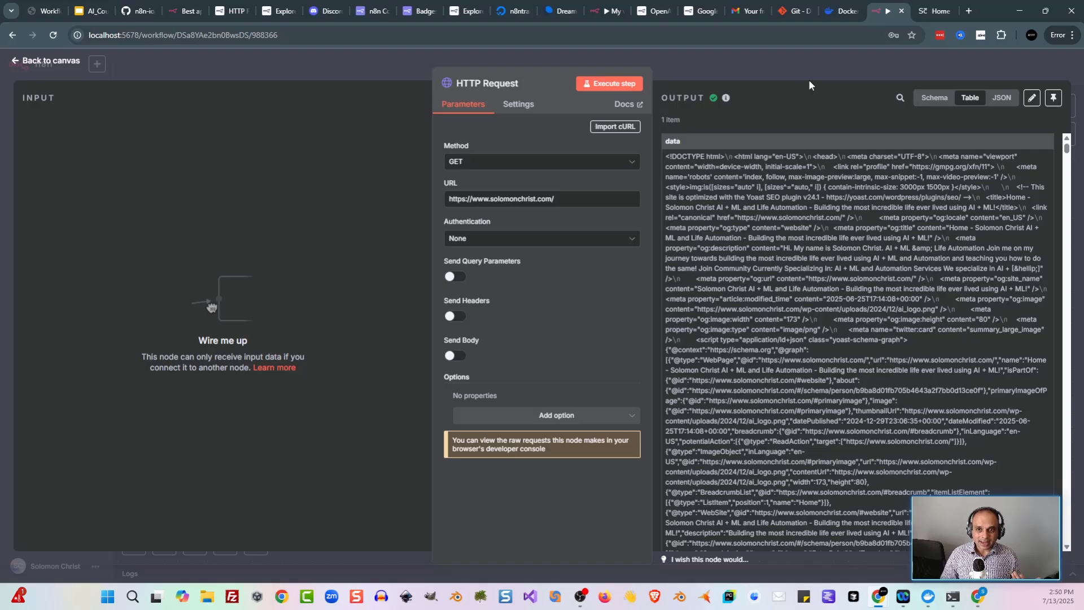
pyautogui.click(1053, 104)
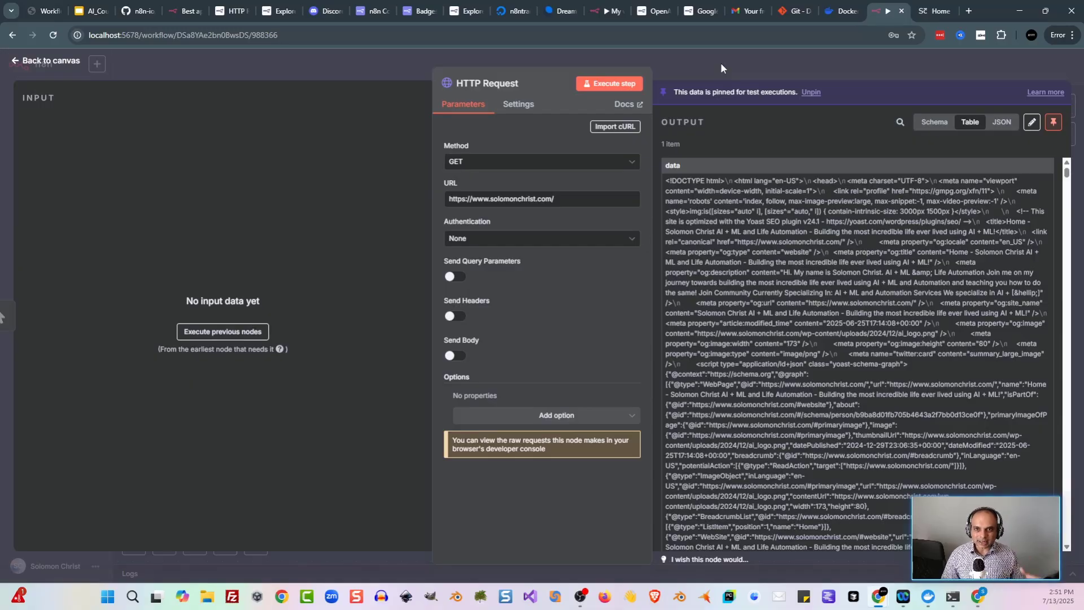
pyautogui.click(727, 62)
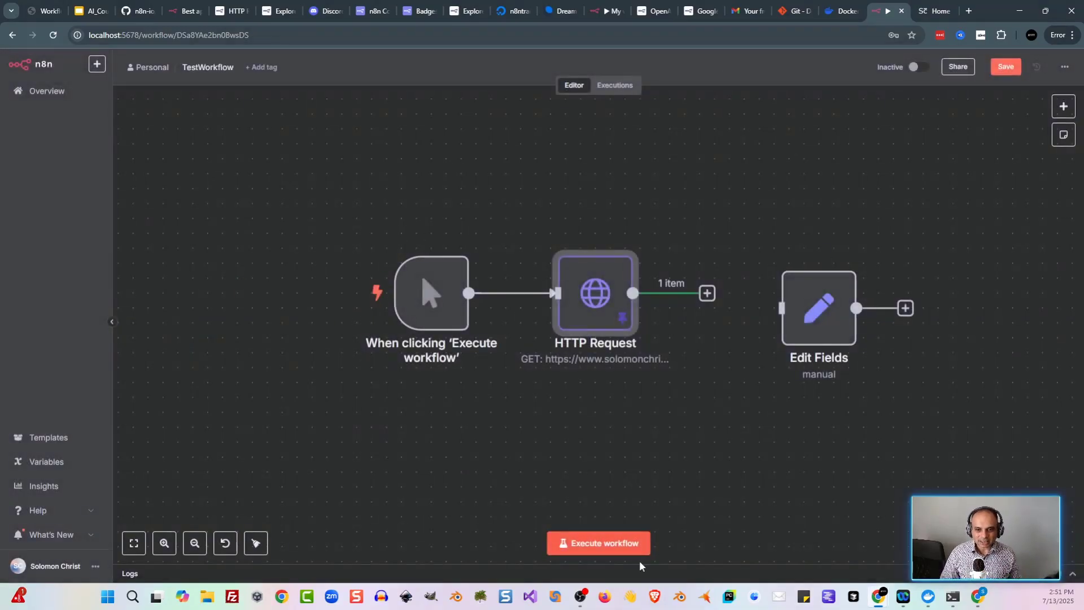
# Step: Execute TestWorkflow and scroll through the HTTP Request node's pinned HTML output
pyautogui.click(618, 551)
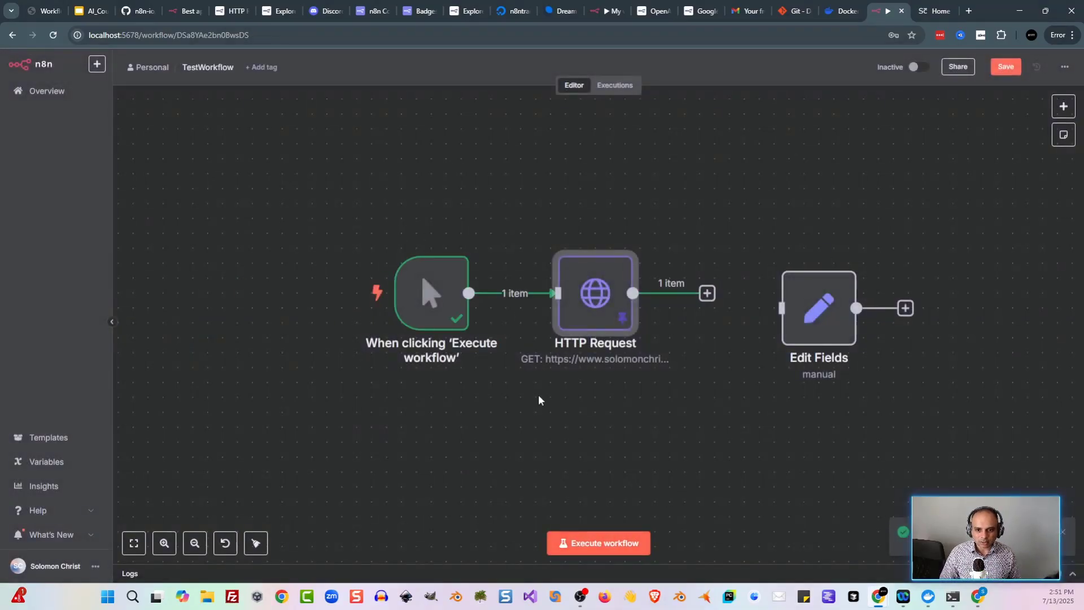
pyautogui.doubleClick(597, 326)
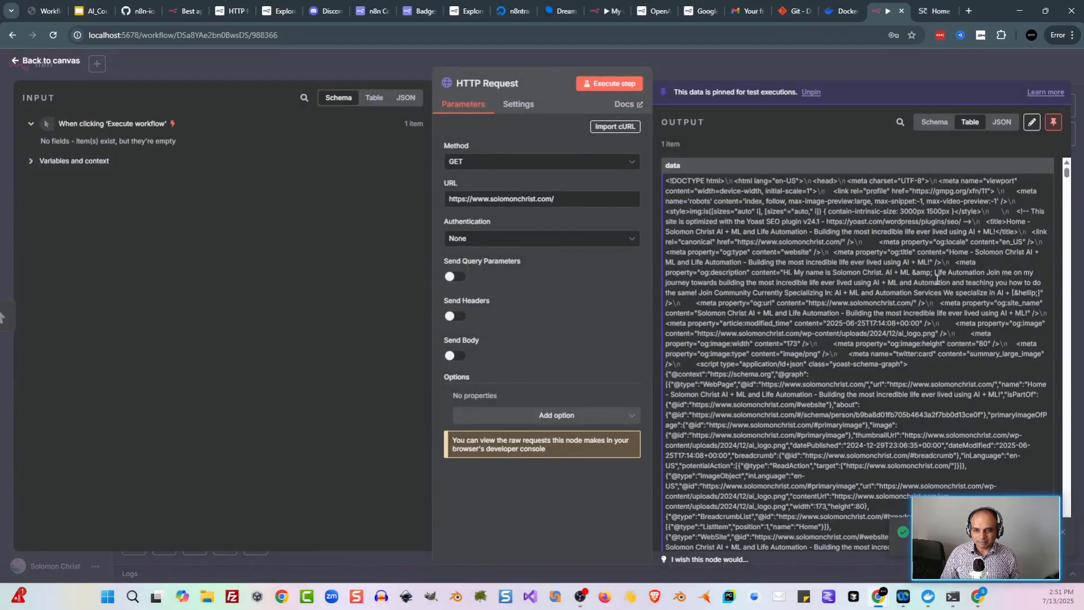
pyautogui.scroll(-15, 941, 325)
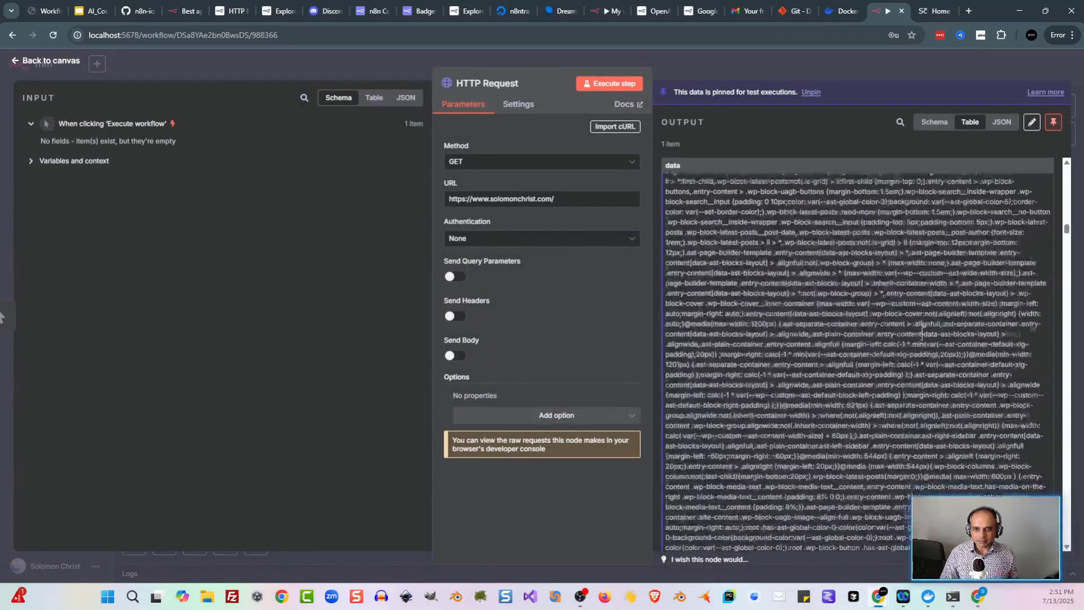
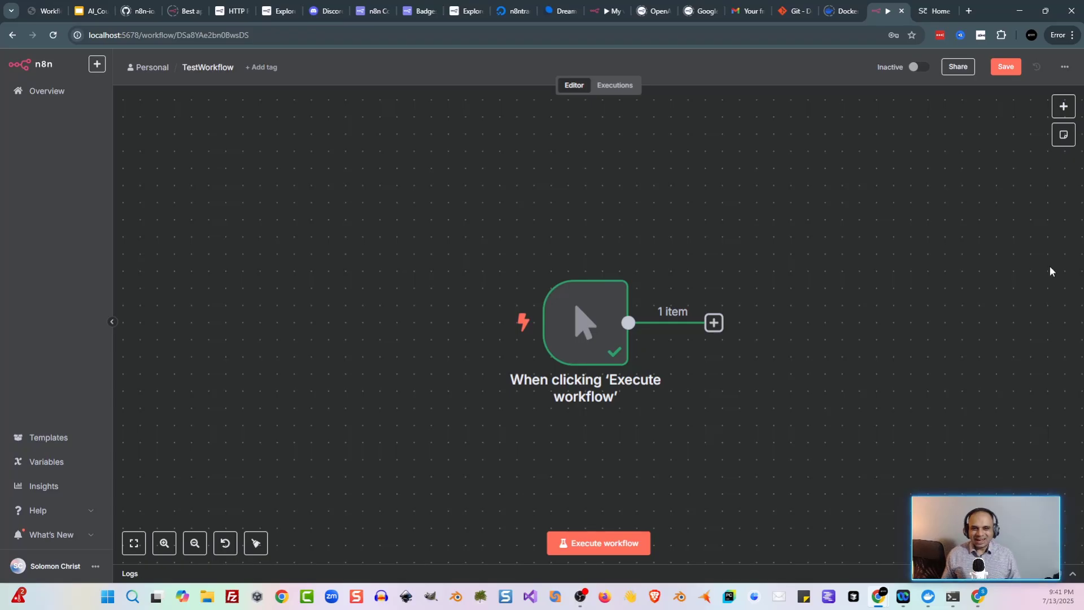
# Step: Reposition the executed manual trigger higher on the canvas to make room for another node
pyautogui.moveTo(878, 337); pyautogui.dragTo(863, 230)
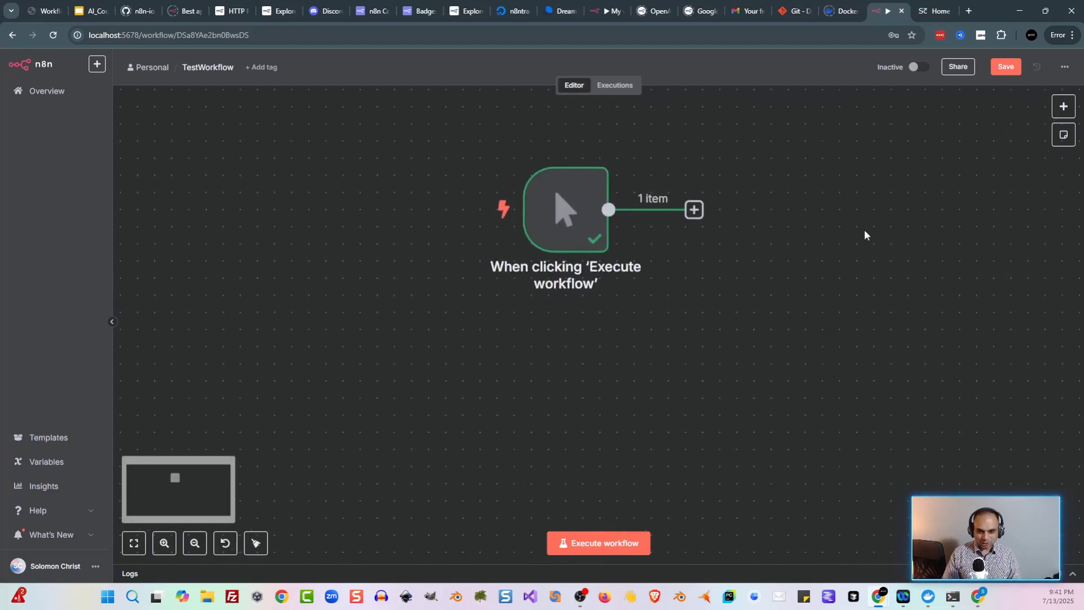
pyautogui.press('Tab')
# Step: Add a Chat Trigger node and place it below the manual trigger
pyautogui.write('chat')
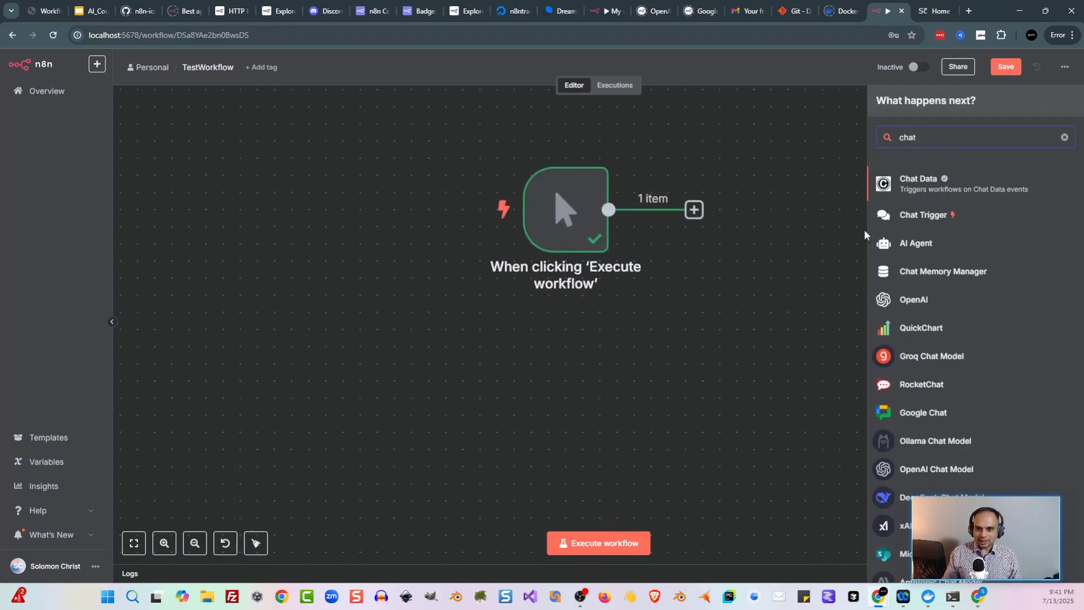
pyautogui.click(935, 215)
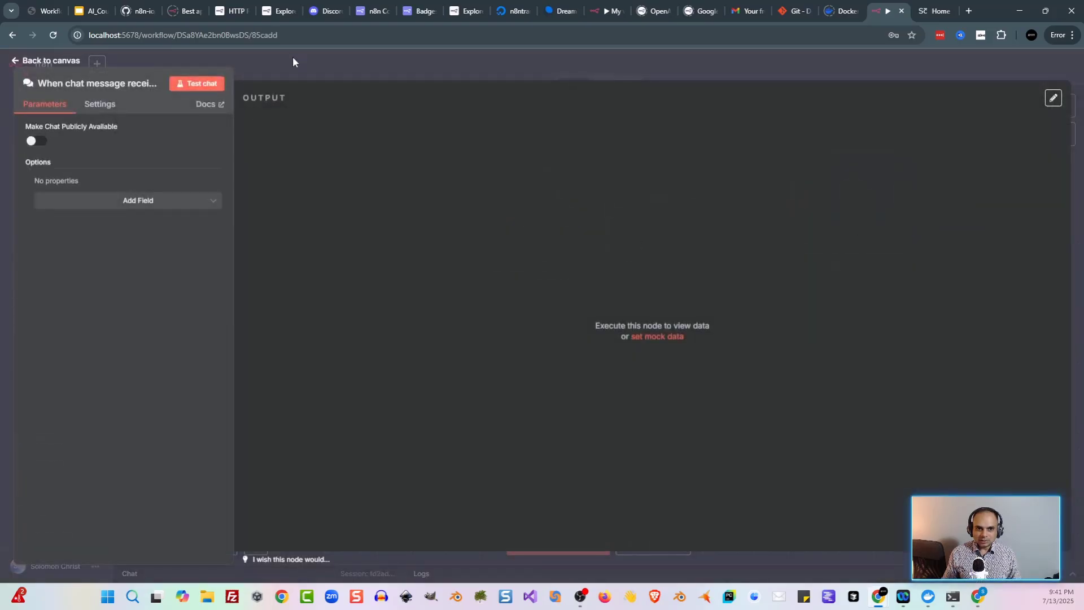
pyautogui.click(292, 57)
pyautogui.moveTo(846, 194); pyautogui.dragTo(562, 385)
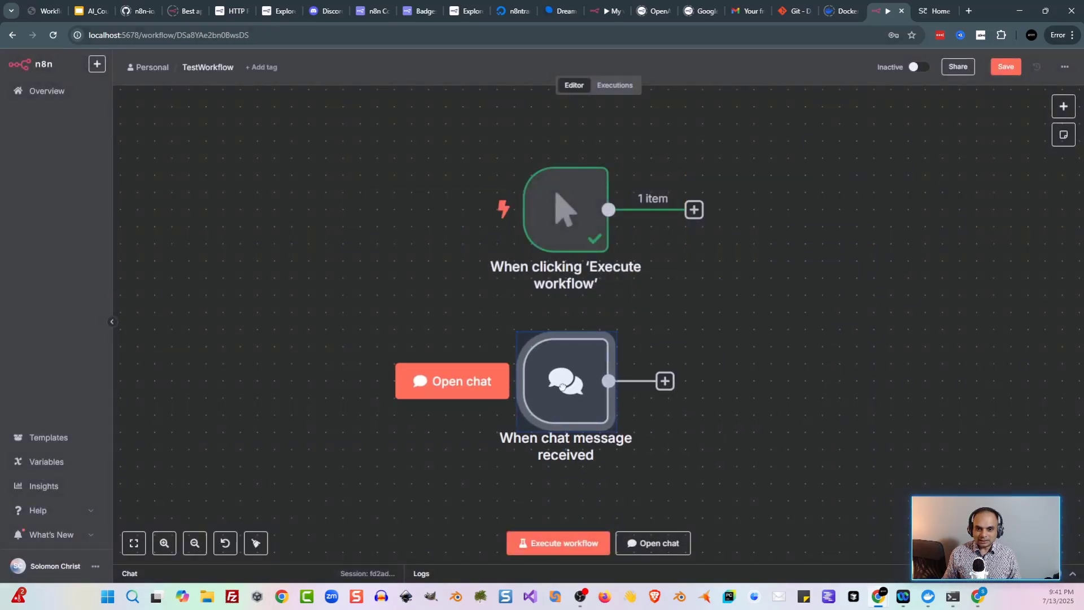
pyautogui.click(862, 328)
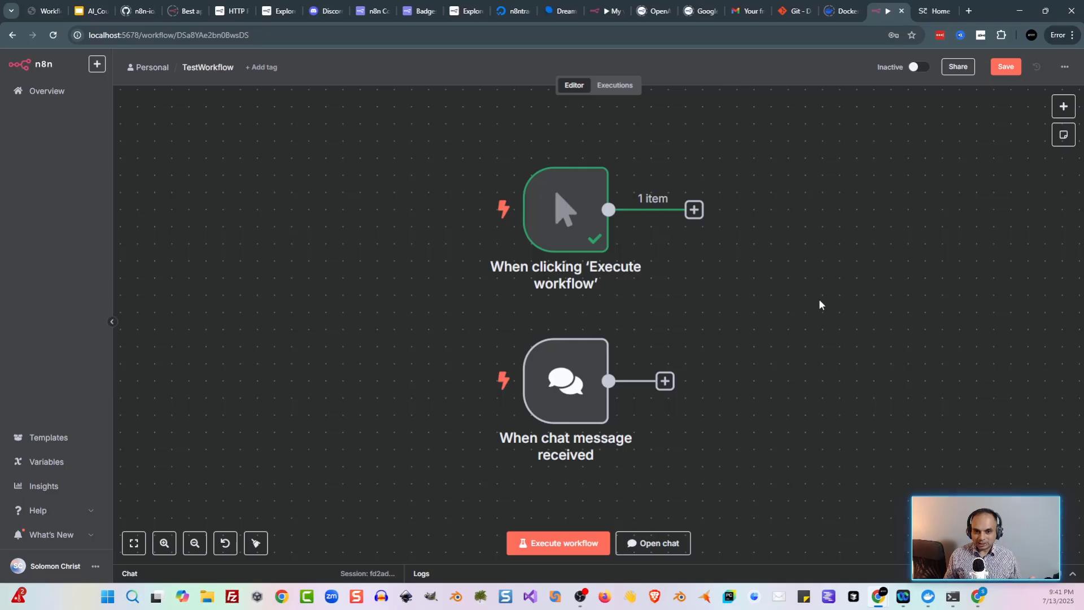
# Step: Open the test chat panel for the chat trigger
pyautogui.scroll(-1, 872, 281)
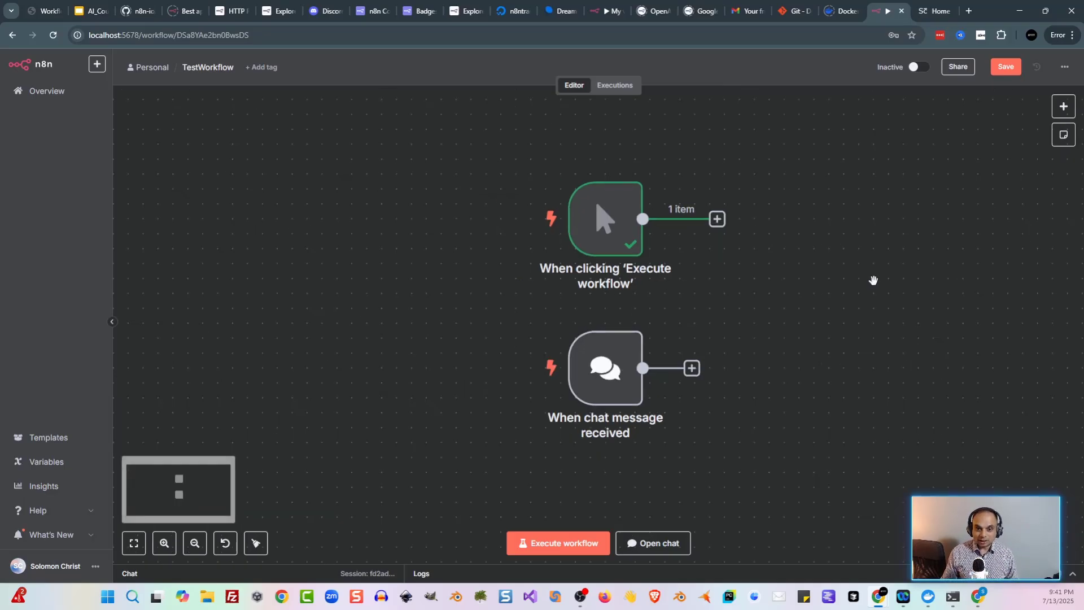
pyautogui.scroll(-1, 792, 289)
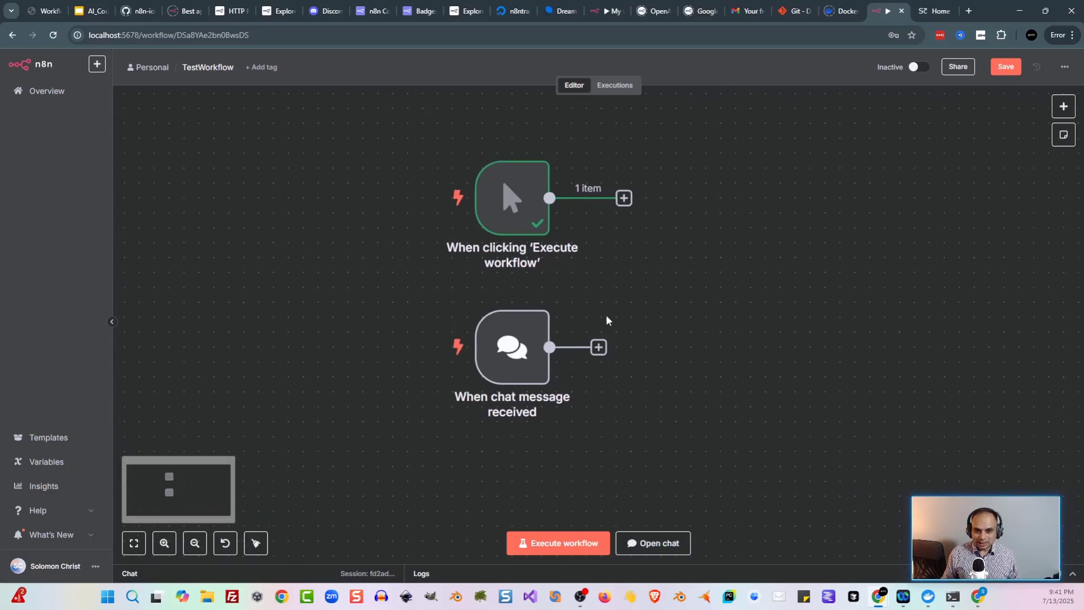
pyautogui.click(654, 542)
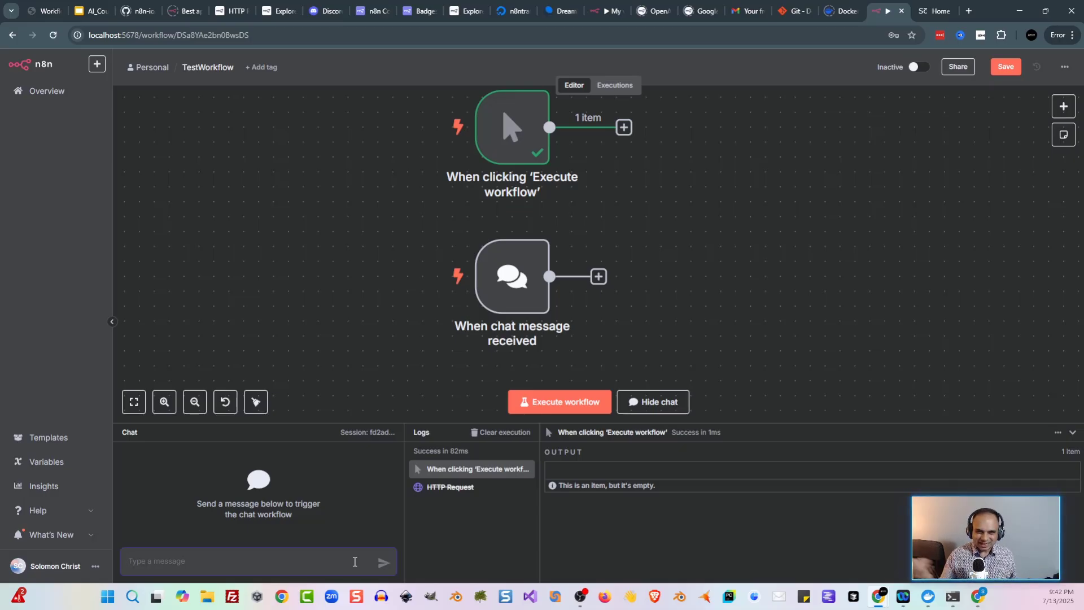
# Step: Delete both trigger nodes from the canvas and collapse the logs panel
pyautogui.click(674, 337)
pyautogui.hotkey('ctrl', 'a')
pyautogui.press('Delete')
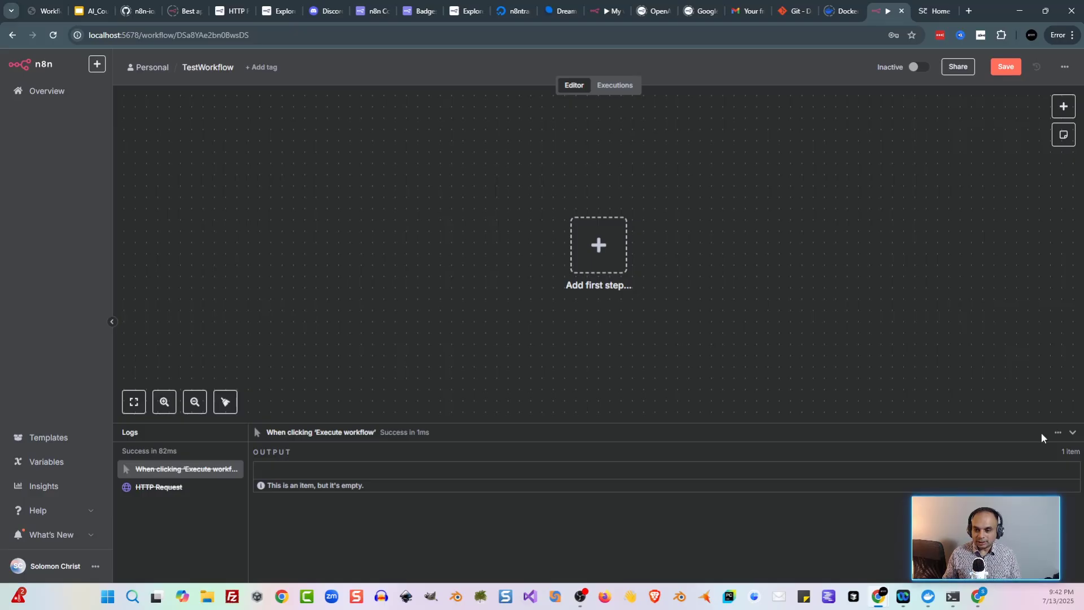
pyautogui.click(1072, 433)
# Step: Add a Schedule Trigger with its trigger interval left at Days
pyautogui.press('Tab')
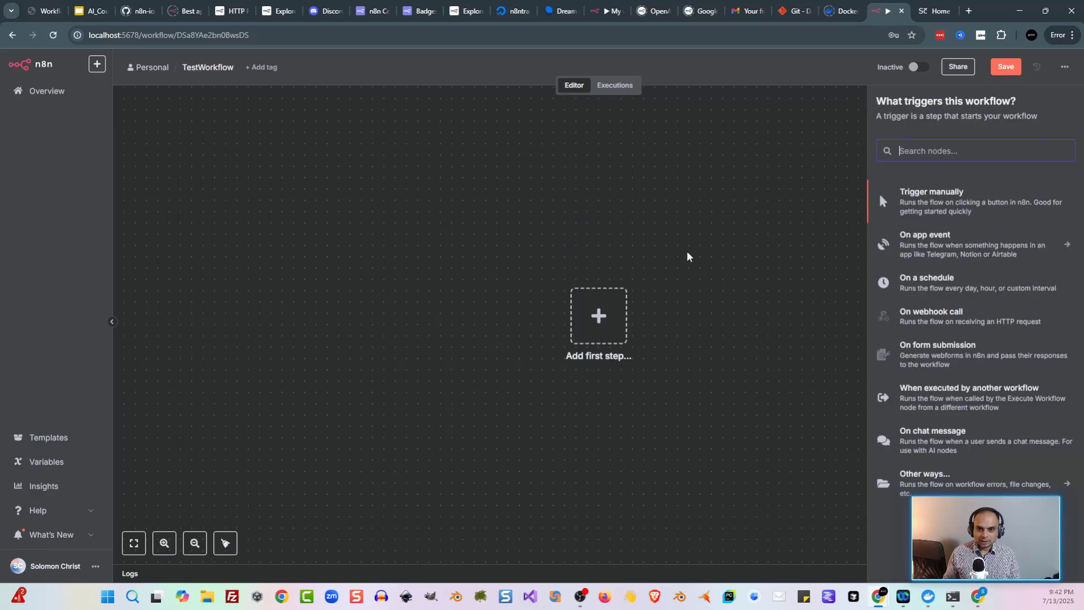
pyautogui.write('sche')
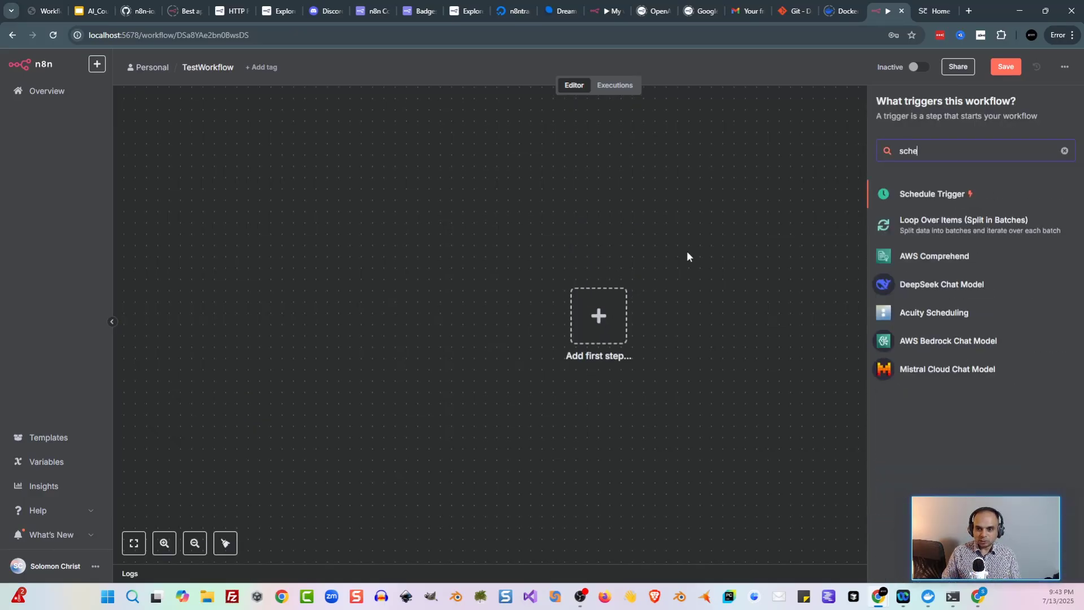
pyautogui.click(957, 195)
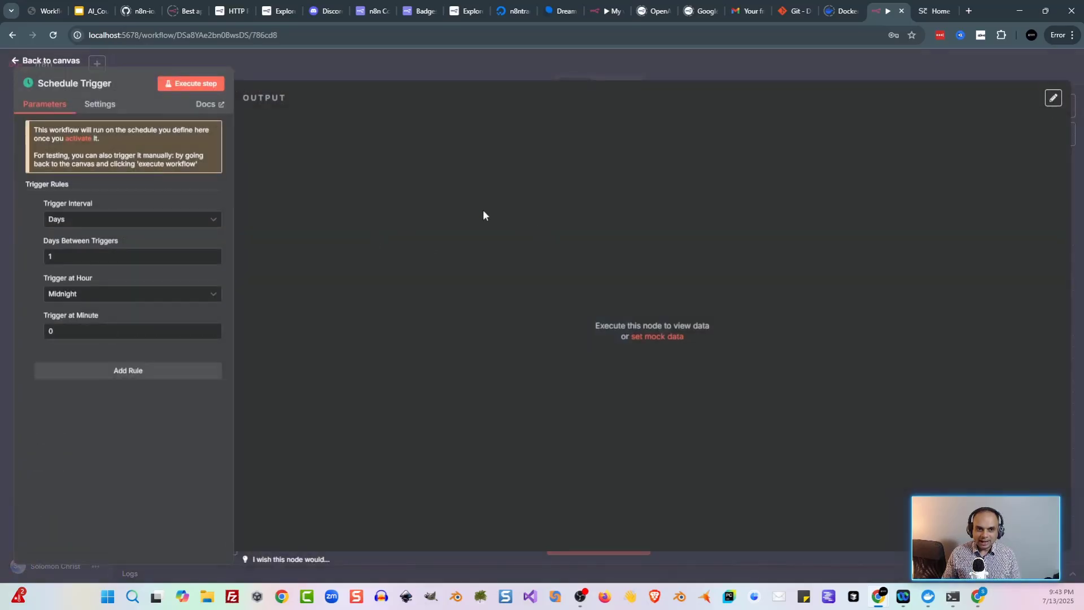
pyautogui.click(135, 218)
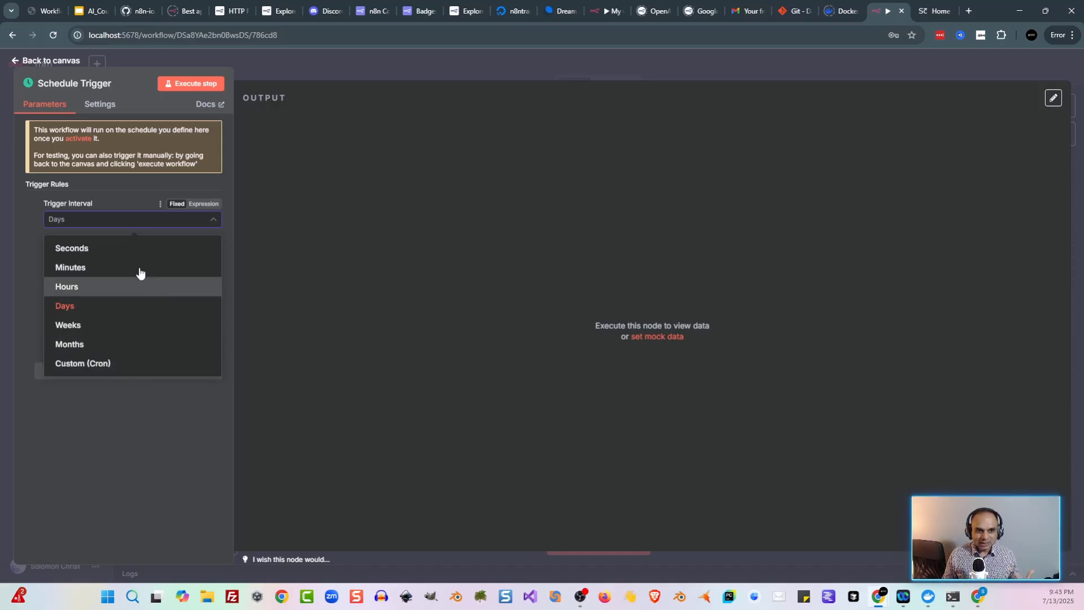
pyautogui.click(218, 192)
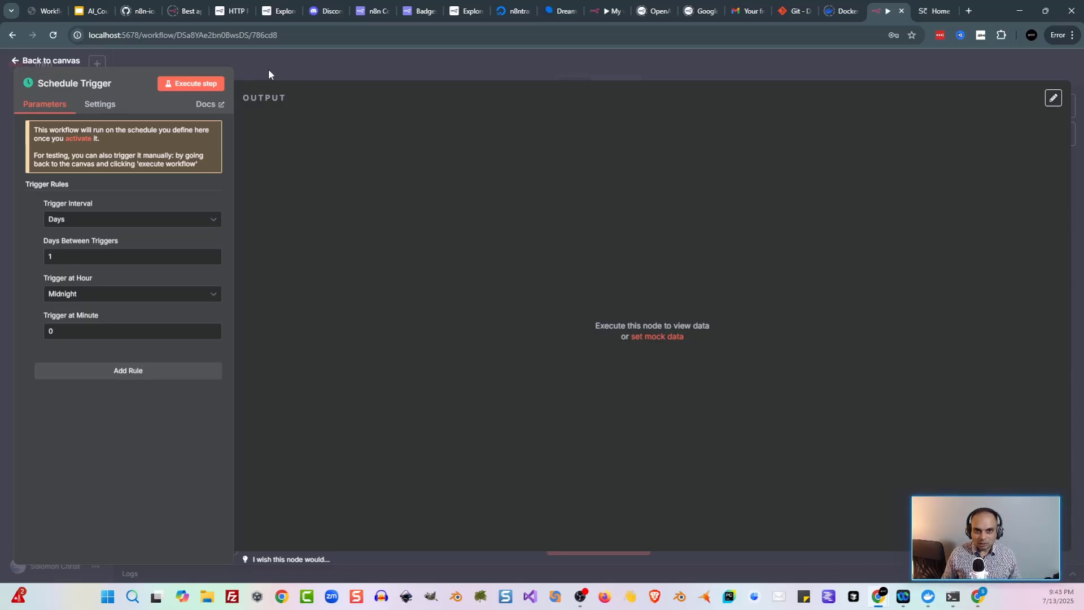
pyautogui.click(120, 222)
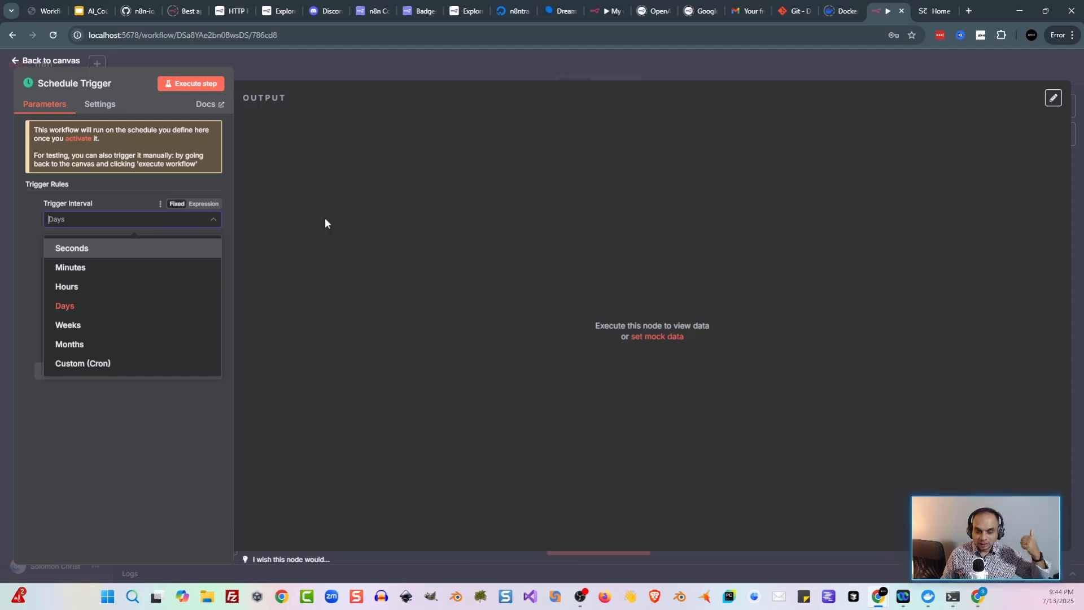
pyautogui.click(486, 52)
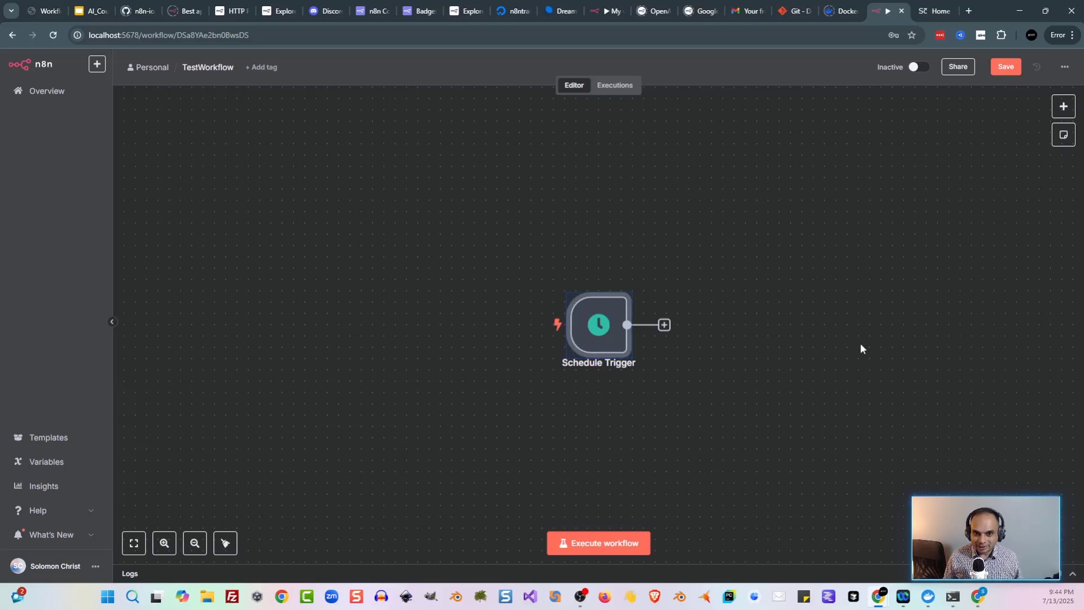
pyautogui.moveTo(597, 316)
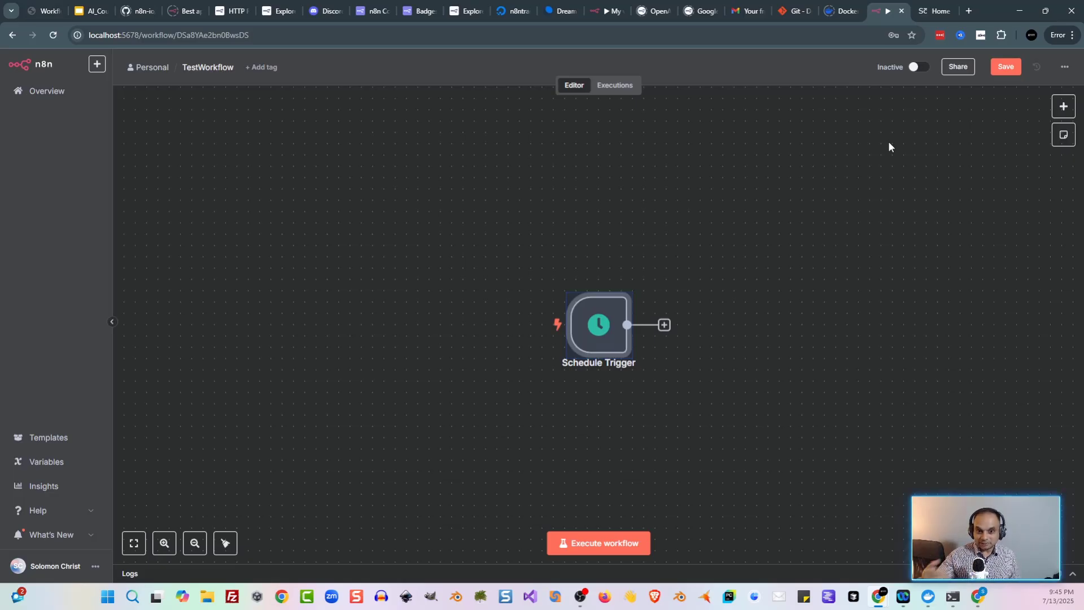
pyautogui.click(843, 236)
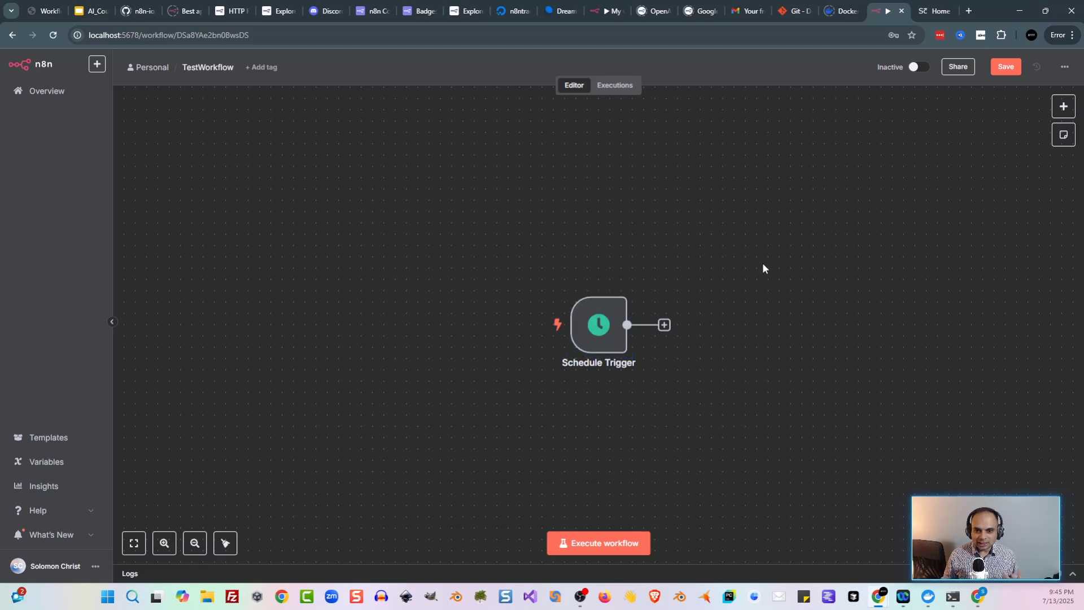
pyautogui.moveTo(533, 265)
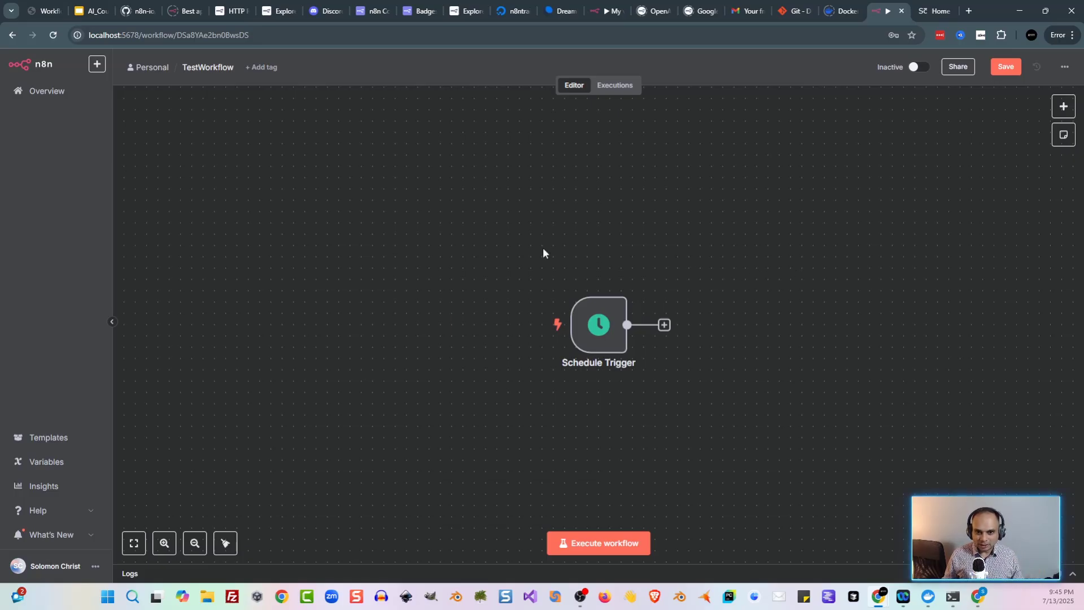
# Step: Replace the Schedule Trigger with an n8n Form 'On form submission' trigger
pyautogui.moveTo(543, 248); pyautogui.dragTo(733, 400)
pyautogui.press('Delete')
pyautogui.press('Tab')
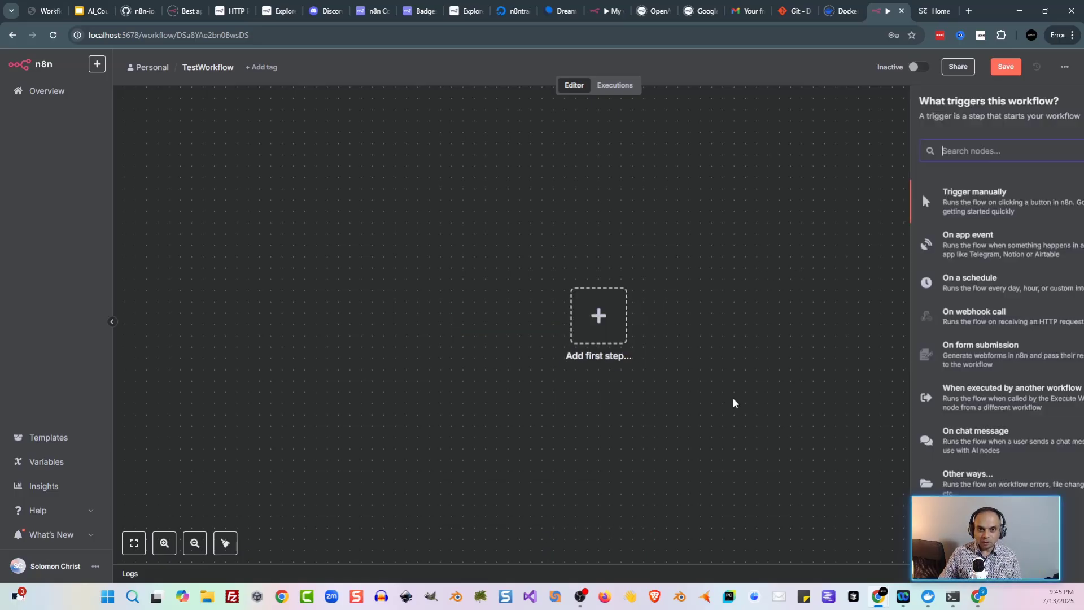
pyautogui.write('form')
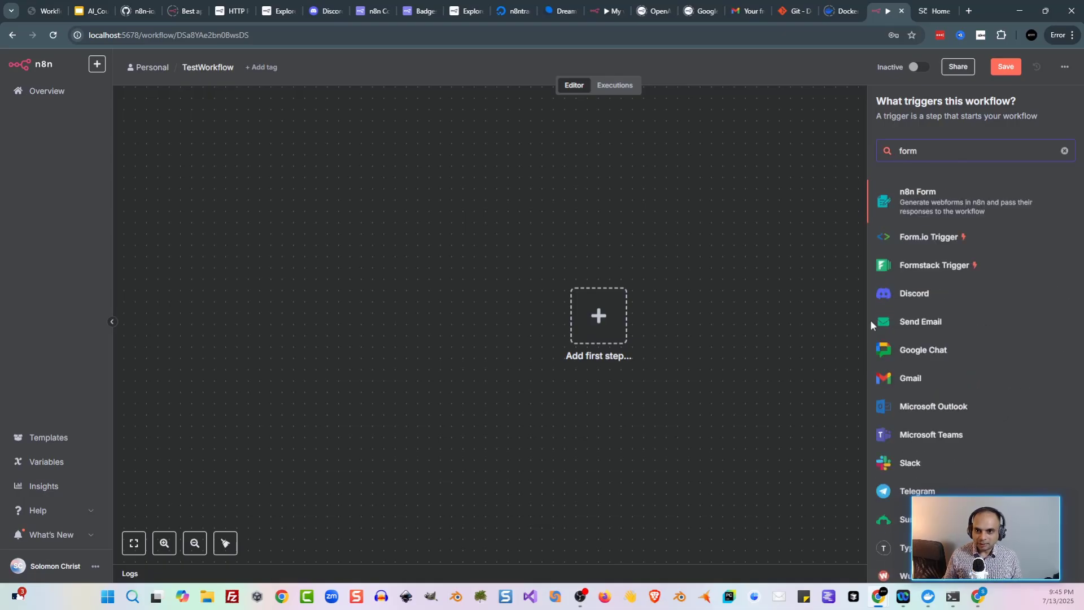
pyautogui.click(982, 212)
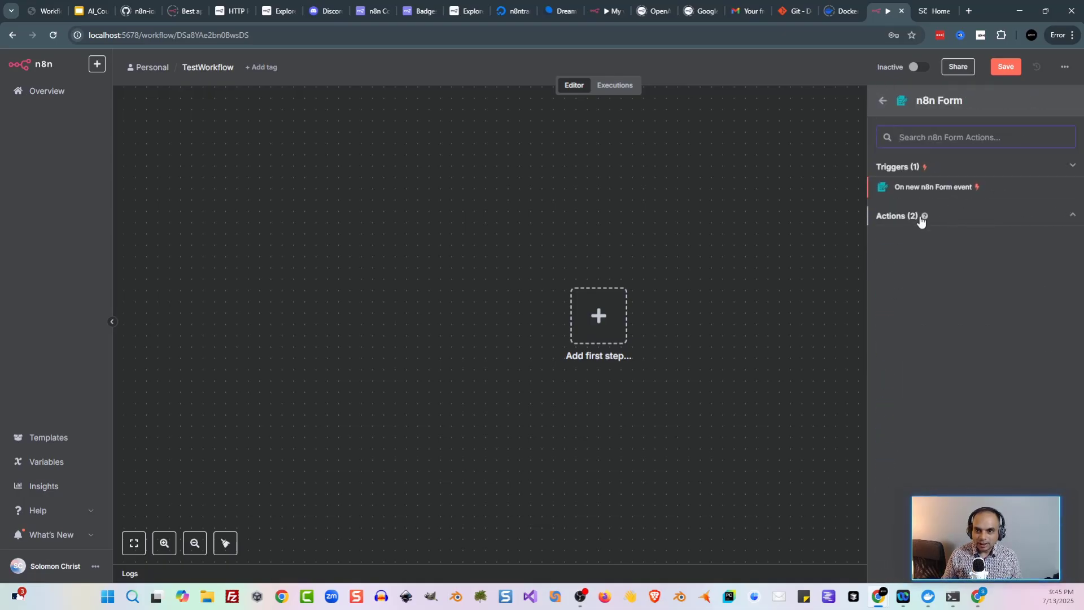
pyautogui.click(946, 191)
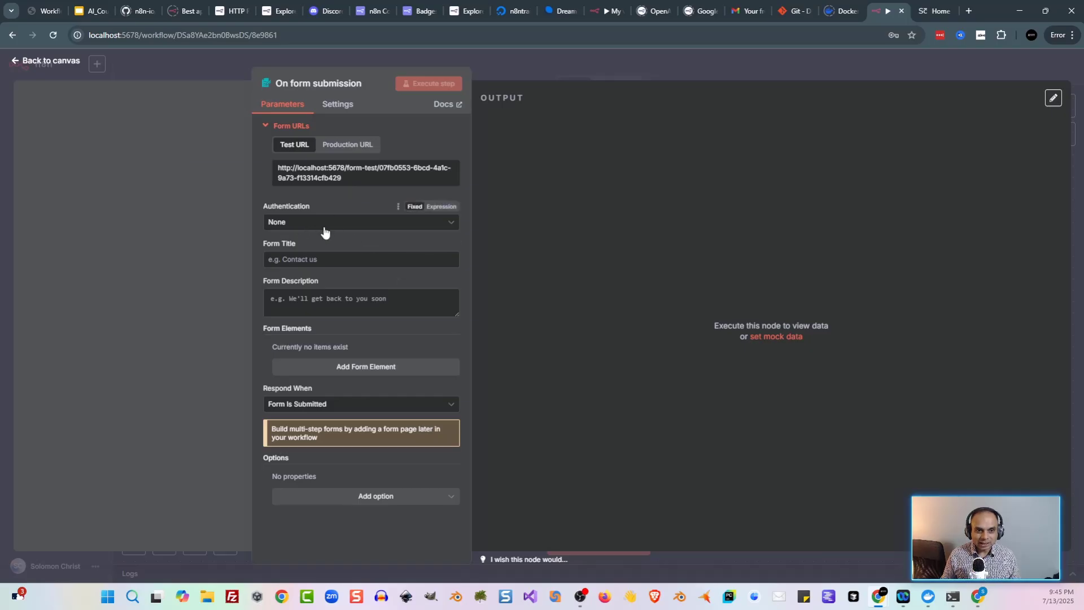
# Step: Title the form 'Test Form' with description 'This is a test form'
pyautogui.click(326, 260)
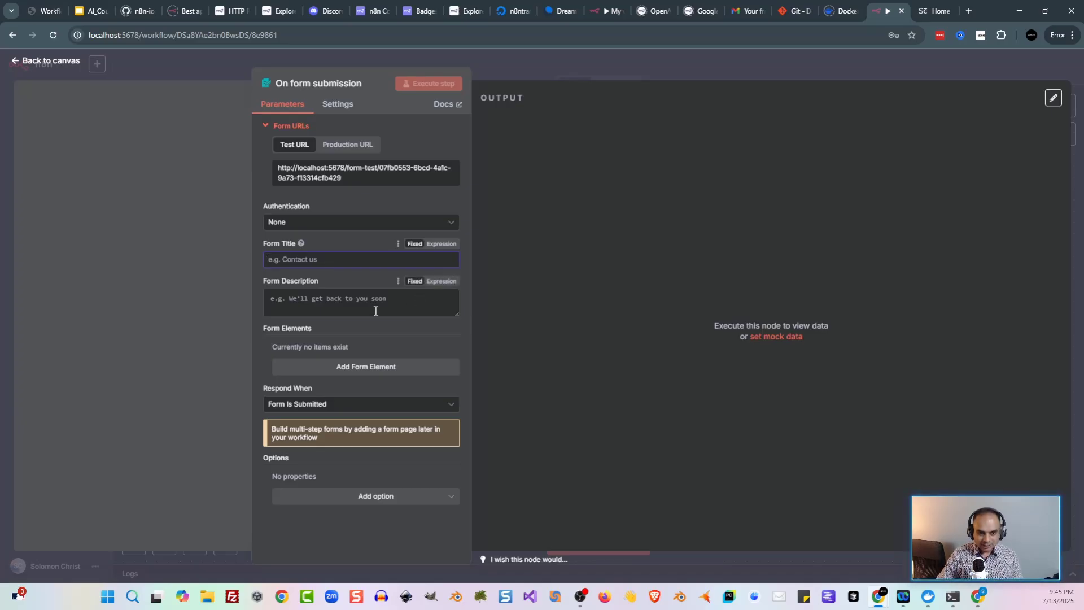
pyautogui.write('Test Form')
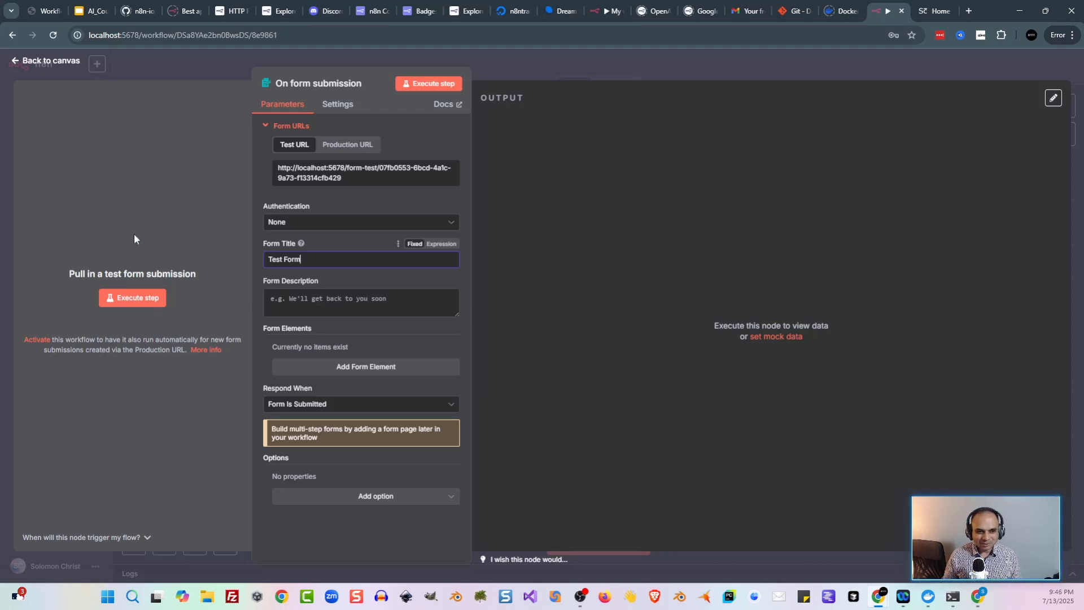
pyautogui.click(317, 309)
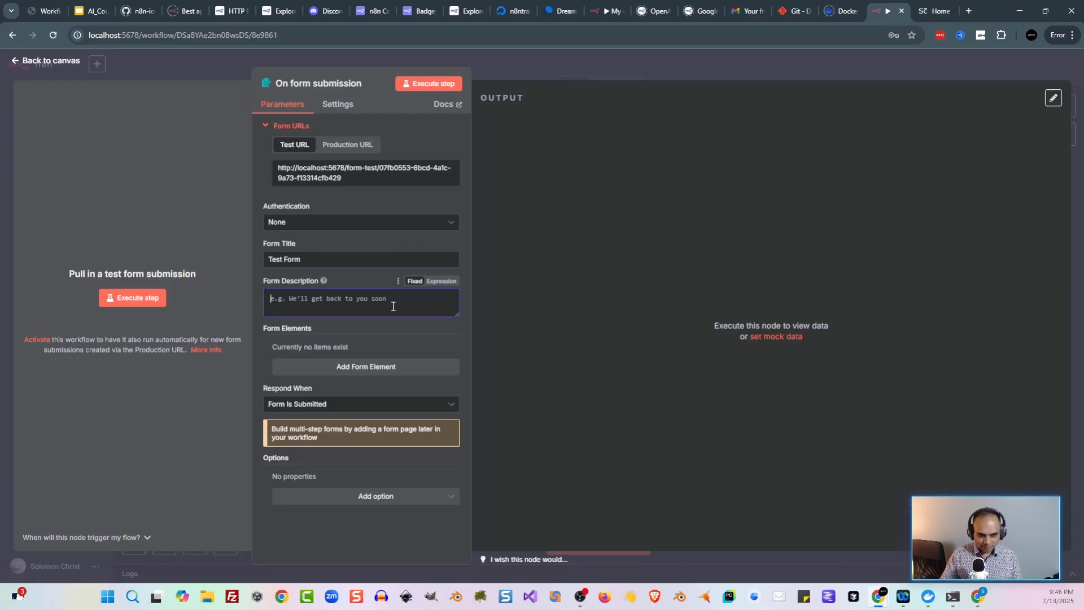
pyautogui.write('This is a')
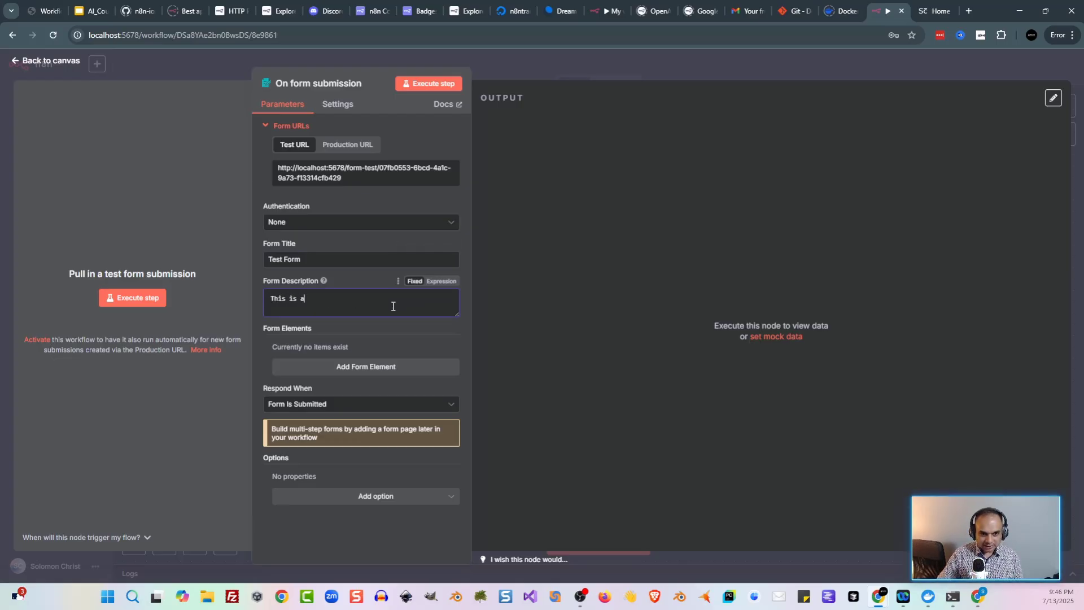
pyautogui.write(' test form')
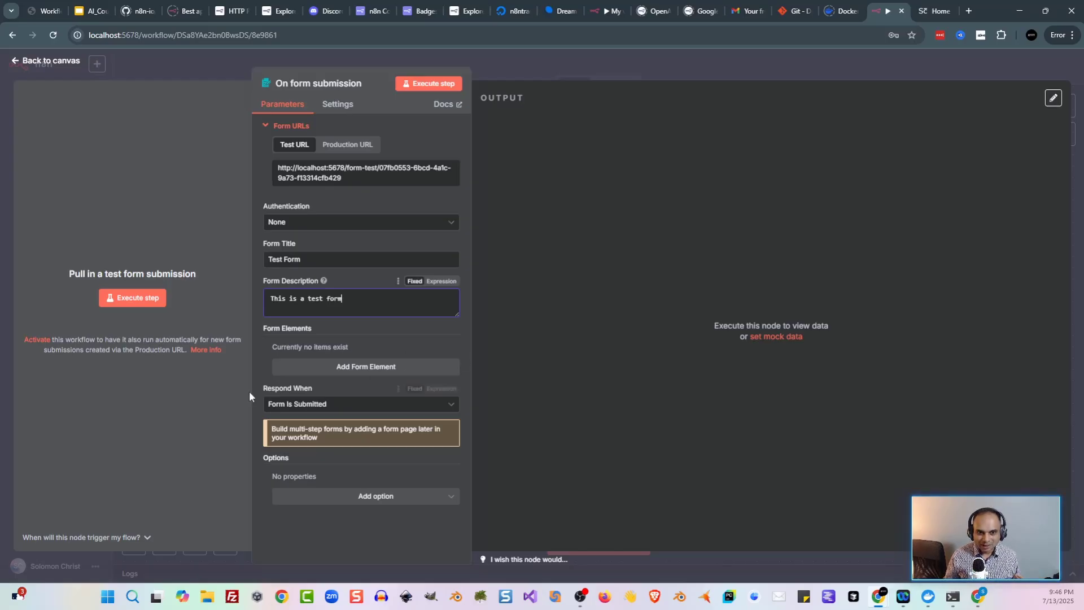
# Step: Add a 'TestData' field with placeholder 'Enter some data' and run the step
pyautogui.click(346, 374)
pyautogui.click(378, 366)
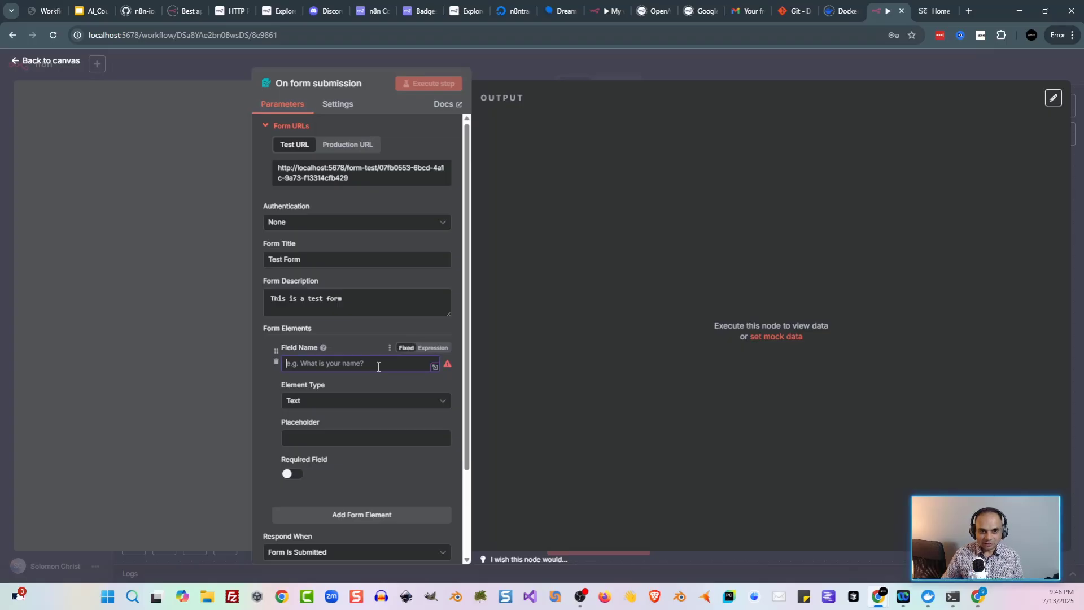
pyautogui.write('TestData')
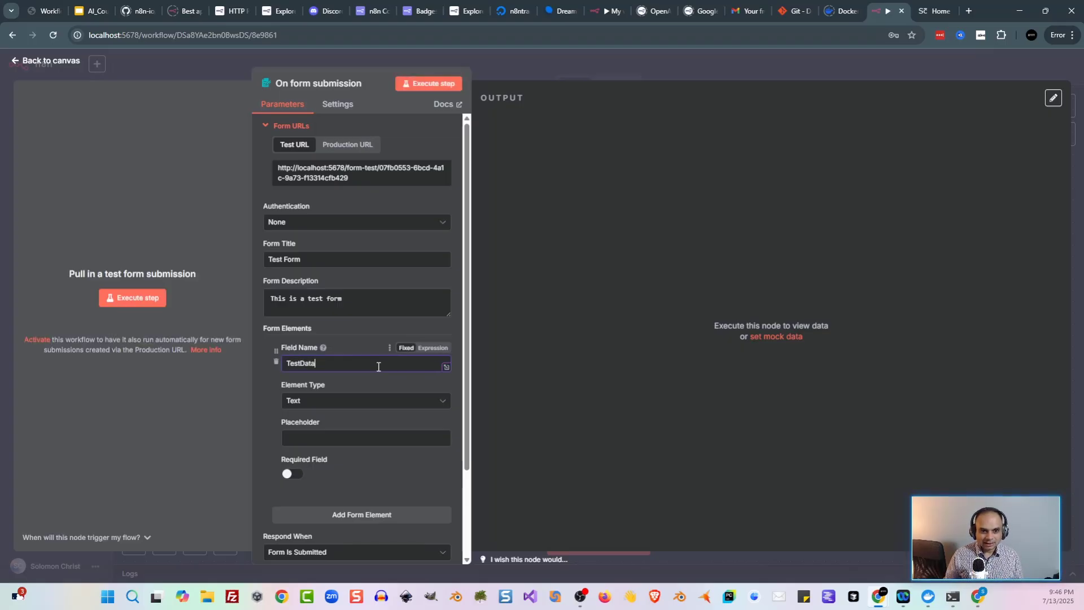
pyautogui.click(334, 440)
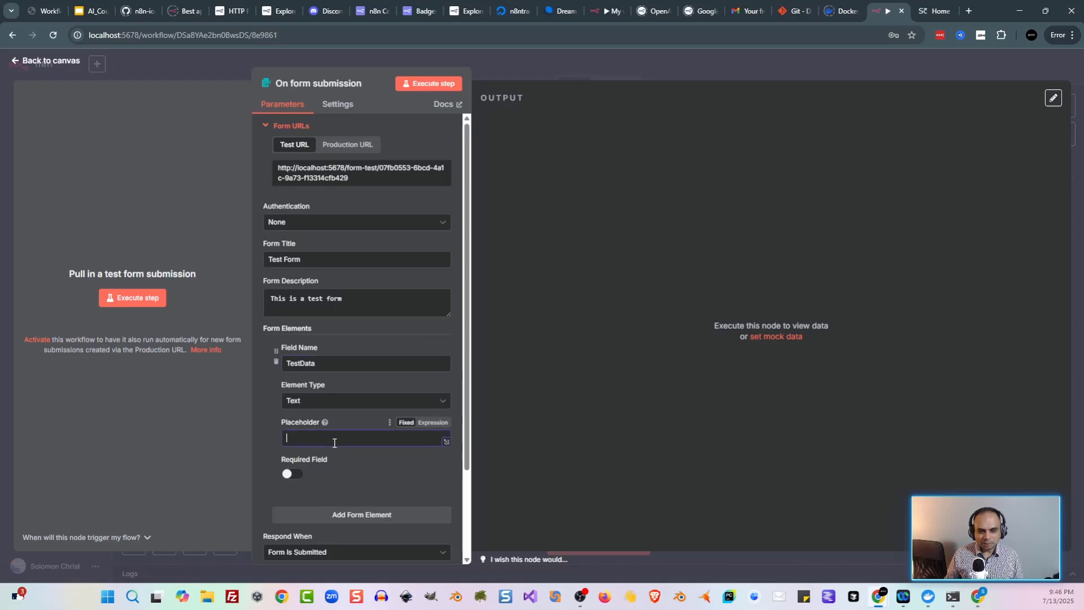
pyautogui.write('Enter som')
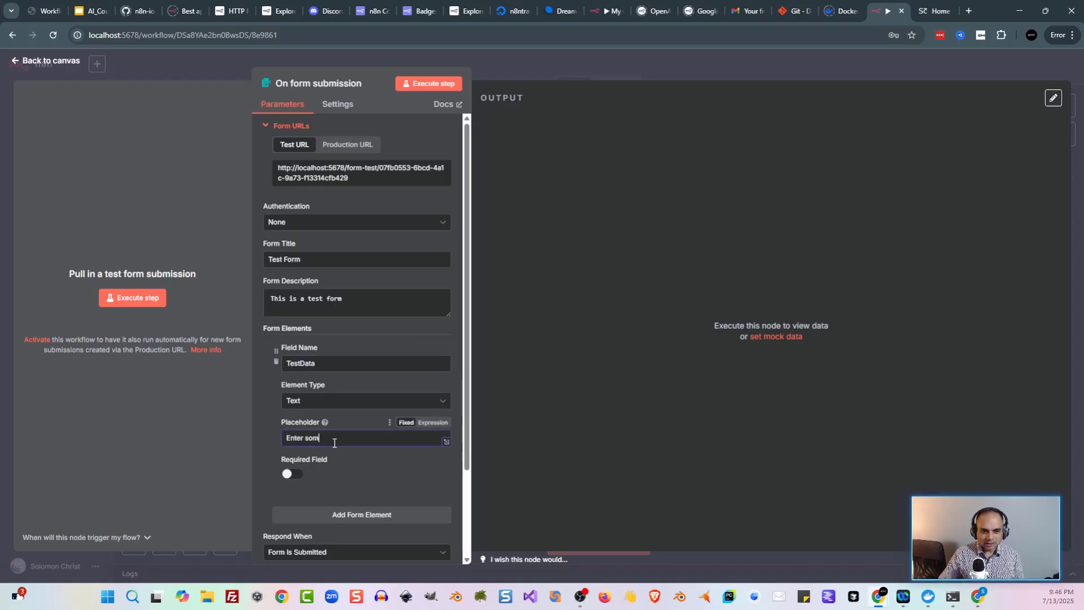
pyautogui.write('e data')
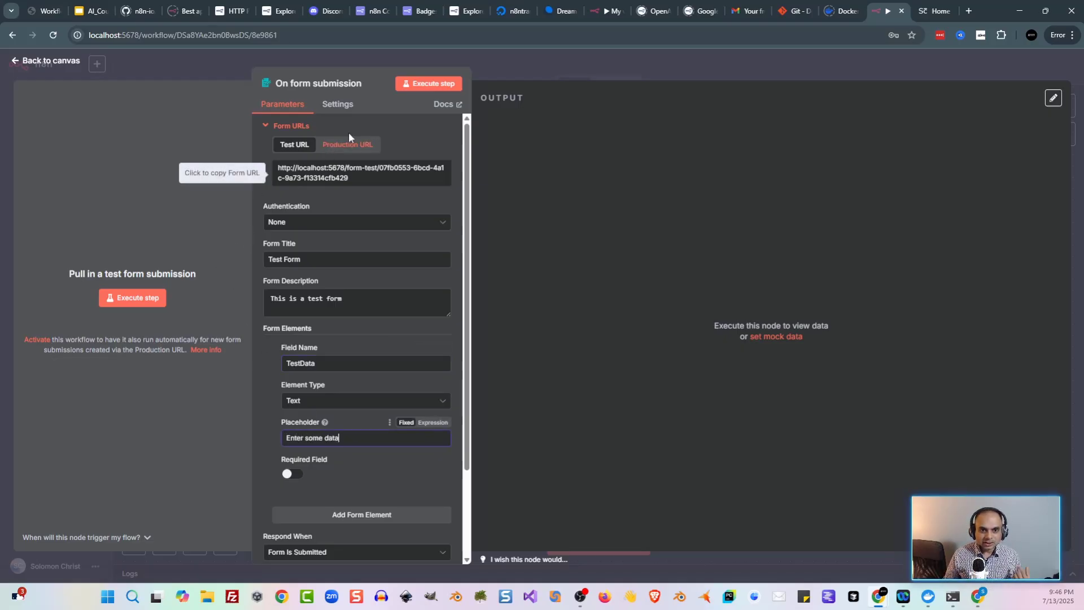
pyautogui.click(417, 87)
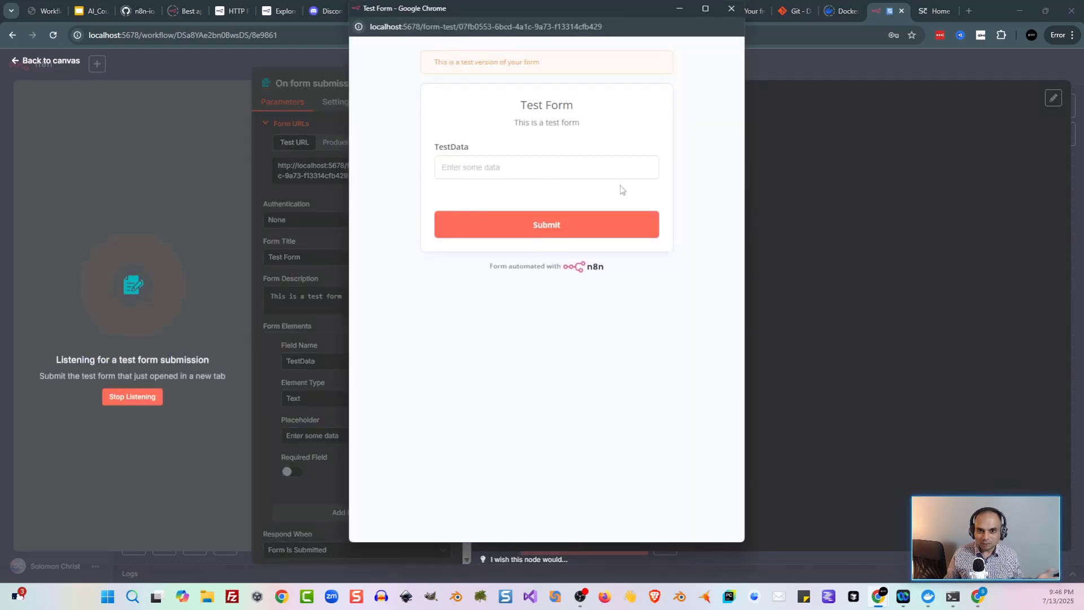
# Step: Submit 'hello world' in the TestData field and close the test form window
pyautogui.click(607, 174)
pyautogui.write('hello world')
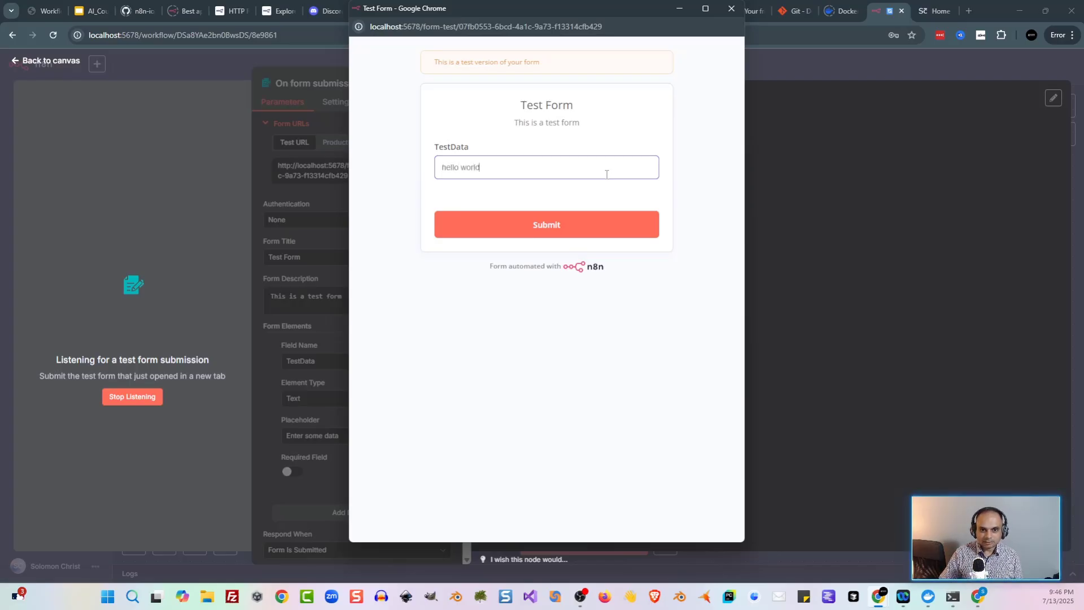
pyautogui.press('Return')
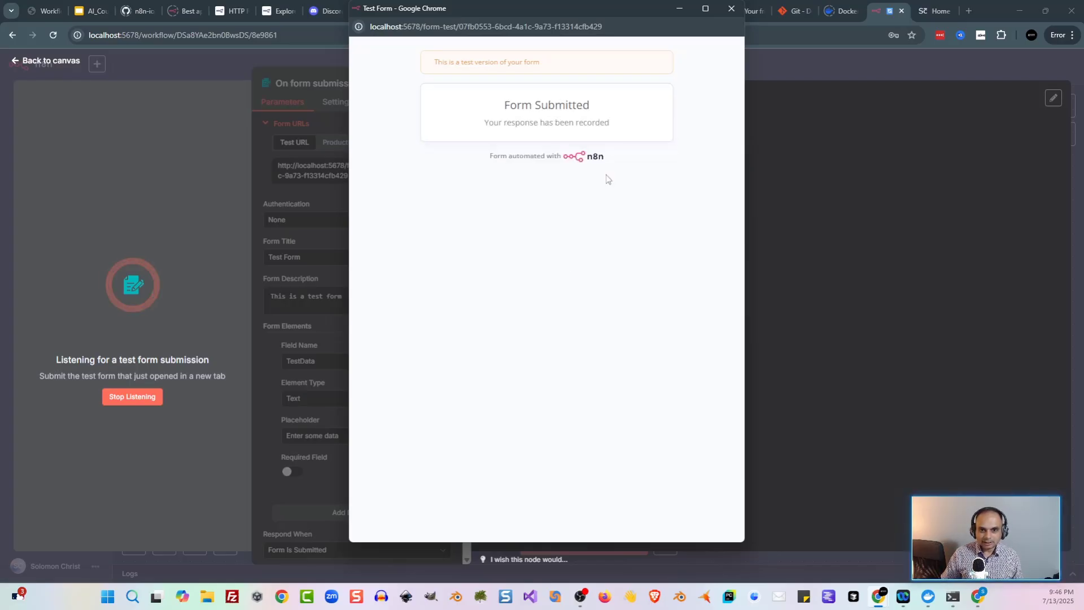
pyautogui.click(730, 10)
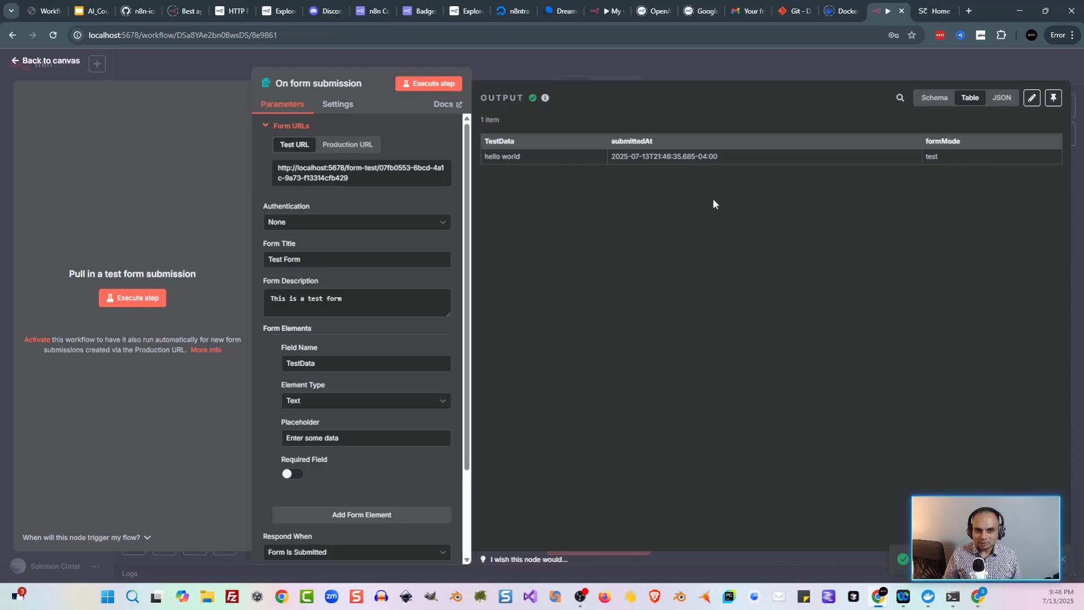
# Step: Compare the production and test form URLs, then return to the canvas
pyautogui.click(343, 146)
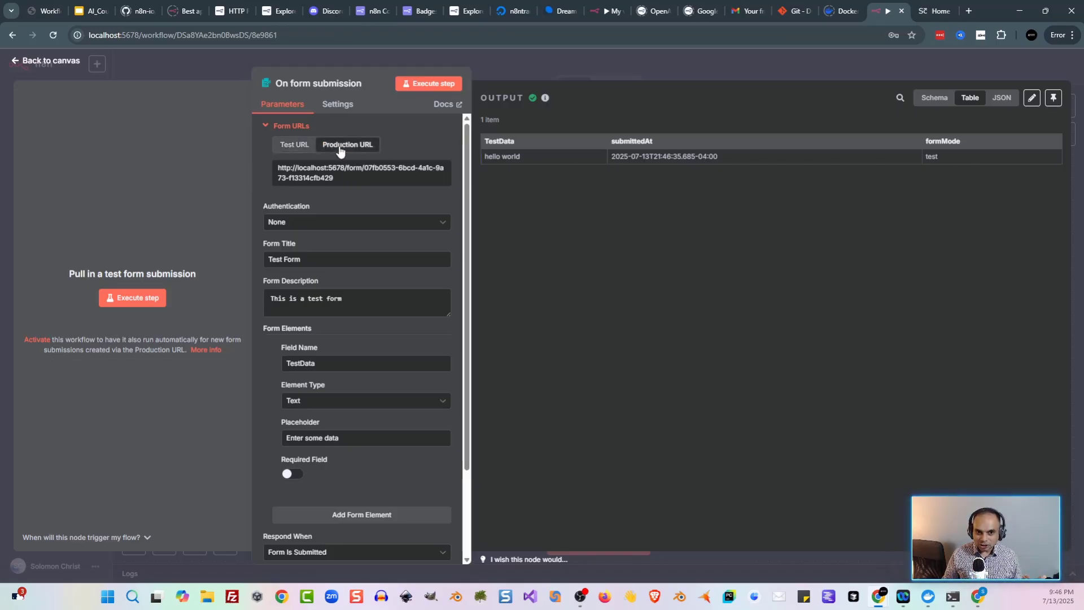
pyautogui.click(307, 151)
pyautogui.click(204, 69)
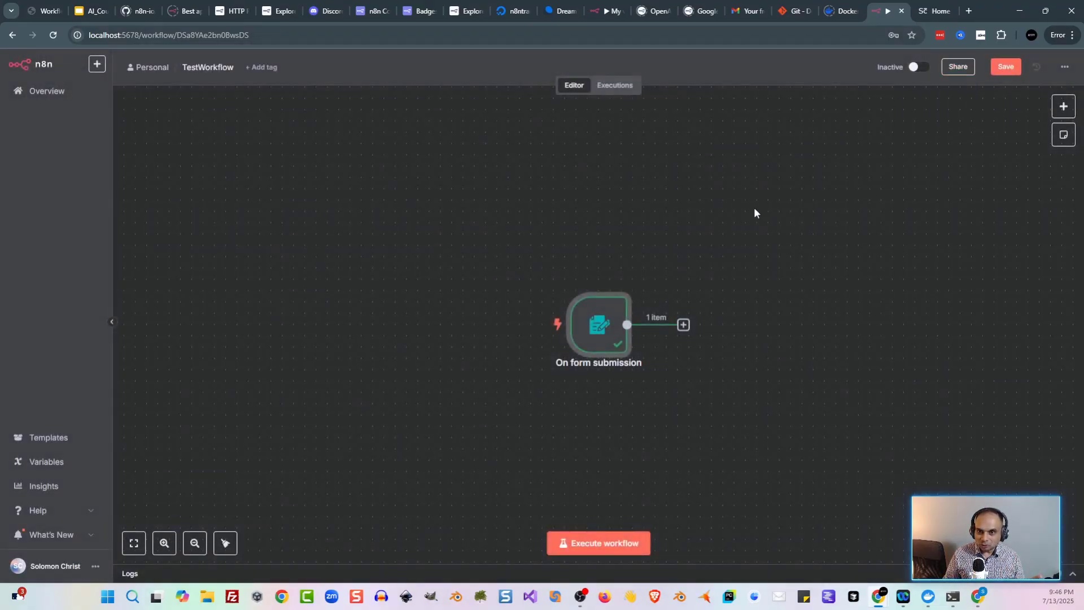
pyautogui.doubleClick(609, 318)
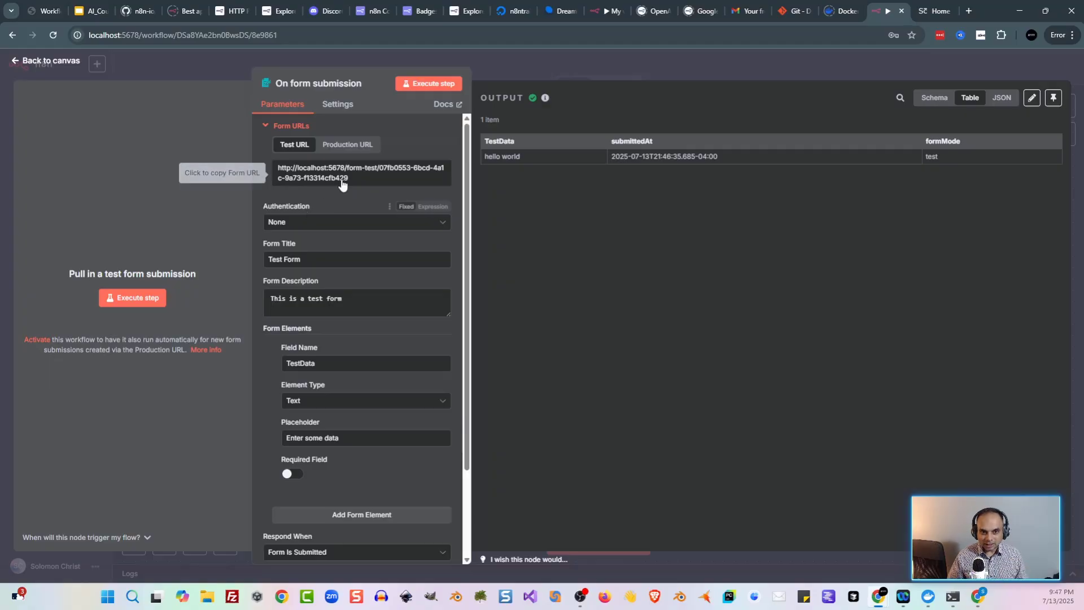
pyautogui.click(358, 147)
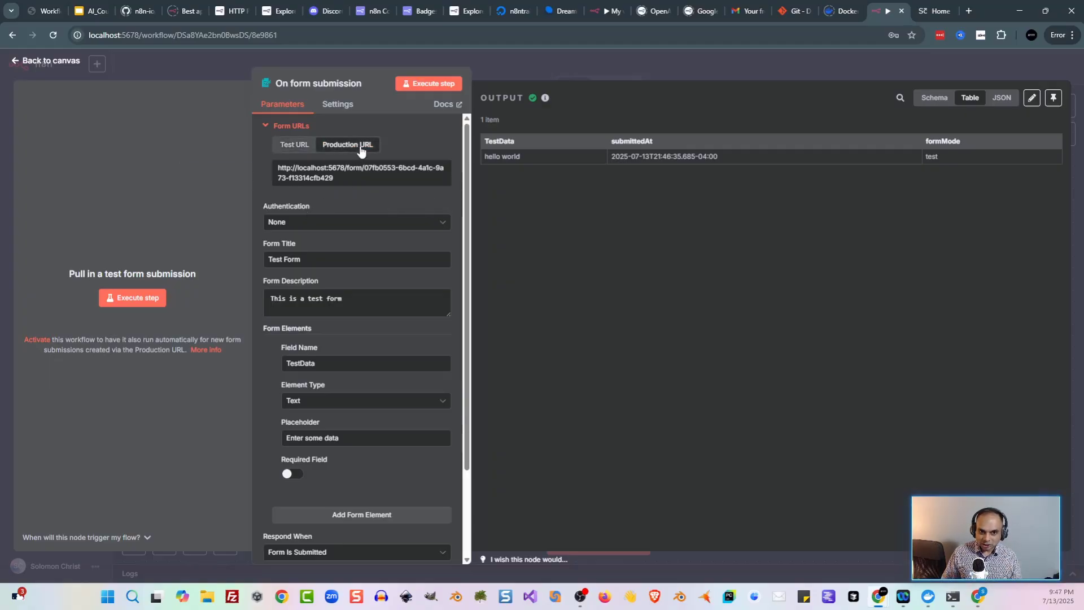
pyautogui.click(165, 69)
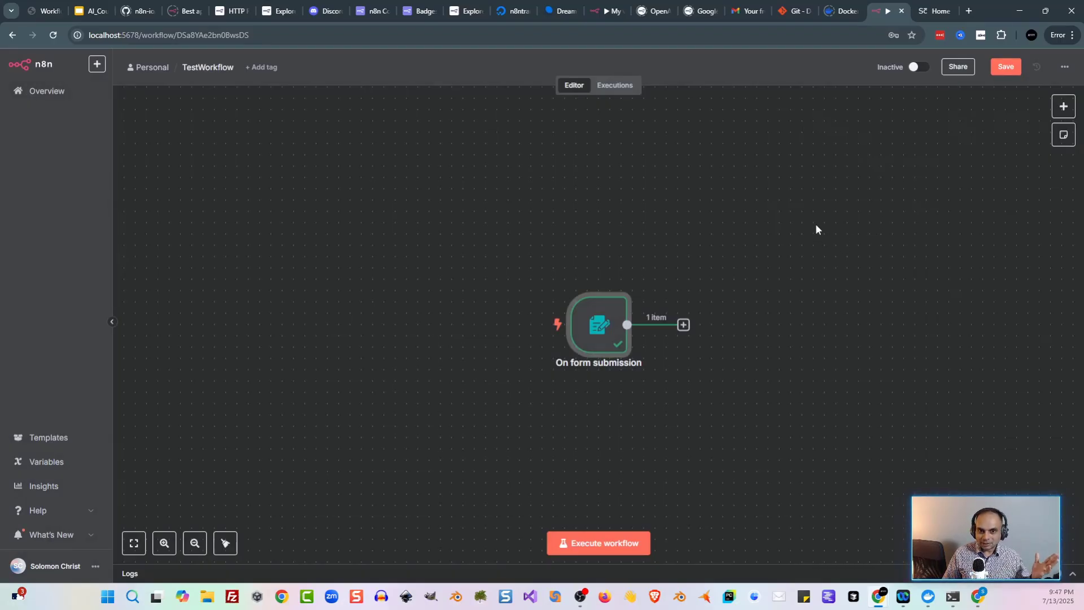
# Step: Replace the form submission trigger with a Webhook trigger
pyautogui.moveTo(512, 282); pyautogui.dragTo(657, 386)
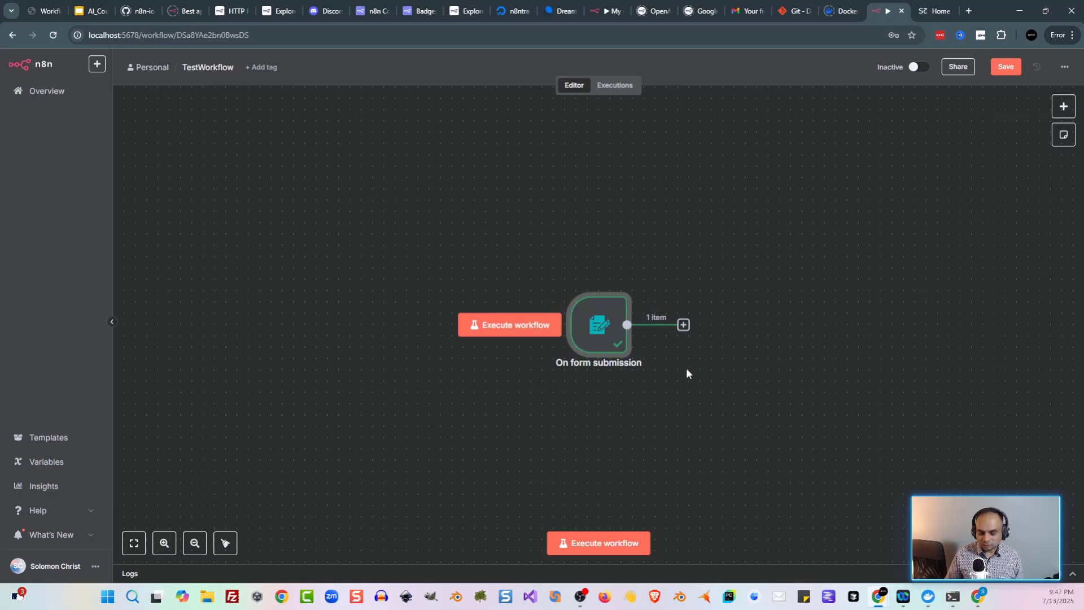
pyautogui.press('Delete')
pyautogui.press('Tab')
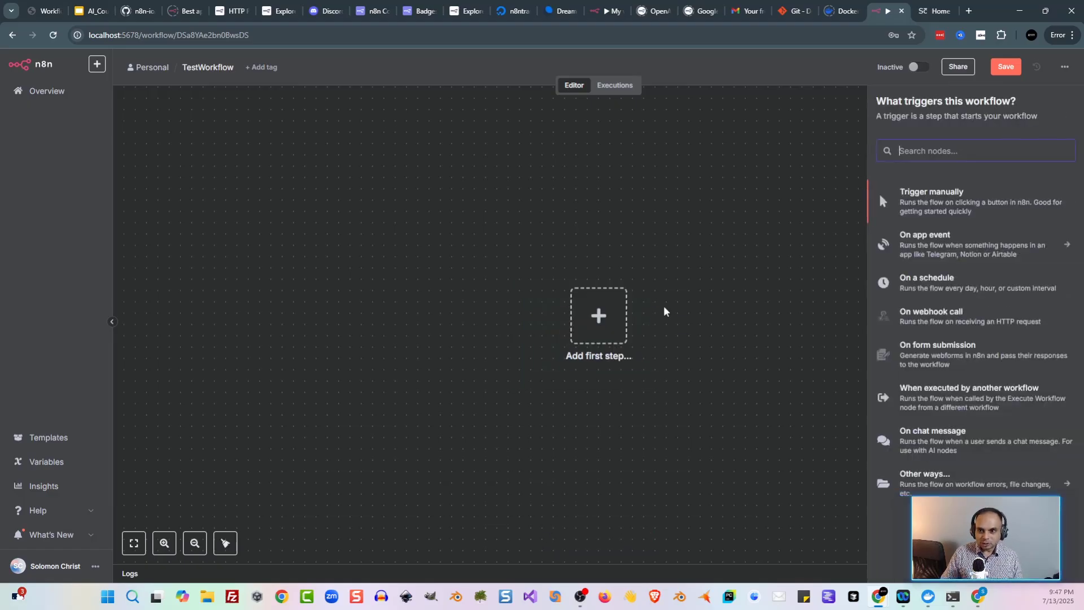
pyautogui.write('webhoo')
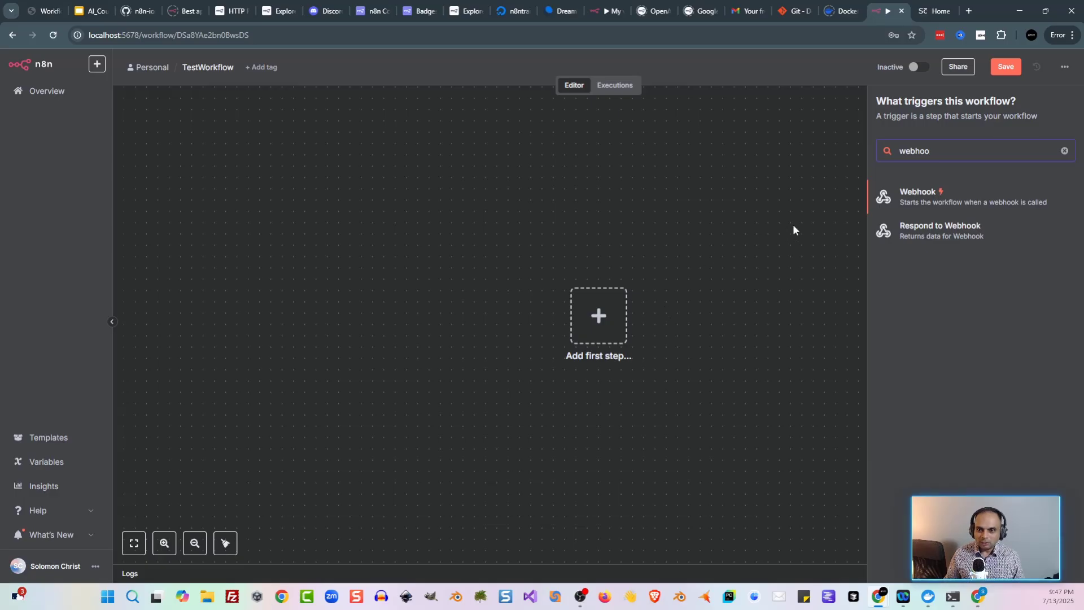
pyautogui.click(946, 194)
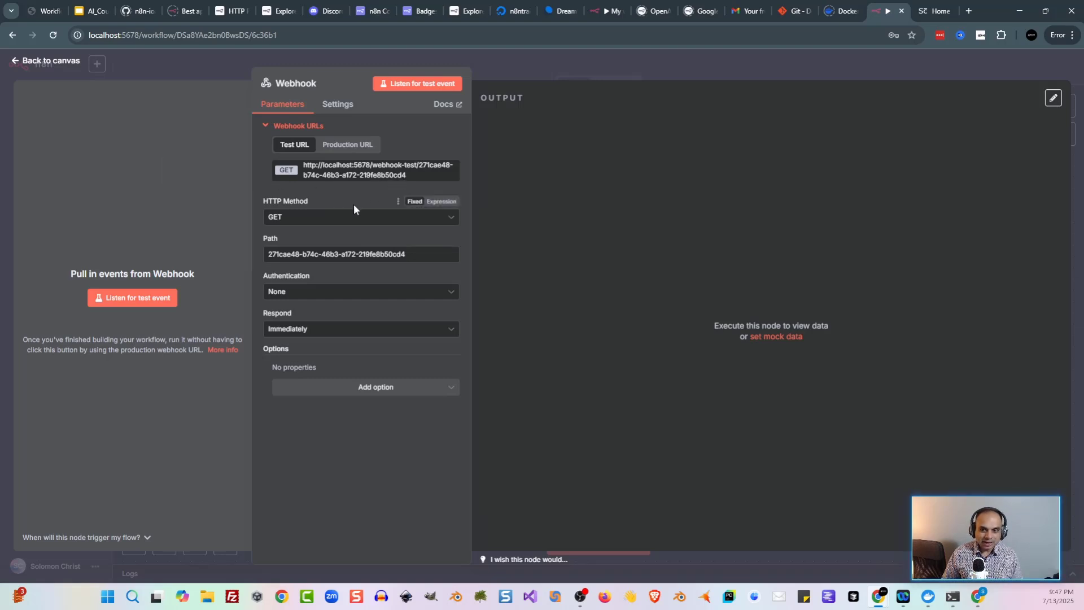
# Step: Keep the webhook's GET method and Immediately respond option, then close its settings
pyautogui.click(356, 219)
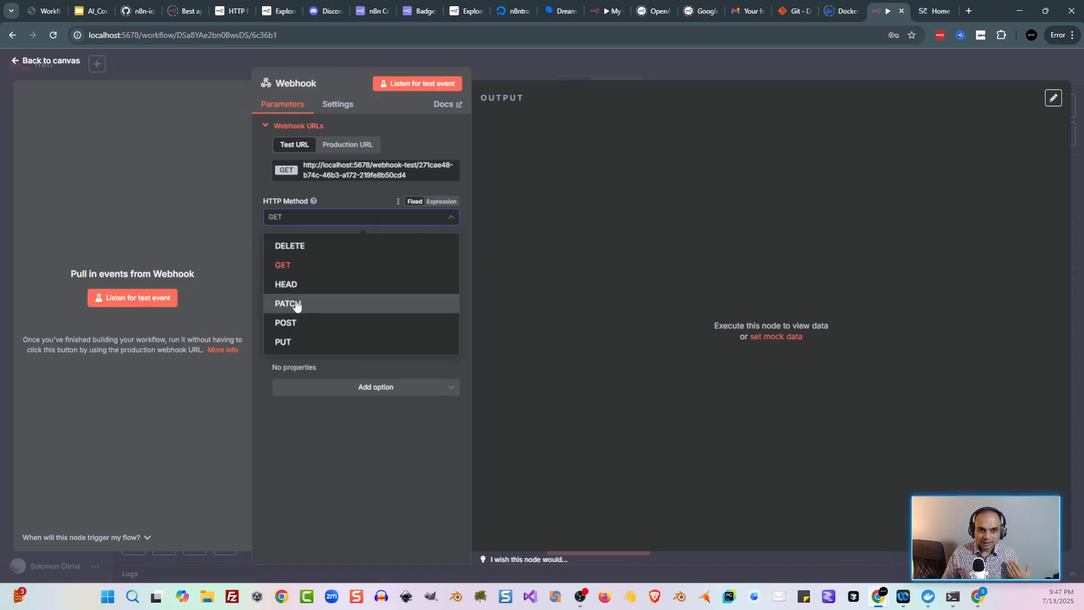
pyautogui.click(367, 190)
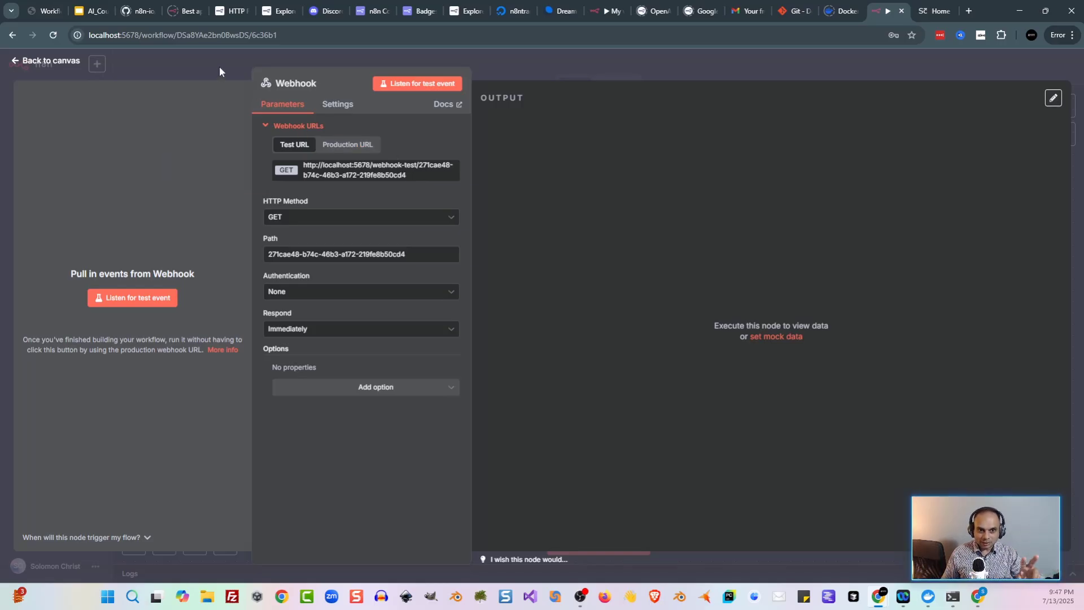
pyautogui.click(392, 333)
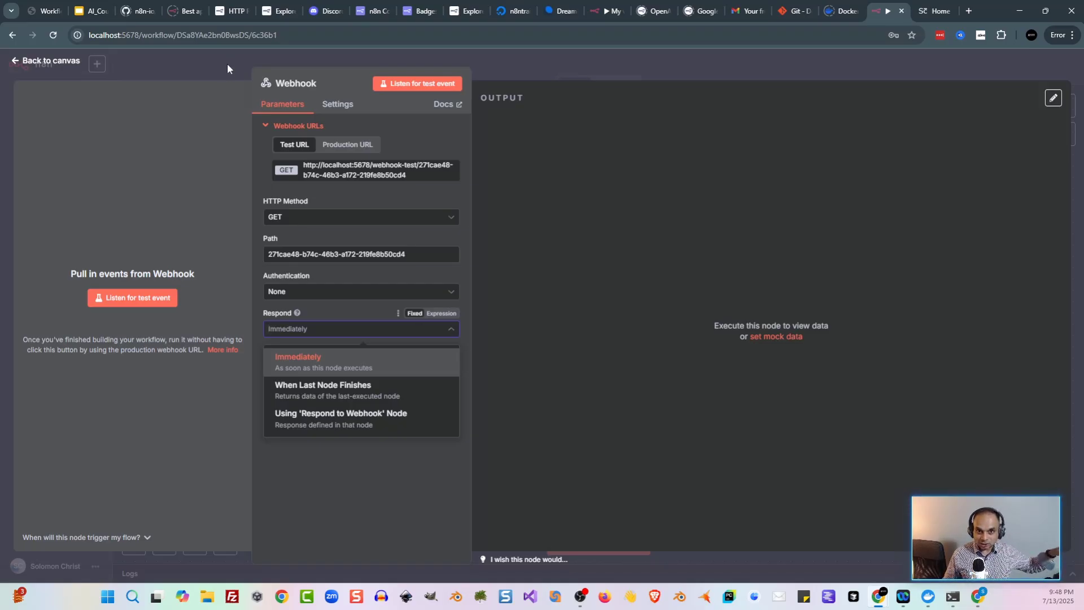
pyautogui.click(227, 66)
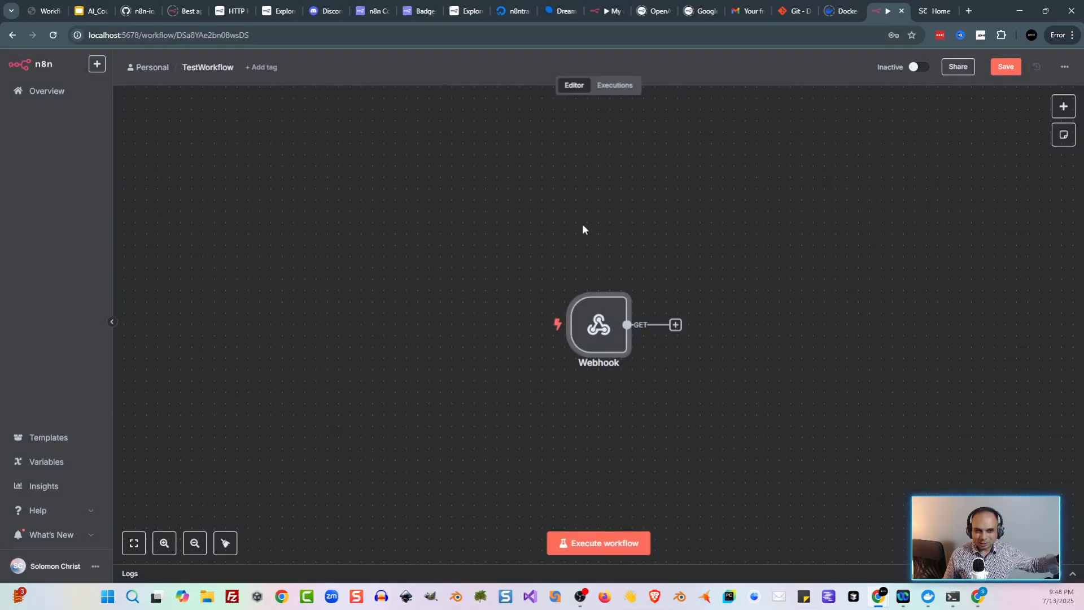
# Step: Replace the Webhook node with an Email Trigger (IMAP) node
pyautogui.moveTo(626, 348)
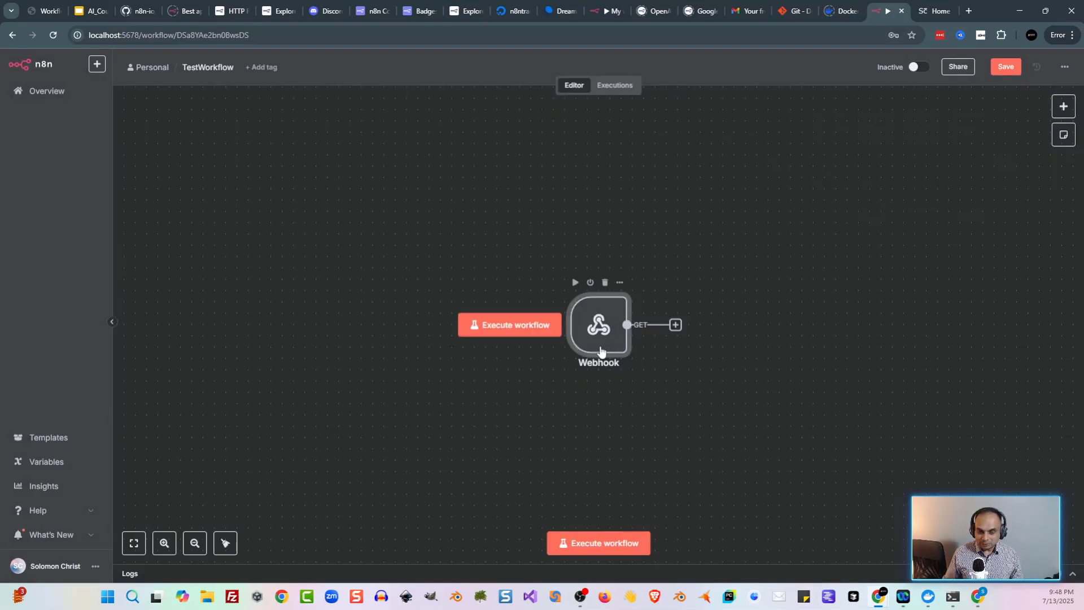
pyautogui.press('Delete')
pyautogui.click(601, 351)
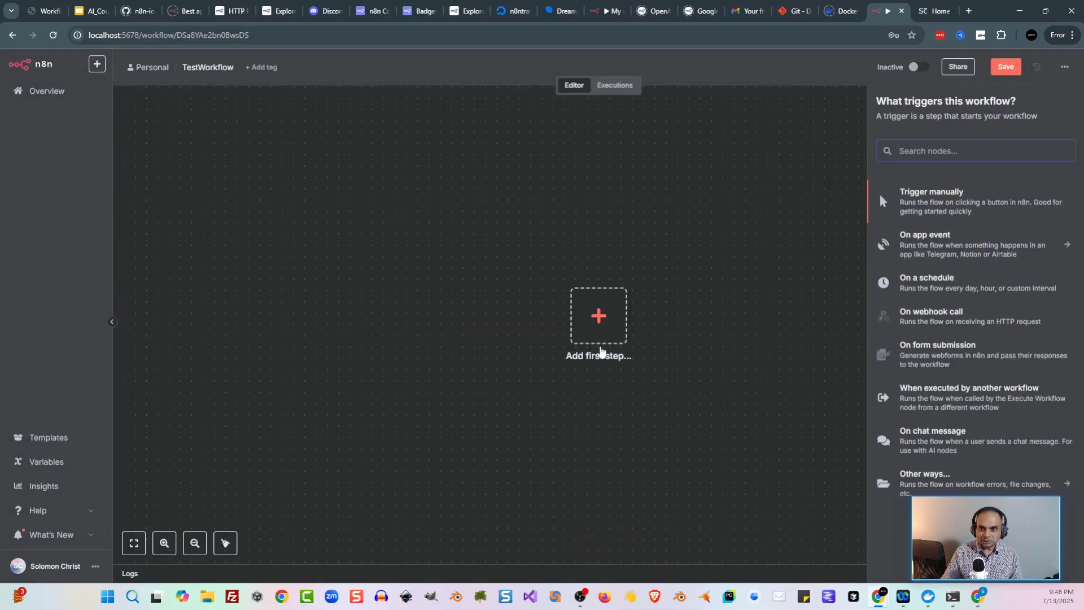
pyautogui.write('email')
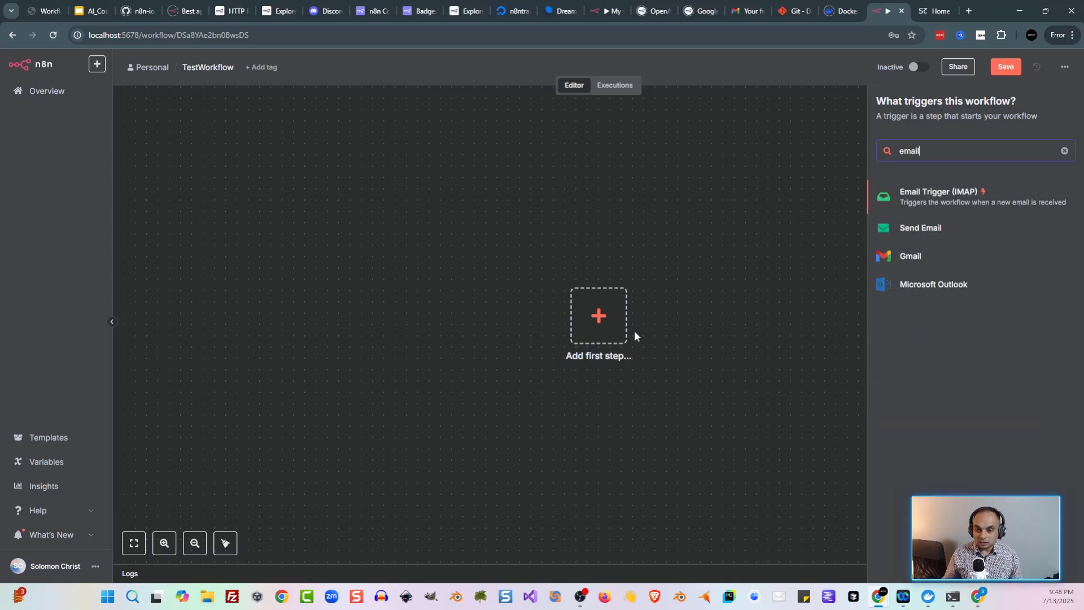
pyautogui.click(933, 202)
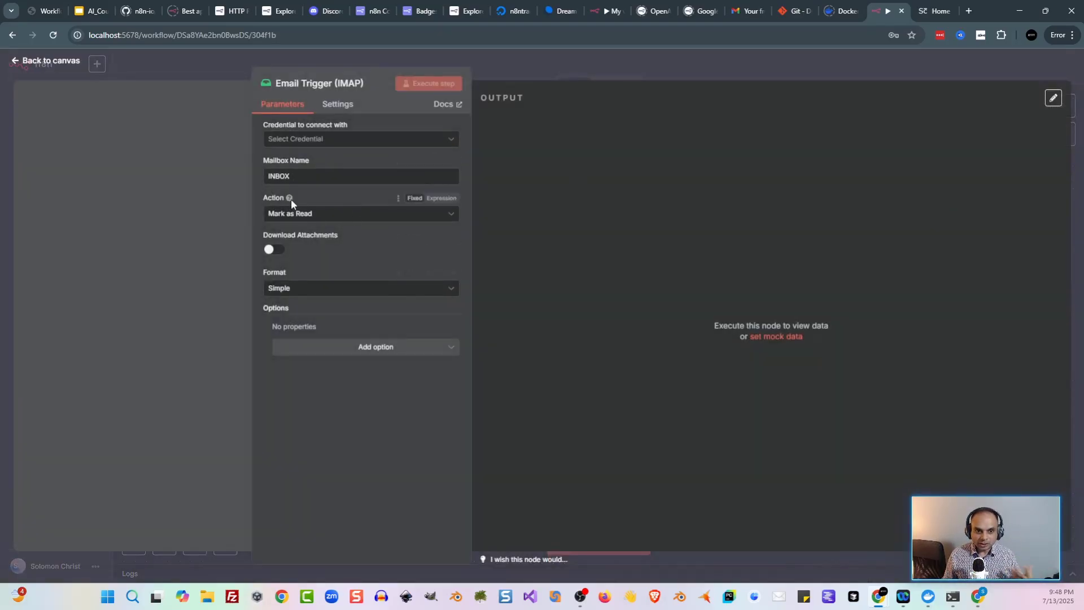
# Step: Start a new IMAP account credential, leave SSL/TLS on, and view its documentation
pyautogui.click(364, 146)
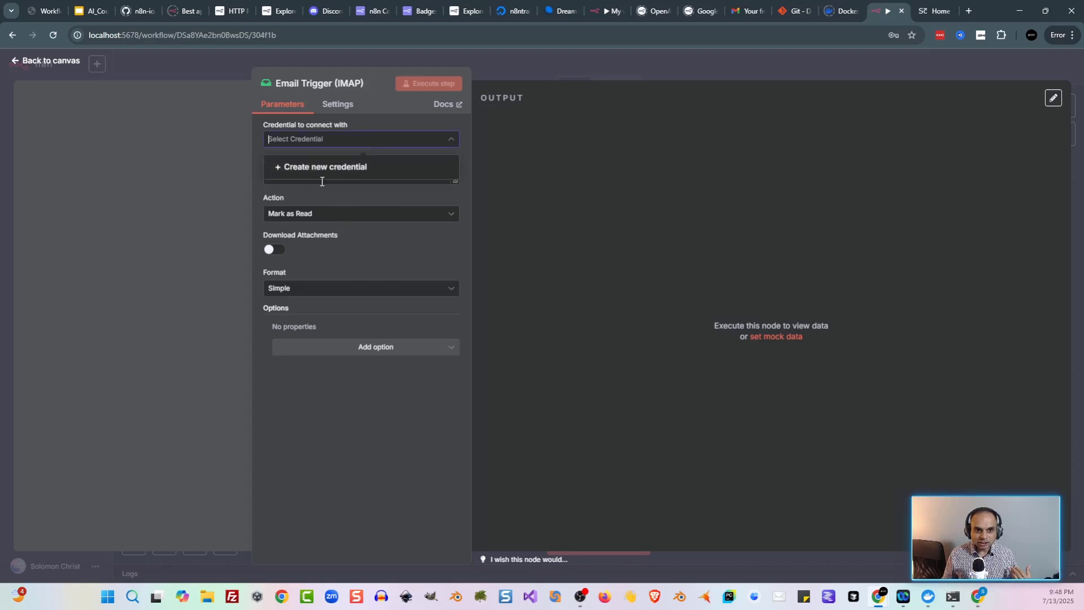
pyautogui.click(328, 165)
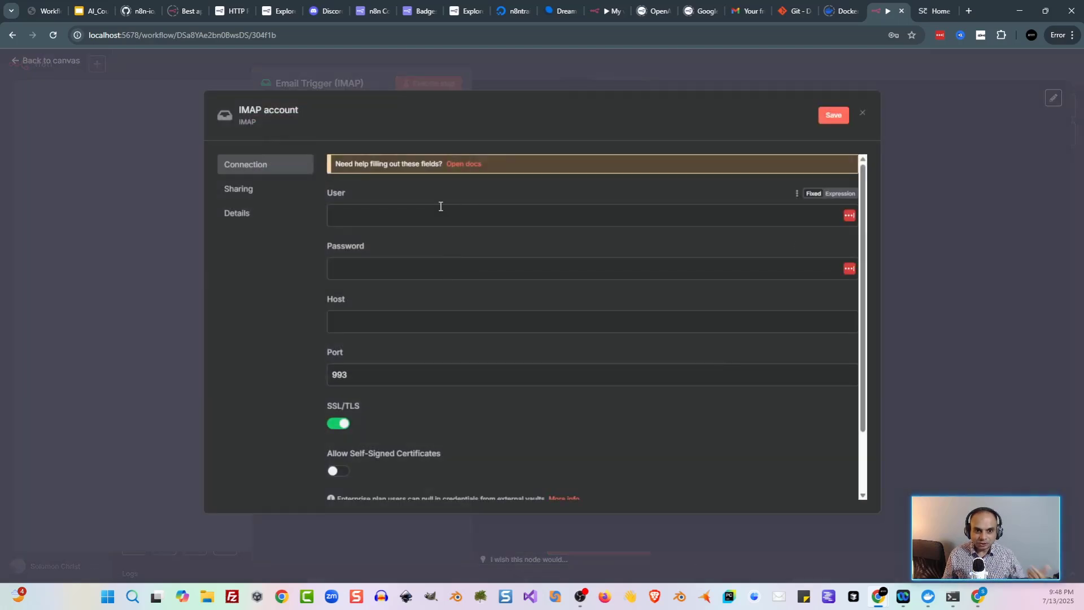
pyautogui.scroll(-2, 446, 393)
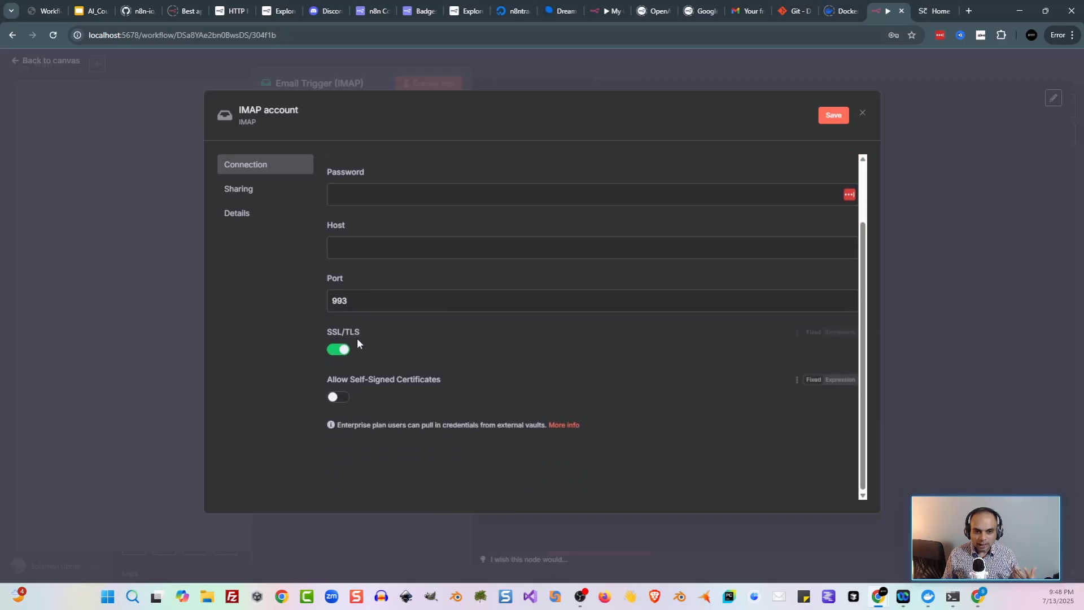
pyautogui.click(345, 350)
pyautogui.click(349, 357)
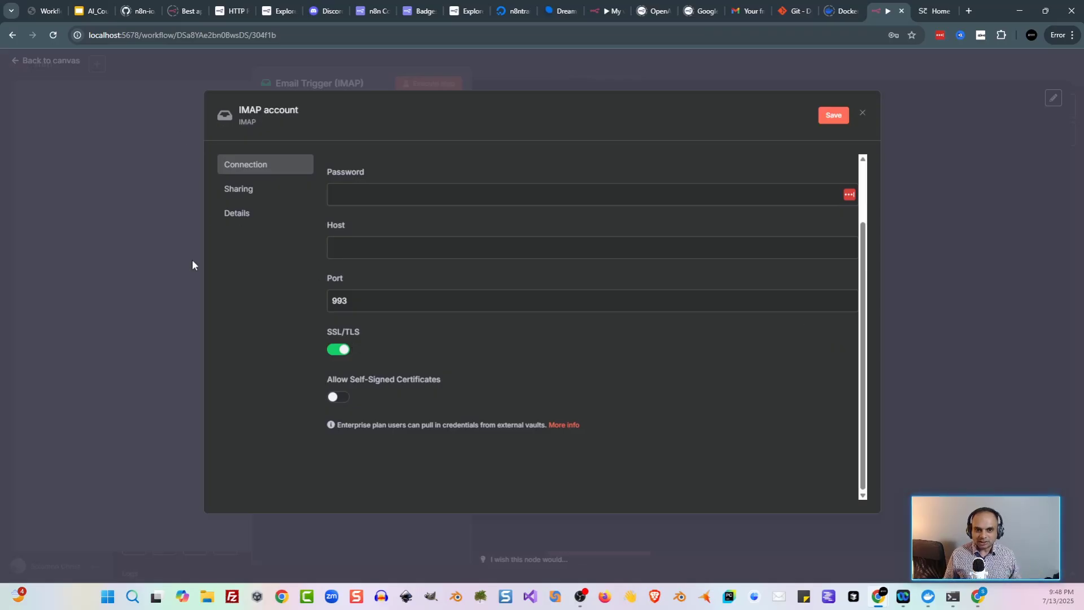
pyautogui.scroll(2, 394, 285)
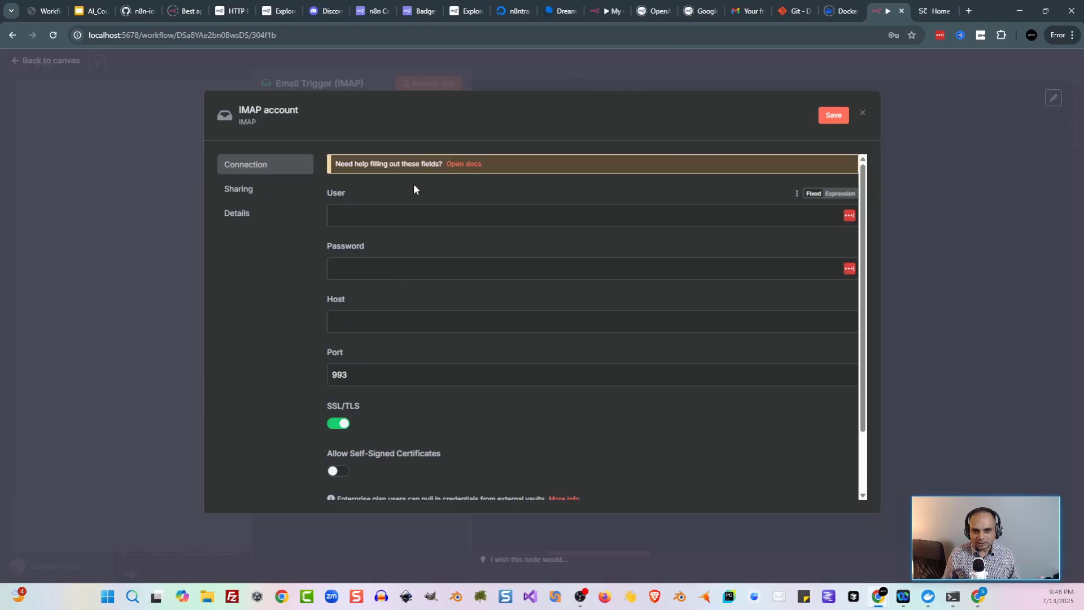
pyautogui.click(471, 164)
# Step: Scroll to the IMAP provider instructions for Gmail, Outlook.com and Yahoo
pyautogui.scroll(-8, 528, 344)
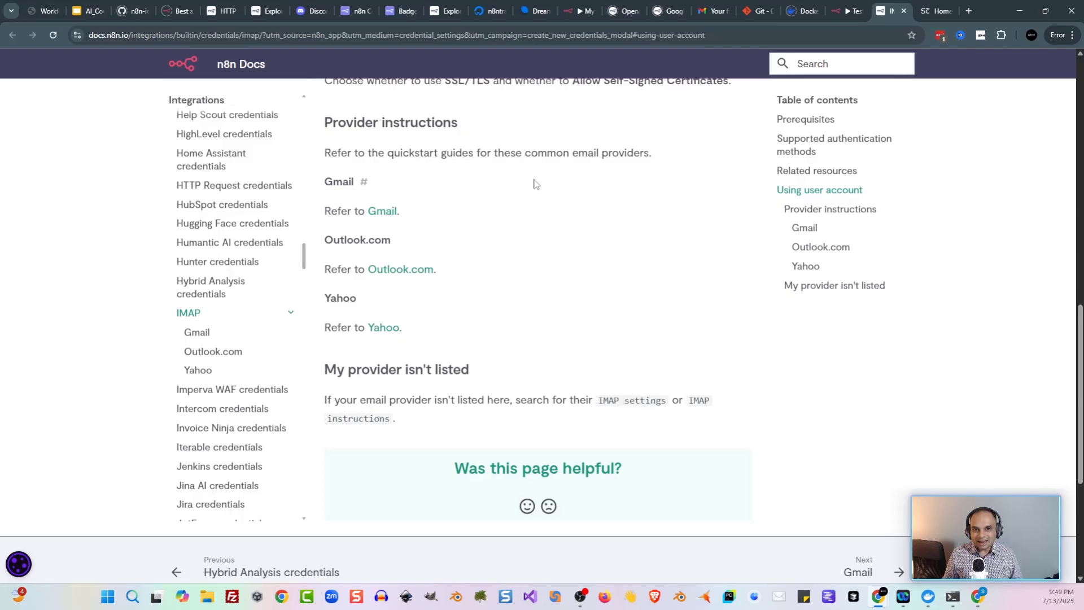
# Step: Close the docs and add a Gmail Trigger node to TestWorkflow
pyautogui.click(903, 12)
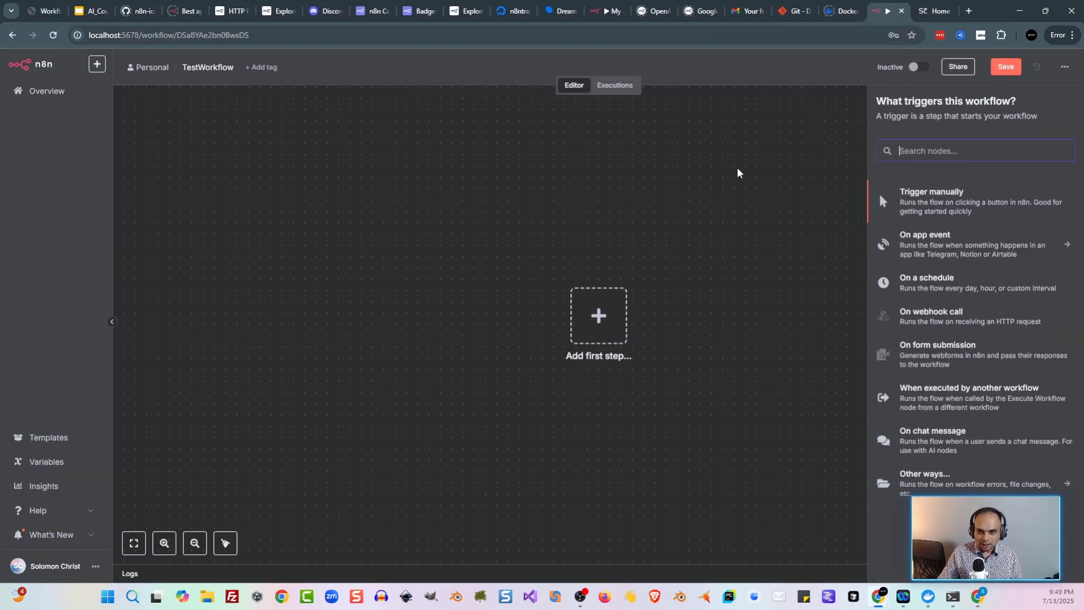
pyautogui.write('gmail')
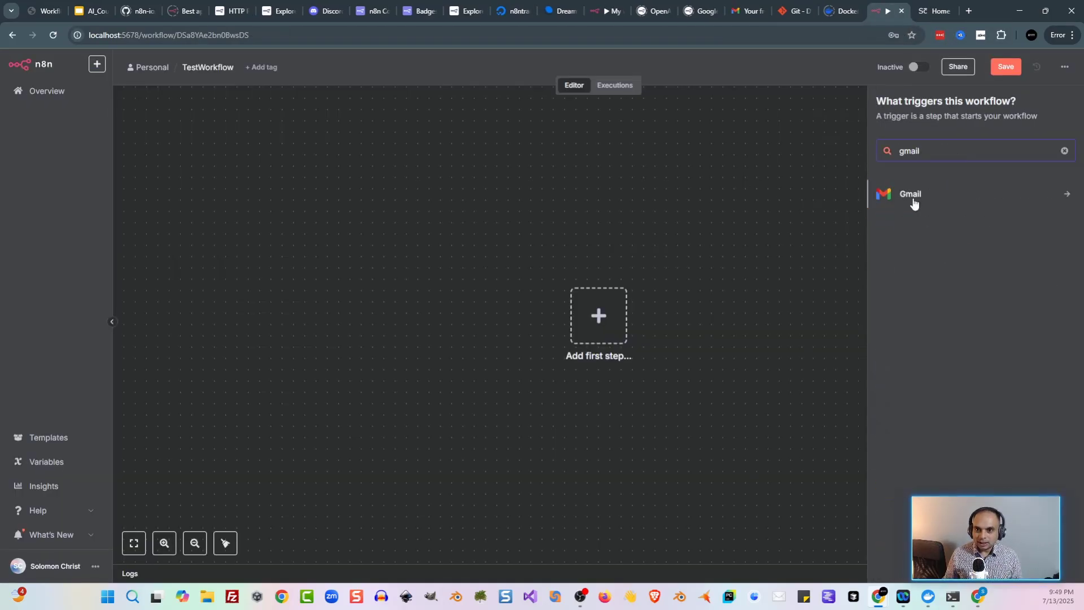
pyautogui.click(937, 197)
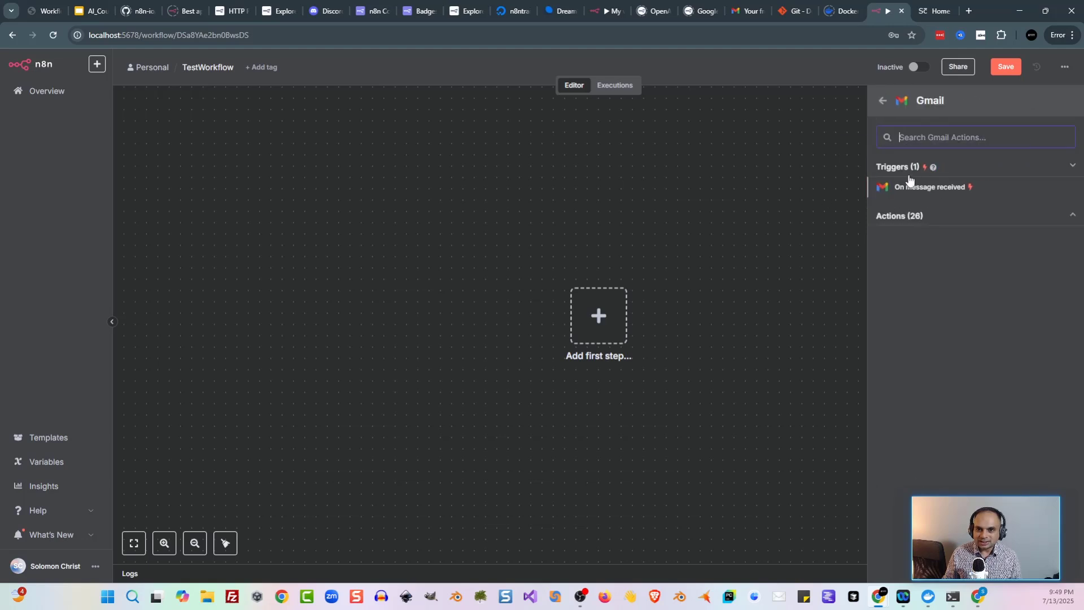
pyautogui.click(965, 192)
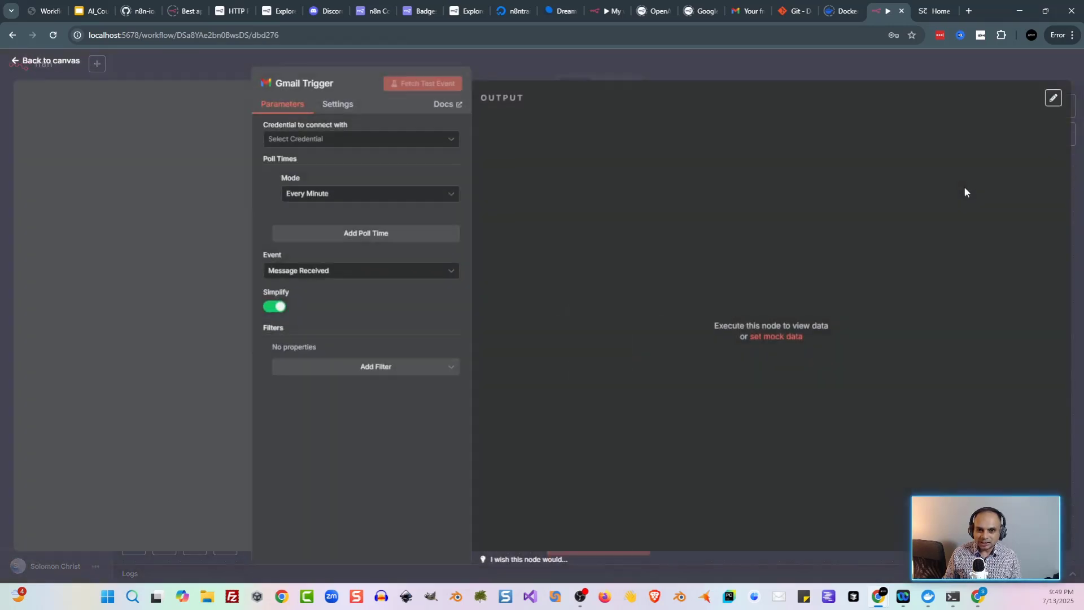
# Step: Review the Gmail Trigger's credential choices without picking one, then close its settings
pyautogui.click(302, 146)
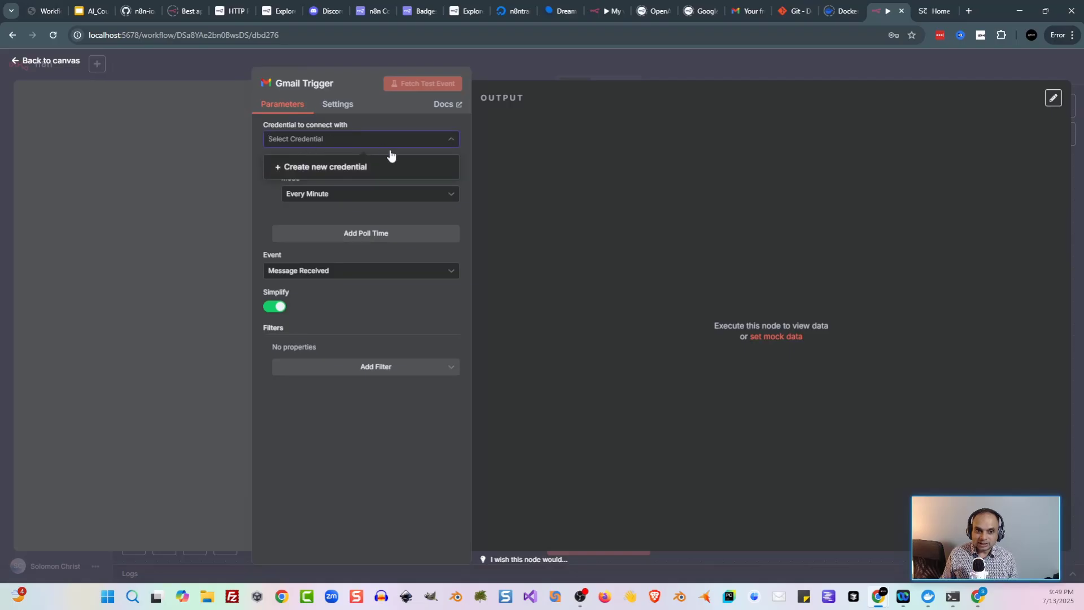
pyautogui.click(243, 181)
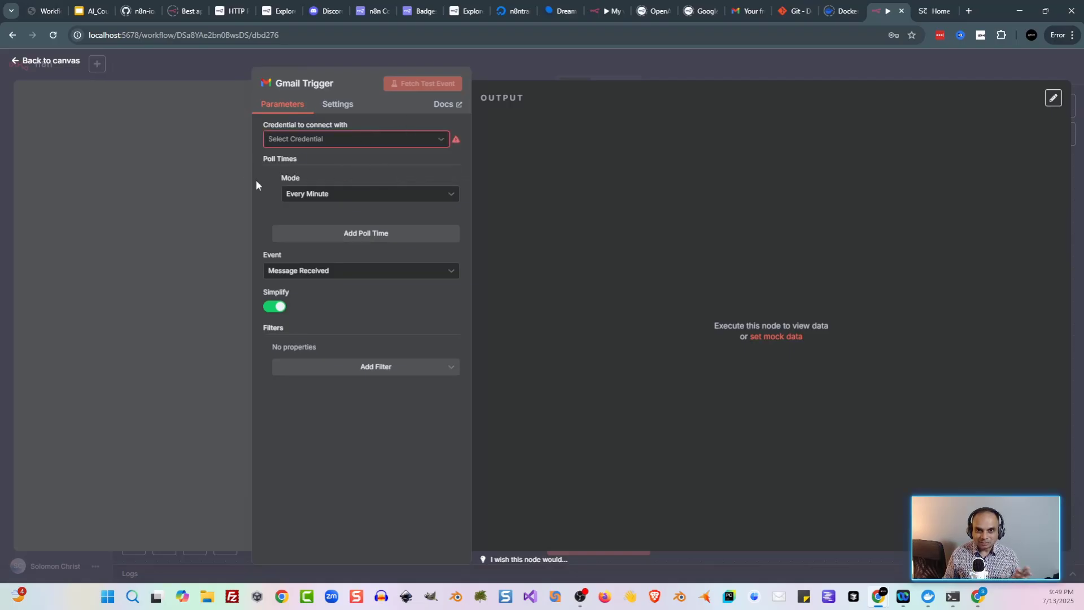
pyautogui.click(321, 142)
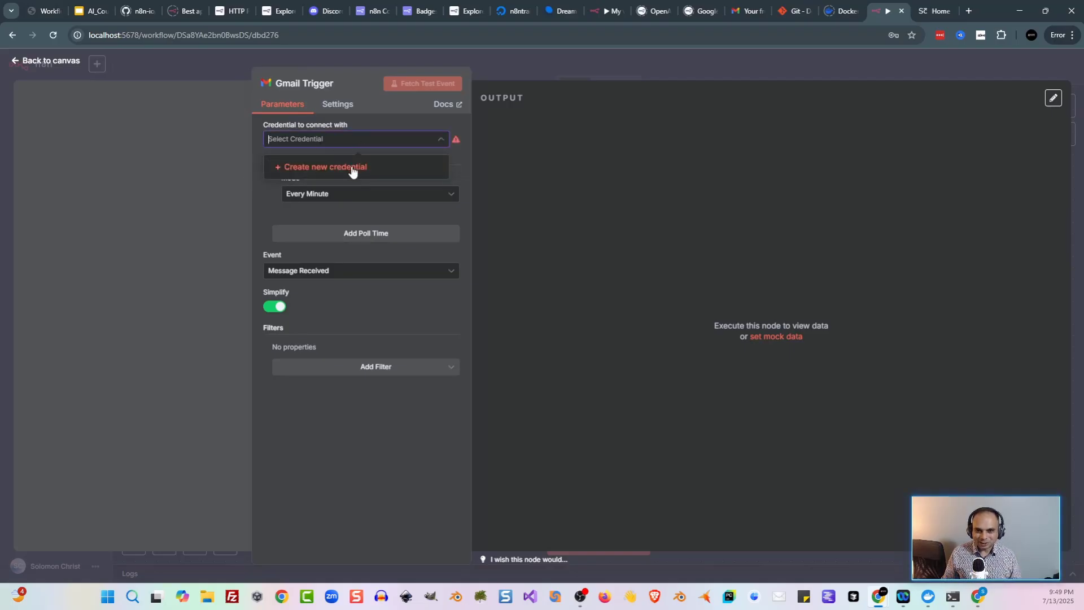
pyautogui.click(241, 65)
# Step: Compare with a temporary Gmail message-received trigger in the cloud workflow, then delete it
pyautogui.click(606, 11)
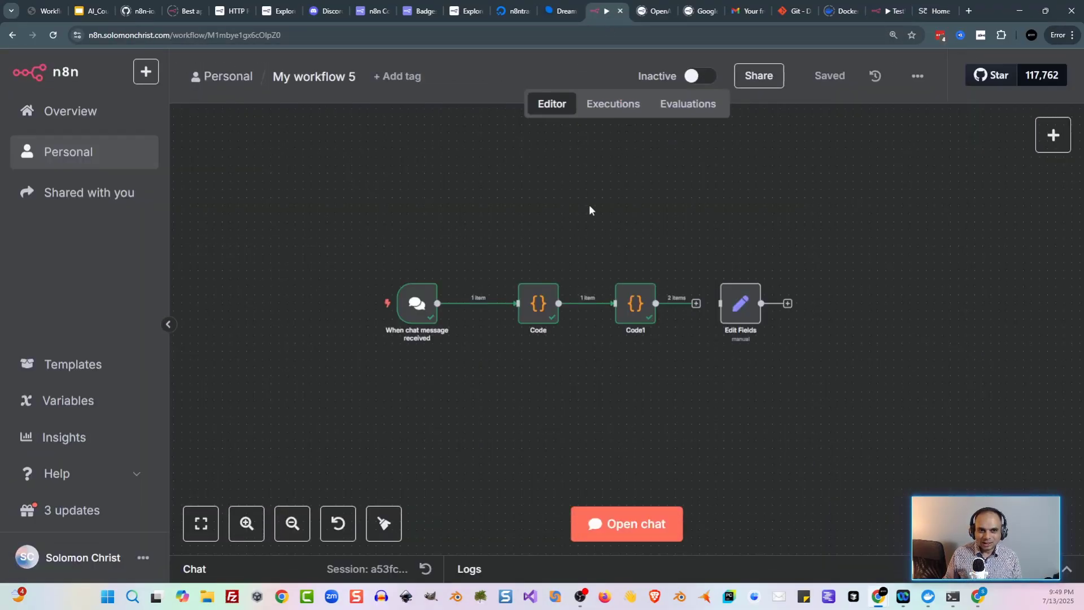
pyautogui.press('Tab')
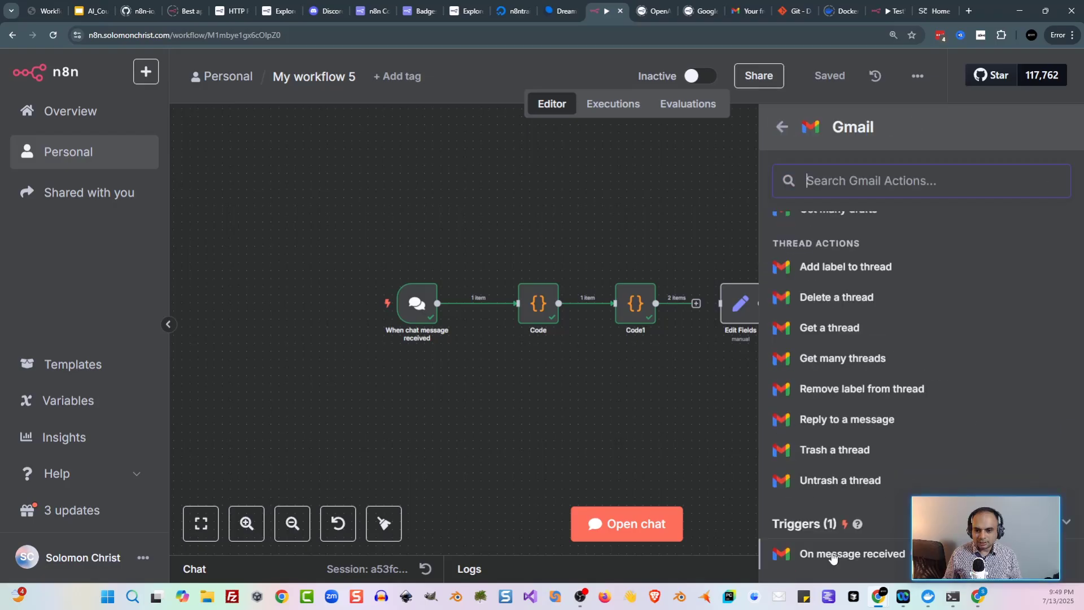
pyautogui.click(832, 556)
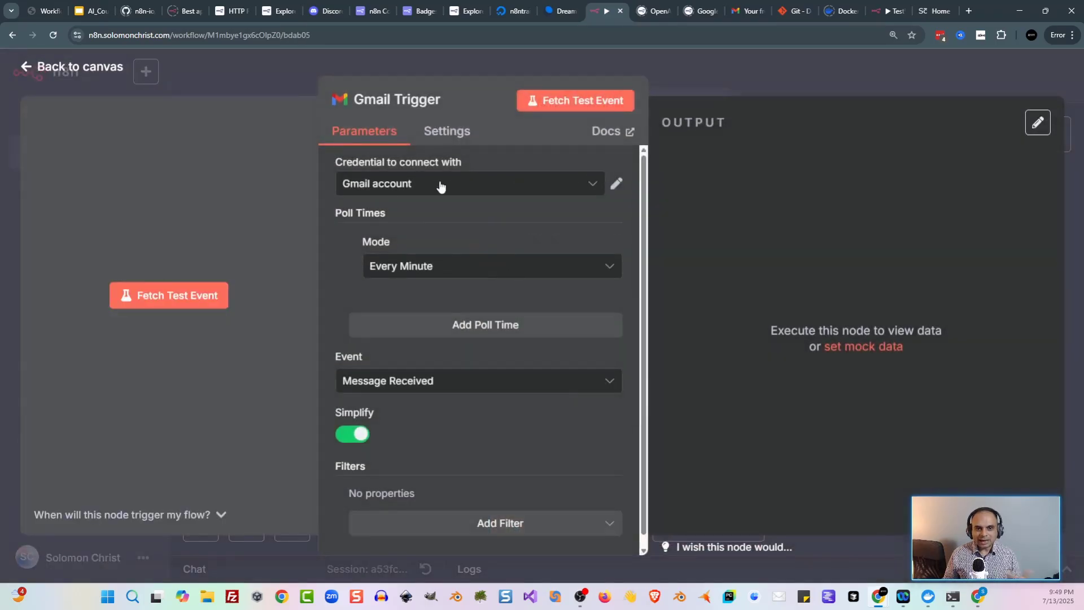
pyautogui.click(288, 86)
pyautogui.click(479, 219)
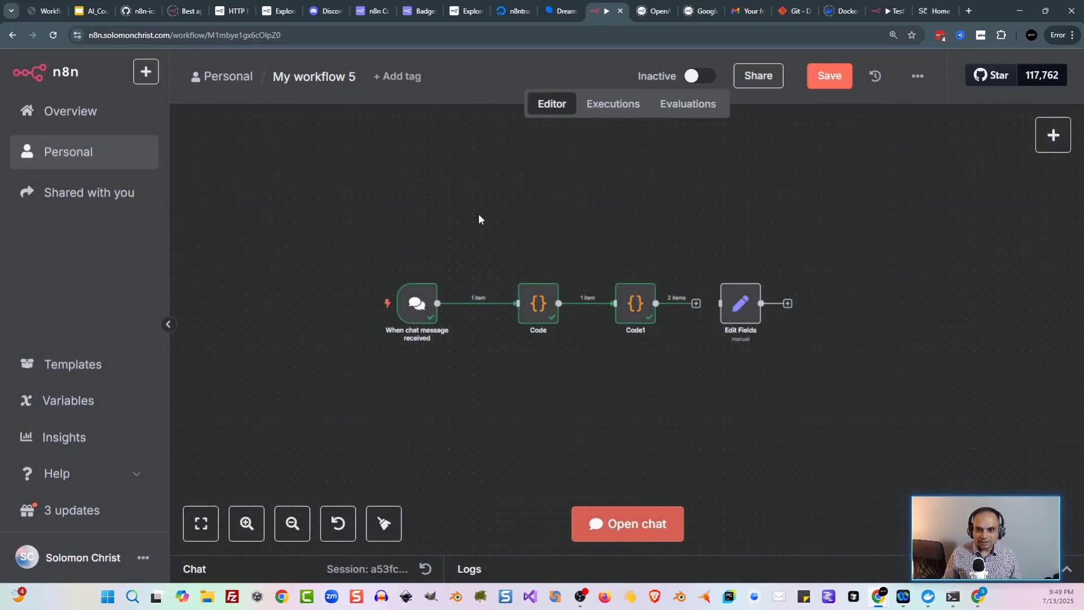
pyautogui.click(889, 11)
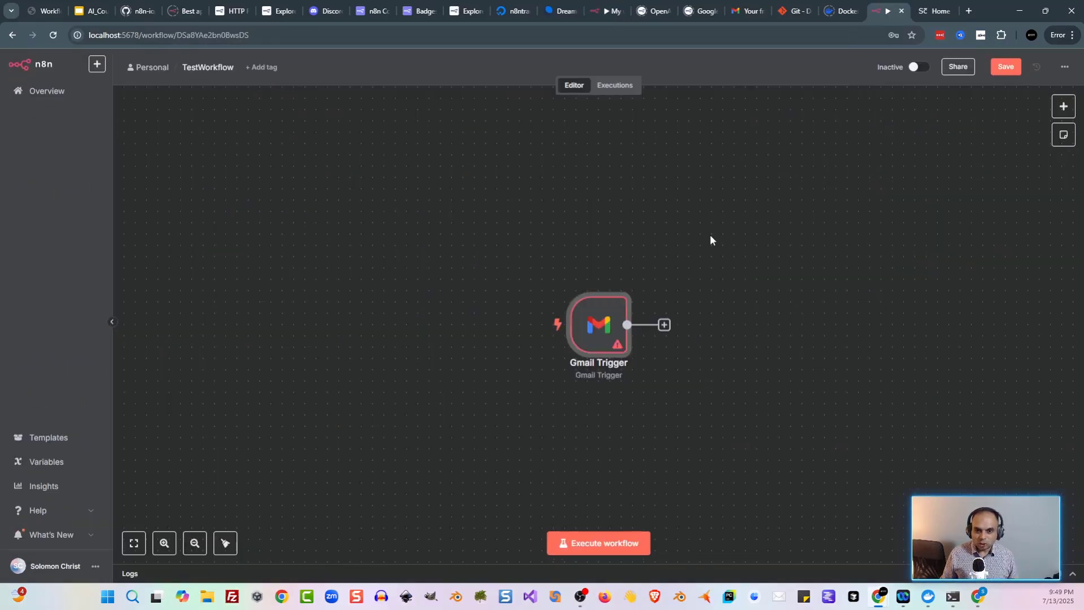
# Step: Check the Gmail Trigger node's missing-credential warning on the canvas
pyautogui.moveTo(623, 304)
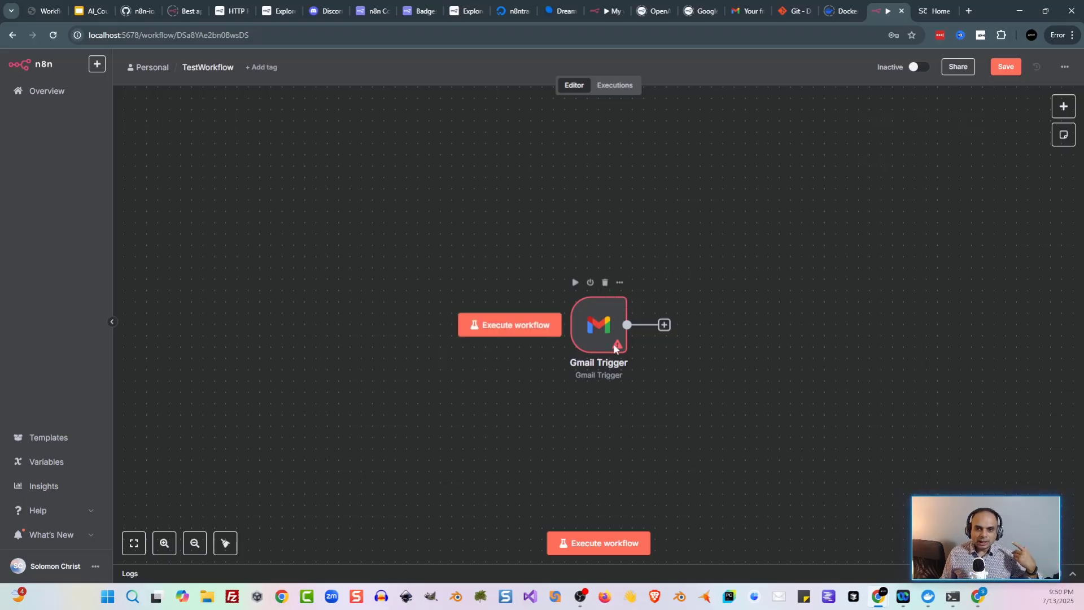
pyautogui.moveTo(615, 348)
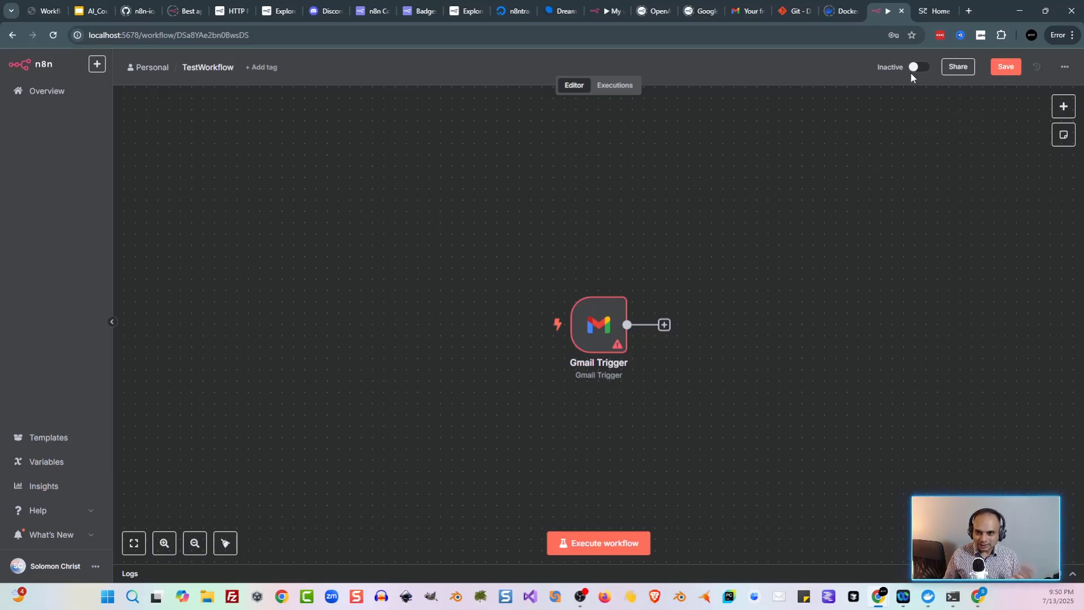
pyautogui.moveTo(547, 270)
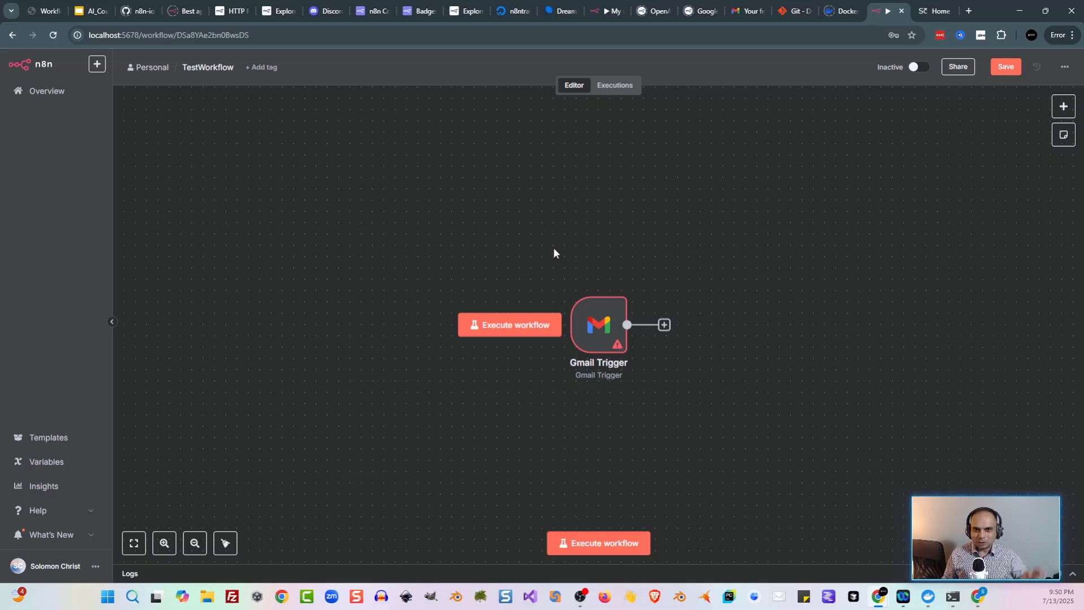
# Step: Replace the Gmail Trigger with an Error Trigger found by searching 'error'
pyautogui.press('Delete')
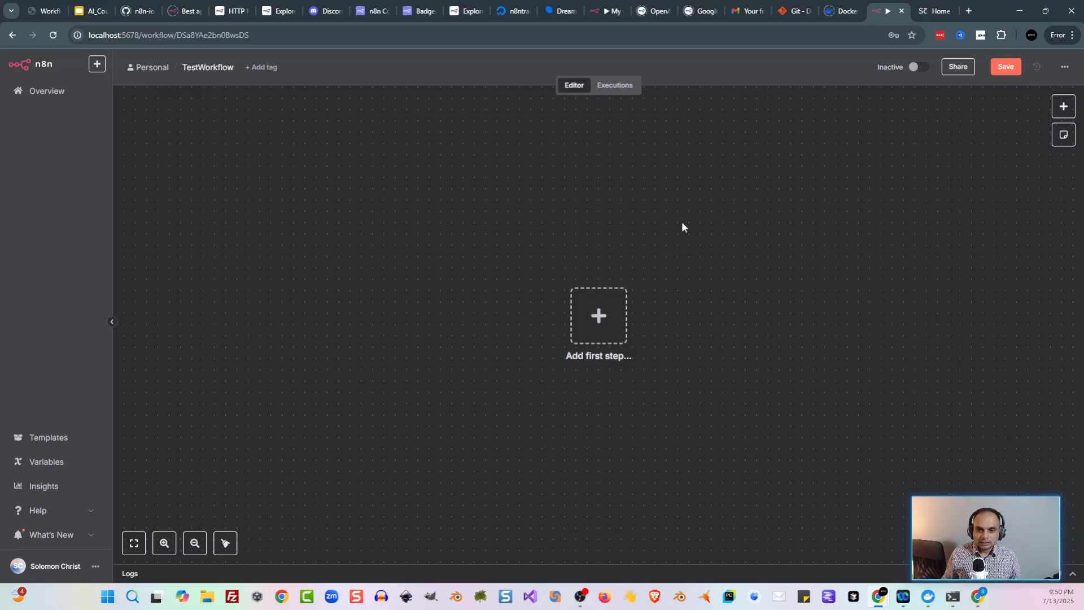
pyautogui.press('Tab')
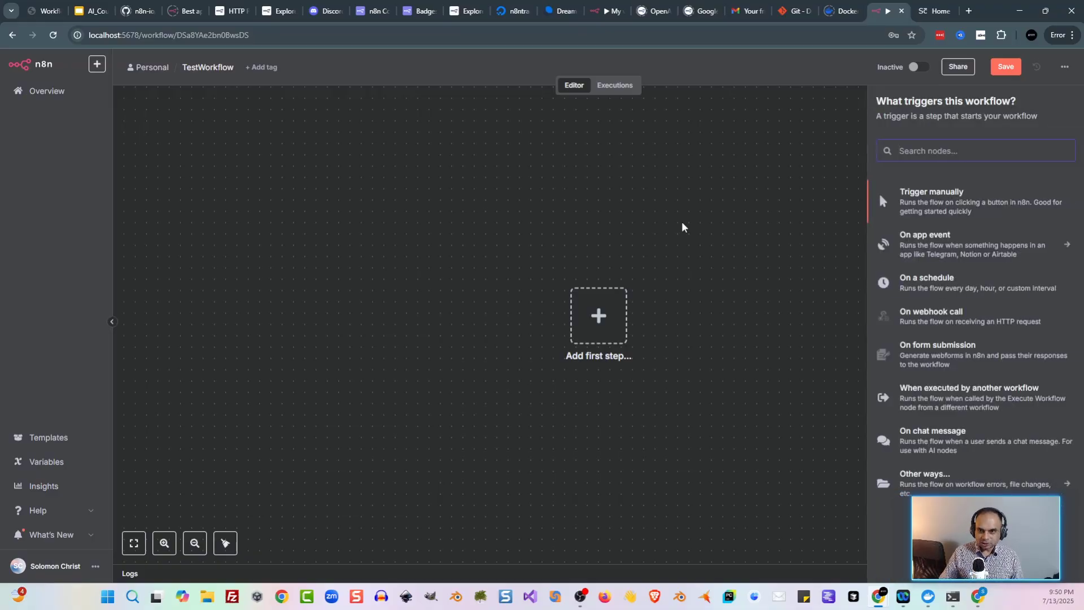
pyautogui.write('error')
pyautogui.click(973, 198)
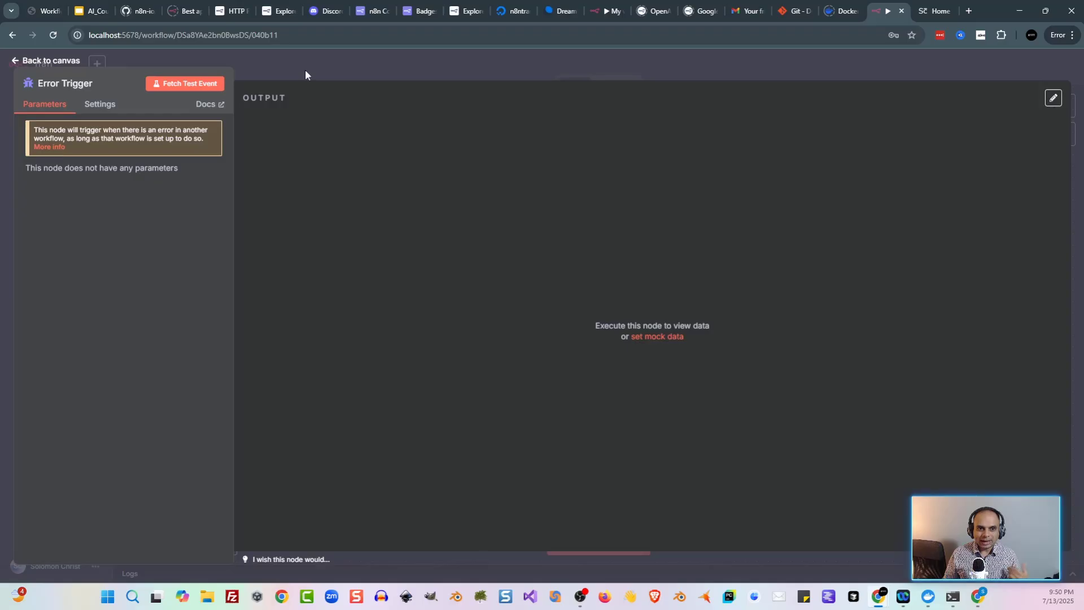
# Step: Fetch a sample error event and highlight its error message and execution URL
pyautogui.click(204, 92)
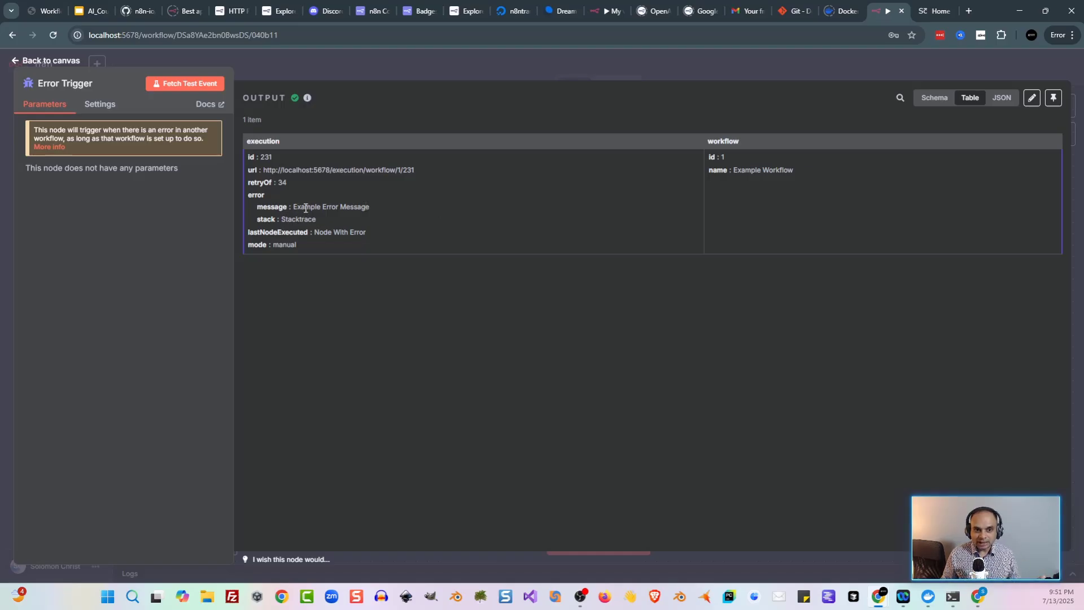
pyautogui.moveTo(305, 208); pyautogui.dragTo(372, 207)
pyautogui.click(371, 207)
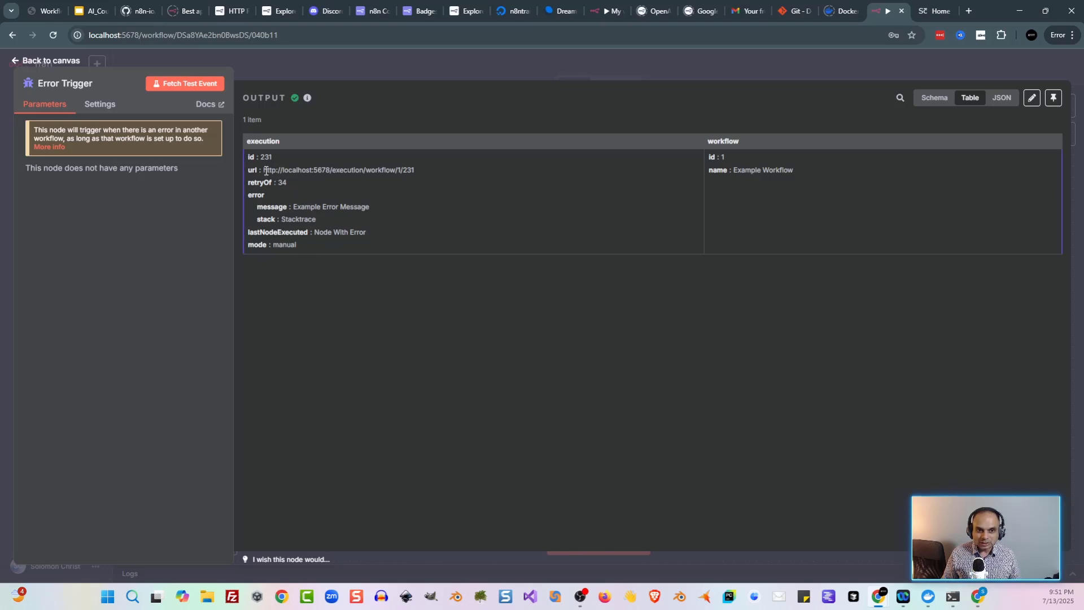
pyautogui.moveTo(266, 176); pyautogui.dragTo(438, 180)
pyautogui.click(439, 179)
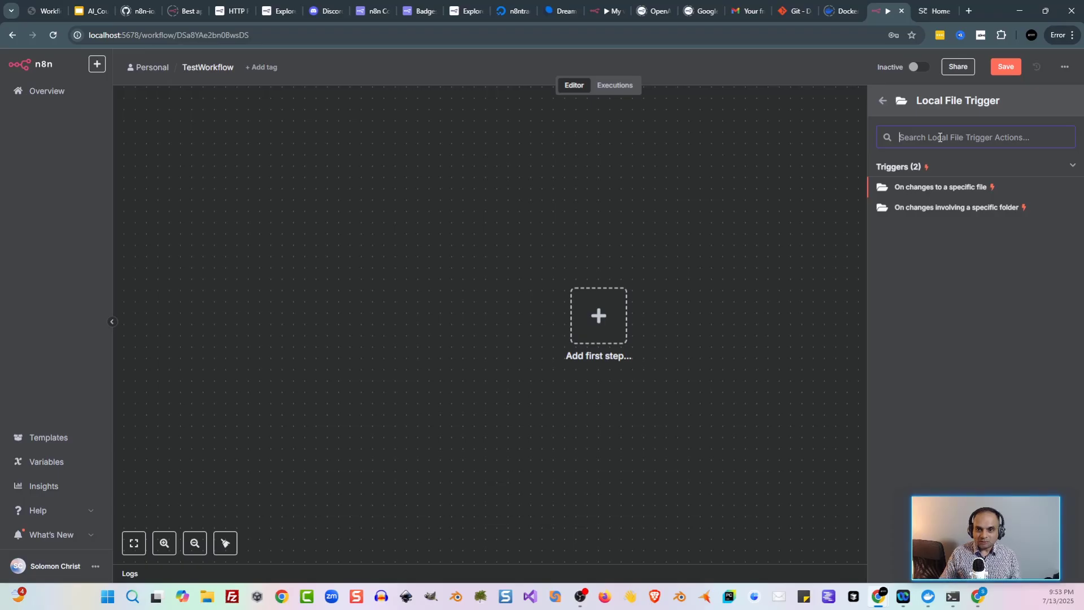
# Step: Browse Google Drive's triggers in the node panel, then close the picker
pyautogui.write('fo')
pyautogui.press('BackSpace')
pyautogui.press('BackSpace')
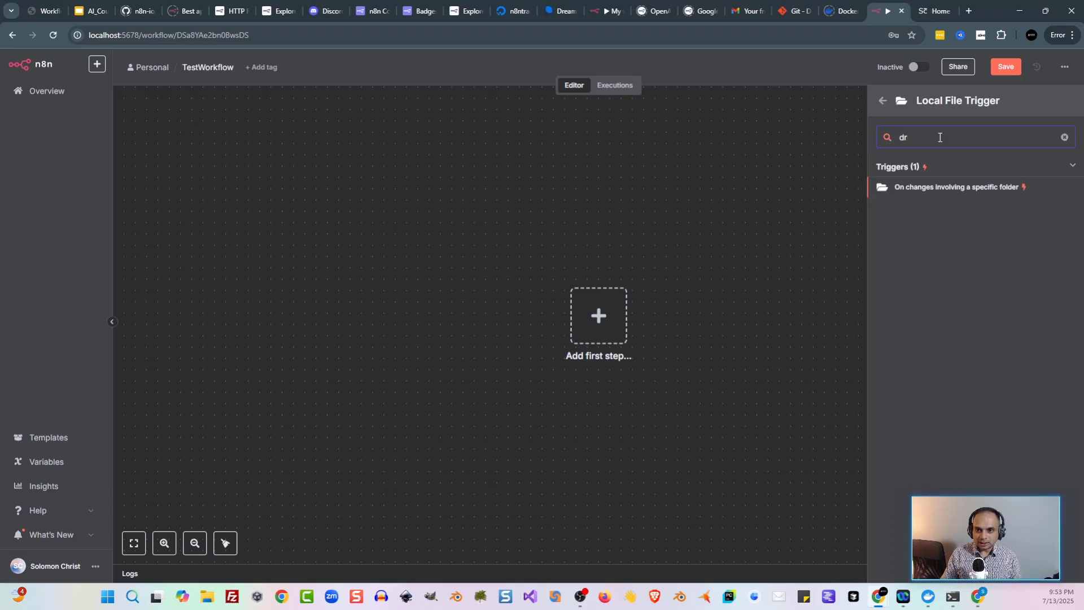
pyautogui.press('BackSpace')
pyautogui.click(941, 227)
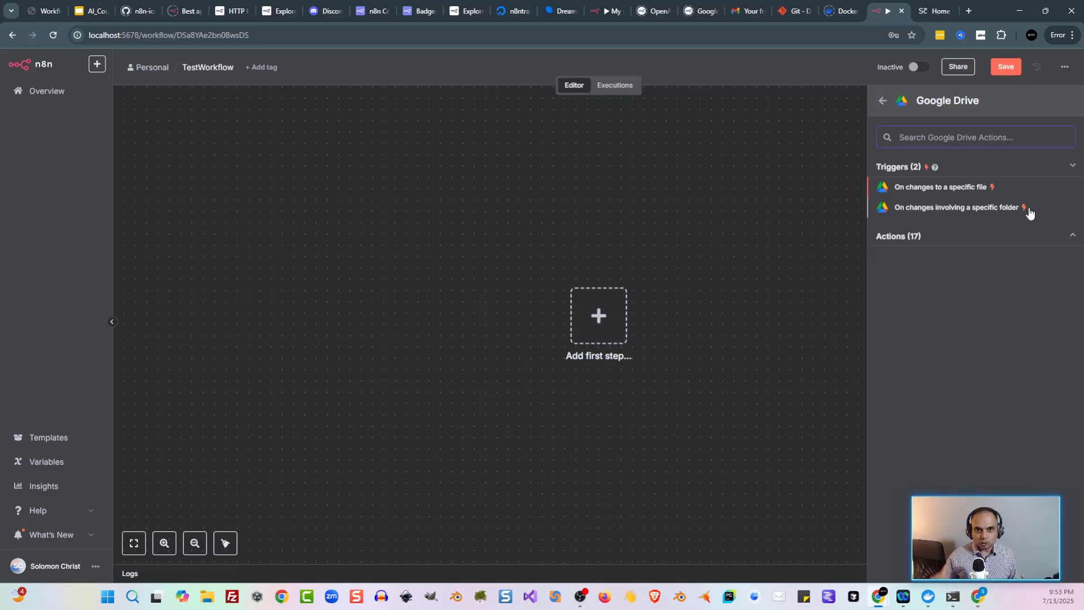
pyautogui.click(726, 247)
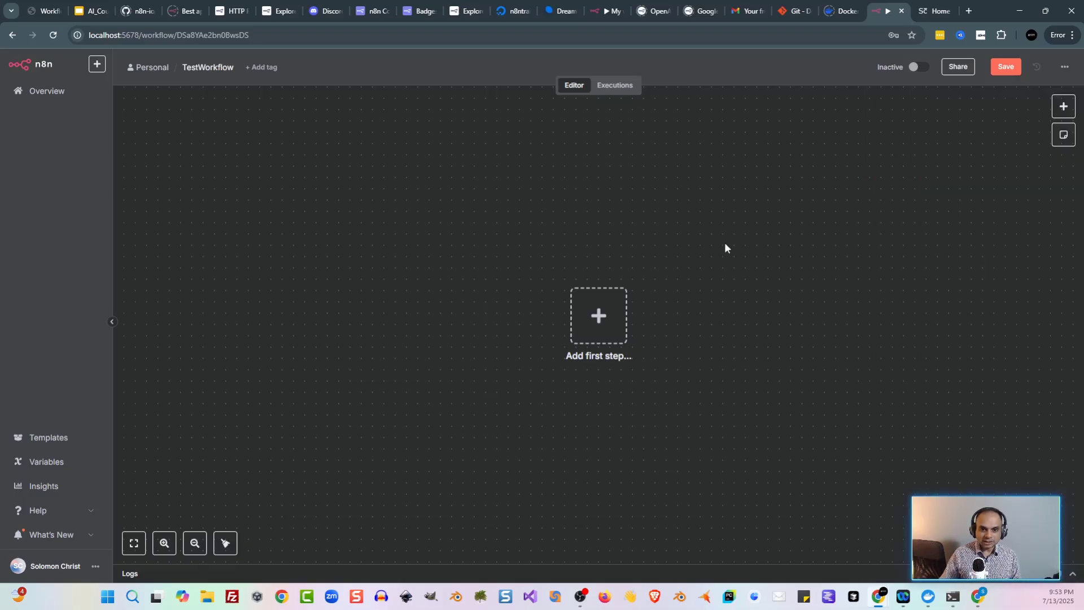
# Step: Add a When Executed by Another Workflow trigger set to Accept all data and test it
pyautogui.press('Tab')
pyautogui.write('sub')
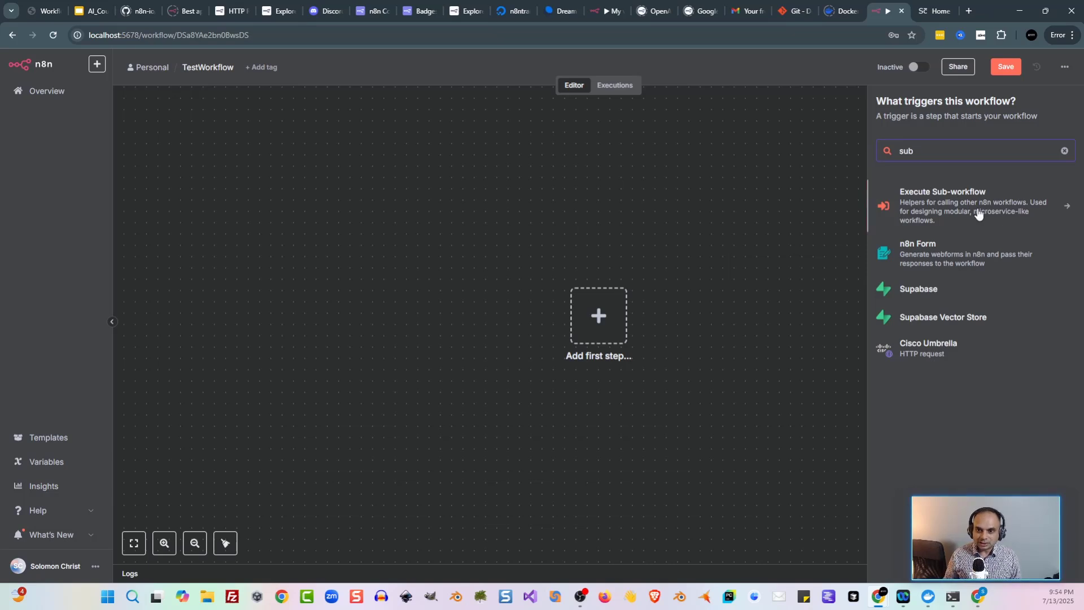
pyautogui.click(978, 215)
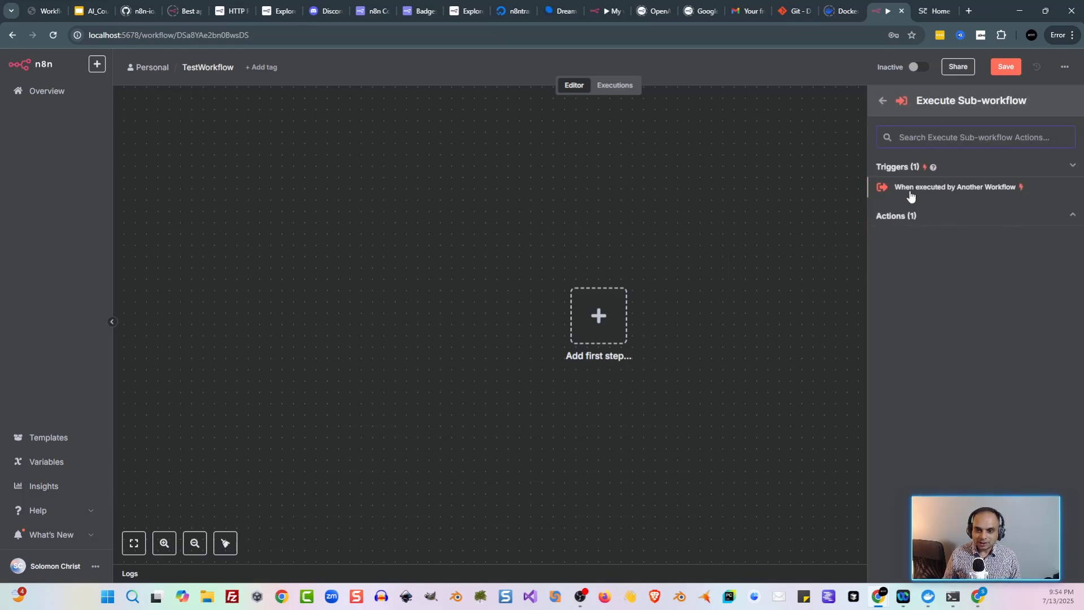
pyautogui.click(965, 189)
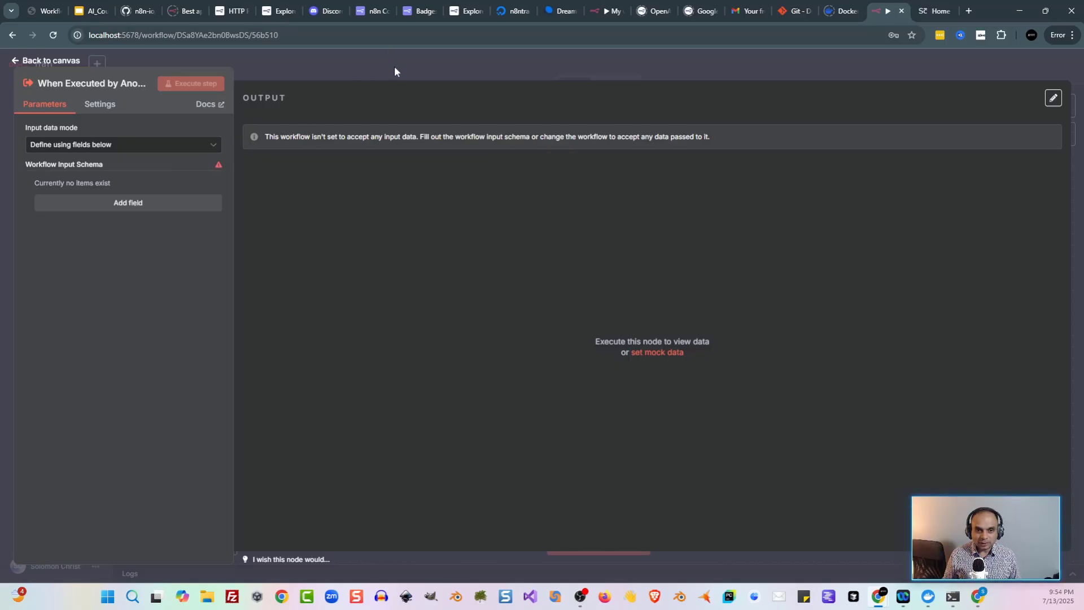
pyautogui.click(186, 146)
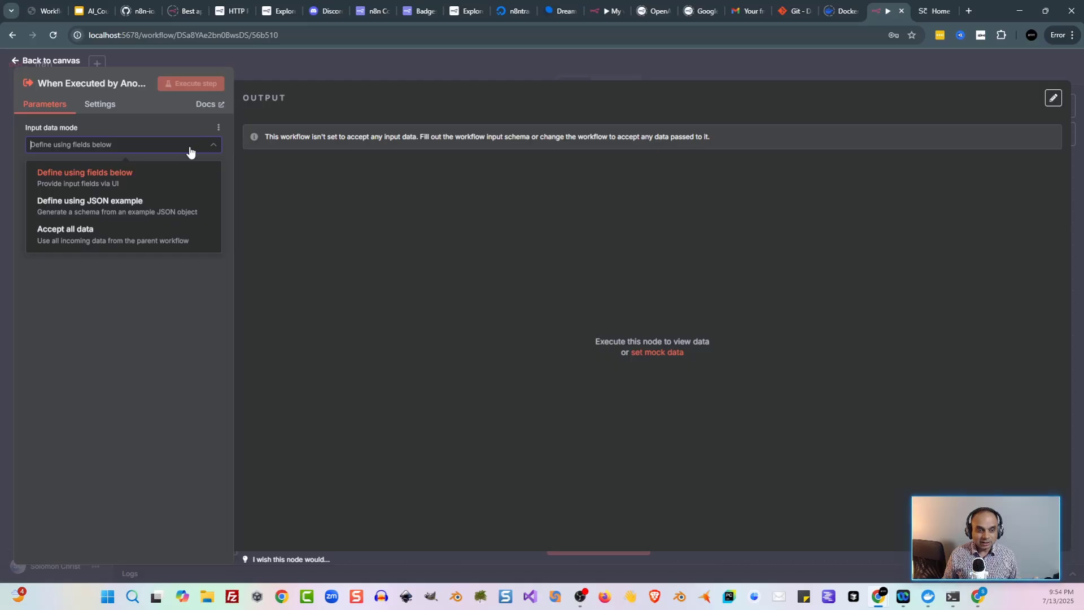
pyautogui.click(155, 235)
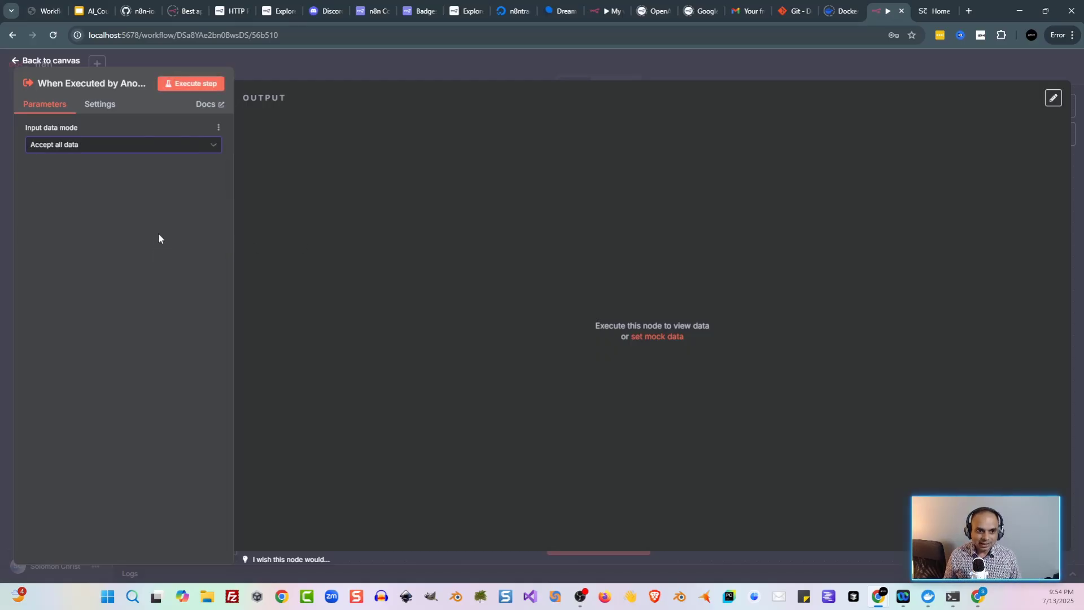
pyautogui.click(189, 87)
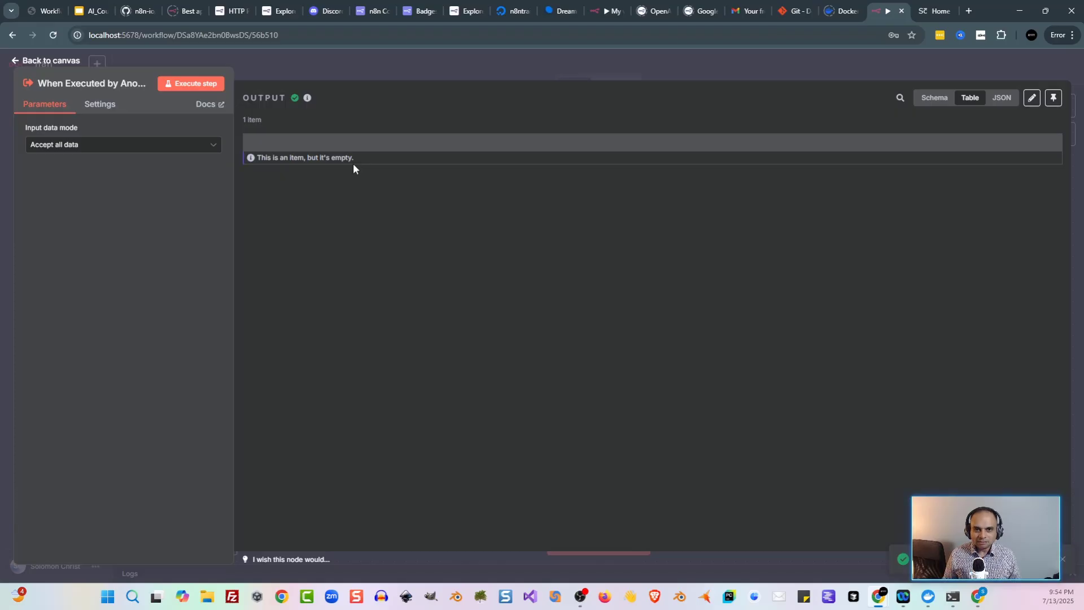
pyautogui.click(425, 70)
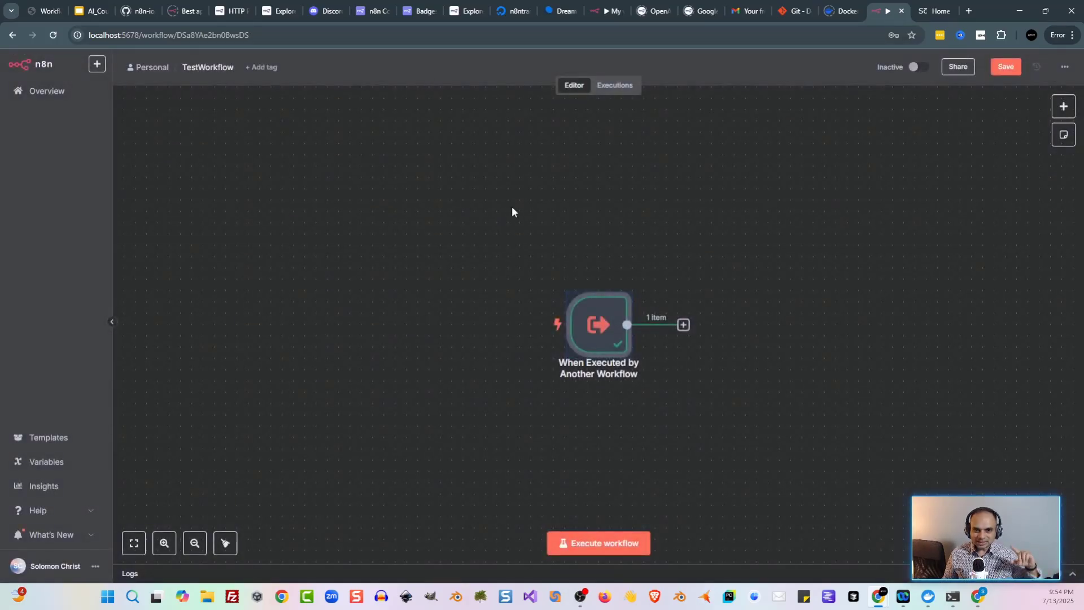
pyautogui.moveTo(602, 333)
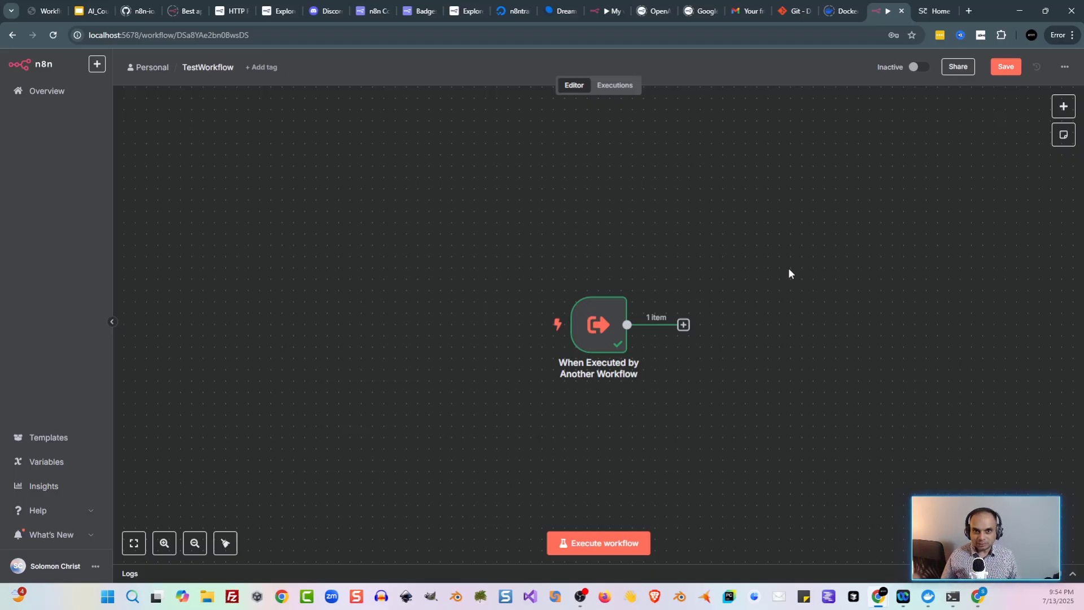
# Step: Present the 'Logic and Control Flow Nodes' slide full screen in Google Slides
pyautogui.hotkey('ctrl', '2')
pyautogui.click(111, 372)
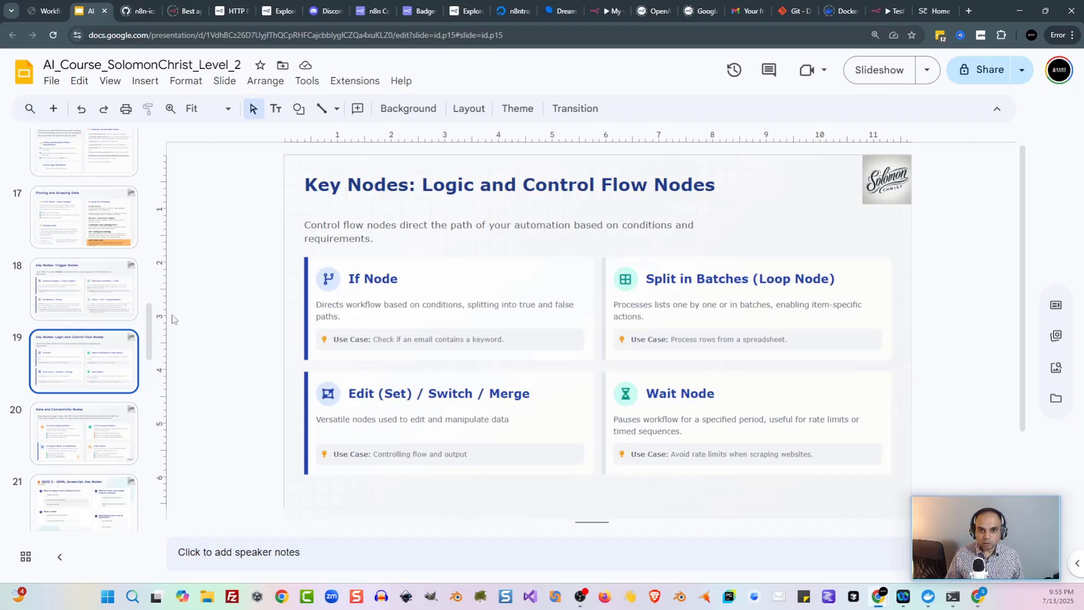
pyautogui.click(869, 72)
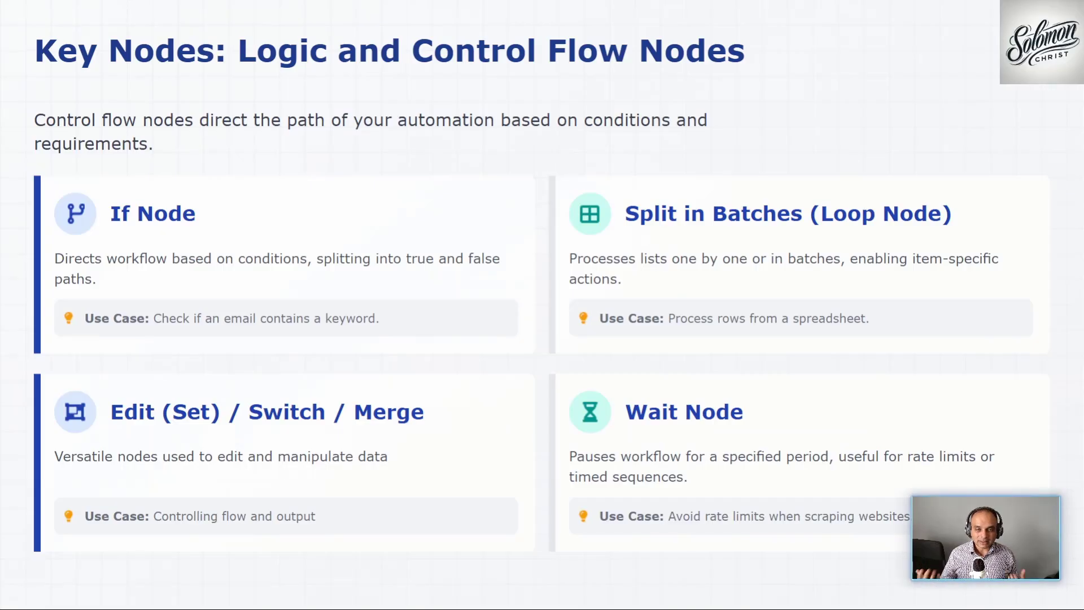
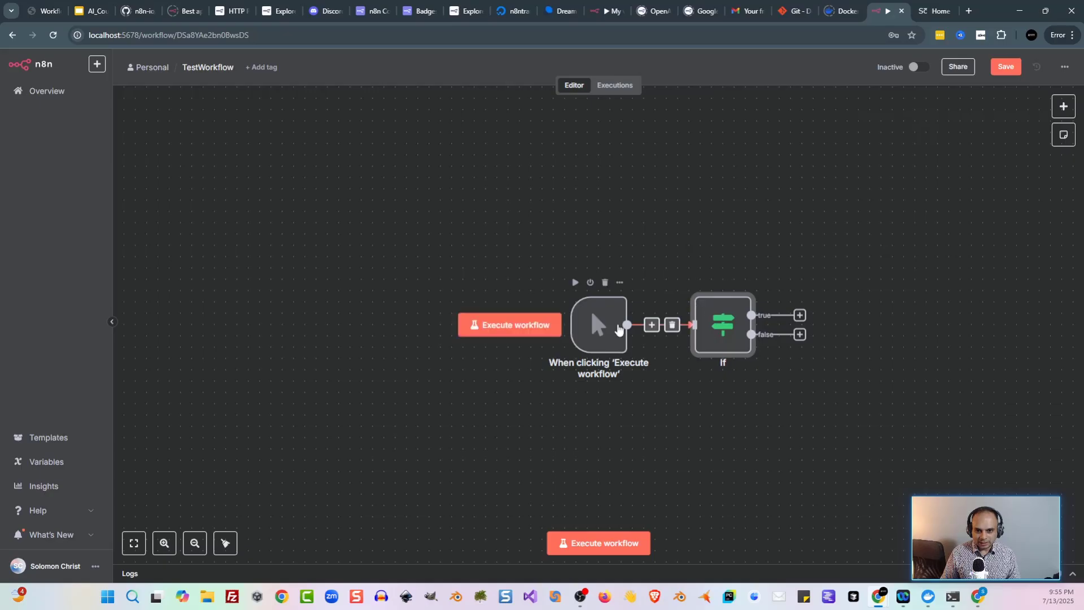
# Step: Delete the 'When clicking Execute workflow' manual trigger node from TestWorkflow
pyautogui.click(605, 288)
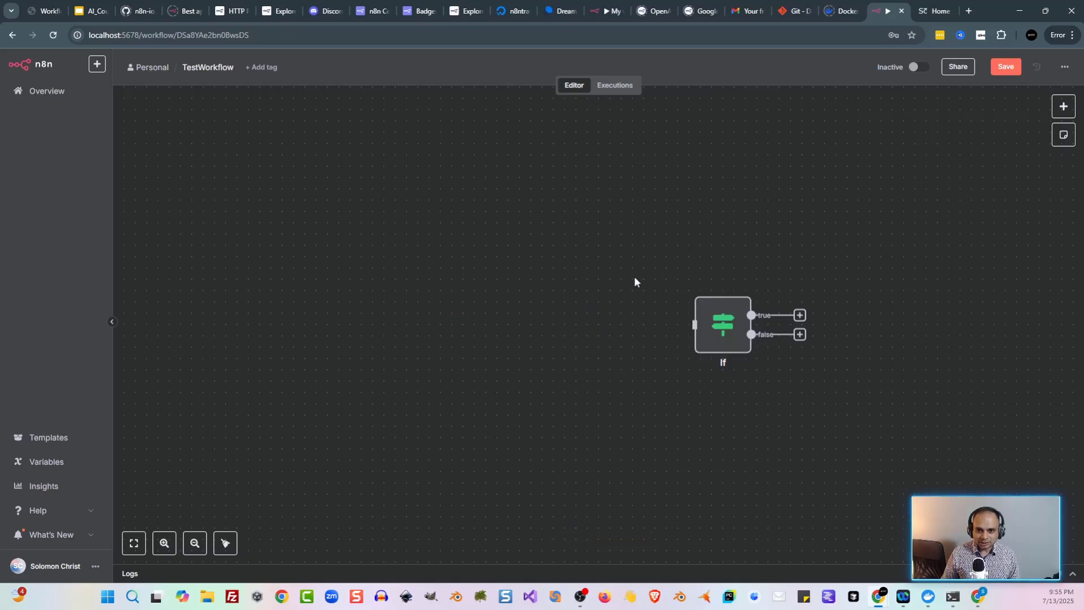
# Step: Add a Chat Trigger as the workflow's first step, feeding the If node
pyautogui.press('Tab')
pyautogui.write('chat')
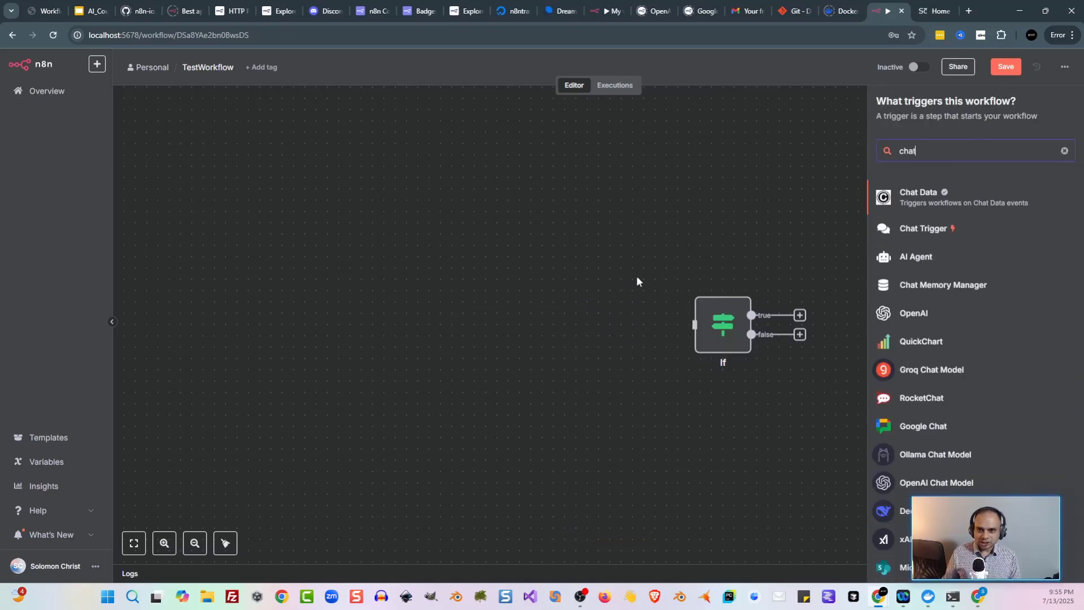
pyautogui.click(943, 232)
pyautogui.click(282, 63)
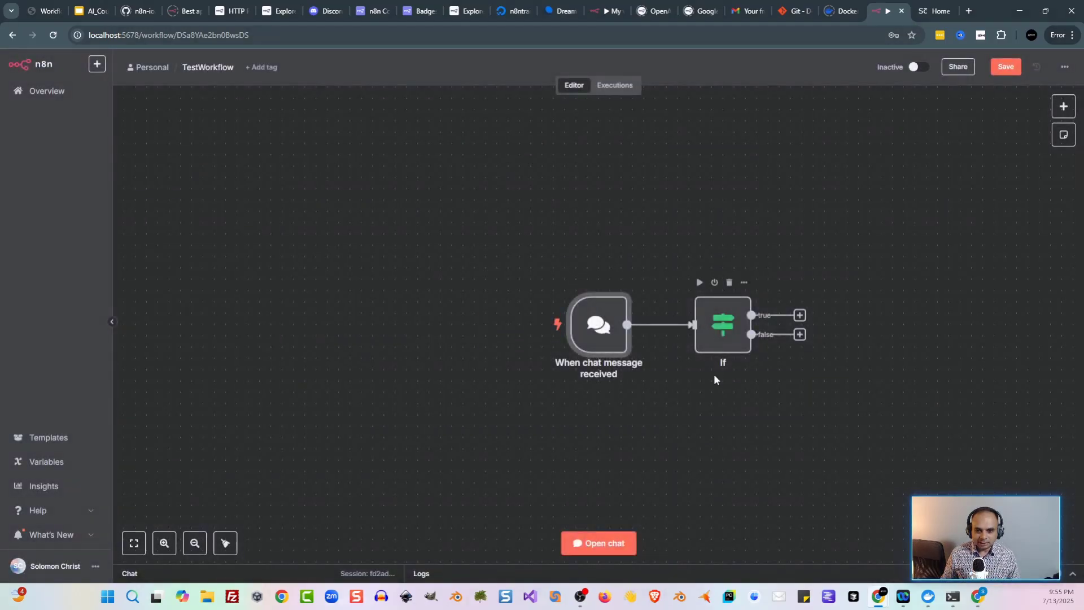
# Step: Send the test chat message 'hi' through the workflow
pyautogui.click(608, 545)
pyautogui.write('hi')
pyautogui.press('Return')
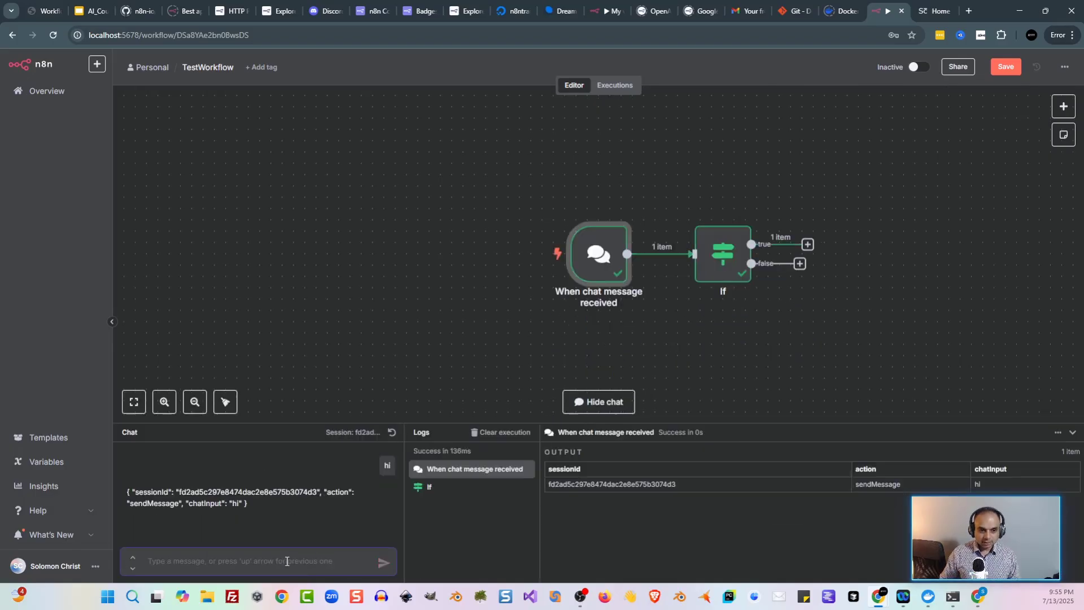
# Step: Make the If node check chatInput equals 'hi' and run the step
pyautogui.doubleClick(718, 268)
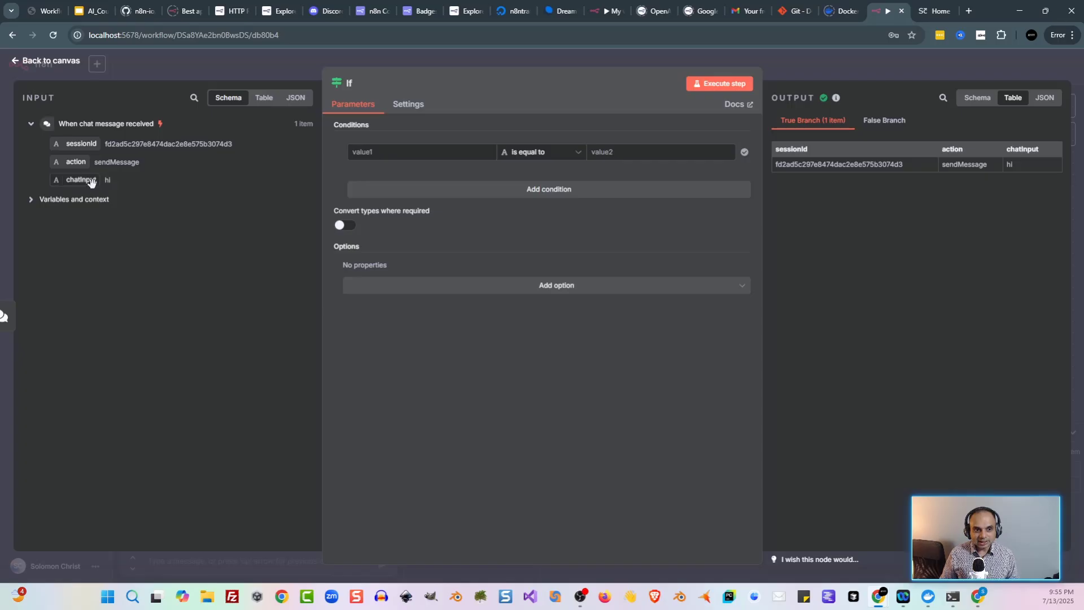
pyautogui.moveTo(93, 180); pyautogui.dragTo(409, 162)
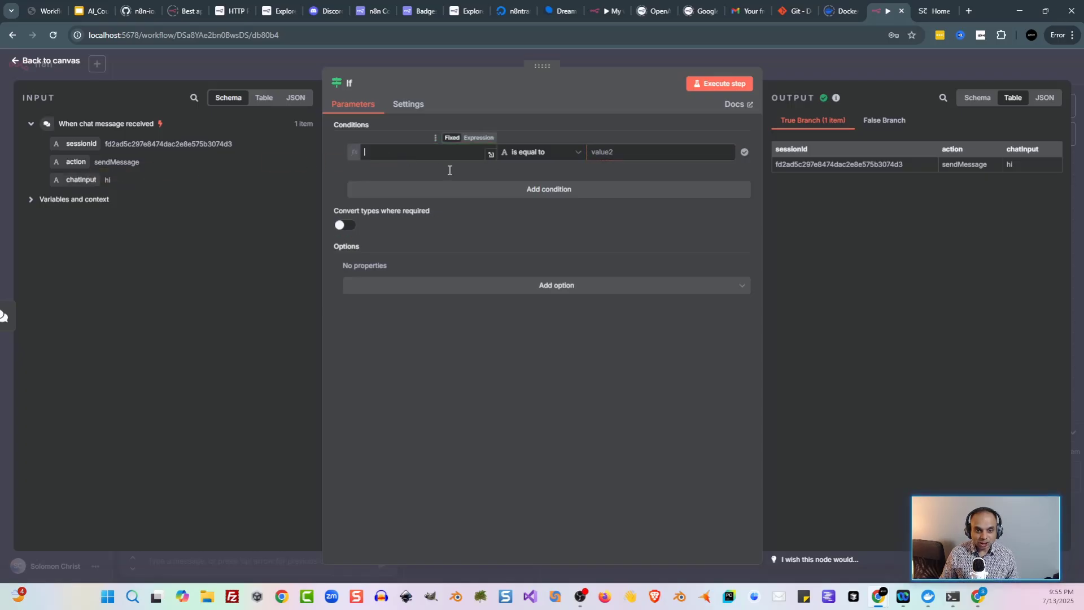
pyautogui.click(578, 159)
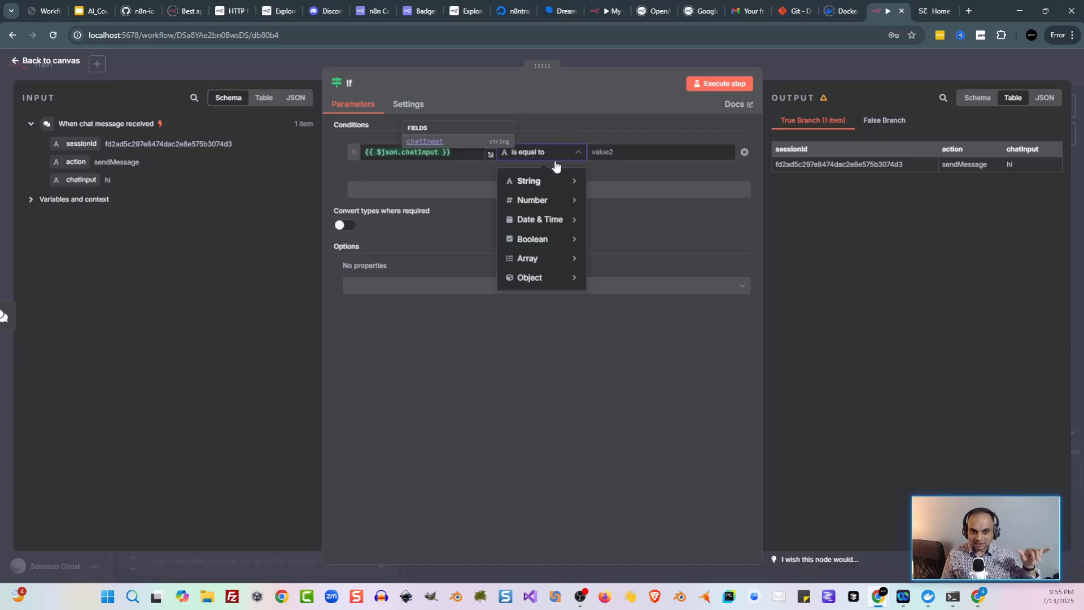
pyautogui.moveTo(561, 181)
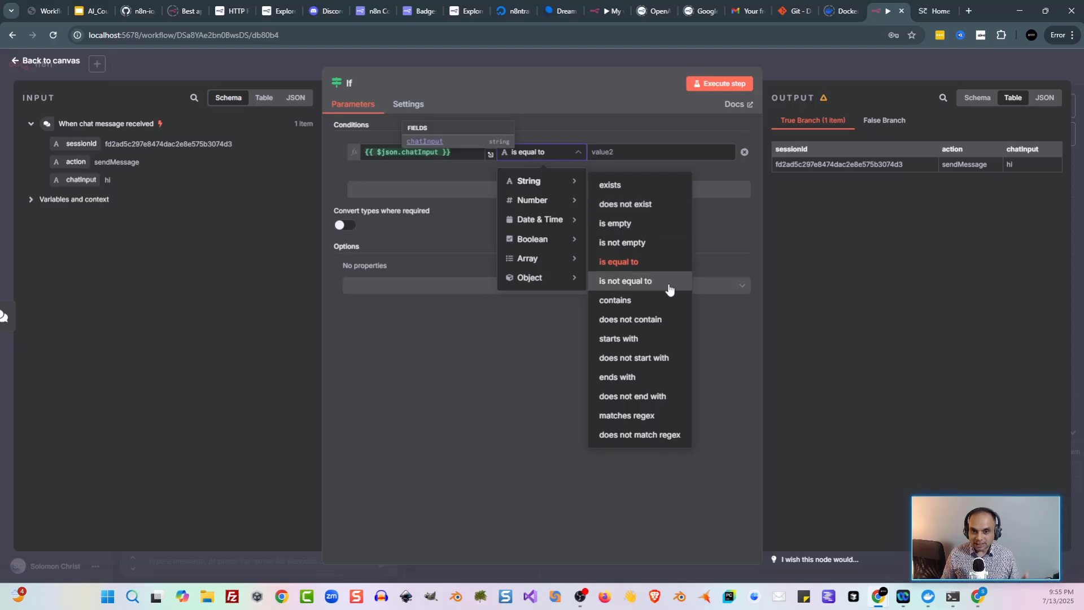
pyautogui.click(658, 150)
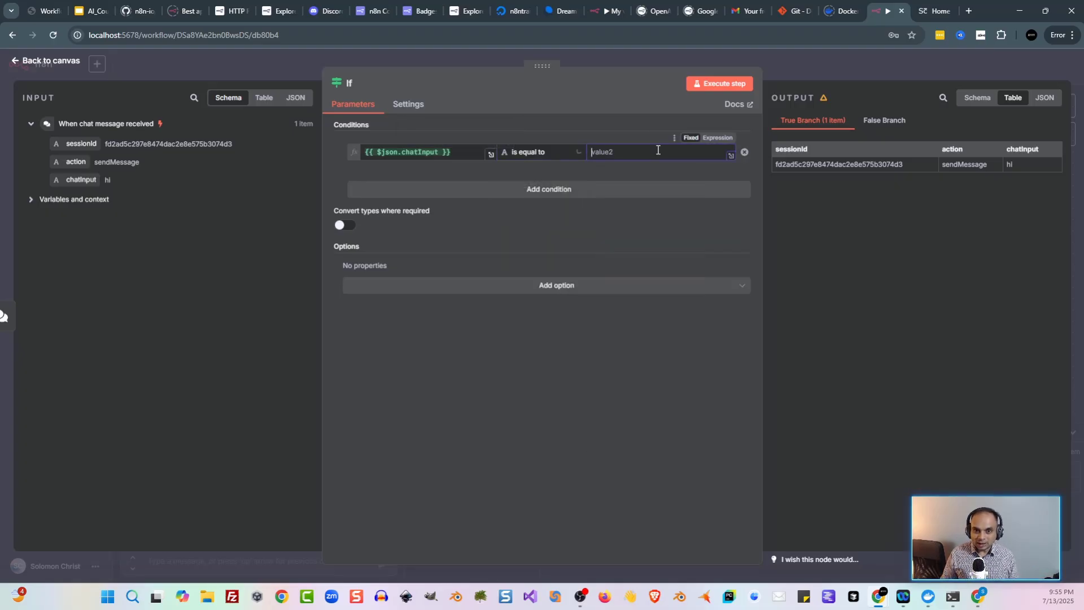
pyautogui.write('h')
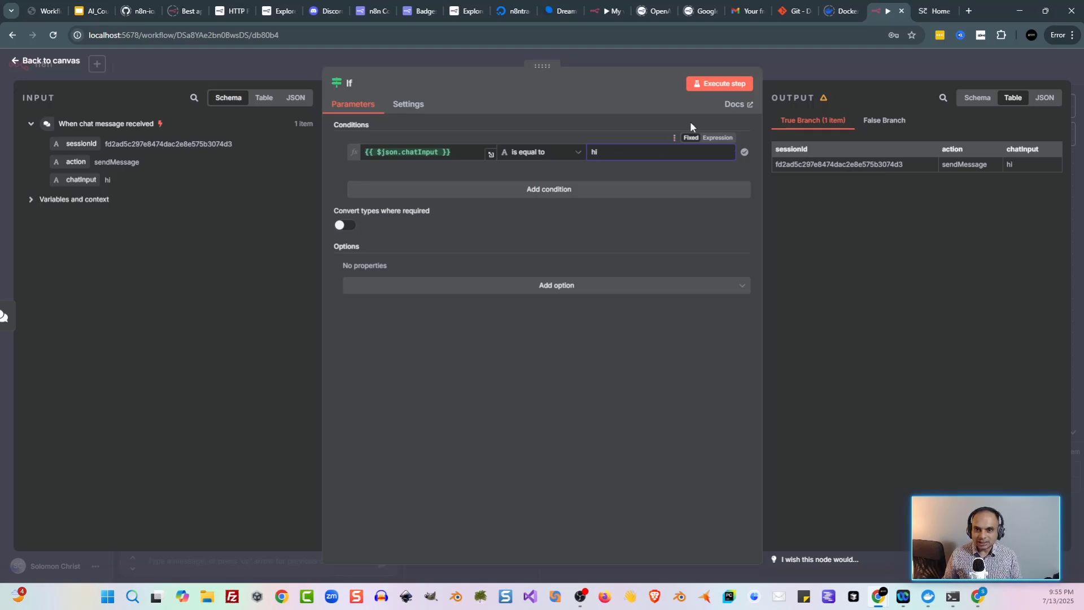
pyautogui.write('i')
pyautogui.click(720, 83)
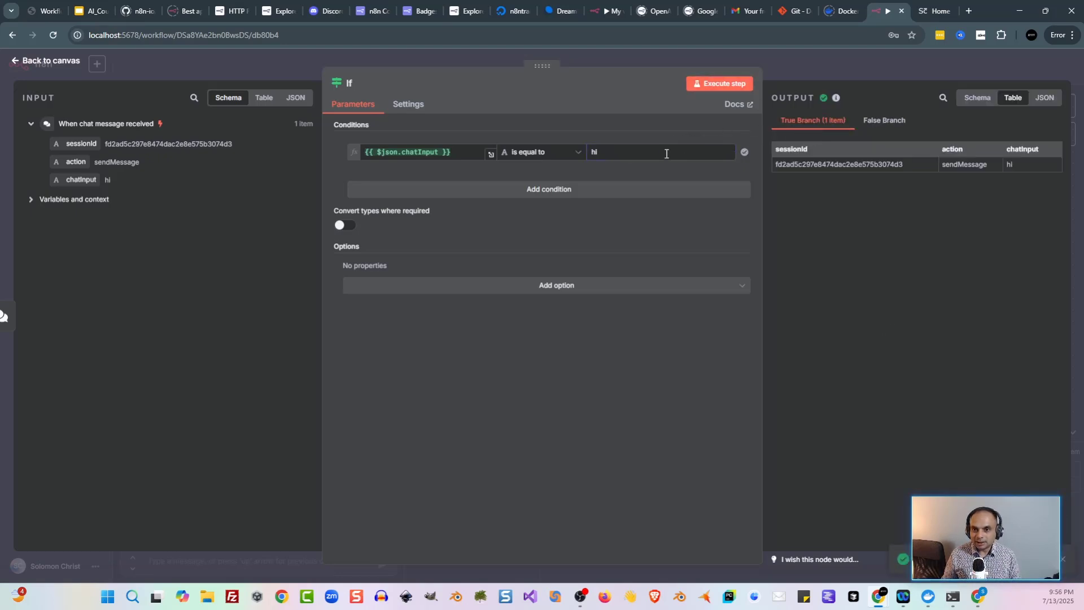
# Step: Change the If comparison value to 'no' and rerun, sending the item to false
pyautogui.click(666, 153)
pyautogui.hotkey('ctrl', 'a')
pyautogui.write('no')
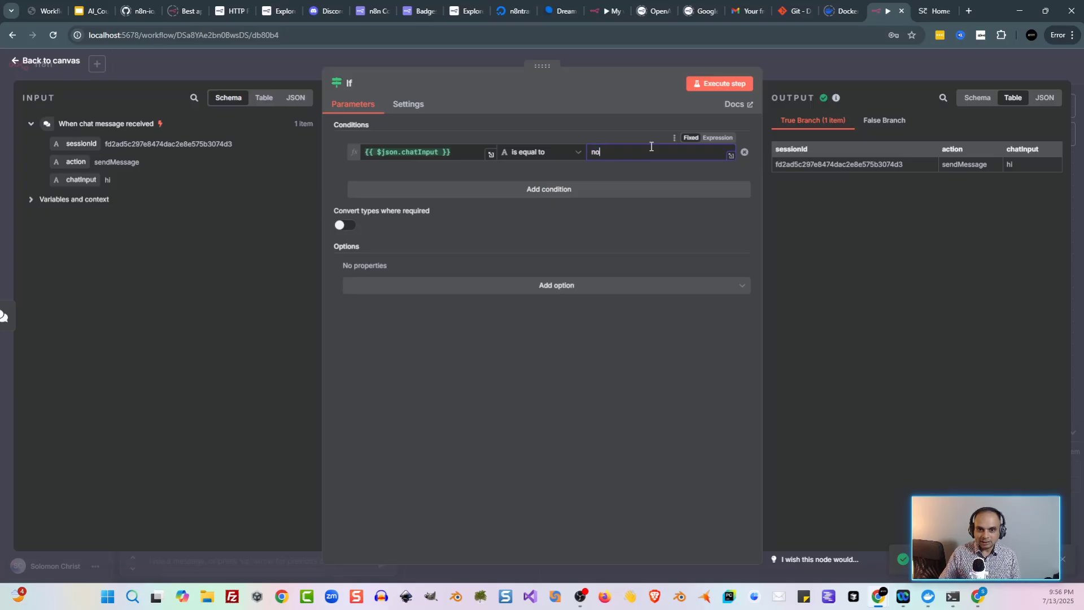
pyautogui.click(705, 85)
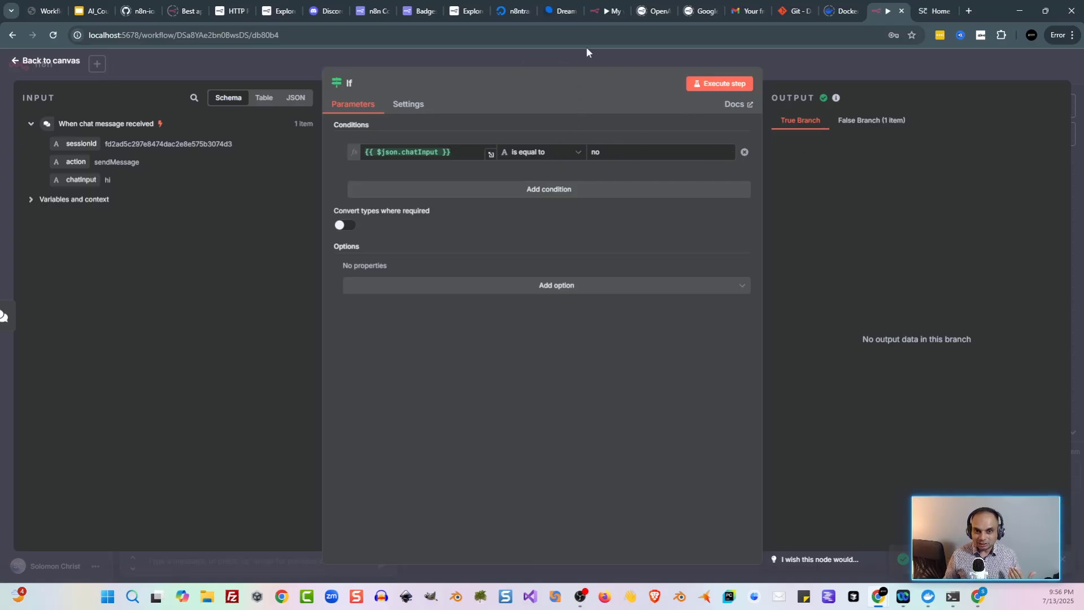
# Step: Add a second If condition, action equals 'sendMessage2', and restore the first value to 'hi'
pyautogui.click(531, 191)
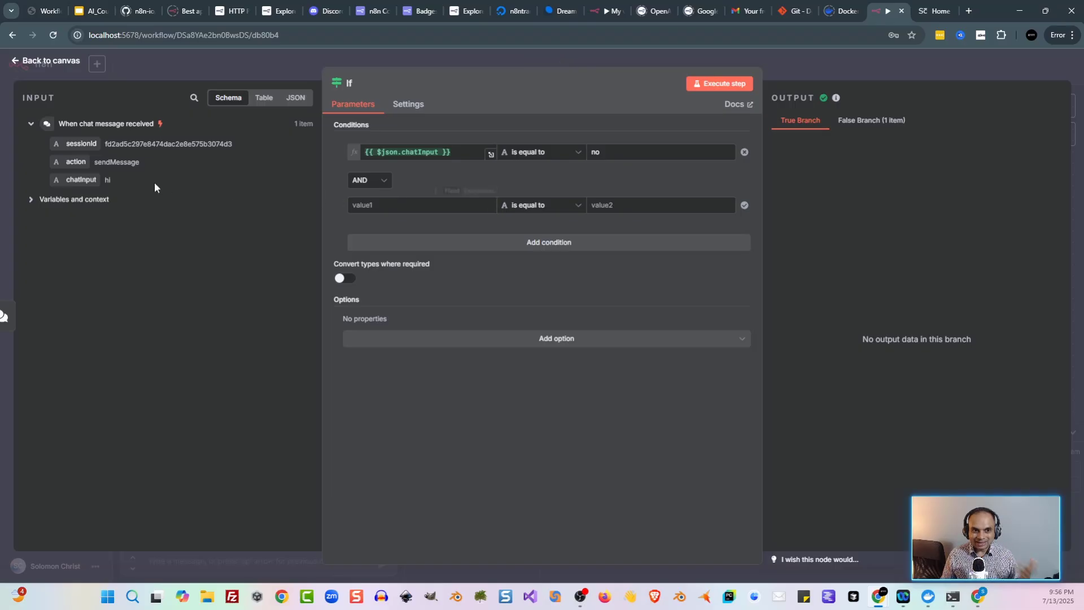
pyautogui.moveTo(72, 163); pyautogui.dragTo(435, 210)
pyautogui.click(643, 204)
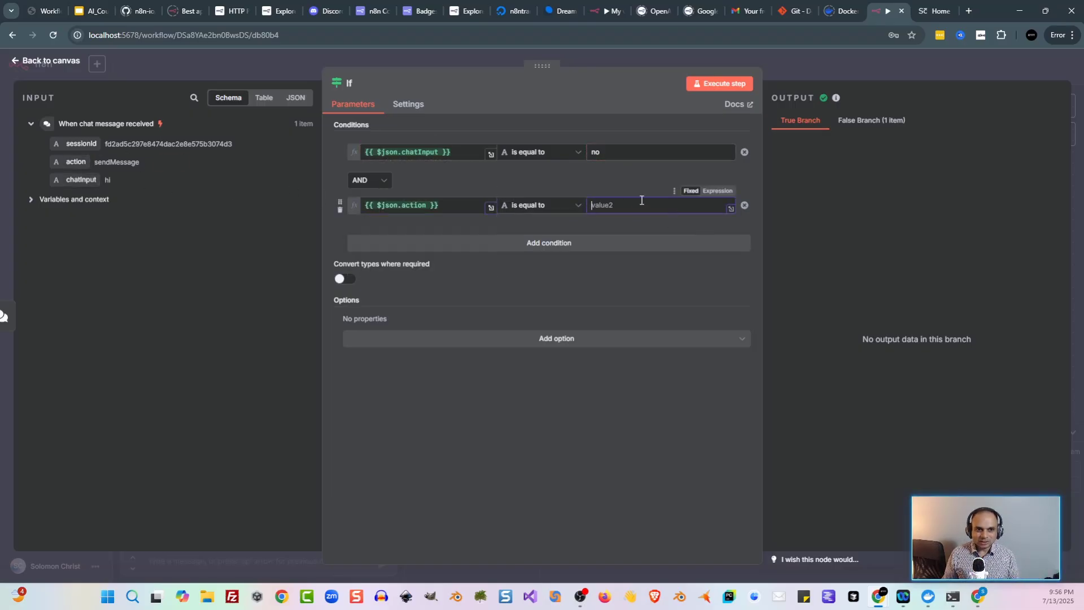
pyautogui.write('sendMe')
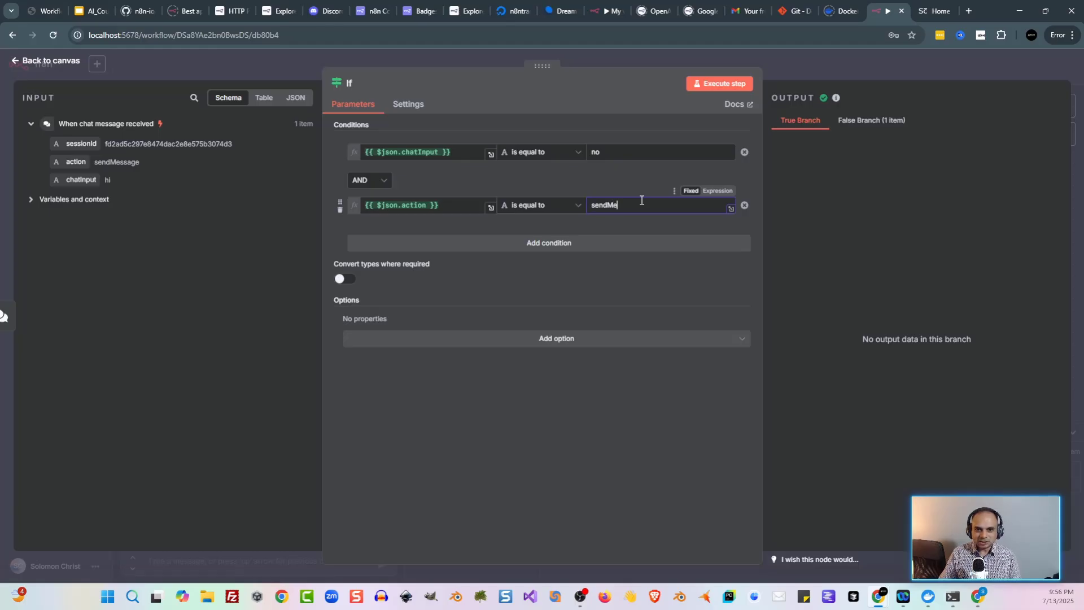
pyautogui.write('ssage')
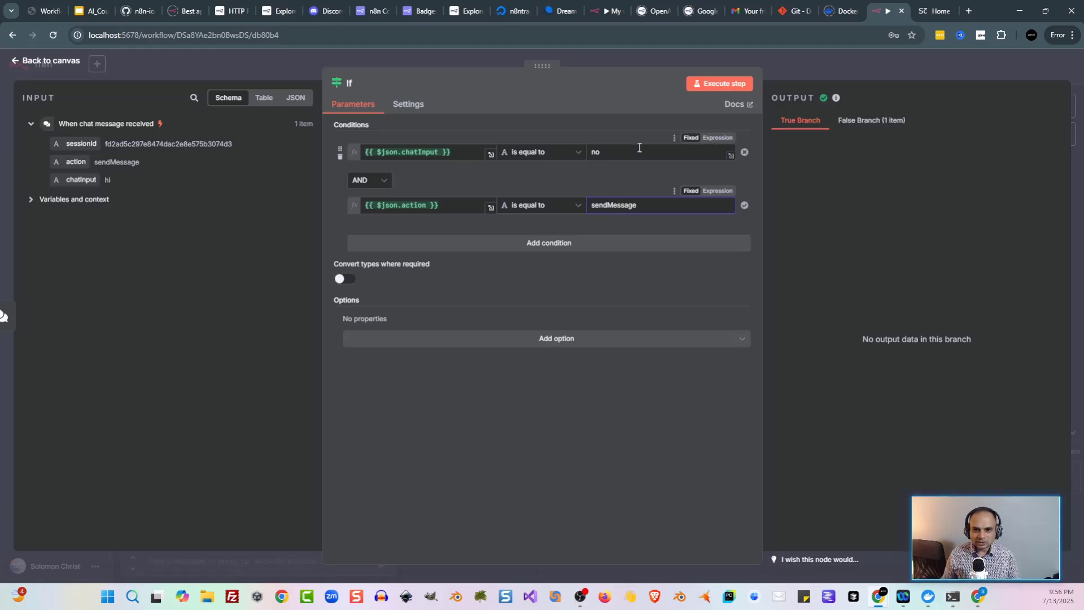
pyautogui.doubleClick(639, 148)
pyautogui.write('hi')
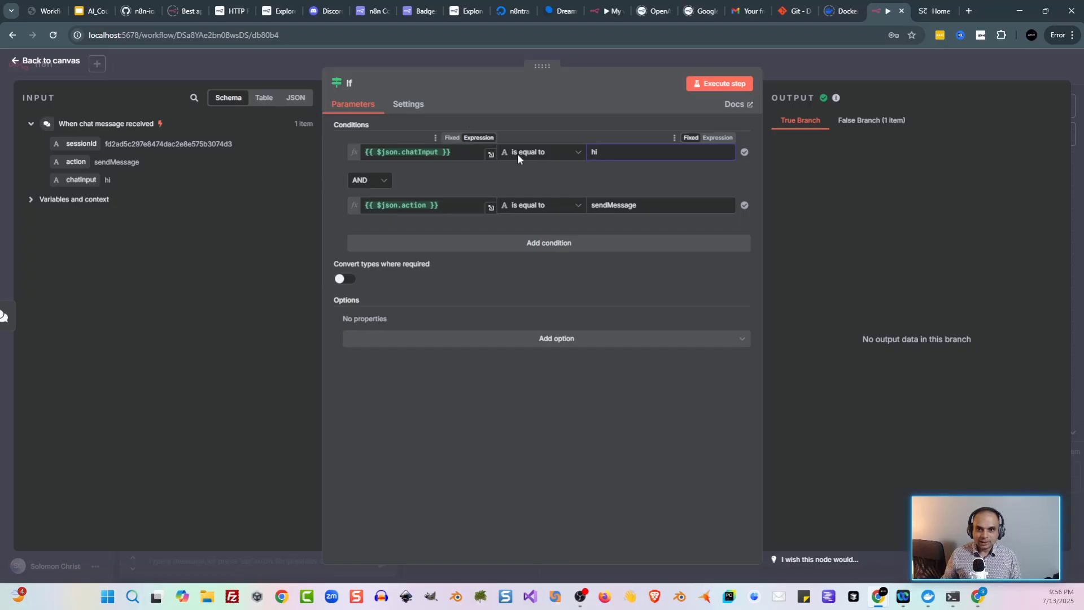
pyautogui.click(743, 84)
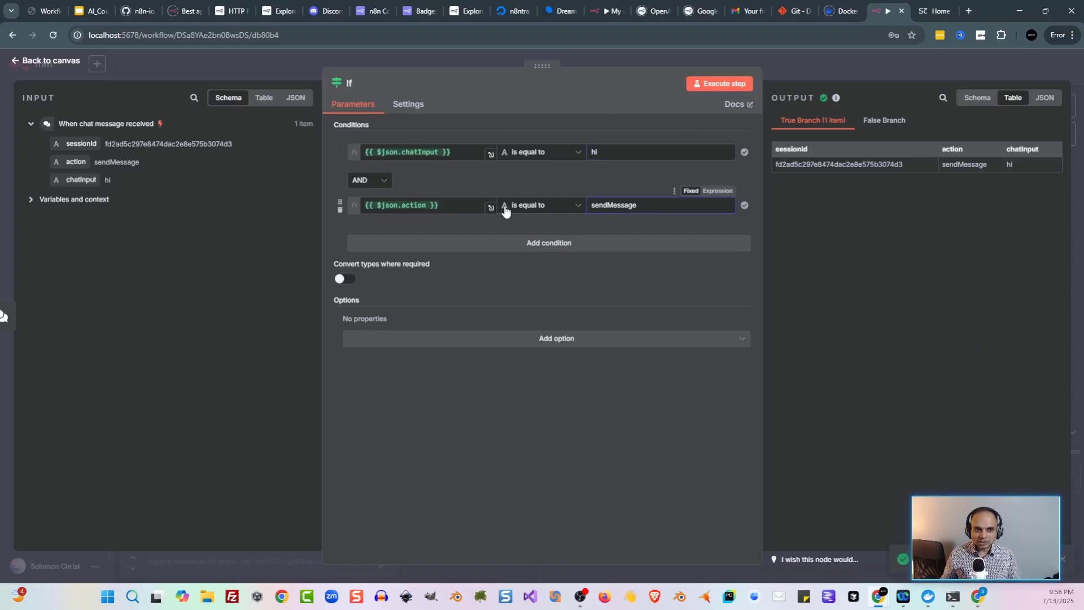
pyautogui.write('2')
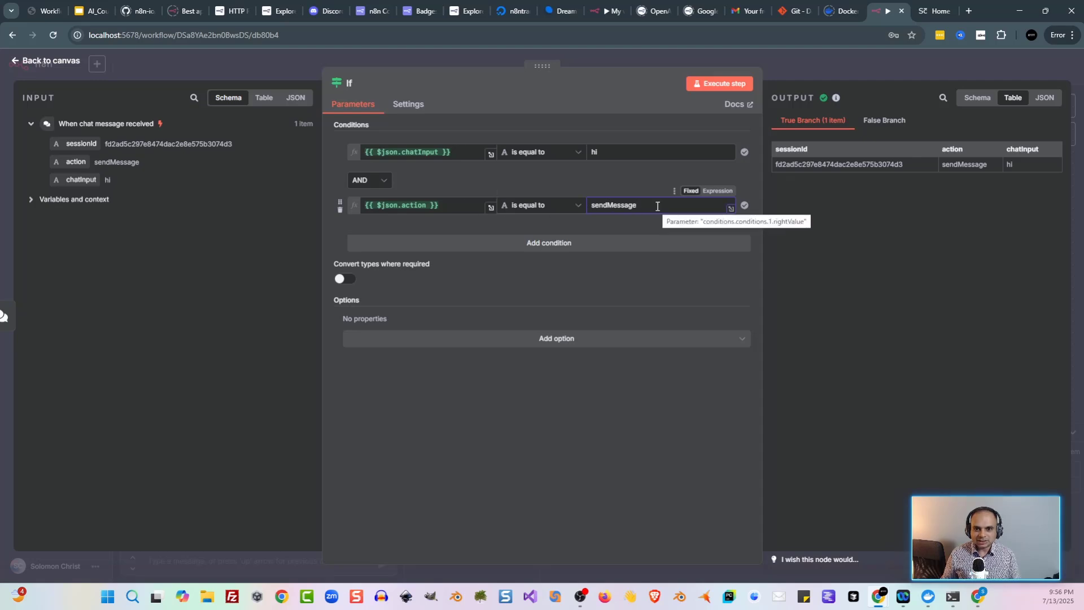
pyautogui.click(711, 88)
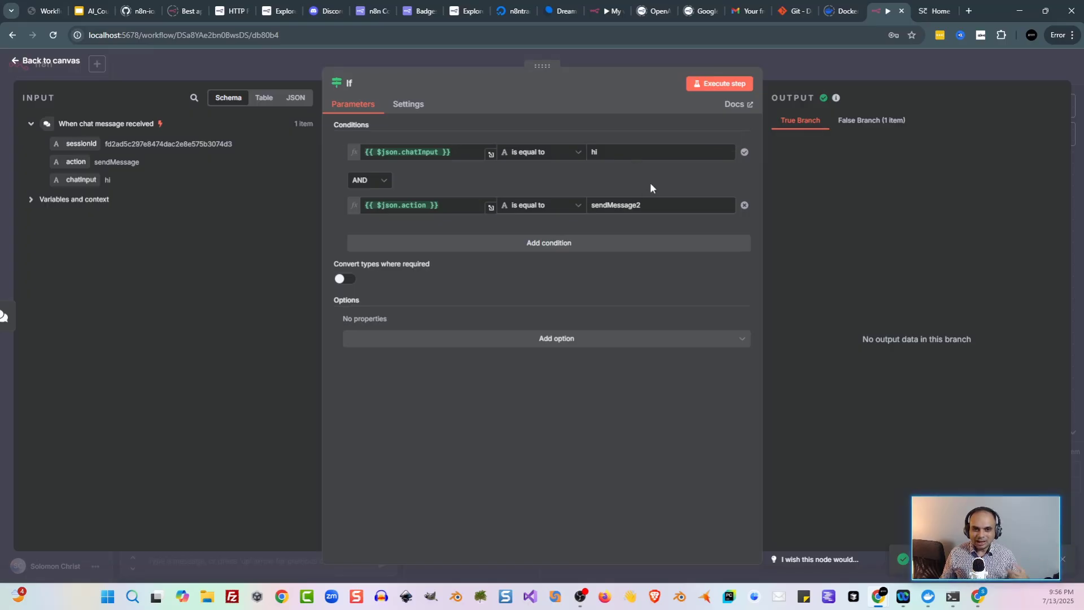
# Step: Combine the two If conditions with OR and rerun, routing the item to true
pyautogui.click(383, 174)
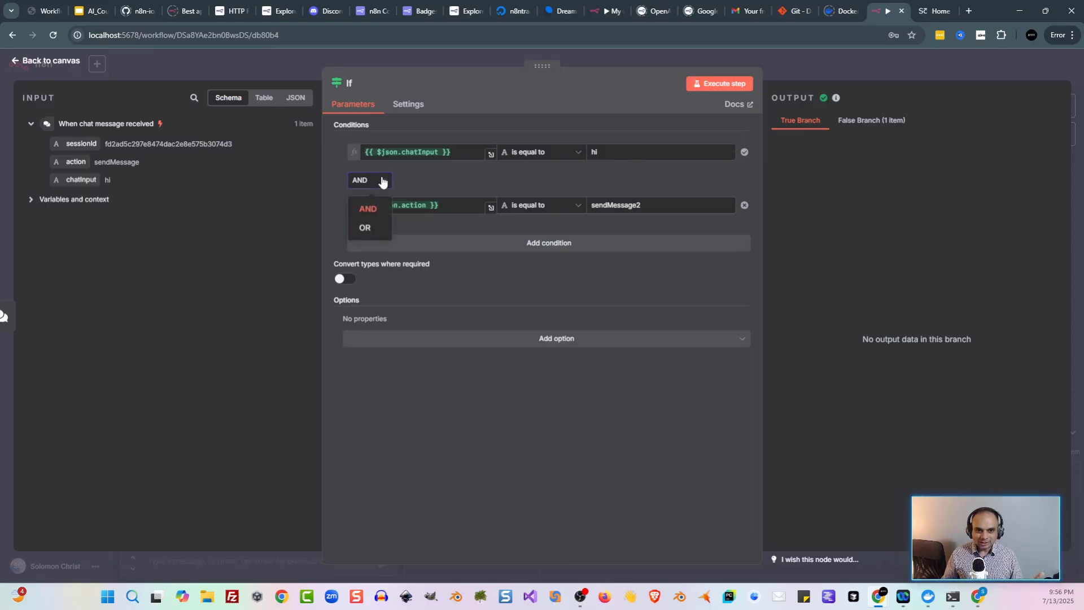
pyautogui.click(378, 235)
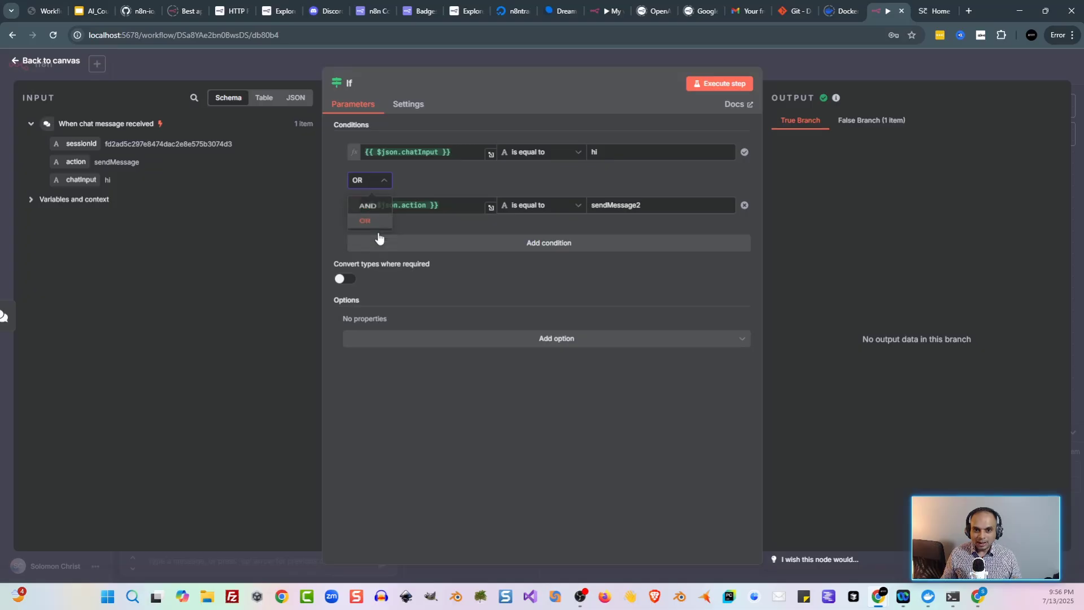
pyautogui.click(728, 85)
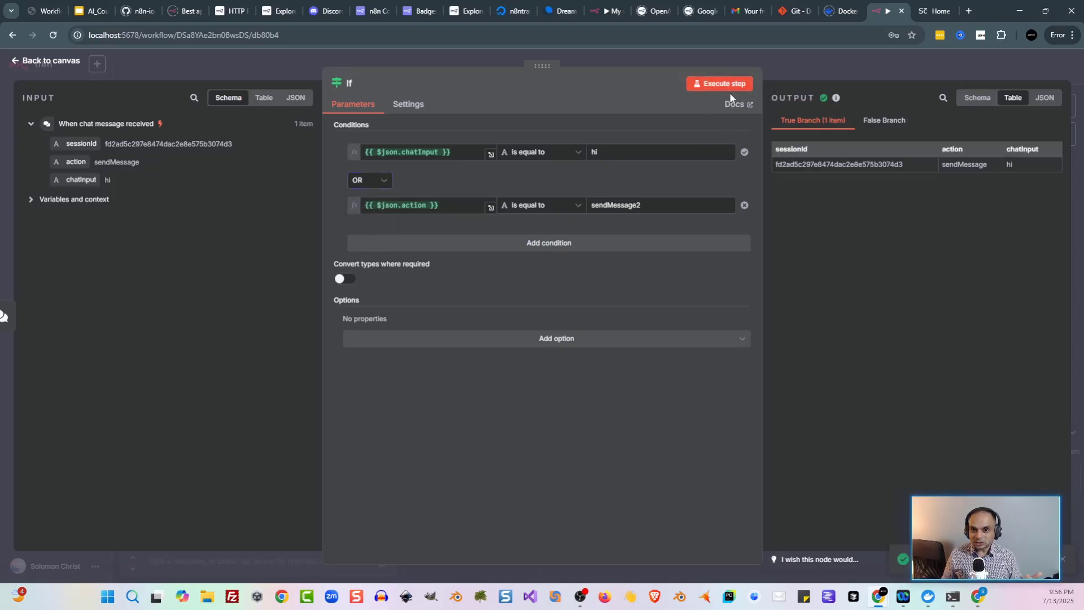
pyautogui.click(780, 72)
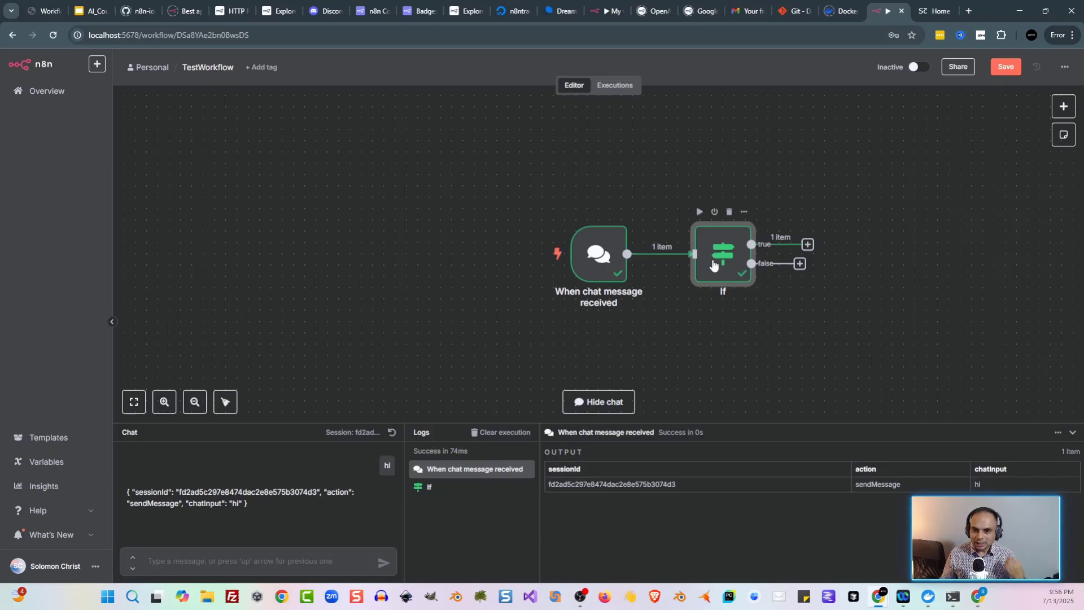
# Step: Delete the If node and its connection from the chat trigger
pyautogui.moveTo(680, 252)
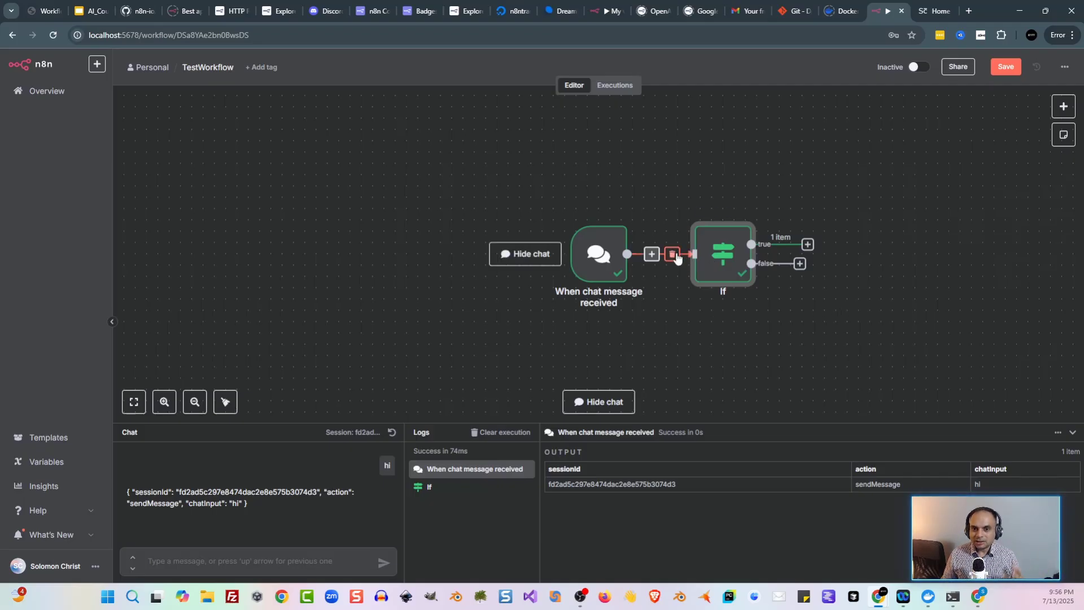
pyautogui.click(677, 257)
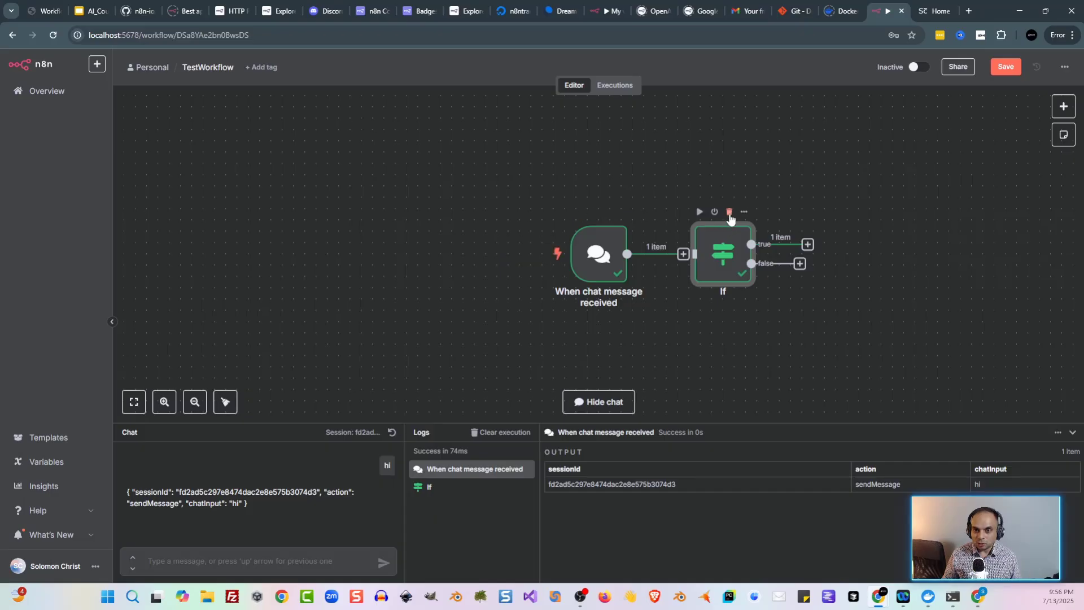
pyautogui.click(732, 212)
# Step: Add a Switch node and connect the chat trigger's output to it
pyautogui.press('Tab')
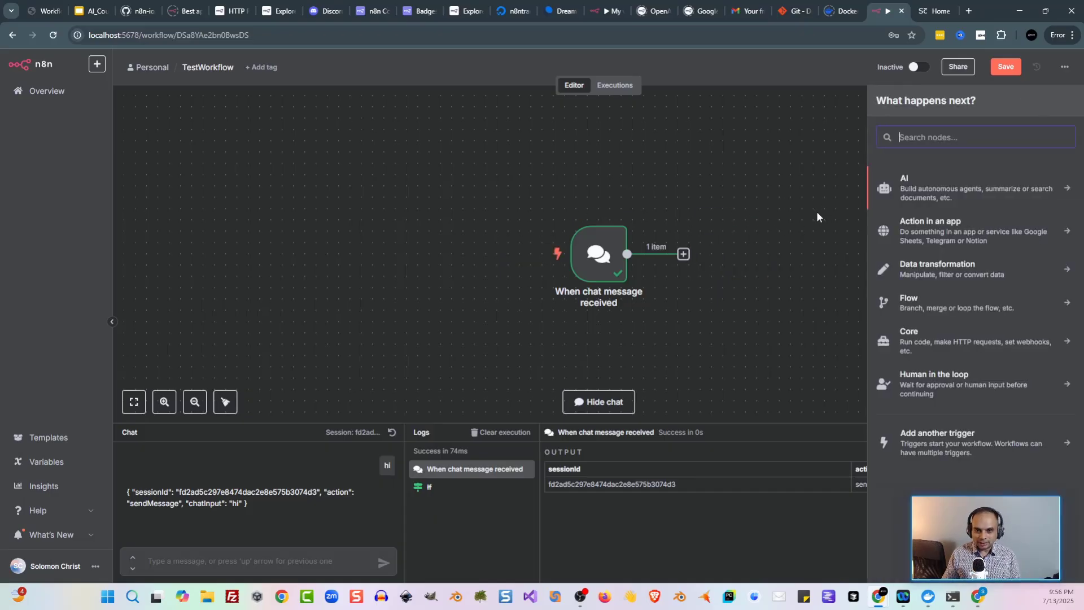
pyautogui.write('swit')
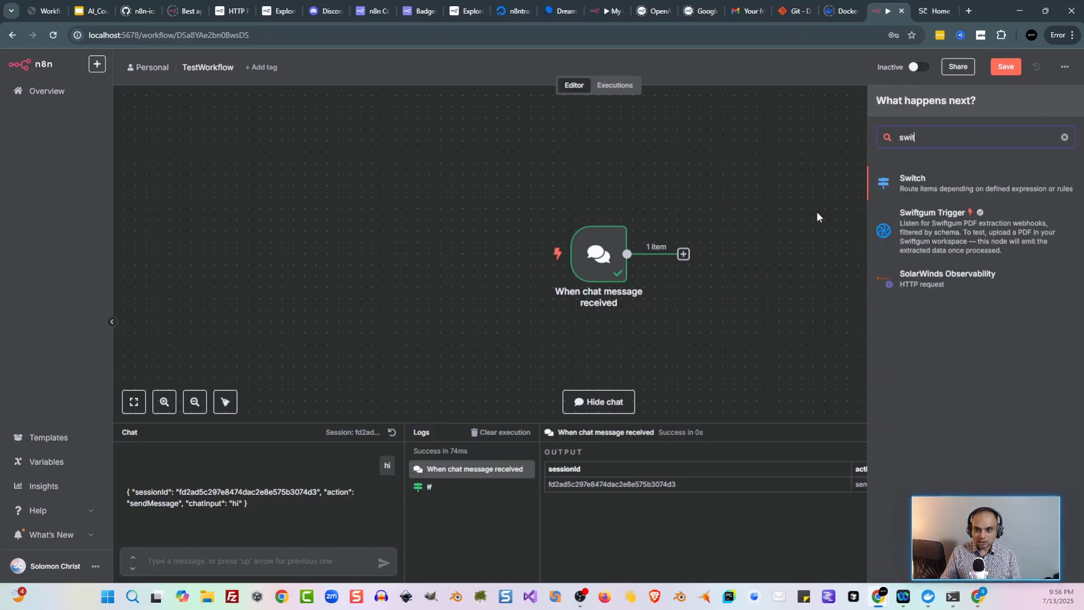
pyautogui.press('Return')
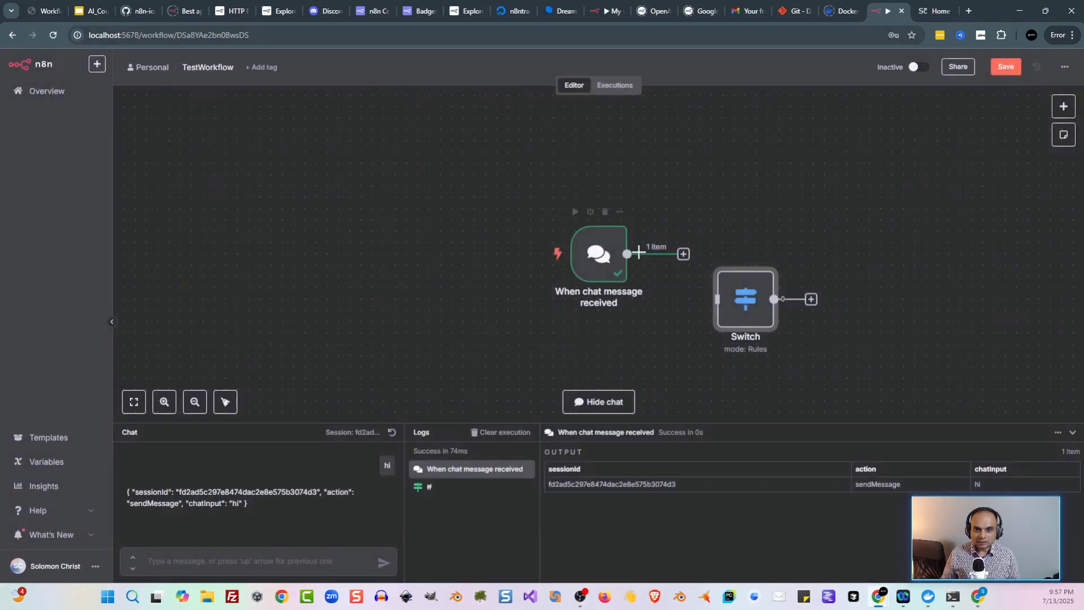
pyautogui.moveTo(683, 254); pyautogui.dragTo(736, 303)
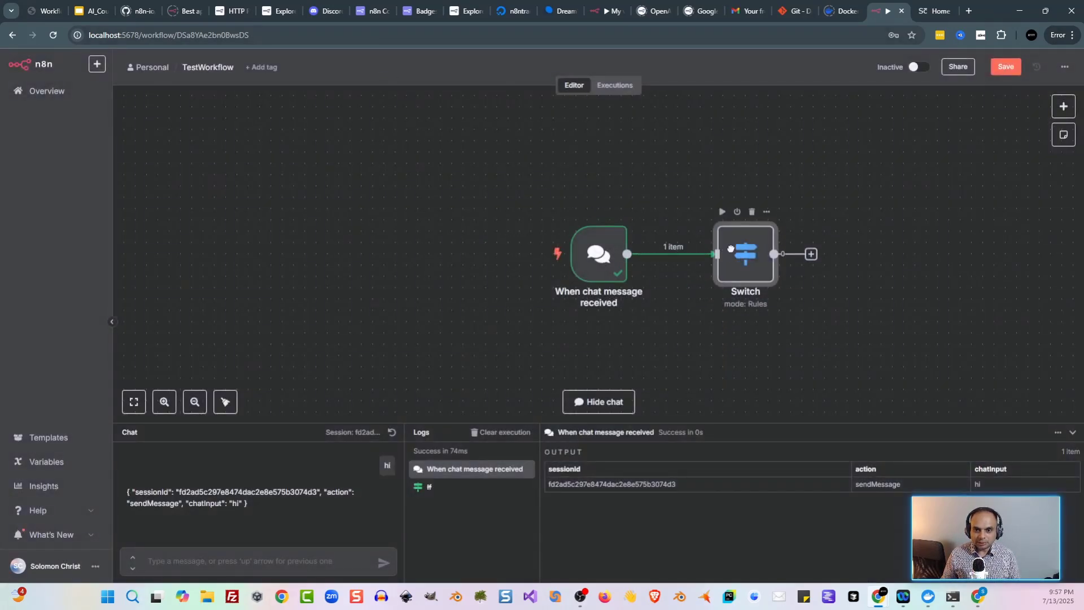
# Step: Add a Switch rule routing chatInput equal to 'hi' to an output named 'Said Hi'
pyautogui.doubleClick(735, 299)
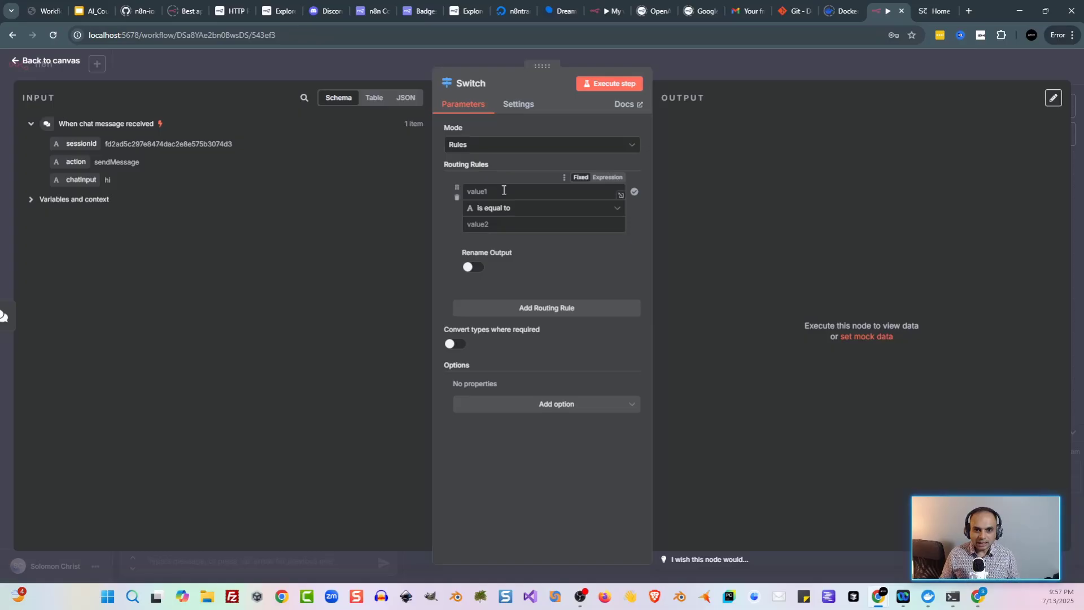
pyautogui.moveTo(80, 179); pyautogui.dragTo(490, 193)
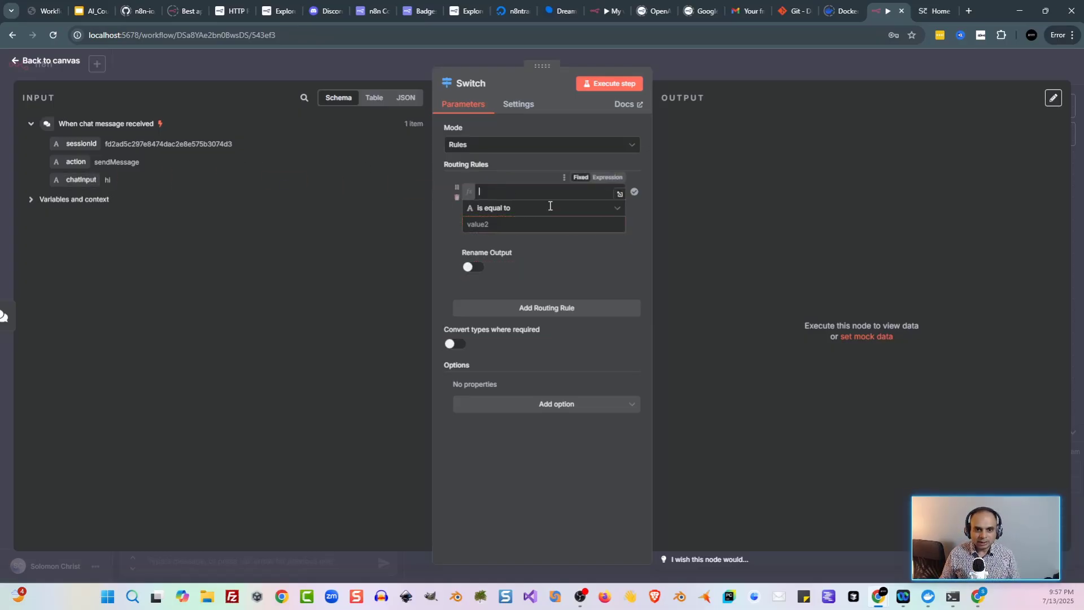
pyautogui.click(441, 225)
pyautogui.click(508, 224)
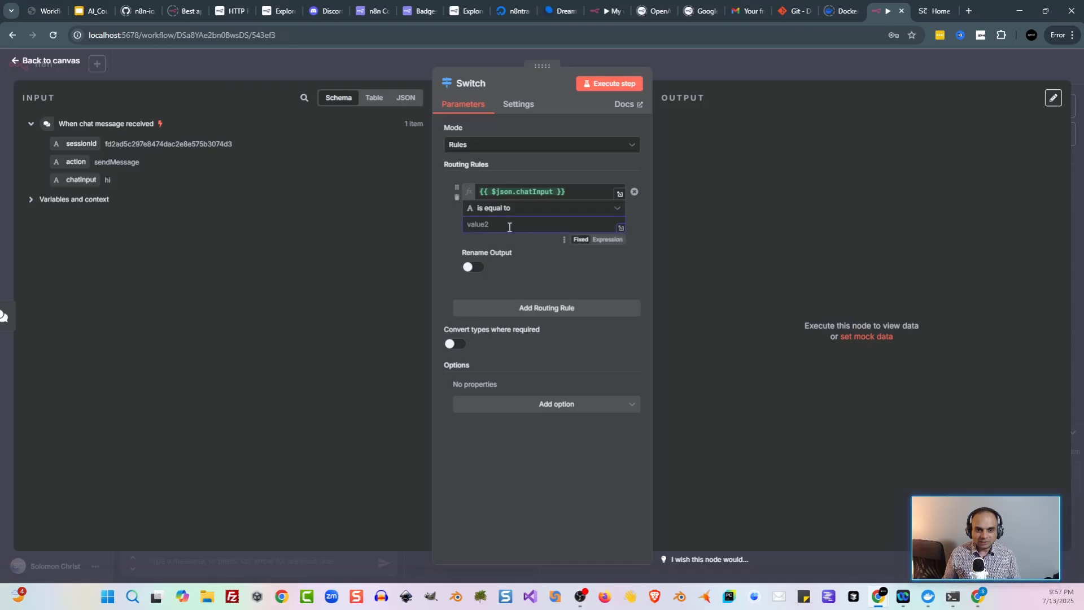
pyautogui.write('hi')
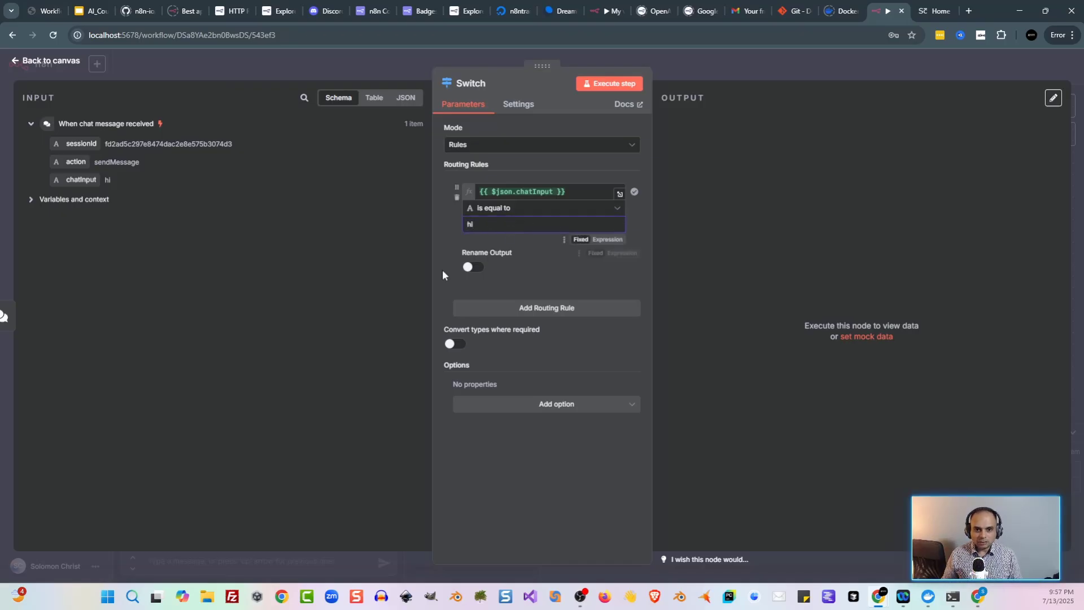
pyautogui.click(473, 269)
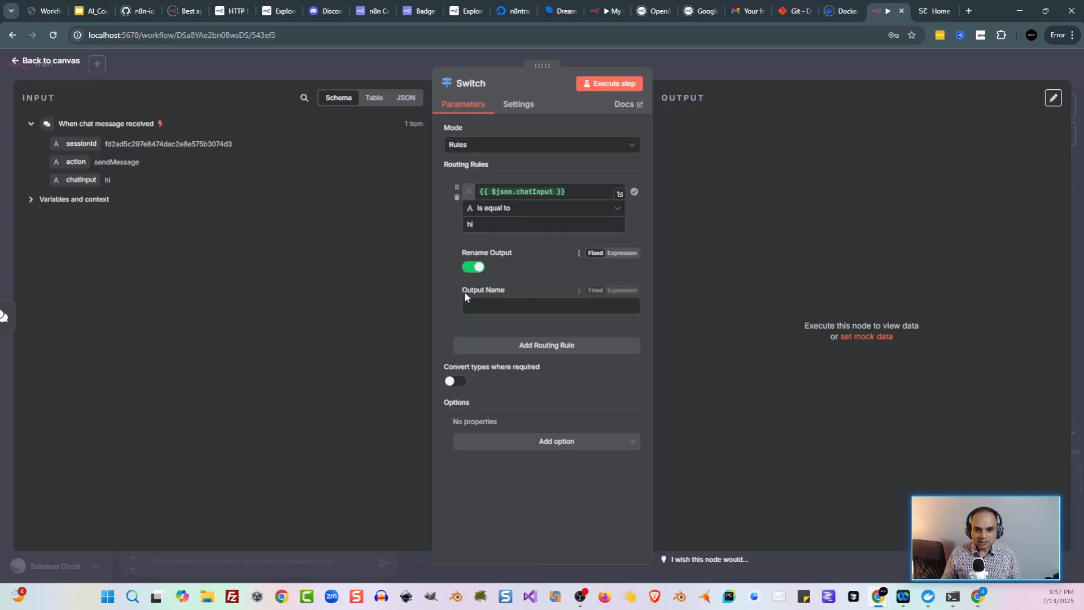
pyautogui.click(490, 306)
pyautogui.write('Said Hi')
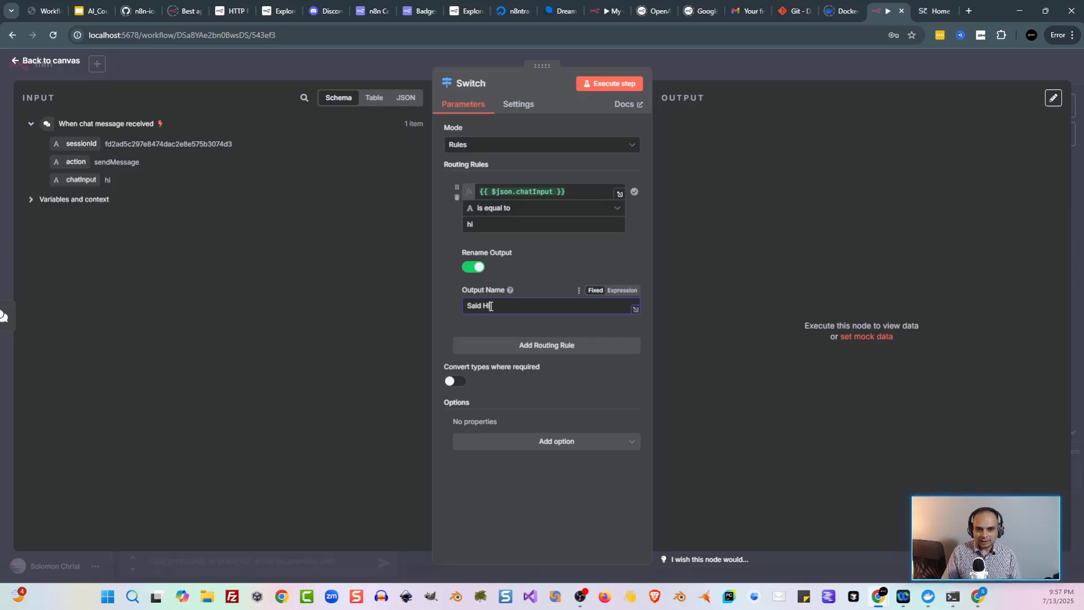
# Step: Add a second rule routing chatInput equal to 'hello' to output 'Said Hello'
pyautogui.click(553, 347)
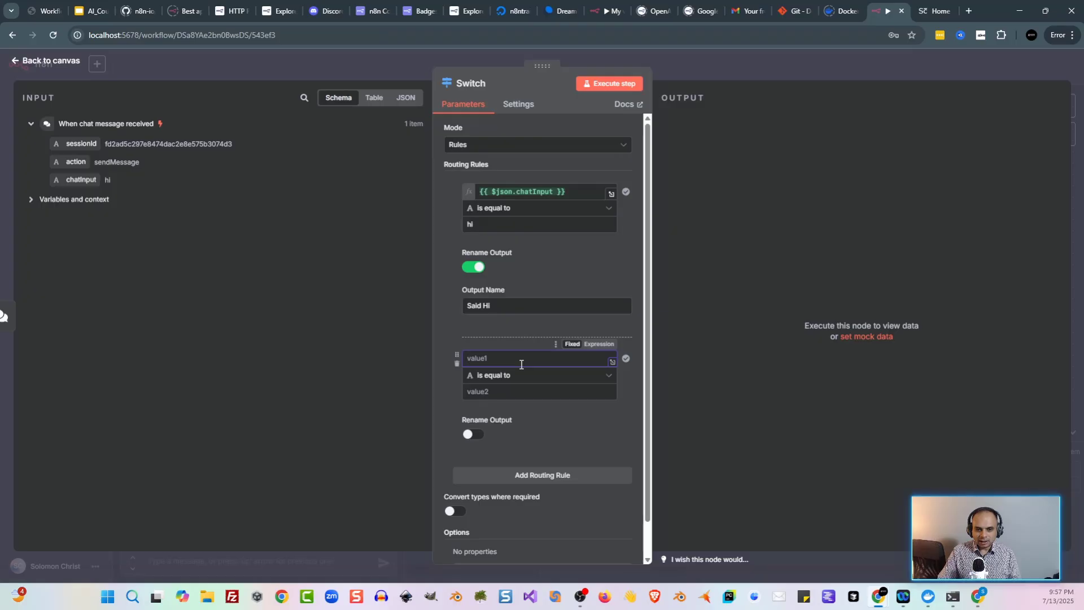
pyautogui.moveTo(74, 180); pyautogui.dragTo(468, 356)
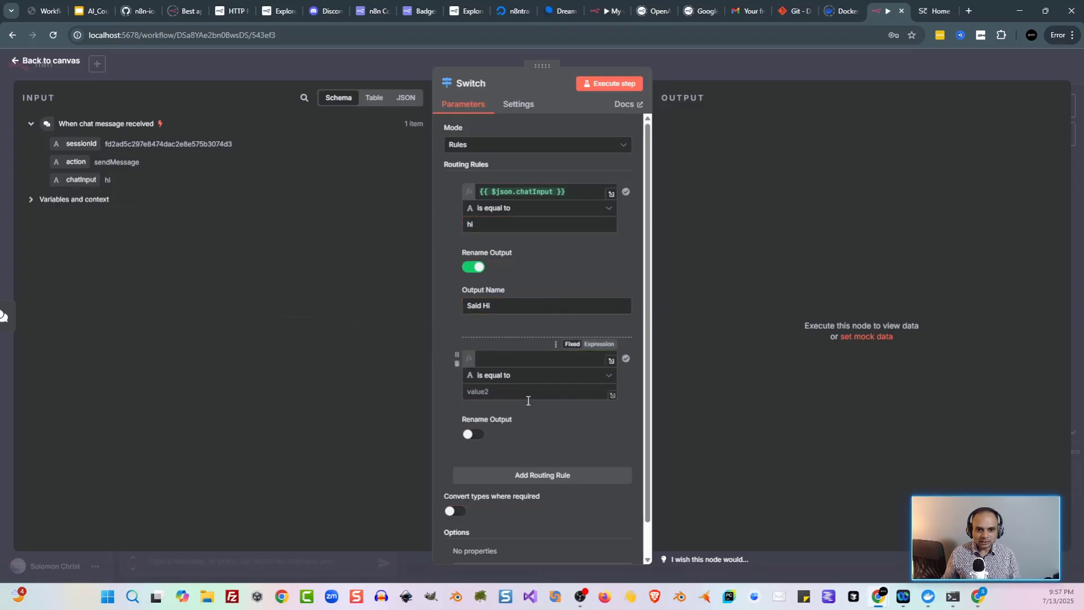
pyautogui.click(455, 376)
pyautogui.click(482, 393)
pyautogui.write('hello')
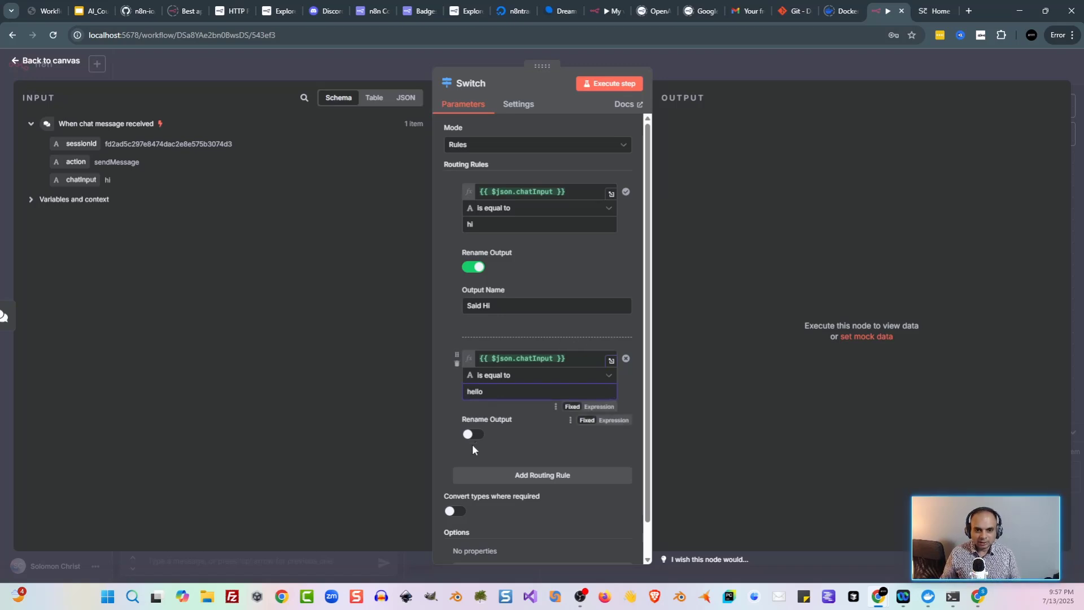
pyautogui.click(469, 434)
pyautogui.click(527, 474)
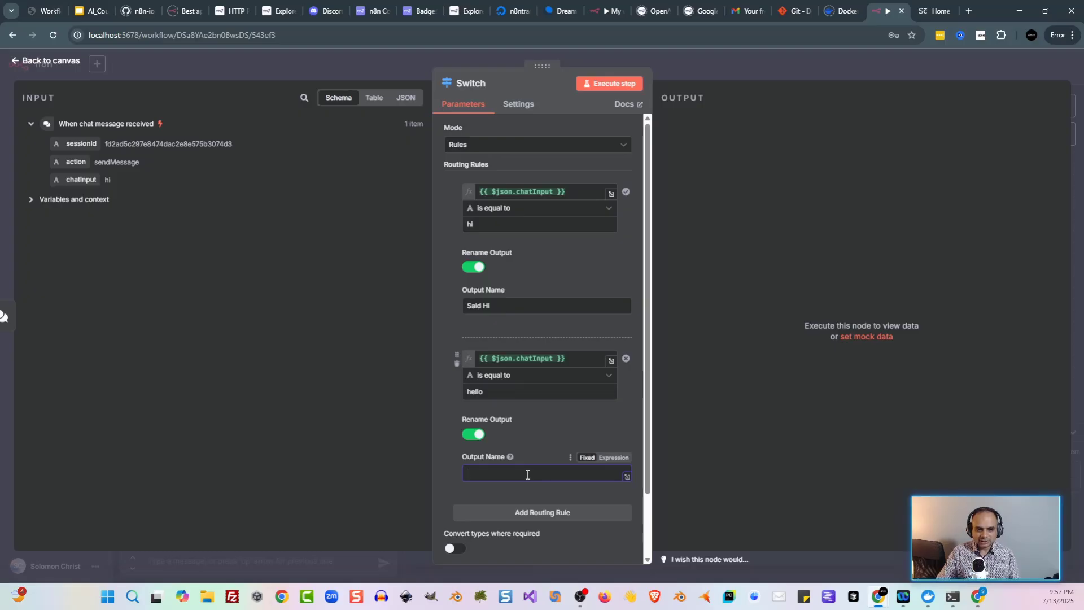
pyautogui.write('Said H')
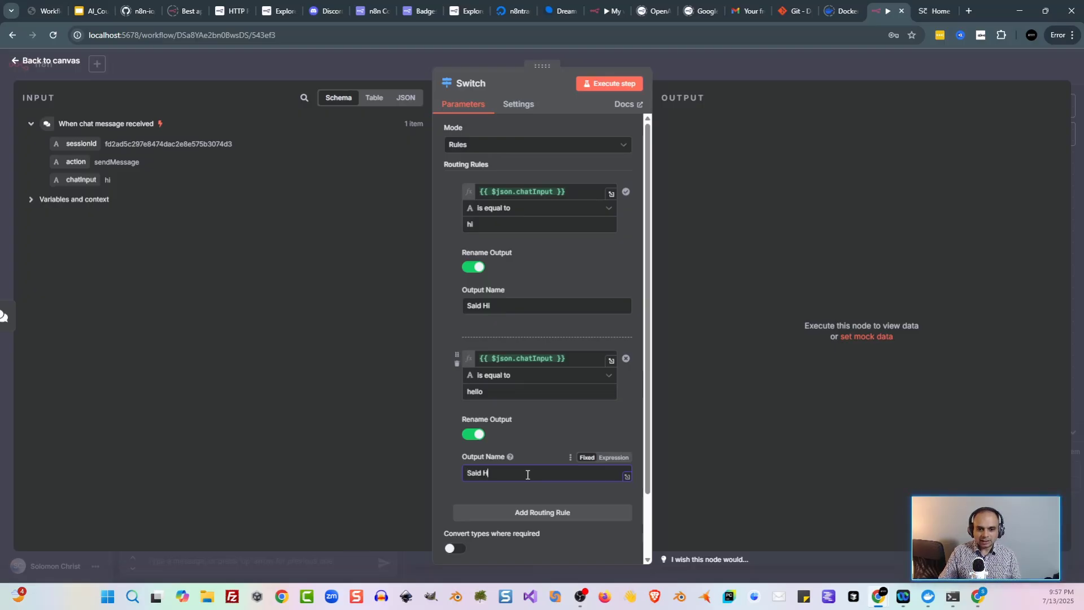
pyautogui.write('ello')
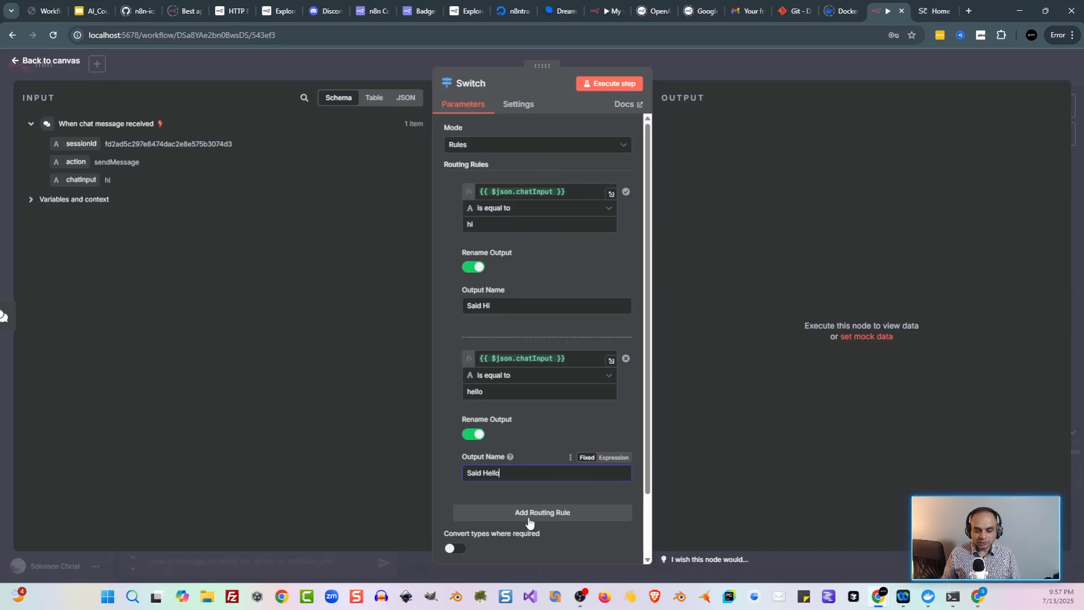
# Step: Set the Switch node's On Error to Continue (using error output)
pyautogui.click(523, 109)
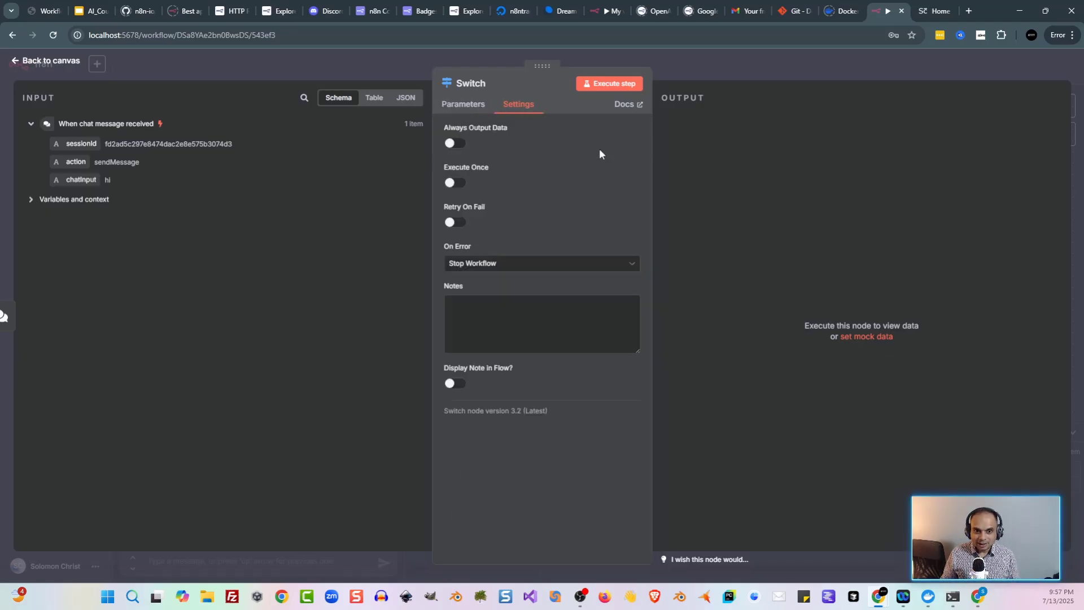
pyautogui.click(501, 265)
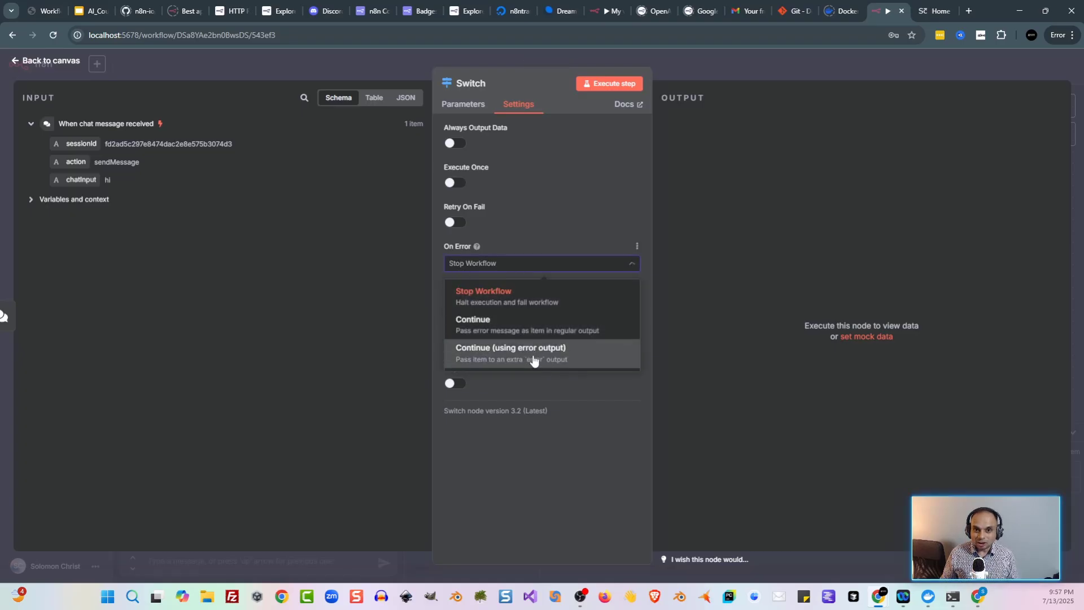
pyautogui.click(533, 354)
pyautogui.click(308, 67)
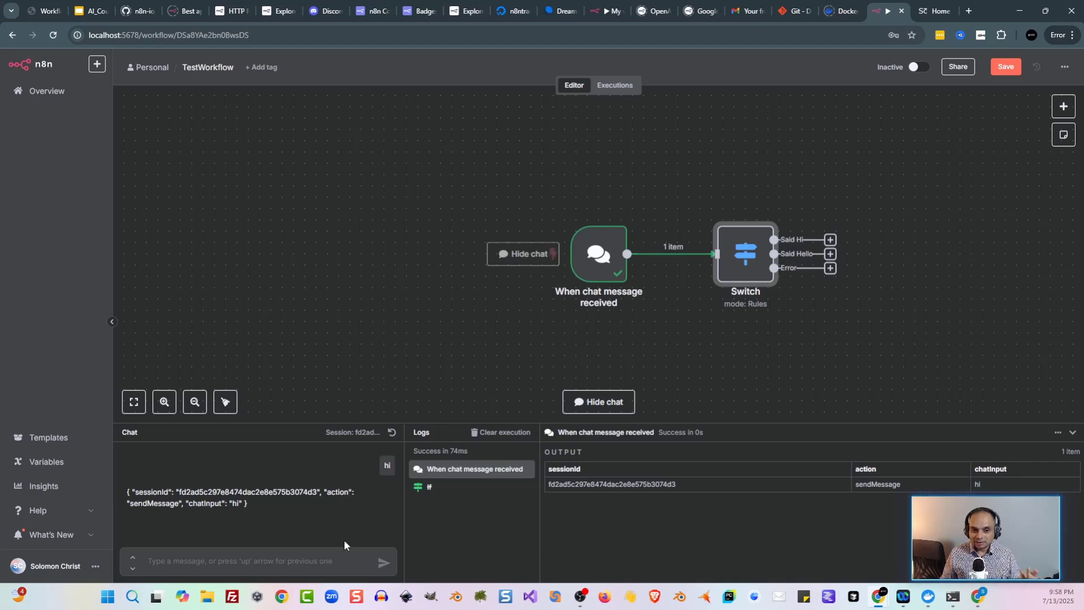
# Step: Send test chats 'hello', 'hi' and 'asdf'; asdf matches no Switch output
pyautogui.click(339, 560)
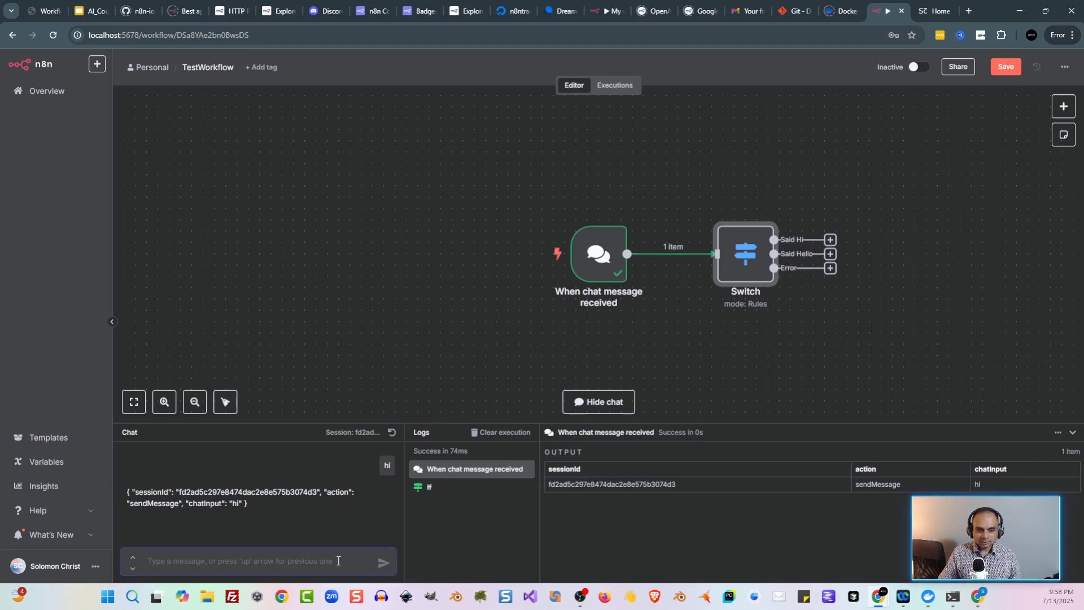
pyautogui.write('hello')
pyautogui.press('Return')
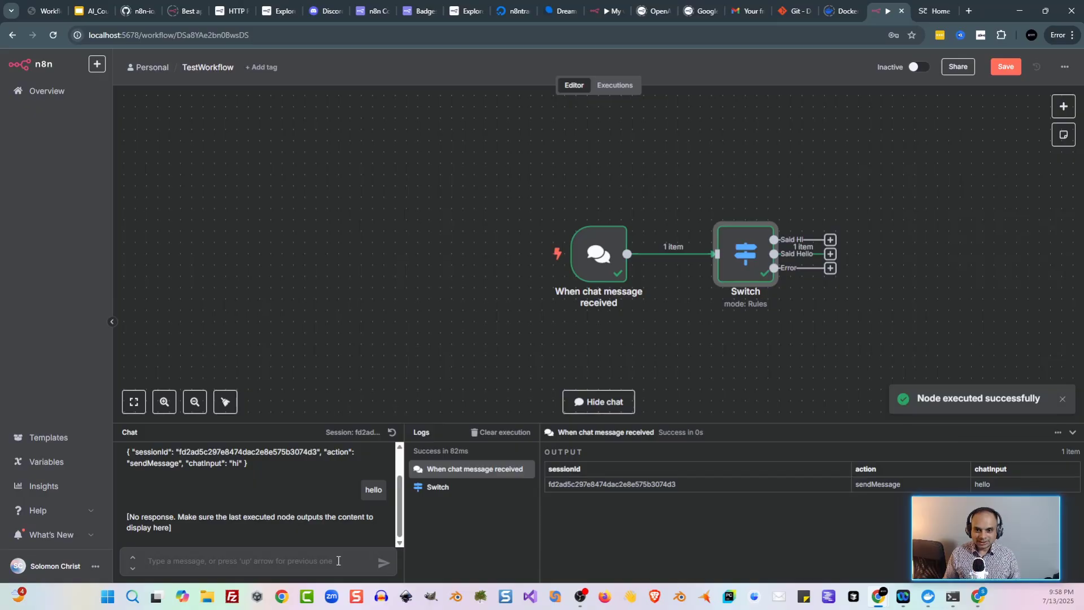
pyautogui.scroll(3, 868, 219)
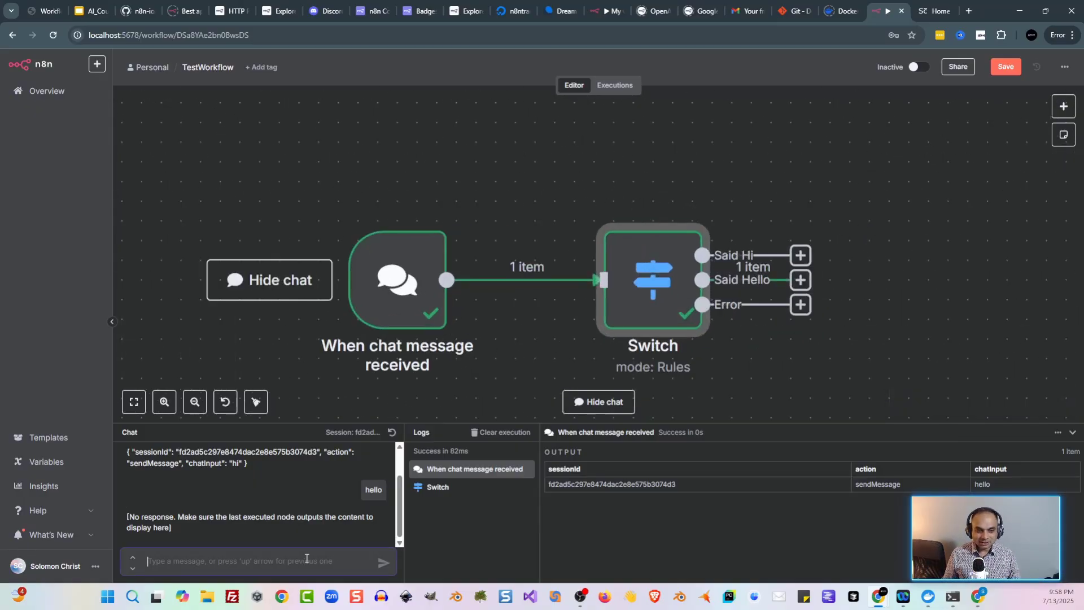
pyautogui.write('hi')
pyautogui.press('Return')
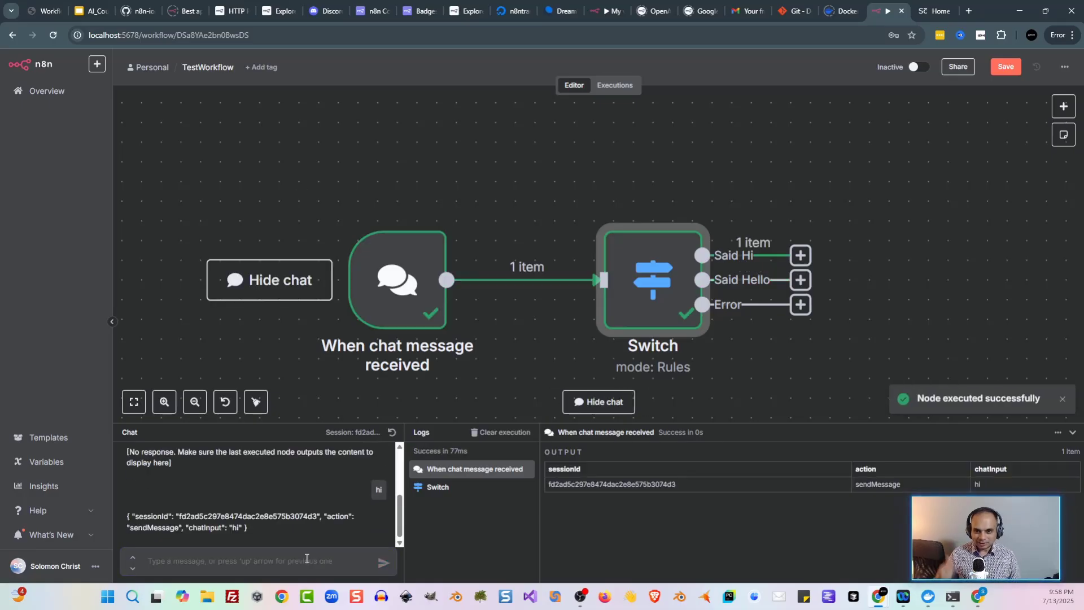
pyautogui.write('asdf')
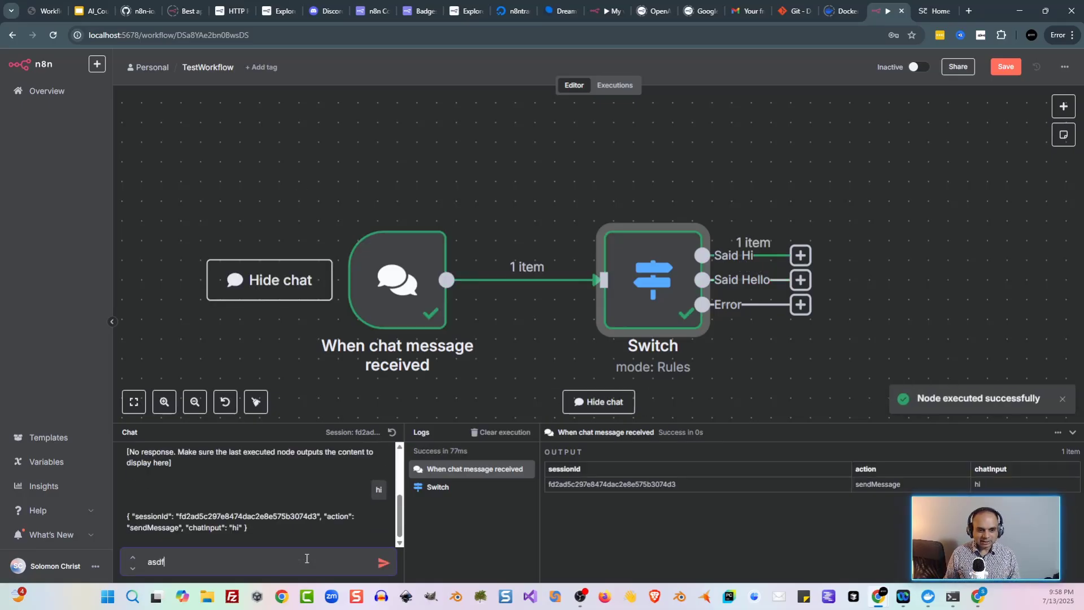
pyautogui.press('Return')
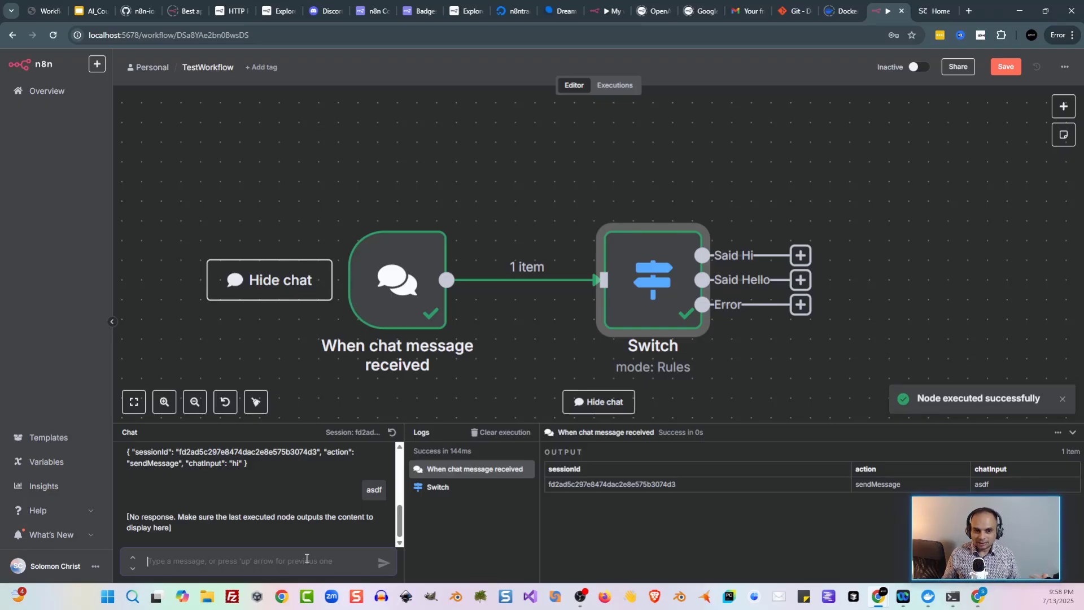
# Step: Add a third Switch rule checking chatInput is not empty and run the step
pyautogui.doubleClick(646, 280)
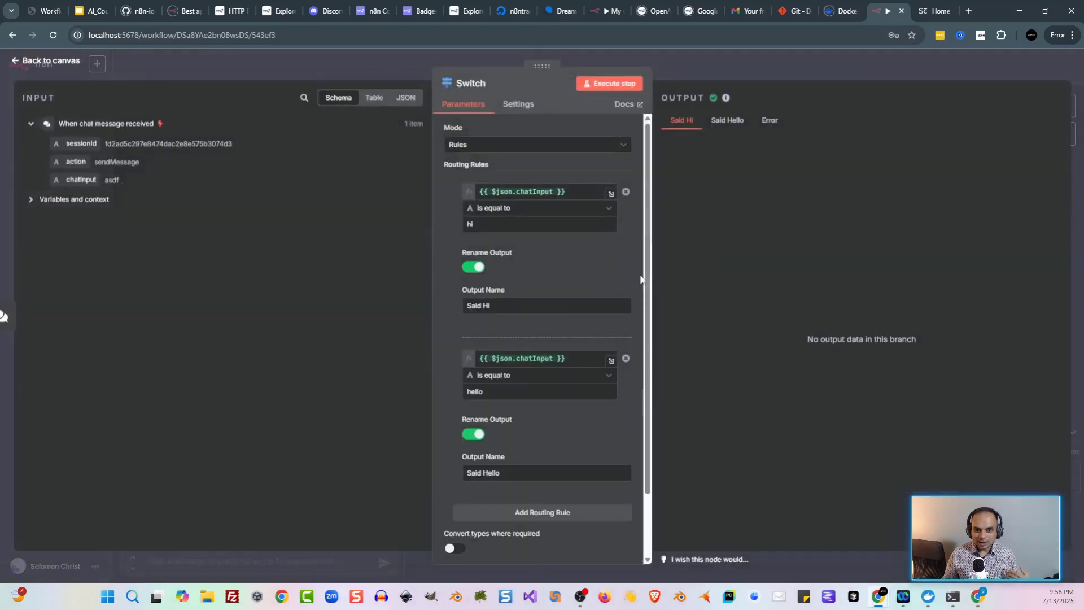
pyautogui.scroll(-1, 529, 290)
pyautogui.click(515, 455)
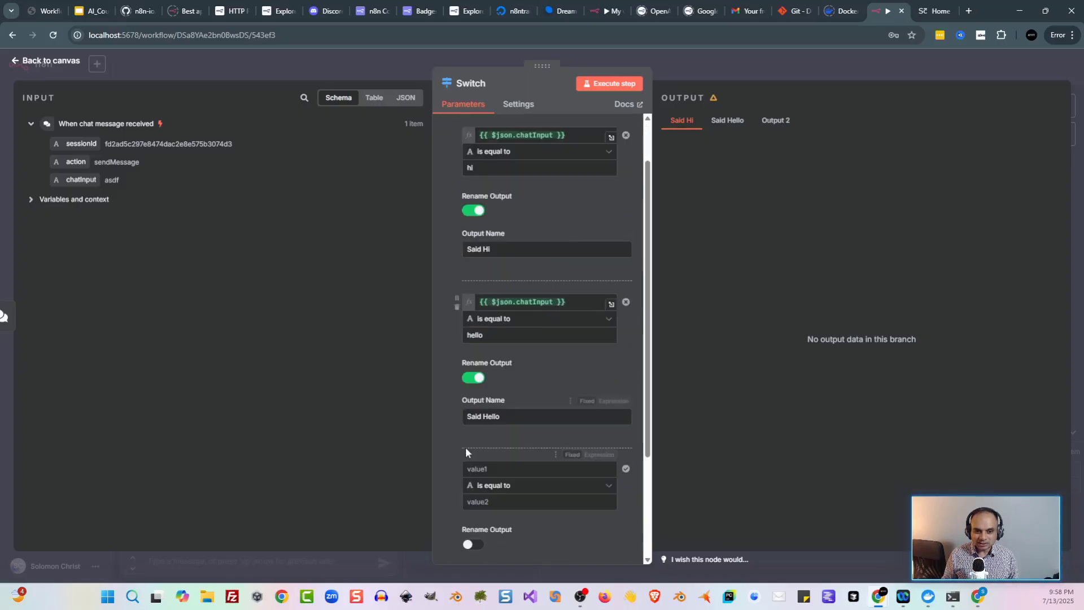
pyautogui.moveTo(81, 179); pyautogui.dragTo(537, 468)
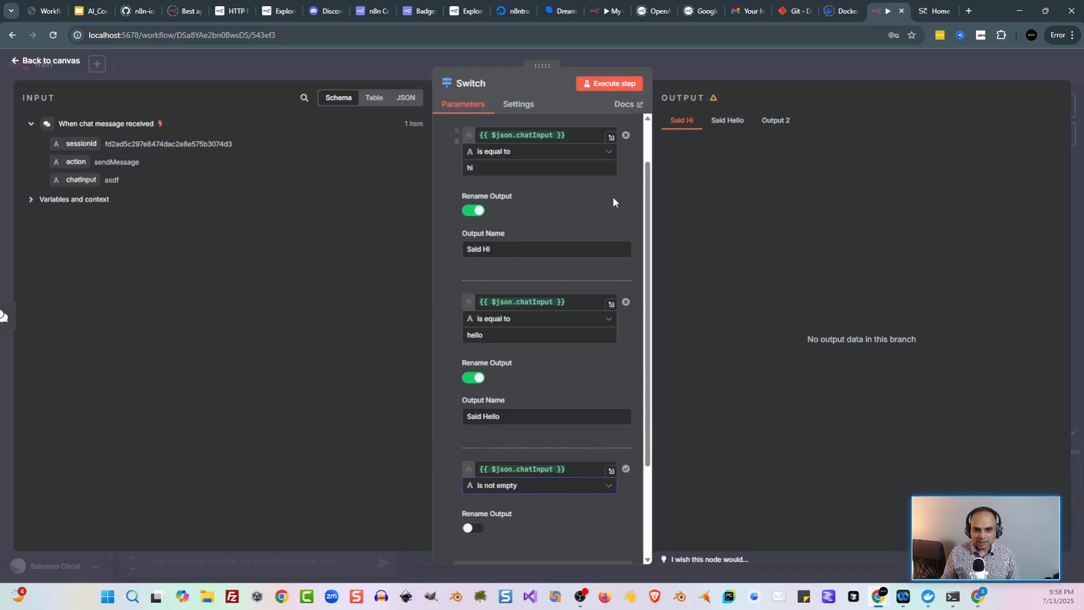
pyautogui.click(621, 84)
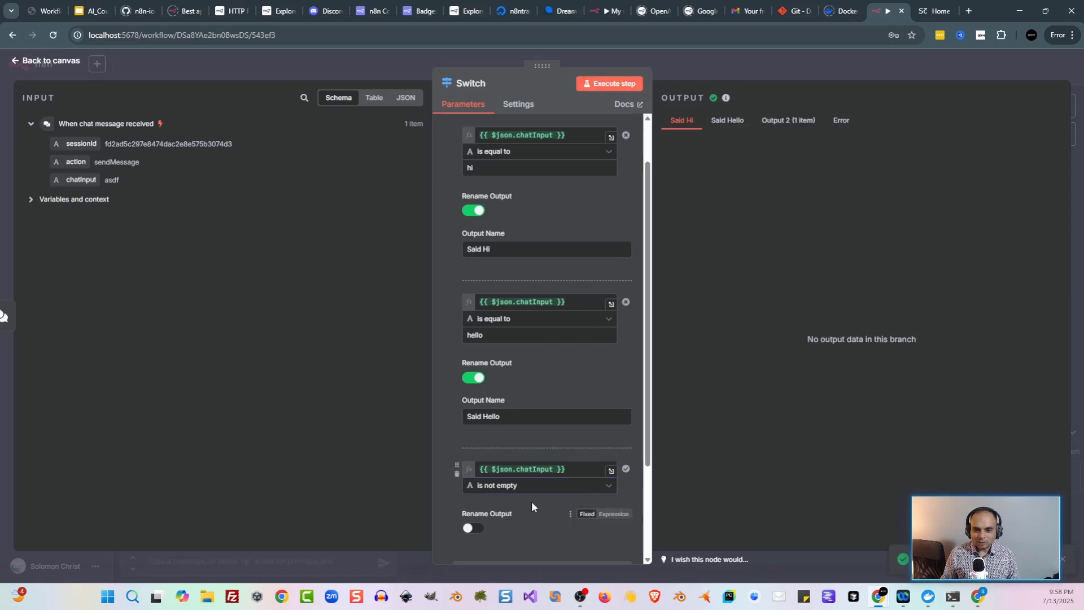
# Step: Name the third rule's output 'everything else'
pyautogui.click(477, 528)
pyautogui.scroll(-2, 530, 525)
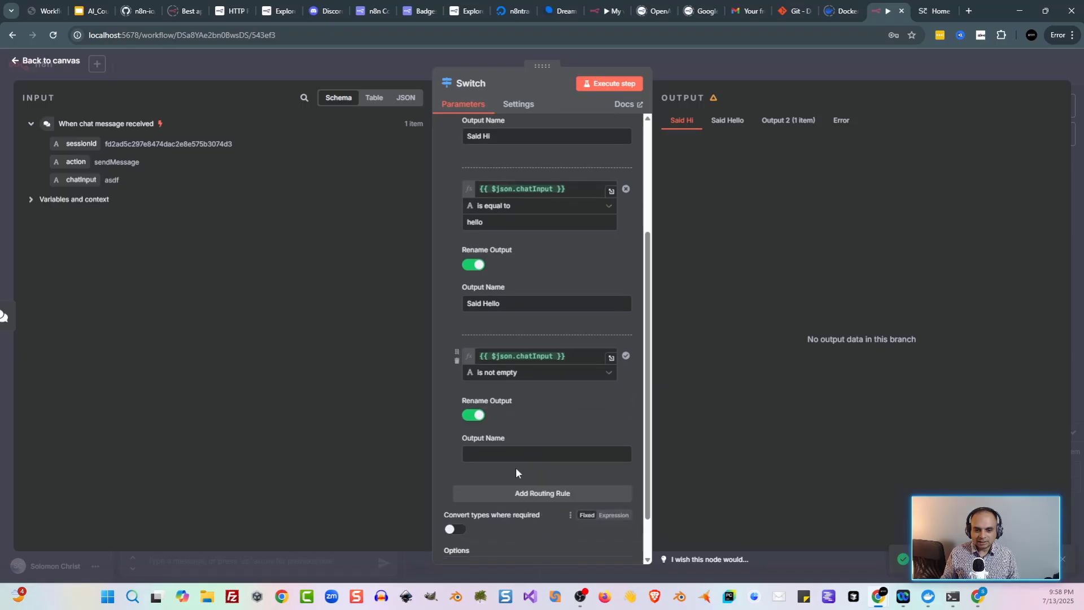
pyautogui.click(516, 453)
pyautogui.write('everything else')
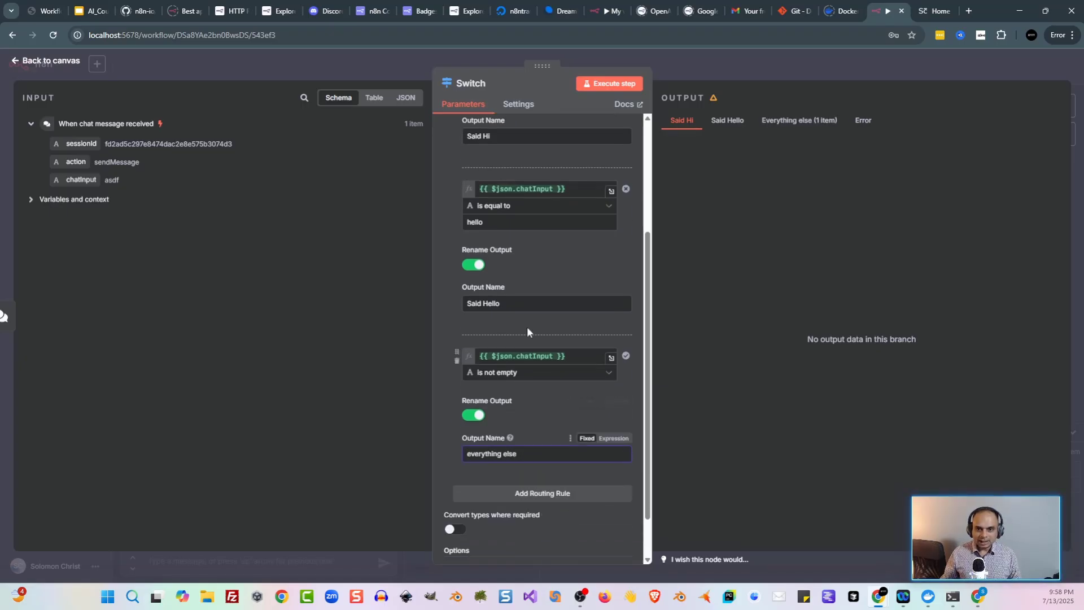
pyautogui.scroll(3, 551, 333)
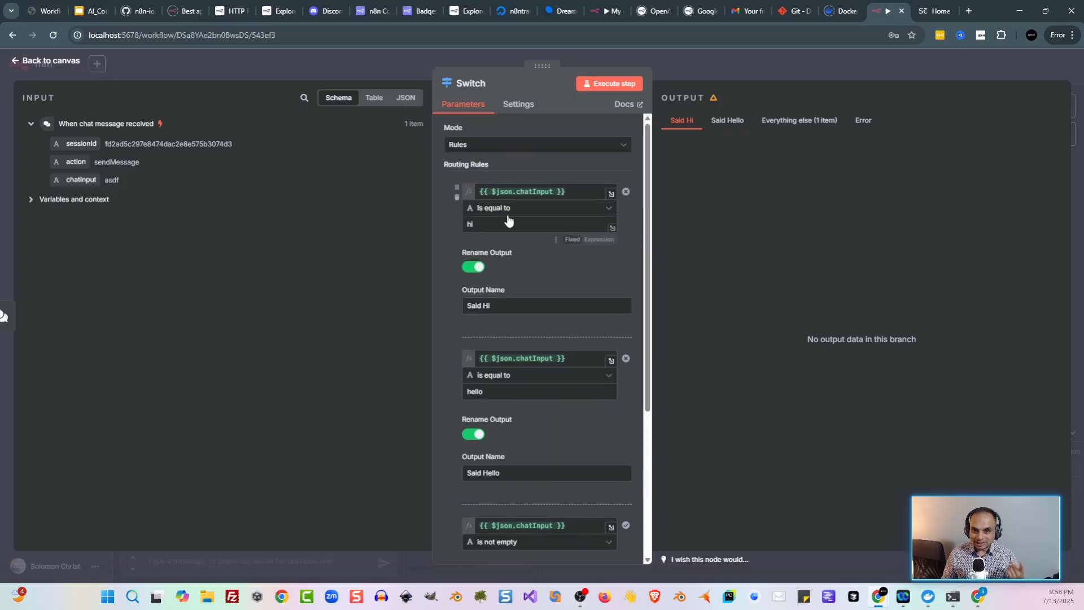
pyautogui.scroll(-3, 539, 395)
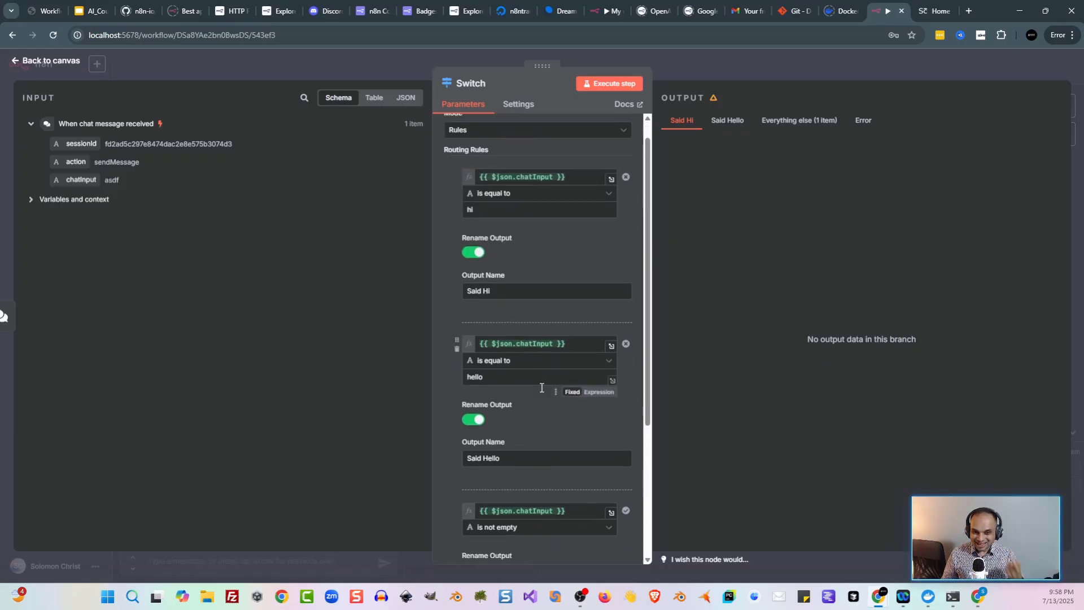
pyautogui.scroll(-1, 532, 407)
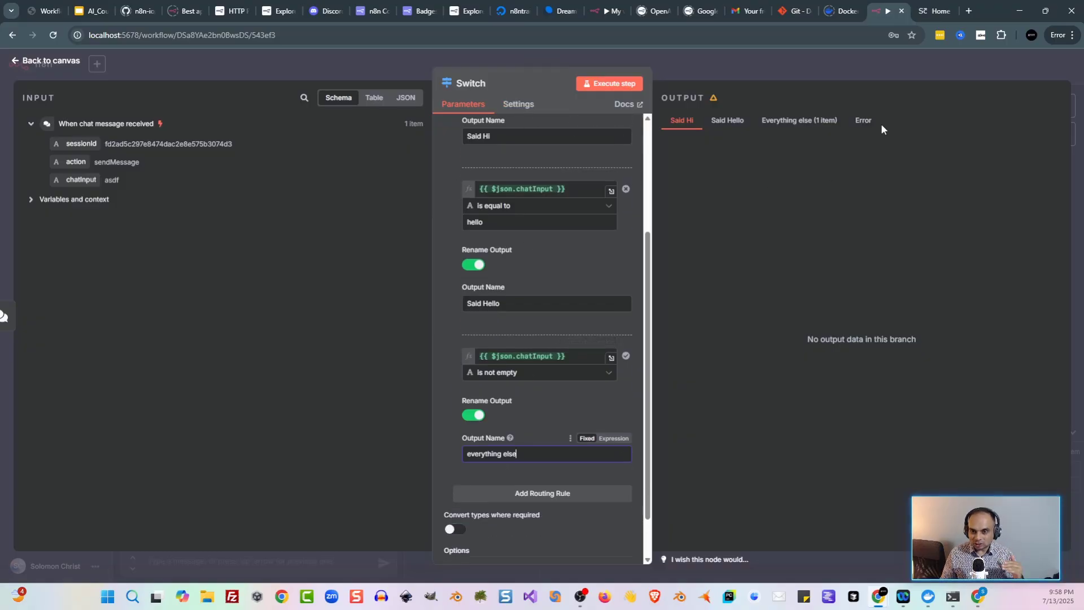
pyautogui.click(358, 64)
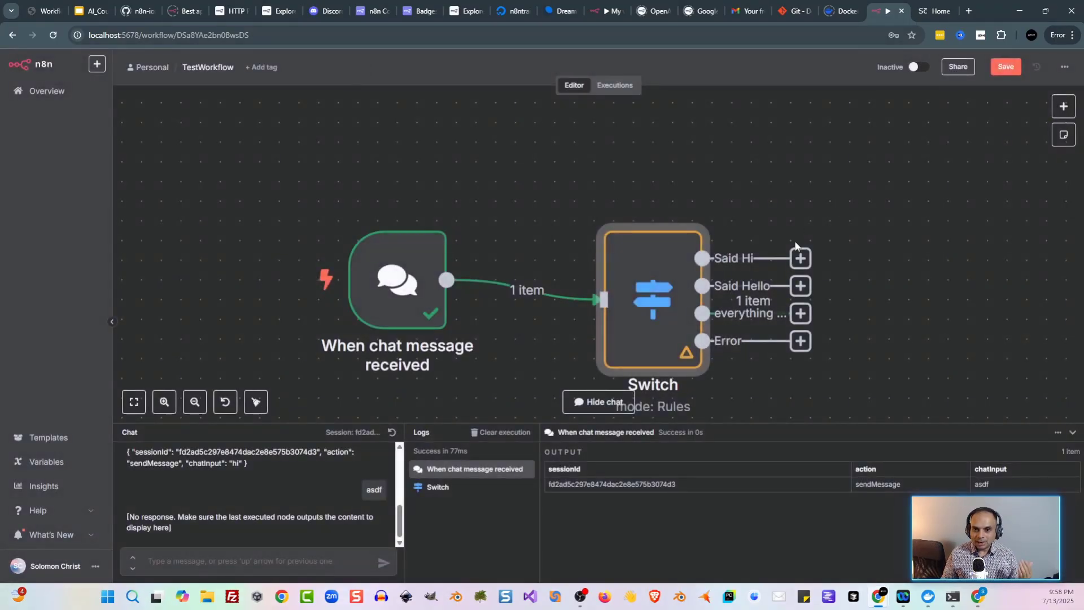
# Step: Resend the 'asdf' test chat so it lands in the everything else output
pyautogui.click(312, 563)
pyautogui.write('asdf')
pyautogui.press('Return')
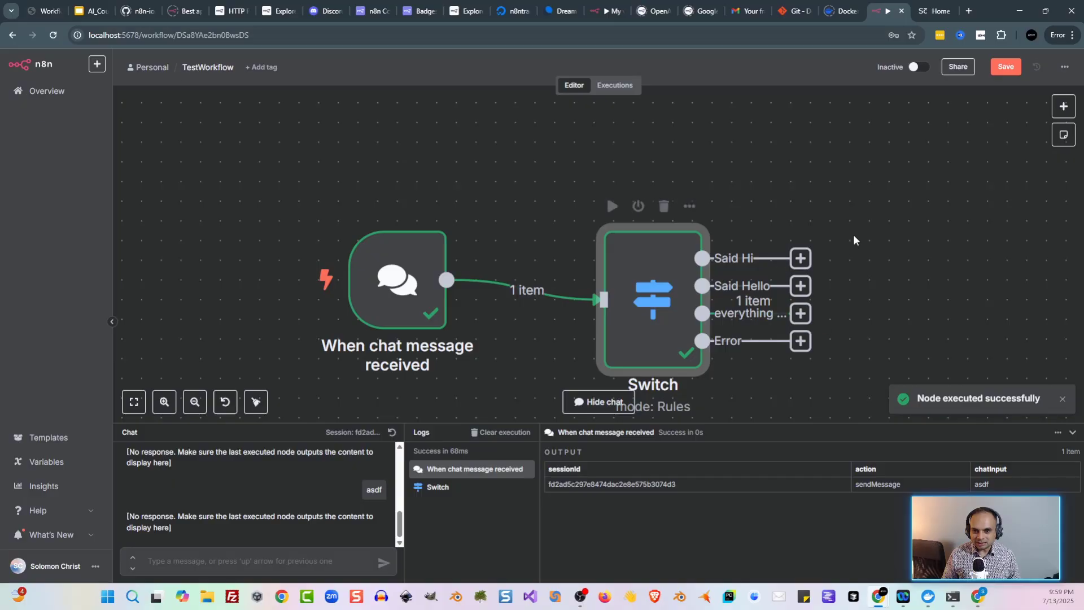
# Step: Glance at the control flow nodes slide in Google Slides, then return to n8n
pyautogui.scroll(-3, 851, 222)
pyautogui.hscroll(5, 852, 222)
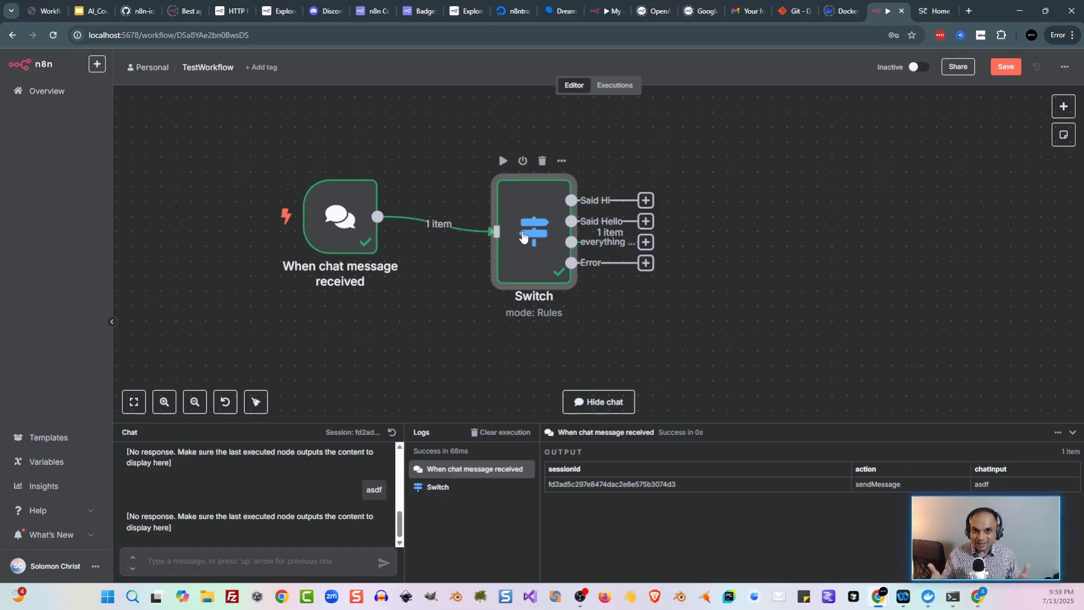
pyautogui.hotkey('ctrl', '2')
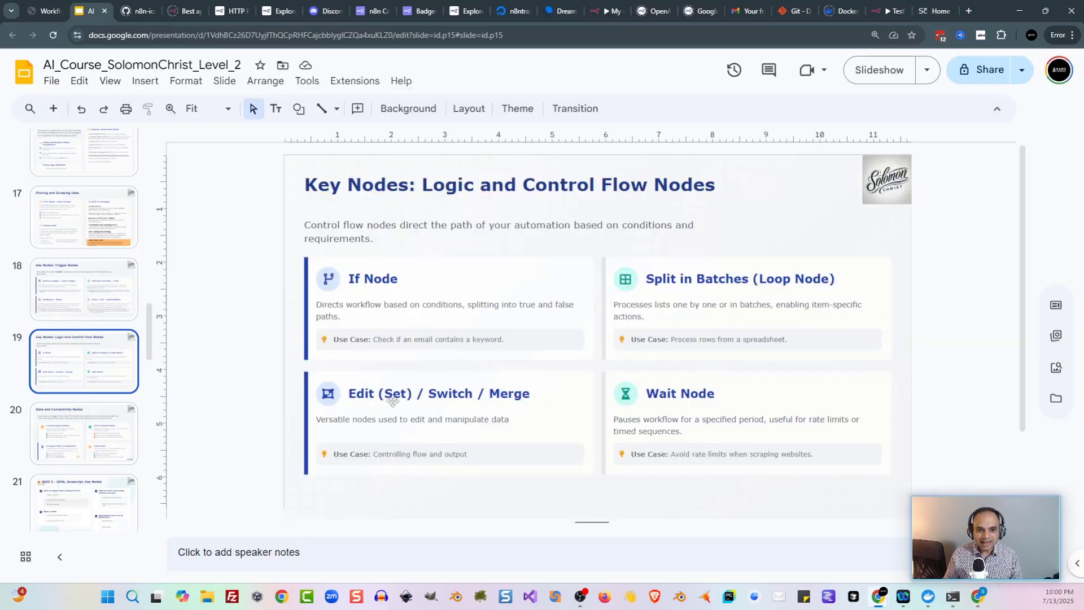
pyautogui.click(885, 11)
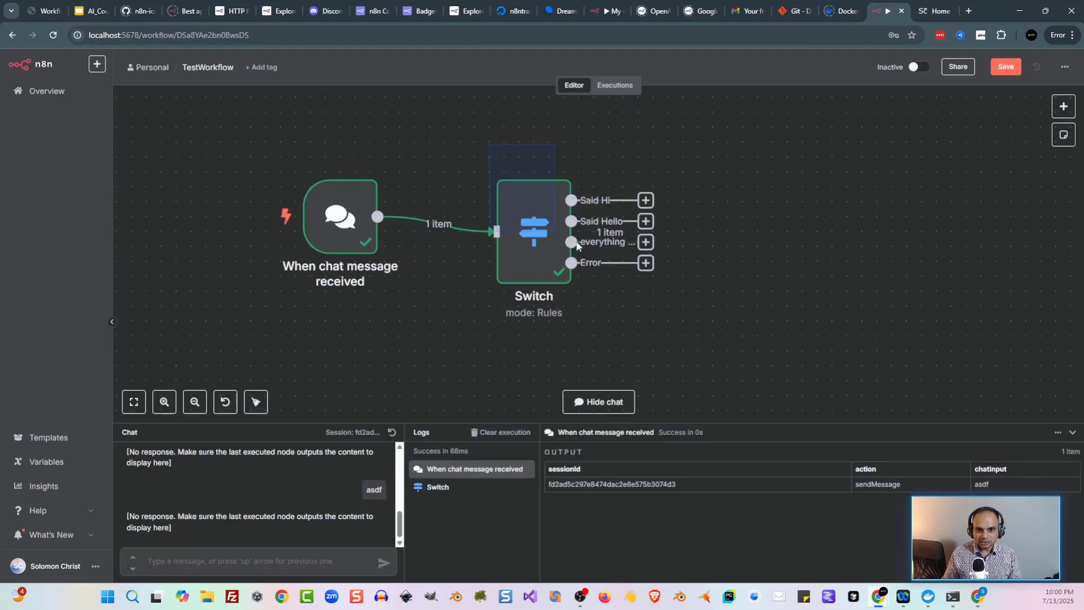
# Step: Replace the Switch node with an Edit Fields node wired after the chat trigger, and open it
pyautogui.press('Delete')
pyautogui.press('Tab')
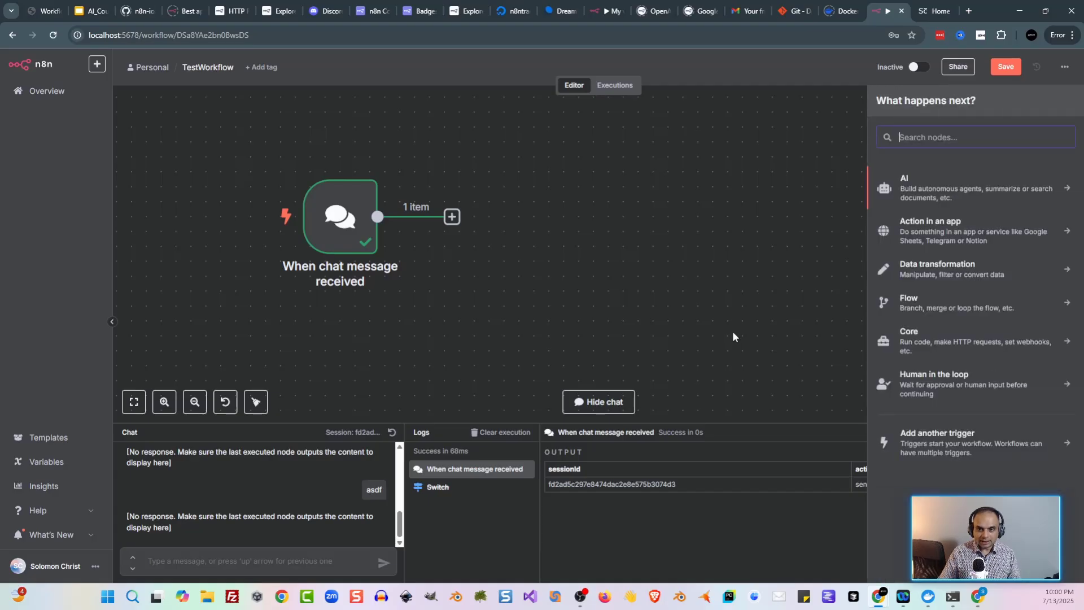
pyautogui.write('set')
pyautogui.click(930, 182)
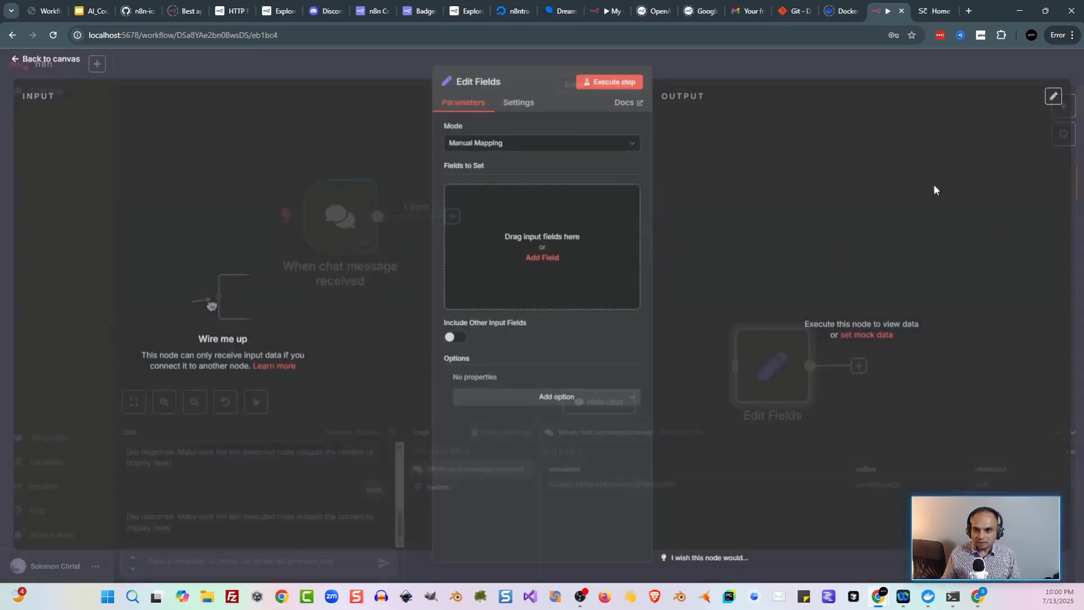
pyautogui.click(384, 72)
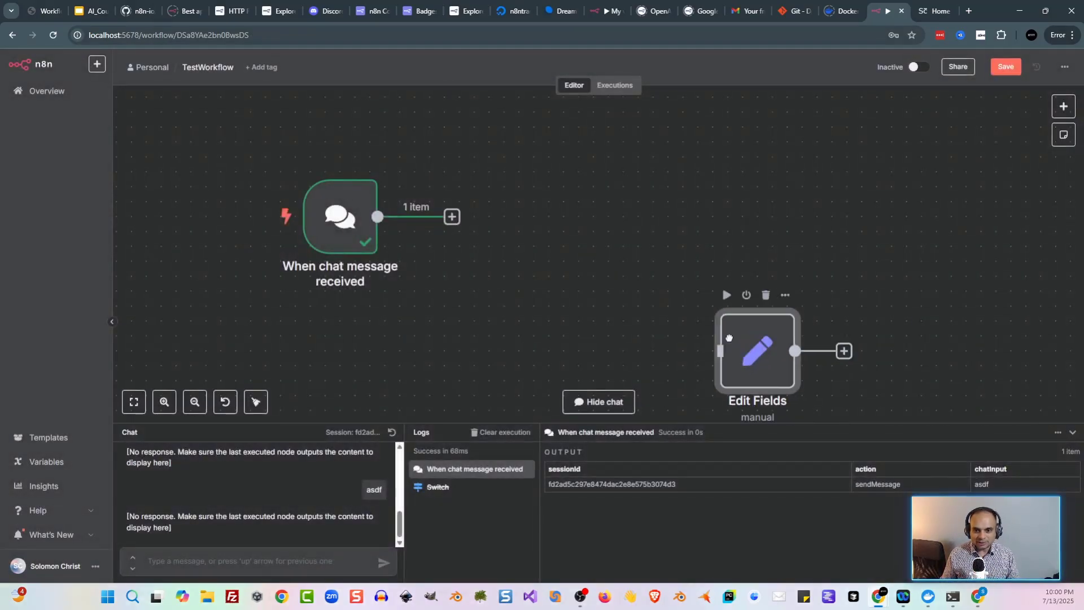
pyautogui.moveTo(755, 350); pyautogui.dragTo(593, 232)
pyautogui.moveTo(452, 217); pyautogui.dragTo(577, 223)
pyautogui.doubleClick(576, 223)
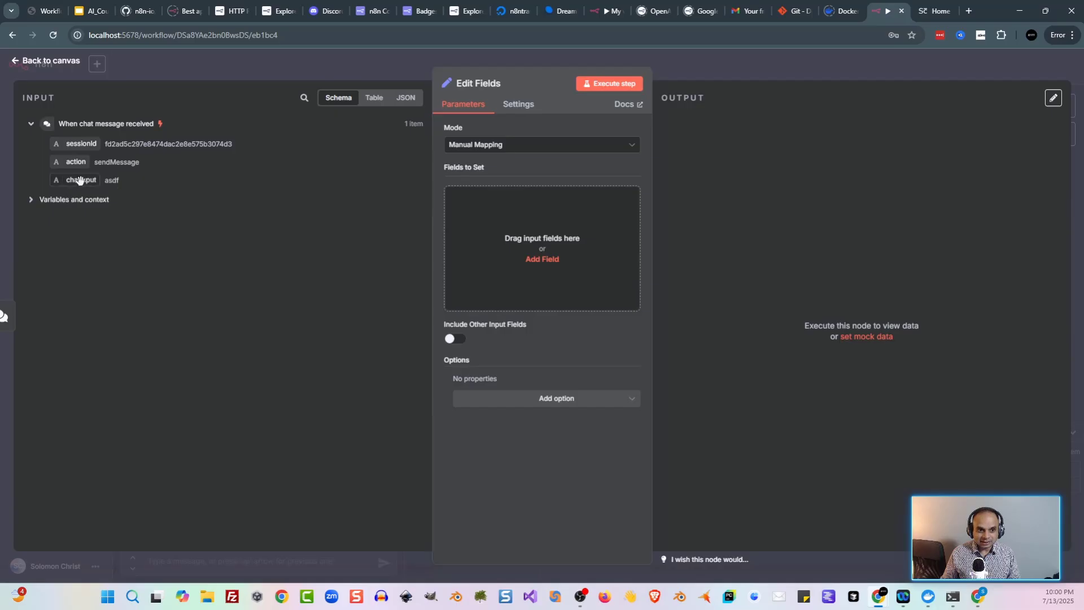
# Step: Map chatInput into Edit Fields as a field named output, run it, and view the 'asdf' result as JSON
pyautogui.moveTo(80, 180); pyautogui.dragTo(527, 244)
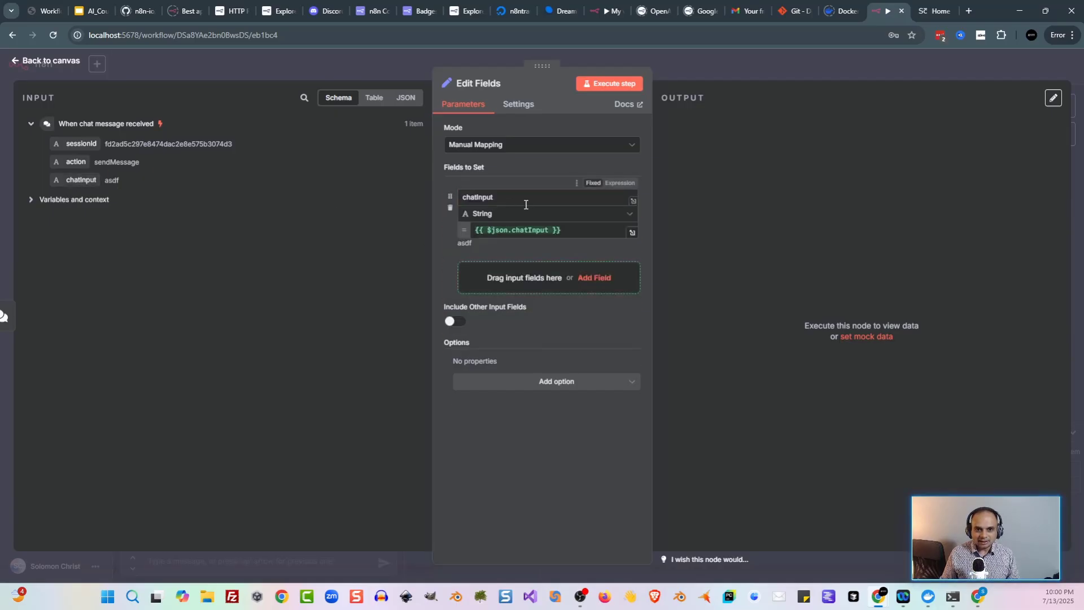
pyautogui.doubleClick(465, 195)
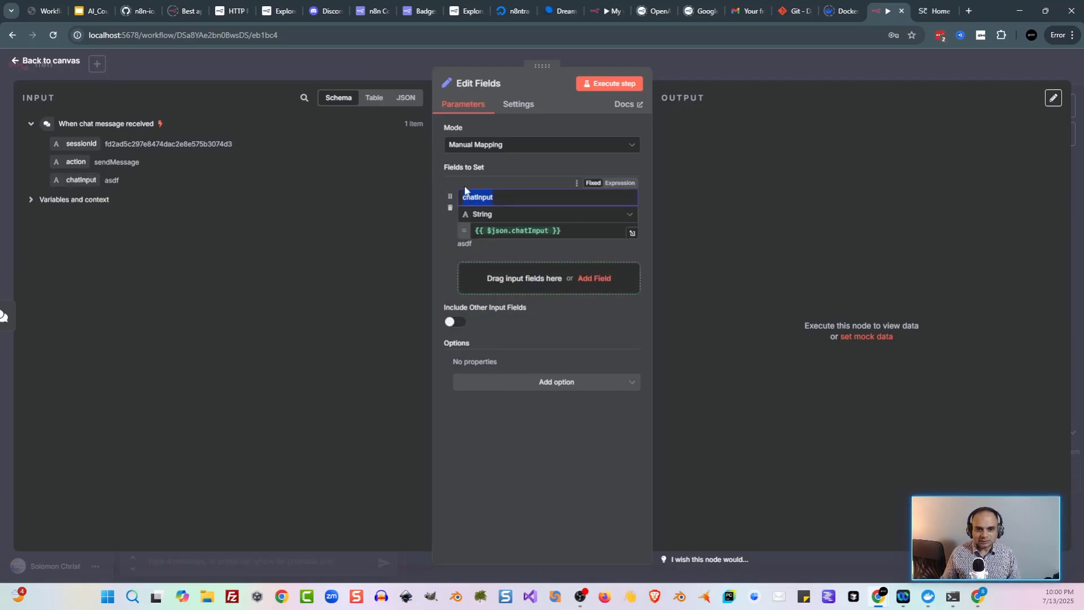
pyautogui.write('output')
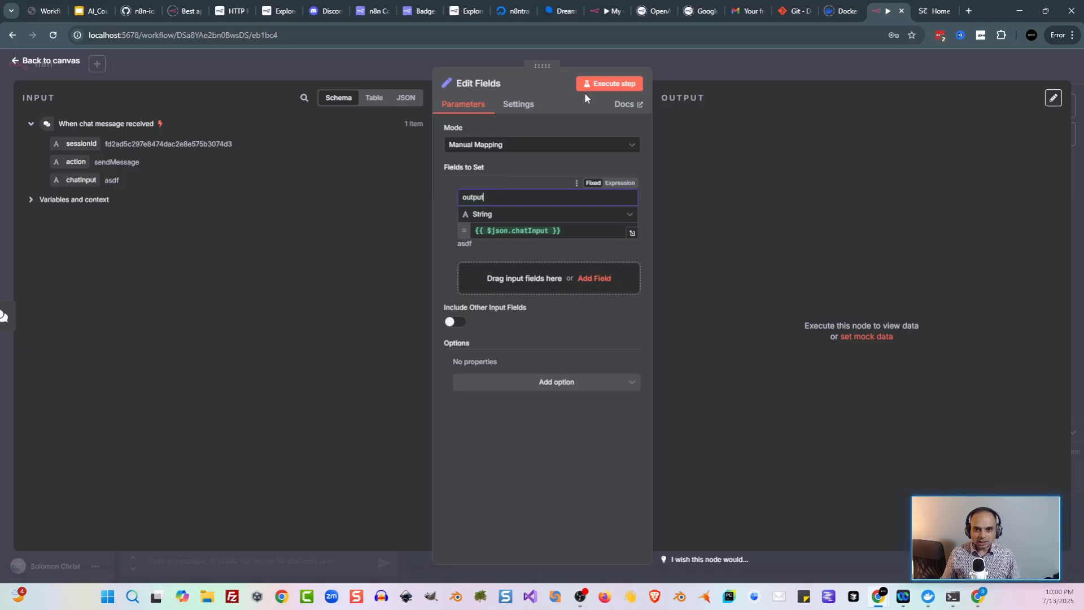
pyautogui.click(597, 85)
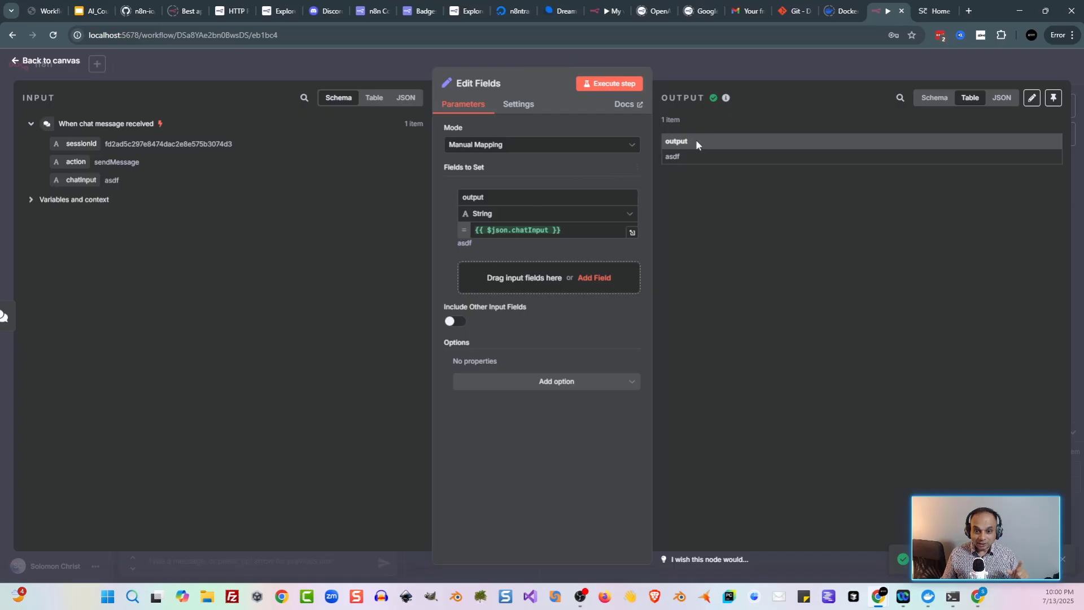
pyautogui.click(1001, 98)
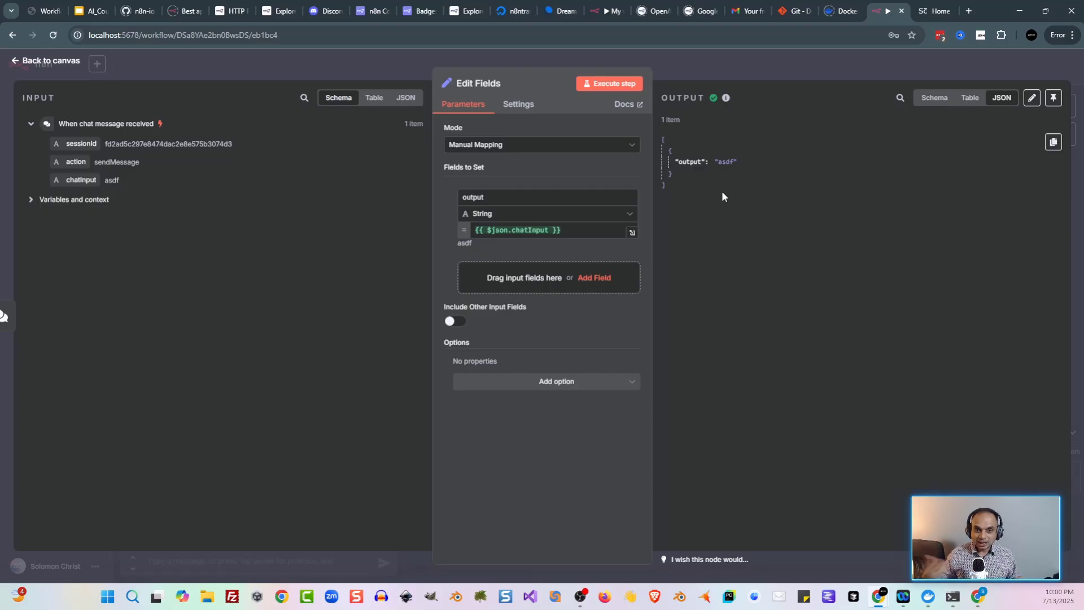
# Step: Rename the field to name and add two more fields named email and message
pyautogui.doubleClick(477, 197)
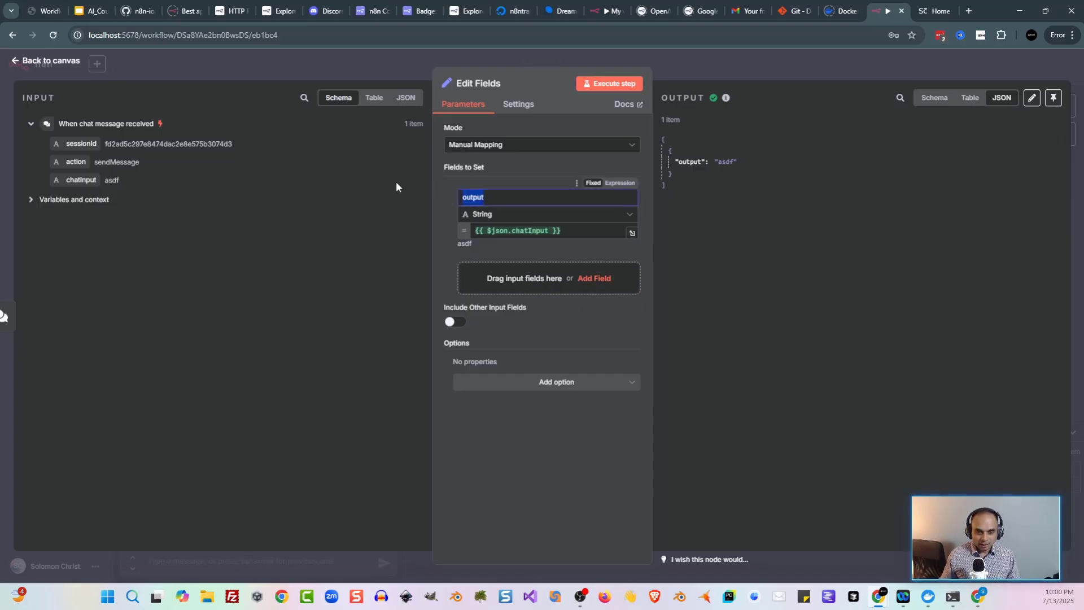
pyautogui.write('name')
pyautogui.click(519, 282)
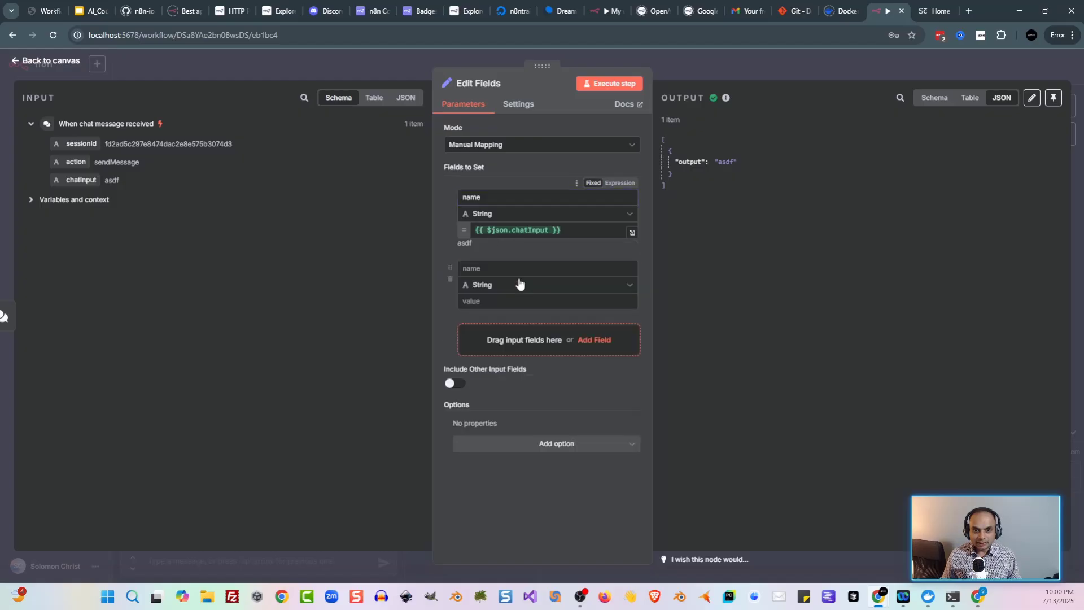
pyautogui.click(497, 268)
pyautogui.write('email')
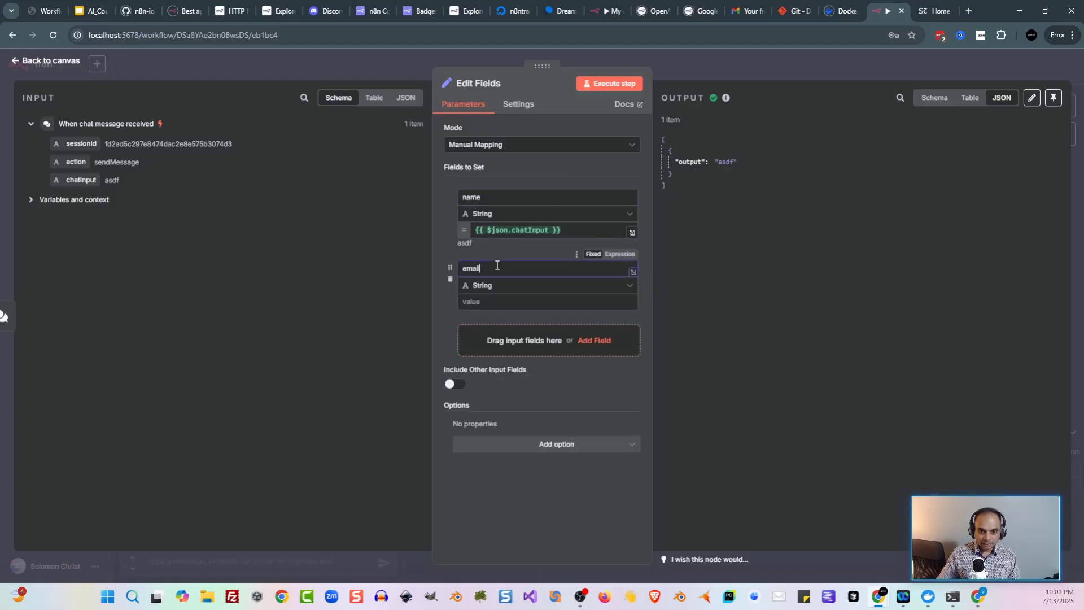
pyautogui.click(508, 350)
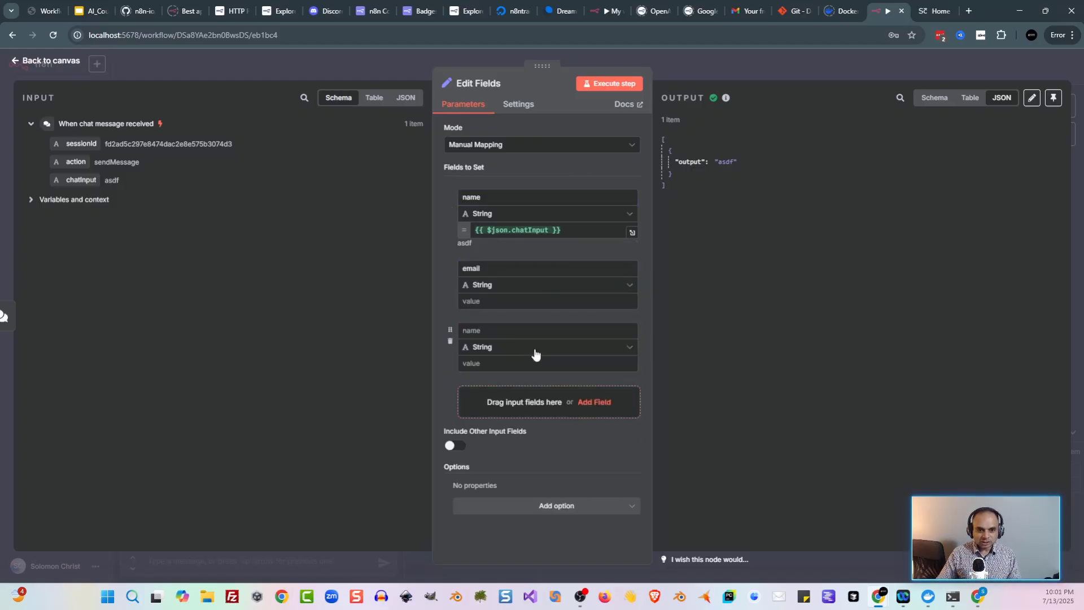
pyautogui.click(520, 330)
pyautogui.write('message')
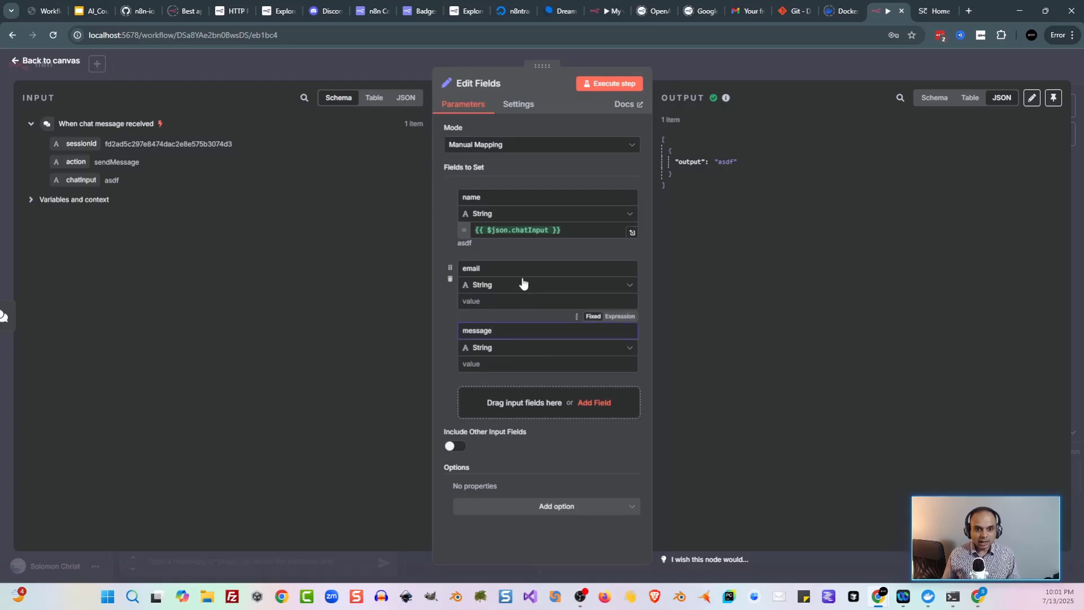
# Step: Give email a placeholder address and message a 'nice to meet you' greeting, then run and view input as JSON
pyautogui.click(486, 303)
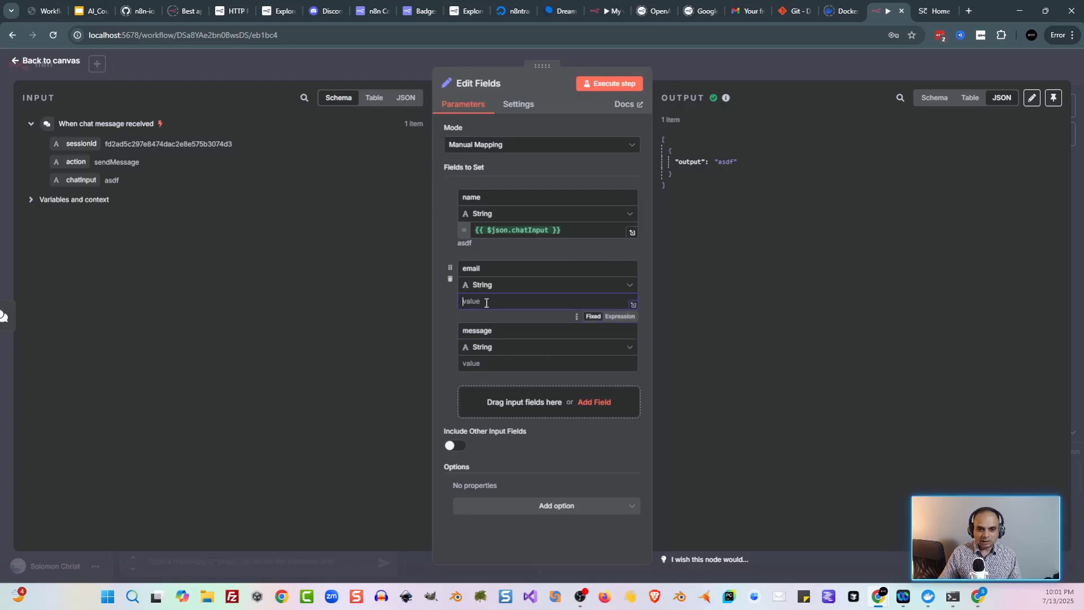
pyautogui.write('whatever@whatever.com')
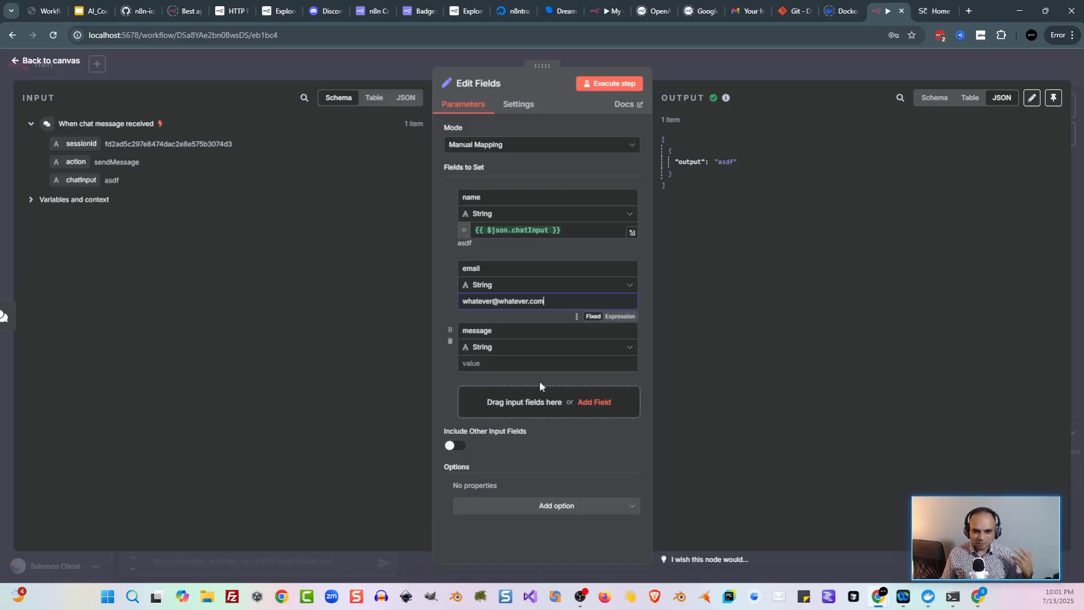
pyautogui.click(517, 365)
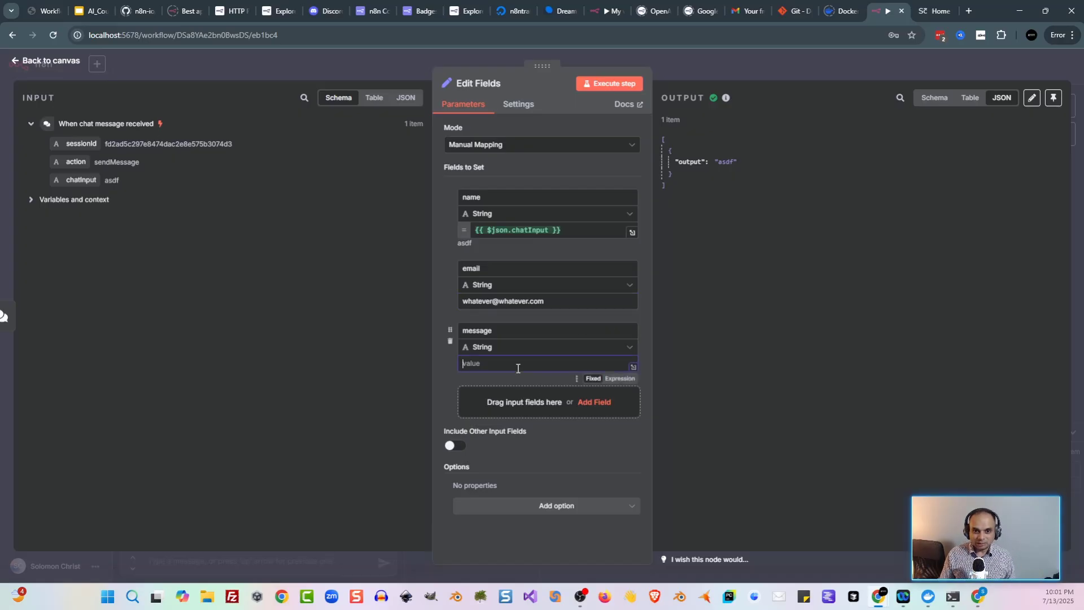
pyautogui.write('Hello ')
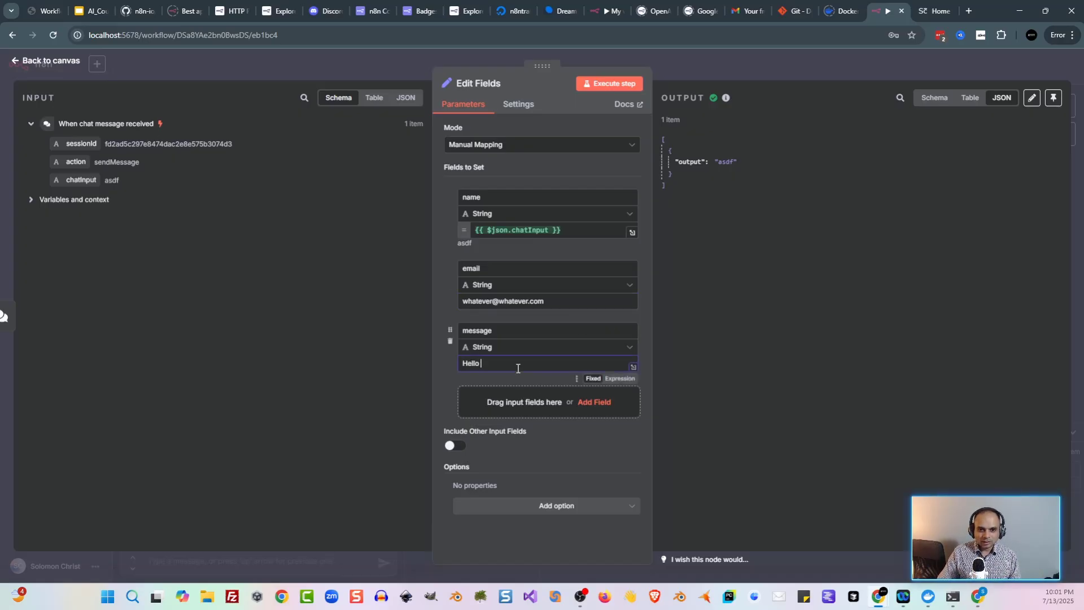
pyautogui.write('Bob')
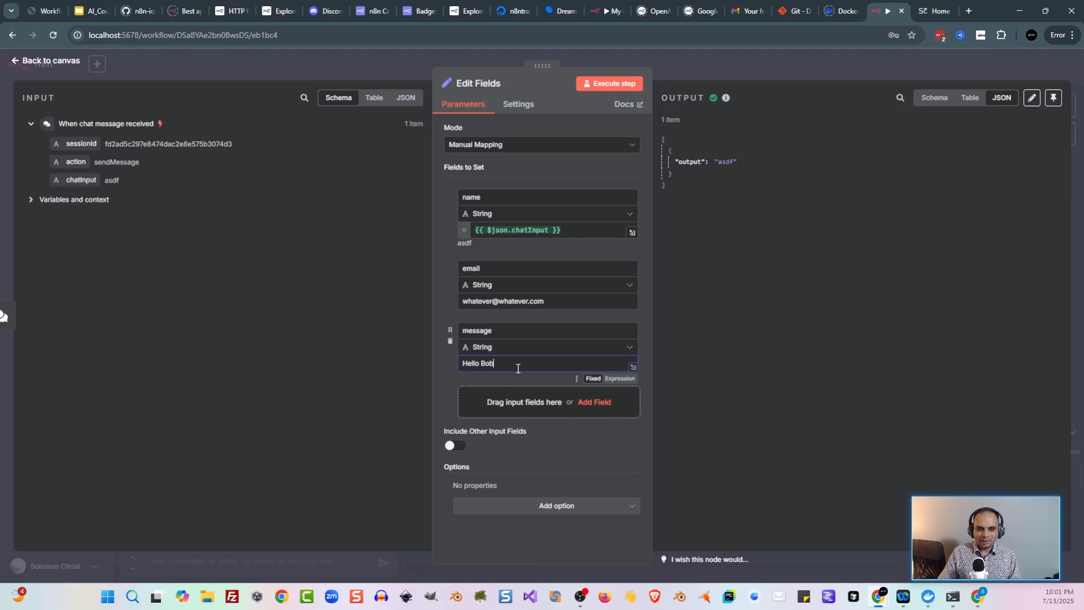
pyautogui.write(', nice to meet you!')
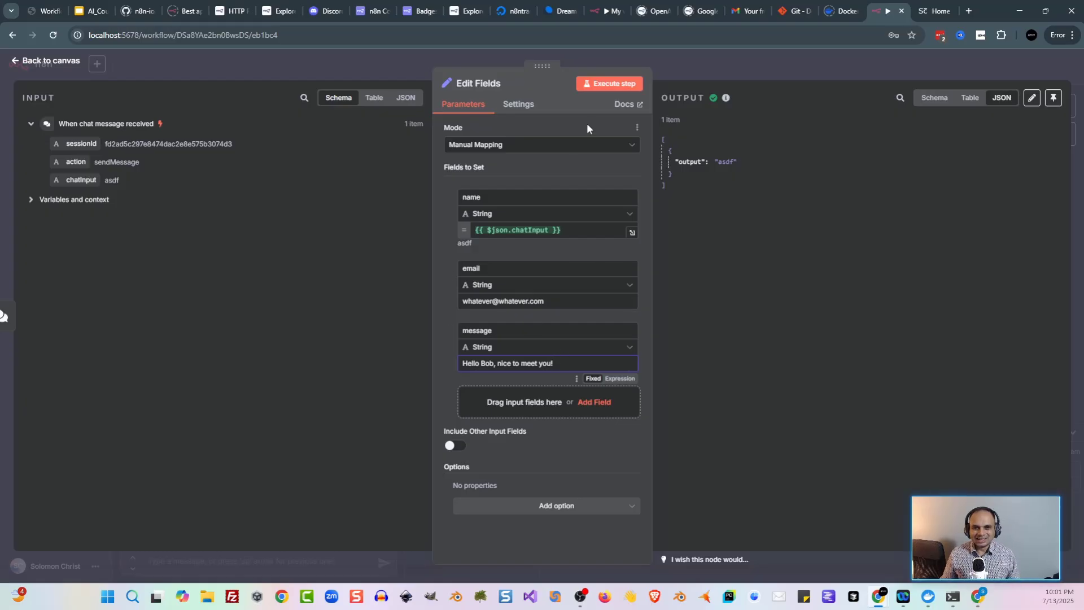
pyautogui.click(613, 84)
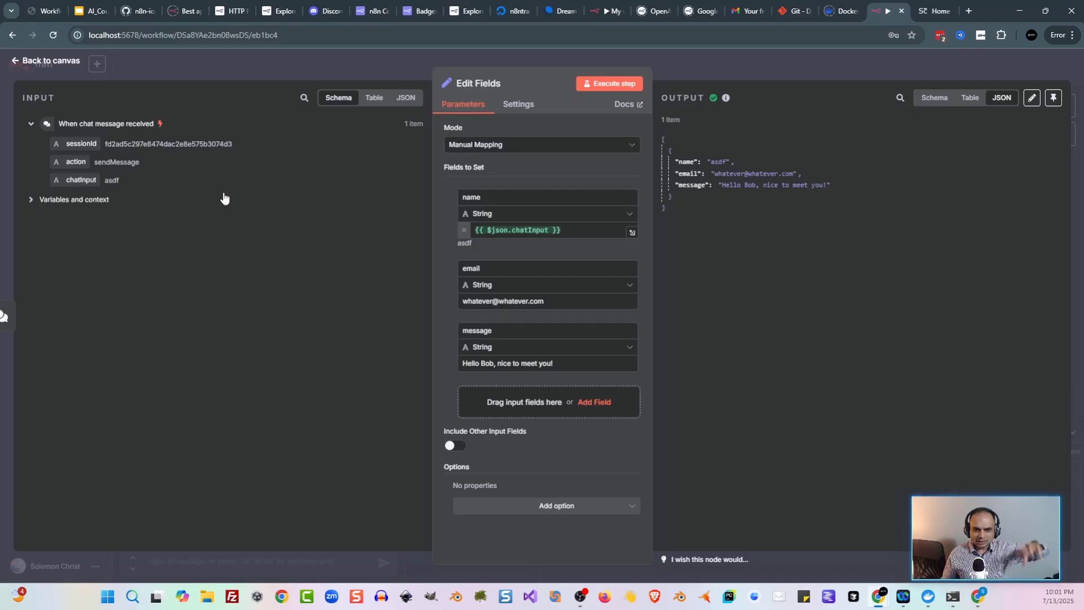
pyautogui.click(405, 98)
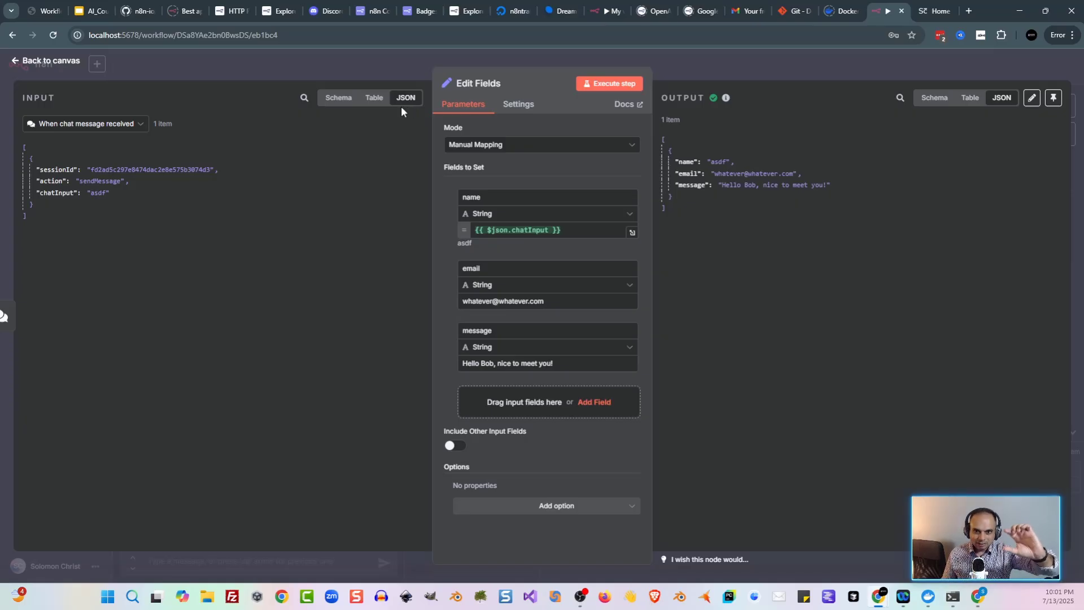
# Step: Add a Merge node to the canvas, positioned to the right of the chat trigger
pyautogui.click(371, 66)
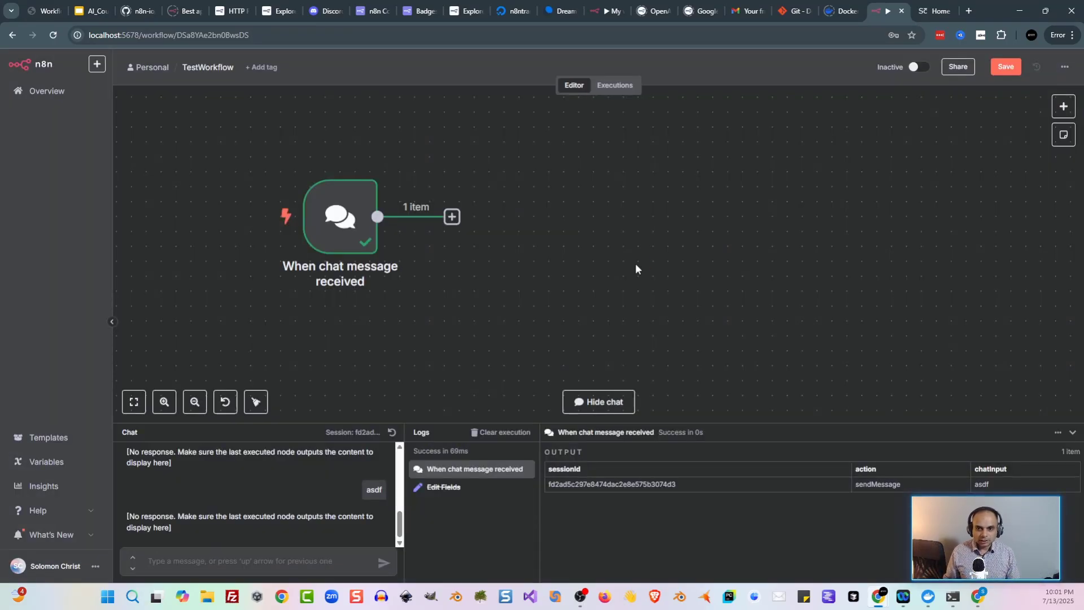
pyautogui.press('Tab')
pyautogui.write('me')
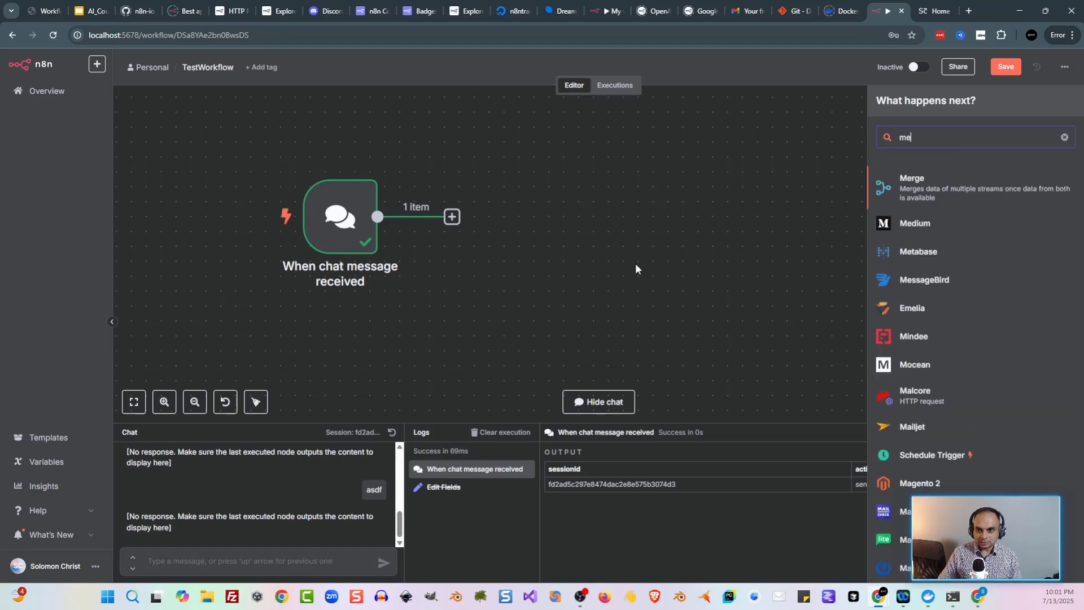
pyautogui.press('Return')
pyautogui.moveTo(608, 199); pyautogui.dragTo(658, 214)
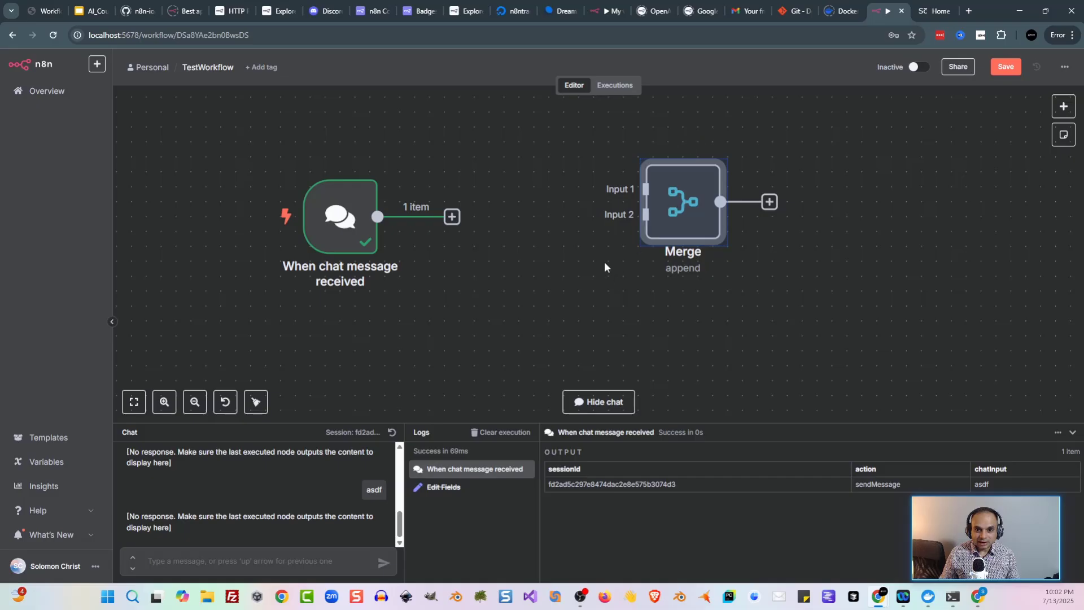
pyautogui.doubleClick(336, 223)
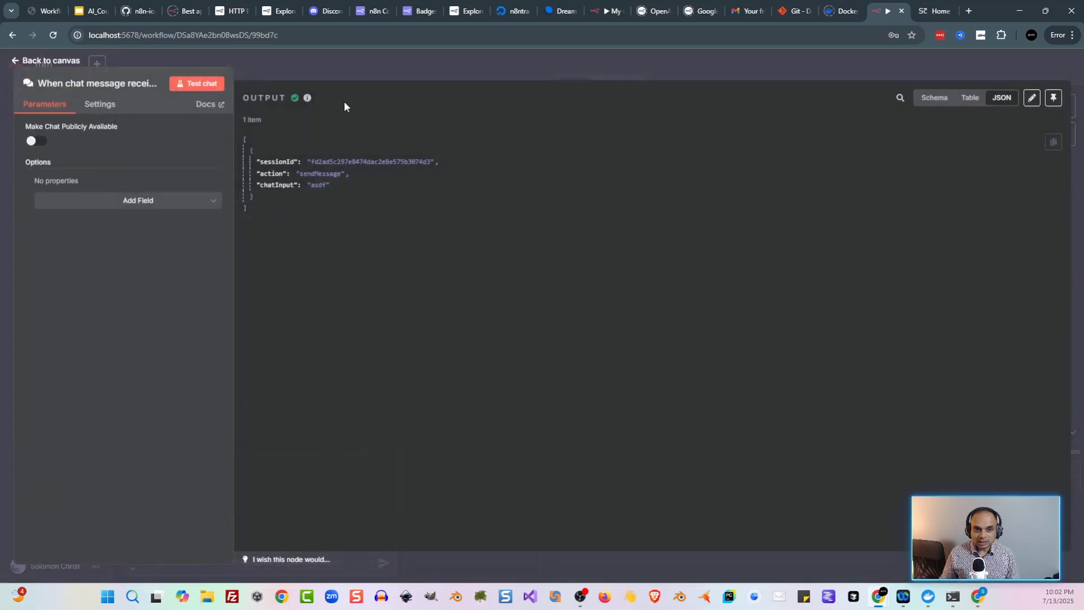
pyautogui.click(371, 67)
pyautogui.click(700, 233)
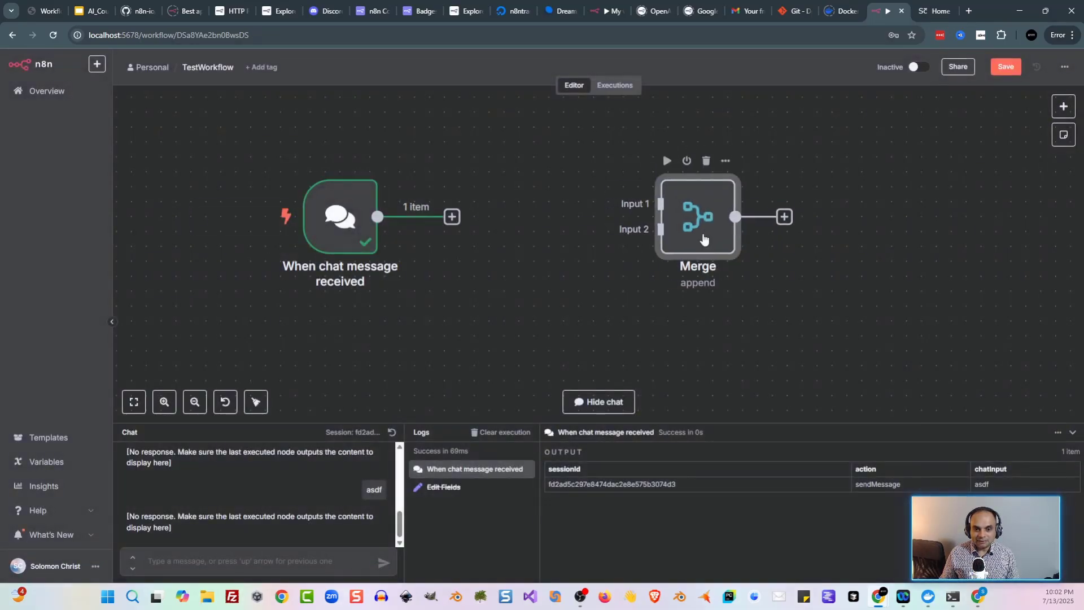
pyautogui.moveTo(703, 239); pyautogui.dragTo(760, 239)
# Step: Set the Merge node to 10 inputs and view them on the canvas
pyautogui.doubleClick(759, 226)
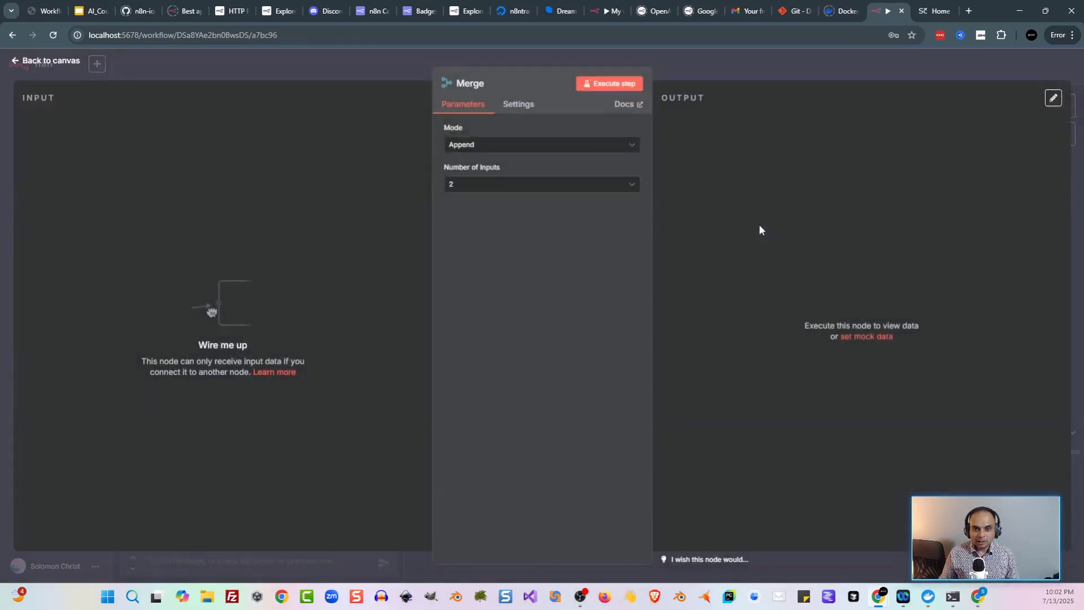
pyautogui.click(533, 191)
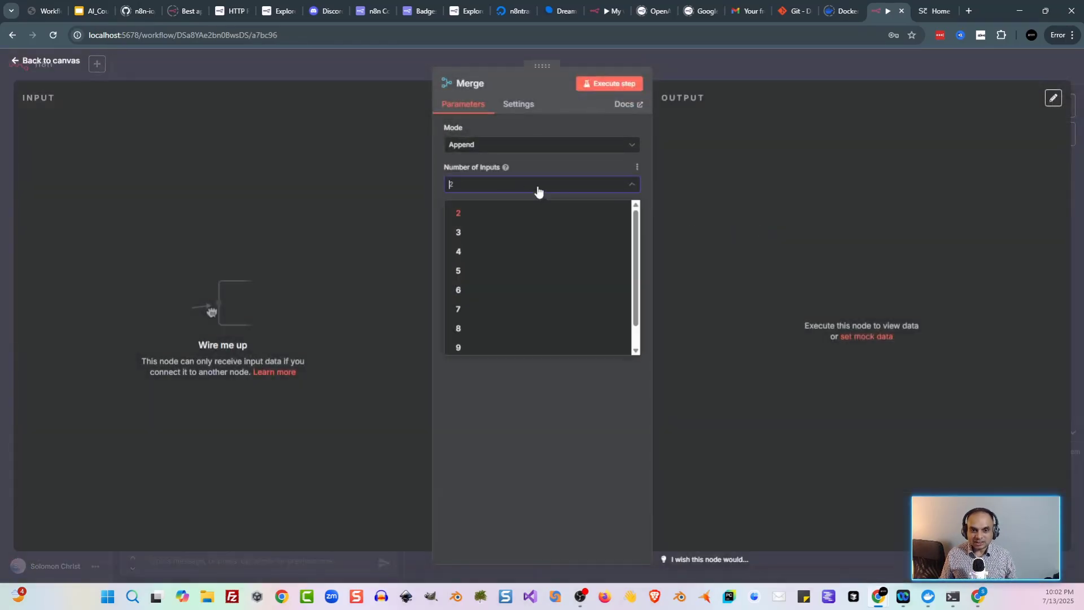
pyautogui.scroll(-1, 573, 294)
pyautogui.click(537, 341)
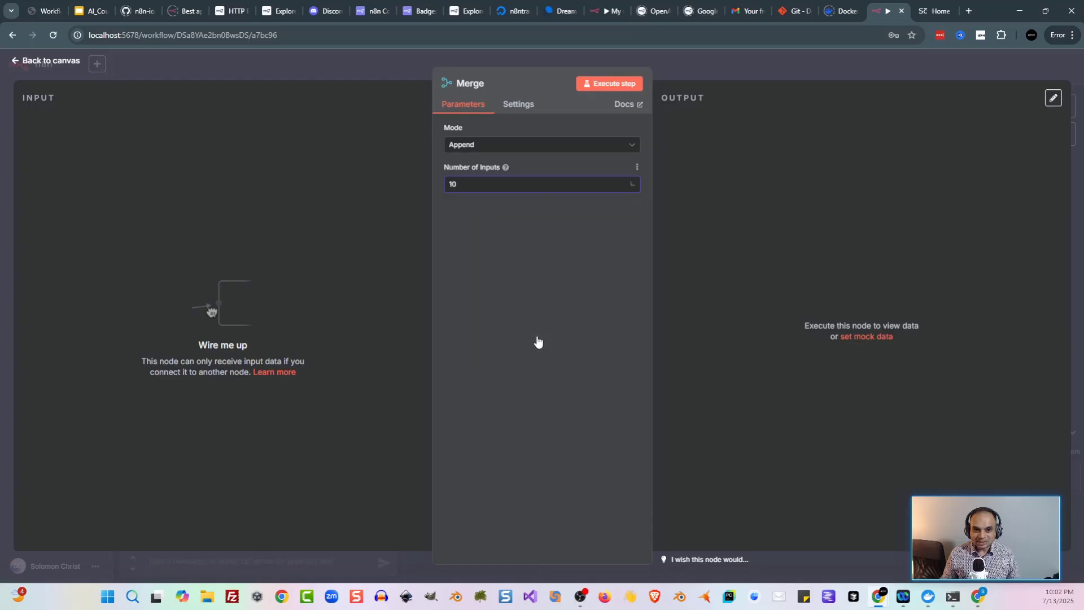
pyautogui.click(417, 74)
pyautogui.scroll(-3, 854, 186)
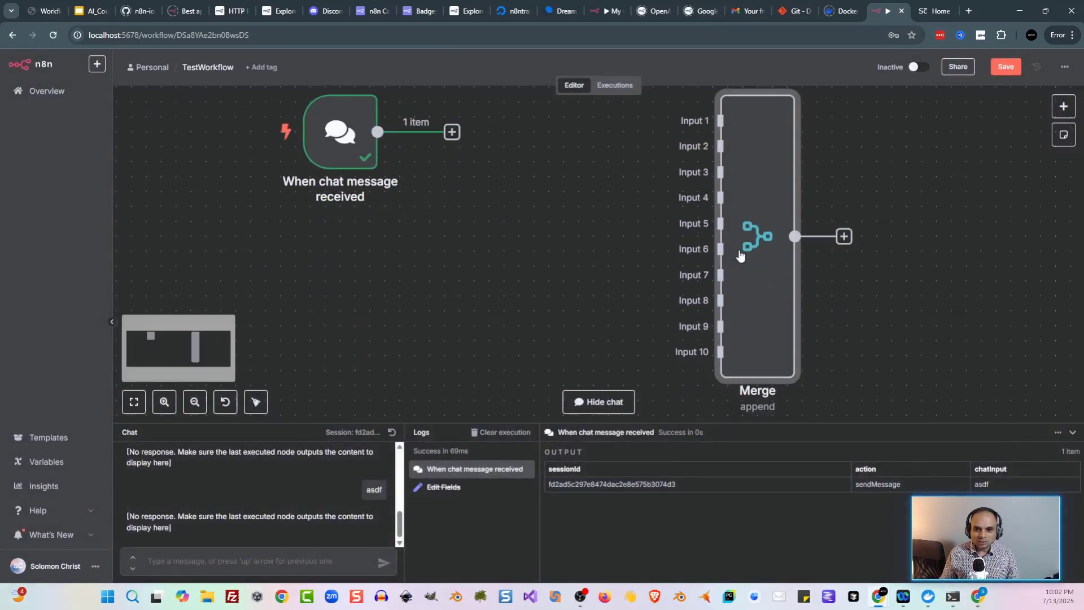
# Step: Reduce the Merge node to 2 inputs, keeping Append as the mode
pyautogui.doubleClick(765, 236)
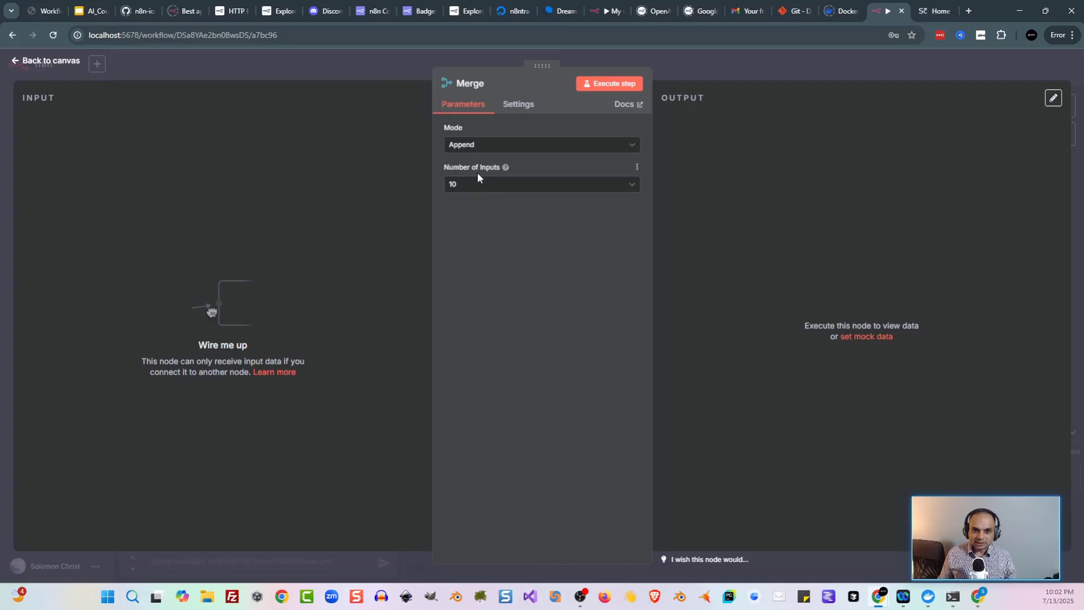
pyautogui.click(498, 186)
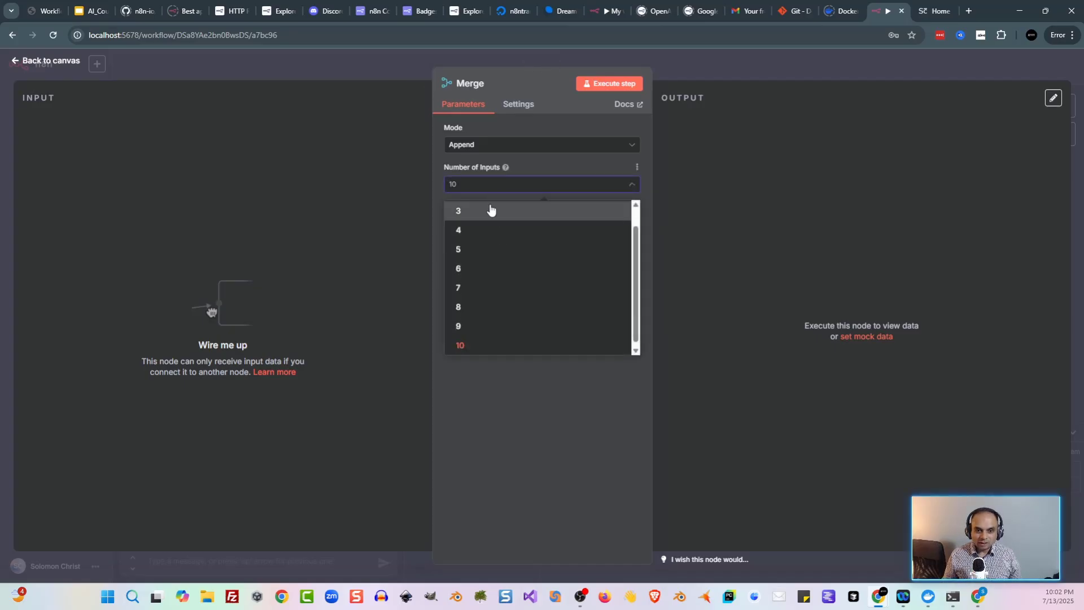
pyautogui.scroll(1, 492, 212)
pyautogui.click(492, 218)
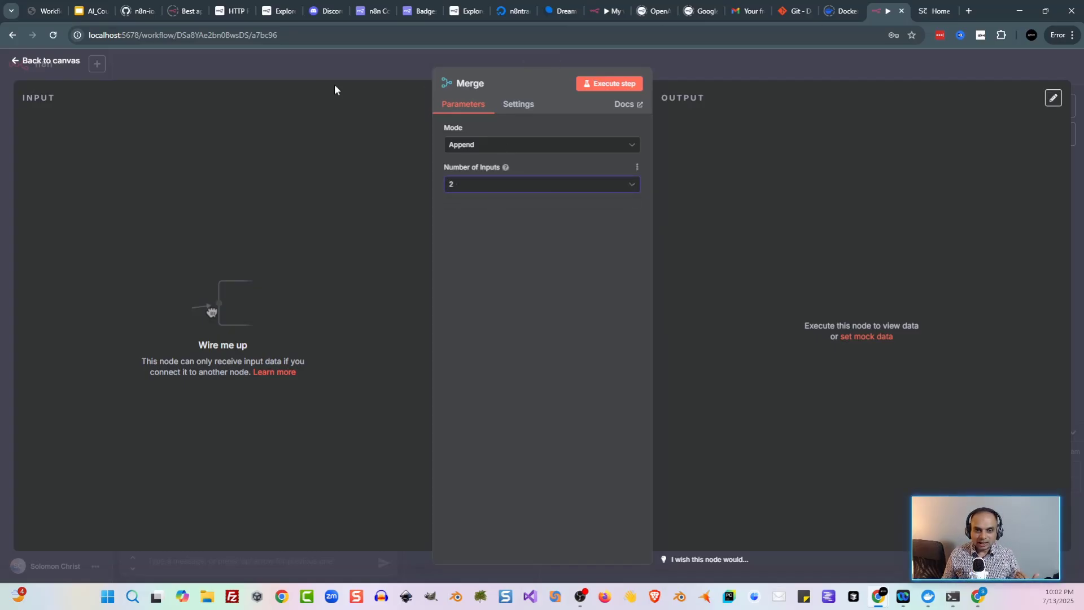
pyautogui.click(471, 148)
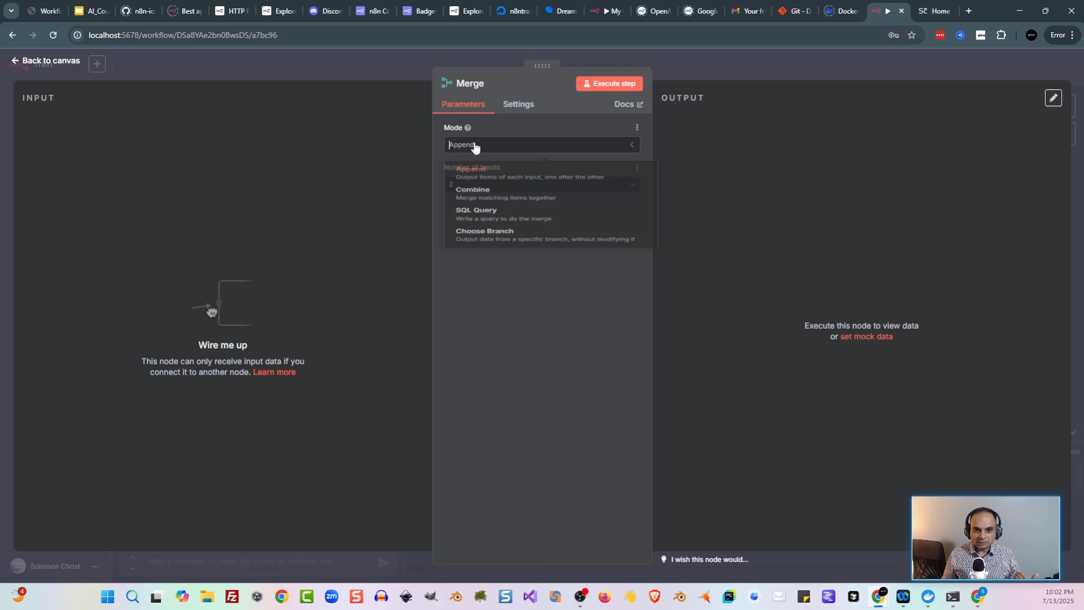
pyautogui.click(500, 130)
pyautogui.click(372, 67)
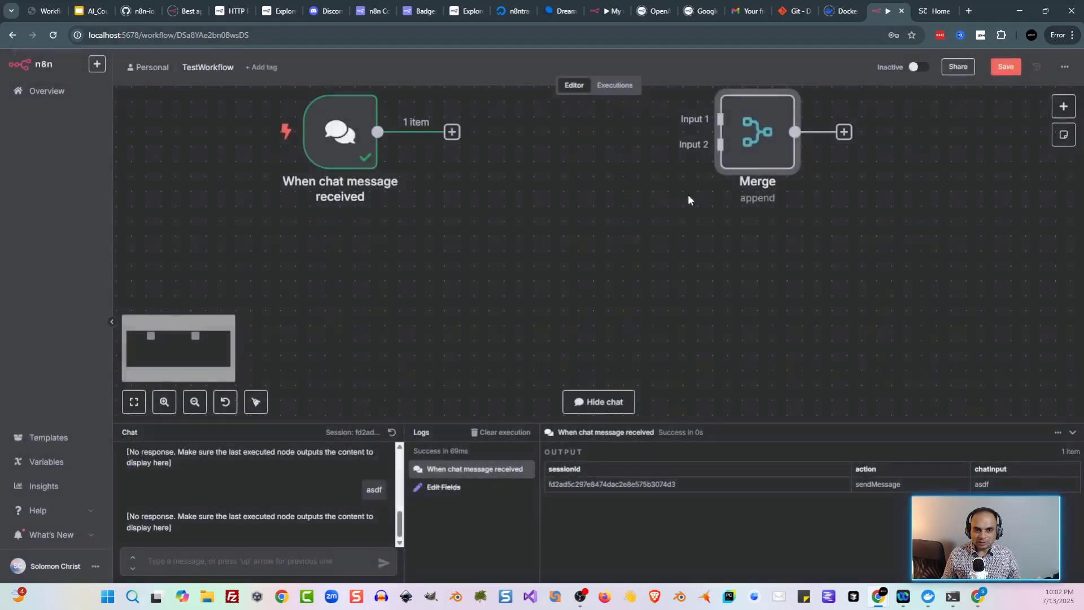
# Step: Move the Merge node lower and review its merge modes, leaving Append selected
pyautogui.moveTo(762, 153); pyautogui.dragTo(760, 198)
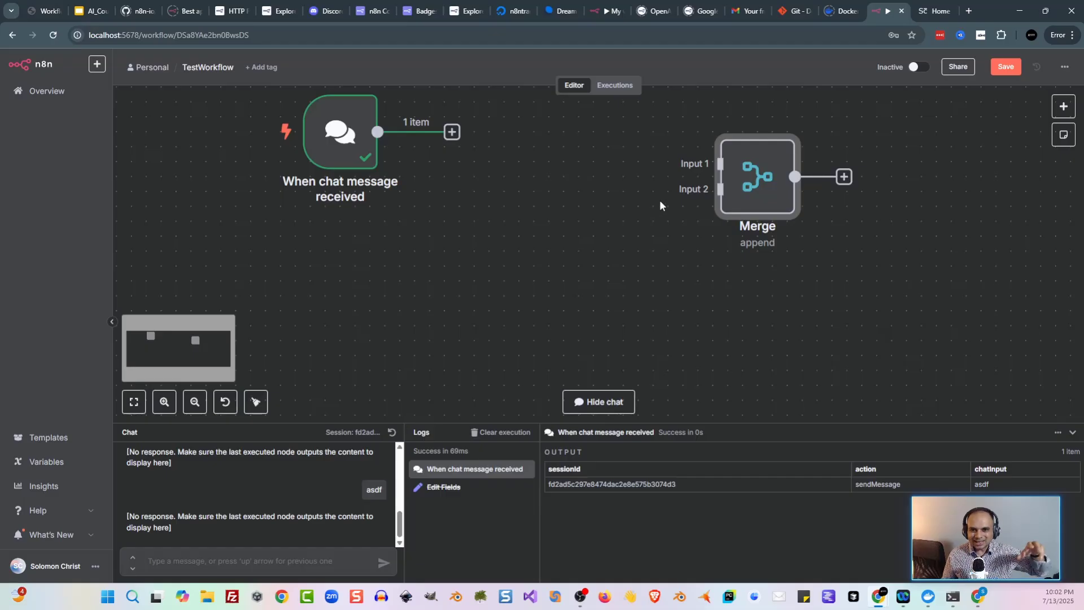
pyautogui.moveTo(773, 192)
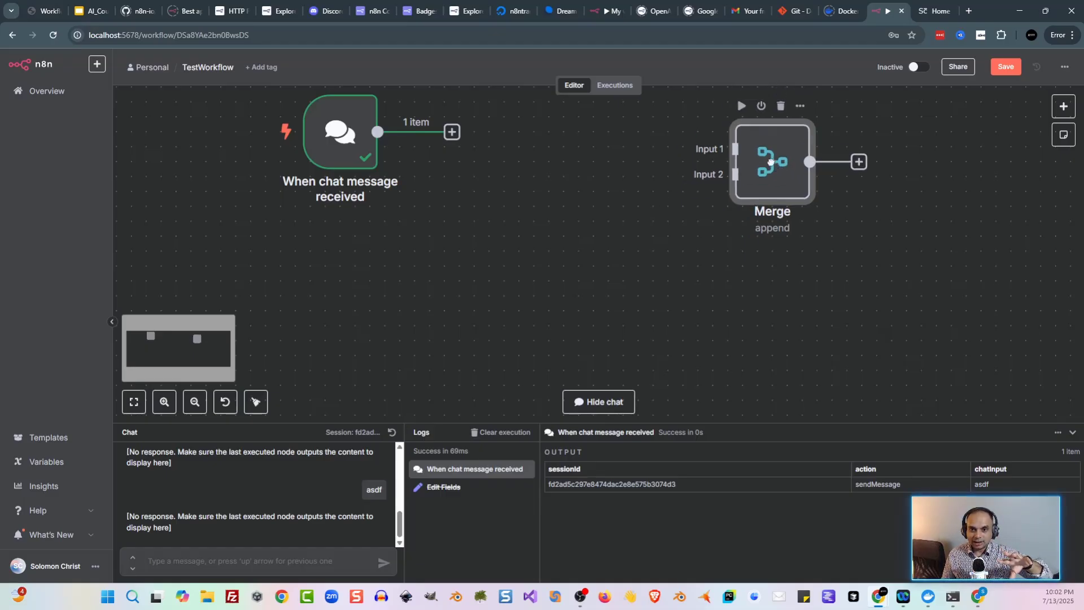
pyautogui.doubleClick(762, 193)
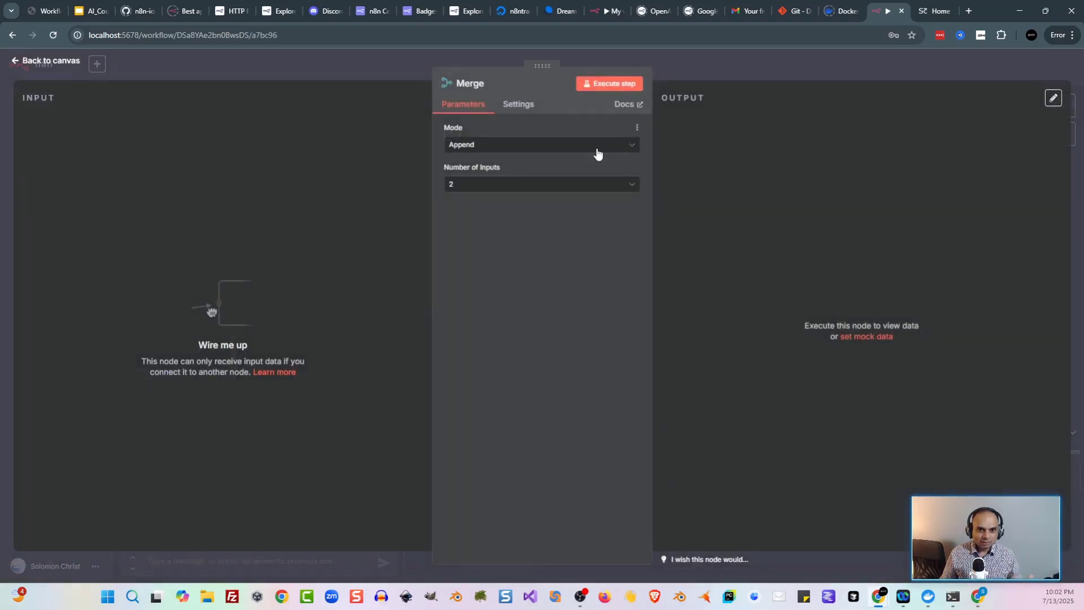
pyautogui.click(597, 148)
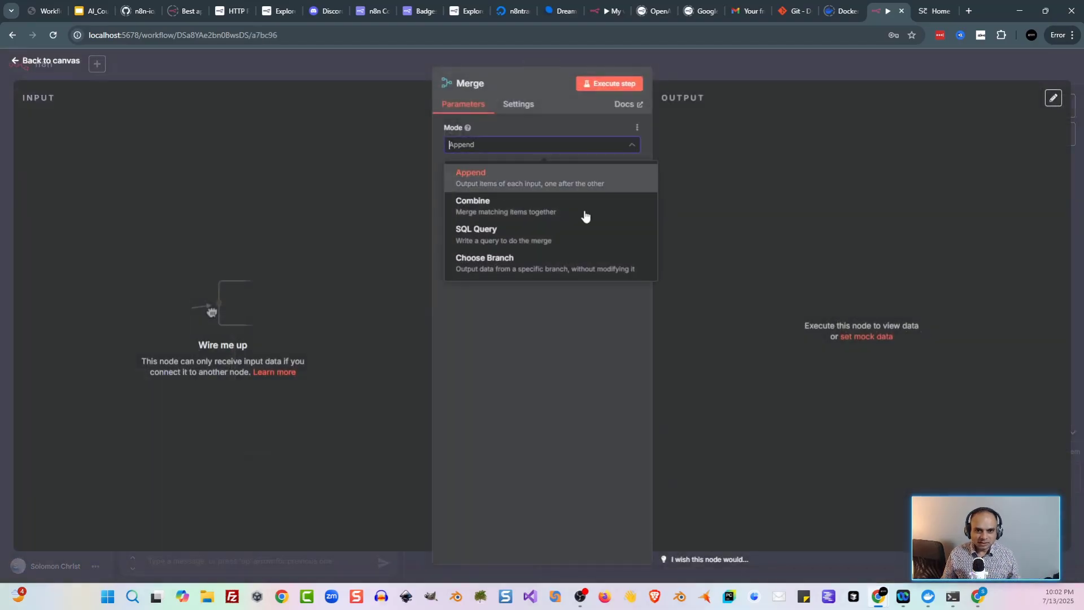
pyautogui.click(364, 70)
pyautogui.click(363, 70)
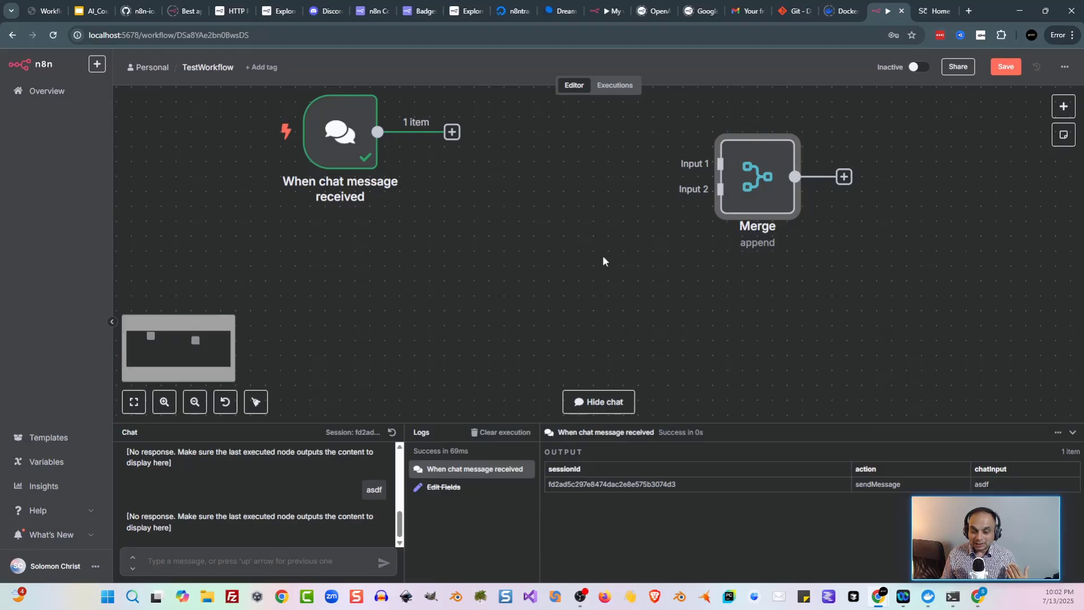
pyautogui.scroll(2, 613, 282)
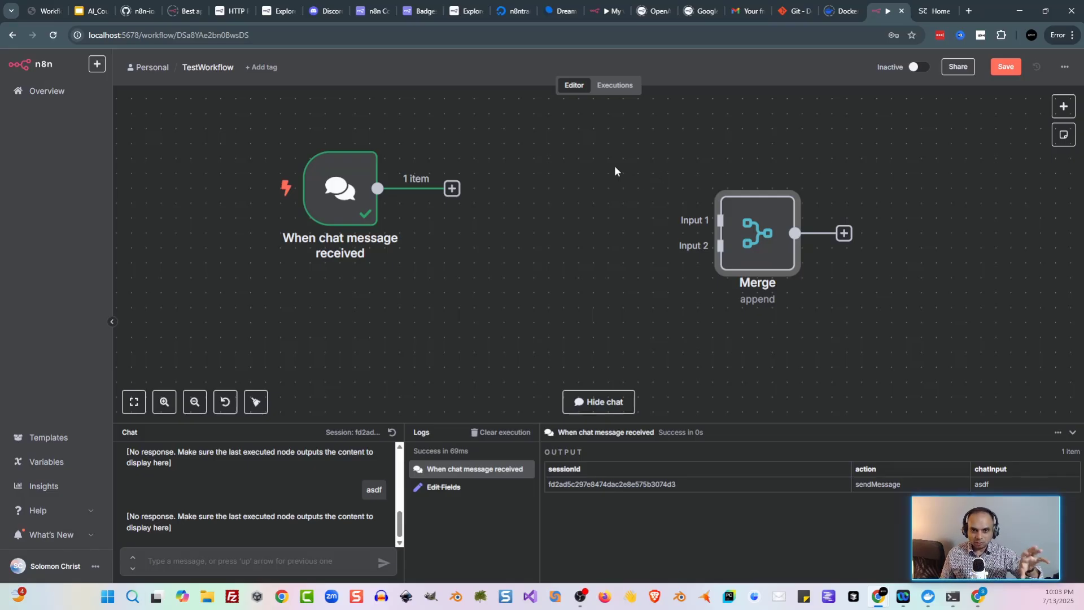
# Step: Delete the Merge node from the TestWorkflow canvas
pyautogui.moveTo(615, 169); pyautogui.dragTo(878, 291)
pyautogui.hotkey('ctrl', '2')
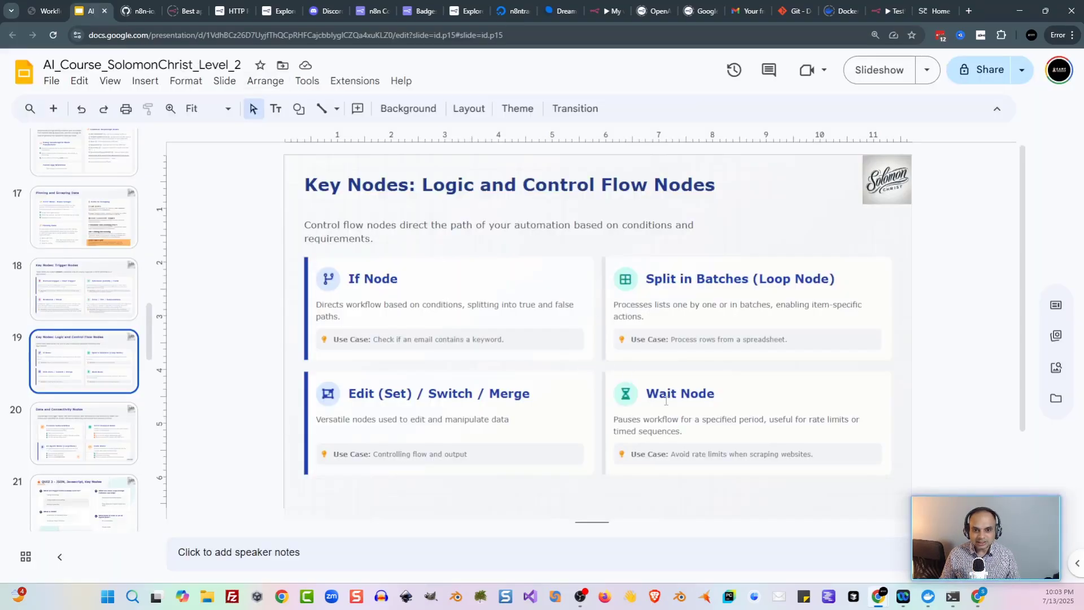
pyautogui.click(887, 12)
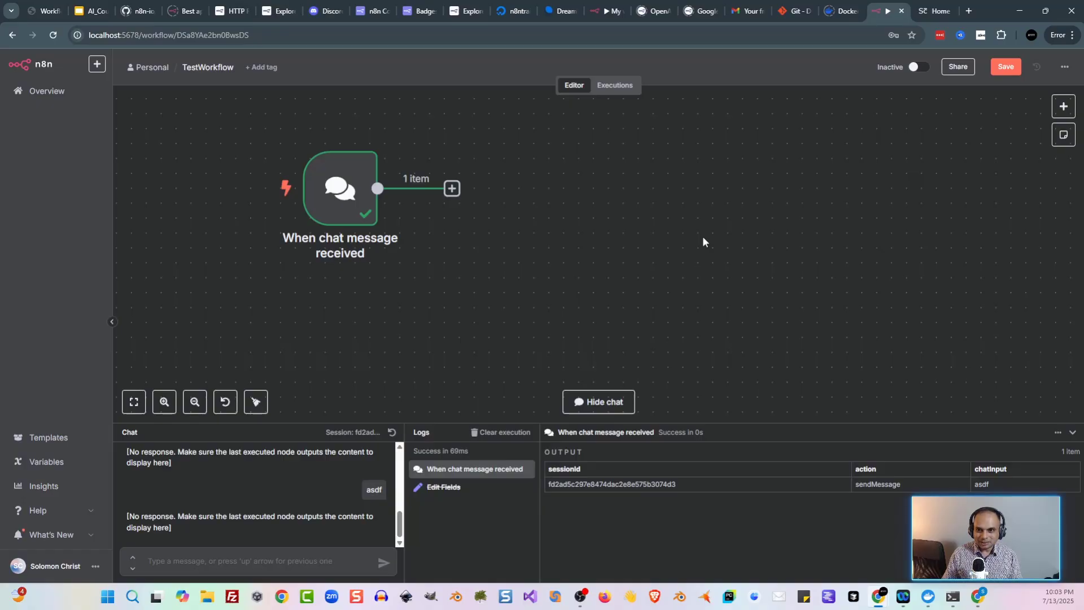
# Step: Add a Wait node beside the chat trigger and connect the trigger to it
pyautogui.press('Tab')
pyautogui.write('wait')
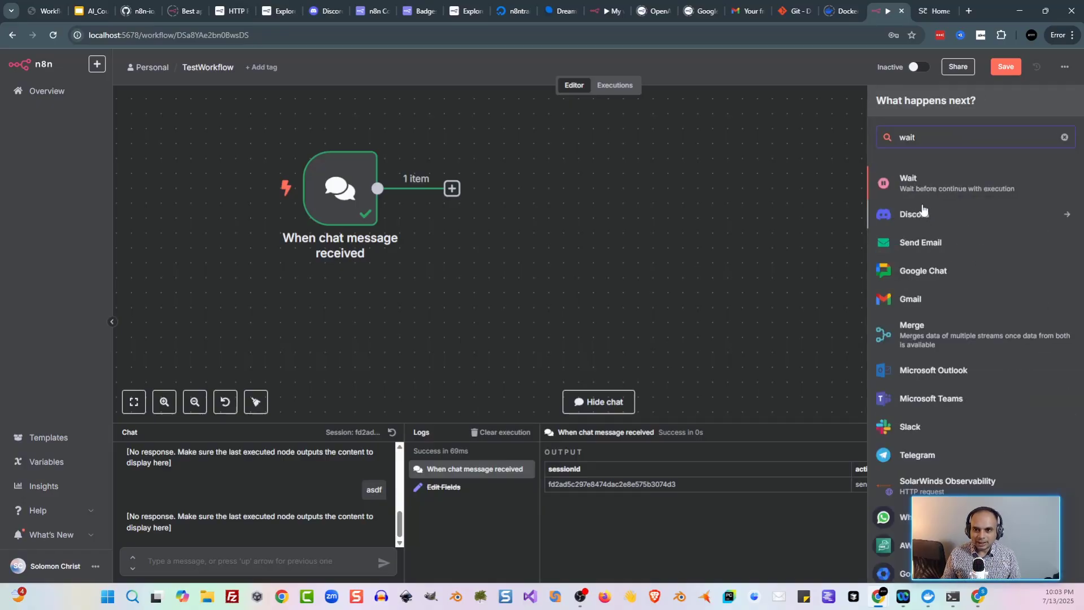
pyautogui.click(921, 189)
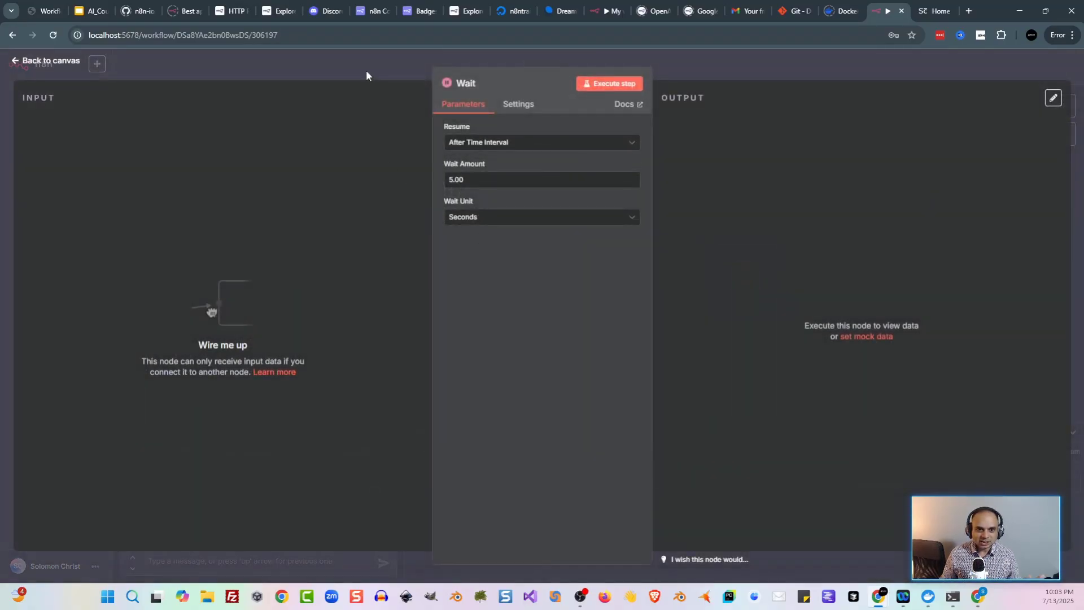
pyautogui.click(366, 75)
pyautogui.moveTo(734, 265); pyautogui.dragTo(600, 183)
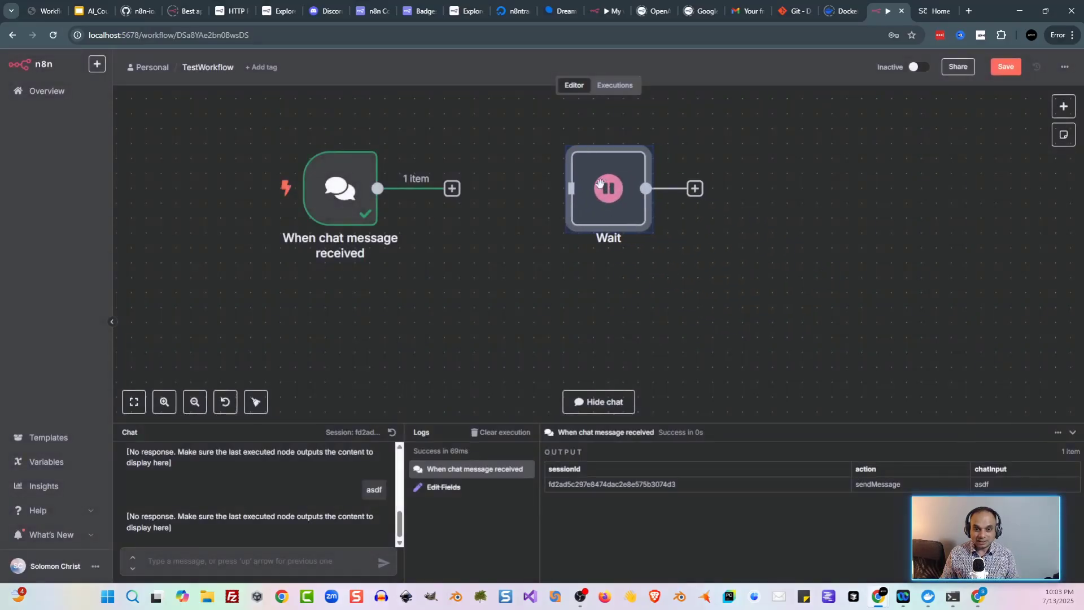
pyautogui.moveTo(452, 188); pyautogui.dragTo(549, 195)
# Step: Add an Edit Fields node after Wait and map chatInput into its Fields to Set
pyautogui.click(632, 192)
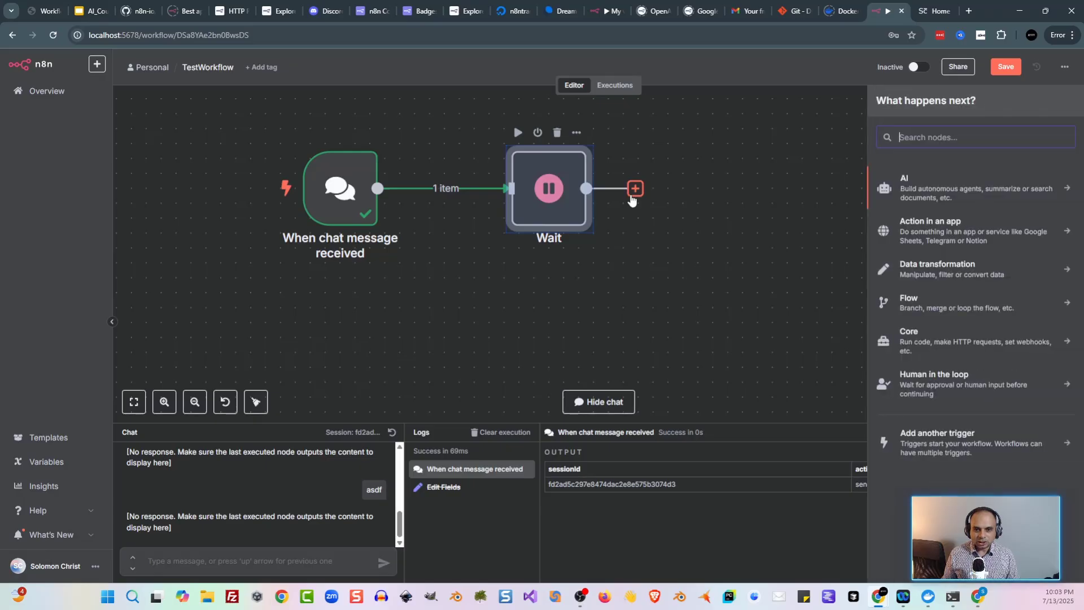
pyautogui.write('edi')
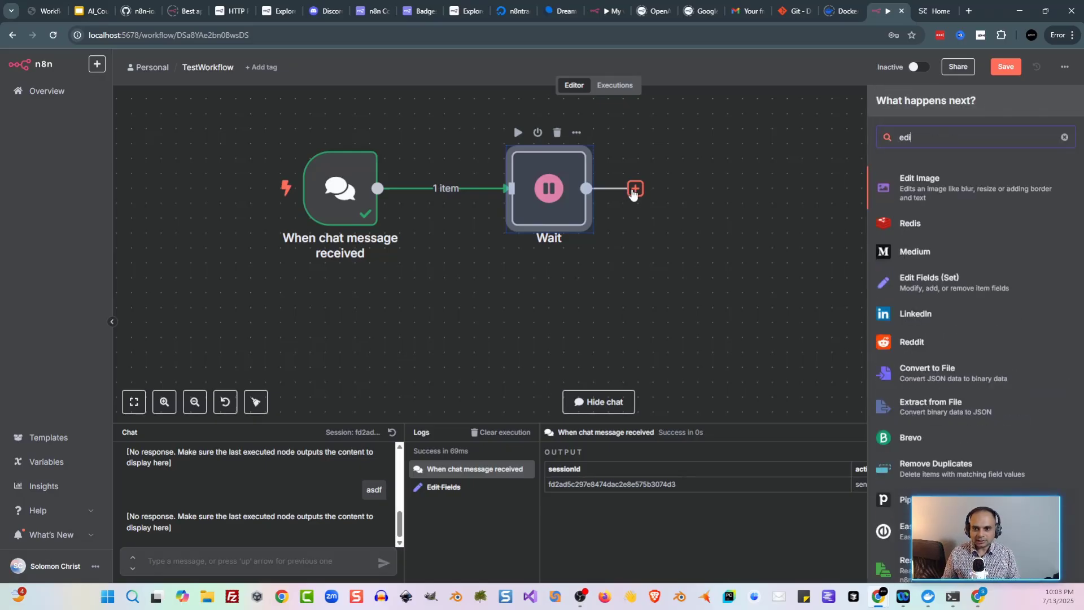
pyautogui.write('t')
pyautogui.click(932, 227)
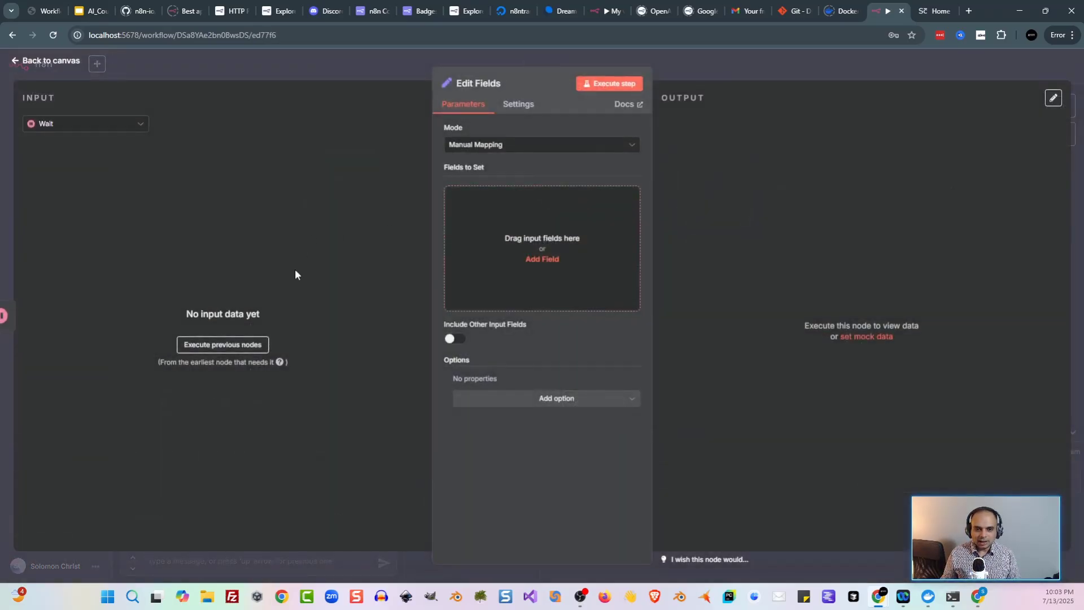
pyautogui.click(222, 345)
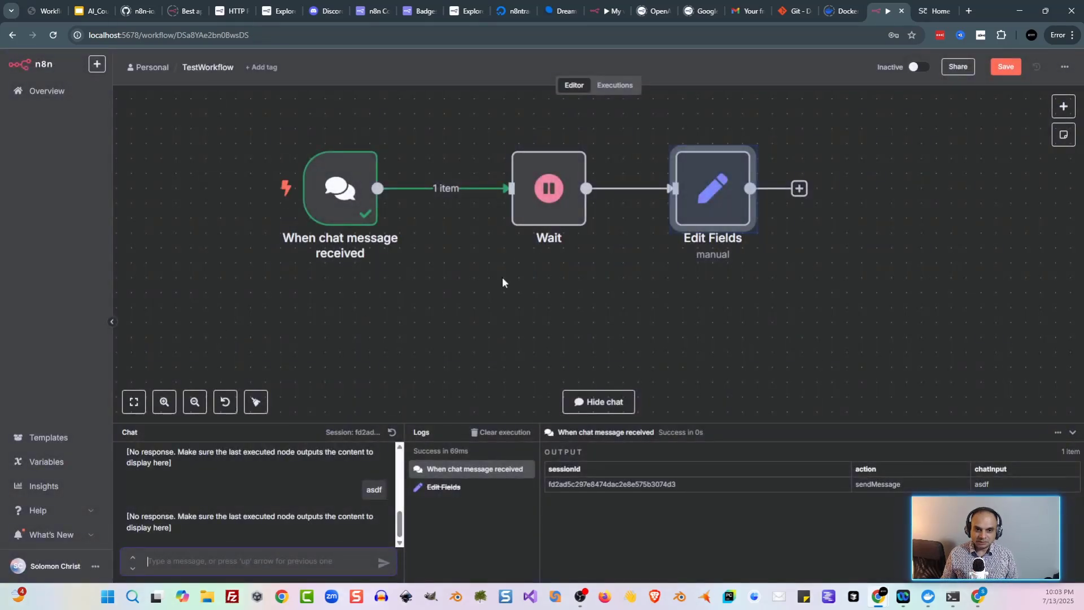
pyautogui.doubleClick(712, 189)
pyautogui.moveTo(54, 192); pyautogui.dragTo(466, 217)
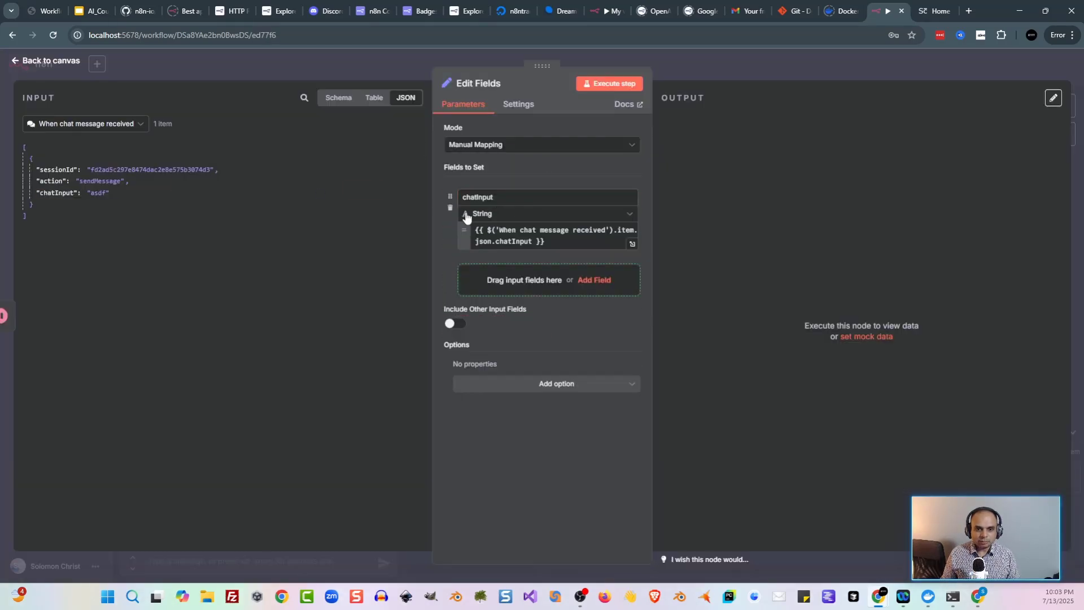
# Step: Name the field output, then send the test chat message 'hello' through the workflow
pyautogui.write('output')
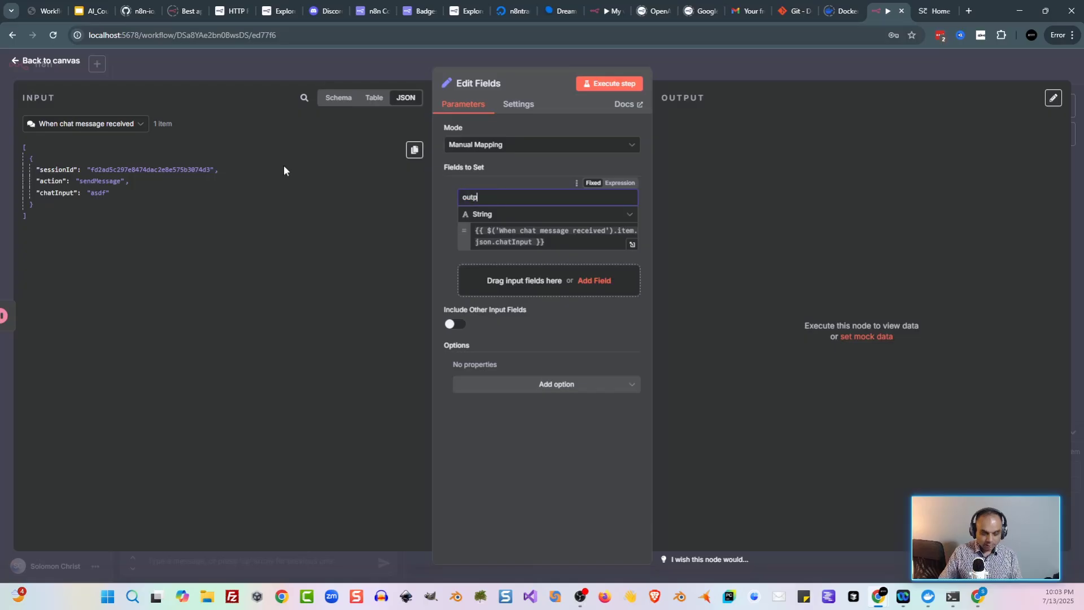
pyautogui.click(270, 74)
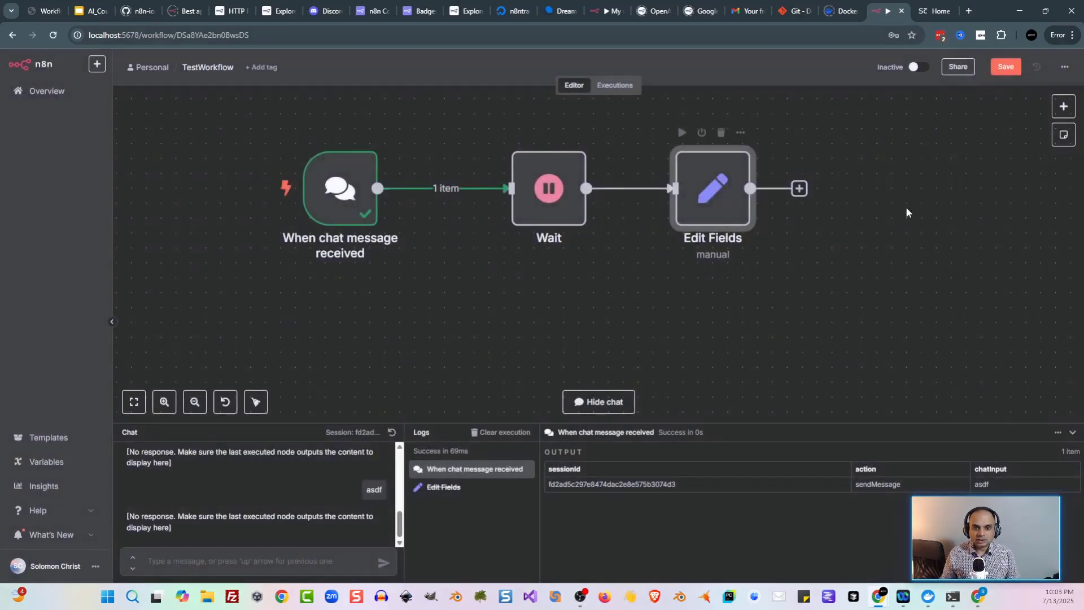
pyautogui.write('hello')
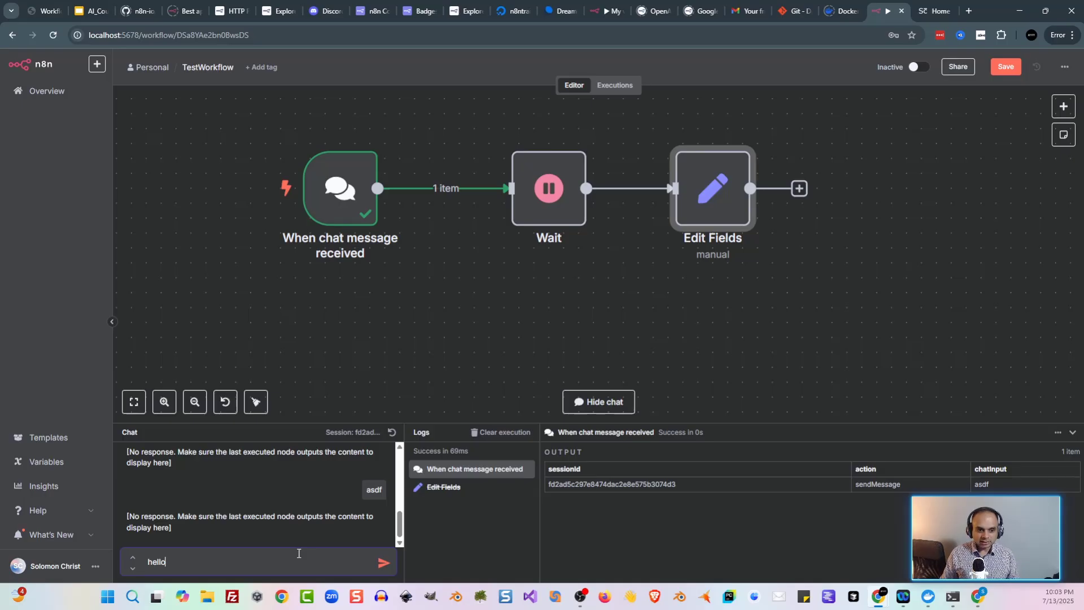
pyautogui.press('Return')
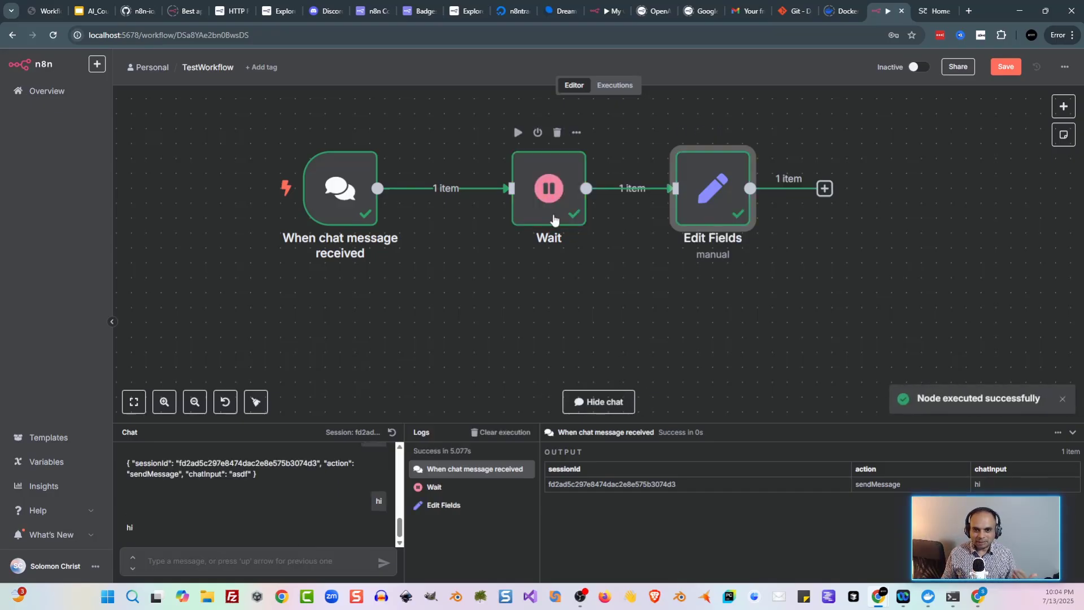
pyautogui.moveTo(540, 211); pyautogui.dragTo(511, 210)
# Step: Present the course deck full-screen from the Data and Connectivity Nodes slide
pyautogui.hotkey('ctrl', '2')
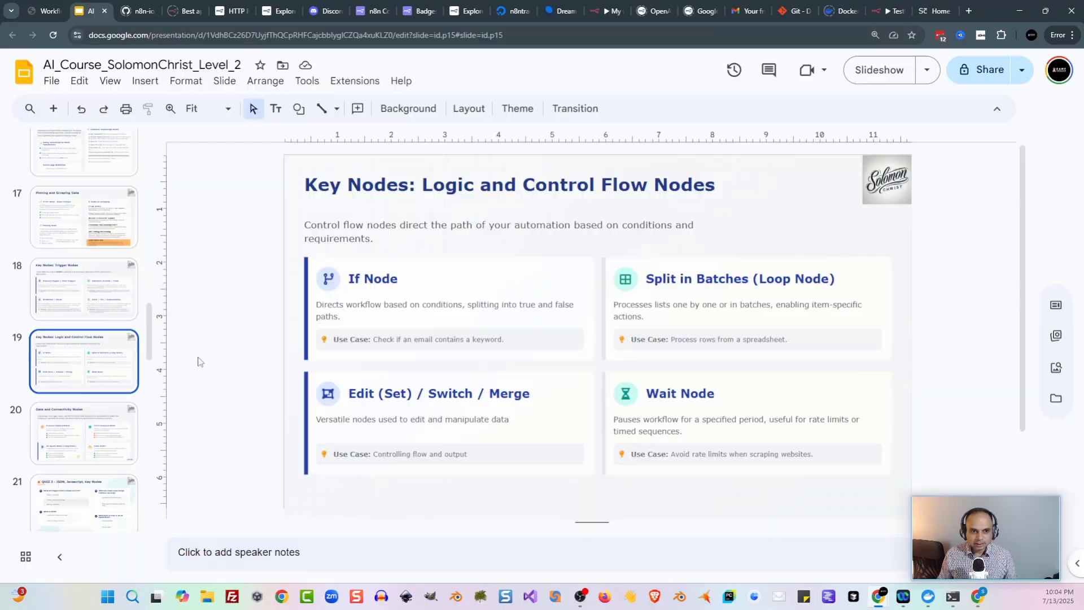
pyautogui.click(87, 430)
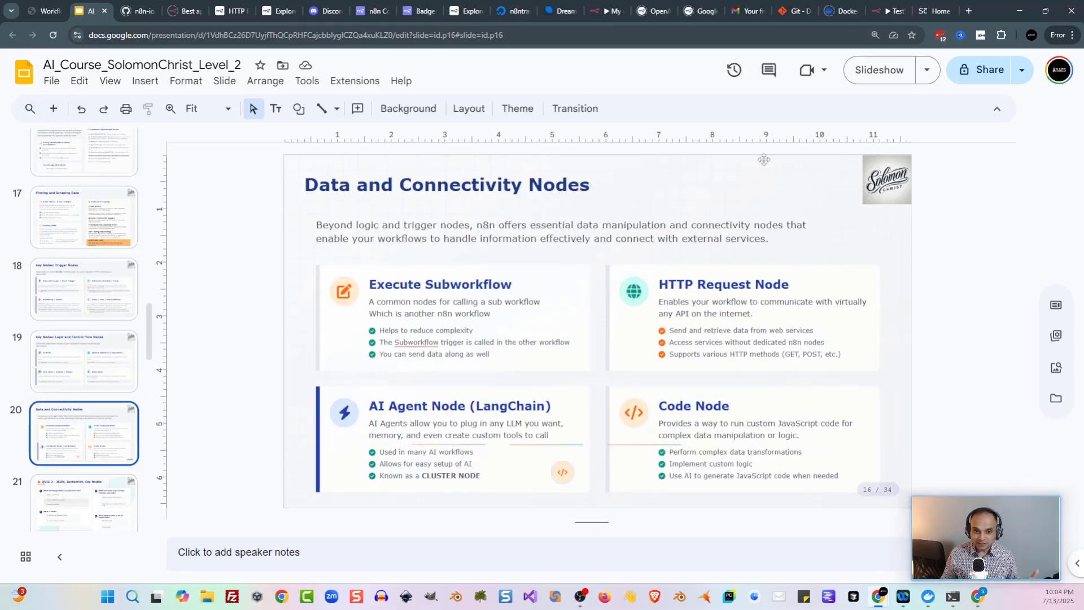
pyautogui.click(884, 68)
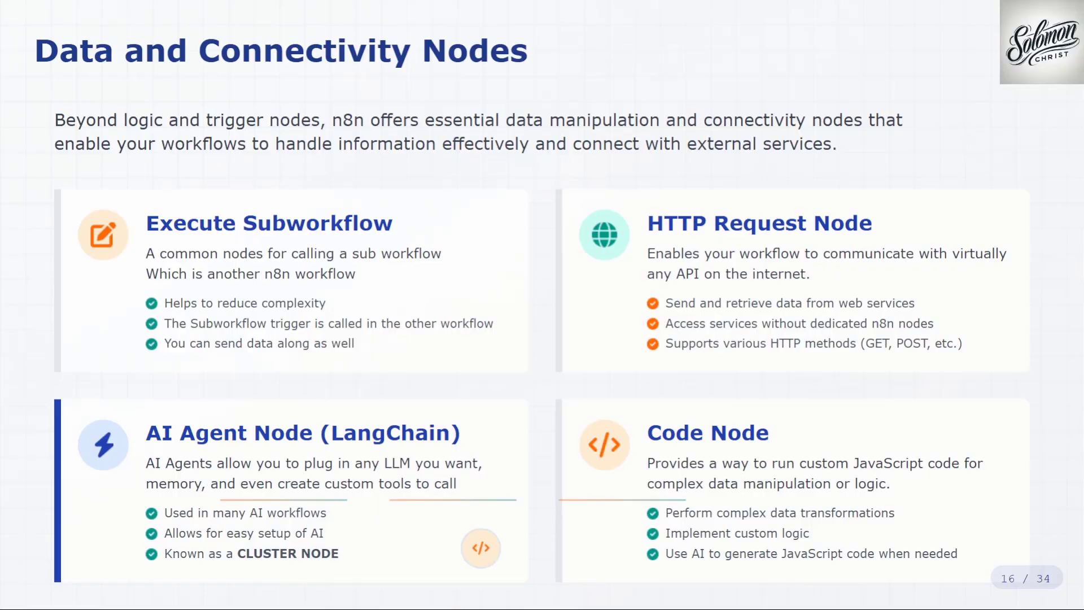
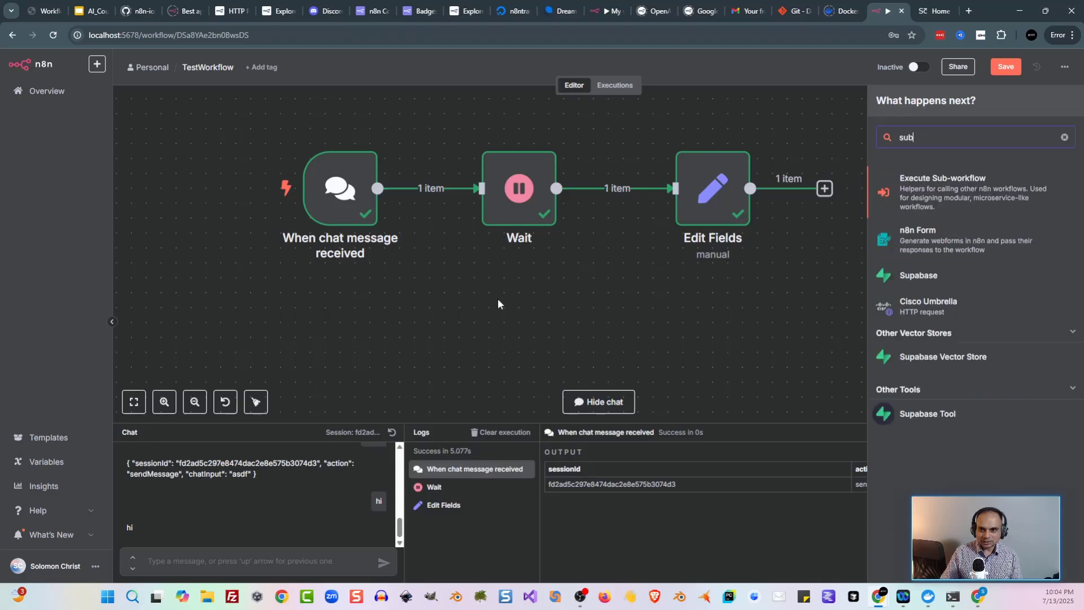
# Step: Add a When Executed by Another Workflow trigger and place it below the chat trigger
pyautogui.click(942, 195)
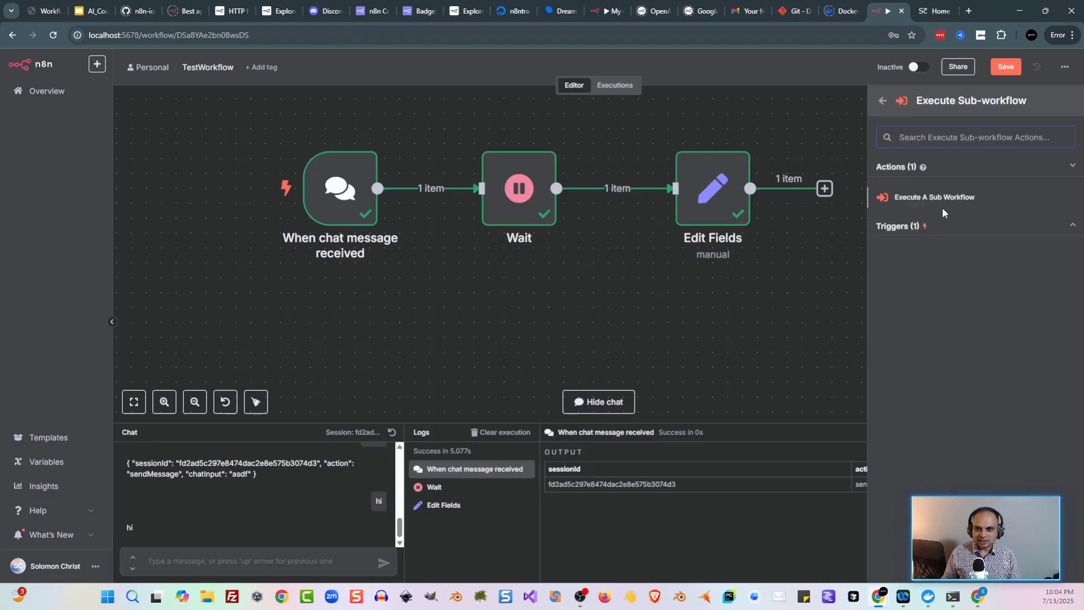
pyautogui.click(931, 226)
pyautogui.click(940, 246)
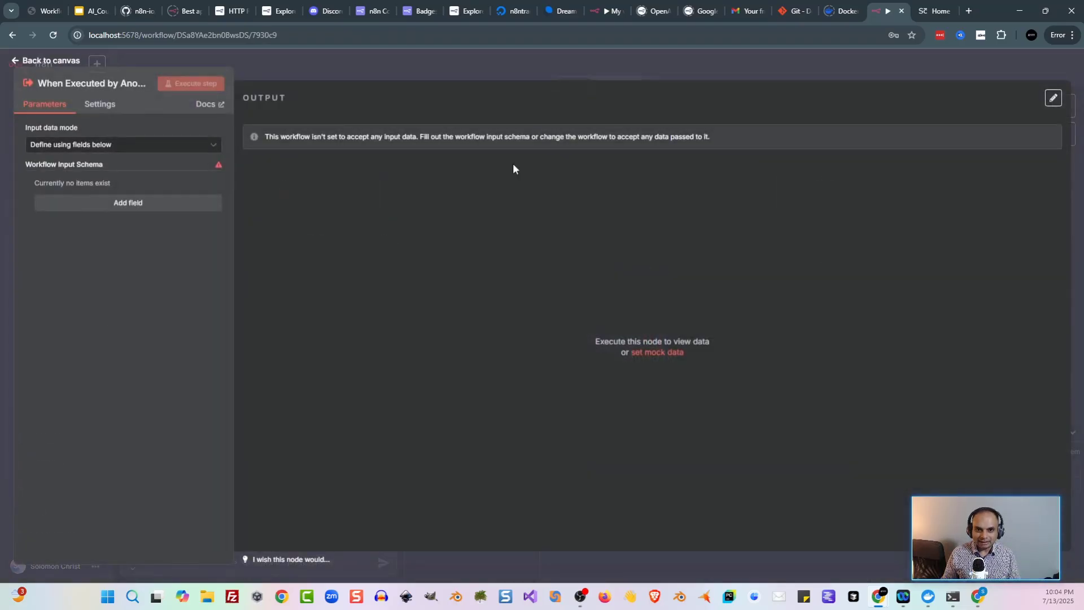
pyautogui.click(343, 74)
pyautogui.moveTo(635, 313); pyautogui.dragTo(340, 328)
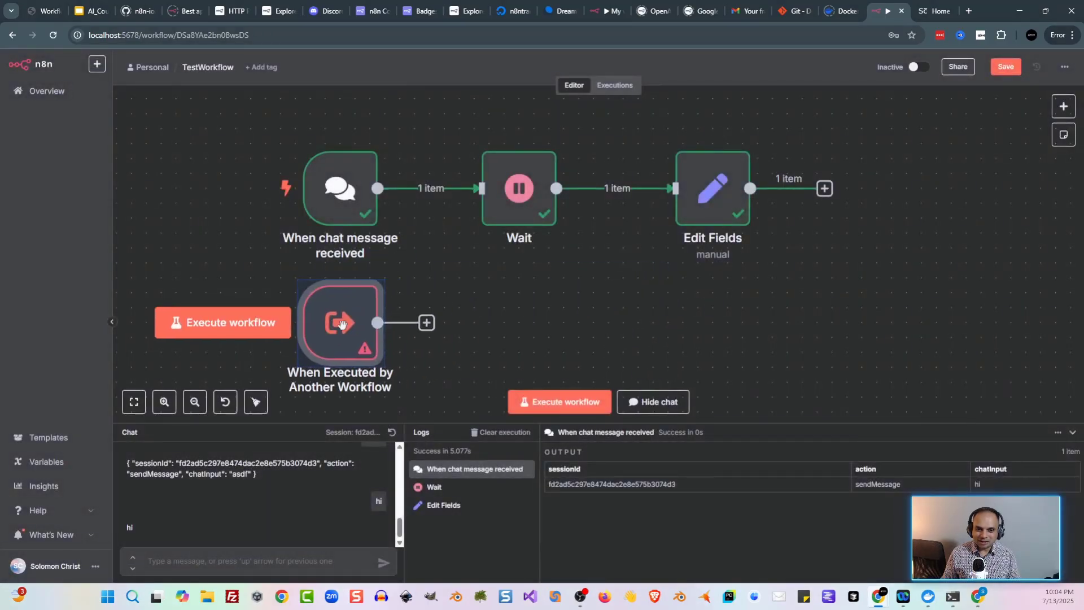
# Step: Remove the Wait→Edit Fields link and connect the new trigger to Edit Fields instead
pyautogui.scroll(-1, 614, 305)
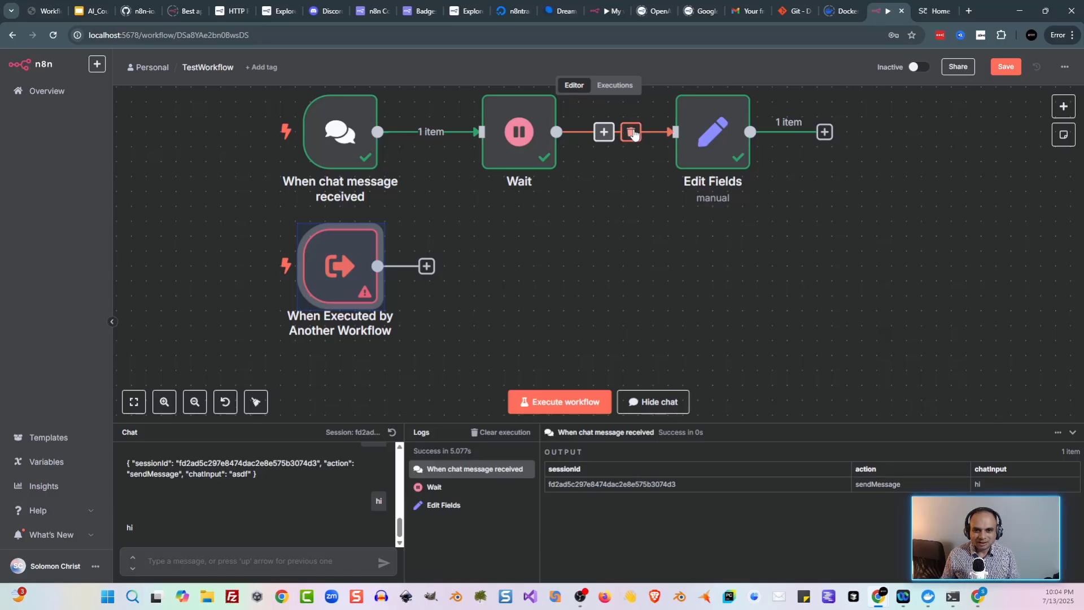
pyautogui.click(631, 132)
pyautogui.moveTo(723, 141); pyautogui.dragTo(604, 290)
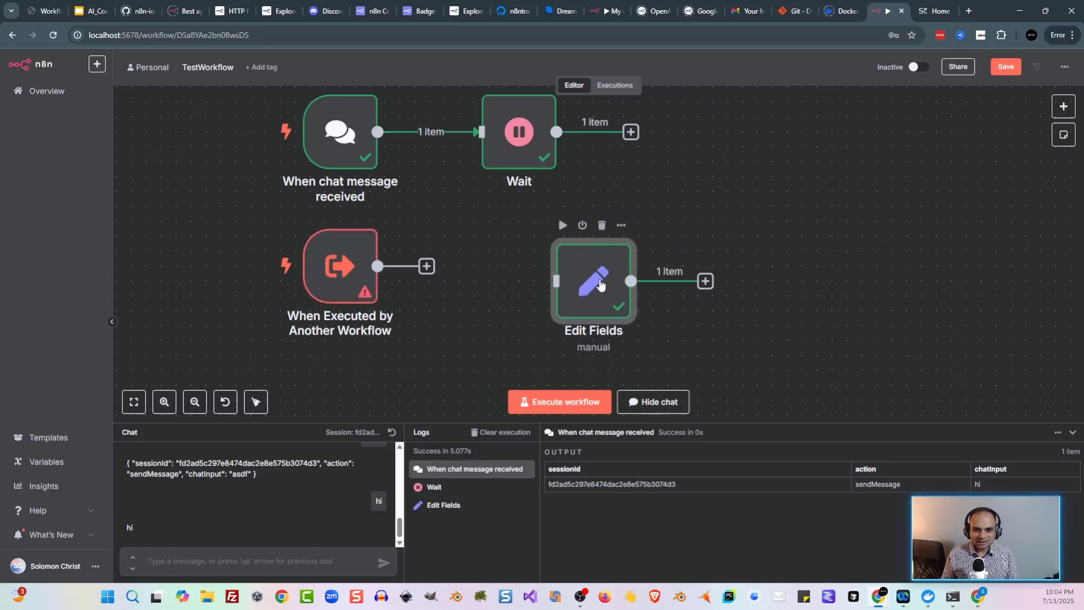
pyautogui.moveTo(377, 266); pyautogui.dragTo(552, 288)
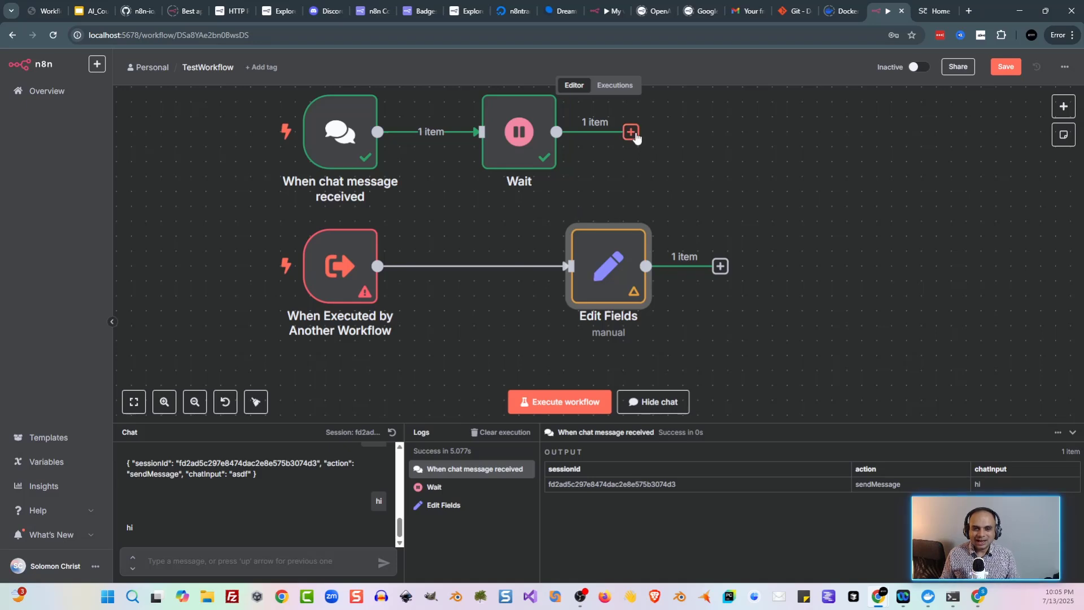
pyautogui.click(630, 132)
# Step: Add an Execute Sub-workflow node after Wait that calls TestWorkflow
pyautogui.write('sub')
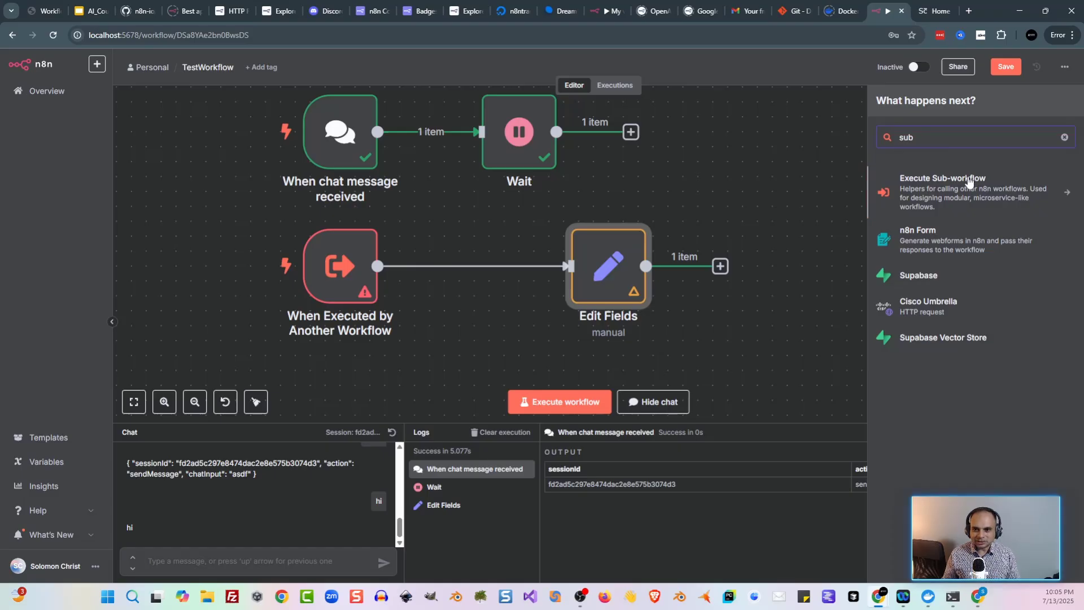
pyautogui.click(959, 181)
pyautogui.click(957, 202)
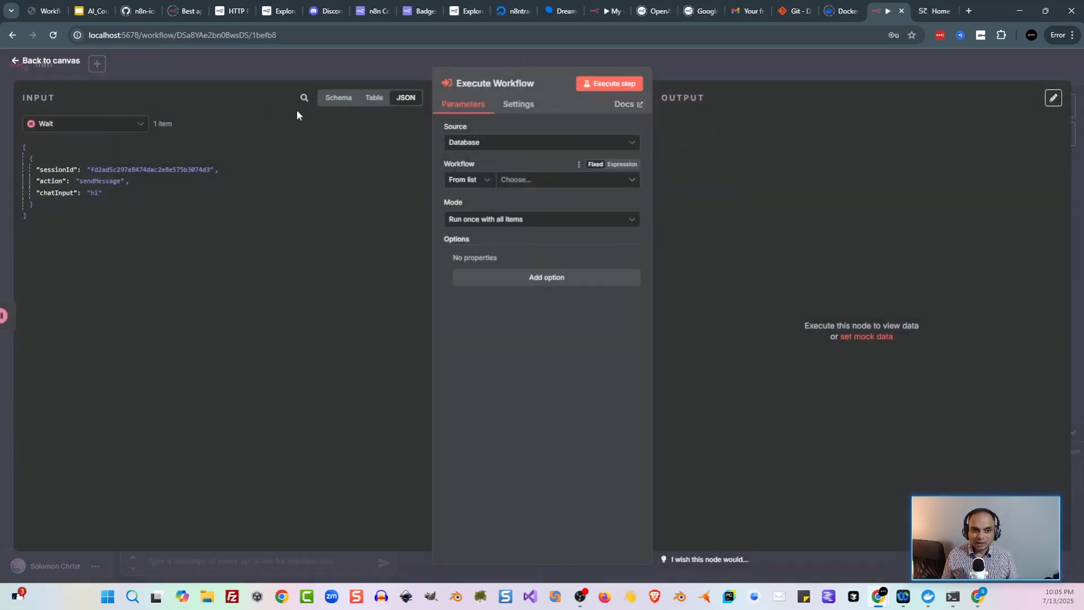
pyautogui.click(260, 72)
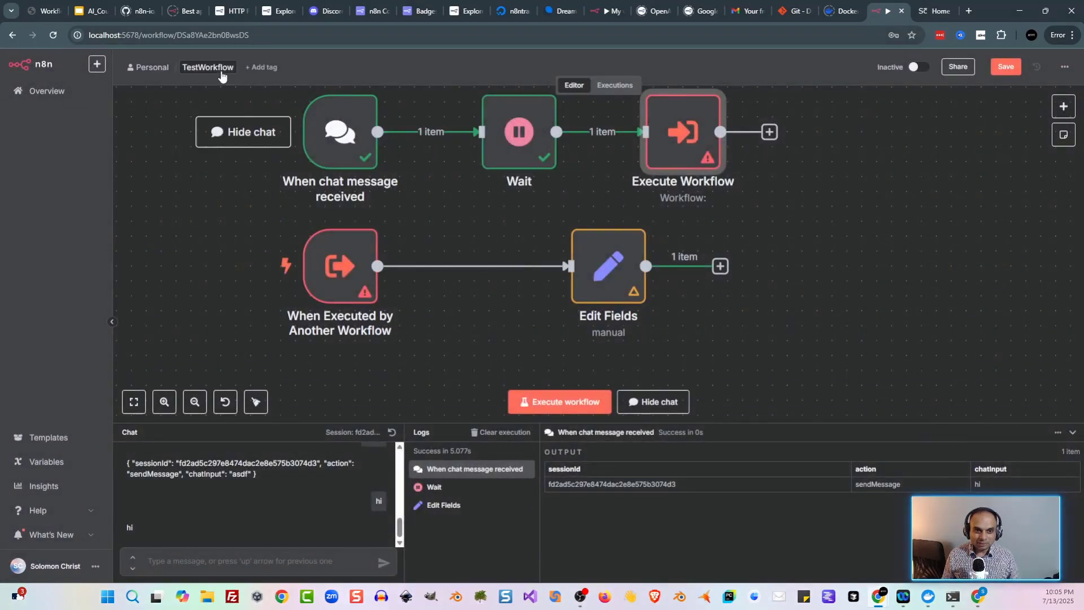
pyautogui.doubleClick(683, 132)
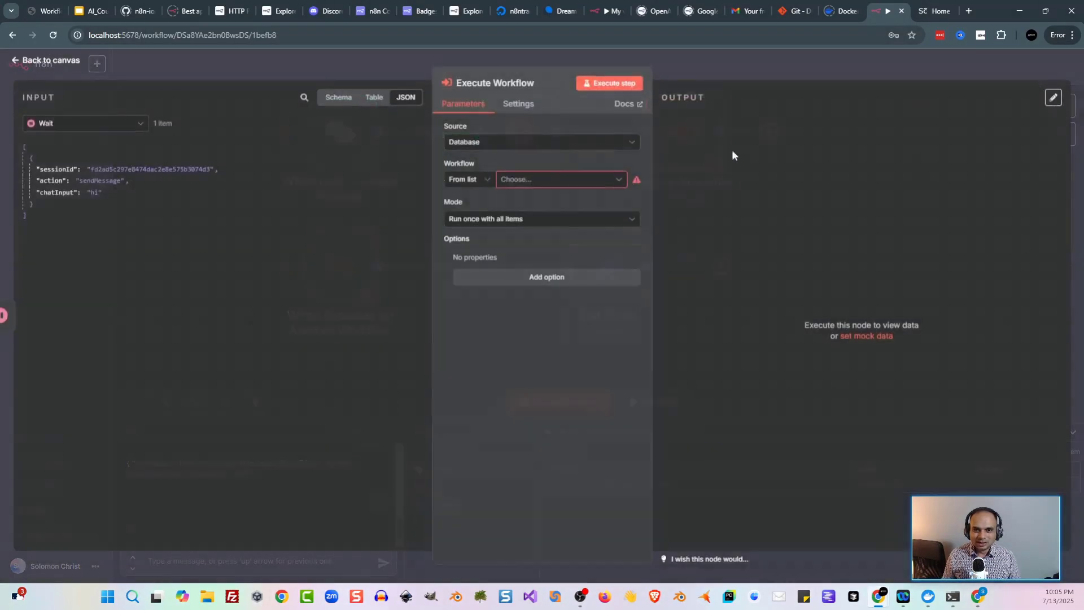
pyautogui.click(579, 179)
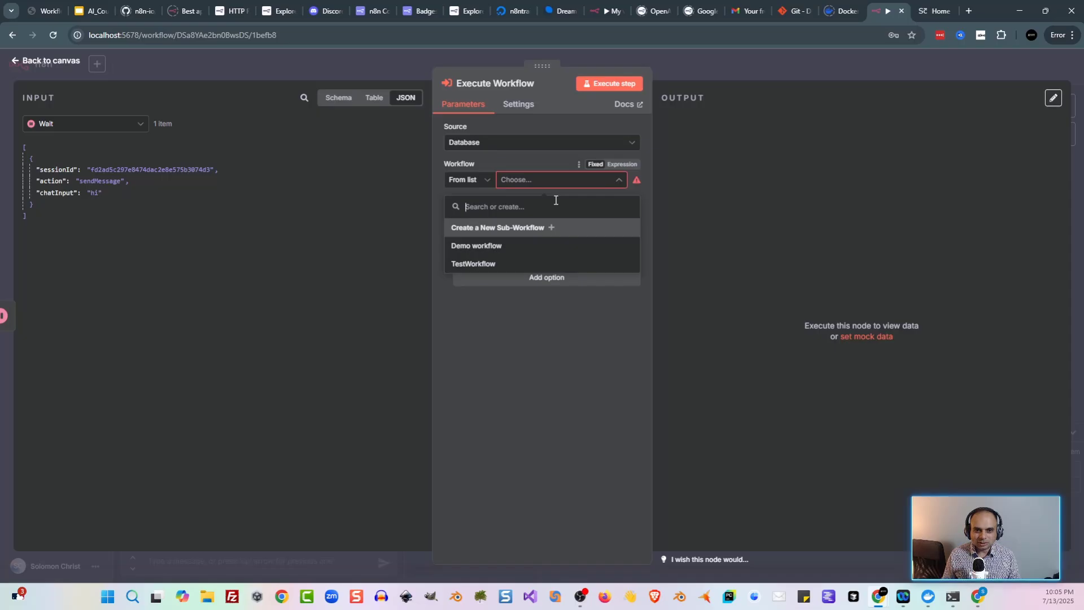
pyautogui.click(492, 263)
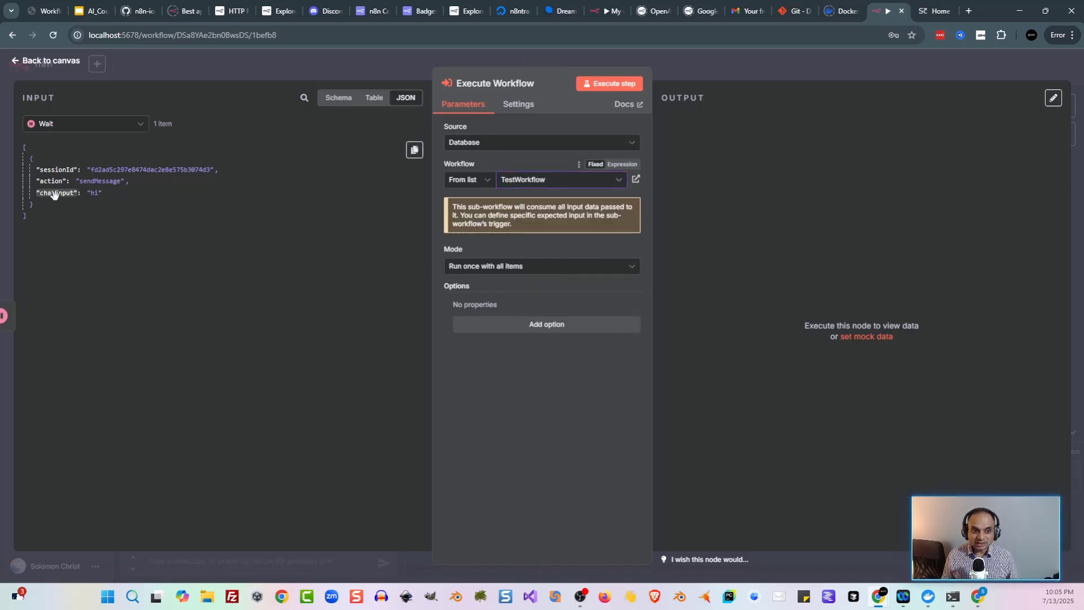
pyautogui.click(283, 59)
# Step: Review the Edit Fields and Execute Workflow settings, then save the workflow
pyautogui.doubleClick(593, 268)
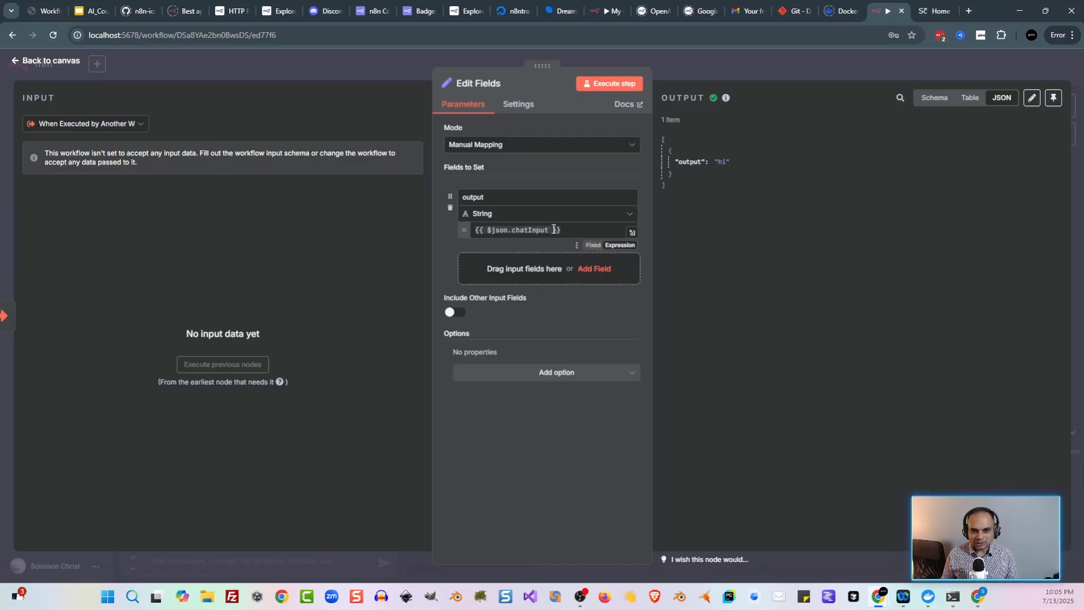
pyautogui.click(384, 72)
pyautogui.click(707, 139)
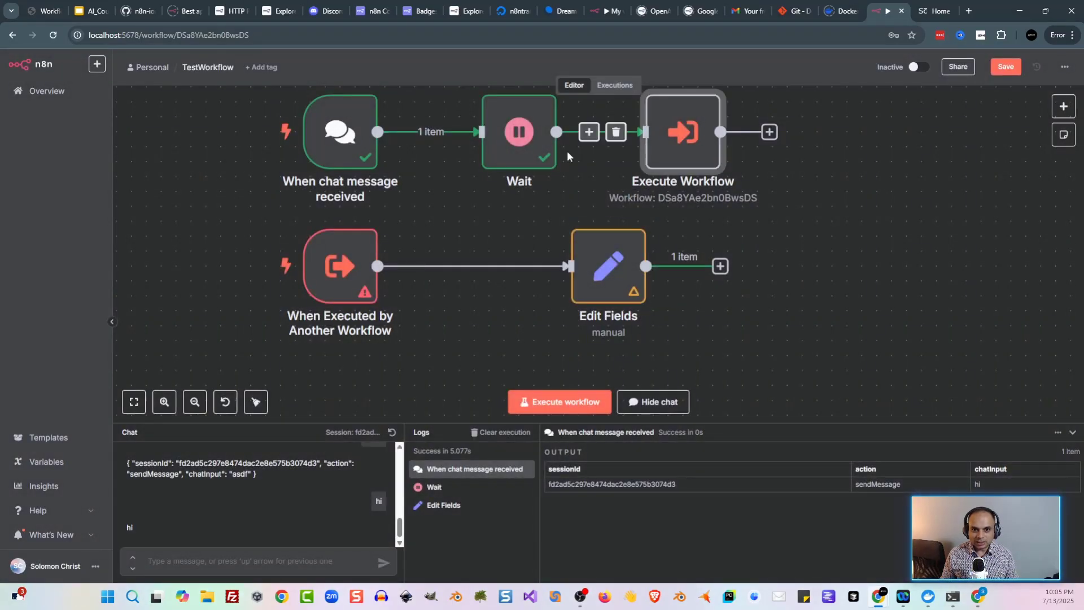
pyautogui.doubleClick(679, 143)
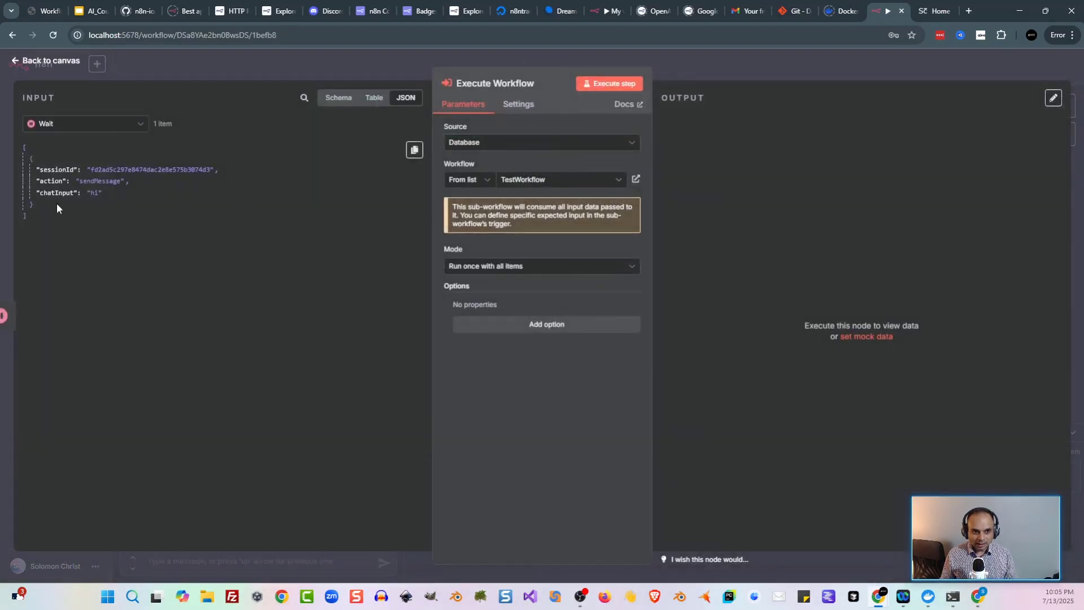
pyautogui.click(225, 69)
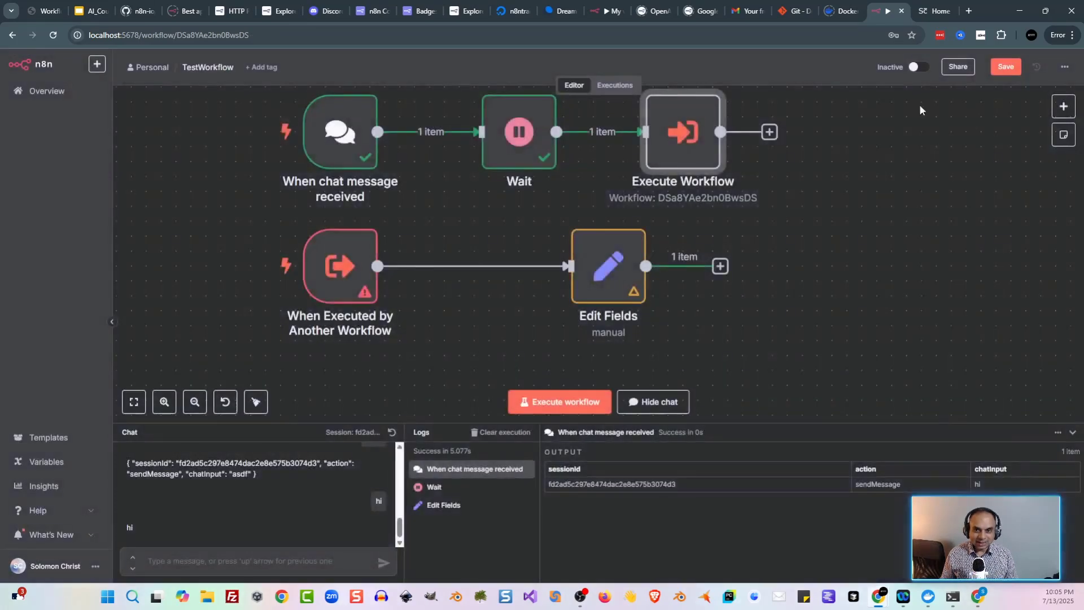
pyautogui.click(1007, 68)
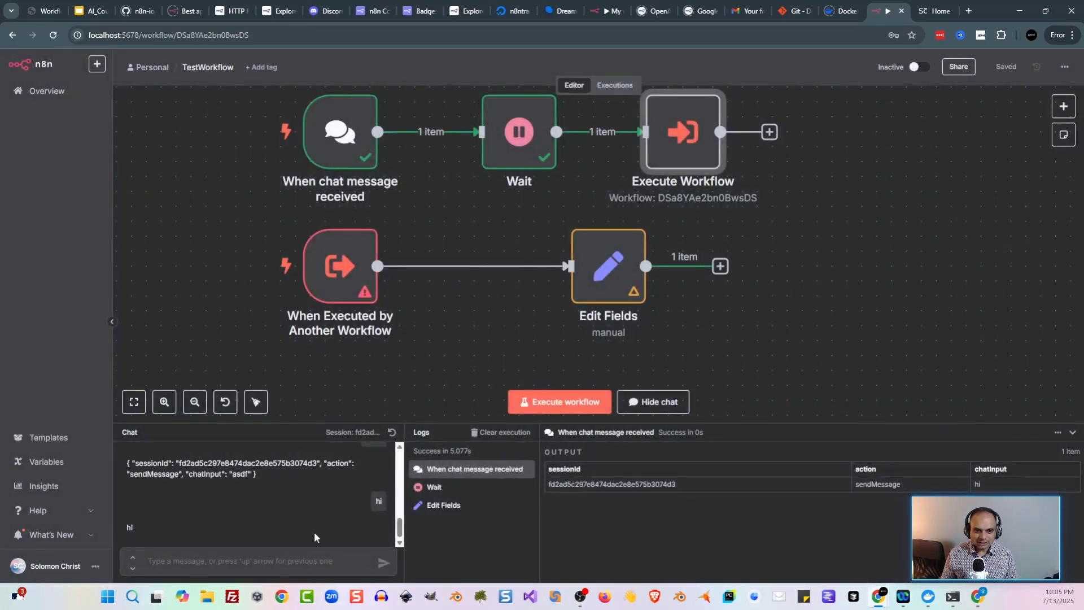
# Step: Set the sub-workflow trigger's input data mode to Accept all data
pyautogui.doubleClick(361, 257)
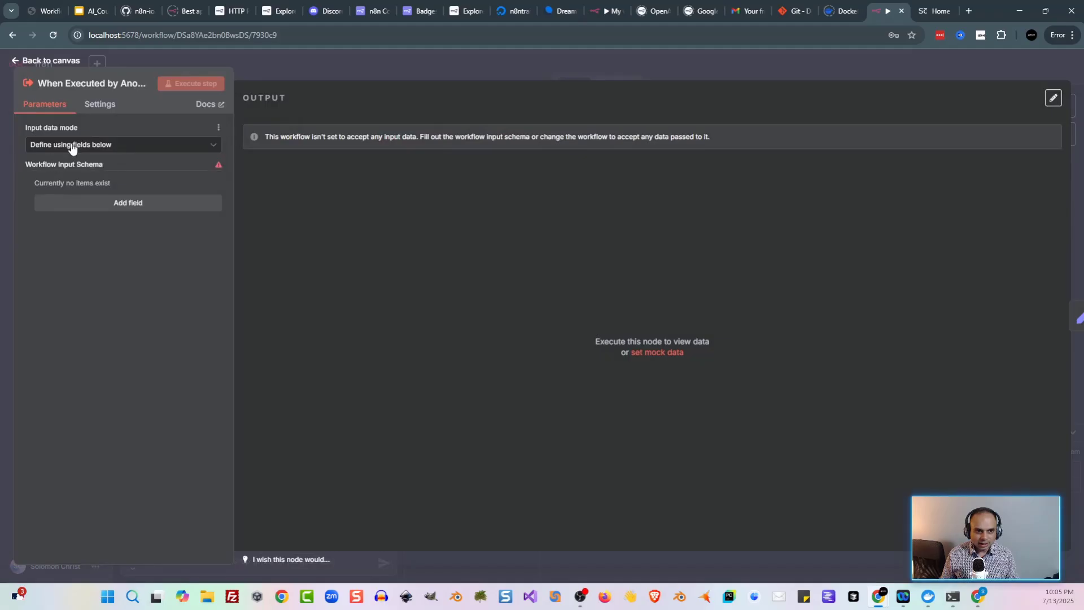
pyautogui.click(72, 148)
pyautogui.click(98, 240)
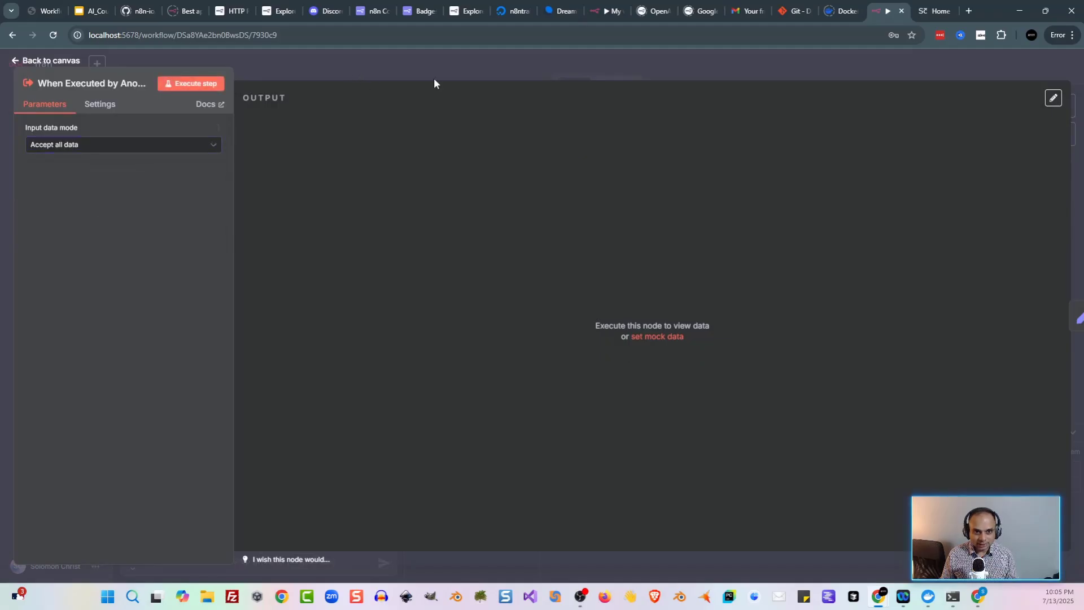
pyautogui.click(564, 64)
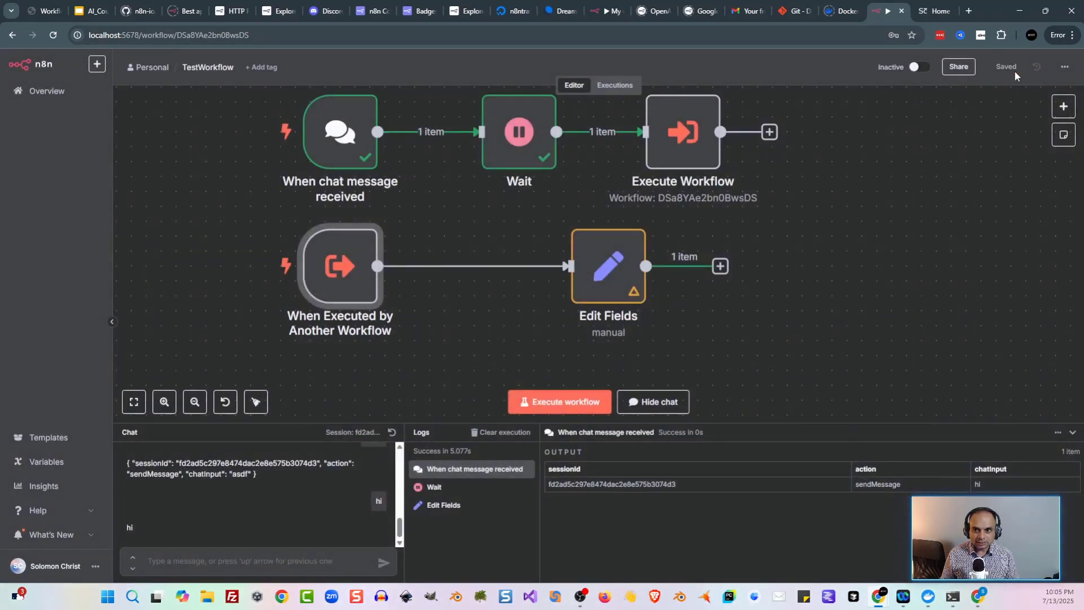
# Step: Send 'hello' in the chat, then inspect the chat run and sub-workflow run in Executions
pyautogui.write('hello')
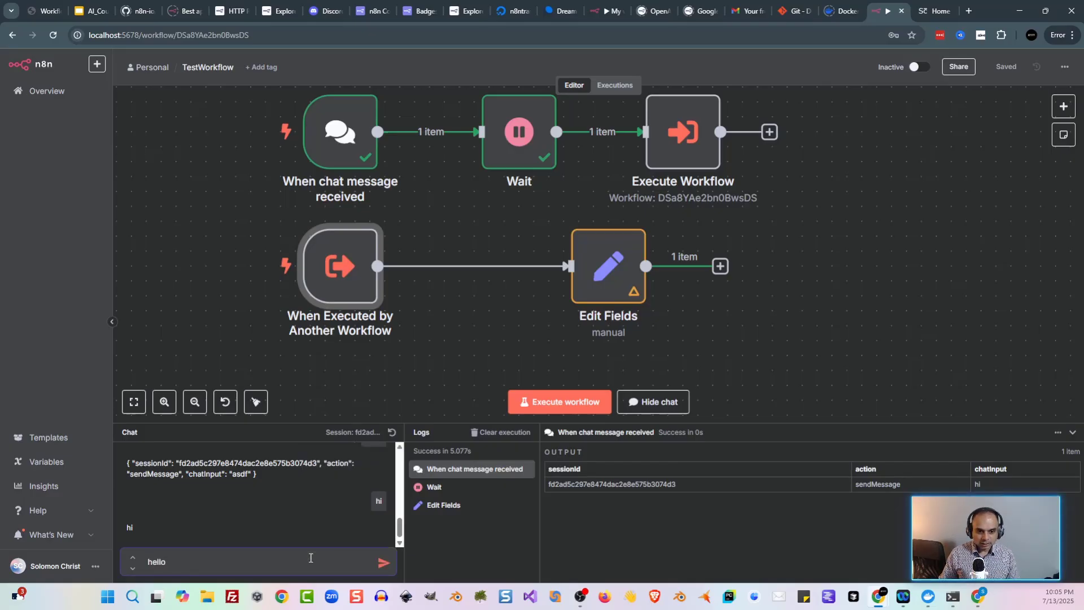
pyautogui.press('Return')
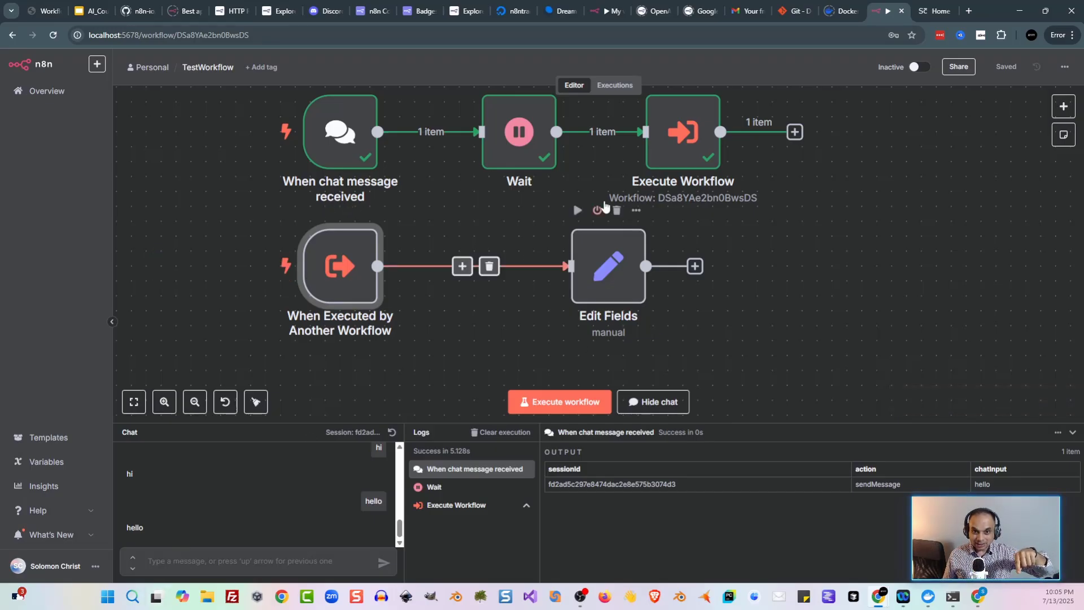
pyautogui.click(625, 88)
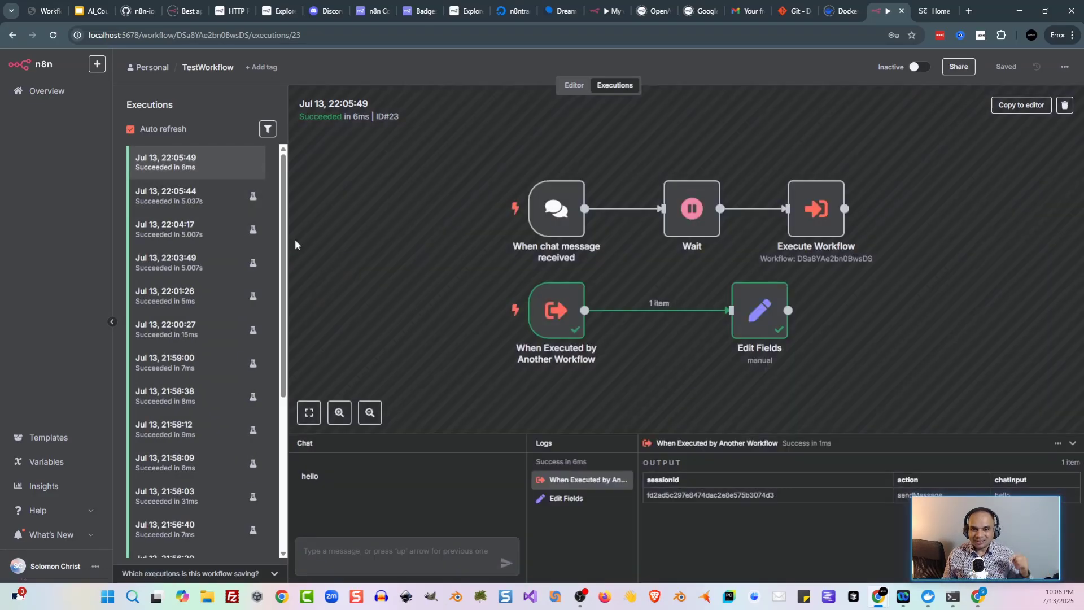
pyautogui.click(182, 204)
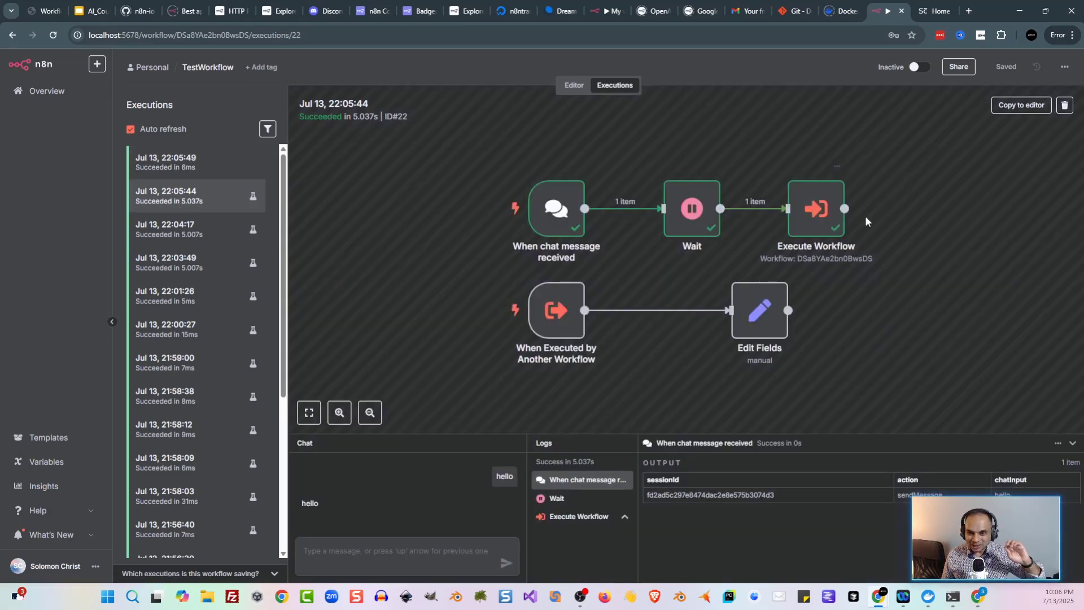
pyautogui.click(185, 165)
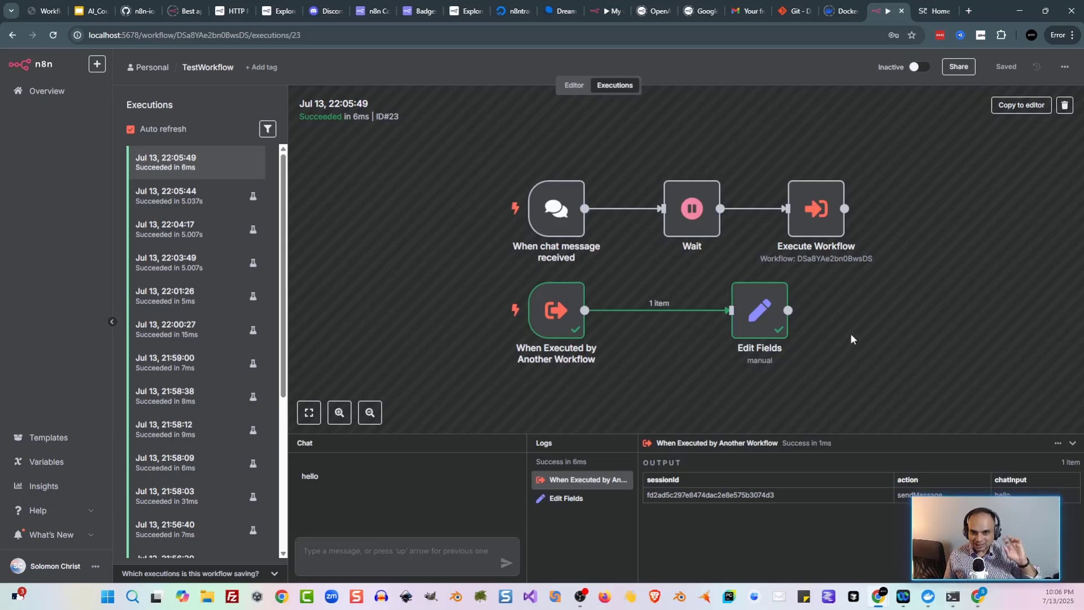
# Step: Delete the two bottom-row nodes plus Wait and Execute Workflow, leaving only the chat trigger
pyautogui.hotkey('ctrl', '2')
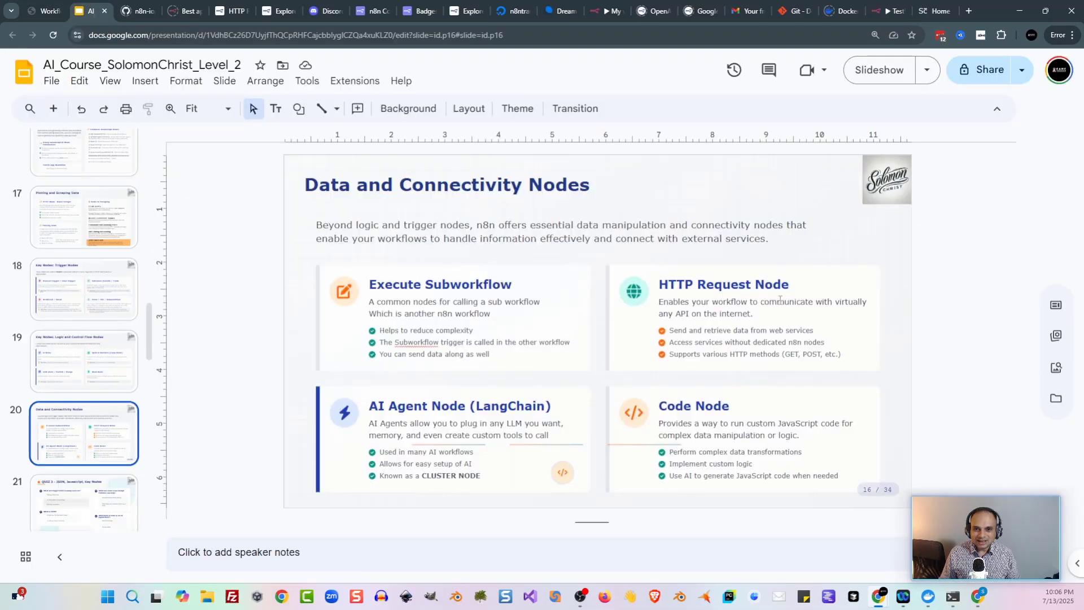
pyautogui.click(885, 9)
pyautogui.moveTo(315, 226)
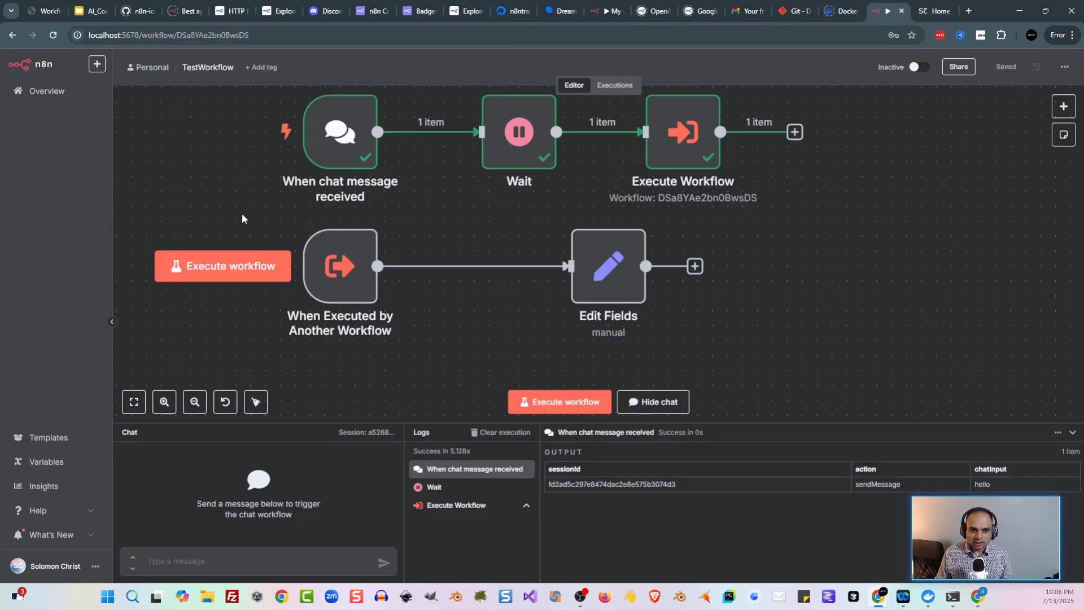
pyautogui.moveTo(243, 218); pyautogui.dragTo(774, 331)
pyautogui.press('Delete')
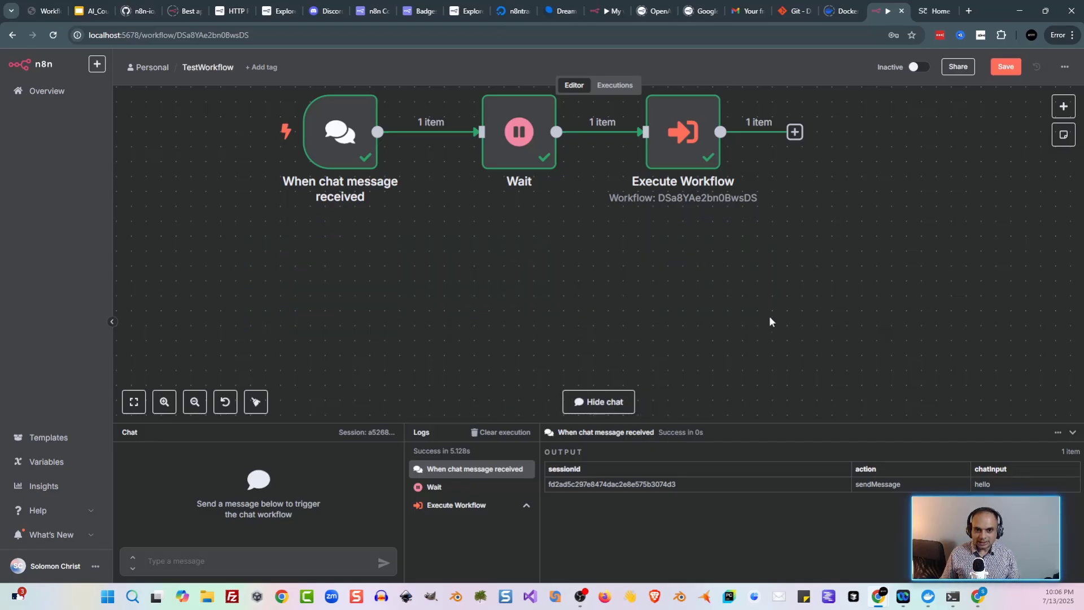
pyautogui.scroll(2, 769, 322)
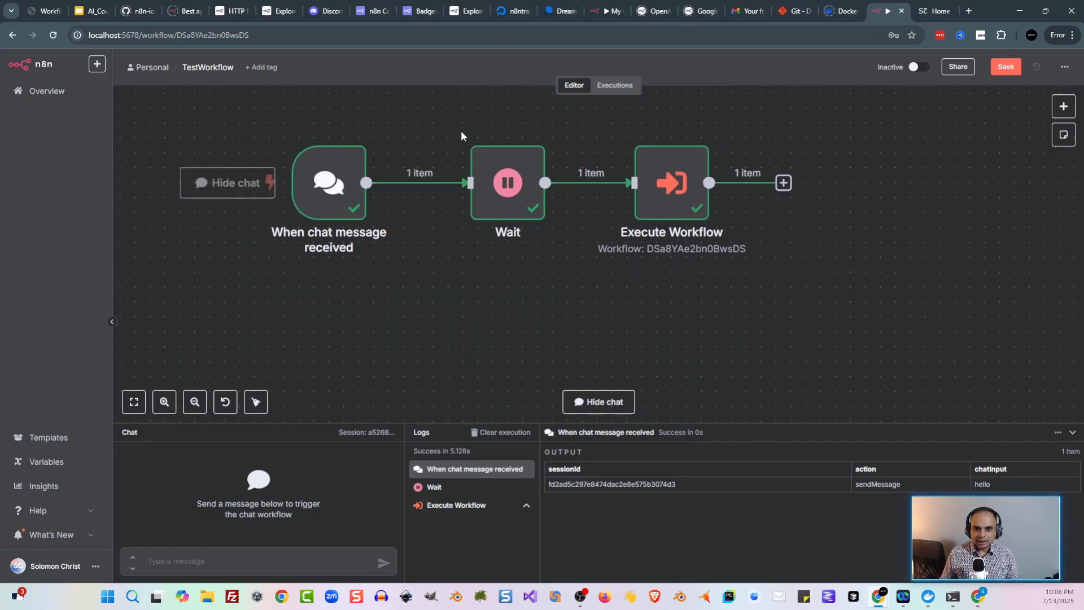
pyautogui.moveTo(461, 135); pyautogui.dragTo(821, 251)
pyautogui.press('Delete')
pyautogui.press('Tab')
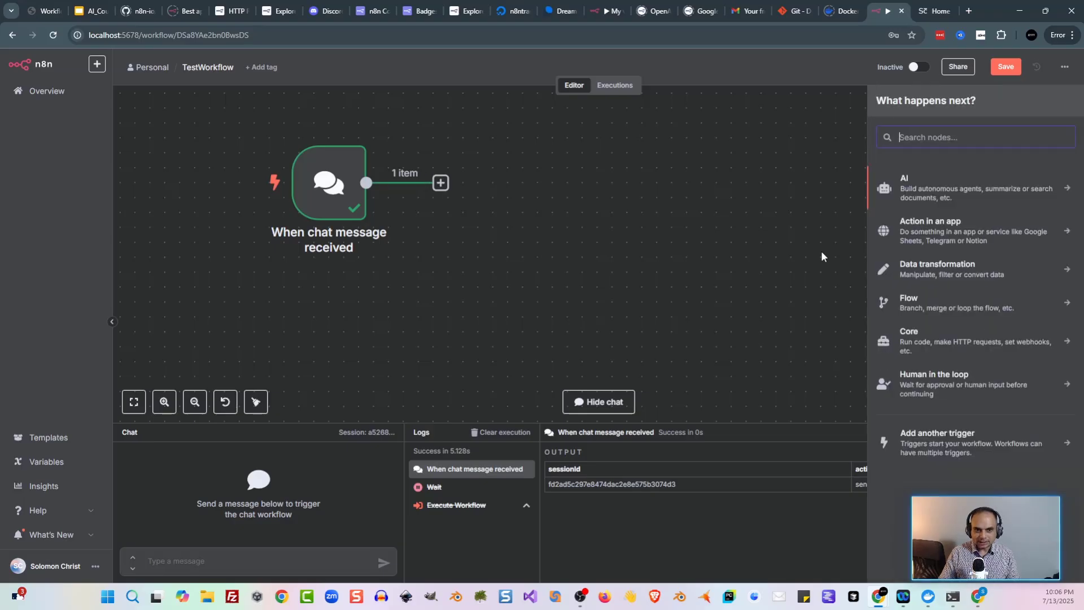
# Step: Add an HTTP Request node with the copied demo website URL as its address
pyautogui.write('http')
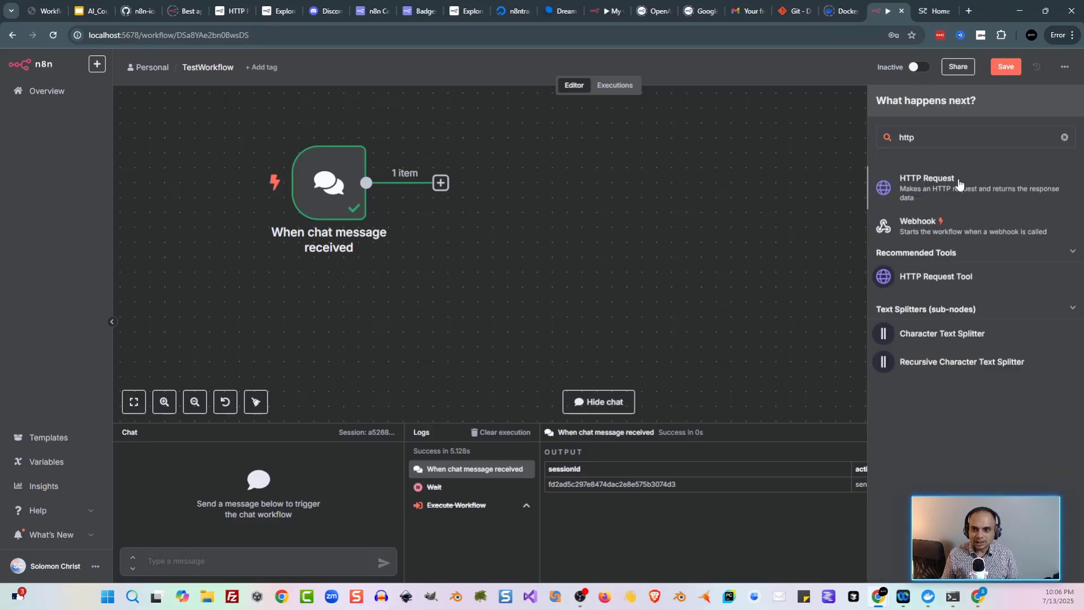
pyautogui.click(958, 184)
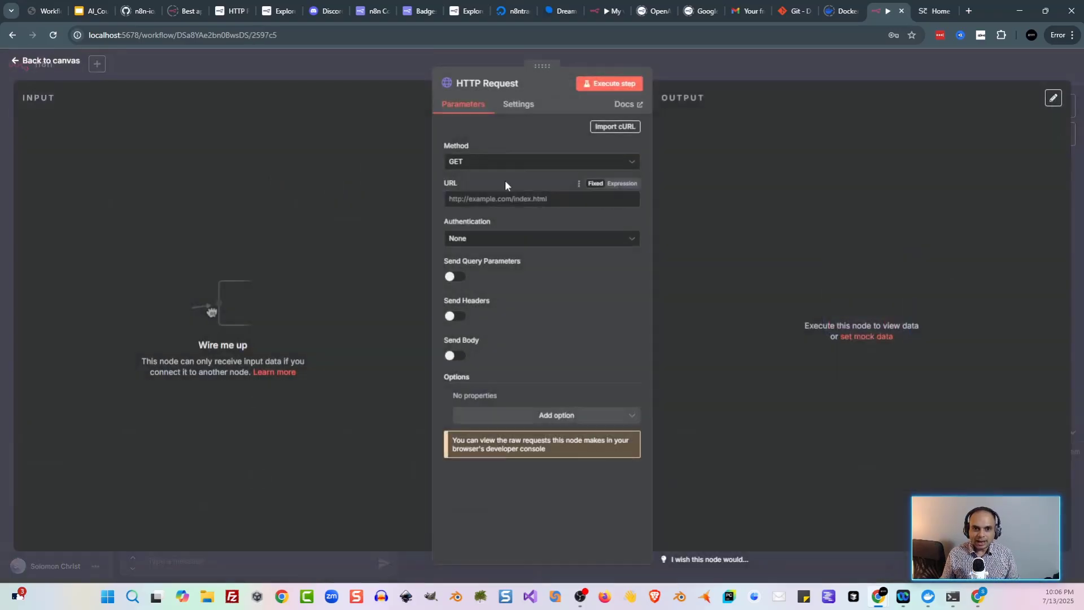
pyautogui.click(922, 17)
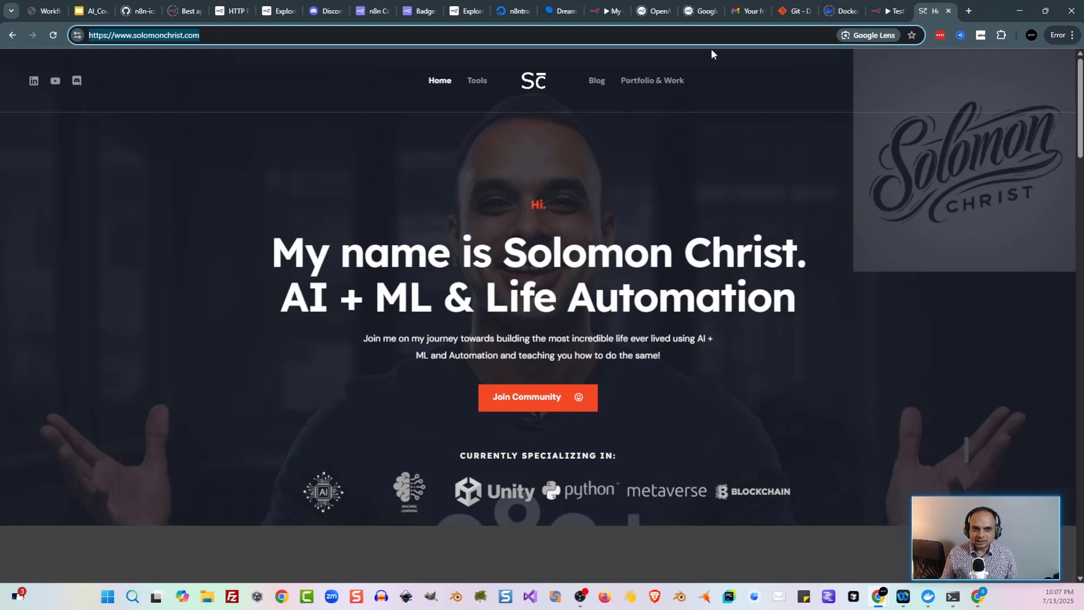
pyautogui.click(884, 17)
pyautogui.click(522, 198)
pyautogui.write('https://www.solomonchrist.com/')
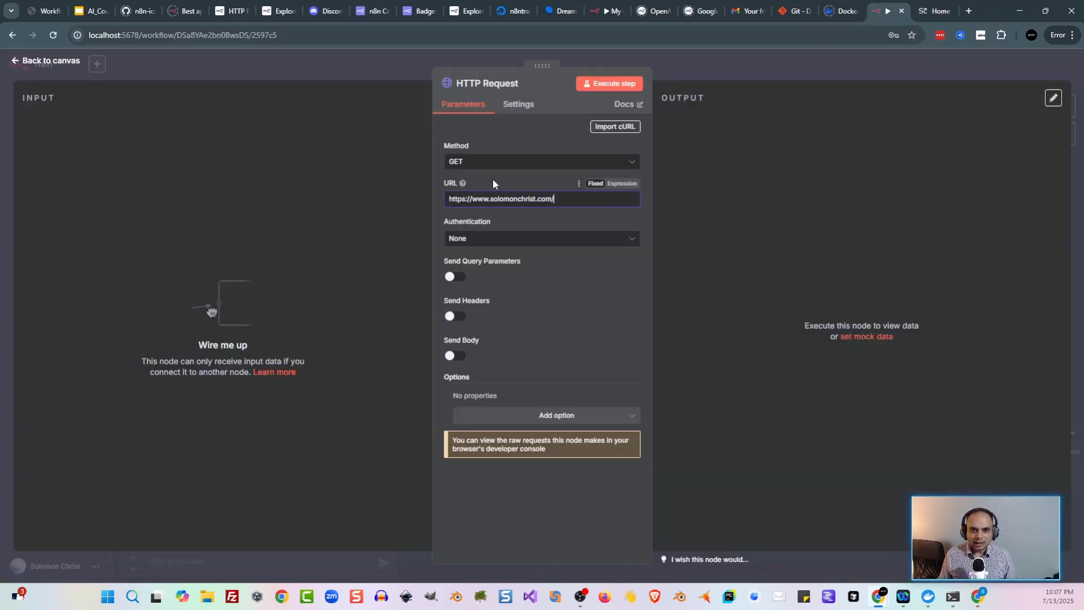
pyautogui.click(364, 73)
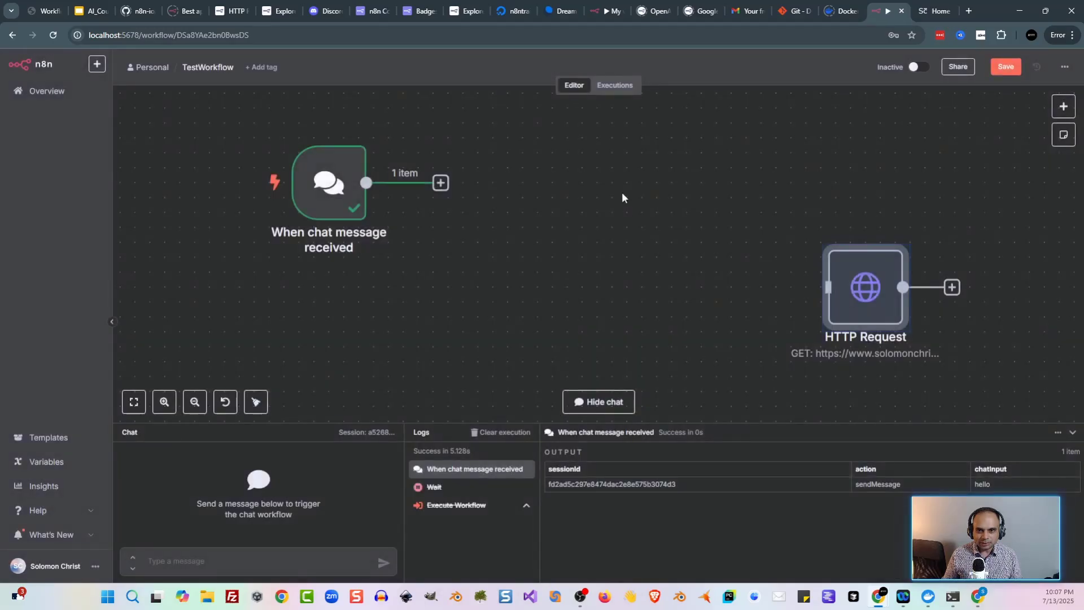
pyautogui.moveTo(890, 304)
pyautogui.mouseDown()
pyautogui.moveTo(633, 222)
pyautogui.moveTo(636, 198)
pyautogui.mouseUp()
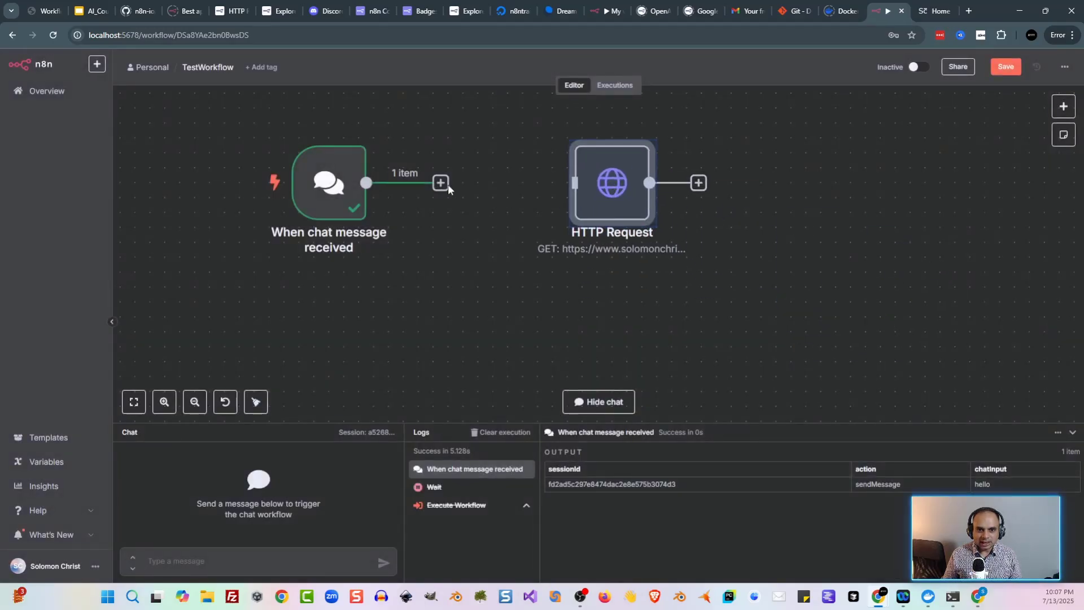
# Step: Connect the chat trigger to HTTP Request and run it with a 'hello' message
pyautogui.moveTo(445, 183); pyautogui.dragTo(570, 186)
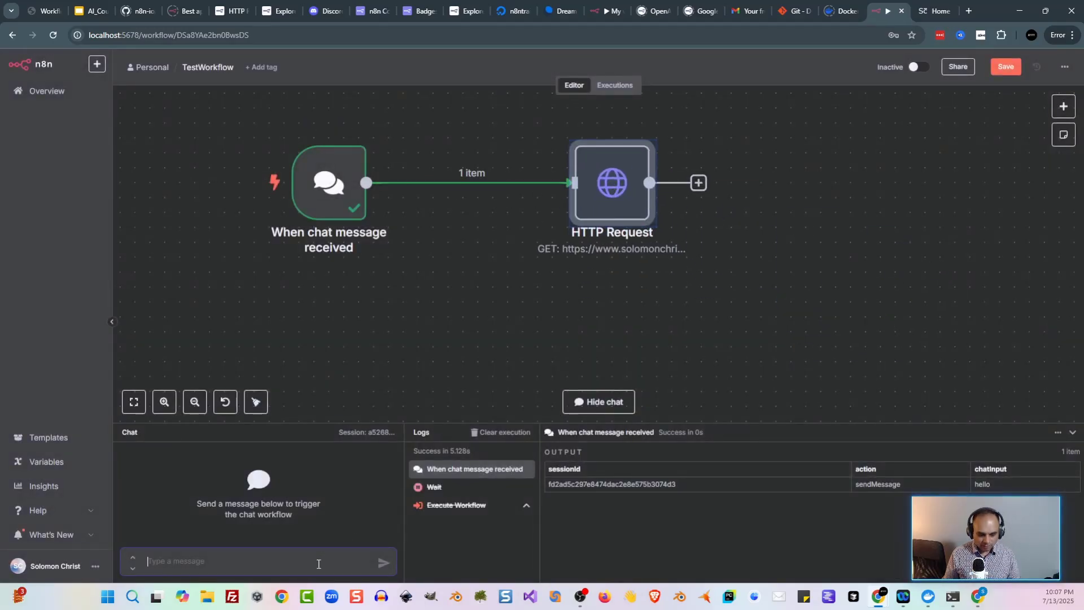
pyautogui.write('hello')
pyautogui.press('Return')
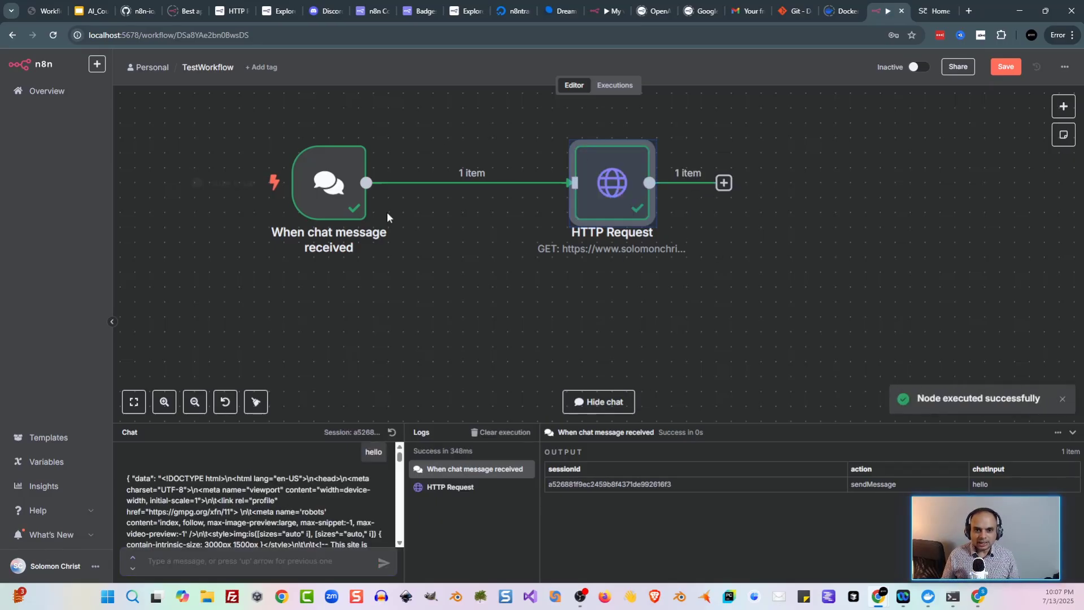
pyautogui.press('Return')
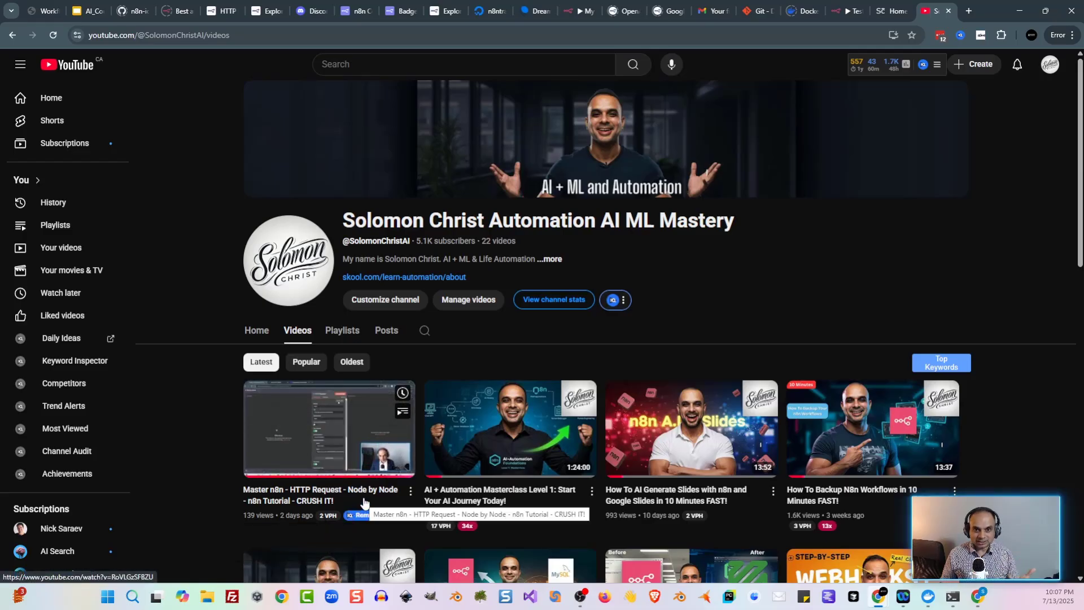
# Step: Remove the HTTP Request node and its link from the chat trigger
pyautogui.click(835, 13)
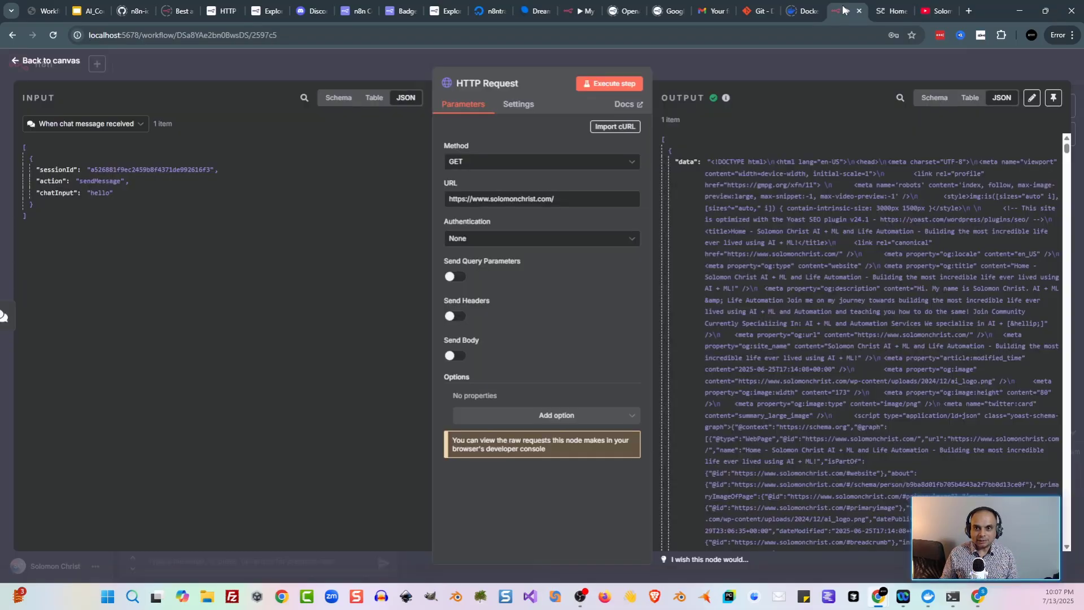
pyautogui.click(344, 66)
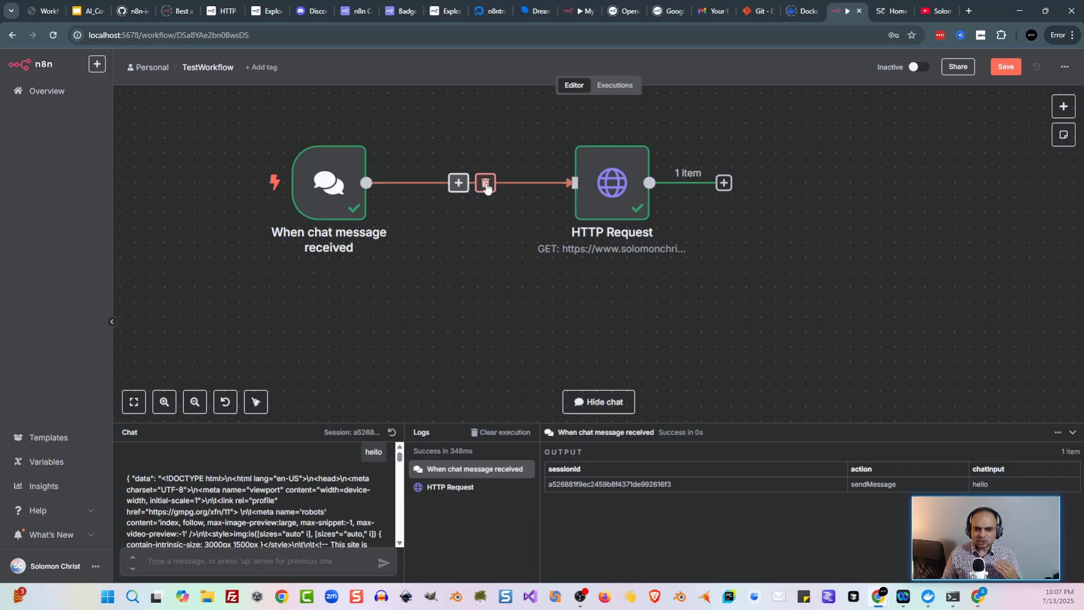
pyautogui.click(485, 184)
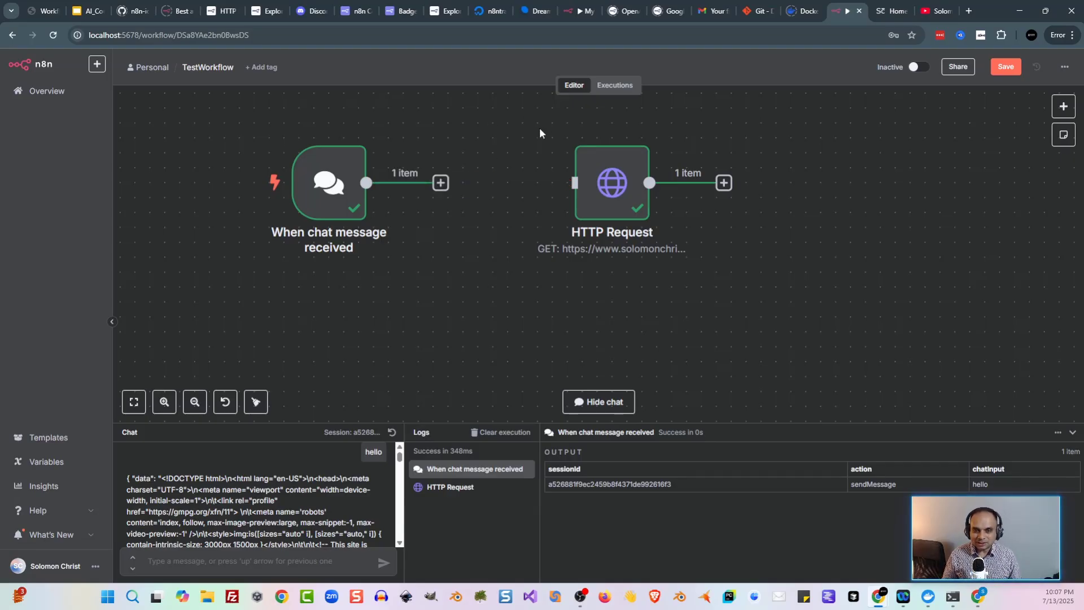
pyautogui.moveTo(521, 132); pyautogui.dragTo(771, 270)
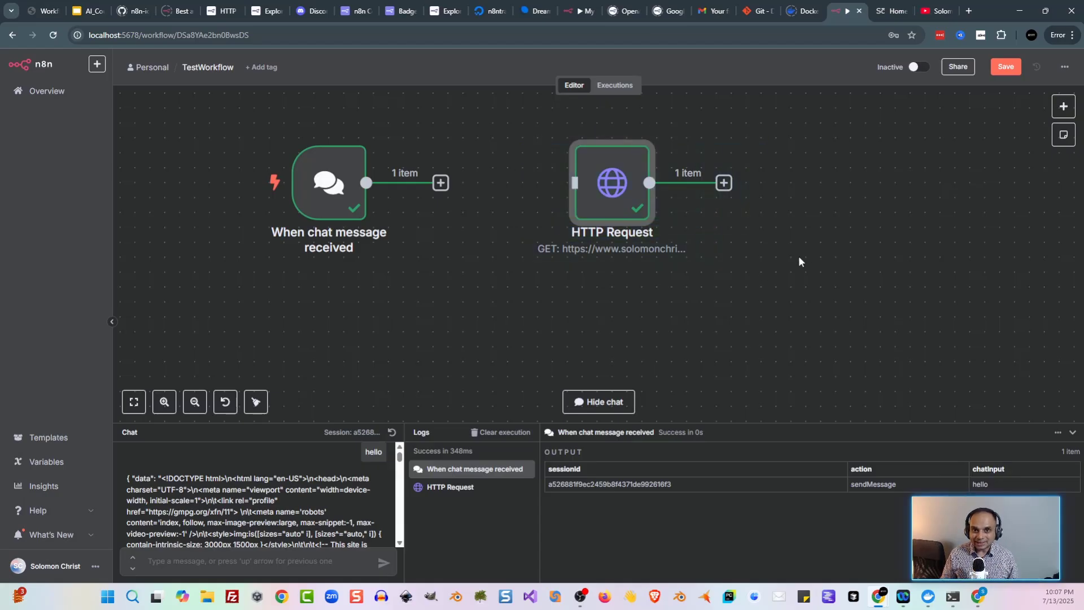
pyautogui.press('Delete')
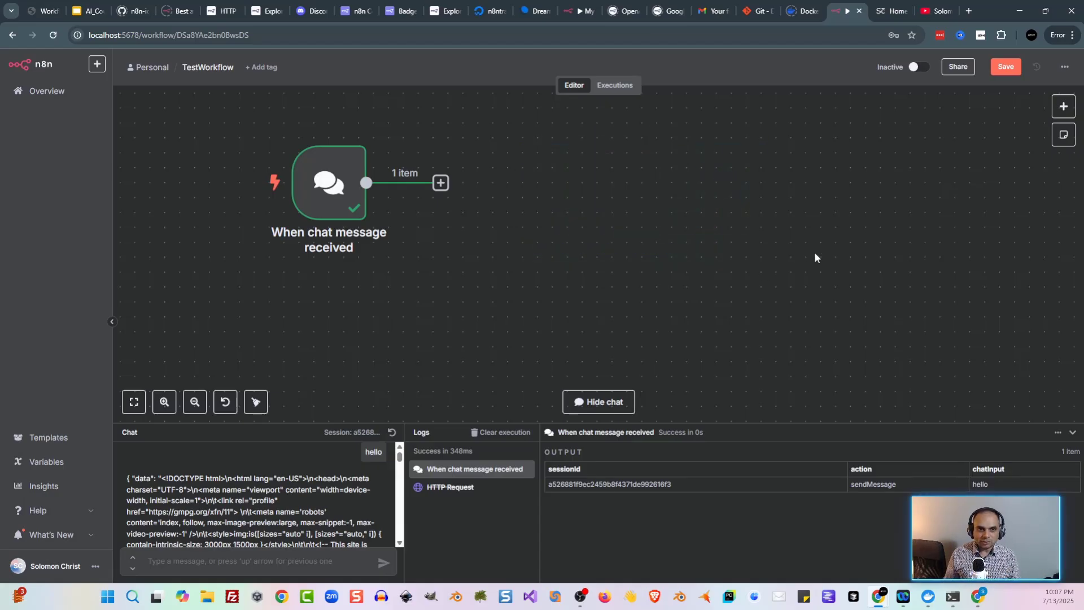
# Step: Add a Code node connected after the chat trigger and open its settings
pyautogui.press('Tab')
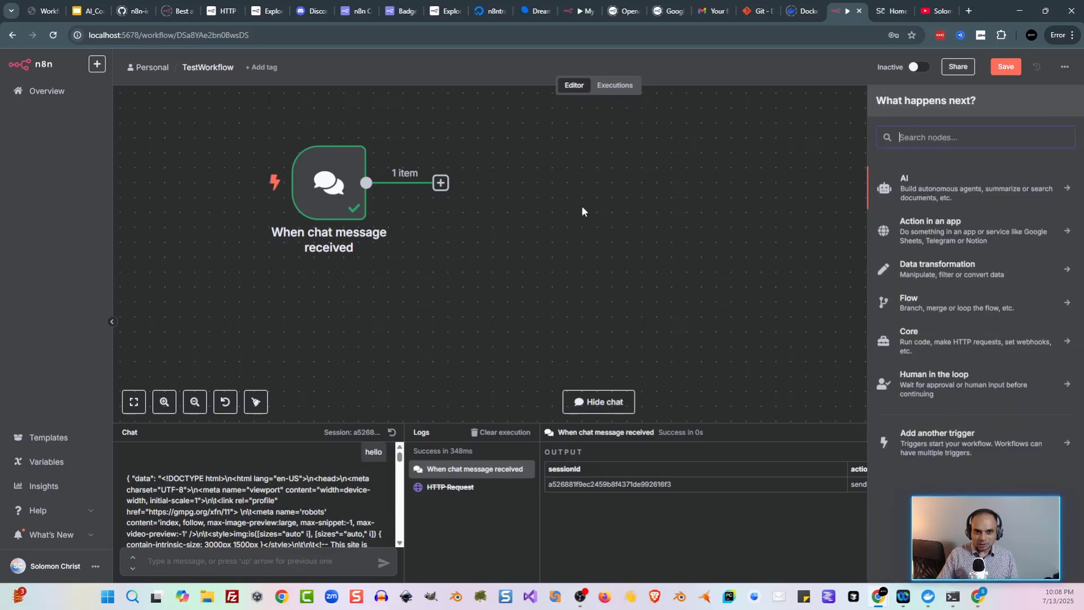
pyautogui.write('code')
pyautogui.click(955, 188)
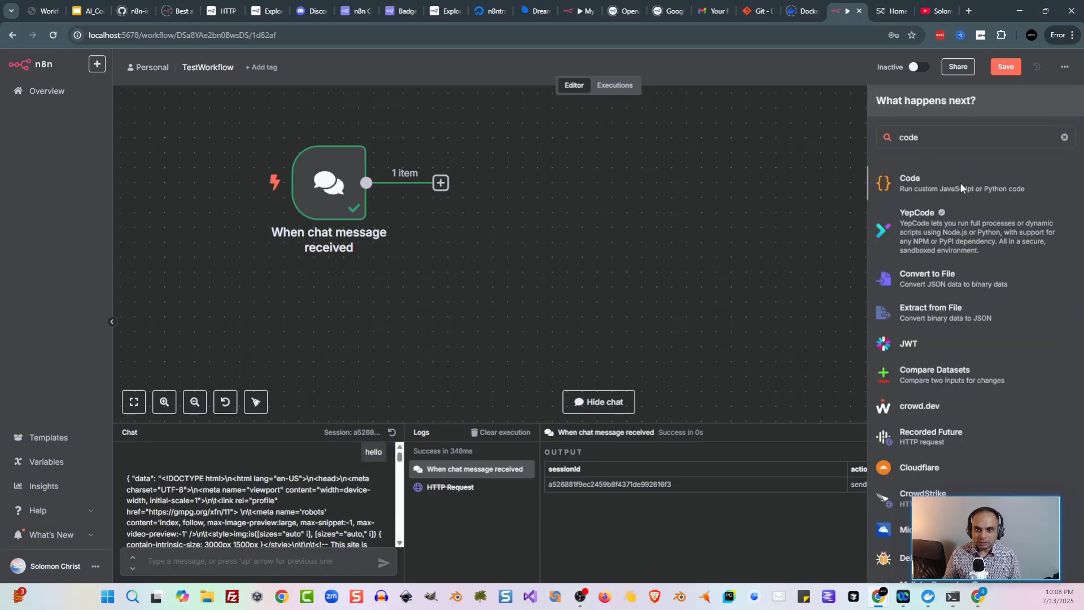
pyautogui.click(214, 65)
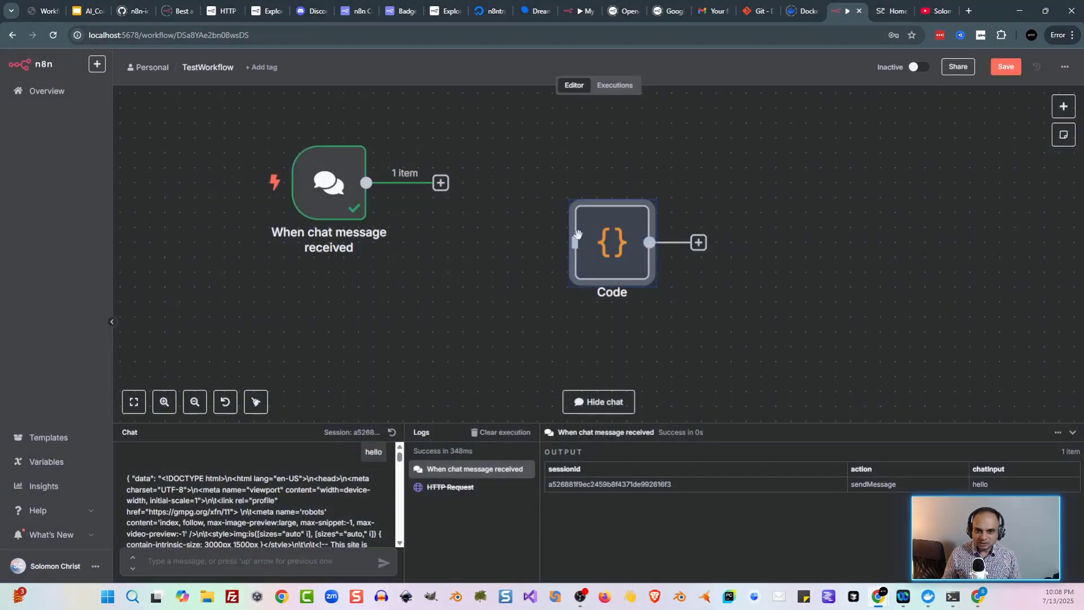
pyautogui.moveTo(440, 182); pyautogui.dragTo(565, 186)
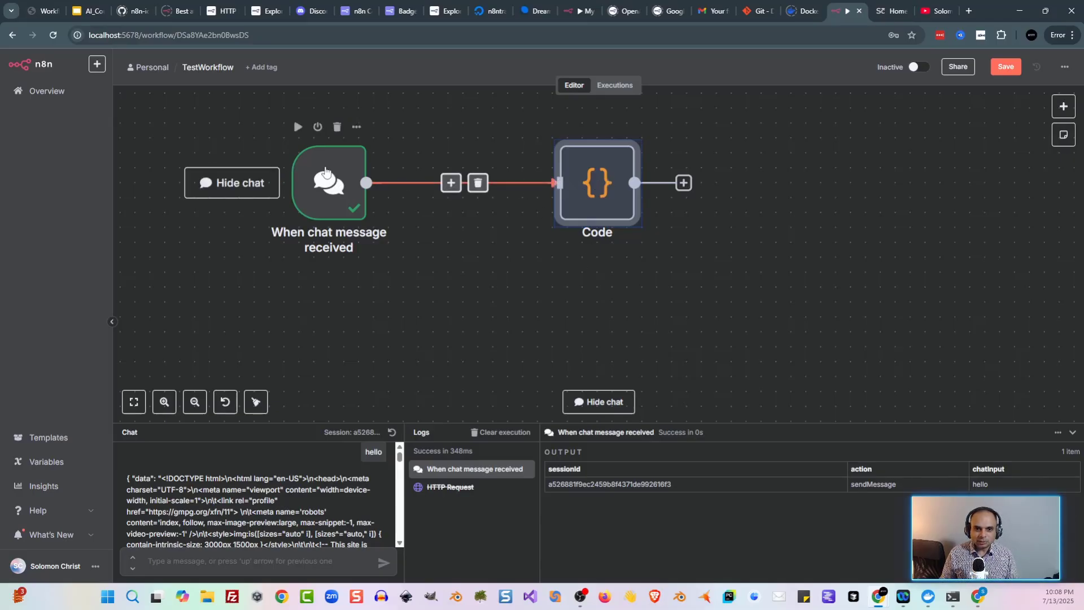
pyautogui.doubleClick(631, 203)
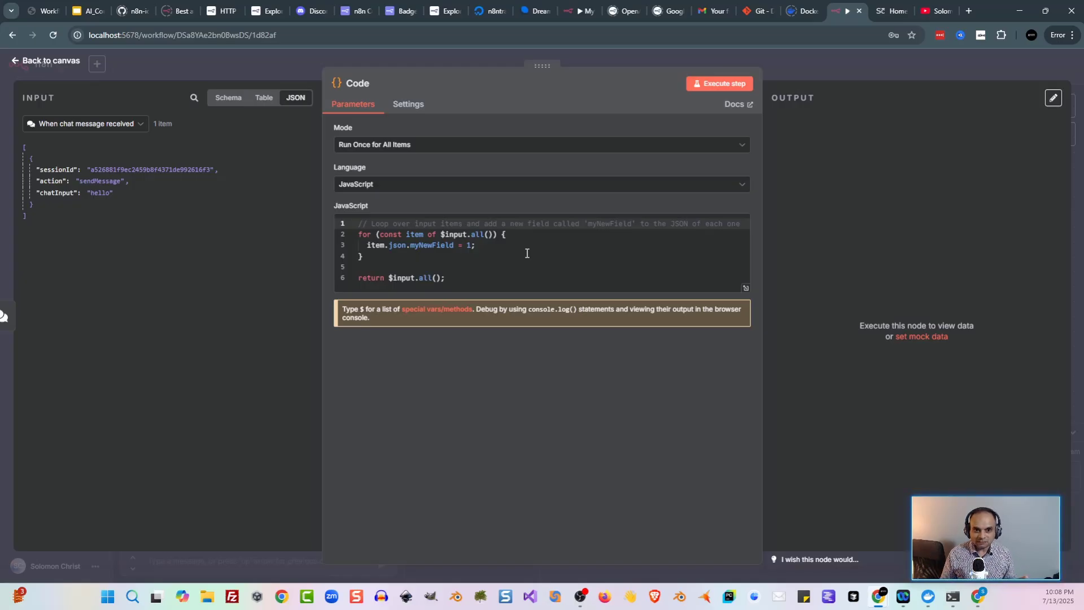
# Step: Run the Code node's default JavaScript on the chat input and point out myNewField
pyautogui.click(700, 85)
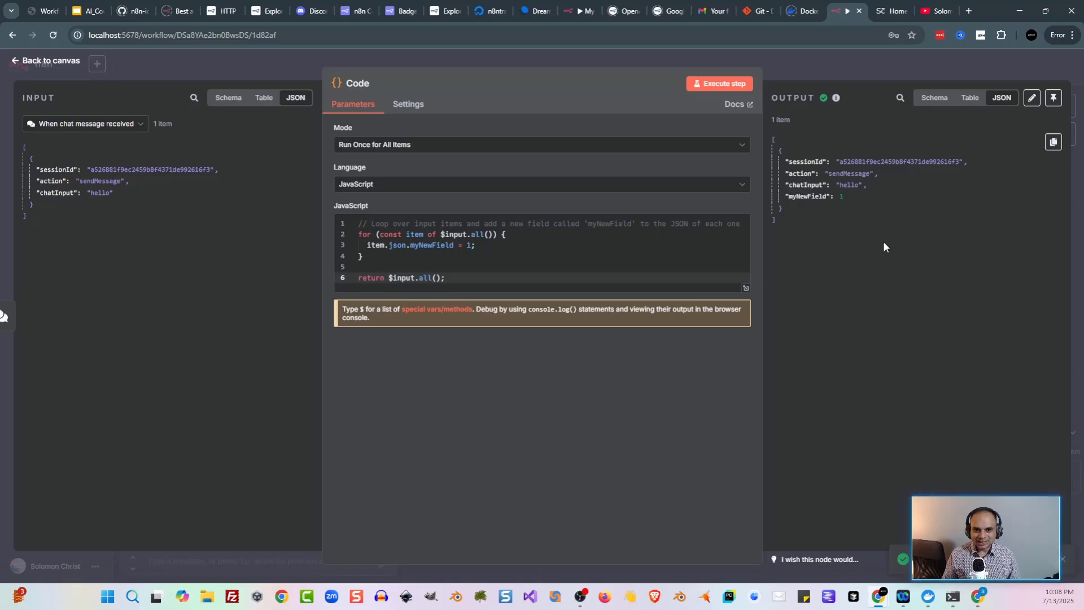
pyautogui.click(854, 202)
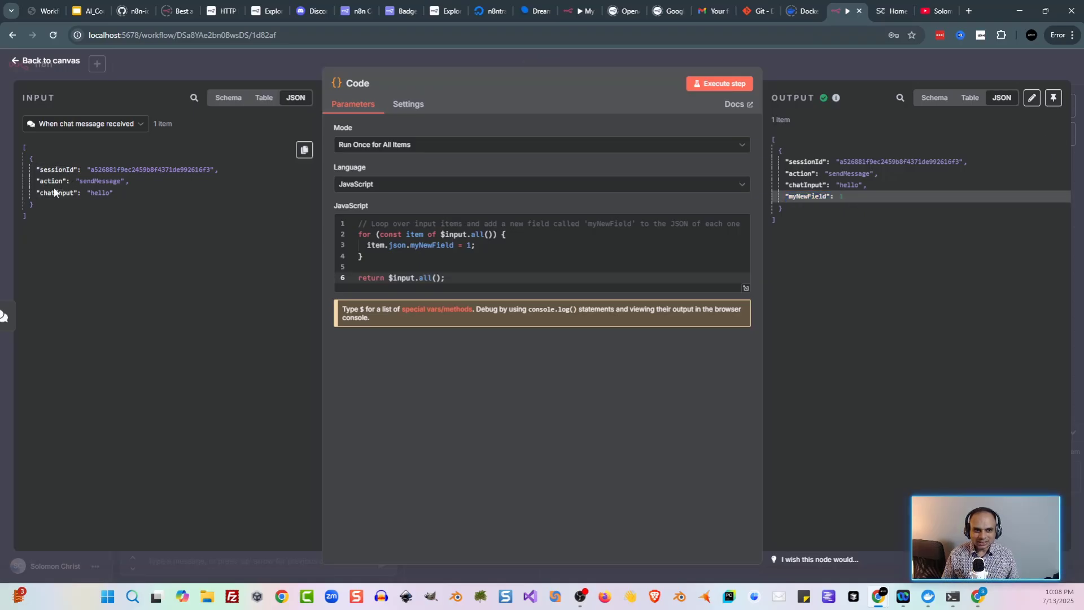
pyautogui.doubleClick(427, 246)
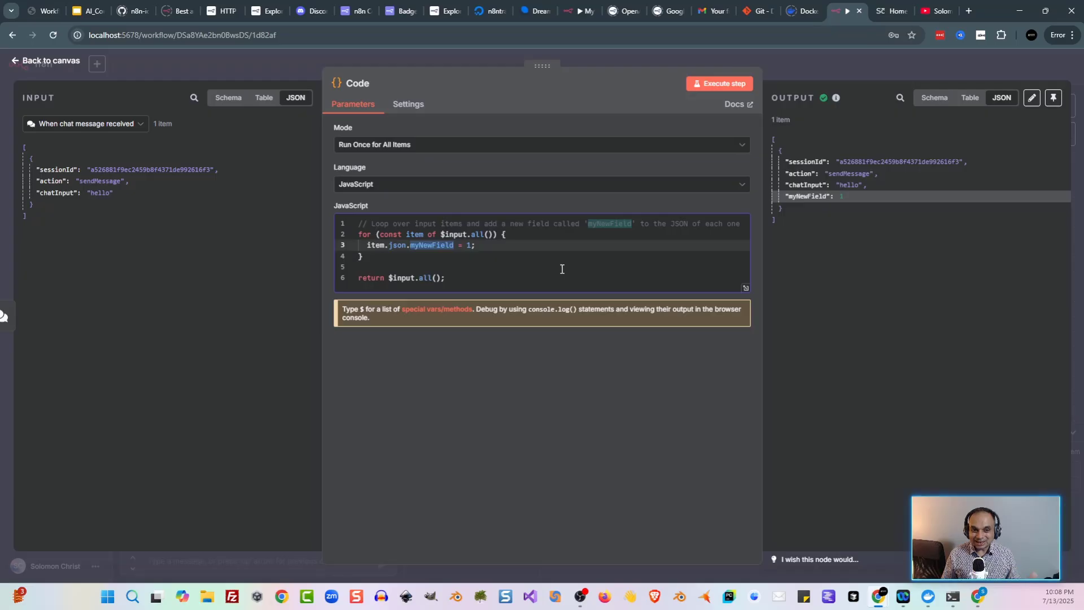
# Step: Change line 6 to return "asdf" and run the step to see the error
pyautogui.click(416, 263)
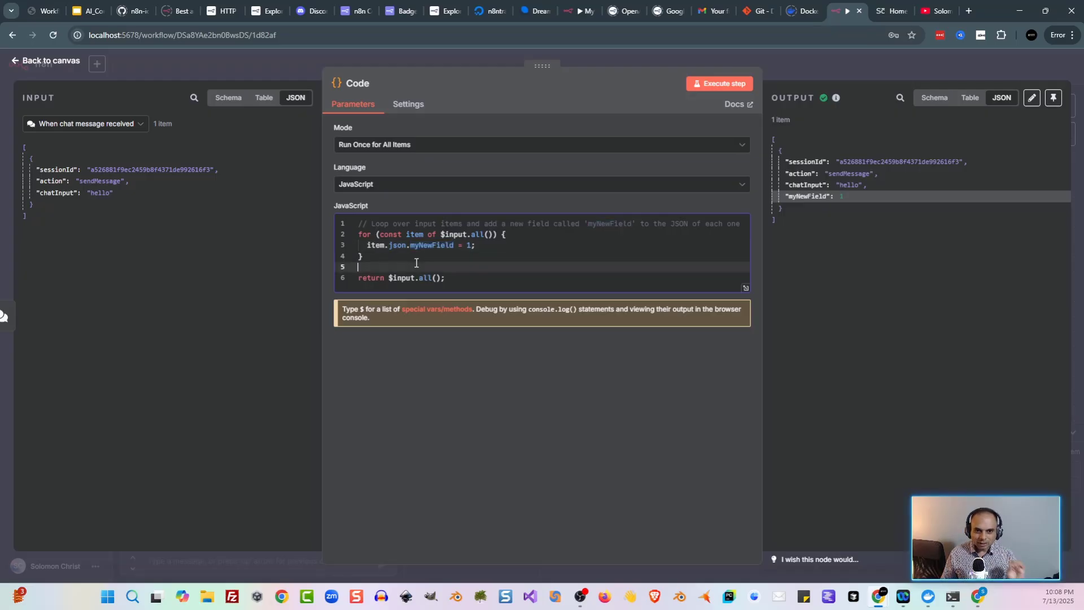
pyautogui.click(393, 281)
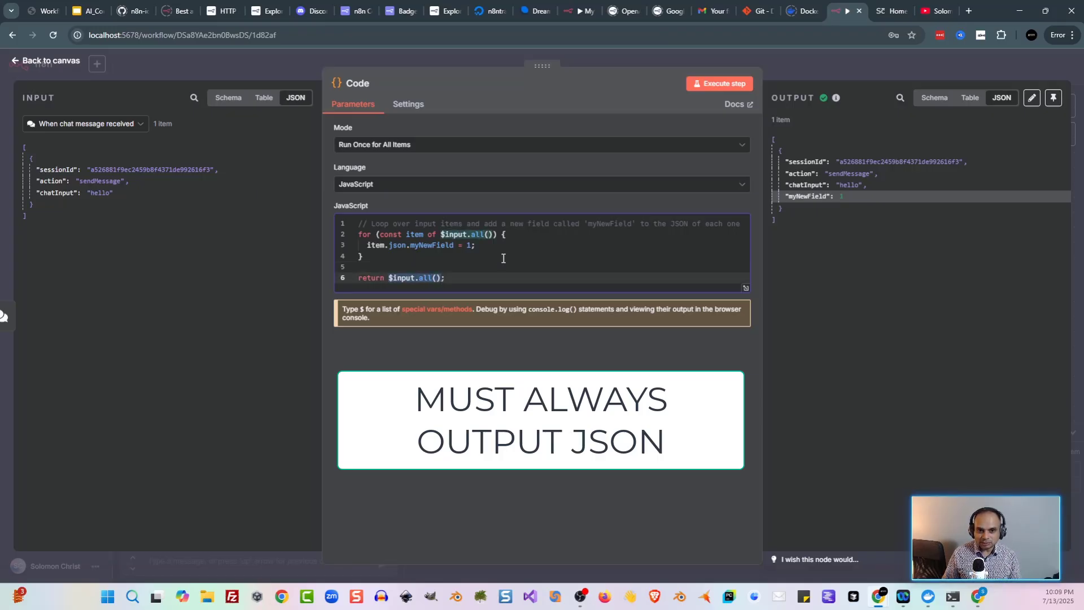
pyautogui.hotkey('shift', 'End')
pyautogui.write('"asdf";')
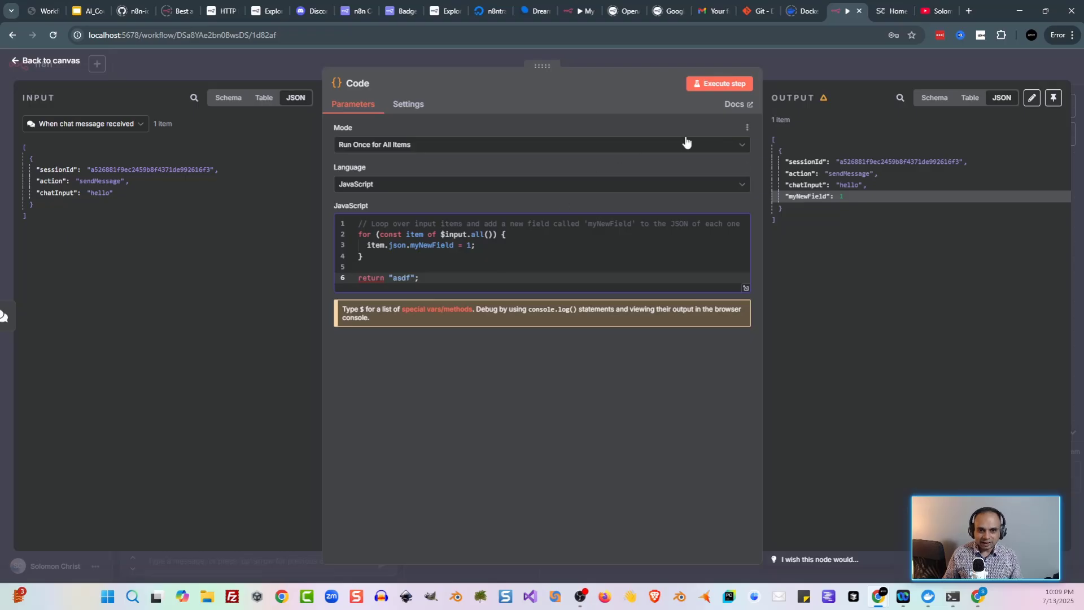
pyautogui.click(707, 84)
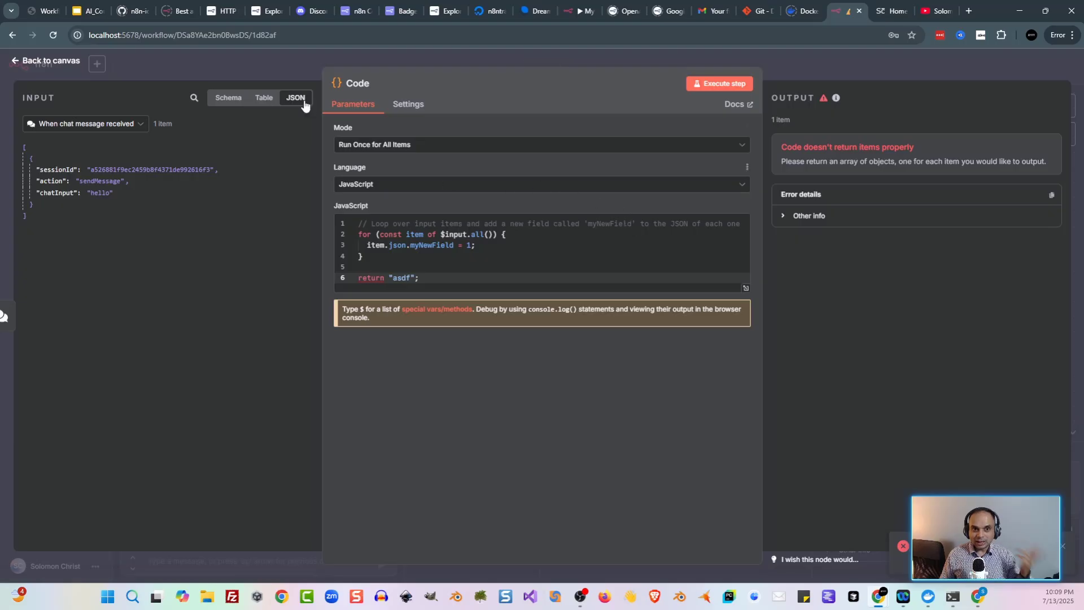
pyautogui.click(298, 66)
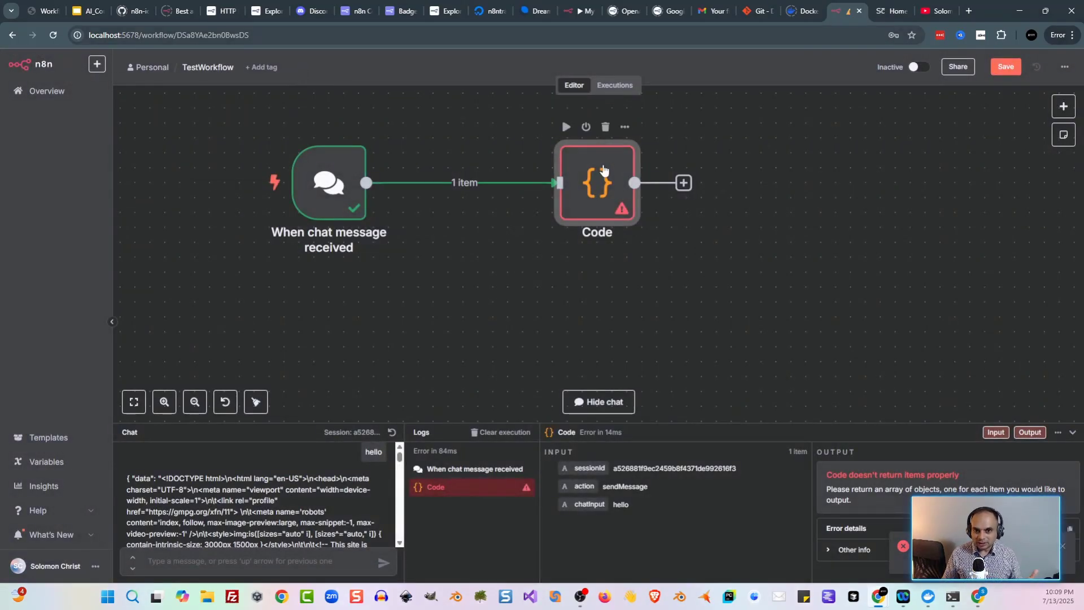
# Step: Delete the Code node, then search the node panel for 'ai'
pyautogui.click(605, 127)
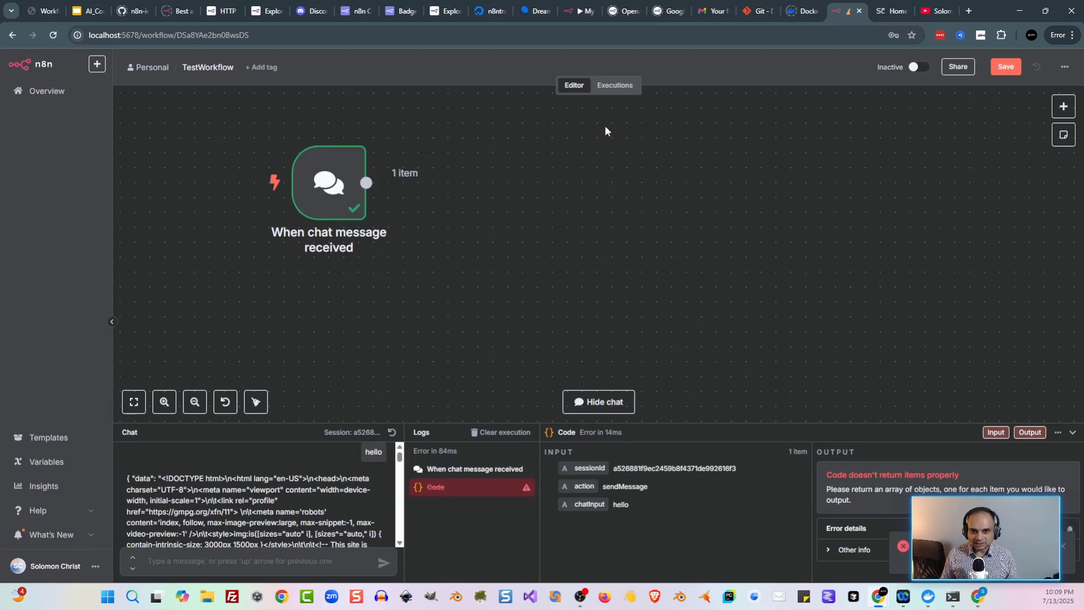
pyautogui.click(88, 14)
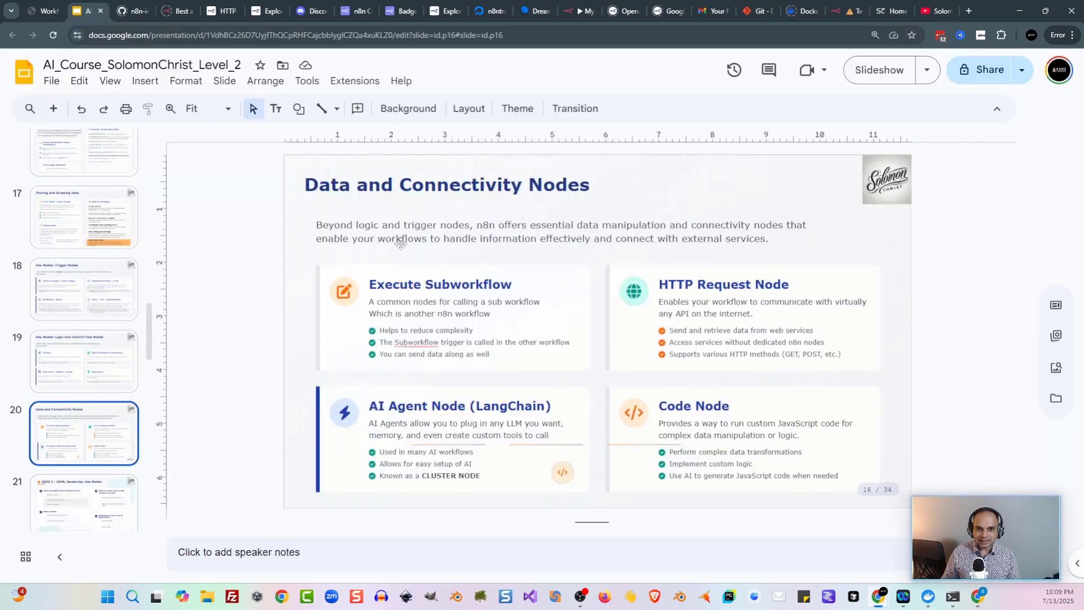
pyautogui.click(841, 8)
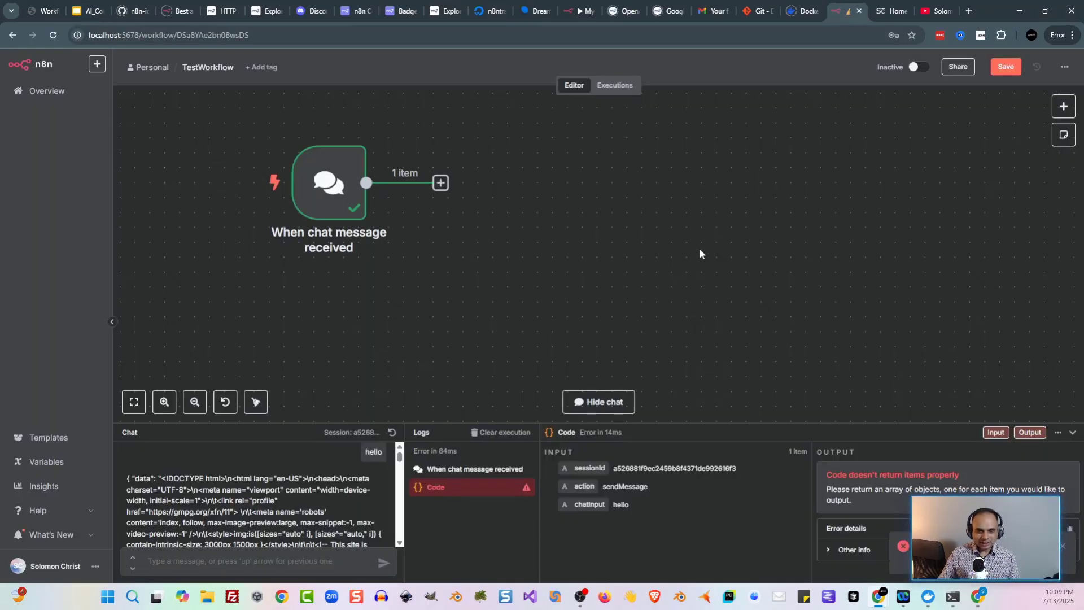
pyautogui.press('Tab')
pyautogui.write('ai')
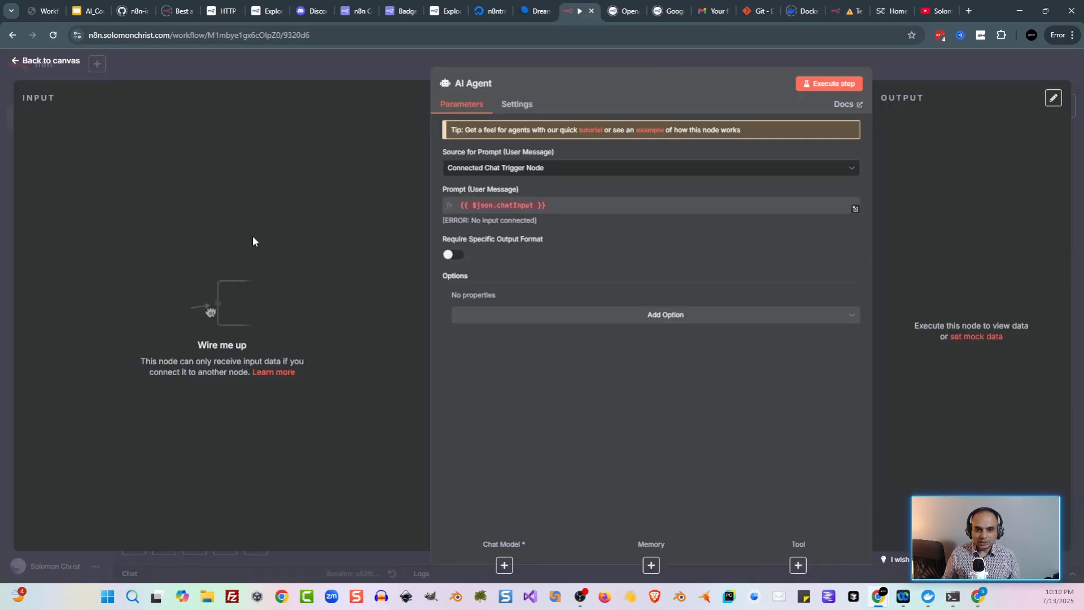
# Step: Wire the chat trigger into the AI Agent and open its Chat Model choices
pyautogui.press('Escape')
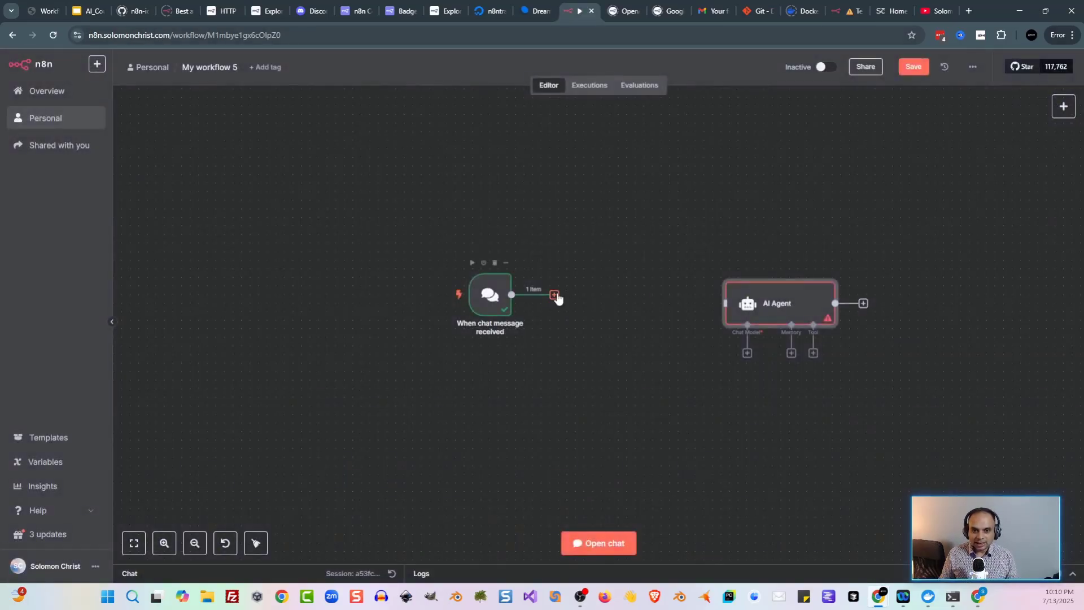
pyautogui.moveTo(557, 298); pyautogui.dragTo(644, 302)
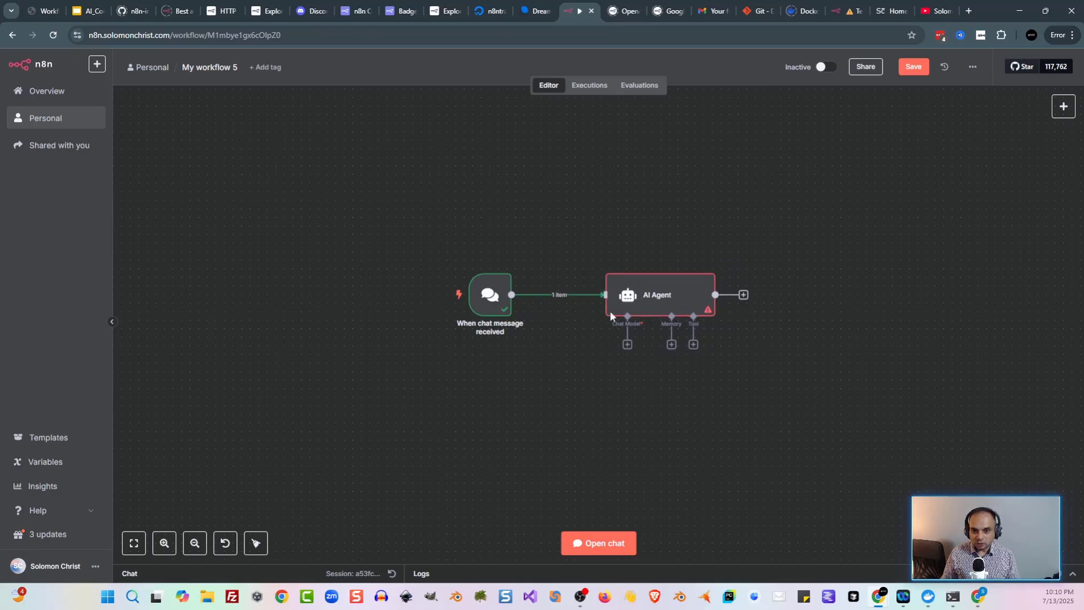
pyautogui.doubleClick(648, 305)
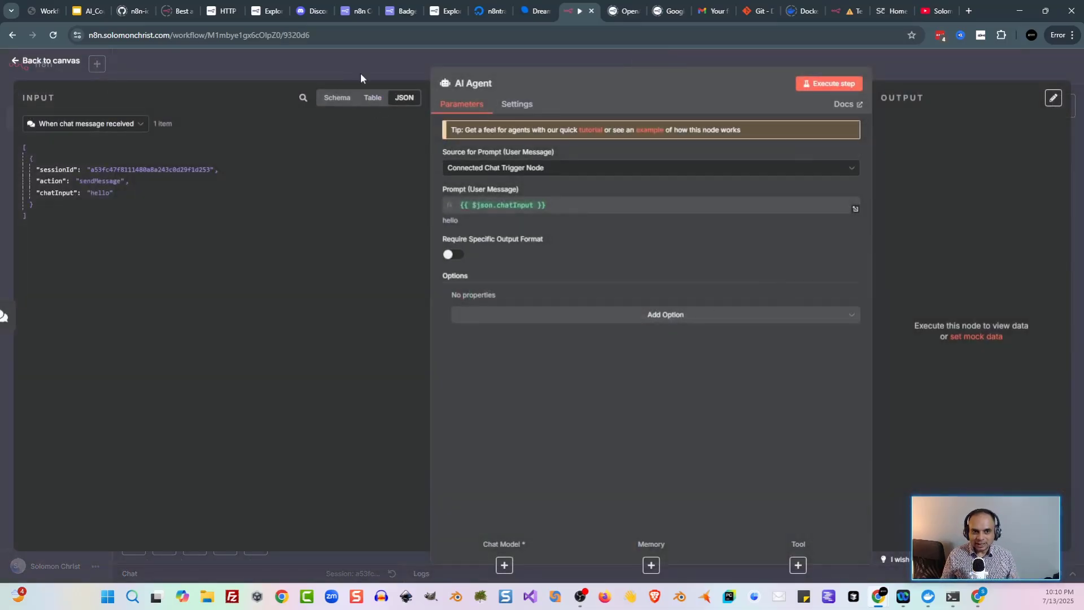
pyautogui.click(358, 64)
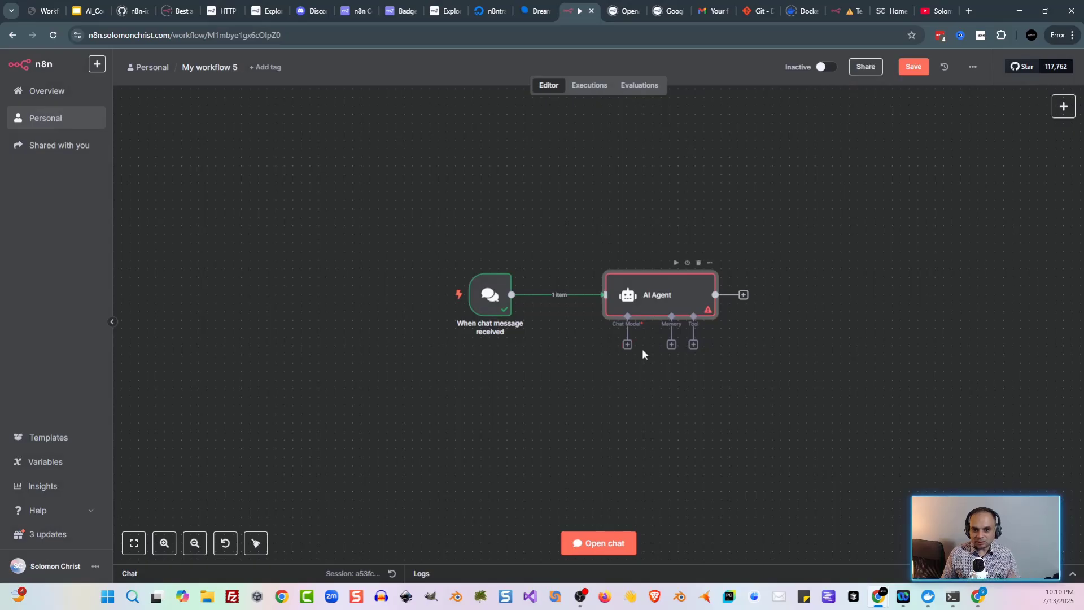
pyautogui.click(626, 346)
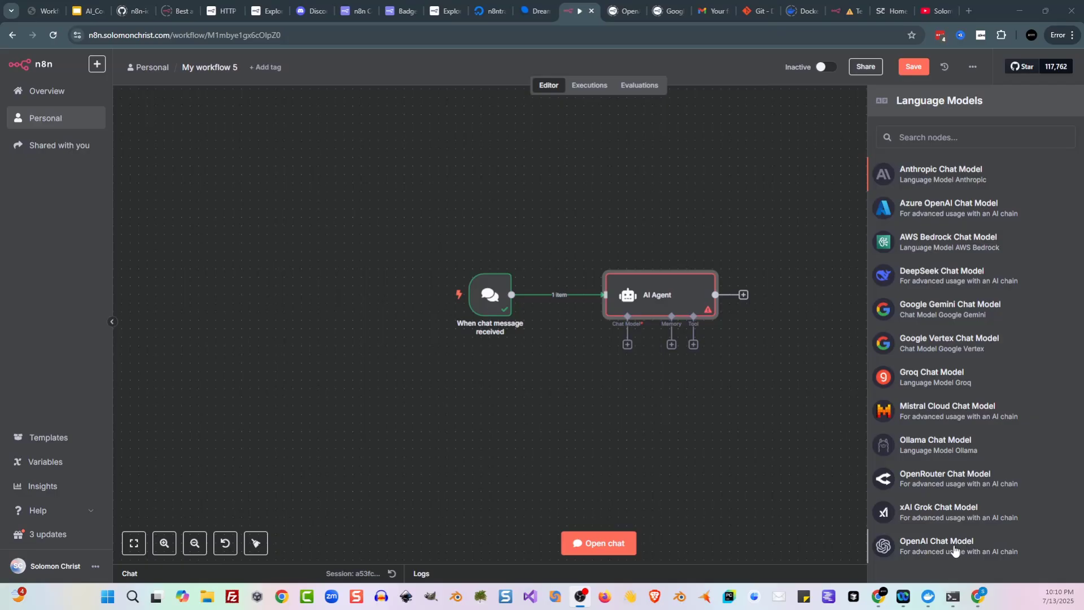
# Step: Attach an OpenAI Chat Model using a different credential and gpt-3.5-turbo
pyautogui.click(937, 545)
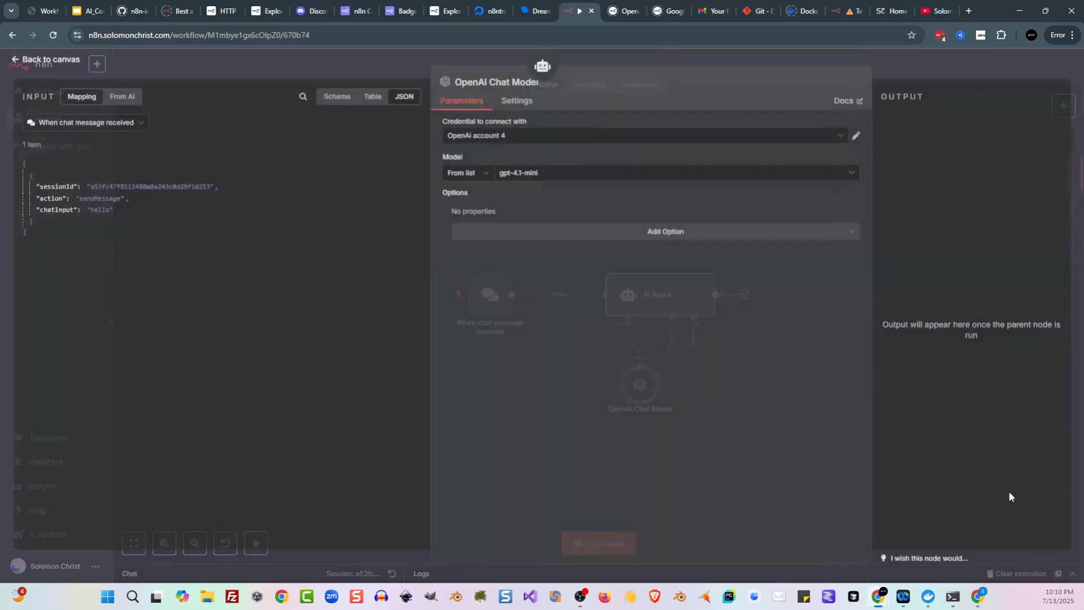
pyautogui.click(582, 141)
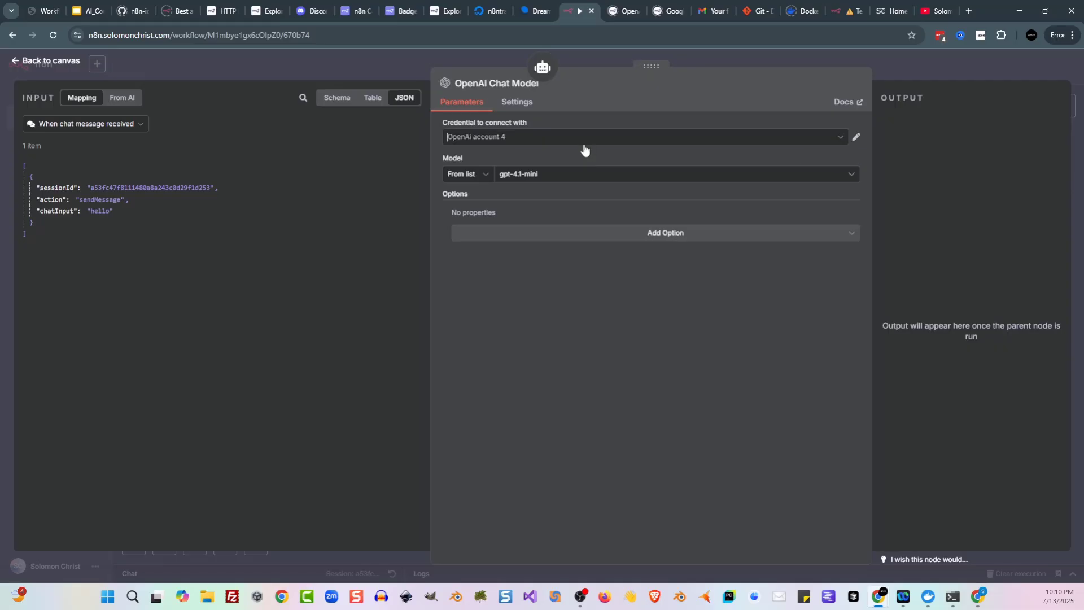
pyautogui.click(541, 228)
pyautogui.click(644, 175)
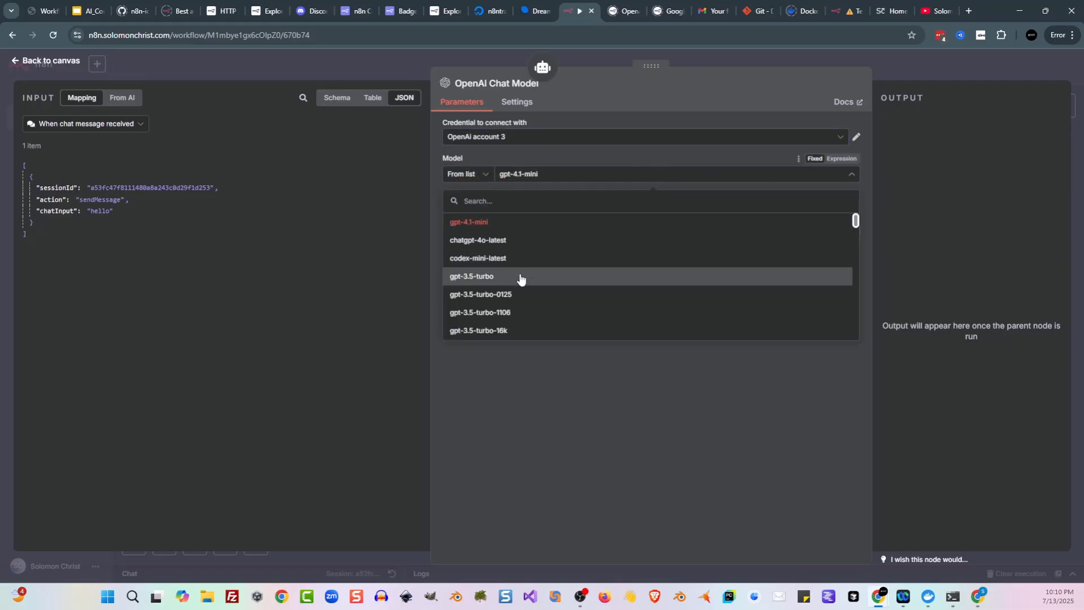
pyautogui.click(520, 276)
pyautogui.click(327, 66)
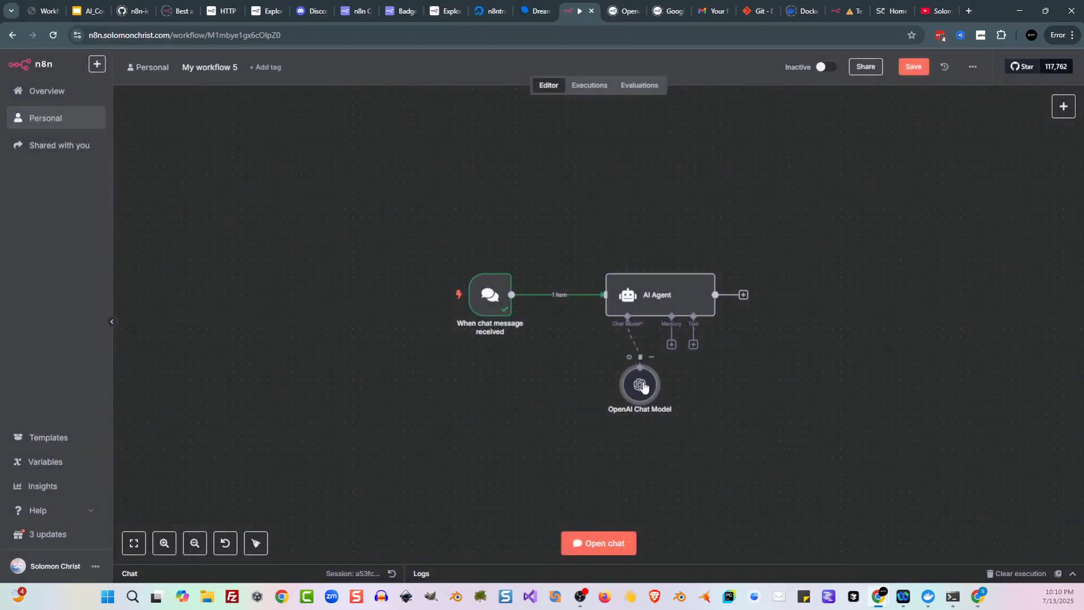
pyautogui.moveTo(643, 386); pyautogui.dragTo(626, 386)
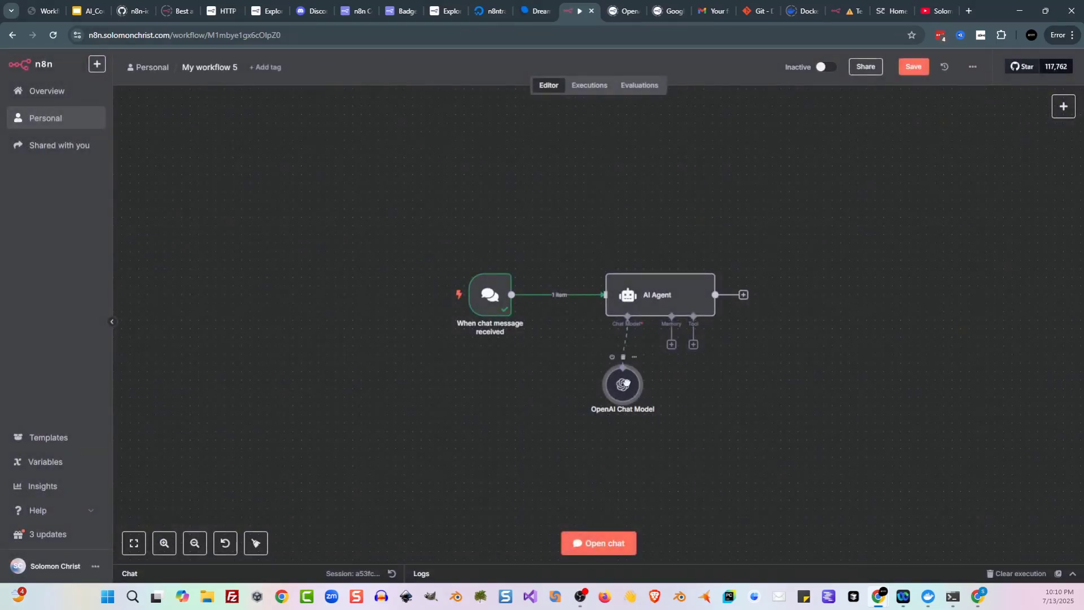
# Step: Attach Simple Memory to the AI Agent's Memory connector
pyautogui.click(671, 344)
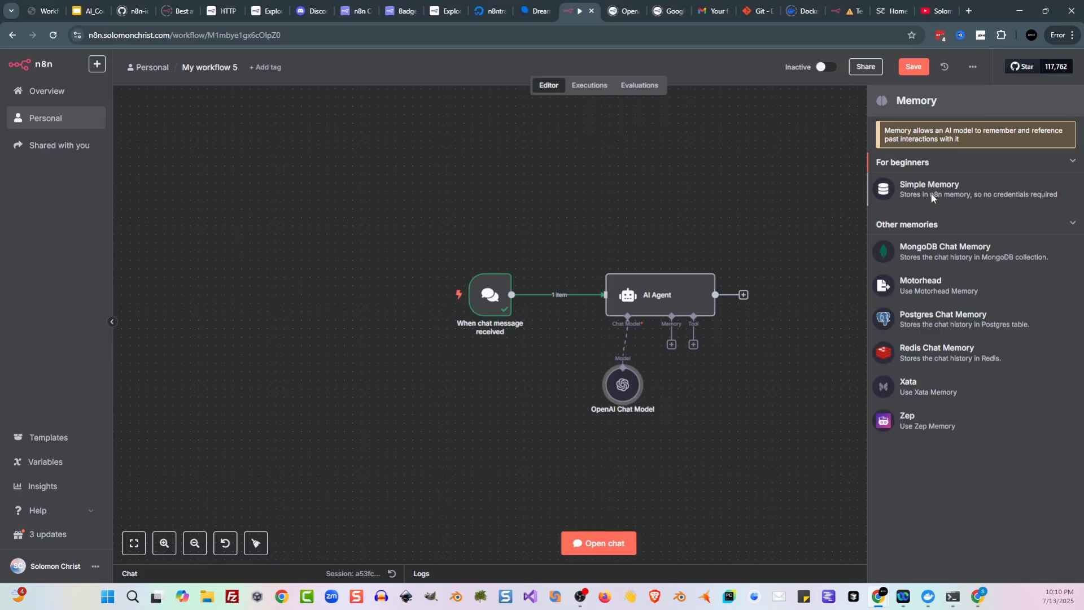
pyautogui.click(927, 202)
pyautogui.click(368, 57)
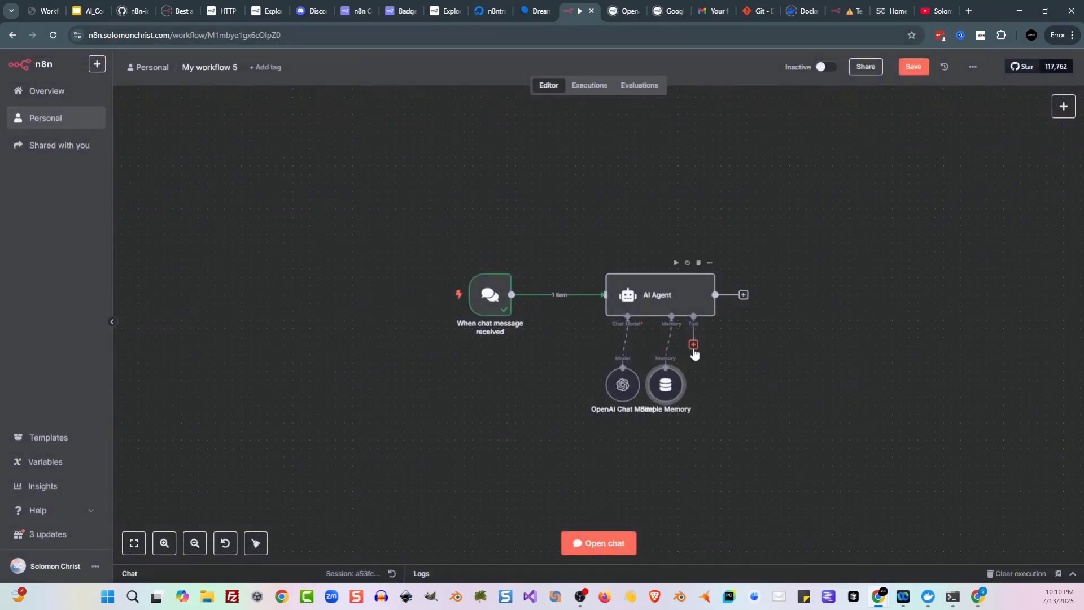
pyautogui.moveTo(659, 375)
pyautogui.mouseDown()
pyautogui.moveTo(668, 367)
pyautogui.moveTo(668, 376)
pyautogui.mouseUp()
# Step: Save the workflow and send the chat message 'hi there, can you tell me about shakespere' to the agent
pyautogui.click(915, 69)
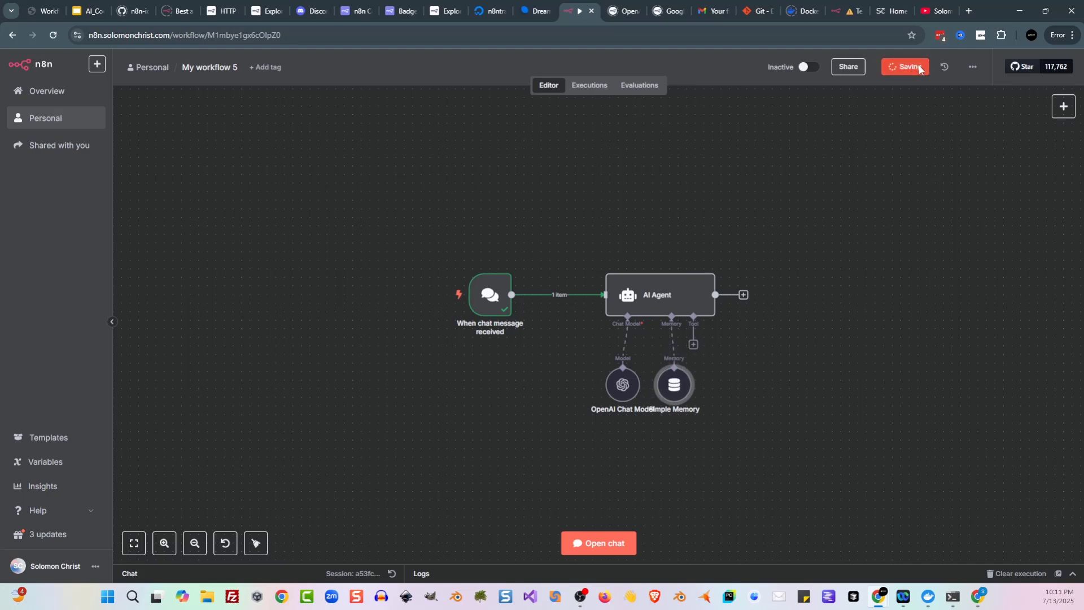
pyautogui.click(598, 541)
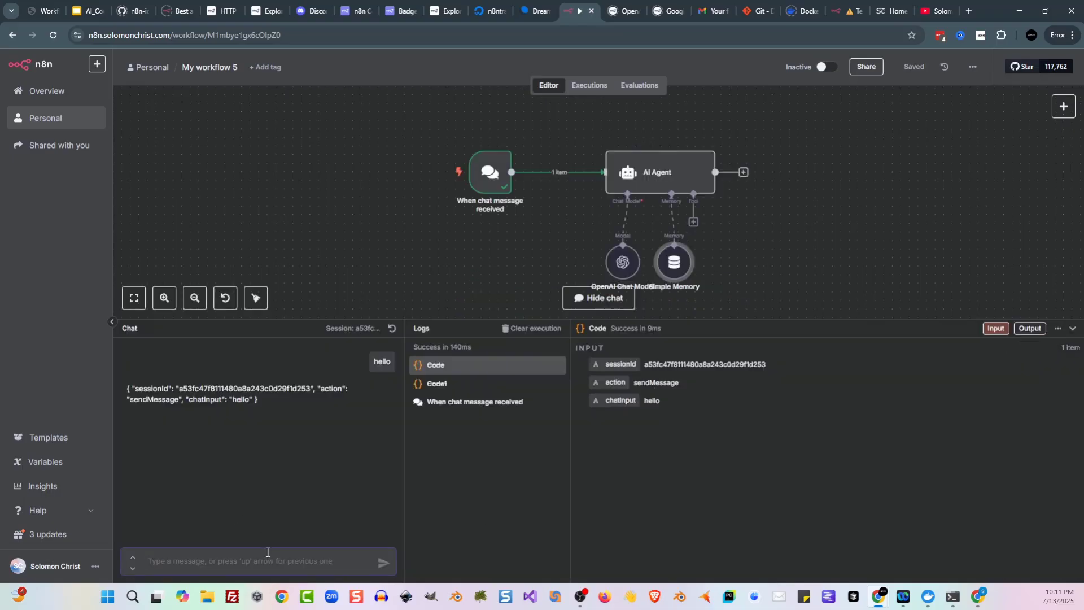
pyautogui.write('hi there')
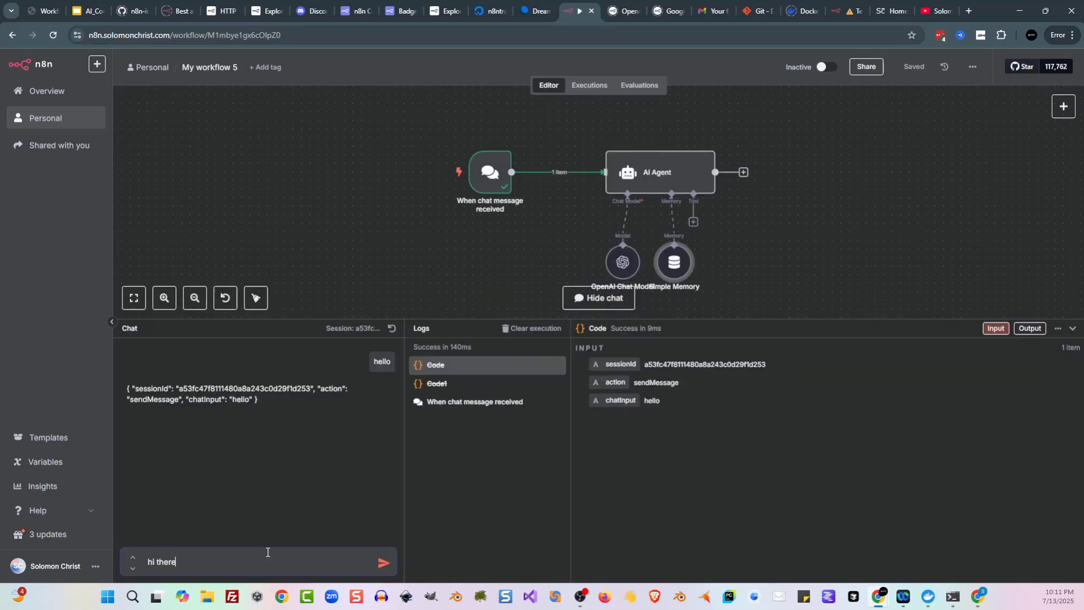
pyautogui.write(', can you tell me about shakes')
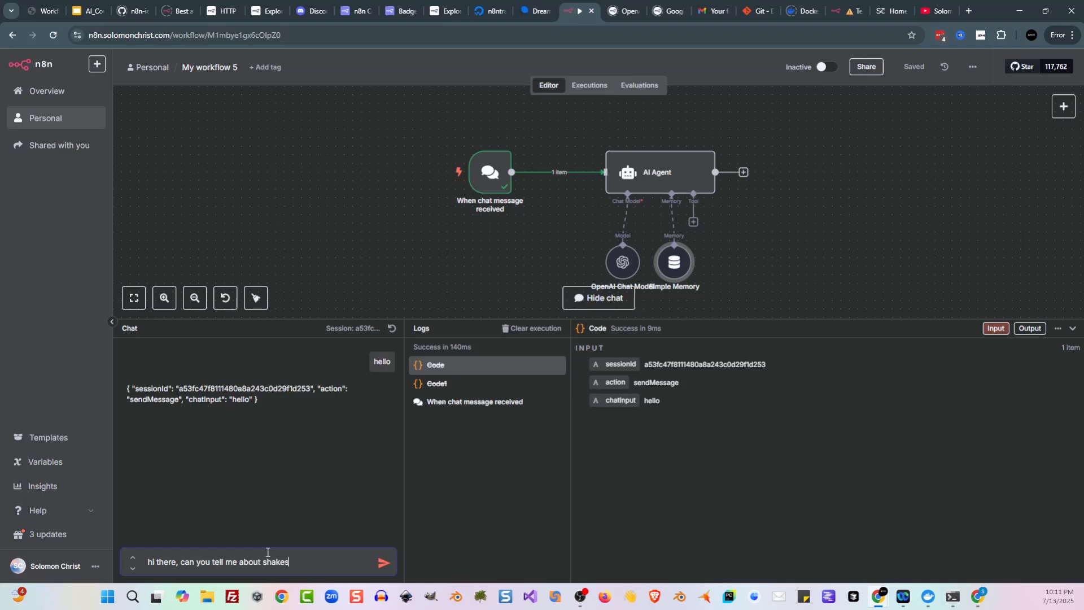
pyautogui.write('pere')
pyautogui.press('Return')
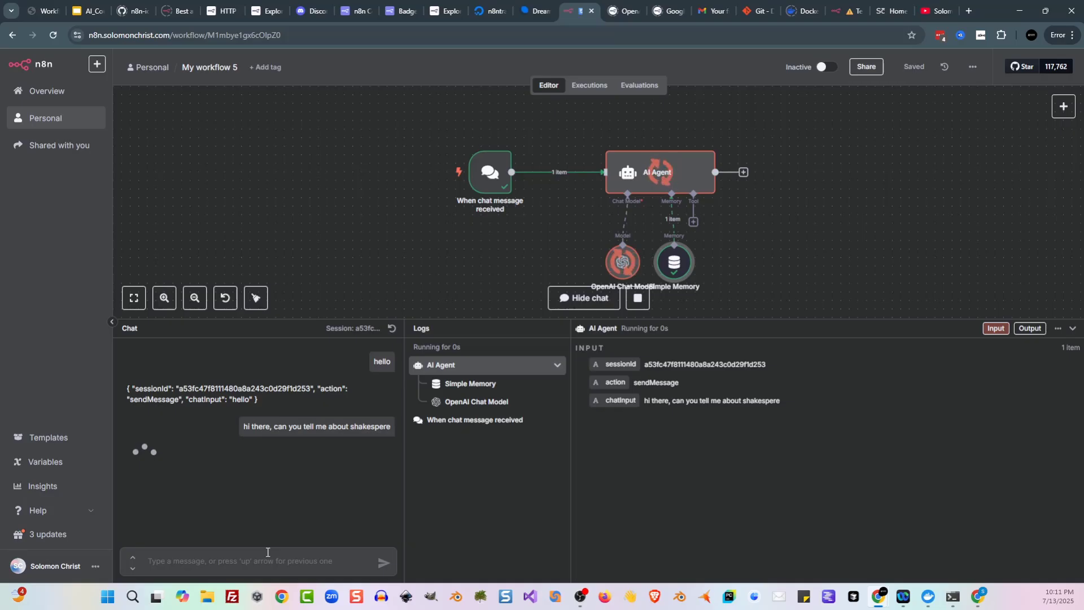
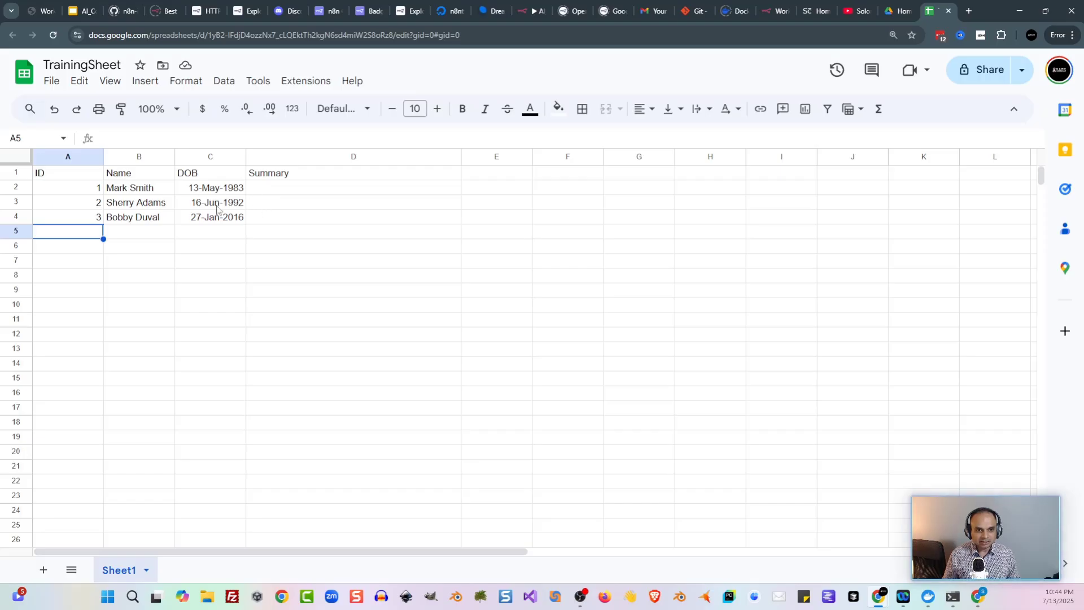
# Step: Review the three rows' DOB values and the empty Summary cell D2, then go back to n8n
pyautogui.click(206, 209)
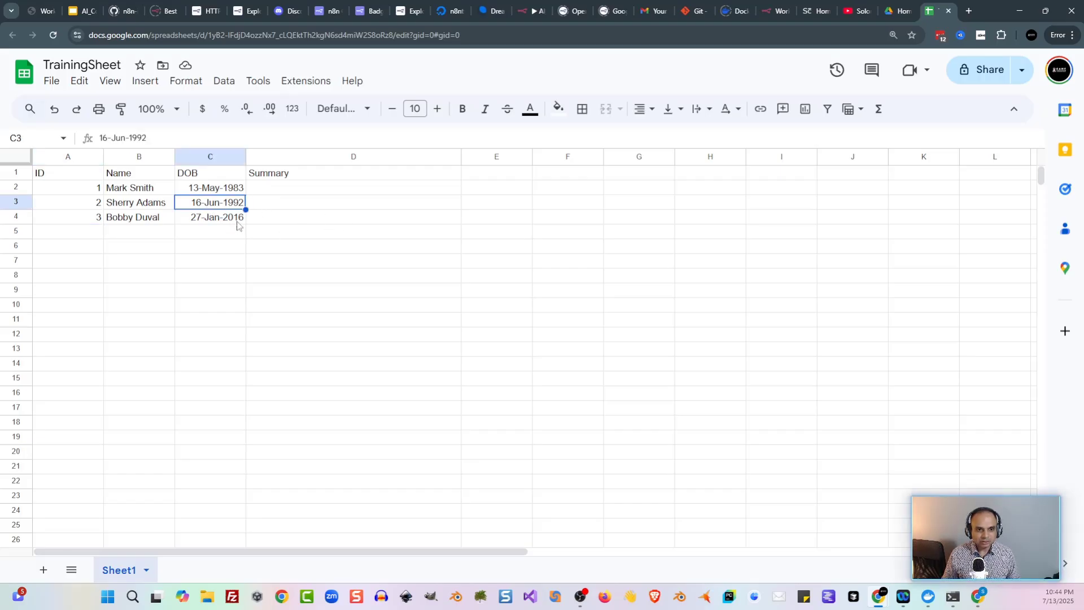
pyautogui.click(233, 220)
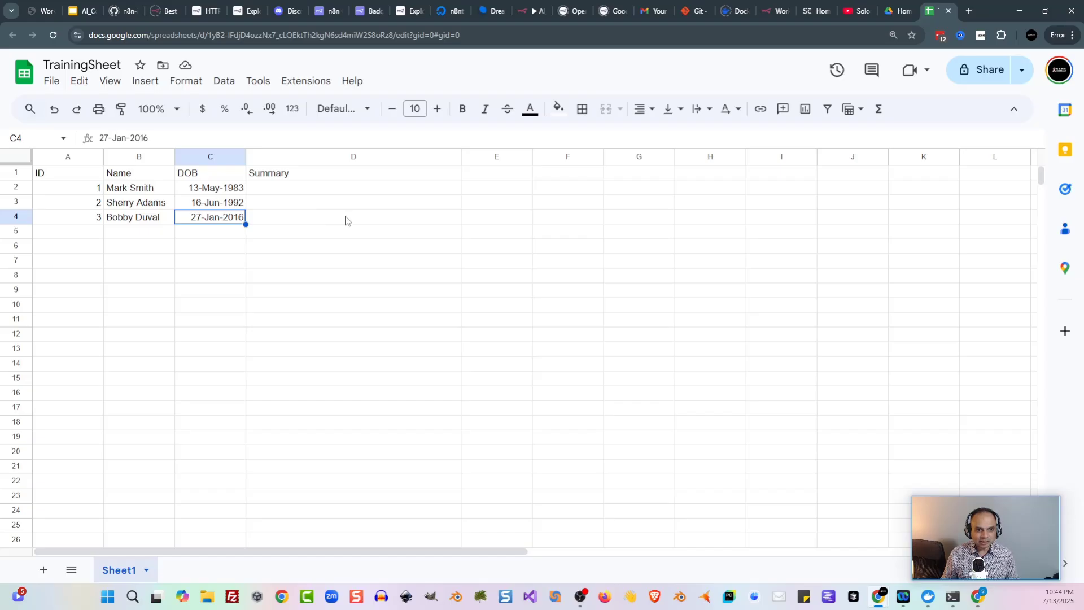
pyautogui.click(224, 235)
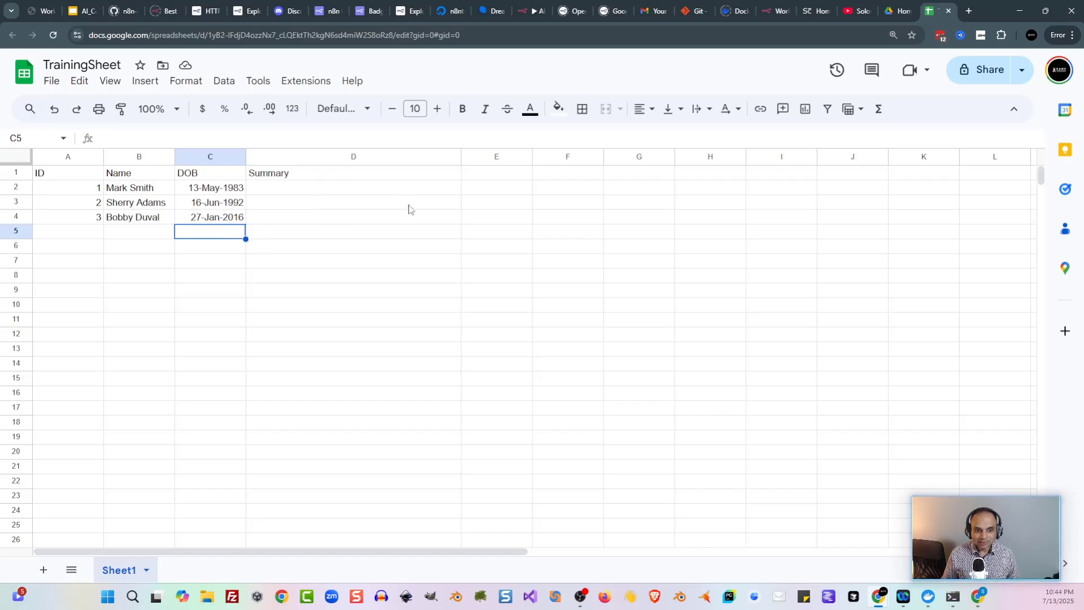
pyautogui.click(364, 194)
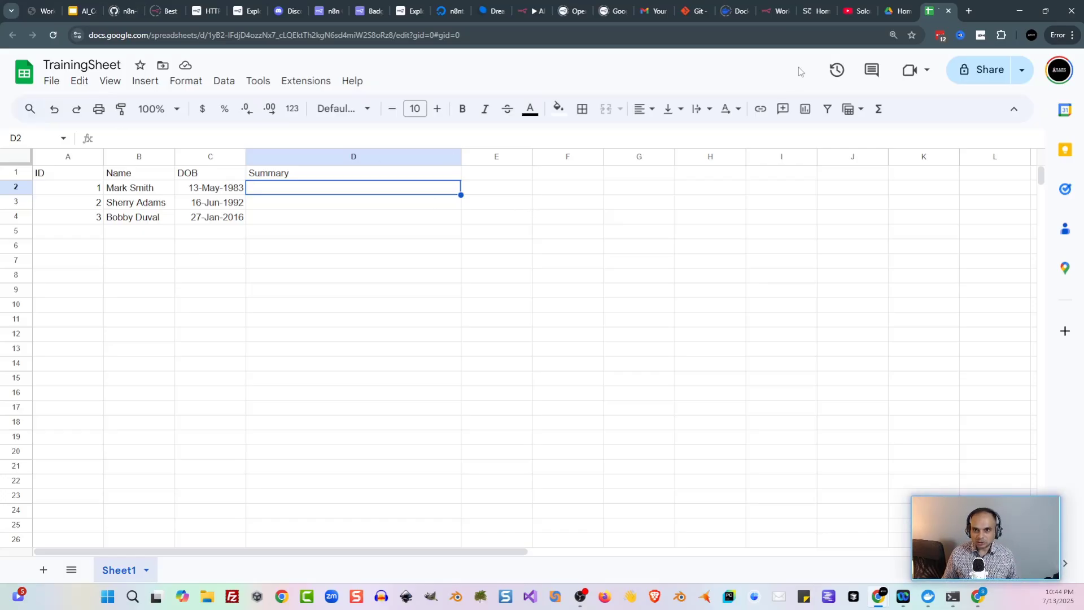
pyautogui.click(773, 12)
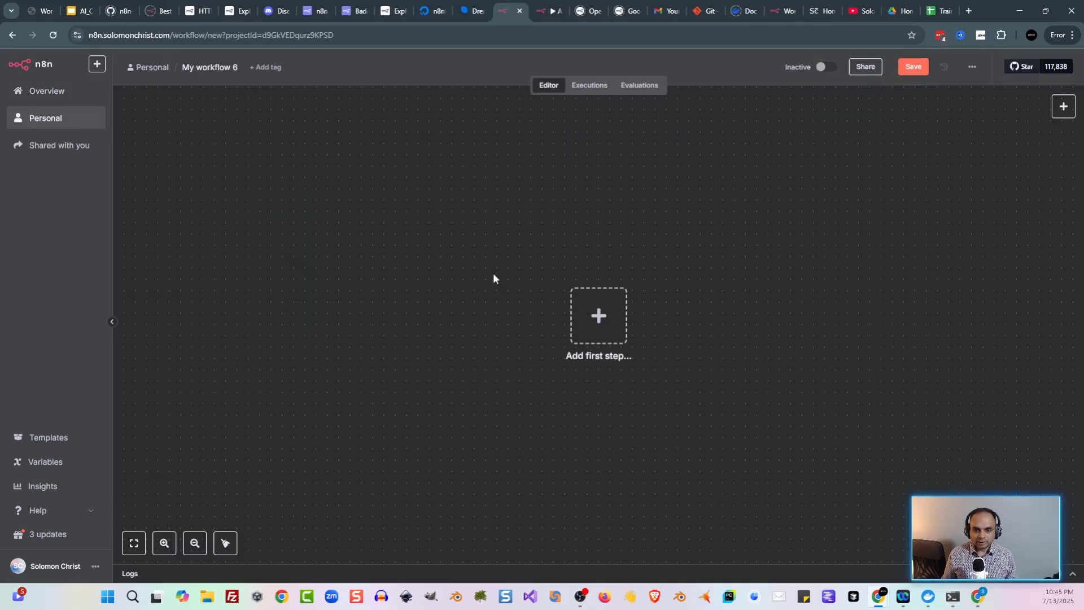
# Step: Start the new workflow with a manual 'Trigger manually' node
pyautogui.press('Tab')
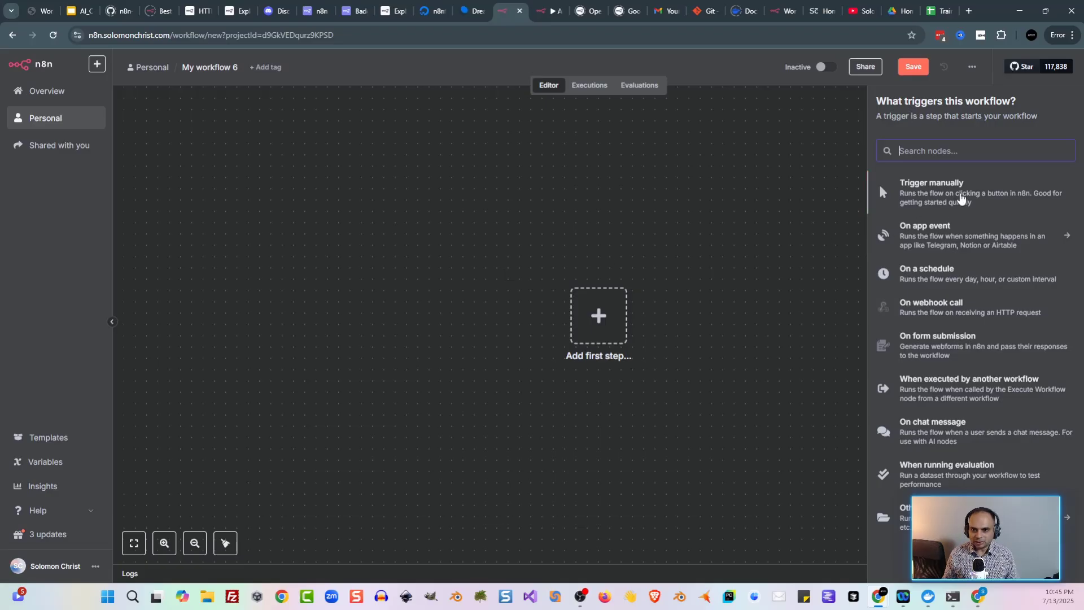
pyautogui.click(936, 195)
pyautogui.hscroll(5, 592, 370)
pyautogui.scroll(-2, 593, 370)
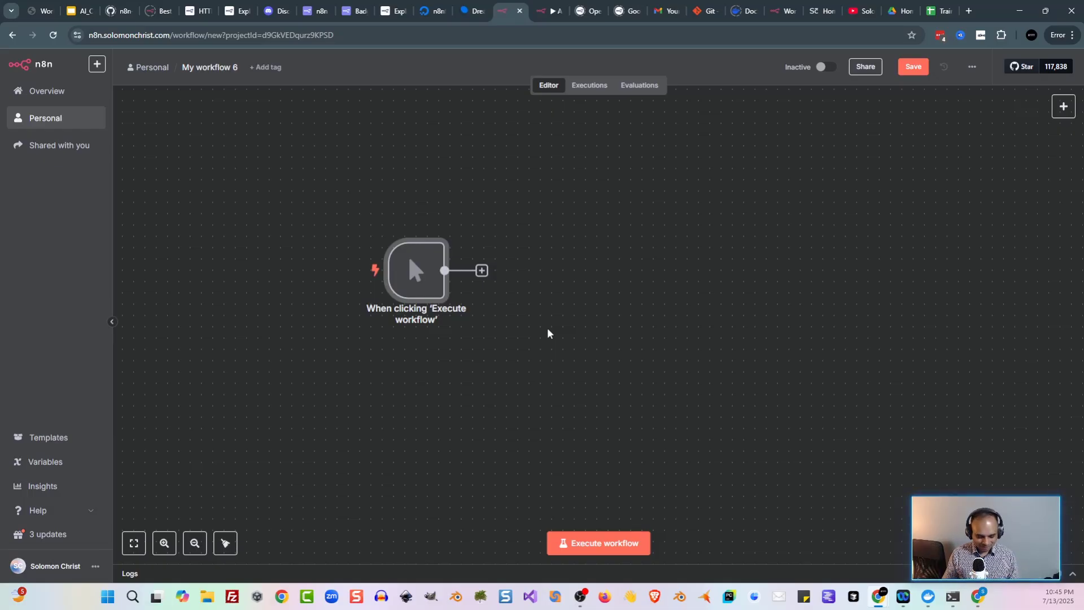
# Step: Search 'sheet' for the next node and bring up the Google Sheets actions
pyautogui.press('Tab')
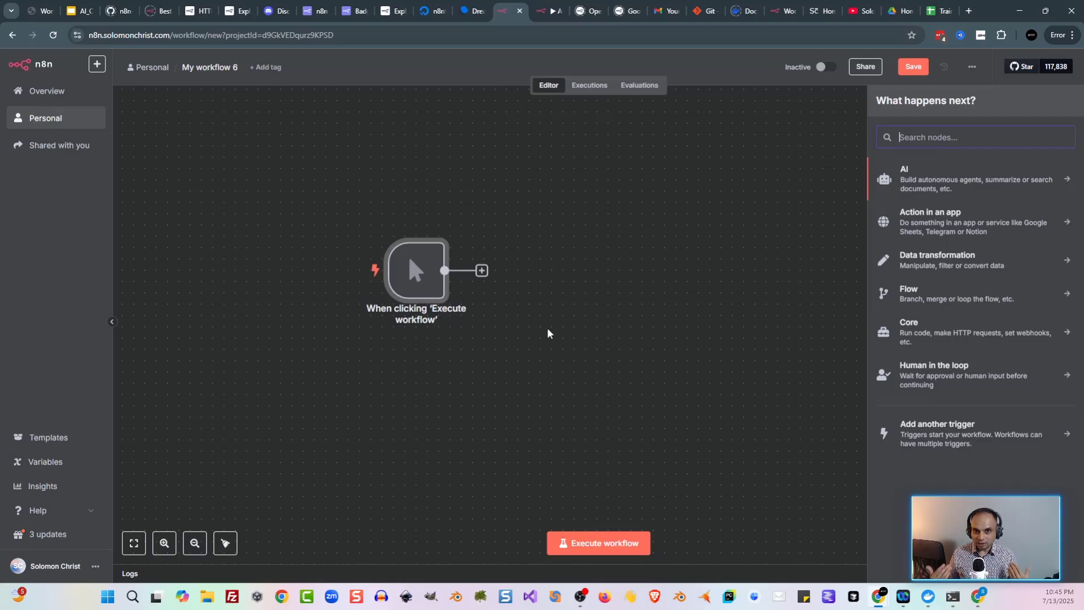
pyautogui.write('sheet')
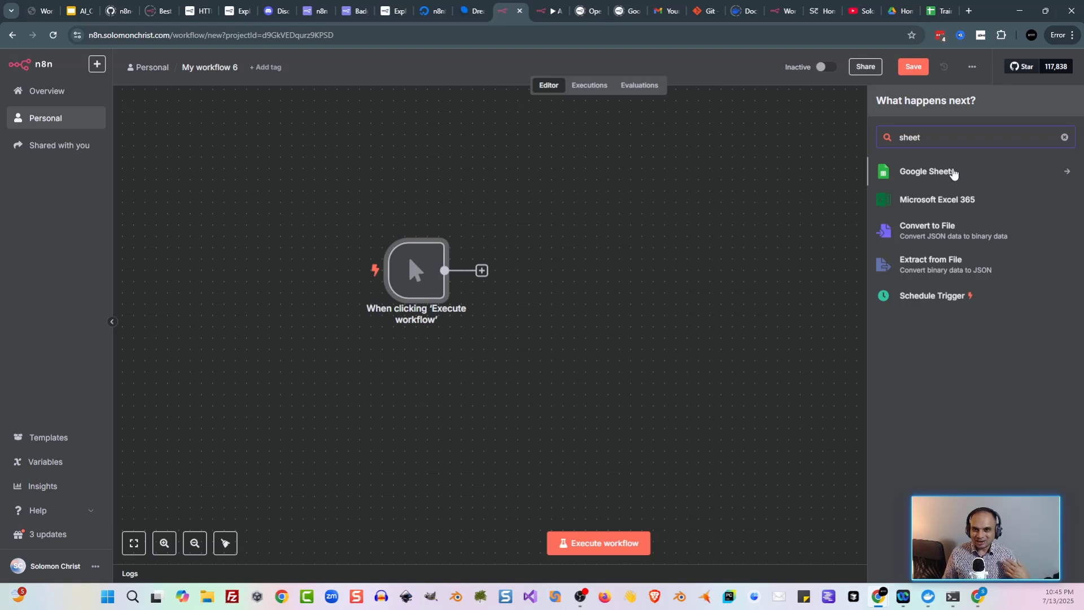
pyautogui.click(952, 173)
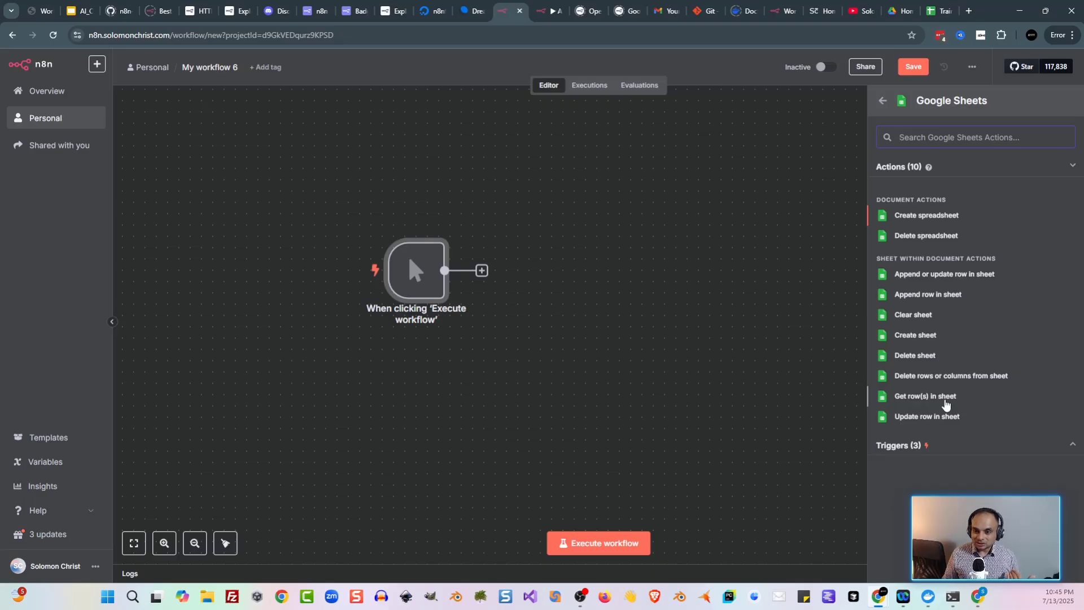
# Step: Add a Google Sheets 'Get row(s) in sheet' step with TrainingSheet as the document
pyautogui.click(944, 398)
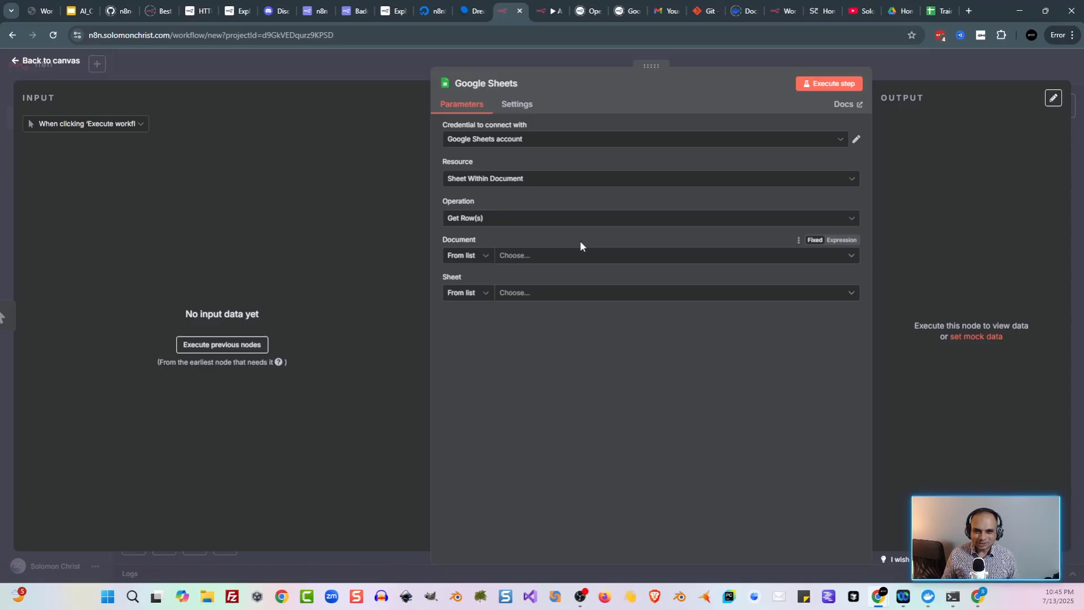
pyautogui.click(625, 257)
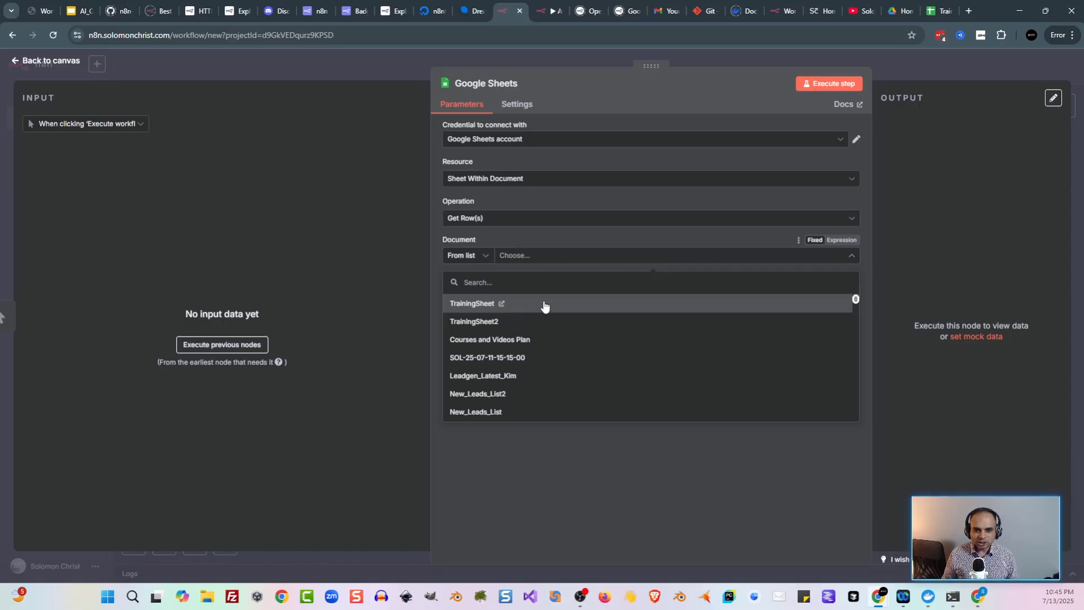
pyautogui.click(543, 306)
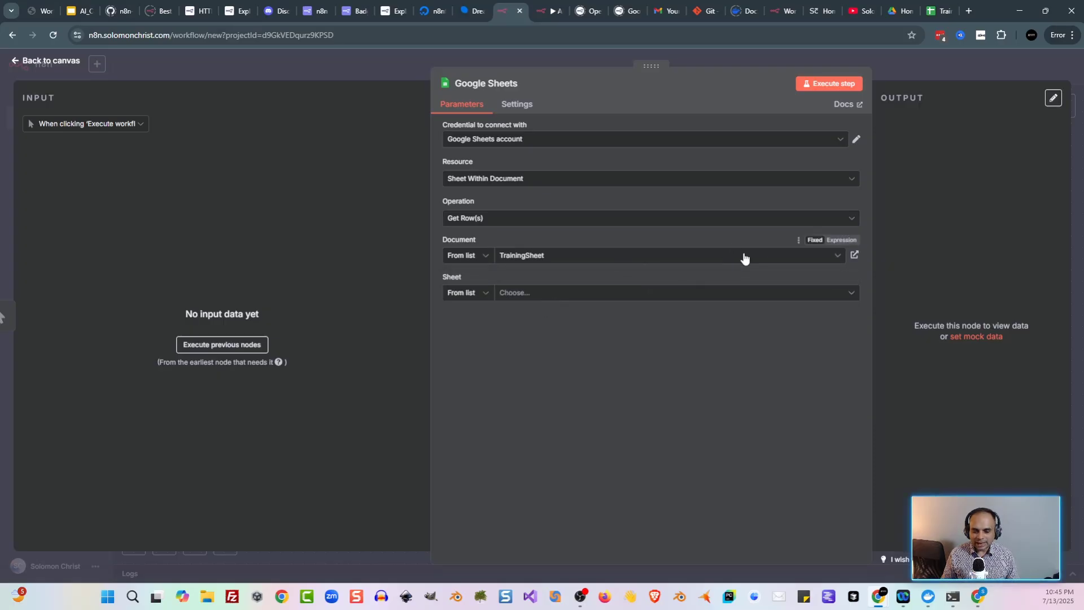
pyautogui.click(854, 256)
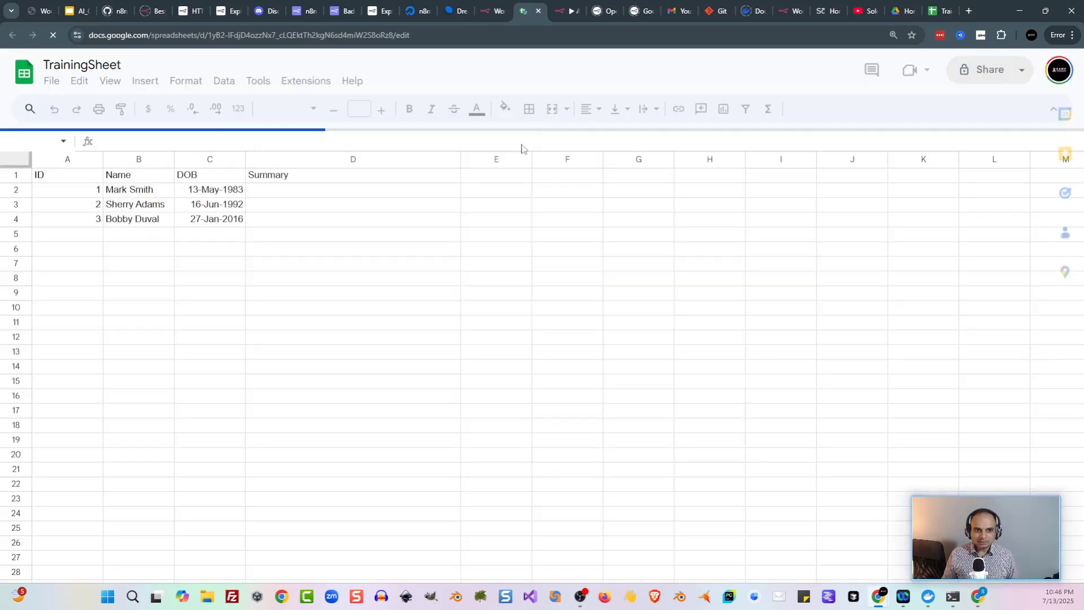
pyautogui.click(538, 11)
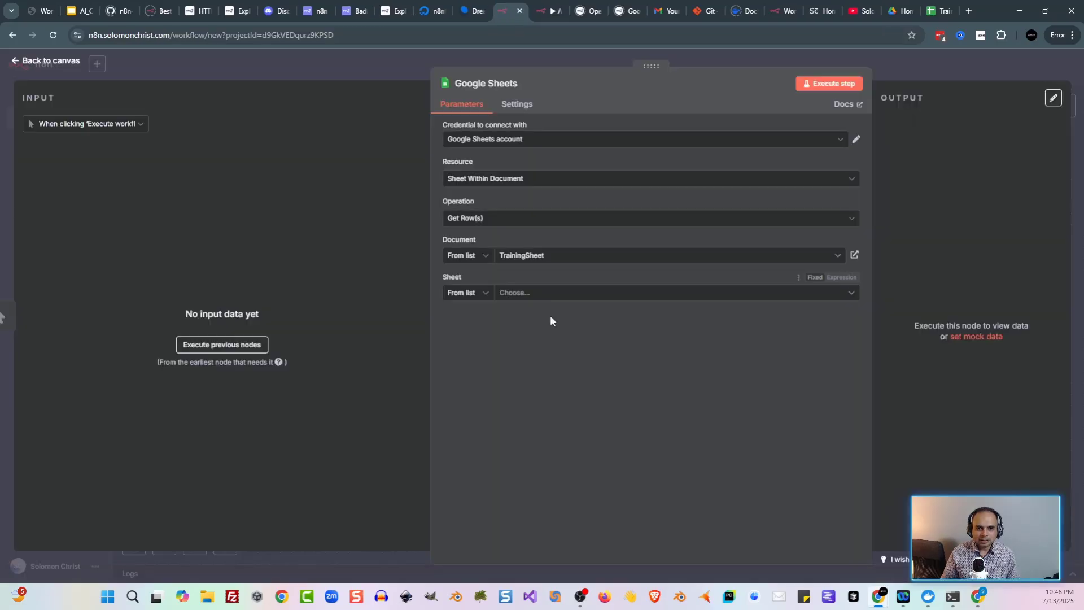
# Step: Choose Sheet1 as the sheet and save the workflow as TrainingProject
pyautogui.click(556, 296)
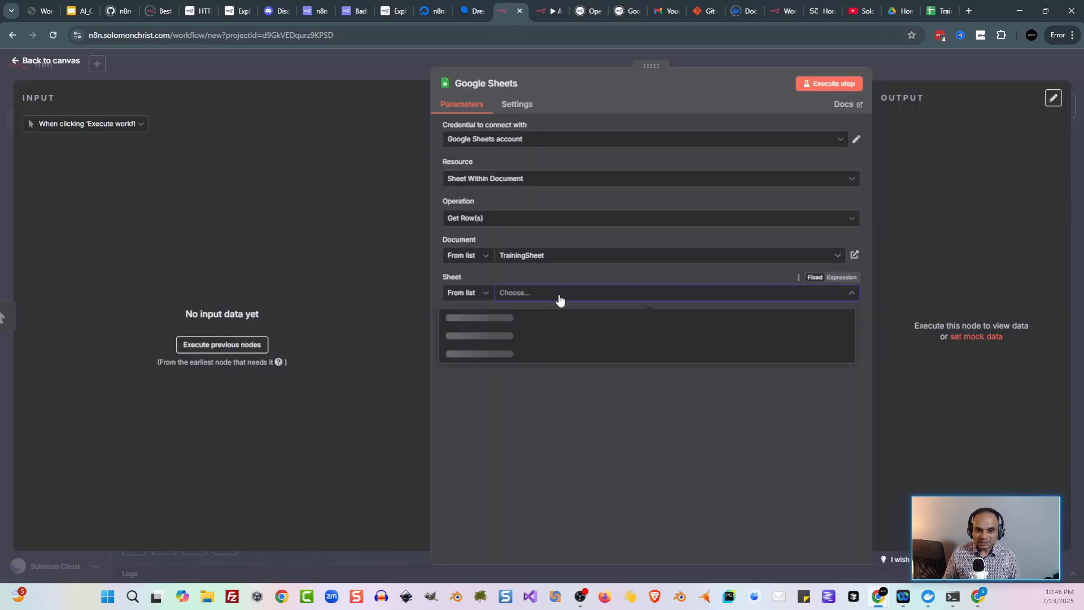
pyautogui.click(547, 318)
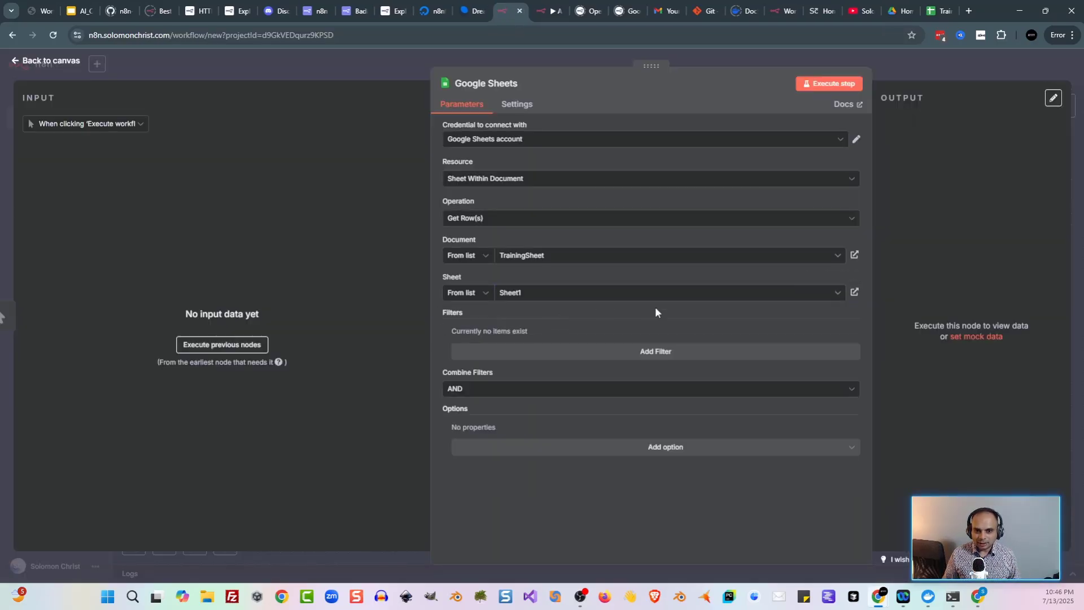
pyautogui.click(355, 68)
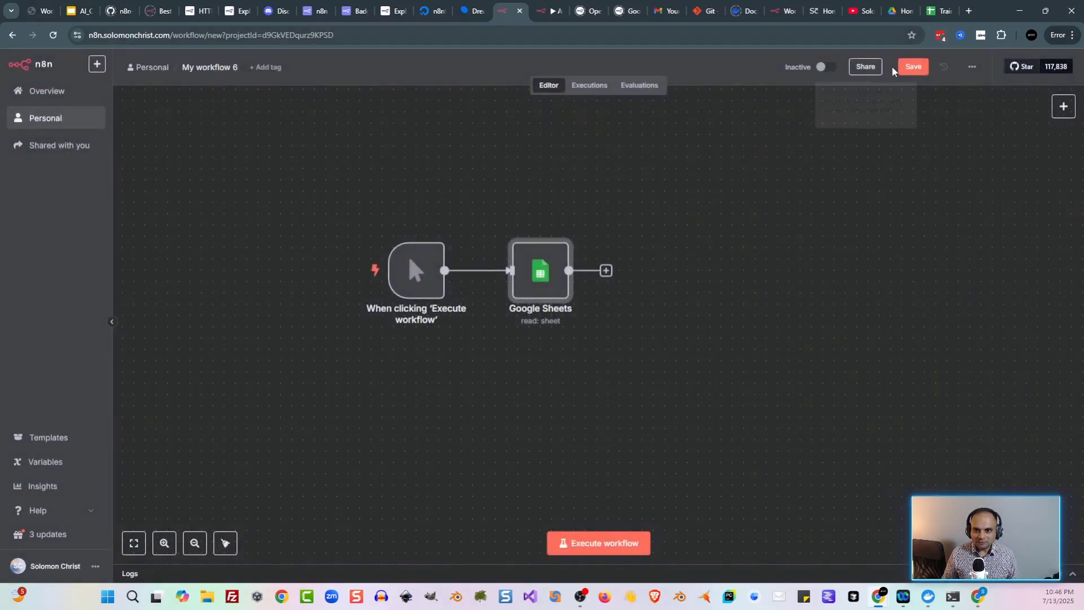
pyautogui.click(916, 67)
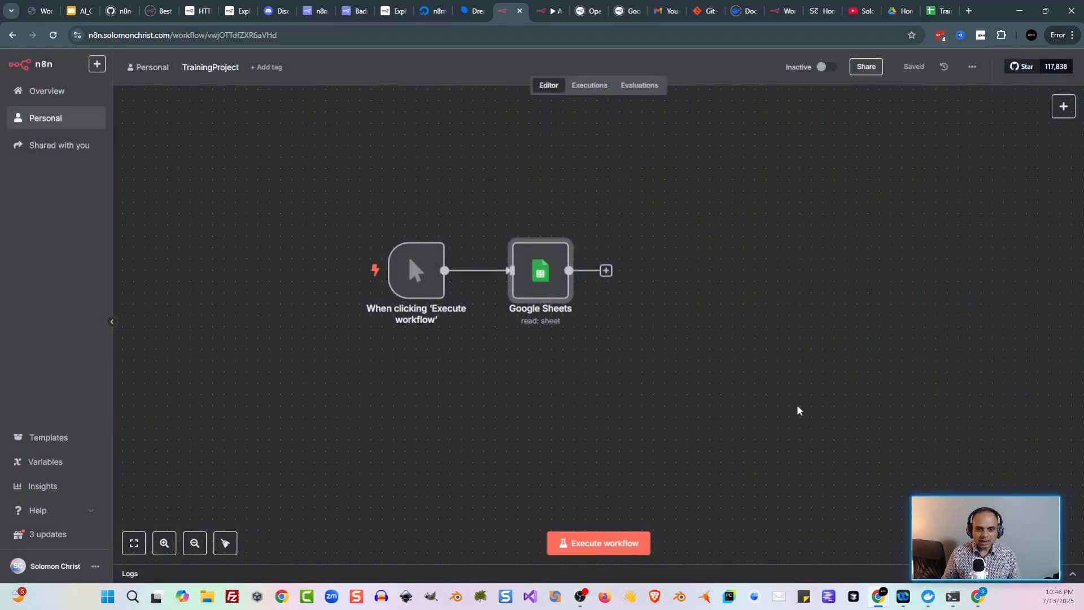
# Step: Execute the workflow and compare the Google Sheets step's 3 output items with the spreadsheet rows
pyautogui.click(616, 547)
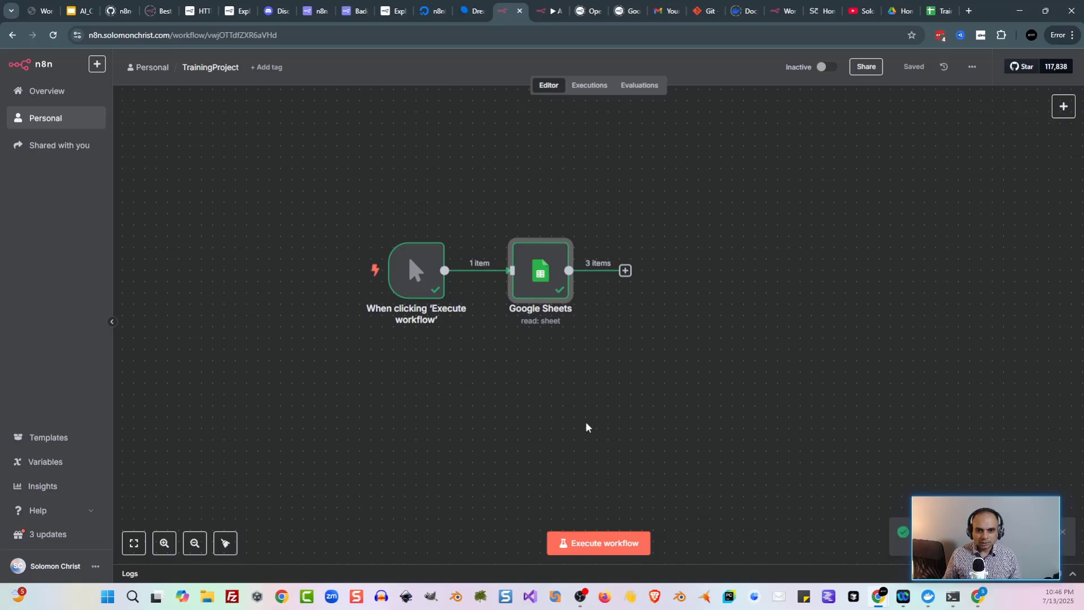
pyautogui.doubleClick(519, 285)
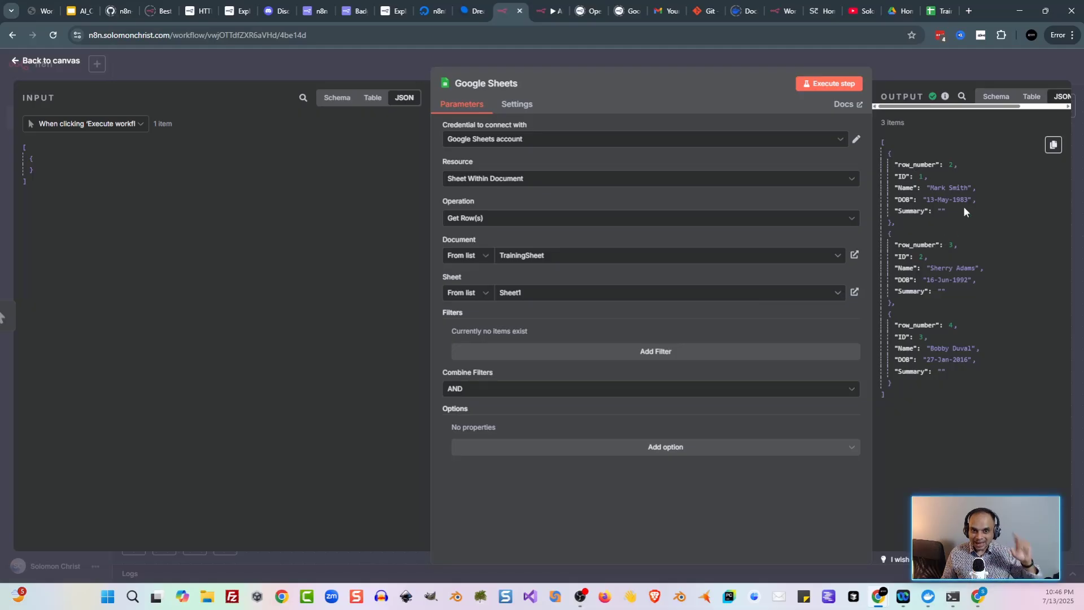
pyautogui.click(939, 12)
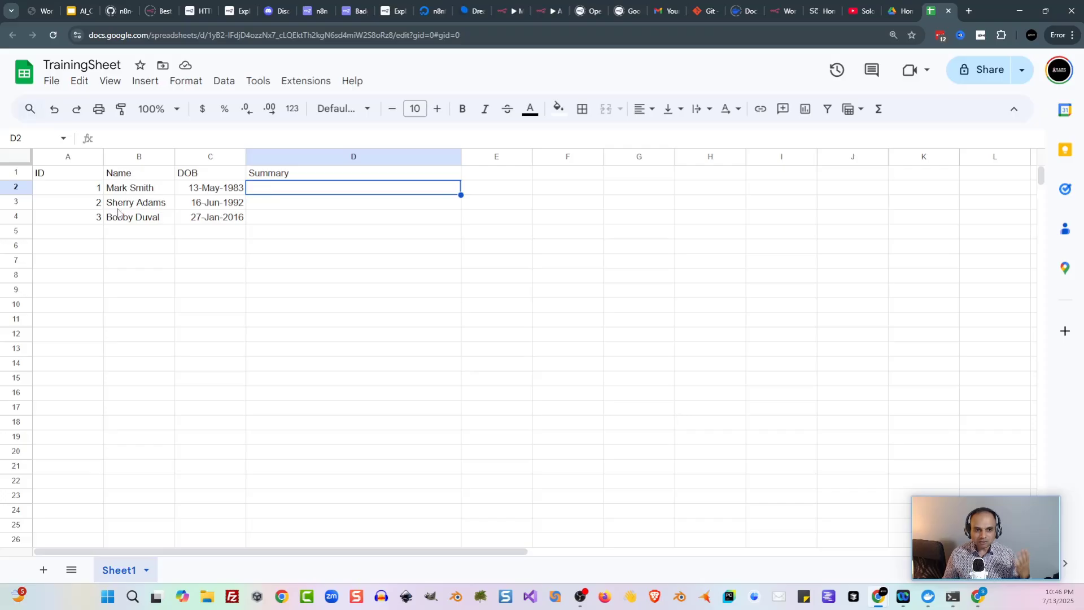
pyautogui.click(67, 191)
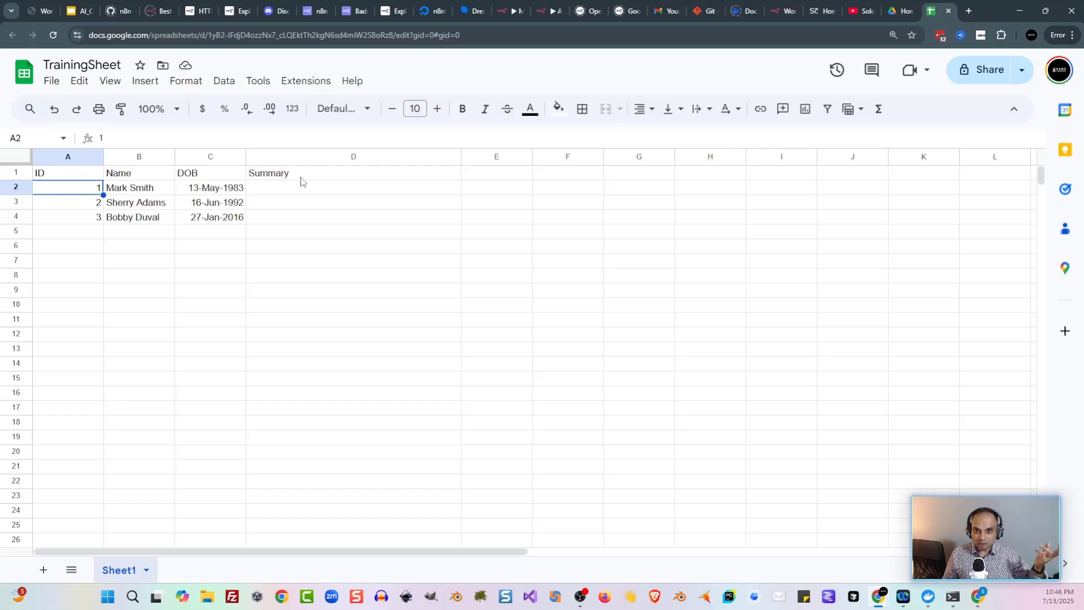
pyautogui.click(511, 11)
pyautogui.click(357, 70)
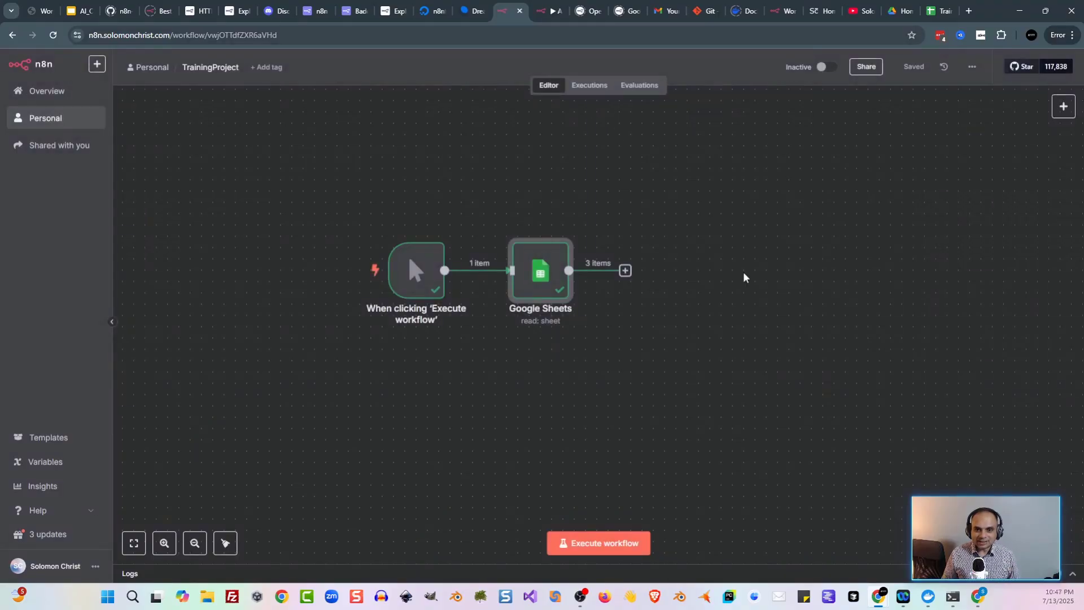
# Step: Add a Loop Over Items step after the Google Sheets step
pyautogui.moveTo(661, 377); pyautogui.dragTo(522, 352)
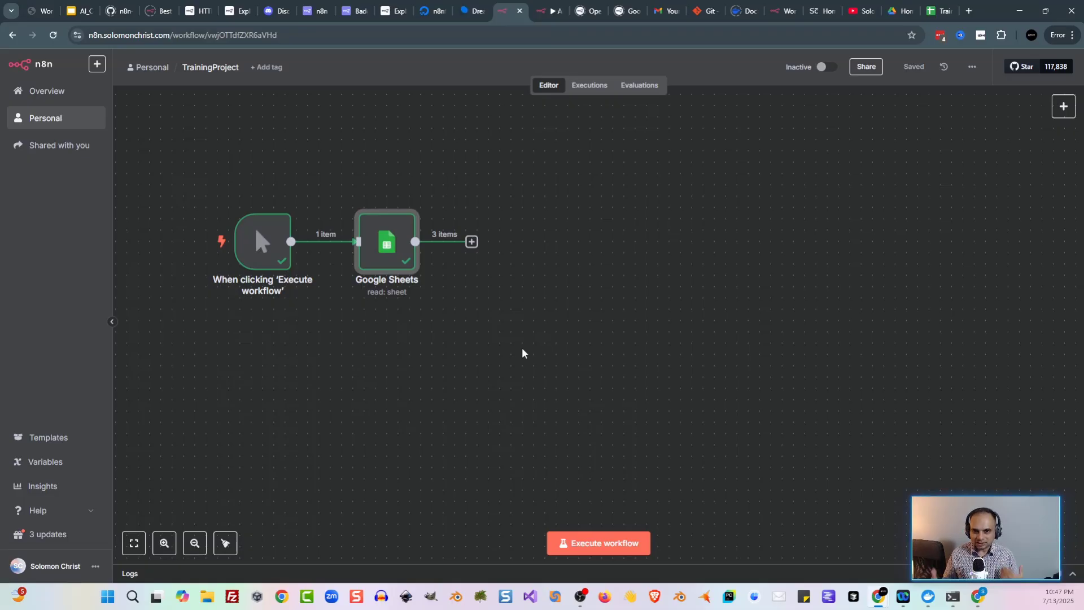
pyautogui.press('Tab')
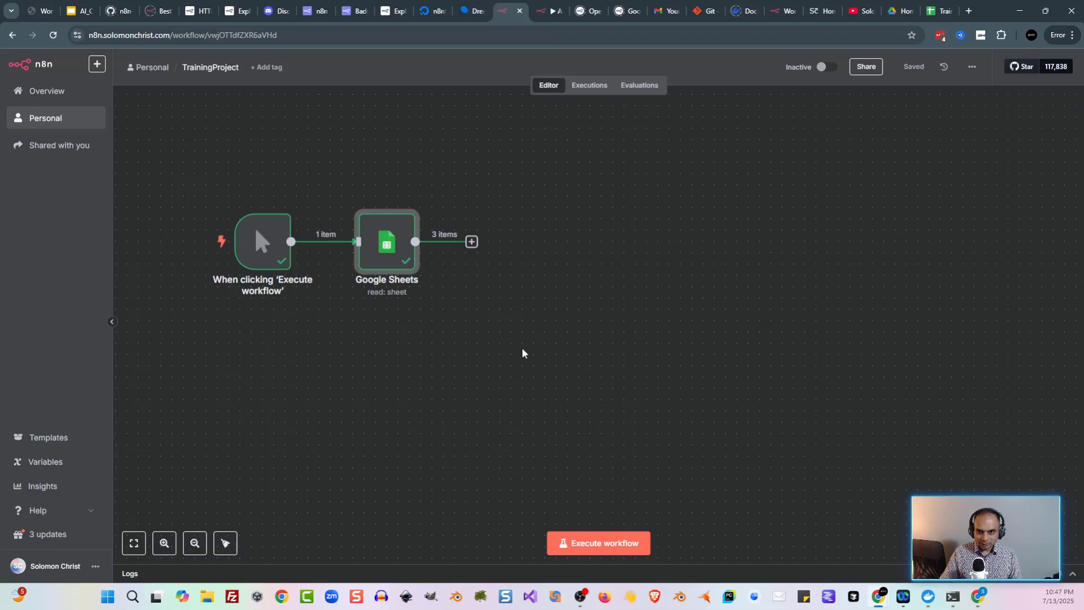
pyautogui.write('loop')
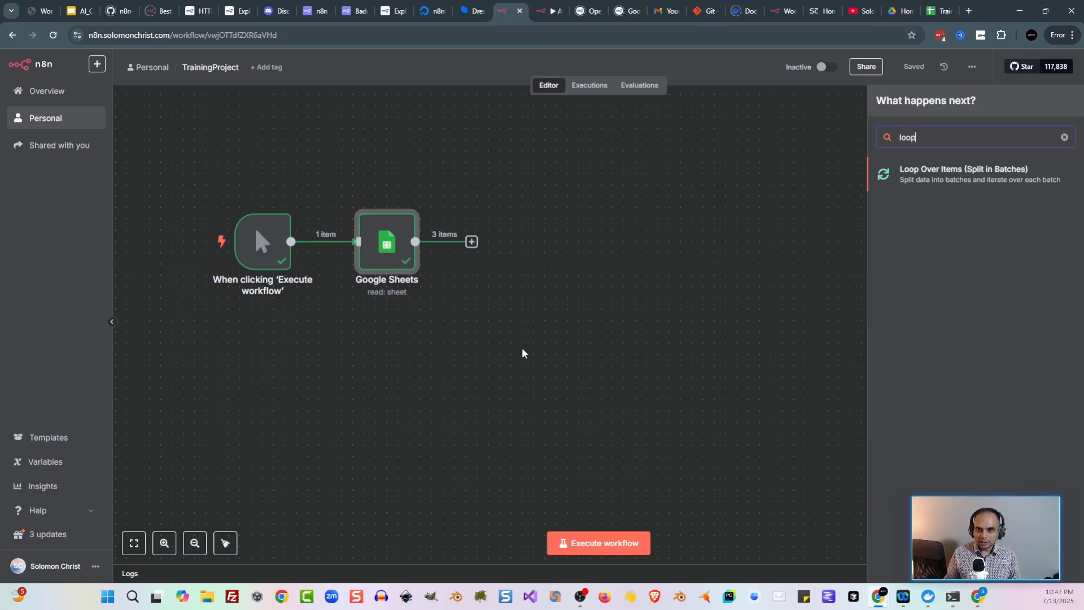
pyautogui.click(1004, 179)
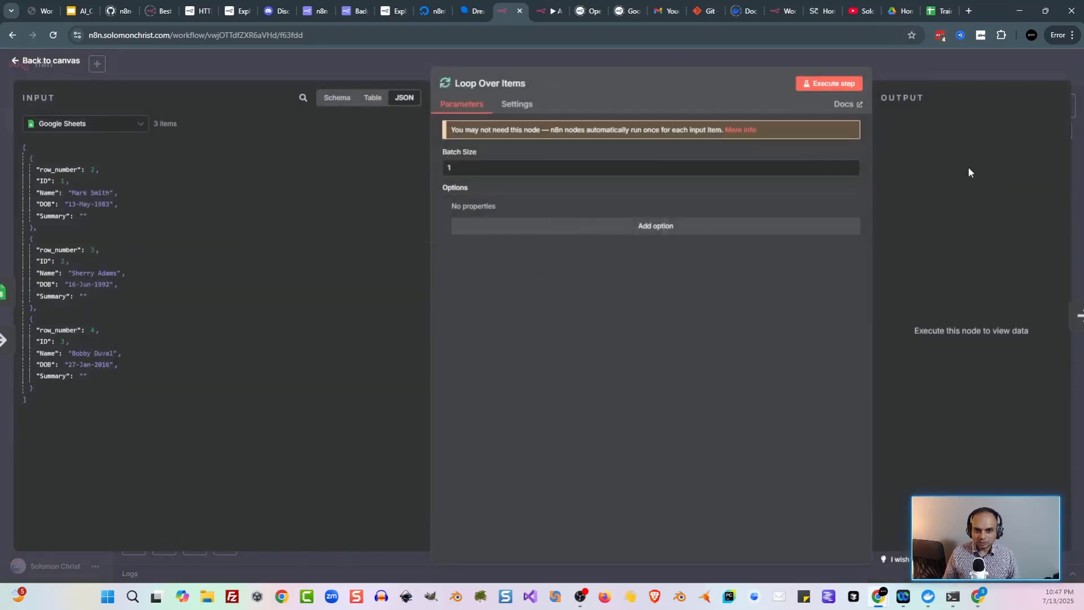
pyautogui.click(332, 54)
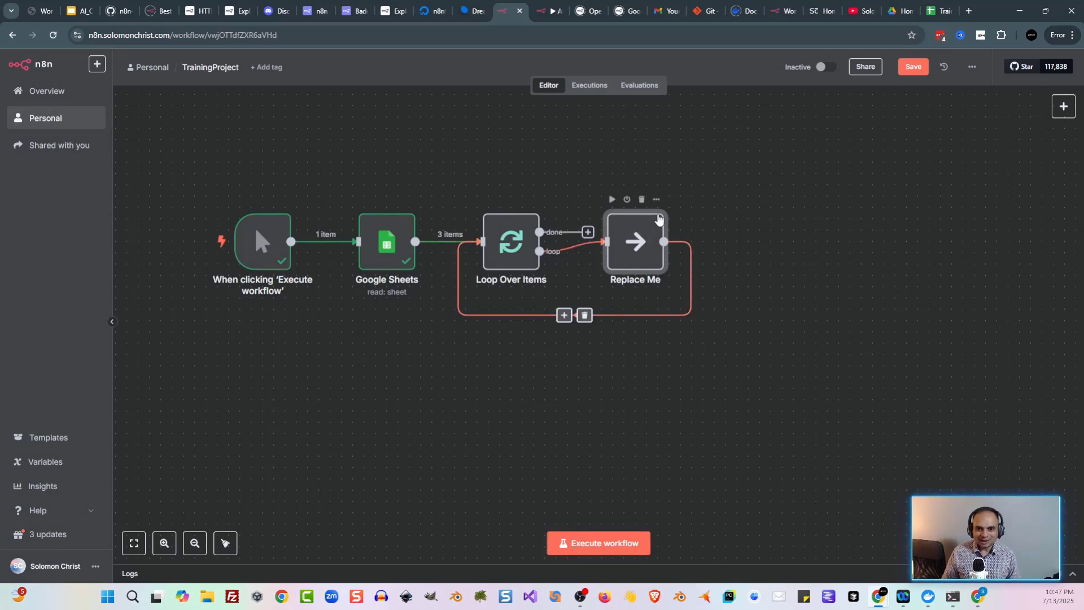
# Step: Delete the Replace Me placeholder and switch to the Parse Spreadsheet slide
pyautogui.moveTo(642, 244); pyautogui.dragTo(653, 255)
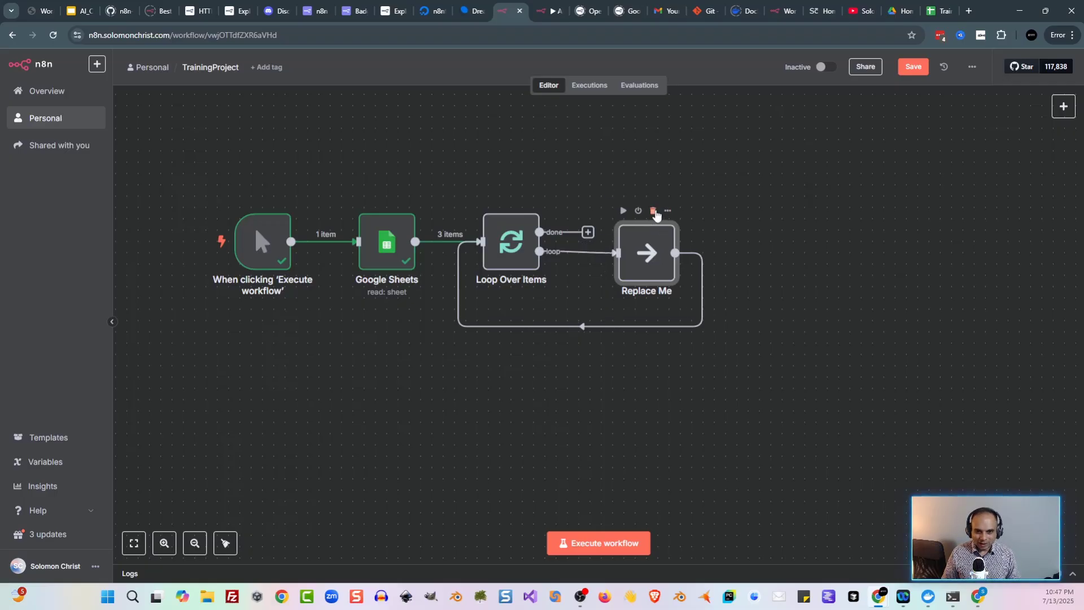
pyautogui.click(653, 211)
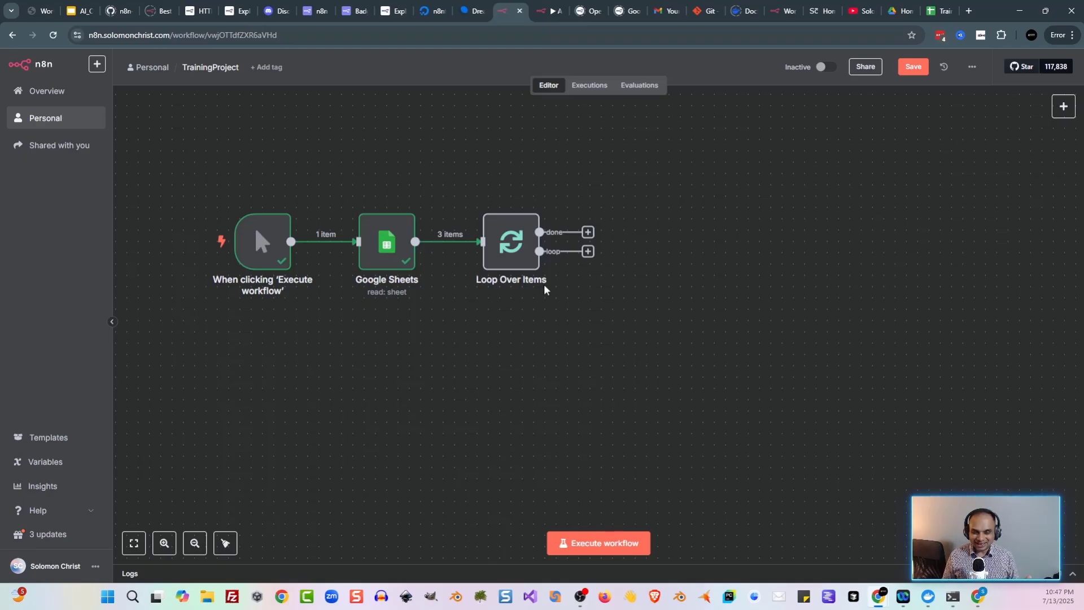
pyautogui.hotkey('alt', 'Tab')
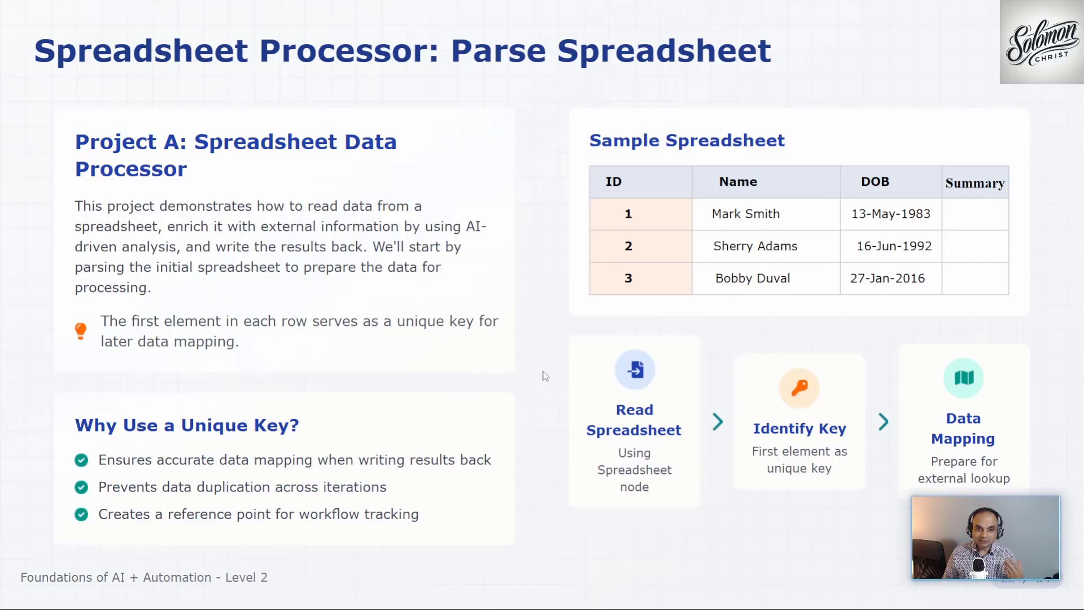
# Step: Show the 'PROJECT: Spreadsheet Data Processor' slide, then return to the n8n editor
pyautogui.press('Left')
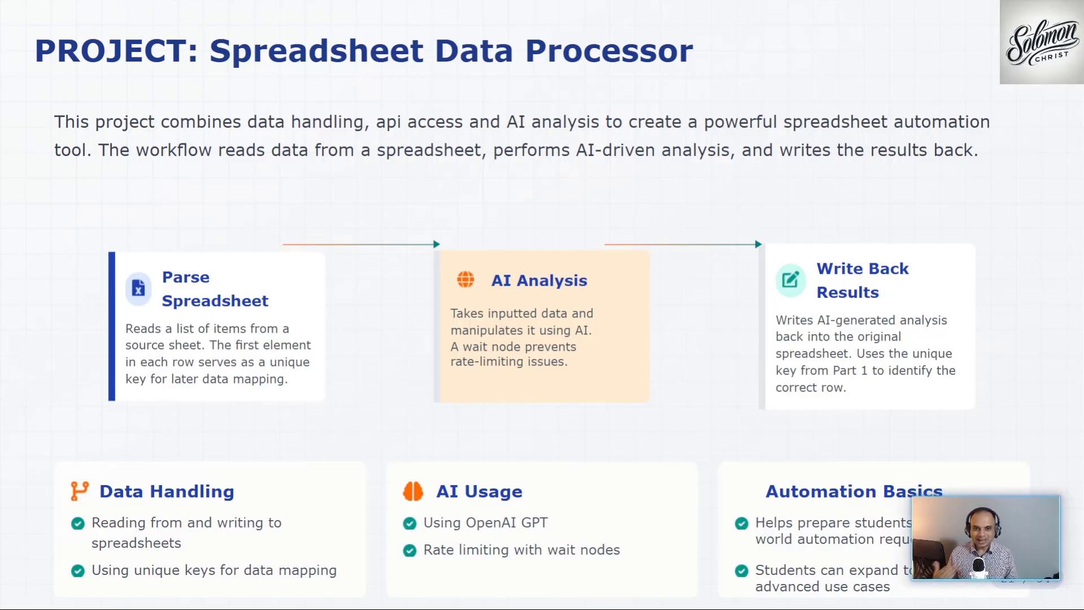
pyautogui.hotkey('alt', 'Tab')
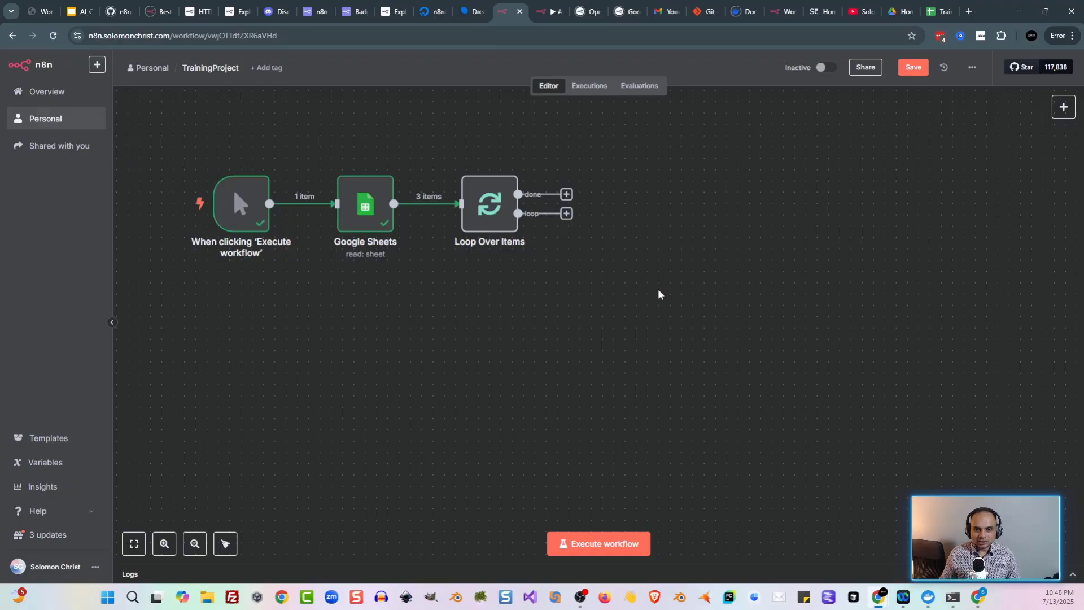
# Step: Add an AI Agent wired to Loop Over Items' loop output and list chat model options for it
pyautogui.press('Tab')
pyautogui.write('ai ag')
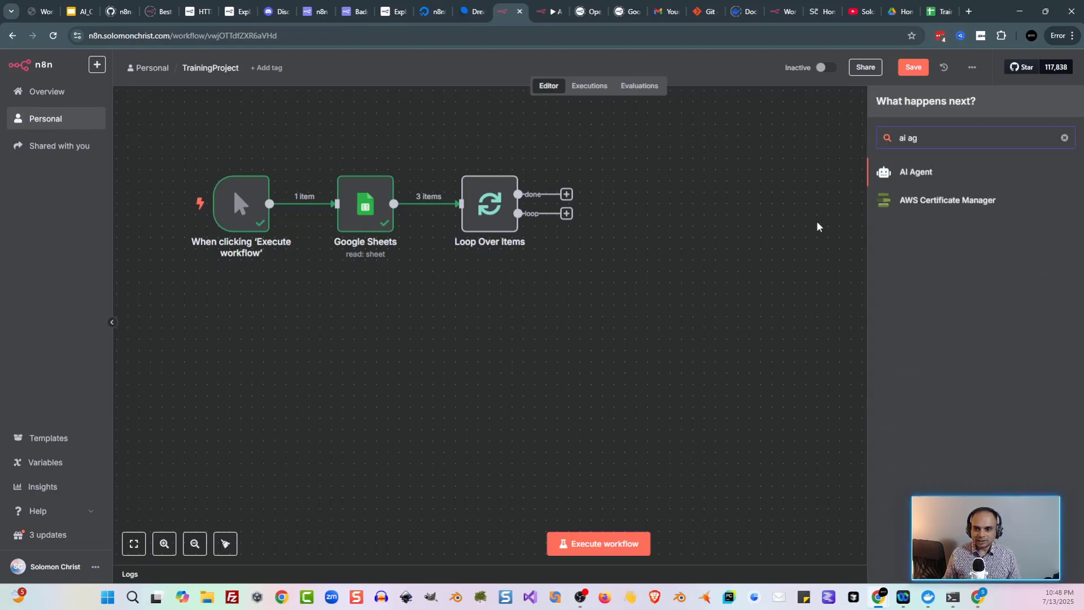
pyautogui.click(910, 171)
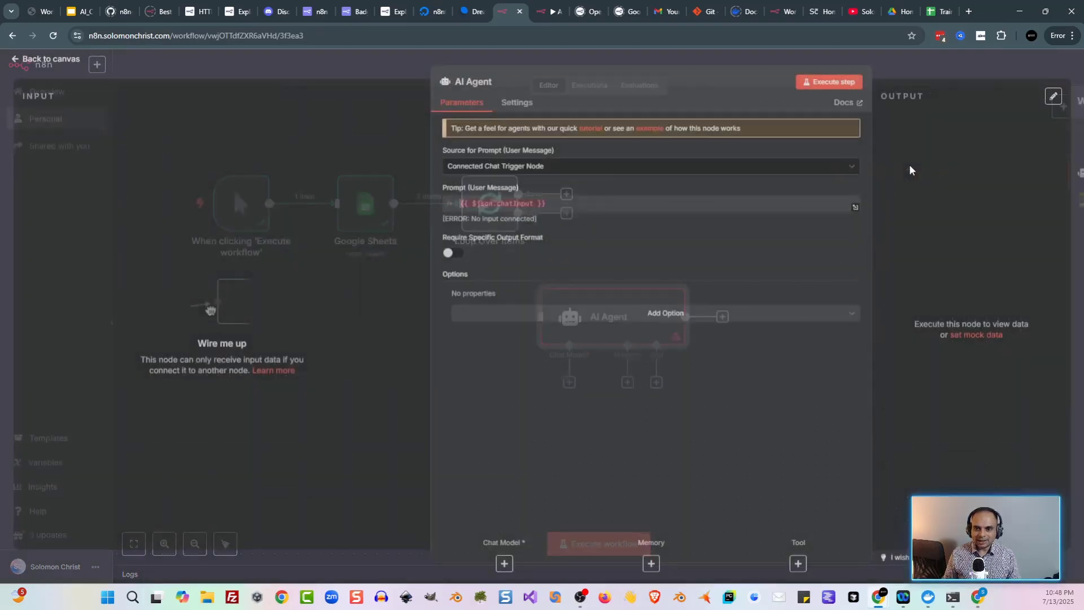
pyautogui.click(326, 74)
pyautogui.moveTo(627, 326); pyautogui.dragTo(742, 221)
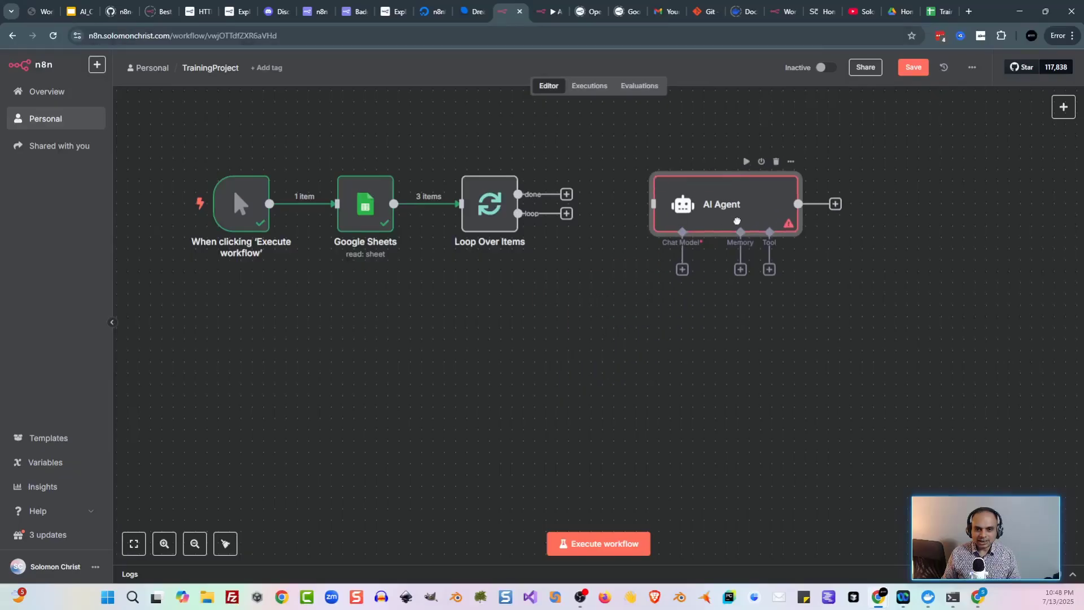
pyautogui.moveTo(567, 215); pyautogui.dragTo(652, 215)
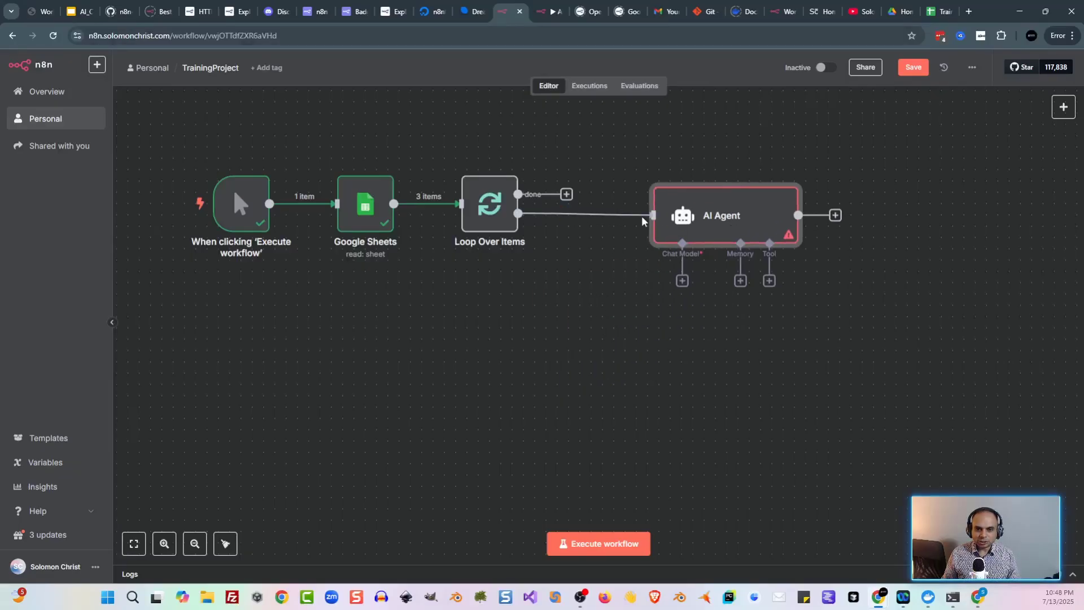
pyautogui.click(682, 281)
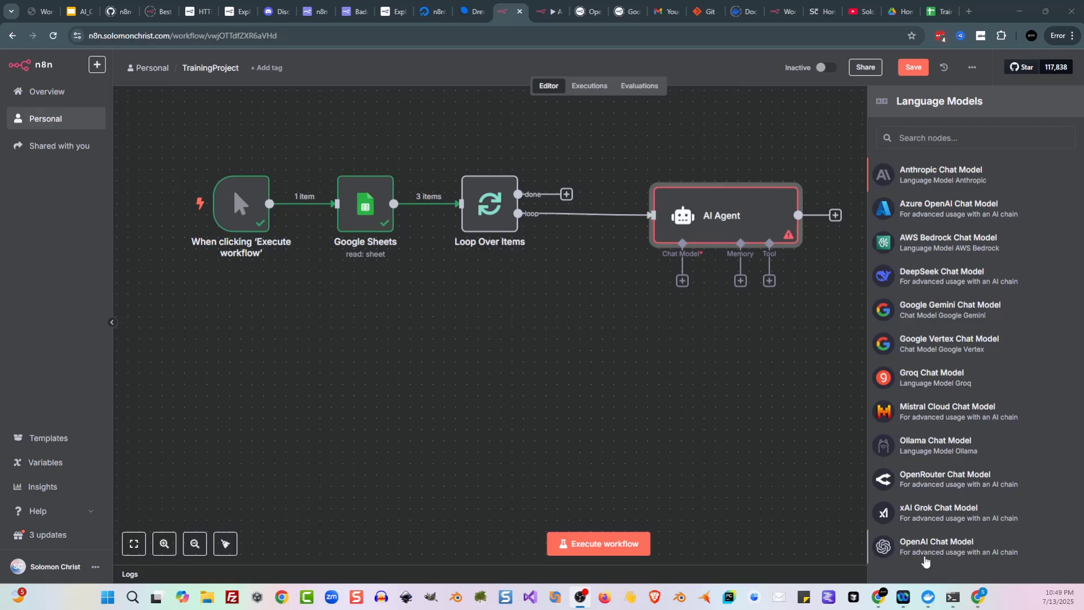
# Step: Attach an OpenAI Chat Model using the third credential and gpt-3.5-turbo
pyautogui.click(929, 548)
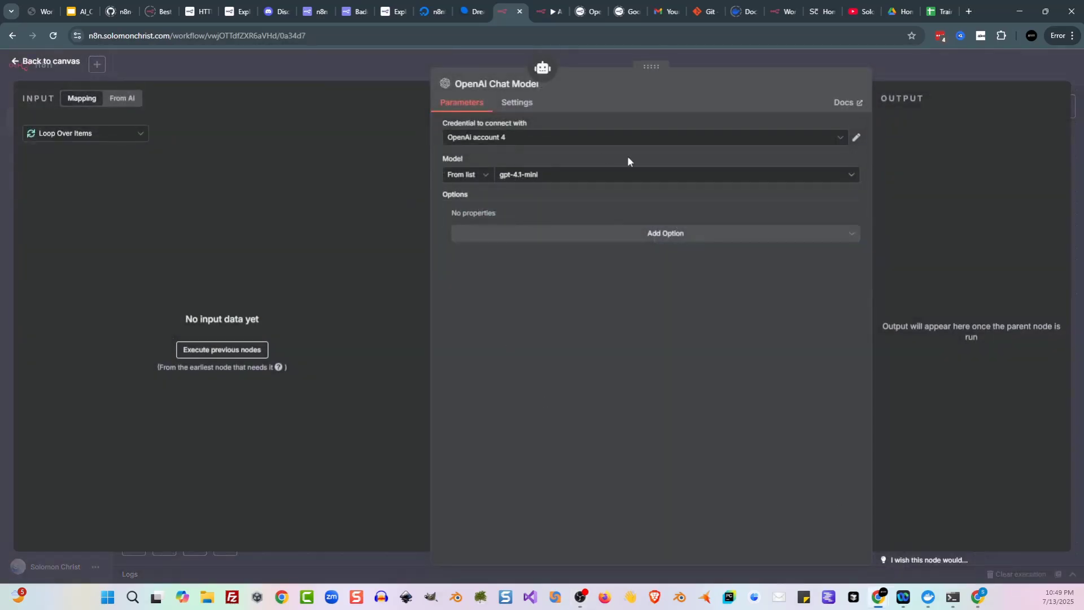
pyautogui.click(537, 137)
pyautogui.click(511, 219)
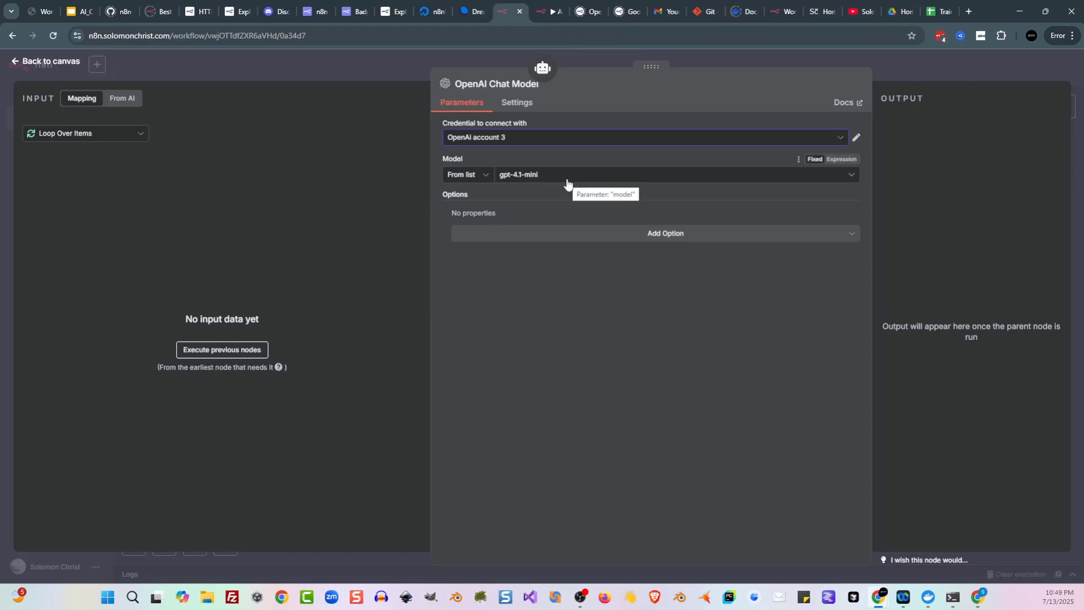
pyautogui.click(604, 179)
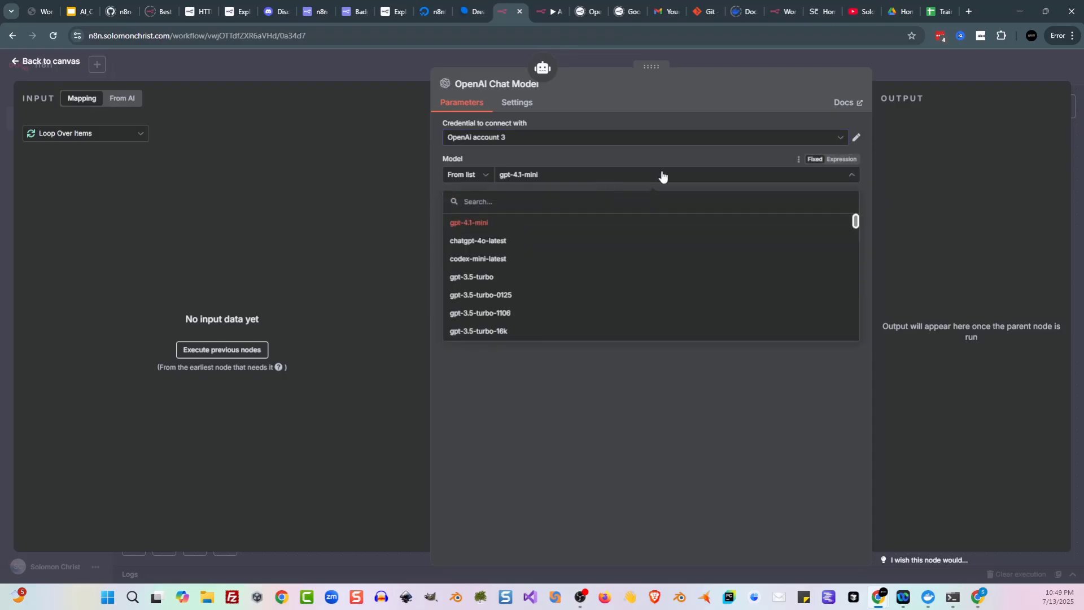
pyautogui.click(490, 277)
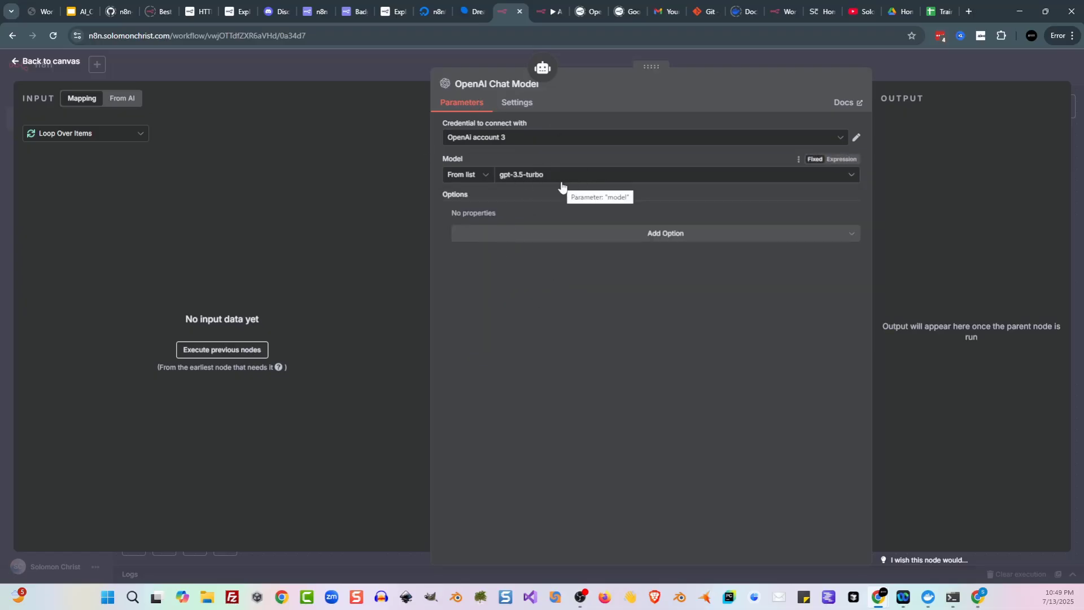
pyautogui.click(284, 68)
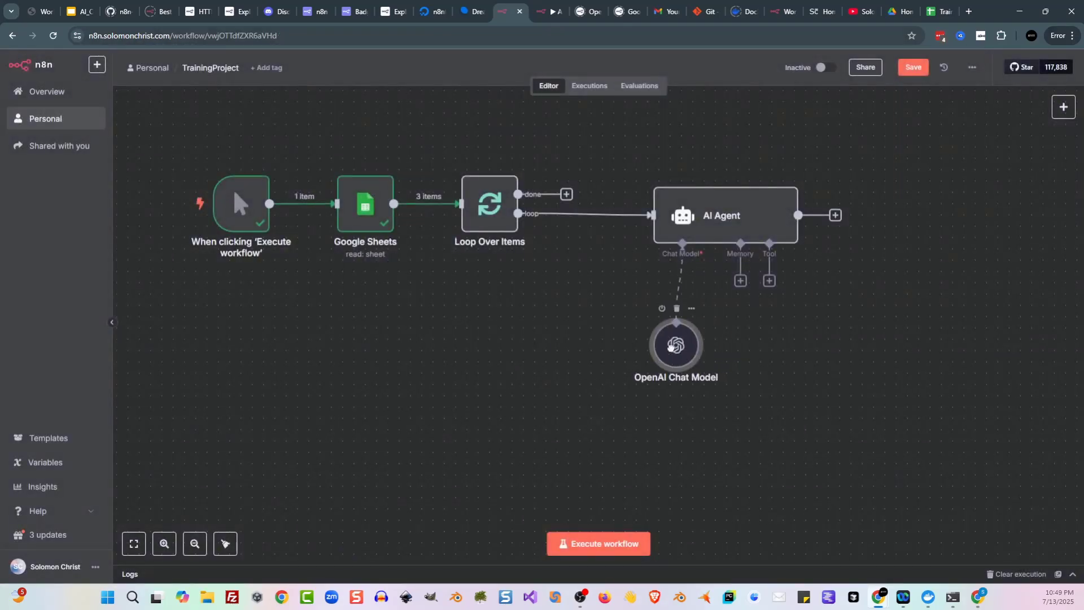
# Step: Open the AI Agent and run the previous nodes to load the first looped row
pyautogui.moveTo(671, 346); pyautogui.dragTo(671, 335)
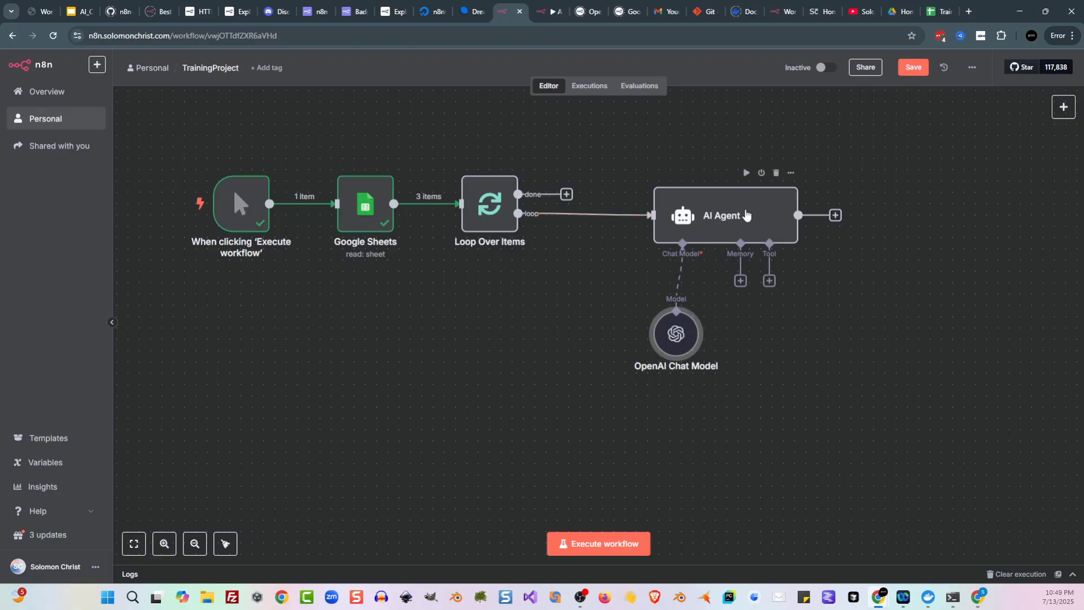
pyautogui.doubleClick(764, 223)
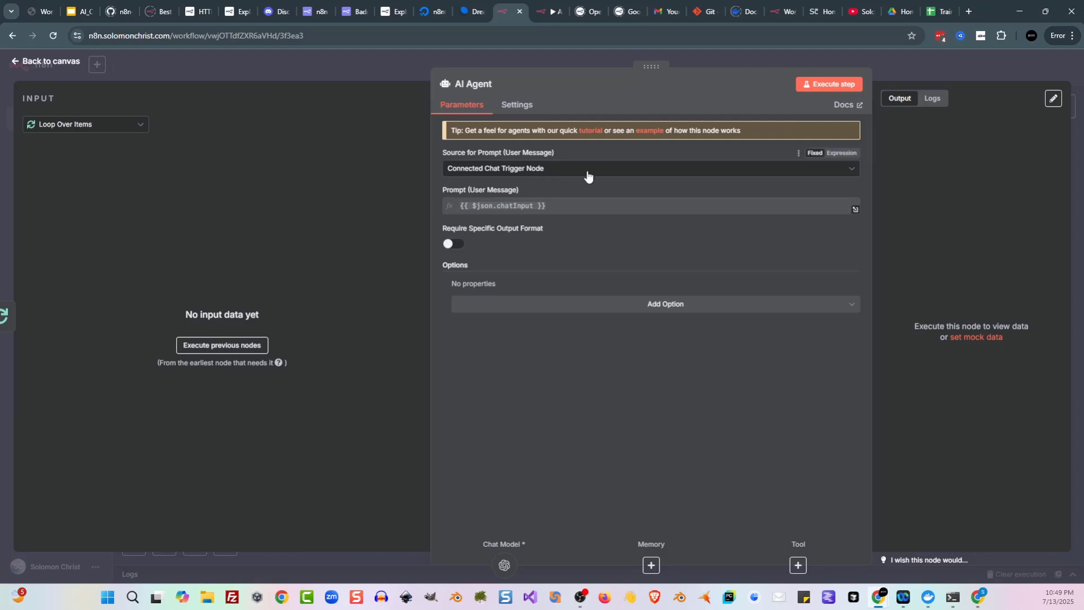
pyautogui.click(232, 346)
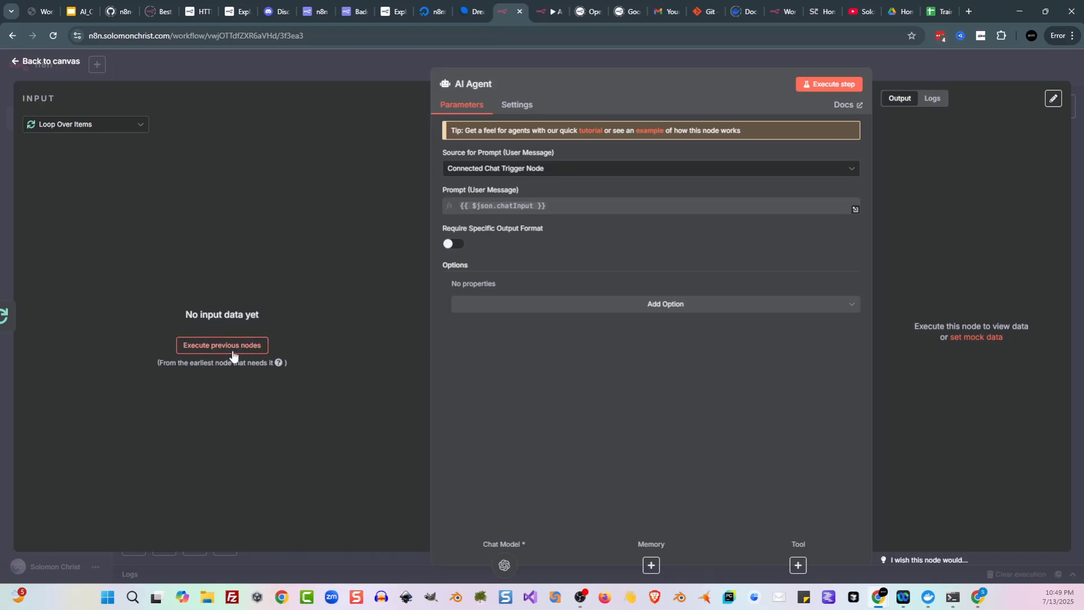
# Step: Set the AI Agent's prompt source to 'Define below' and switch the prompt field to Expression
pyautogui.click(555, 174)
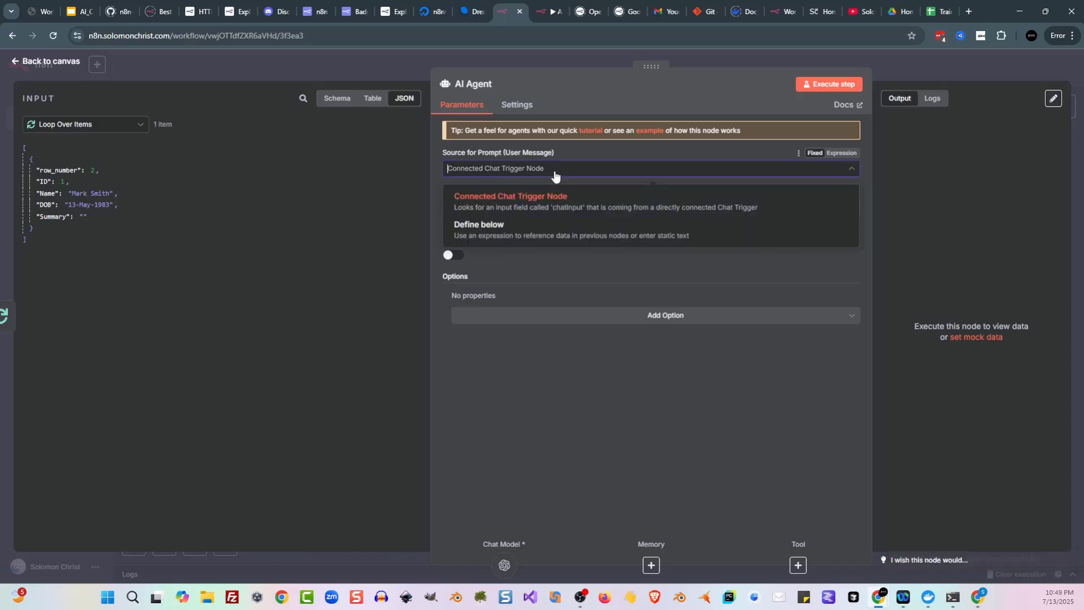
pyautogui.click(534, 234)
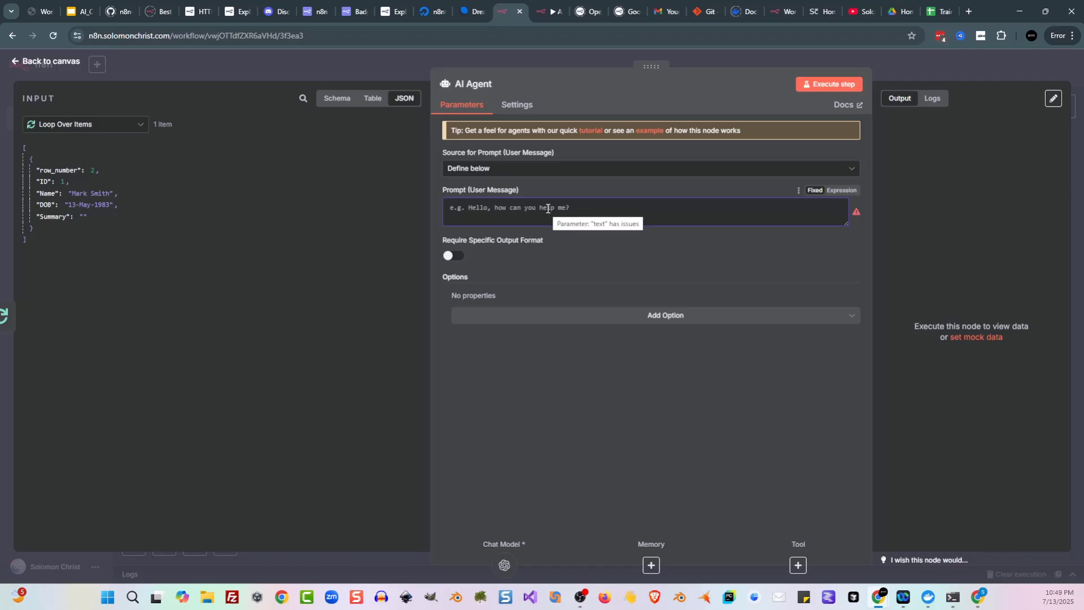
pyautogui.click(849, 190)
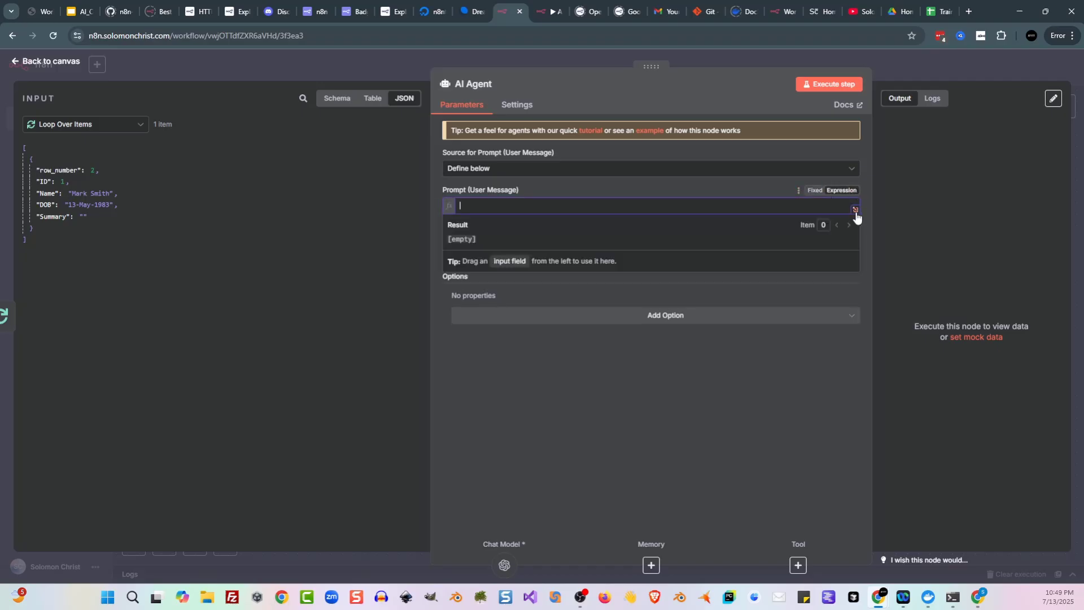
pyautogui.click(856, 211)
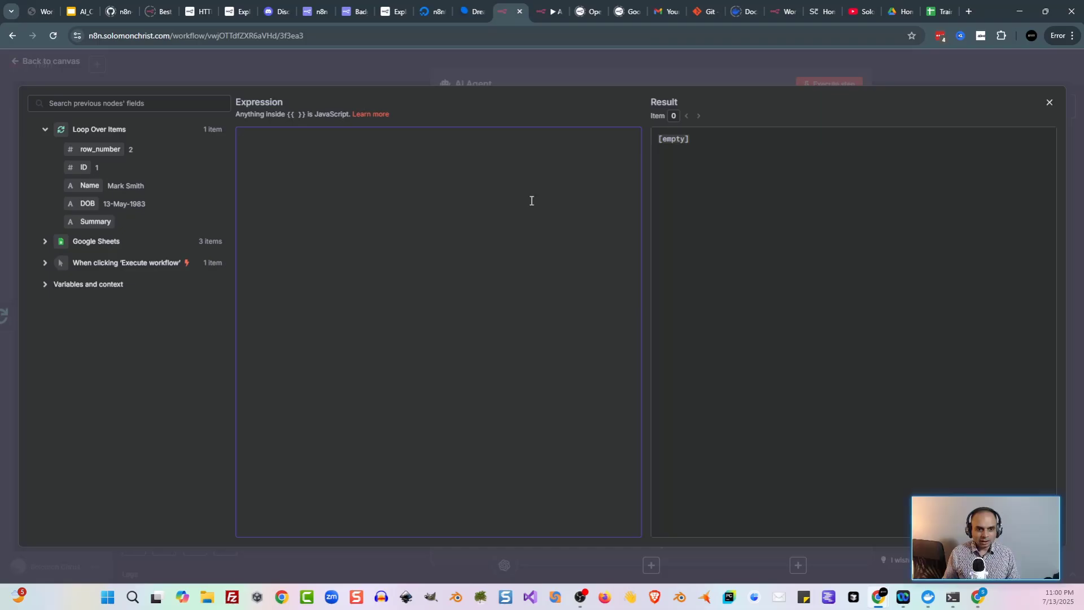
# Step: Type the prompt 'You are a helpful assistant. Your task is to create a one-sentaence summary based on'
pyautogui.write('Y')
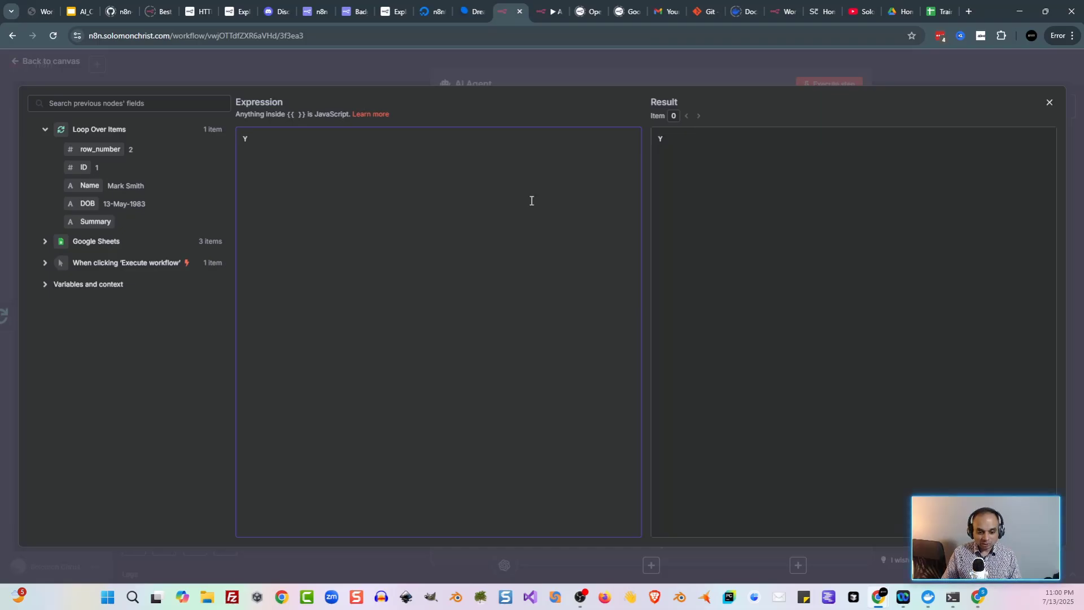
pyautogui.write('ou are a')
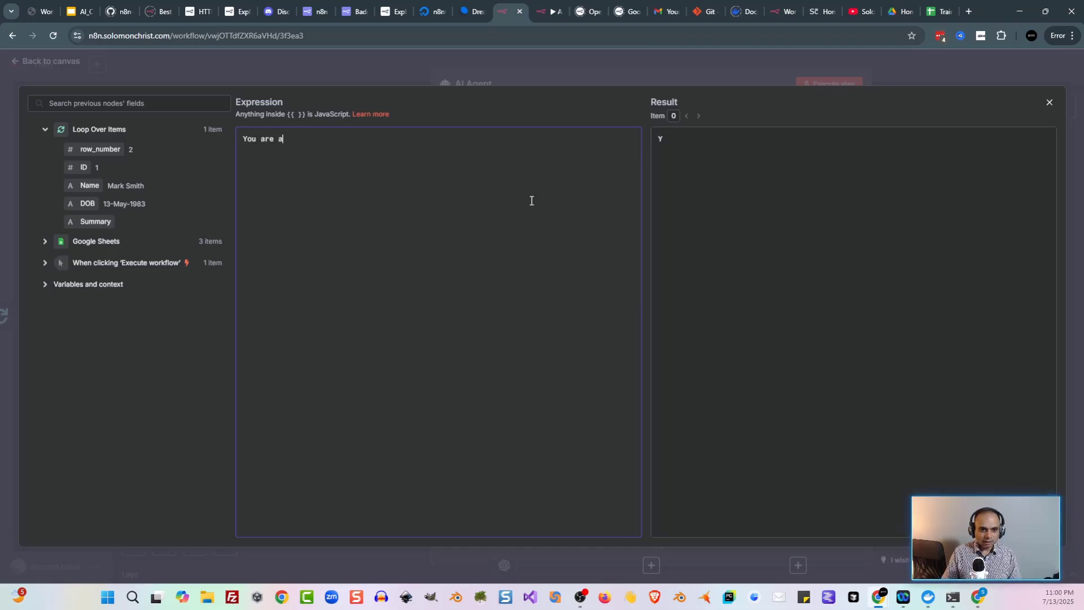
pyautogui.write(' helpful ass')
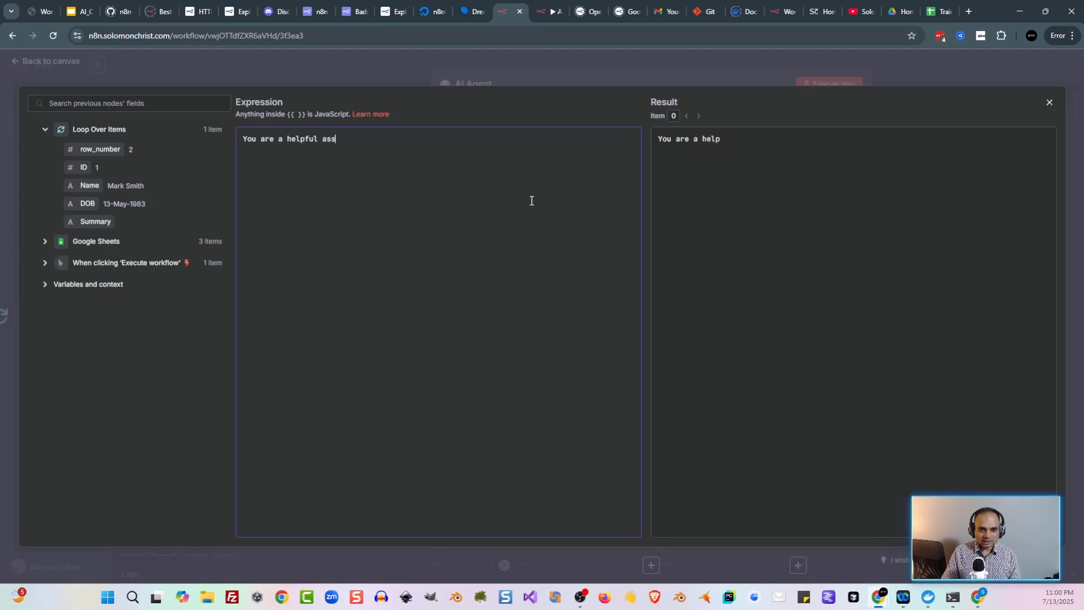
pyautogui.write('istant')
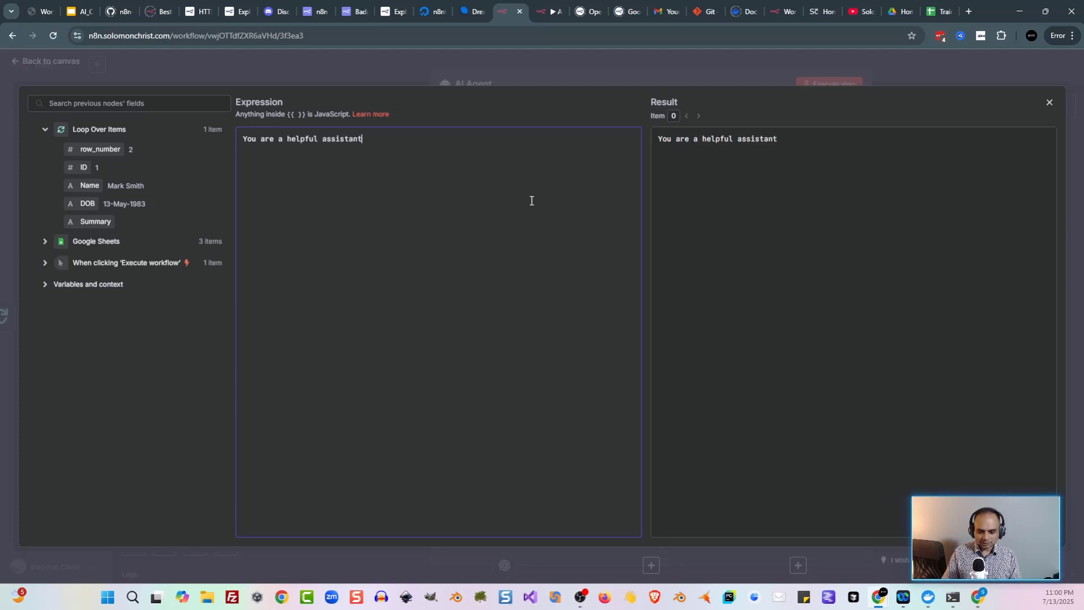
pyautogui.write('. Your tas')
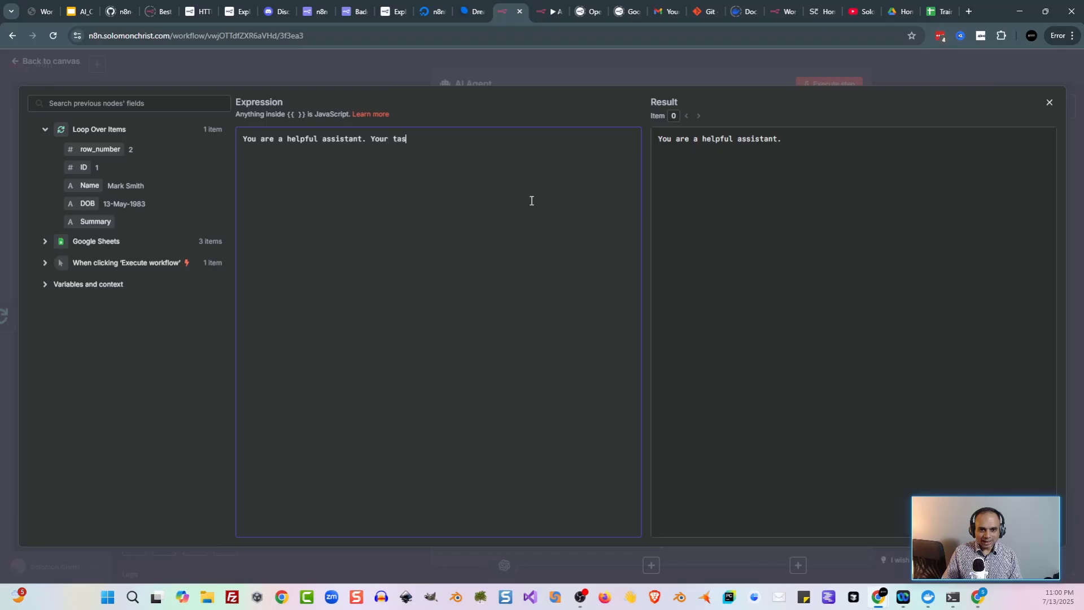
pyautogui.write('k is to create a ')
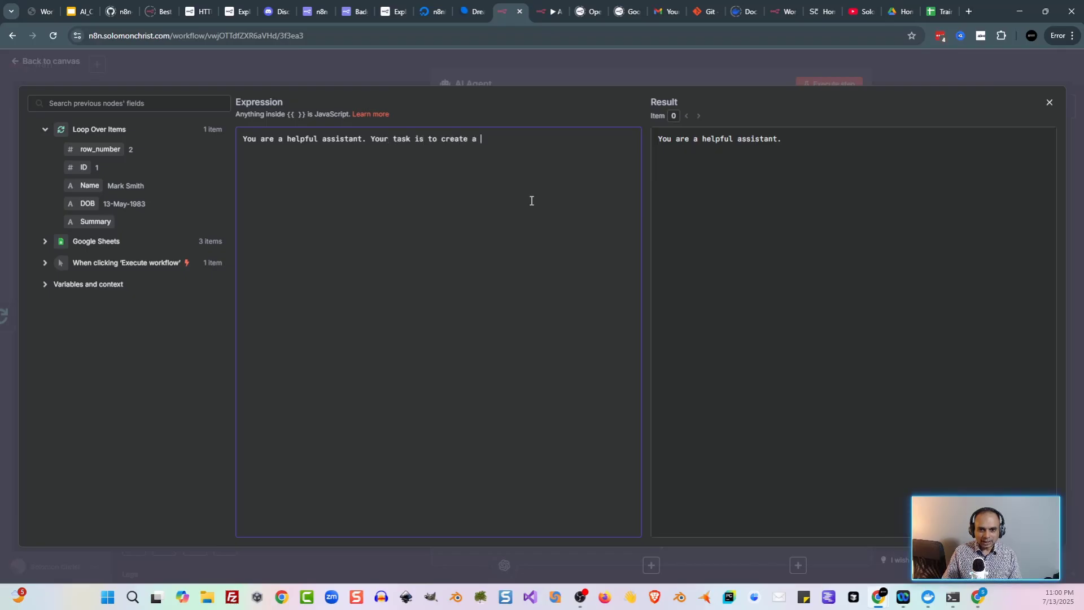
pyautogui.write('one-sentaence ')
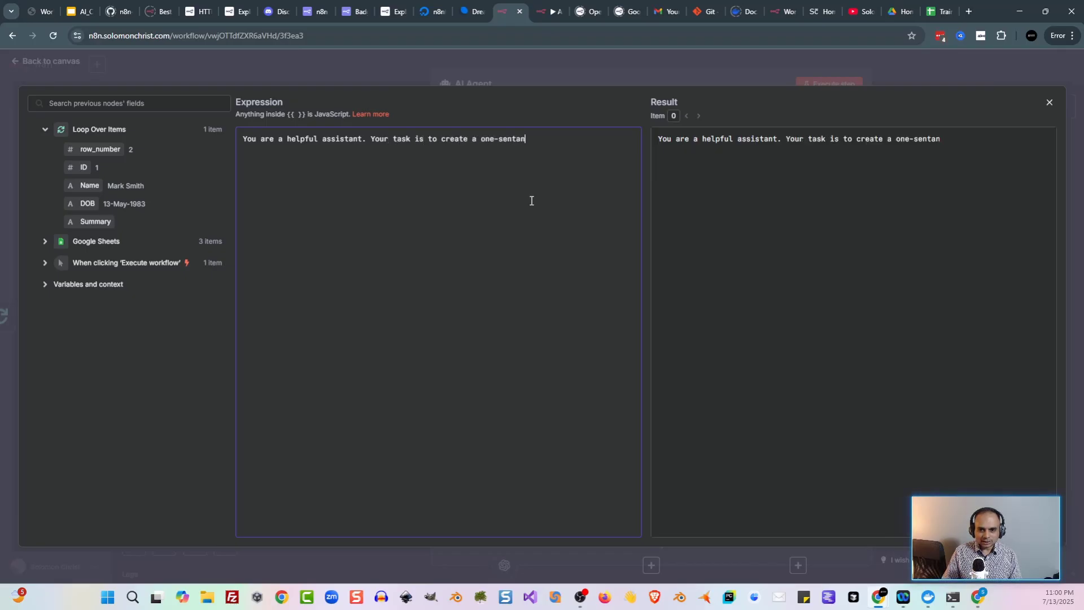
pyautogui.write('su')
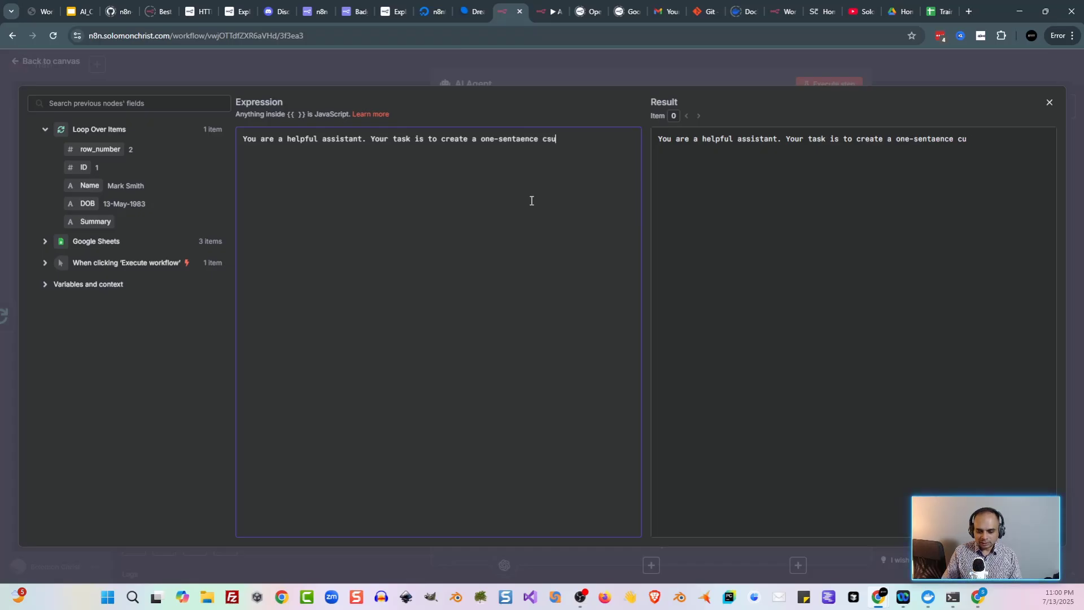
pyautogui.write('mmary based on the fo')
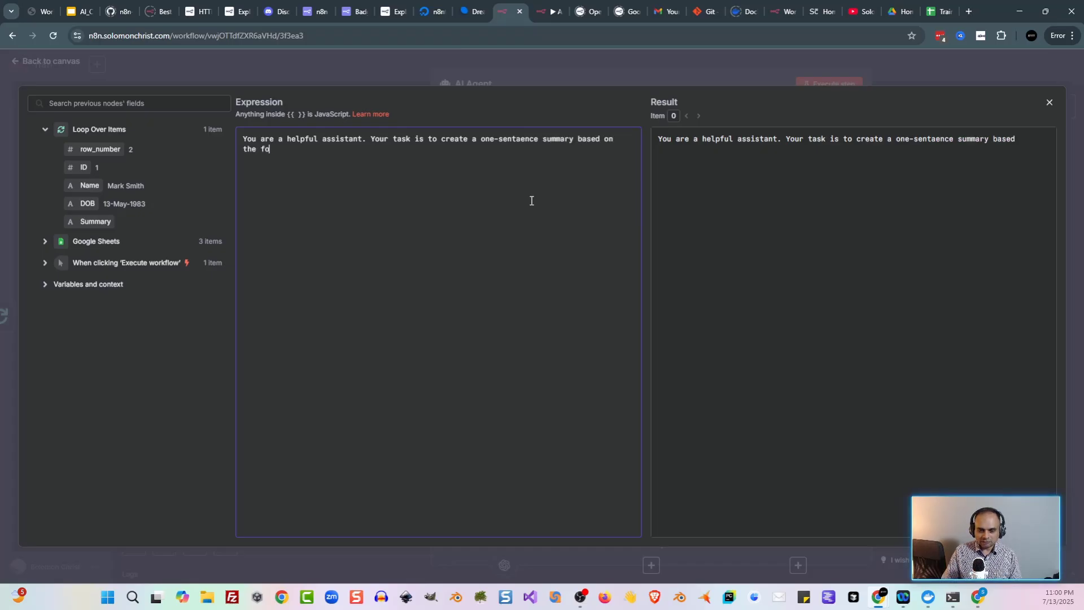
pyautogui.write('llowing information')
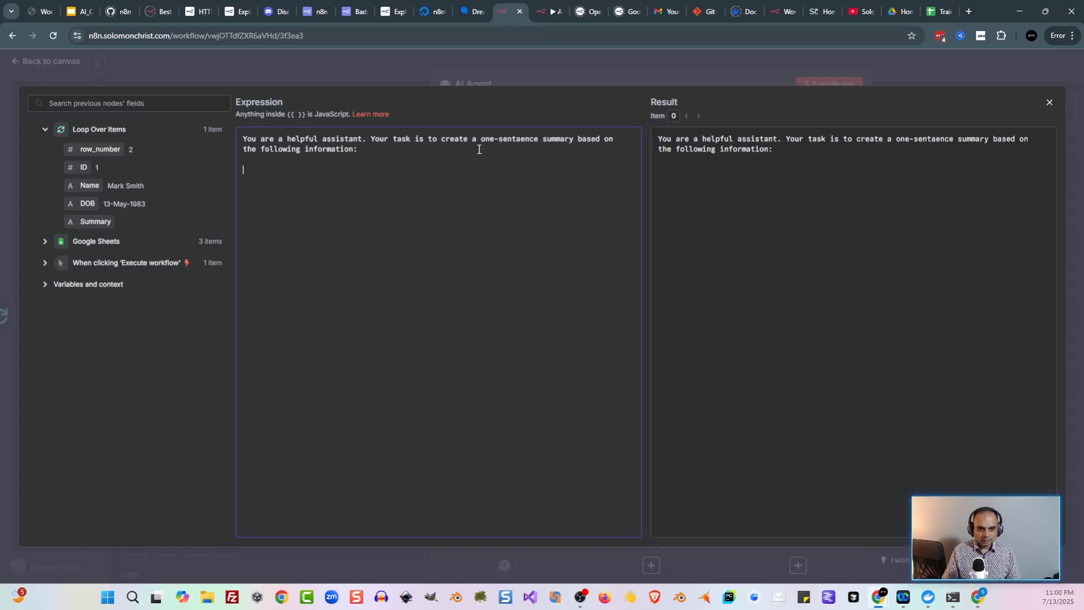
pyautogui.write(':')
# Step: Add a 'Name:' prompt line mapped to the looped row's Name field
pyautogui.press('Return')
pyautogui.press('Return')
pyautogui.write('Name:')
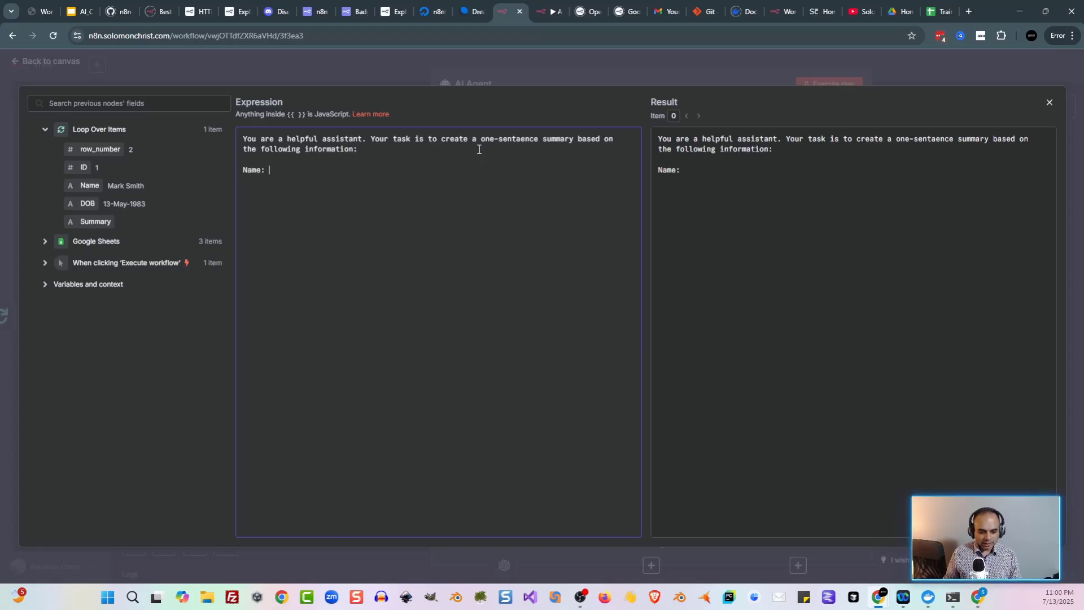
pyautogui.moveTo(89, 185); pyautogui.dragTo(304, 175)
# Step: Add a 'DOB:' line mapped to the row's DOB, noting format DD-MMM-YYYY (ex 13-May-1983)
pyautogui.press('Return')
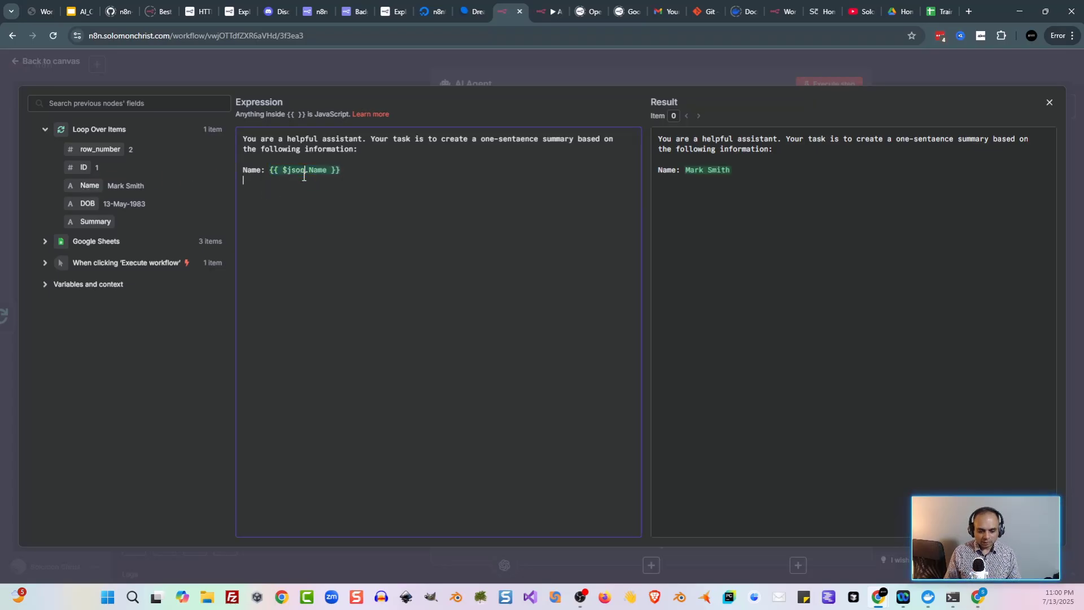
pyautogui.write('DOB:')
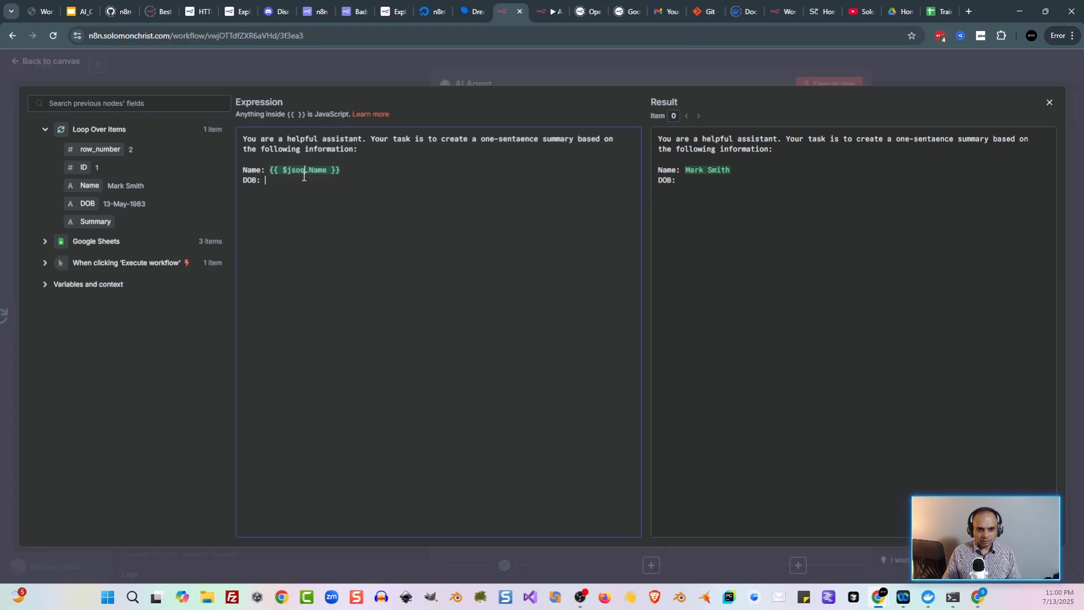
pyautogui.moveTo(88, 204); pyautogui.dragTo(319, 182)
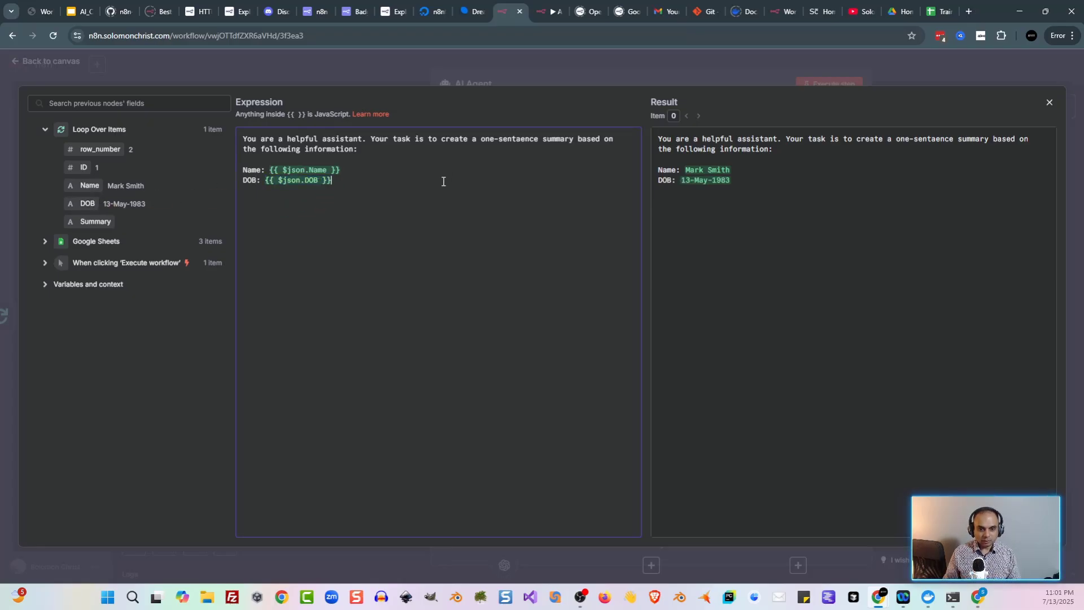
pyautogui.write('(Format')
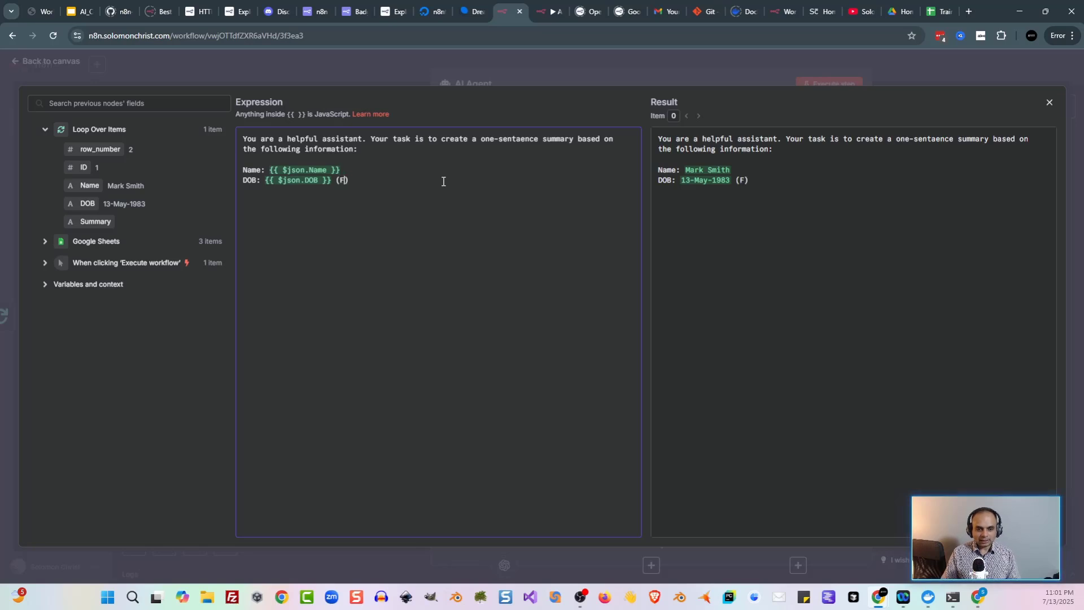
pyautogui.write(': ')
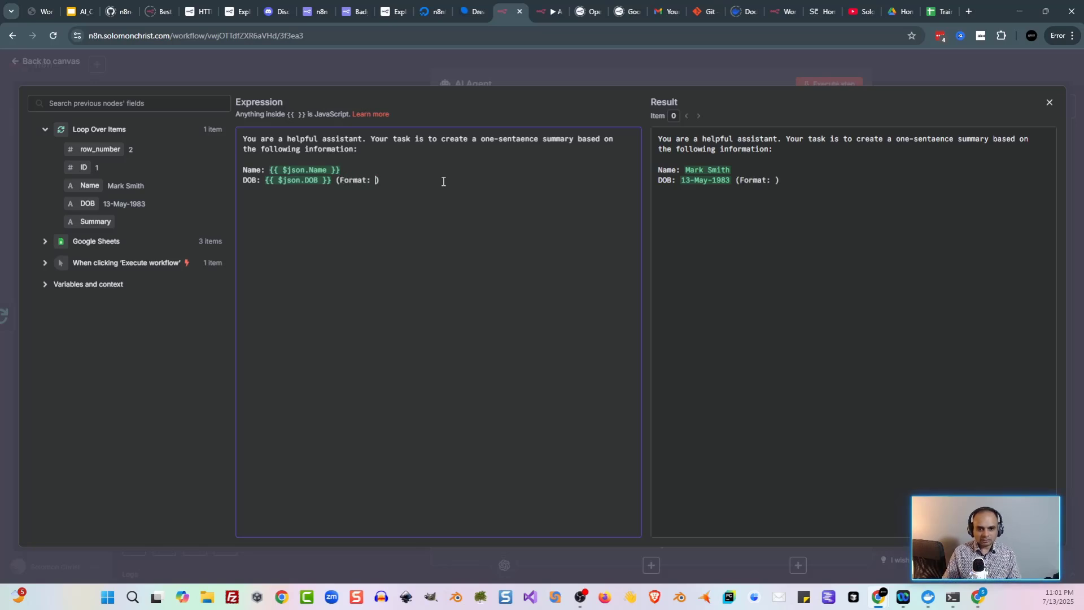
pyautogui.write('DD')
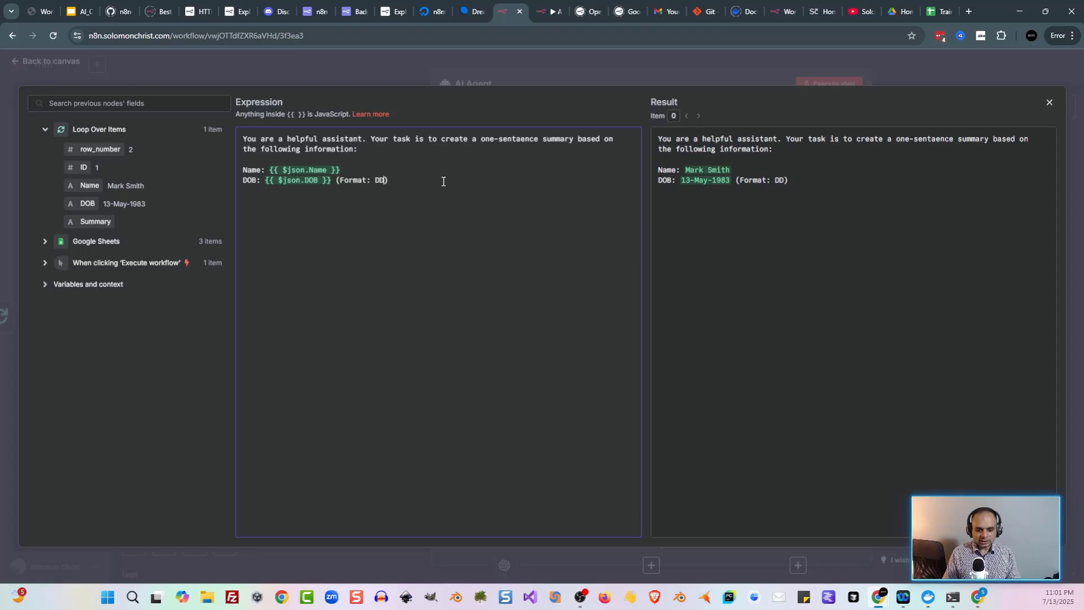
pyautogui.write('-')
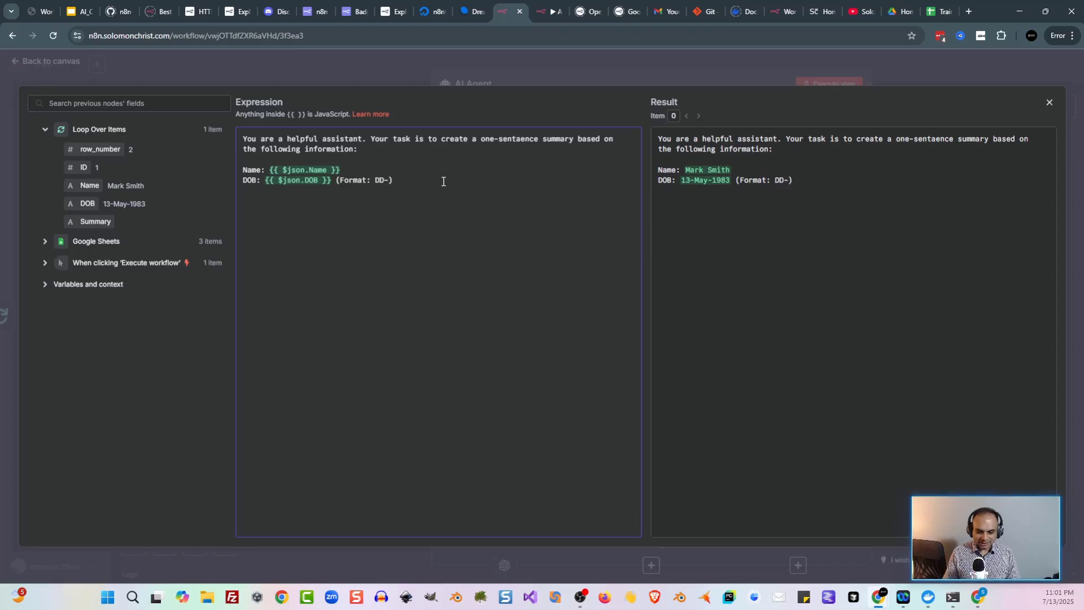
pyautogui.write('MMM-')
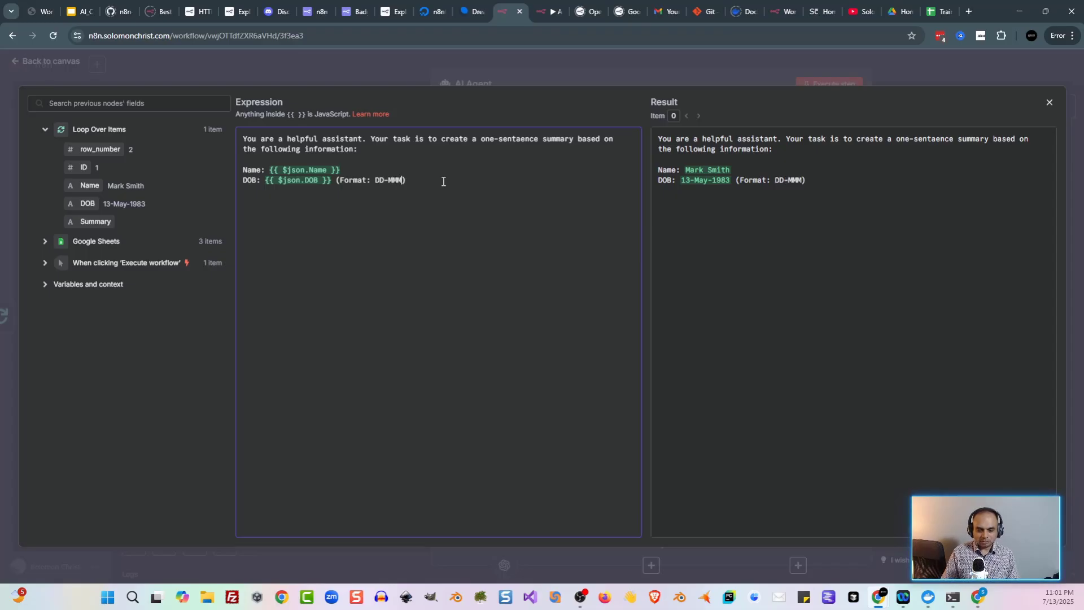
pyautogui.write('YYYY')
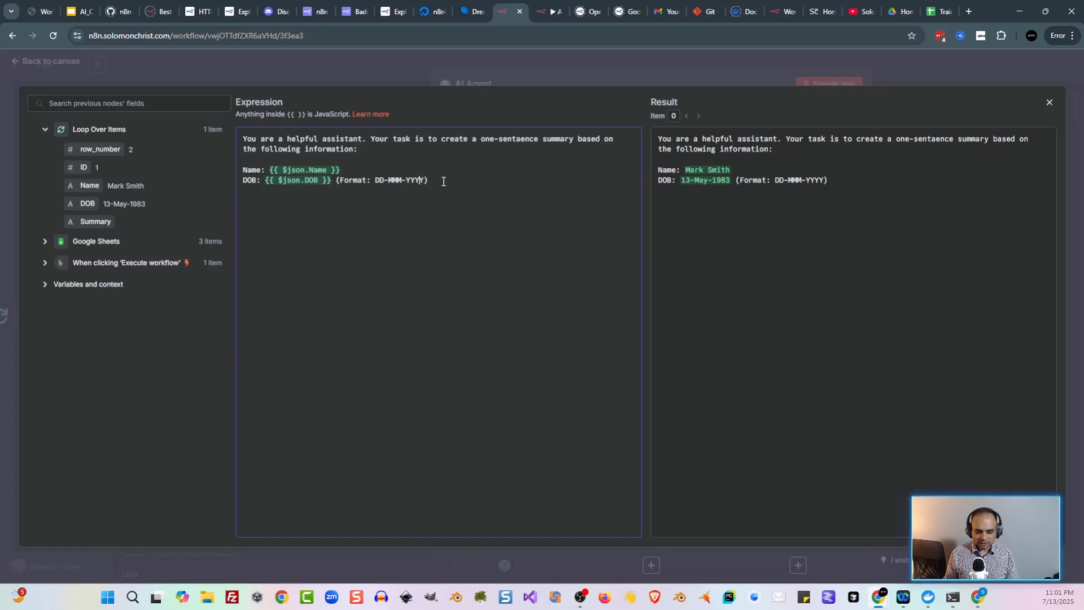
pyautogui.write(', ex.')
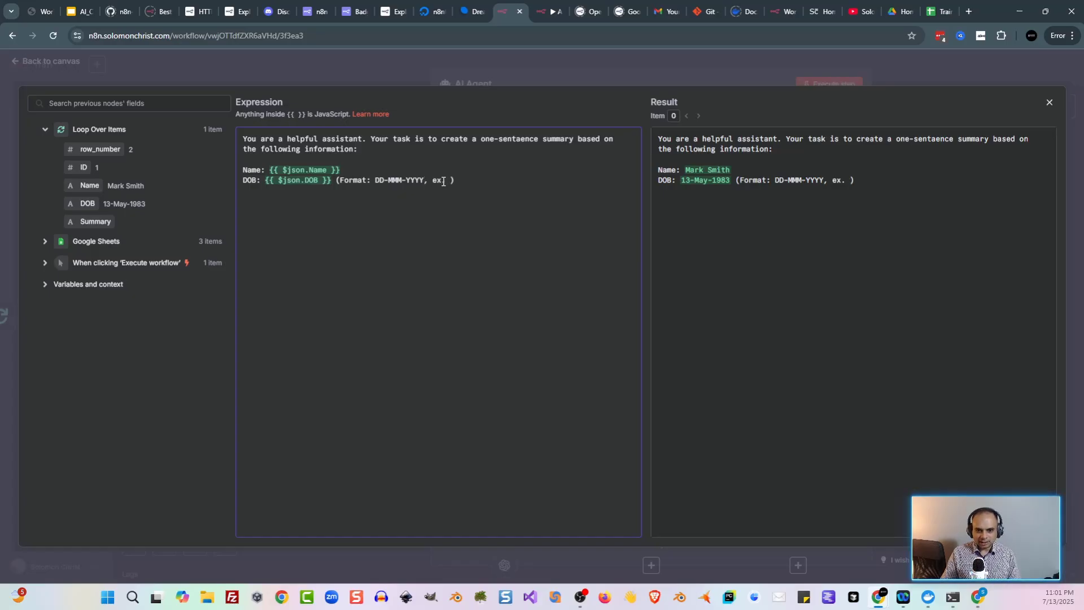
pyautogui.write(' 13-May')
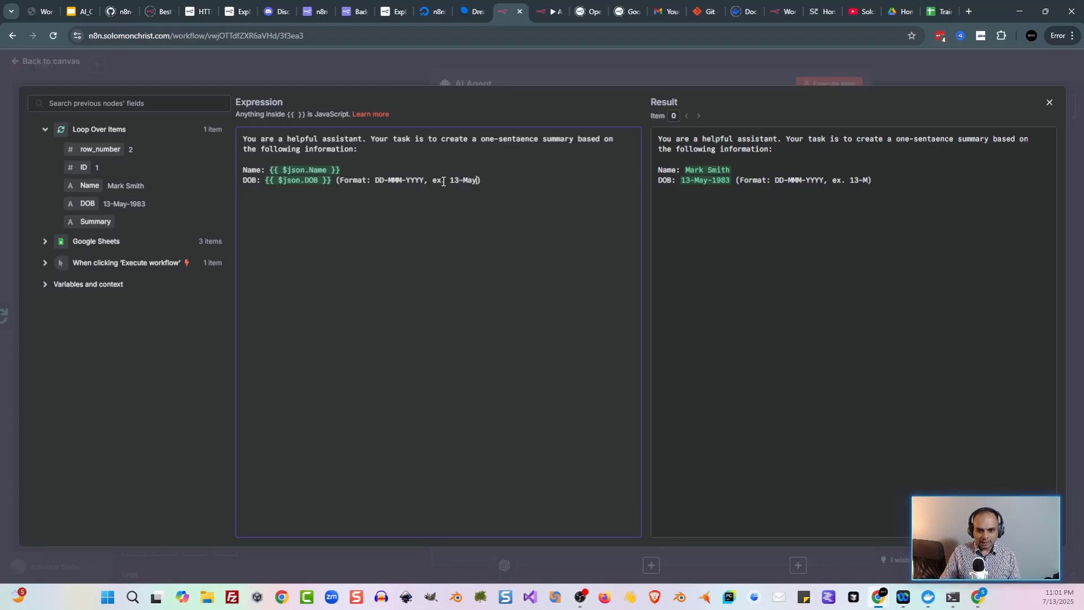
pyautogui.write('-1983')
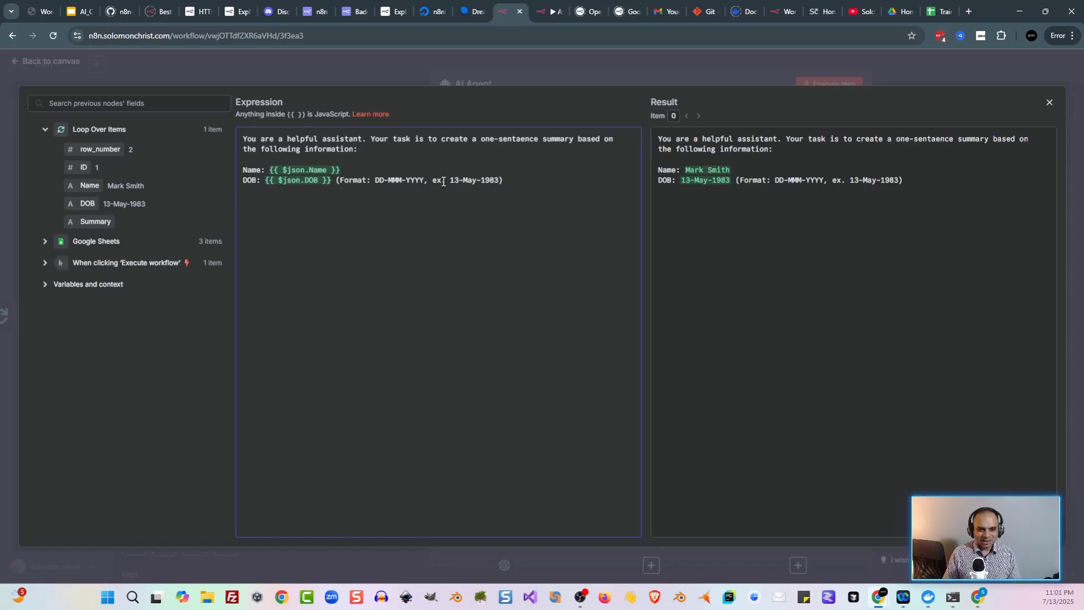
pyautogui.write('Your')
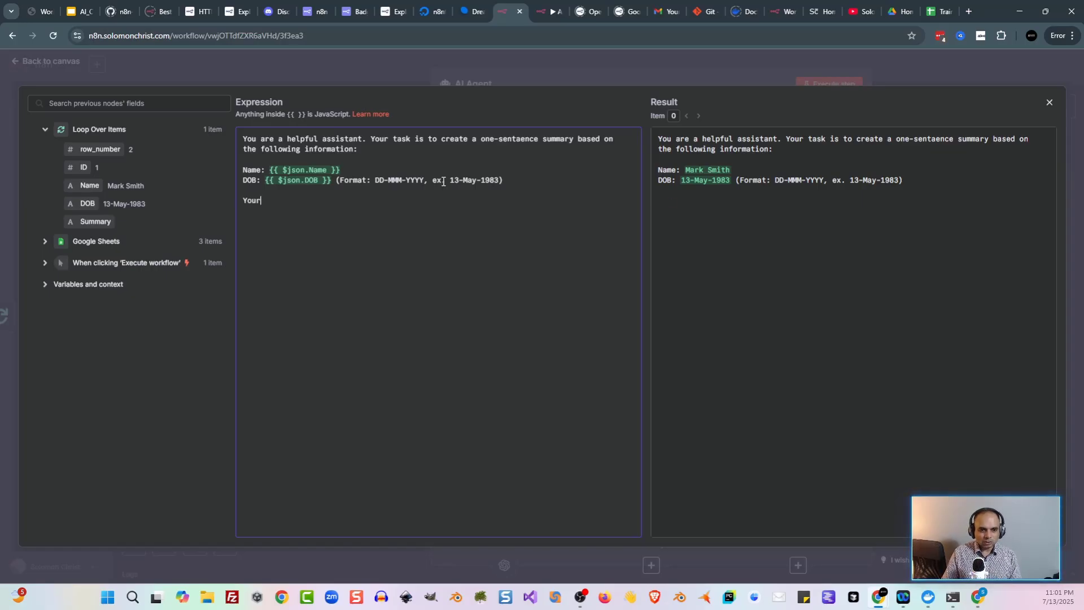
pyautogui.write(' output must f')
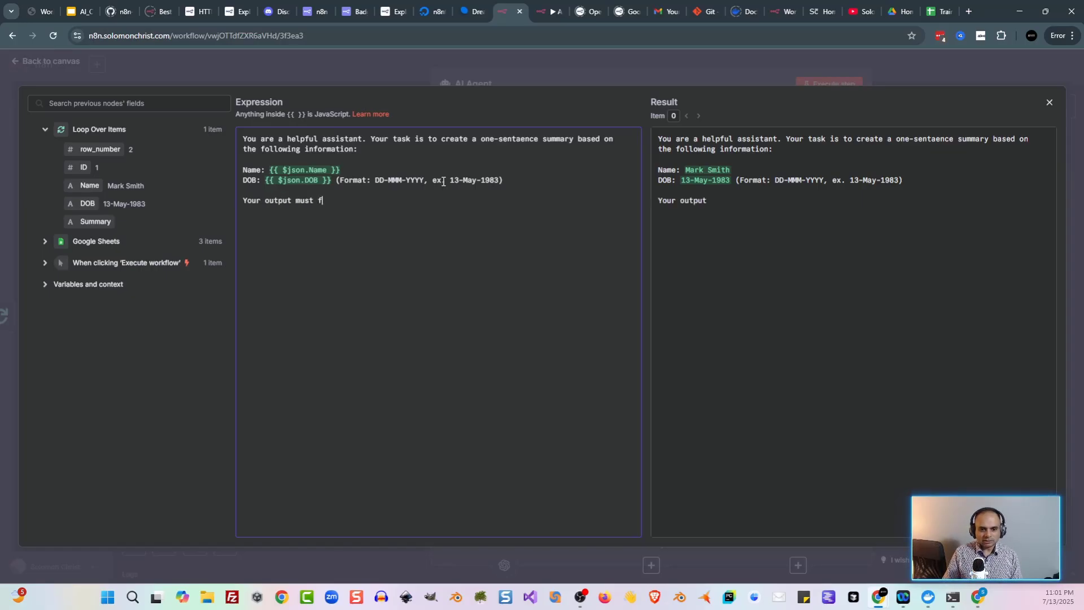
pyautogui.write('ollow this exact format:')
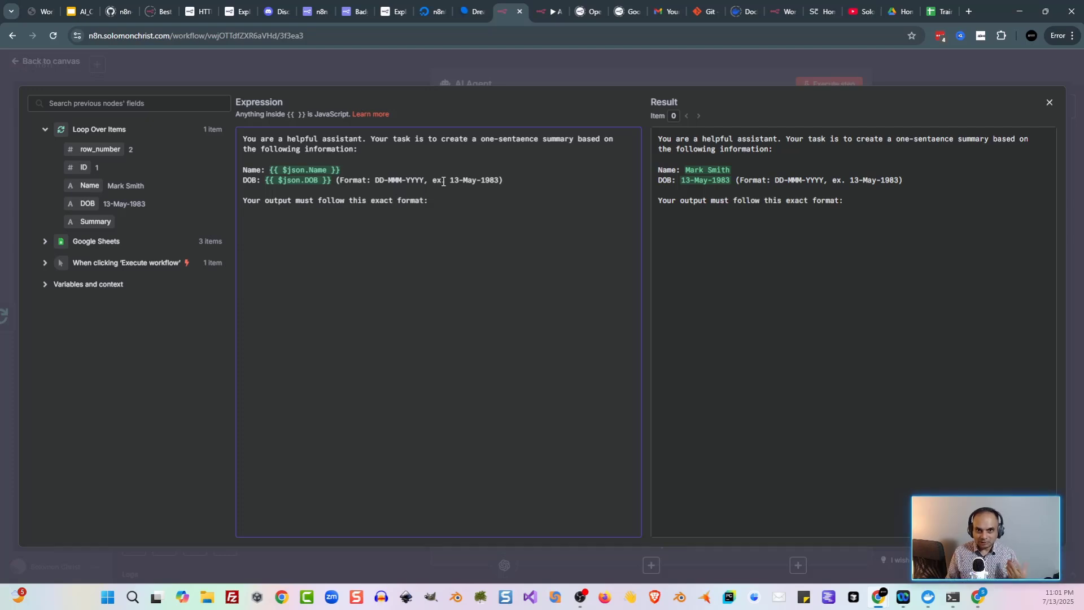
pyautogui.write('Sum')
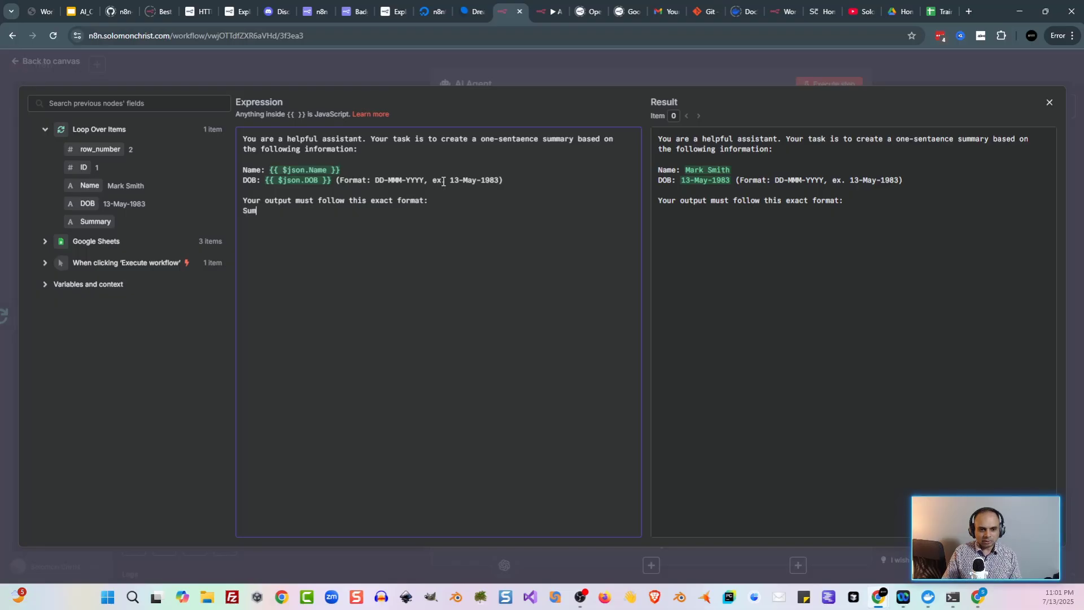
pyautogui.write('mary: []')
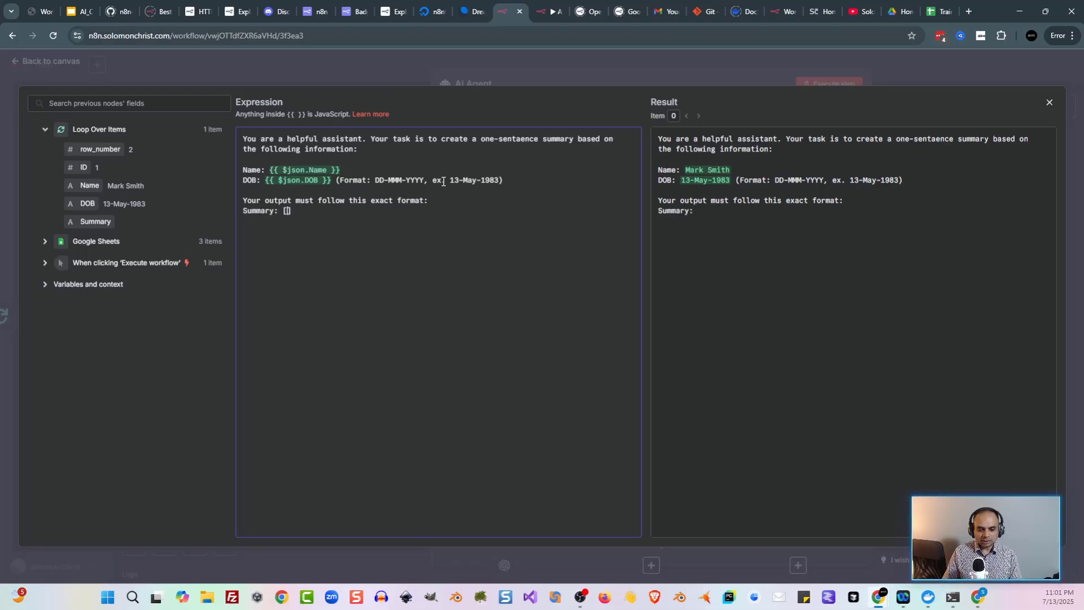
pyautogui.write('NAME')
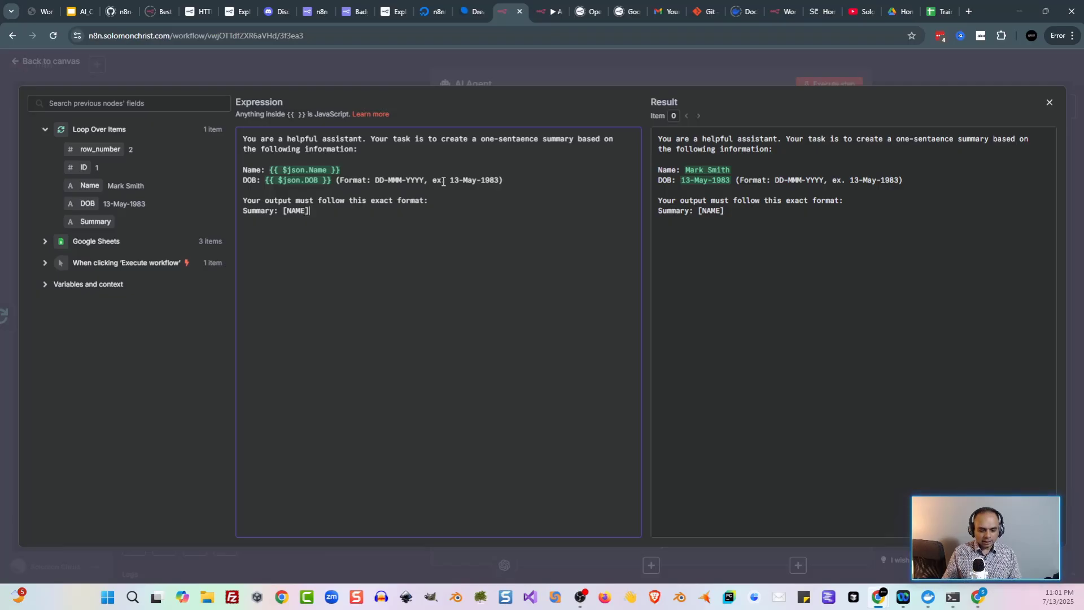
pyautogui.write(' was born on')
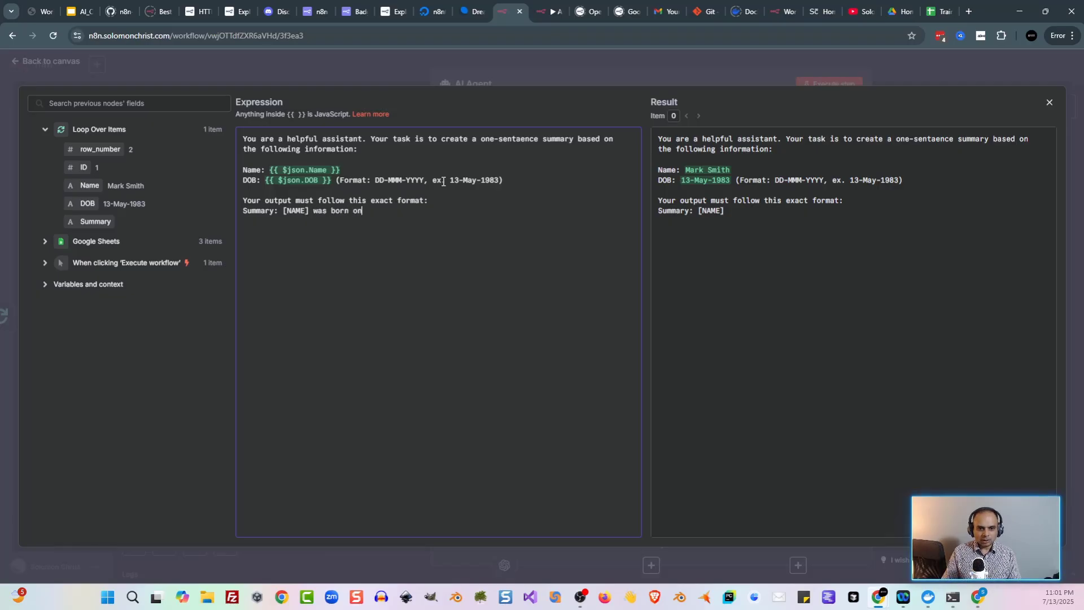
pyautogui.write(' []DAY_OF_')
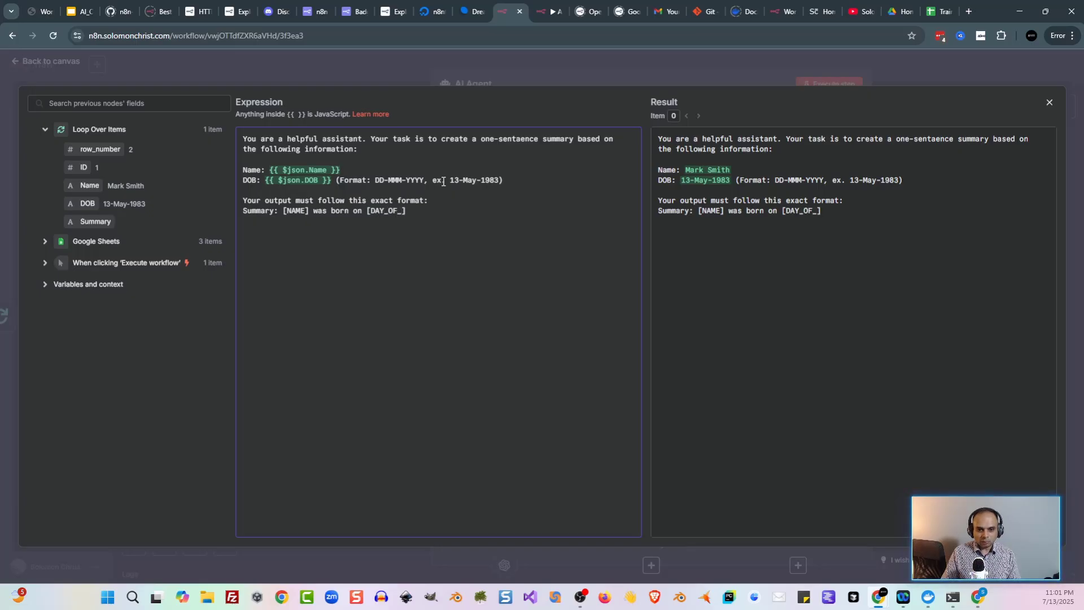
pyautogui.write('WEEK')
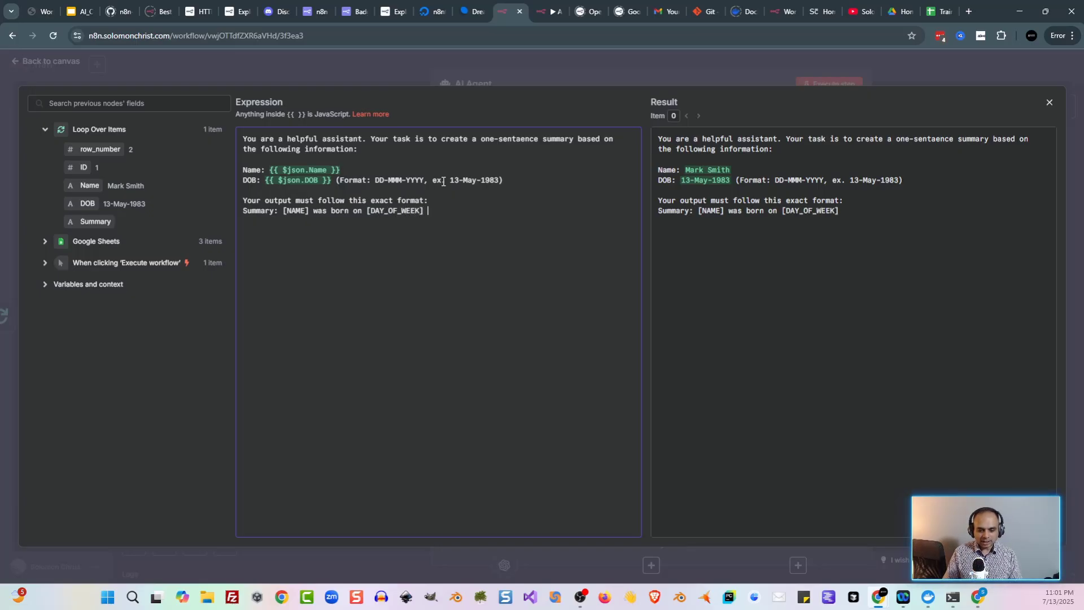
pyautogui.write(' [')
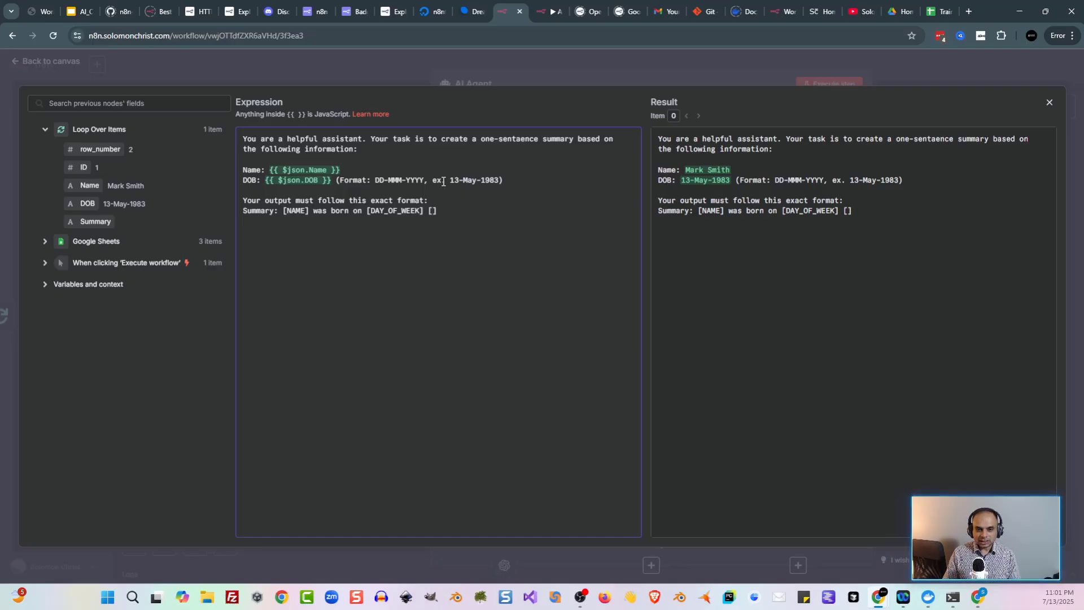
pyautogui.write('DDth')
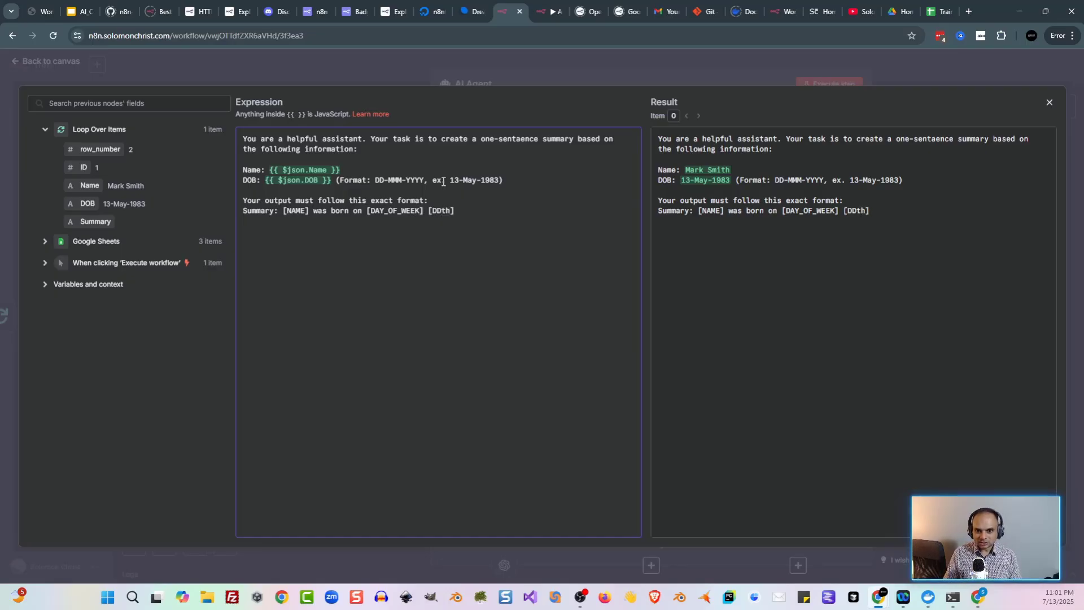
pyautogui.write('/')
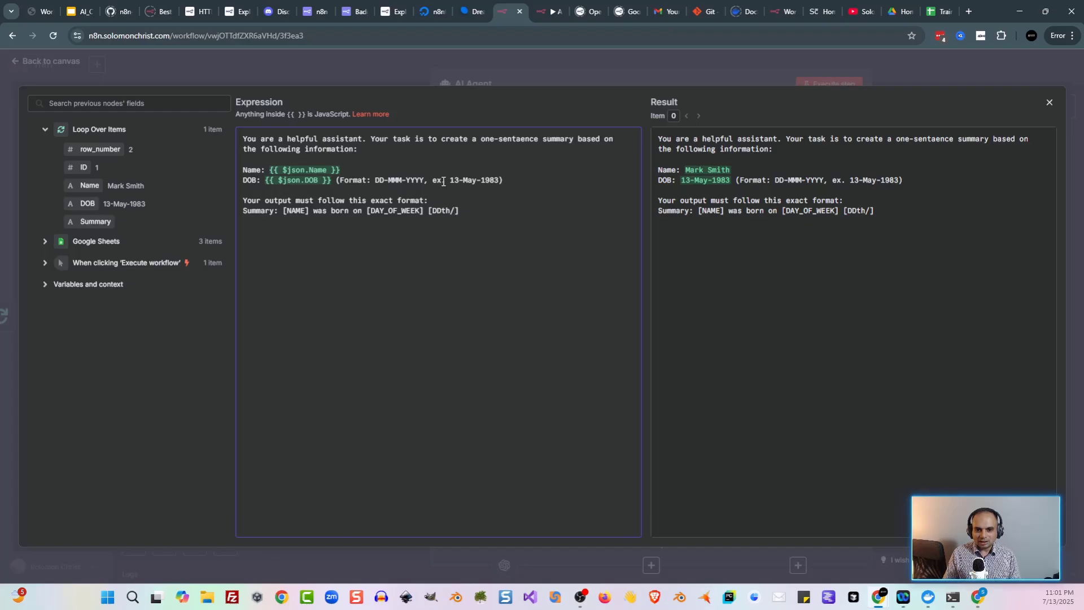
pyautogui.write('MMM')
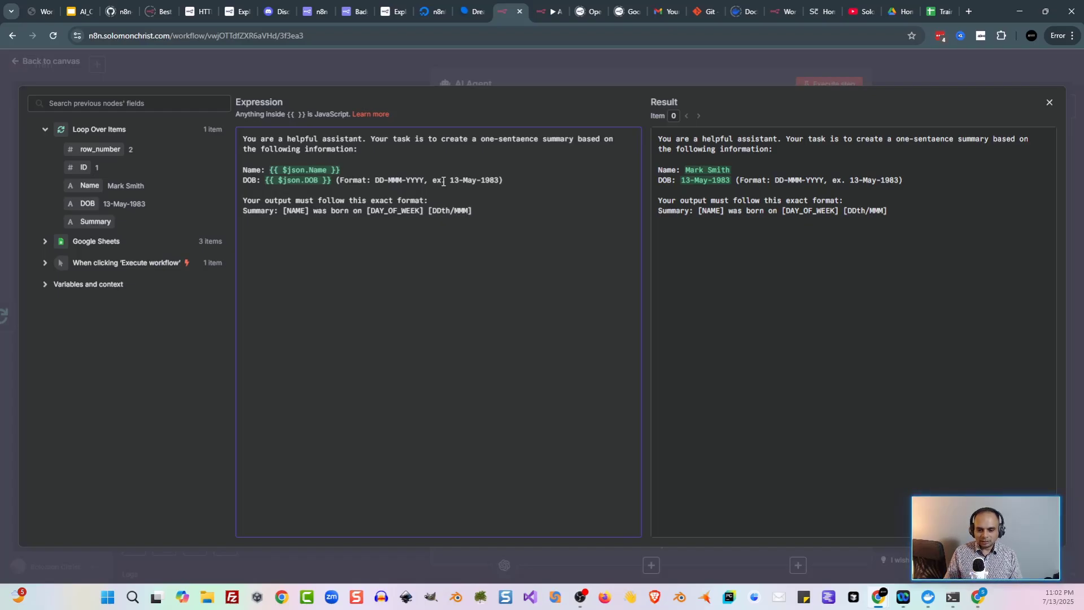
# Step: Complete the format with 'of MMM, YYYY. This makes them a [HOROSCOPE_SIGN]' and begin Important rules
pyautogui.press('BackSpace')
pyautogui.press('BackSpace')
pyautogui.press('BackSpace')
pyautogui.press('BackSpace')
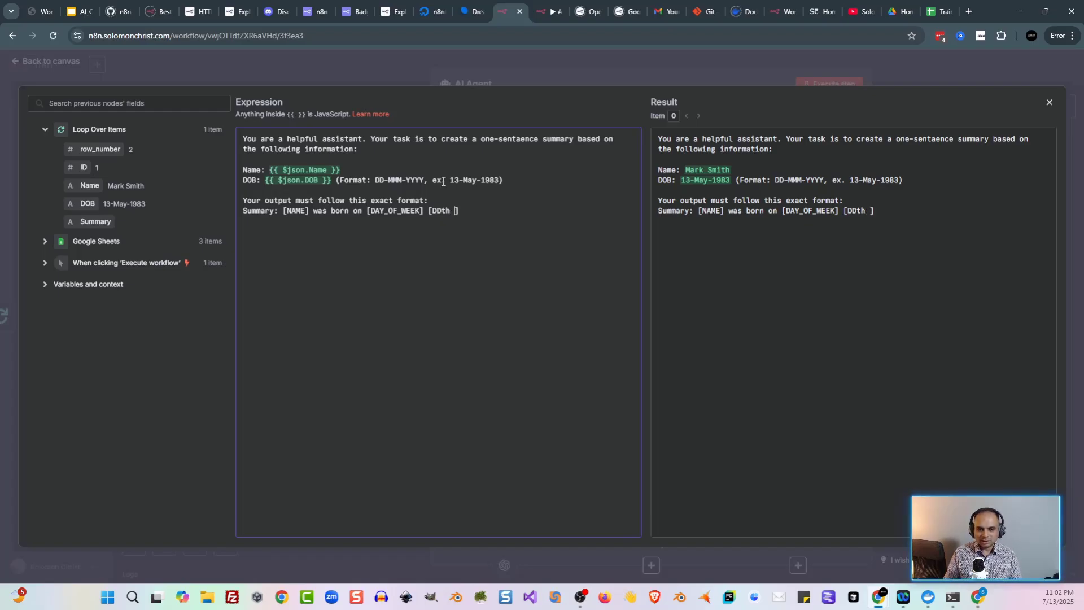
pyautogui.write('of MMM')
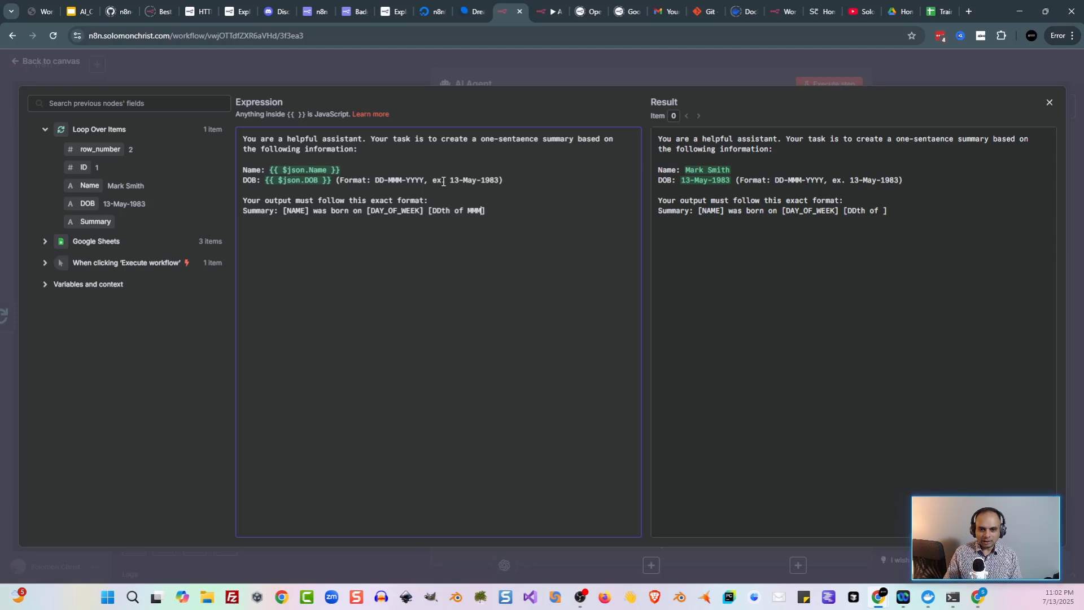
pyautogui.press('BackSpace')
pyautogui.write(', YYYY')
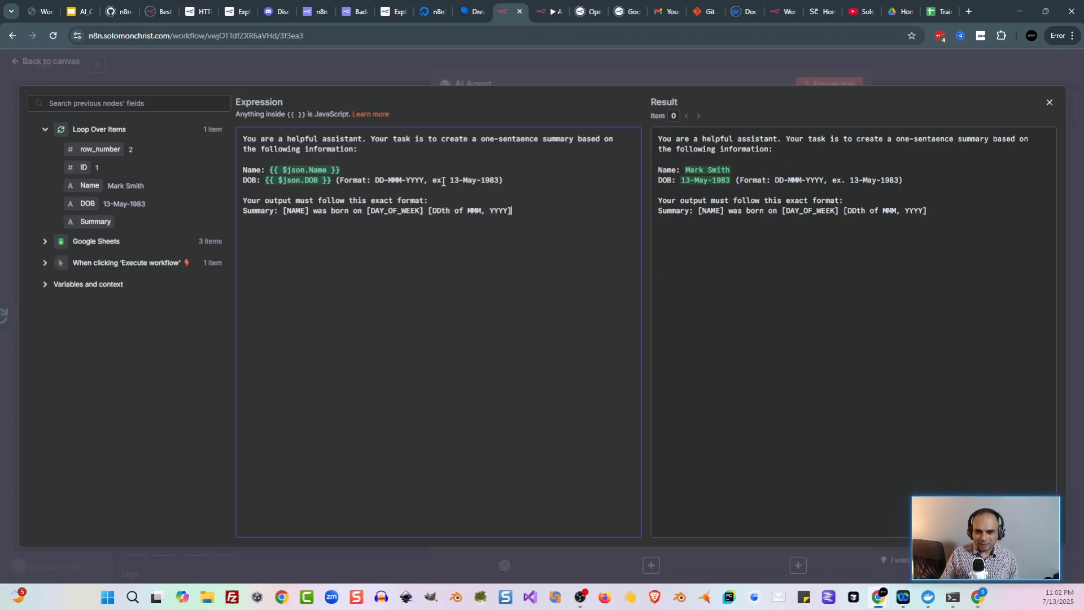
pyautogui.write('Th')
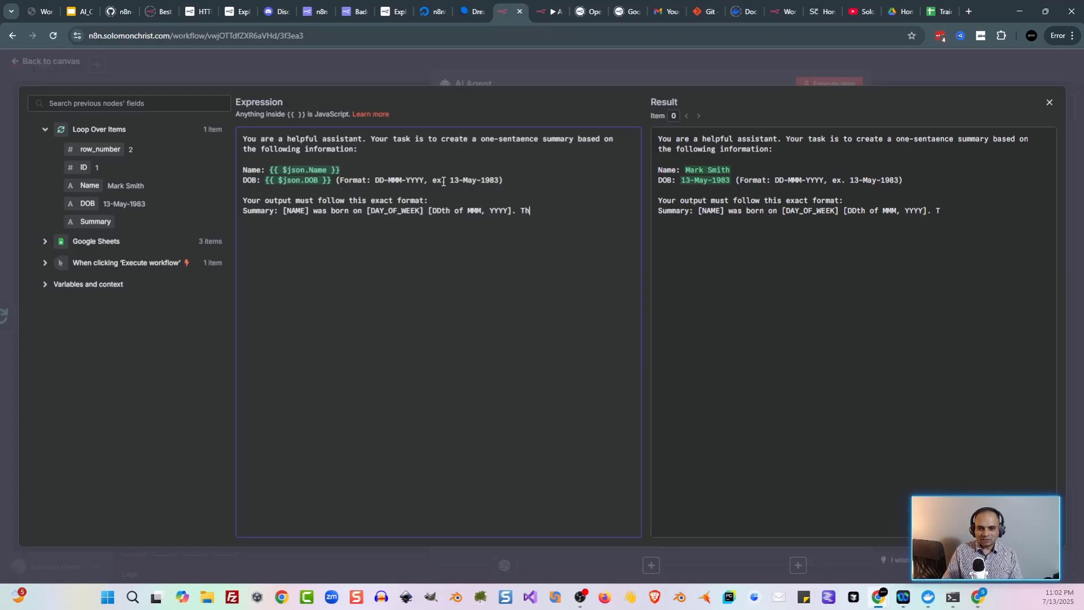
pyautogui.write('is makes them a ')
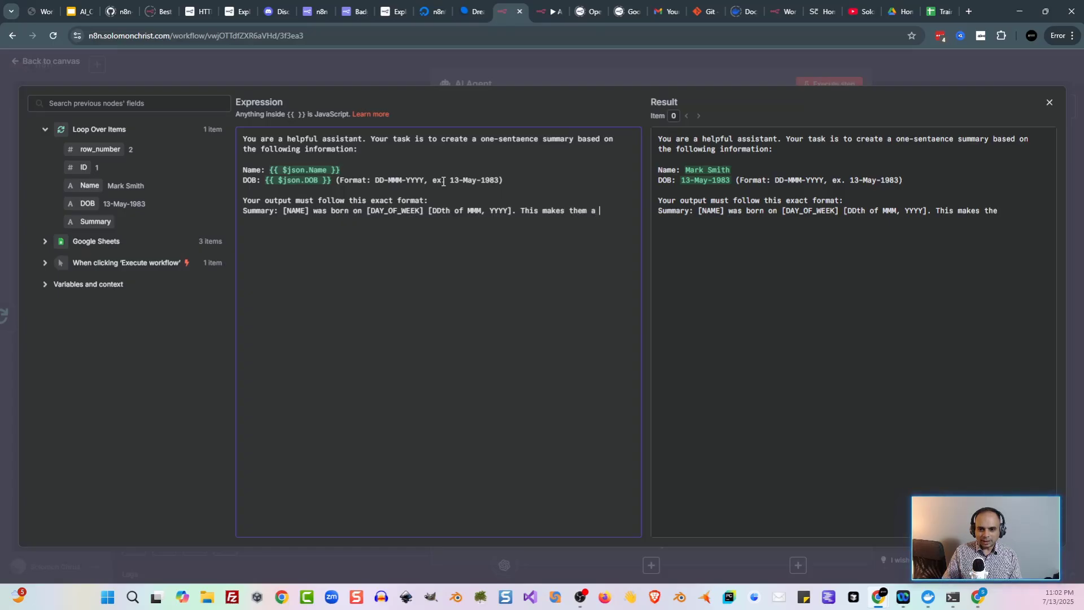
pyautogui.write('[HOROSCOPE_S')
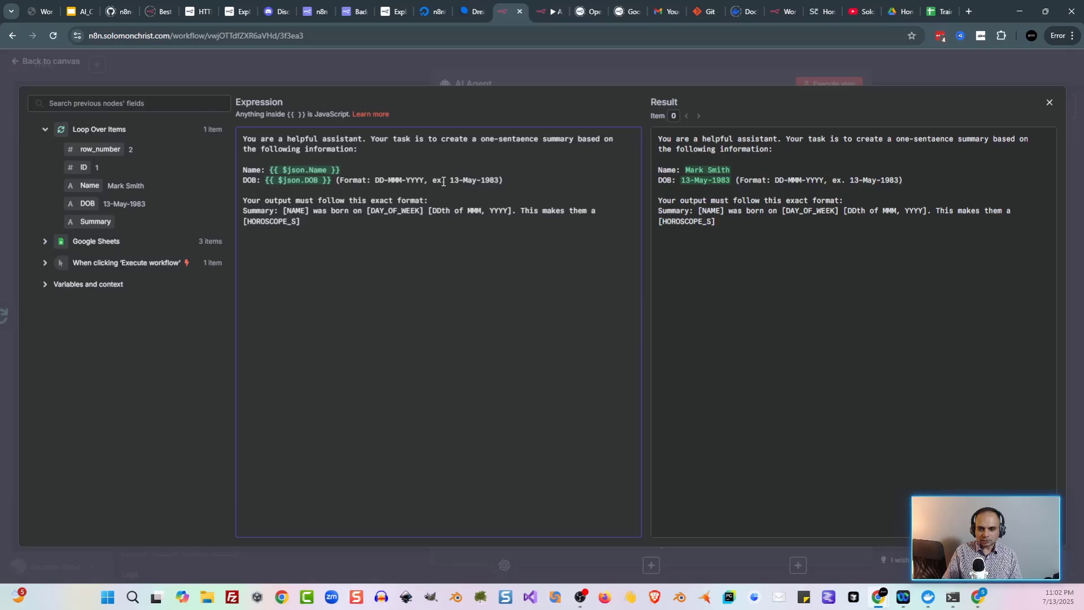
pyautogui.write('IGN]')
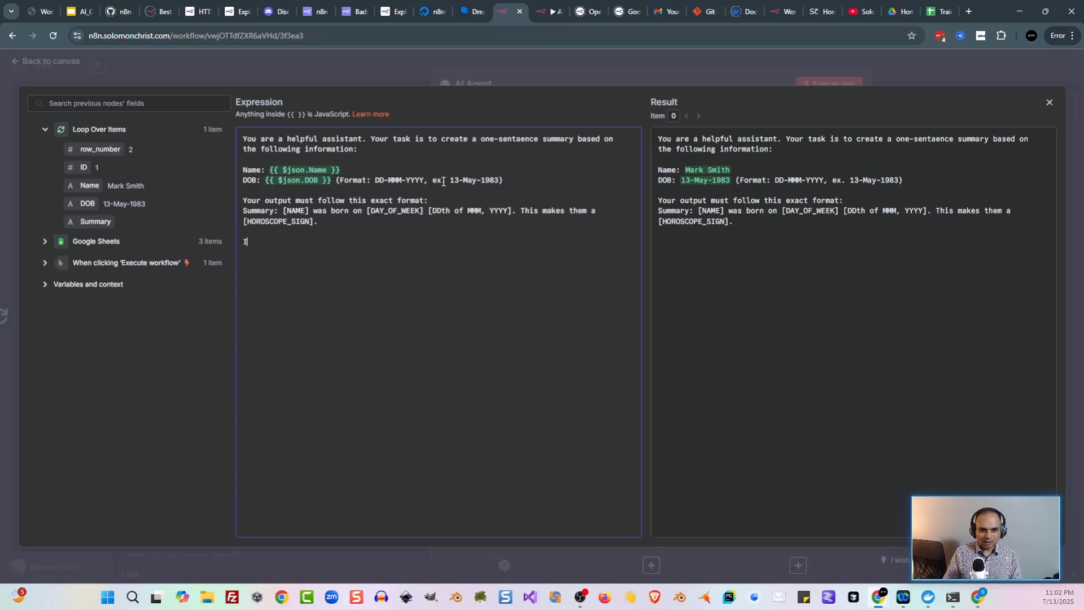
pyautogui.write('mportant ru')
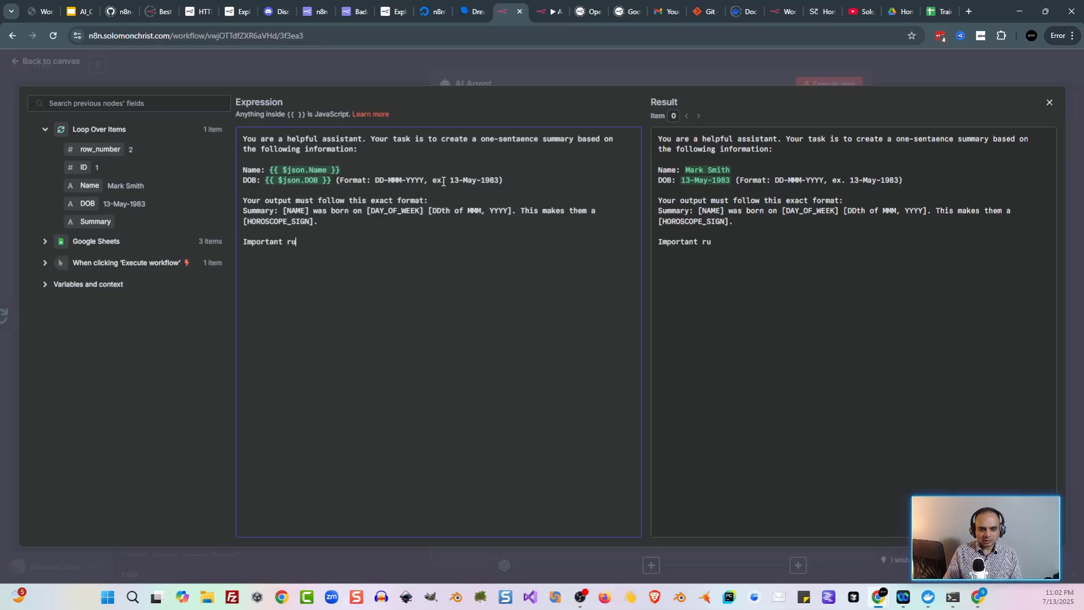
pyautogui.write('ules:')
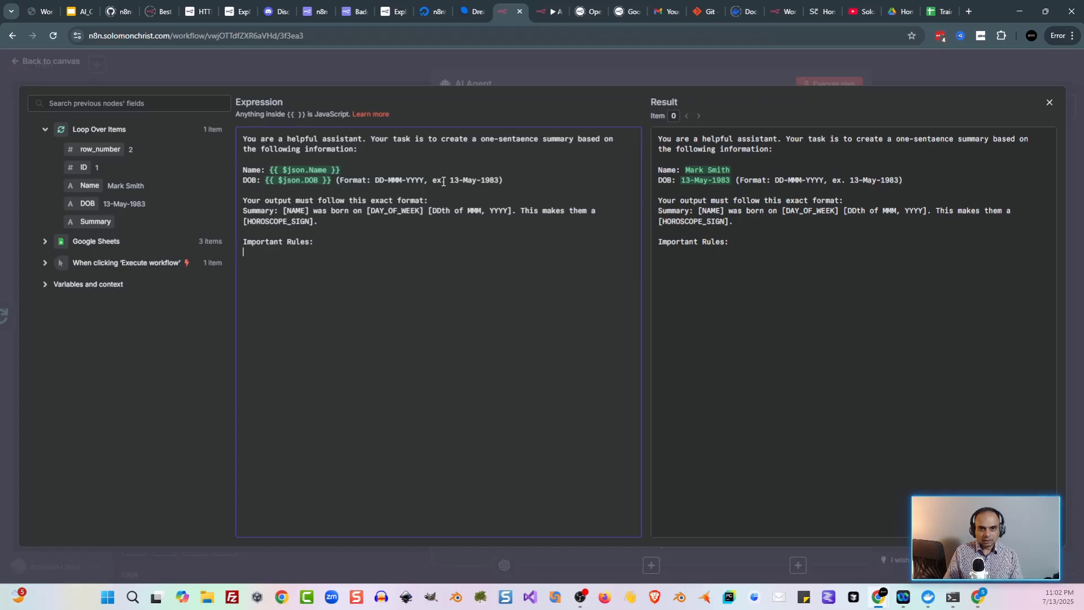
pyautogui.write('1. Use the corre')
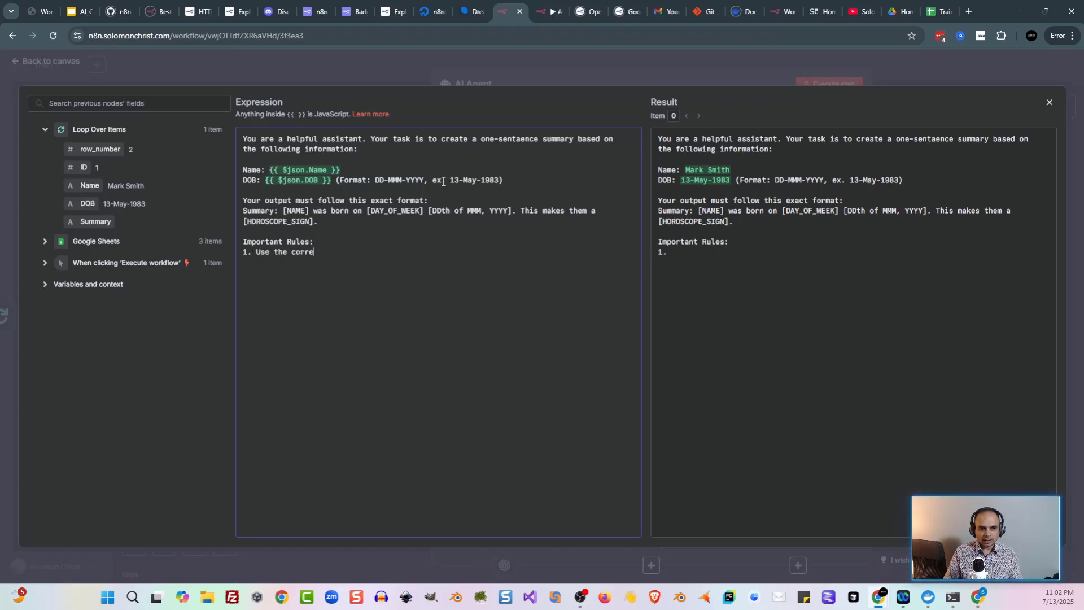
pyautogui.write('ct day of t')
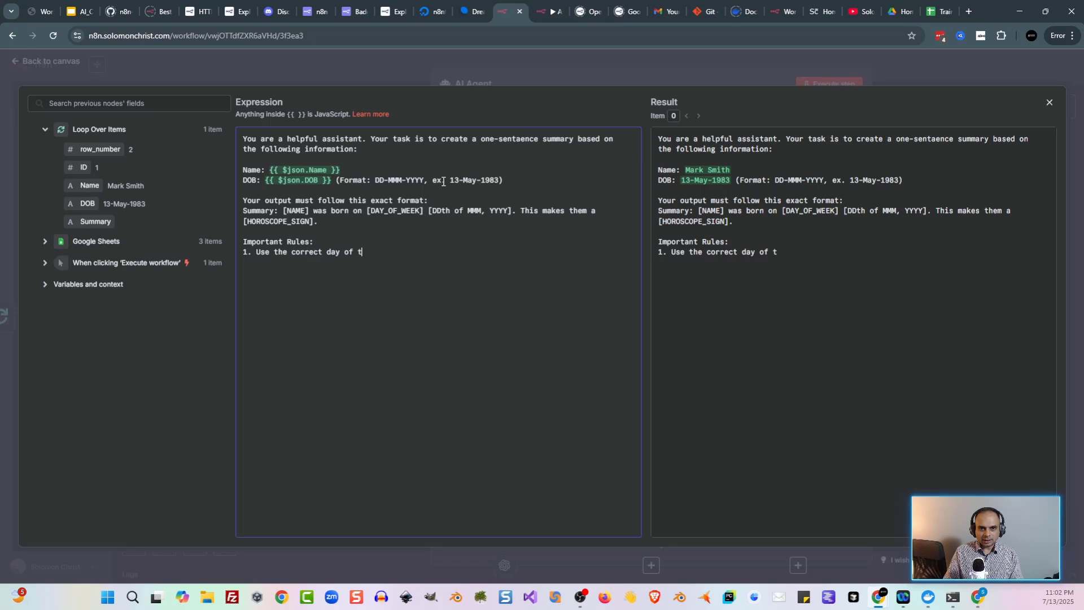
# Step: Write rules 1–2: use the correct weekday for the birth date, and spell out the day
pyautogui.press('BackSpace')
pyautogui.write('week for')
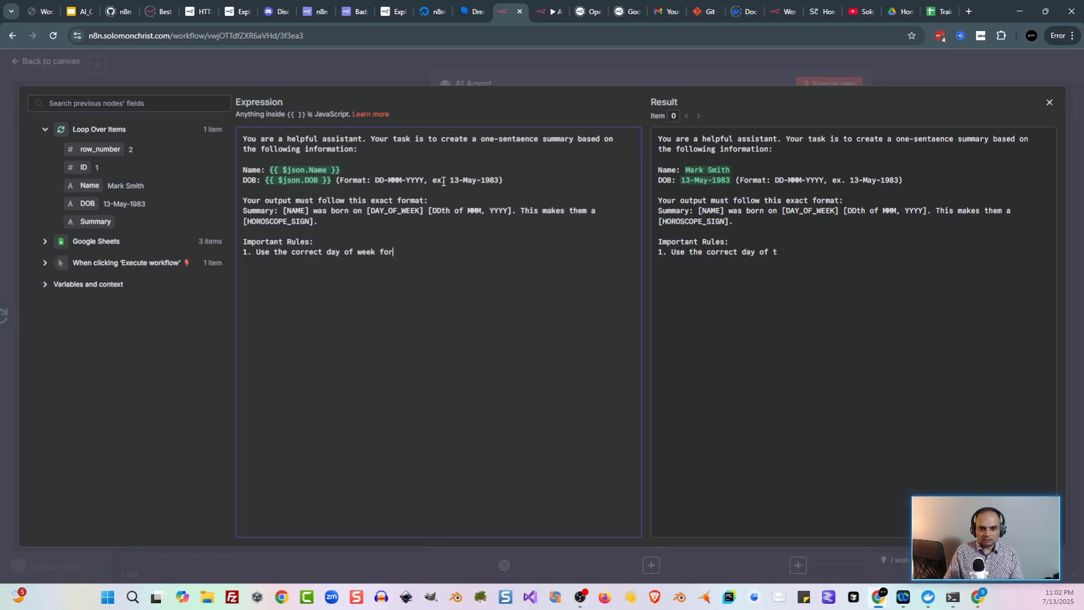
pyautogui.write(' the given date of bith')
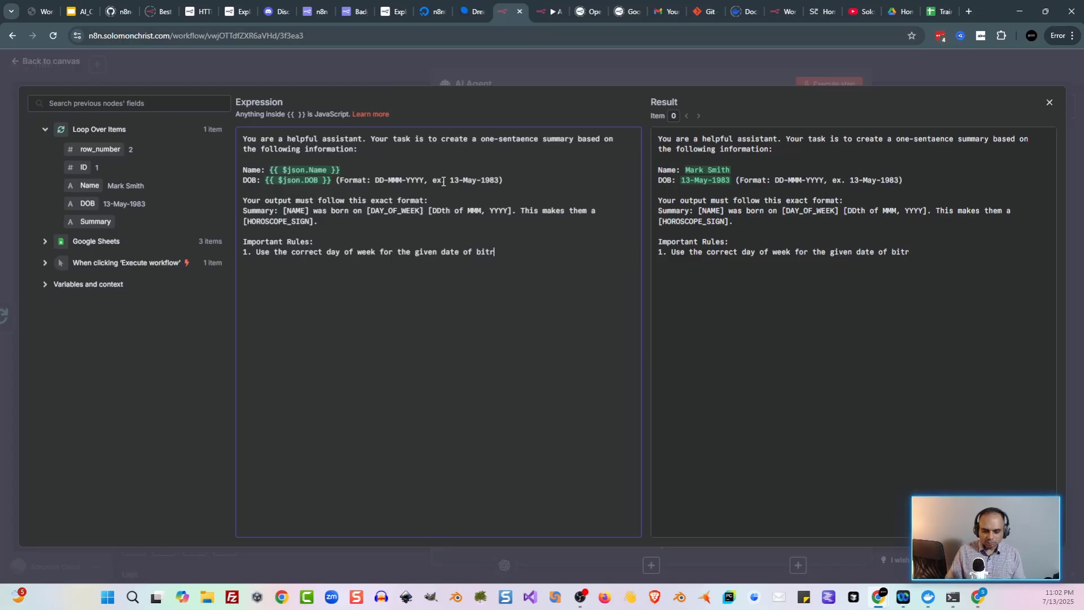
pyautogui.press('BackSpace')
pyautogui.press('BackSpace')
pyautogui.write('rth.')
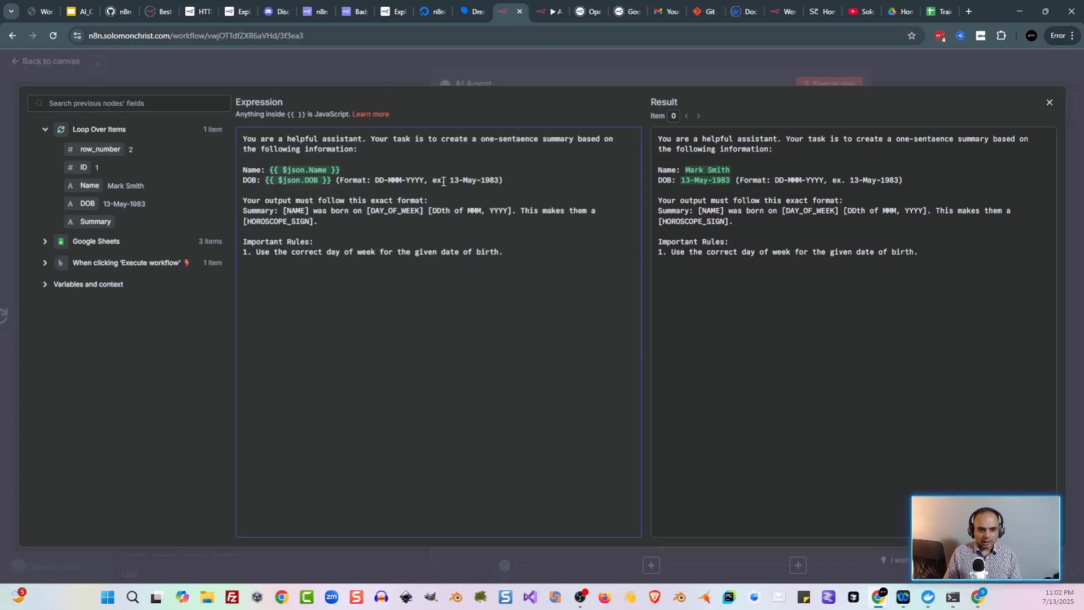
pyautogui.write('Spell ou')
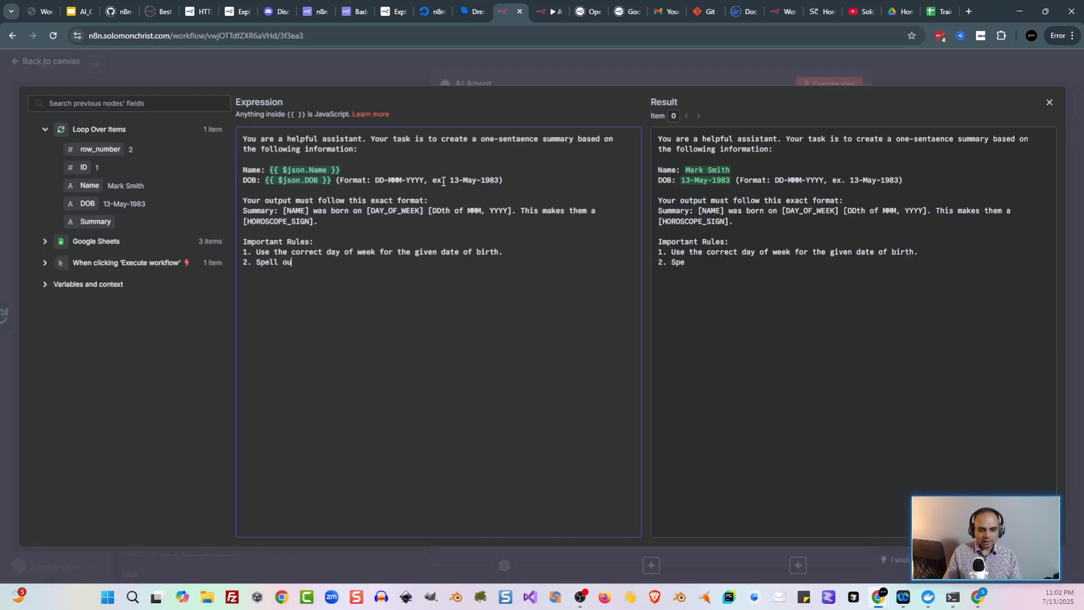
pyautogui.write('t the day ()')
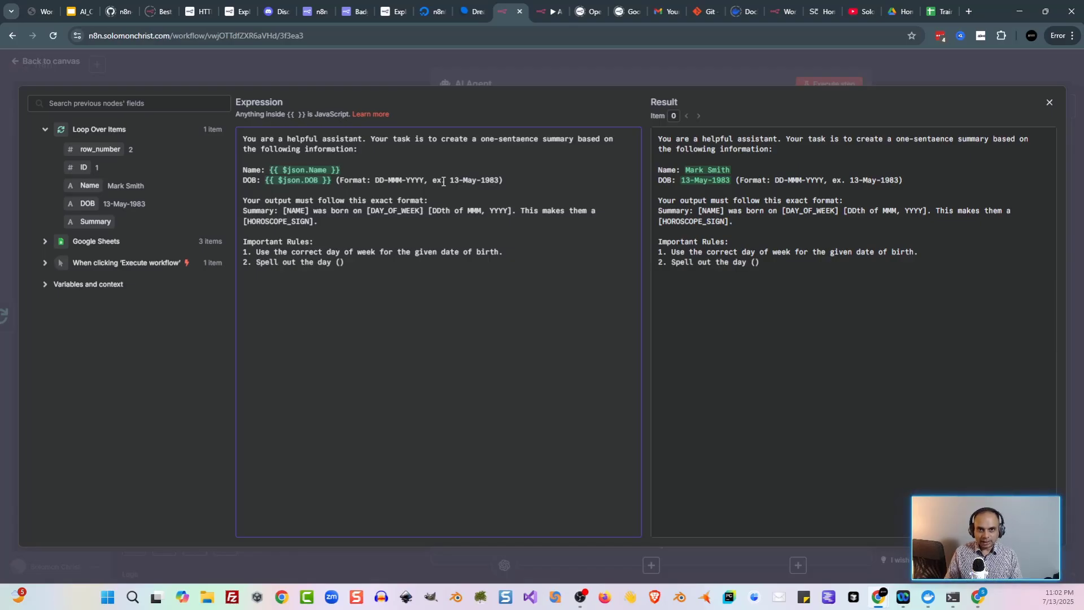
pyautogui.write('Ex. Monday')
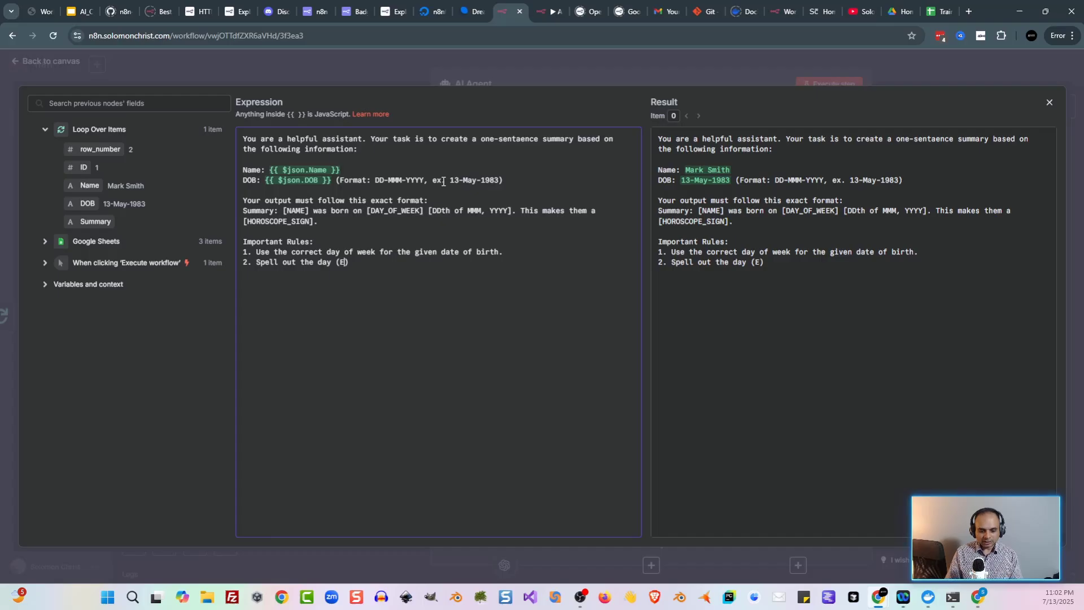
pyautogui.write(', Tuesday')
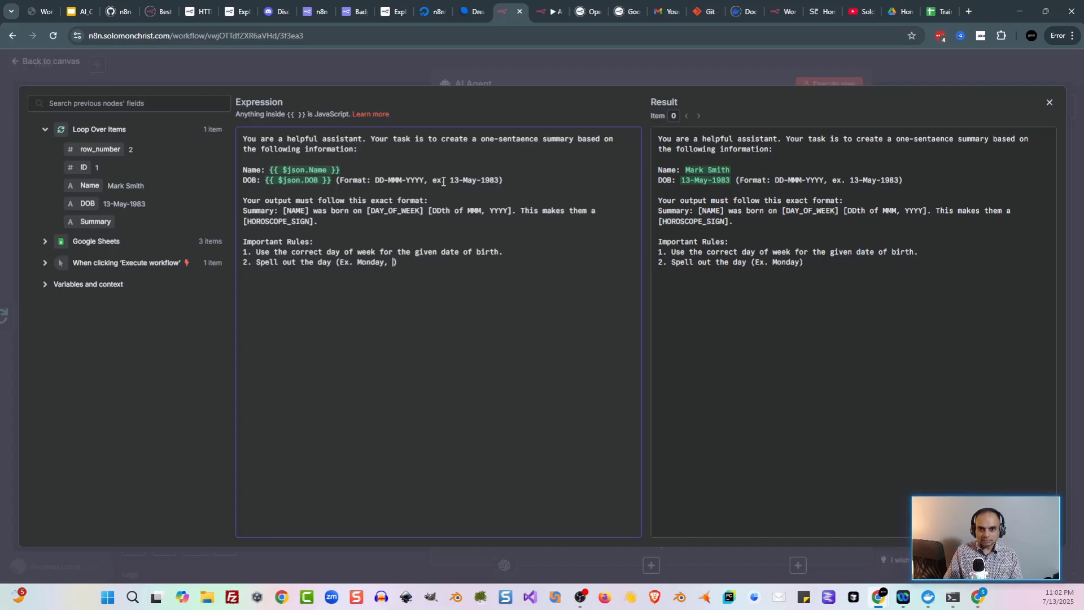
pyautogui.write(', etc.')
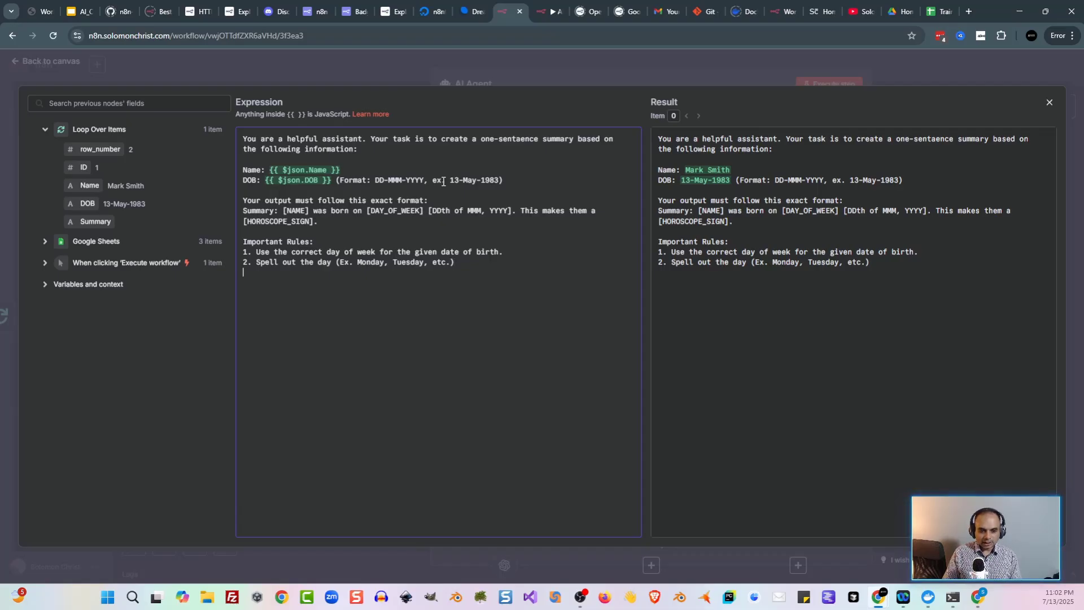
pyautogui.write('3.')
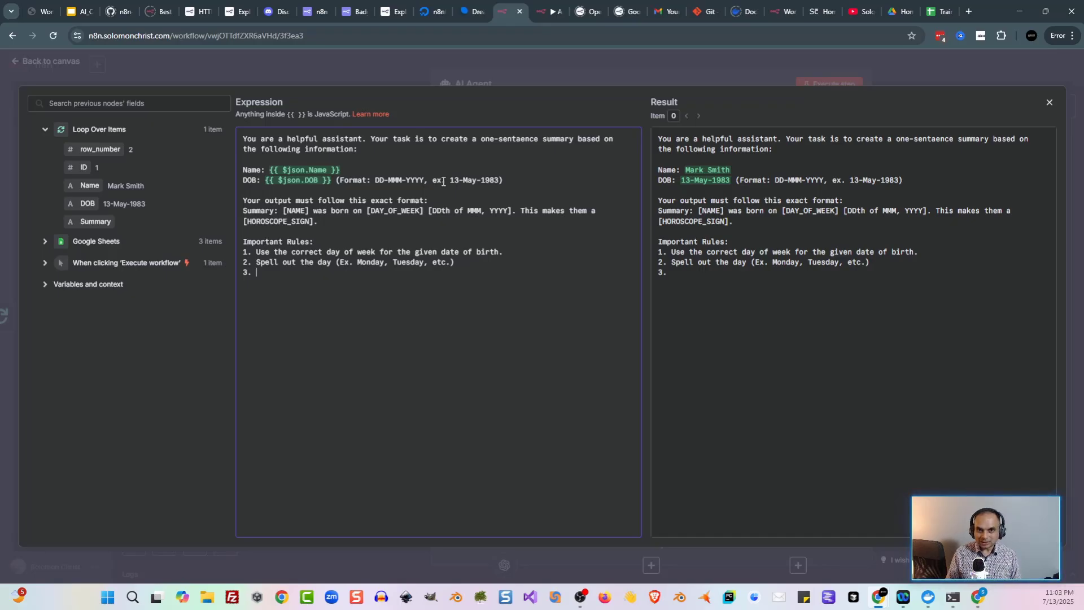
# Step: Write rules 3–4: correct Western Zodiac Sign from the birth date, and output only the final summary
pyautogui.write('Use t')
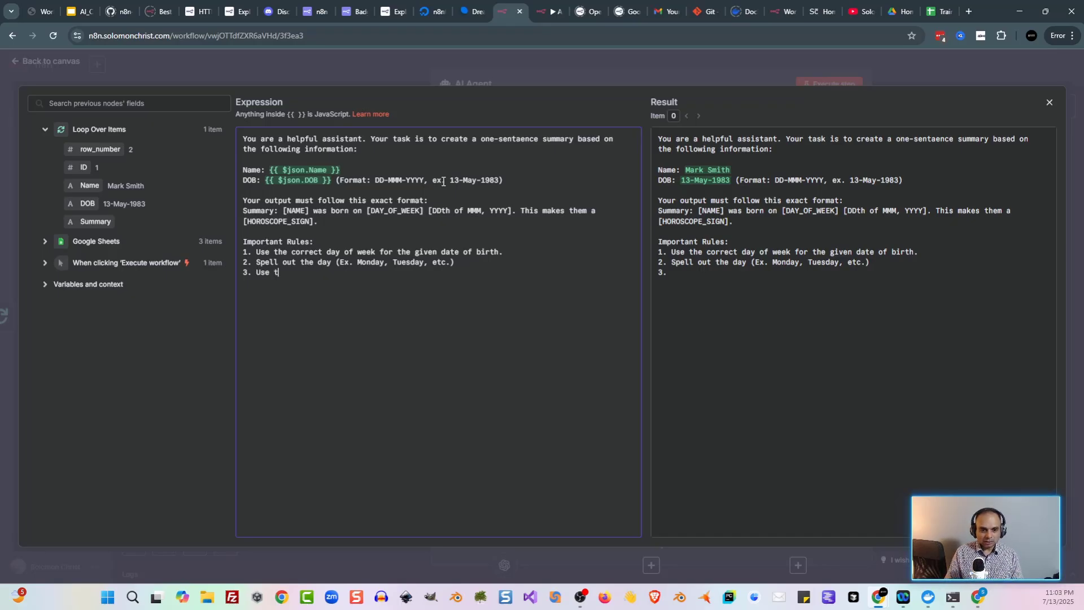
pyautogui.write('he correct Western Zodian')
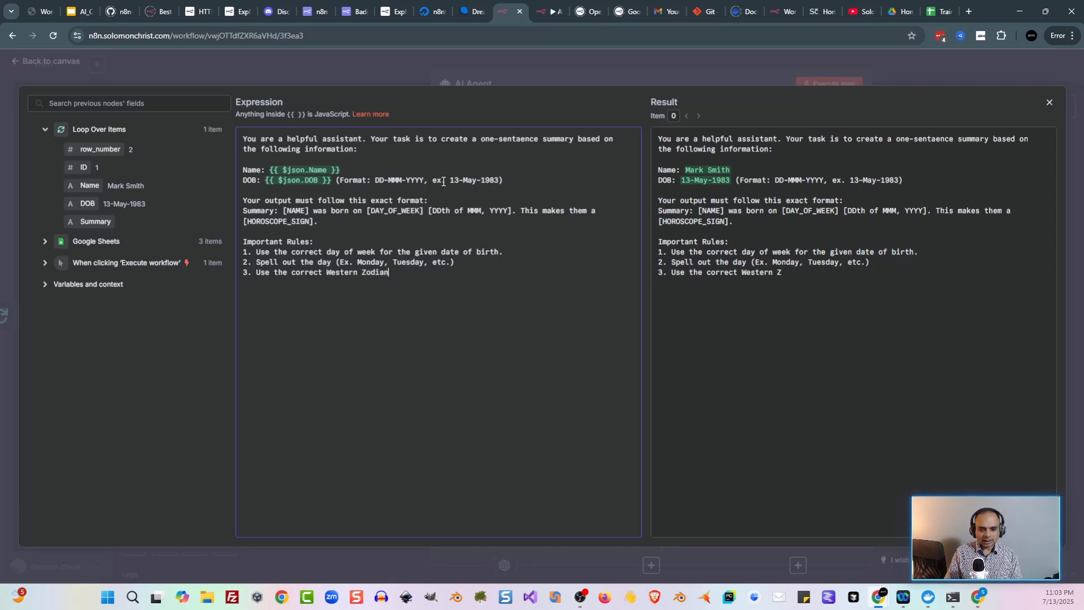
pyautogui.press('BackSpace')
pyautogui.write('c ')
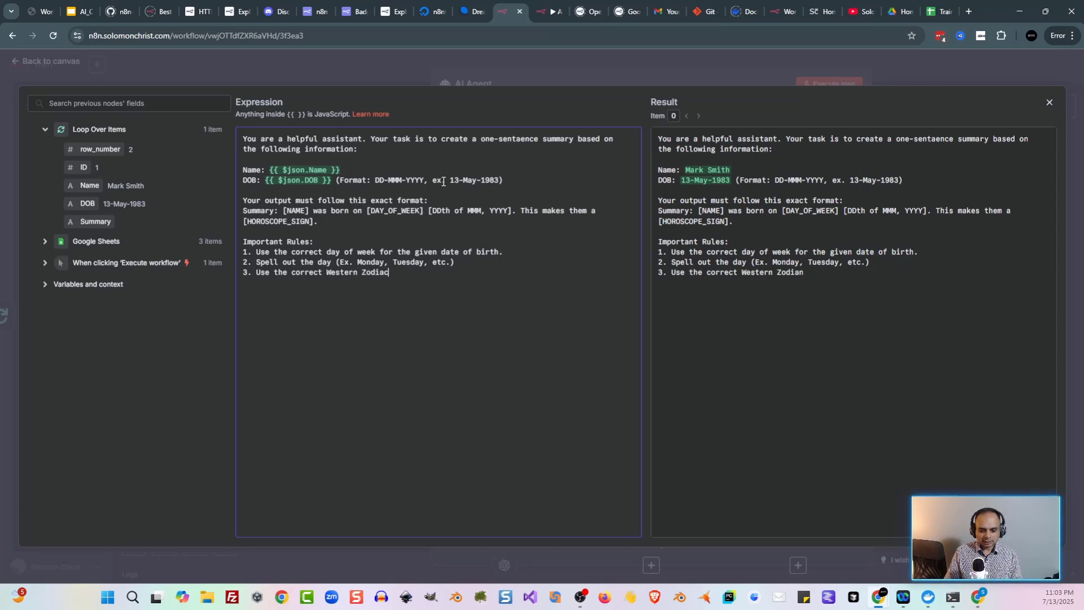
pyautogui.write('Sign b')
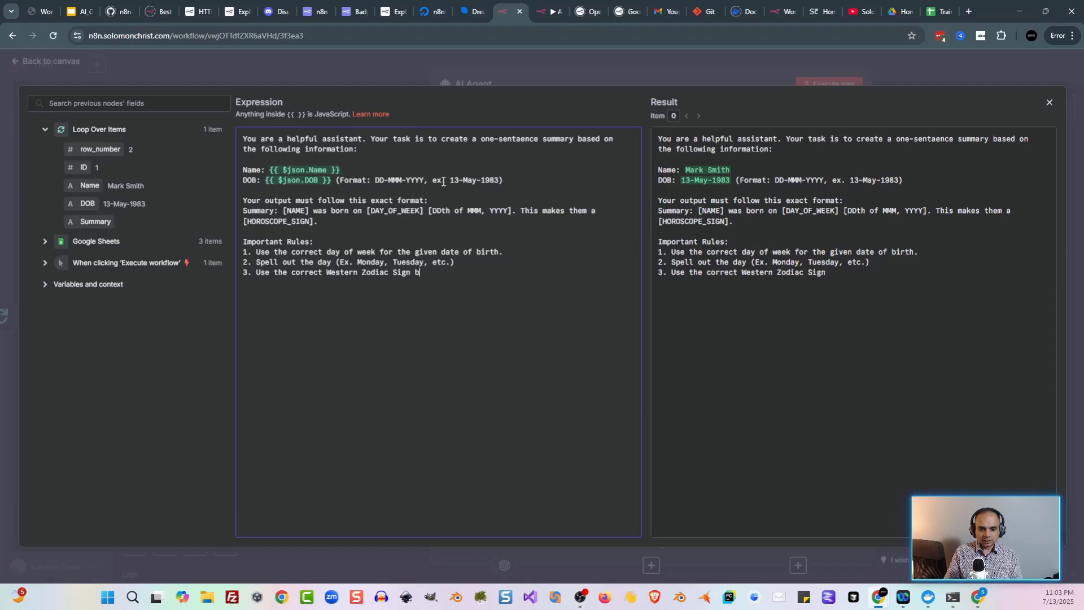
pyautogui.write('ased on the date o')
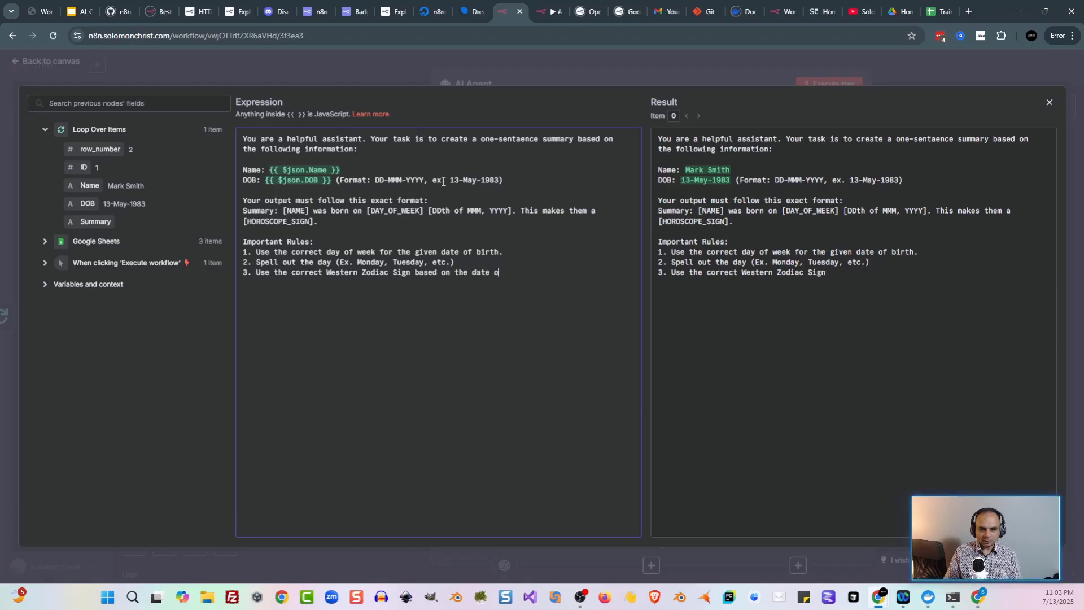
pyautogui.write('f birth. ')
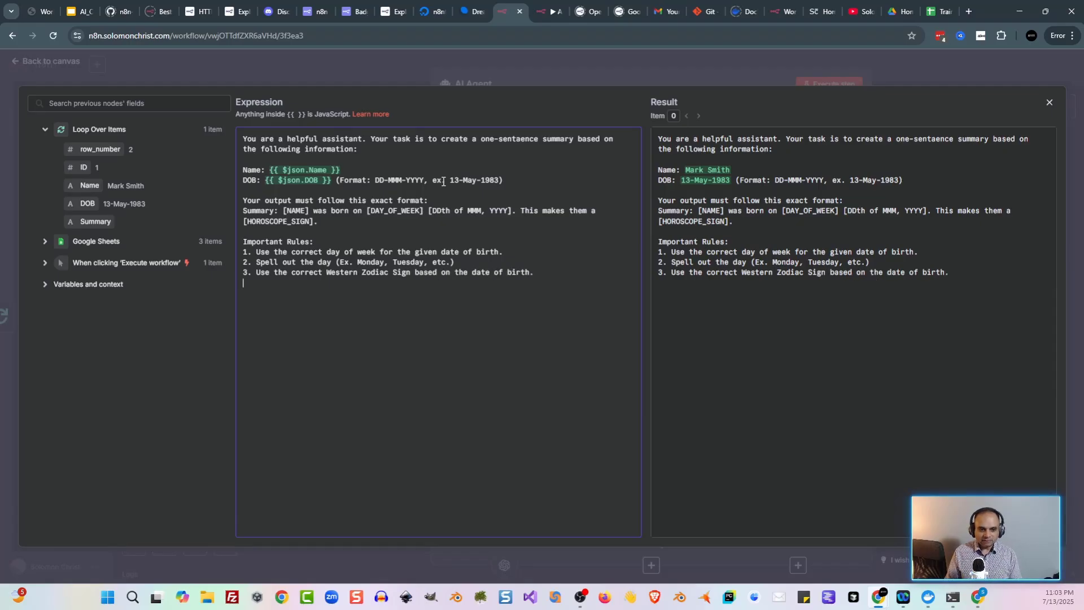
pyautogui.write('5. ')
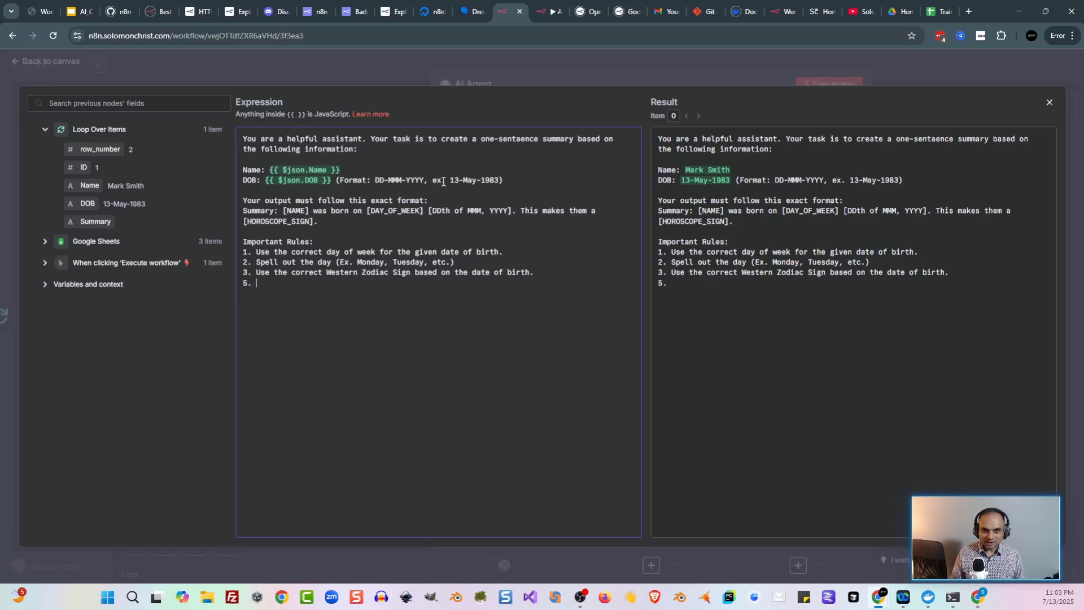
pyautogui.write('Output only')
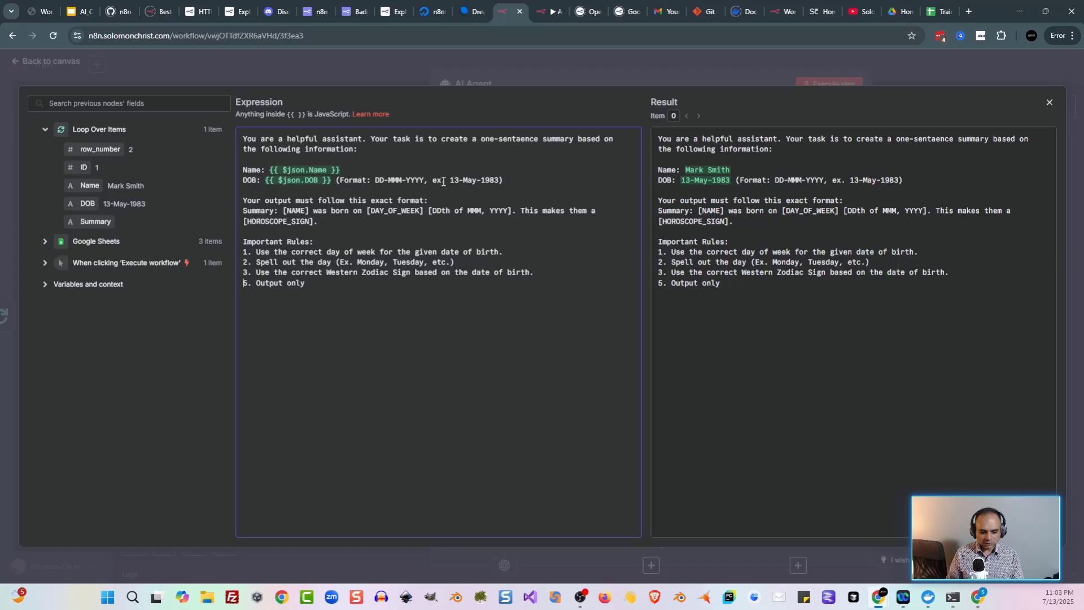
pyautogui.press('Delete')
pyautogui.write('4')
pyautogui.press('End')
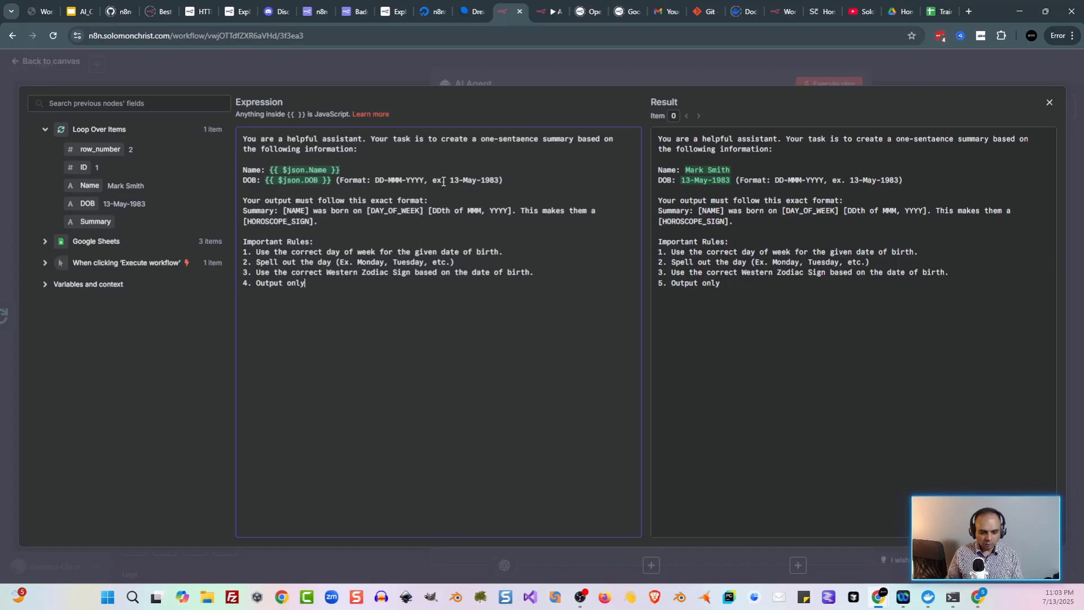
pyautogui.write('the final summary ')
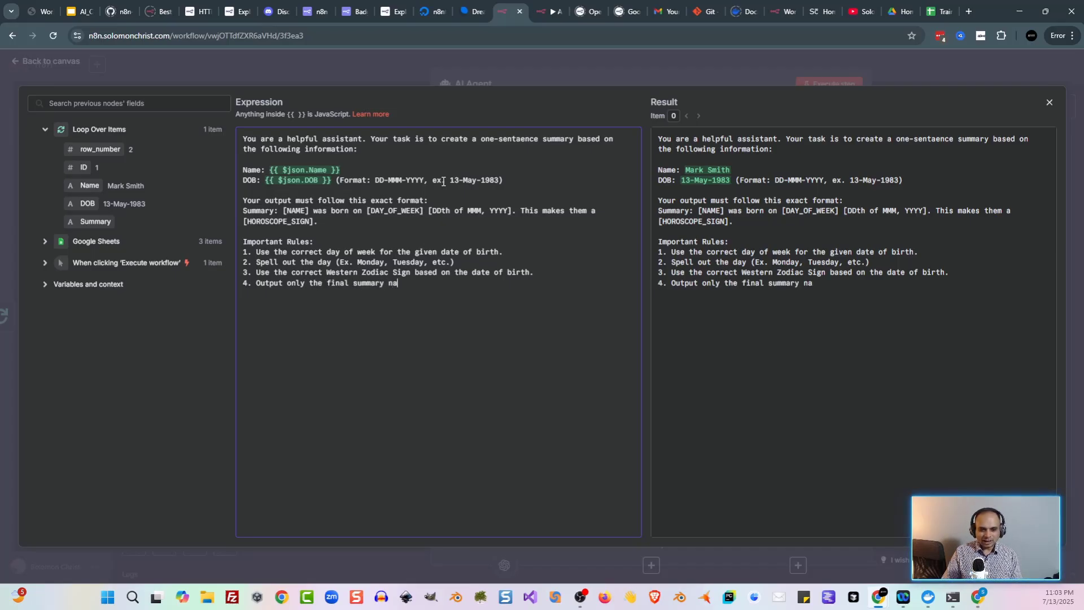
pyautogui.write('and nothing else.')
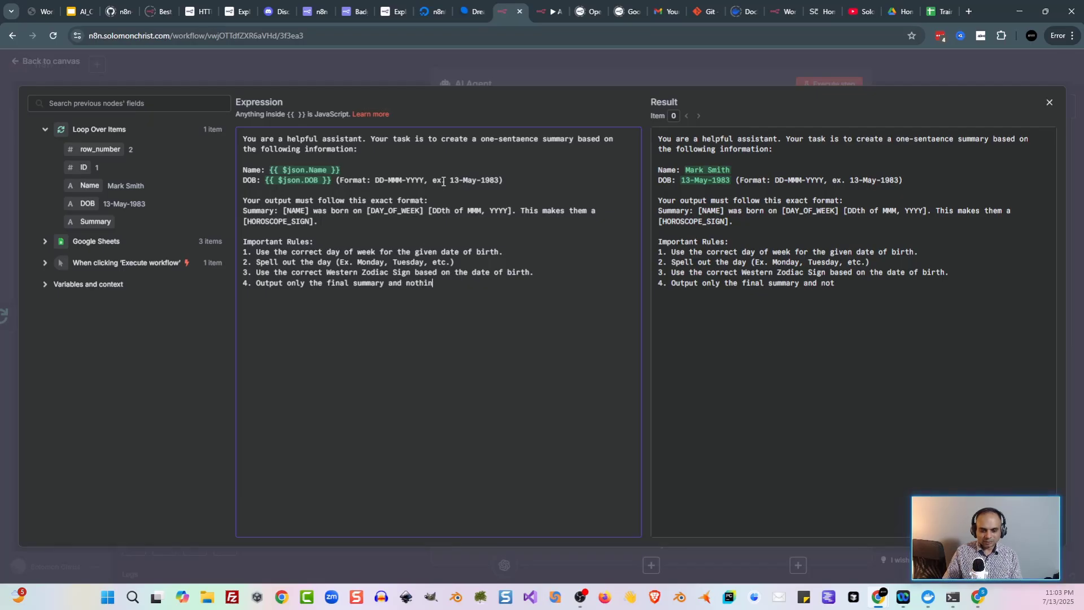
pyautogui.press('Return')
pyautogui.press('Return')
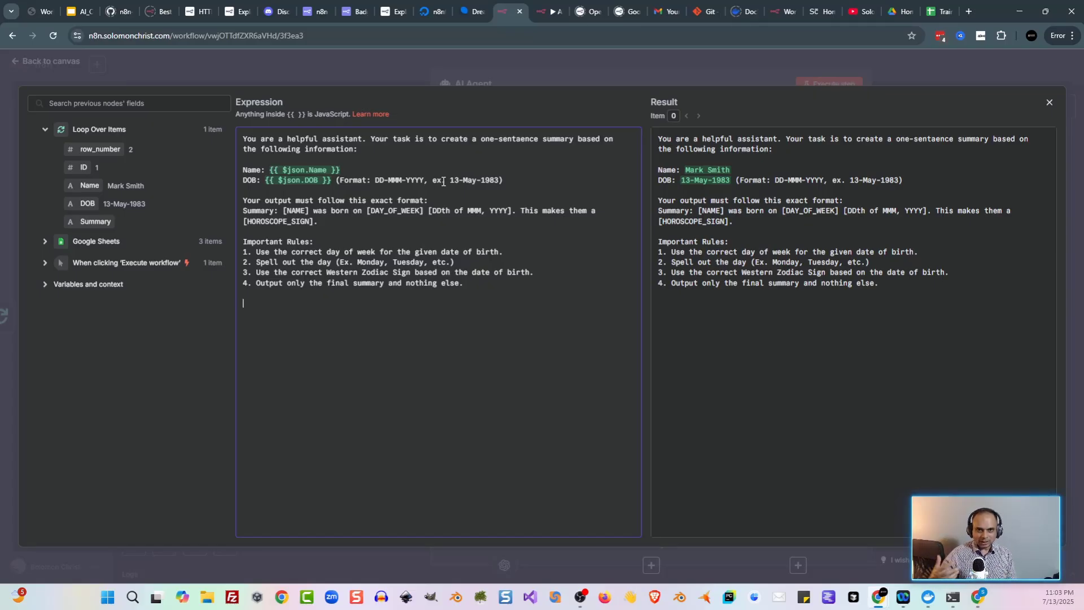
# Step: Add an 'Example:' heading with the sample input Name Bob Smith, DOB 13-May-1983
pyautogui.write('Exampel')
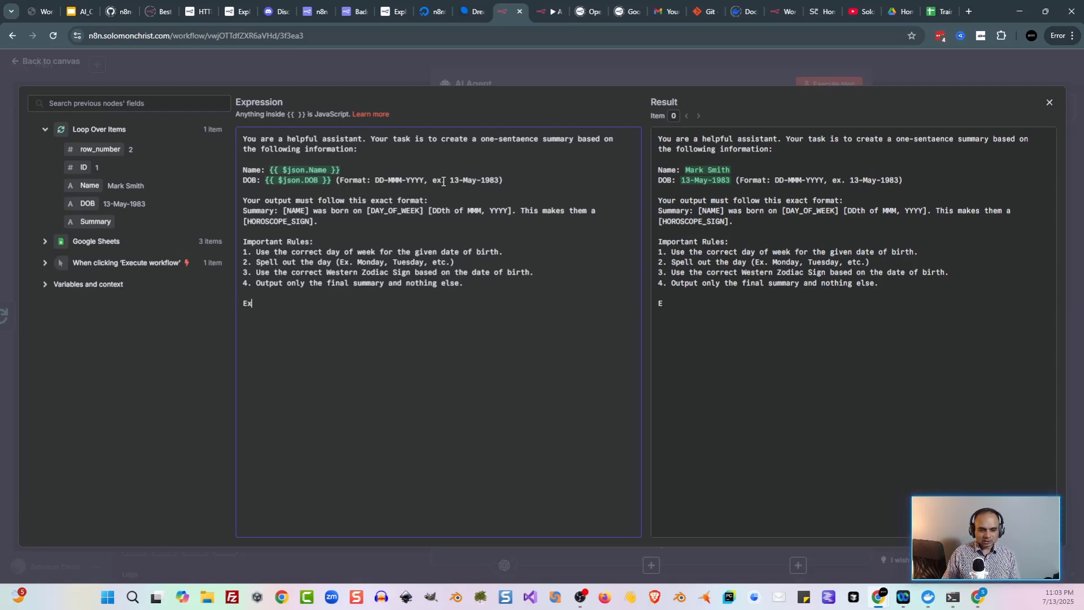
pyautogui.press('BackSpace')
pyautogui.press('BackSpace')
pyautogui.write('le:')
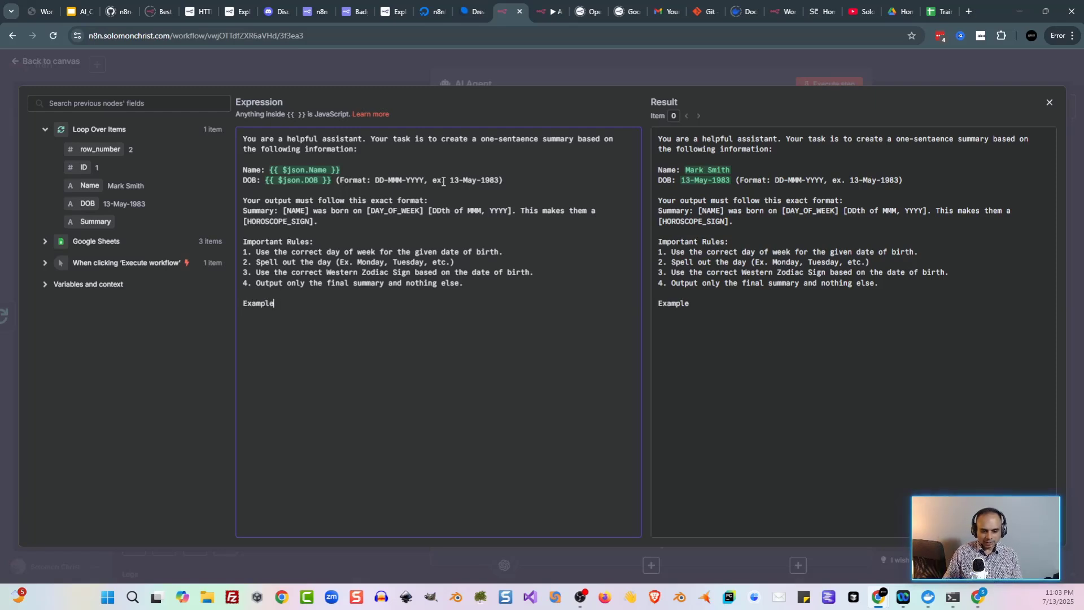
pyautogui.press('Return')
pyautogui.write('If N')
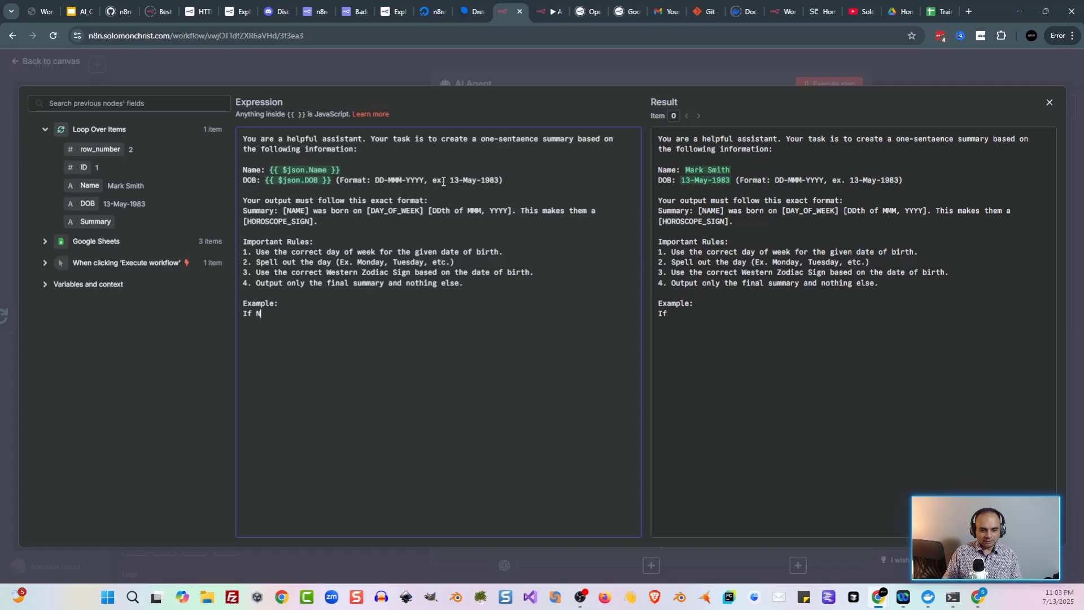
pyautogui.write('ame is Bob Smi')
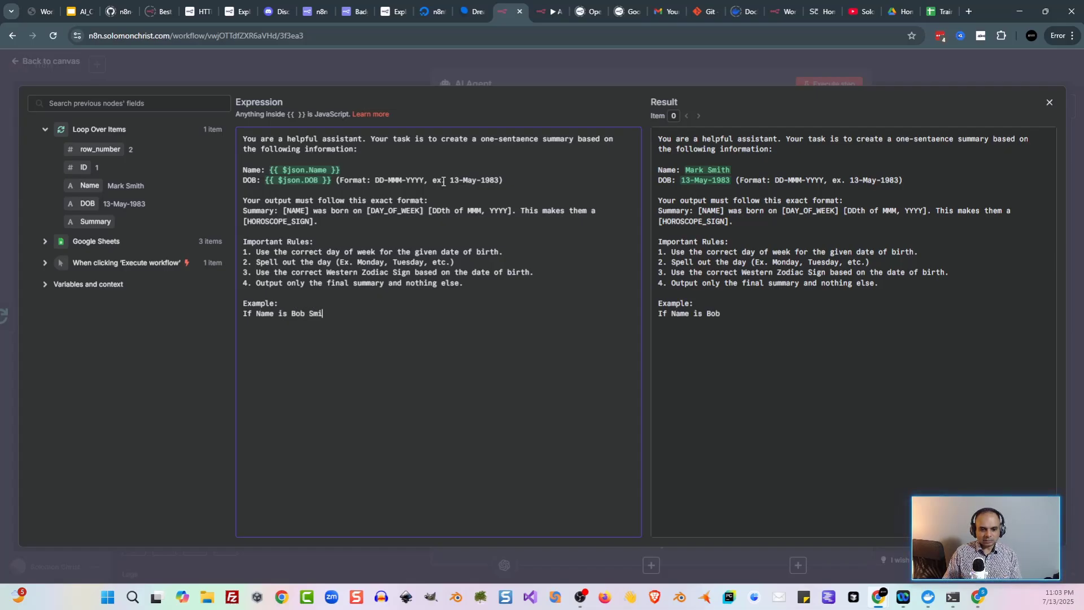
pyautogui.write('th and DOB')
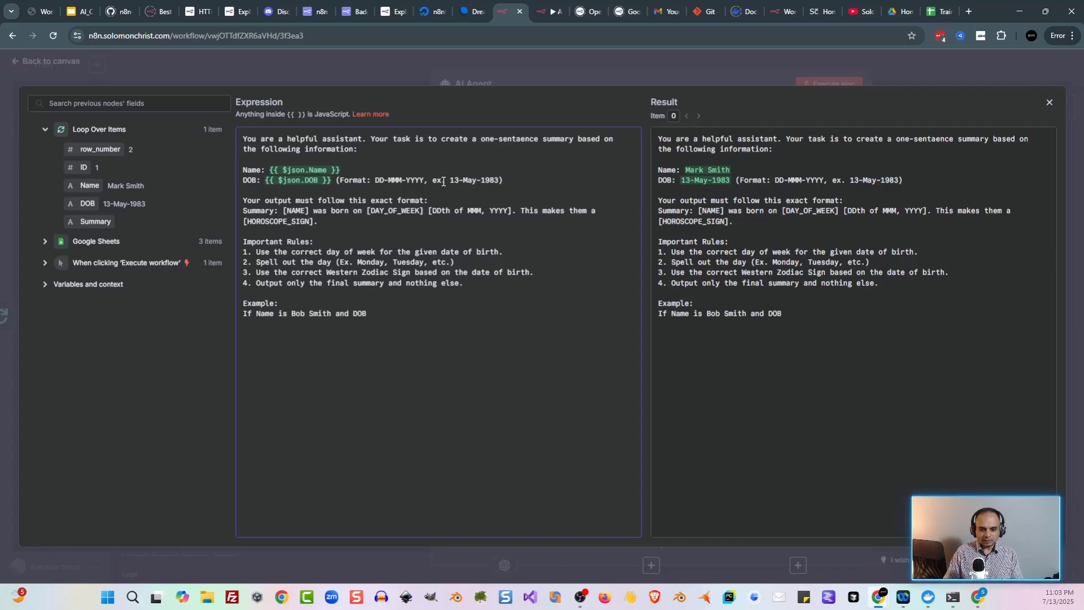
pyautogui.write(' is 13-M')
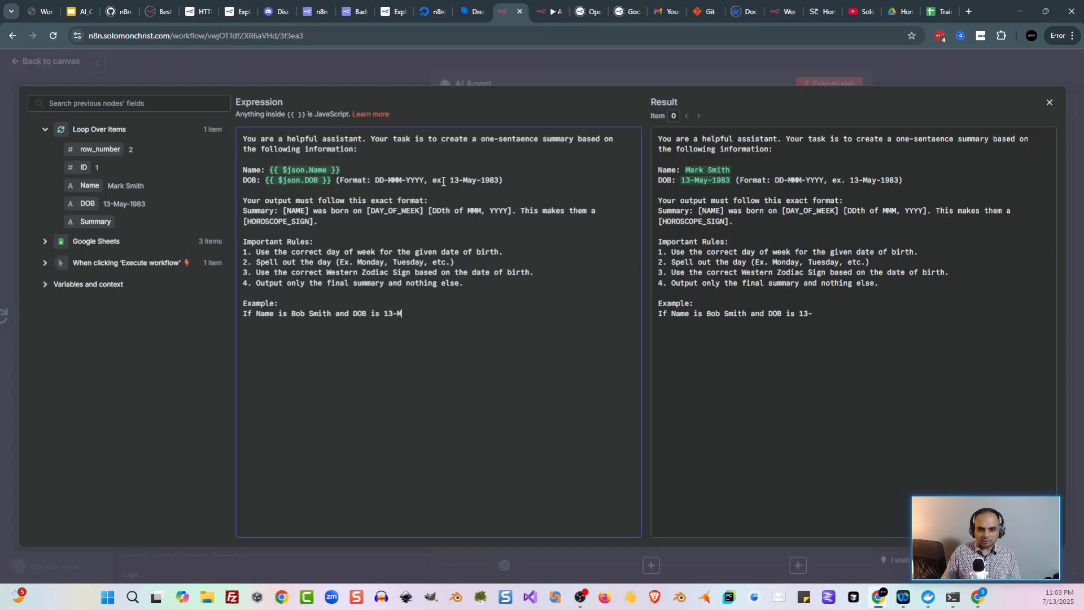
pyautogui.write('ay-1983, ')
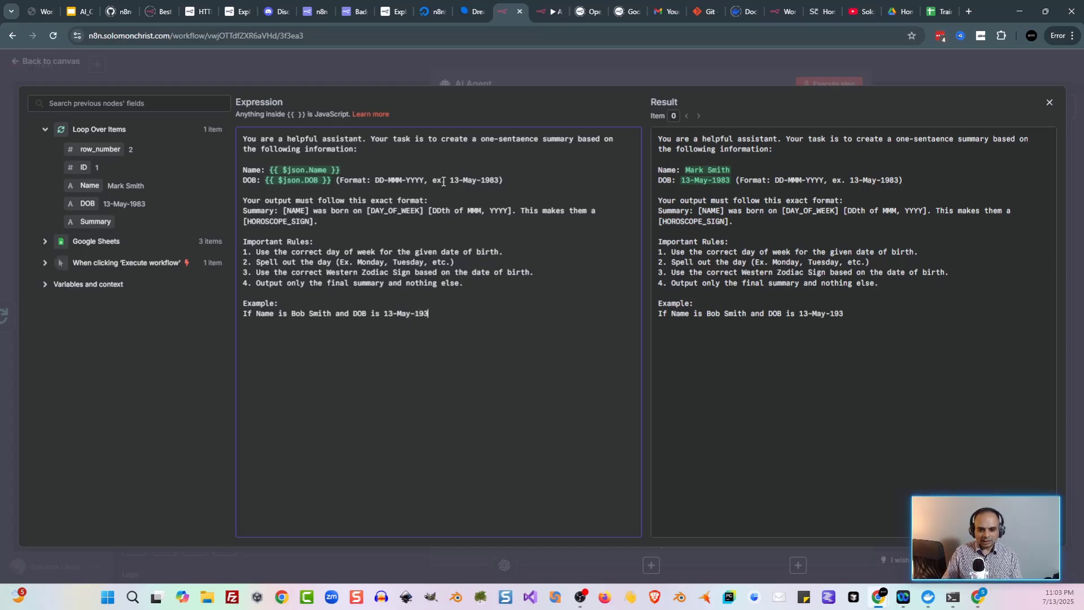
pyautogui.write('your ou')
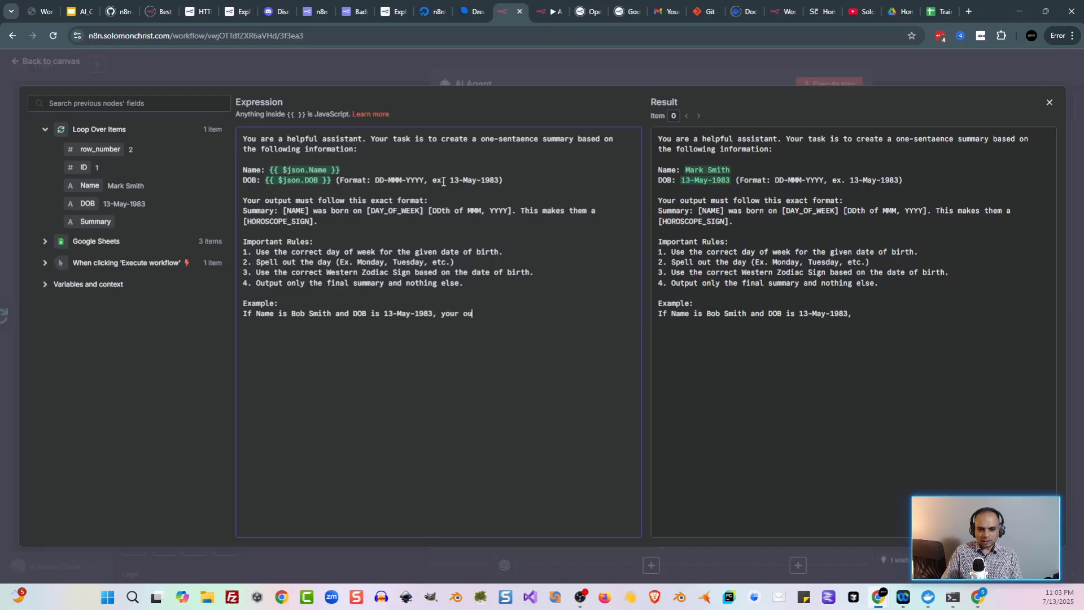
pyautogui.write('tput should be:')
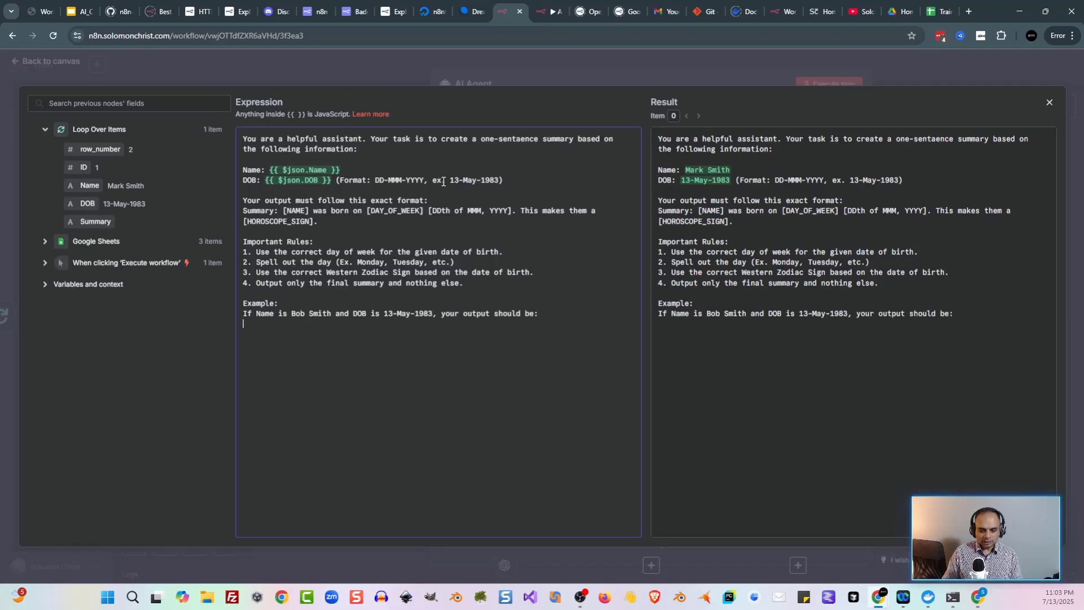
# Step: Add the expected output 'Summary: Bob Smith was born on Friday the 13th of May, 1983. This makes them a Taurus.'
pyautogui.press('Return')
pyautogui.write('Summa')
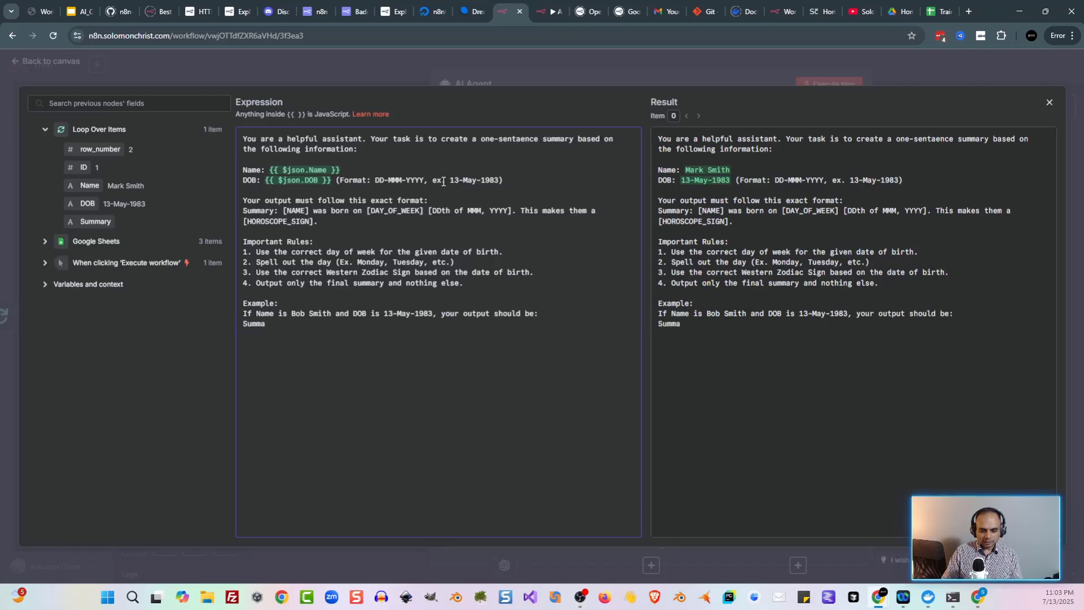
pyautogui.write('ry: Bo')
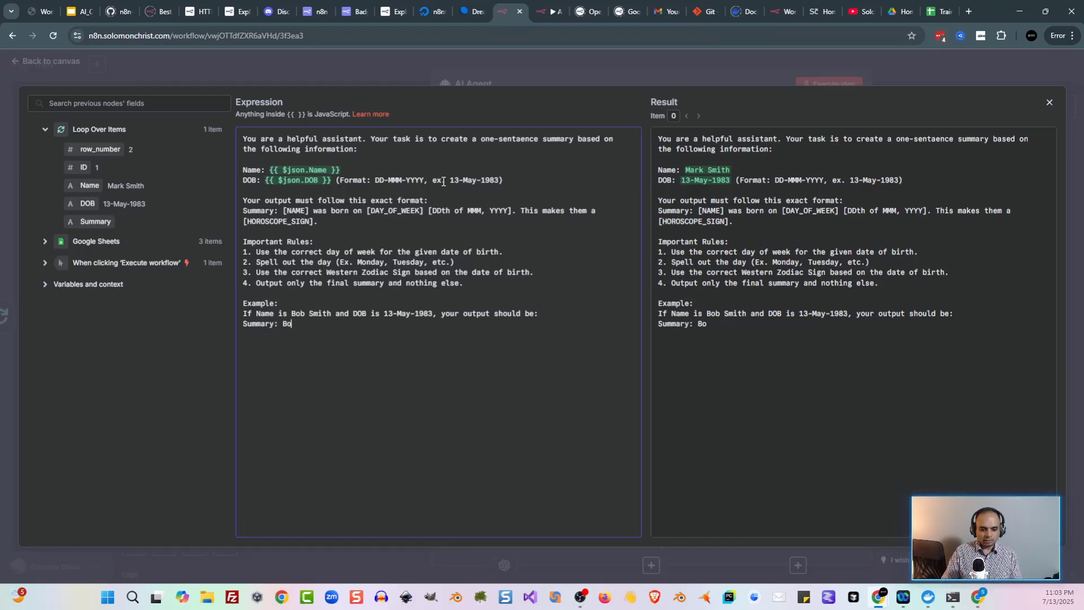
pyautogui.write('b Smit')
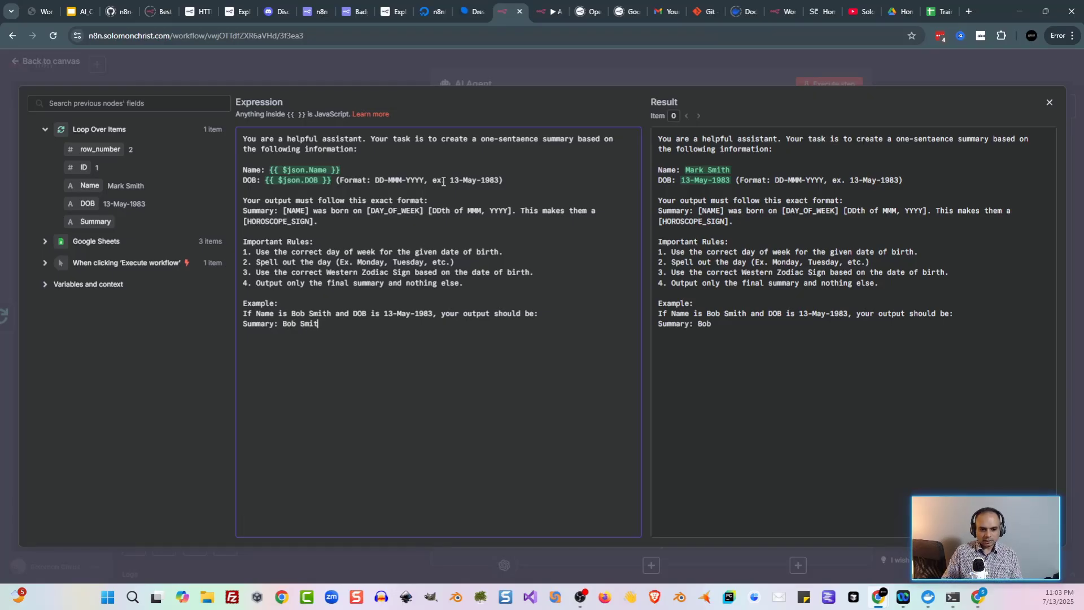
pyautogui.write('h was born on Fr')
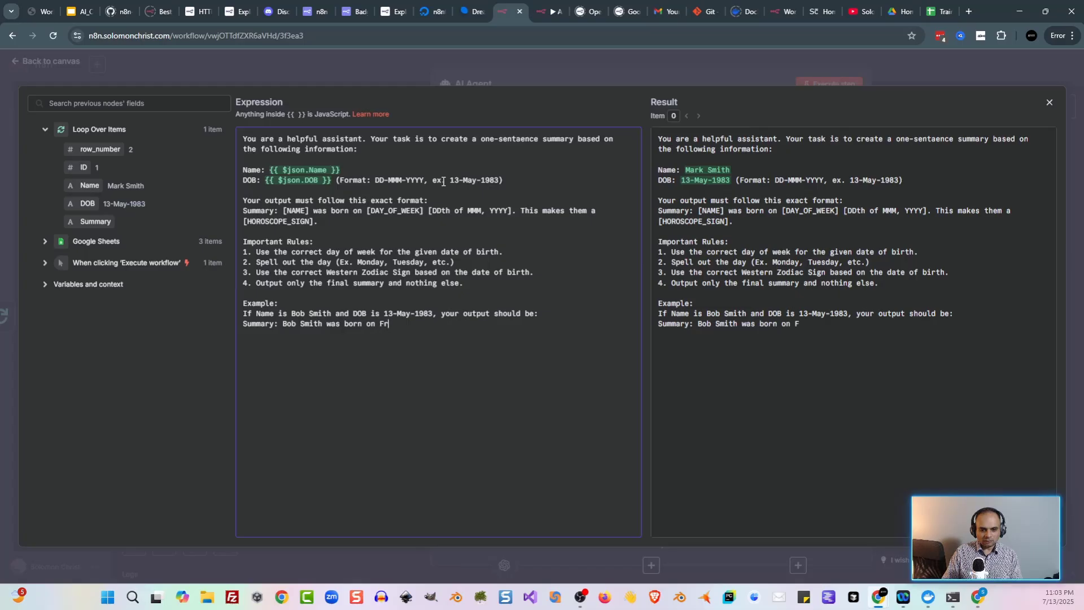
pyautogui.write('iday the 1')
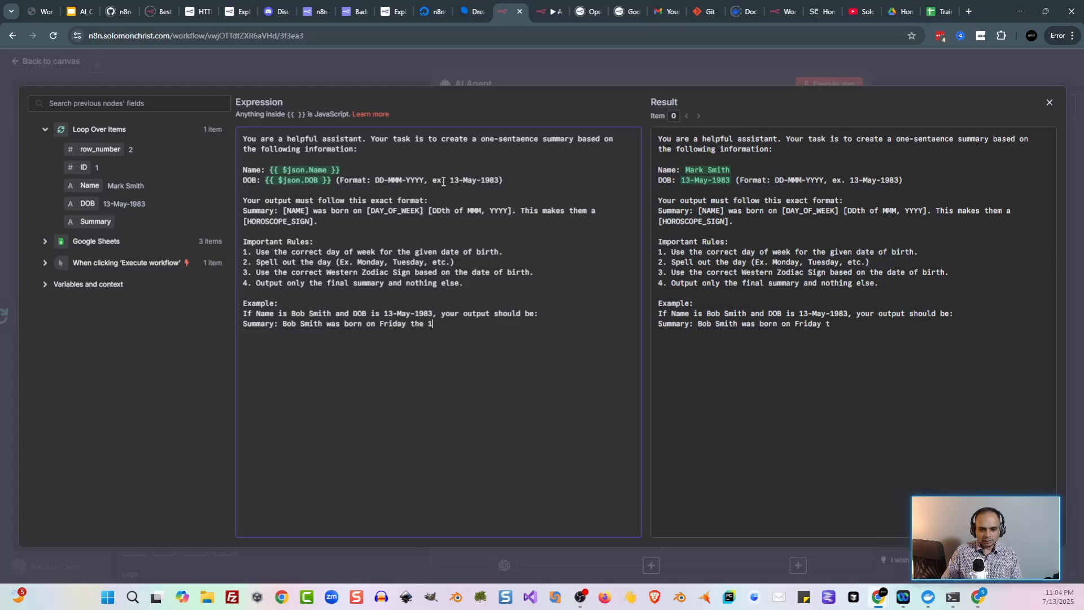
pyautogui.write('3th of May, ')
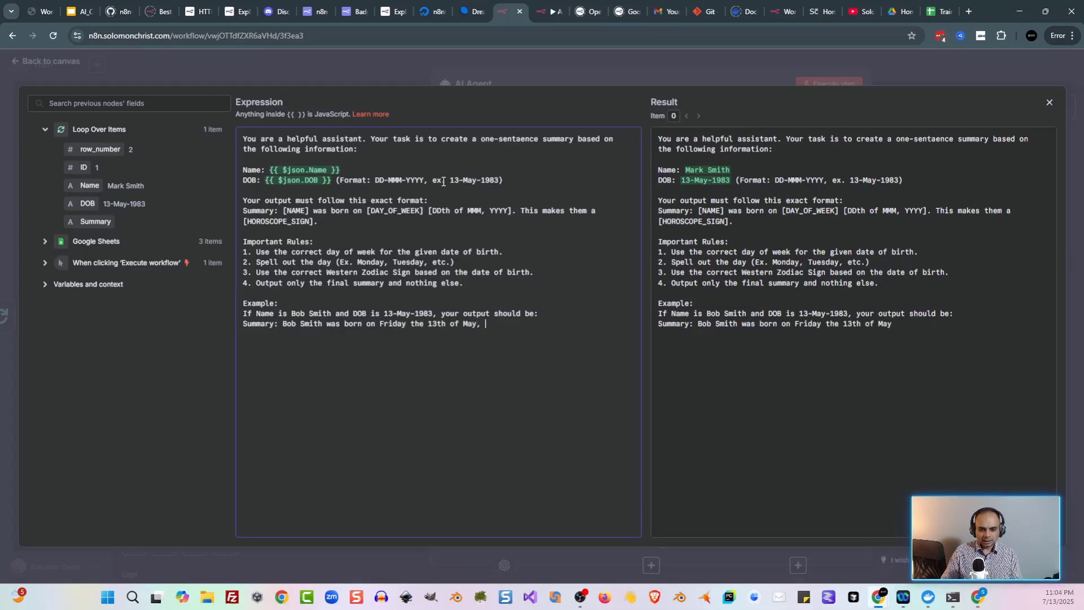
pyautogui.write('1983. This makes thema')
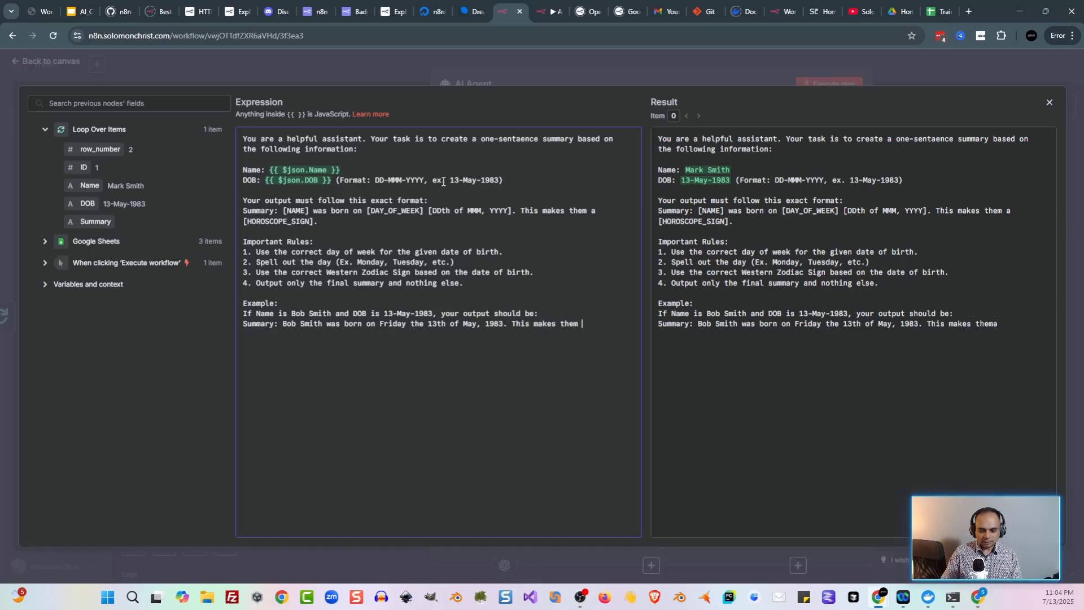
pyautogui.press('BackSpace')
pyautogui.write('a Taurus.')
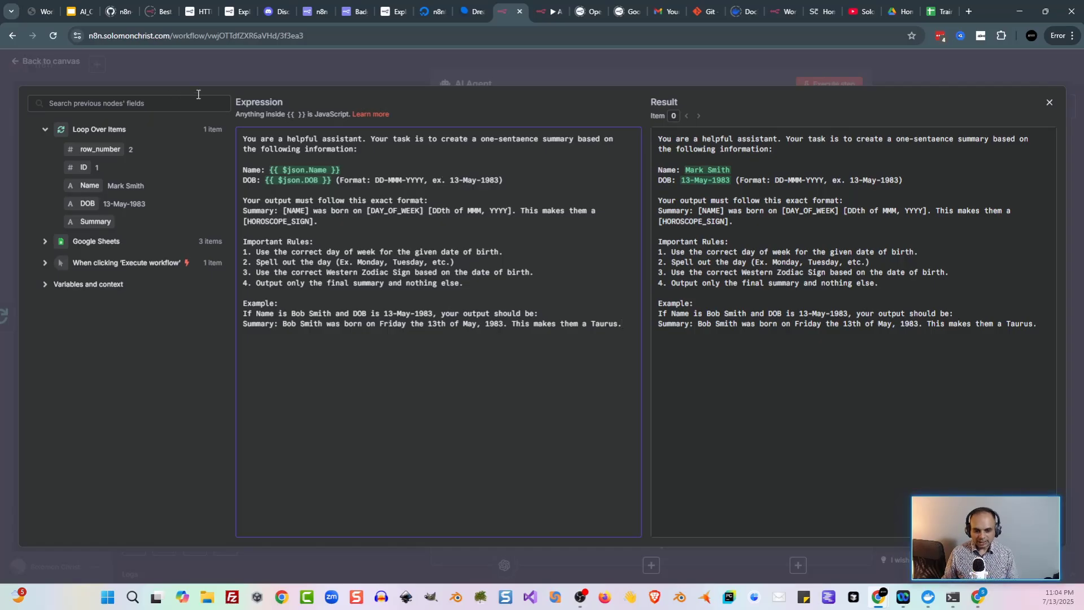
# Step: Execute the AI Agent step on the first row and check its birthday summary before returning to the canvas
pyautogui.click(305, 81)
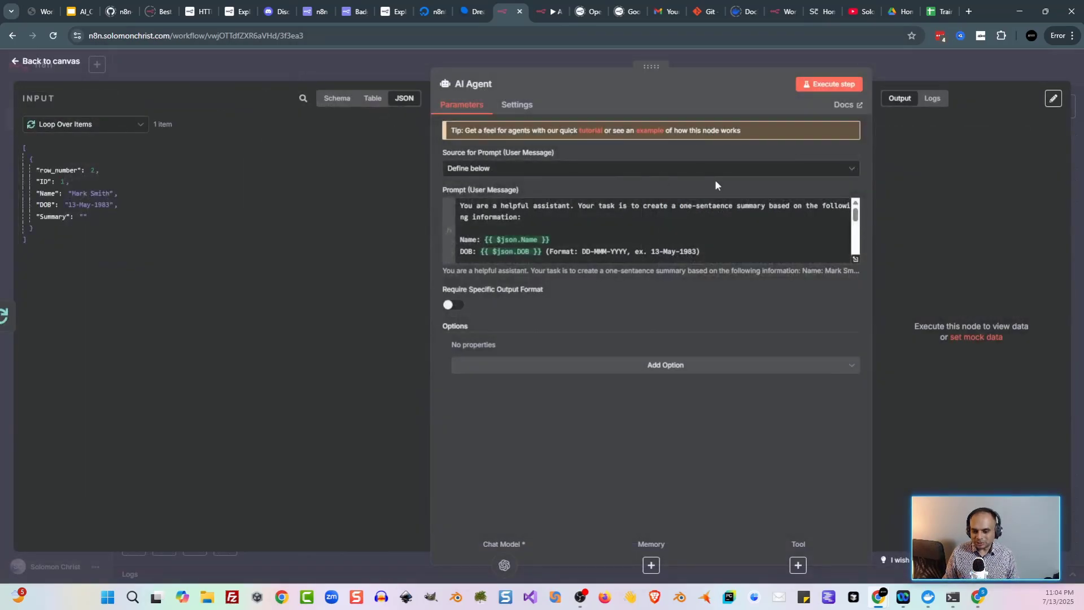
pyautogui.click(738, 246)
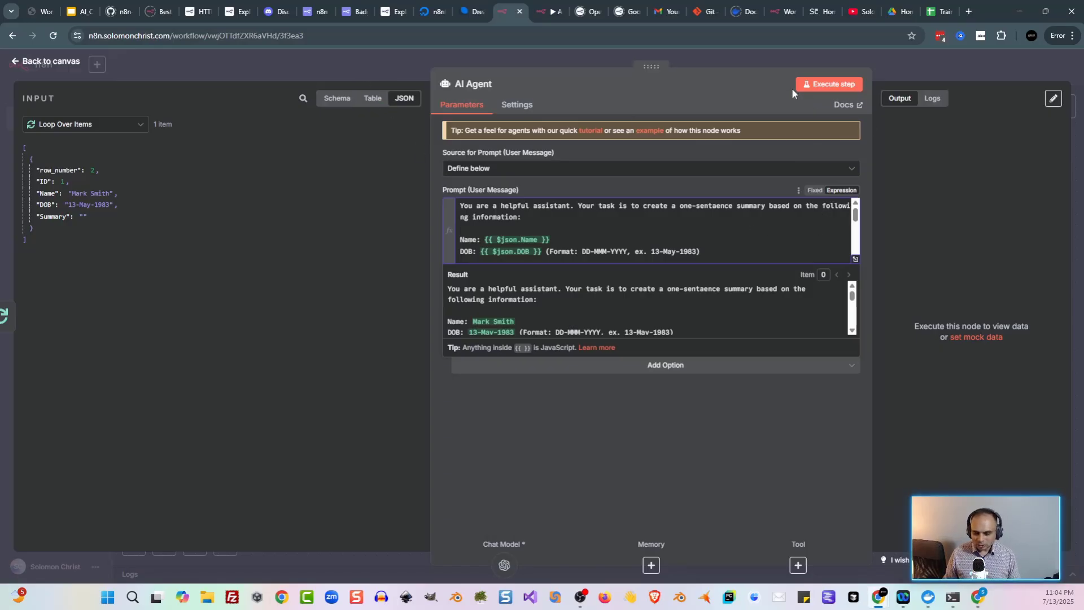
pyautogui.click(815, 87)
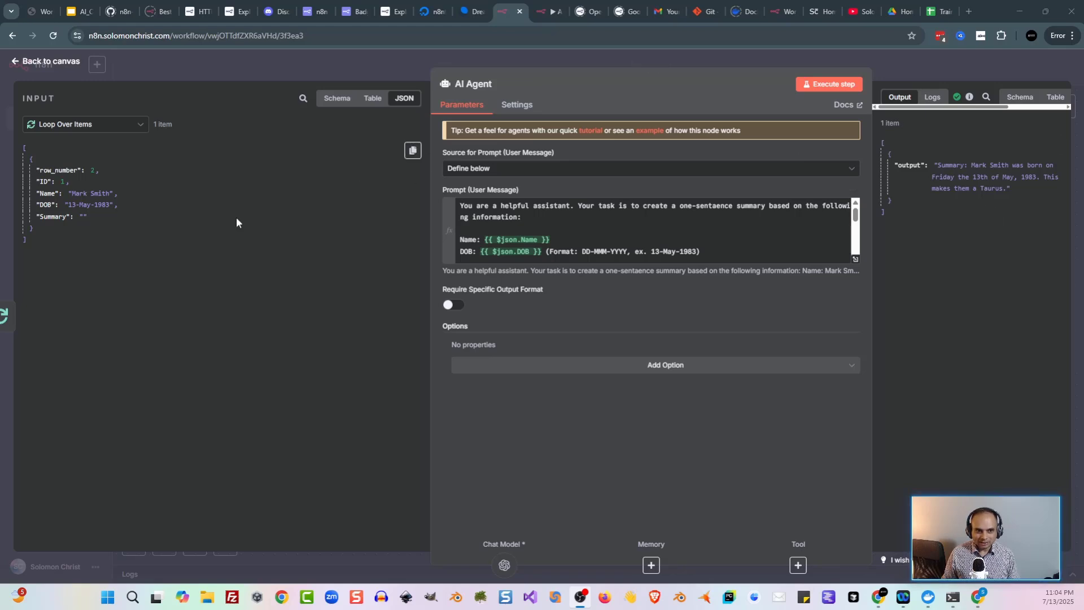
pyautogui.click(191, 70)
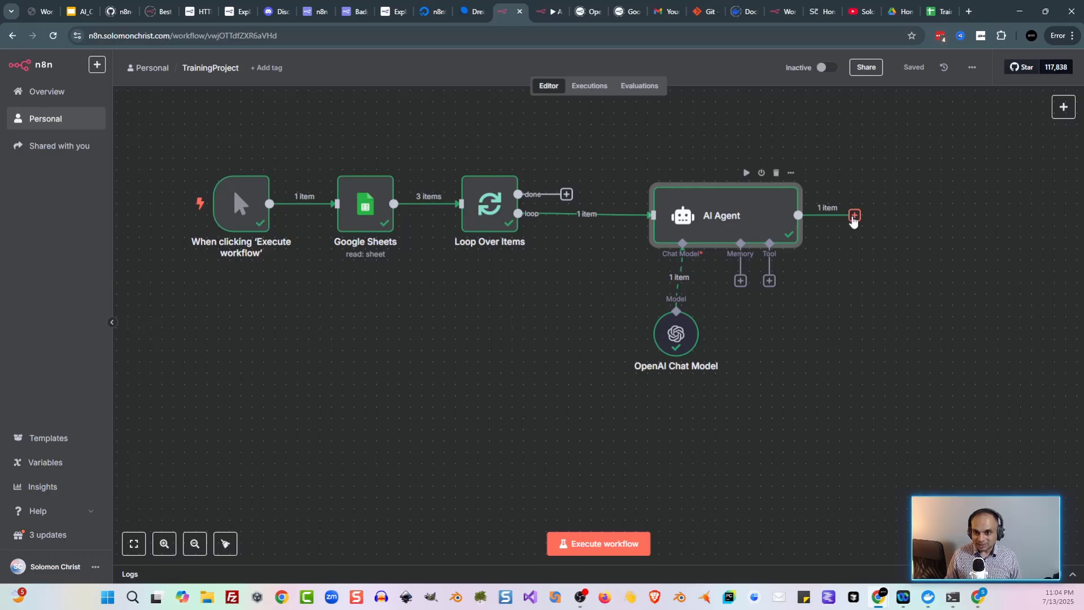
# Step: Connect the AI Agent output back into Loop Over Items and execute the whole workflow
pyautogui.moveTo(859, 223); pyautogui.dragTo(464, 220)
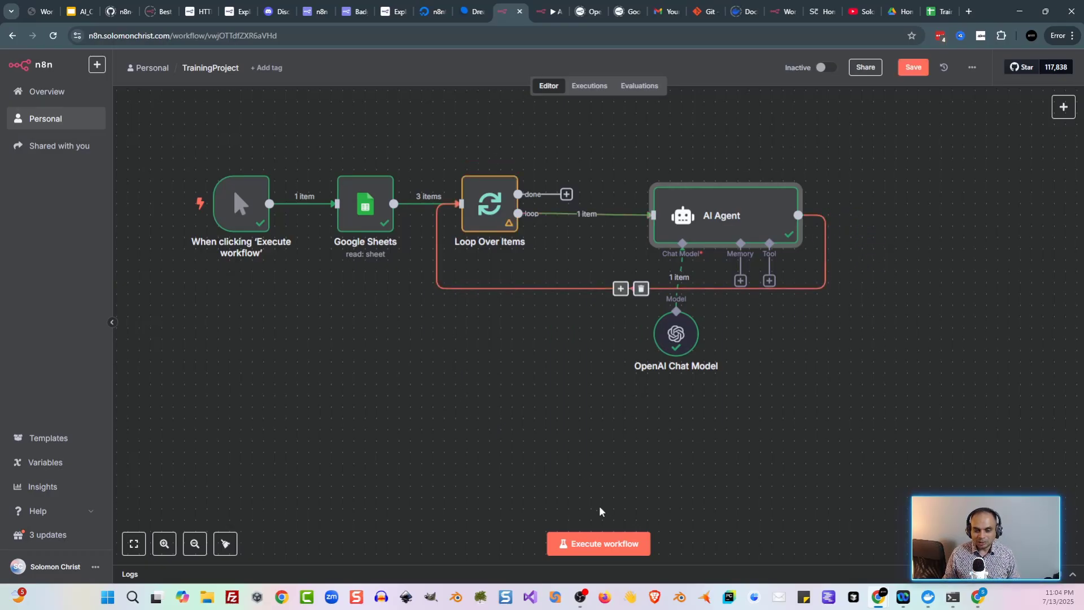
pyautogui.click(592, 544)
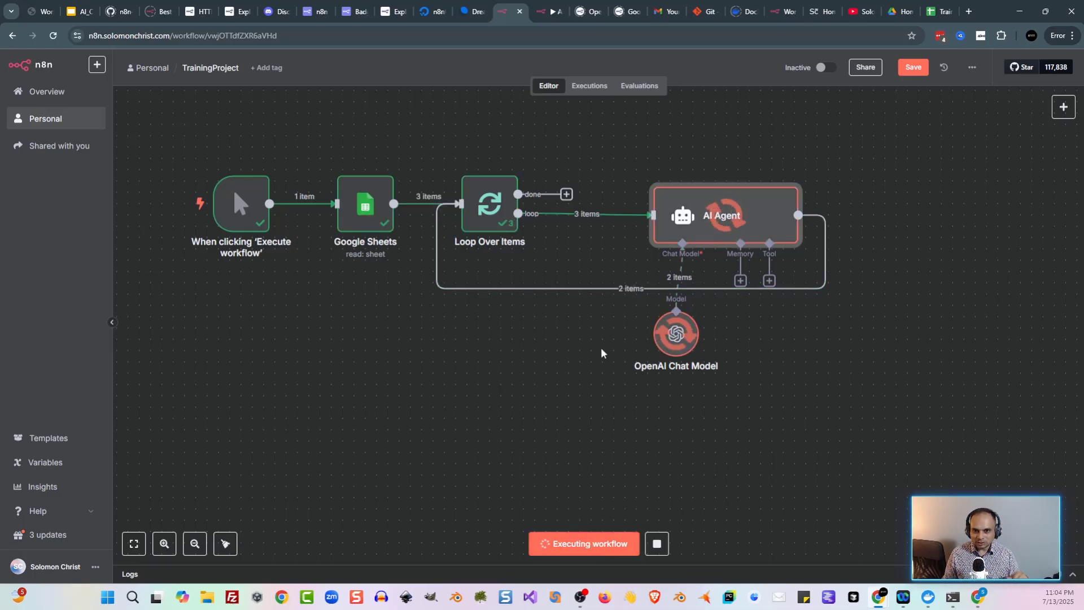
# Step: Review the AI Agent's summaries for runs 1, 2 and 3 of 3
pyautogui.doubleClick(710, 217)
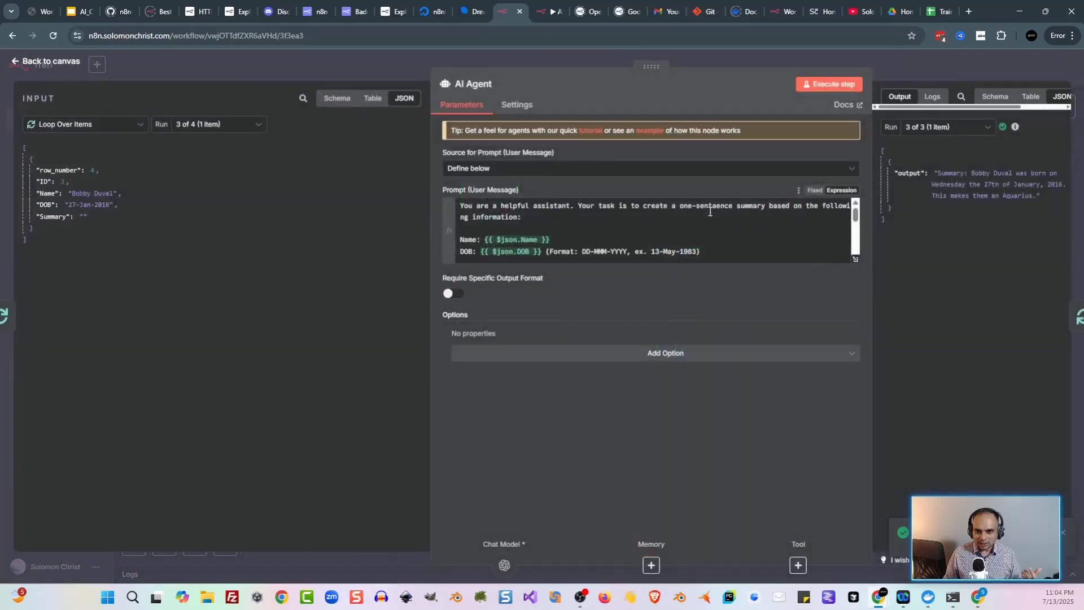
pyautogui.click(946, 128)
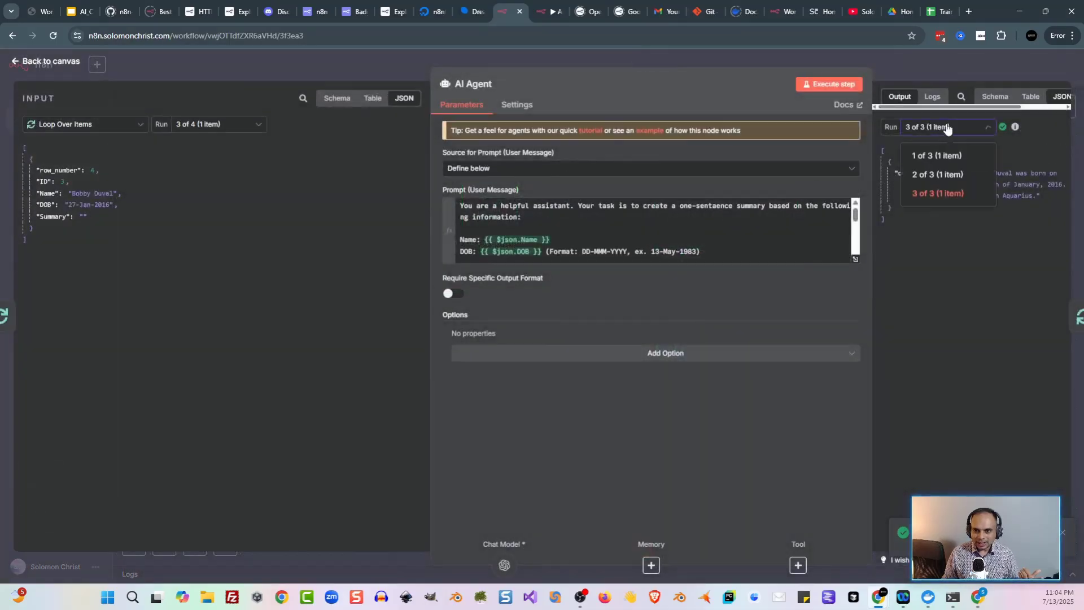
pyautogui.click(948, 157)
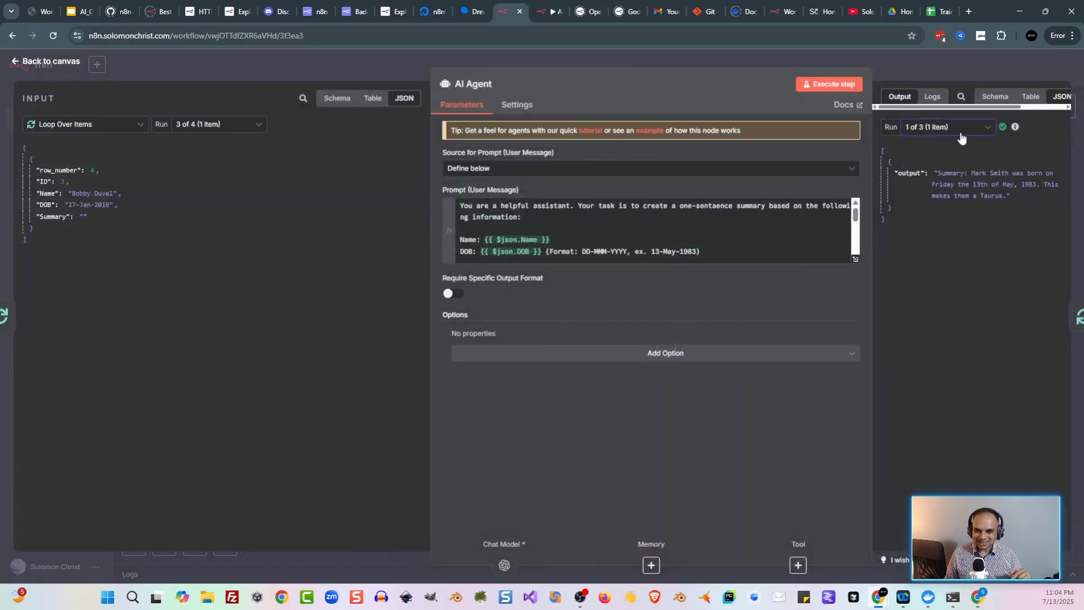
pyautogui.click(962, 138)
pyautogui.click(958, 175)
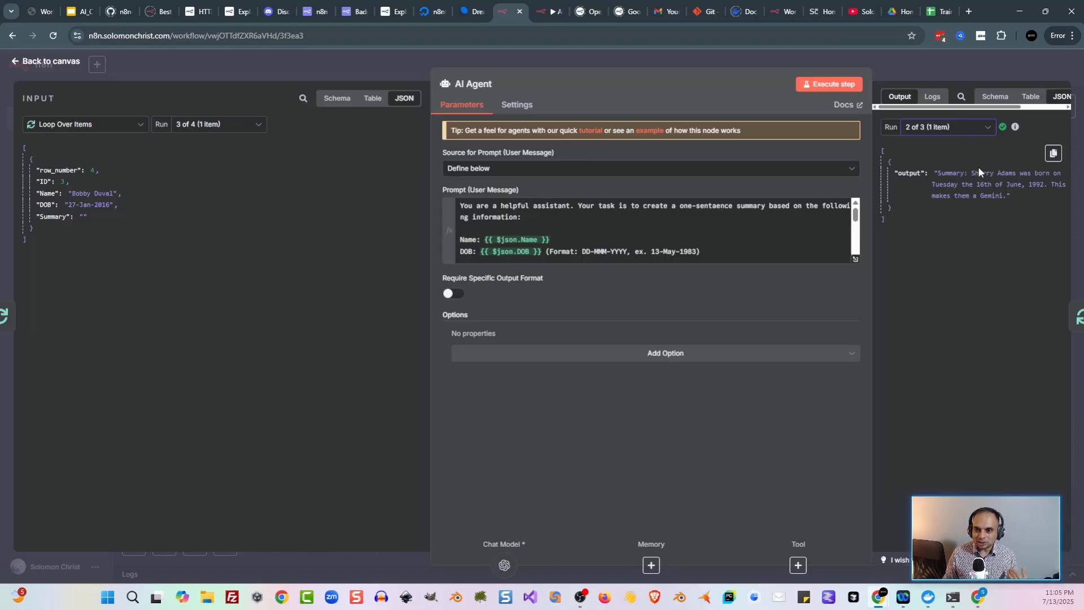
pyautogui.click(972, 133)
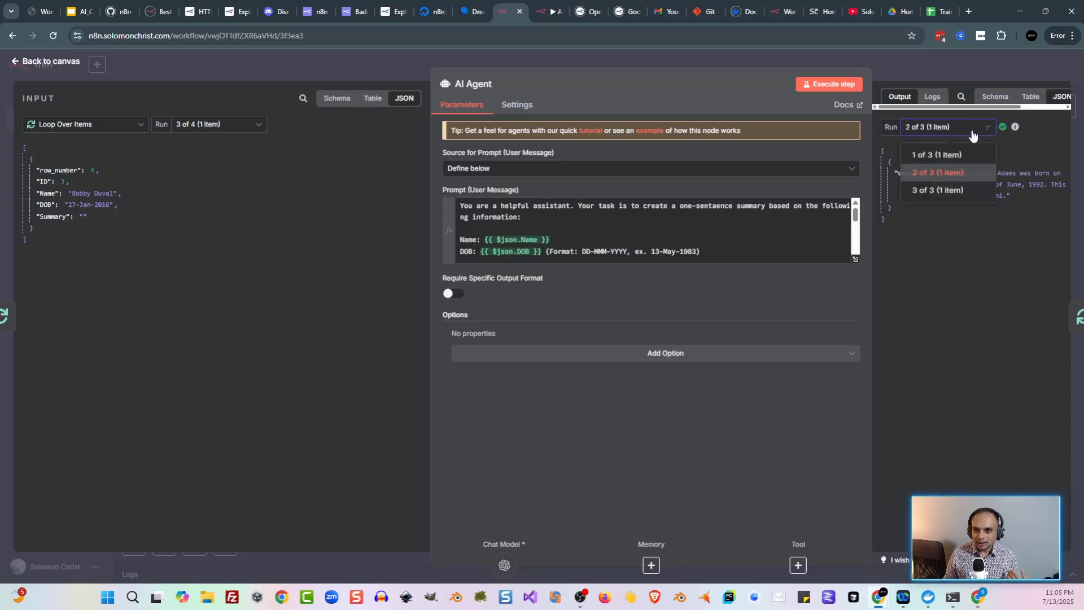
pyautogui.click(937, 194)
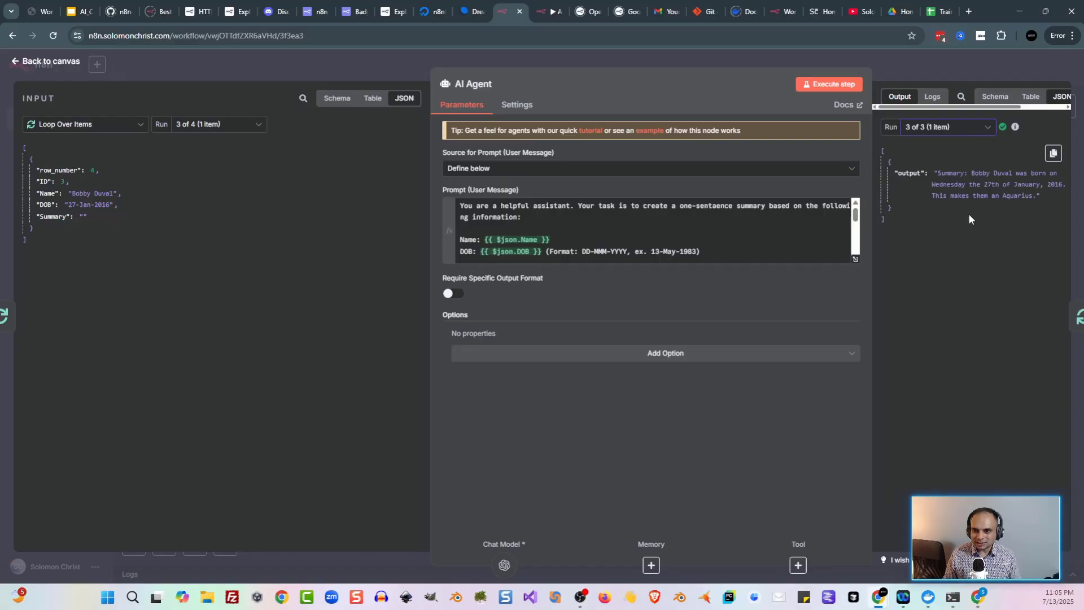
pyautogui.click(541, 63)
pyautogui.moveTo(569, 290)
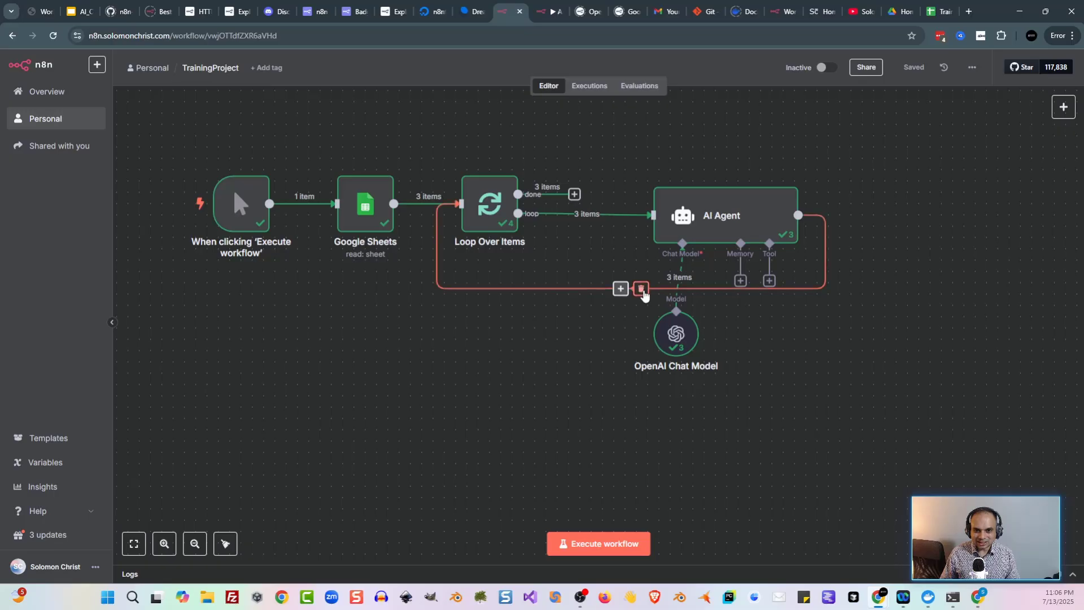
# Step: Remove the loop-back link and place a Wait node after the AI Agent
pyautogui.click(640, 288)
pyautogui.moveTo(919, 302); pyautogui.dragTo(743, 290)
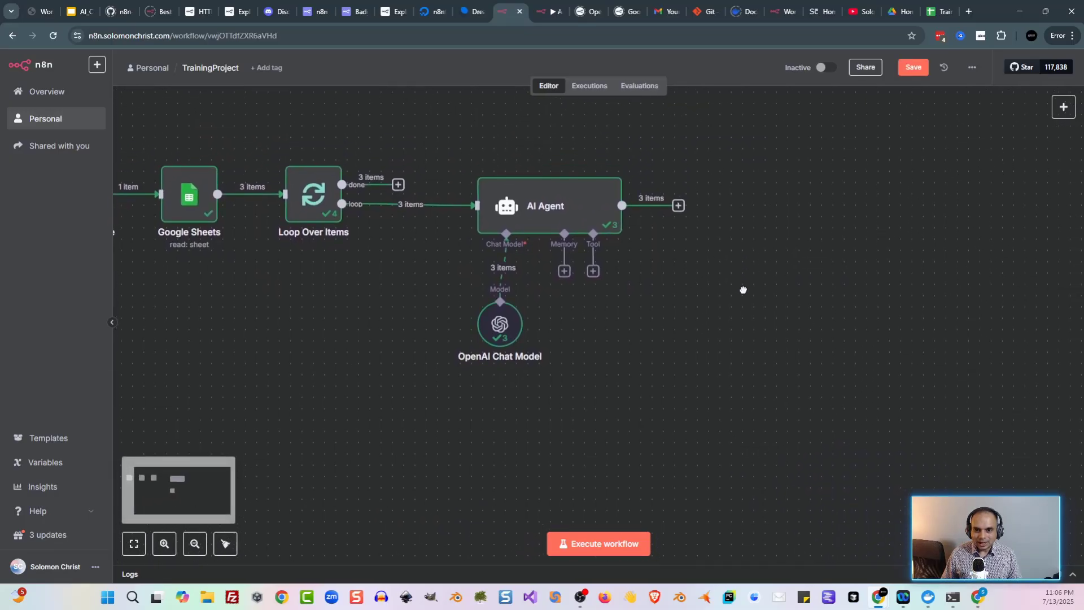
pyautogui.press('Tab')
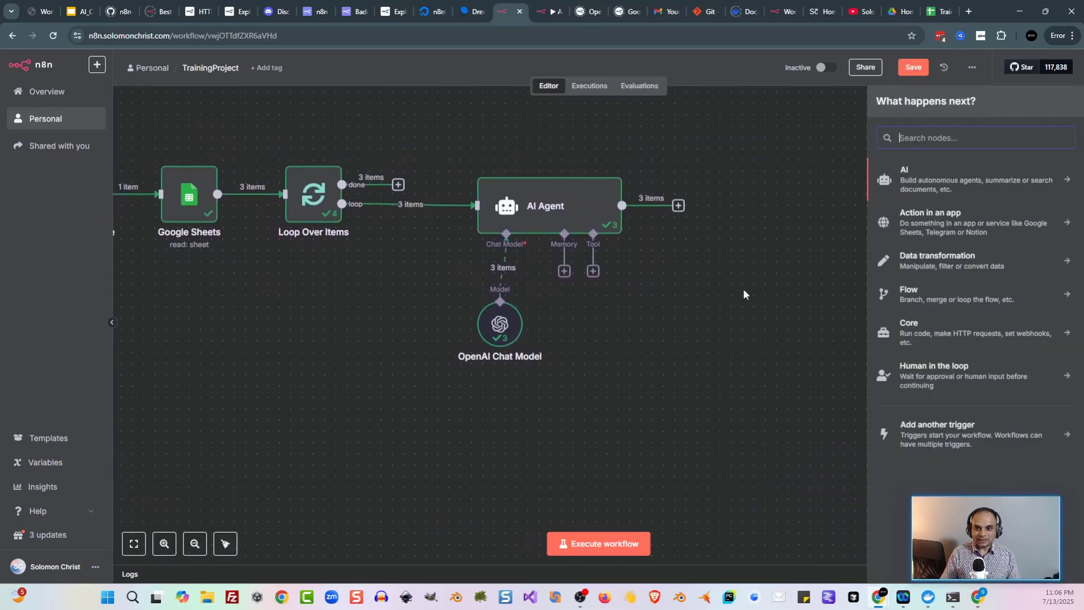
pyautogui.write('wait')
pyautogui.click(918, 186)
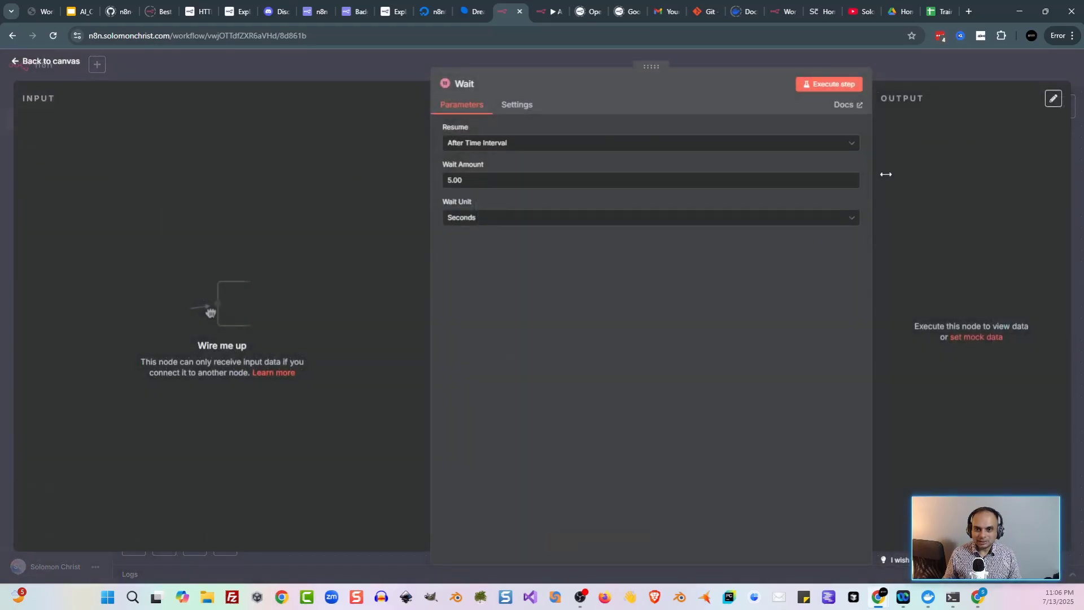
pyautogui.press('Escape')
pyautogui.moveTo(622, 205); pyautogui.dragTo(738, 201)
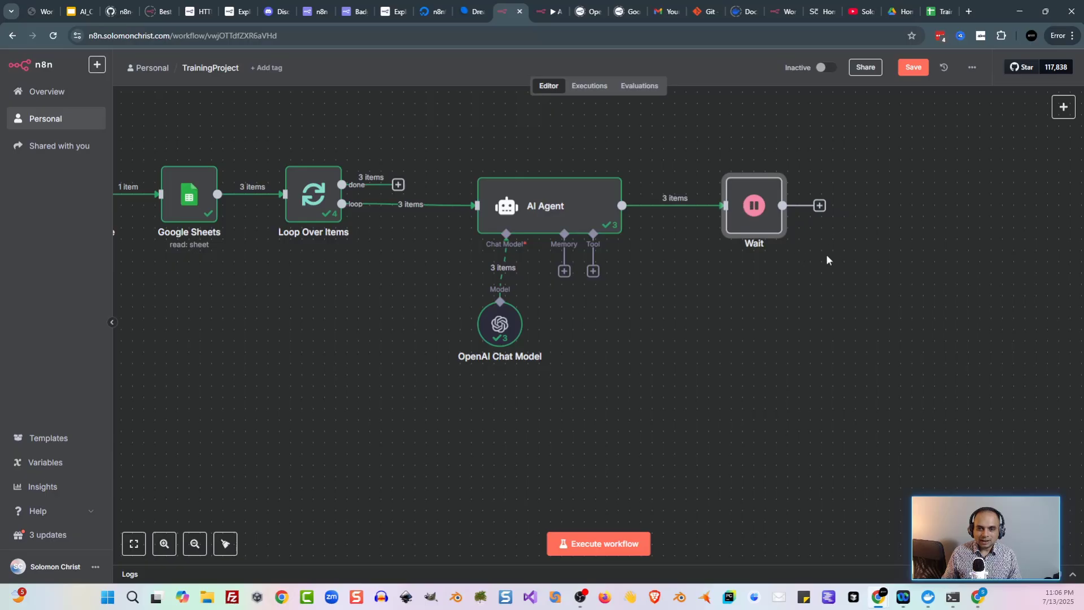
# Step: Choose Google Sheets as the next node after Wait
pyautogui.press('Tab')
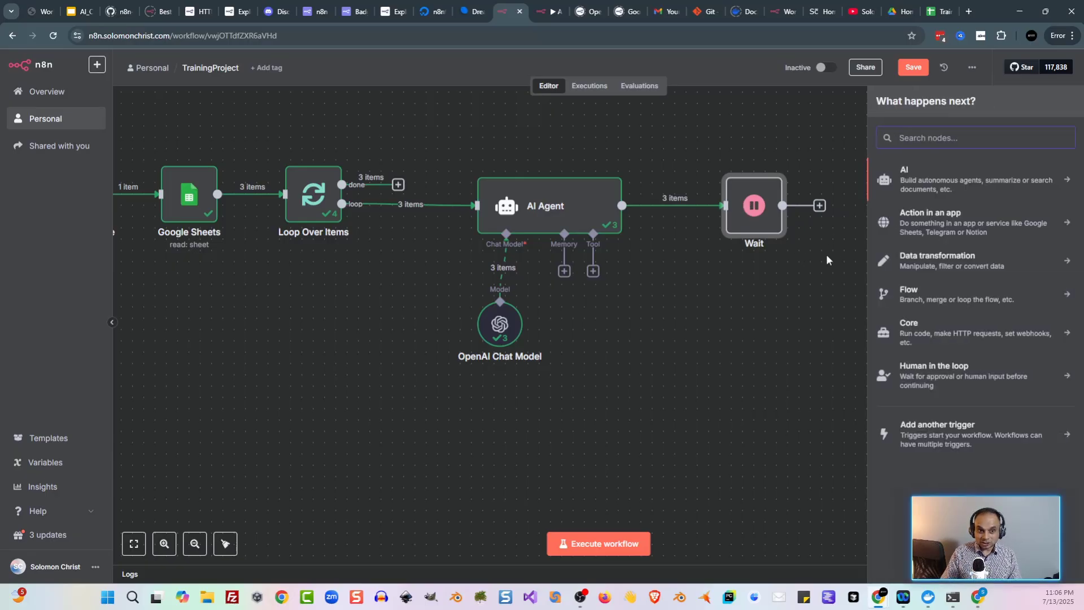
pyautogui.write('shee')
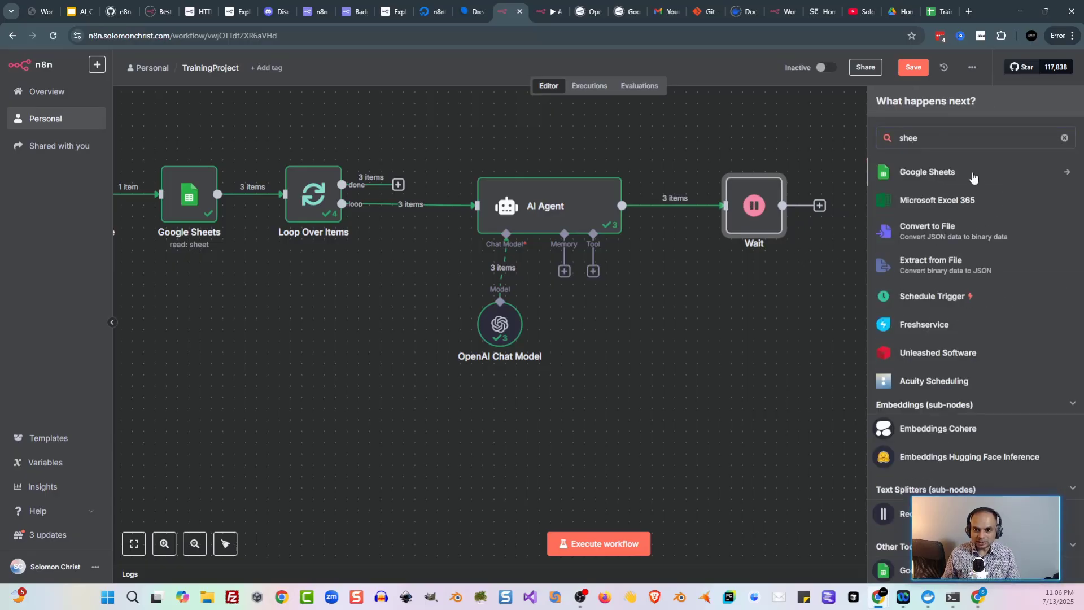
pyautogui.click(967, 173)
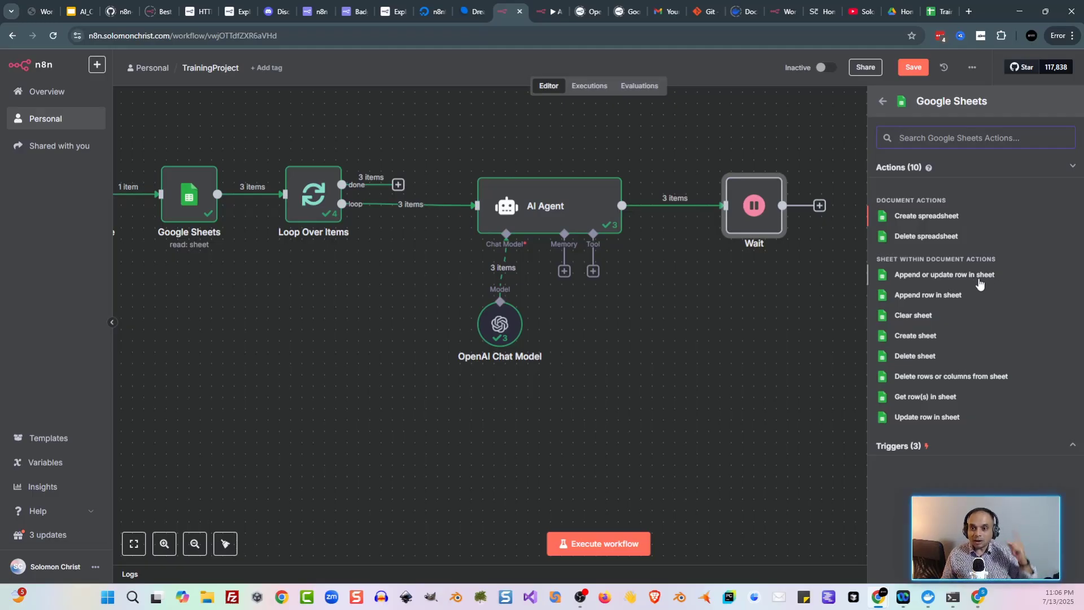
# Step: Choose 'Append or update row in sheet' and load Loop Over Items' first-run data as input
pyautogui.click(978, 276)
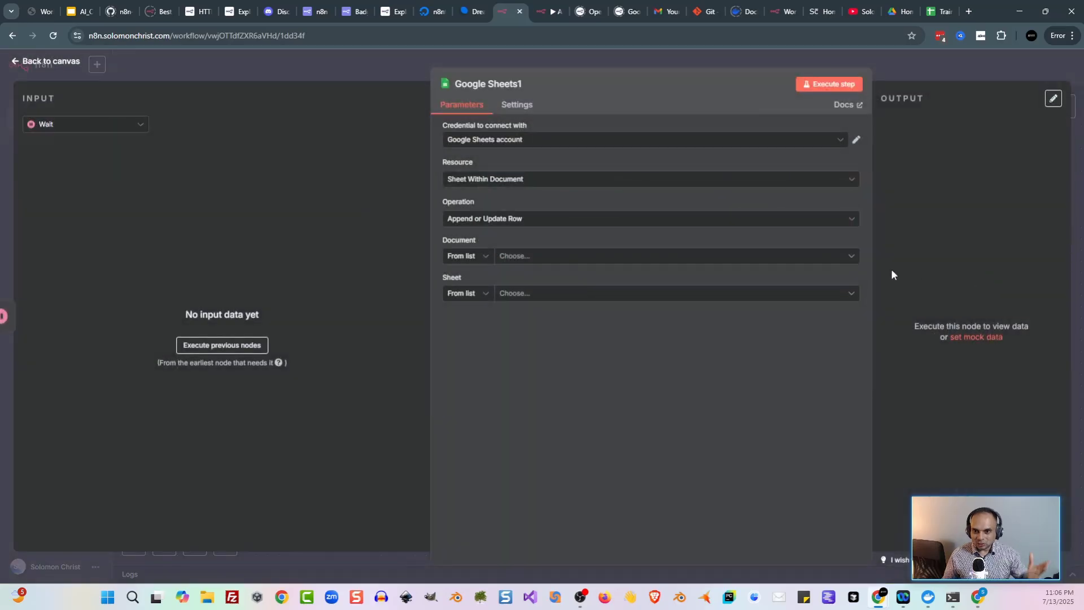
pyautogui.click(208, 348)
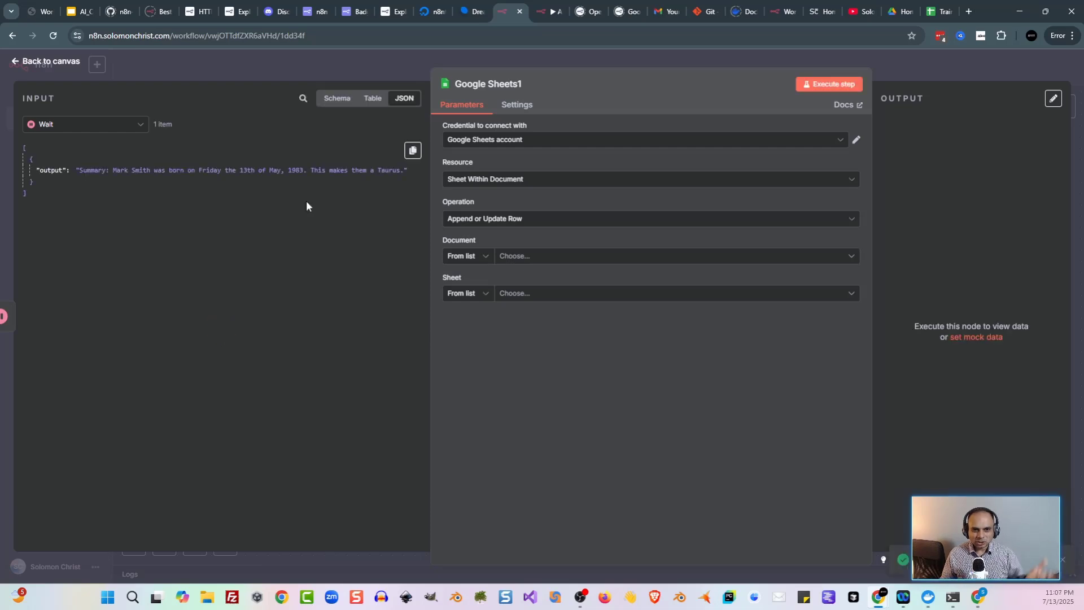
pyautogui.click(105, 125)
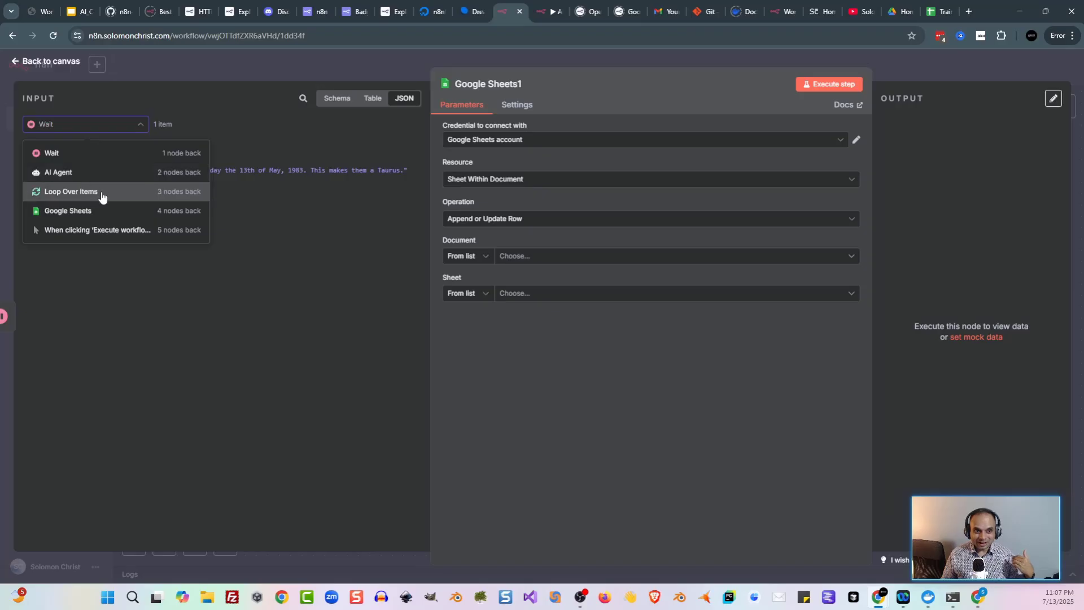
pyautogui.click(102, 192)
pyautogui.click(248, 124)
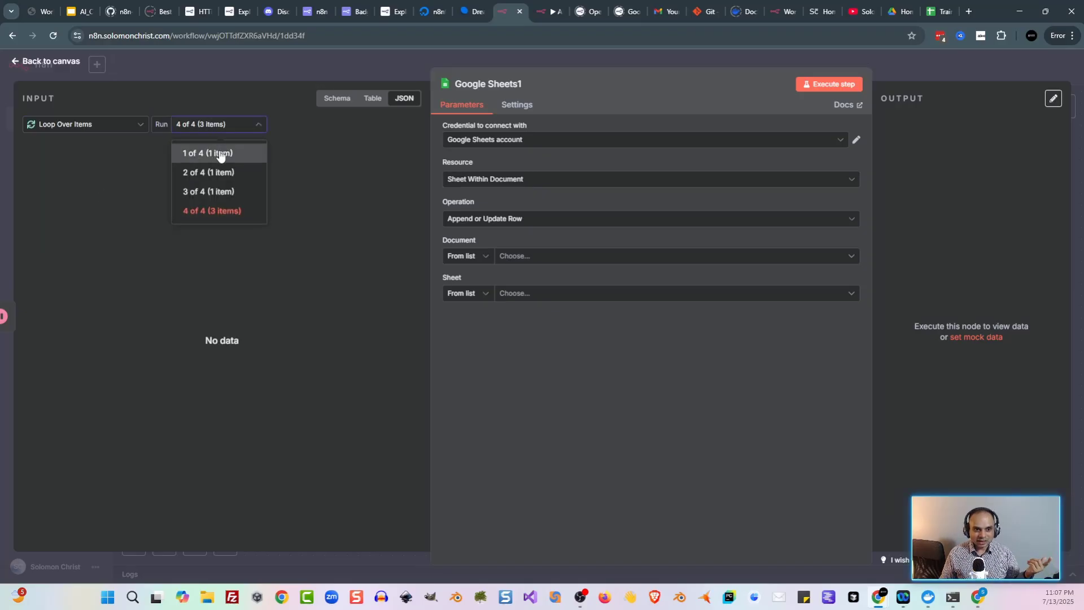
pyautogui.click(221, 150)
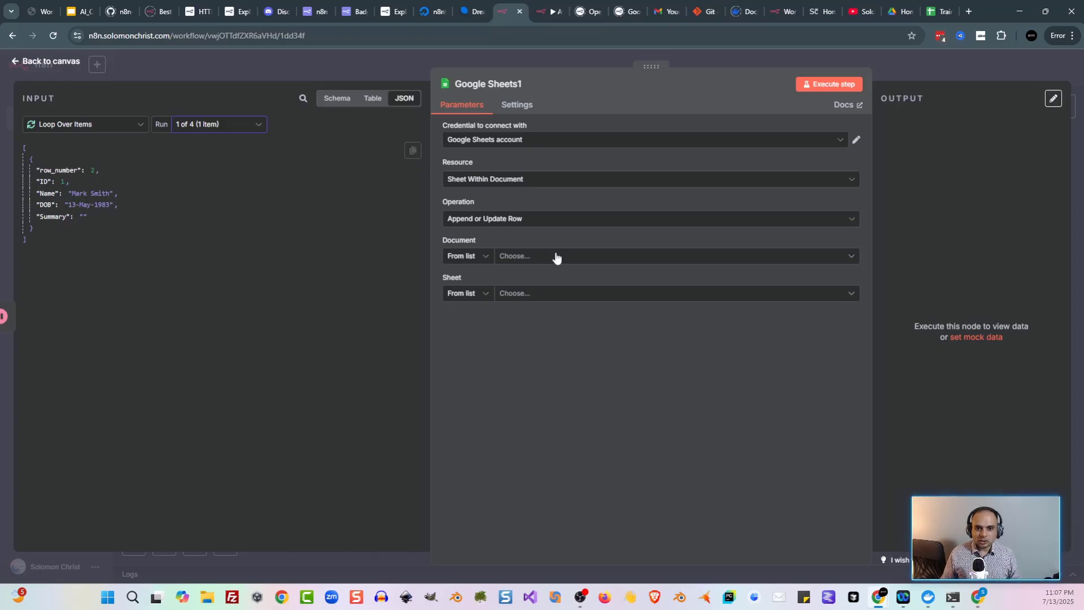
# Step: Target TrainingSheet's Sheet1 and match rows on the ID column
pyautogui.click(635, 259)
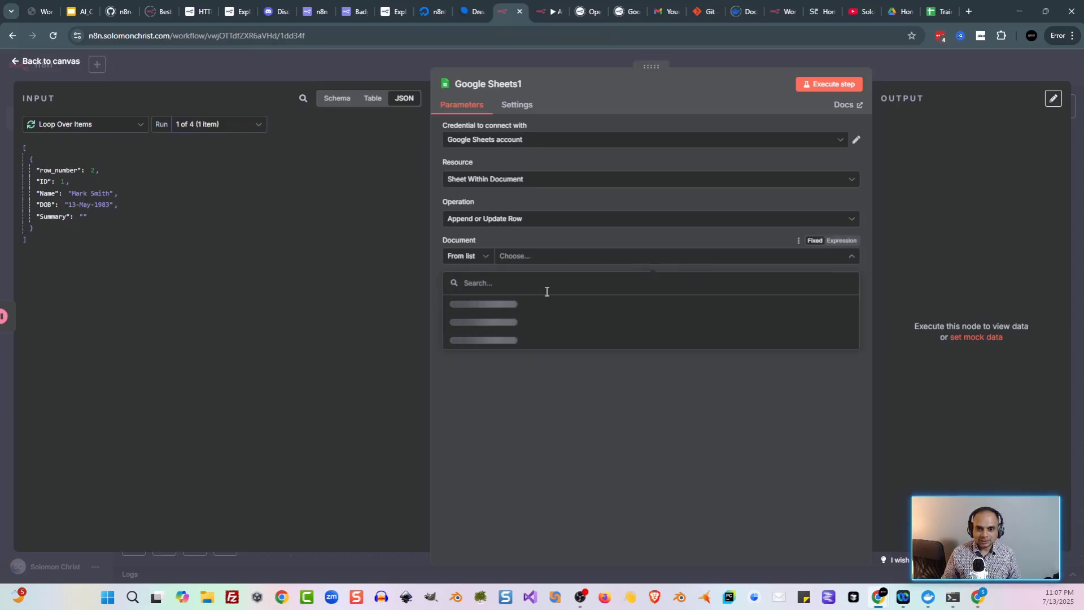
pyautogui.click(527, 306)
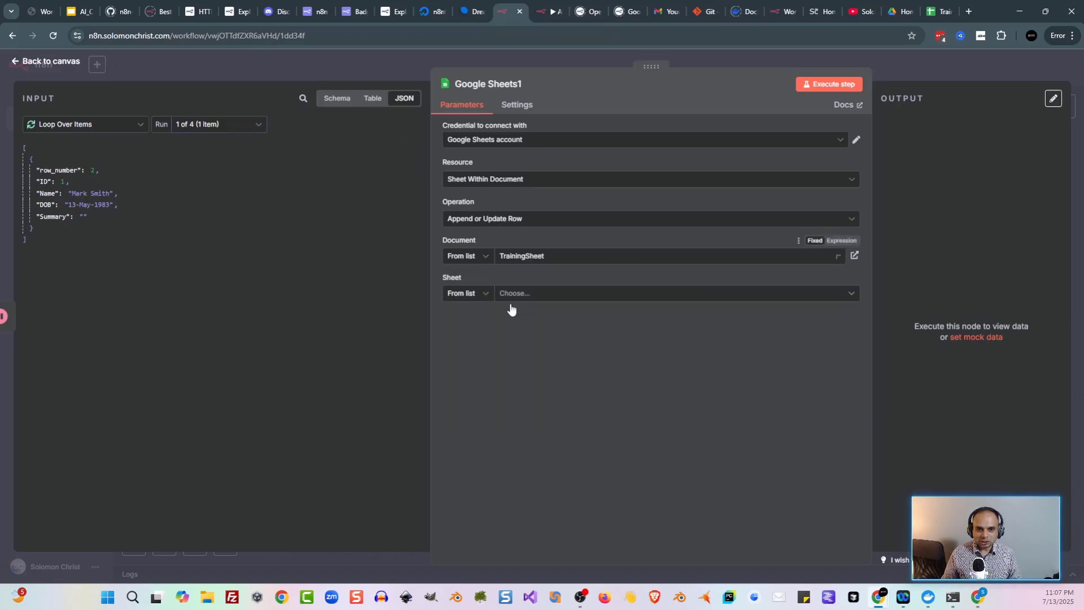
pyautogui.click(565, 293)
pyautogui.click(595, 319)
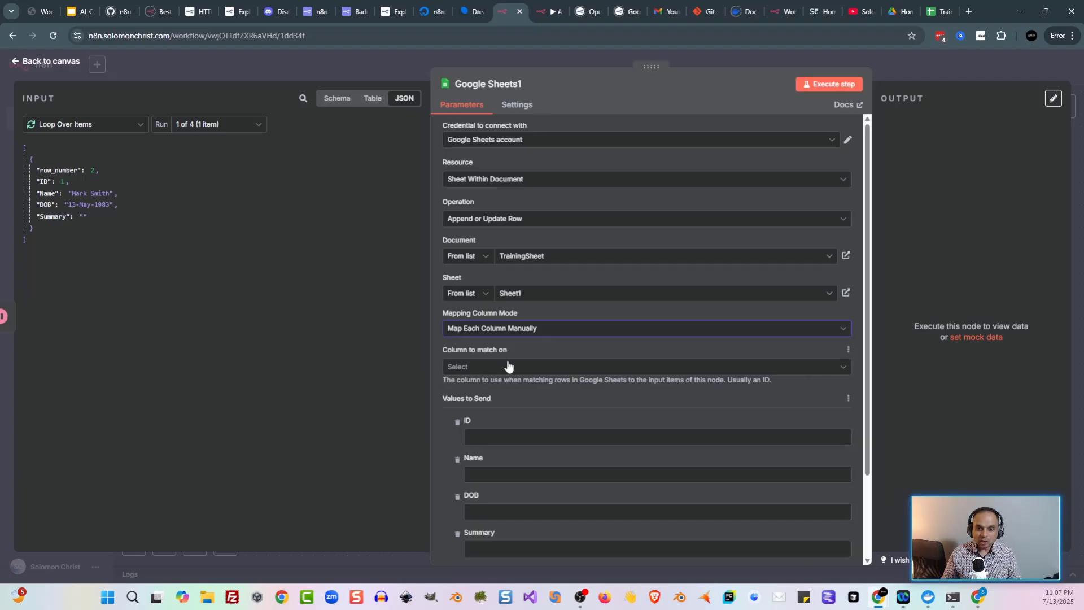
pyautogui.click(552, 374)
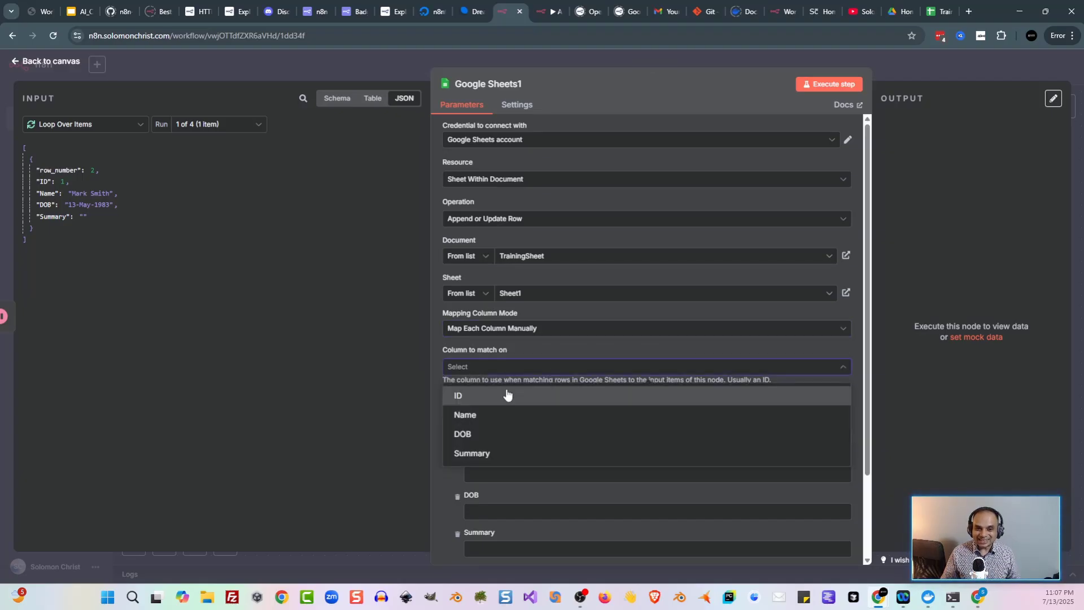
pyautogui.click(506, 391)
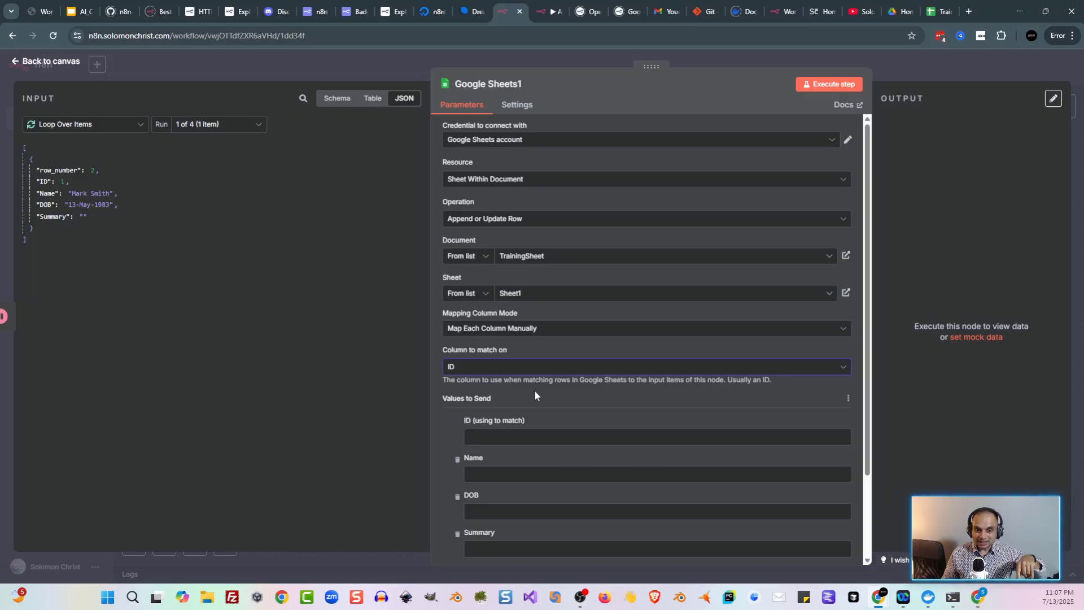
pyautogui.scroll(-1, 534, 389)
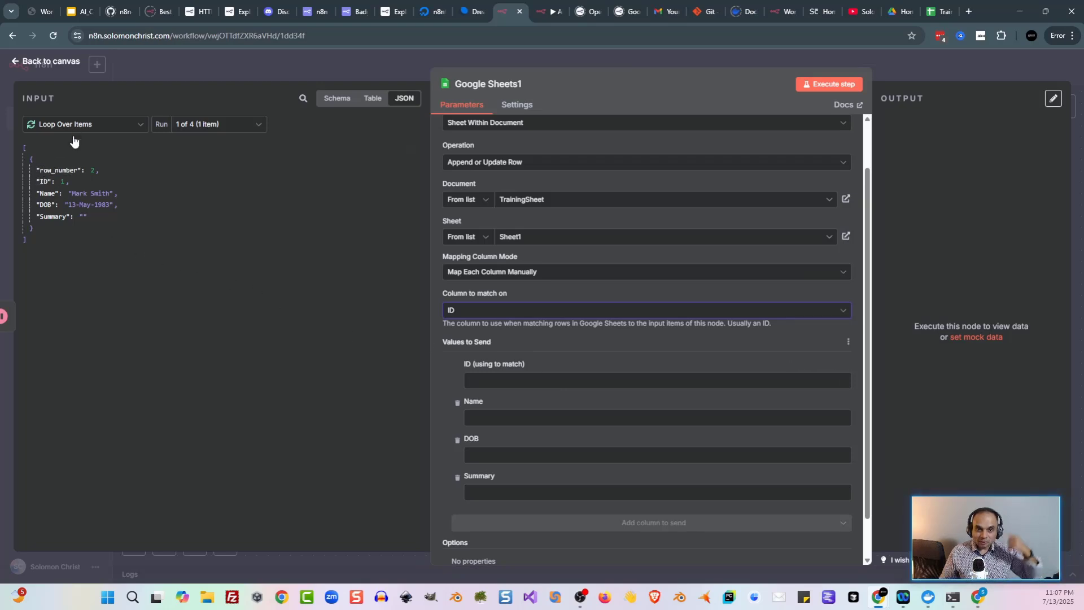
# Step: Fill the ID value with Loop Over Items' ID and Summary with the AI Agent's output text
pyautogui.moveTo(44, 181); pyautogui.dragTo(521, 376)
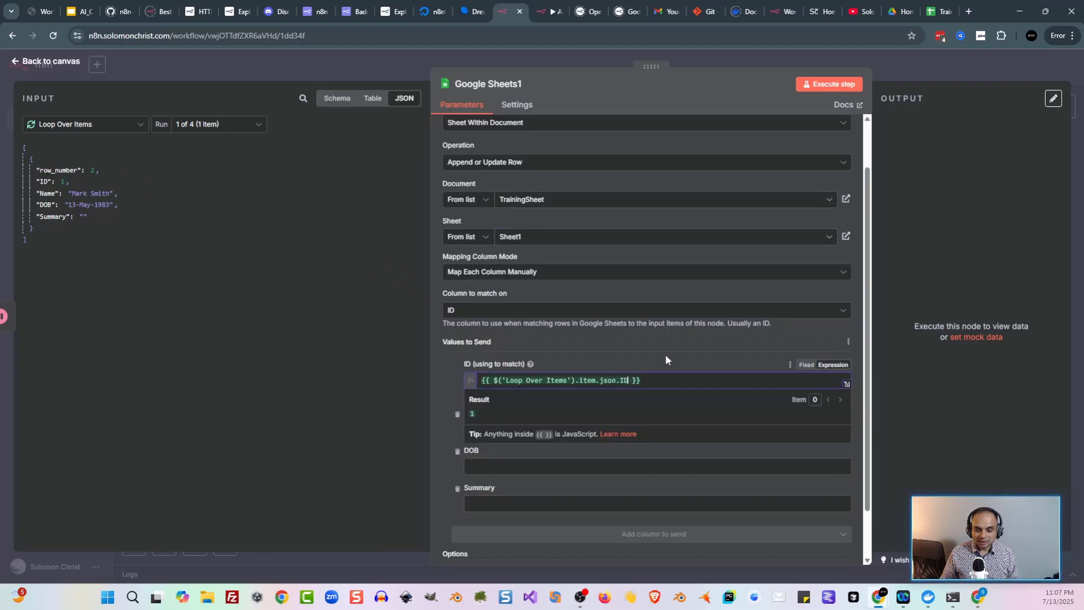
pyautogui.click(446, 381)
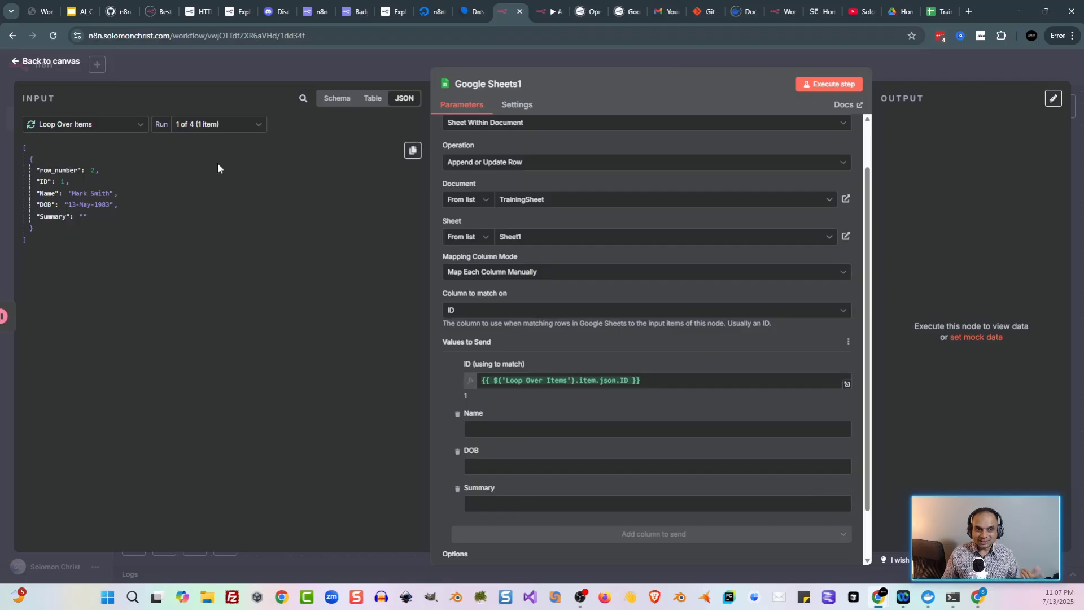
pyautogui.click(133, 129)
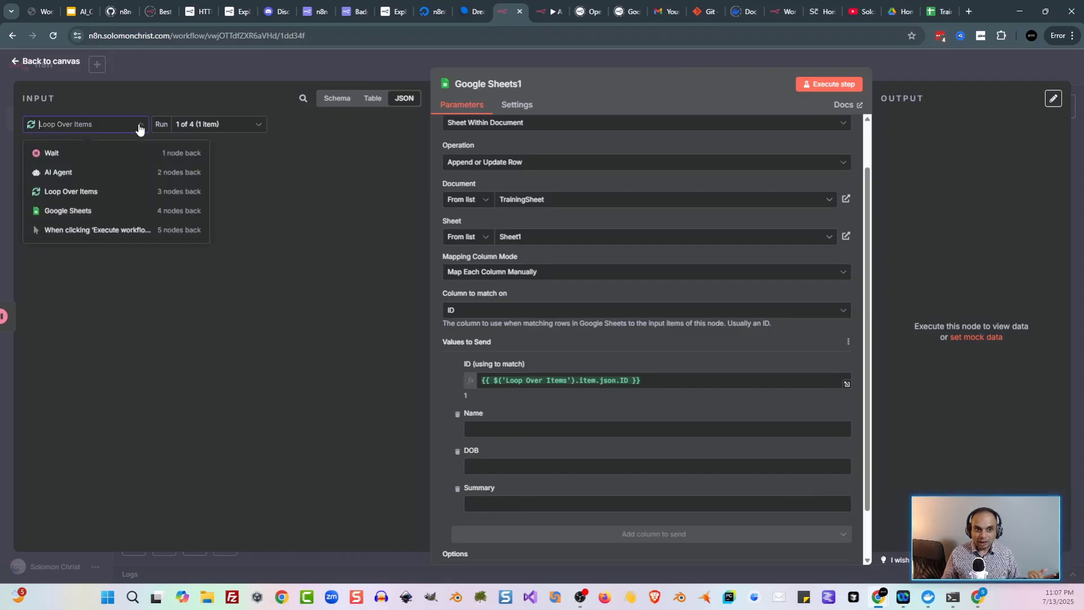
pyautogui.click(115, 176)
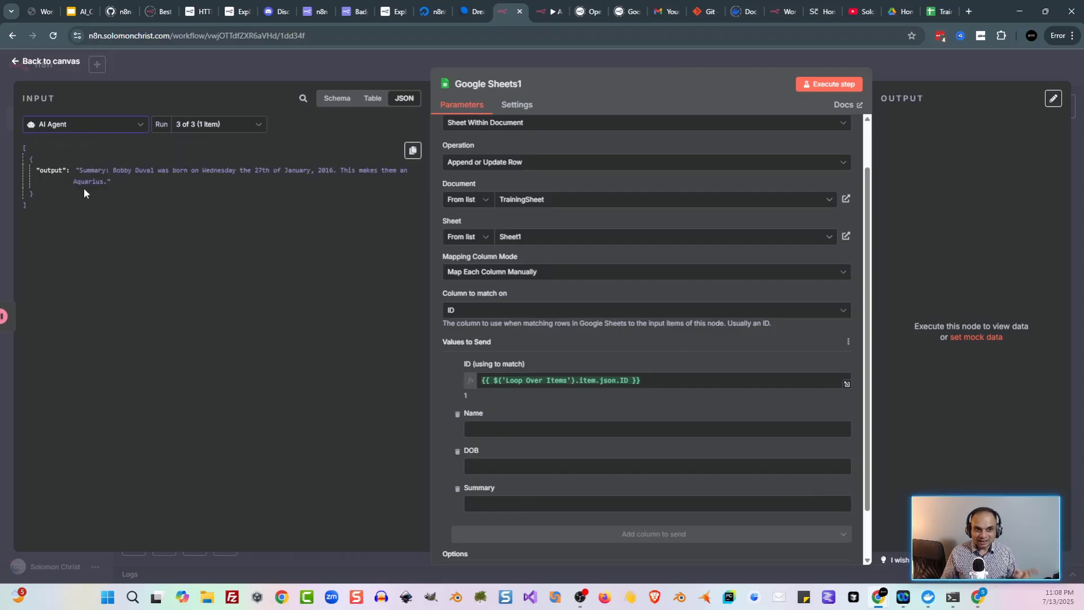
pyautogui.moveTo(56, 170); pyautogui.dragTo(491, 504)
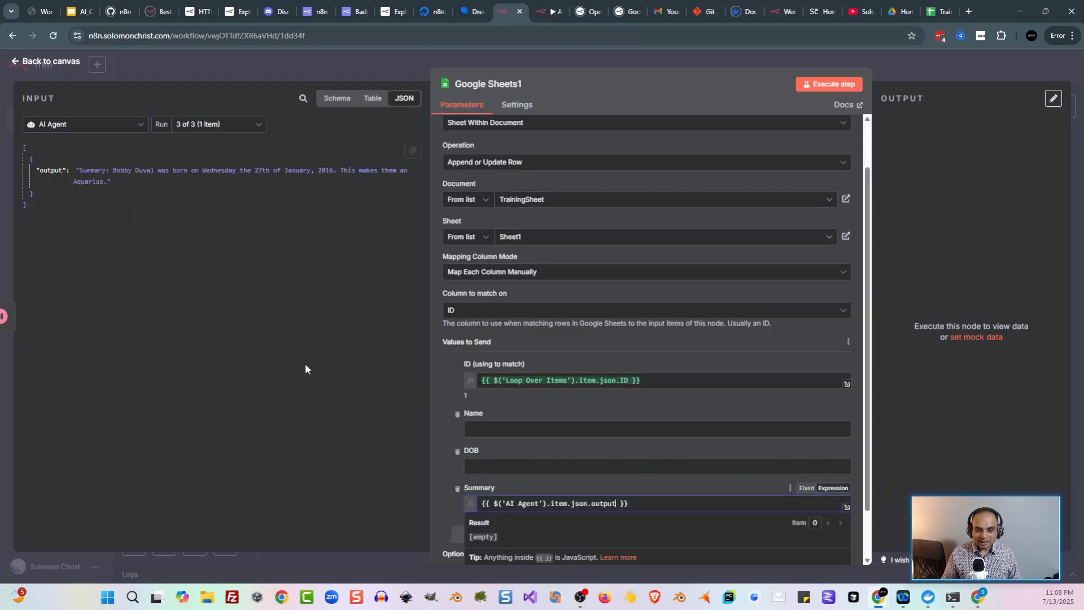
pyautogui.click(92, 131)
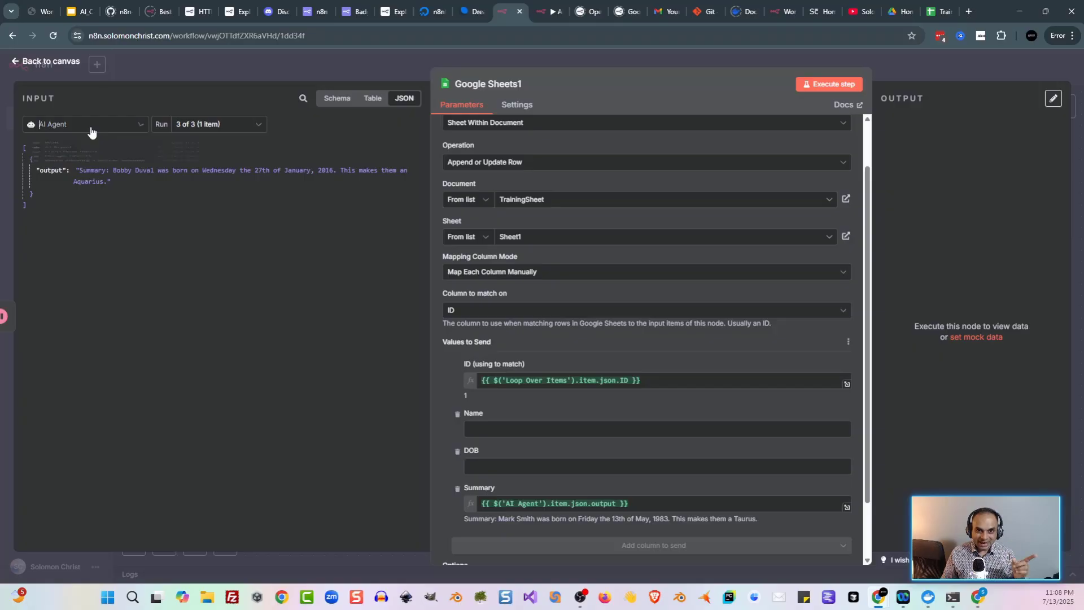
pyautogui.click(488, 59)
pyautogui.click(489, 59)
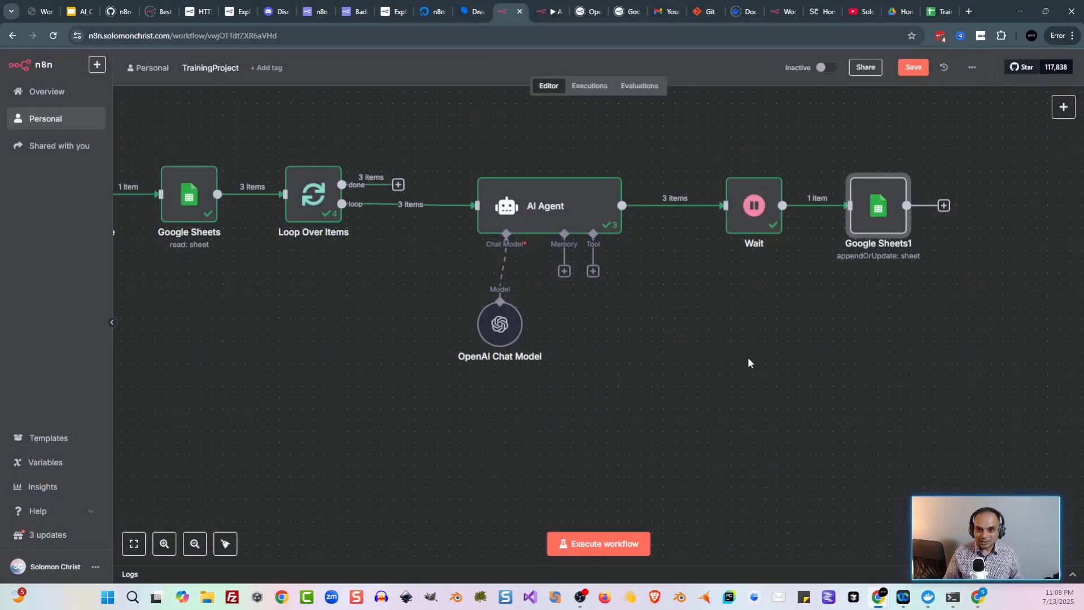
# Step: Connect Google Sheets1's output back into Loop Over Items, save, and clear the previous execution
pyautogui.scroll(-2, 716, 370)
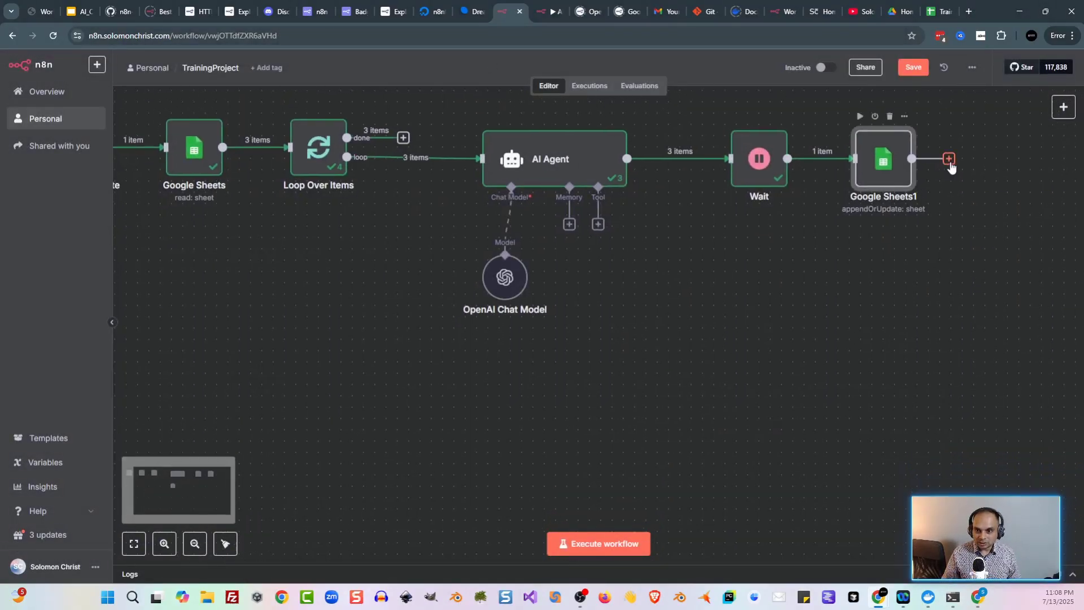
pyautogui.moveTo(950, 165); pyautogui.dragTo(309, 169)
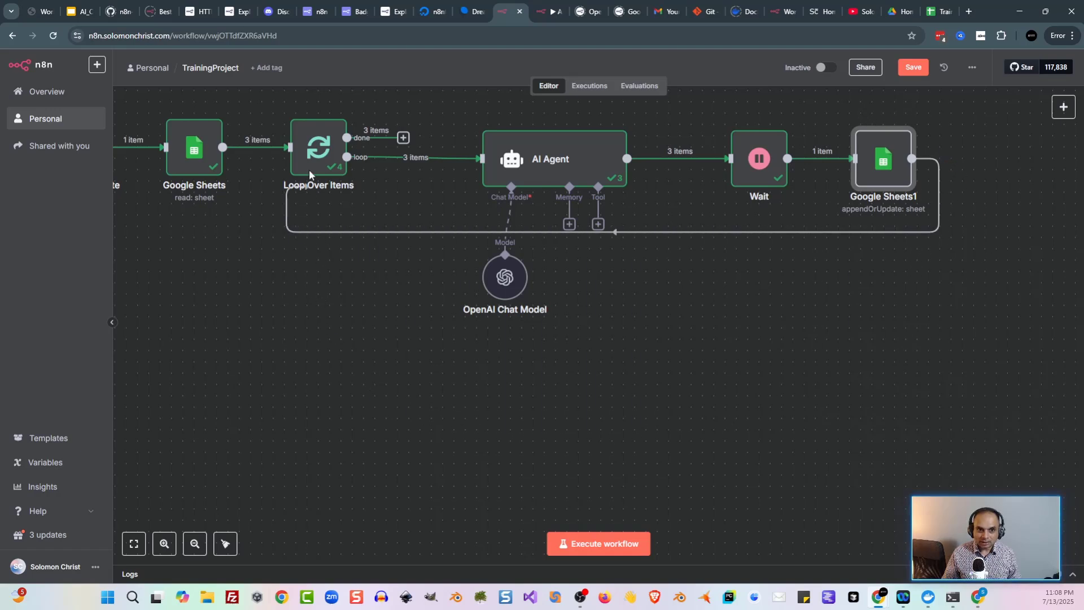
pyautogui.hotkey('ctrl', 's')
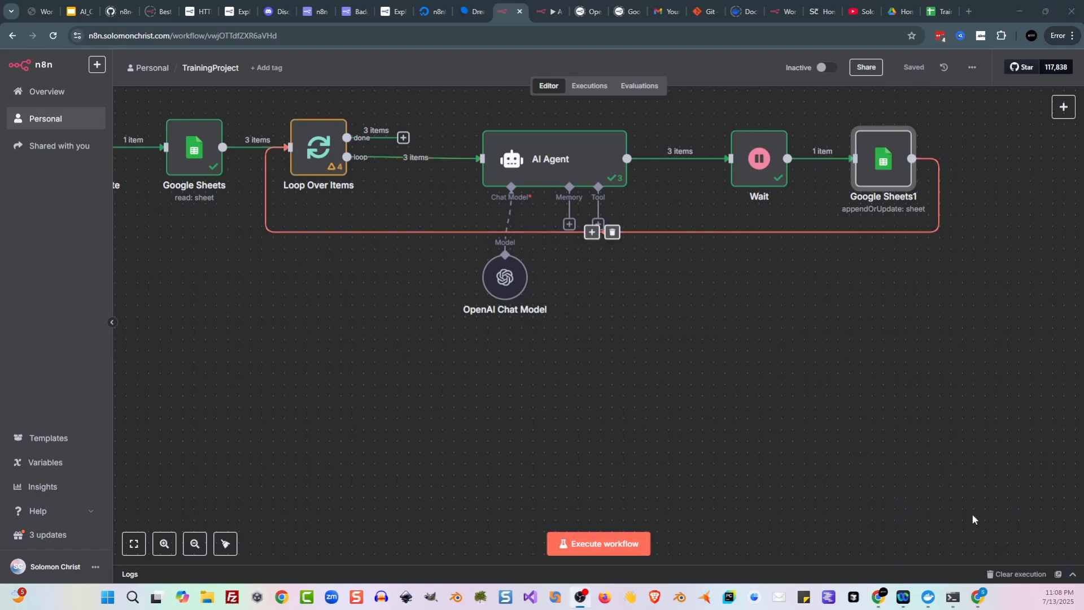
pyautogui.click(1011, 574)
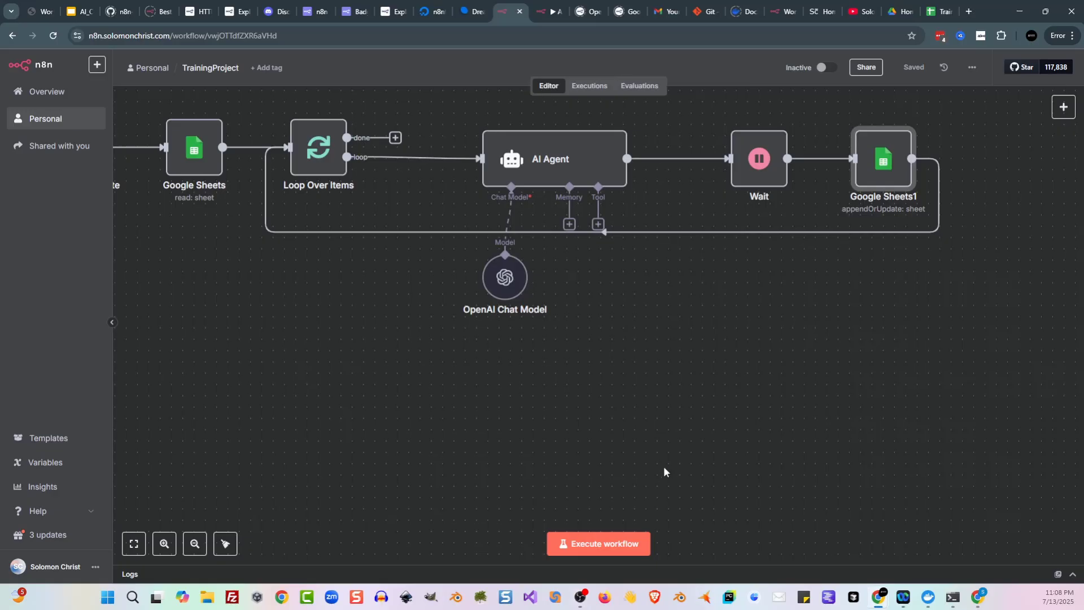
# Step: Confirm TrainingSheet's Summary column is empty, then execute the whole workflow
pyautogui.hscroll(-3, 663, 472)
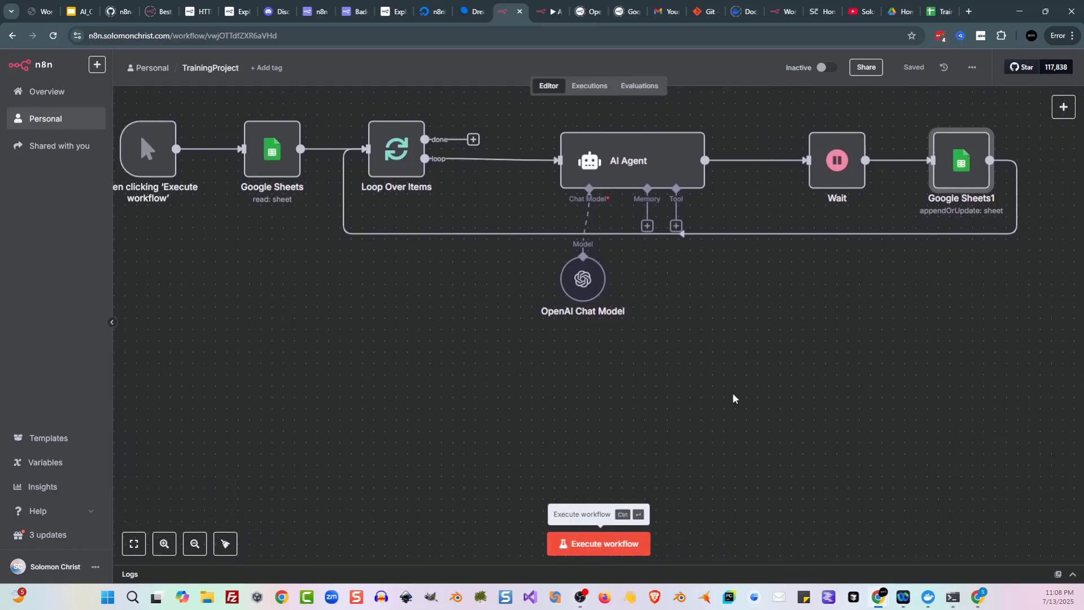
pyautogui.click(940, 12)
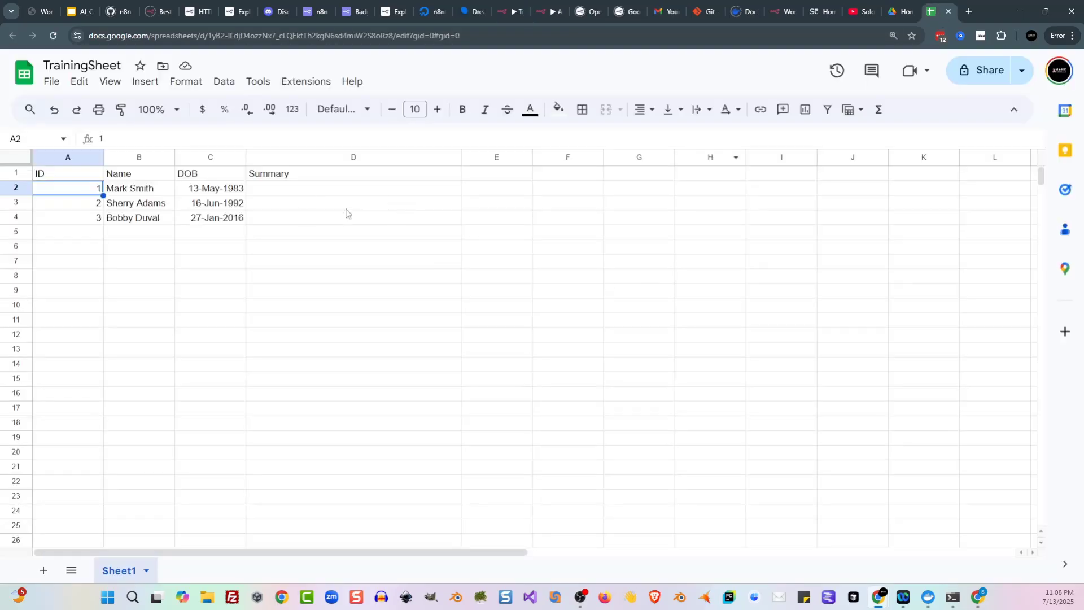
pyautogui.click(504, 13)
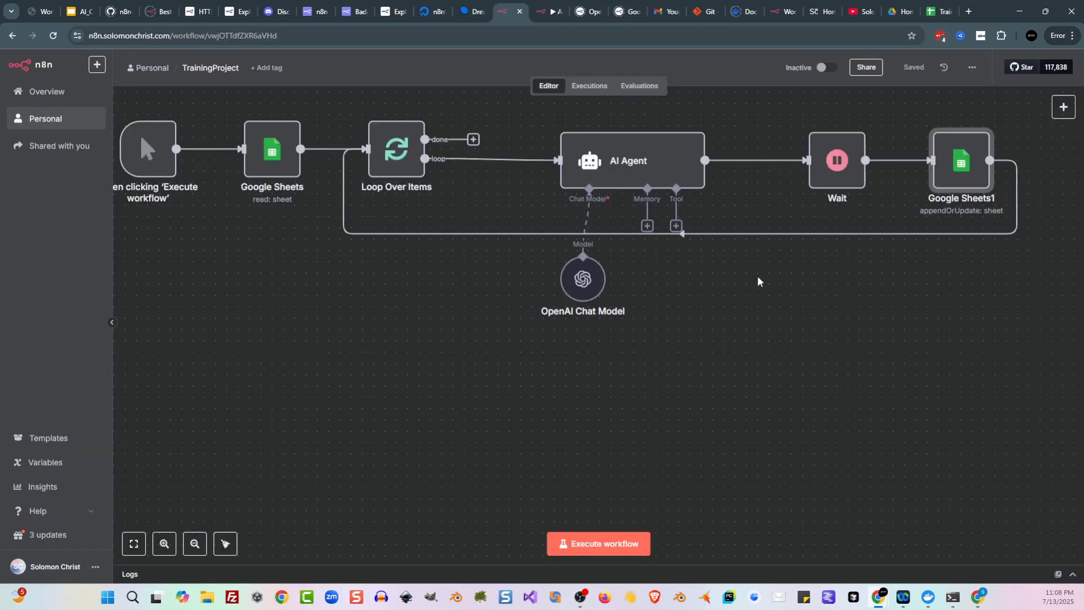
pyautogui.click(629, 545)
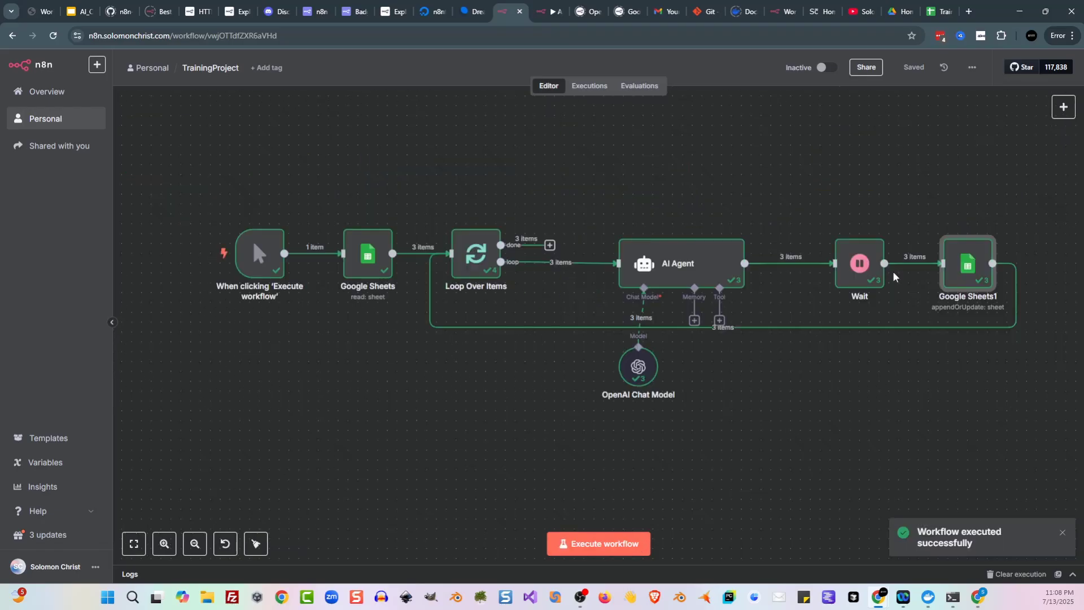
# Step: Inspect the summaries written into Summary cells D2, D3 and D4 of TrainingSheet
pyautogui.click(940, 13)
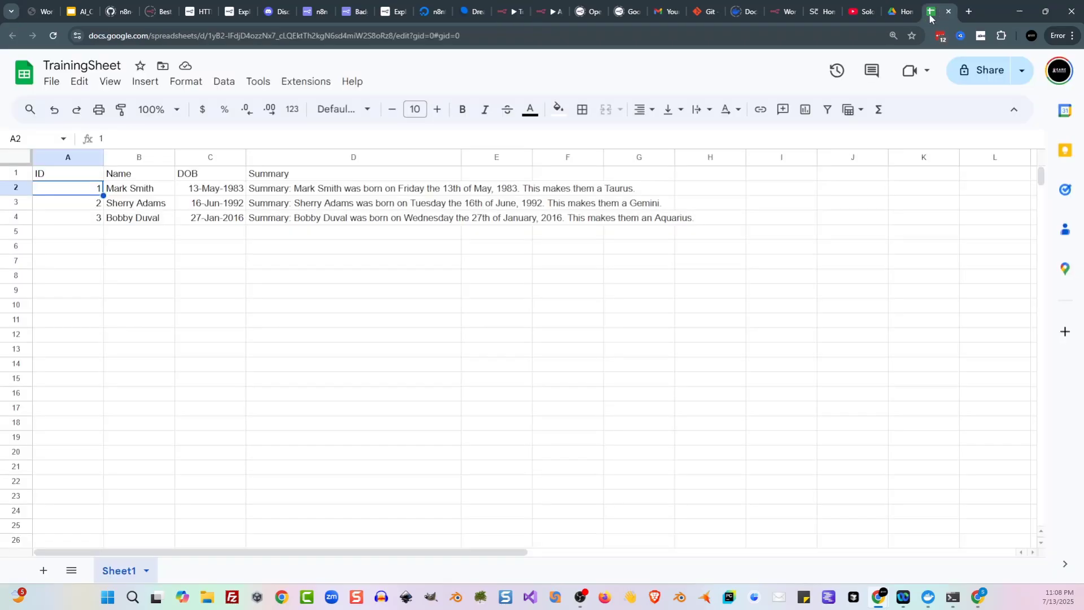
pyautogui.click(345, 188)
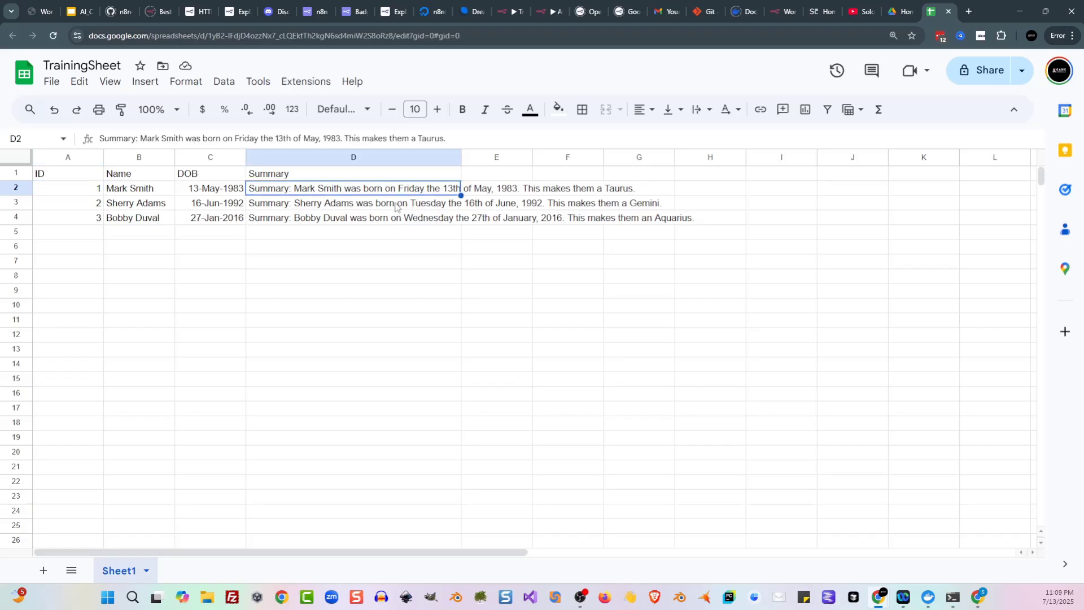
pyautogui.click(399, 204)
pyautogui.click(414, 220)
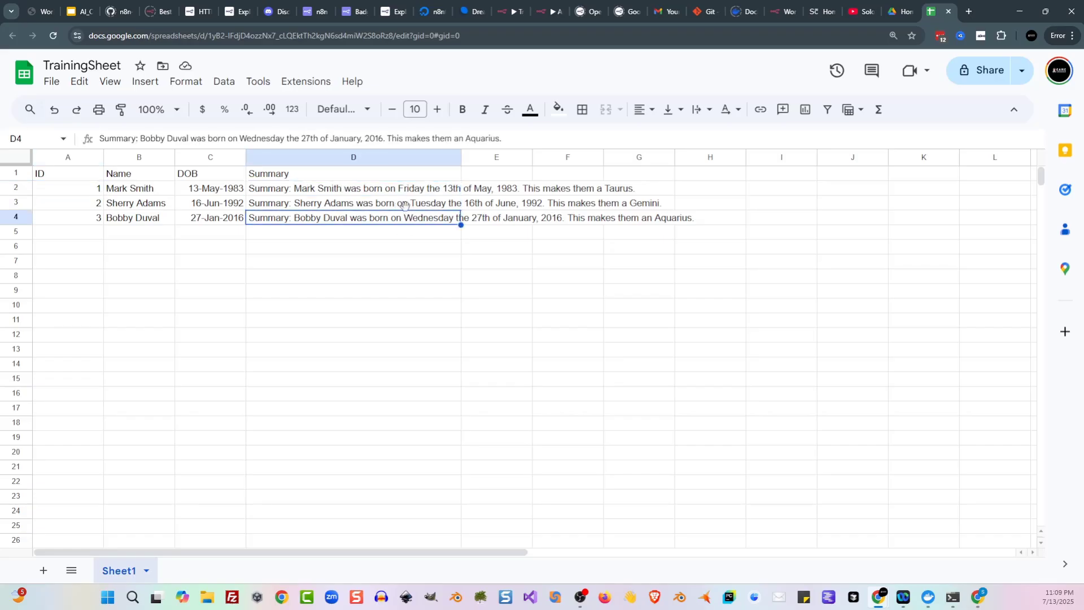
pyautogui.click(338, 236)
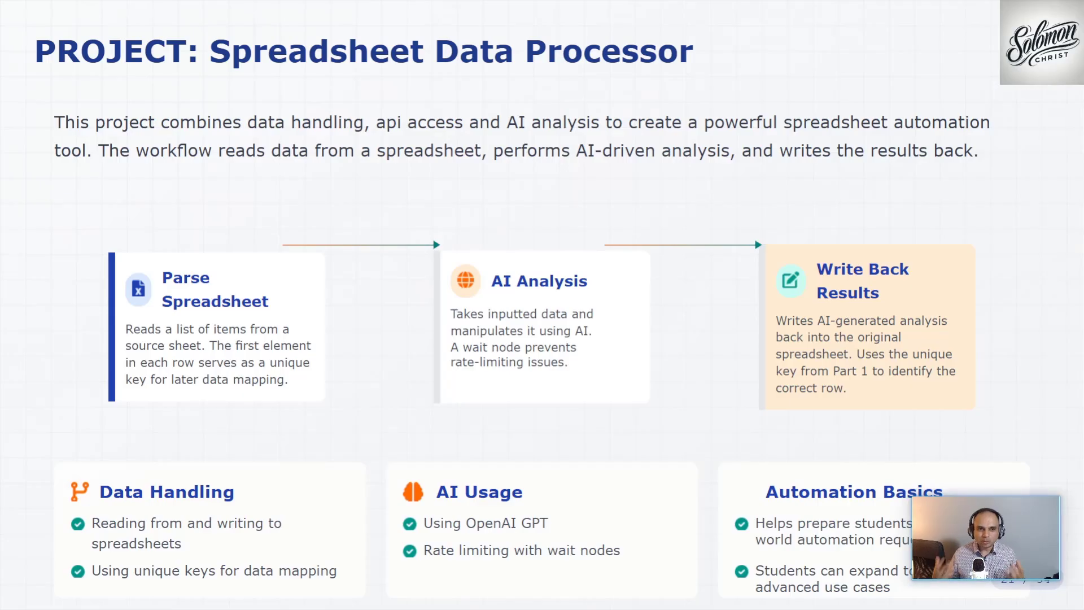
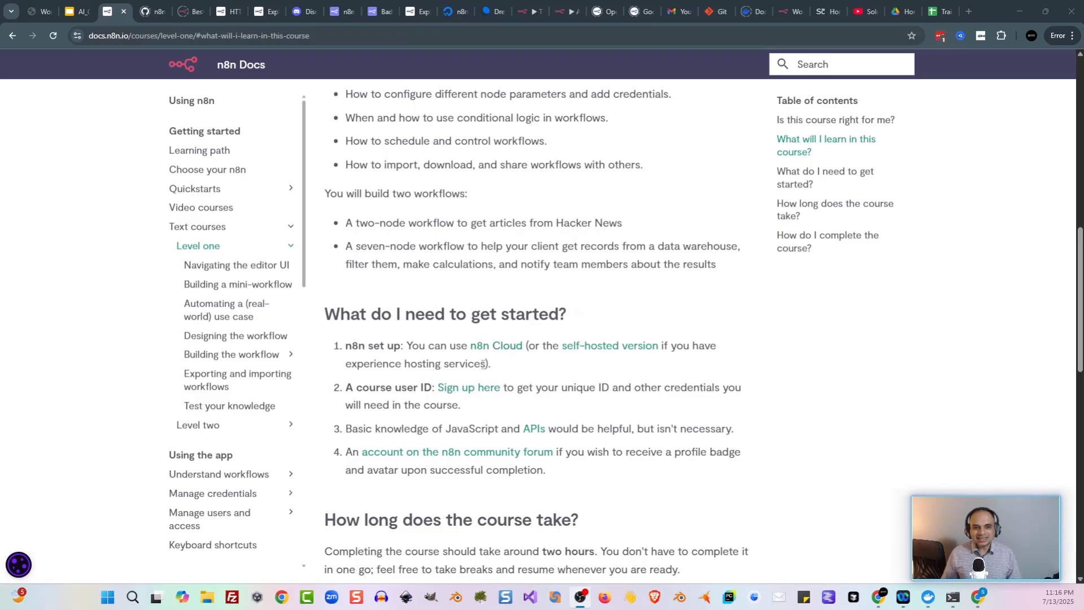
# Step: Start the n8n course sign-up form, entering your full name and email address as the first answers
pyautogui.click(472, 391)
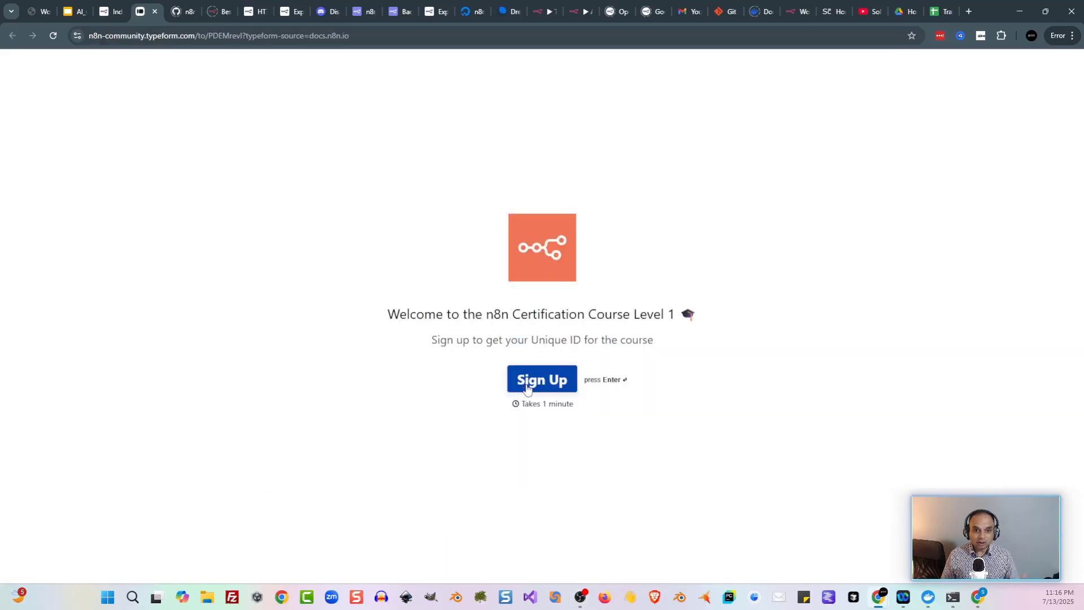
pyautogui.click(555, 388)
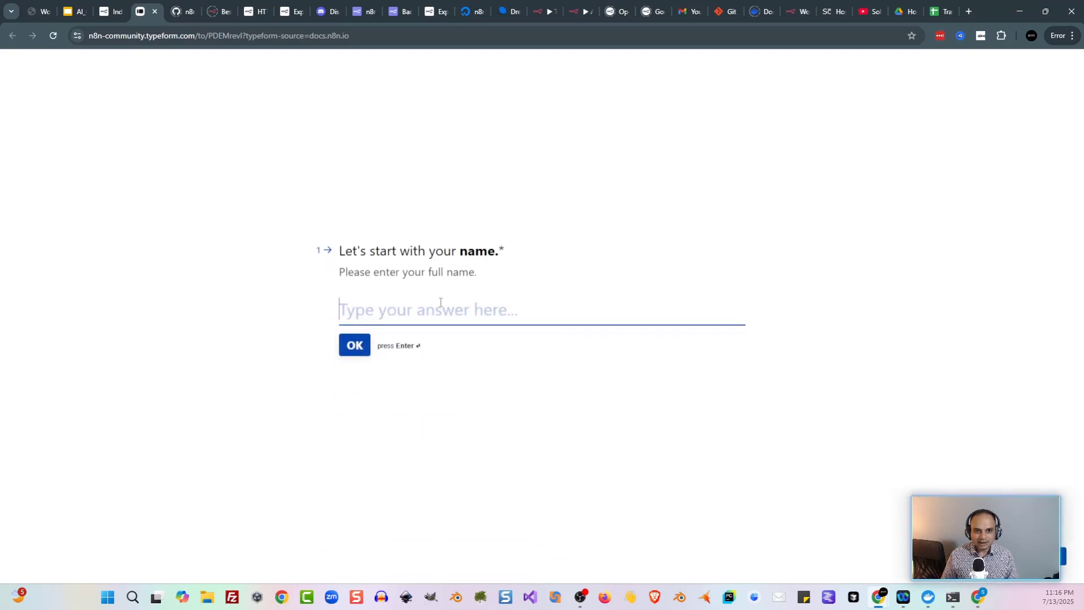
pyautogui.write('Solomon C')
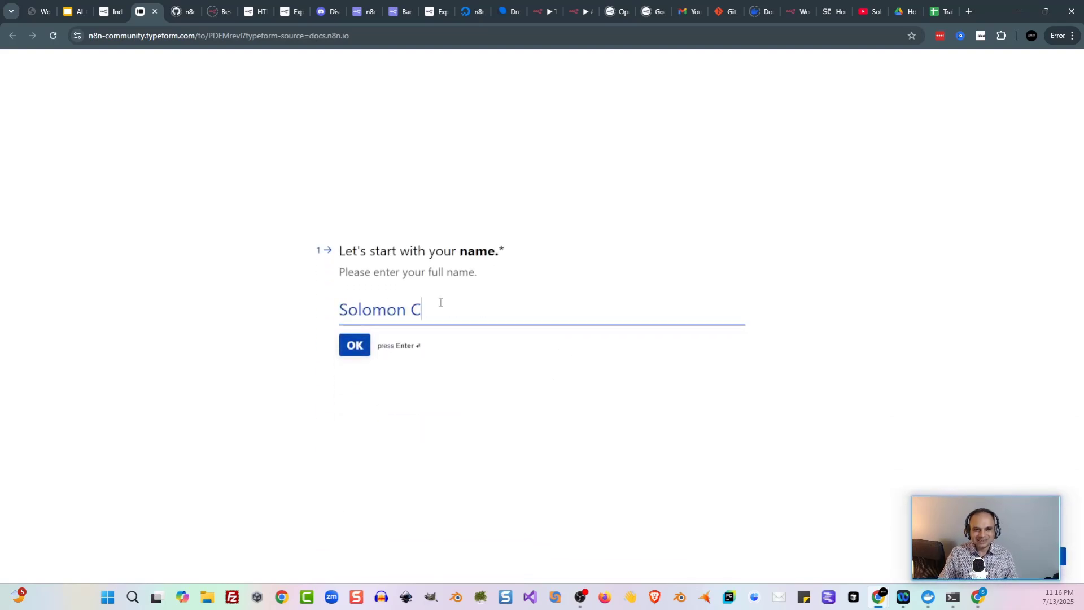
pyautogui.write('hrist Training')
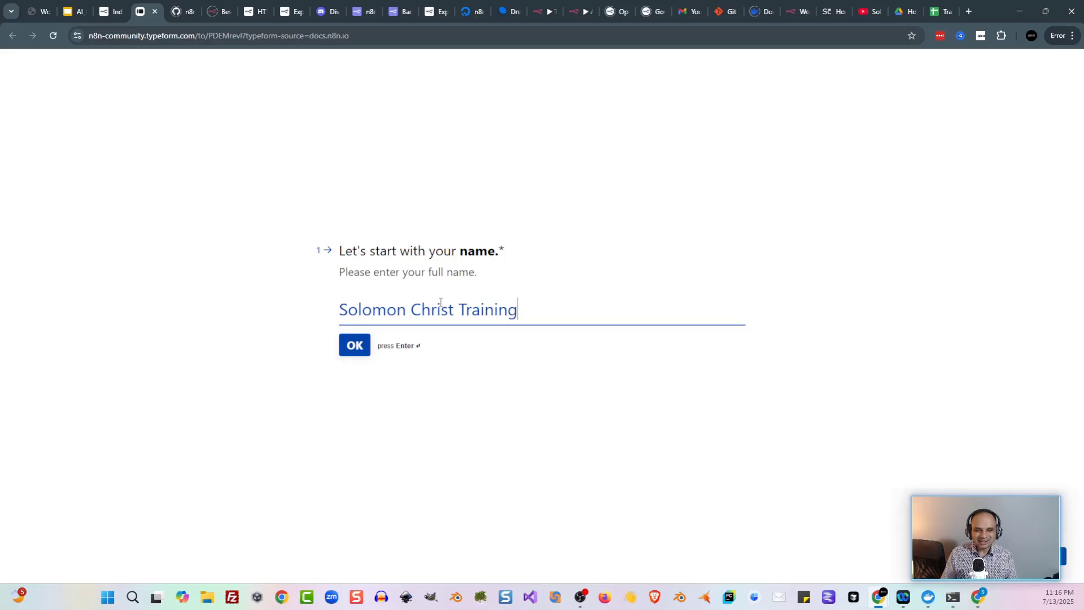
pyautogui.click(348, 352)
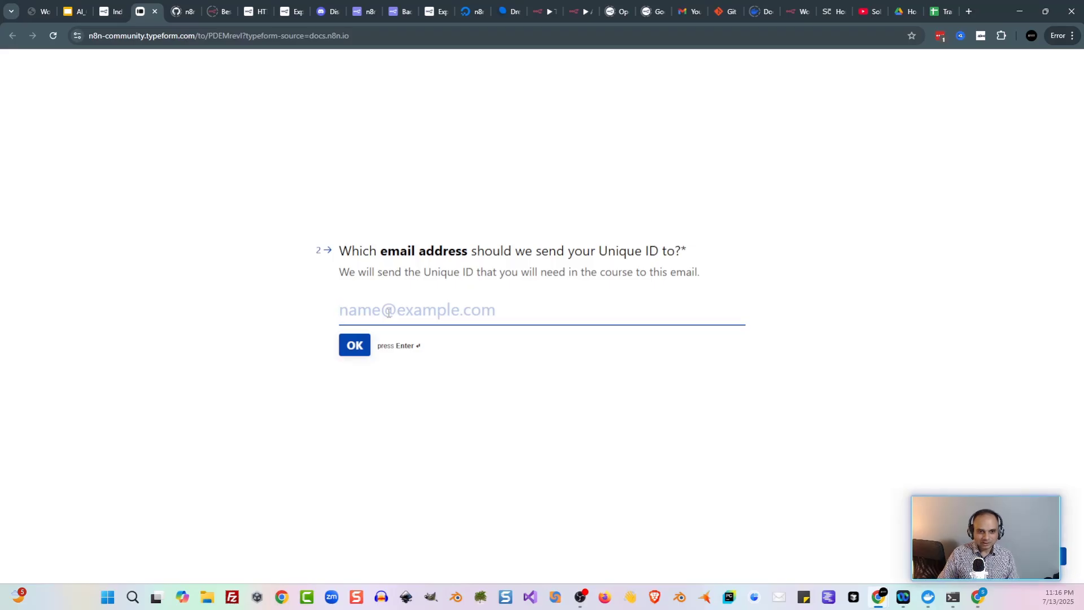
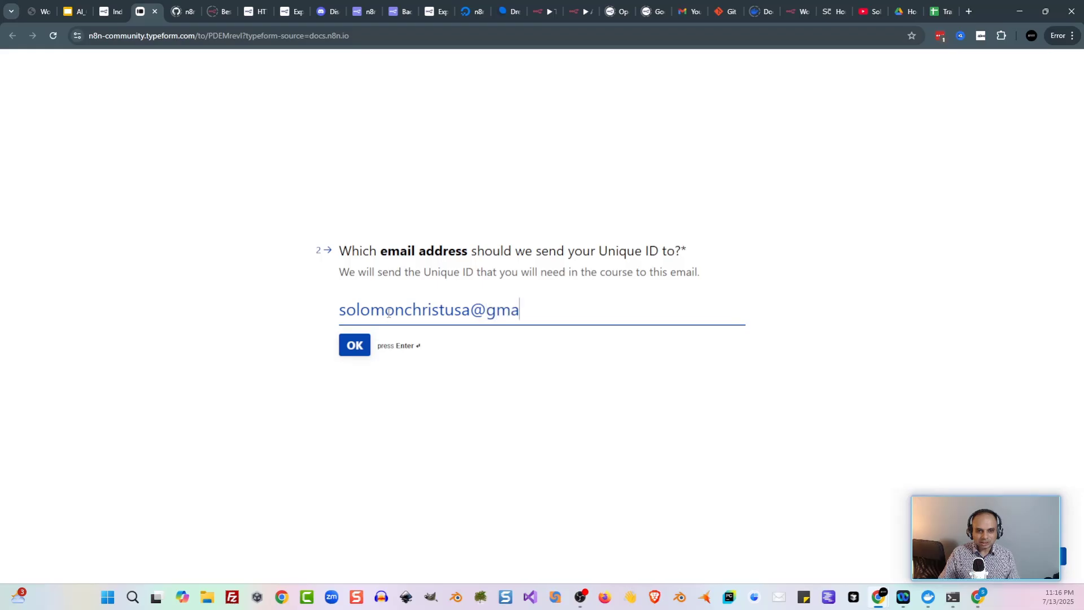
pyautogui.press('Return')
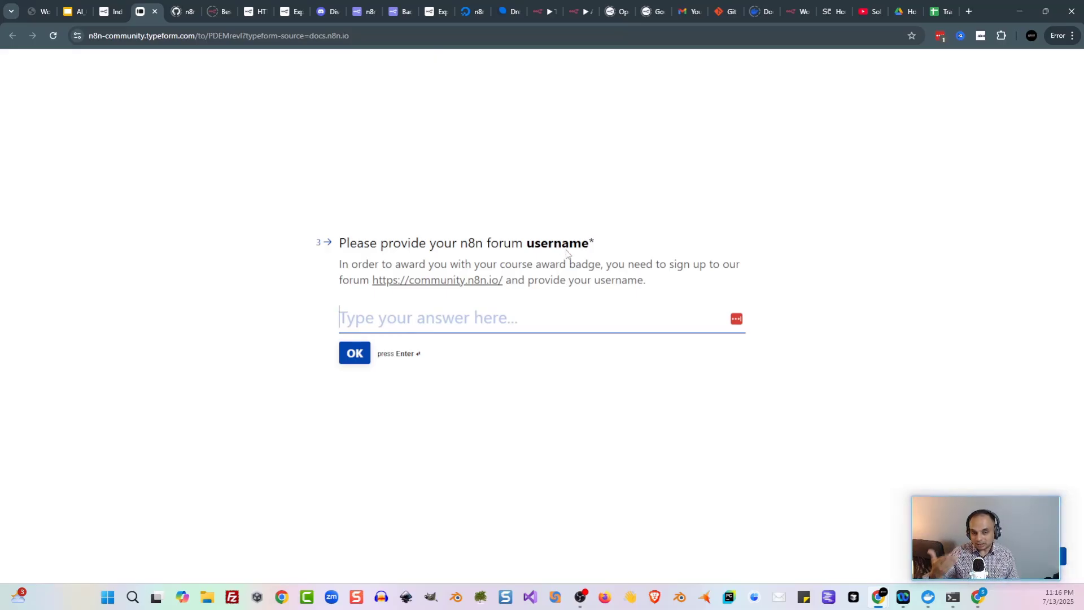
# Step: Create an n8n Community forum account with email, username, password and name
pyautogui.click(414, 284)
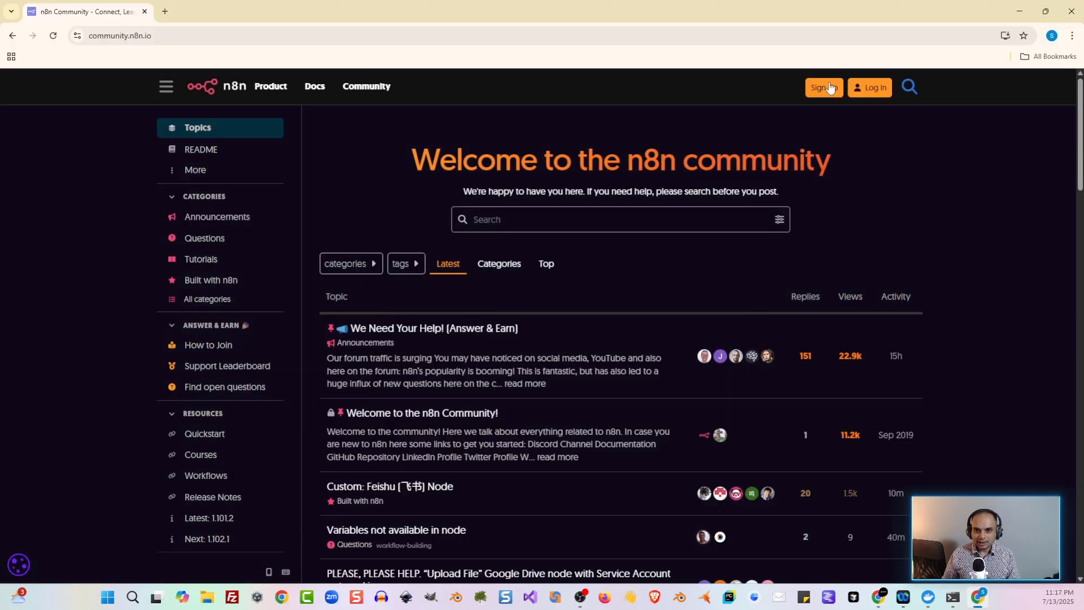
pyautogui.click(823, 88)
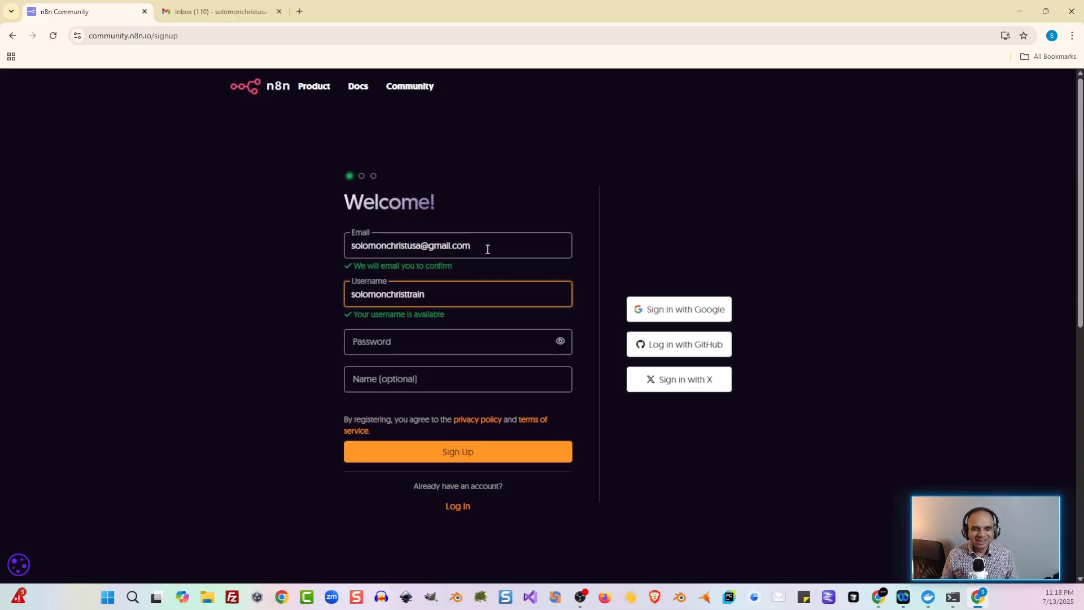
pyautogui.click(454, 348)
pyautogui.scroll(-1, 454, 348)
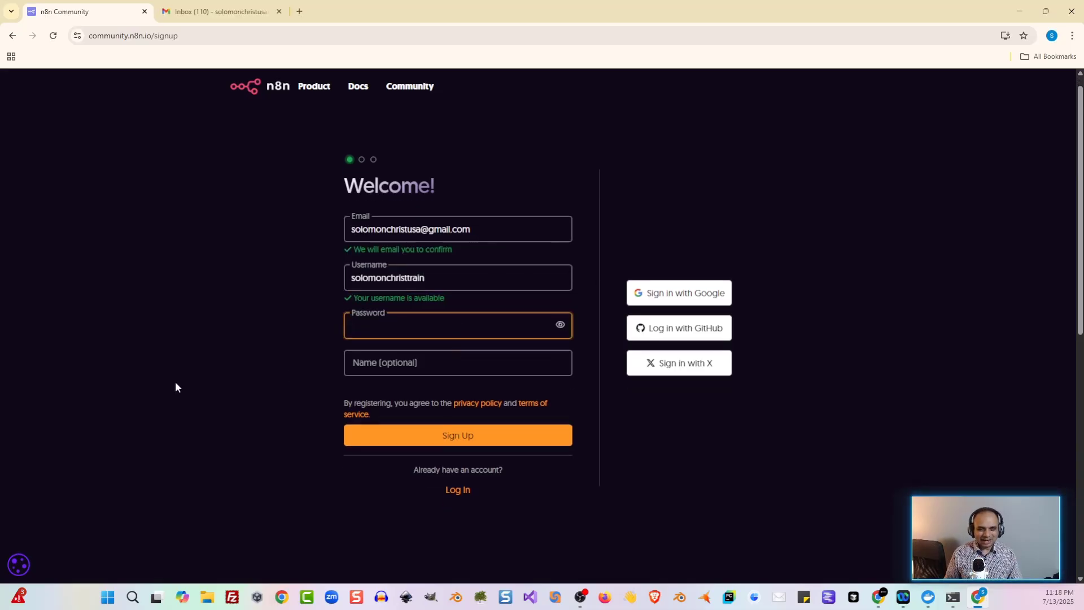
pyautogui.write('******')
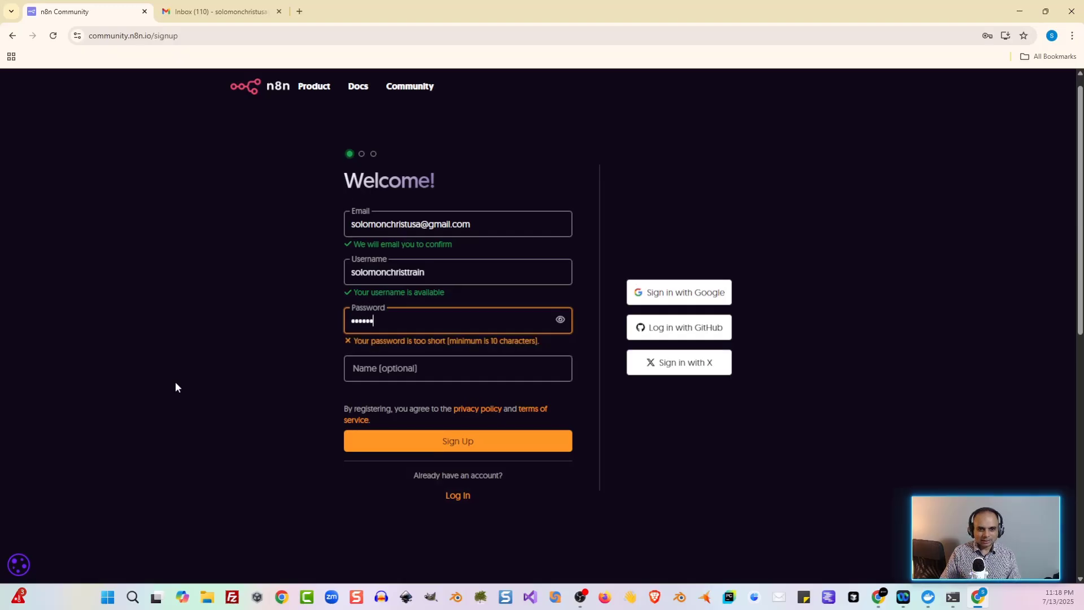
pyautogui.write('***')
pyautogui.press('Tab')
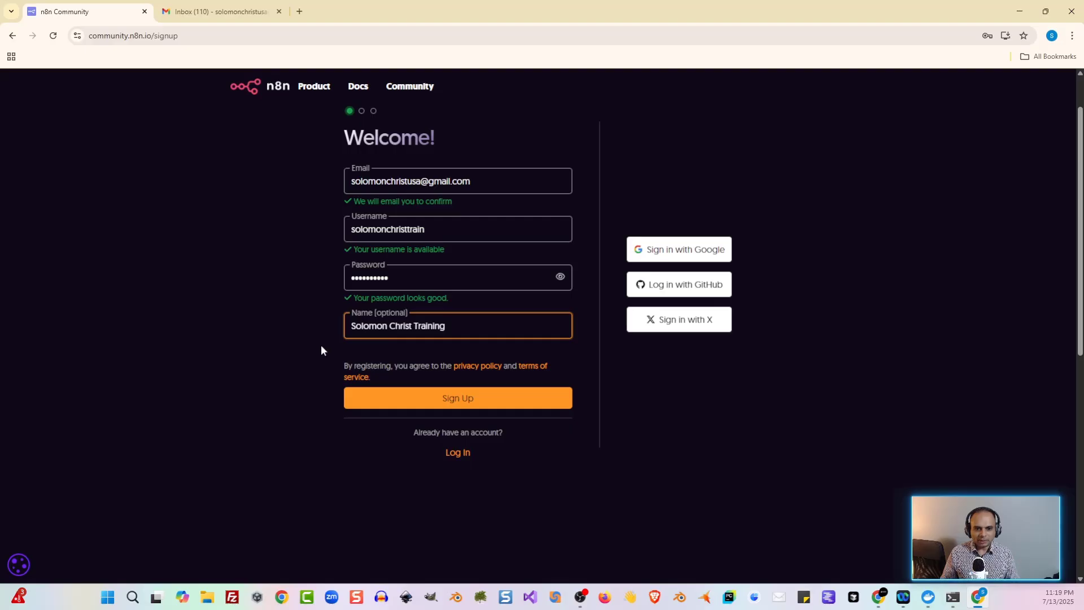
pyautogui.click(433, 403)
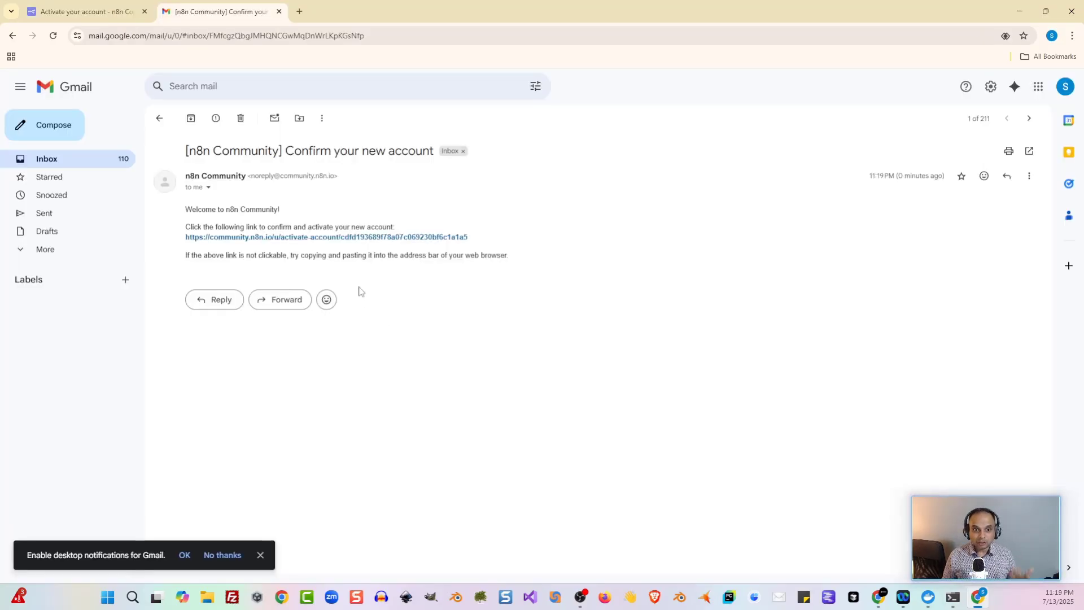
# Step: Activate the new forum account from the confirmation email and enter the forum
pyautogui.click(284, 237)
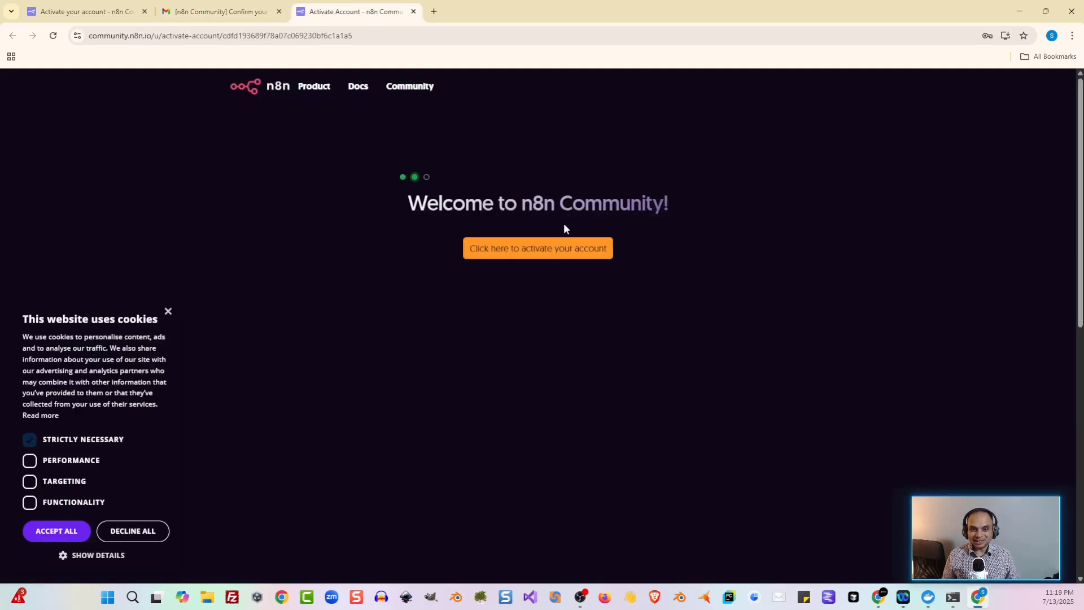
pyautogui.click(551, 258)
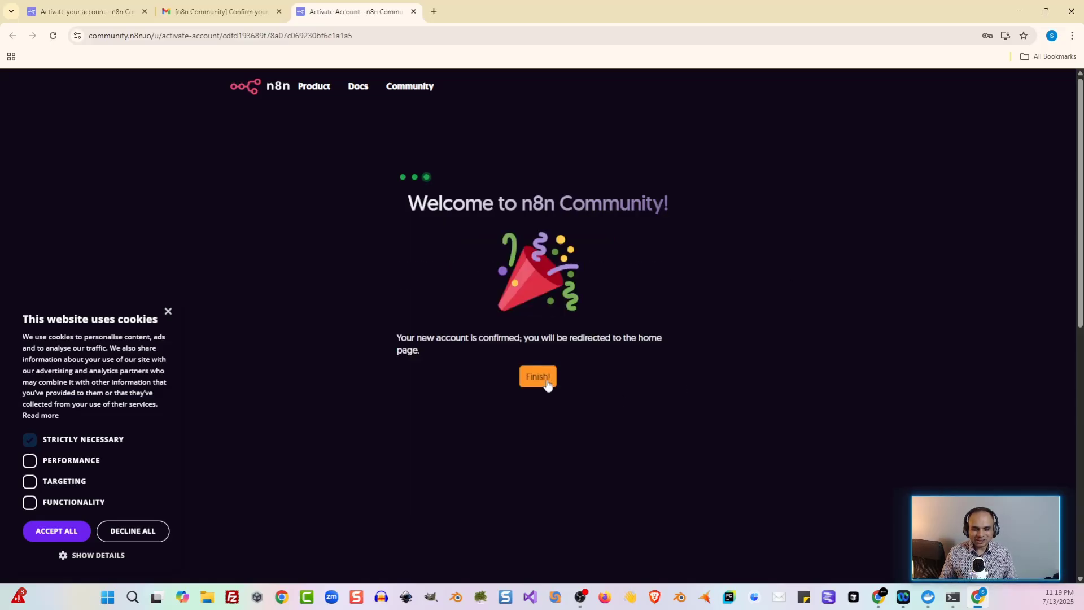
pyautogui.click(547, 383)
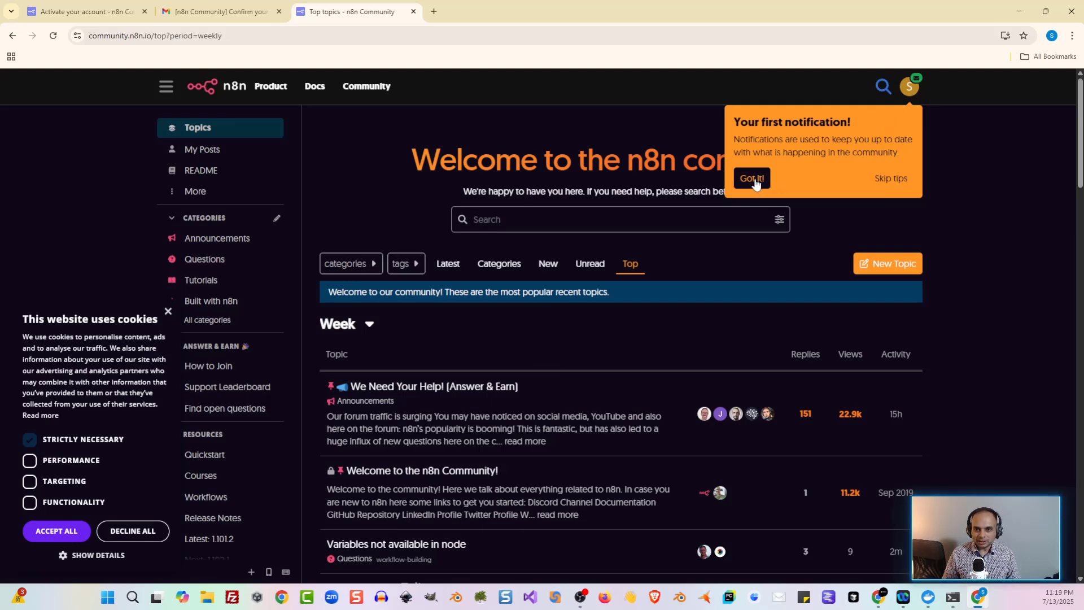
pyautogui.click(751, 177)
# Step: Copy the forum username from the profile summary into the course form's username answer
pyautogui.click(917, 92)
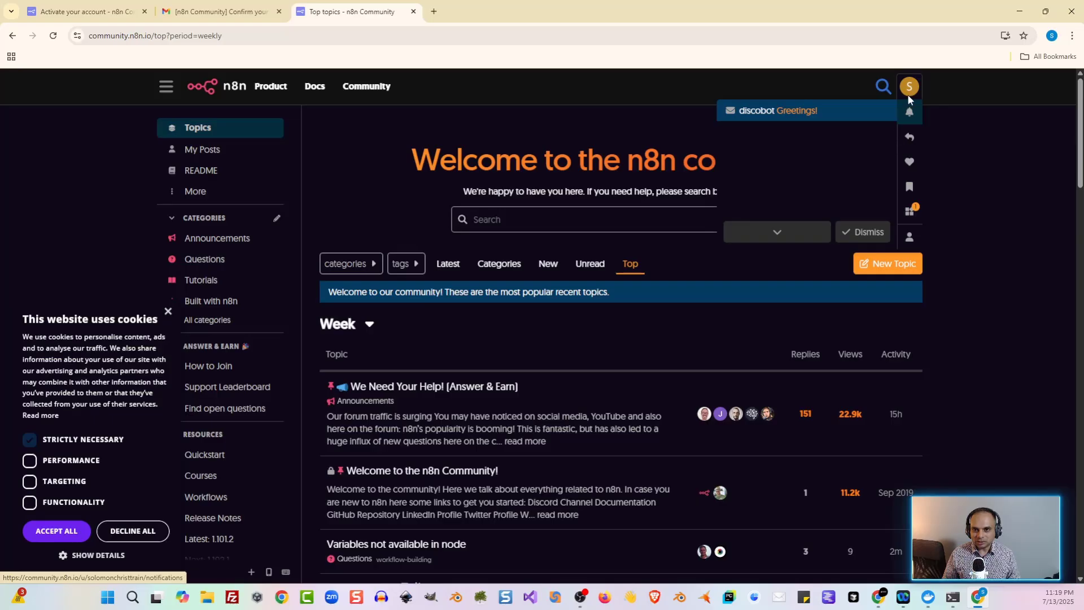
pyautogui.click(908, 91)
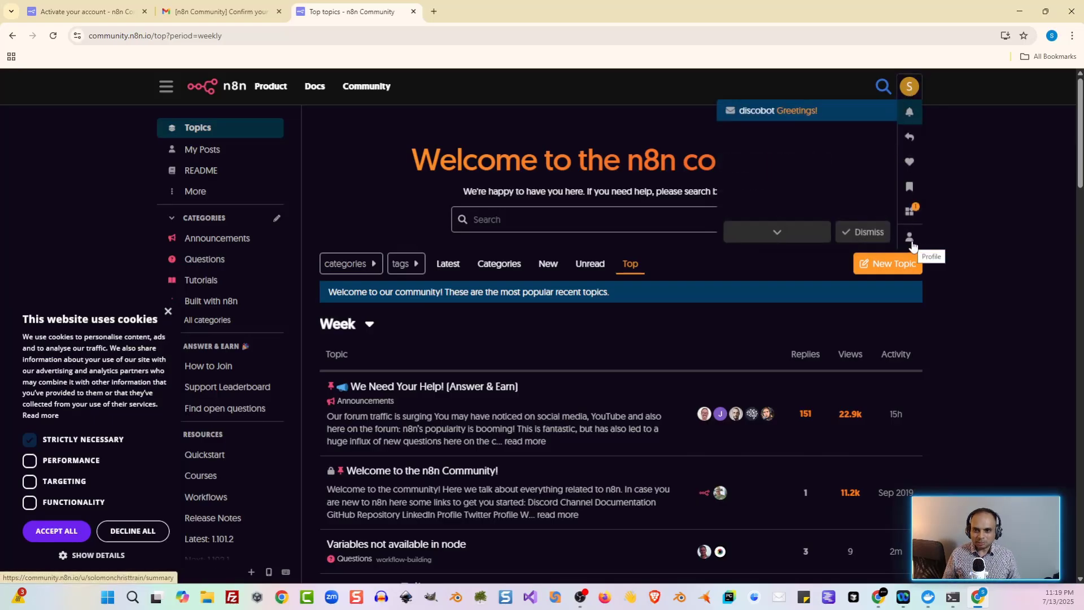
pyautogui.click(910, 239)
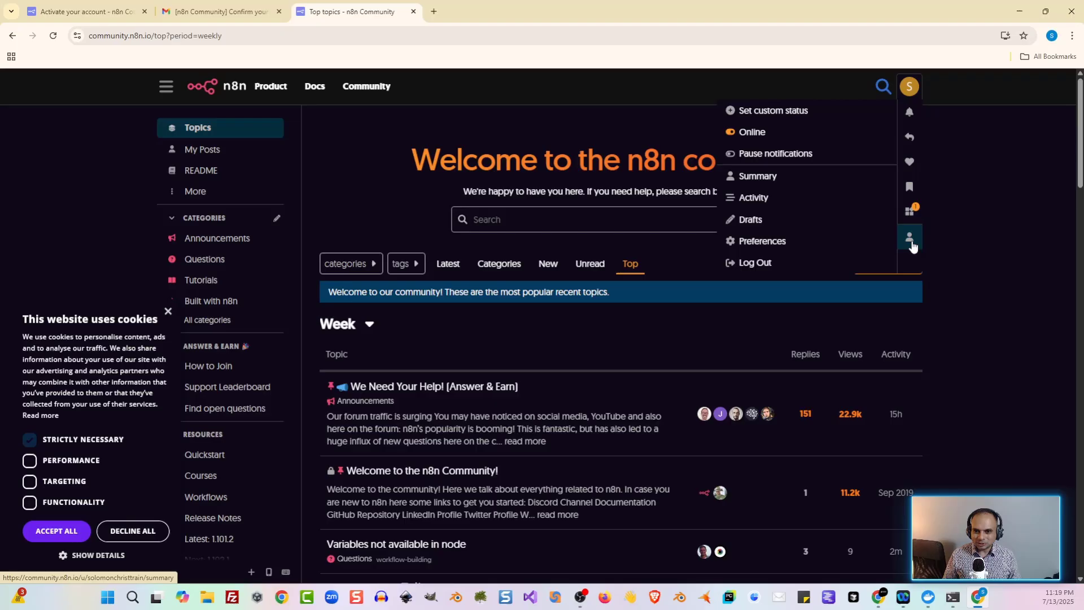
pyautogui.click(772, 184)
pyautogui.moveTo(468, 127); pyautogui.dragTo(349, 127)
pyautogui.hotkey('ctrl', 'c')
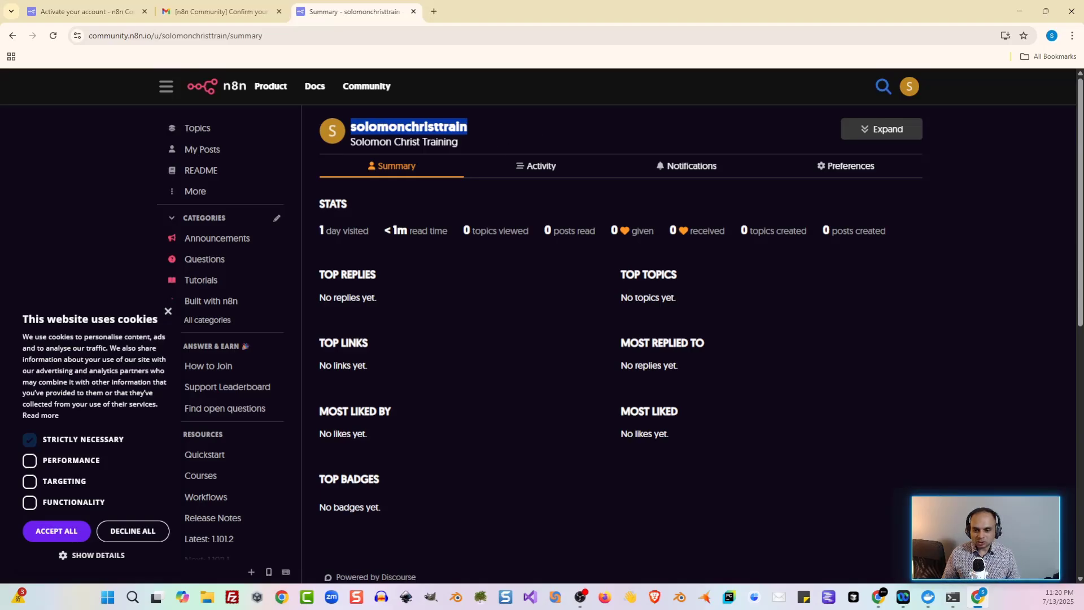
pyautogui.hotkey('alt', 'Tab')
pyautogui.hotkey('ctrl', 'v')
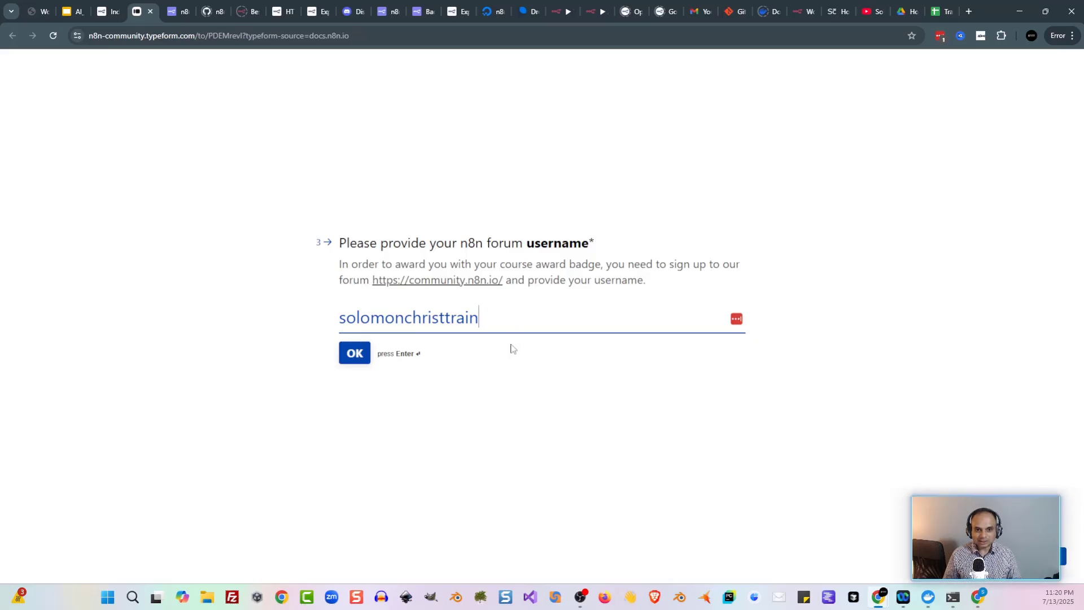
# Step: Answer work area Automation Consulting, coding skill 5 and Education, then submit the sign-up
pyautogui.click(357, 355)
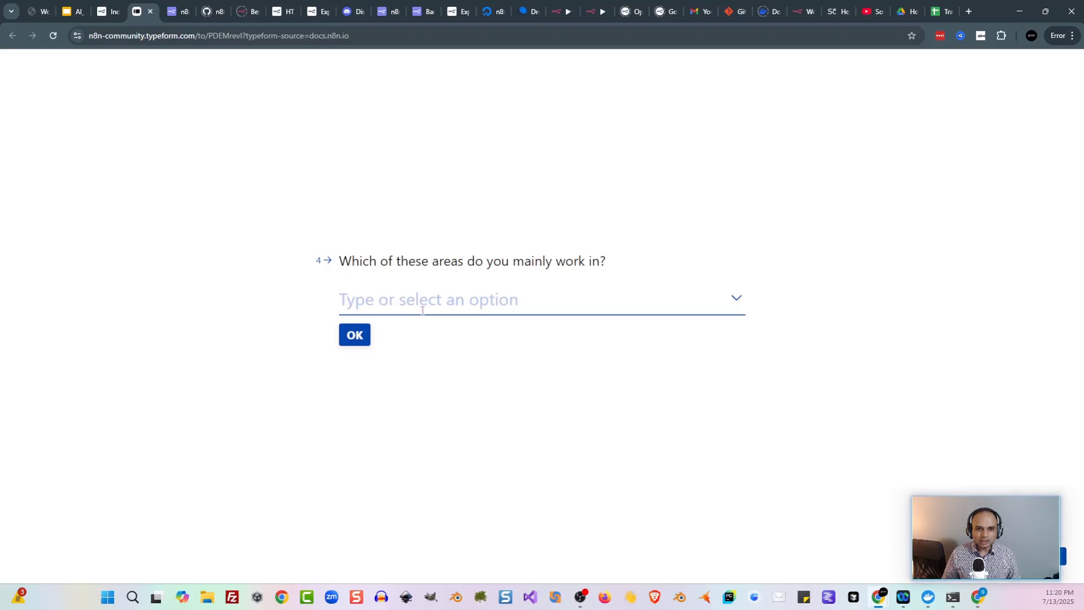
pyautogui.click(544, 310)
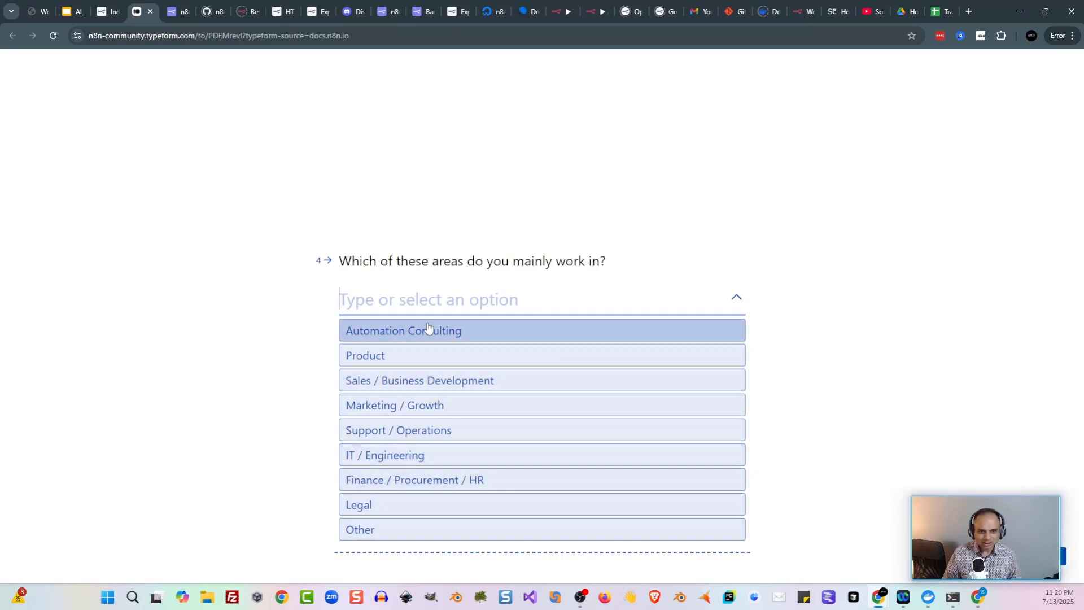
pyautogui.click(443, 334)
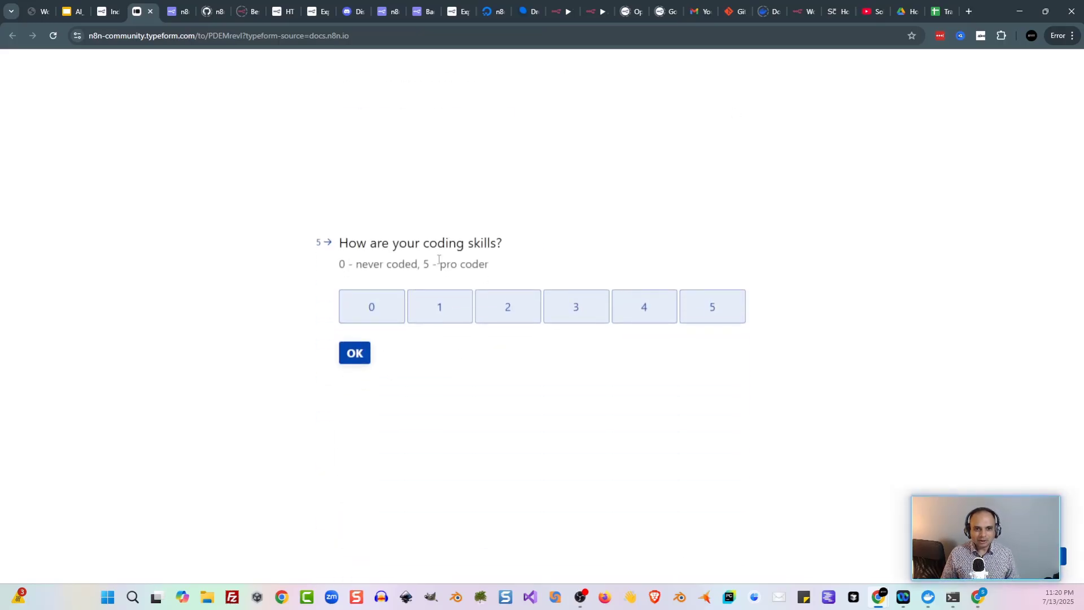
pyautogui.click(704, 306)
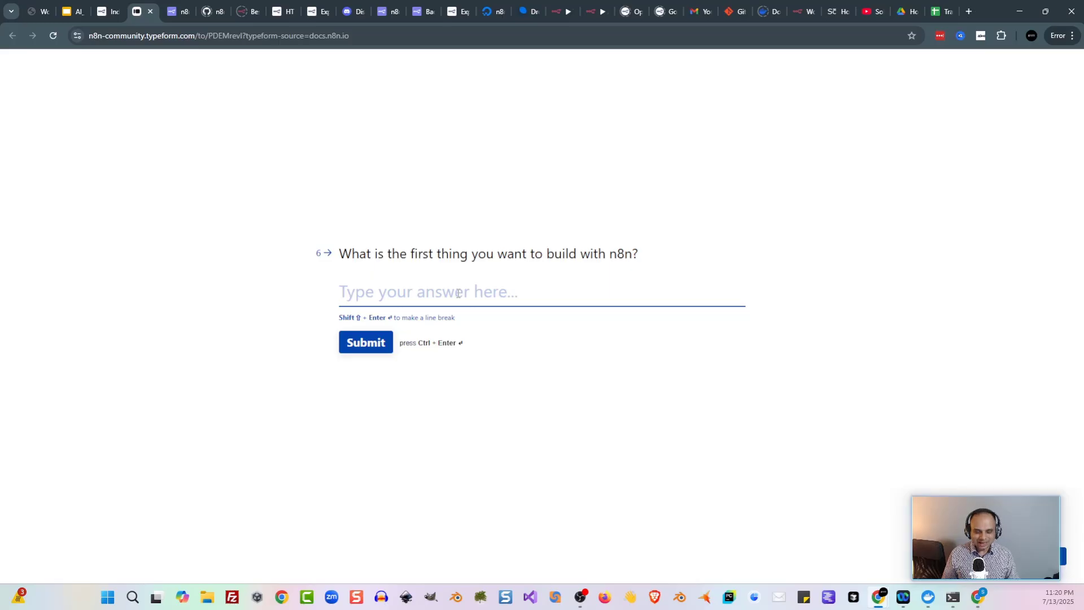
pyautogui.write('Education')
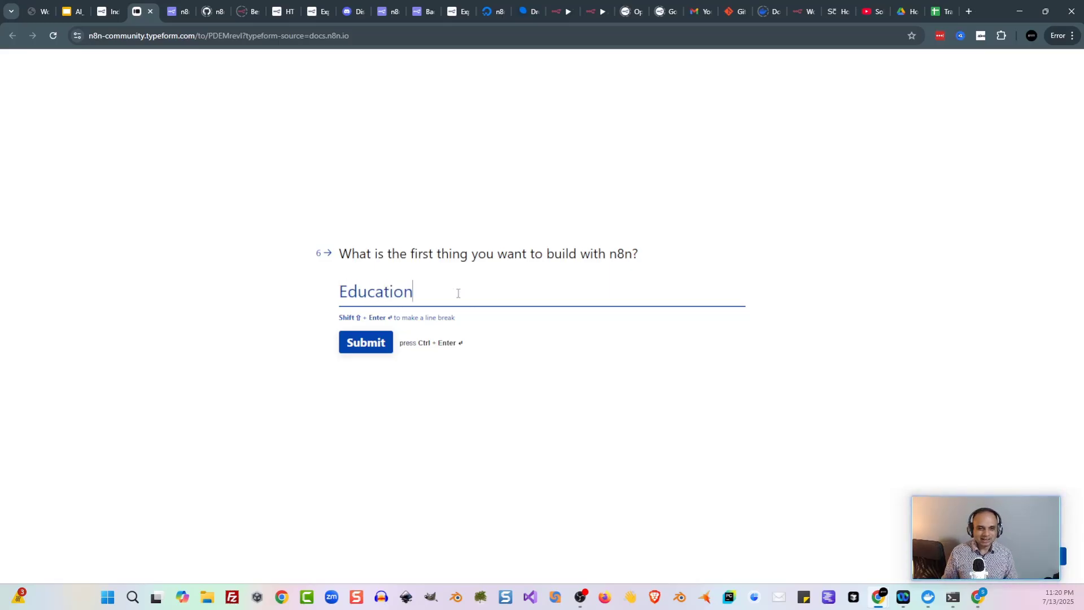
pyautogui.click(382, 346)
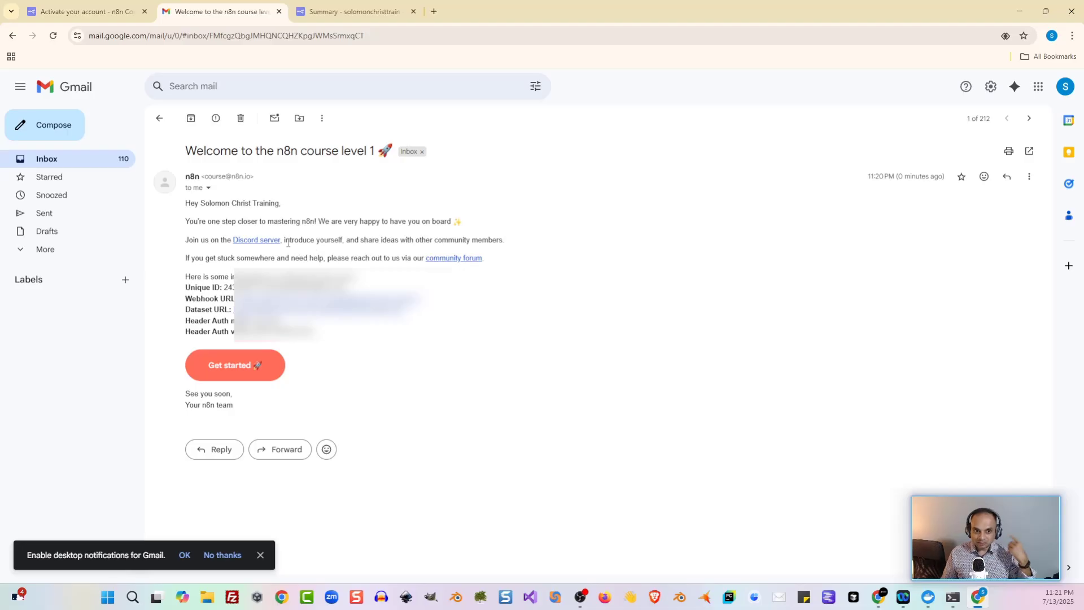
# Step: Glance at the Discord invite and community forum from the welcome email, then return to the course docs
pyautogui.click(257, 240)
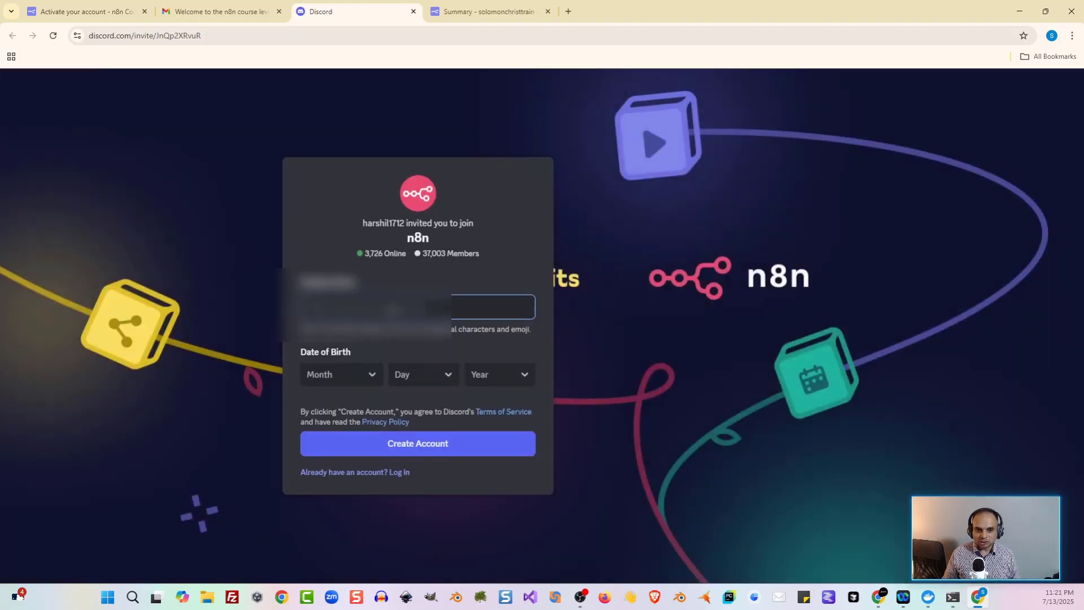
pyautogui.click(413, 11)
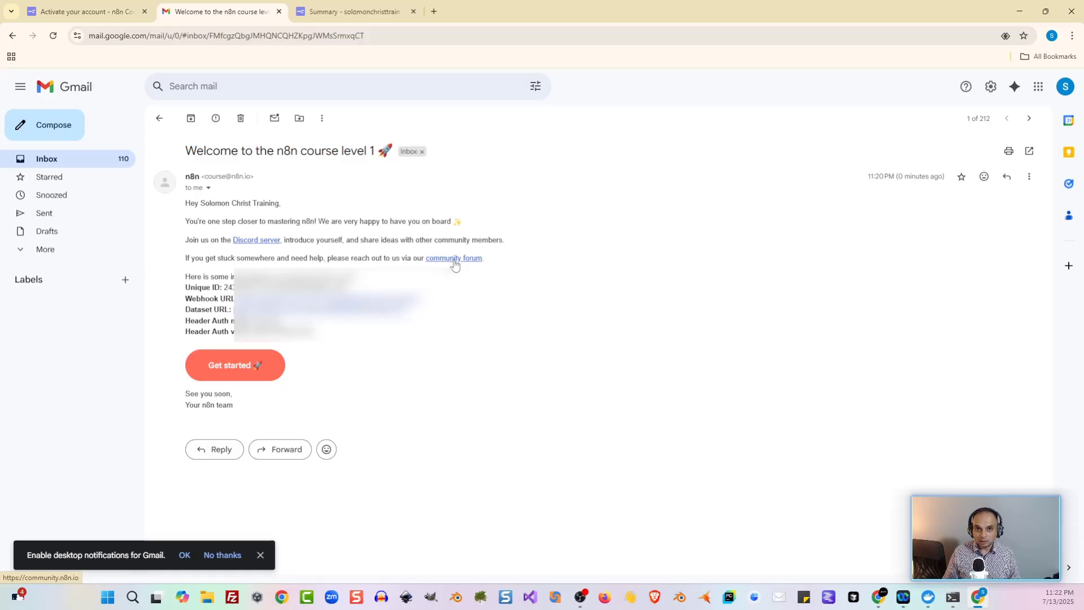
pyautogui.click(454, 259)
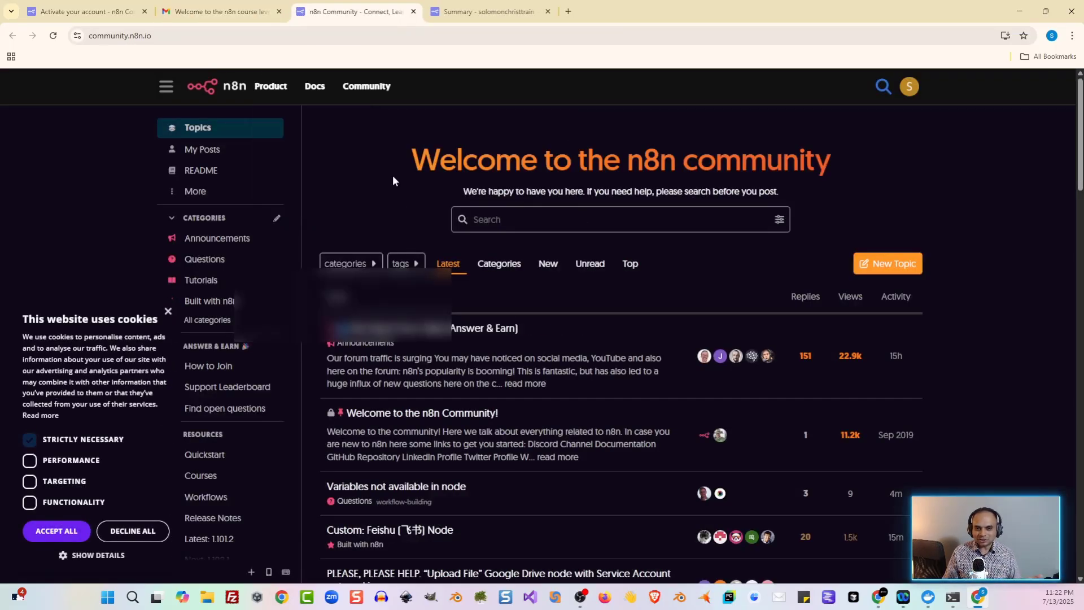
pyautogui.click(413, 11)
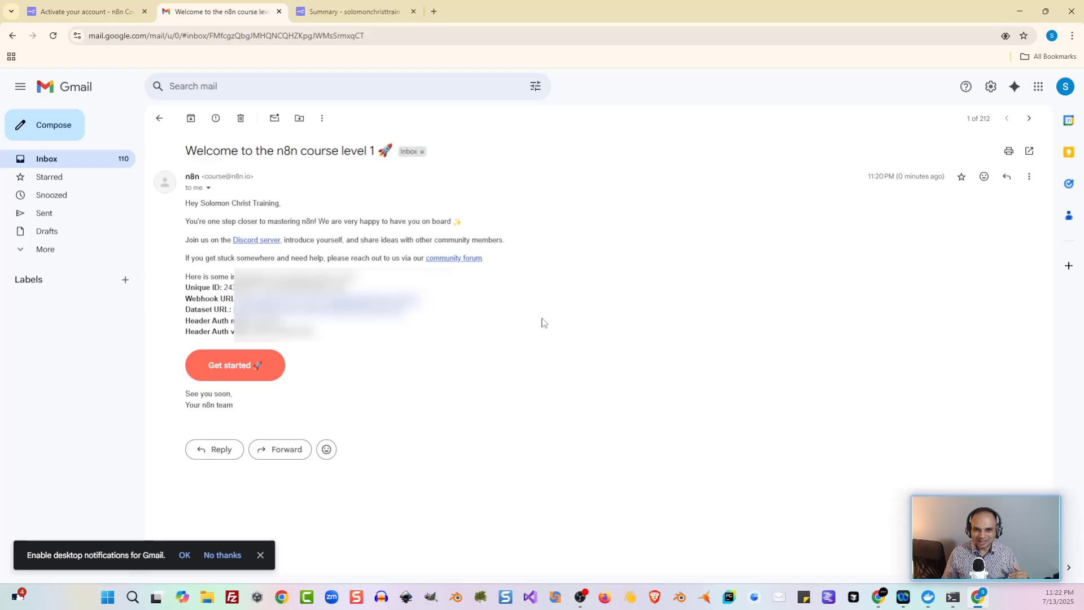
pyautogui.hotkey('alt', 'Tab')
pyautogui.scroll(-1, 398, 342)
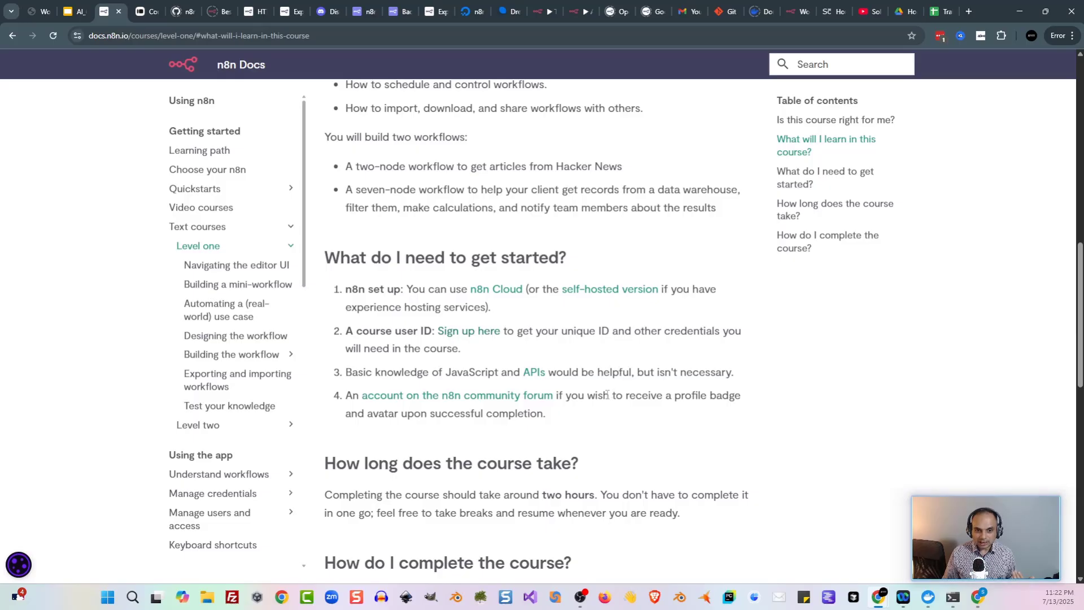
pyautogui.scroll(-1, 559, 384)
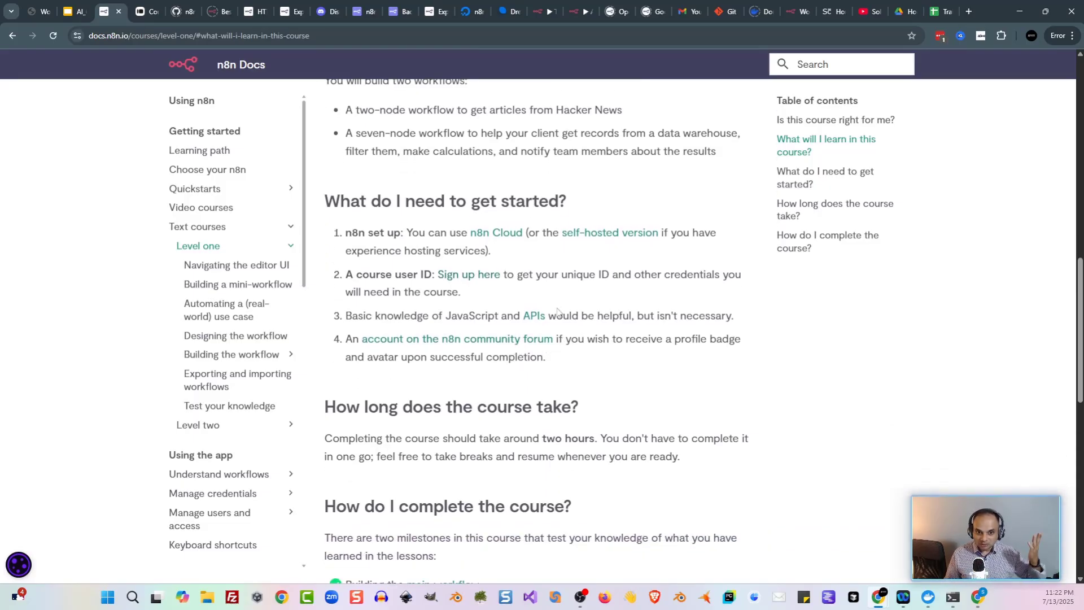
pyautogui.scroll(-3, 582, 310)
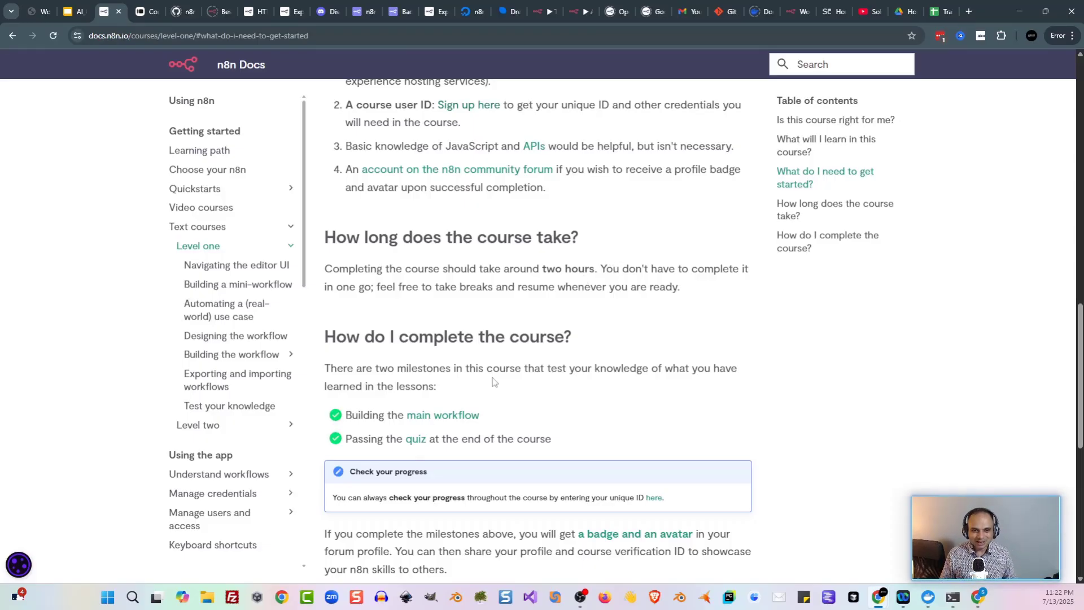
pyautogui.scroll(-2, 511, 356)
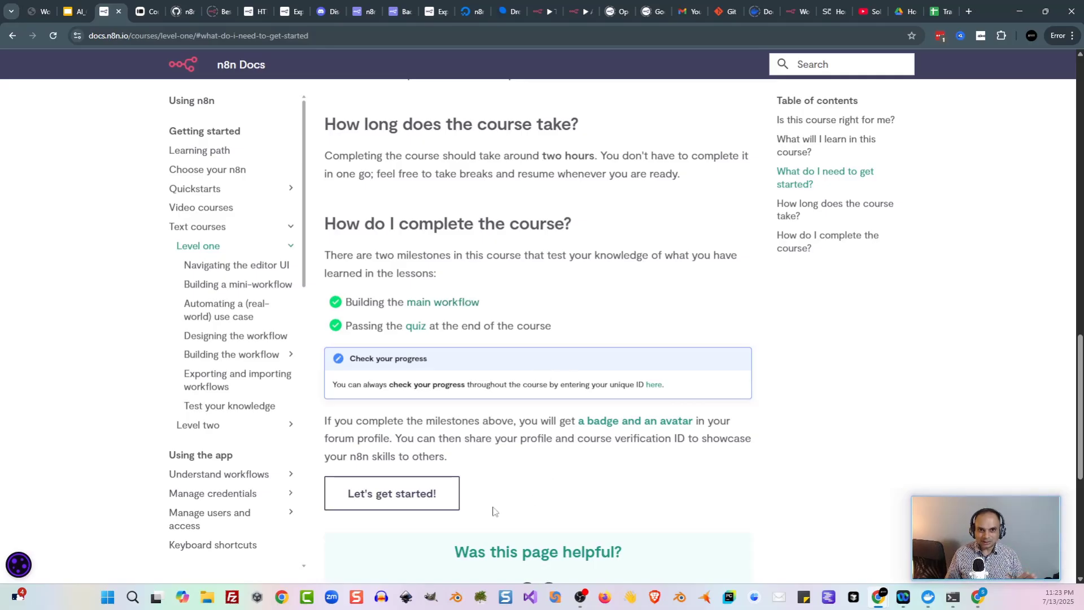
# Step: Start the course and read through the Navigating the Editor UI lesson
pyautogui.click(439, 495)
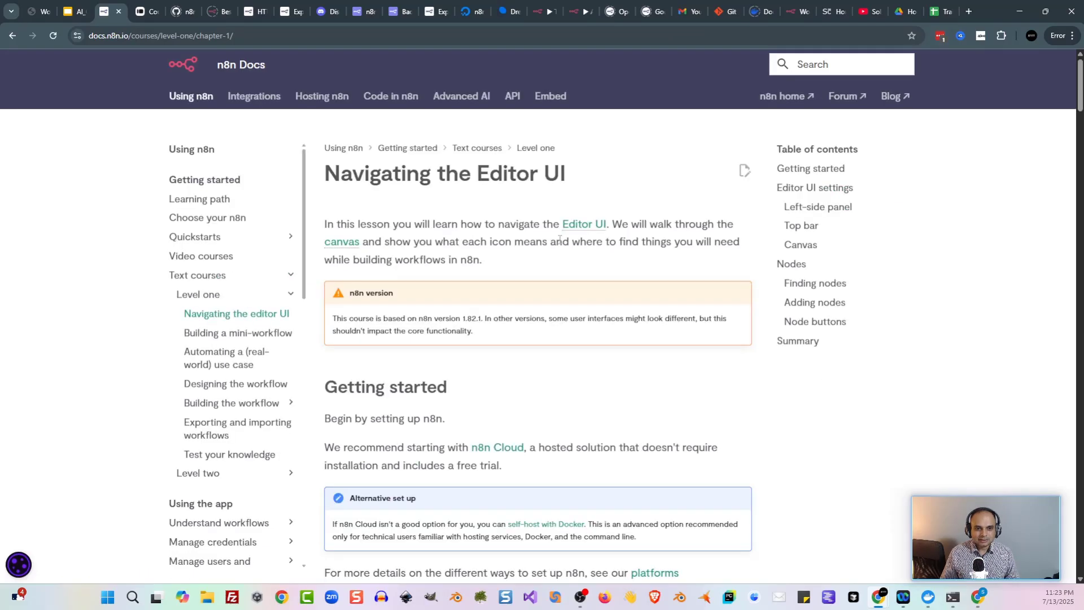
pyautogui.scroll(-5, 468, 238)
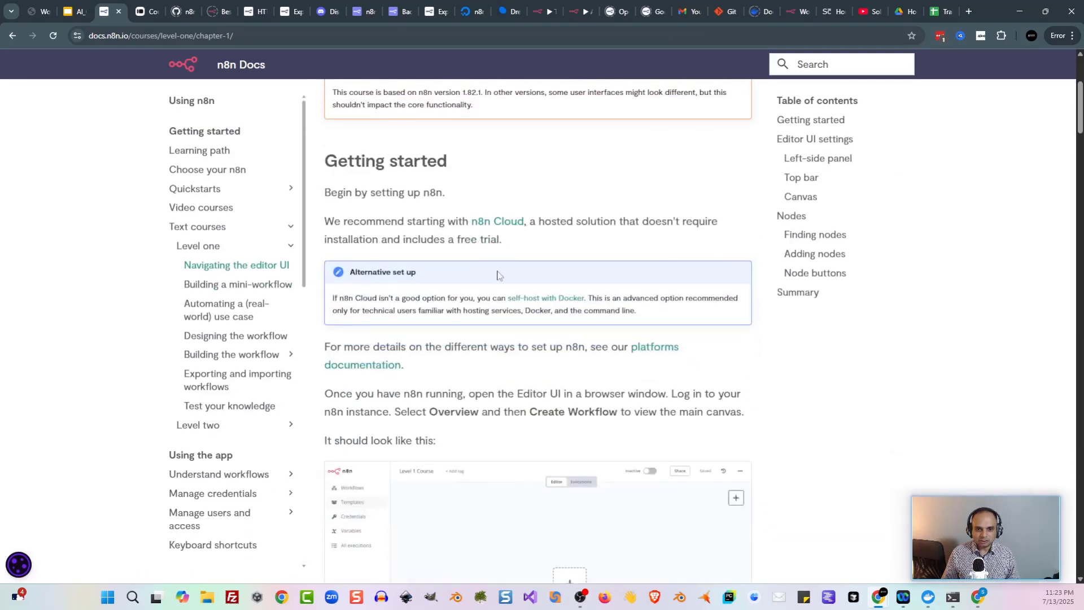
pyautogui.scroll(-2, 468, 266)
pyautogui.scroll(-4, 465, 282)
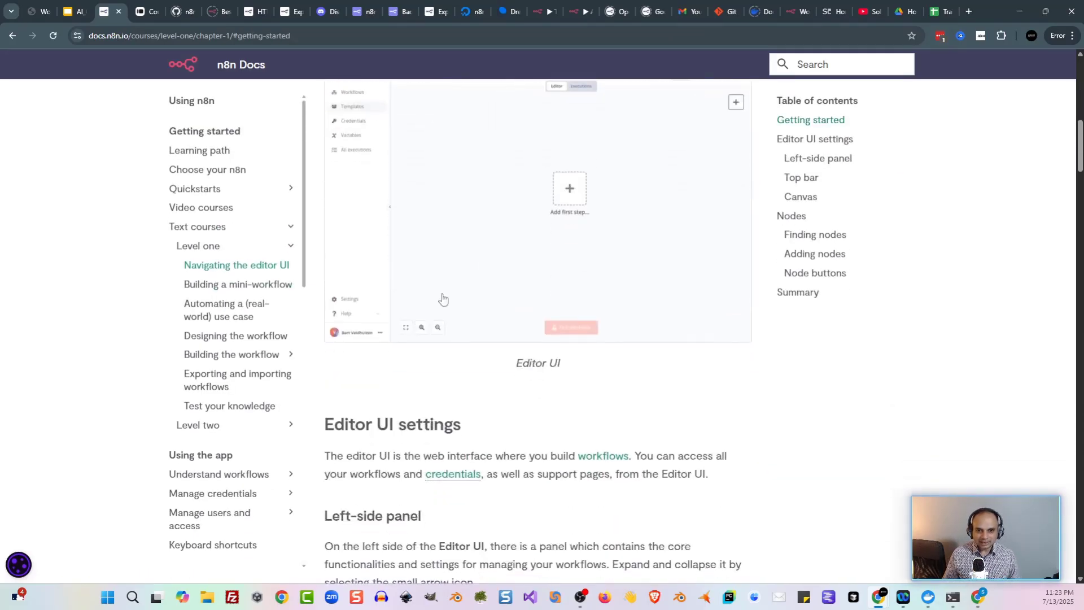
pyautogui.scroll(-2, 474, 311)
pyautogui.scroll(-3, 398, 312)
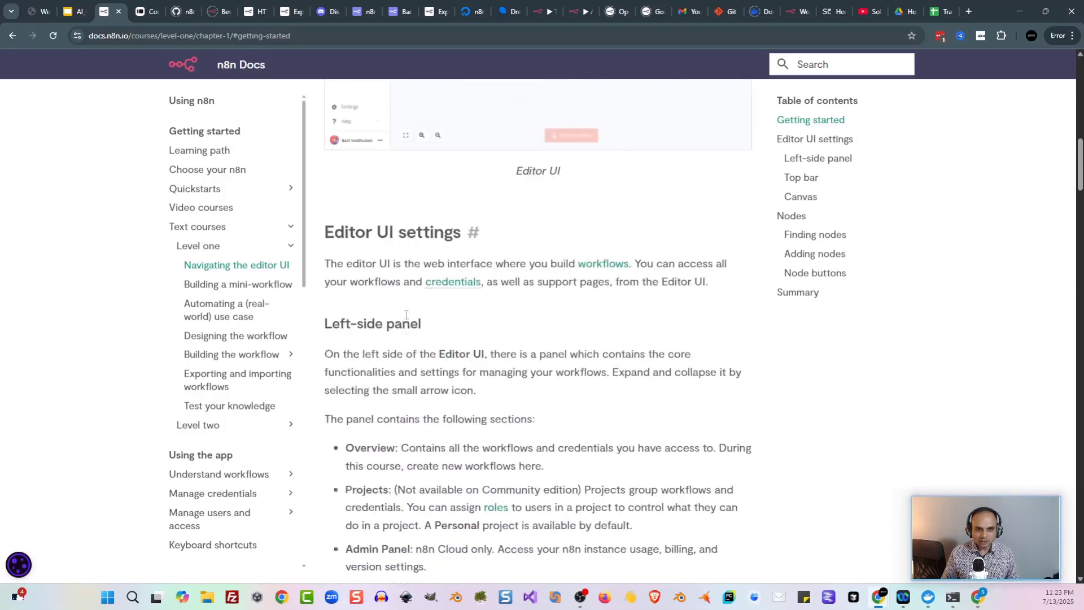
pyautogui.scroll(-5, 446, 260)
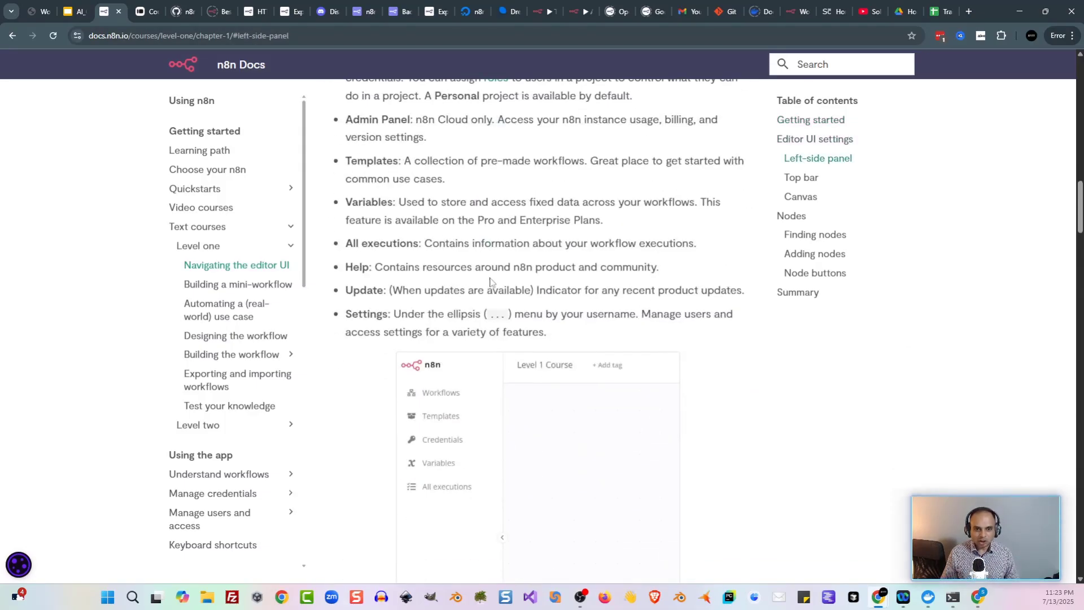
pyautogui.scroll(-3, 492, 282)
pyautogui.scroll(-7, 390, 311)
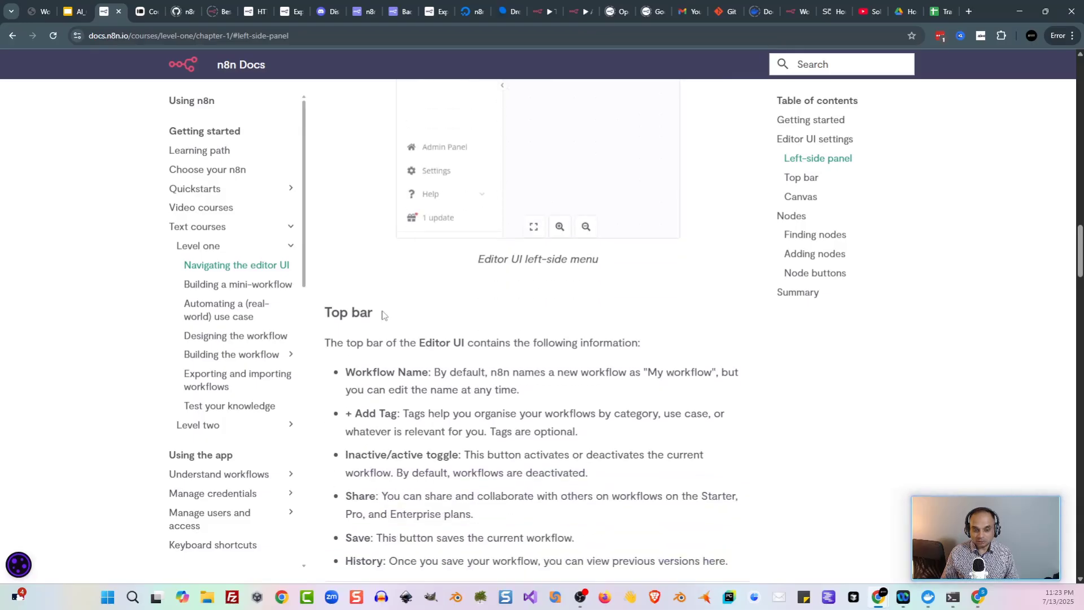
pyautogui.scroll(-1, 417, 276)
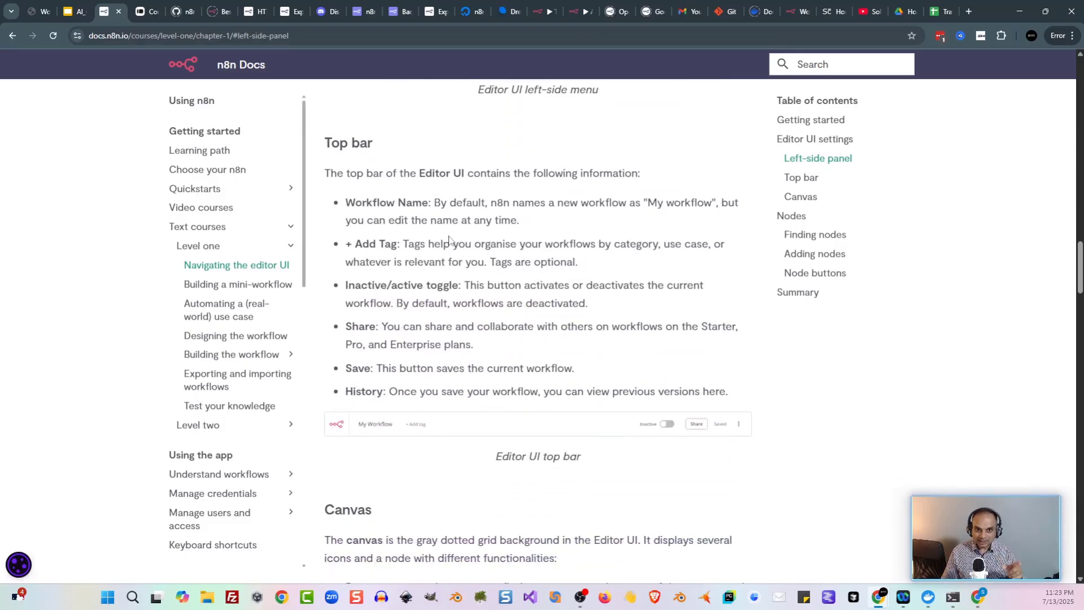
pyautogui.scroll(-3, 451, 240)
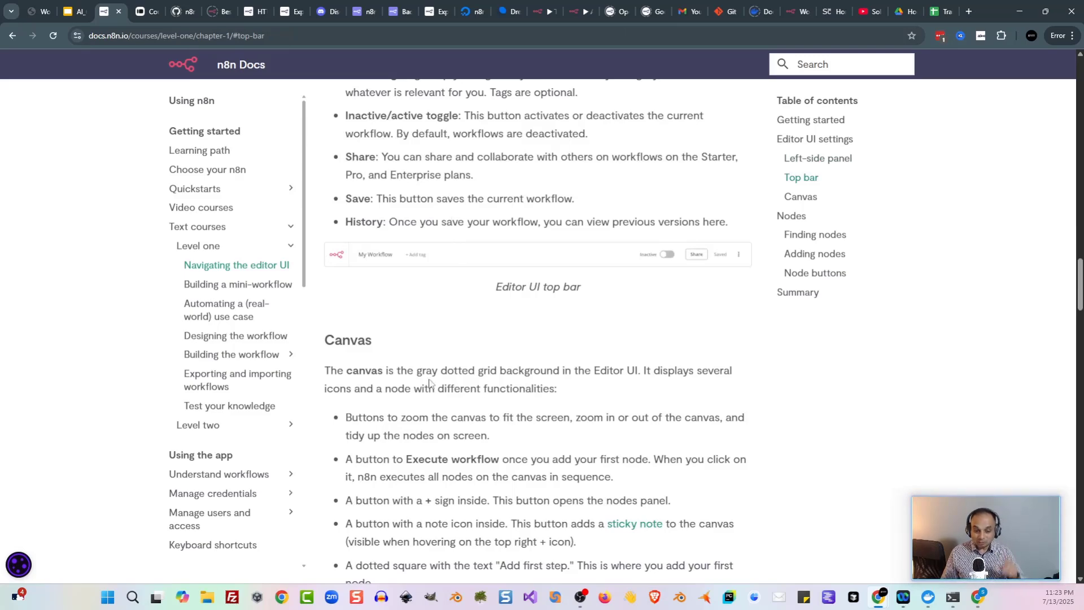
pyautogui.scroll(-4, 429, 382)
pyautogui.scroll(-5, 505, 232)
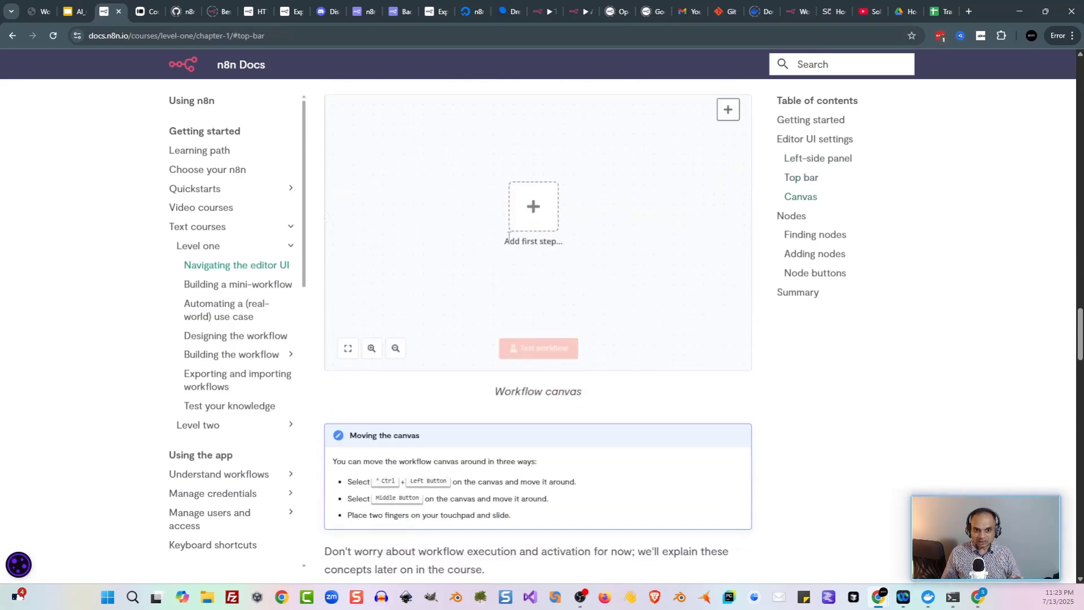
pyautogui.scroll(-3, 508, 237)
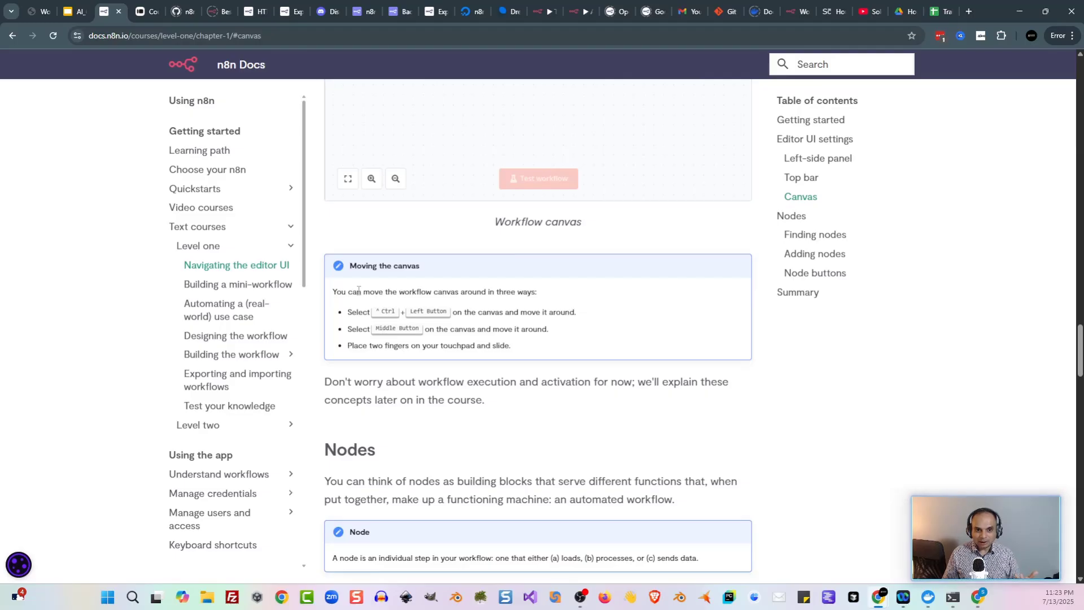
pyautogui.scroll(-2, 382, 311)
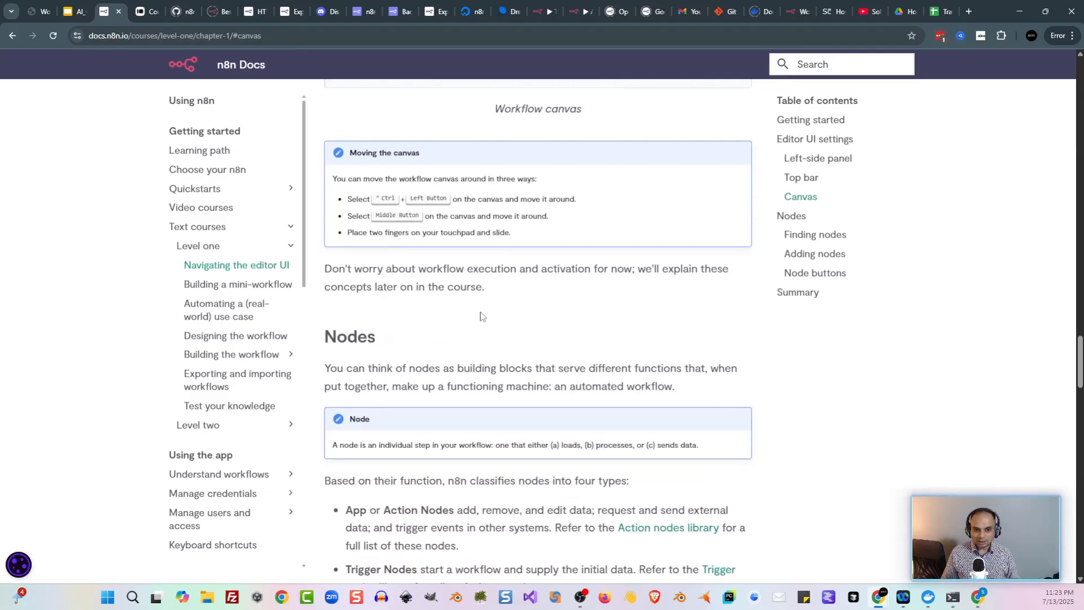
pyautogui.scroll(-3, 503, 313)
pyautogui.scroll(-3, 506, 304)
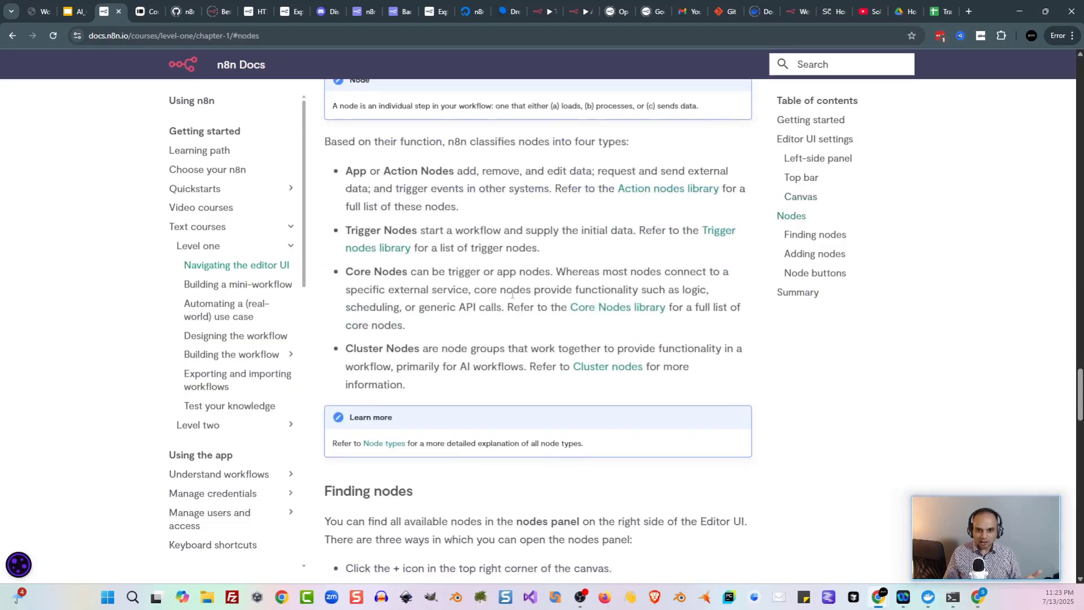
pyautogui.scroll(-15, 512, 294)
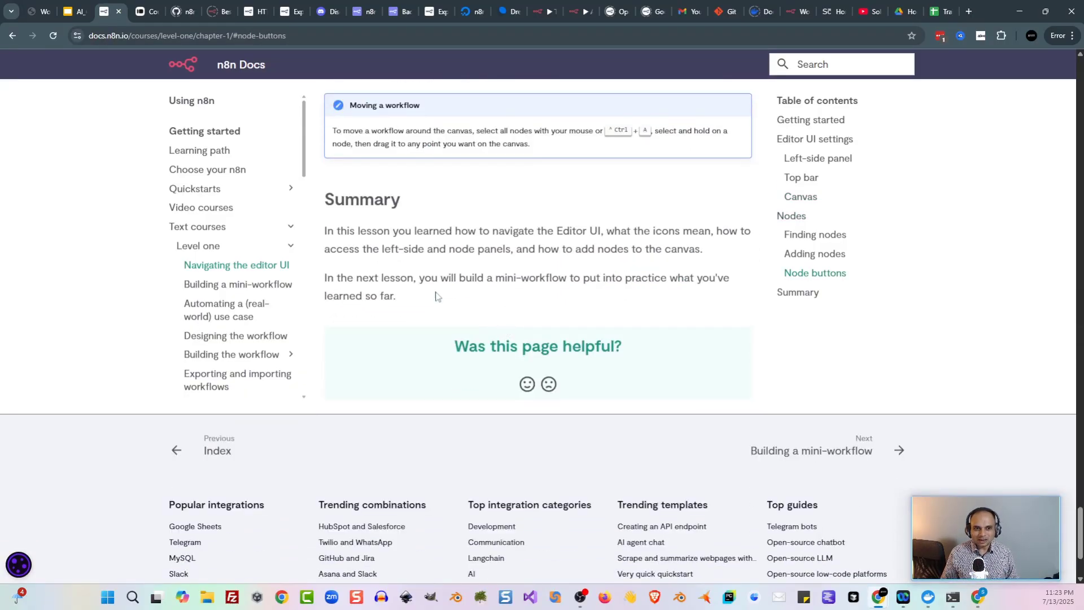
# Step: Open the Building a mini-workflow lesson
pyautogui.scroll(2, 536, 258)
pyautogui.scroll(1, 537, 258)
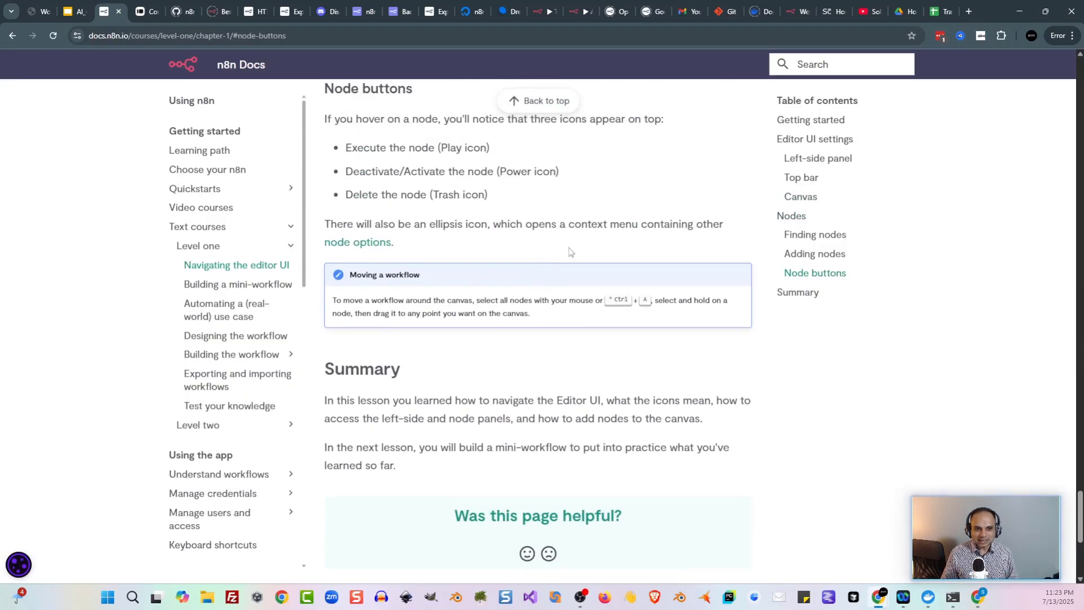
pyautogui.click(244, 291)
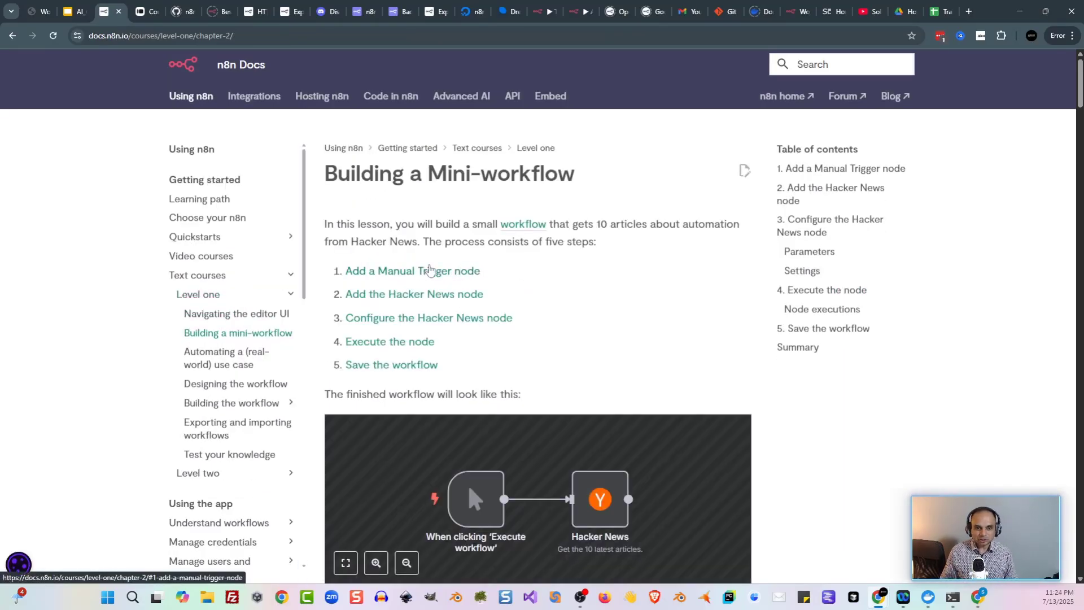
pyautogui.scroll(-1, 680, 303)
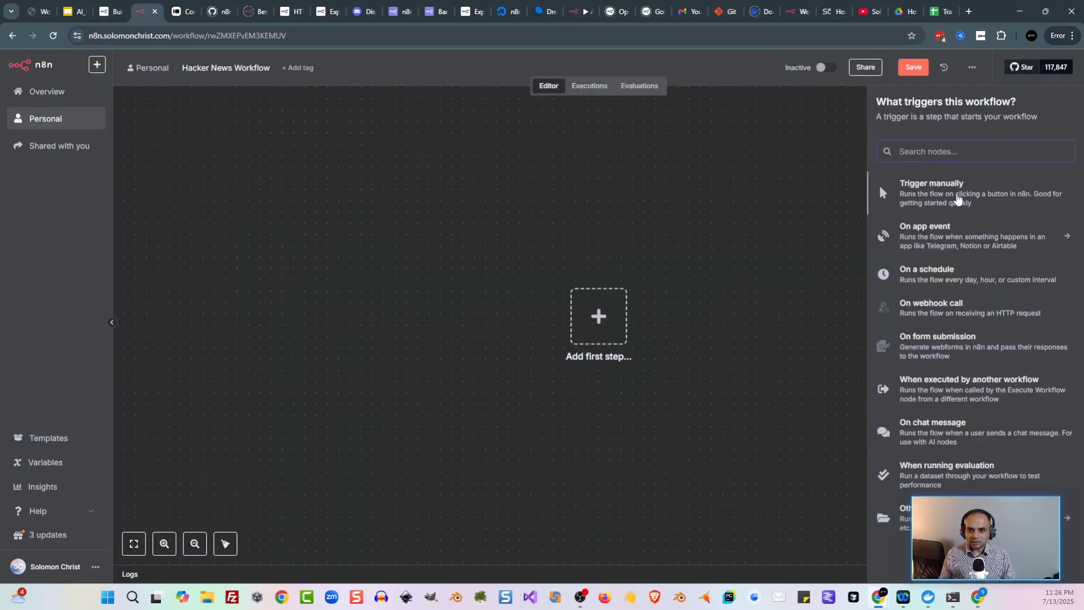
# Step: Start the workflow with a manual trigger followed by a Hacker News 'get many' node
pyautogui.click(958, 196)
pyautogui.moveTo(796, 241); pyautogui.dragTo(706, 224)
pyautogui.press('Tab')
pyautogui.write('hack')
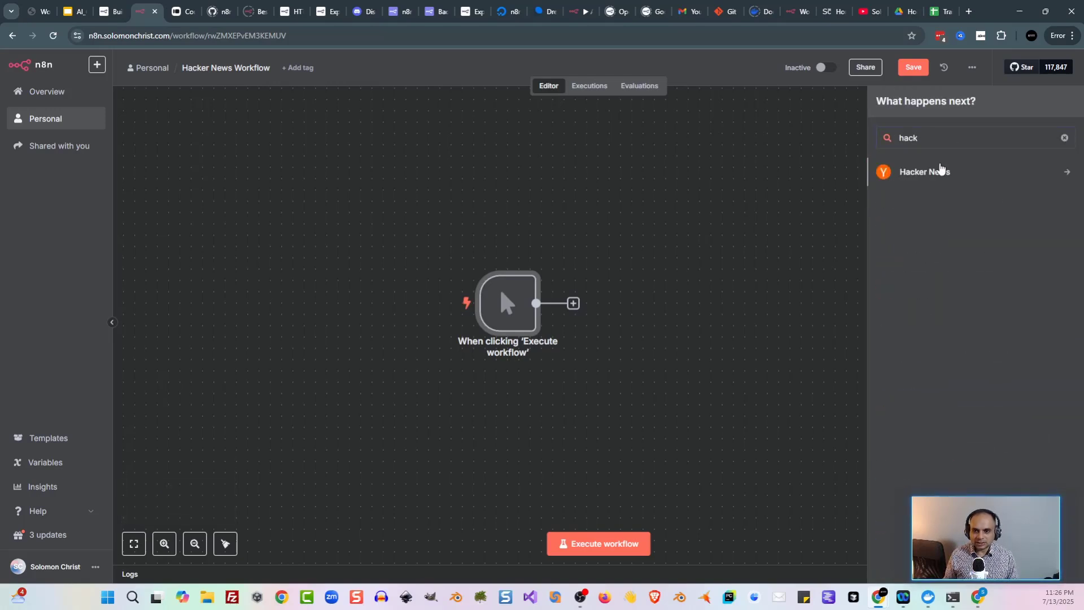
pyautogui.click(940, 170)
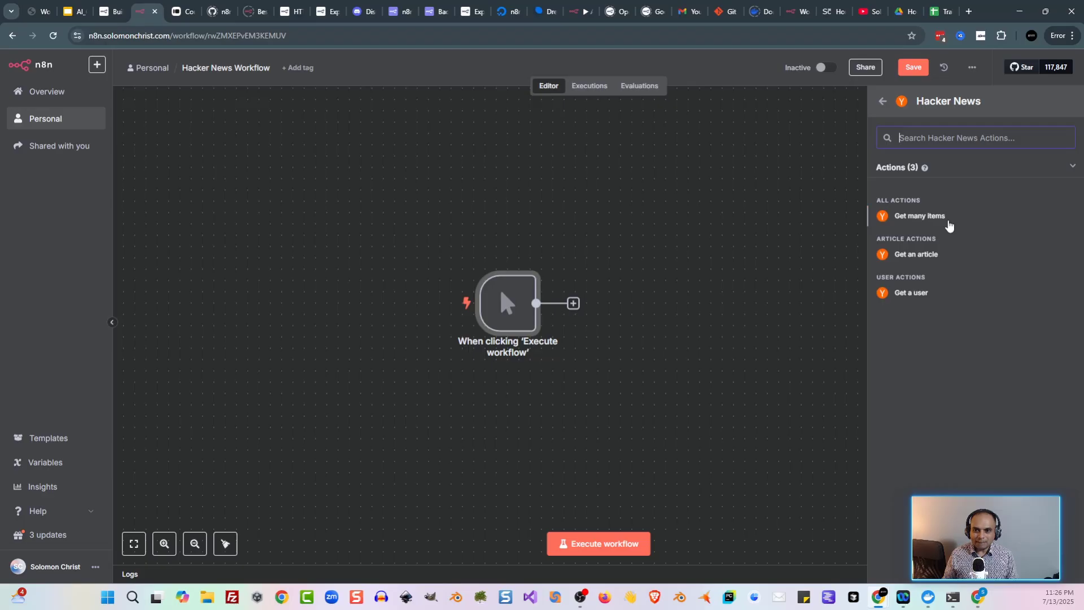
pyautogui.click(932, 219)
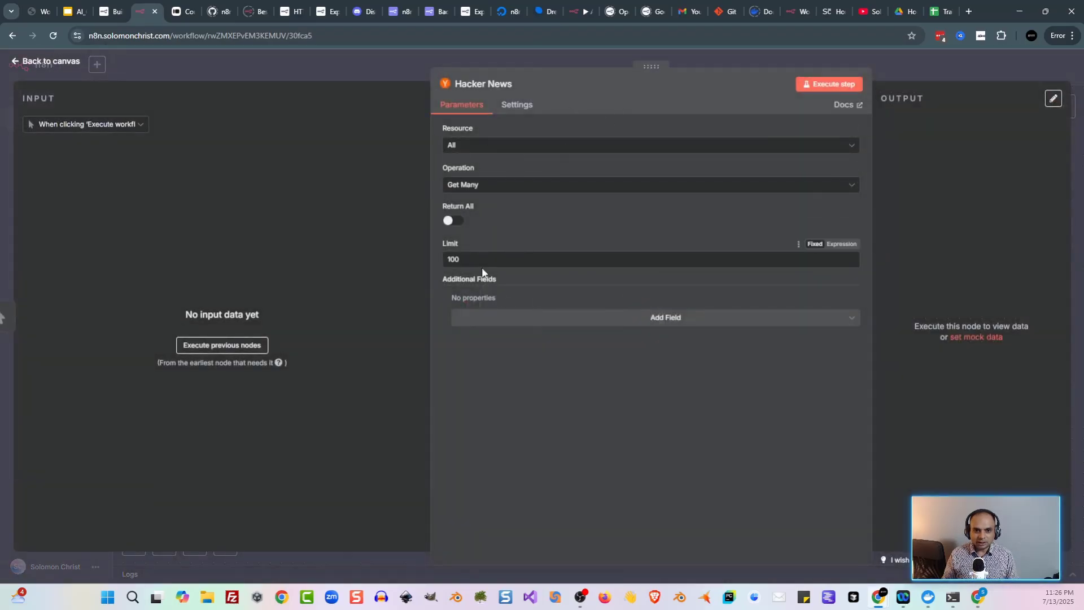
# Step: Limit the Hacker News node to 5 items with keyword 'artificial intelligence'
pyautogui.moveTo(480, 259); pyautogui.dragTo(353, 261)
pyautogui.write('5')
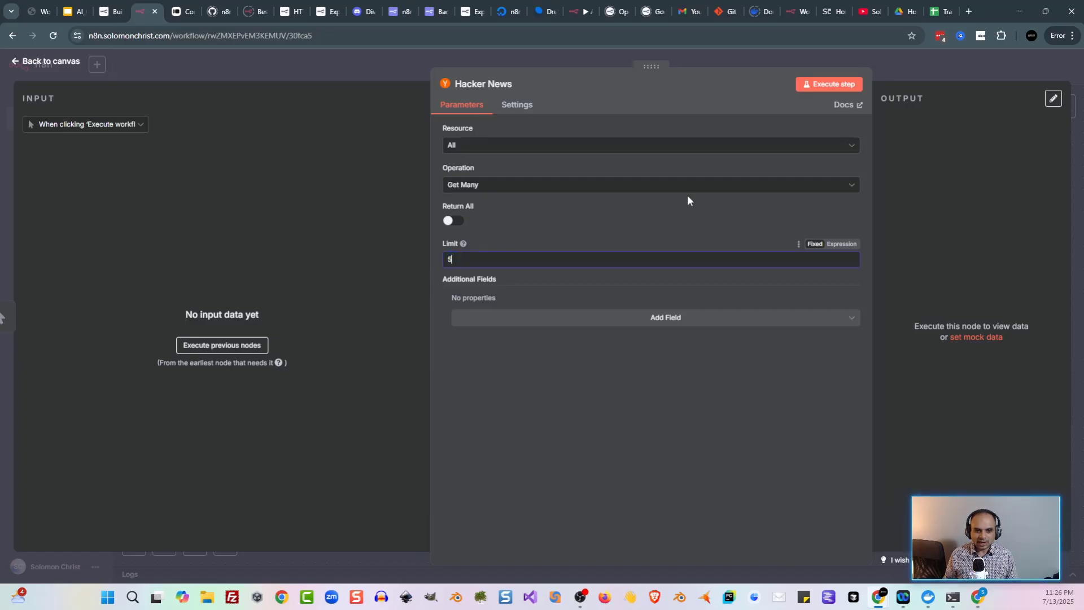
pyautogui.click(662, 318)
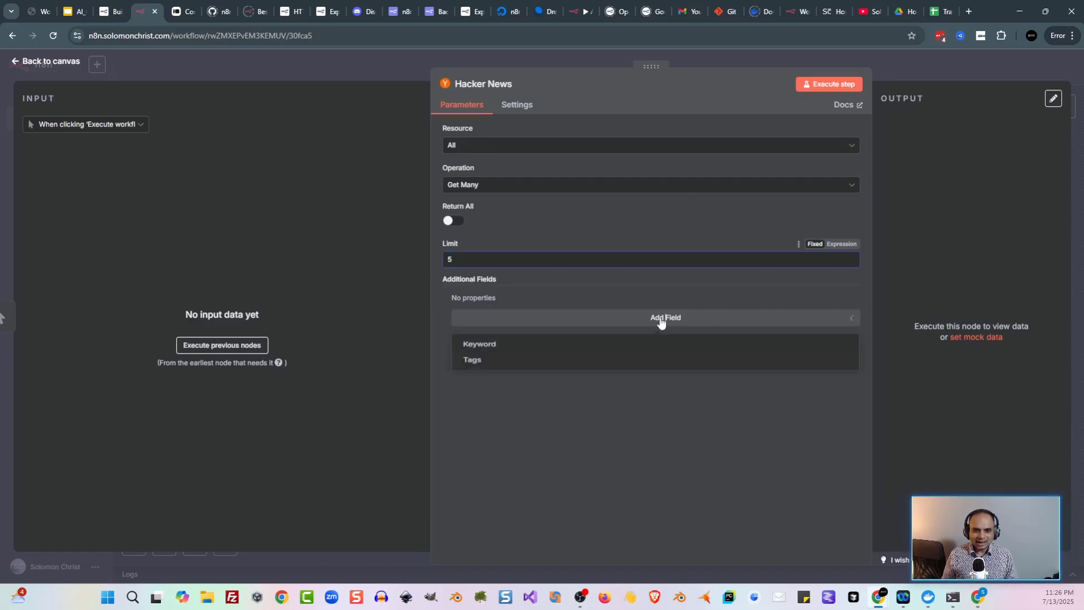
pyautogui.click(499, 350)
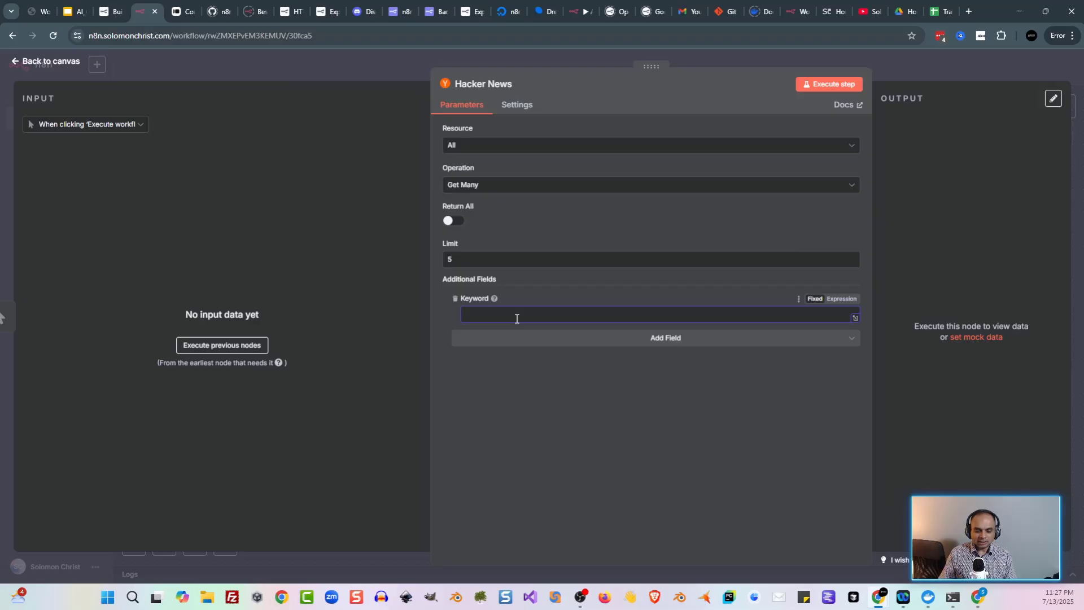
pyautogui.write('artificia')
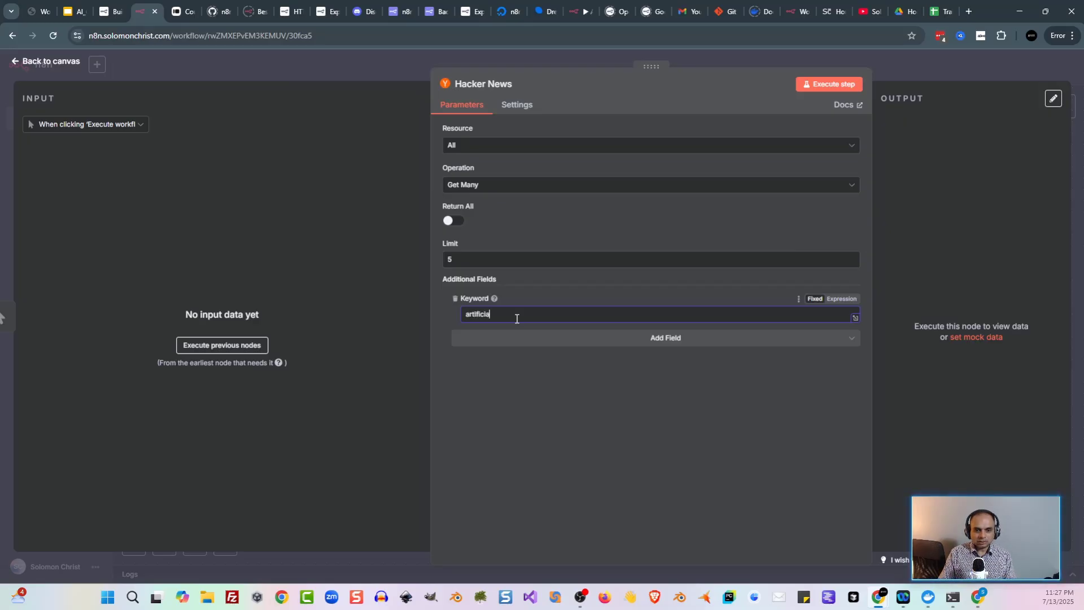
pyautogui.write('l intellig')
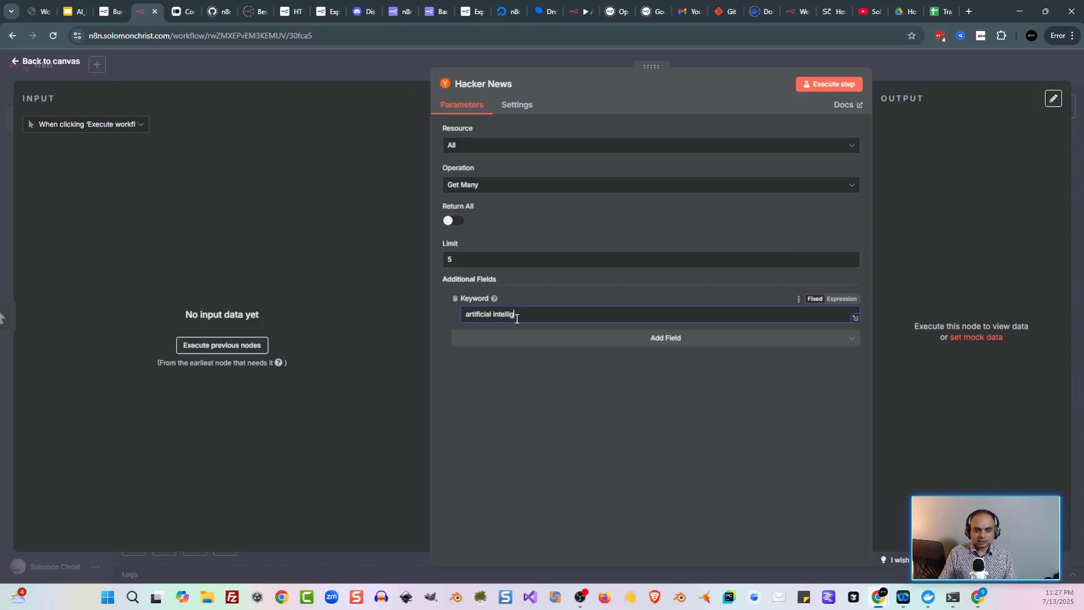
pyautogui.write('ence')
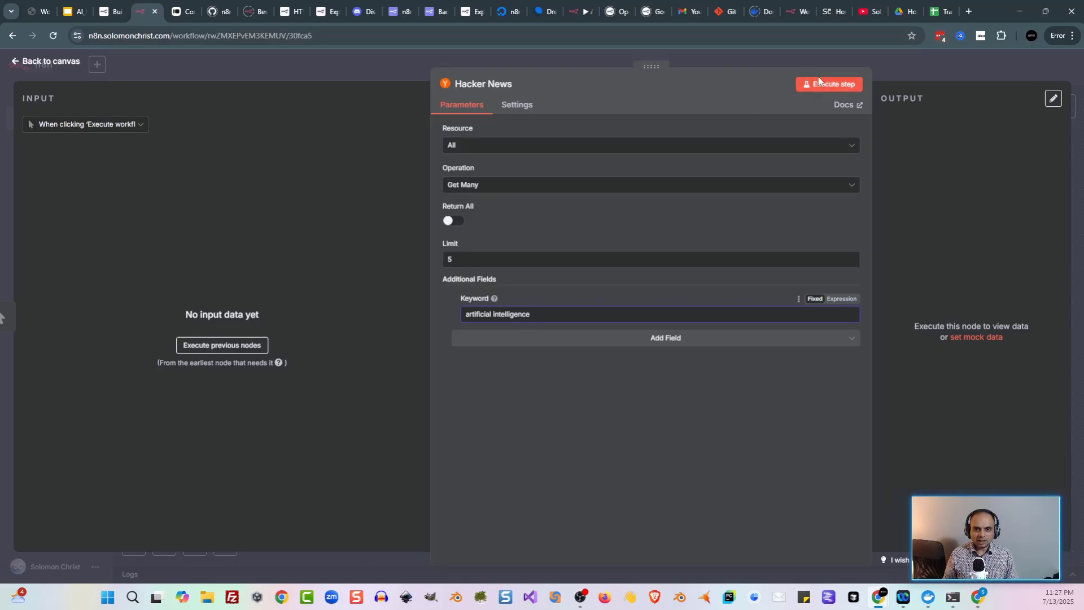
# Step: Execute the Hacker News node, then run the whole workflow and return to the docs
pyautogui.click(819, 82)
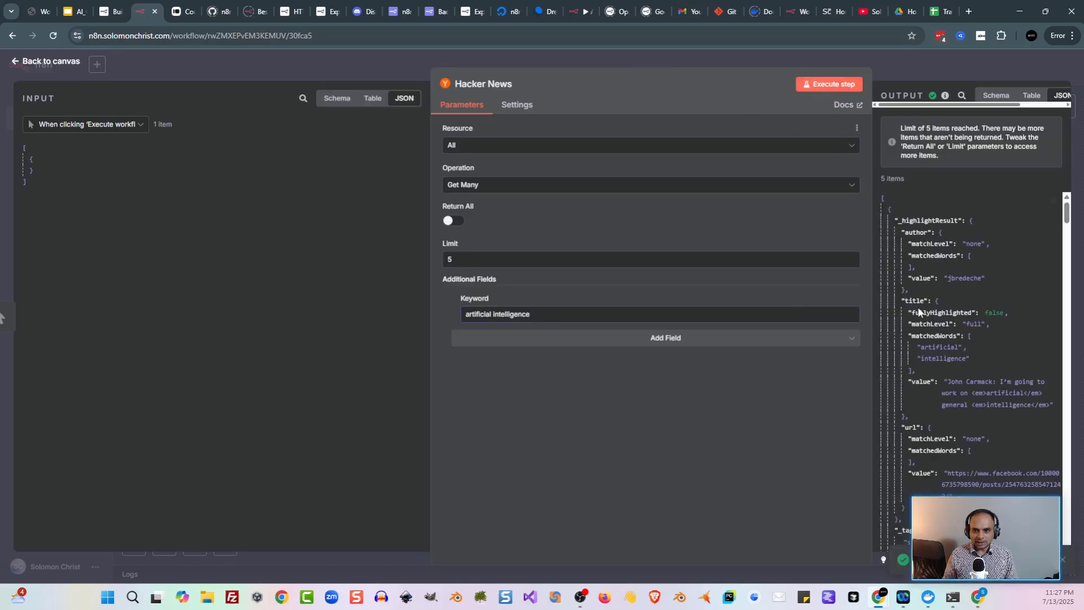
pyautogui.scroll(-3, 937, 310)
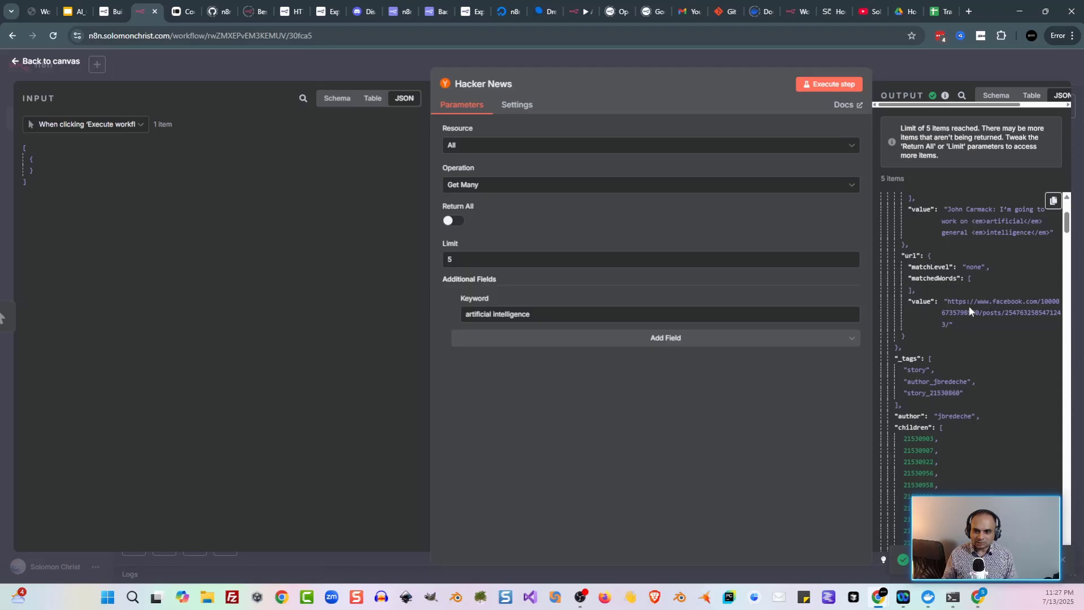
pyautogui.scroll(2, 969, 310)
pyautogui.scroll(-15, 957, 316)
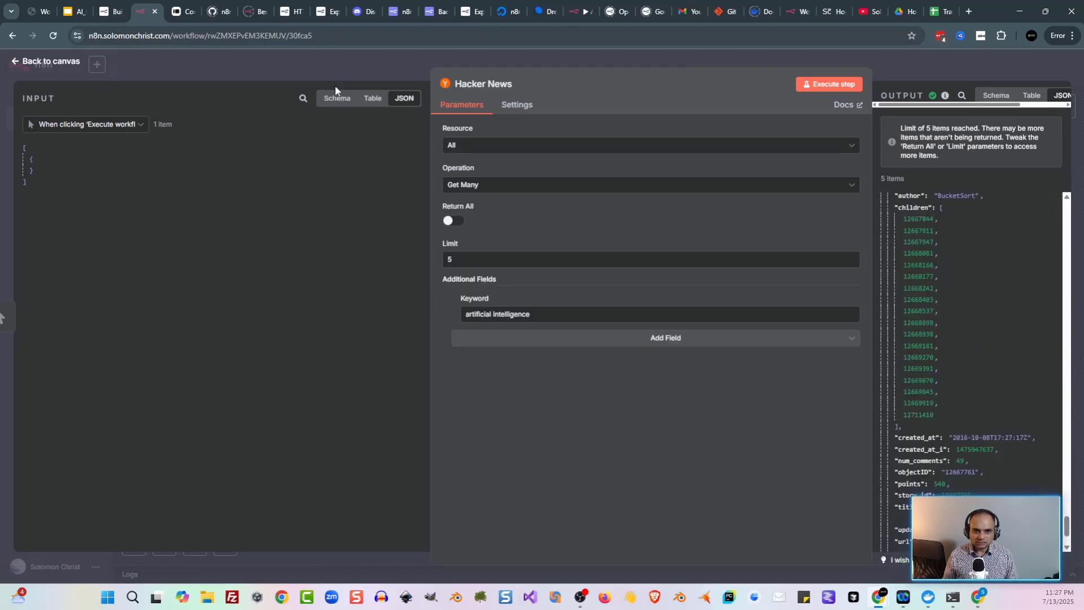
pyautogui.click(331, 64)
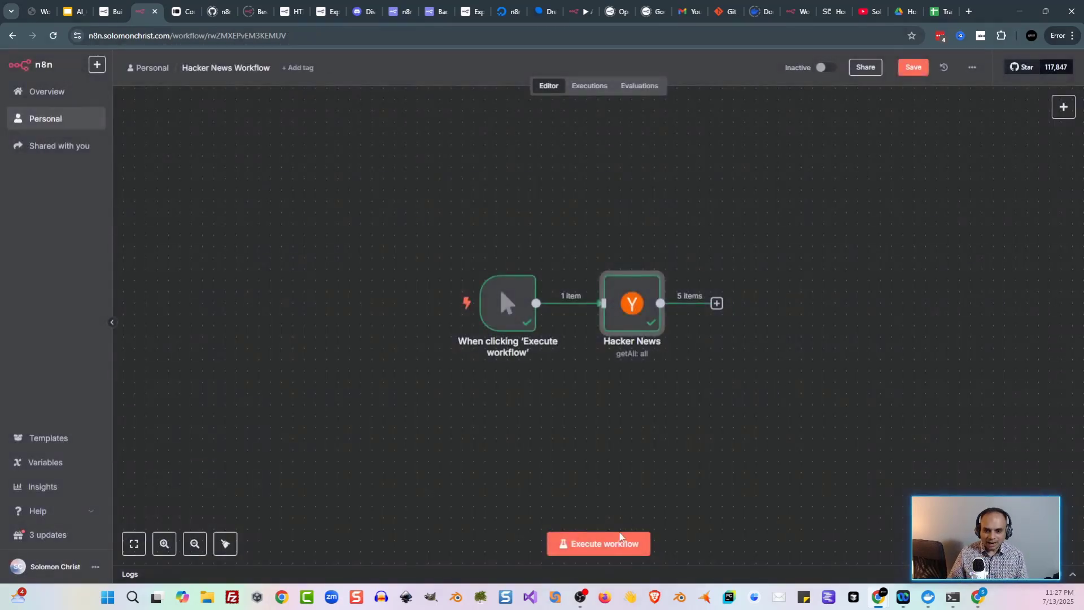
pyautogui.click(622, 542)
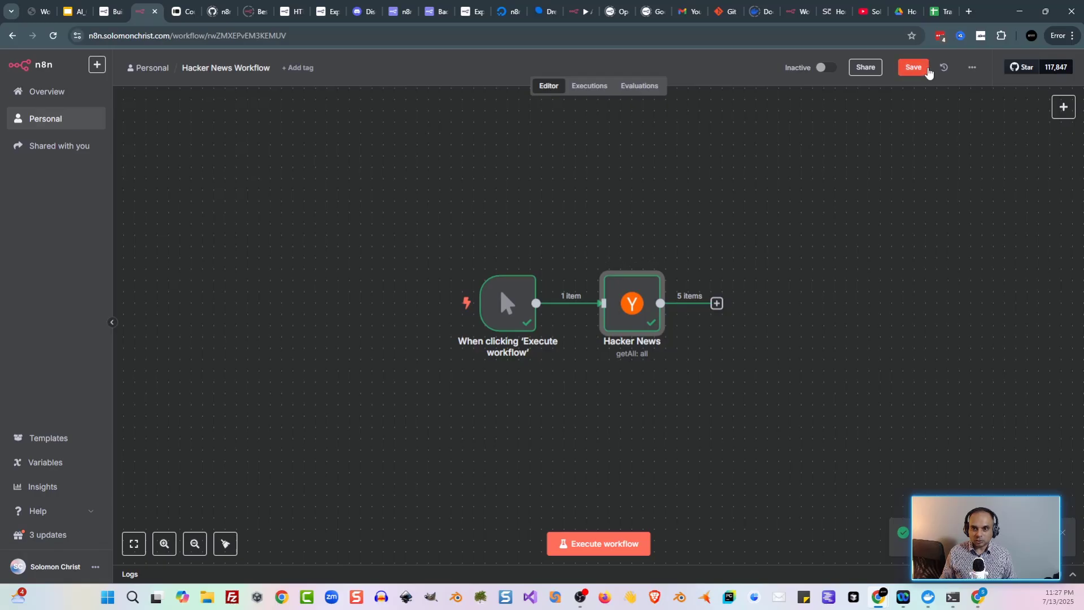
pyautogui.hotkey('ctrl', 'shift', 'Tab')
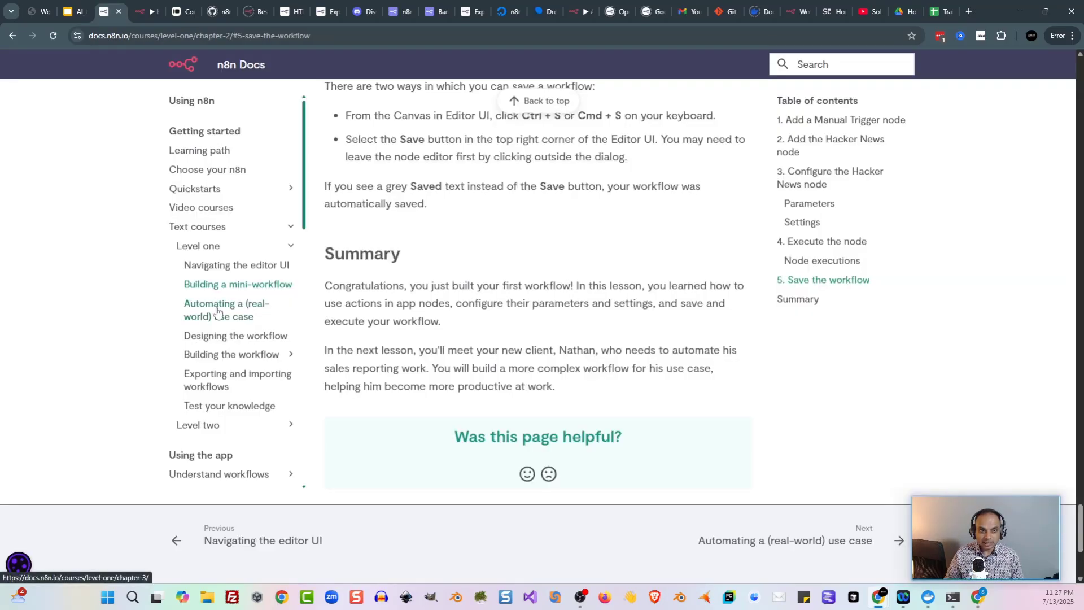
# Step: Open the Automating a (real-world) use case lesson
pyautogui.scroll(8, 479, 229)
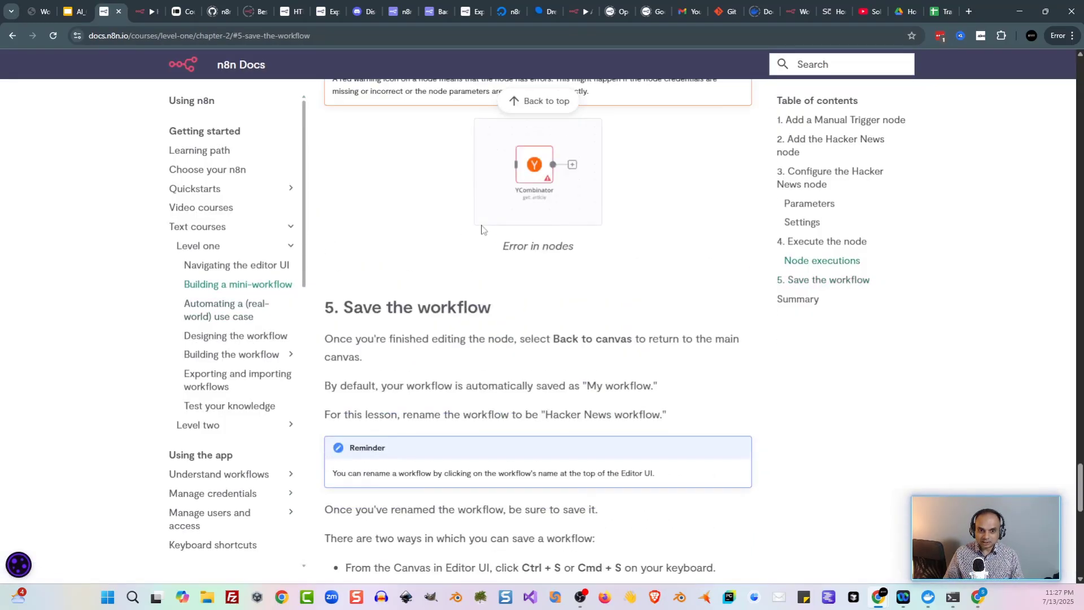
pyautogui.scroll(6, 482, 229)
pyautogui.scroll(-7, 388, 300)
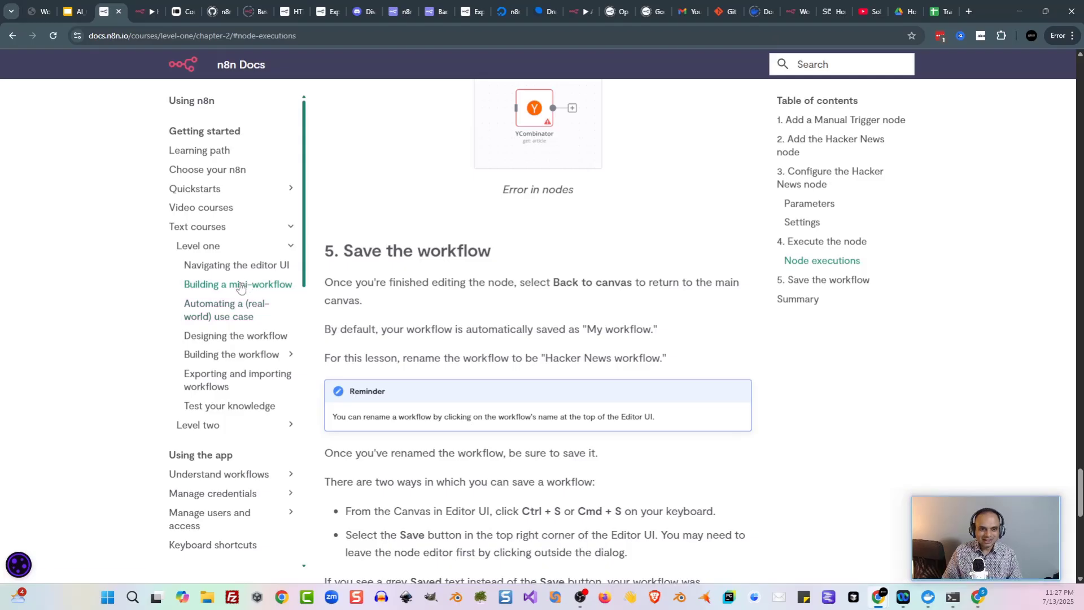
pyautogui.click(249, 307)
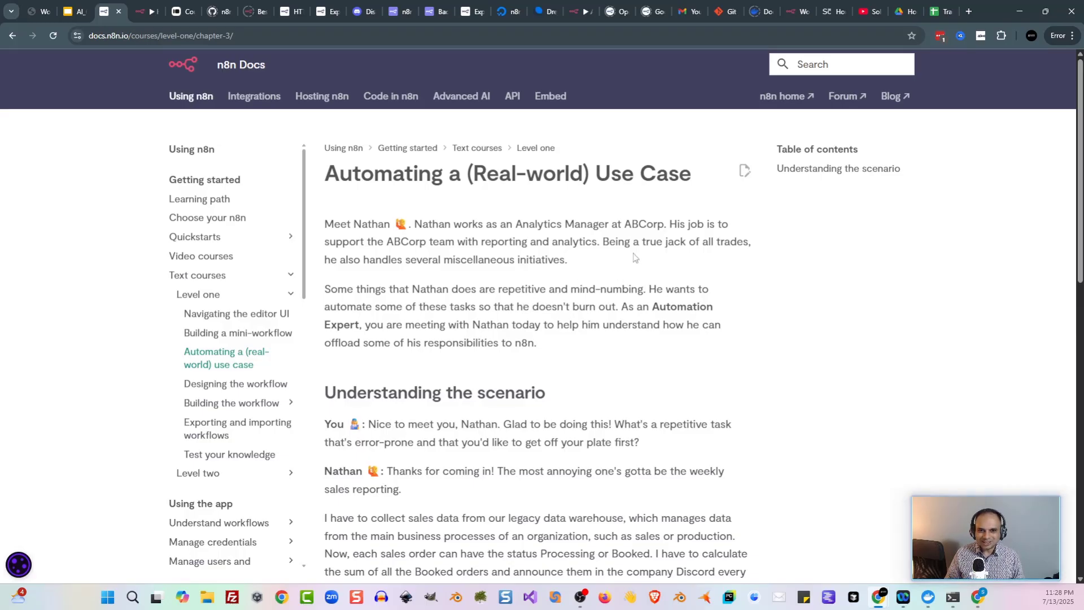
# Step: Read Nathan's sales-reporting scenario and the note about the in-house data warehouse
pyautogui.scroll(-1, 631, 259)
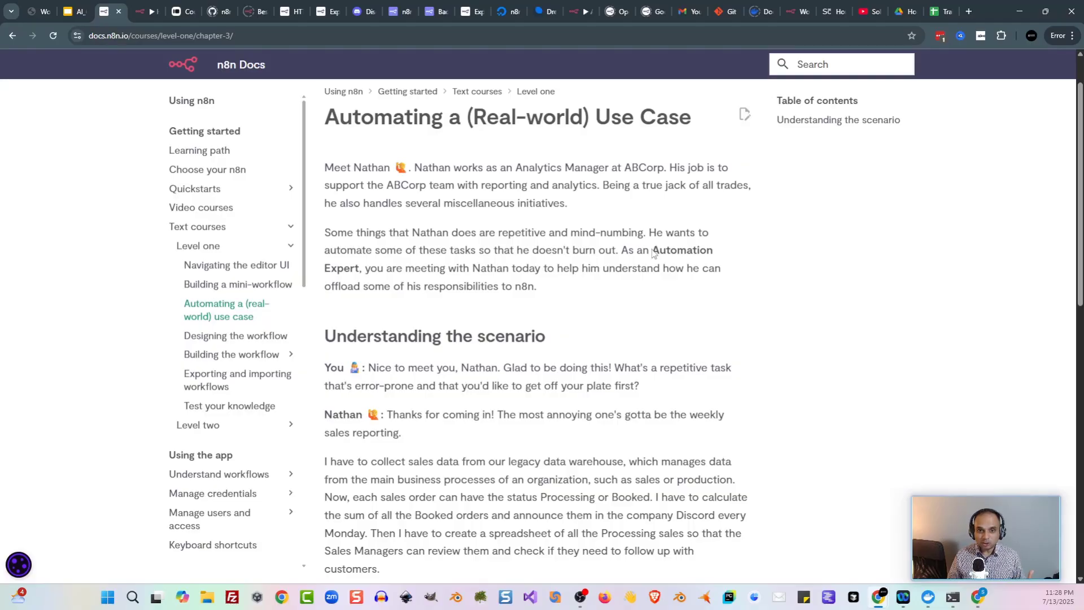
pyautogui.scroll(-1, 675, 216)
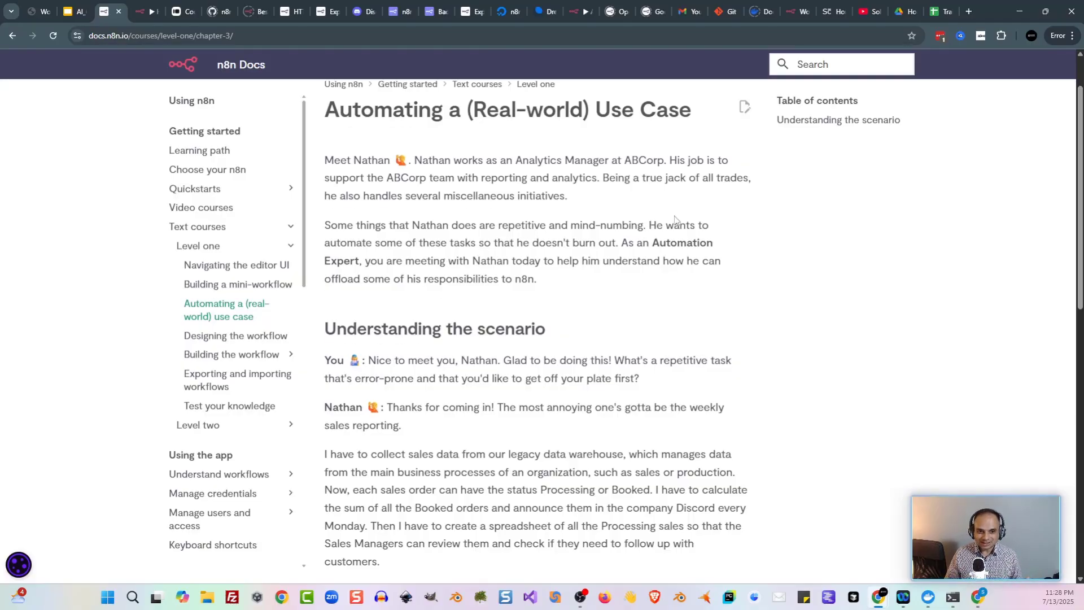
pyautogui.scroll(-1, 675, 217)
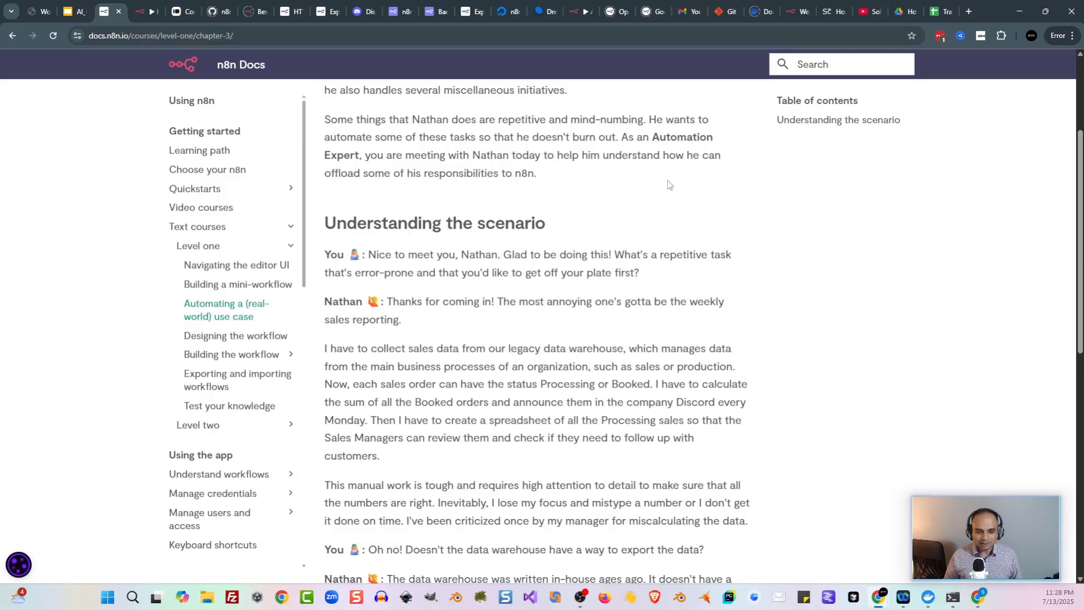
pyautogui.scroll(-1, 667, 185)
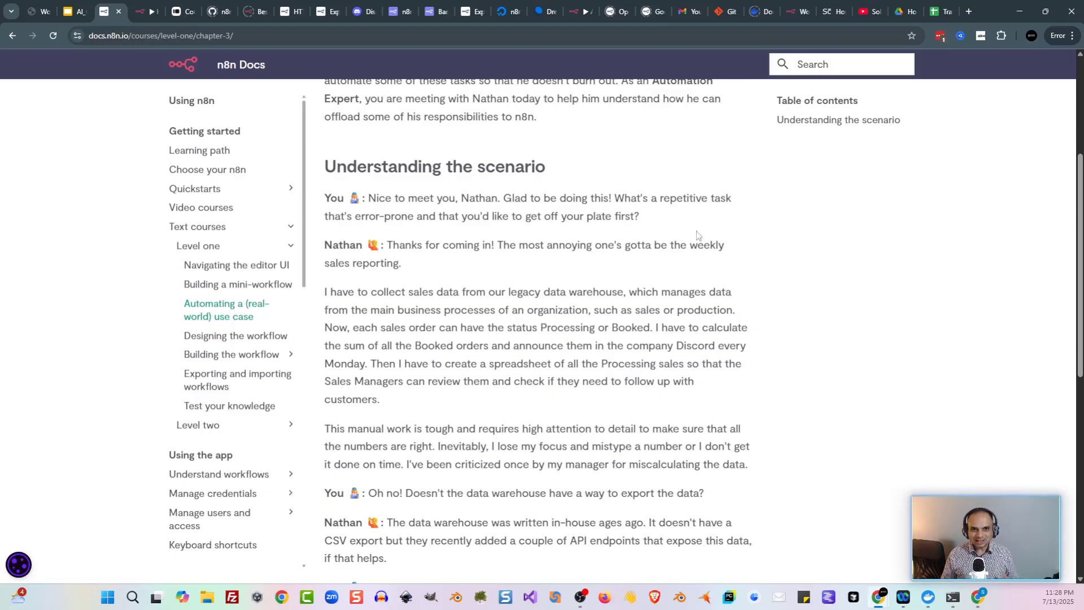
pyautogui.scroll(-1, 663, 287)
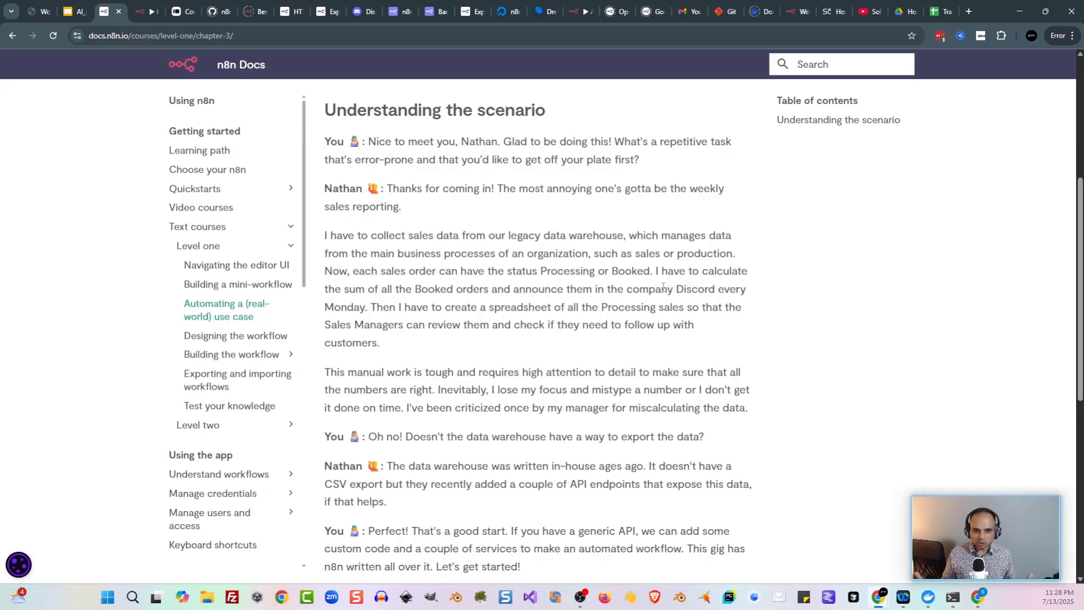
pyautogui.scroll(-3, 663, 287)
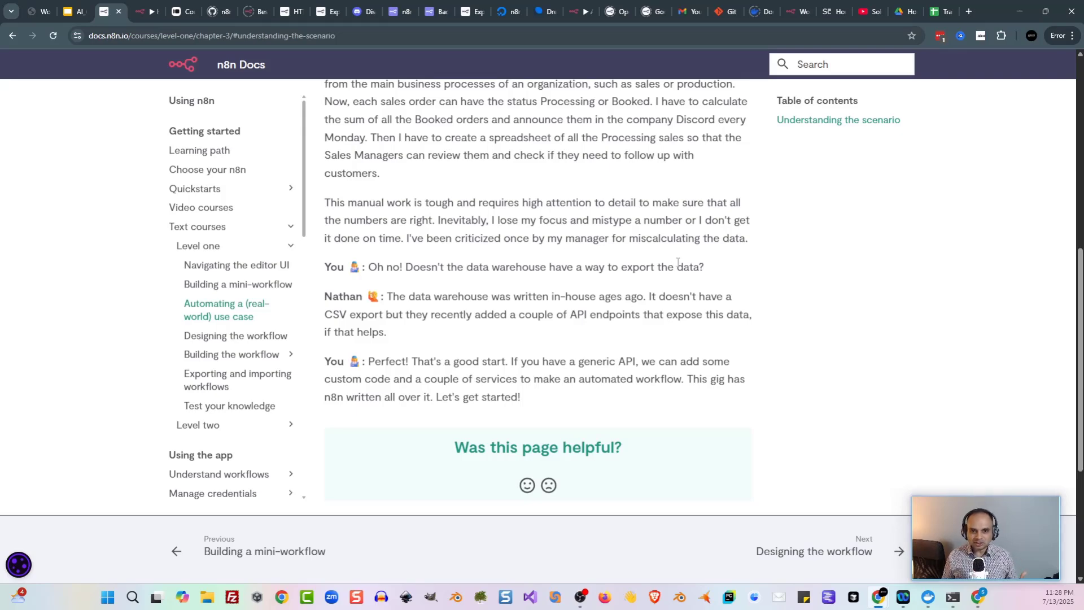
pyautogui.scroll(1, 446, 274)
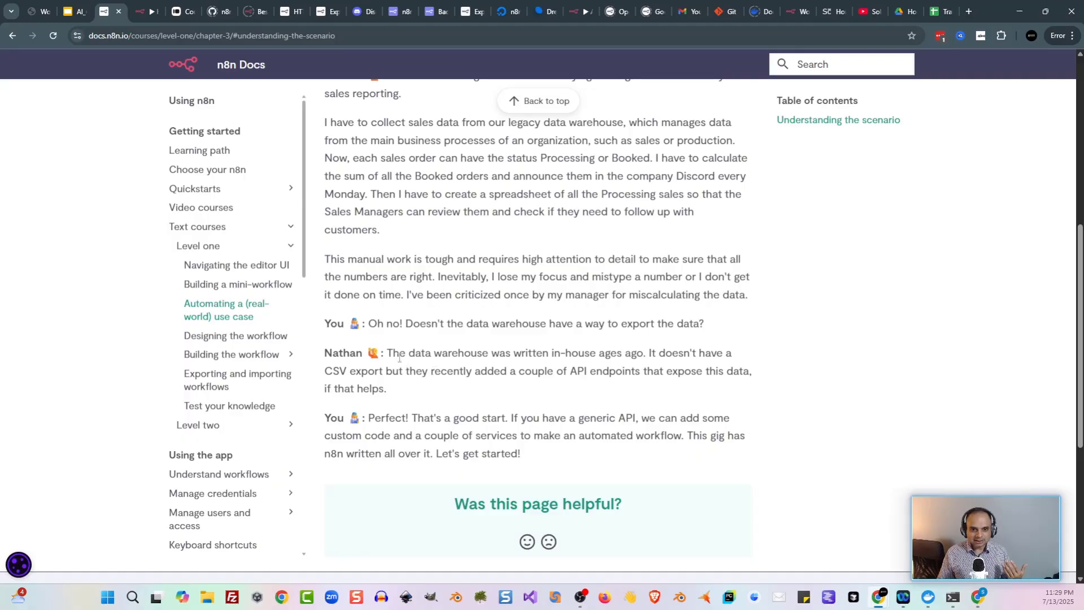
pyautogui.moveTo(399, 358); pyautogui.dragTo(505, 378)
pyautogui.click(506, 379)
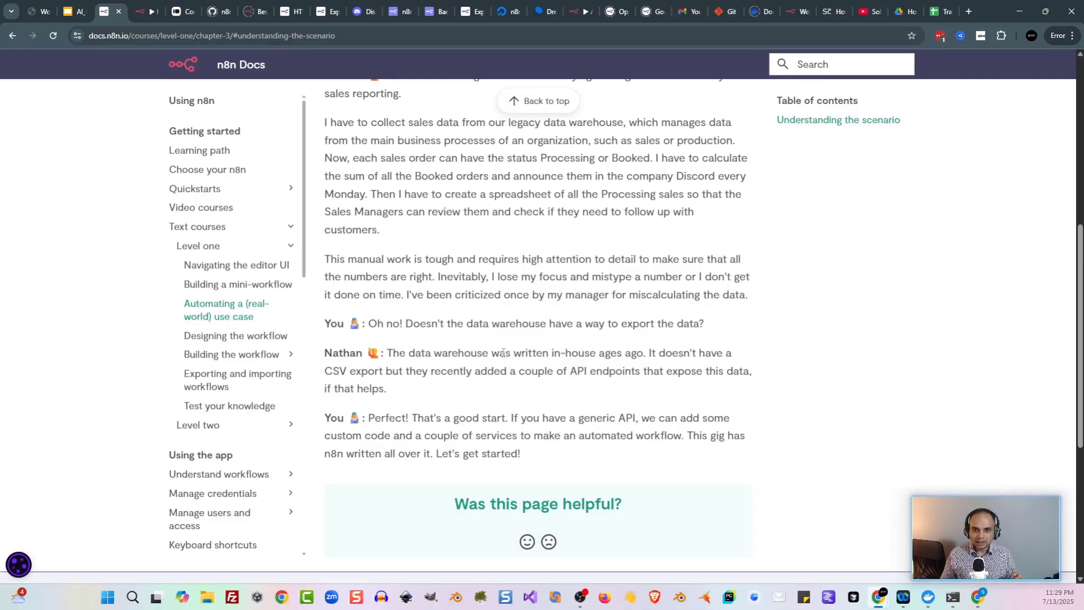
pyautogui.moveTo(500, 354); pyautogui.dragTo(511, 368)
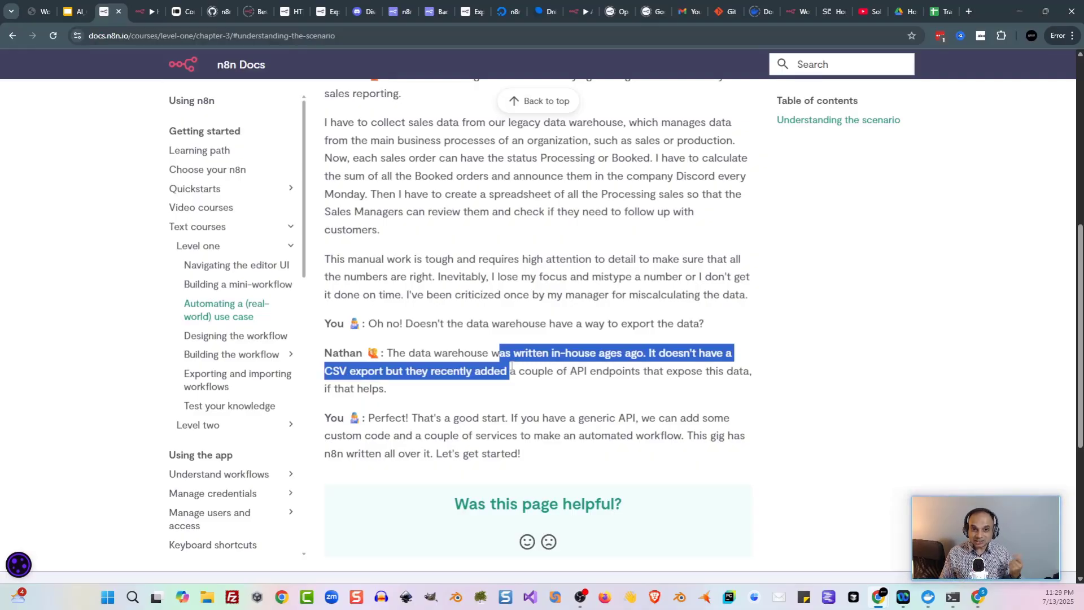
pyautogui.click(519, 375)
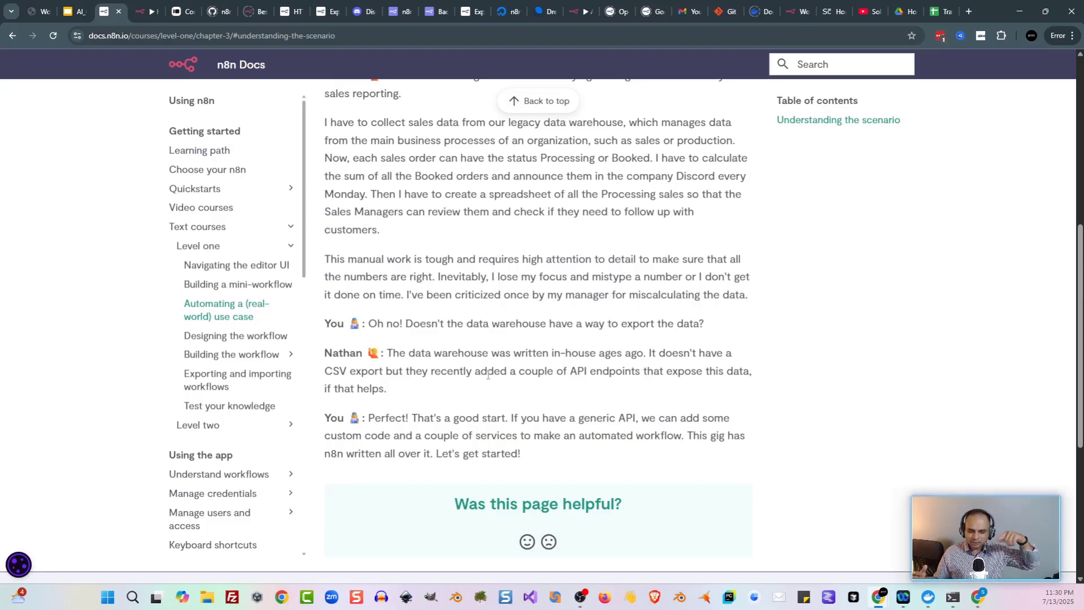
# Step: Open the Designing the workflow lesson and read its intro on external services and Discord
pyautogui.click(261, 336)
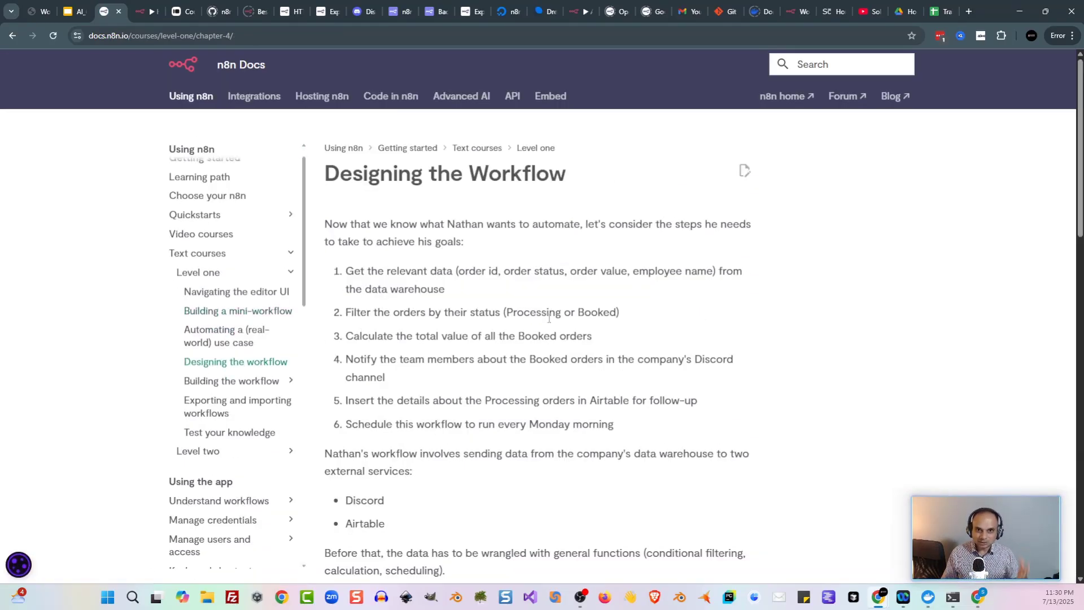
pyautogui.scroll(-4, 457, 321)
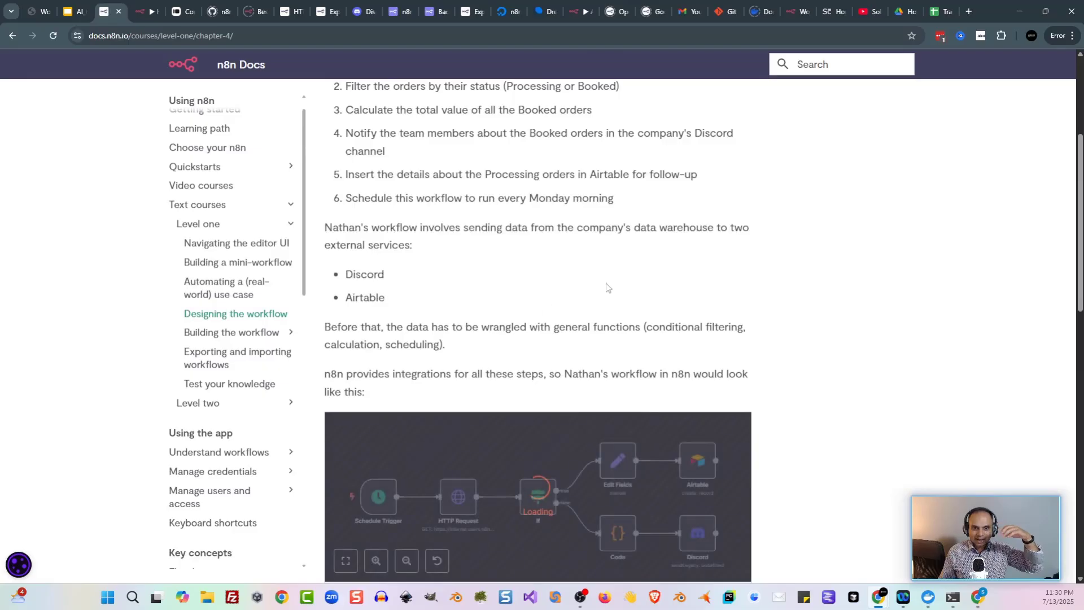
pyautogui.scroll(1, 610, 286)
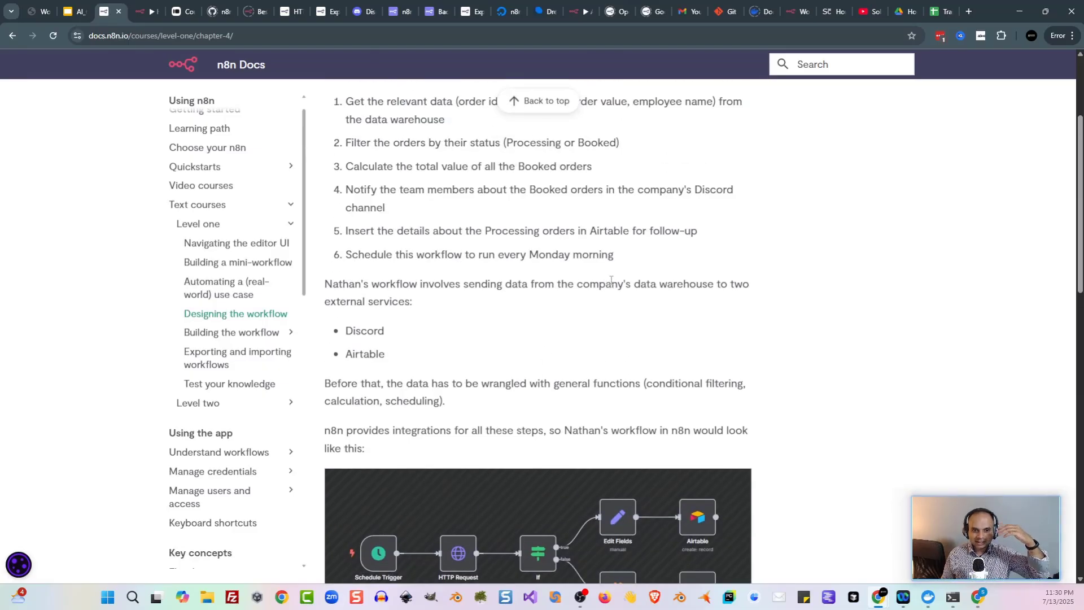
pyautogui.scroll(-2, 592, 260)
pyautogui.scroll(1, 575, 242)
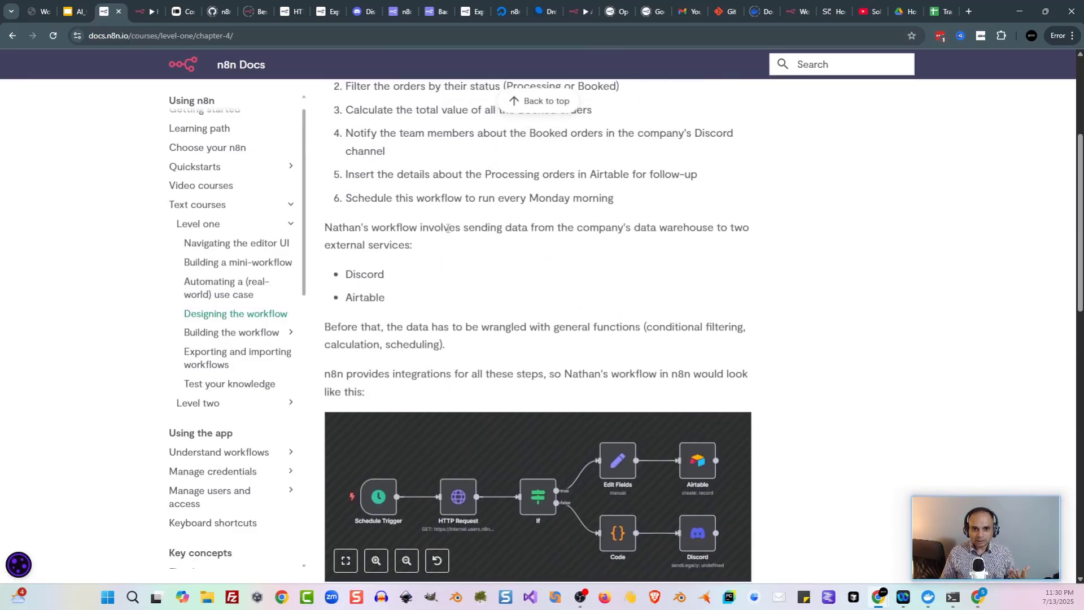
pyautogui.moveTo(447, 228); pyautogui.dragTo(413, 245)
pyautogui.click(512, 247)
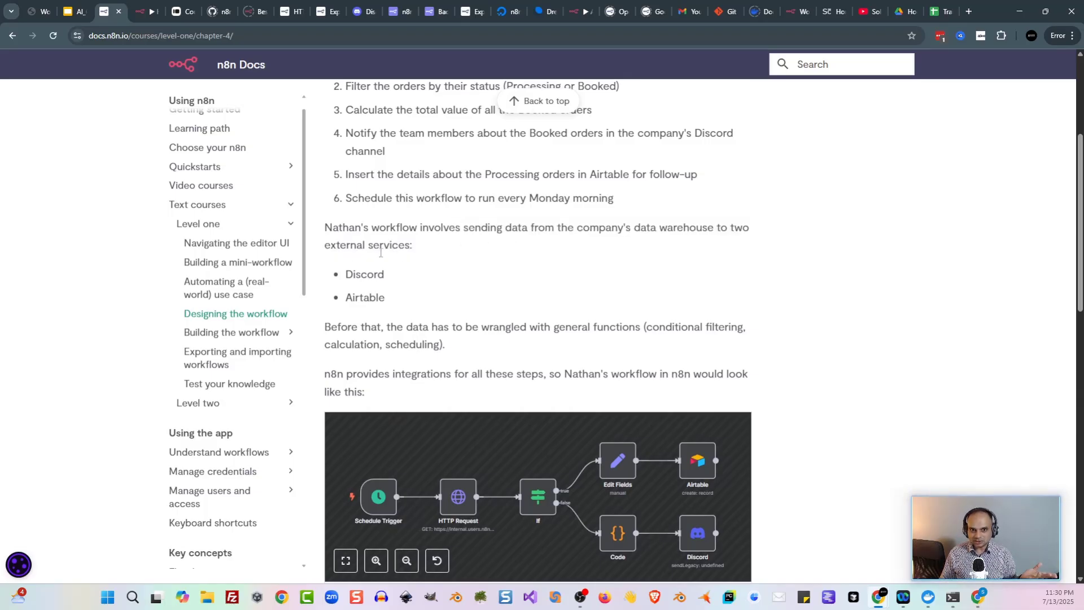
pyautogui.doubleClick(357, 267)
pyautogui.click(428, 284)
# Step: Review the six planned workflow steps, from getting order data to Monday-morning scheduling
pyautogui.scroll(3, 429, 284)
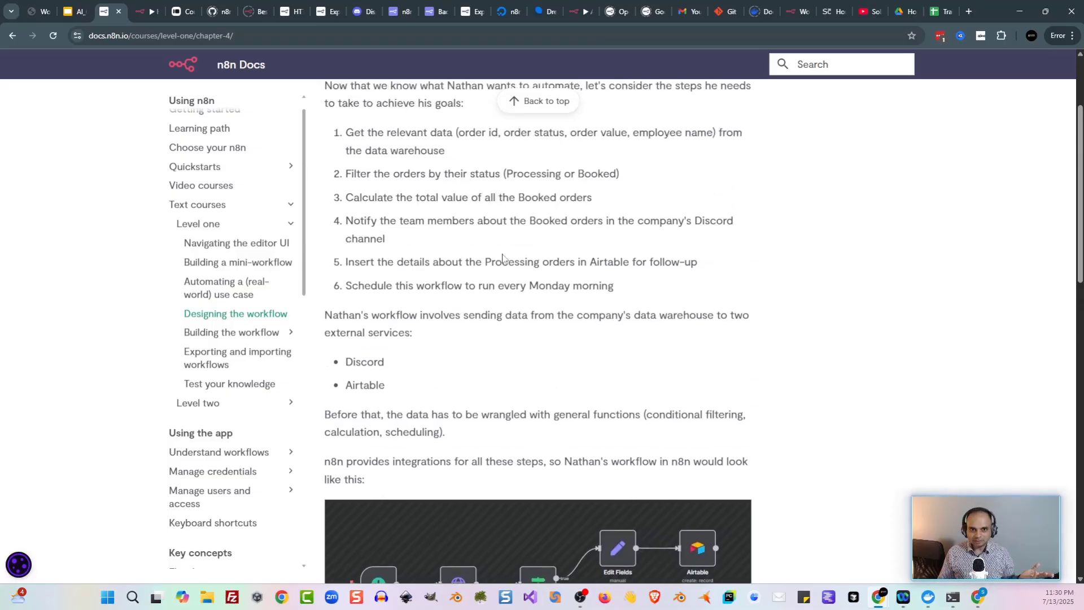
pyautogui.moveTo(344, 215); pyautogui.dragTo(482, 281)
pyautogui.click(483, 281)
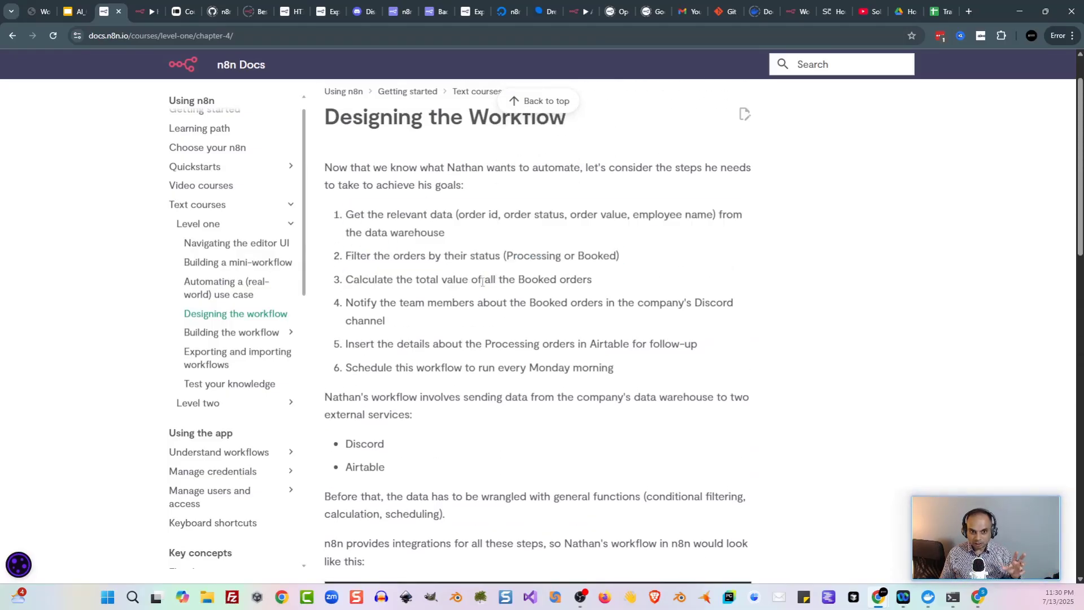
pyautogui.moveTo(345, 213); pyautogui.dragTo(433, 229)
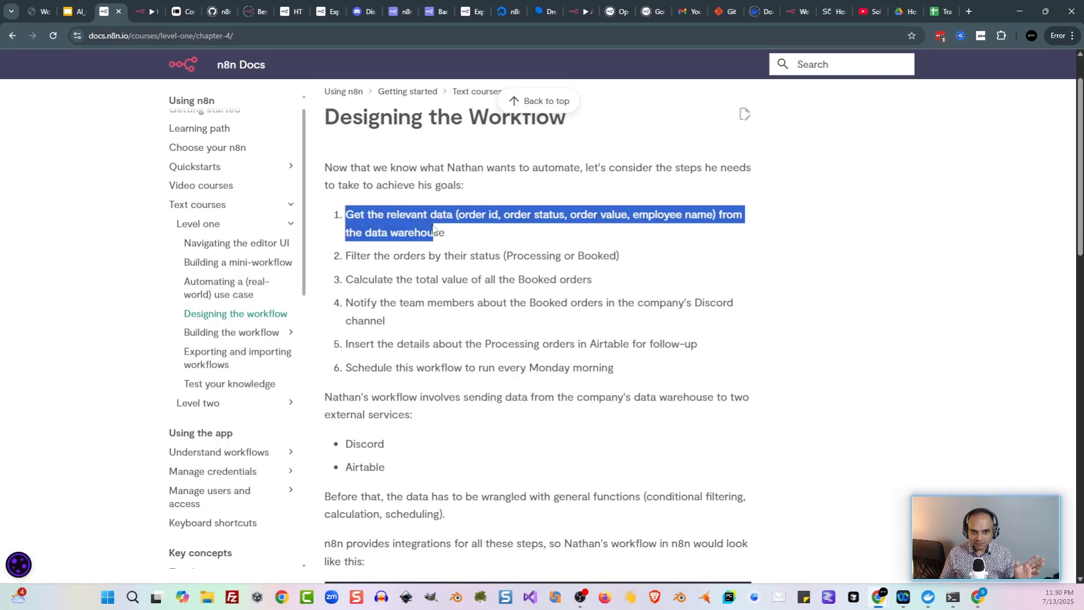
pyautogui.click(433, 229)
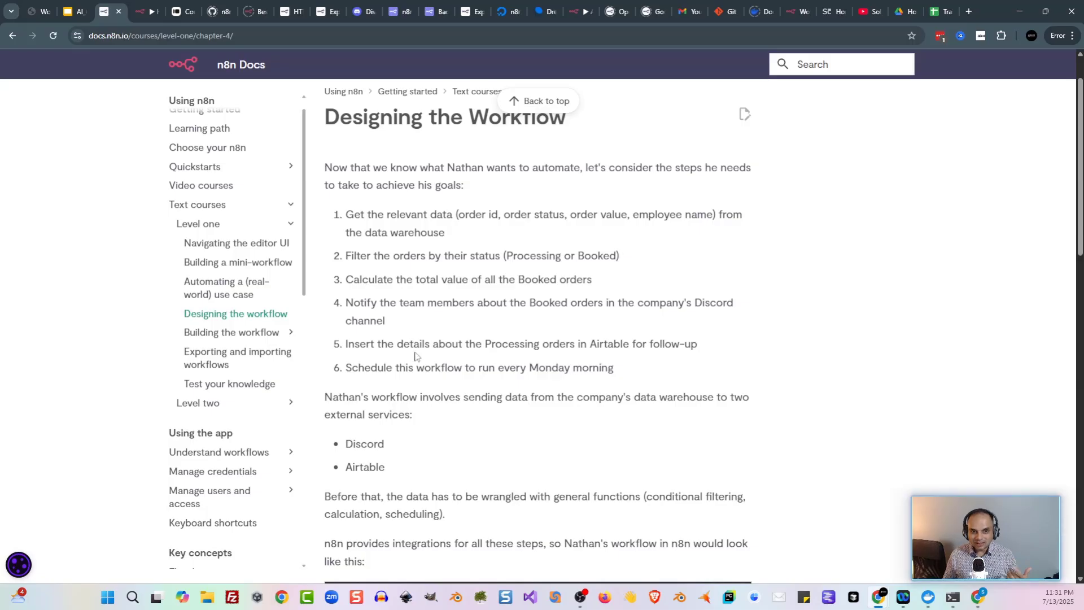
pyautogui.moveTo(397, 345); pyautogui.dragTo(576, 349)
pyautogui.click(577, 350)
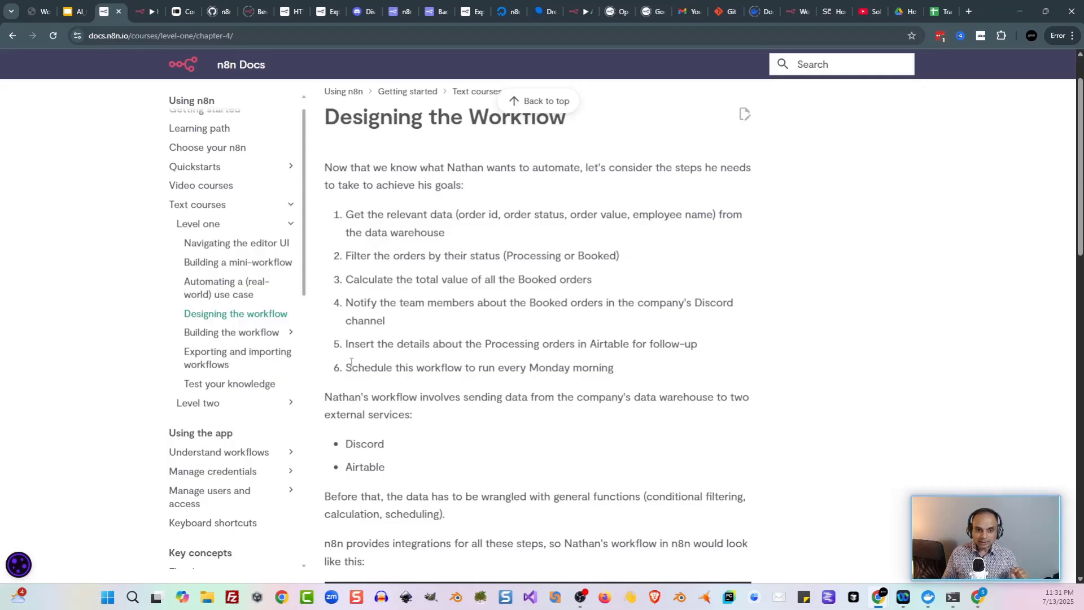
pyautogui.moveTo(354, 368); pyautogui.dragTo(461, 370)
pyautogui.click(461, 370)
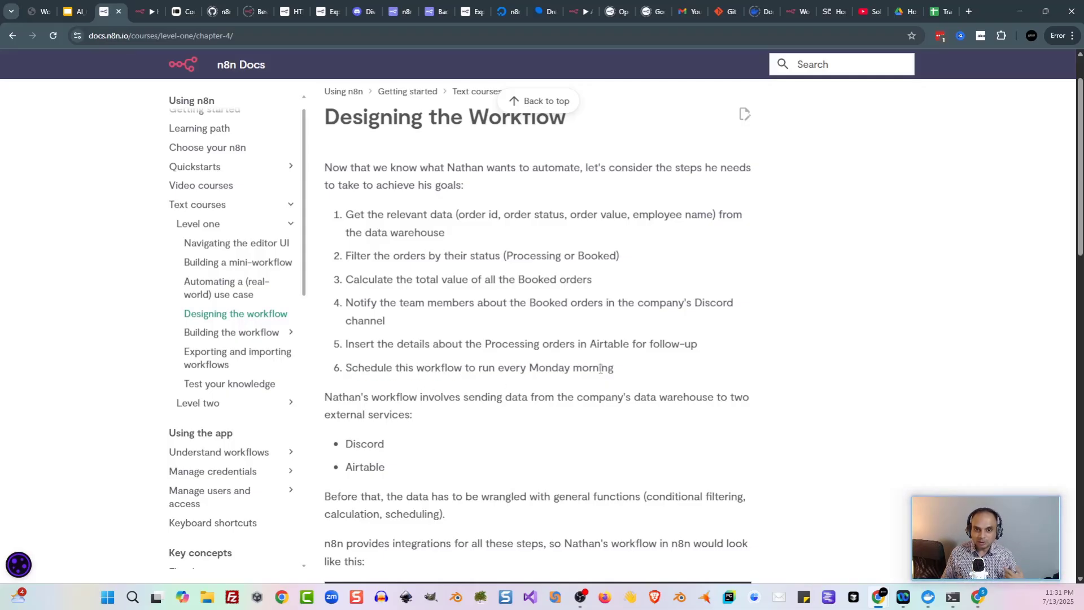
pyautogui.press('n')
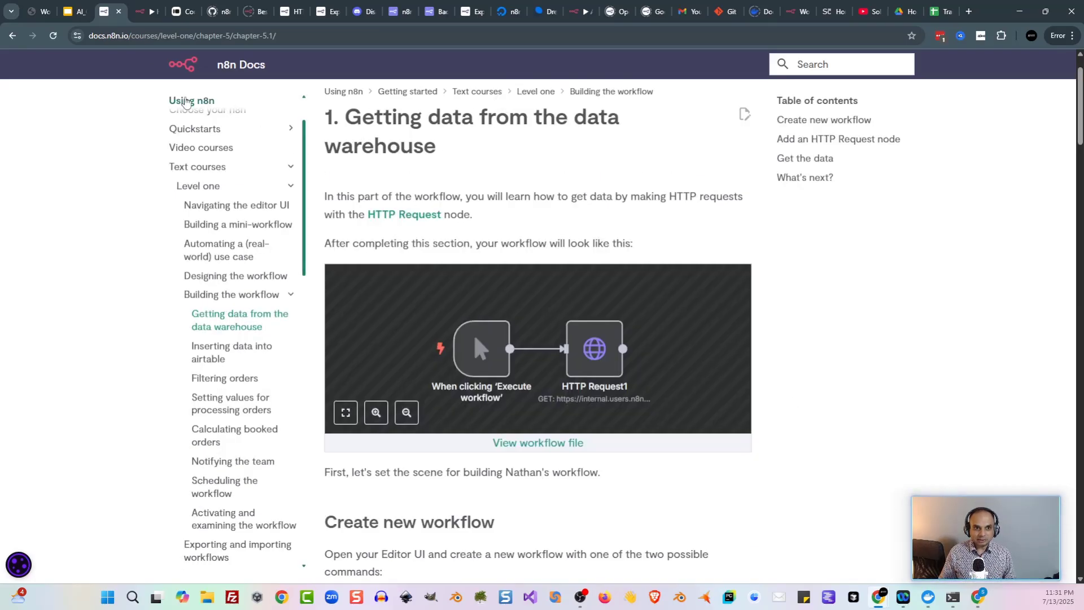
# Step: Create a new empty workflow and name it training_1
pyautogui.click(138, 21)
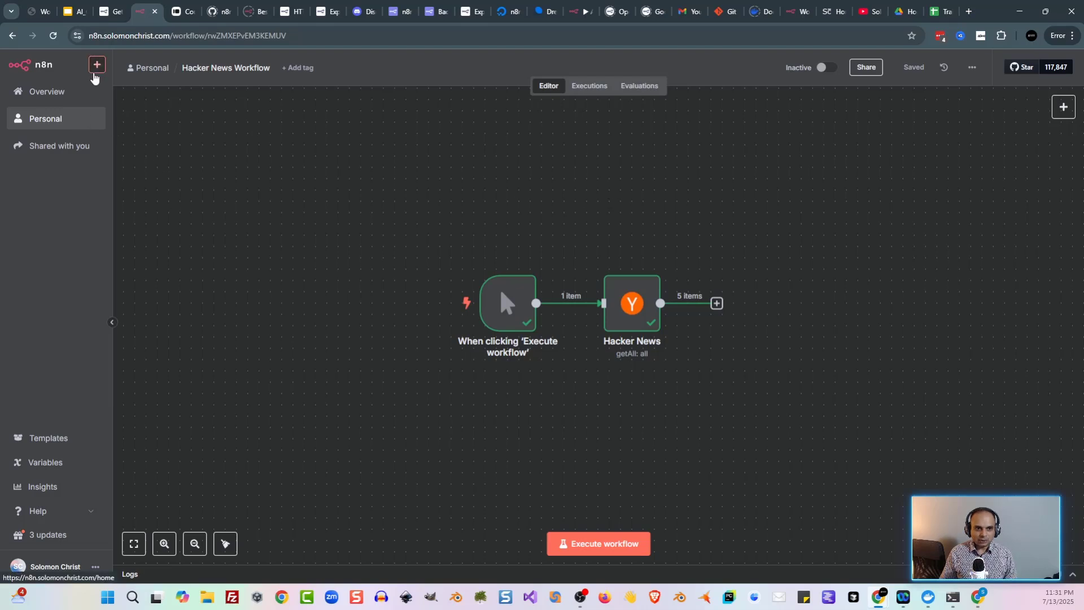
pyautogui.click(97, 65)
pyautogui.click(110, 85)
pyautogui.click(231, 68)
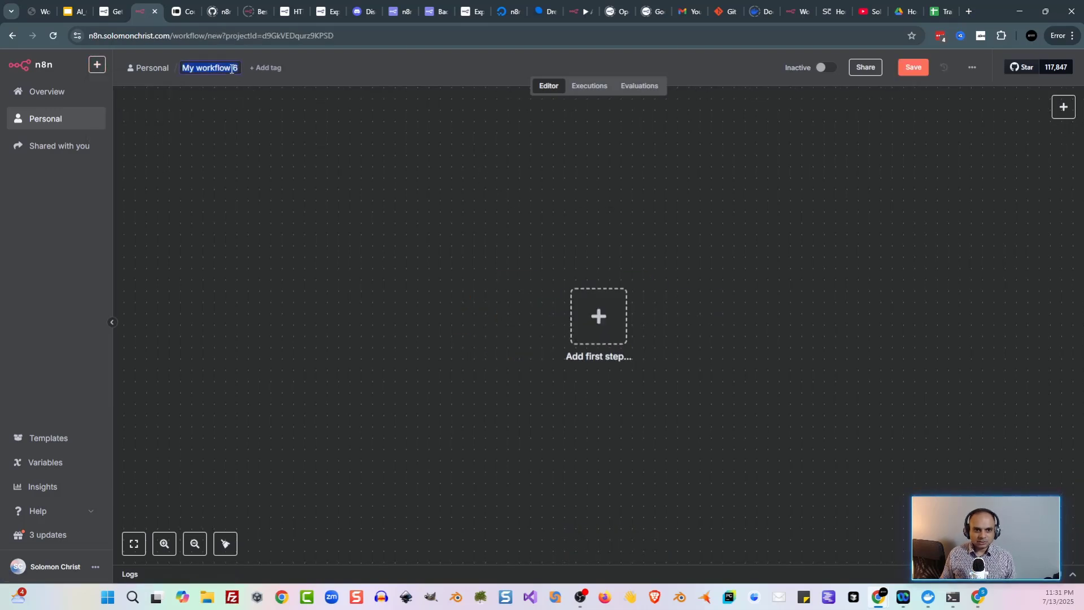
pyautogui.write('training_1')
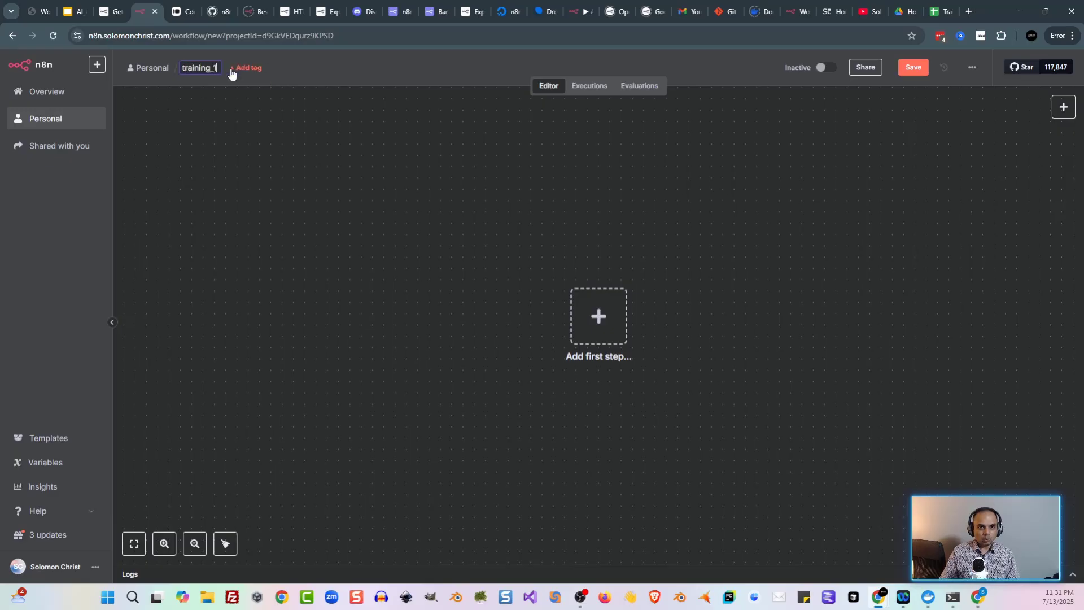
pyautogui.press('Return')
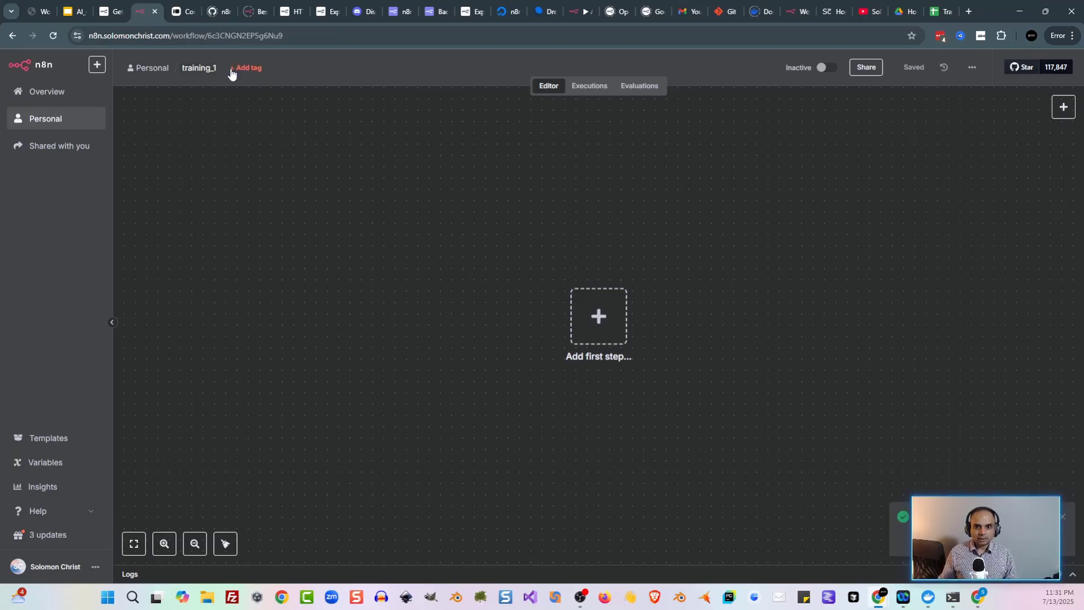
# Step: Add a manual 'When clicking Execute workflow' trigger as the first node
pyautogui.click(104, 11)
pyautogui.click(148, 11)
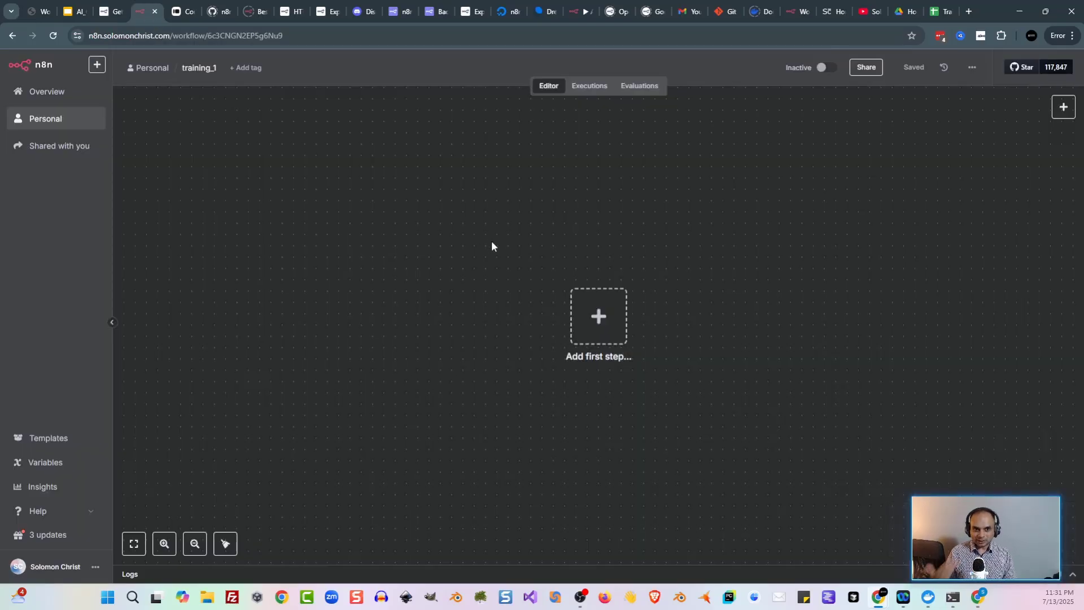
pyautogui.press('Tab')
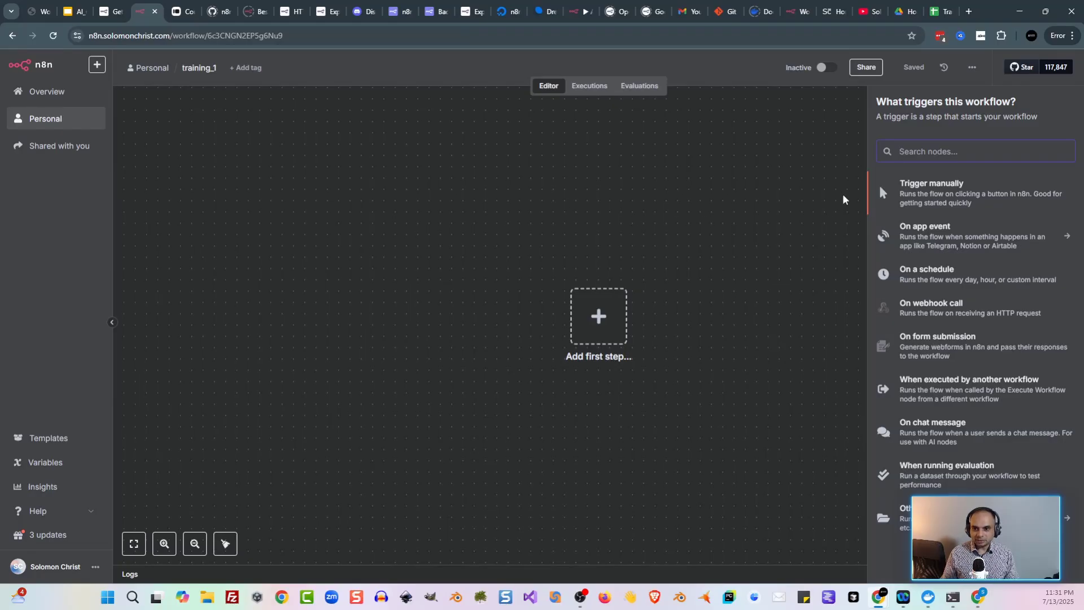
pyautogui.click(963, 198)
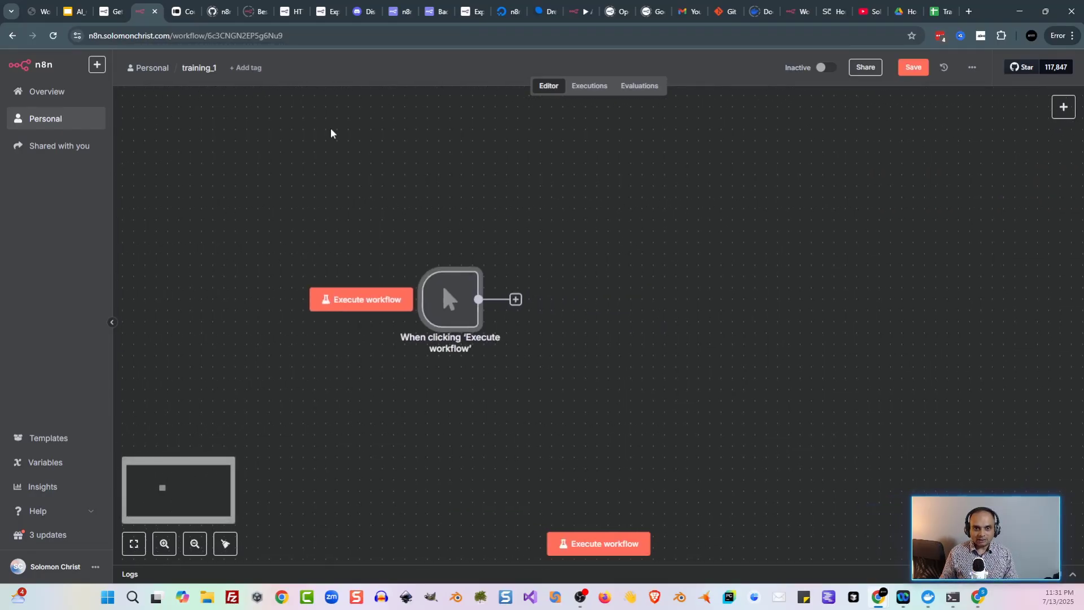
pyautogui.click(112, 11)
pyautogui.click(143, 16)
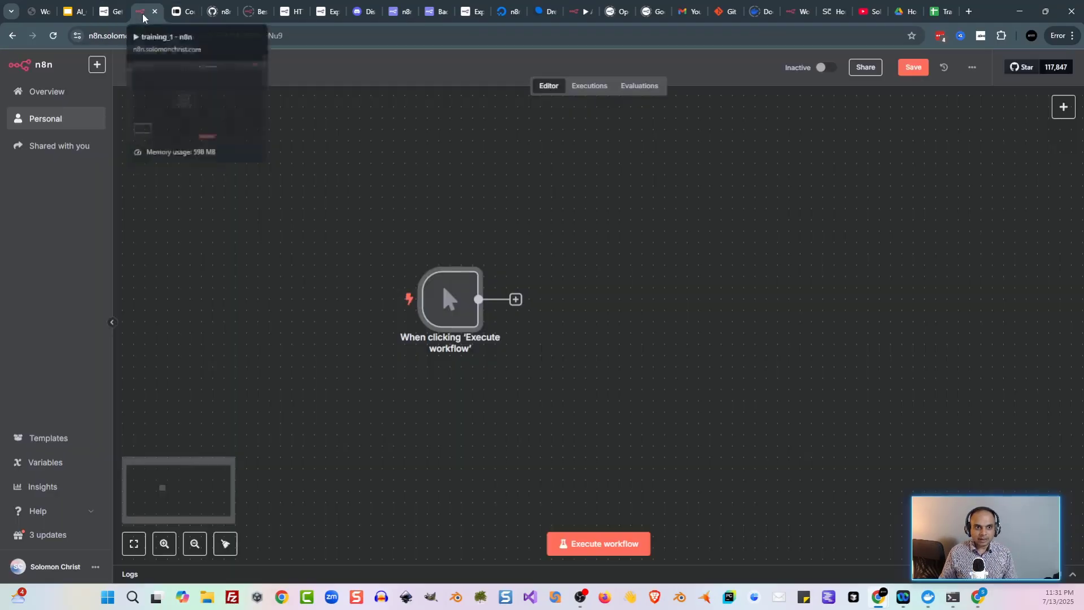
pyautogui.press('Tab')
# Step: Add an HTTP Request node after the manual trigger and find the lesson's HTTP Request section
pyautogui.write('http')
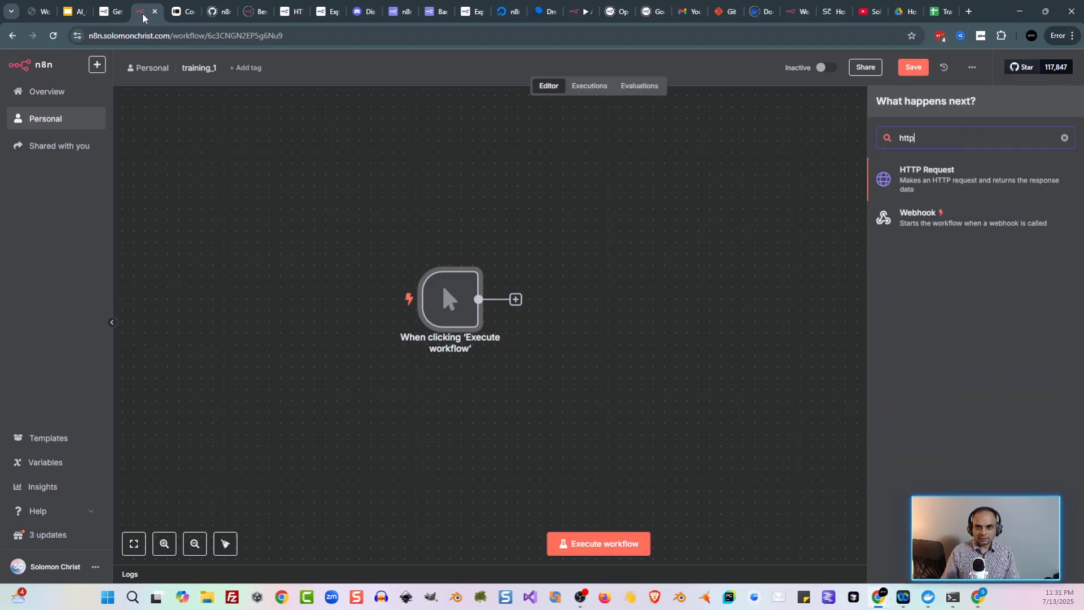
pyautogui.click(959, 188)
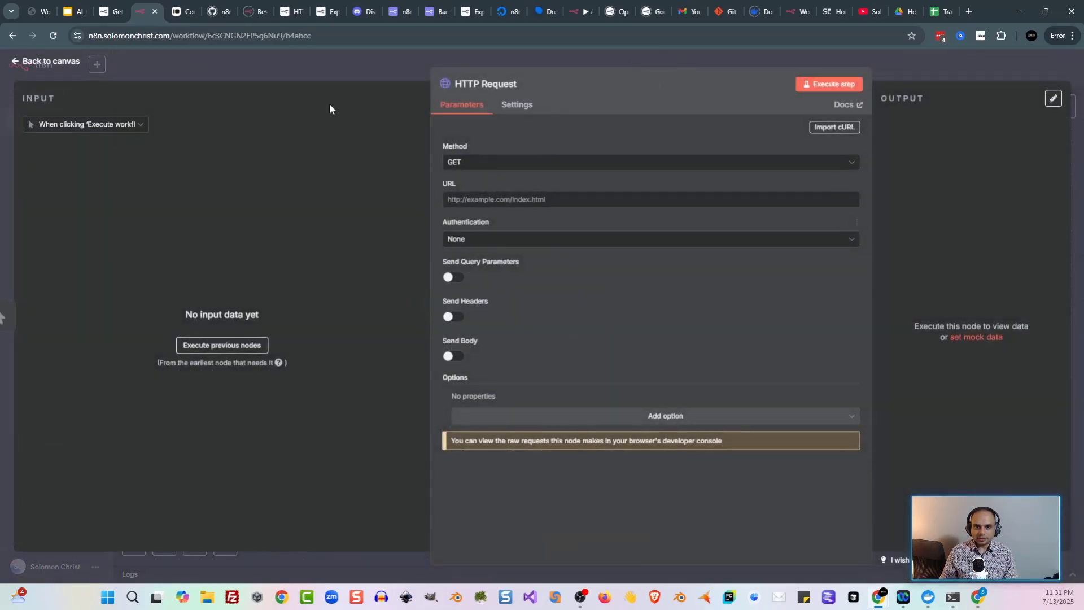
pyautogui.click(114, 19)
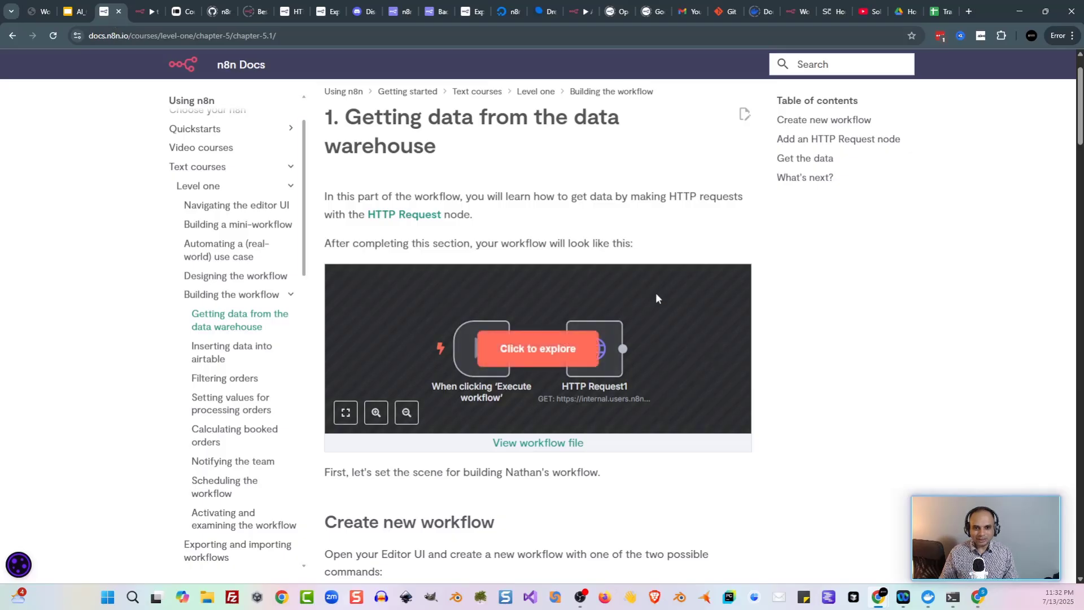
pyautogui.scroll(-15, 656, 292)
pyautogui.moveTo(576, 320); pyautogui.dragTo(754, 341)
pyautogui.click(754, 341)
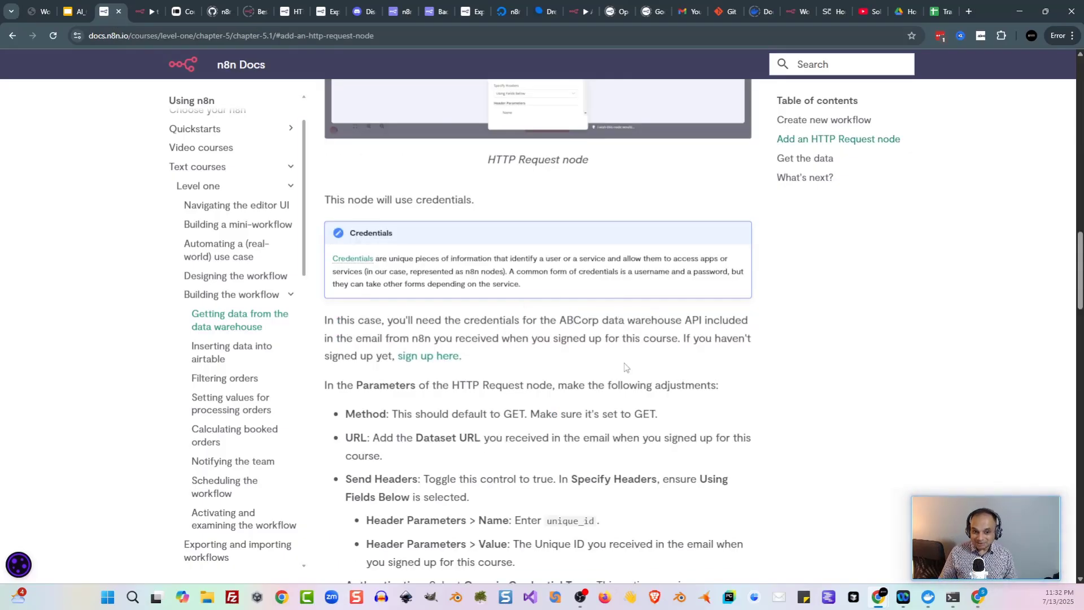
# Step: Copy the Dataset URL from the course welcome email into the HTTP Request's URL field
pyautogui.hotkey('alt', 'Tab')
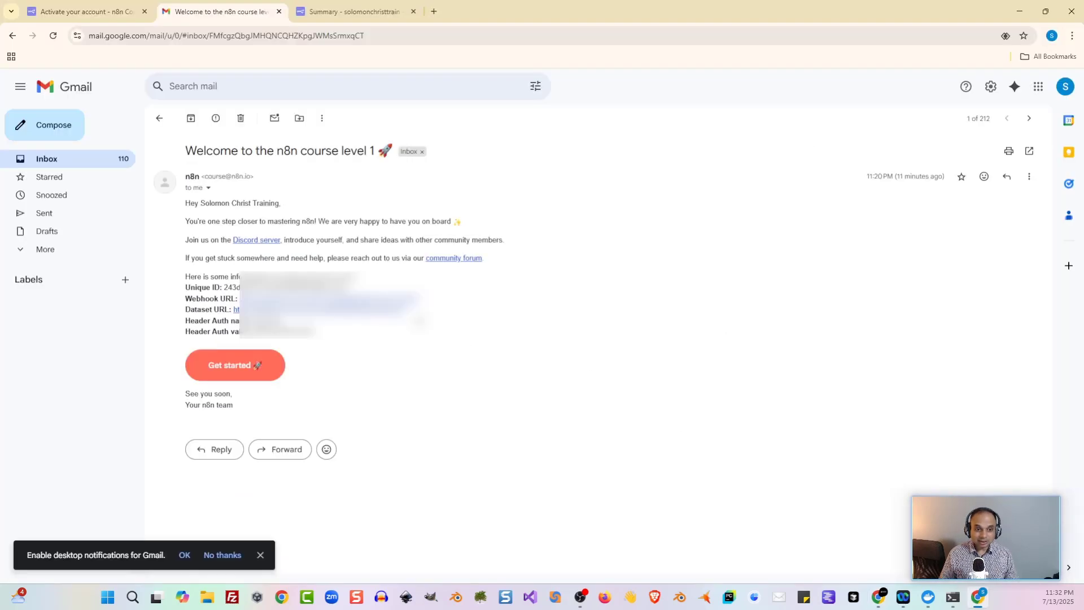
pyautogui.moveTo(404, 309); pyautogui.dragTo(233, 309)
pyautogui.click(1018, 11)
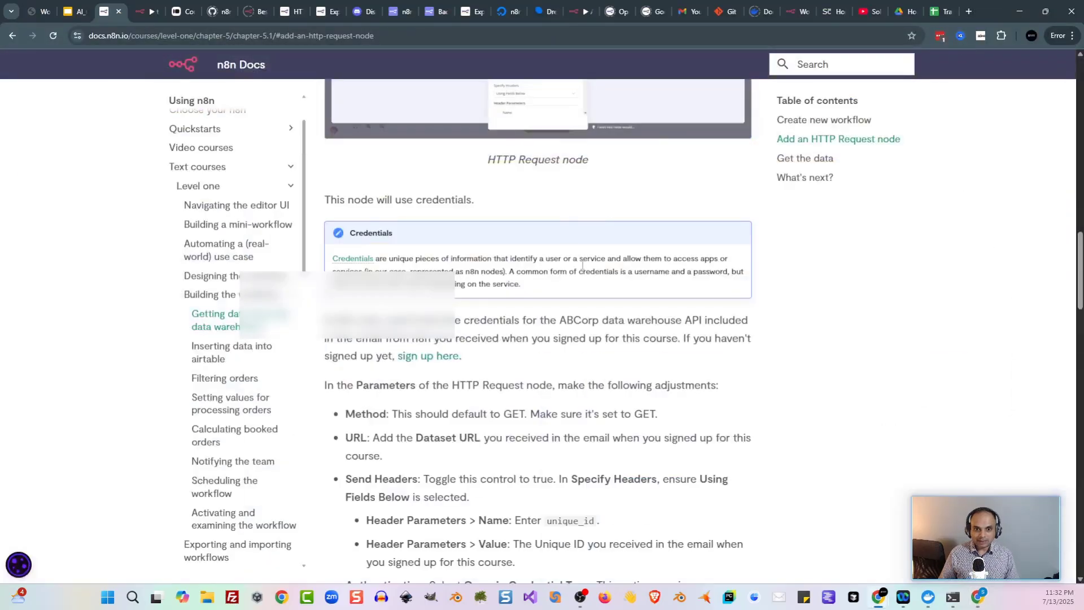
pyautogui.click(144, 11)
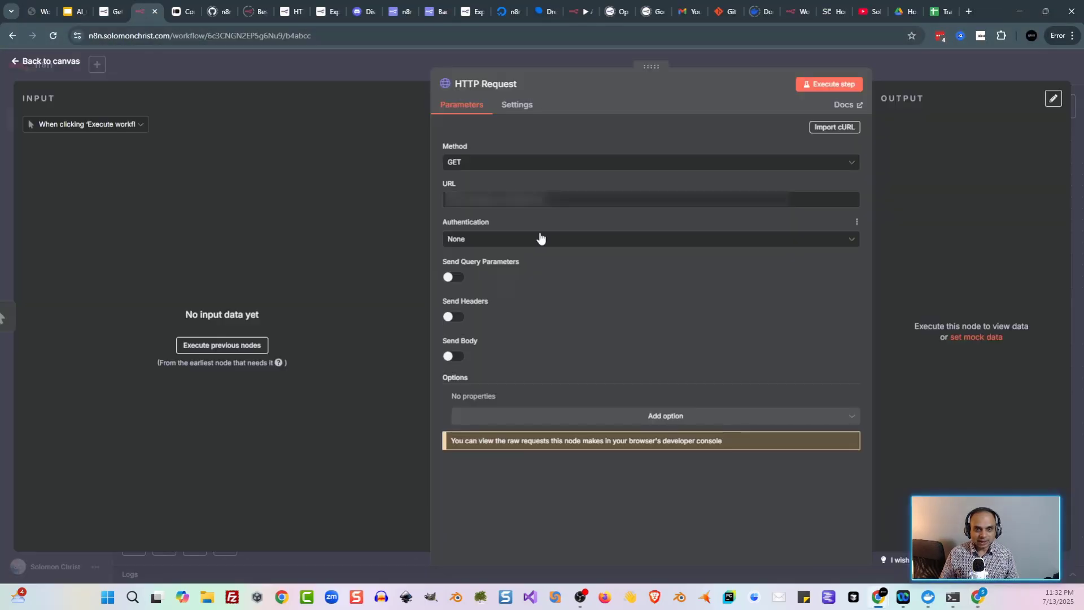
pyautogui.click(514, 201)
pyautogui.hotkey('ctrl', 'v')
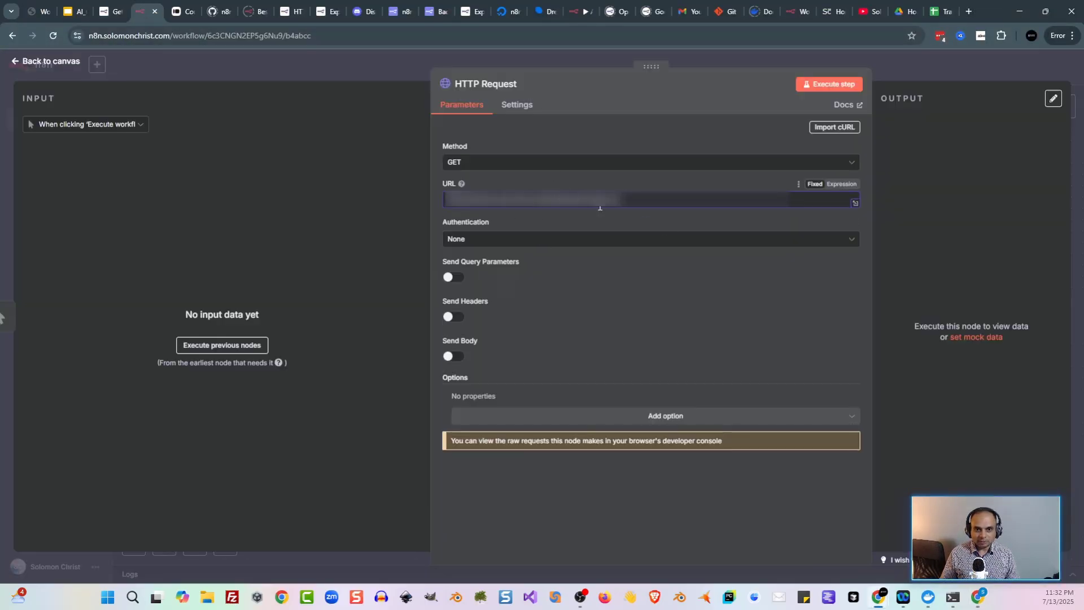
# Step: Review the lesson's Method and URL instructions for the HTTP Request node
pyautogui.hotkey('ctrl', 'shift', 'Tab')
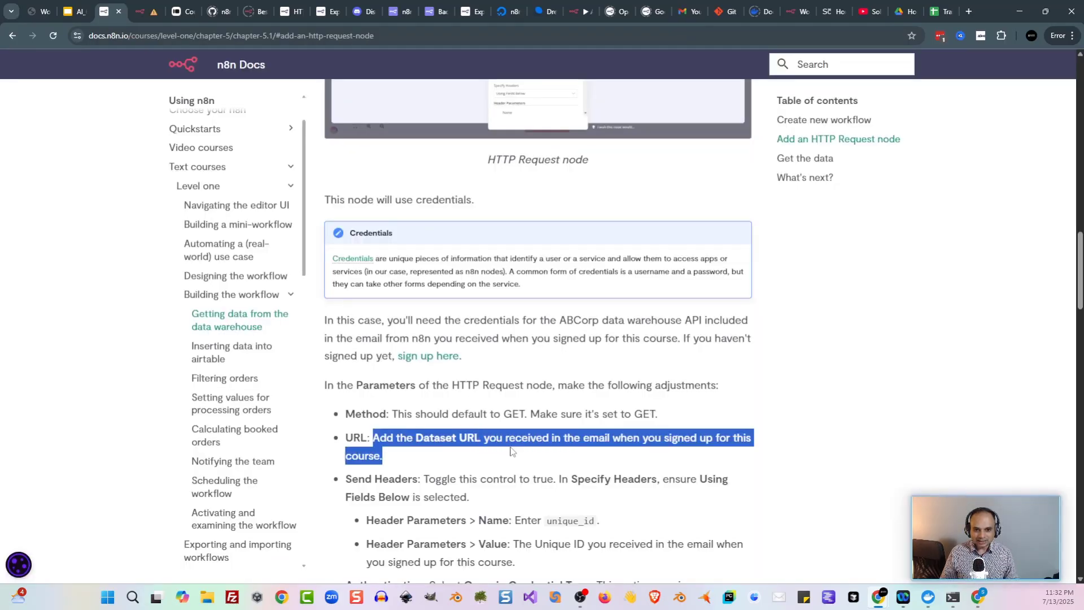
pyautogui.click(511, 450)
pyautogui.moveTo(390, 412); pyautogui.dragTo(575, 431)
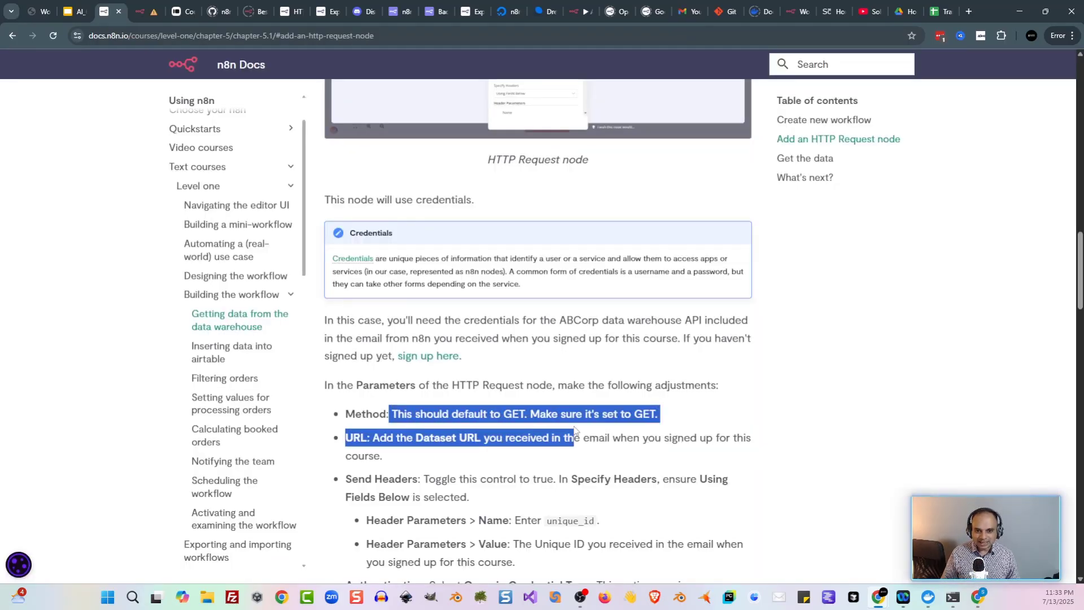
pyautogui.click(575, 430)
pyautogui.scroll(-1, 550, 426)
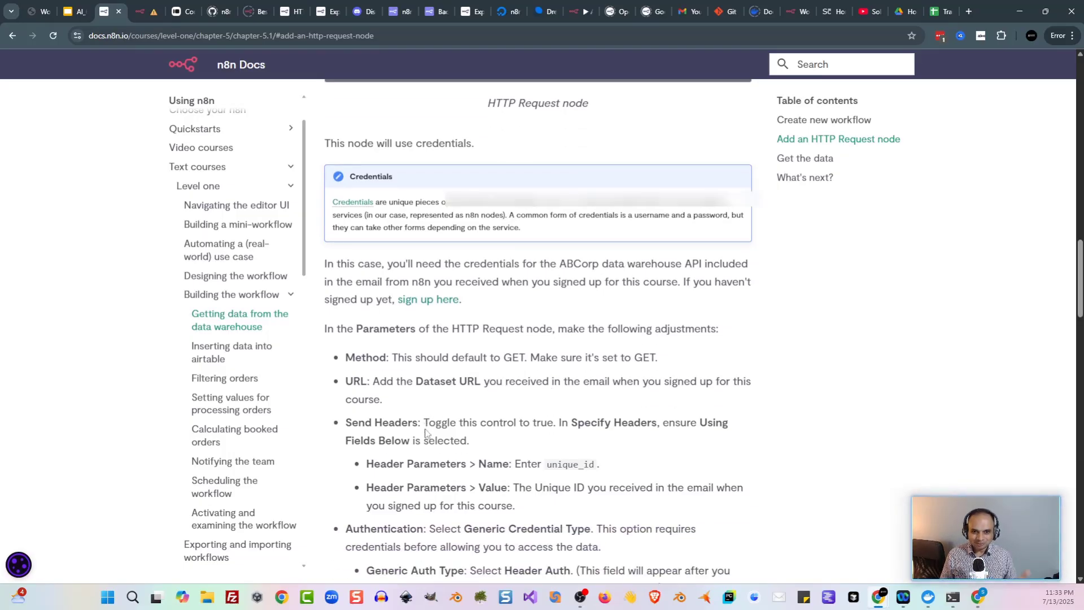
pyautogui.scroll(-1, 503, 441)
# Step: Turn on sending headers in the HTTP Request and name the header unique_id
pyautogui.click(143, 17)
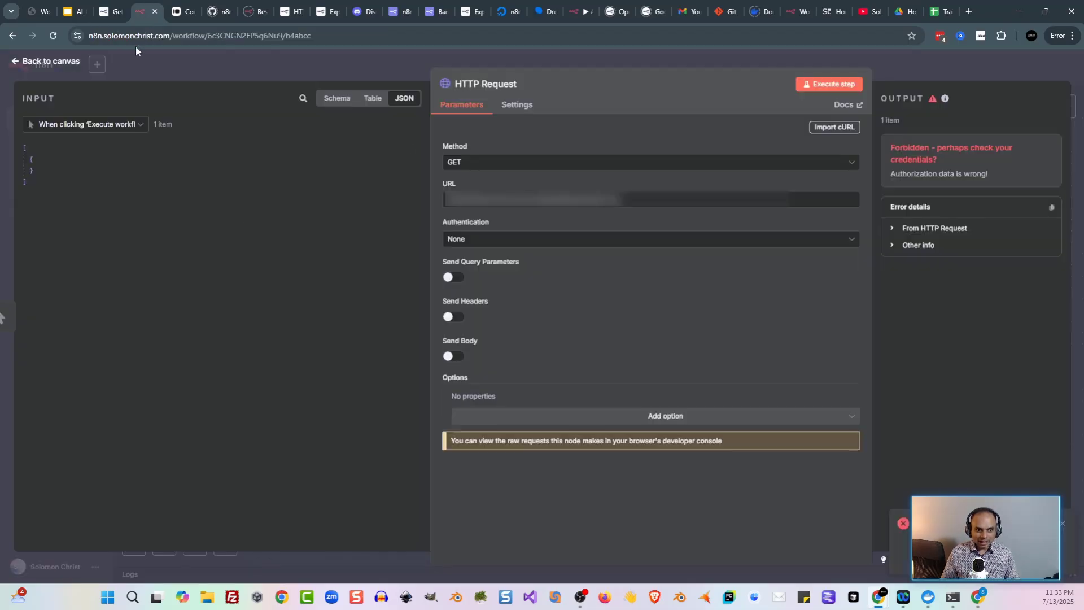
pyautogui.click(451, 319)
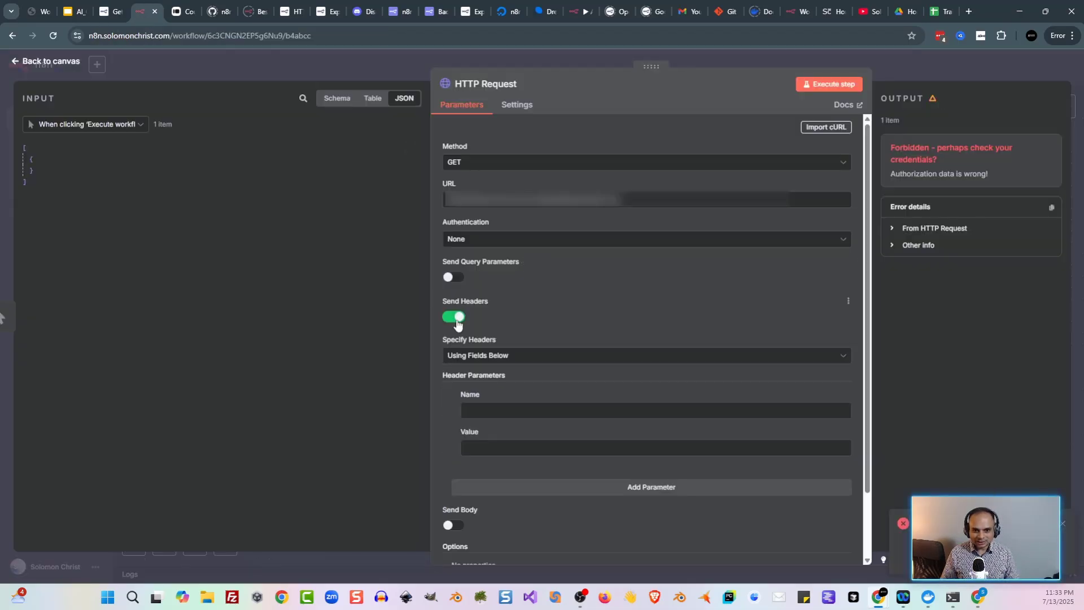
pyautogui.hotkey('ctrl', 'shift', 'Tab')
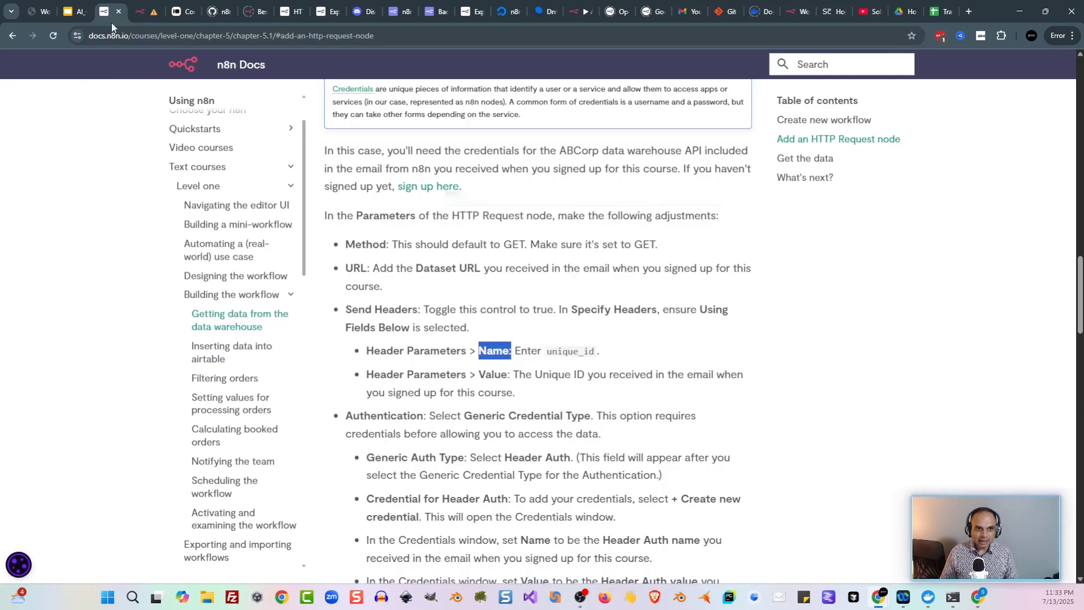
pyautogui.click(141, 12)
pyautogui.click(607, 412)
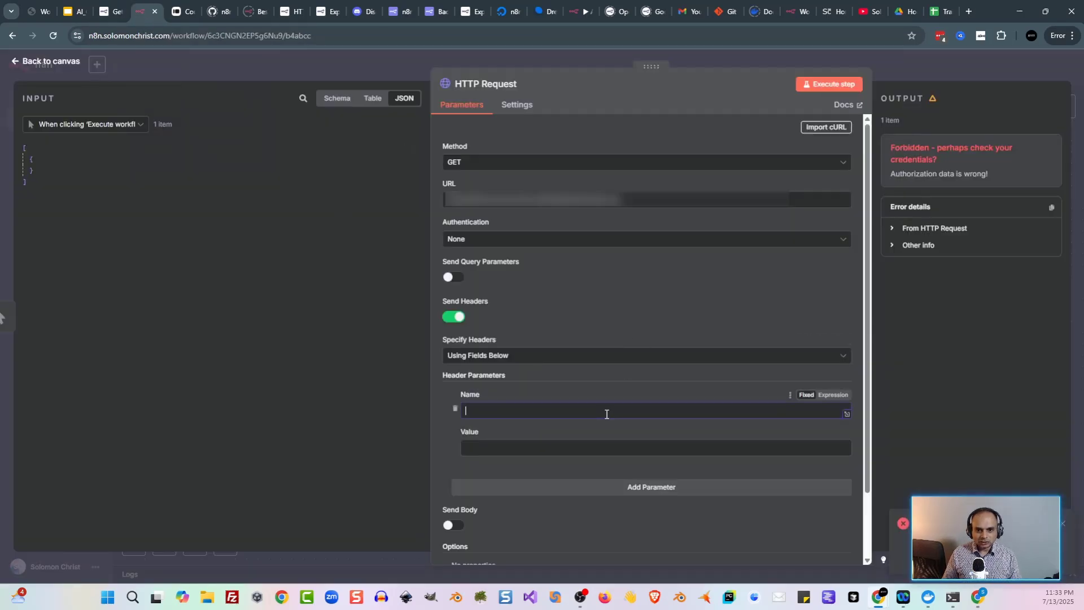
pyautogui.write('uni')
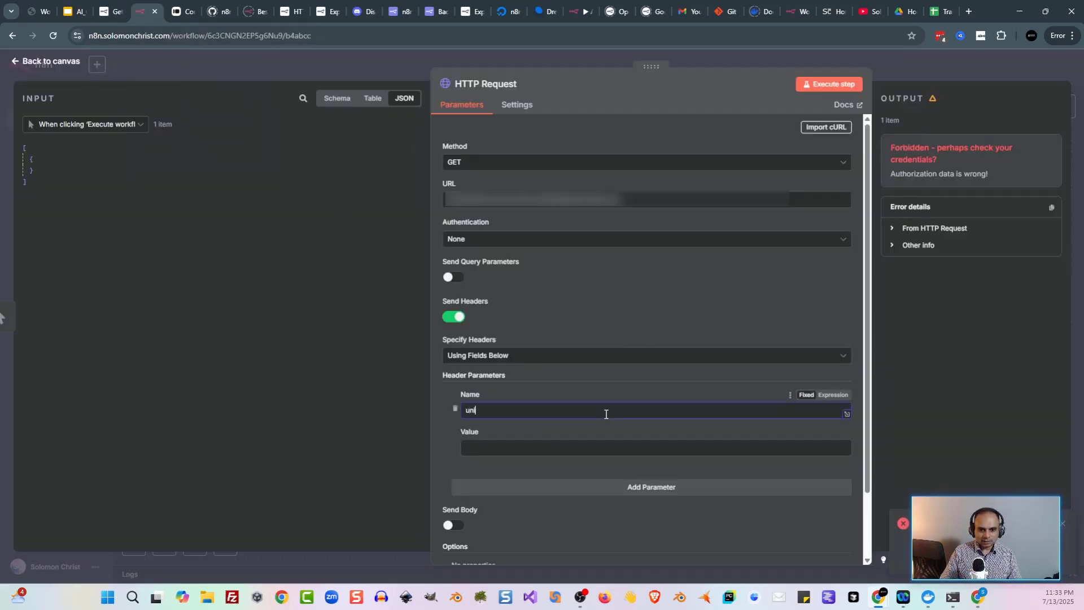
pyautogui.write('que_id')
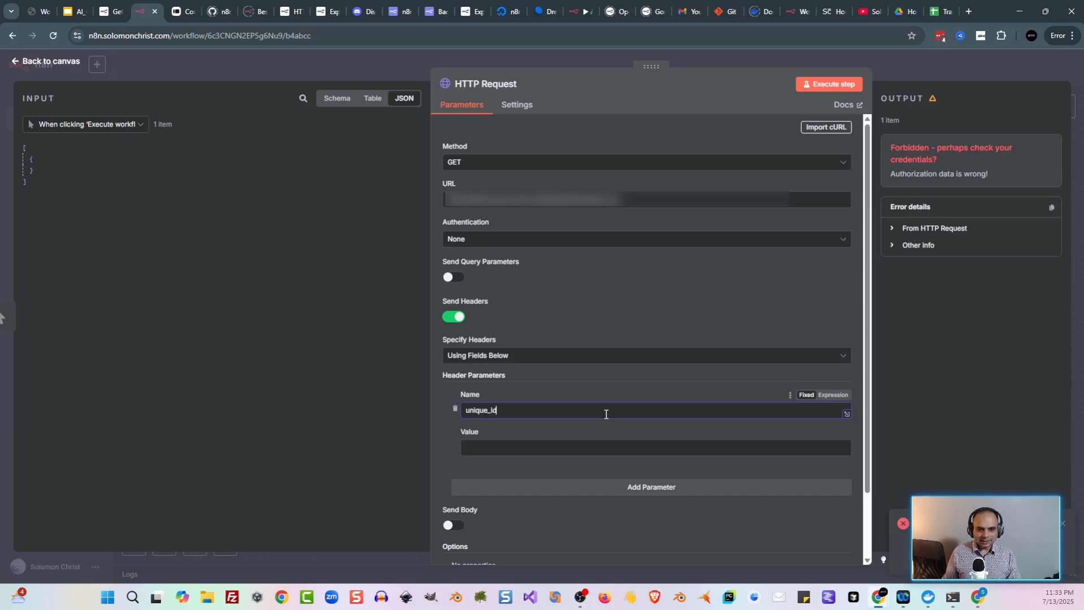
# Step: Copy the Unique ID from the course welcome email for the header value
pyautogui.click(107, 12)
pyautogui.click(137, 11)
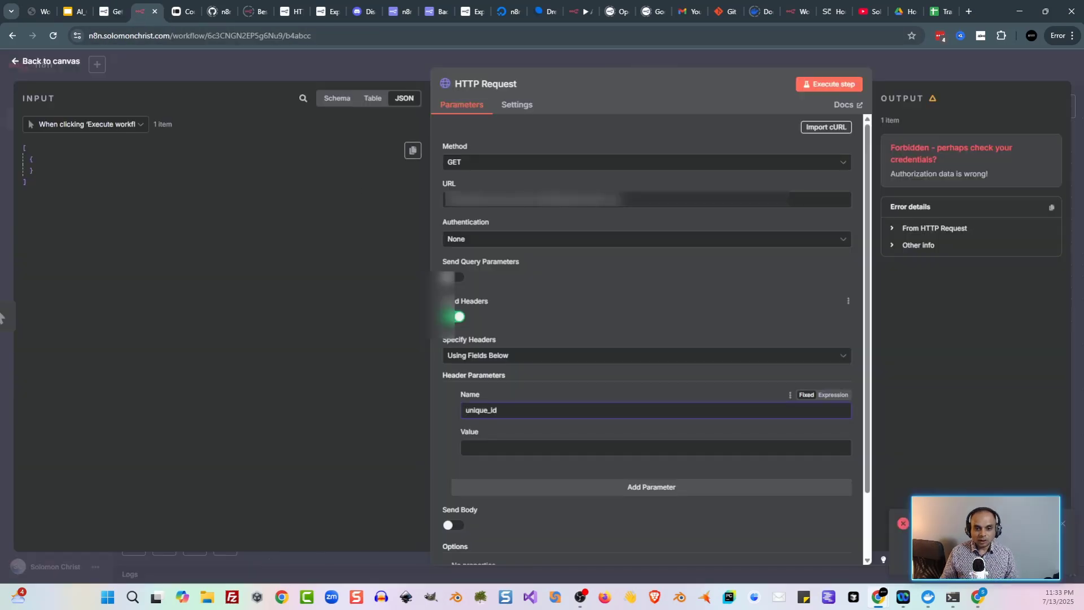
pyautogui.click(982, 599)
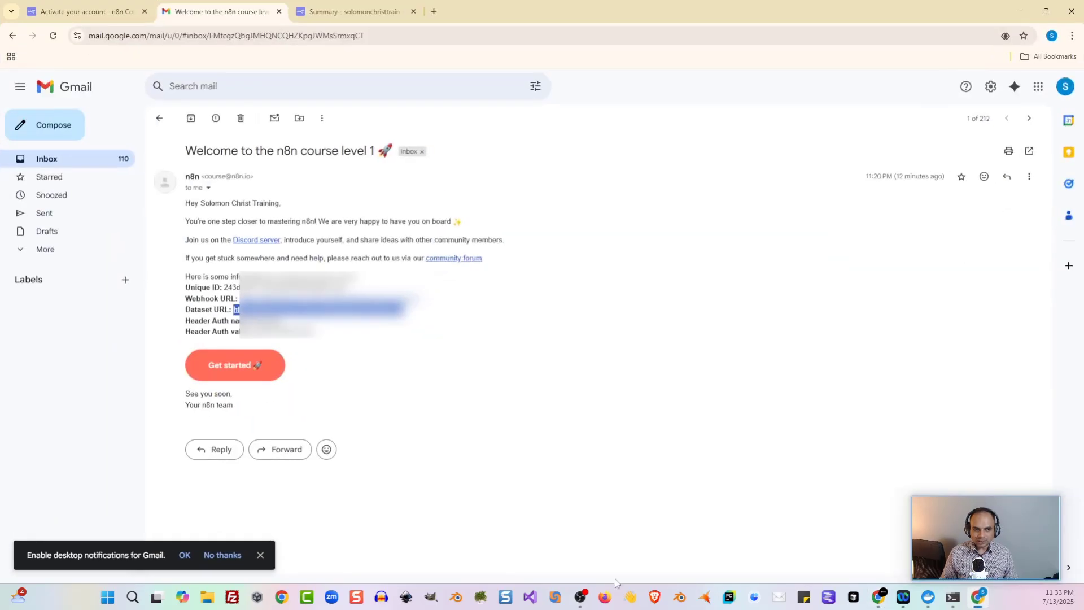
pyautogui.moveTo(224, 286); pyautogui.dragTo(344, 288)
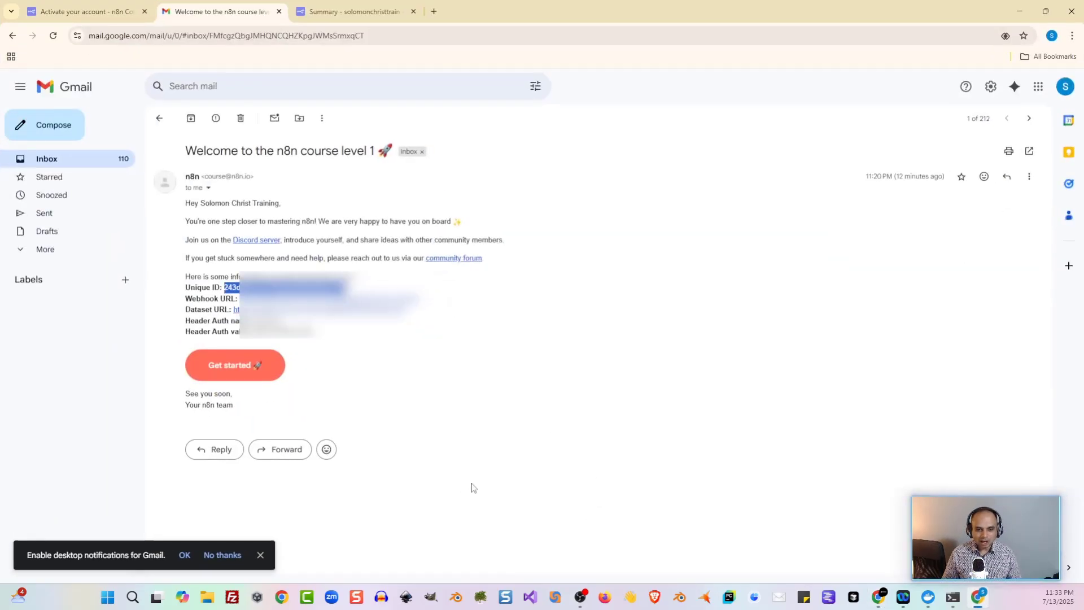
pyautogui.click(879, 596)
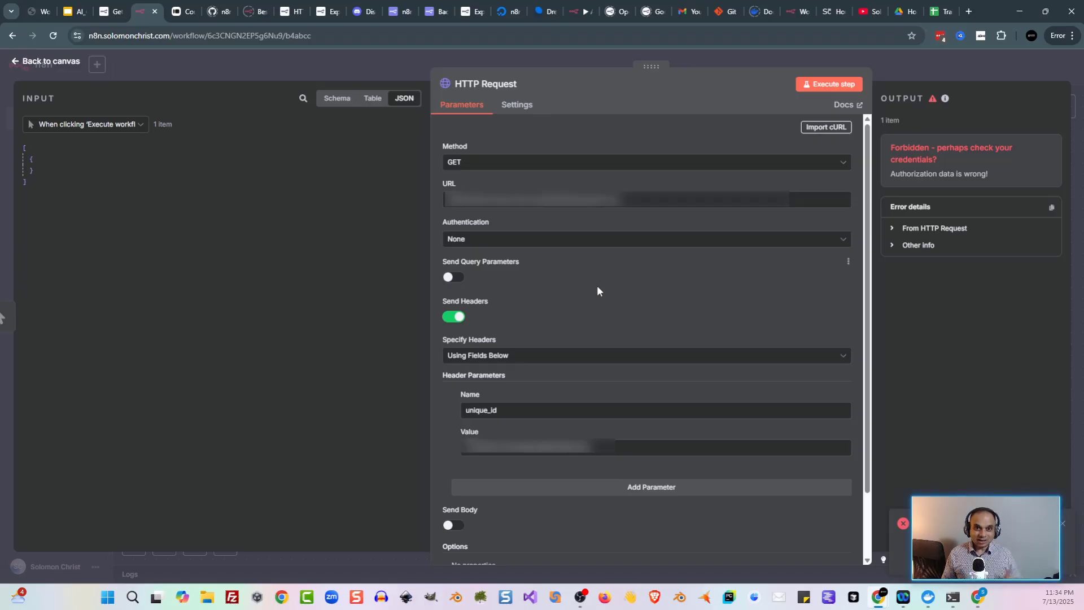
# Step: Set Authentication to Generic Credential Type with Header Auth and start a new credential
pyautogui.click(586, 250)
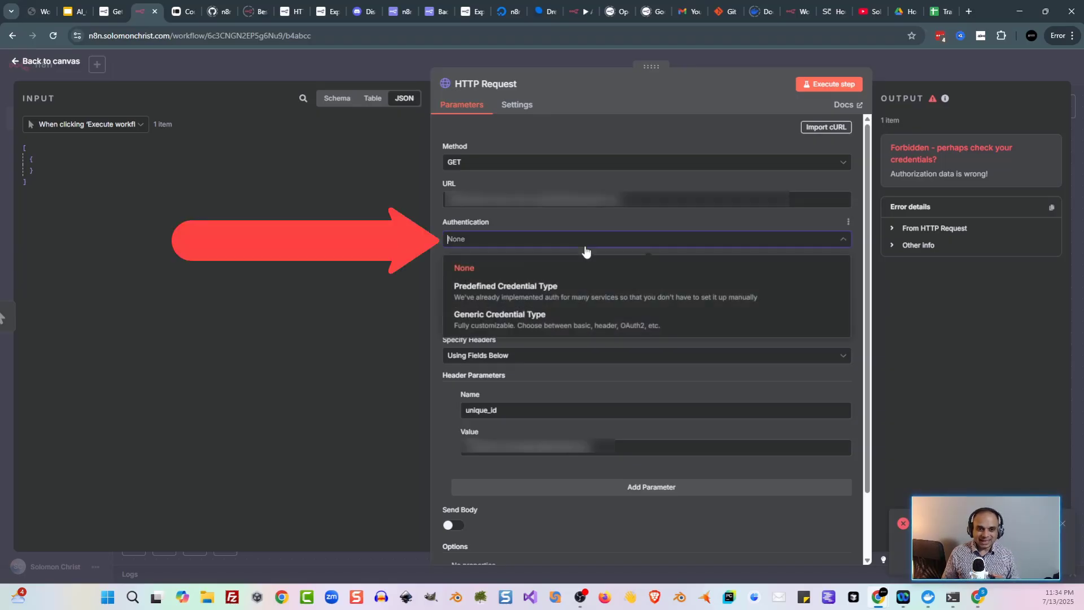
pyautogui.click(563, 316)
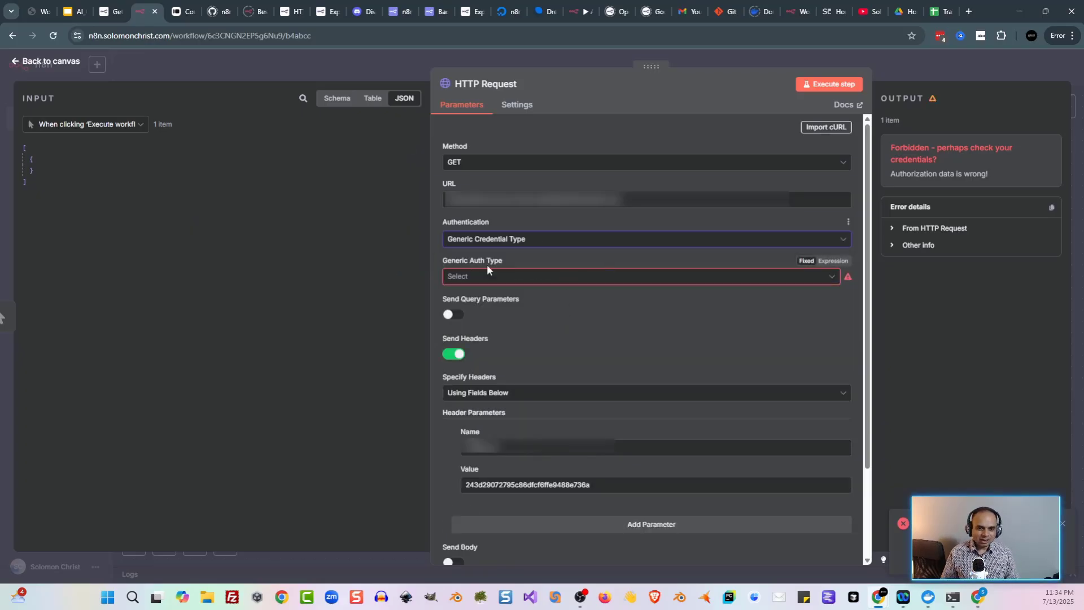
pyautogui.click(509, 281)
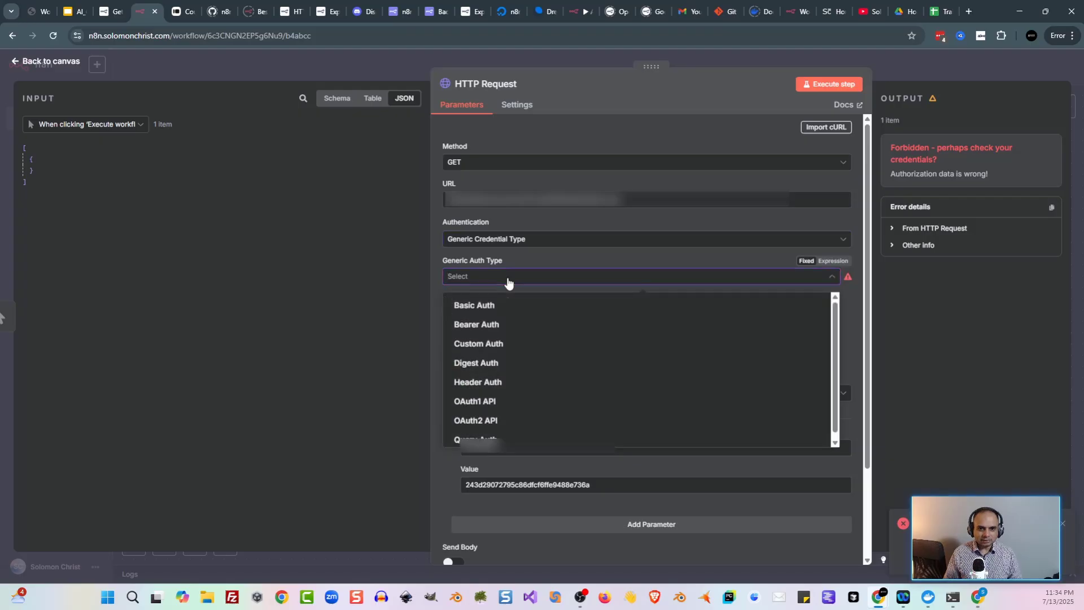
pyautogui.click(529, 390)
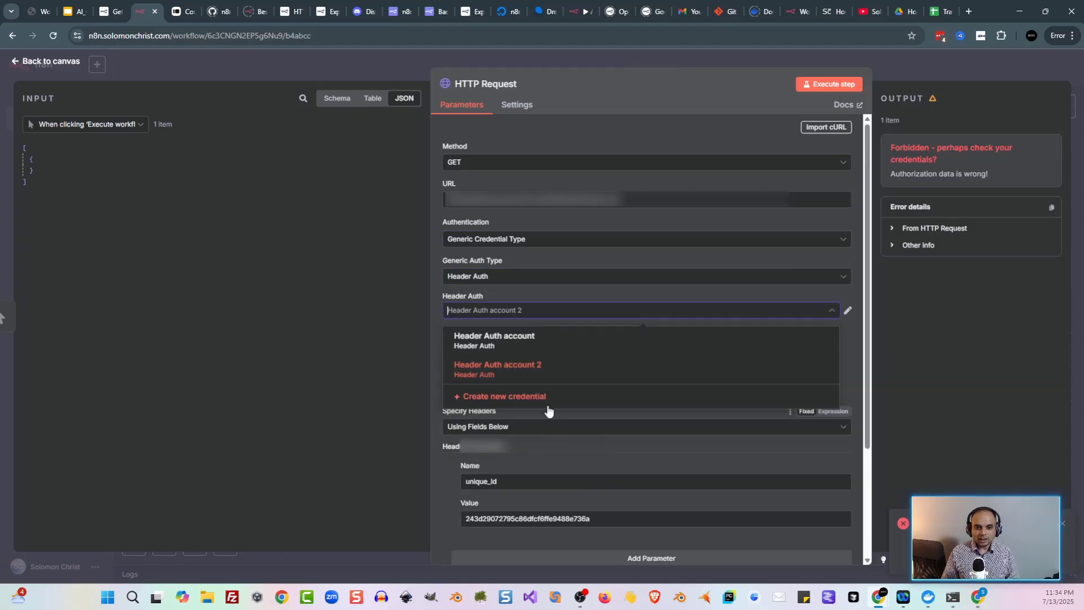
pyautogui.click(535, 398)
pyautogui.click(440, 213)
pyautogui.click(438, 194)
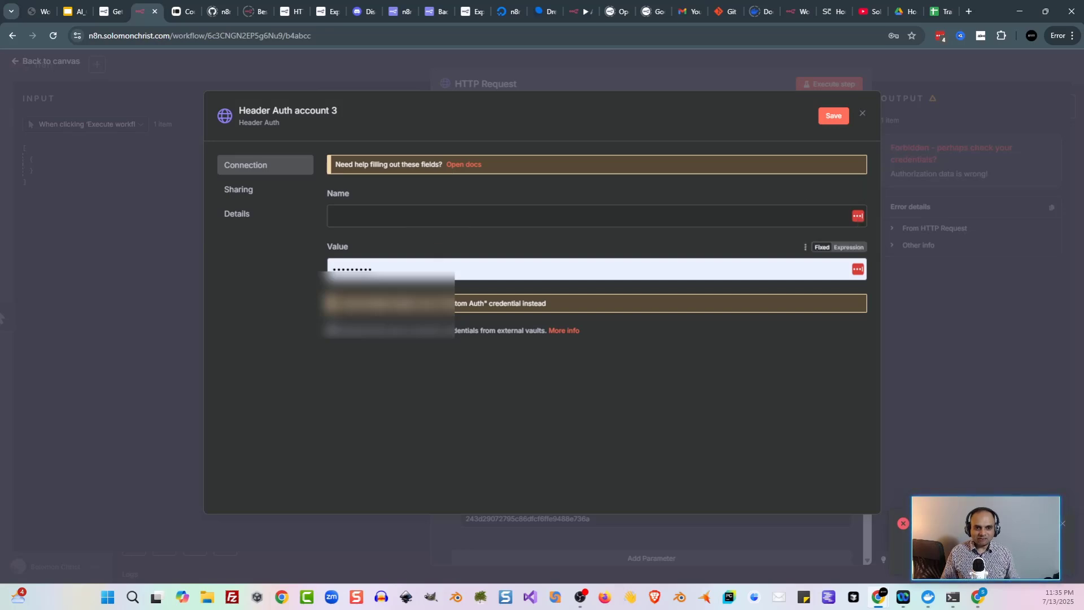
# Step: Fill the api_key credential with the emailed header value, save it, and run the request
pyautogui.click(981, 601)
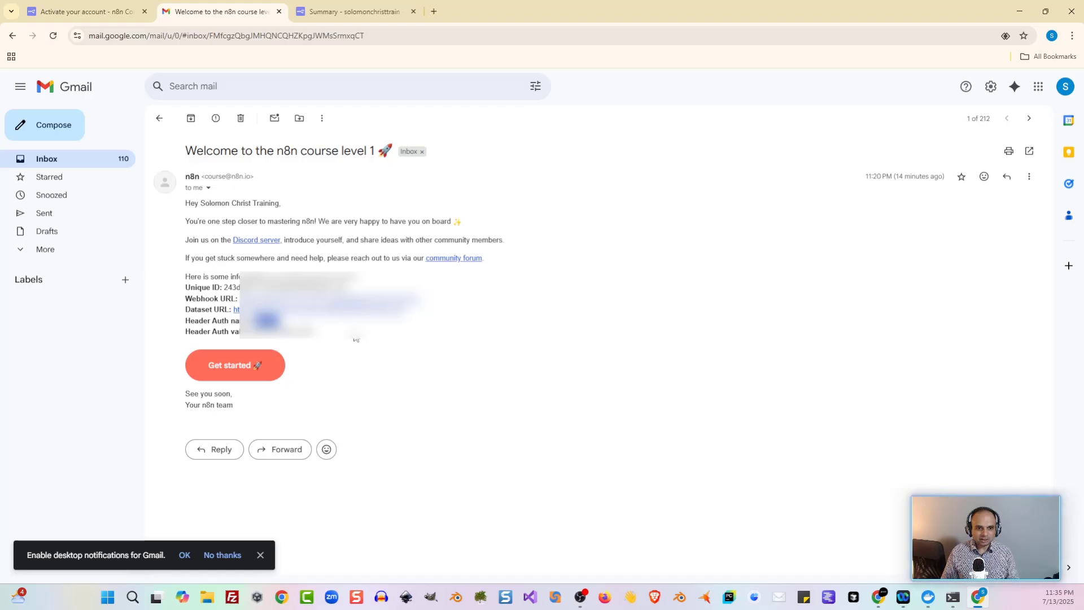
pyautogui.hotkey('alt', 'Tab')
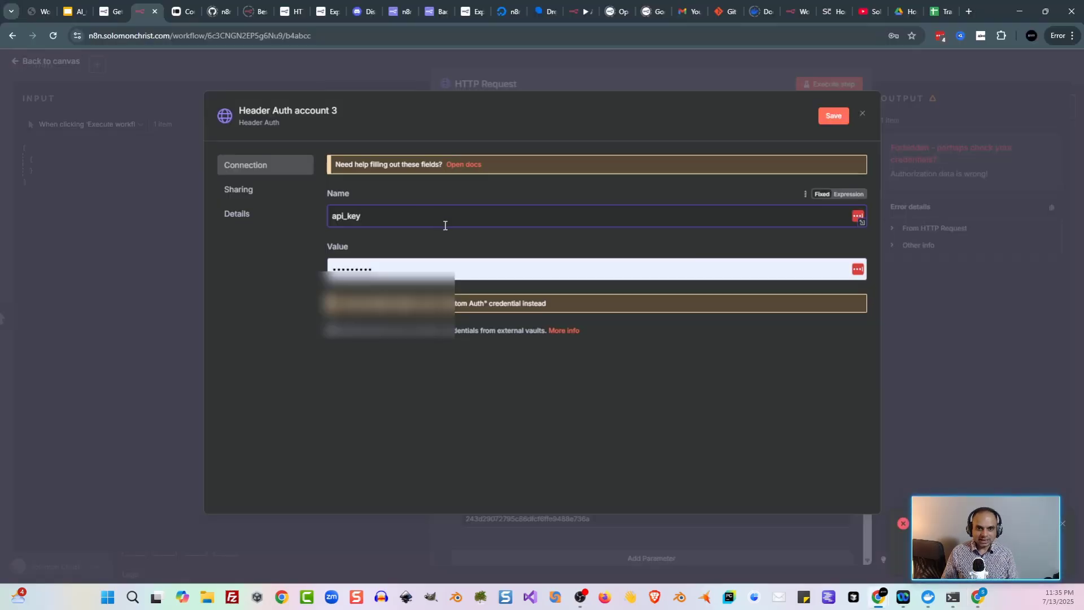
pyautogui.click(978, 598)
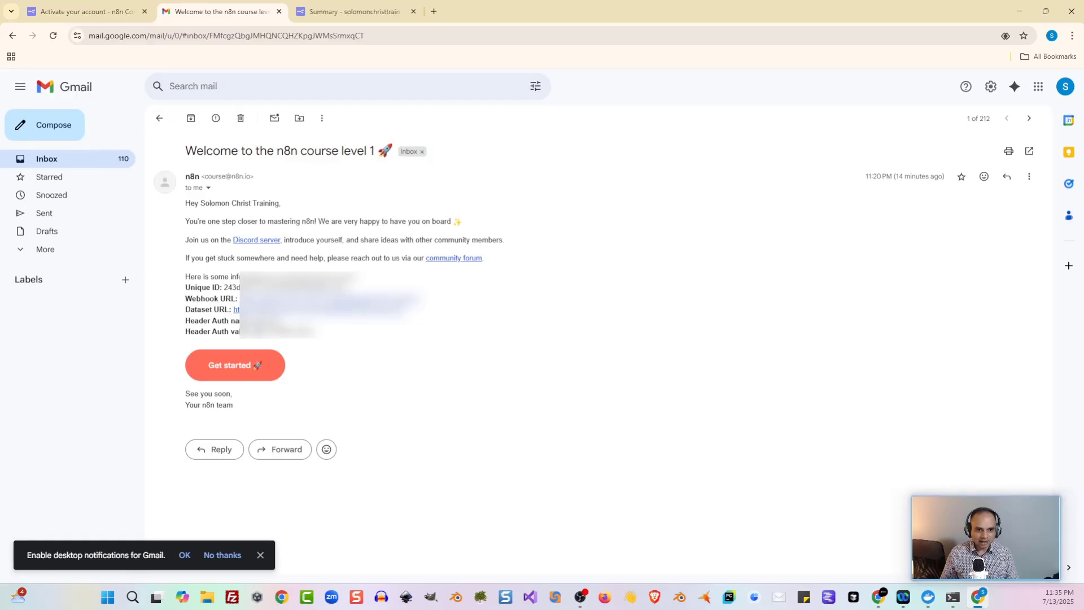
pyautogui.moveTo(254, 331); pyautogui.dragTo(312, 332)
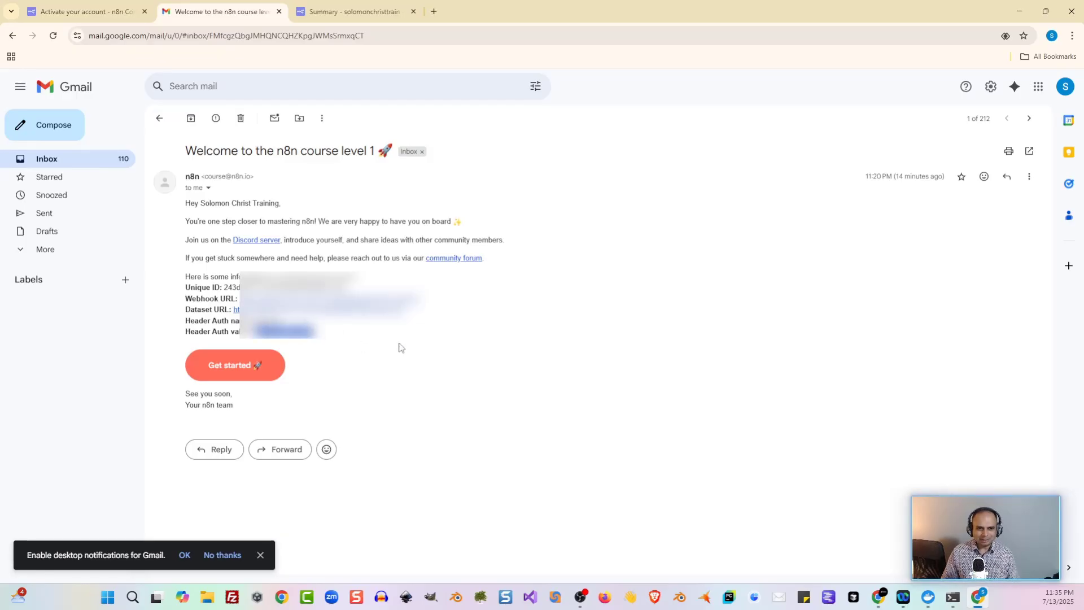
pyautogui.hotkey('alt', 'Tab')
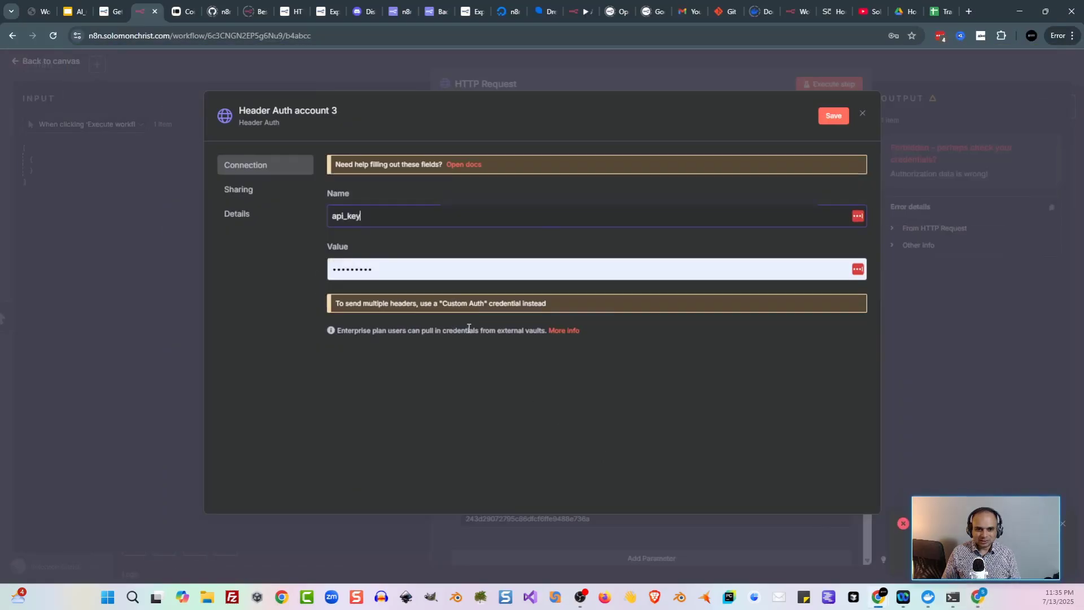
pyautogui.click(423, 269)
pyautogui.hotkey('ctrl', 'a')
pyautogui.hotkey('ctrl', 'v')
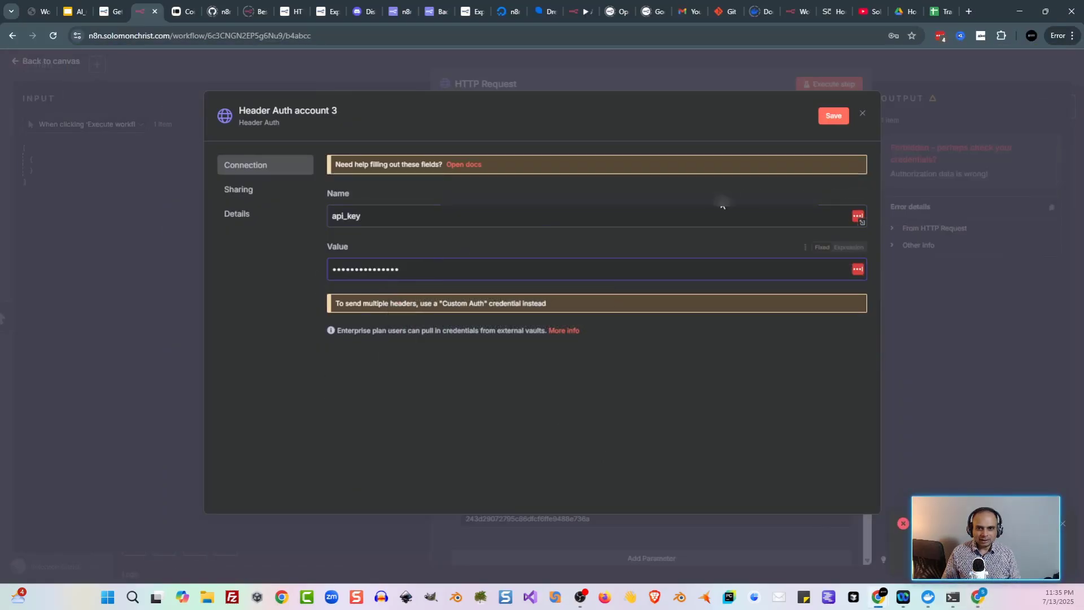
pyautogui.click(831, 116)
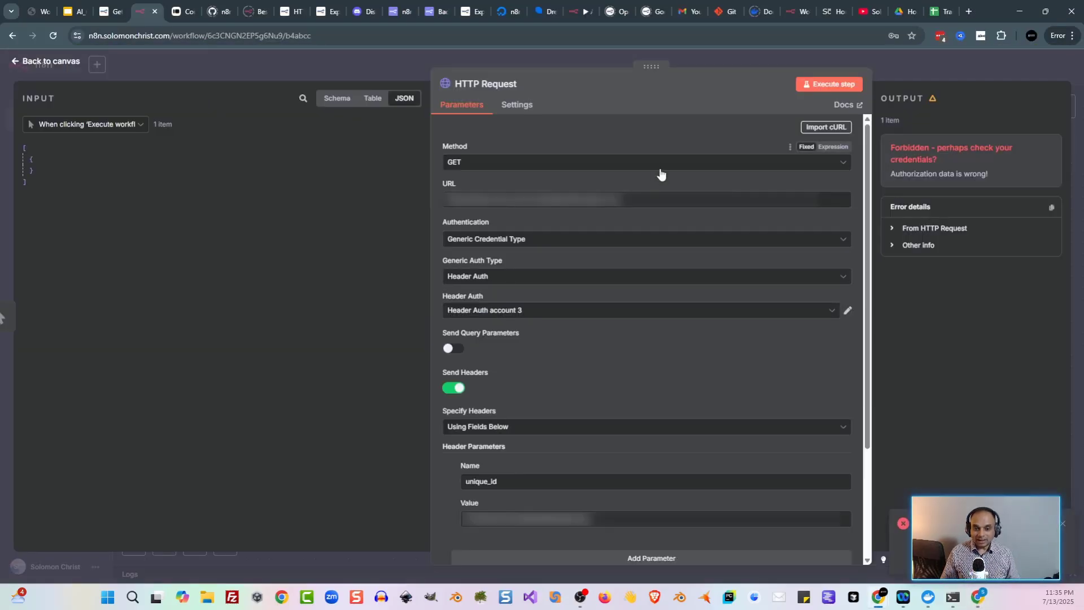
pyautogui.click(820, 87)
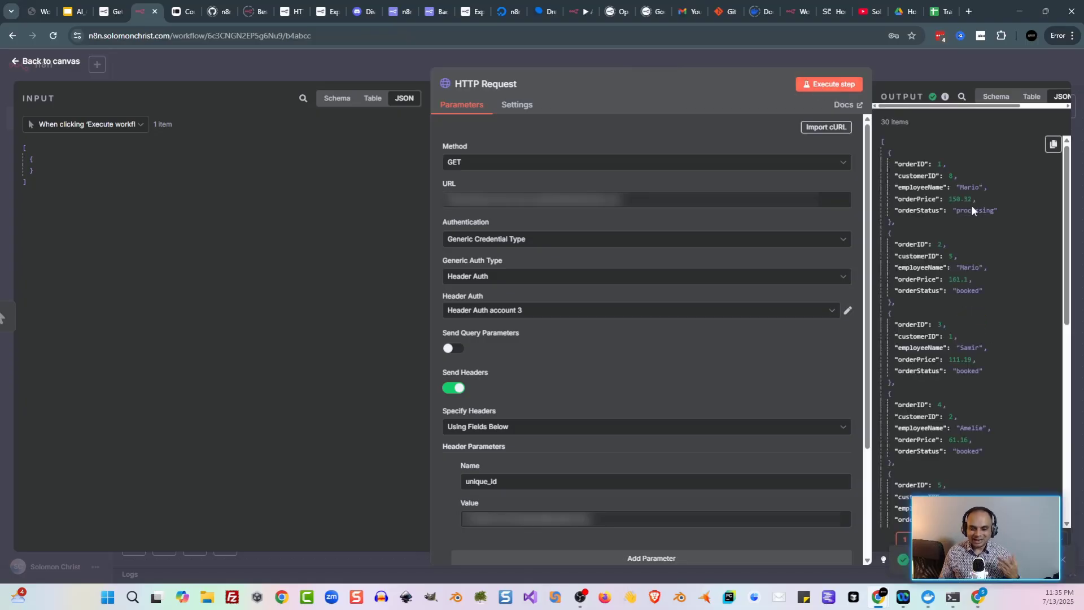
pyautogui.press('Escape')
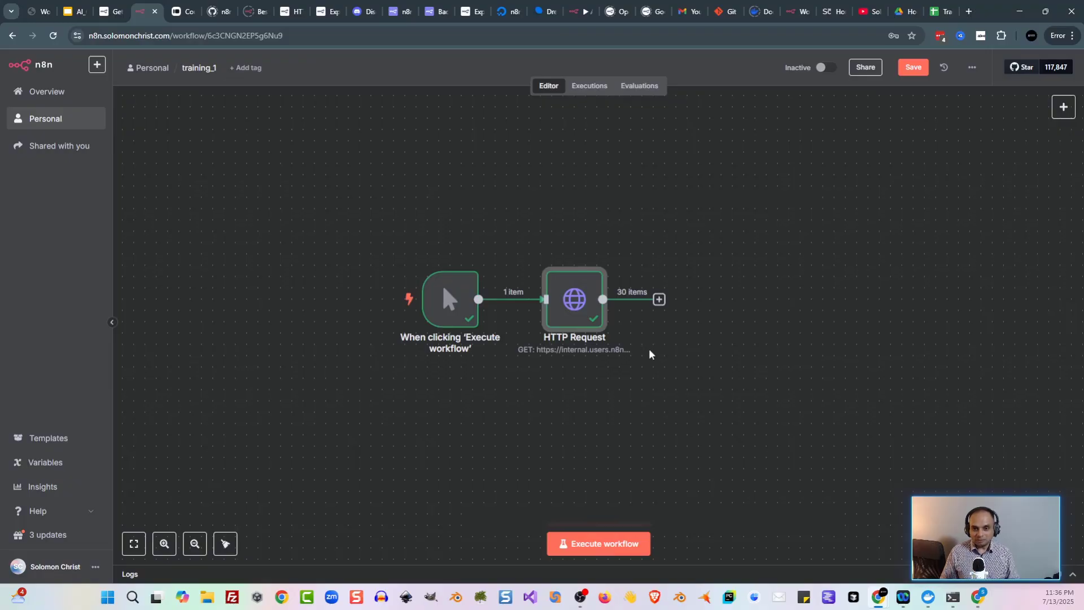
# Step: Sign up to Airtable from the lesson link, skip the app builder, and create a blank TrainingBase
pyautogui.click(110, 11)
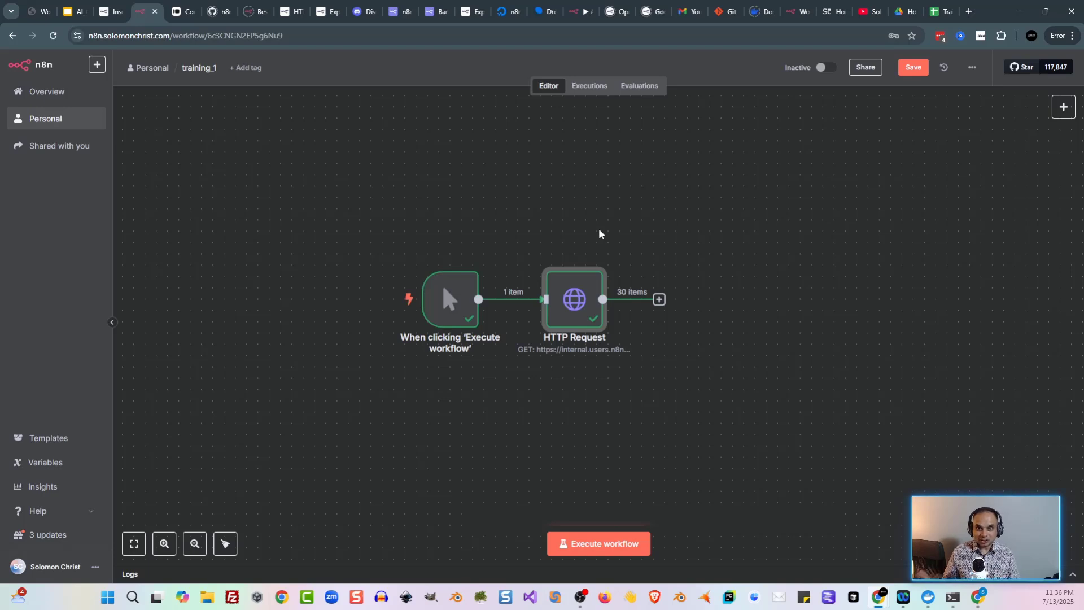
pyautogui.click(110, 11)
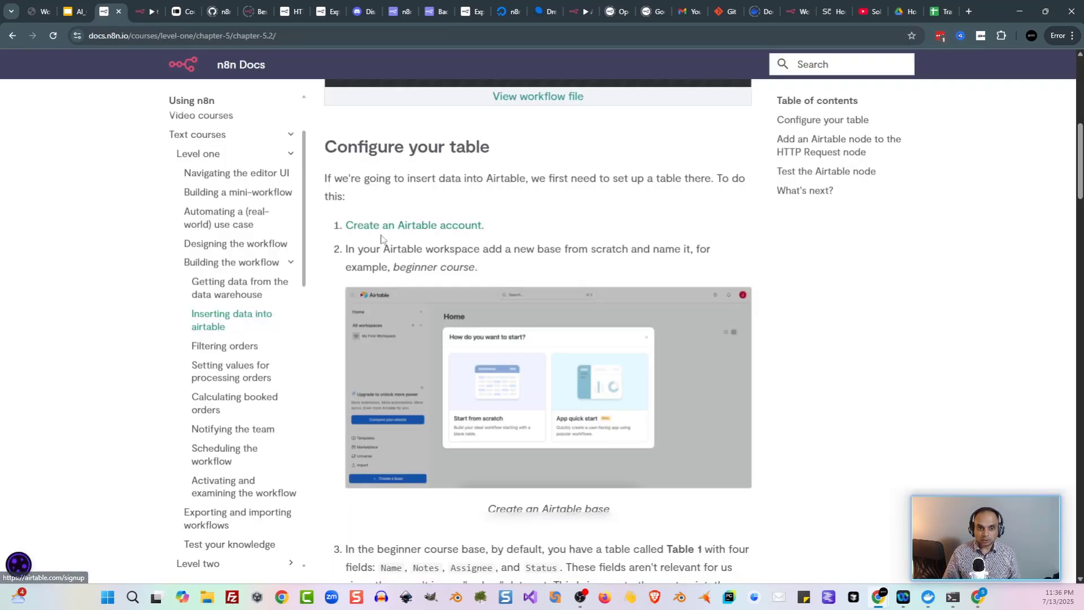
pyautogui.click(451, 228)
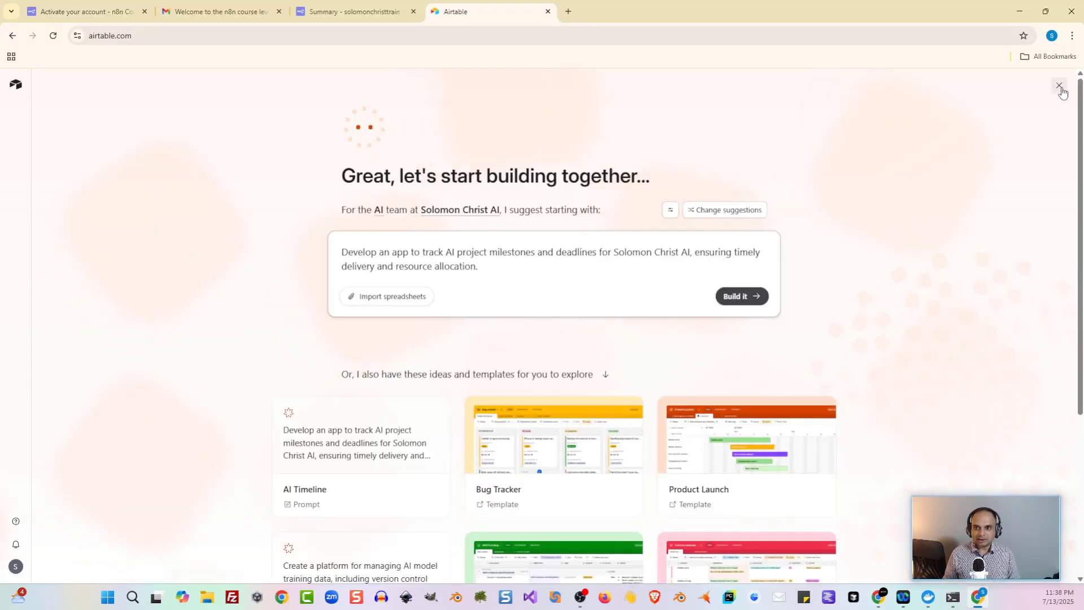
pyautogui.click(1059, 86)
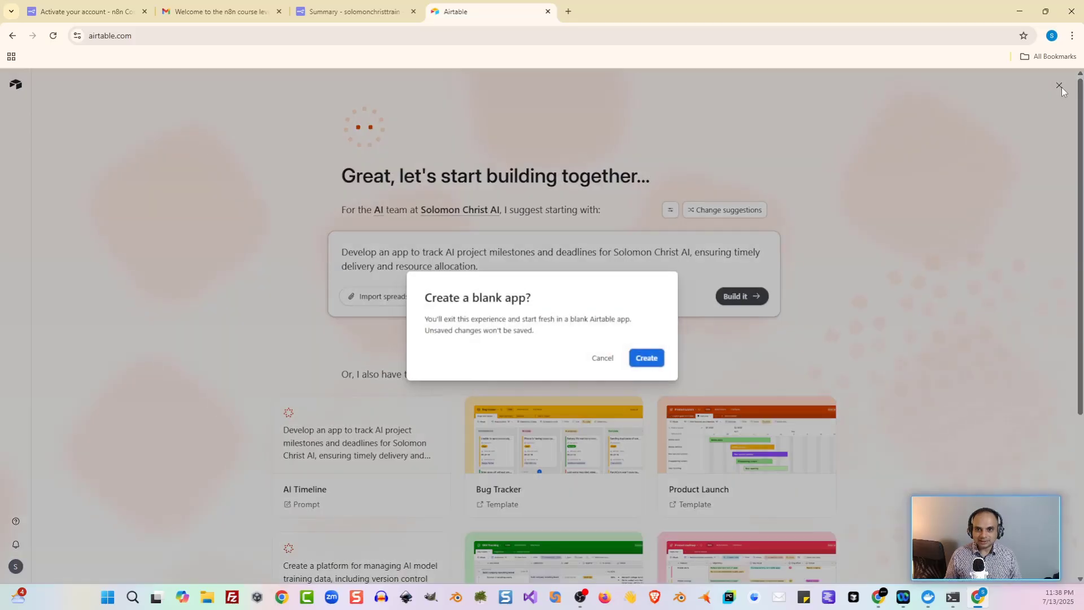
pyautogui.click(647, 358)
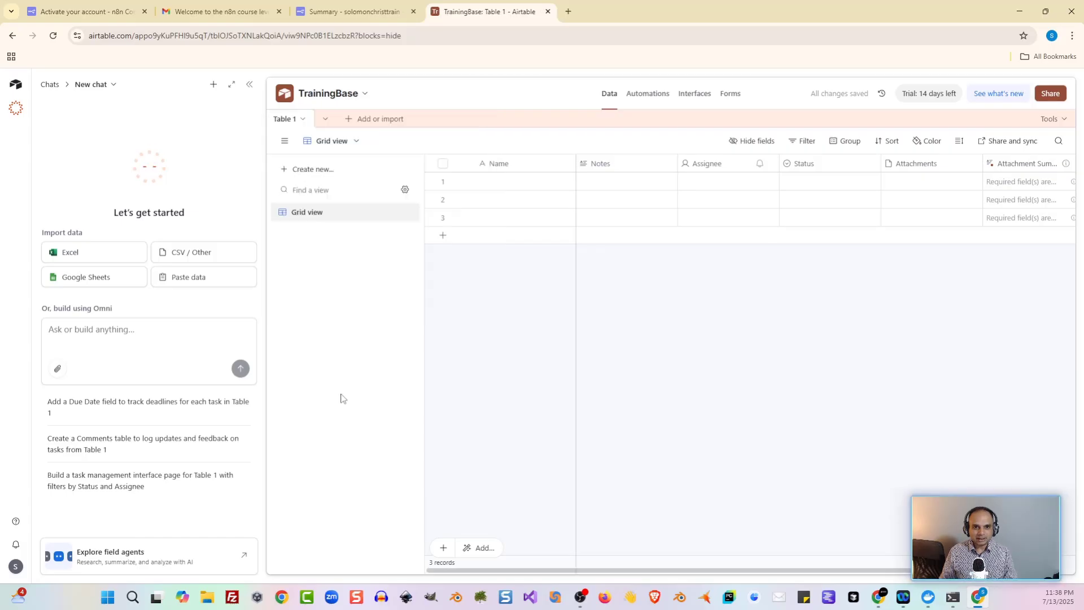
pyautogui.hotkey('alt', 'Tab')
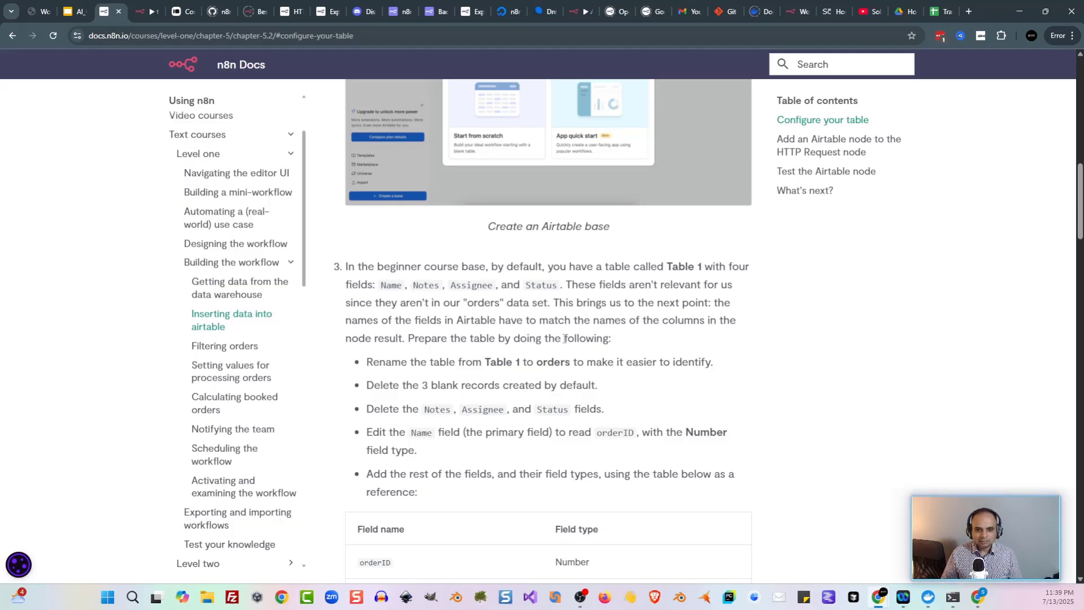
# Step: Rename the Airtable base to 'orders' following the lesson's table setup steps
pyautogui.doubleClick(546, 362)
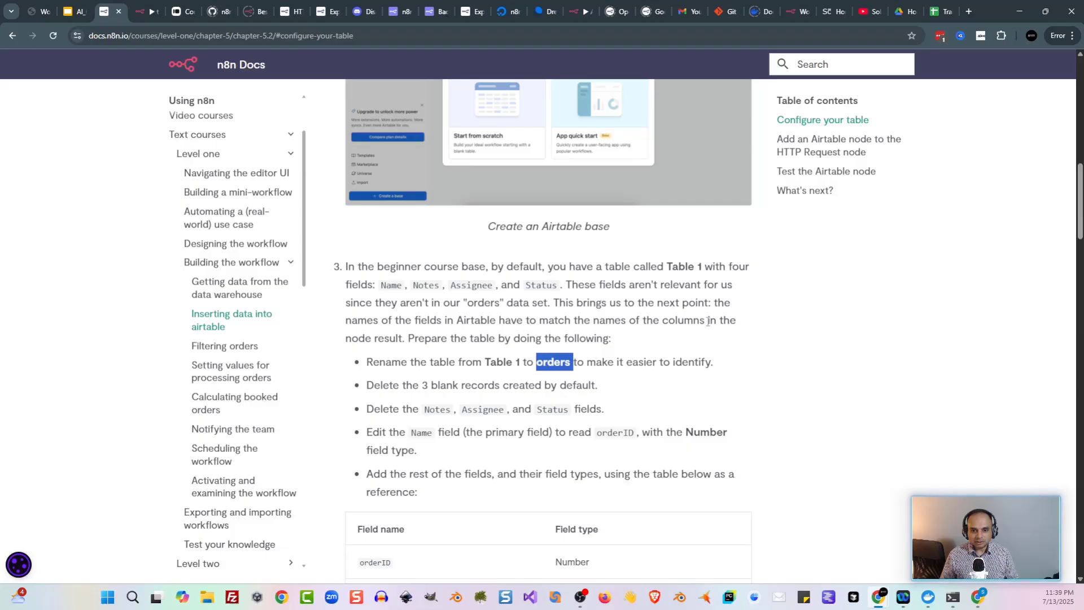
pyautogui.scroll(-1, 707, 322)
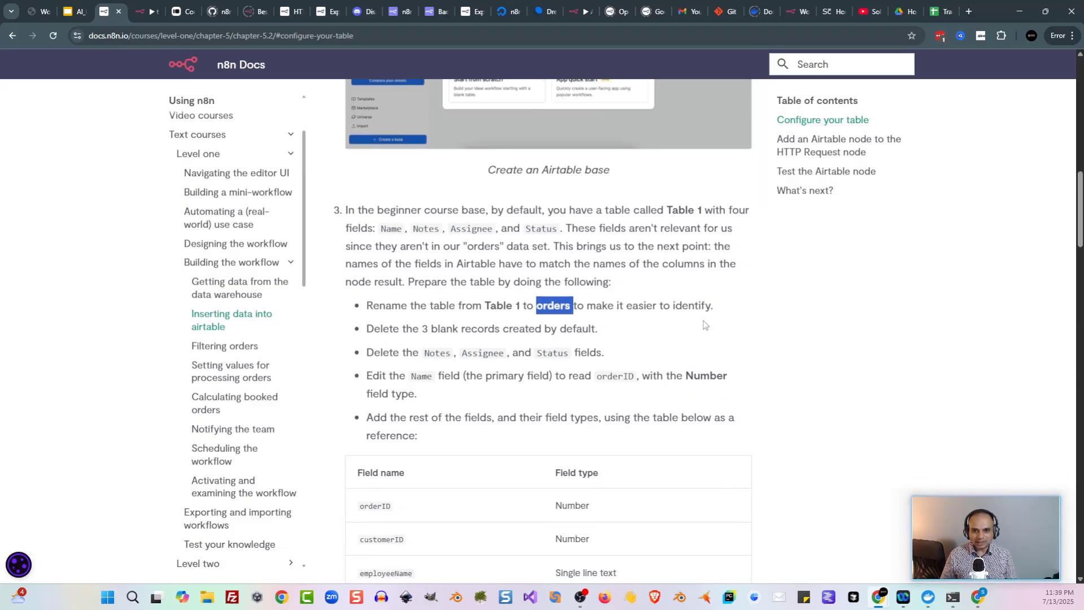
pyautogui.click(402, 338)
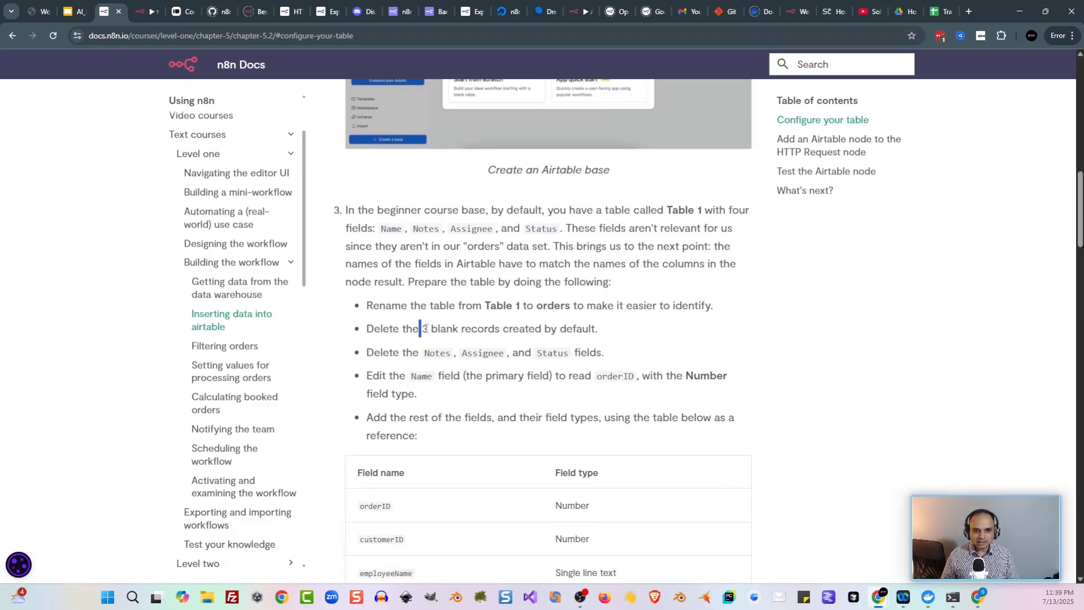
pyautogui.moveTo(420, 328); pyautogui.dragTo(601, 336)
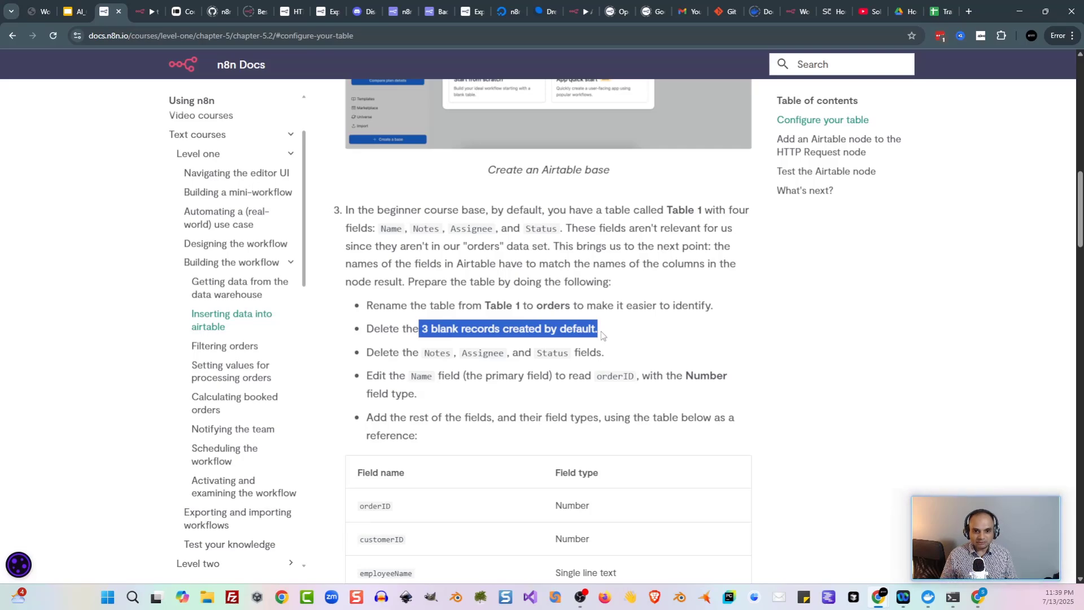
pyautogui.click(601, 330)
pyautogui.click(977, 600)
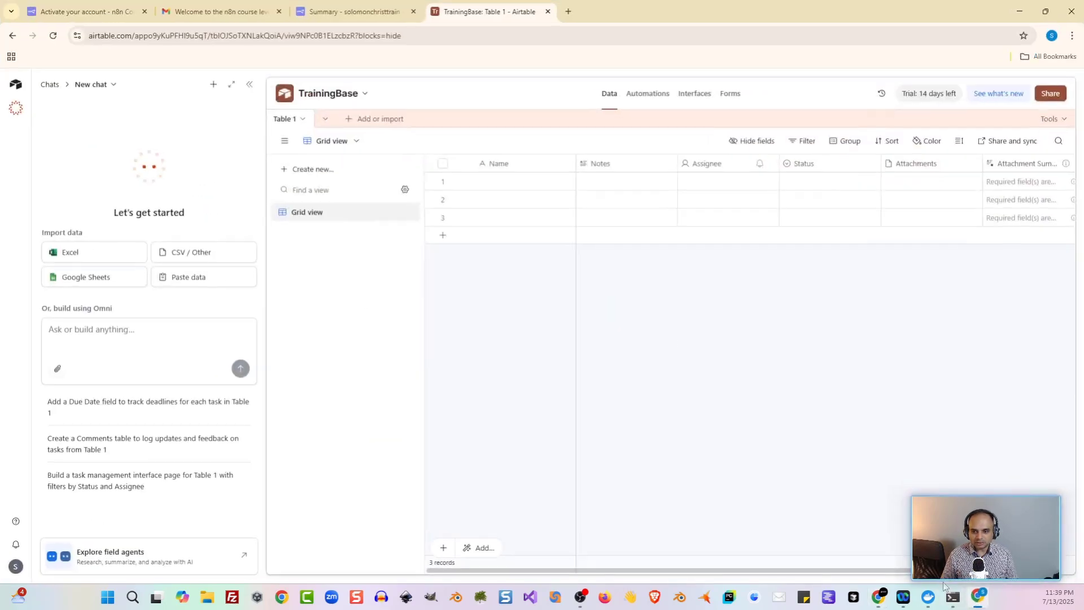
pyautogui.click(335, 97)
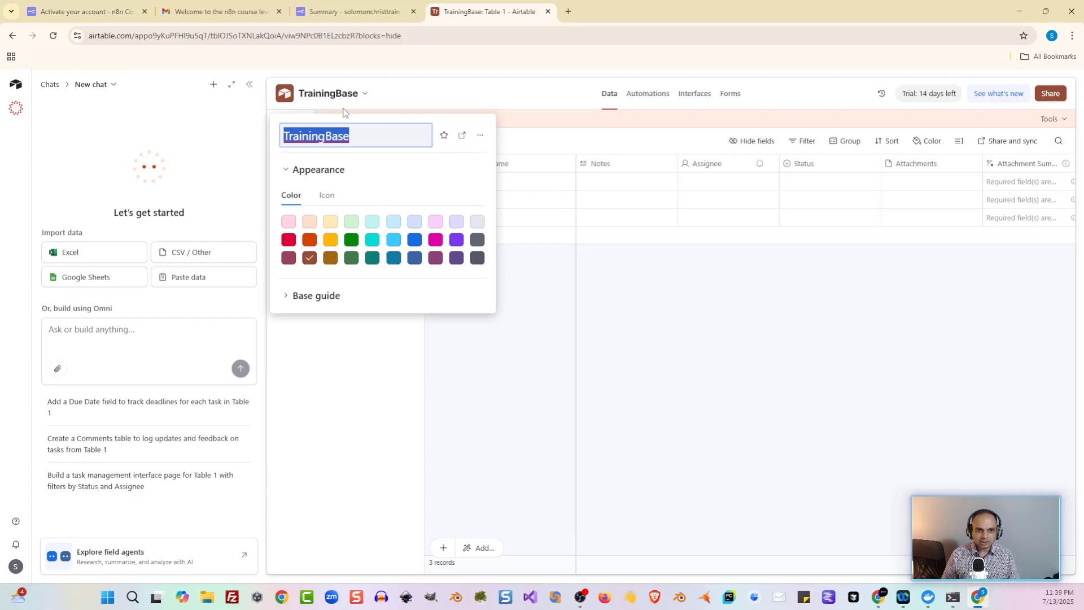
pyautogui.write('orders')
pyautogui.press('Return')
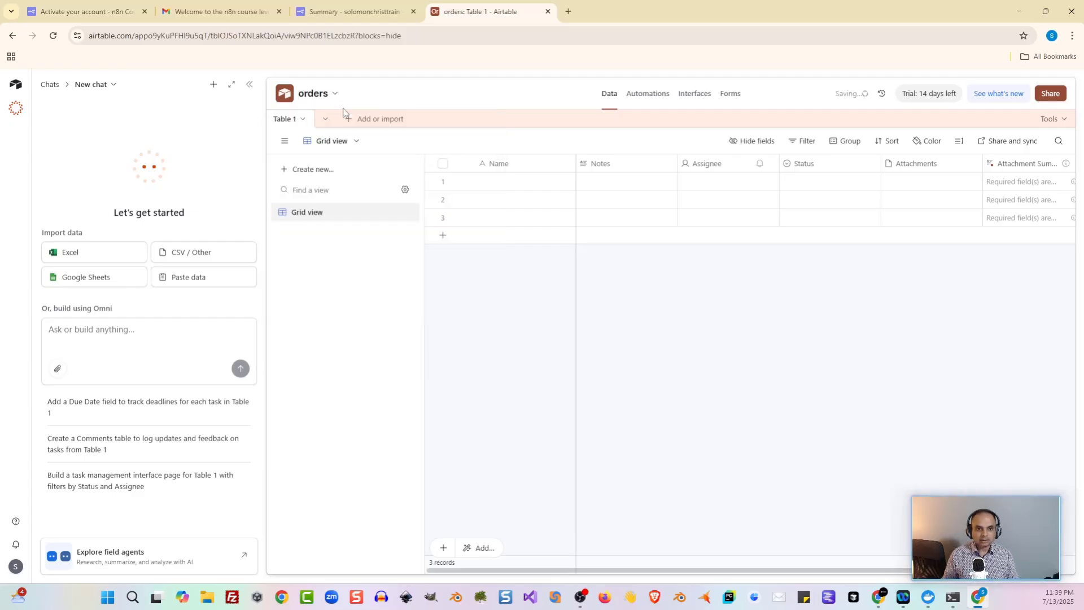
# Step: Delete the three blank records so the table shows 0 records
pyautogui.rightClick(285, 187)
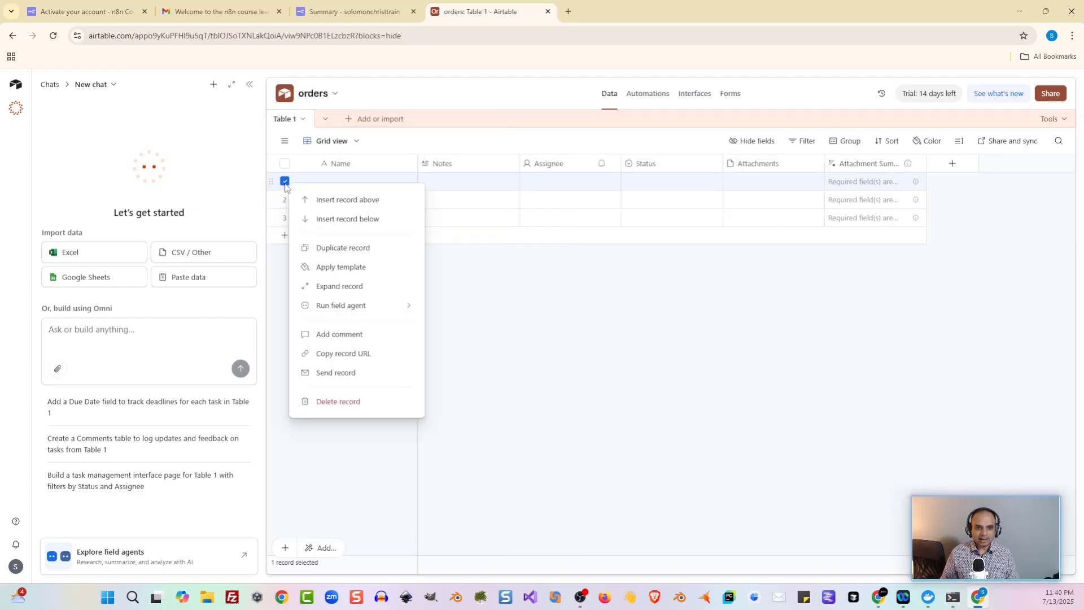
pyautogui.click(350, 402)
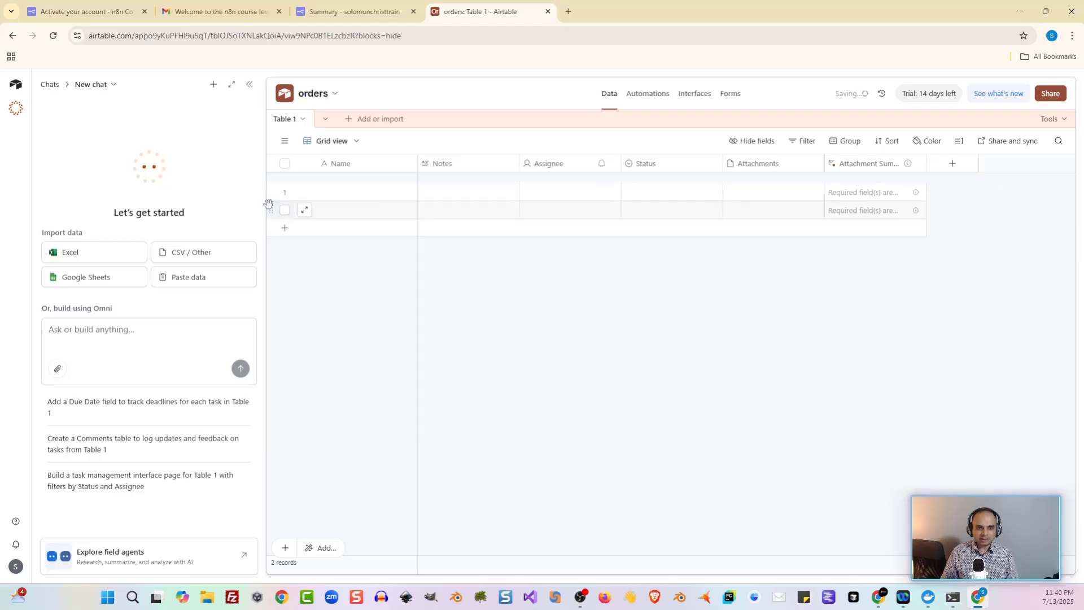
pyautogui.rightClick(285, 186)
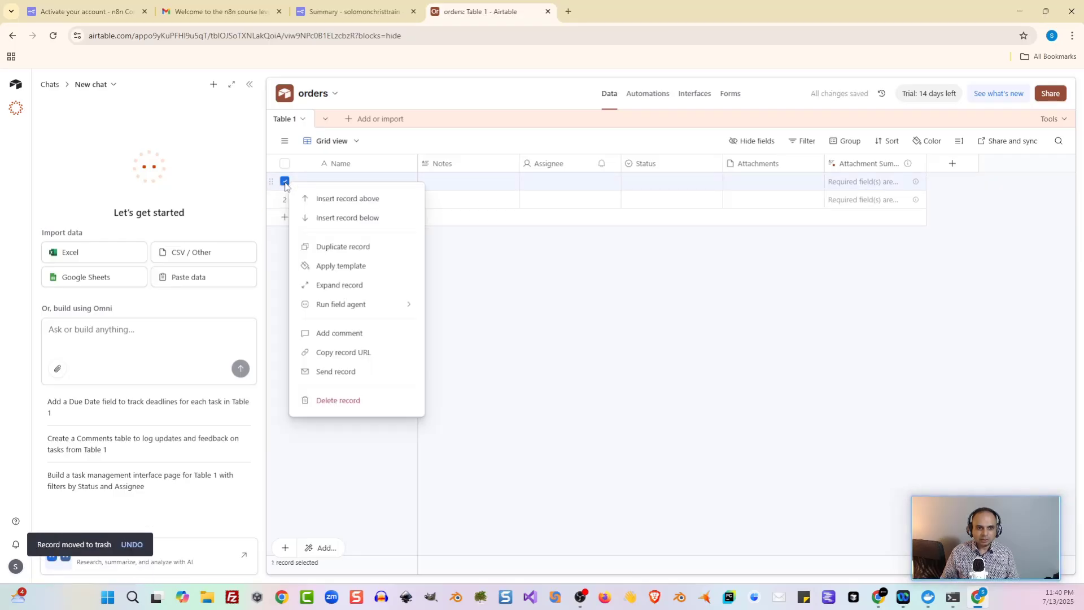
pyautogui.click(356, 410)
pyautogui.rightClick(285, 182)
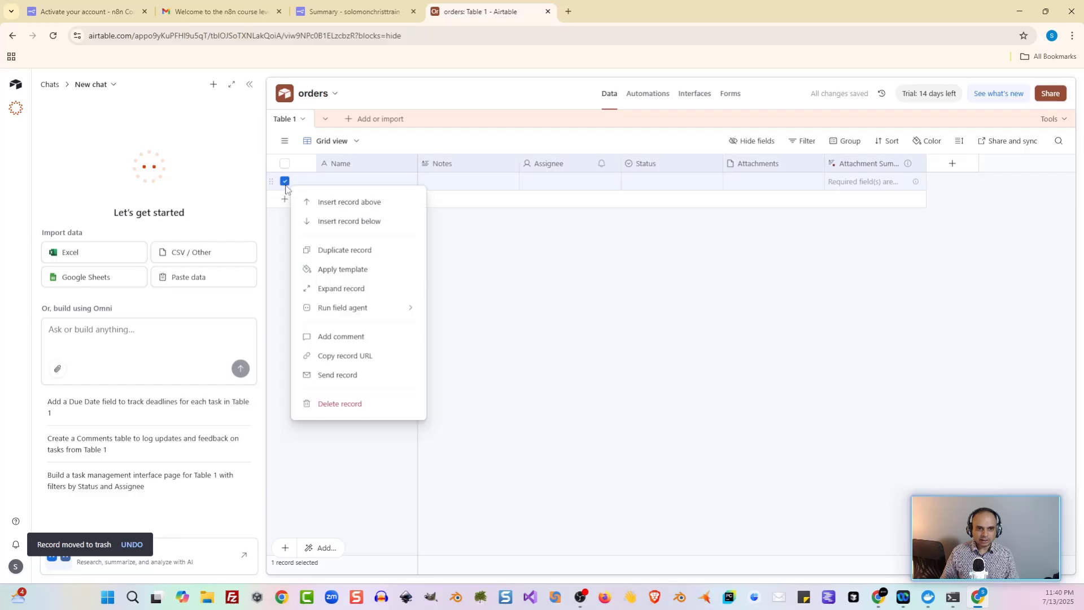
pyautogui.click(322, 403)
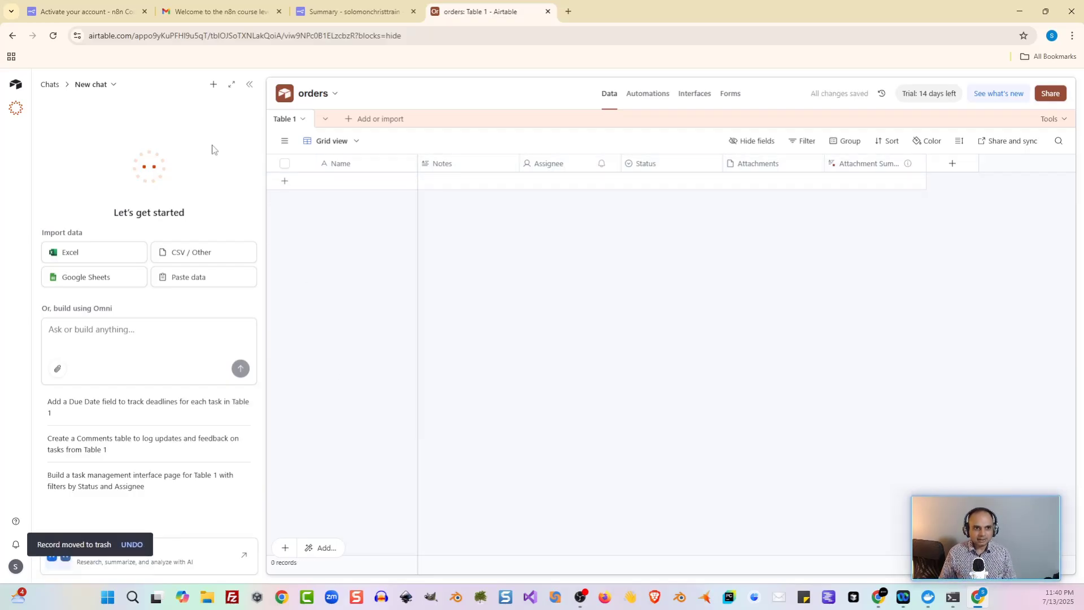
# Step: Close the AI chat panel and delete the Notes, Assignee, Status, Attachments and Attachment Summary fields
pyautogui.click(250, 86)
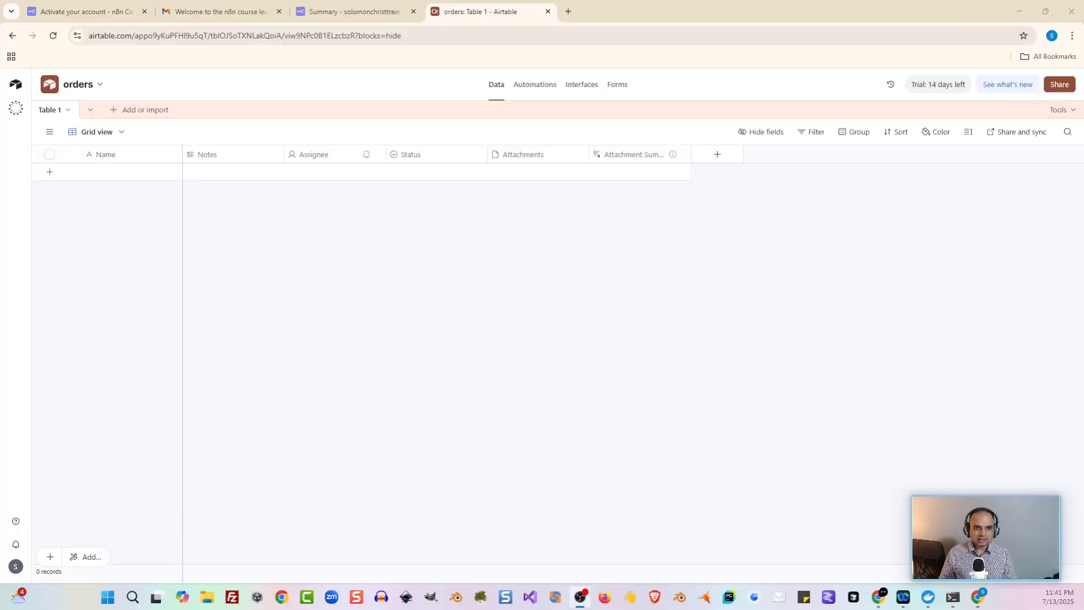
pyautogui.rightClick(252, 162)
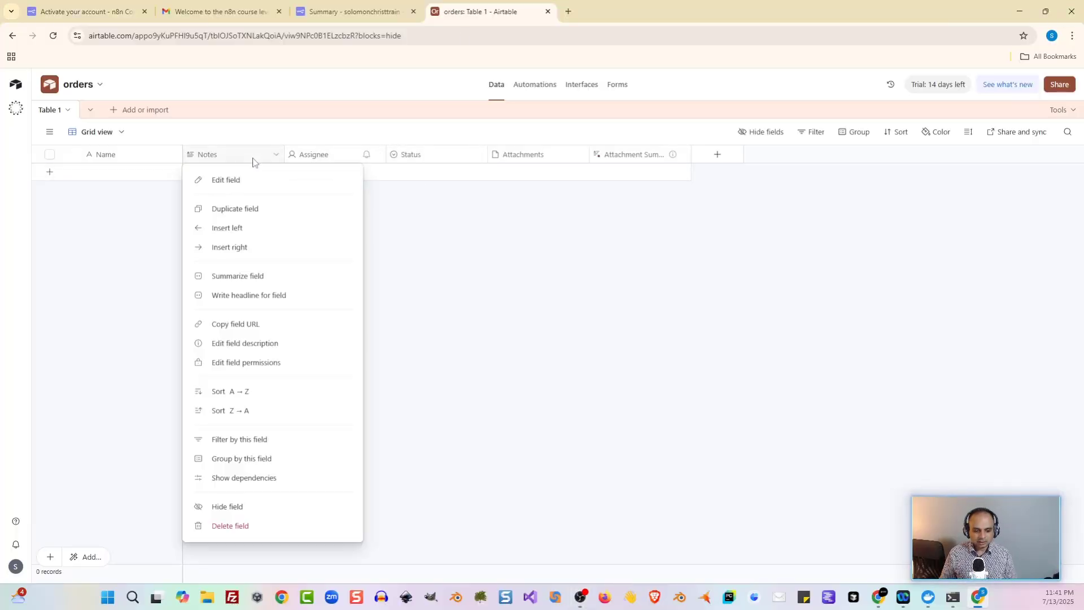
pyautogui.click(237, 534)
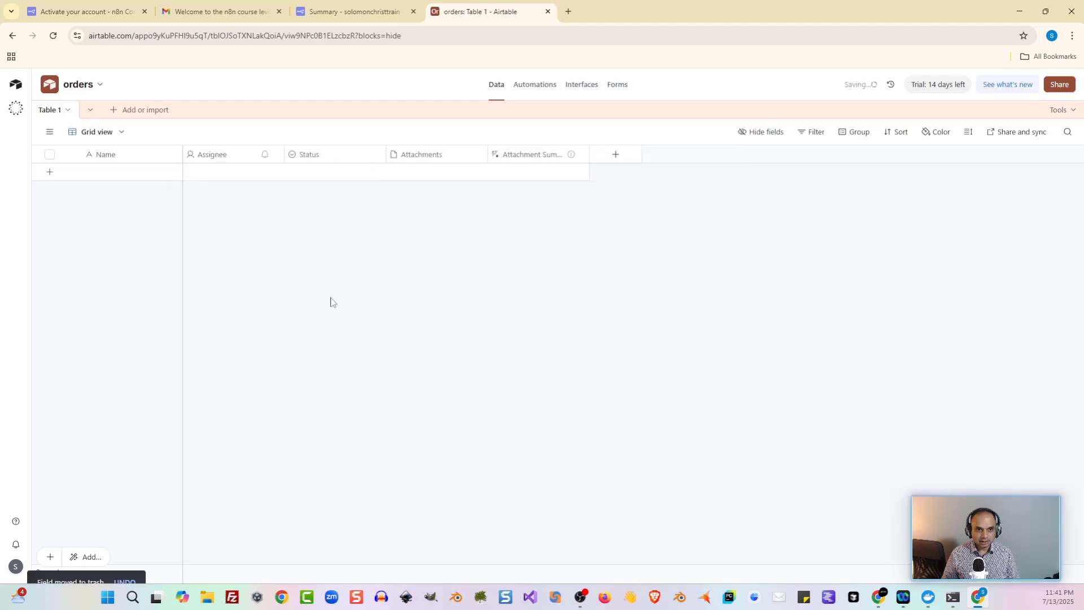
pyautogui.rightClick(247, 161)
pyautogui.click(292, 477)
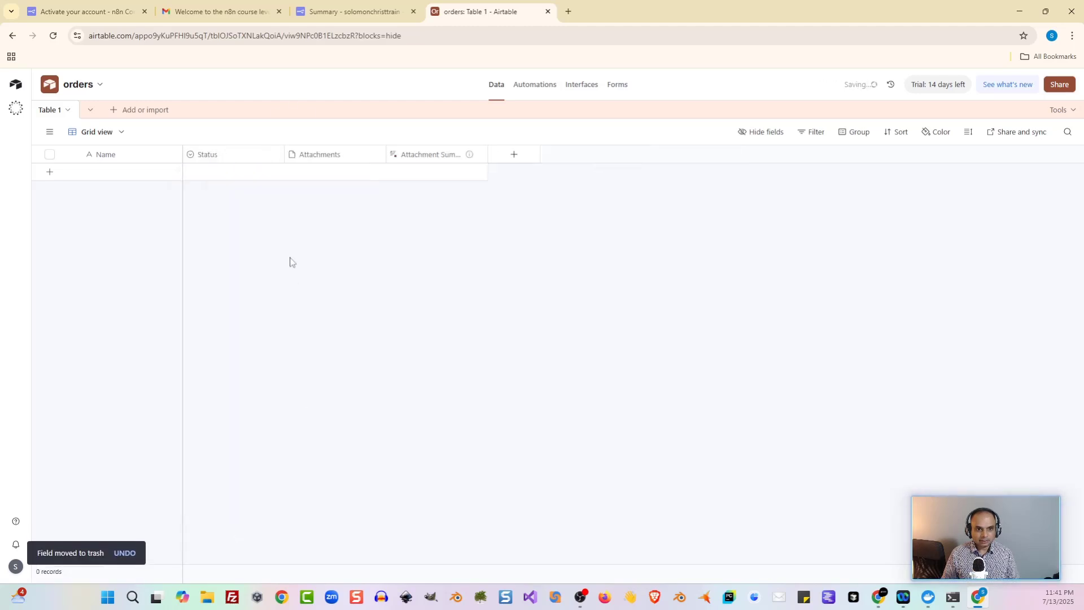
pyautogui.rightClick(233, 162)
pyautogui.click(278, 479)
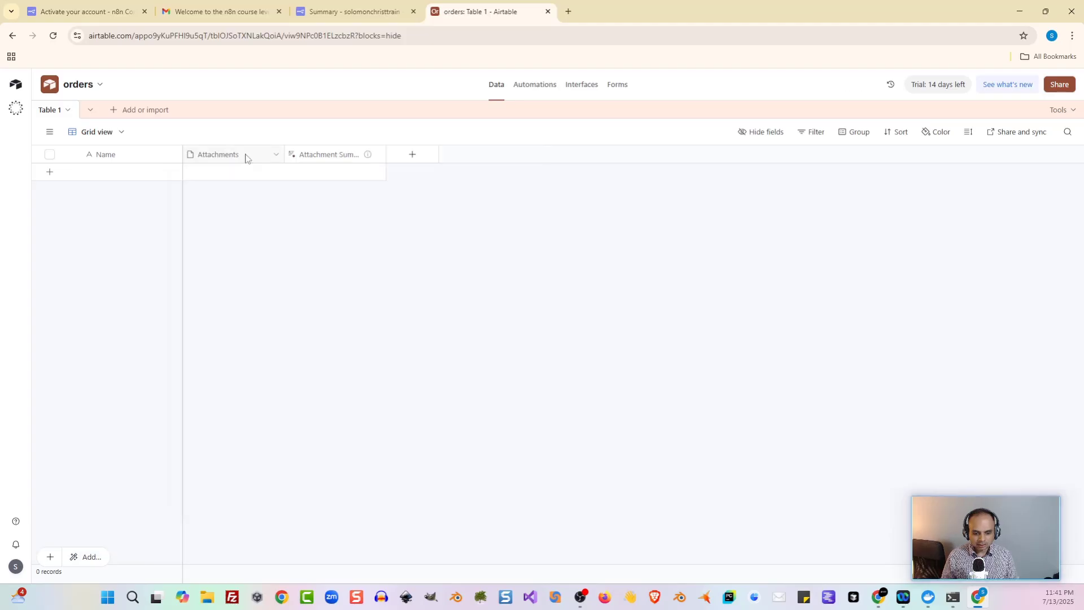
pyautogui.rightClick(245, 158)
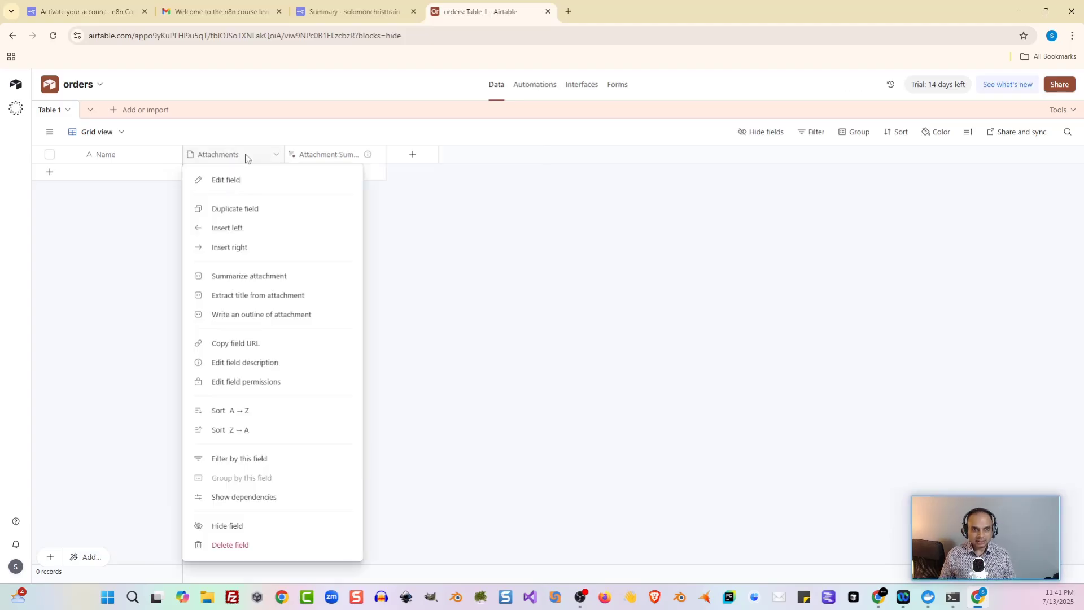
pyautogui.click(241, 547)
pyautogui.click(639, 398)
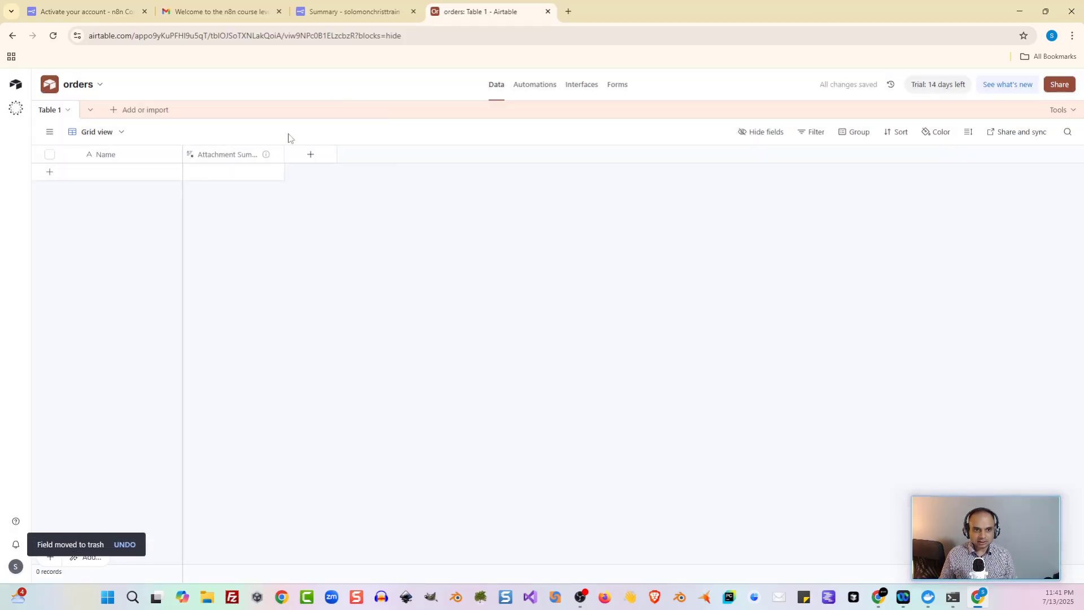
pyautogui.rightClick(243, 161)
pyautogui.click(273, 549)
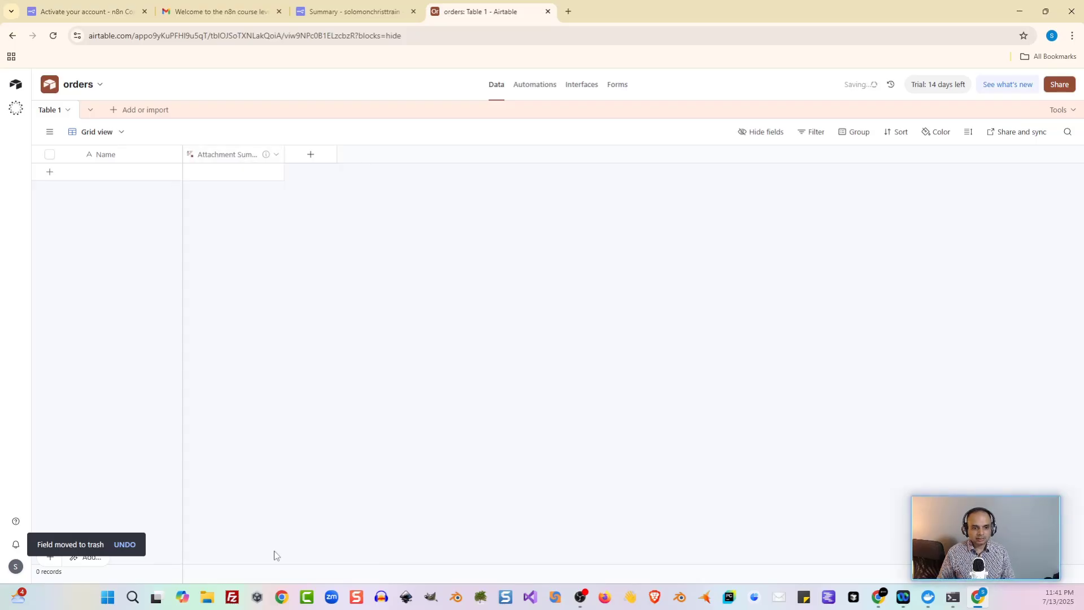
# Step: Rename the Name field to orderID and make it a Number field
pyautogui.doubleClick(111, 156)
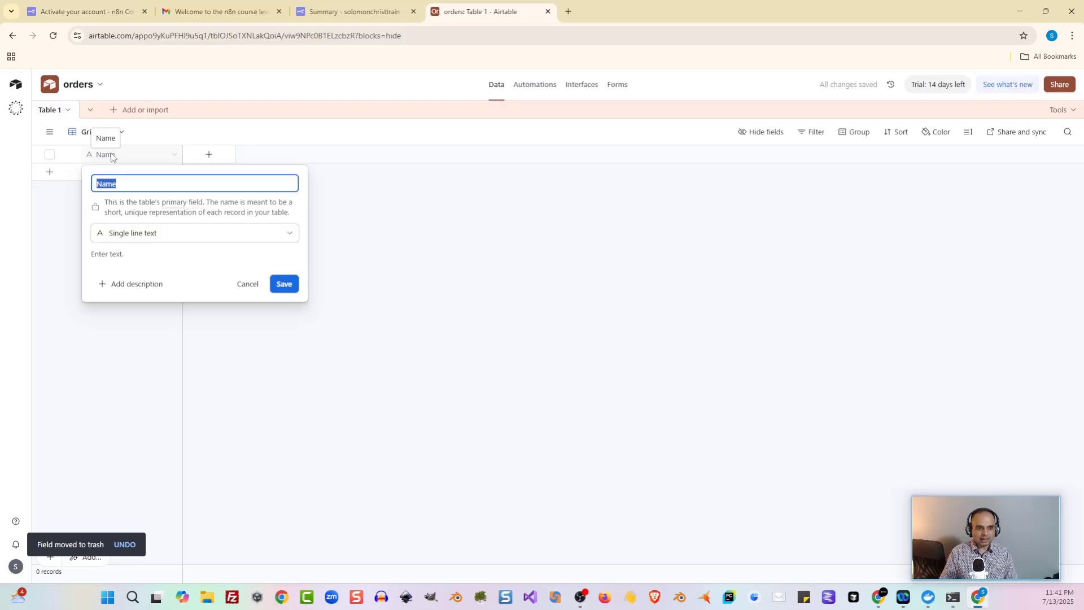
pyautogui.write('order')
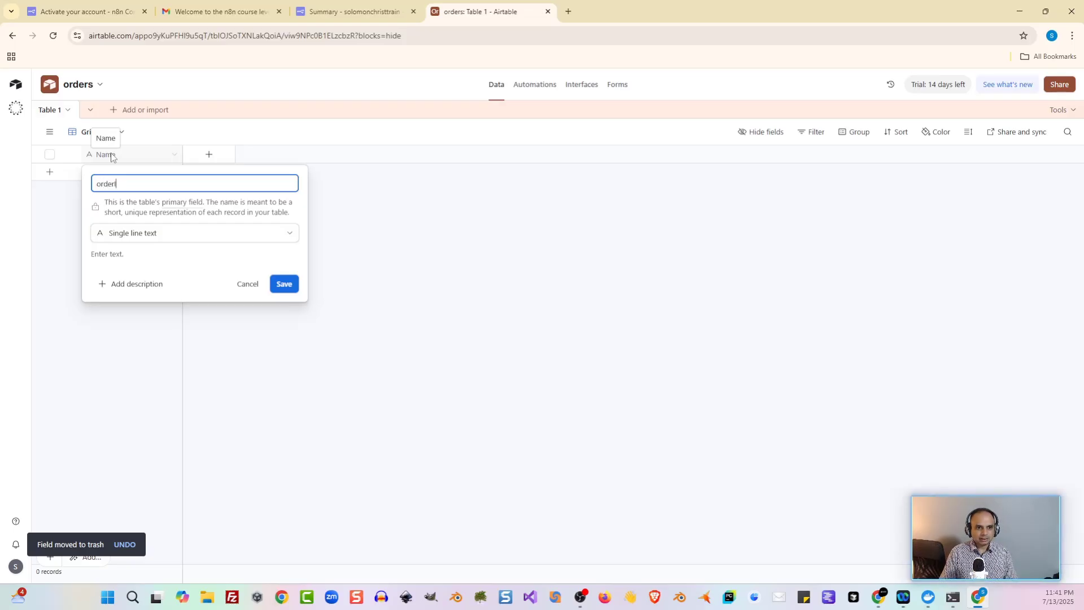
pyautogui.write('Id')
pyautogui.press('BackSpace')
pyautogui.write('D')
pyautogui.click(265, 232)
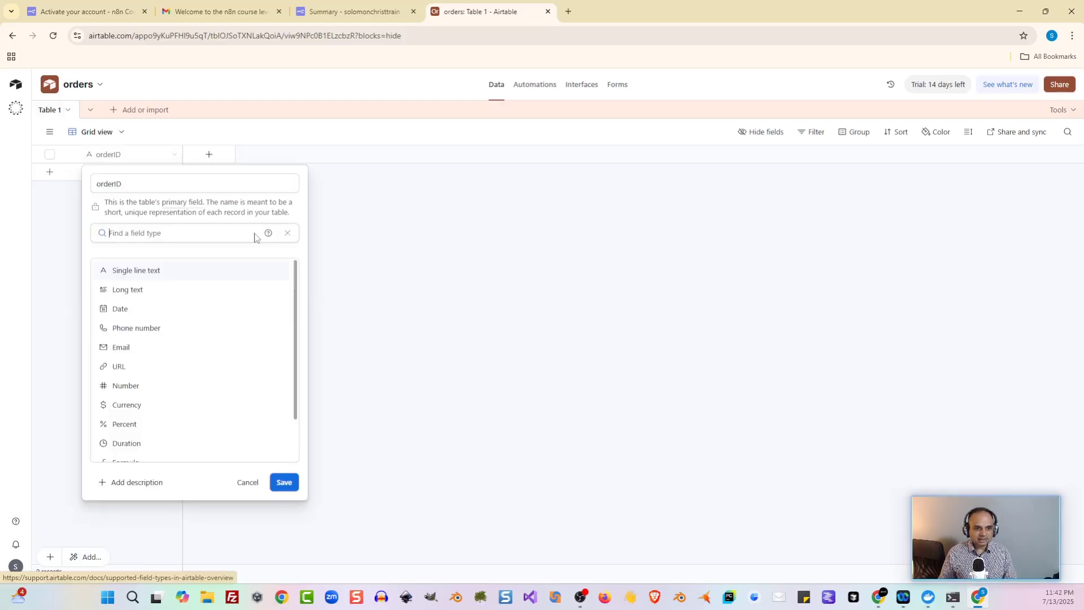
pyautogui.click(143, 387)
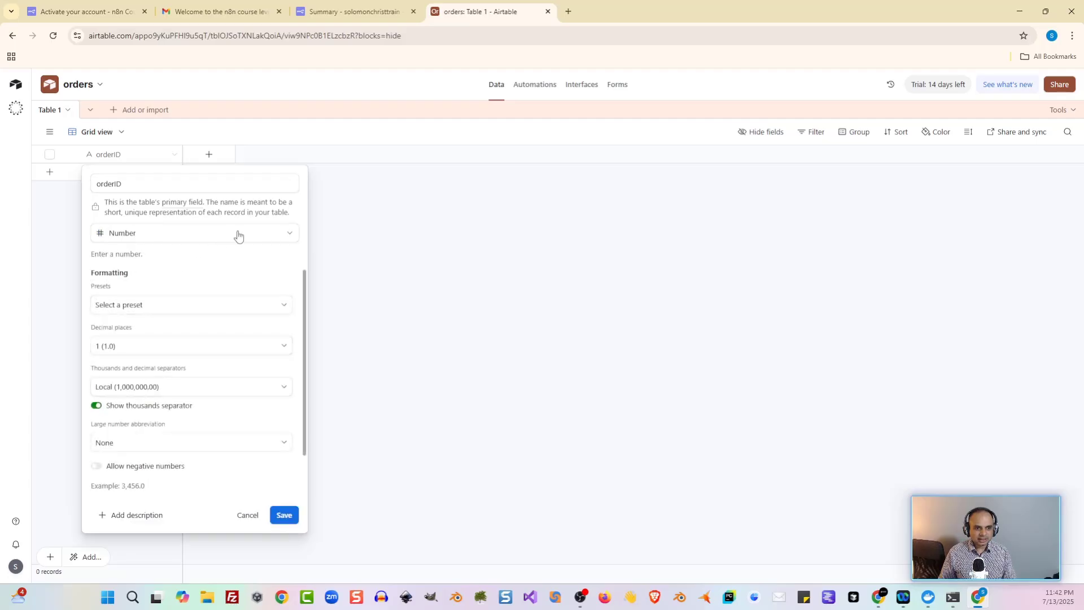
pyautogui.click(288, 517)
# Step: Check the field list in the docs and return to the n8n training_1 workflow
pyautogui.hotkey('alt', 'Tab')
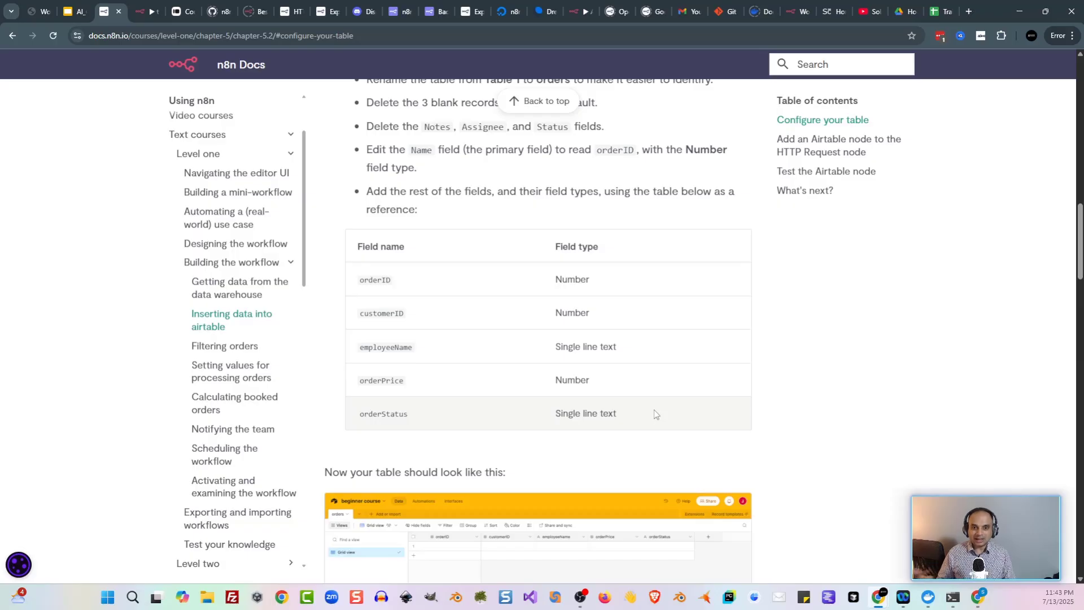
pyautogui.hotkey('alt', 'Tab')
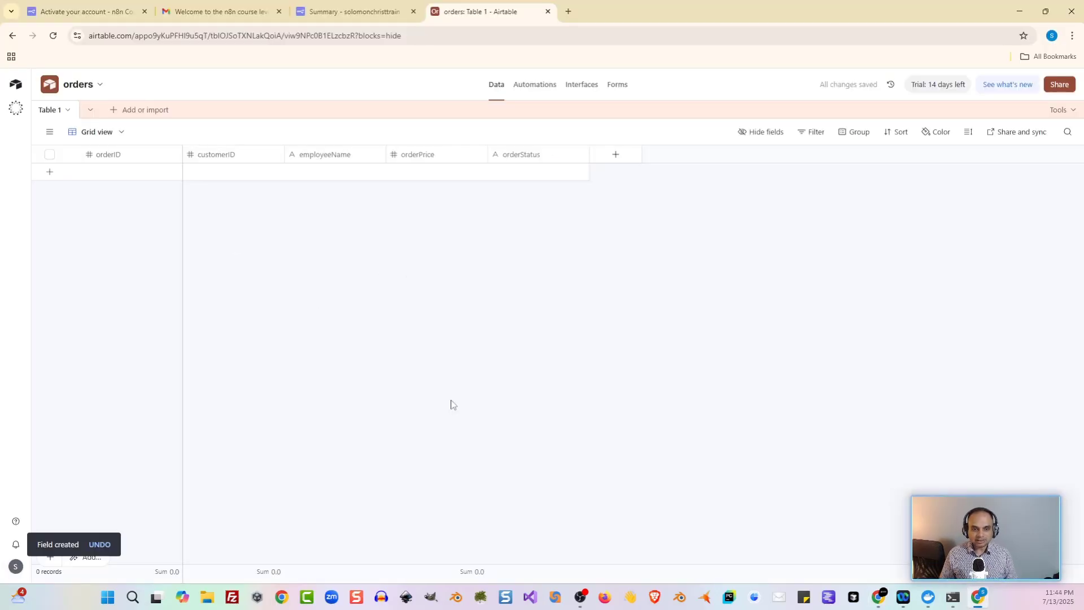
pyautogui.hotkey('alt', 'Tab')
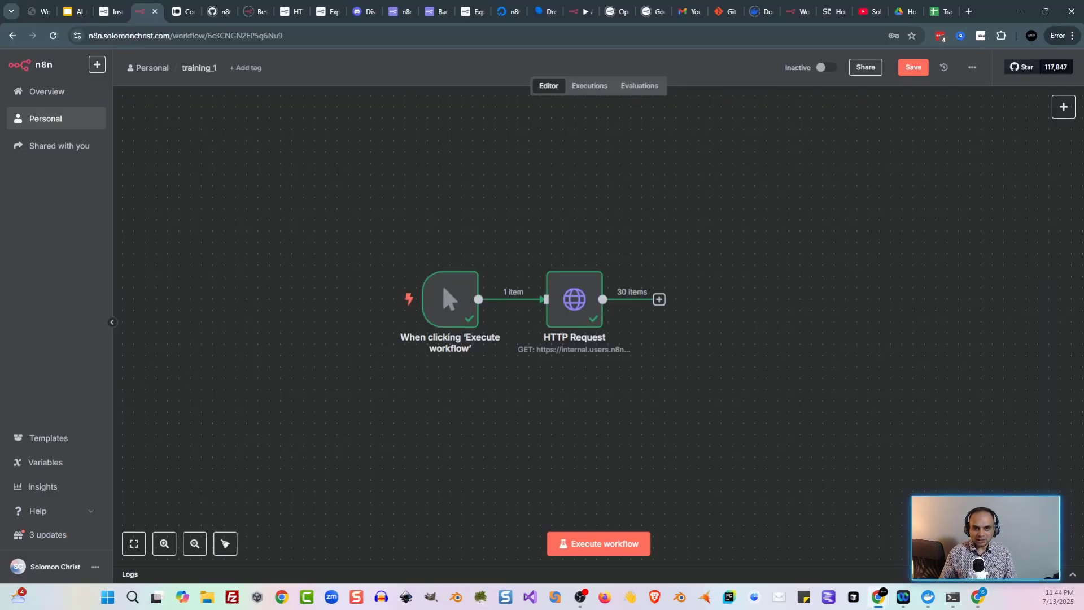
# Step: Save training_1 and add an Airtable 'Create a record' node after the HTTP Request
pyautogui.hotkey('ctrl', 's')
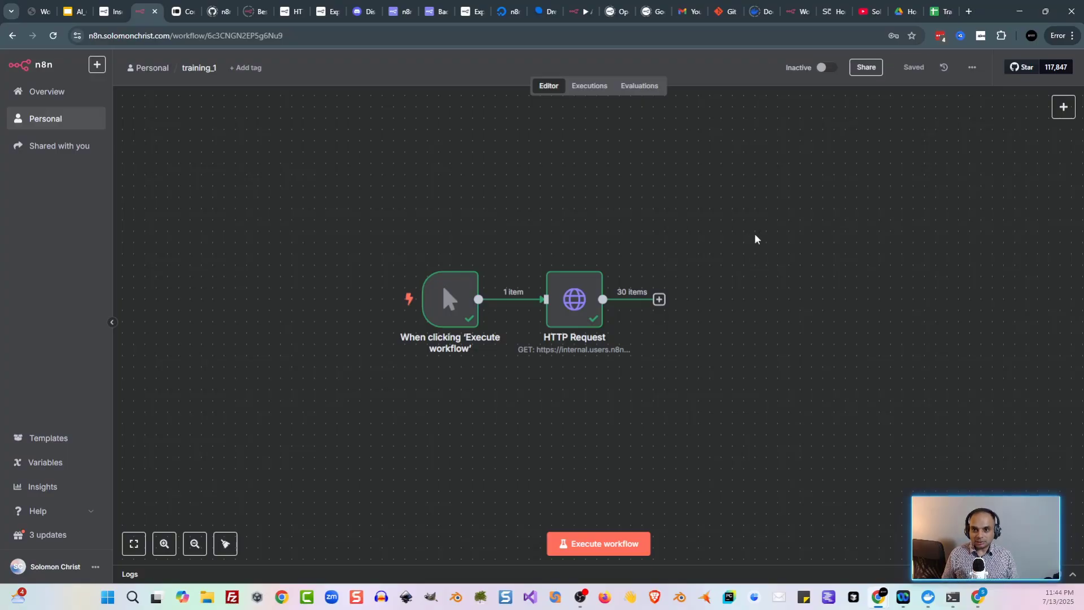
pyautogui.press('Tab')
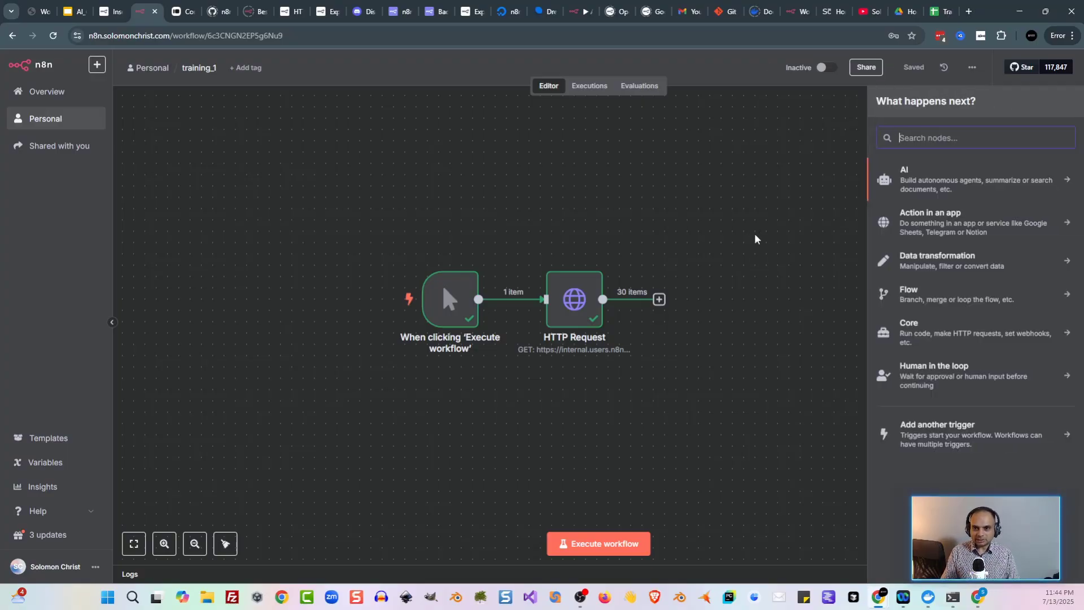
pyautogui.write('air')
pyautogui.click(915, 203)
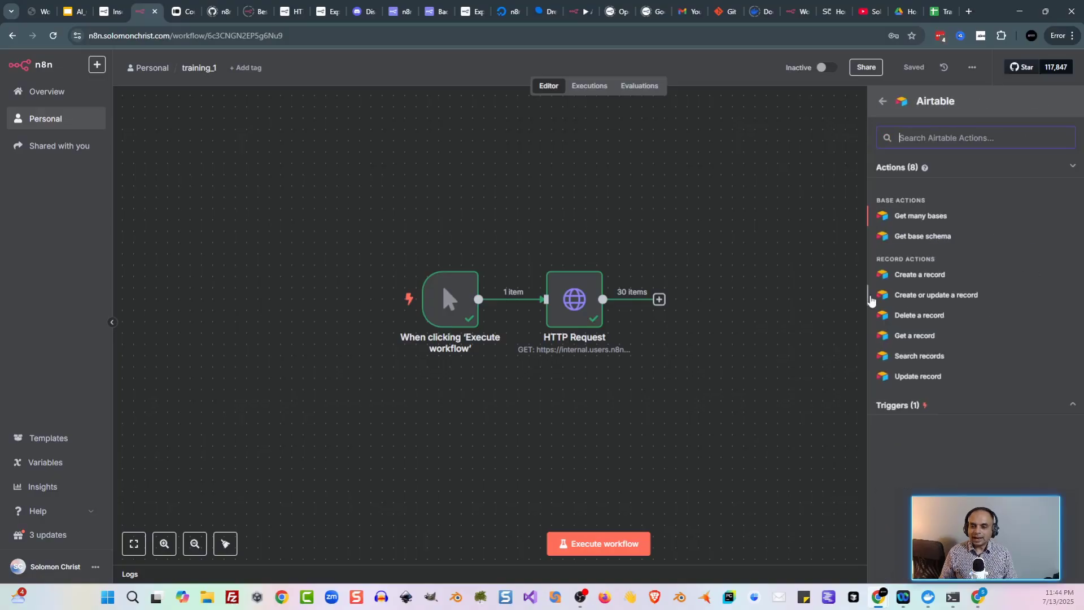
pyautogui.click(937, 276)
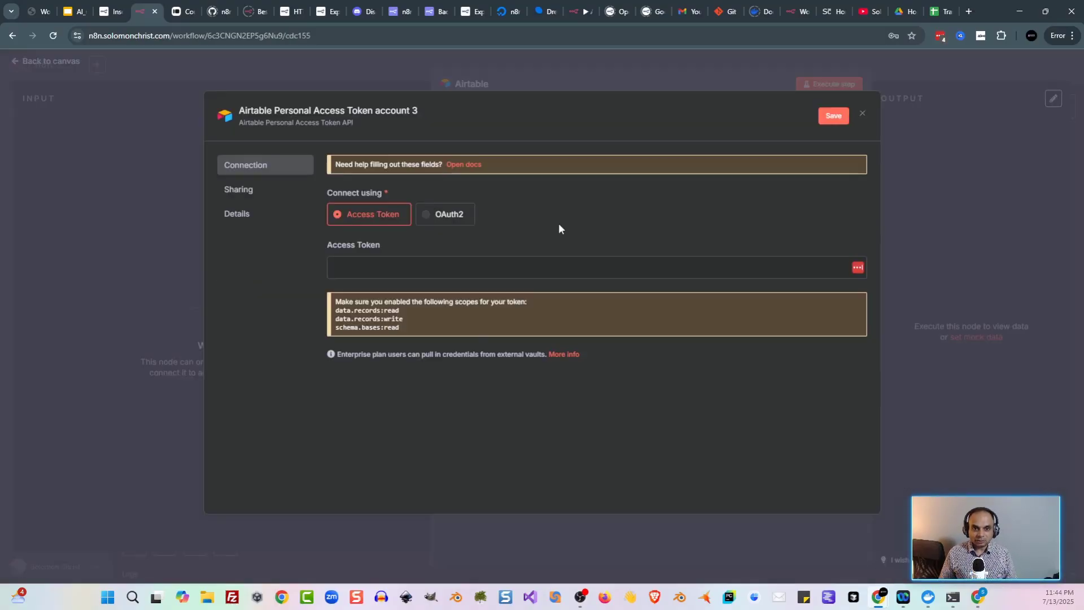
# Step: Start a new Airtable access-token credential and open its personal access token docs
pyautogui.click(861, 114)
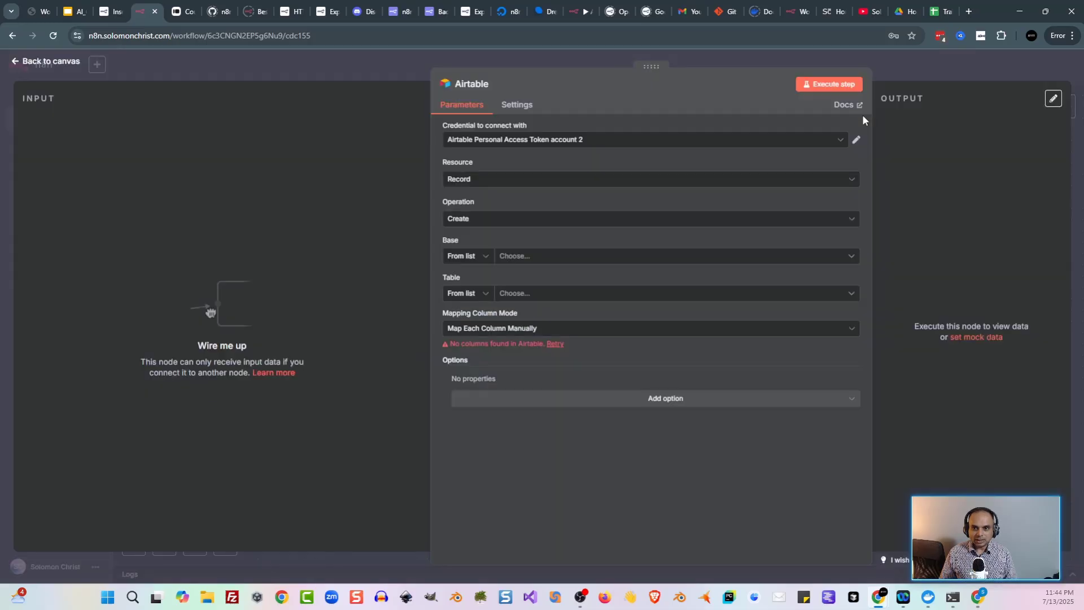
pyautogui.click(713, 141)
pyautogui.click(535, 227)
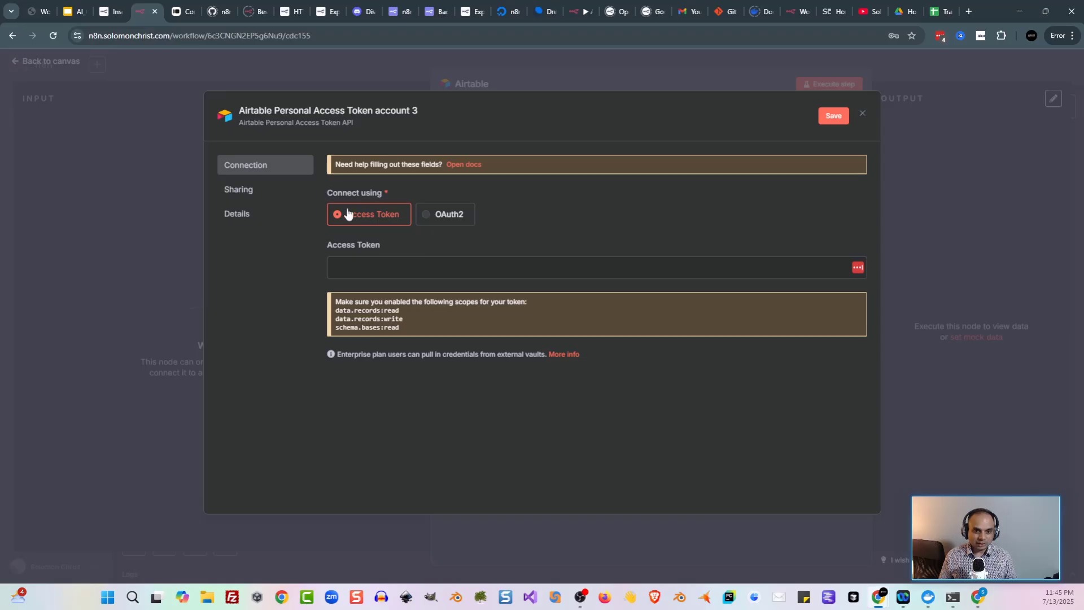
pyautogui.click(478, 171)
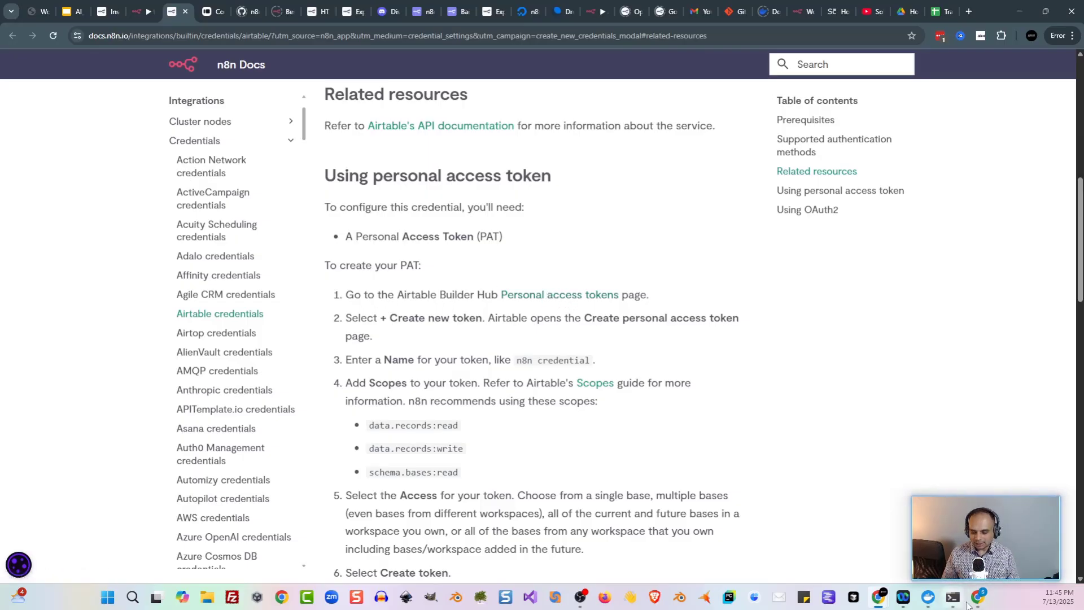
# Step: Begin a new Airtable personal access token, checking the docs' token setup steps
pyautogui.click(973, 600)
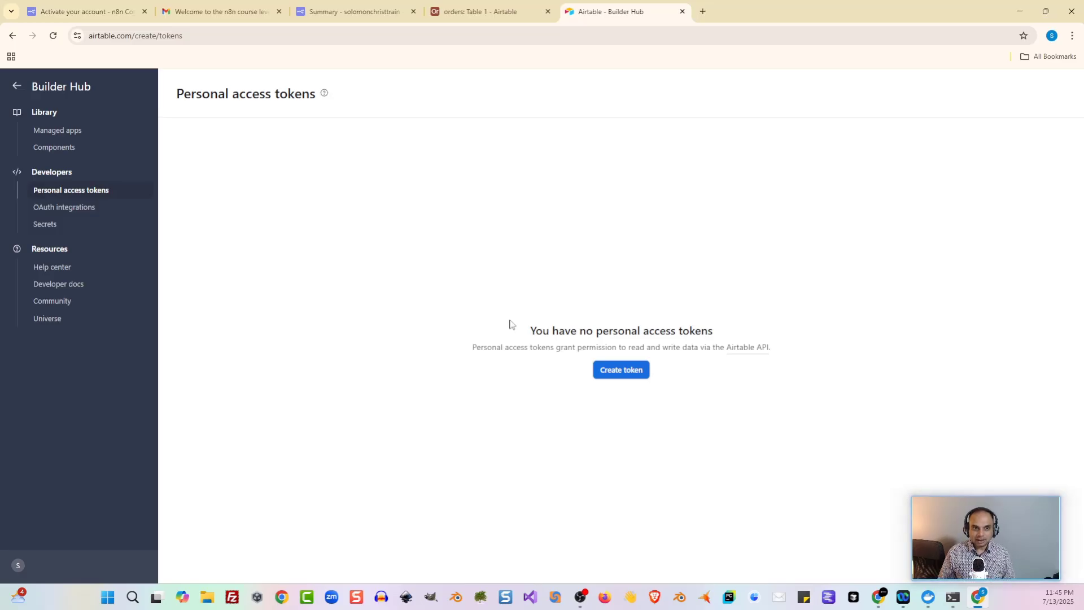
pyautogui.click(621, 370)
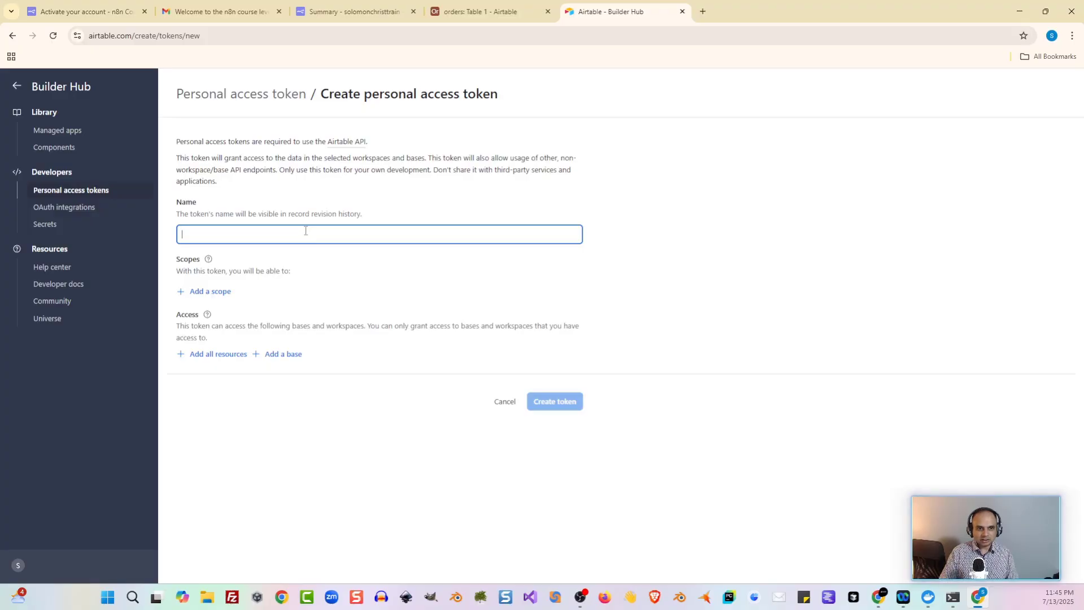
pyautogui.hotkey('alt', 'Tab')
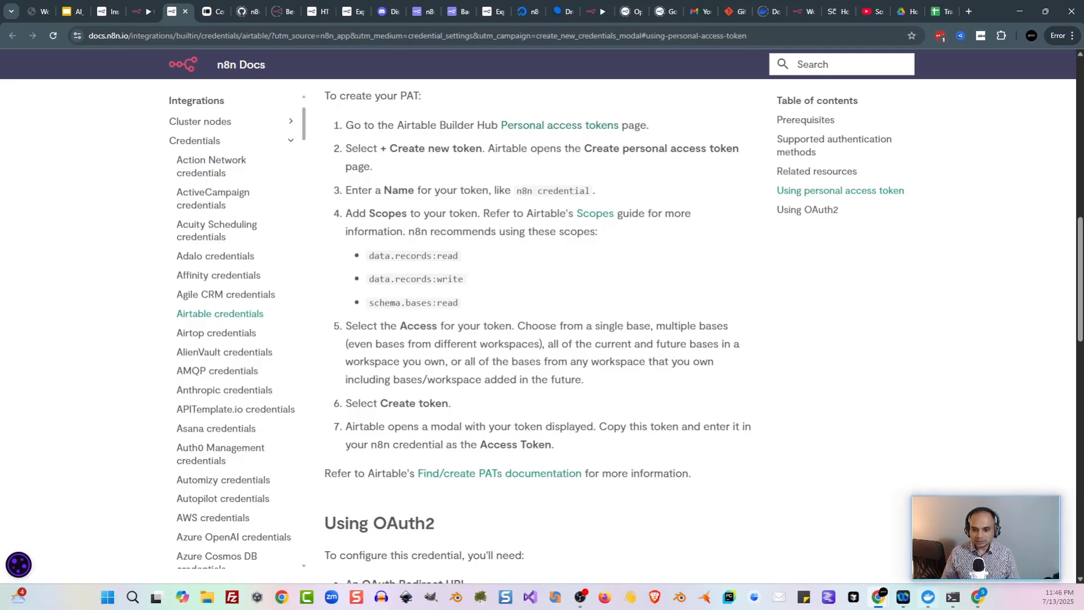
pyautogui.hotkey('alt', 'Tab')
# Step: Give the token data.records:read, data.records:write and schema.bases:read scopes with access to all resources
pyautogui.click(209, 292)
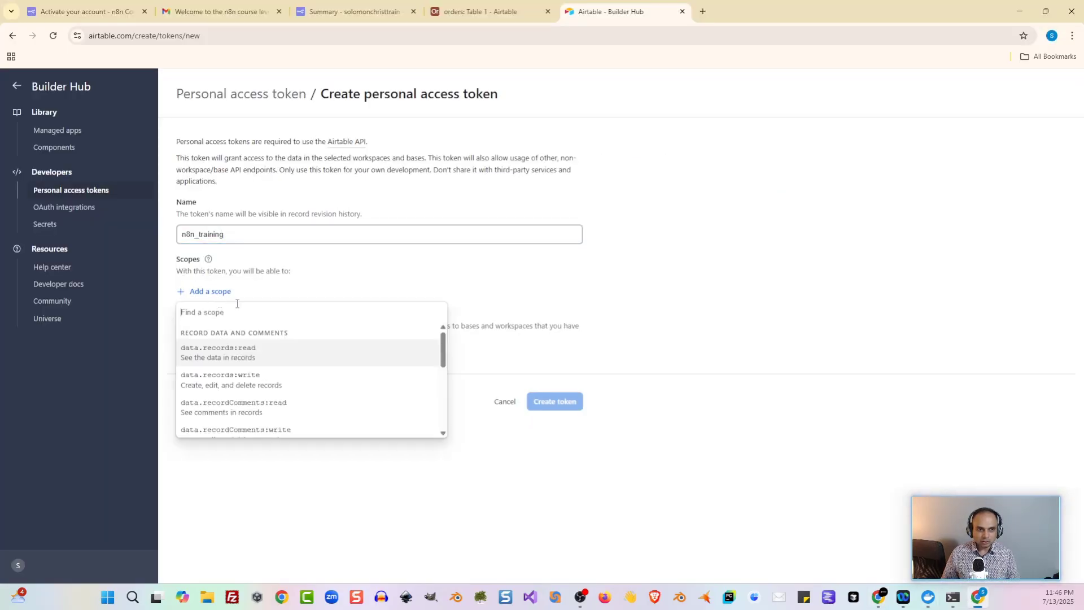
pyautogui.write('da')
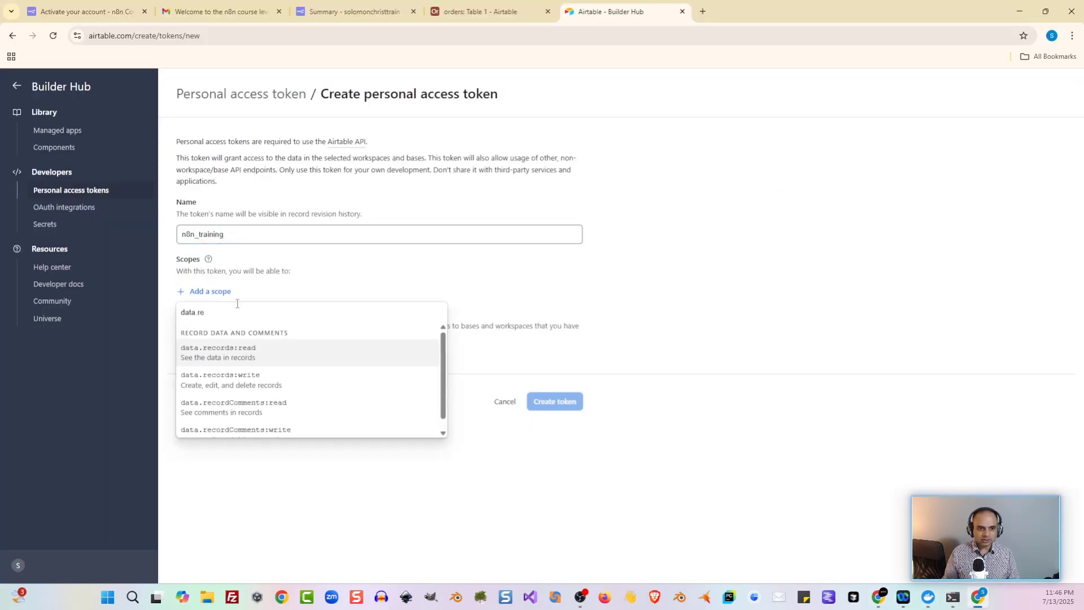
pyautogui.write('ta.re')
pyautogui.click(280, 354)
pyautogui.click(213, 320)
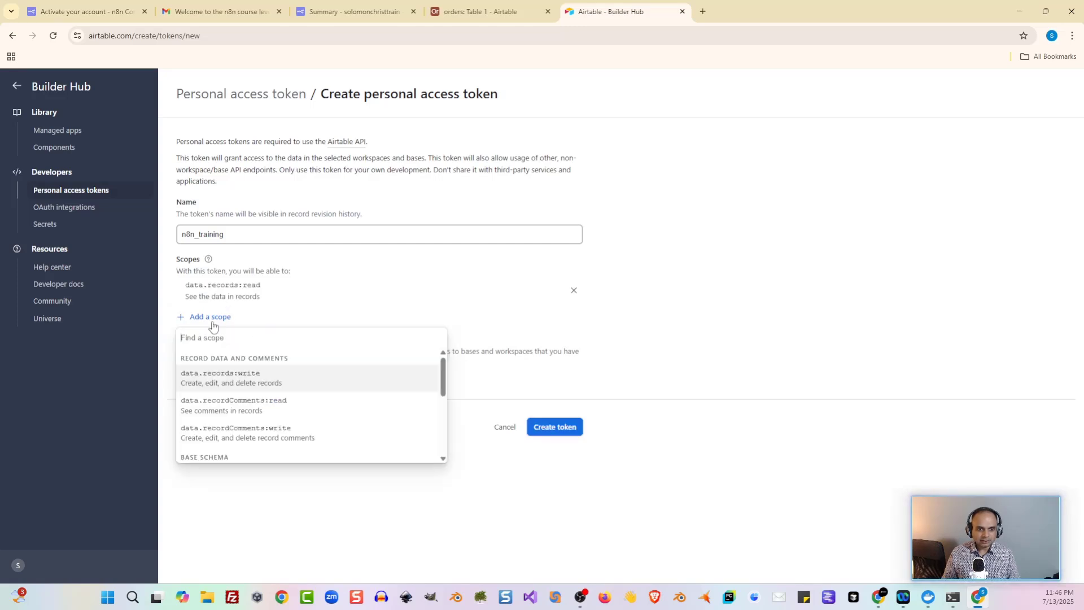
pyautogui.click(243, 382)
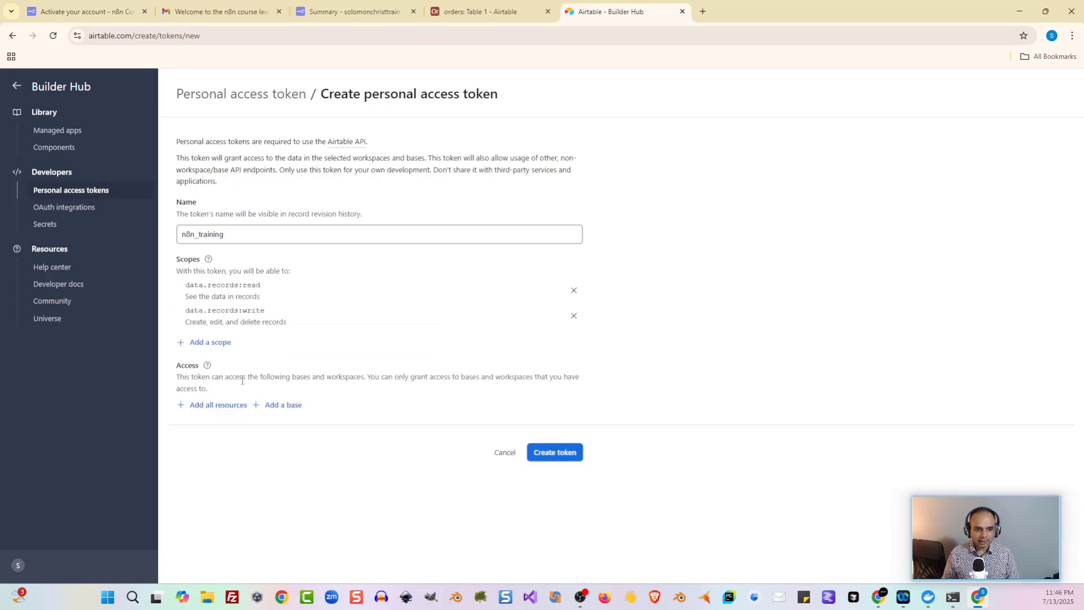
pyautogui.click(232, 343)
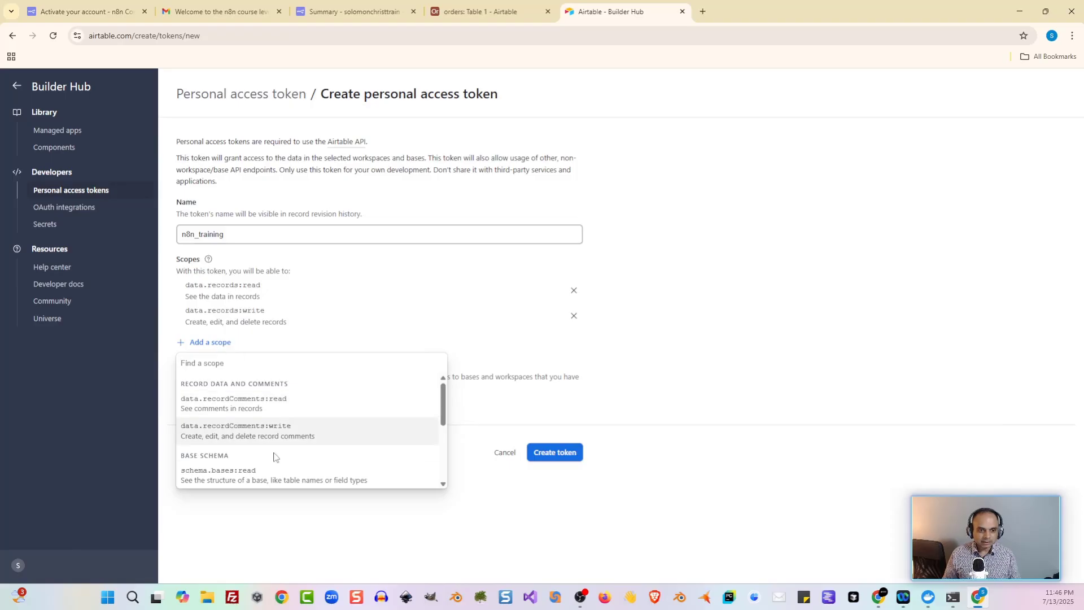
pyautogui.click(240, 476)
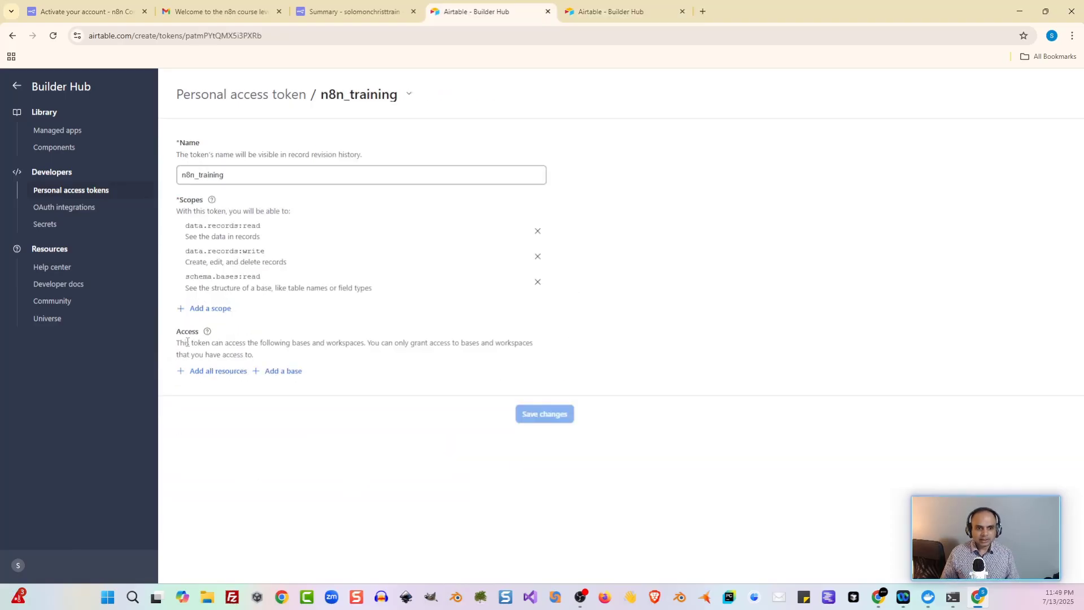
pyautogui.click(203, 372)
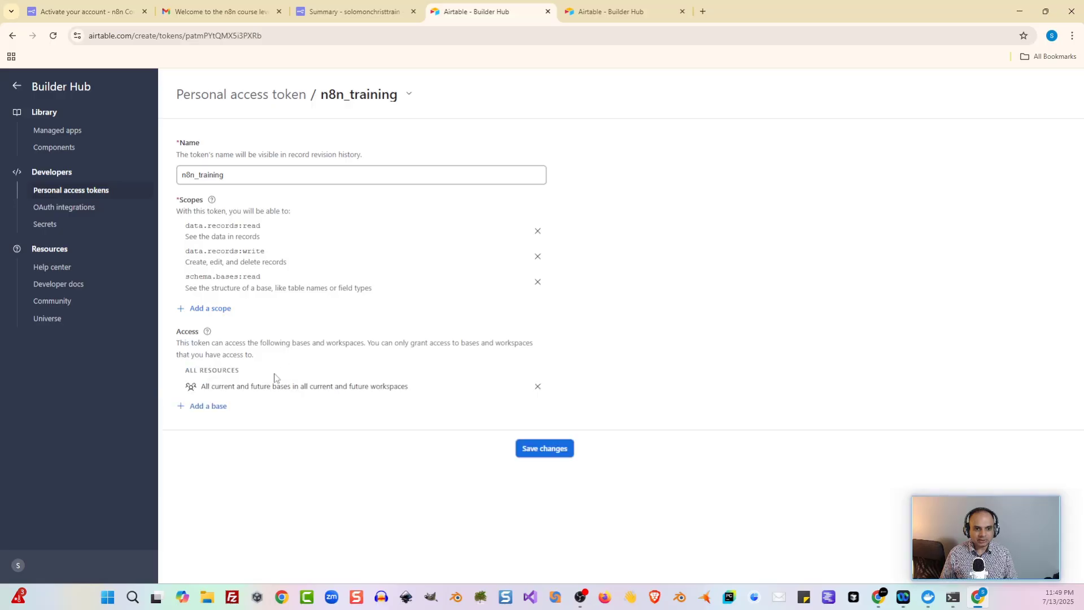
pyautogui.click(199, 406)
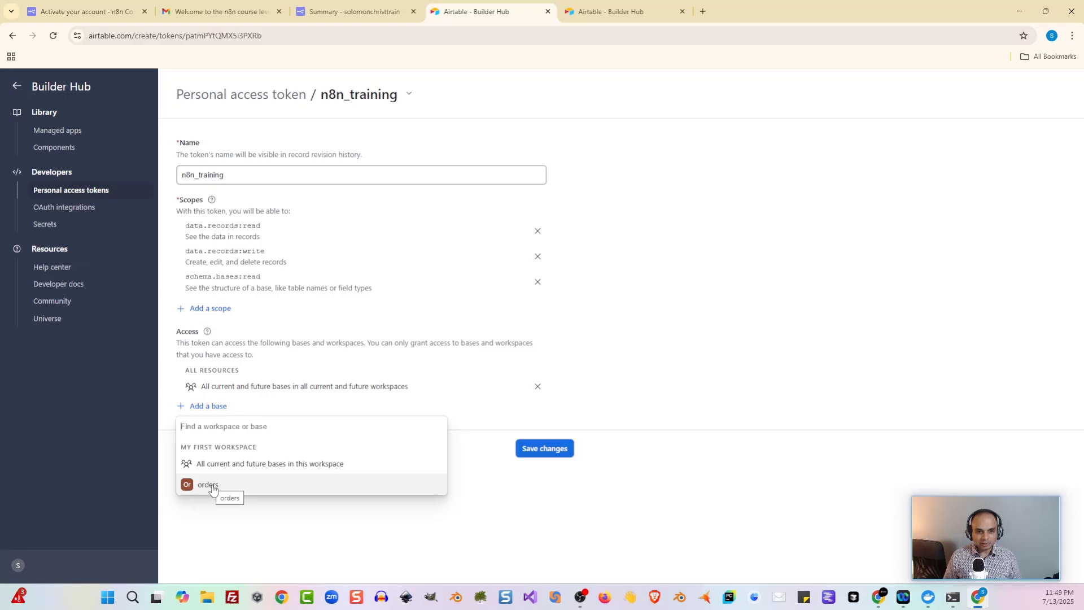
pyautogui.click(499, 423)
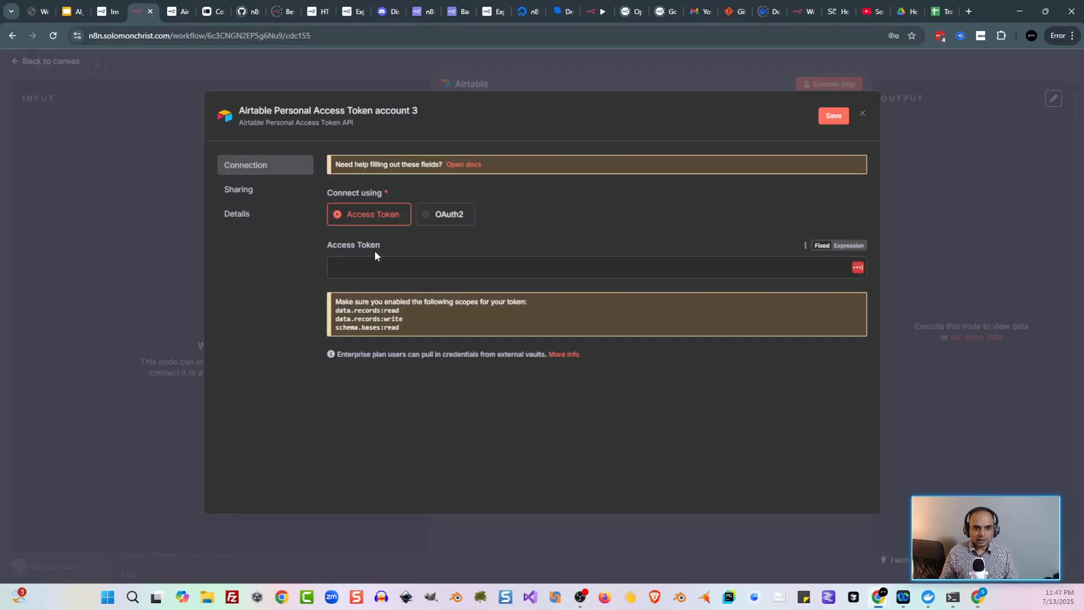
# Step: Paste the new access token into the Airtable credential and save it
pyautogui.click(526, 264)
pyautogui.hotkey('ctrl', 'v')
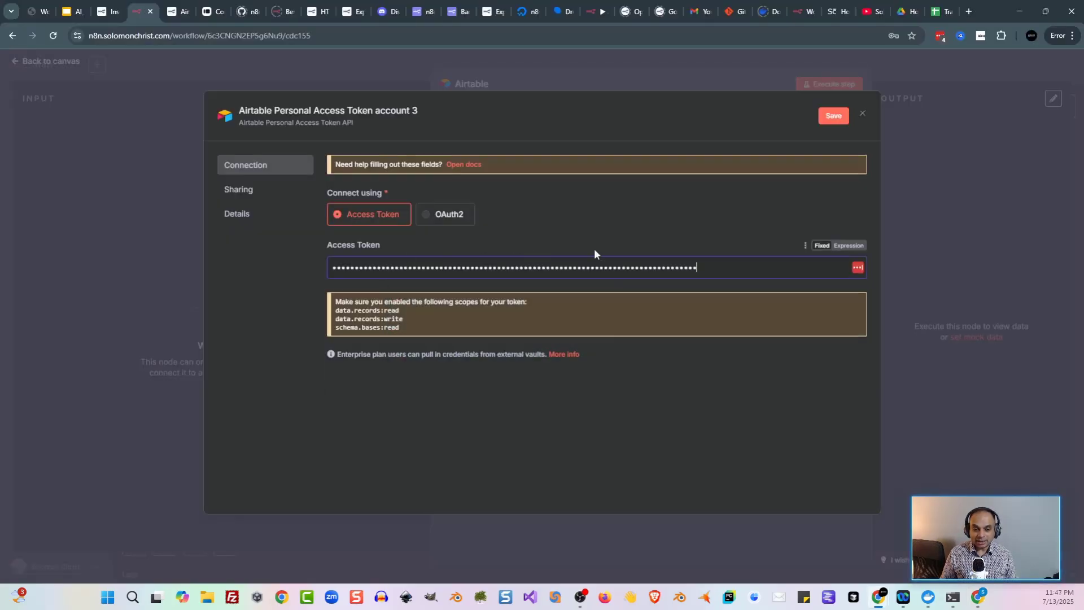
pyautogui.click(833, 116)
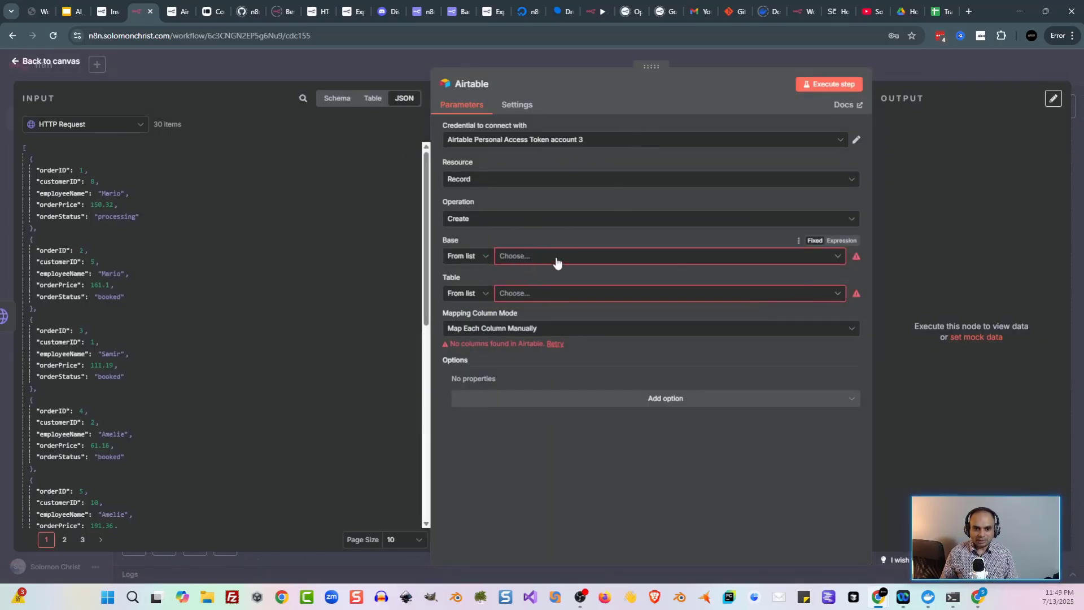
# Step: Target base orders, Table 1, with Mapping Column Mode set to Map Automatically
pyautogui.click(593, 256)
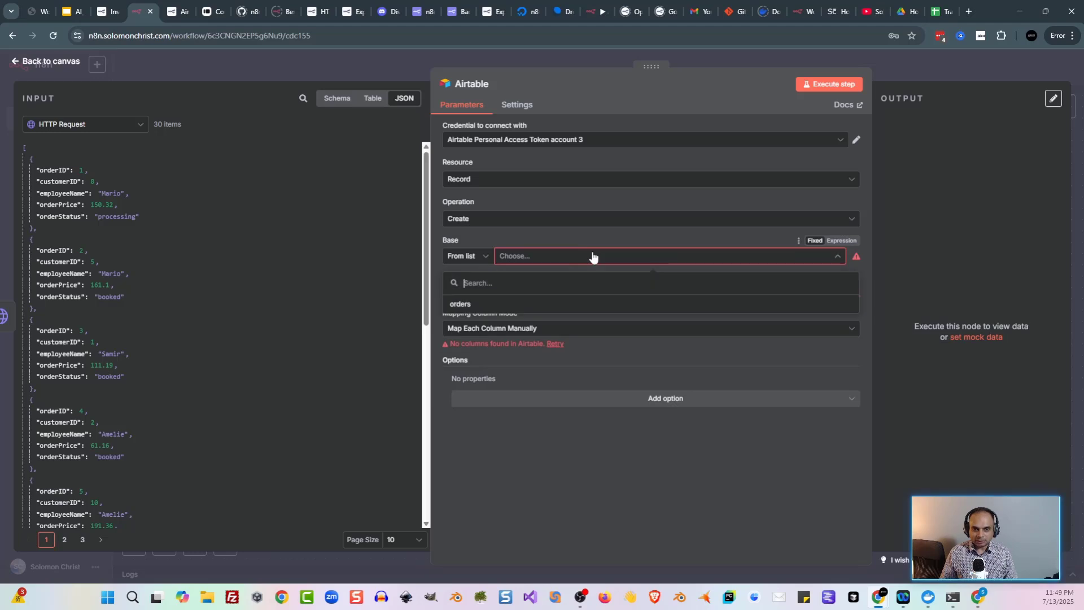
pyautogui.click(519, 306)
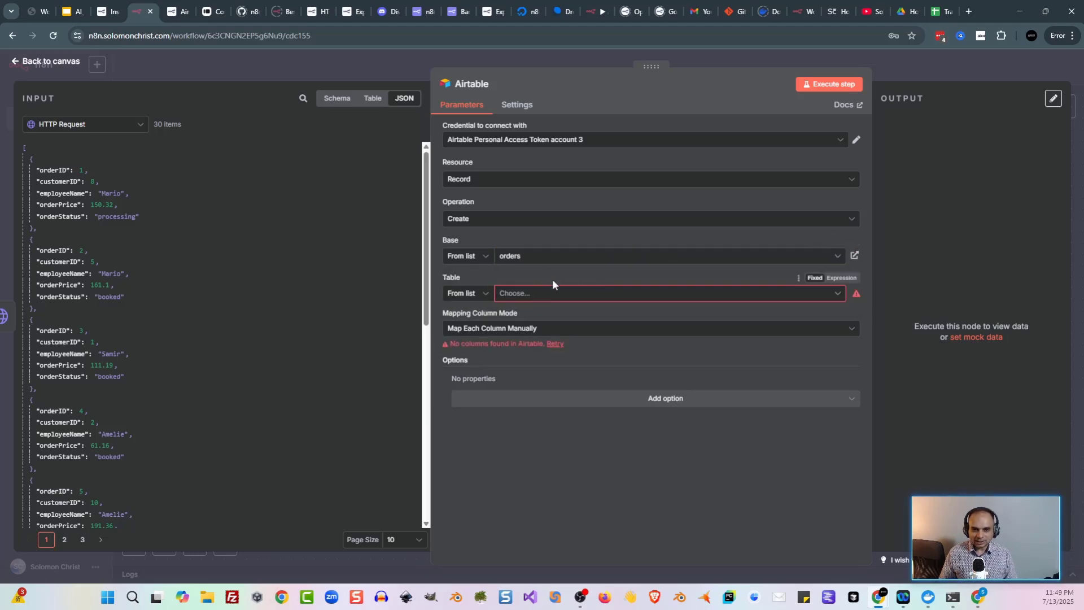
pyautogui.click(613, 297)
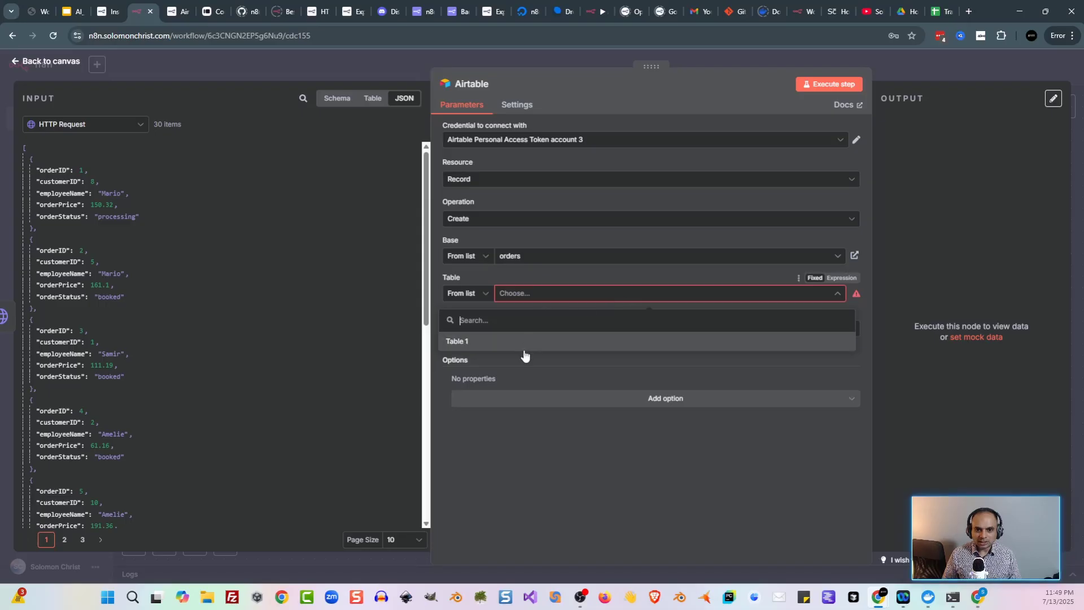
pyautogui.click(523, 344)
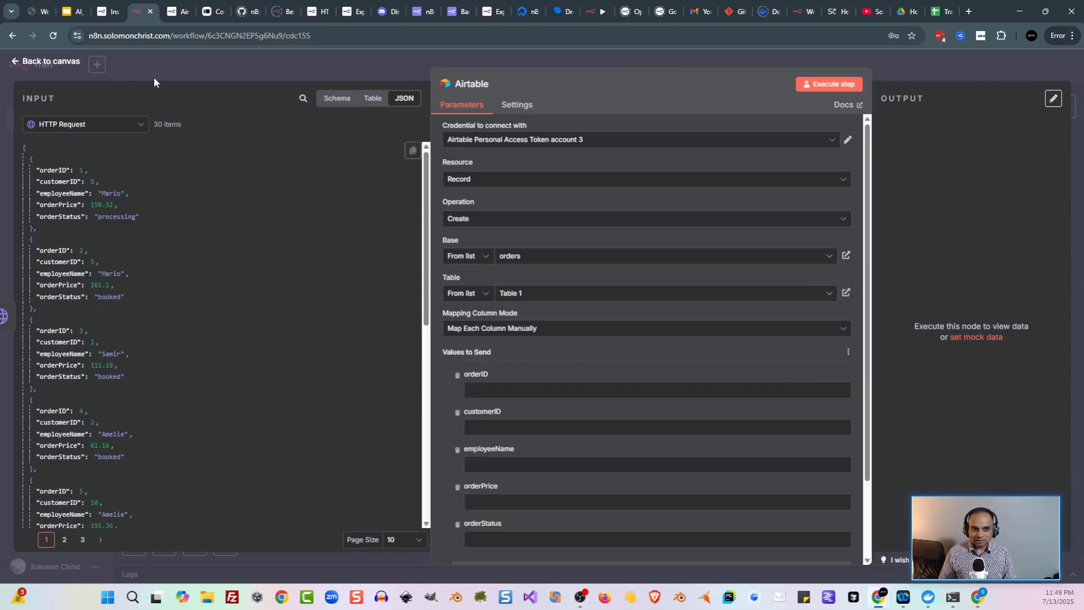
pyautogui.click(554, 333)
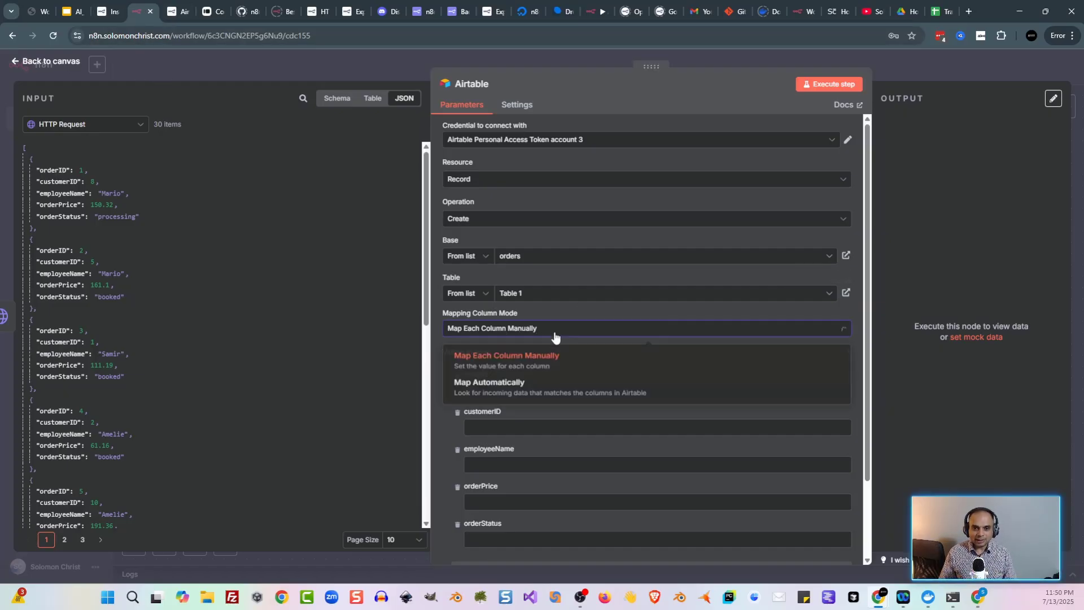
pyautogui.click(572, 396)
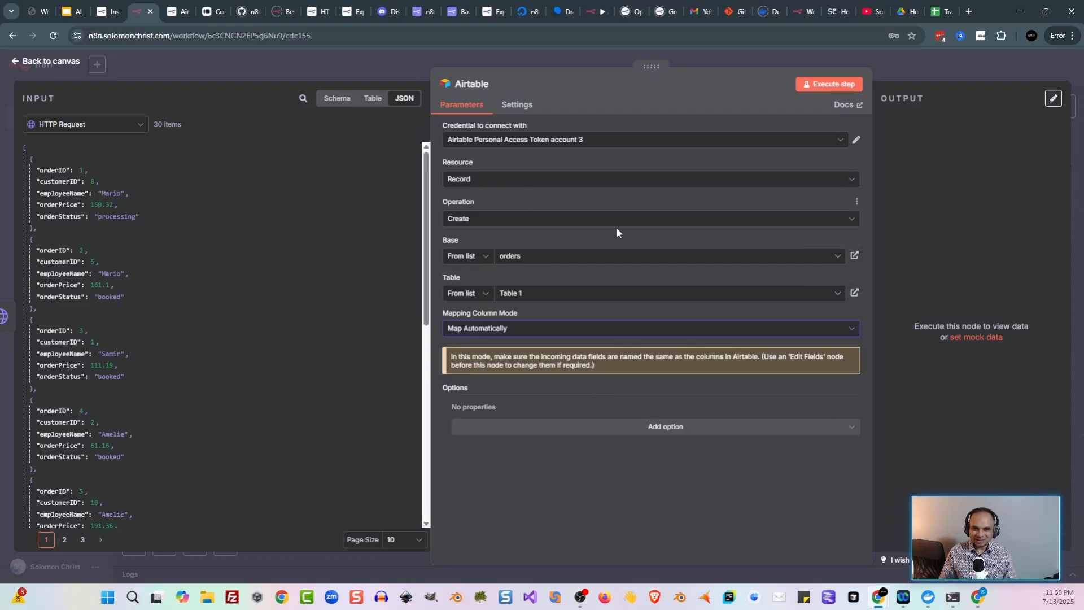
pyautogui.click(376, 66)
# Step: Save and execute the Airtable node to create 30 records, then view orders Table 1 in Airtable
pyautogui.hotkey('ctrl', 's')
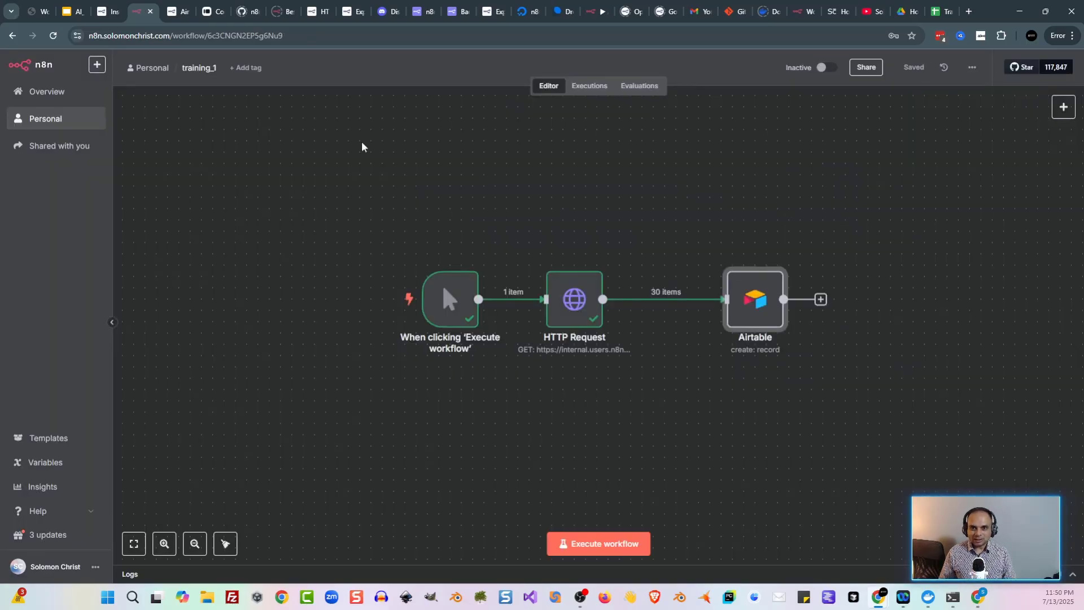
pyautogui.doubleClick(757, 303)
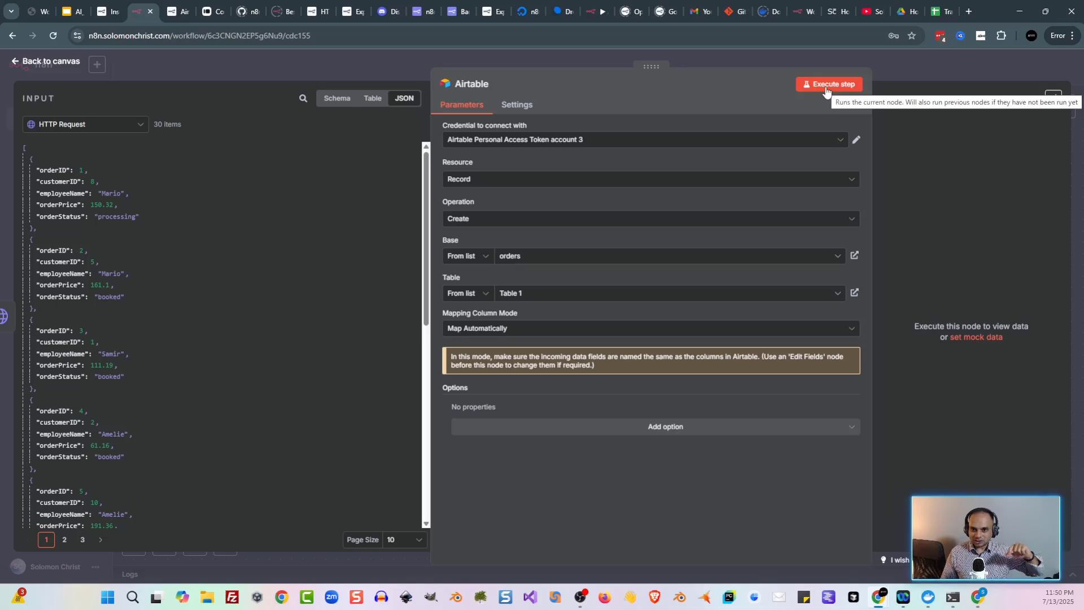
pyautogui.click(820, 85)
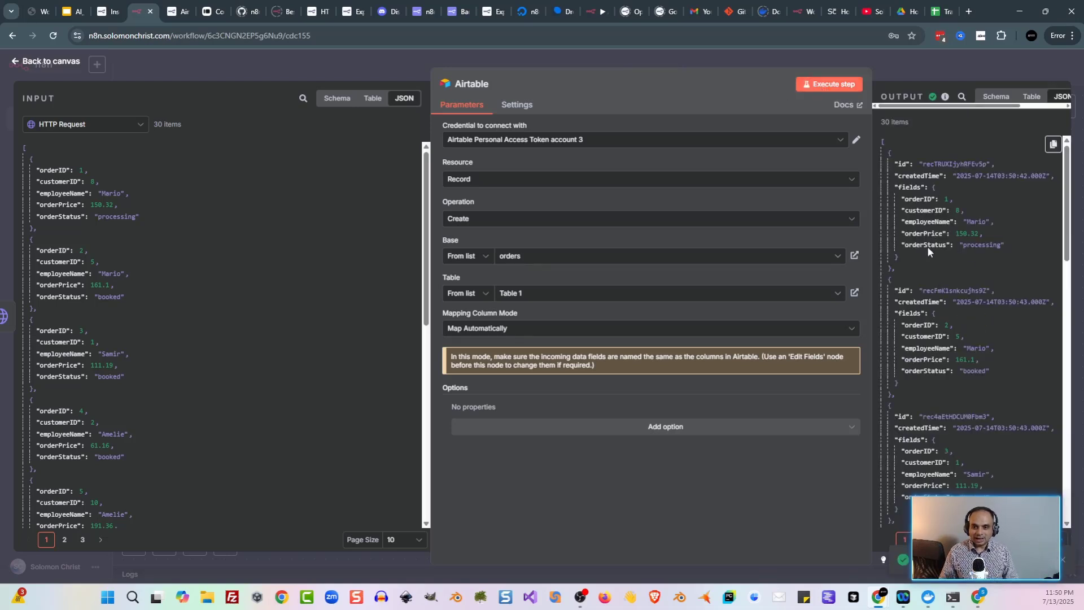
pyautogui.click(977, 597)
pyautogui.click(486, 11)
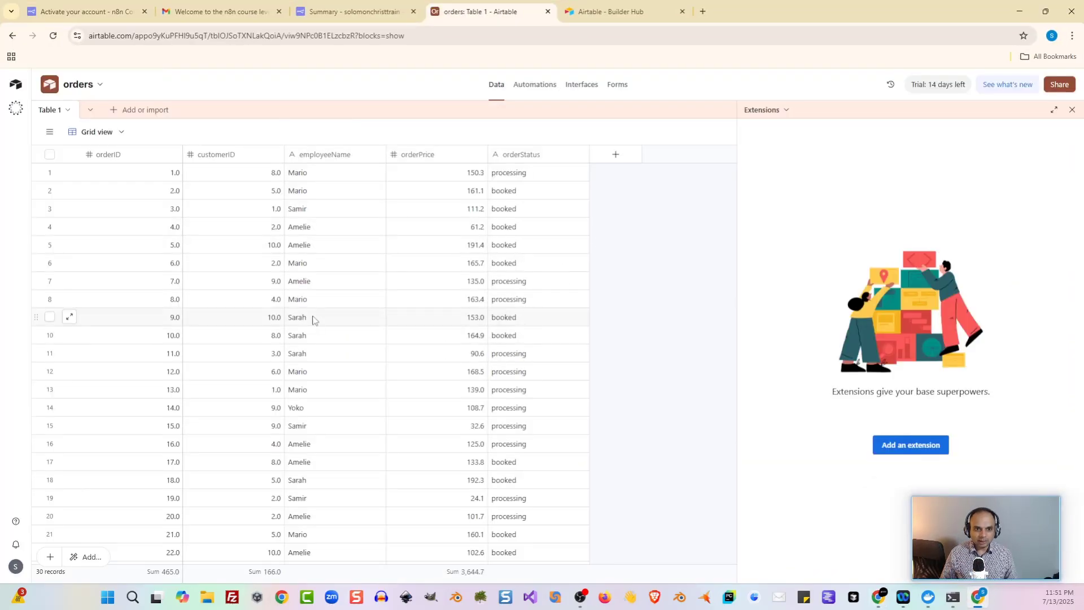
pyautogui.scroll(-5, 305, 259)
pyautogui.scroll(5, 339, 407)
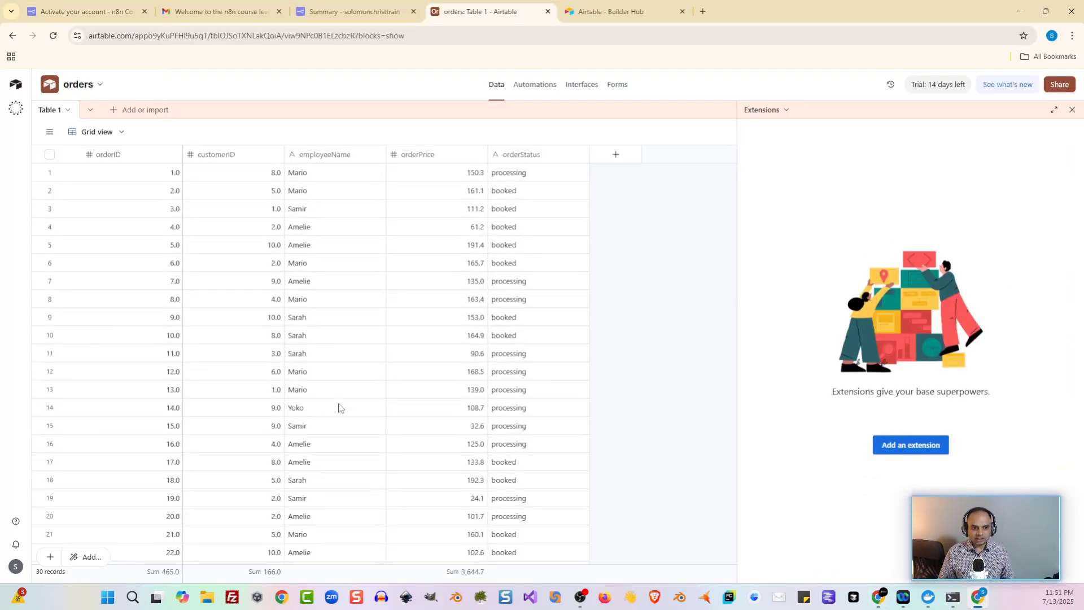
pyautogui.scroll(-3, 333, 414)
pyautogui.scroll(3, 243, 446)
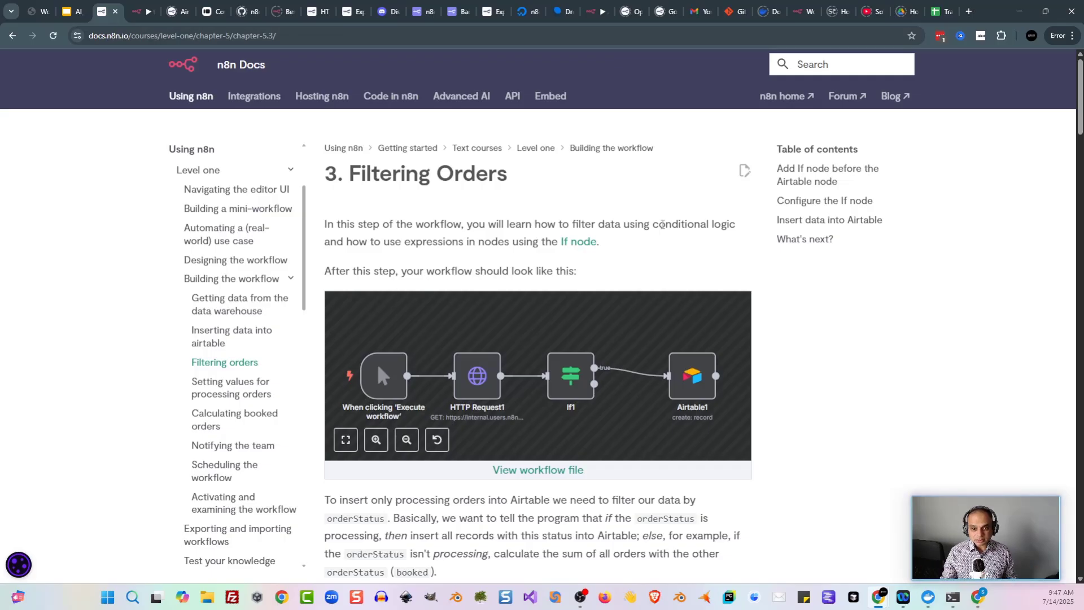
# Step: Remove the HTTP Request→Airtable connection, shift Airtable right, and add an If node
pyautogui.hotkey('ctrl', 'Tab')
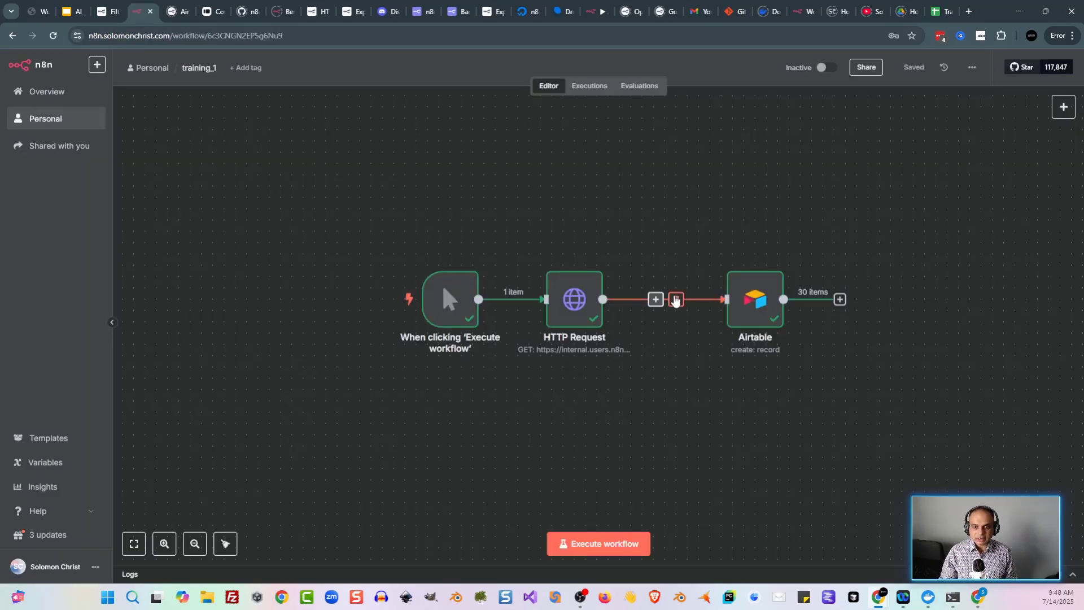
pyautogui.click(676, 300)
pyautogui.moveTo(766, 298); pyautogui.dragTo(879, 298)
pyautogui.press('Tab')
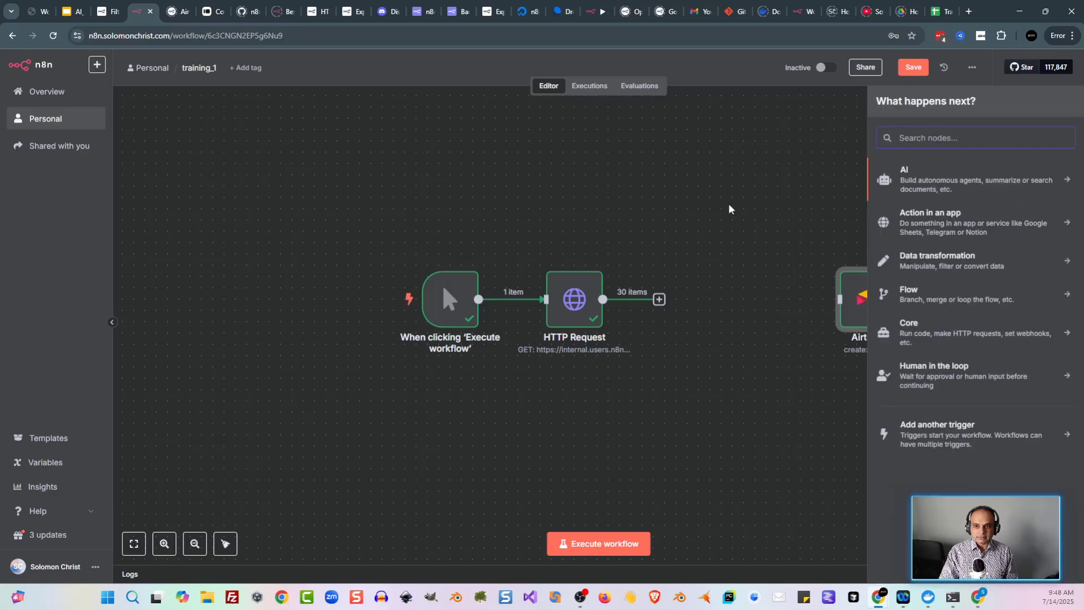
pyautogui.write('if')
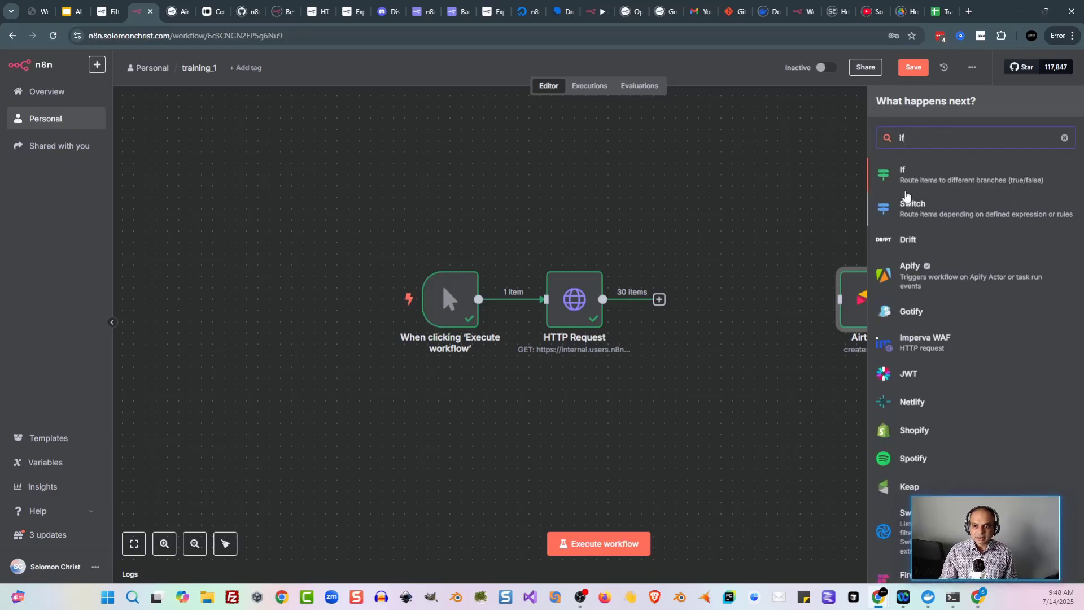
pyautogui.click(915, 187)
pyautogui.click(306, 80)
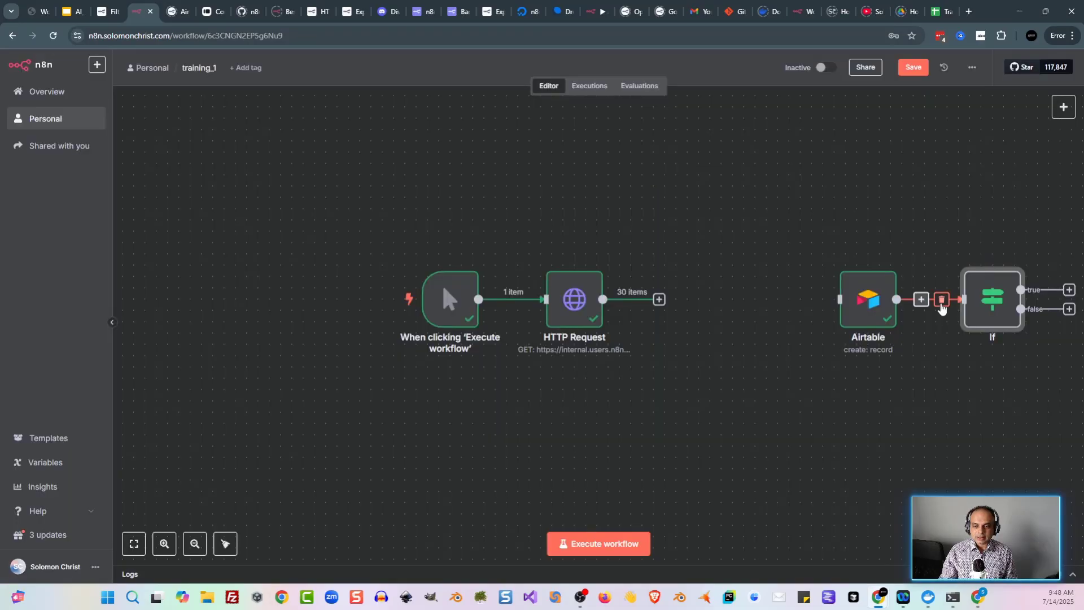
# Step: Unlink If from Airtable, place it above, and wire HTTP Request's output into If
pyautogui.click(941, 299)
pyautogui.moveTo(997, 299); pyautogui.dragTo(749, 220)
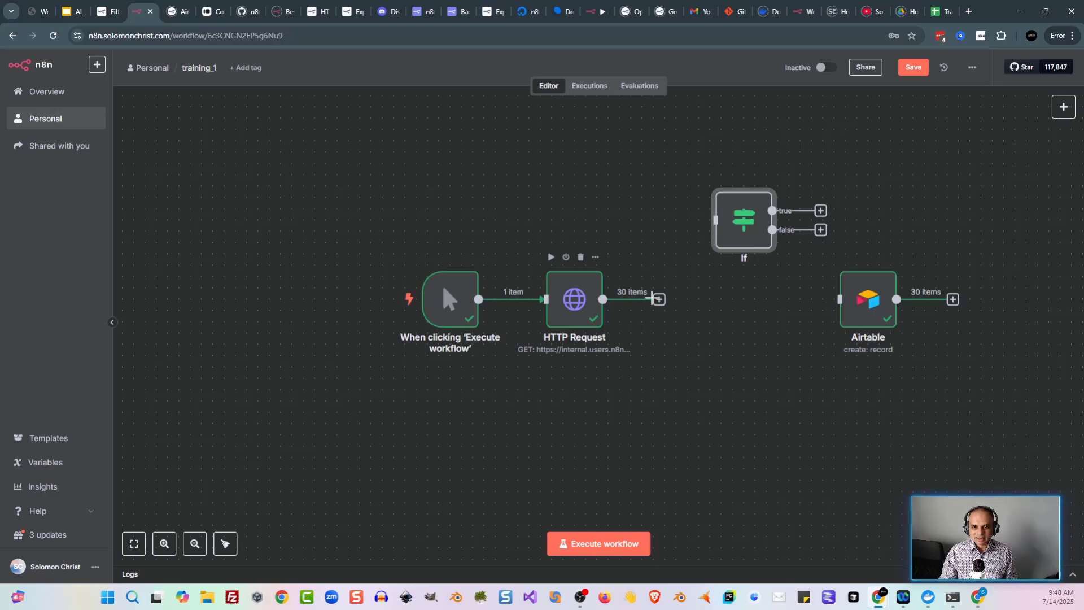
pyautogui.moveTo(658, 299); pyautogui.dragTo(715, 220)
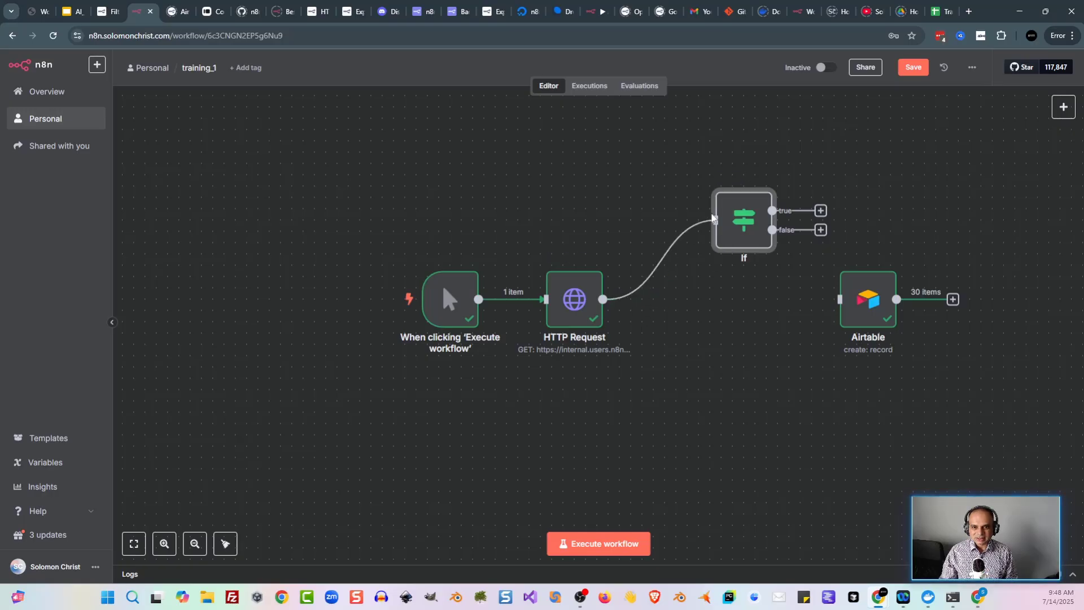
pyautogui.moveTo(656, 266)
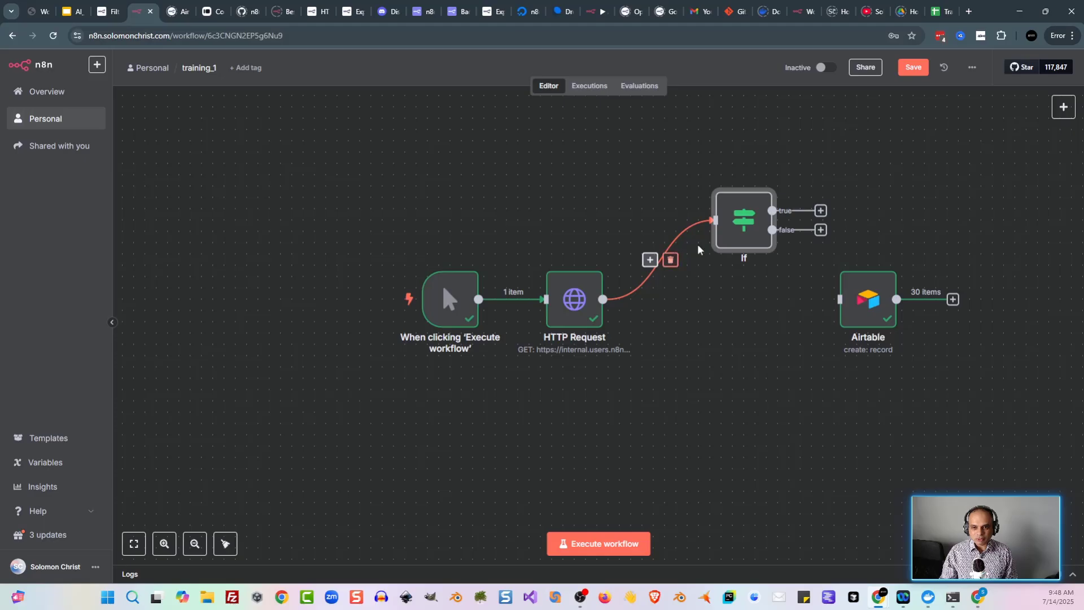
pyautogui.click(672, 259)
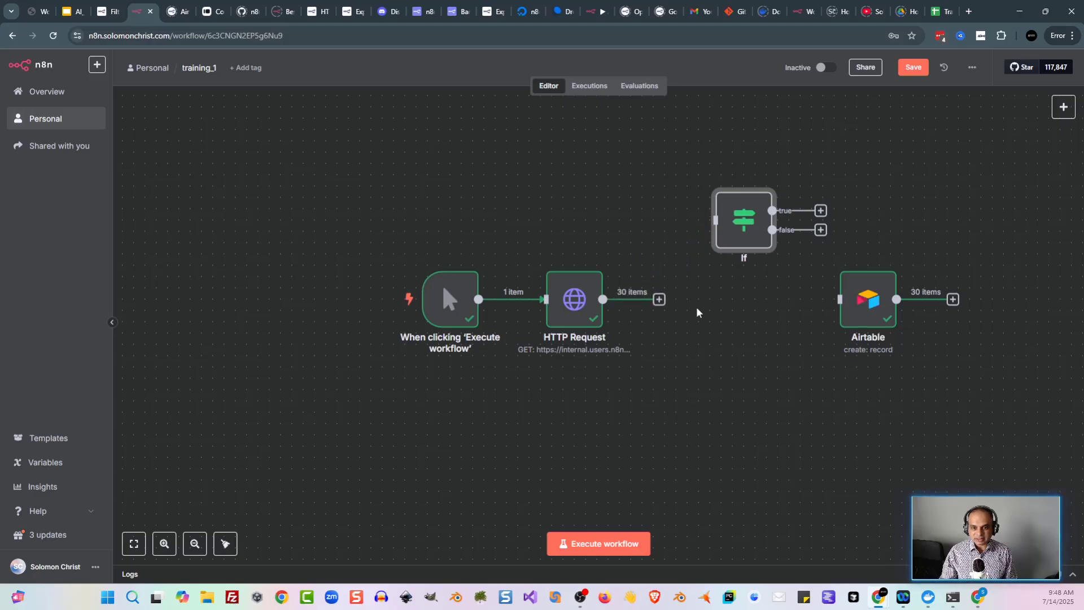
pyautogui.moveTo(657, 299); pyautogui.dragTo(732, 299)
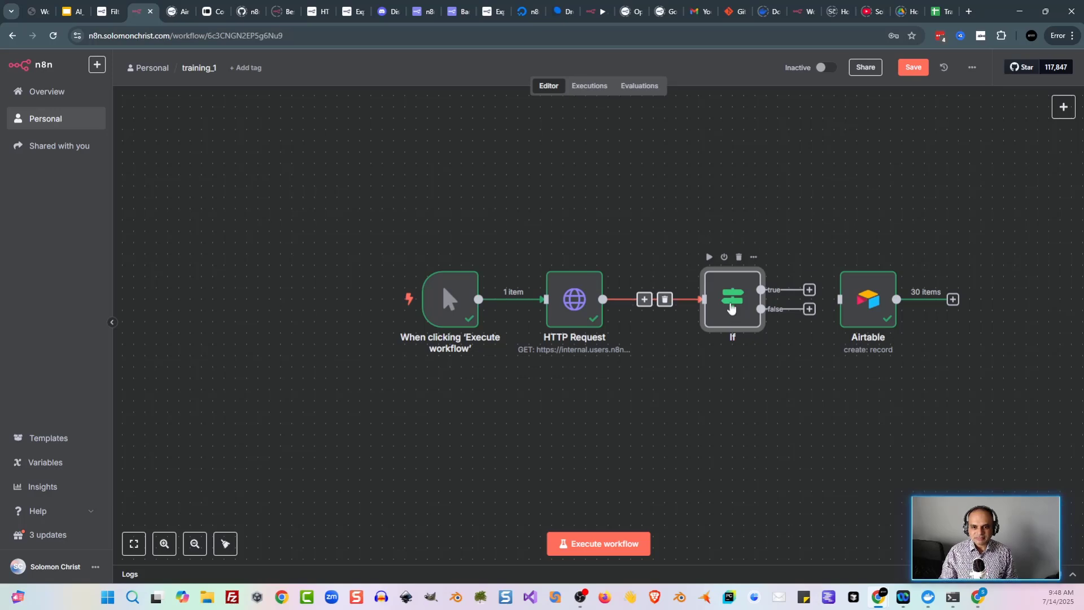
# Step: Set the If condition to orderStatus equals 'booked' and execute it, giving 16 true and 14 false
pyautogui.doubleClick(733, 300)
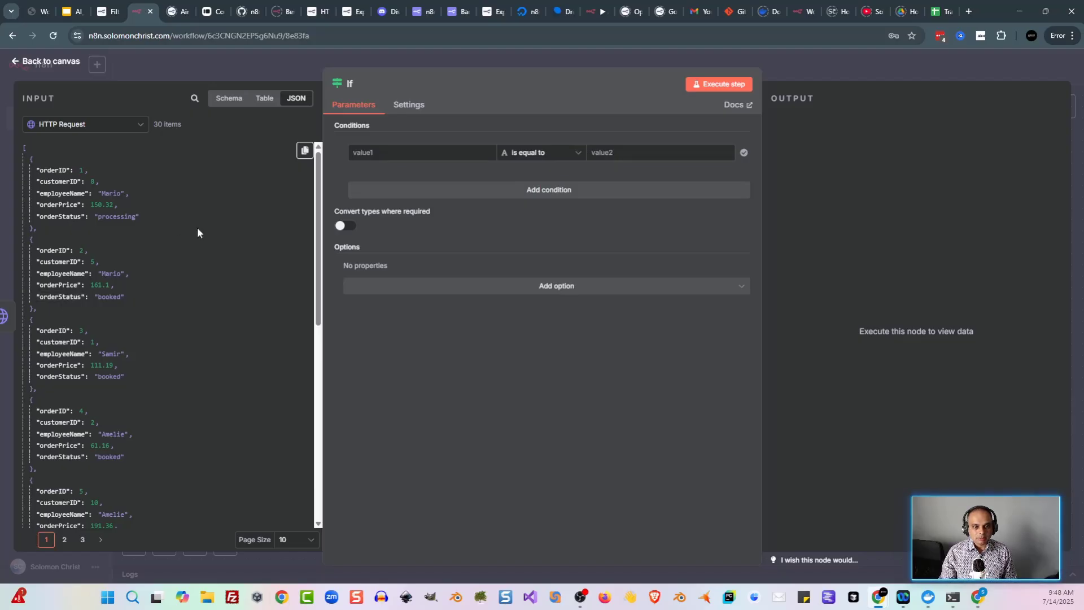
pyautogui.scroll(-8, 231, 231)
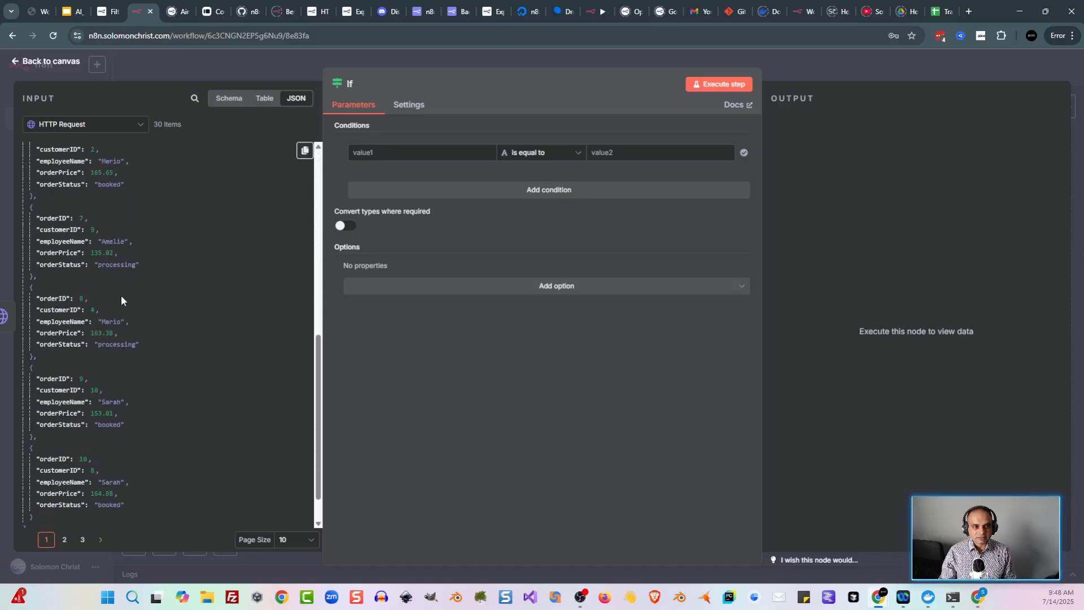
pyautogui.scroll(-2, 122, 294)
pyautogui.scroll(10, 172, 271)
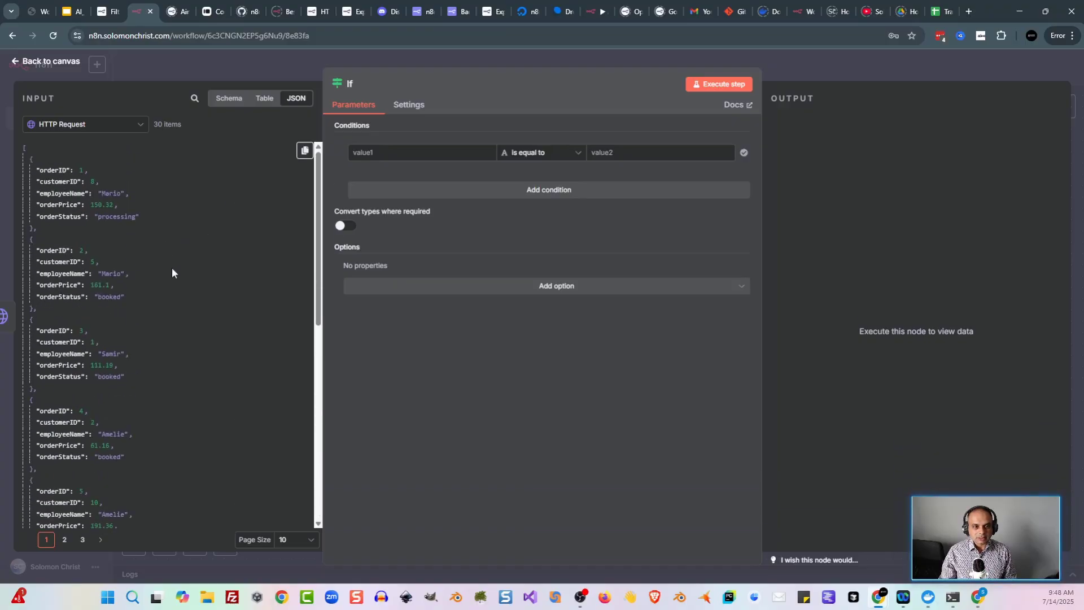
pyautogui.moveTo(61, 296); pyautogui.dragTo(406, 153)
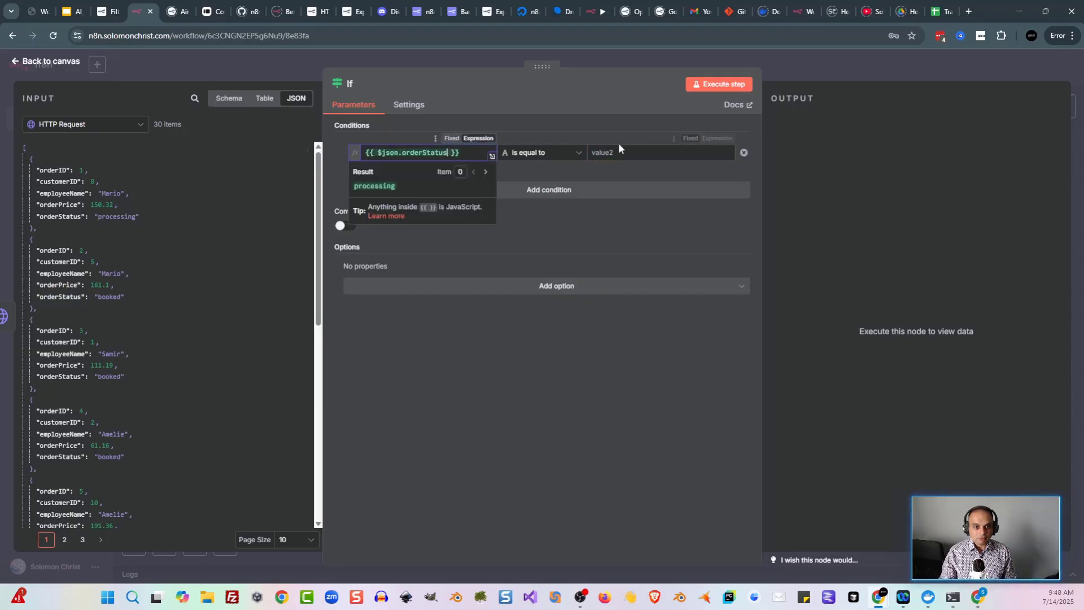
pyautogui.click(648, 151)
pyautogui.write('booke')
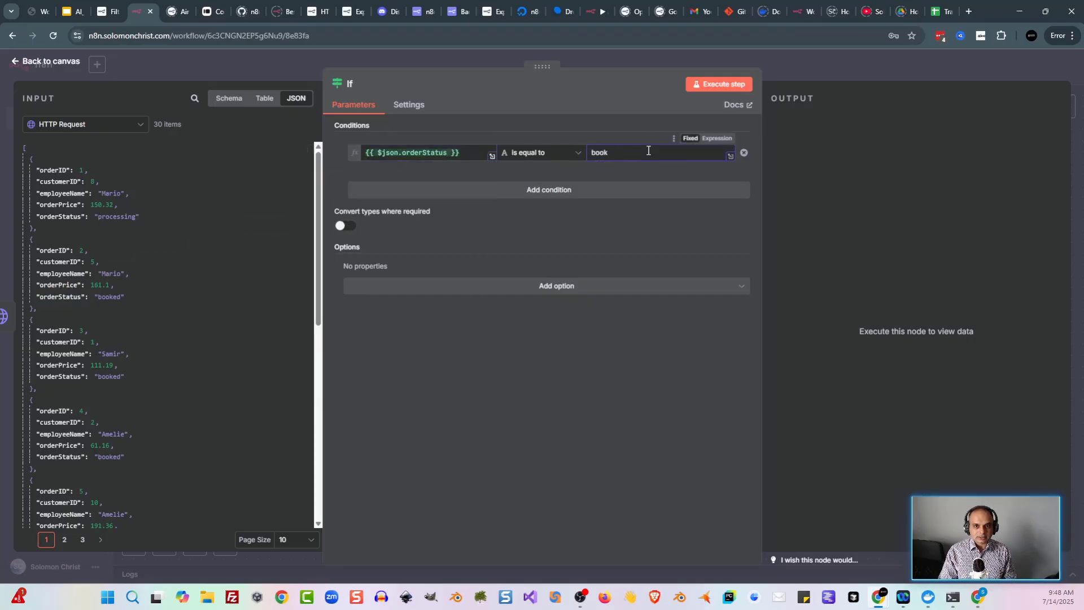
pyautogui.write('d')
pyautogui.click(714, 84)
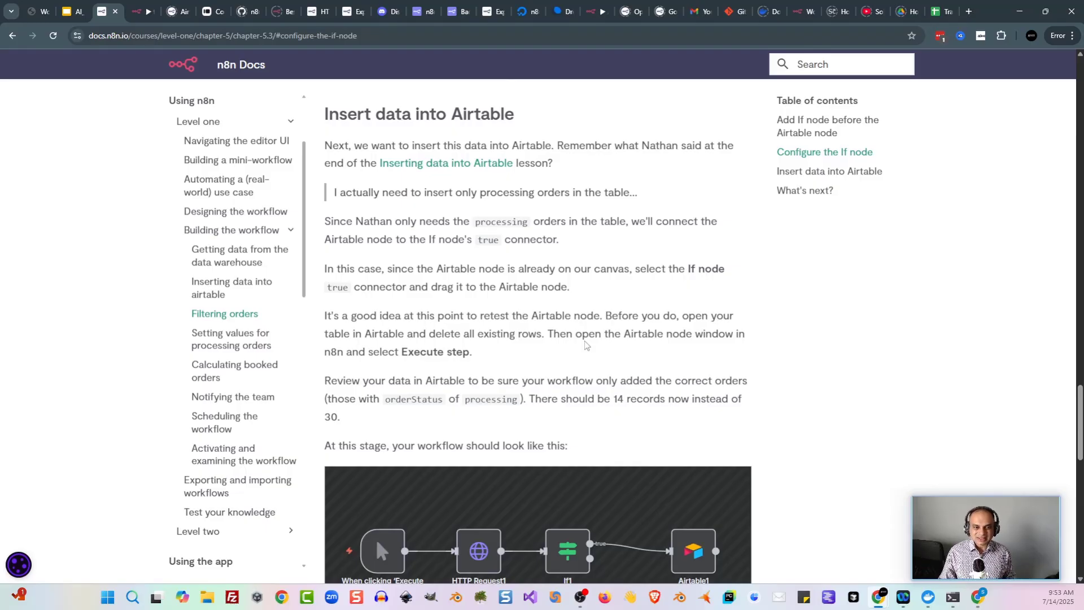
pyautogui.scroll(-1, 585, 345)
pyautogui.scroll(-1, 629, 326)
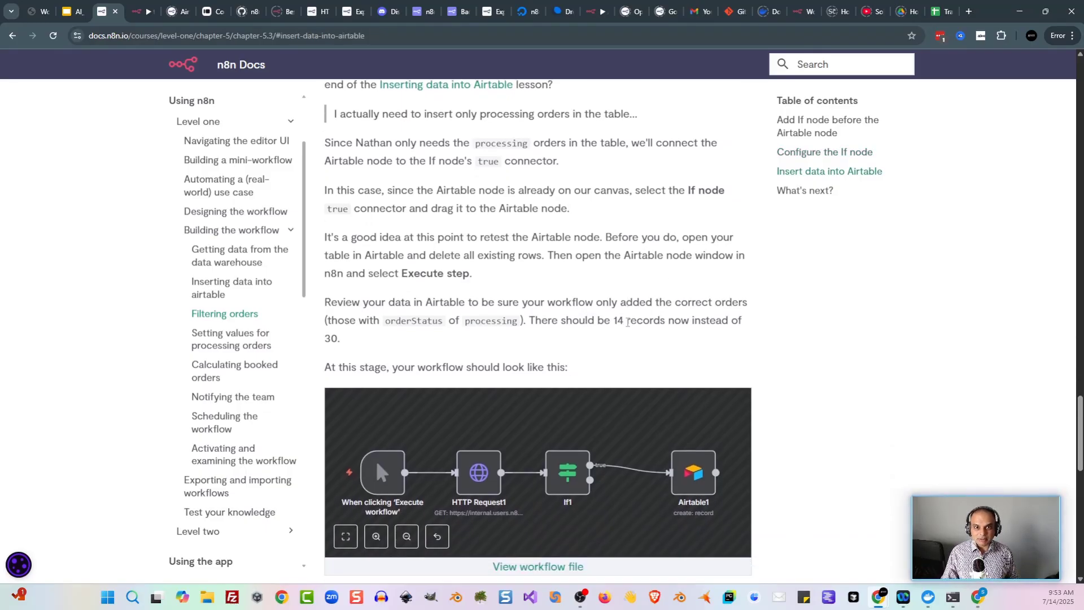
pyautogui.scroll(-1, 629, 326)
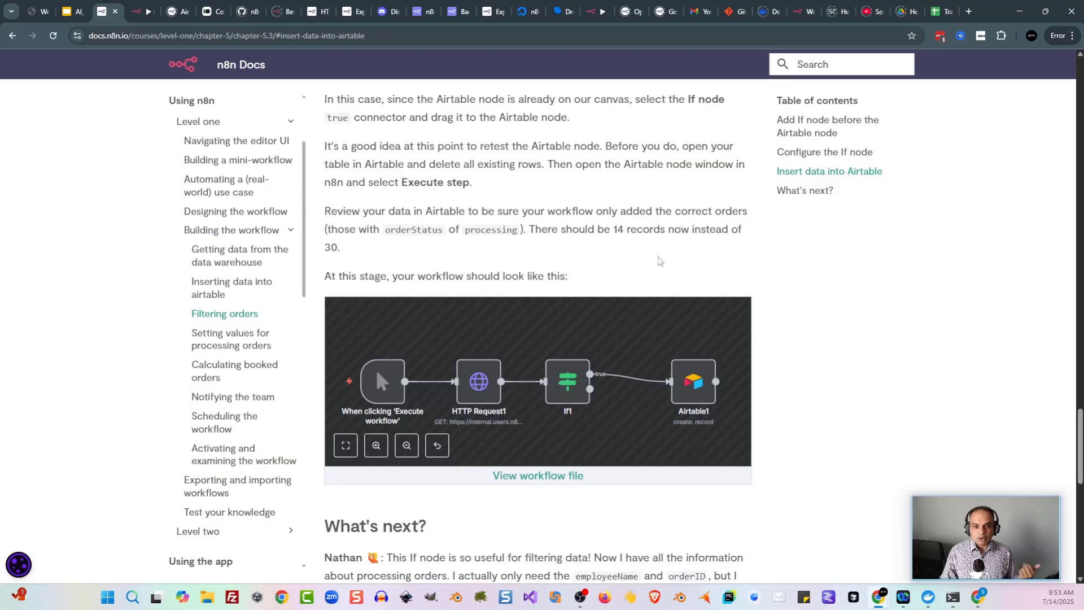
pyautogui.scroll(-3, 660, 261)
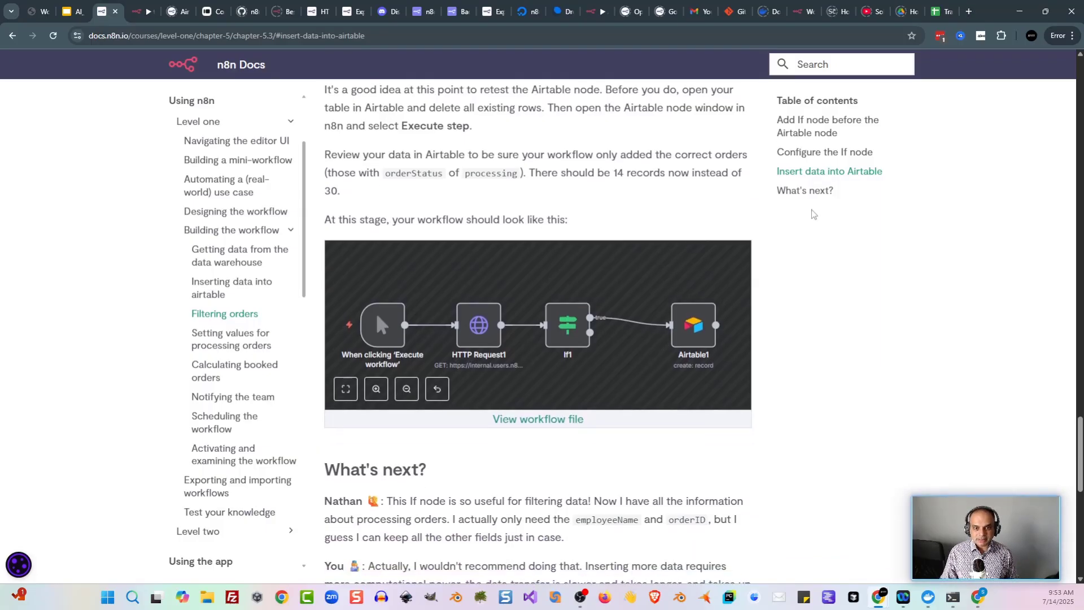
pyautogui.scroll(3, 805, 358)
pyautogui.scroll(-2, 804, 359)
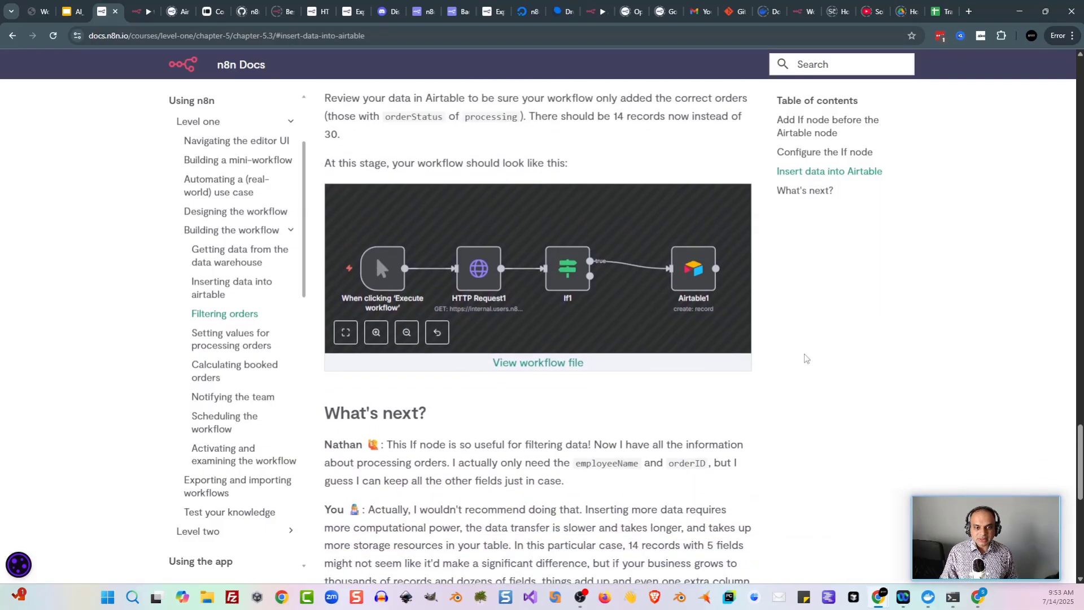
pyautogui.scroll(4, 805, 361)
pyautogui.scroll(1, 773, 367)
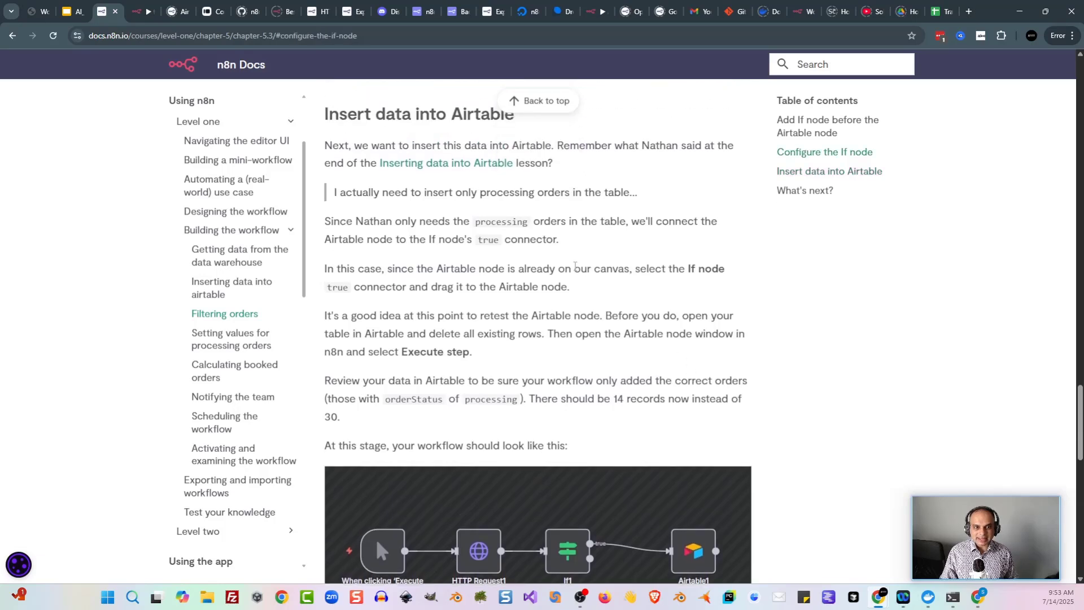
pyautogui.scroll(-4, 750, 331)
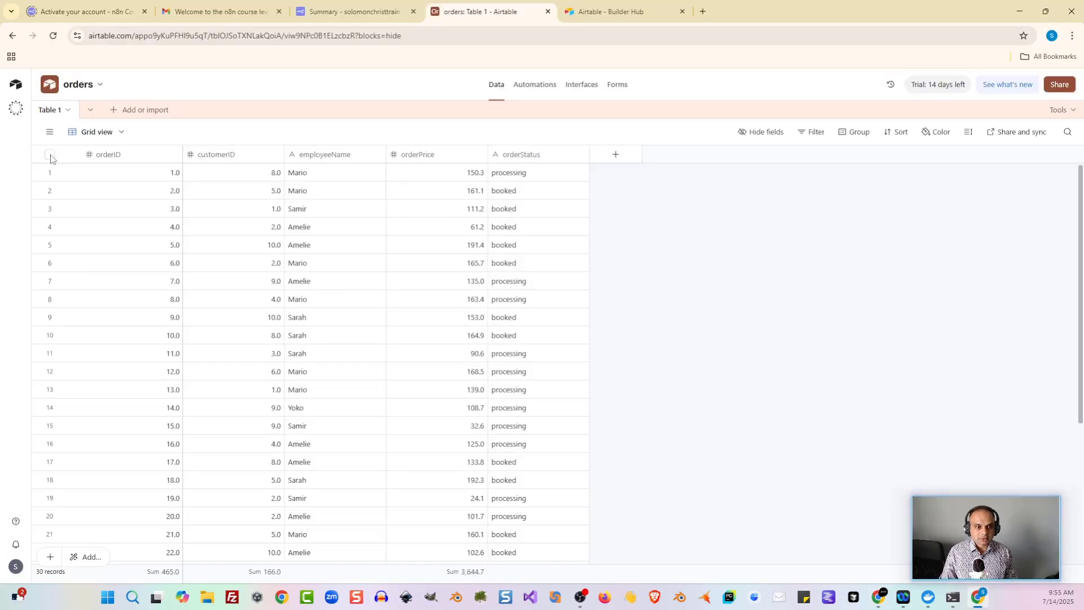
# Step: Select all 30 records in the orders table and delete them, leaving 0 records
pyautogui.click(50, 154)
pyautogui.rightClick(113, 180)
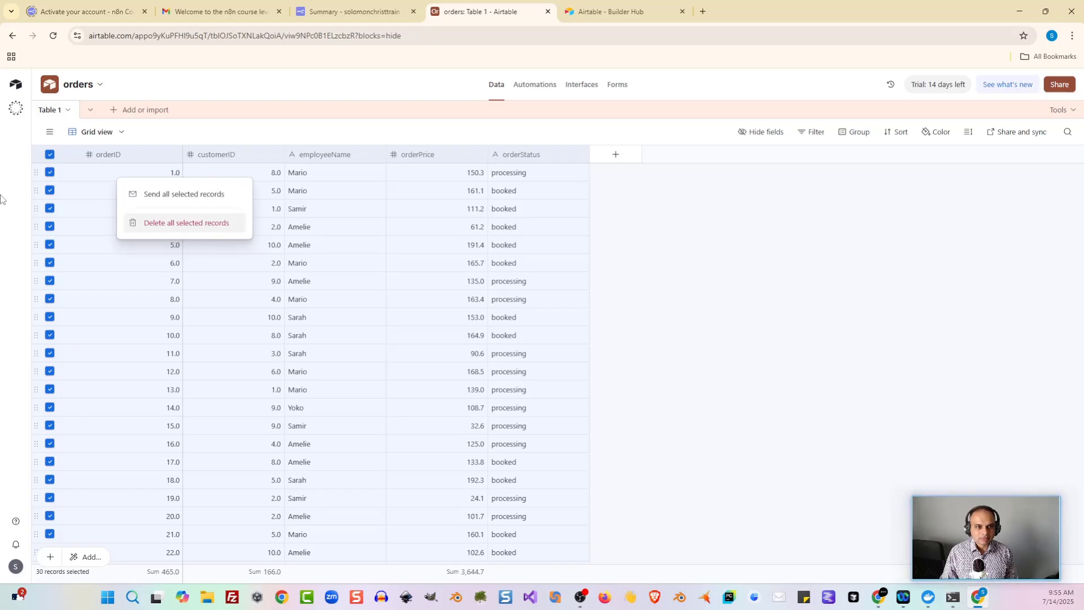
pyautogui.rightClick(69, 153)
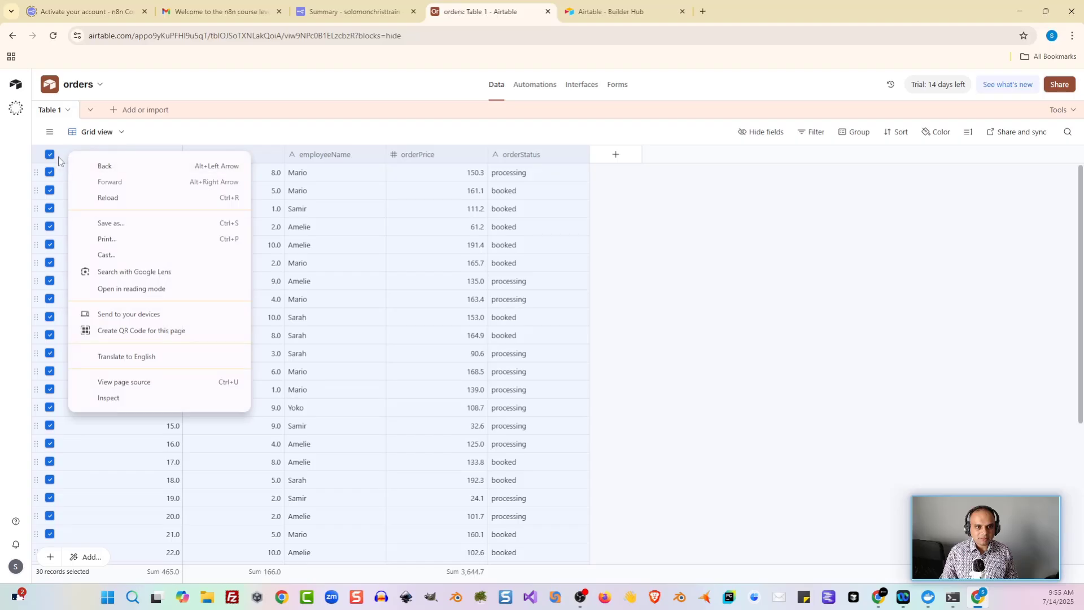
pyautogui.rightClick(316, 178)
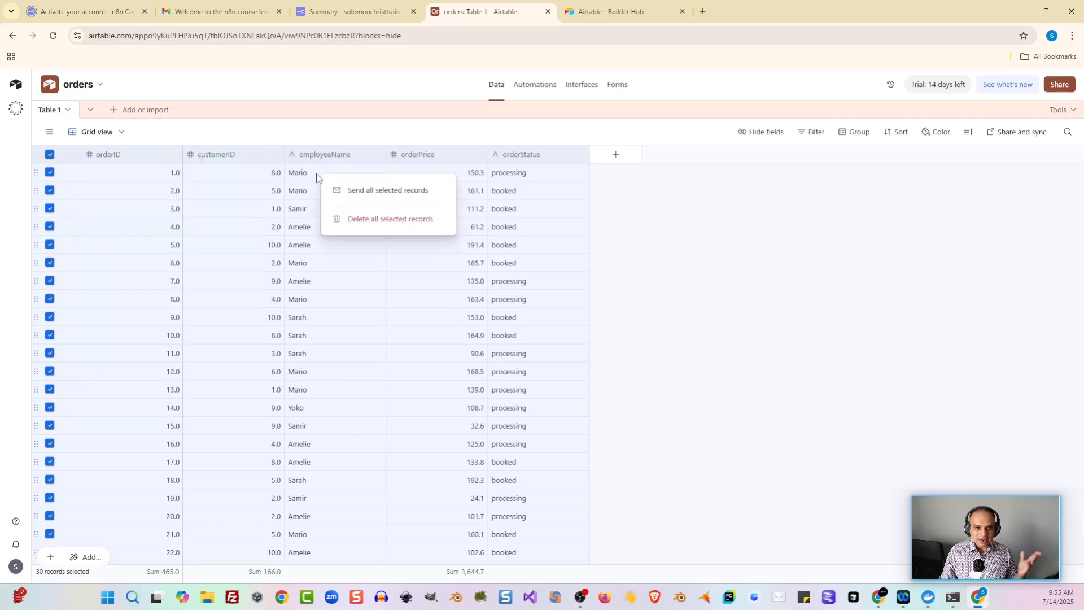
pyautogui.click(364, 223)
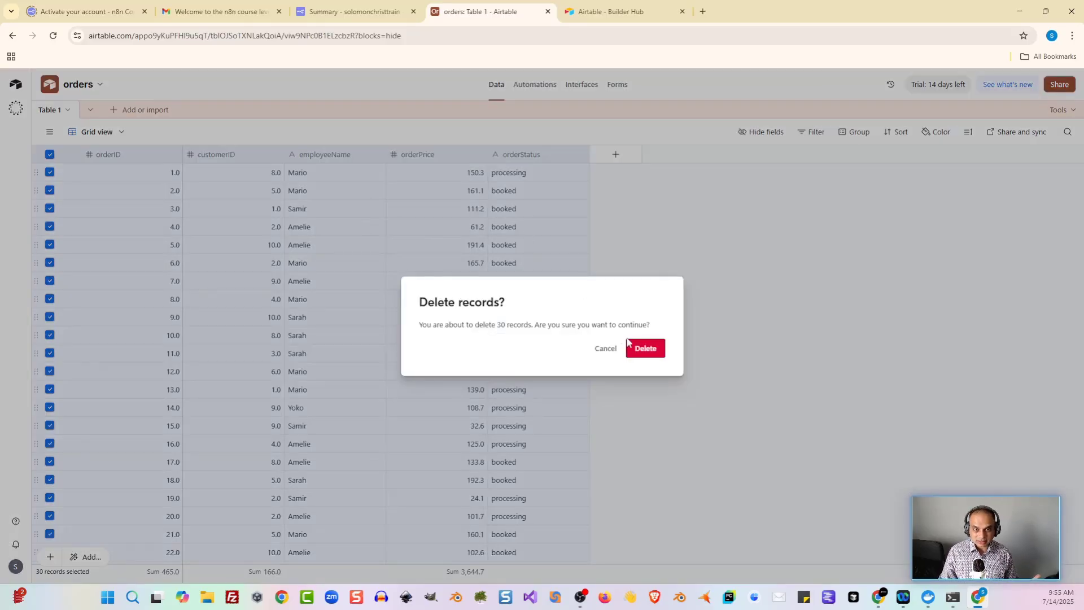
pyautogui.click(658, 354)
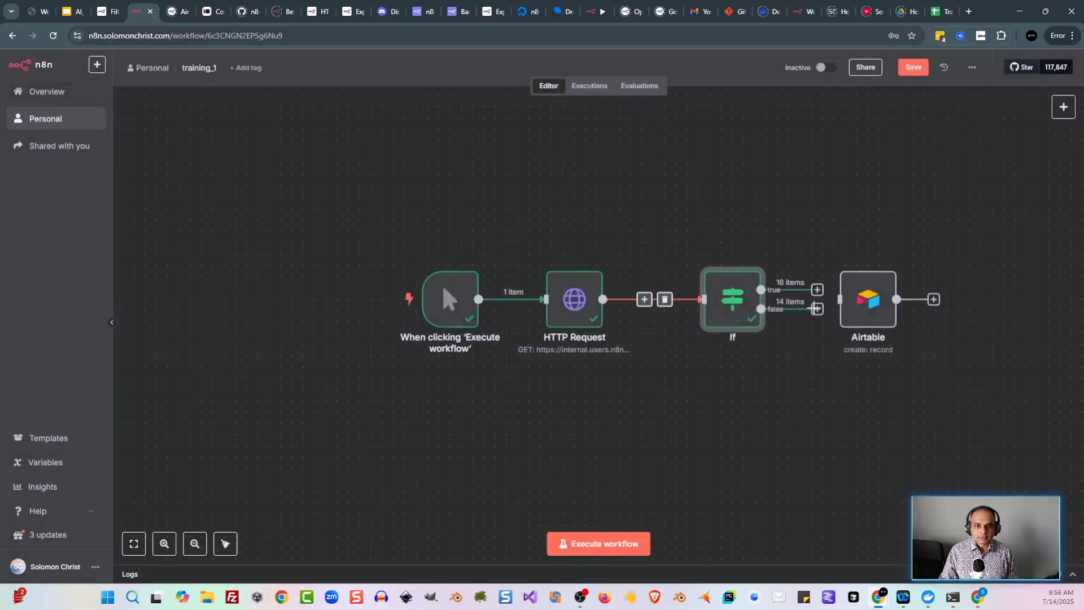
# Step: Connect the If node's true output to the Airtable node and tidy up the workflow
pyautogui.hotkey('alt', 'Tab')
pyautogui.moveTo(820, 367); pyautogui.dragTo(625, 352)
pyautogui.moveTo(675, 291); pyautogui.dragTo(724, 294)
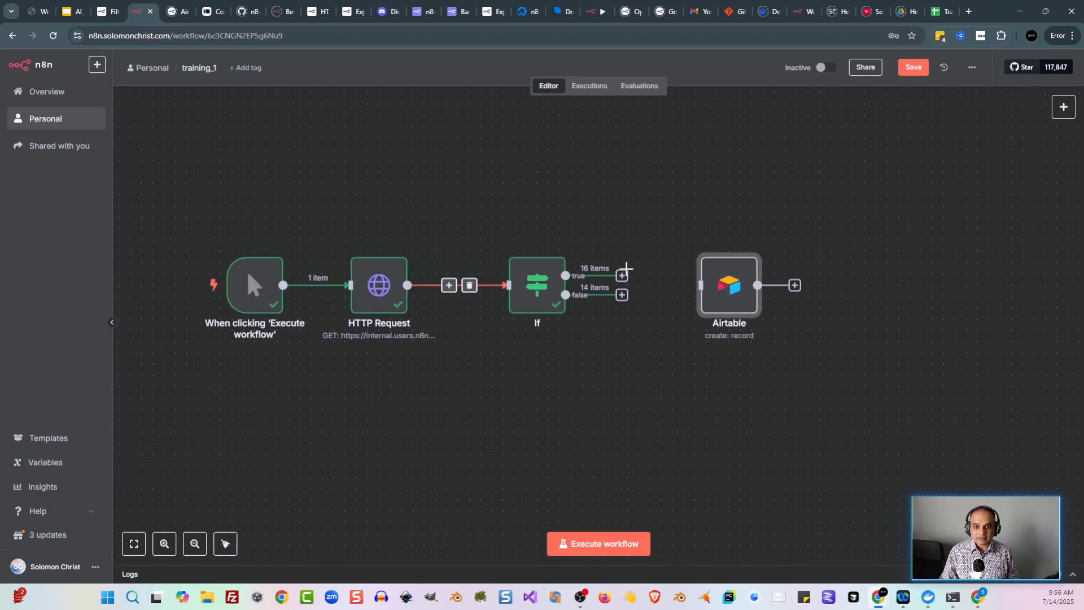
pyautogui.moveTo(622, 275); pyautogui.dragTo(485, 167)
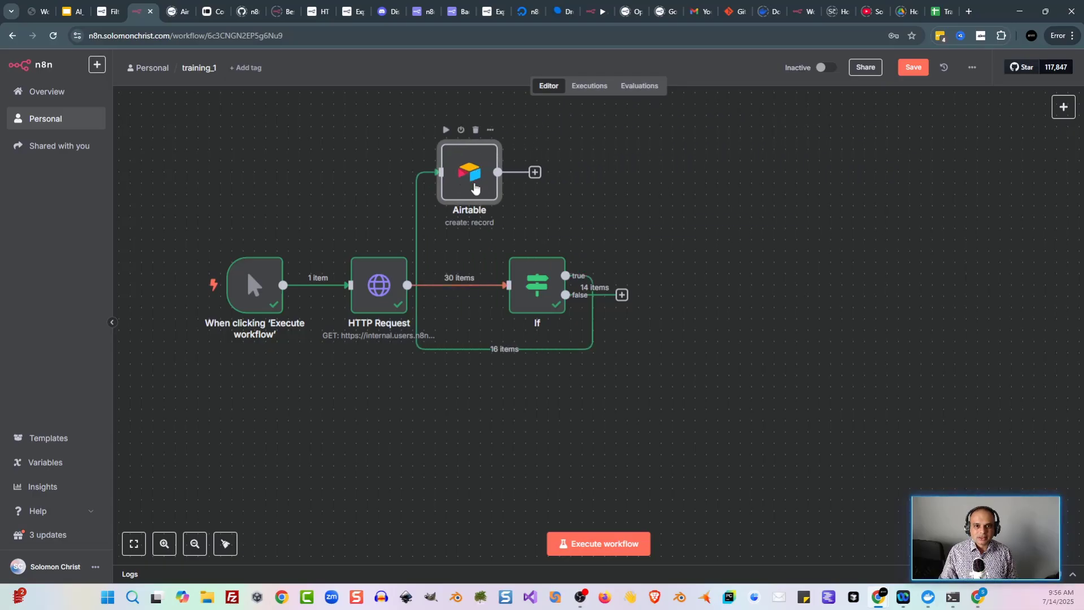
pyautogui.rightClick(475, 188)
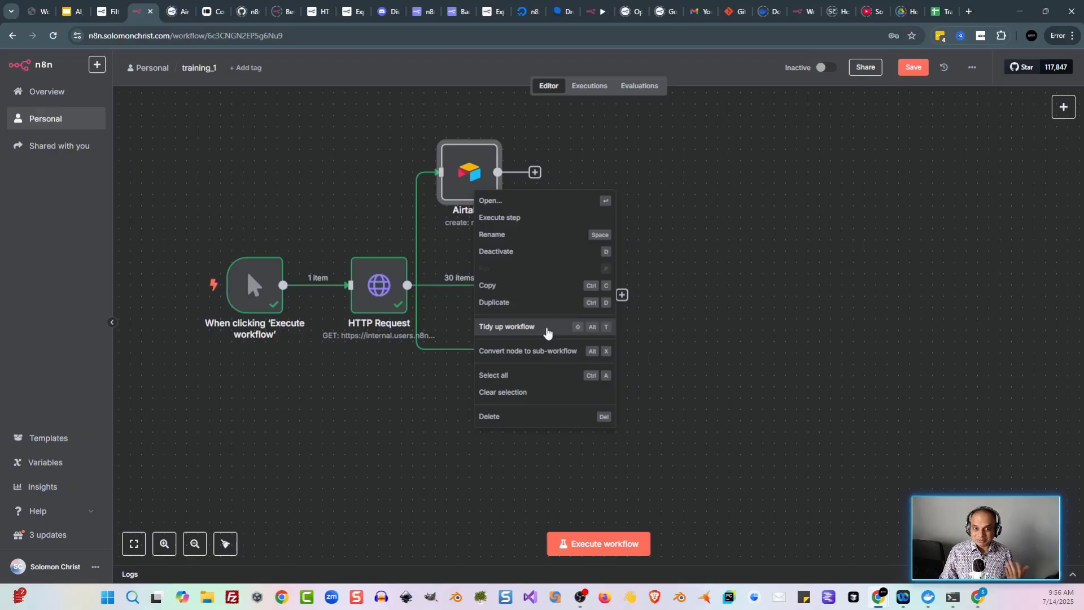
pyautogui.click(547, 331)
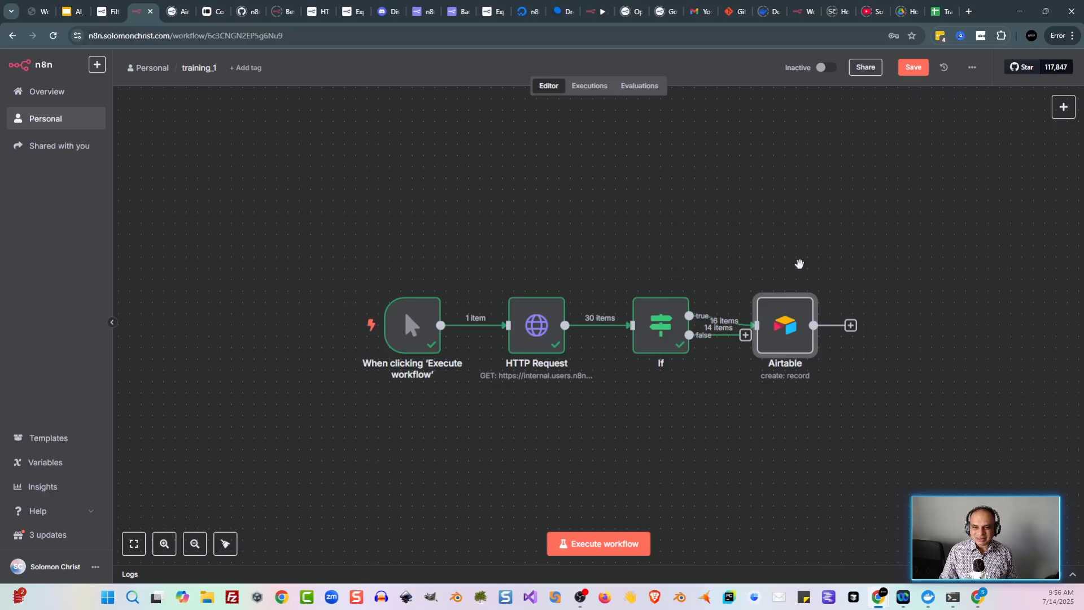
# Step: Rearrange the canvas so the Airtable node sits neatly beside the If node
pyautogui.moveTo(798, 261); pyautogui.dragTo(700, 213)
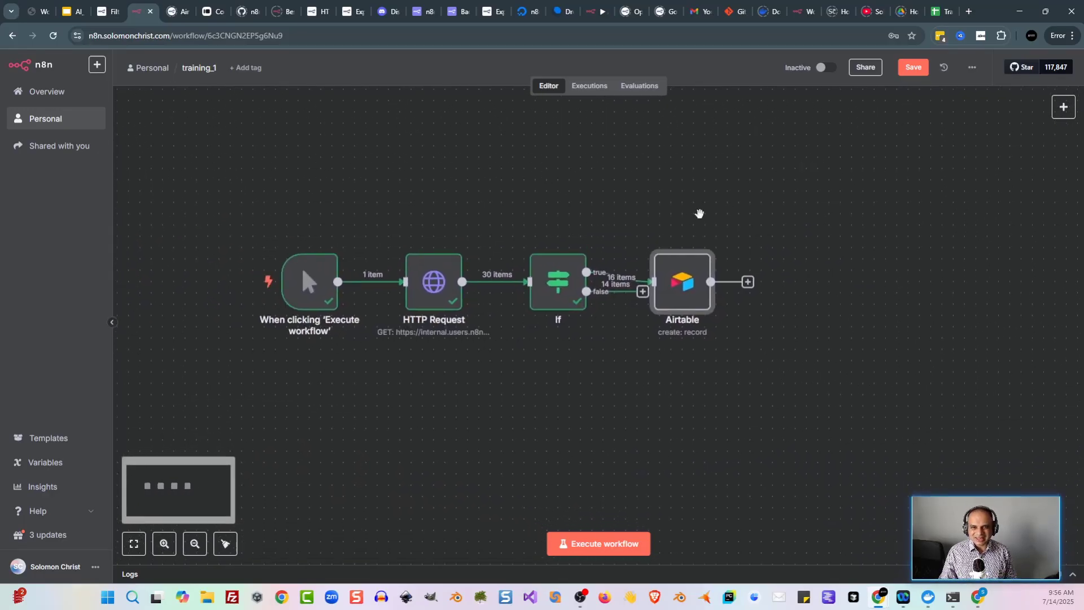
pyautogui.moveTo(710, 275)
pyautogui.moveTo(710, 275); pyautogui.dragTo(880, 278)
pyautogui.rightClick(846, 285)
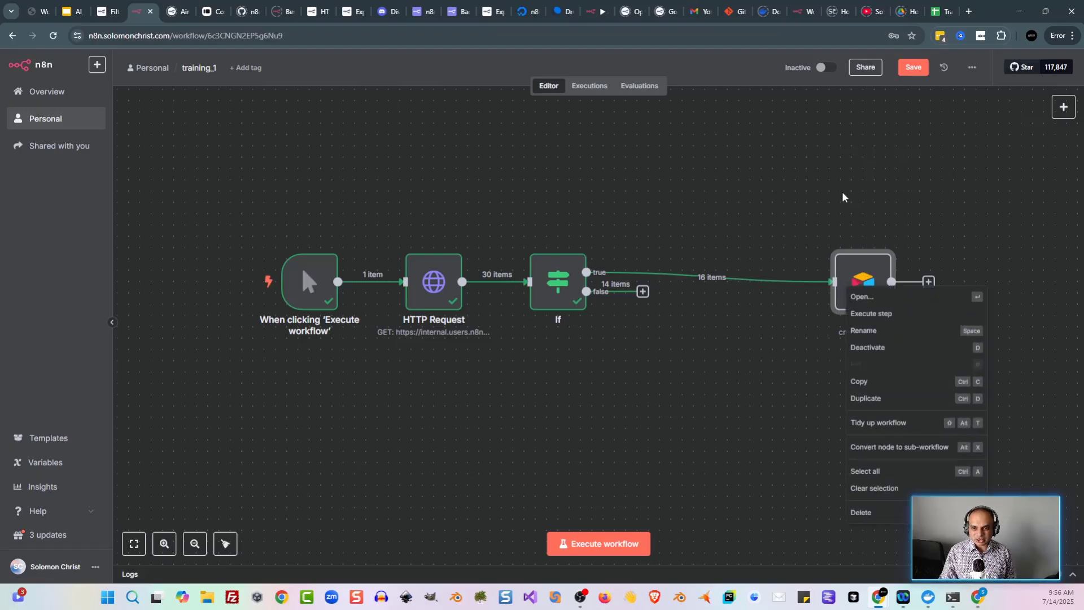
pyautogui.click(862, 276)
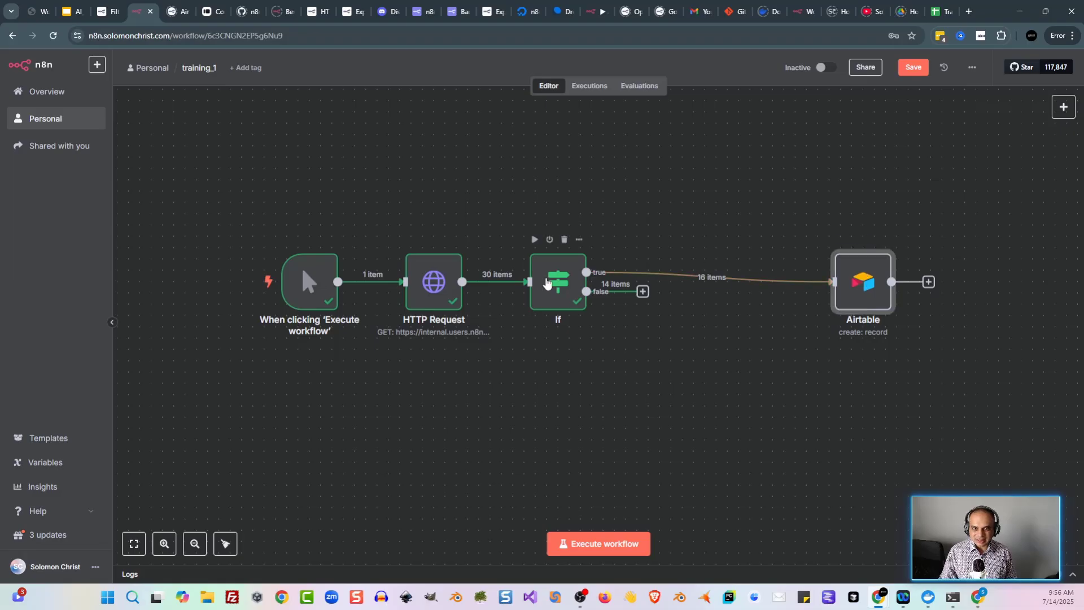
pyautogui.keyDown('ctrl'); pyautogui.click(545, 282); pyautogui.keyUp('ctrl')
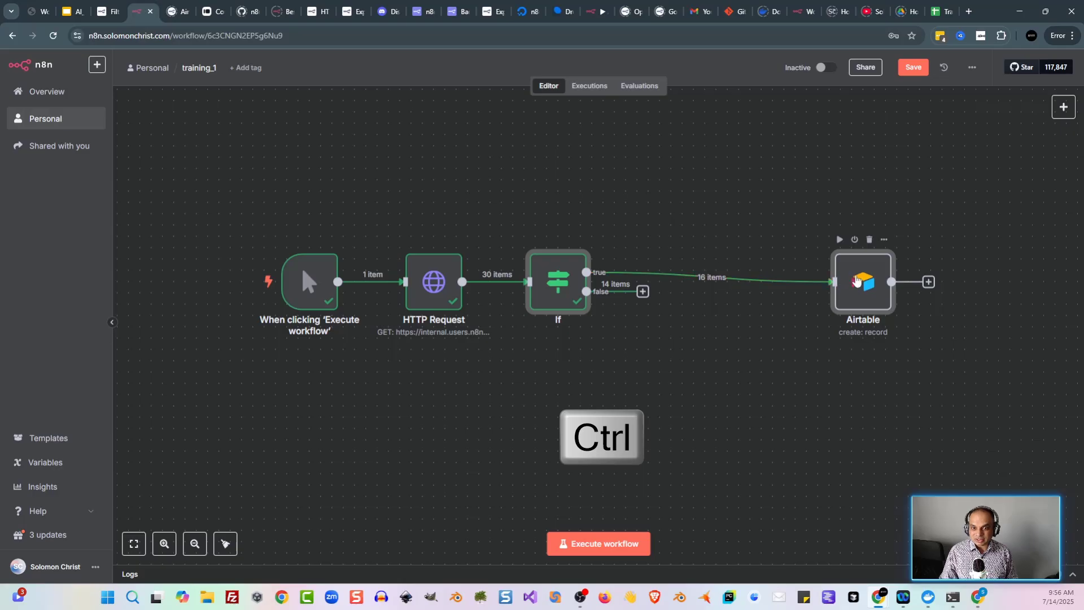
pyautogui.rightClick(844, 289)
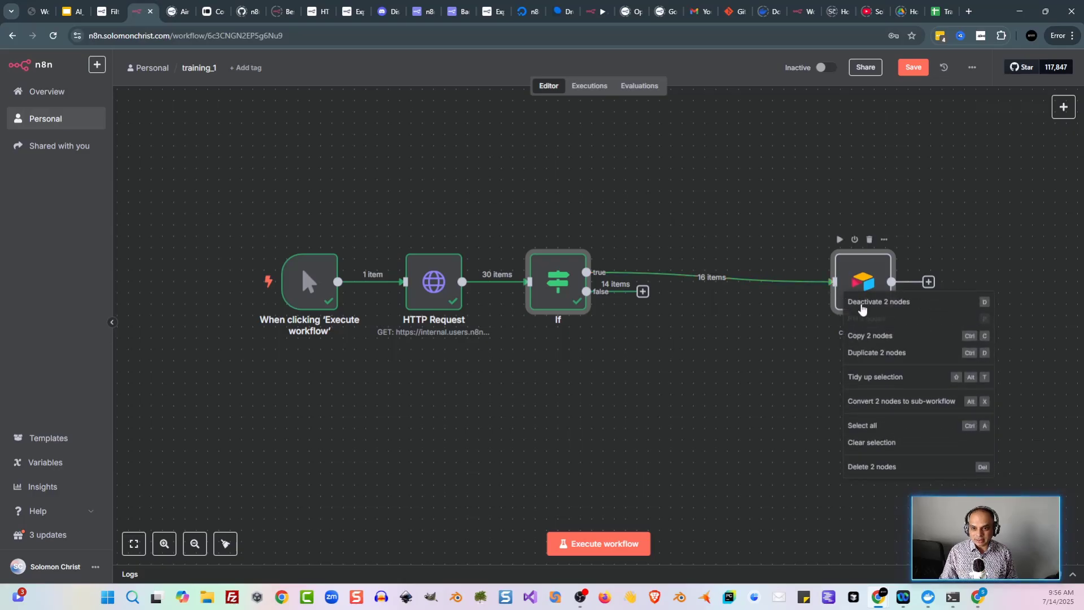
pyautogui.click(875, 379)
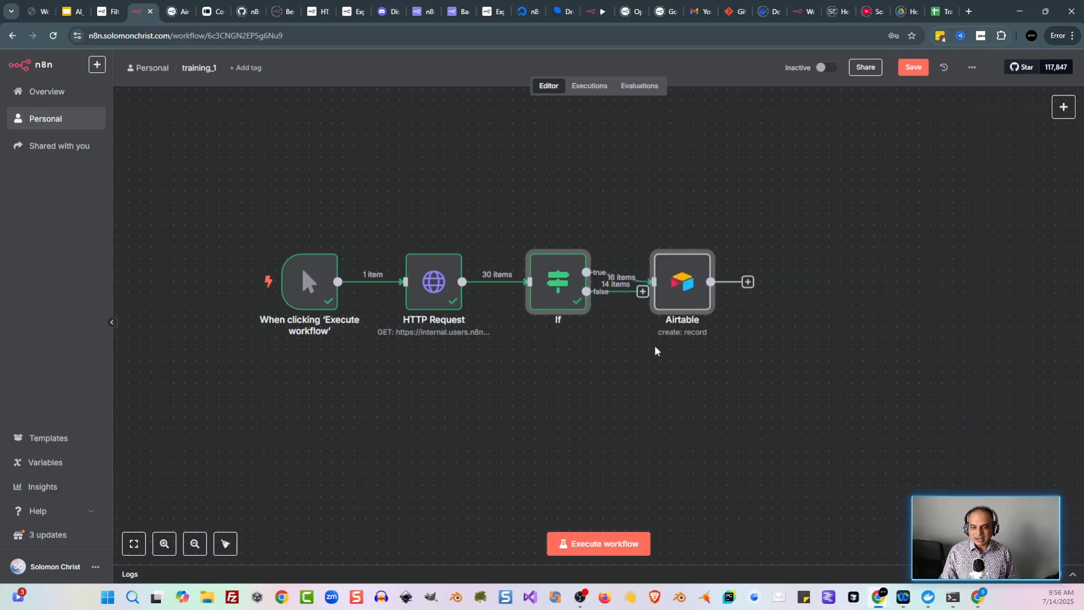
pyautogui.click(645, 374)
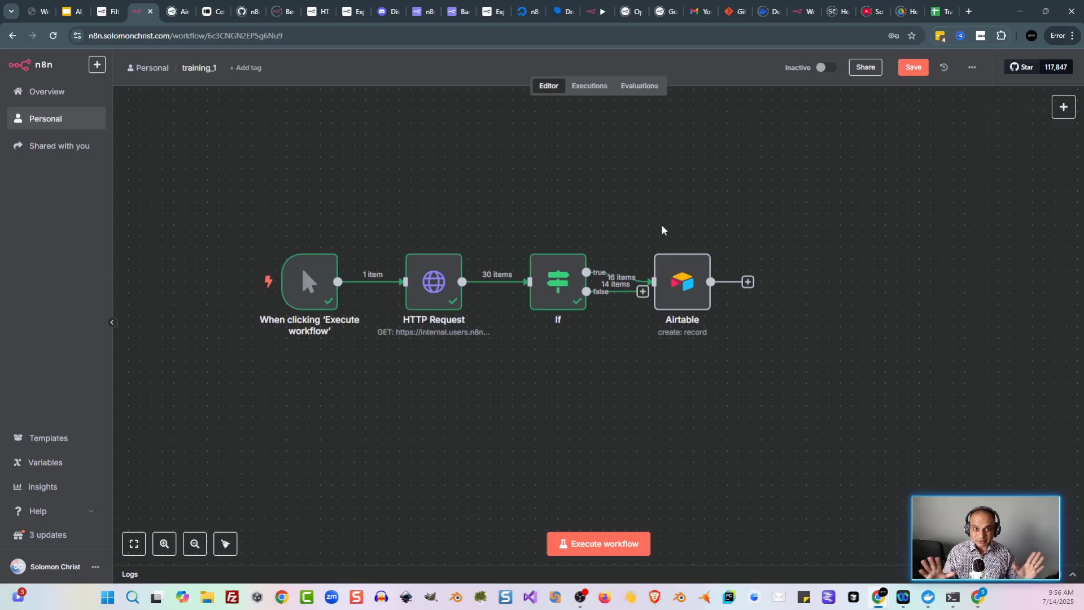
# Step: Save and run the whole workflow, then view the 16 booked records in Airtable
pyautogui.hotkey('ctrl', 's')
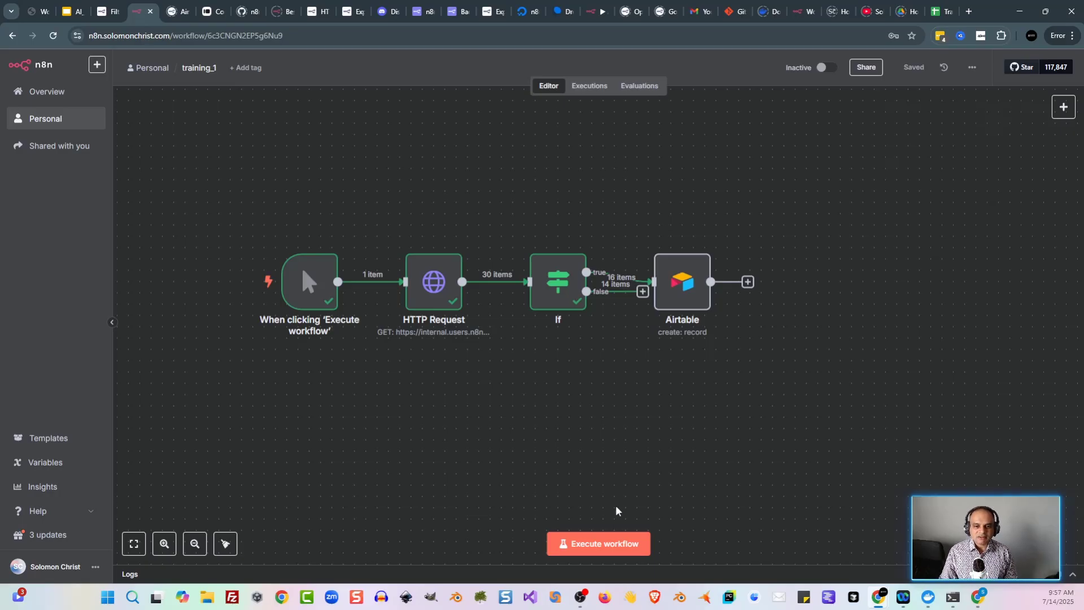
pyautogui.click(606, 551)
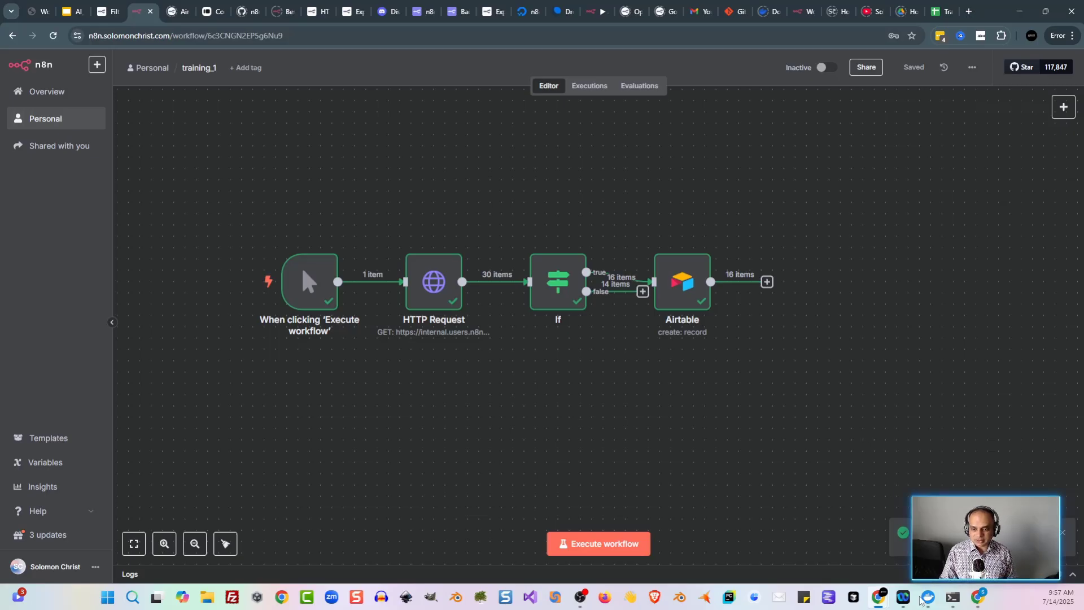
pyautogui.click(991, 593)
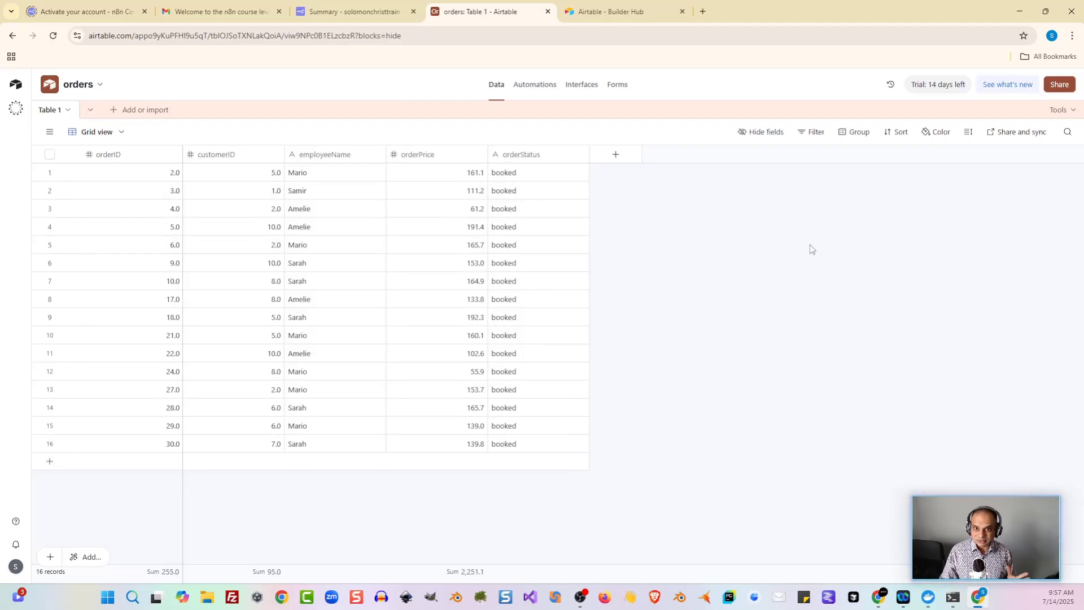
# Step: Minimize Airtable to return to the docs' 'What's next?' section
pyautogui.click(1020, 12)
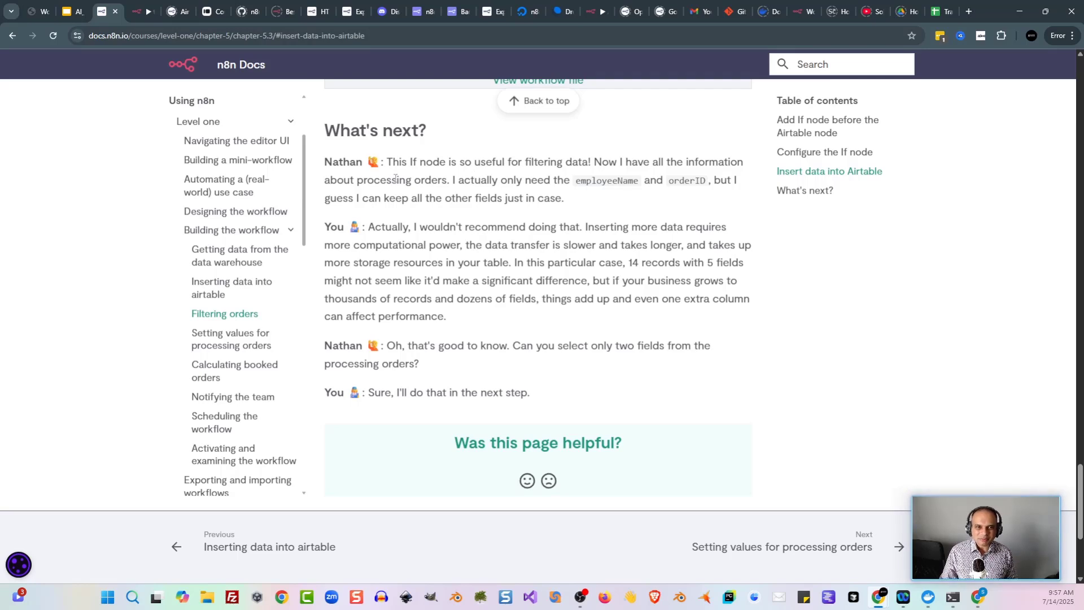
# Step: Read the lesson, open 'Setting values for processing orders', then go back to the training_1 workflow
pyautogui.moveTo(354, 182); pyautogui.dragTo(417, 182)
pyautogui.click(471, 189)
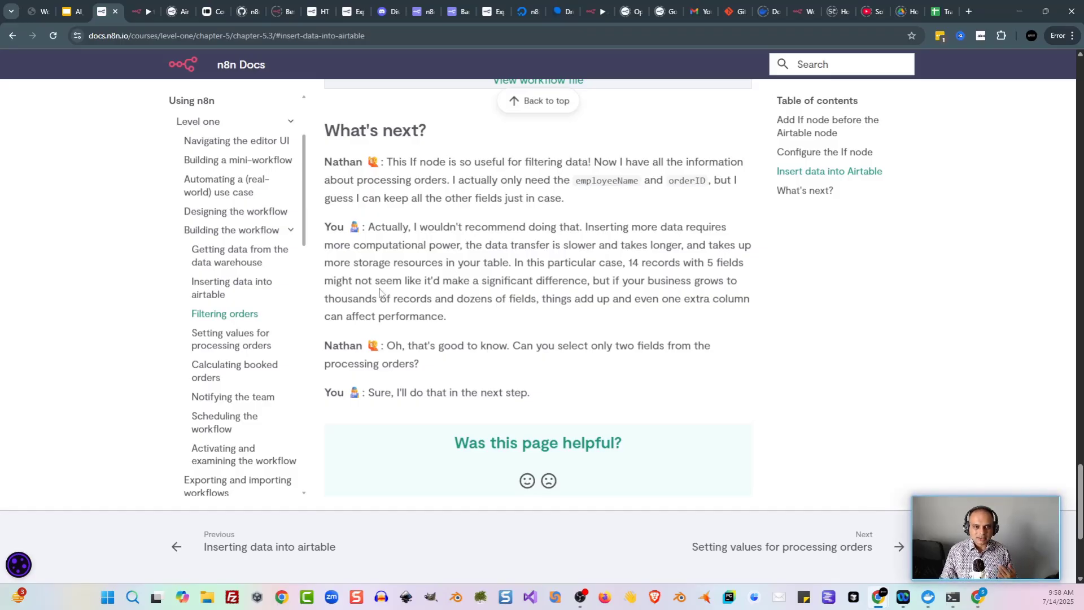
pyautogui.moveTo(358, 283); pyautogui.dragTo(423, 296)
pyautogui.click(423, 296)
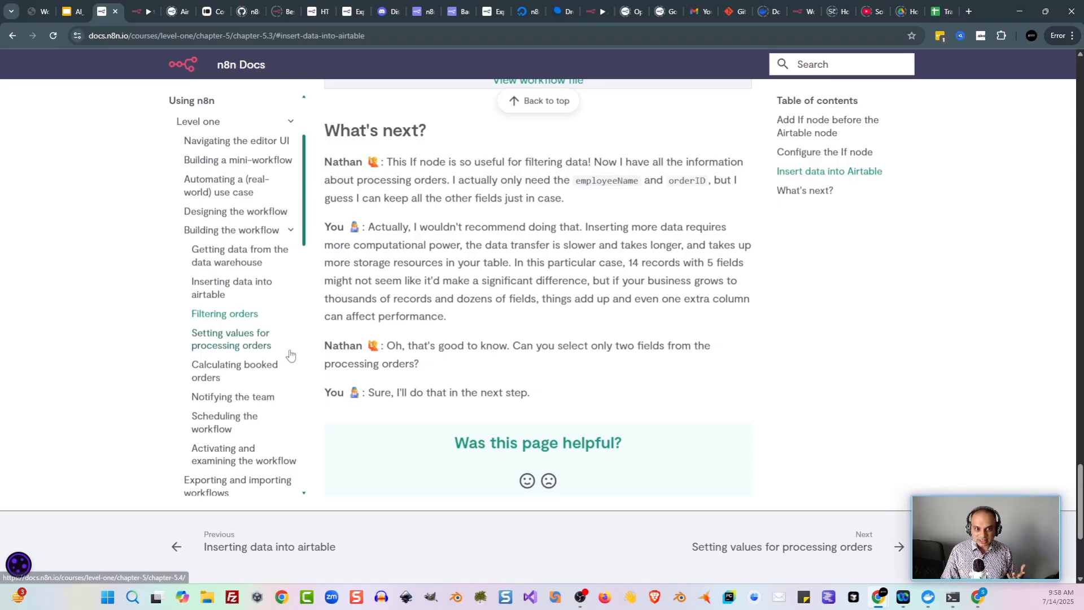
pyautogui.click(251, 350)
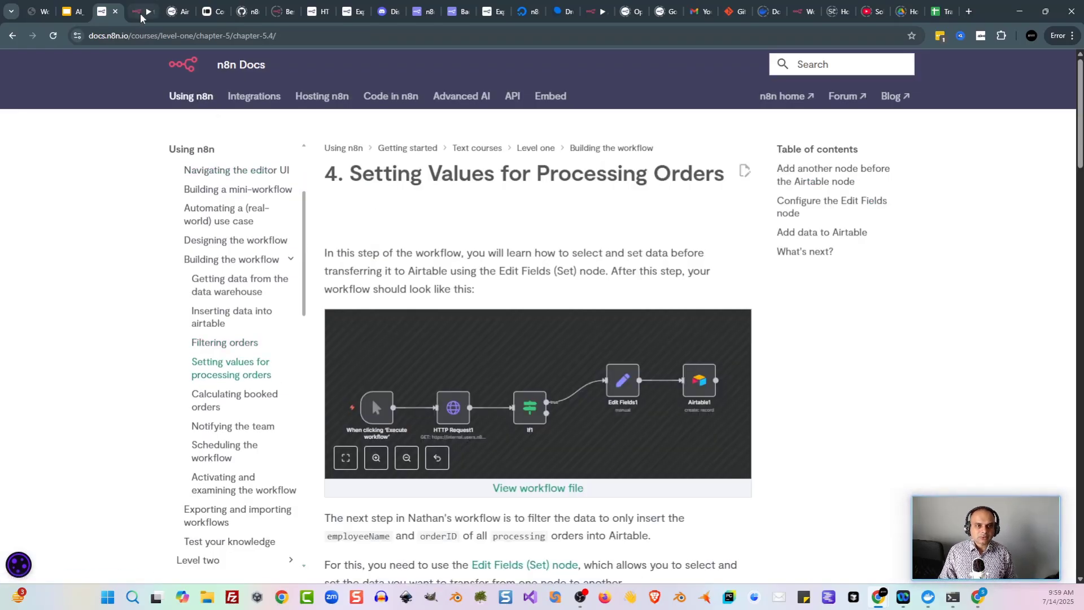
pyautogui.click(140, 13)
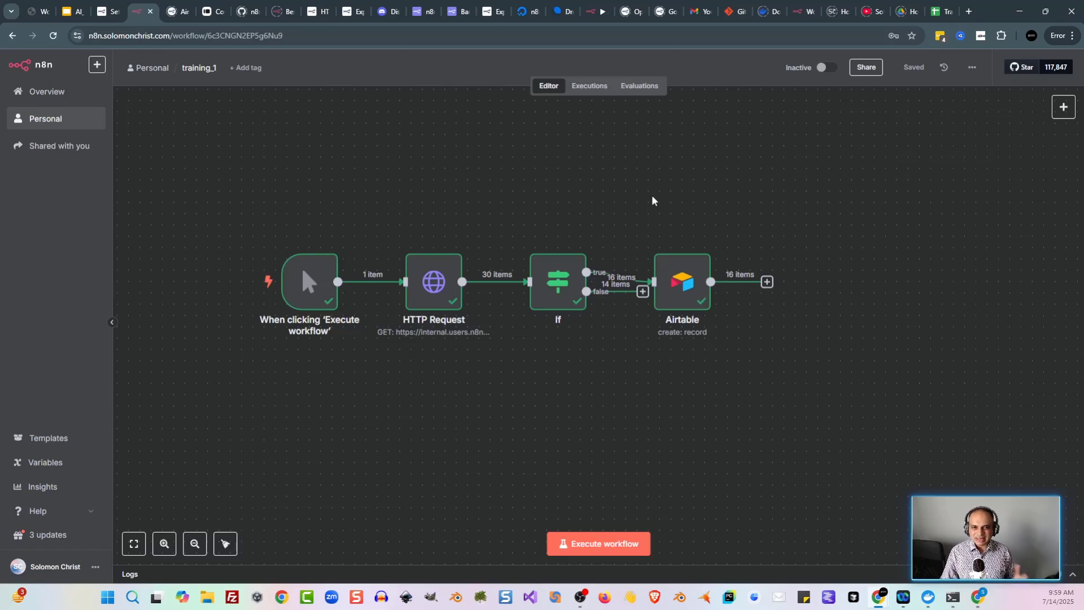
# Step: Move Airtable aside, disconnect it from If true, and add an Edit Fields (Set) node
pyautogui.moveTo(679, 272)
pyautogui.moveTo(679, 272); pyautogui.dragTo(869, 230)
pyautogui.click(676, 242)
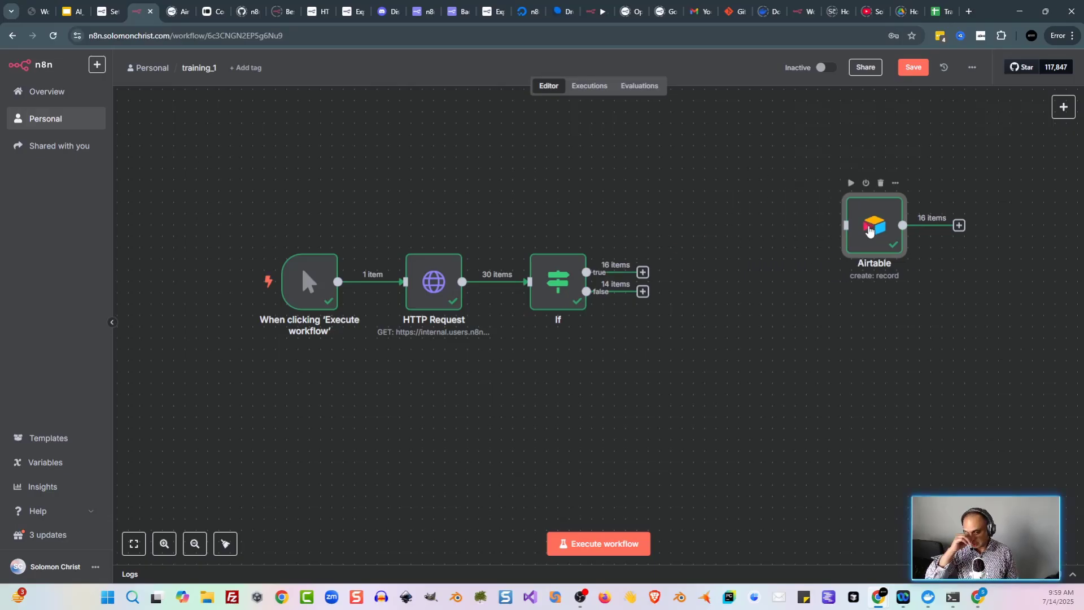
pyautogui.press('Tab')
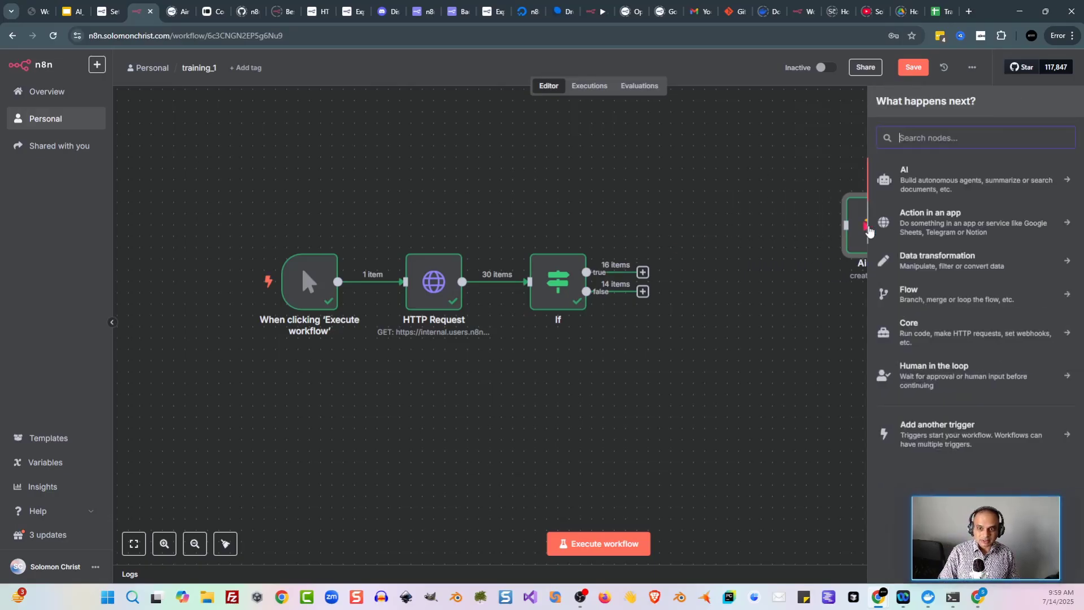
pyautogui.write('set')
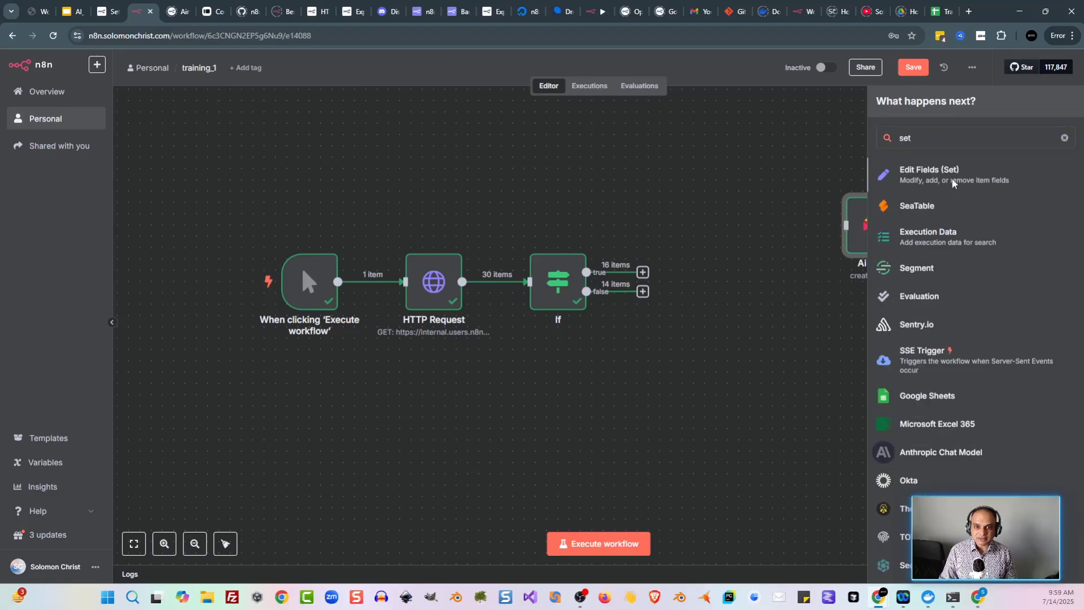
pyautogui.click(953, 185)
pyautogui.press('Escape')
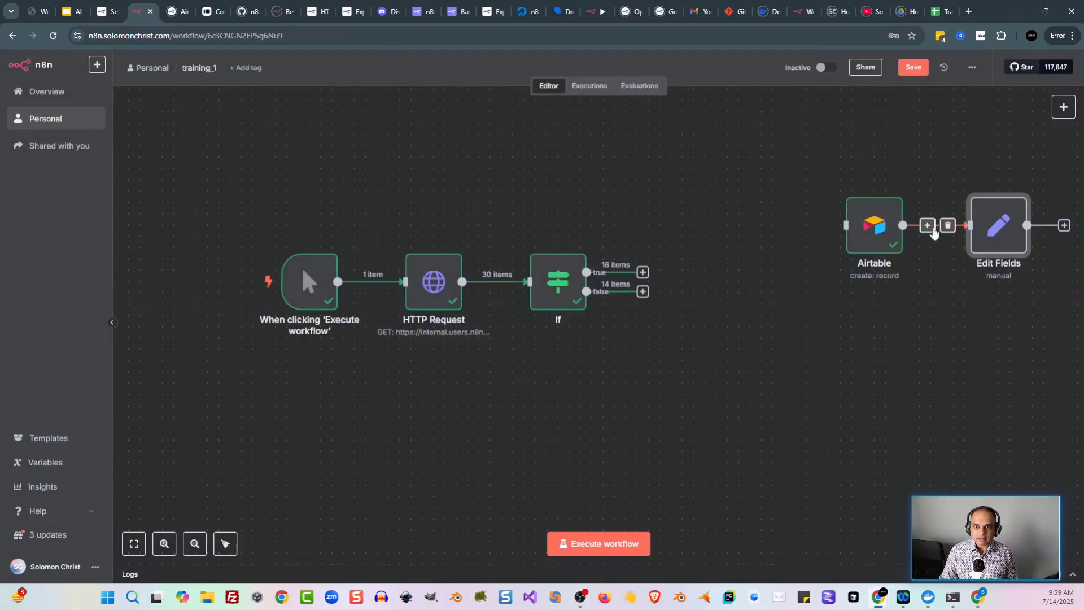
# Step: Unlink Edit Fields from Airtable, place it left of Airtable, and connect If true to it
pyautogui.moveTo(913, 338); pyautogui.dragTo(856, 336)
pyautogui.click(891, 223)
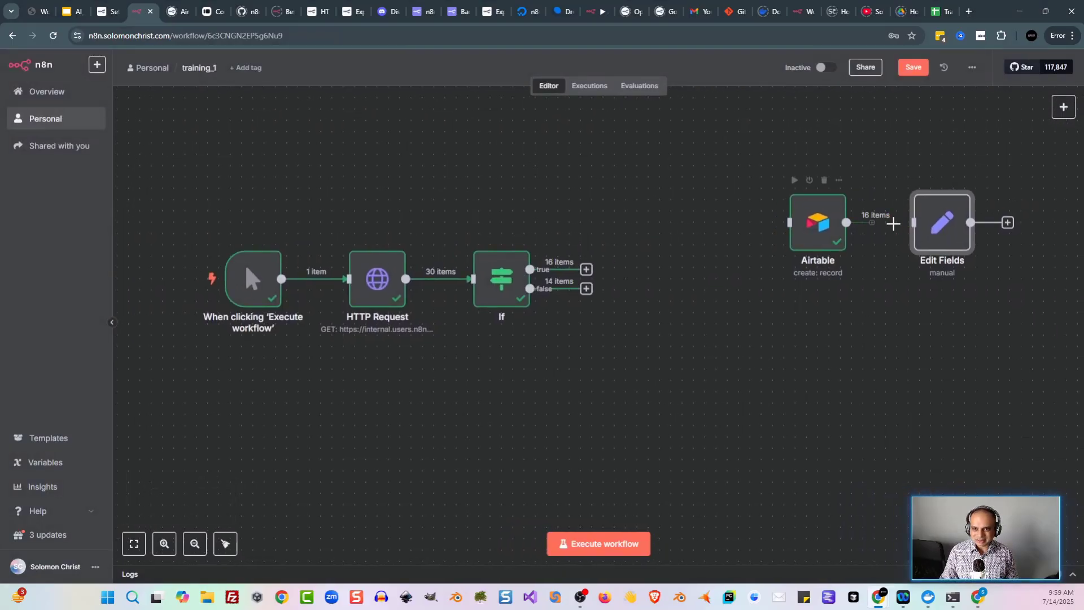
pyautogui.moveTo(936, 235); pyautogui.dragTo(676, 246)
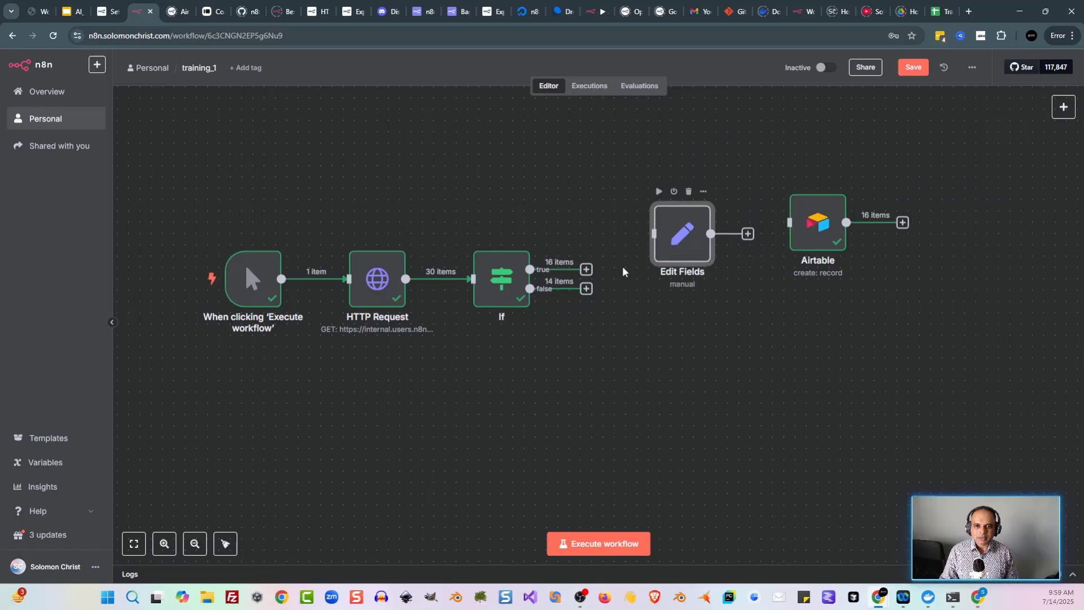
pyautogui.moveTo(586, 269); pyautogui.dragTo(644, 263)
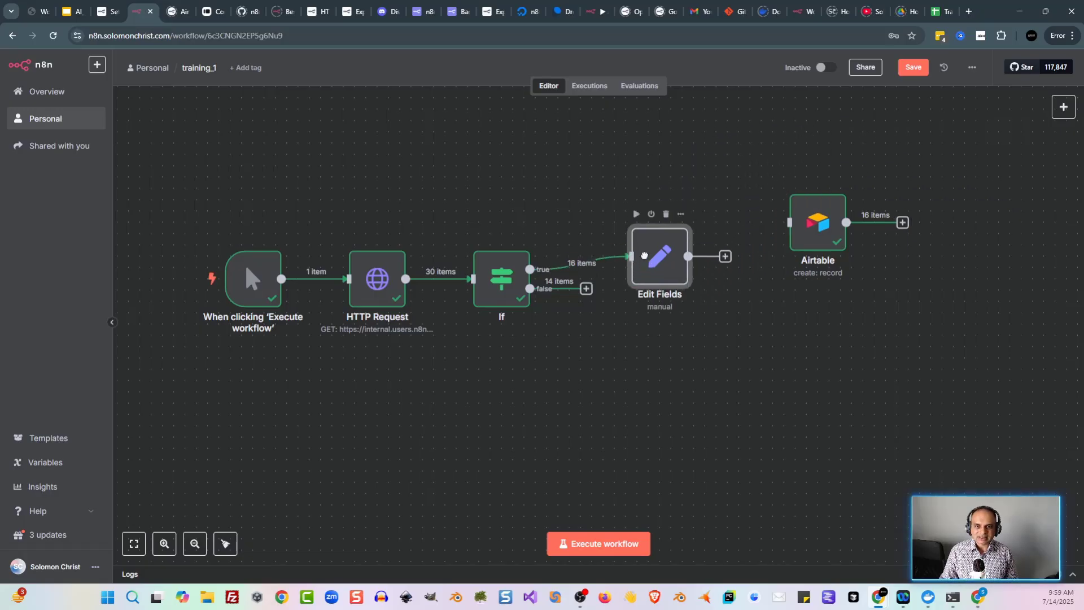
# Step: Add employeeName and orderPrice as Edit Fields values, then view the Airtable orders base
pyautogui.doubleClick(655, 260)
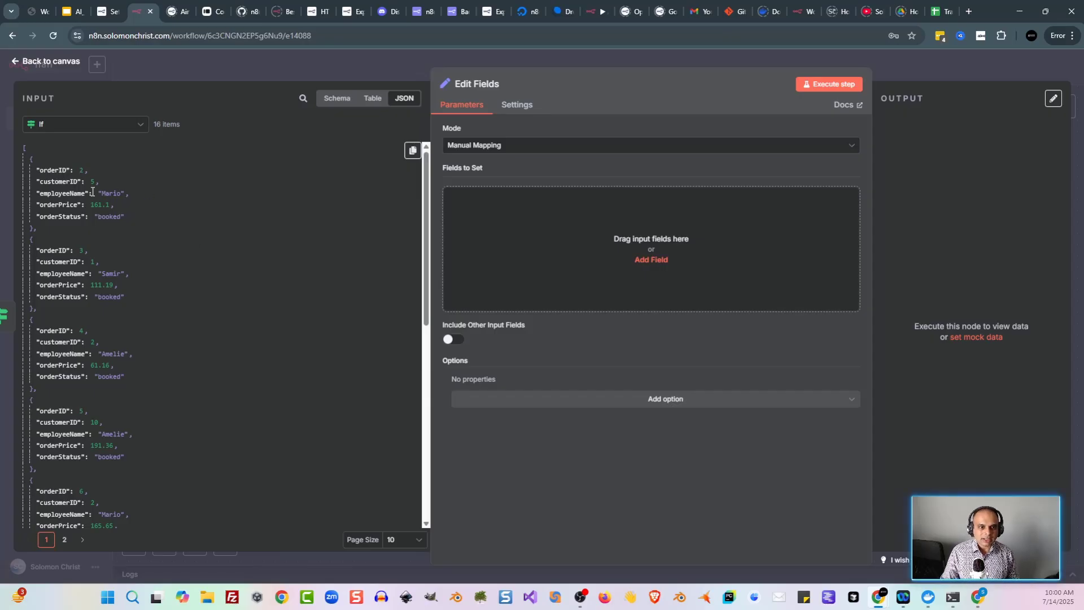
pyautogui.moveTo(91, 192); pyautogui.dragTo(500, 219)
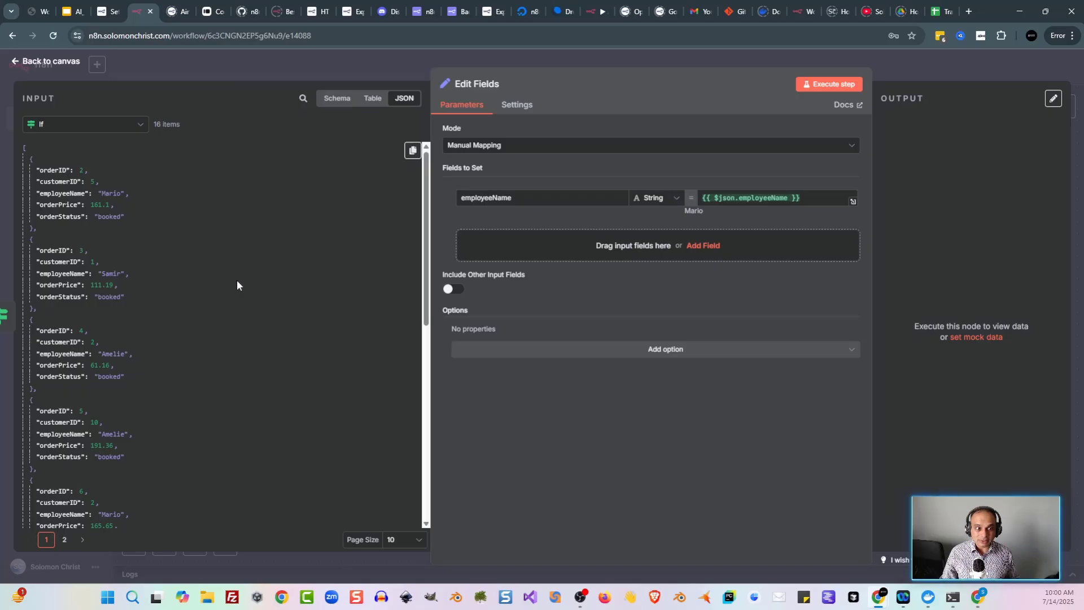
pyautogui.moveTo(64, 205); pyautogui.dragTo(536, 249)
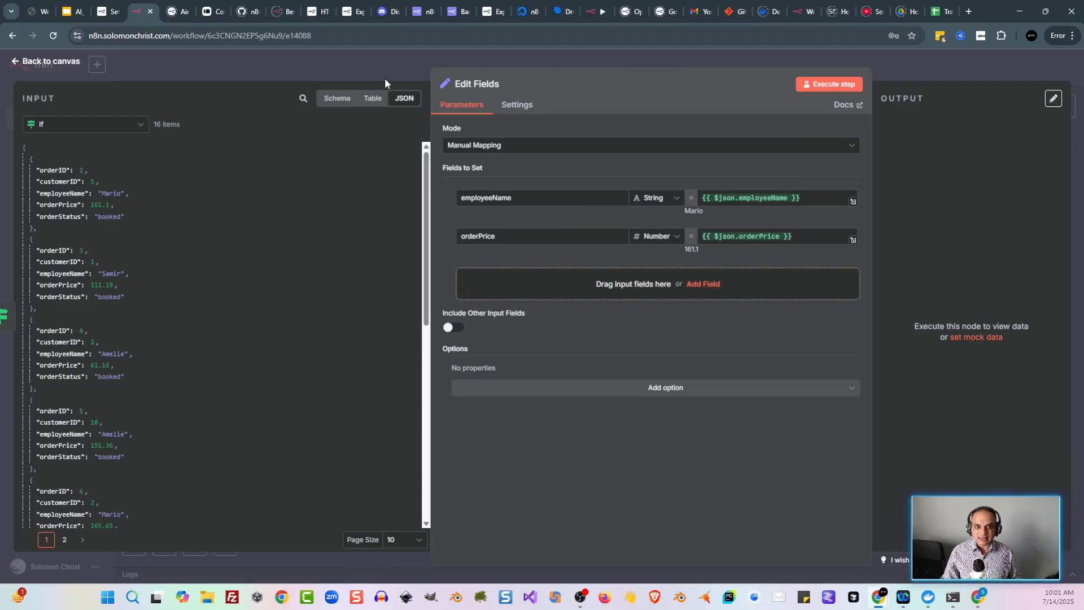
pyautogui.click(356, 70)
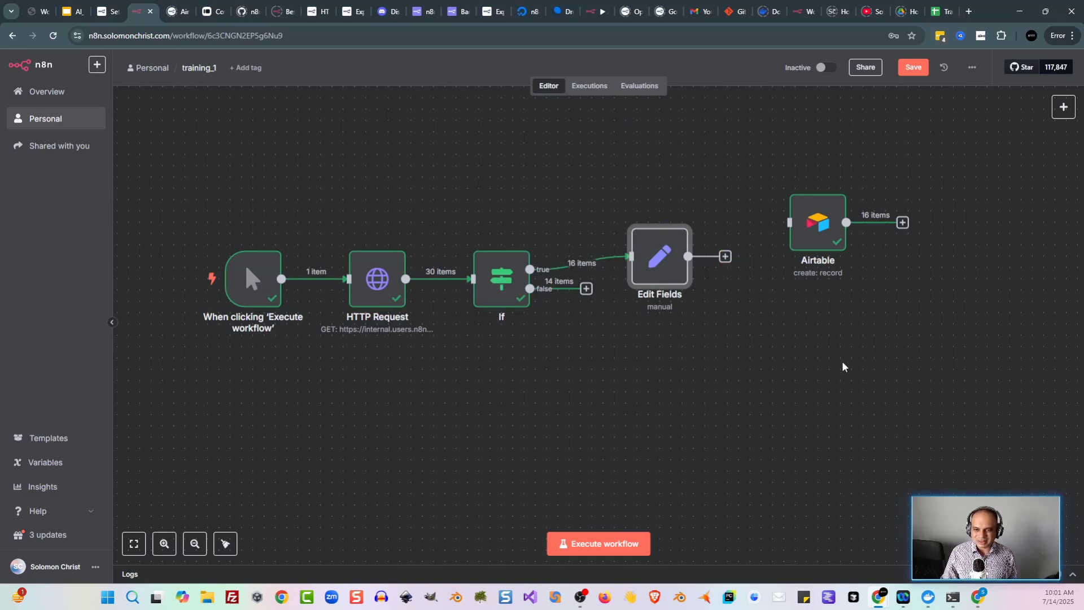
pyautogui.click(977, 597)
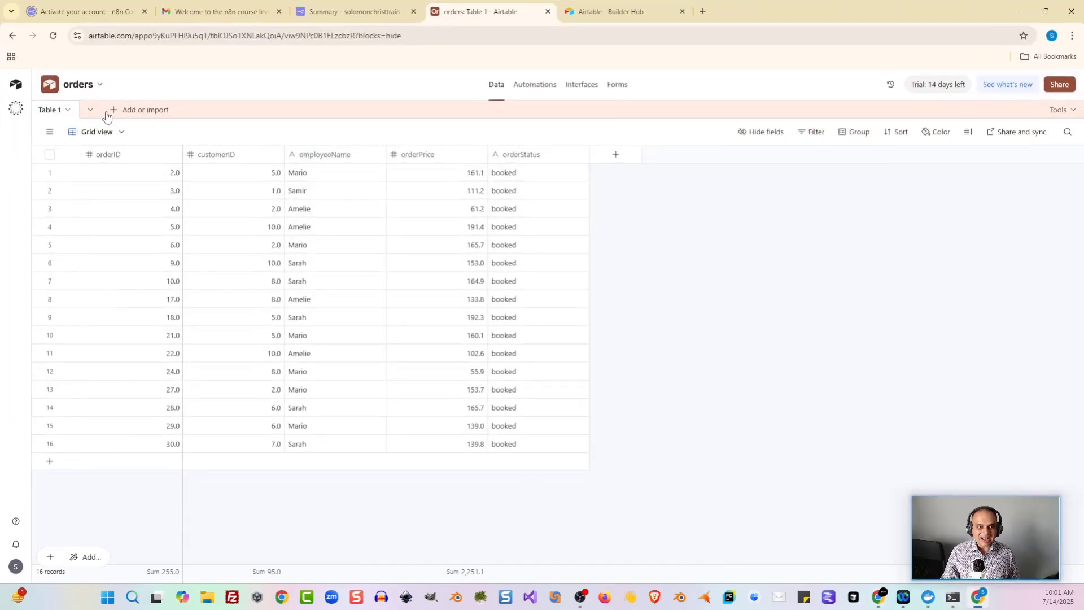
# Step: Create a blank Airtable table from scratch named processingOrders in the orders base
pyautogui.click(118, 115)
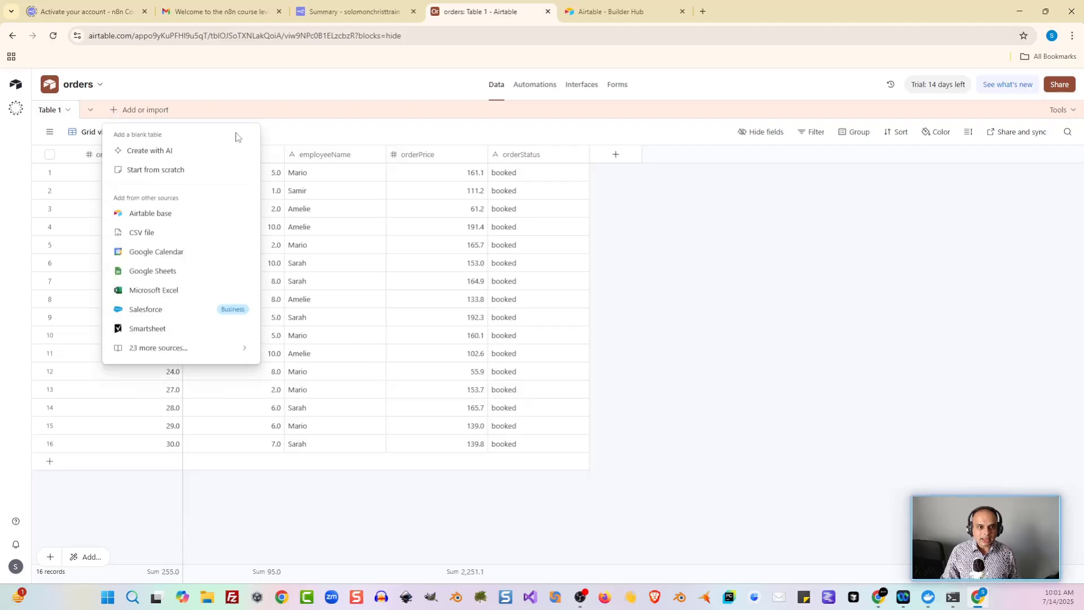
pyautogui.click(186, 171)
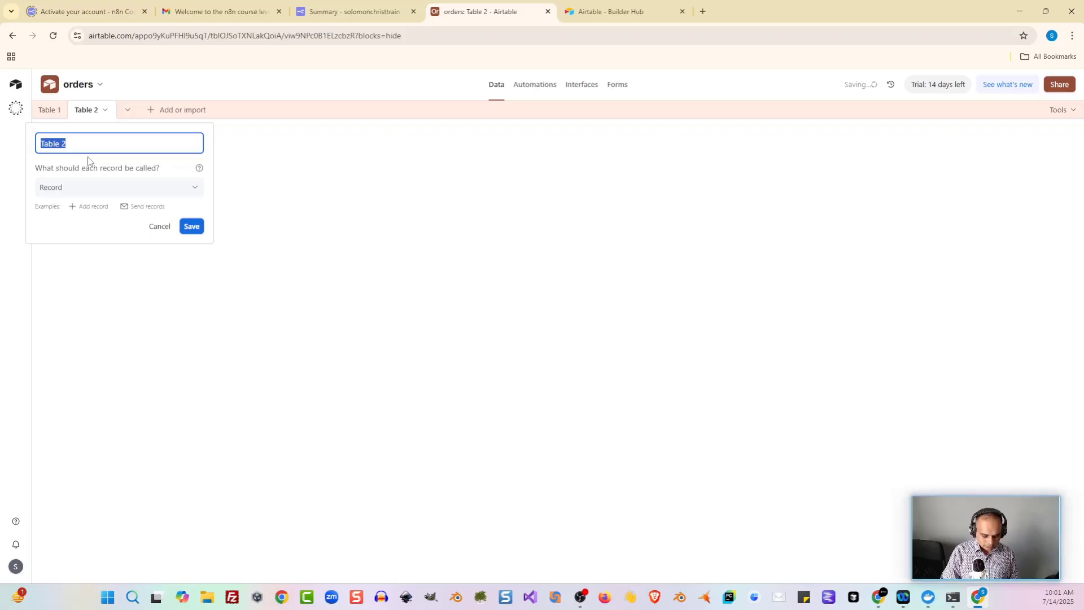
pyautogui.write('processing')
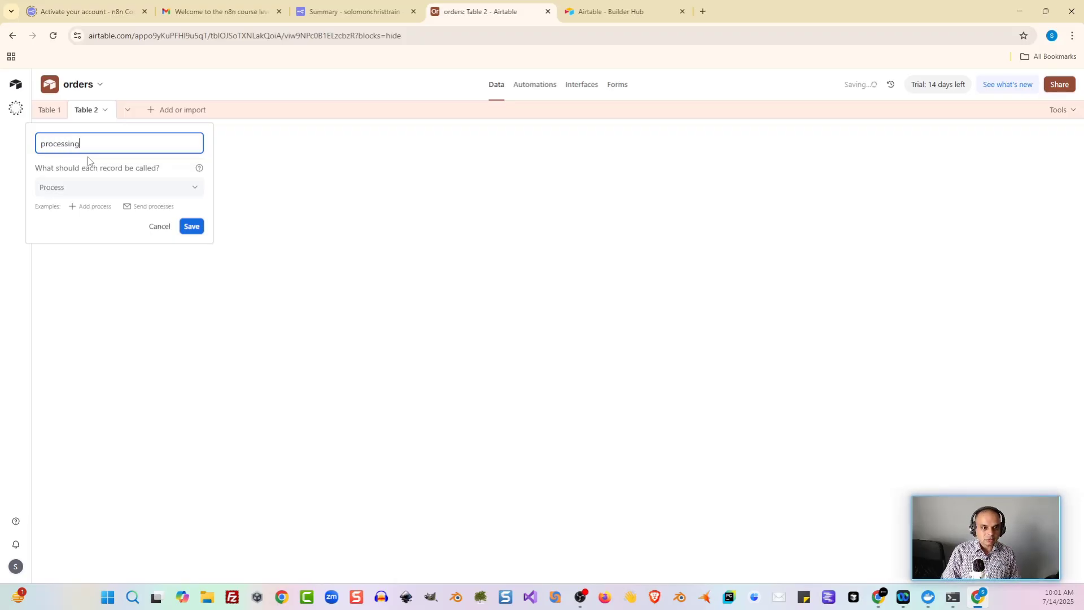
pyautogui.write('Orders')
pyautogui.press('Return')
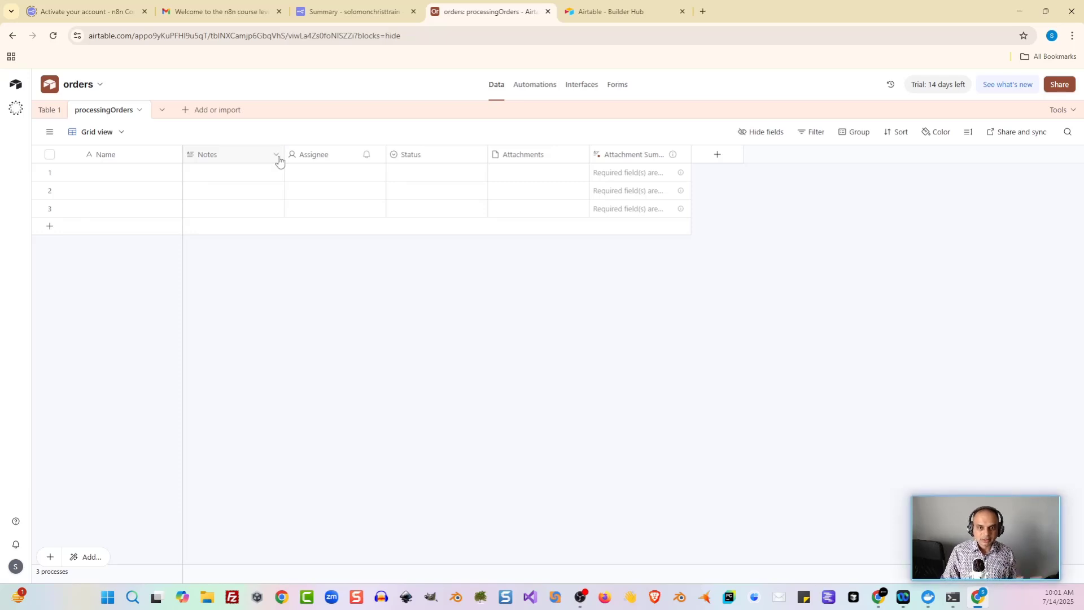
# Step: Select the Notes, Assignee, Status, Attachments and Attachment Summary fields and delete all five
pyautogui.click(247, 155)
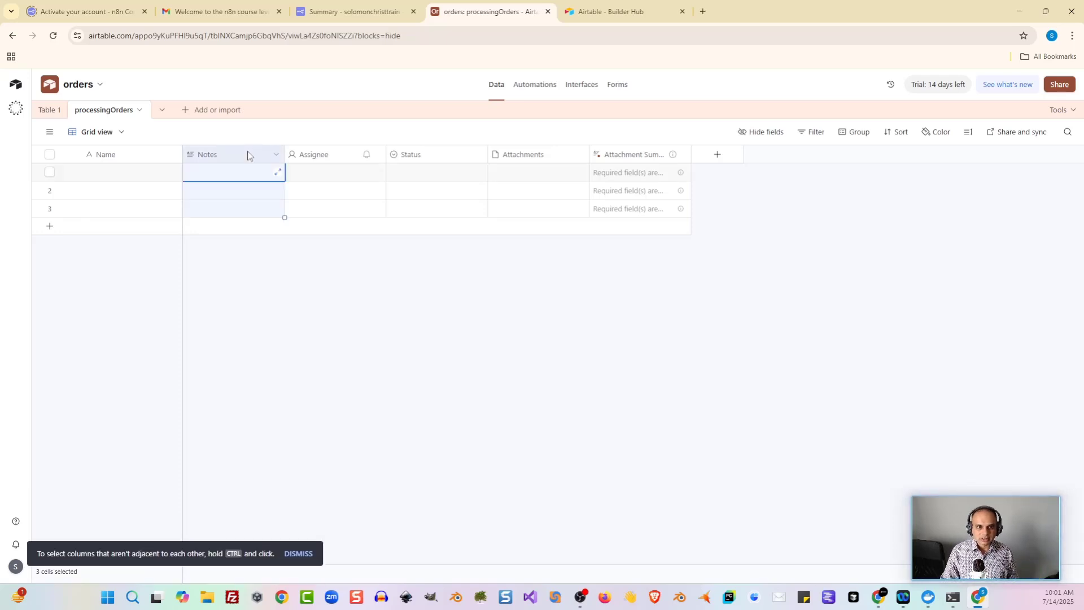
pyautogui.keyDown('shift'); pyautogui.click(313, 158); pyautogui.keyUp('shift')
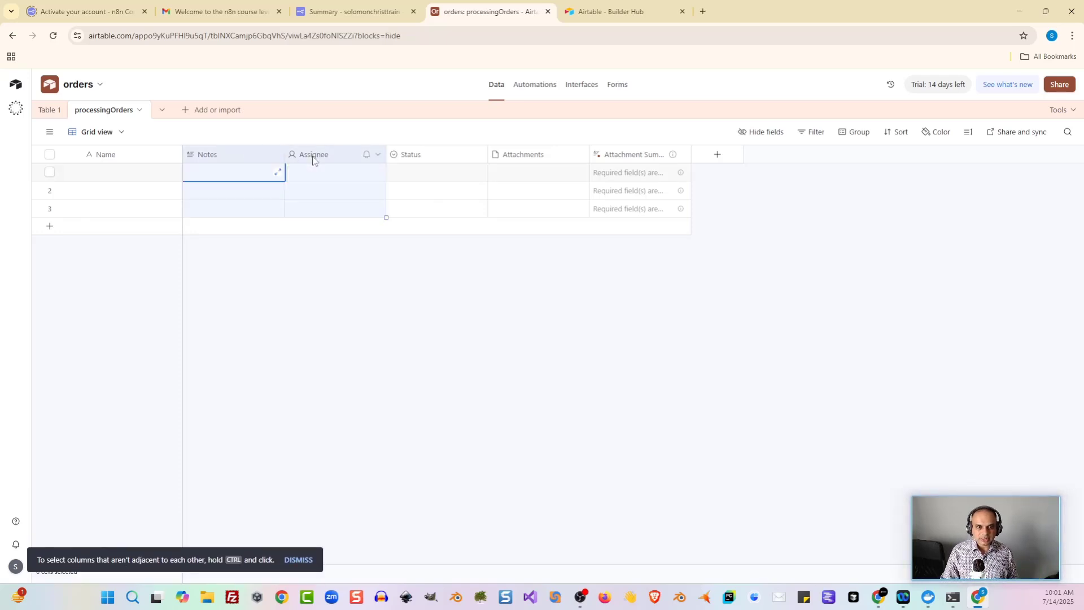
pyautogui.keyDown('shift'); pyautogui.click(441, 158); pyautogui.keyUp('shift')
pyautogui.keyDown('shift'); pyautogui.click(527, 158); pyautogui.keyUp('shift')
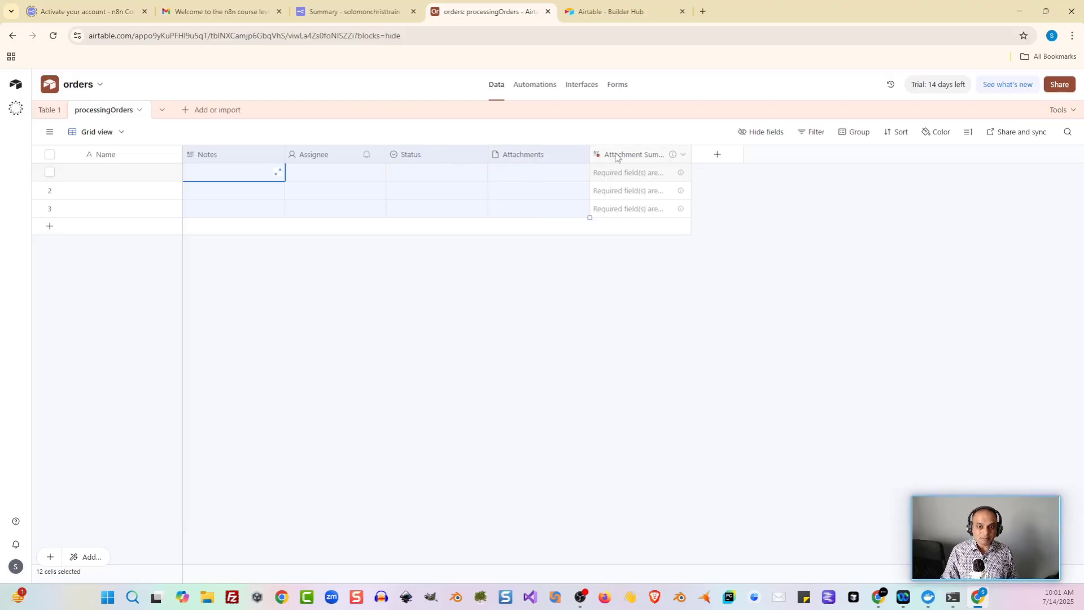
pyautogui.keyDown('shift'); pyautogui.click(618, 156); pyautogui.keyUp('shift')
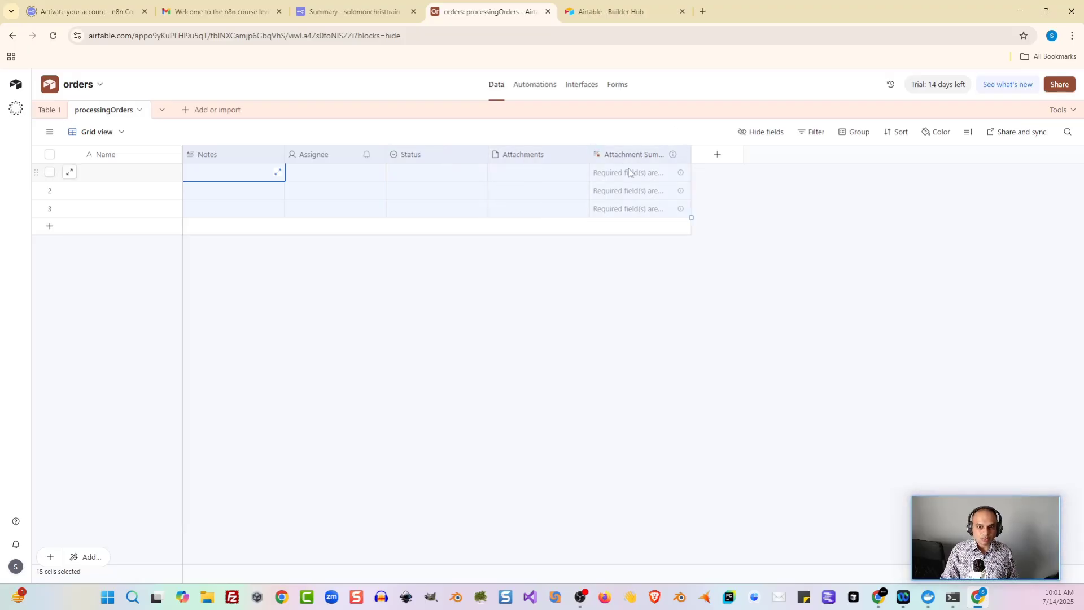
pyautogui.rightClick(628, 154)
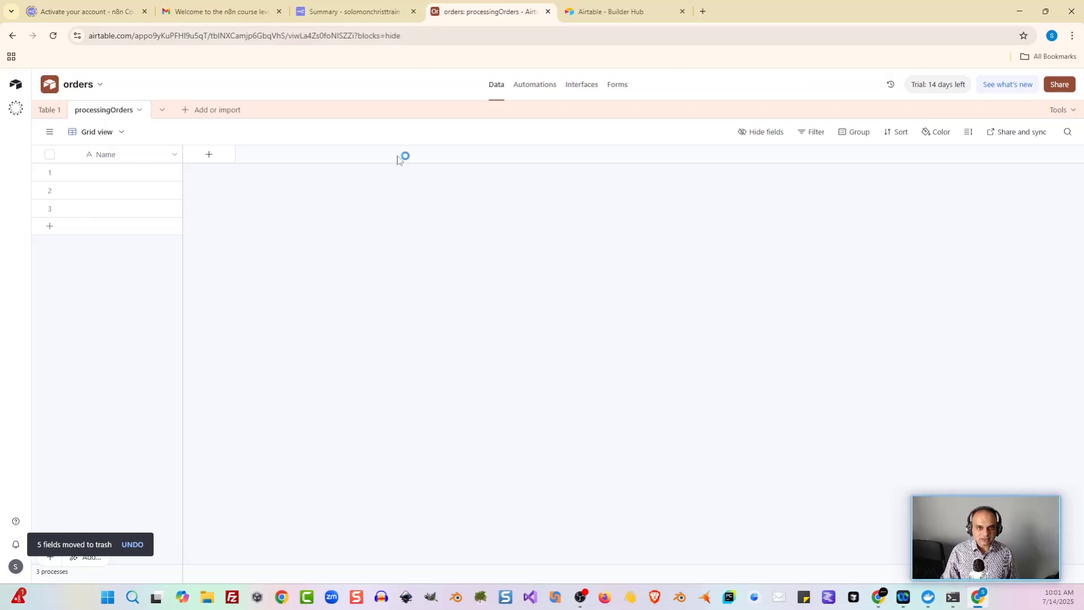
pyautogui.hotkey('alt', 'Tab')
# Step: Check the employeeName field name in n8n's Edit Fields node before returning to Airtable
pyautogui.doubleClick(672, 261)
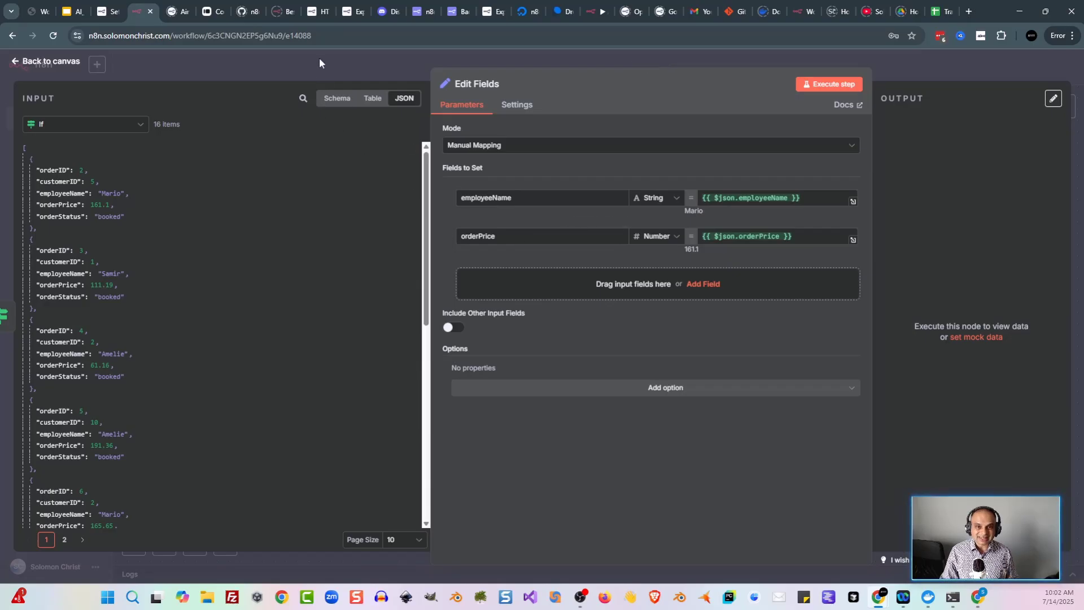
pyautogui.doubleClick(525, 198)
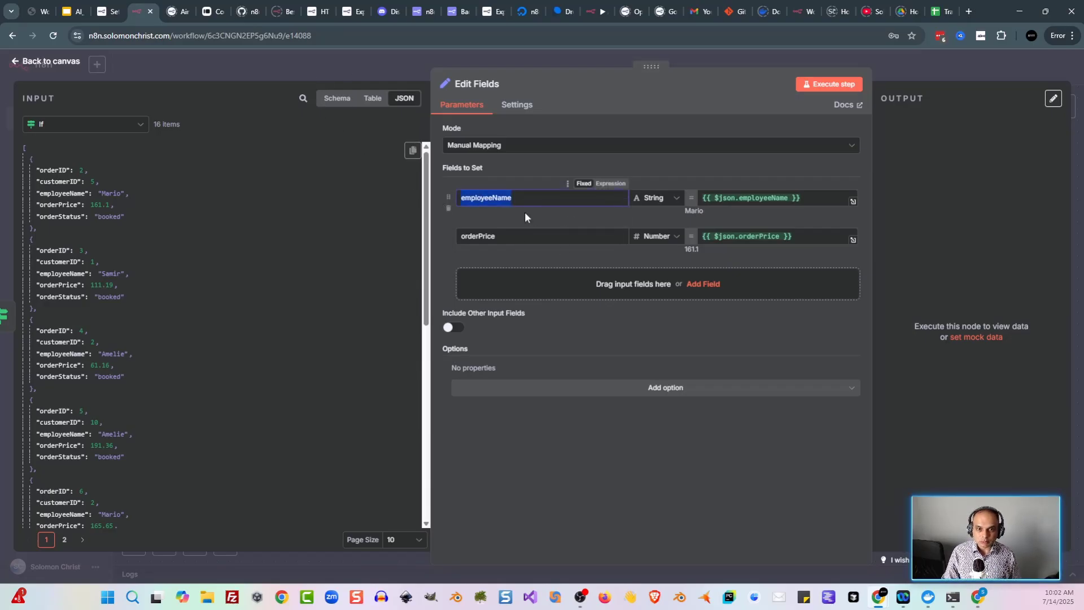
pyautogui.click(383, 79)
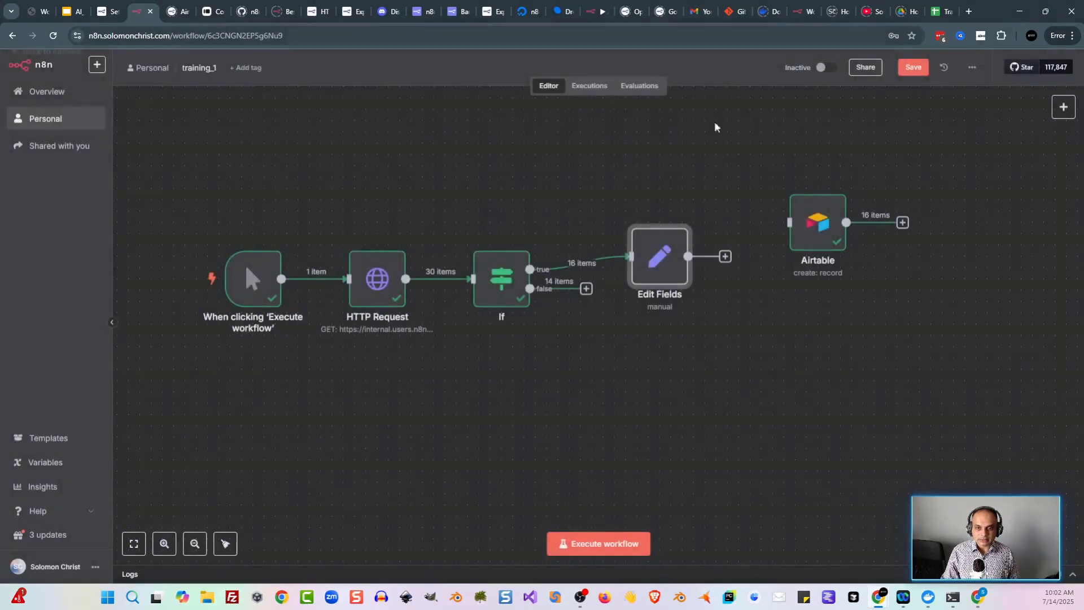
pyautogui.click(983, 589)
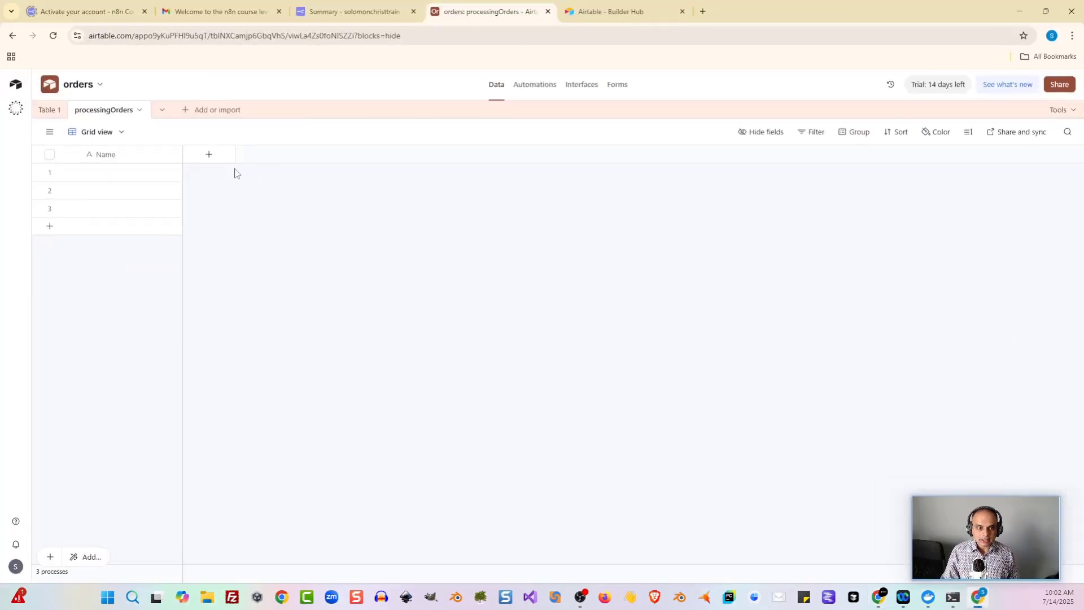
# Step: Rename the processingOrders primary field from Name to employeeName and save it
pyautogui.click(122, 157)
pyautogui.doubleClick(120, 159)
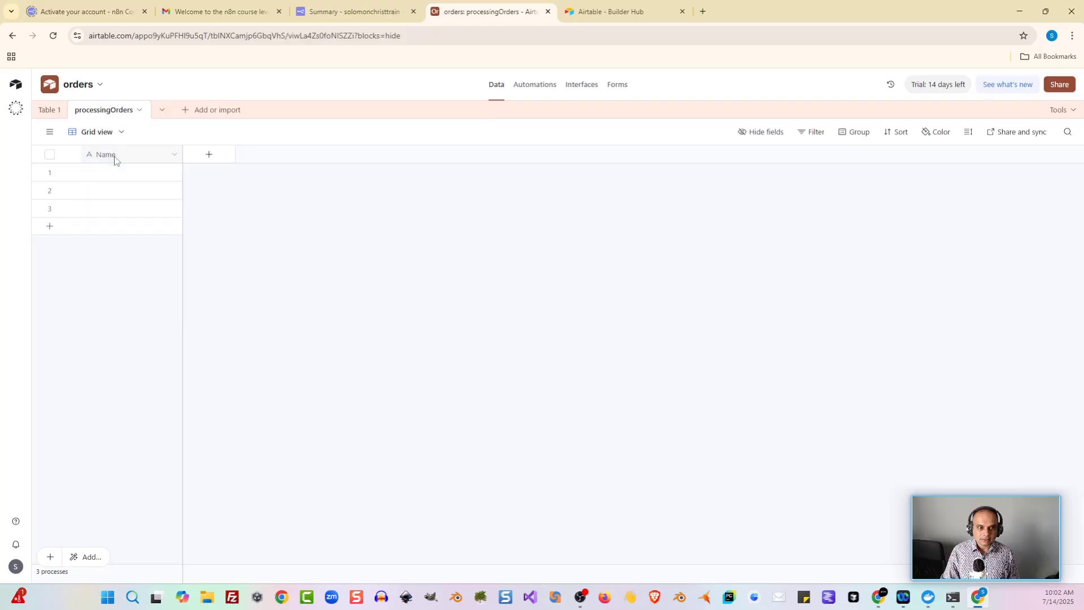
pyautogui.rightClick(116, 160)
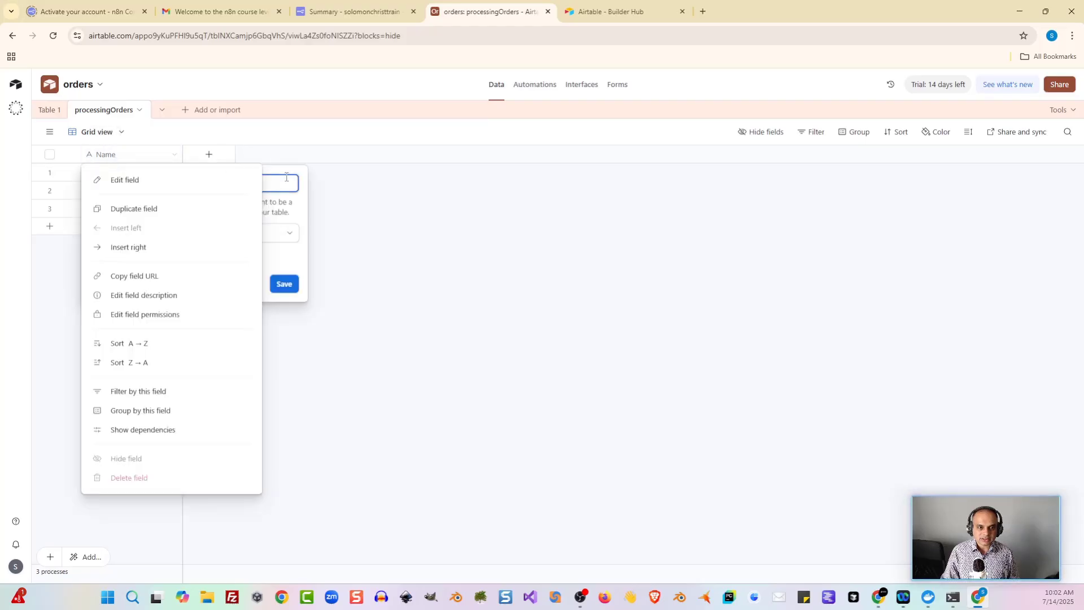
pyautogui.click(172, 180)
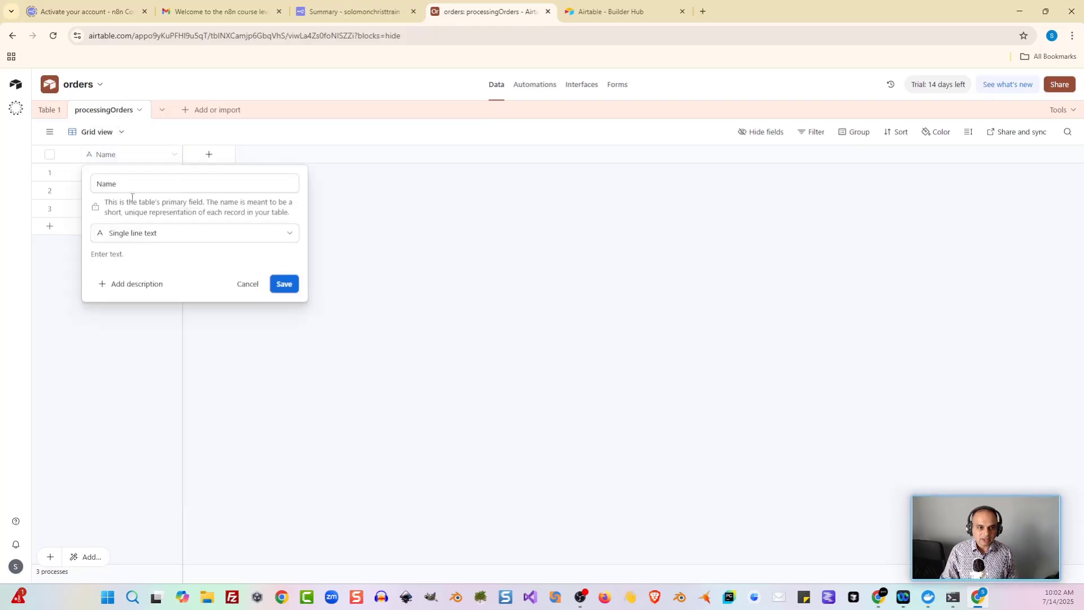
pyautogui.click(201, 189)
pyautogui.doubleClick(201, 189)
pyautogui.write('employeeName')
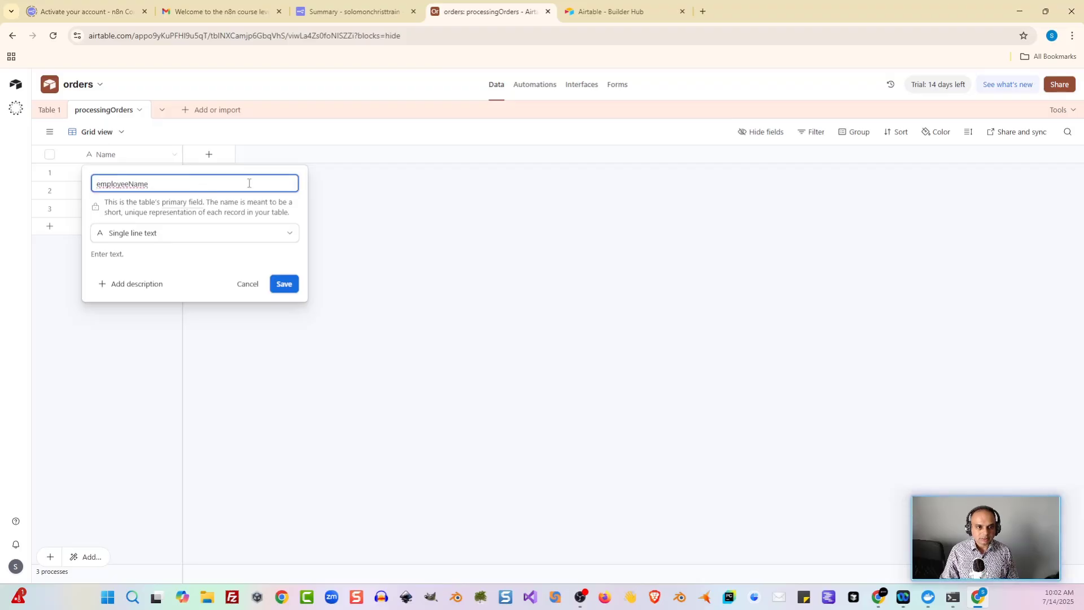
pyautogui.click(285, 283)
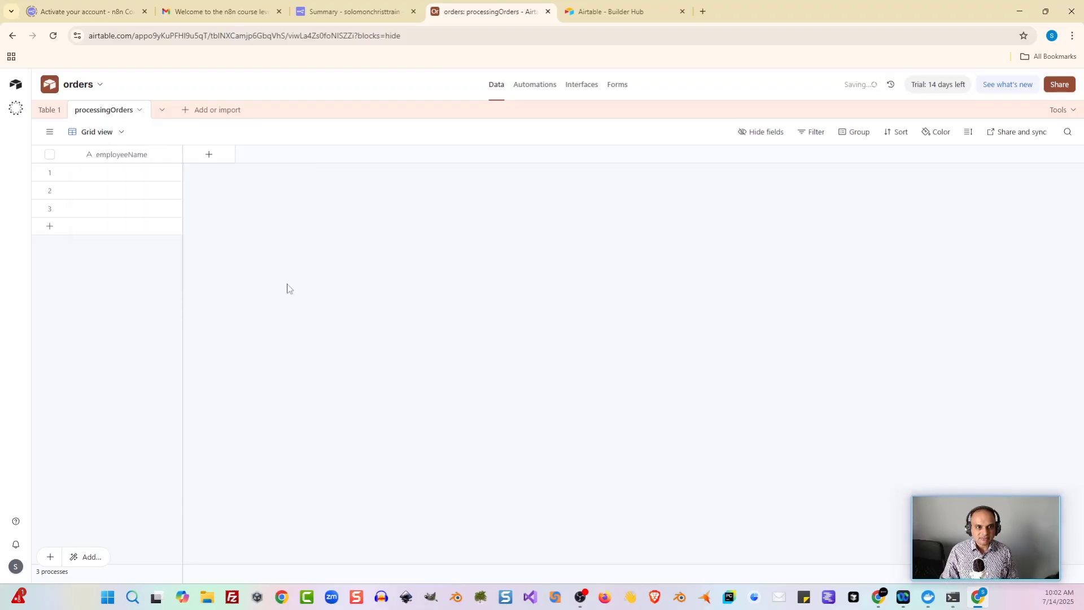
pyautogui.click(216, 155)
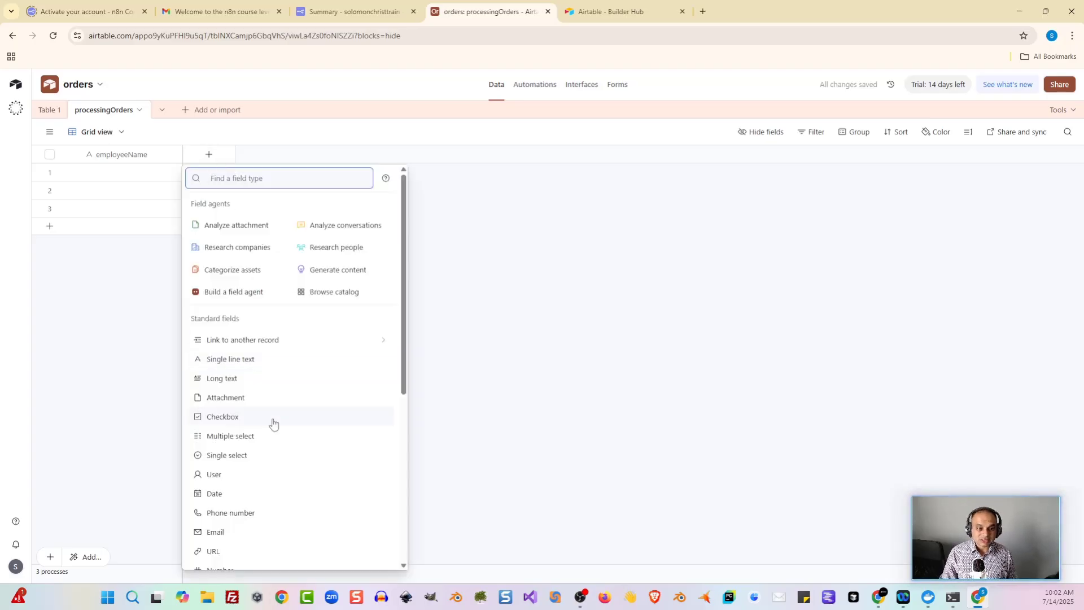
# Step: Add a Number field named orderPrice, using the name copied from the n8n workflow
pyautogui.scroll(-2, 272, 422)
pyautogui.click(230, 457)
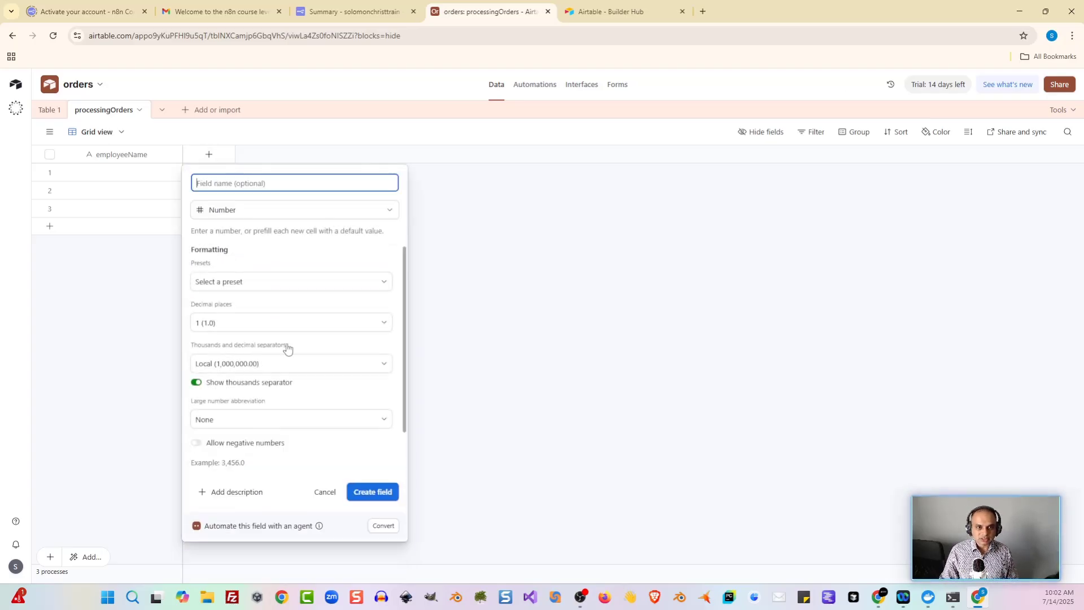
pyautogui.hotkey('alt', 'Tab')
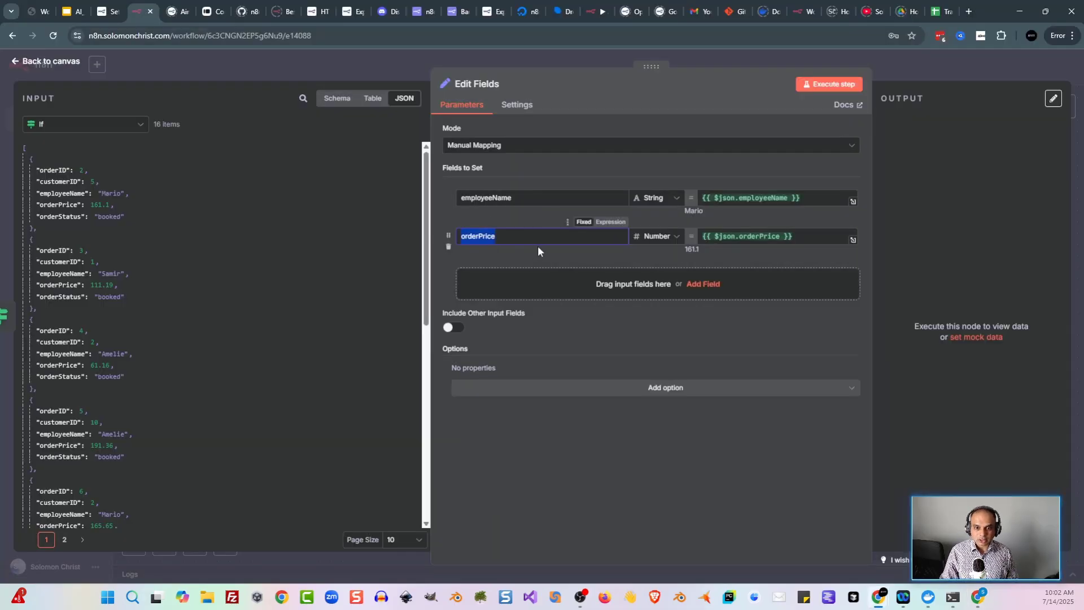
pyautogui.click(981, 598)
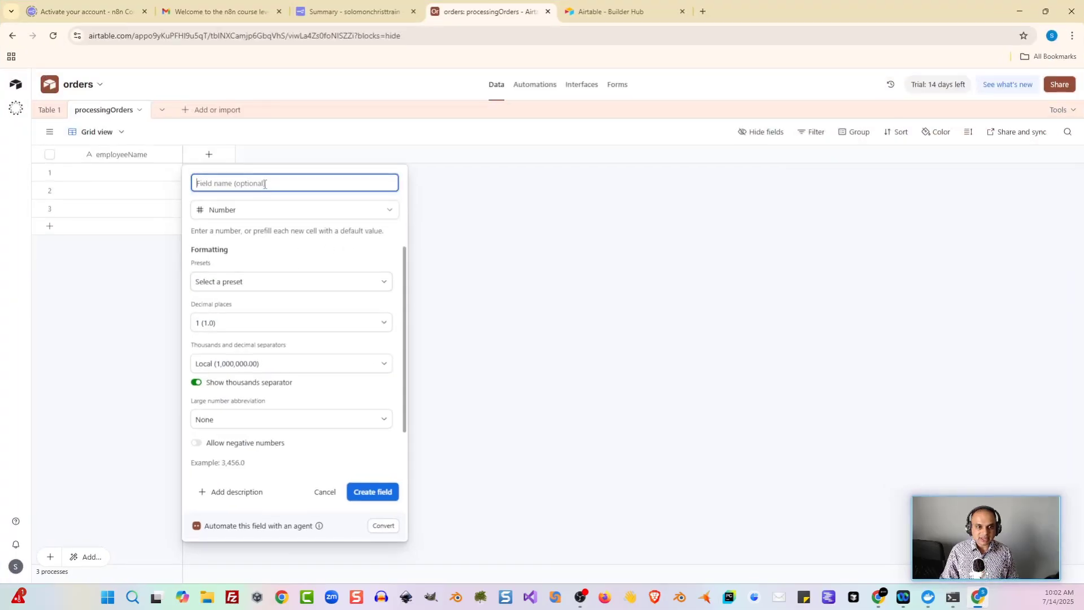
pyautogui.write('orderPrice')
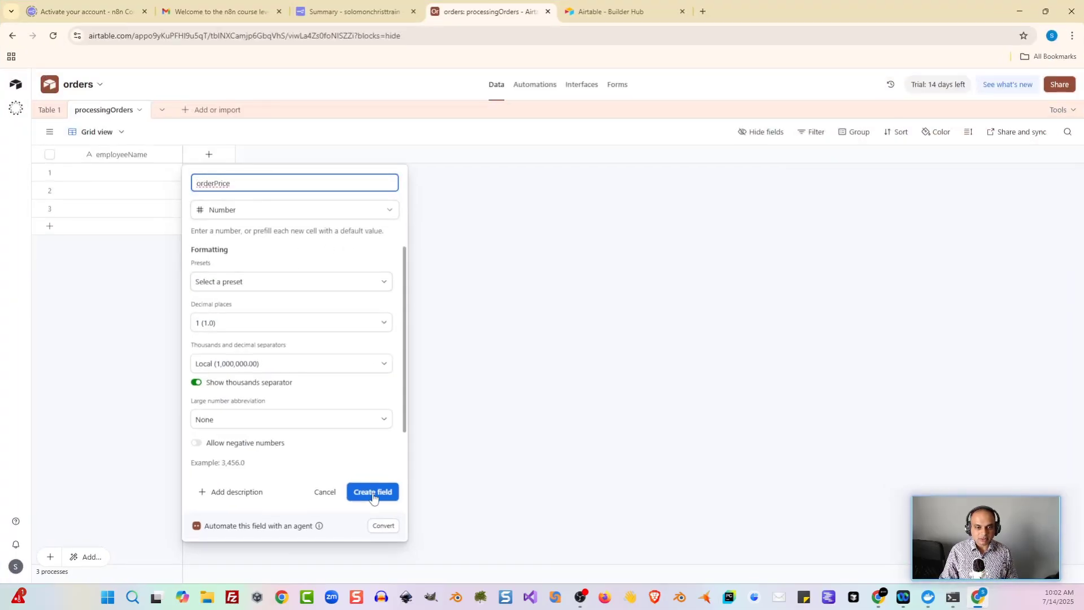
pyautogui.click(373, 492)
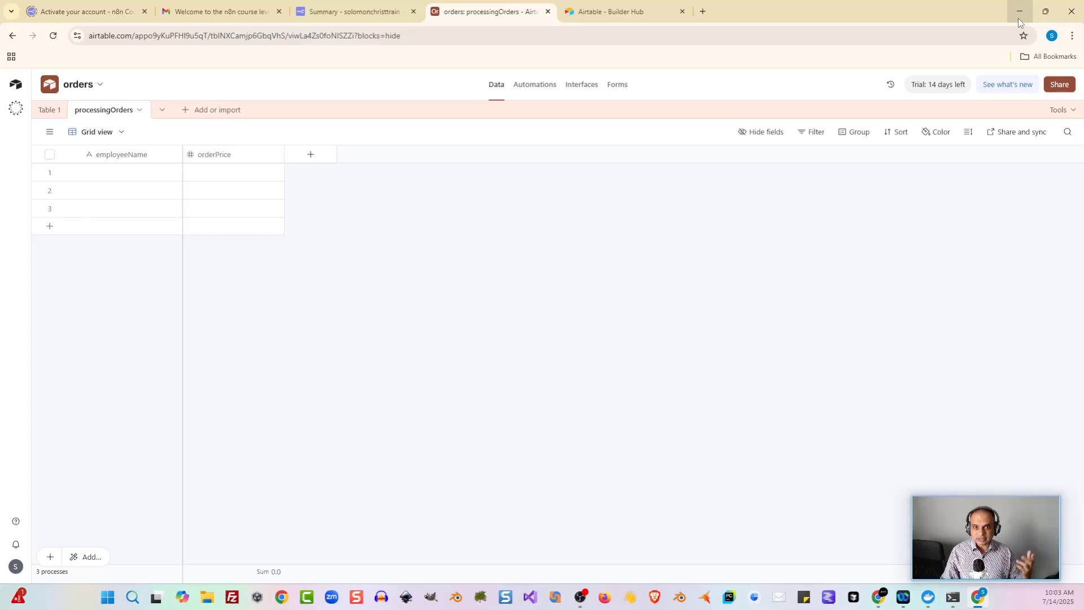
# Step: Set the Airtable node's table to processingOrders, then save and execute the workflow
pyautogui.click(1017, 18)
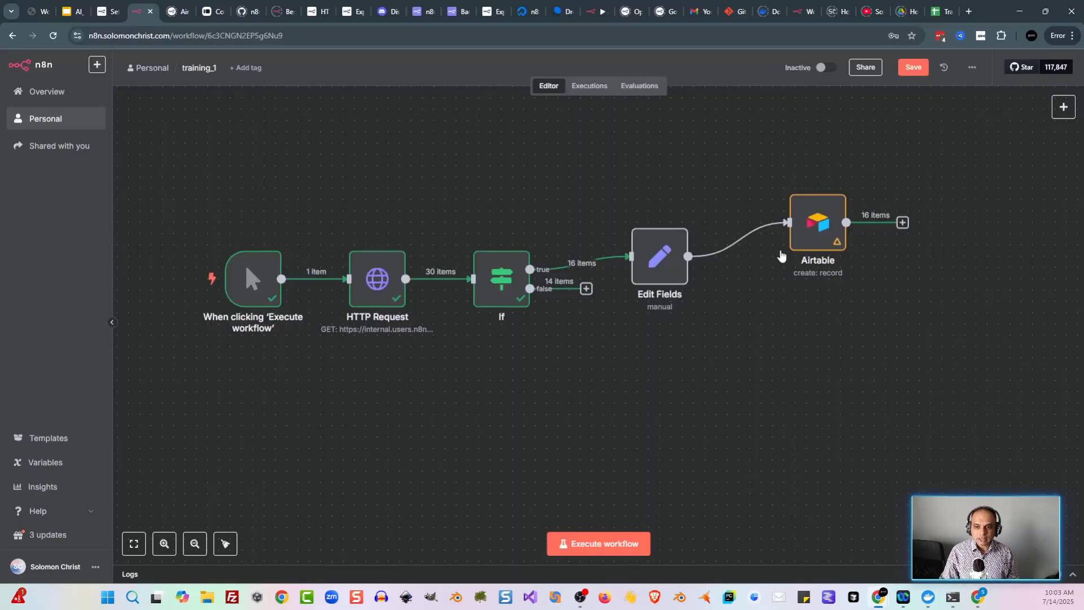
pyautogui.doubleClick(813, 225)
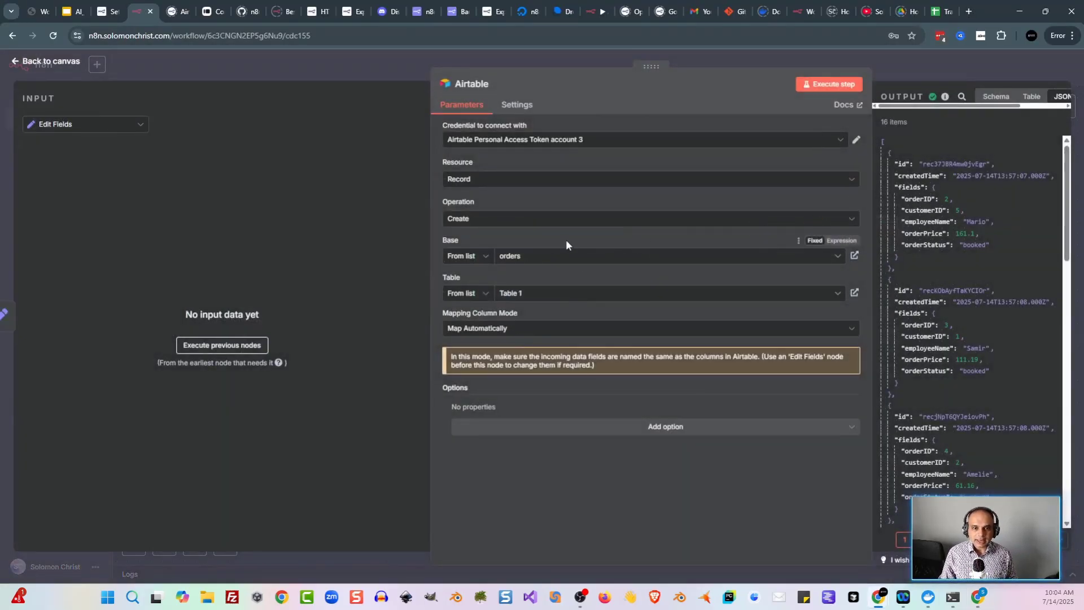
pyautogui.click(552, 293)
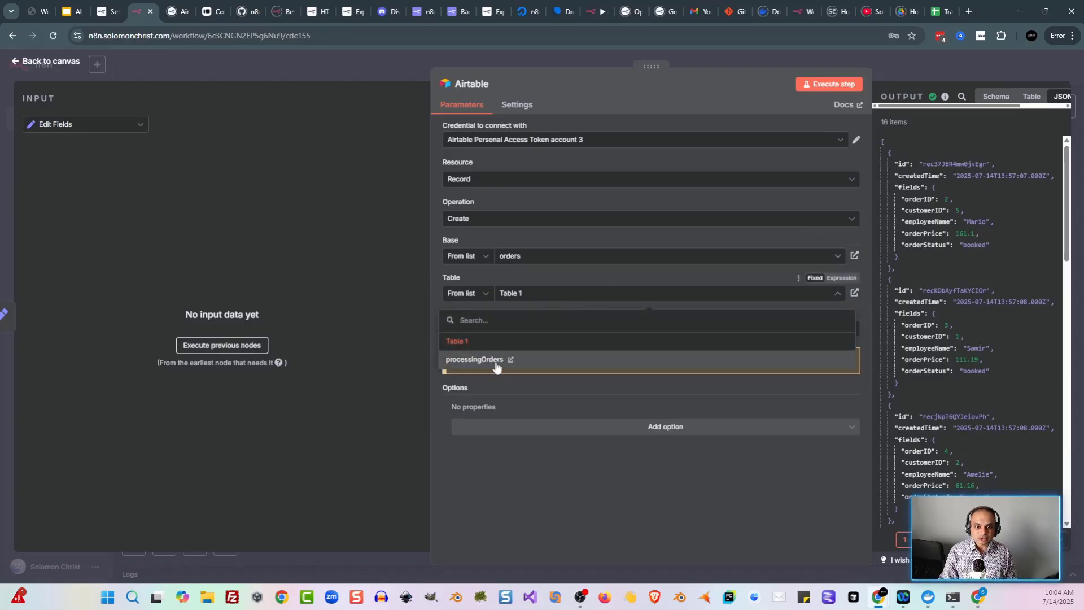
pyautogui.click(554, 362)
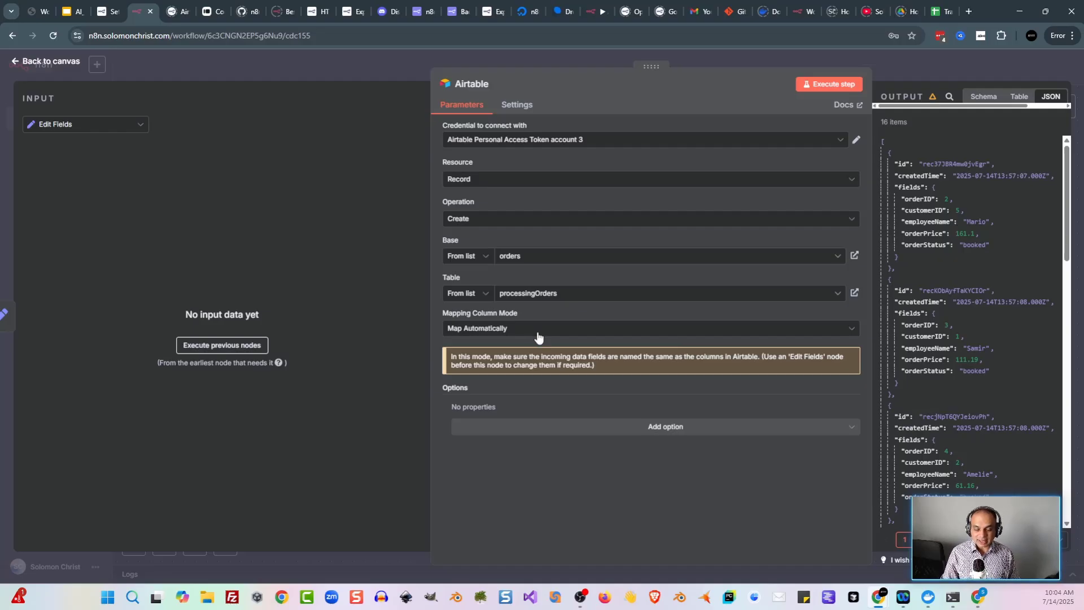
pyautogui.click(323, 67)
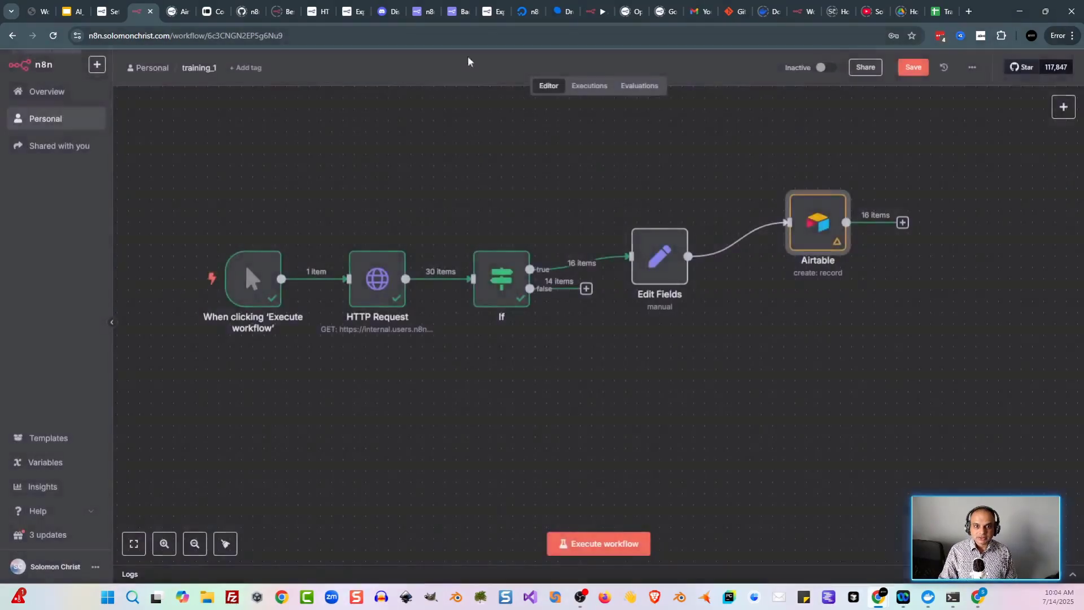
pyautogui.click(903, 72)
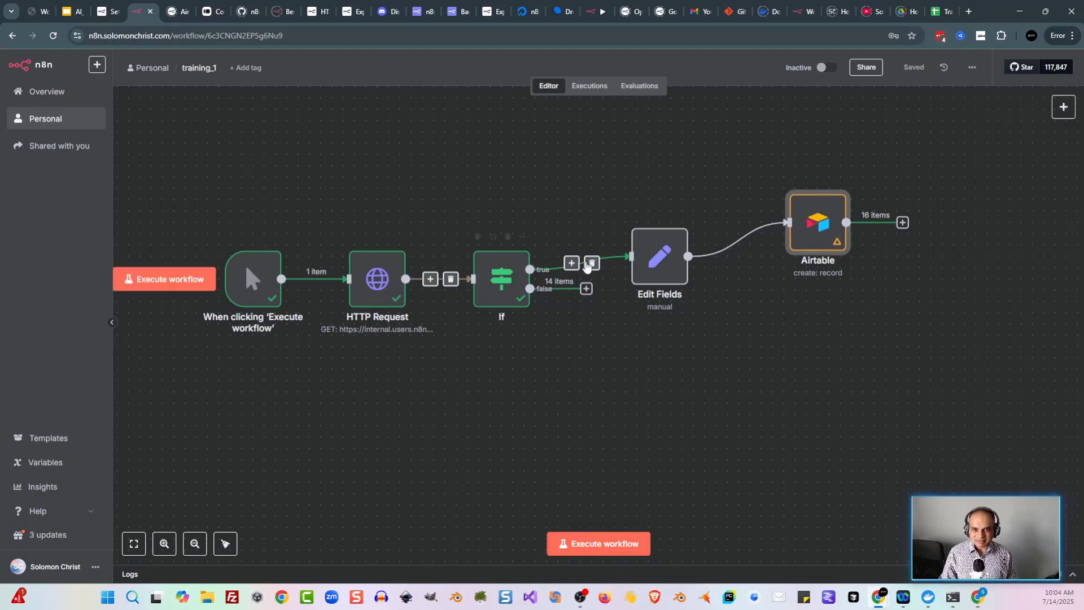
pyautogui.click(160, 279)
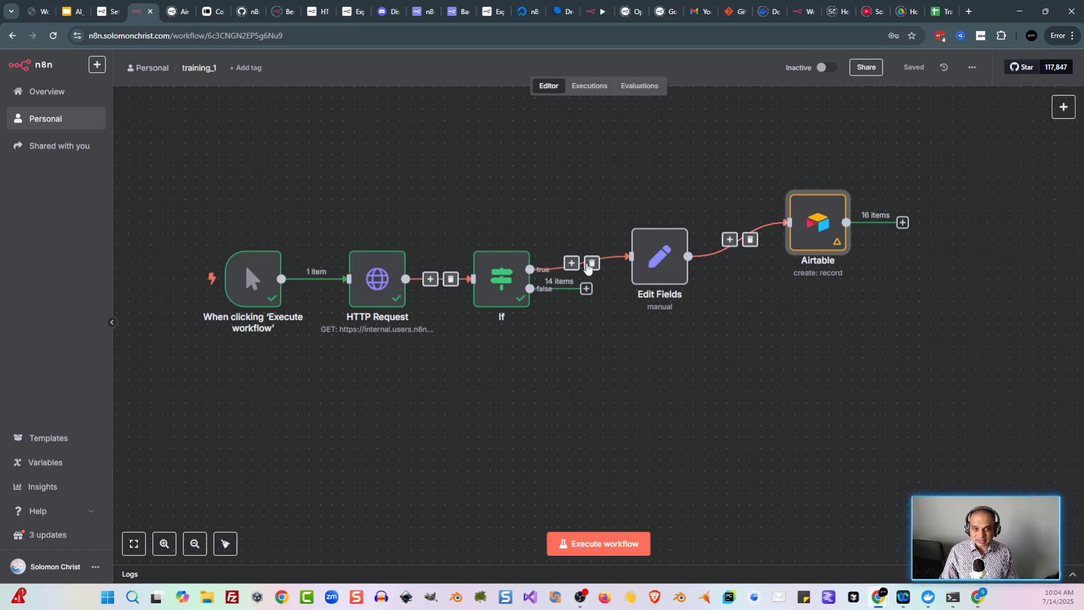
# Step: Pin the HTTP Request node's 30 output items, then return to the training_1 canvas
pyautogui.doubleClick(386, 284)
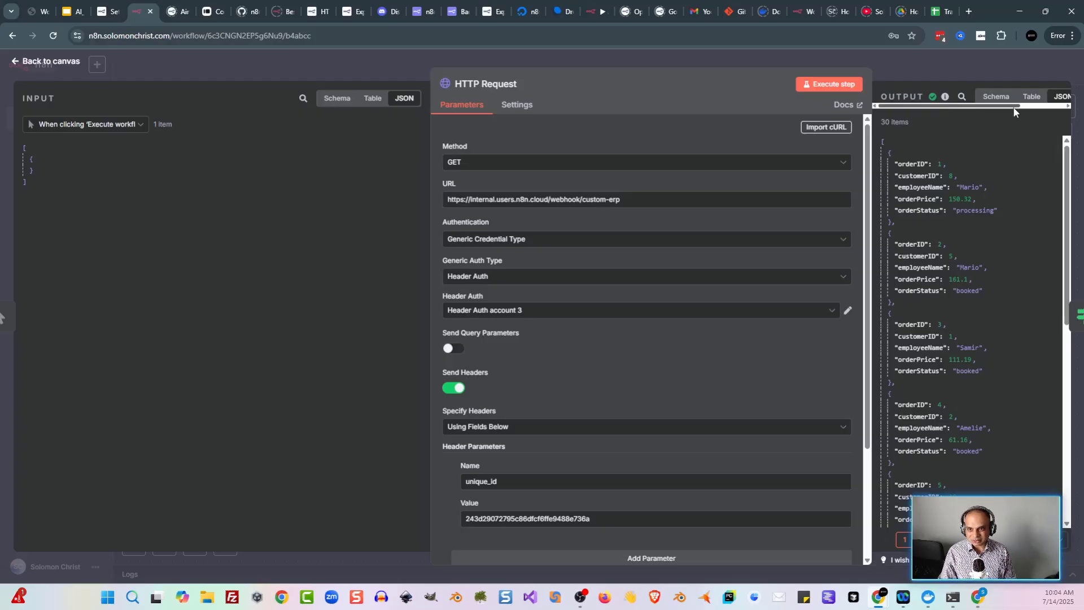
pyautogui.moveTo(984, 107); pyautogui.dragTo(1044, 108)
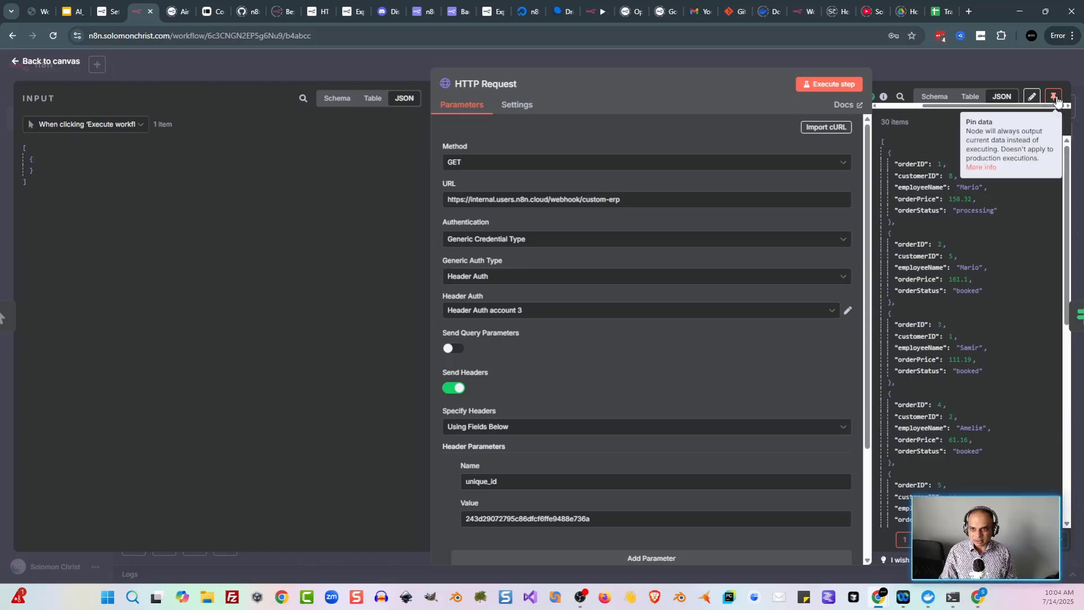
pyautogui.click(1055, 99)
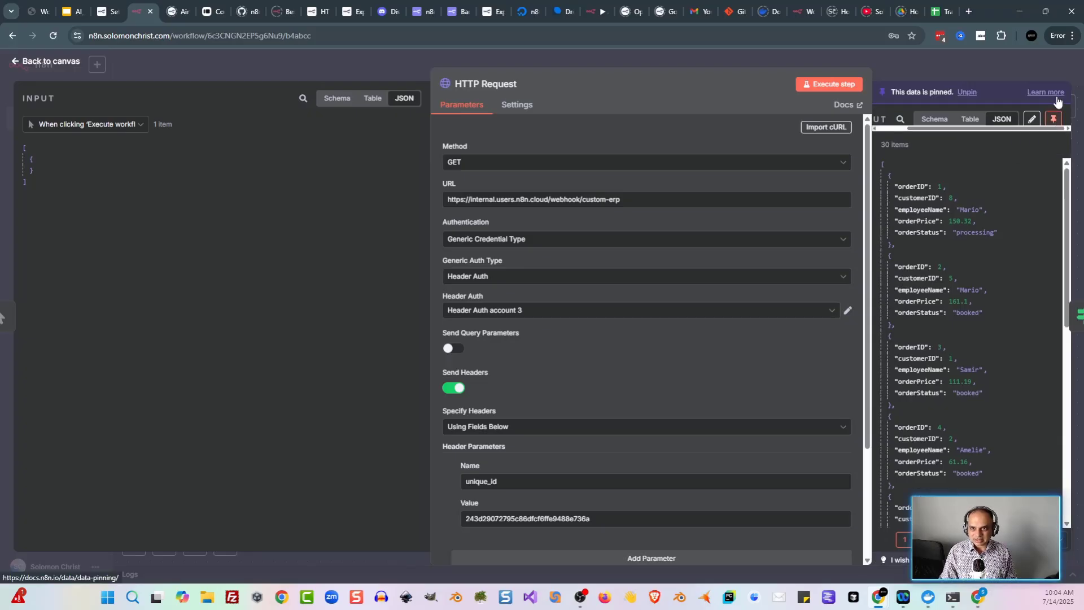
pyautogui.click(330, 66)
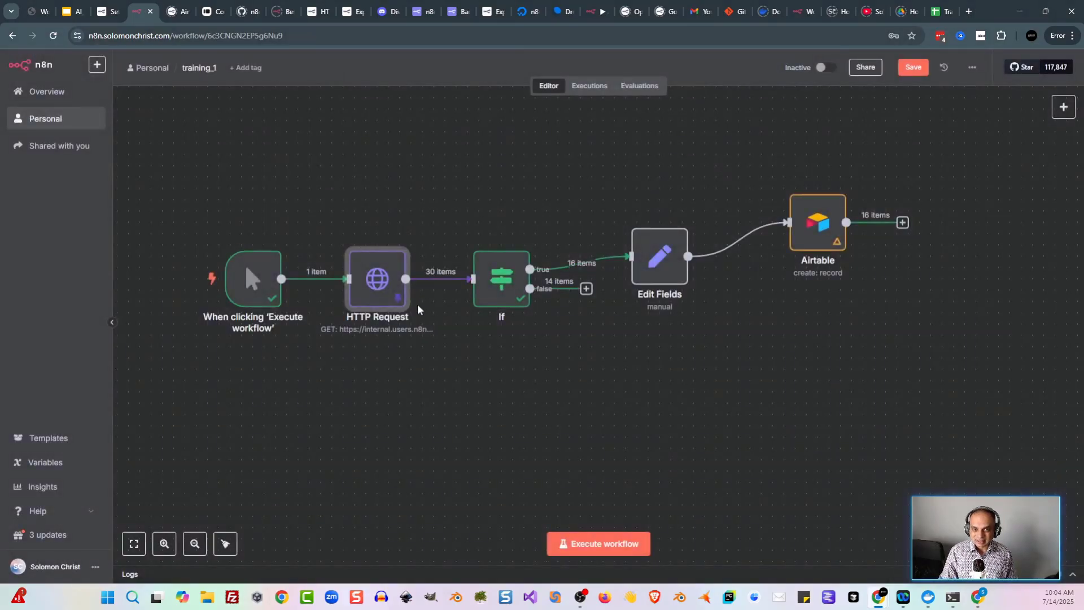
pyautogui.click(392, 200)
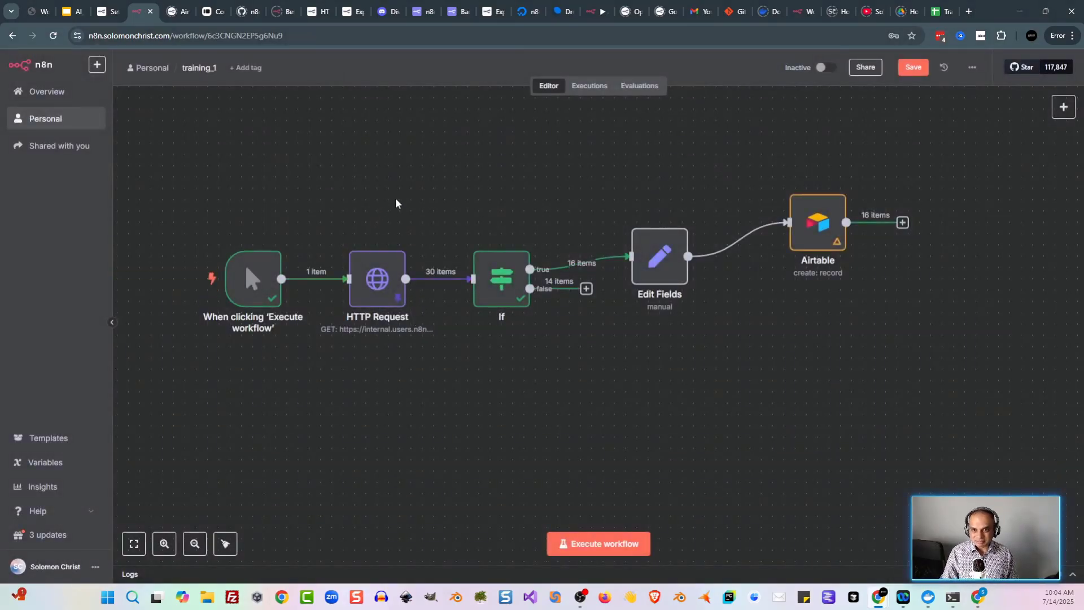
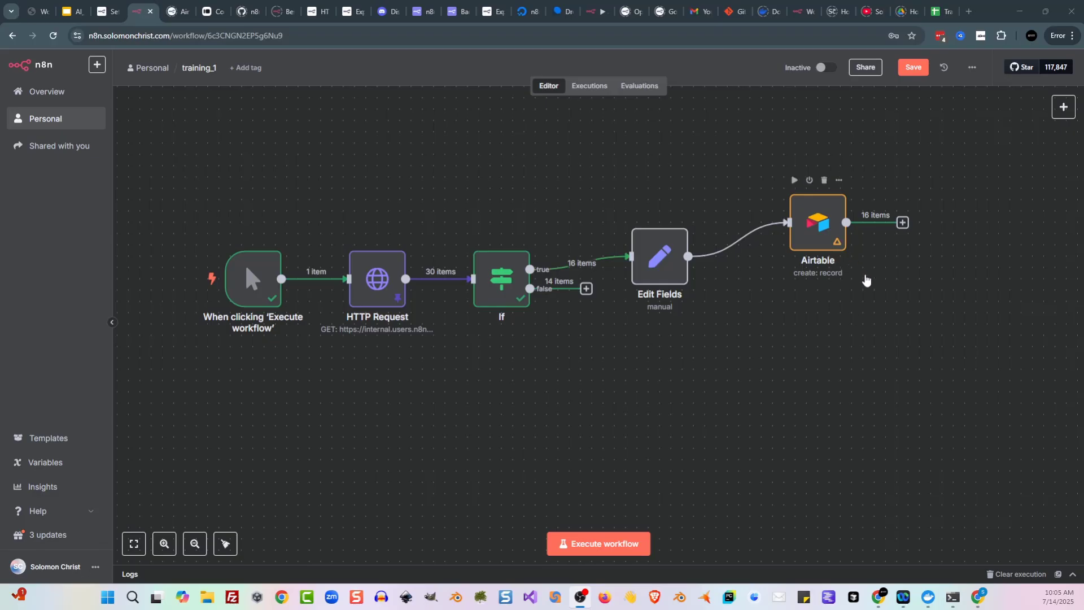
# Step: Clear the old execution, rerun the workflow so 16 items reach Airtable, and check the orders table
pyautogui.click(1013, 574)
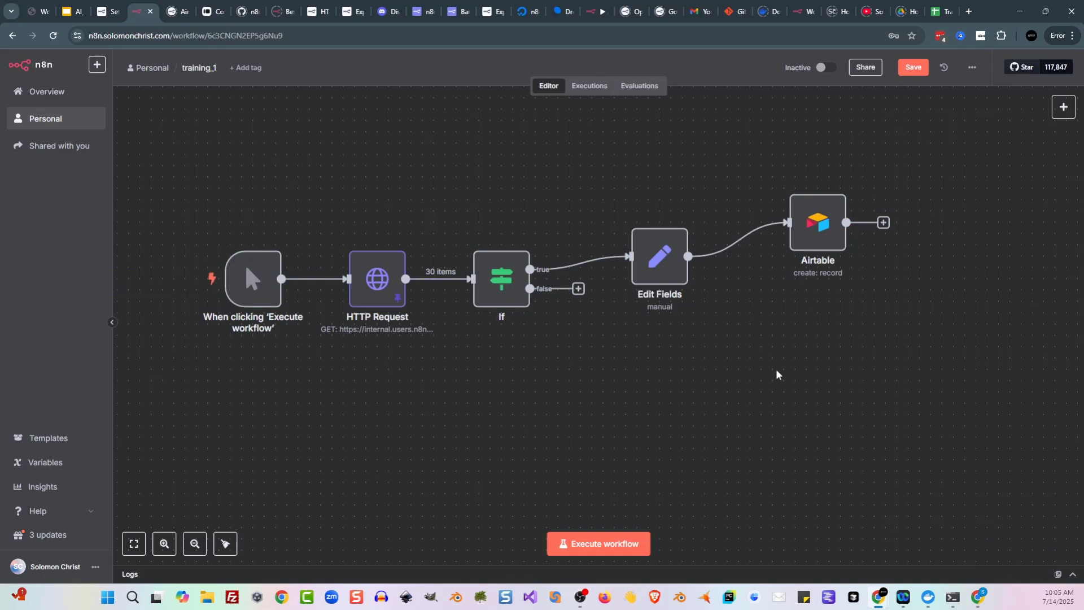
pyautogui.click(578, 543)
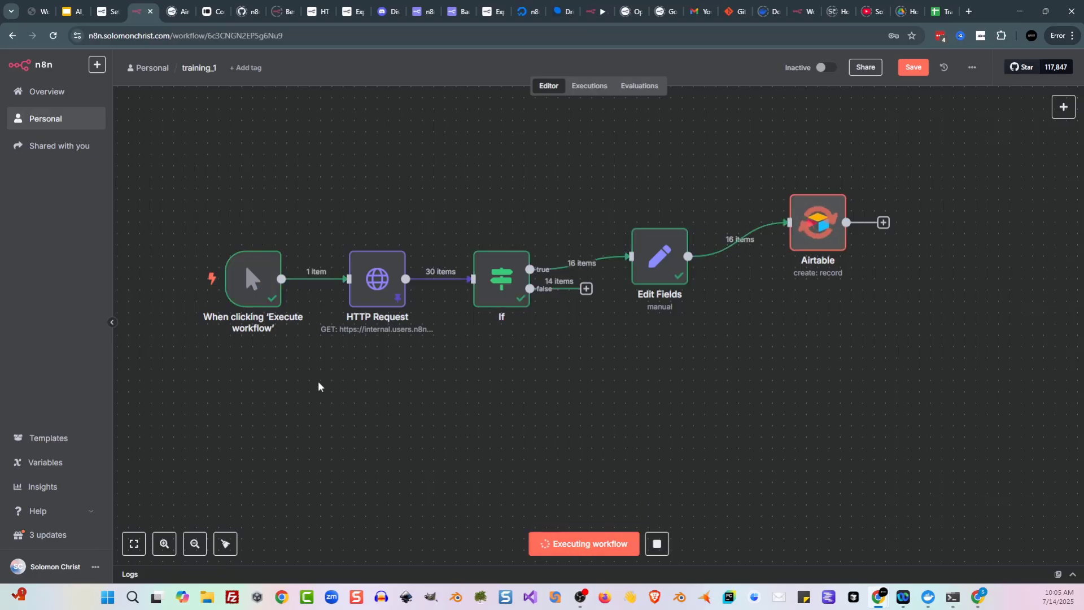
pyautogui.moveTo(381, 321)
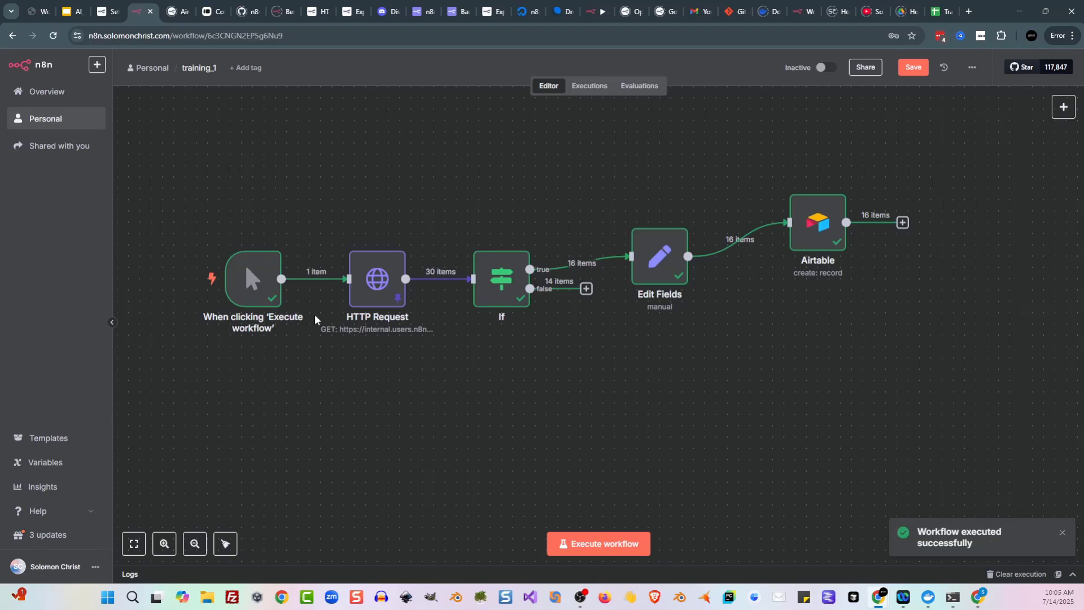
pyautogui.moveTo(453, 307)
pyautogui.moveTo(394, 291)
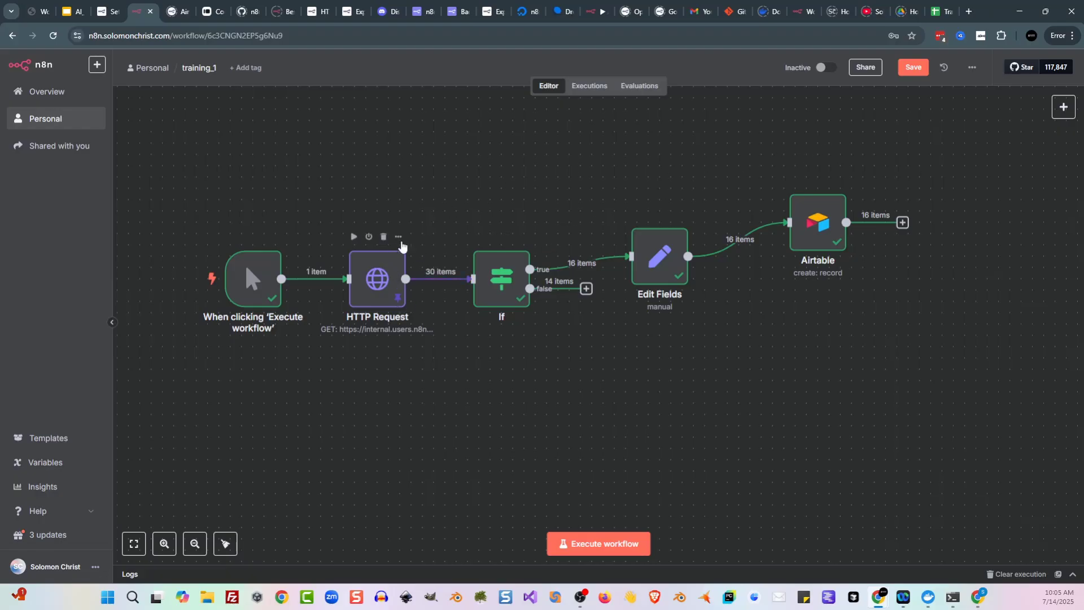
pyautogui.moveTo(394, 262)
pyautogui.click(665, 260)
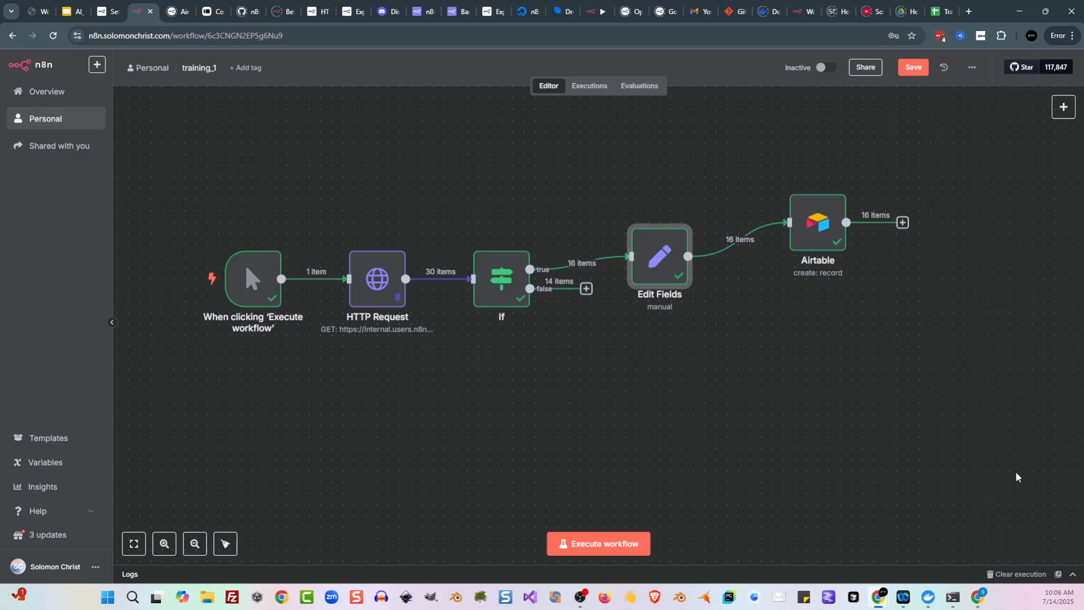
pyautogui.click(978, 602)
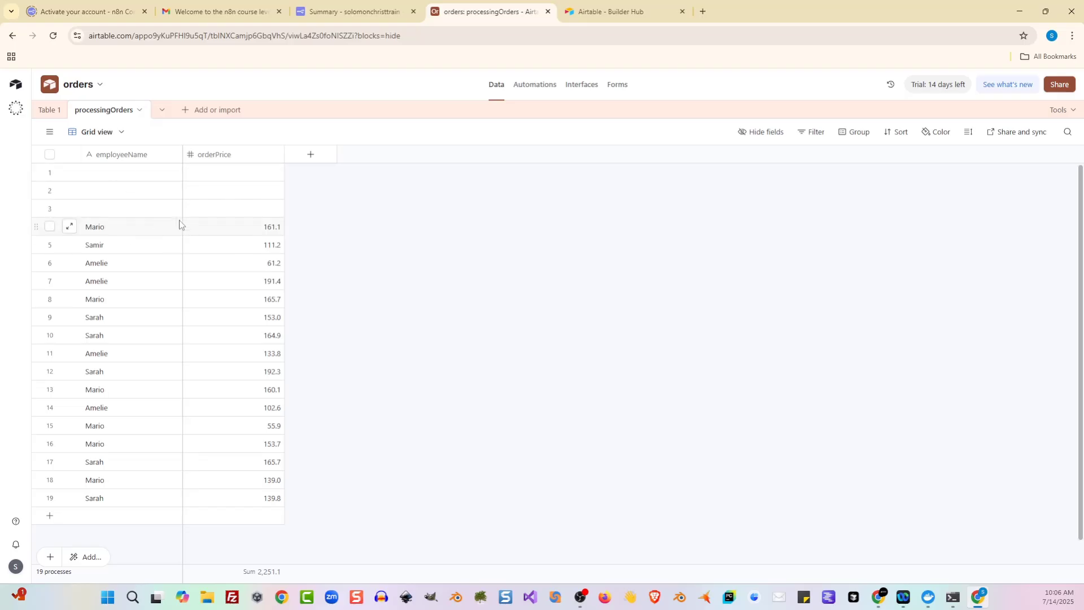
# Step: Select all 19 processingOrders records and bring up their bulk-action menu
pyautogui.click(140, 178)
pyautogui.click(50, 156)
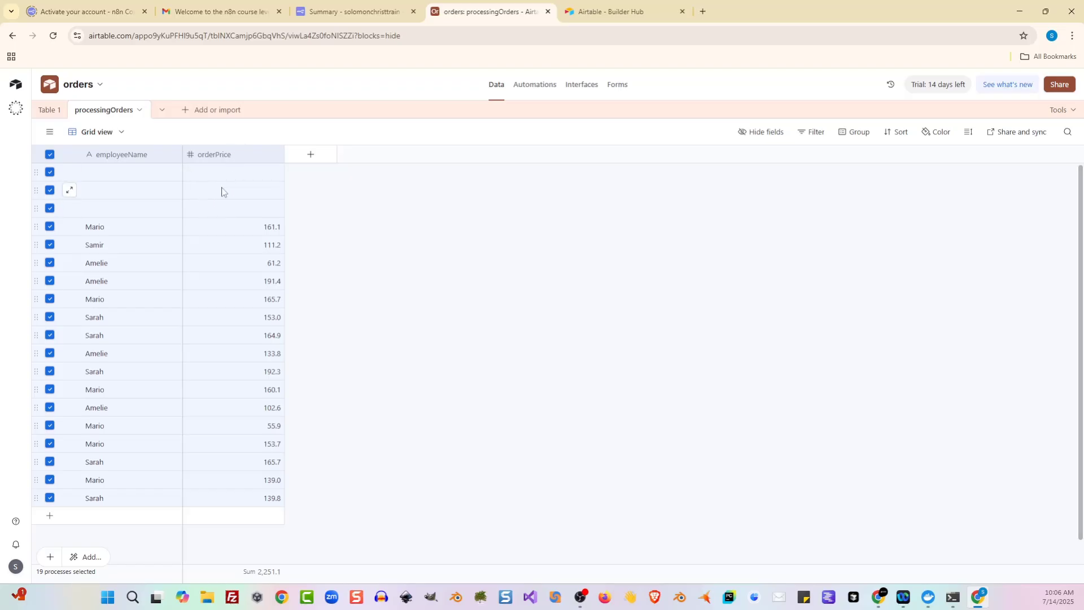
pyautogui.rightClick(212, 212)
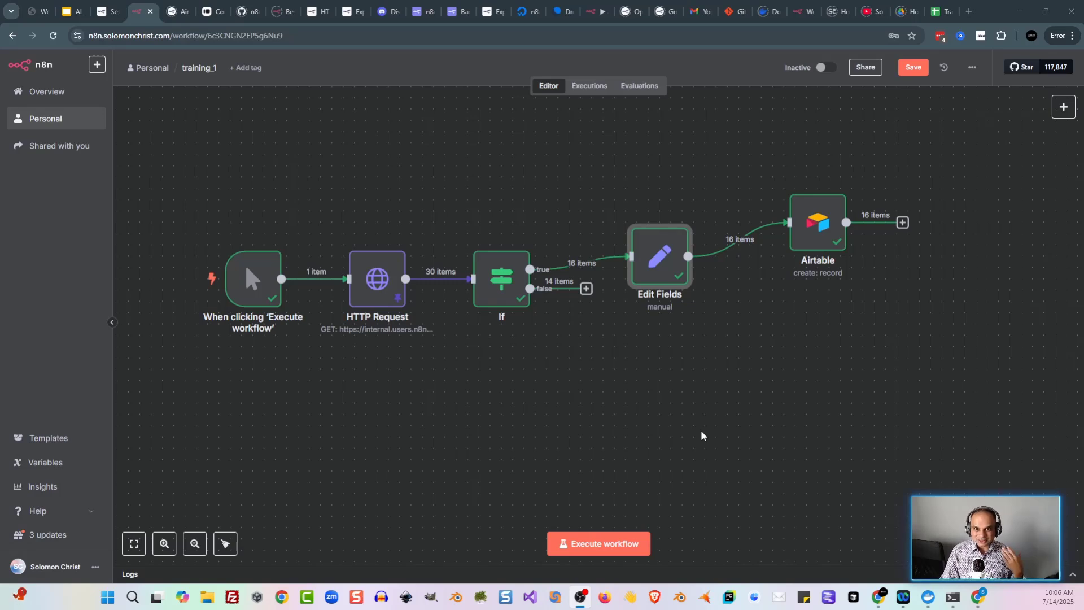
# Step: Unpin the HTTP Request node's stored output and rerun the workflow on live data
pyautogui.click(701, 434)
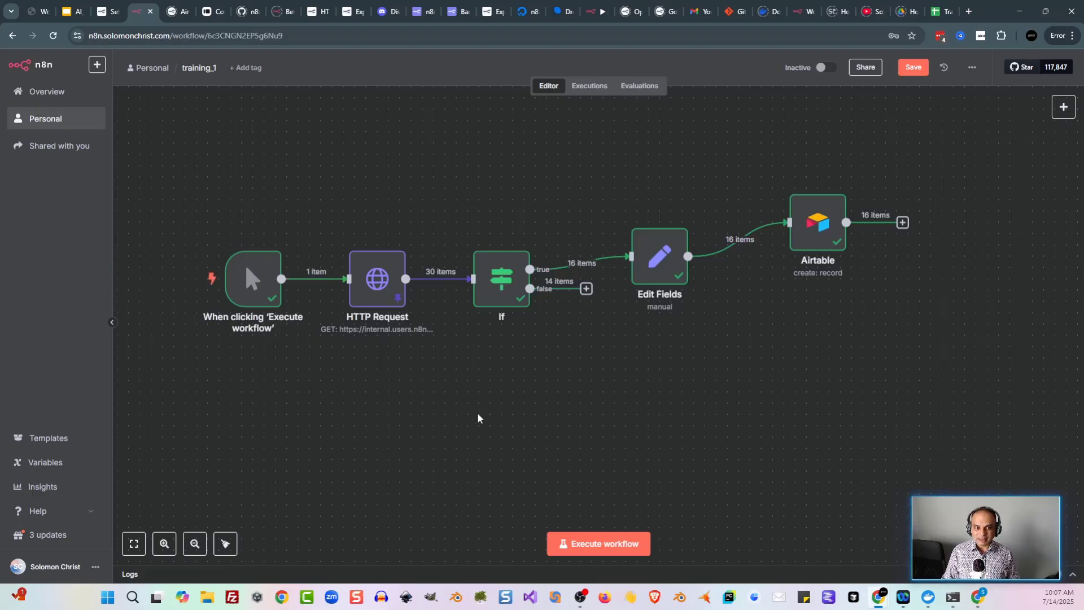
pyautogui.click(380, 278)
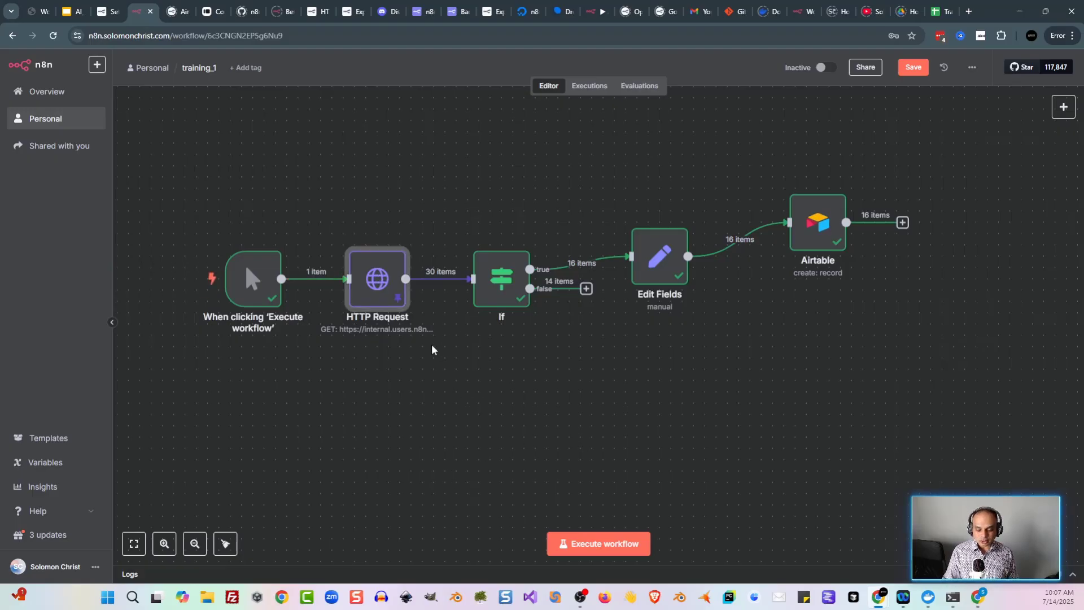
pyautogui.press('p')
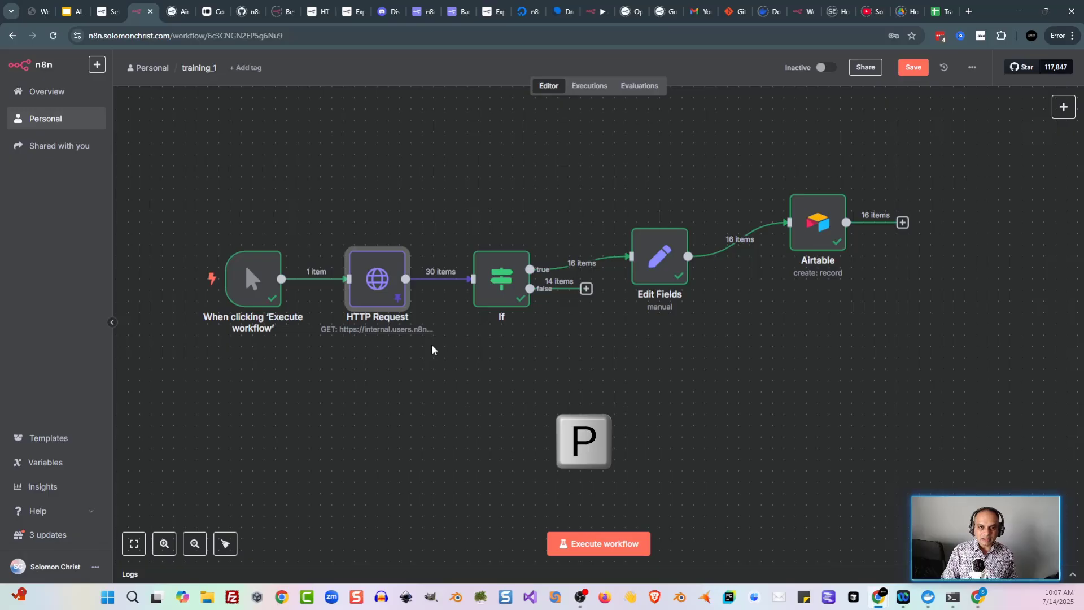
pyautogui.press('p')
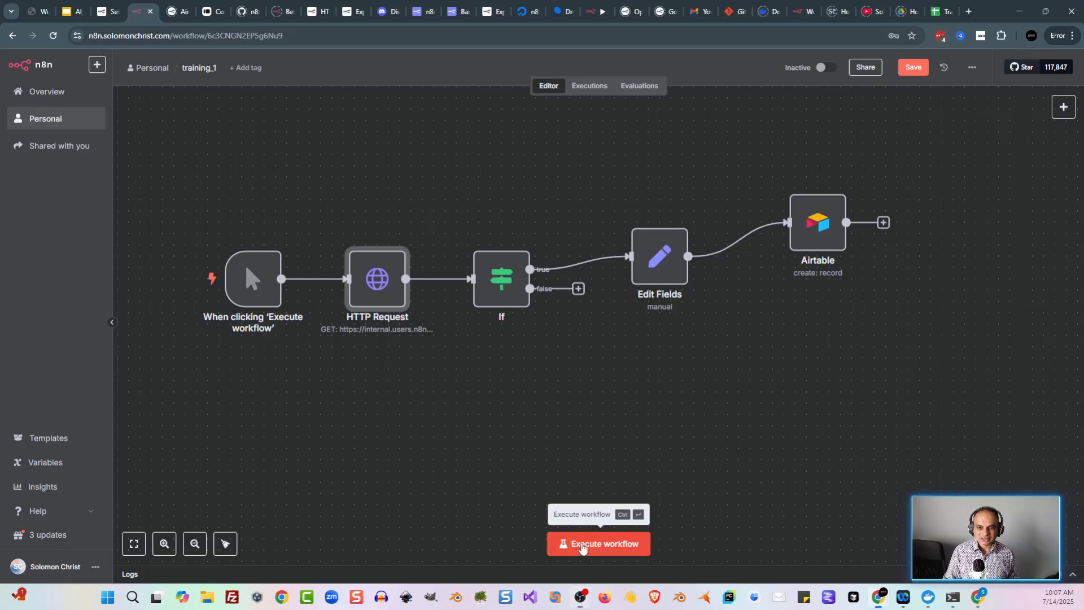
pyautogui.click(598, 543)
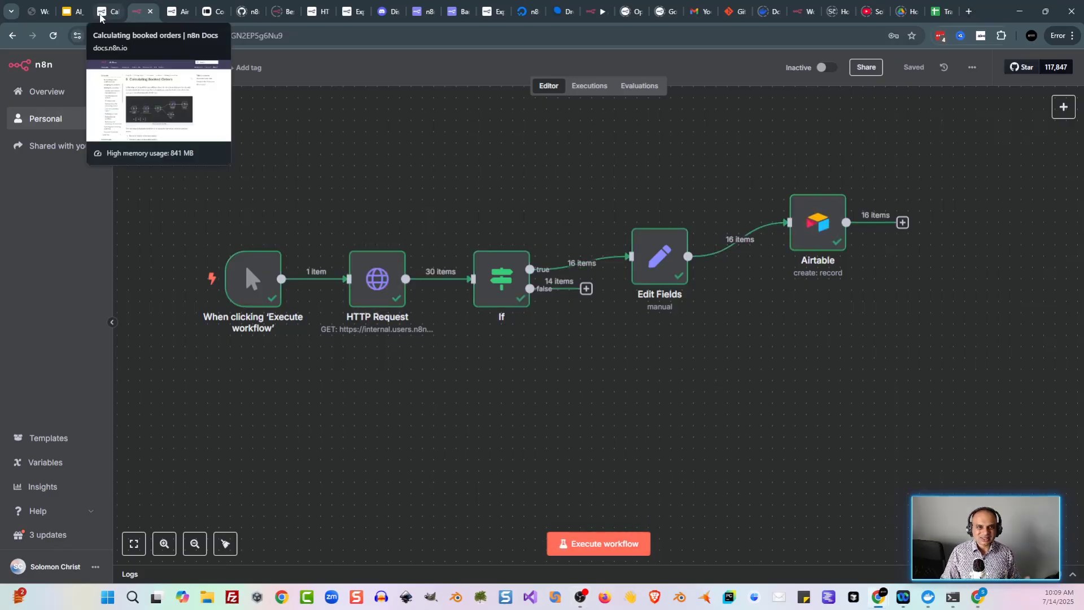
# Step: Move the Edit Fields node higher on the workflow canvas
pyautogui.click(108, 12)
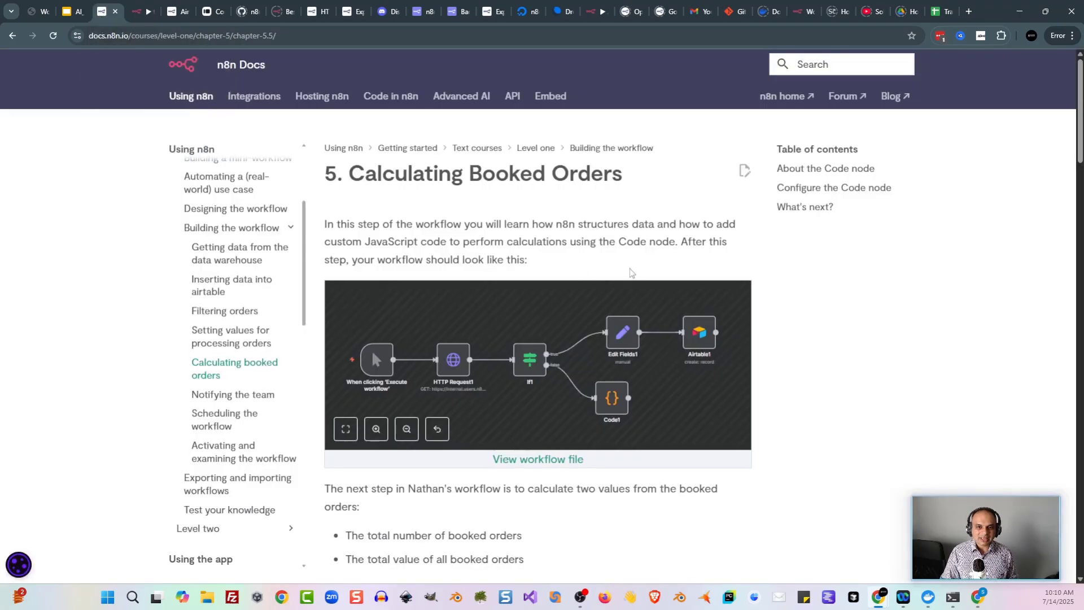
pyautogui.click(142, 12)
pyautogui.moveTo(644, 255); pyautogui.dragTo(644, 221)
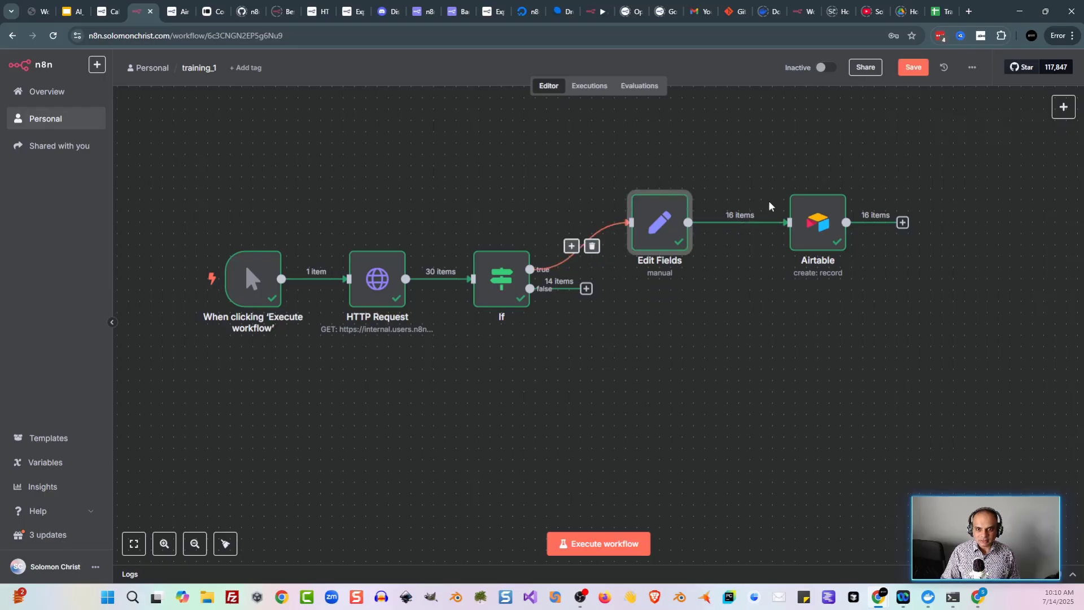
# Step: Read the Code node section of the 'Calculating booked orders' lesson
pyautogui.click(110, 12)
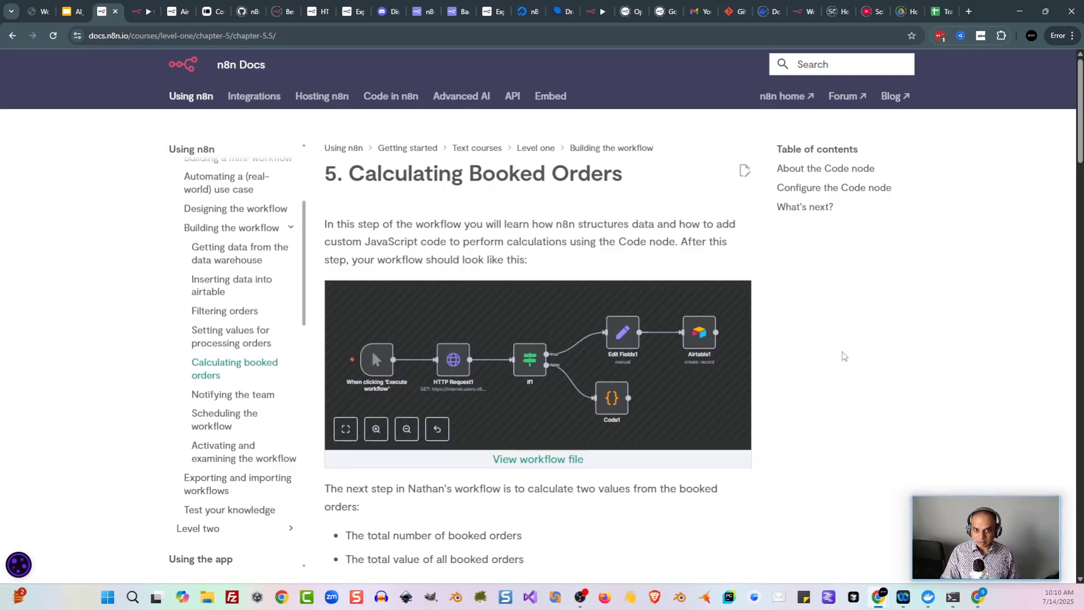
pyautogui.scroll(-3, 844, 355)
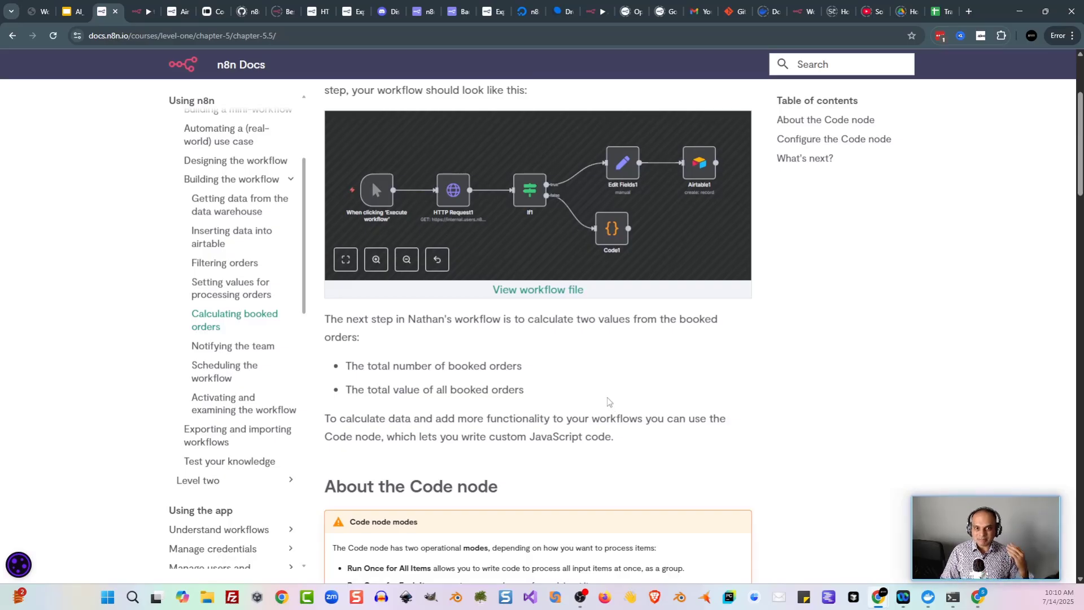
pyautogui.scroll(-1, 612, 404)
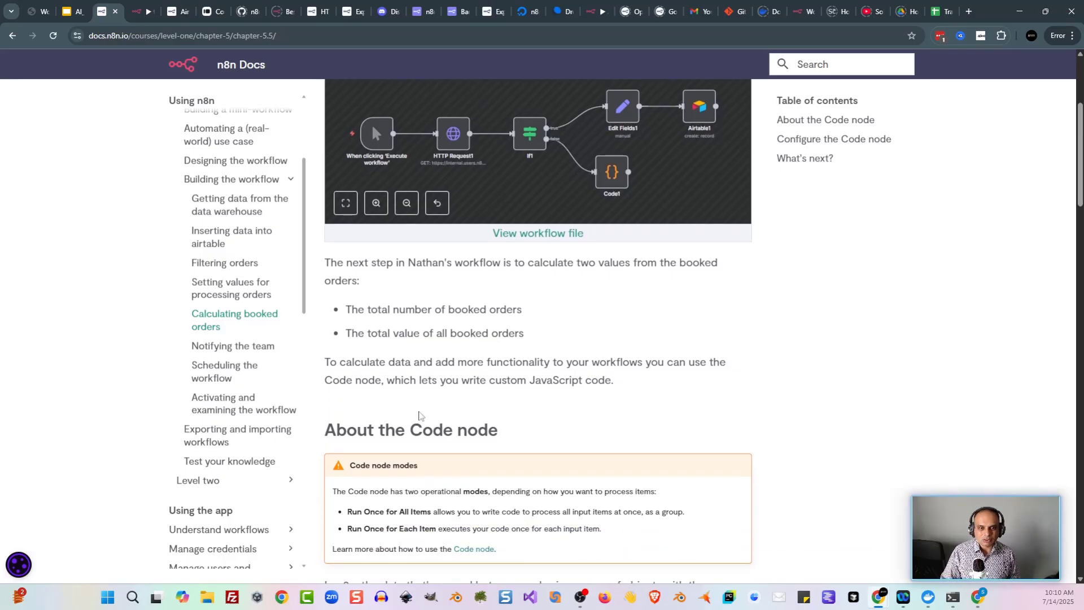
pyautogui.scroll(-1, 587, 389)
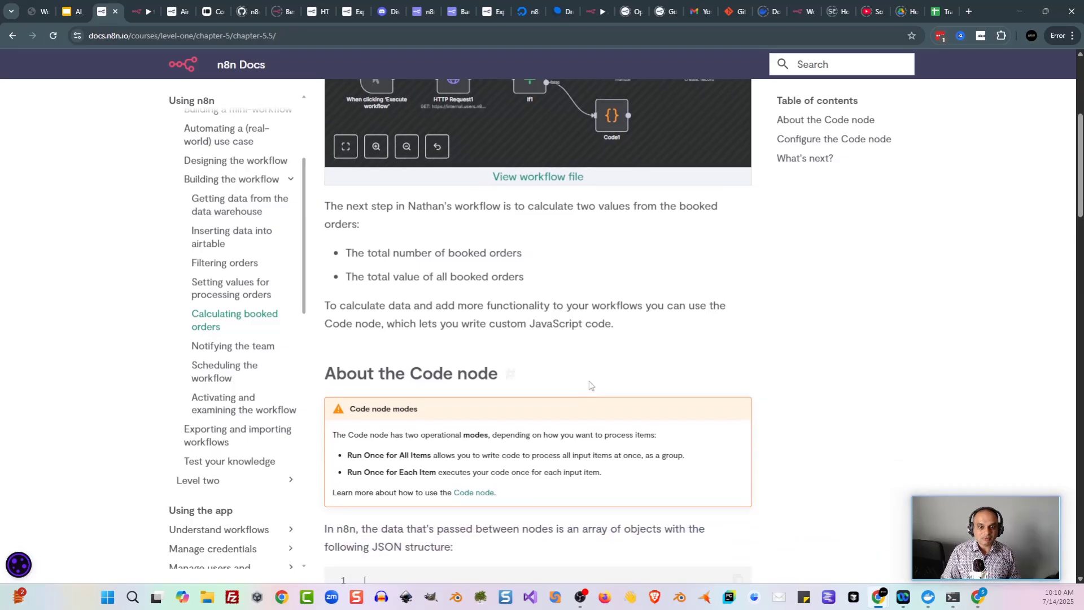
pyautogui.scroll(-4, 592, 316)
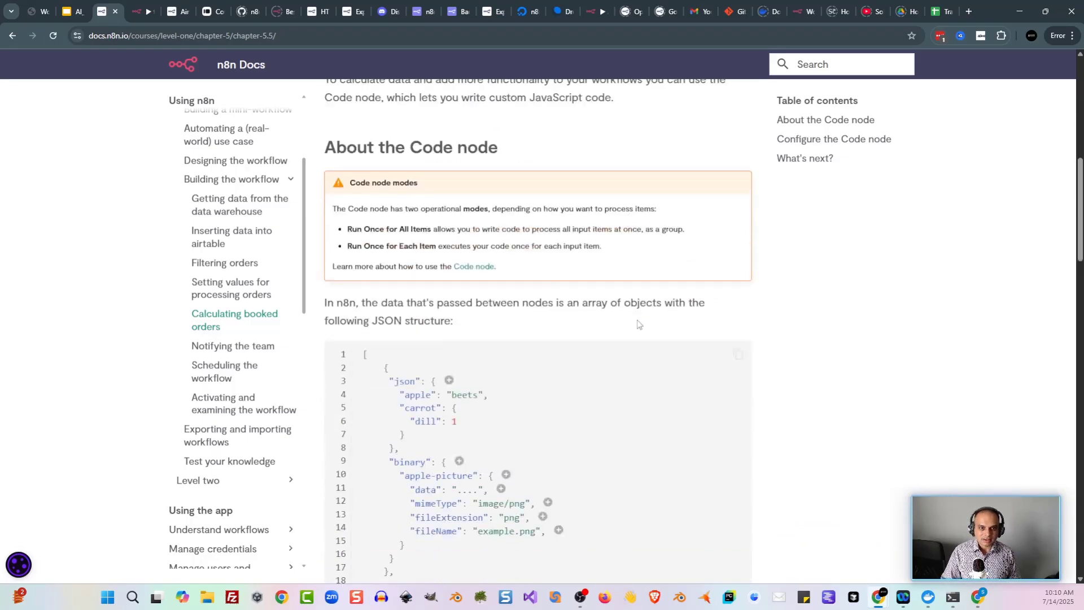
pyautogui.scroll(2, 536, 310)
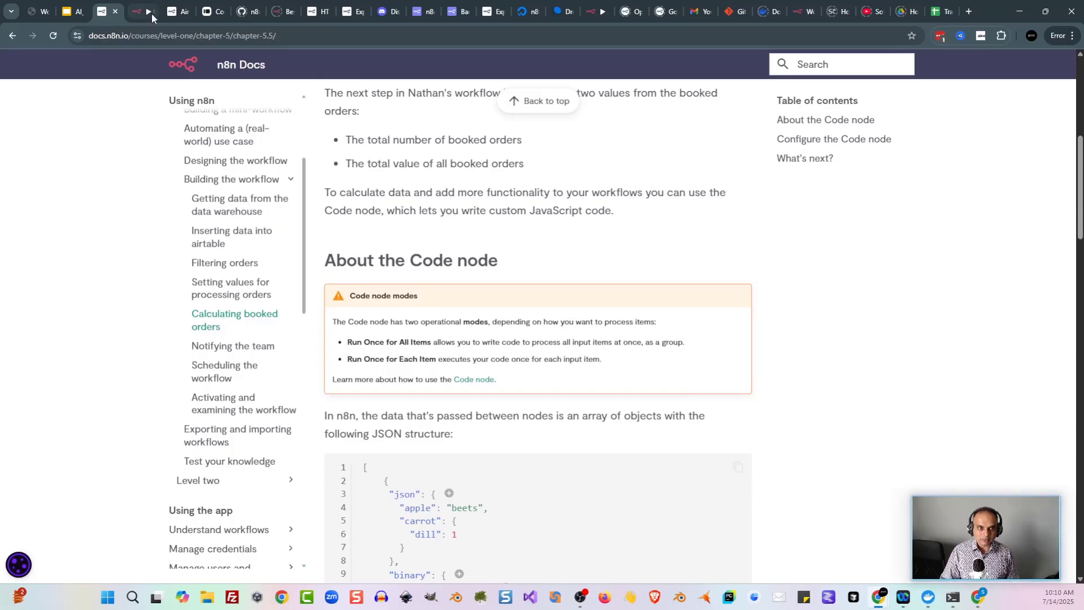
# Step: Add a Code node below Edit Fields and wire the If node's false output into it
pyautogui.click(142, 14)
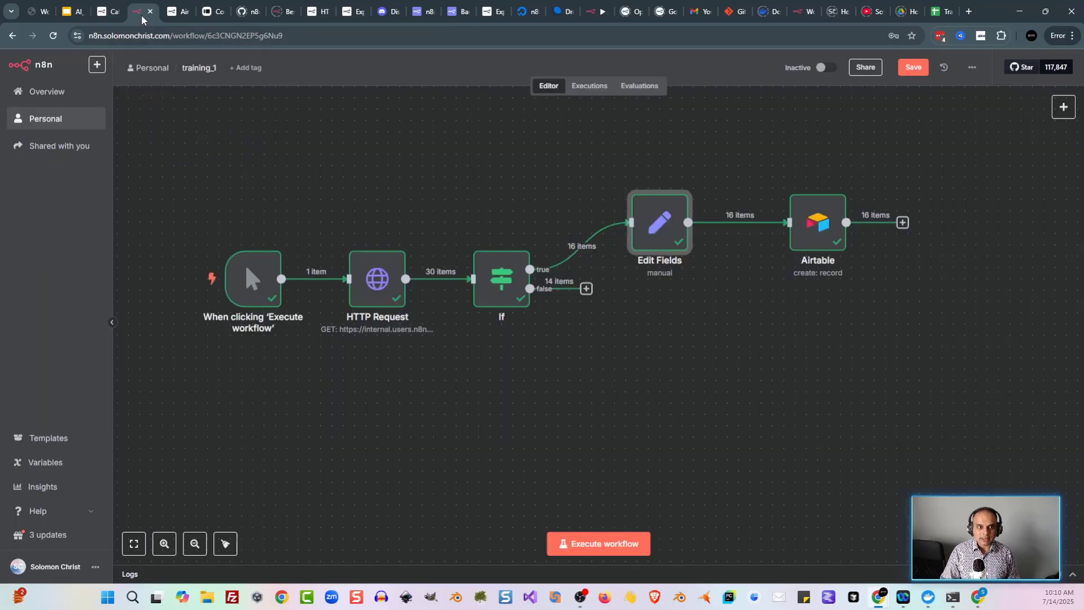
pyautogui.press('Tab')
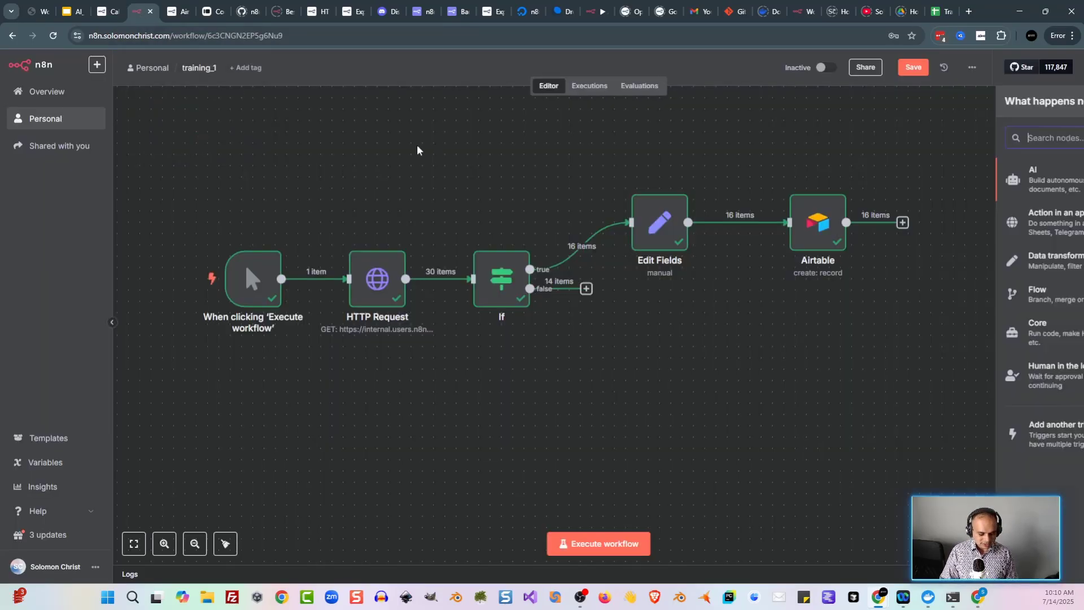
pyautogui.write('code')
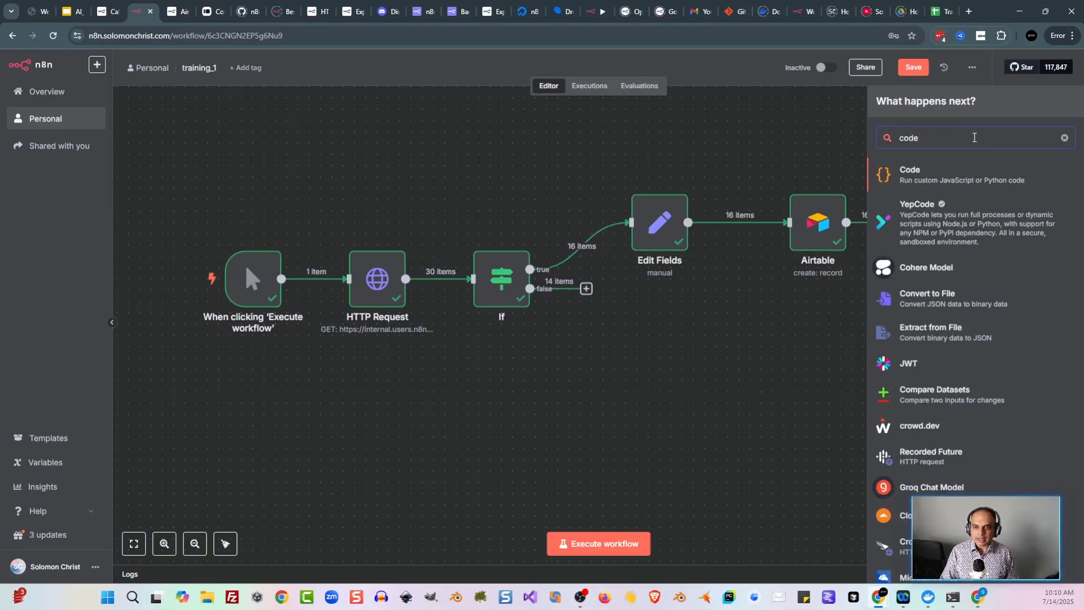
pyautogui.click(965, 174)
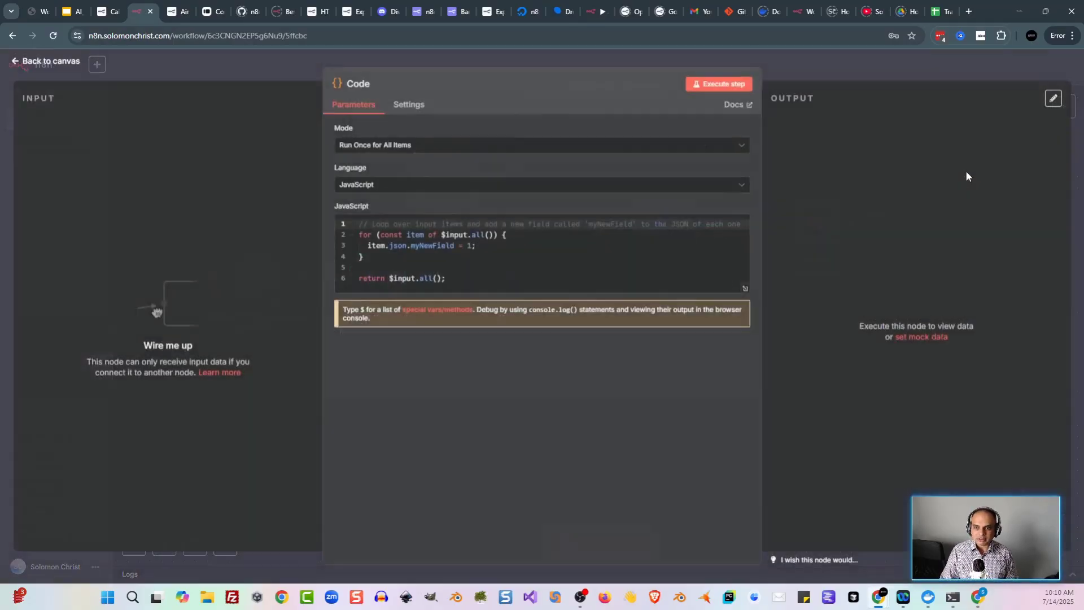
pyautogui.click(218, 76)
pyautogui.moveTo(434, 177); pyautogui.dragTo(651, 331)
pyautogui.moveTo(585, 289); pyautogui.dragTo(631, 335)
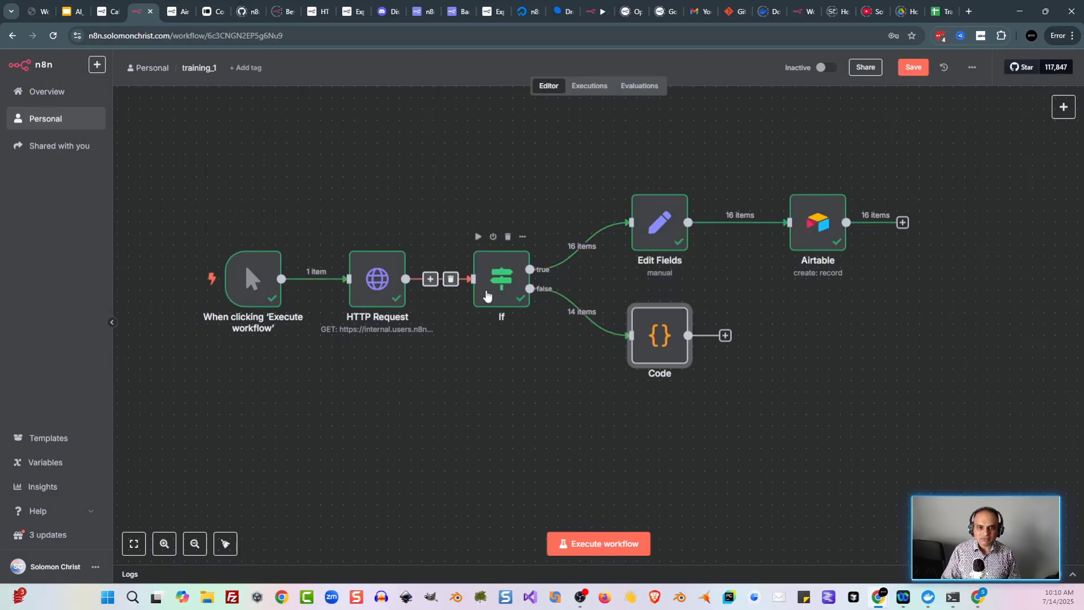
pyautogui.click(109, 19)
# Step: Copy the lesson's totalBooked/bookedSum example script to the clipboard
pyautogui.scroll(-1, 367, 308)
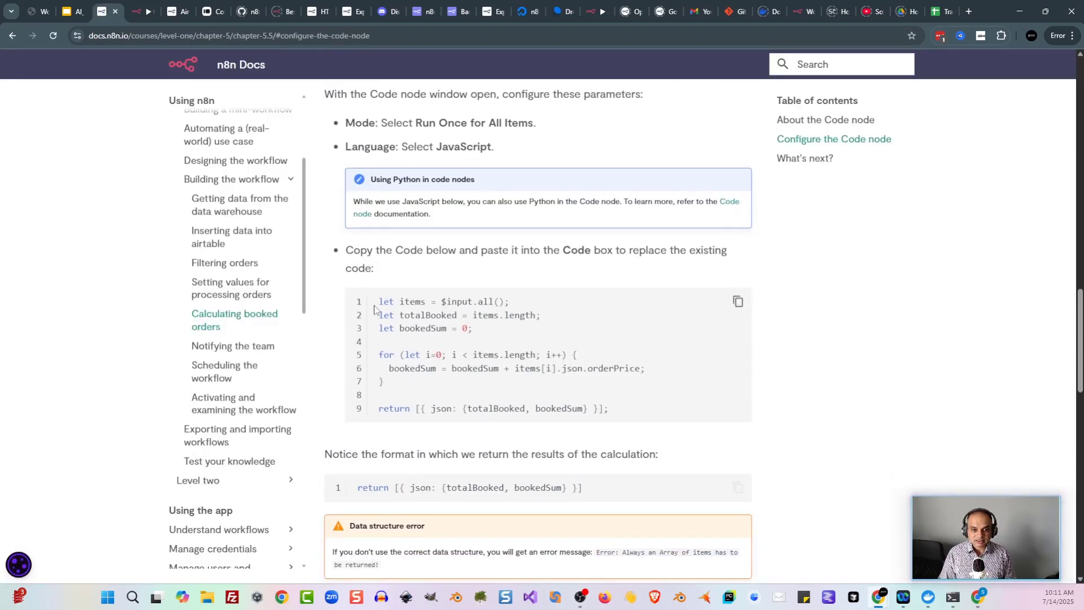
pyautogui.scroll(-1, 446, 236)
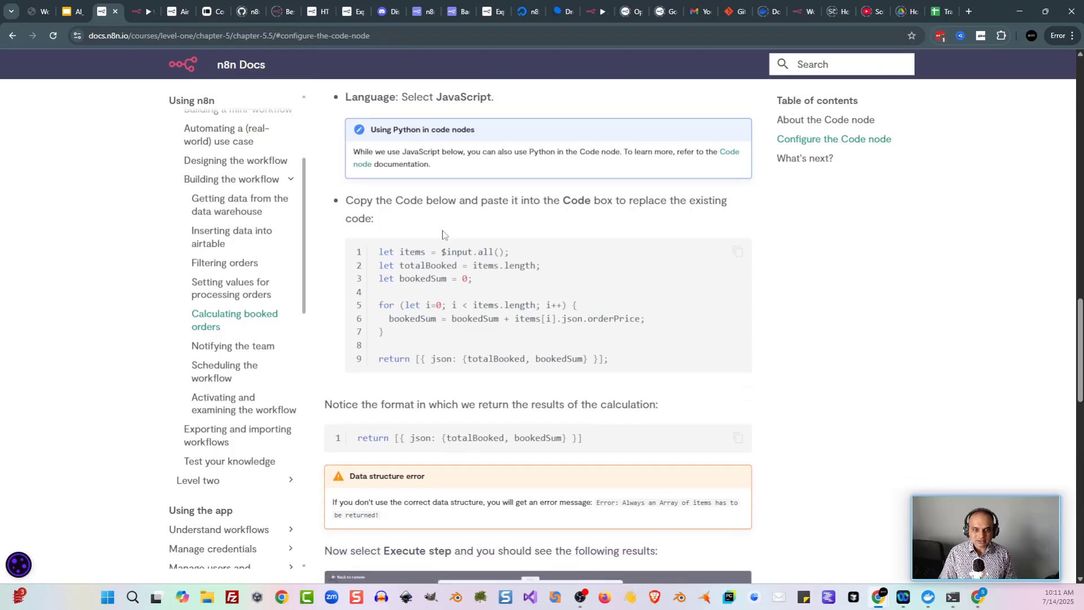
pyautogui.moveTo(380, 244); pyautogui.dragTo(618, 352)
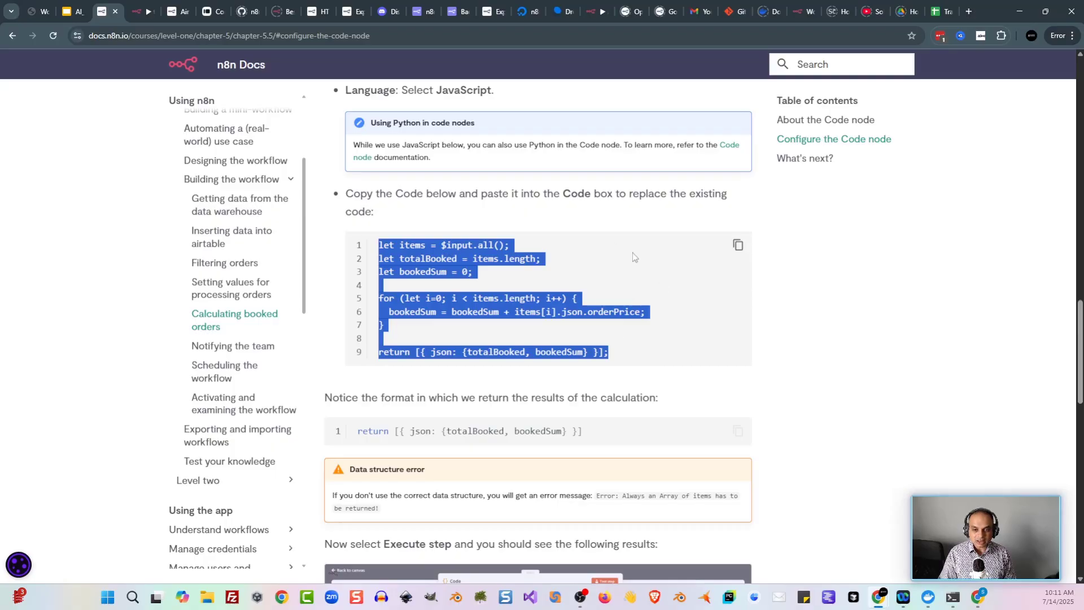
pyautogui.click(782, 281)
pyautogui.click(738, 248)
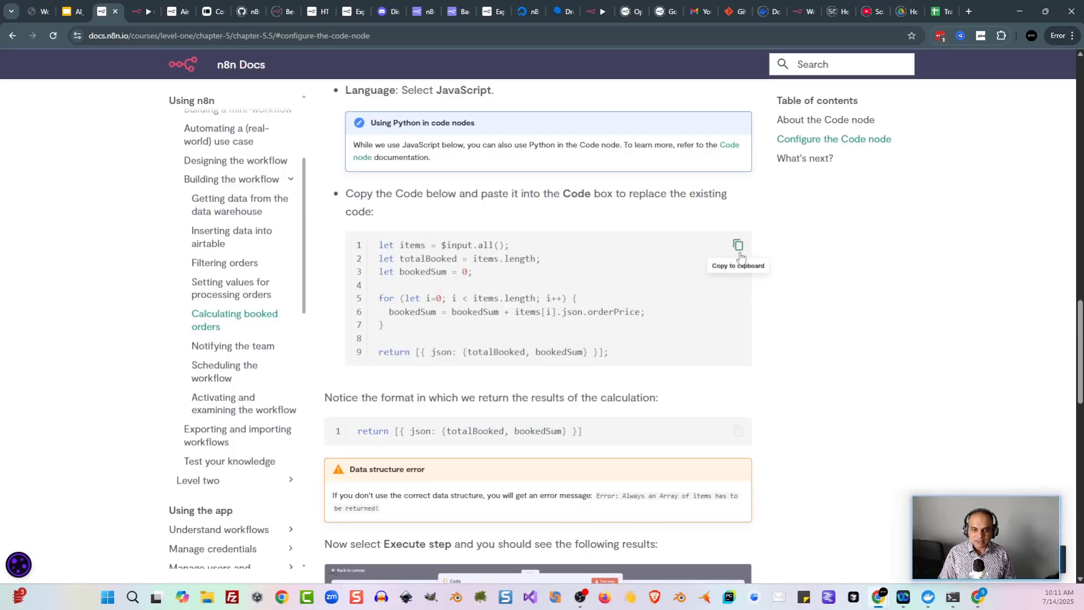
pyautogui.click(140, 11)
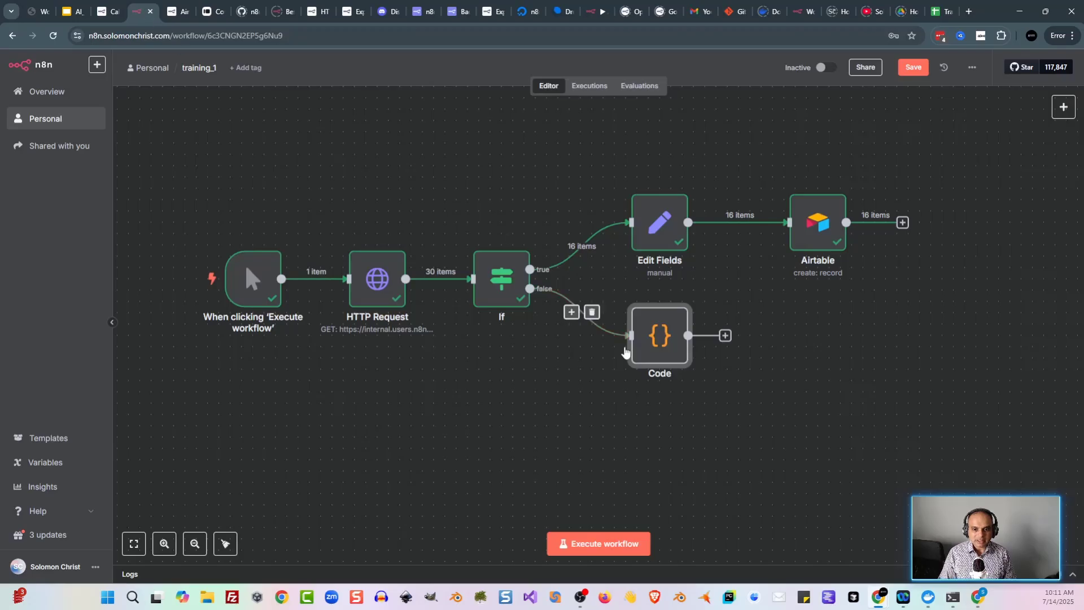
# Step: Replace the Code node's default script with the copied booked-orders code
pyautogui.doubleClick(652, 344)
pyautogui.click(523, 257)
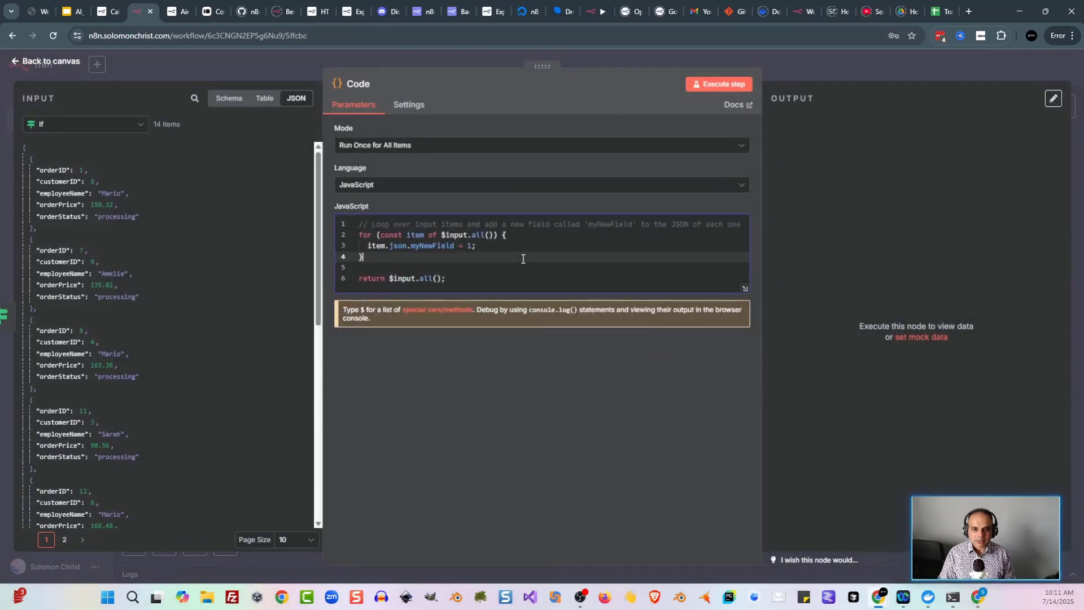
pyautogui.click(592, 274)
pyautogui.hotkey('ctrl', 'a')
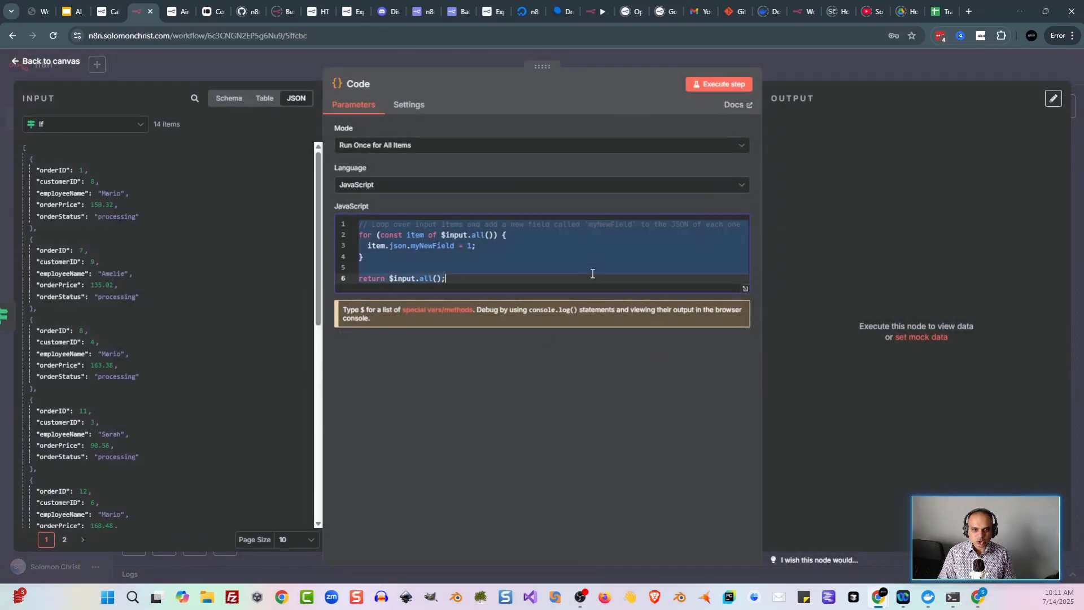
pyautogui.hotkey('ctrl', 'v')
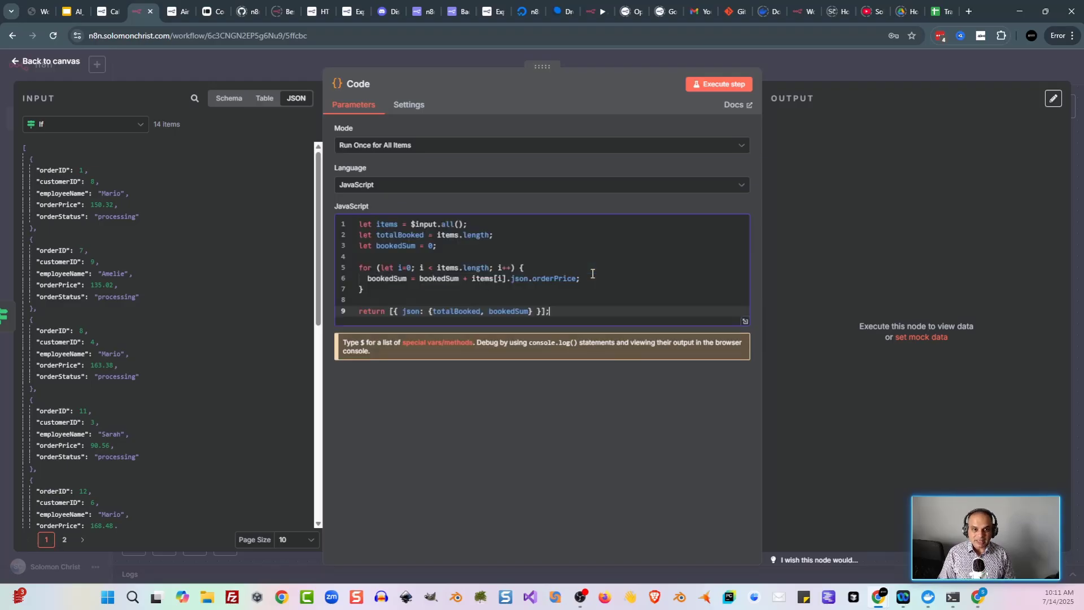
pyautogui.click(745, 322)
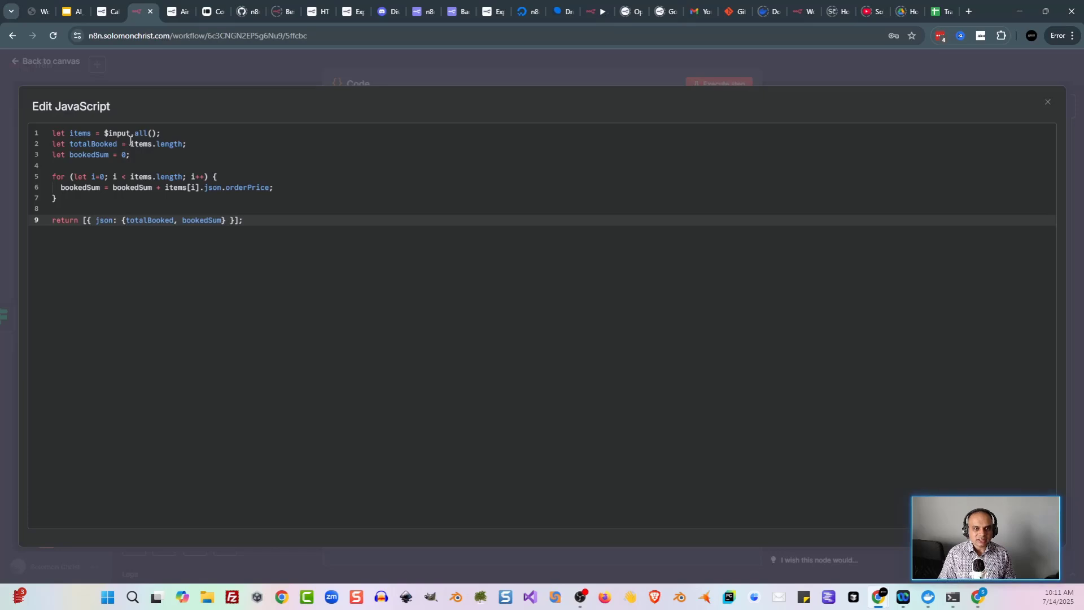
# Step: Rename the declared variables to totalProcessing and processingSum
pyautogui.doubleClick(94, 144)
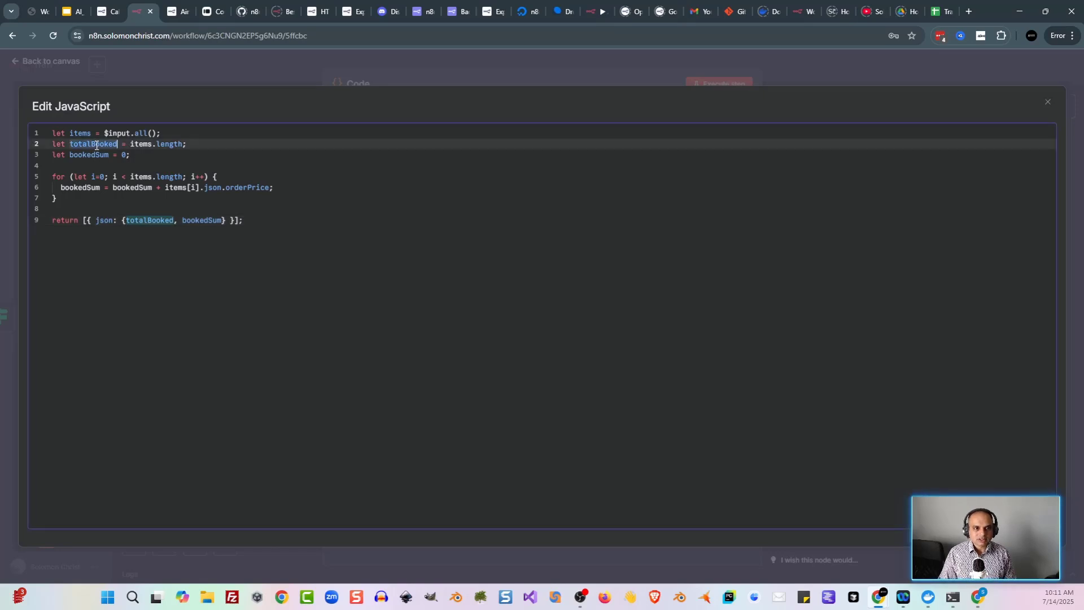
pyautogui.moveTo(93, 145); pyautogui.dragTo(119, 145)
pyautogui.write('Processing')
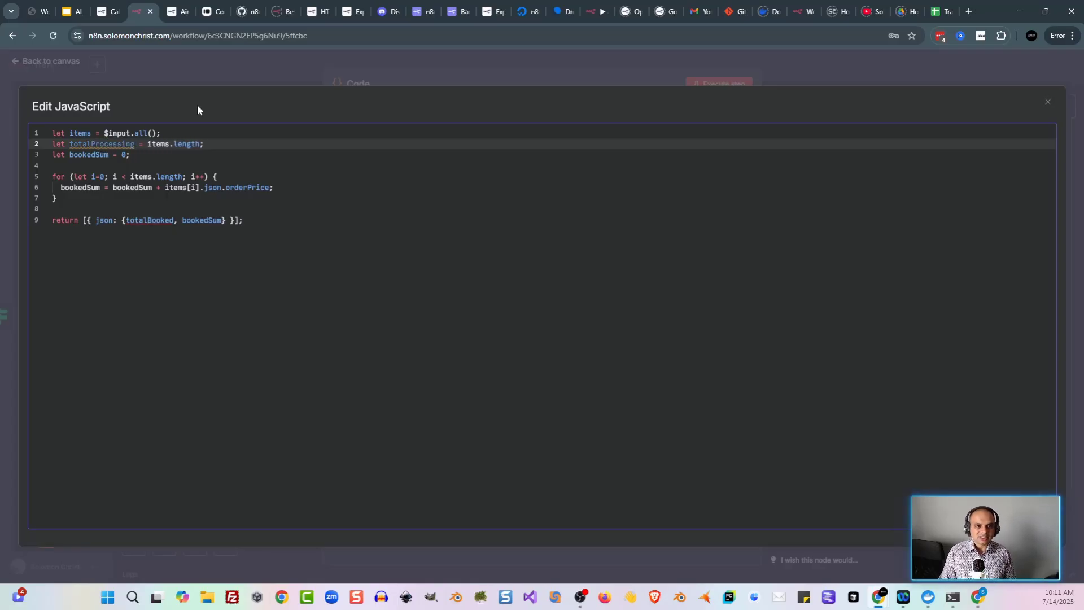
pyautogui.click(98, 155)
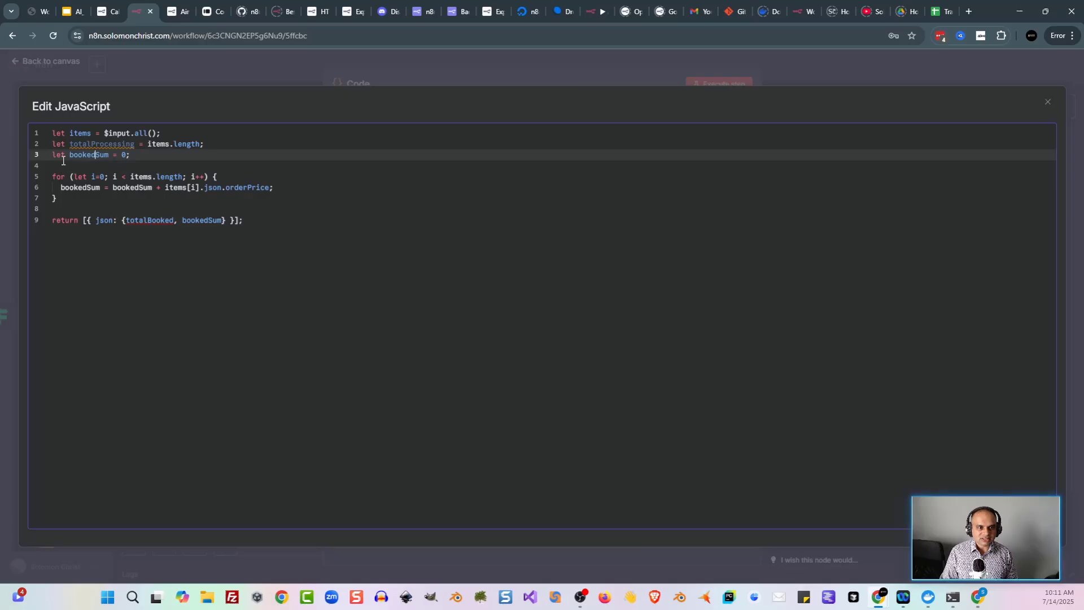
pyautogui.press('BackSpace')
pyautogui.press('BackSpace')
pyautogui.press('BackSpace')
pyautogui.press('BackSpace')
pyautogui.press('BackSpace')
pyautogui.press('BackSpace')
pyautogui.write('processing')
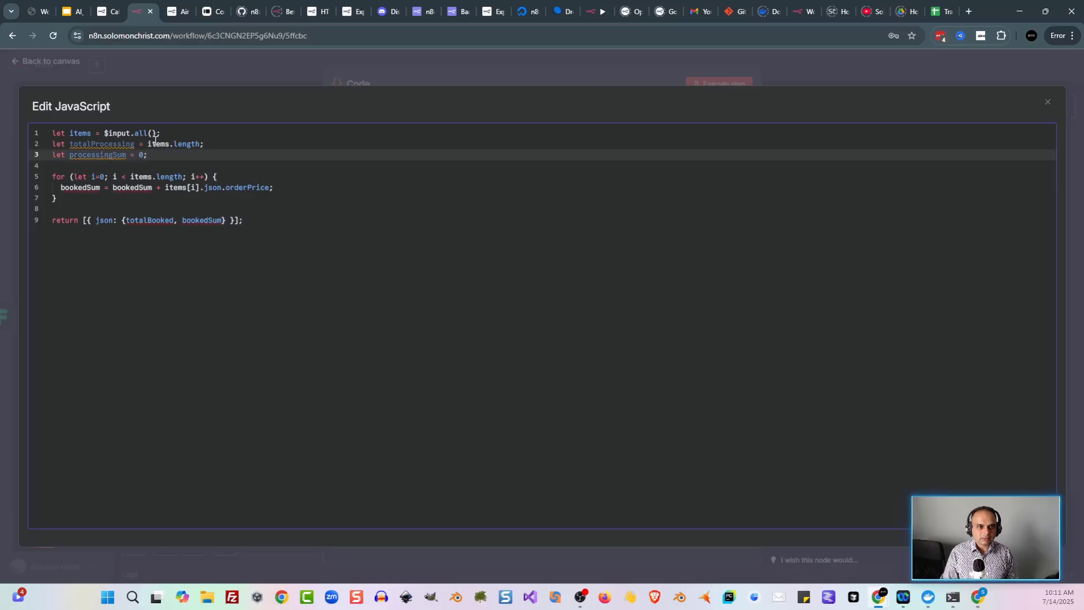
# Step: Replace the remaining bookedSum and totalBooked references with processingSum and totalProcessing
pyautogui.doubleClick(107, 156)
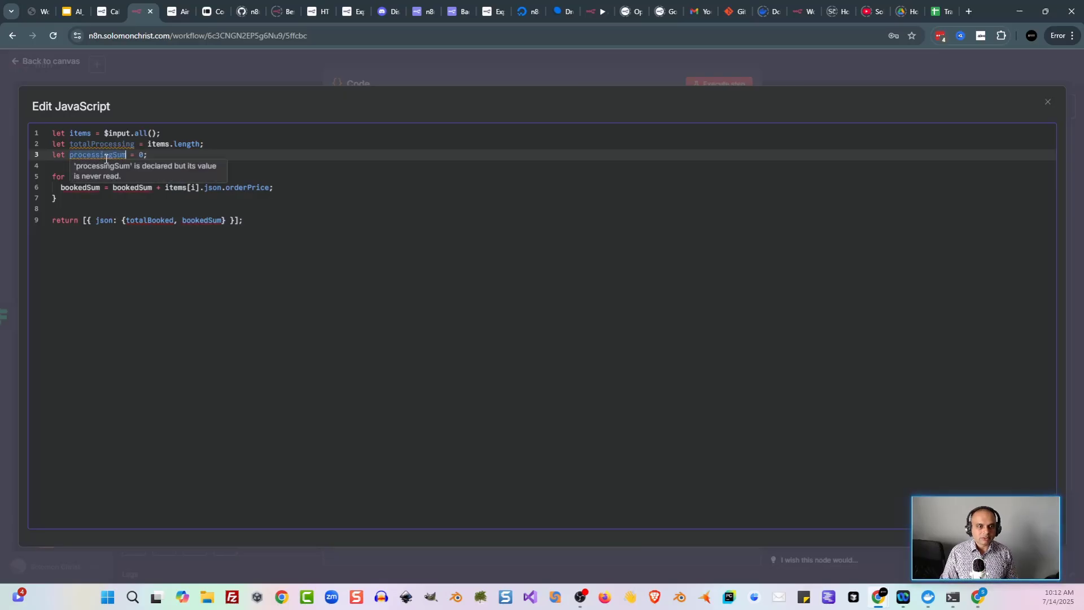
pyautogui.doubleClick(74, 188)
pyautogui.hotkey('ctrl', 'v')
pyautogui.doubleClick(142, 188)
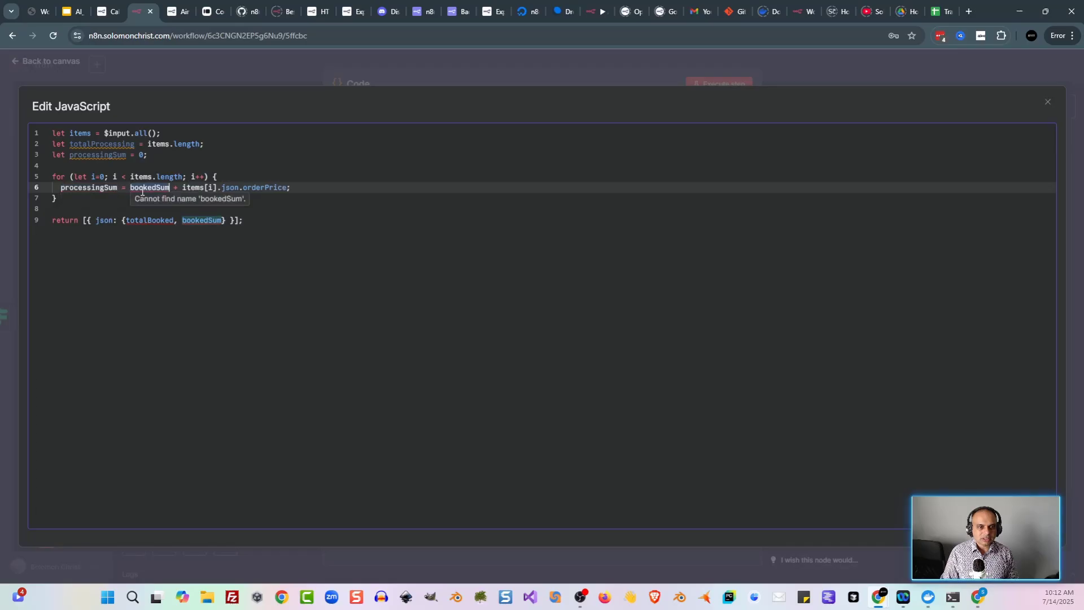
pyautogui.hotkey('ctrl', 'v')
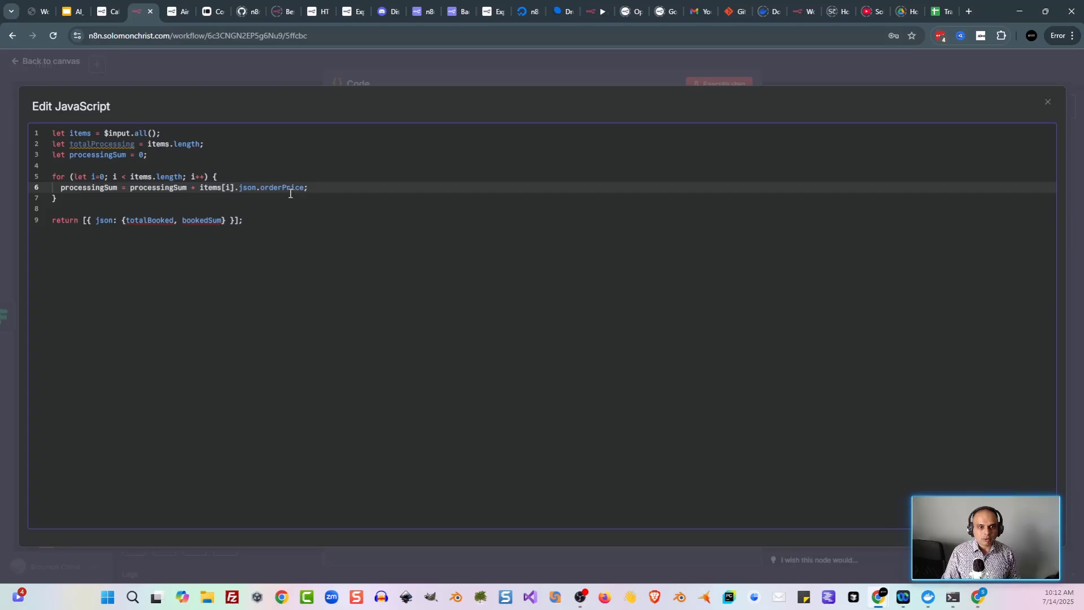
pyautogui.doubleClick(203, 220)
pyautogui.hotkey('ctrl', 'v')
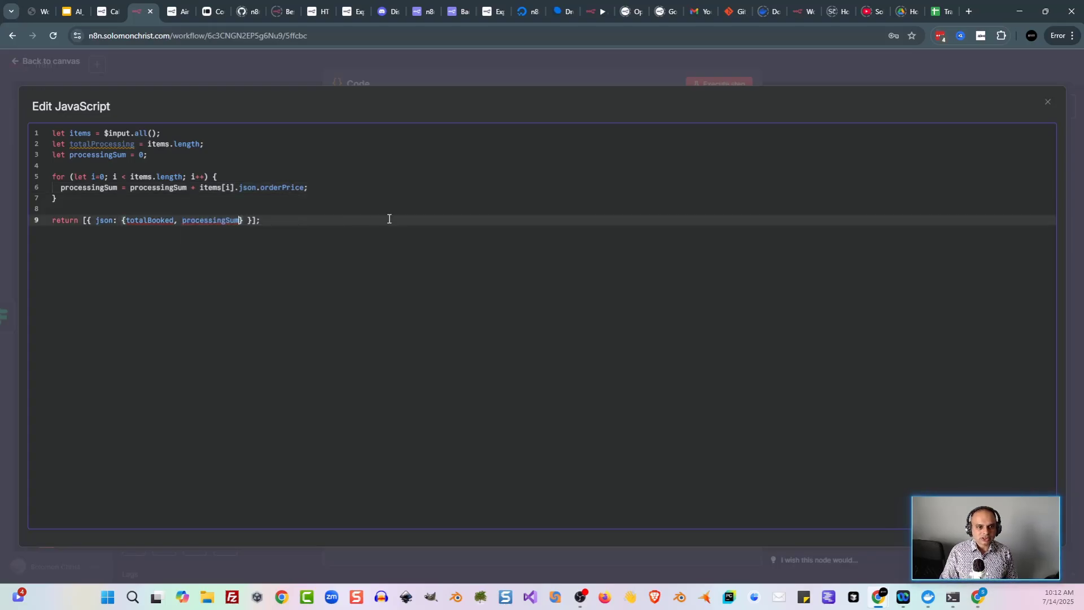
pyautogui.doubleClick(107, 145)
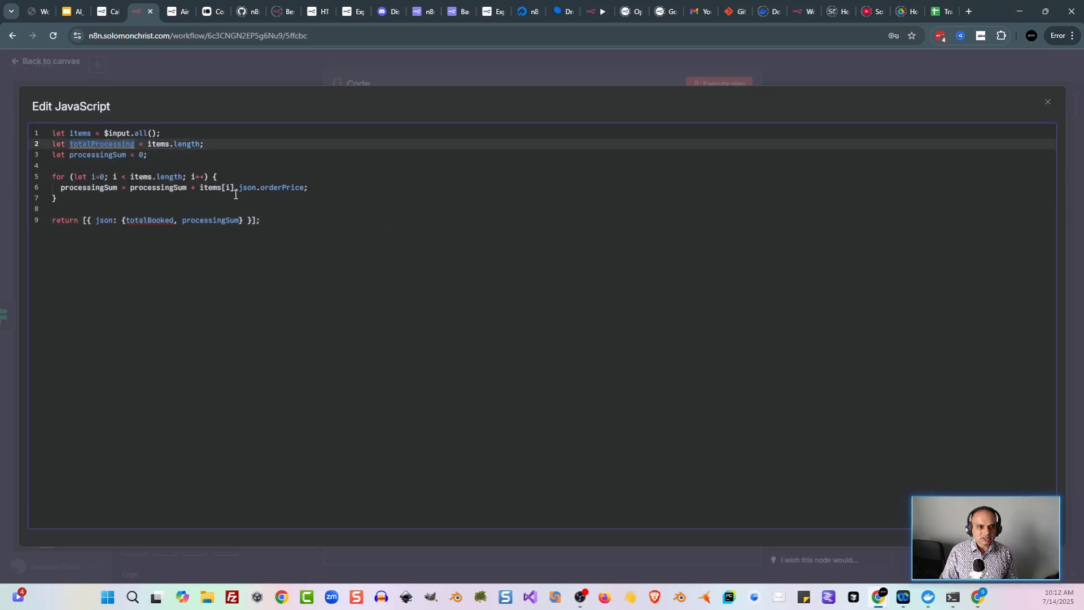
pyautogui.doubleClick(162, 223)
pyautogui.hotkey('ctrl', 'v')
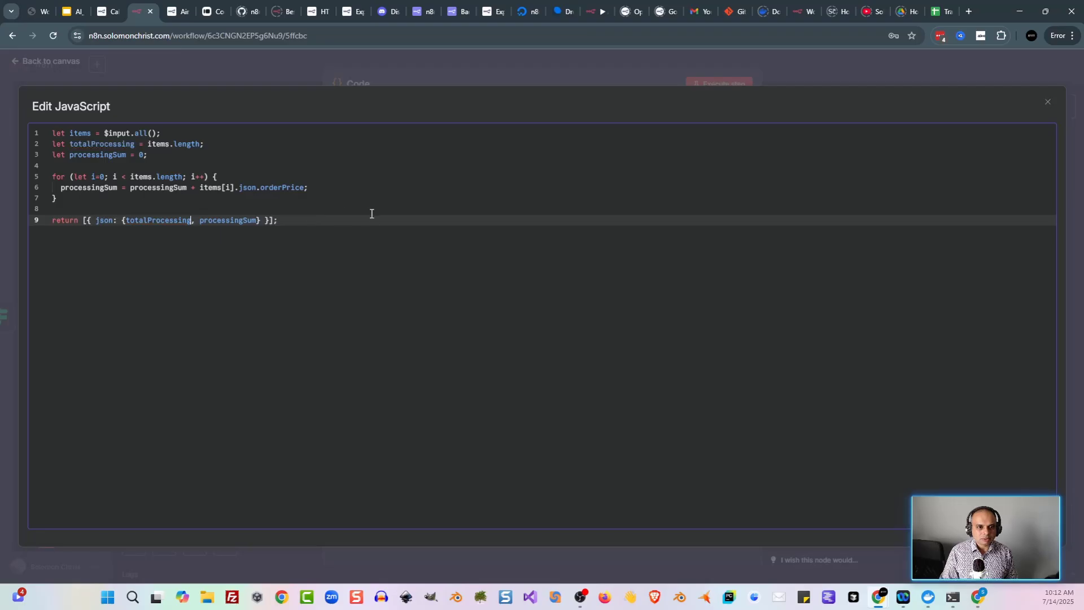
# Step: Execute the Code node, getting totalProcessing 14 and processingSum 1393.61
pyautogui.click(207, 67)
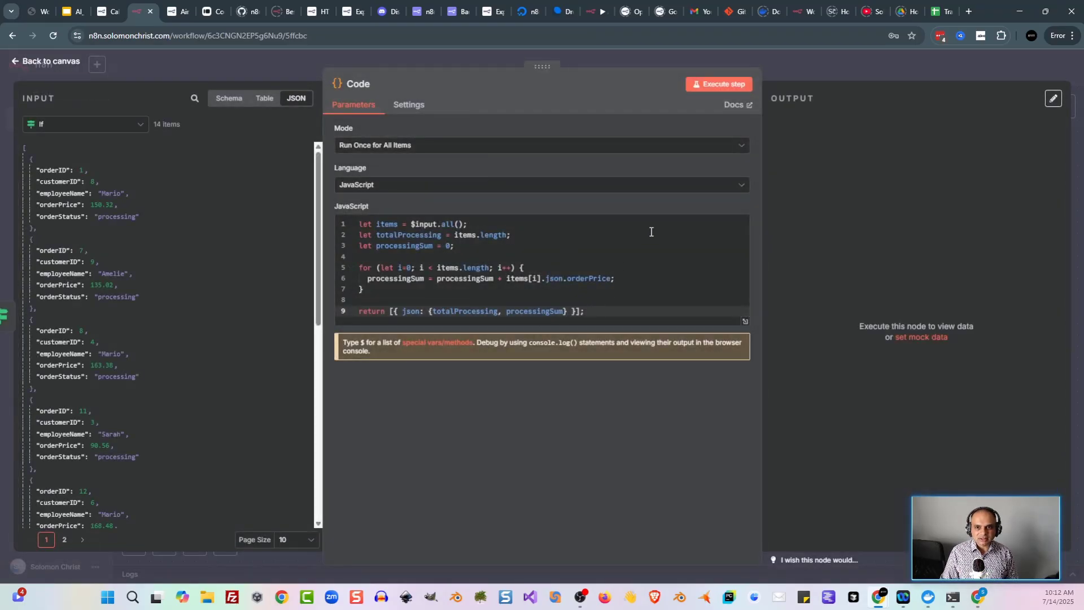
pyautogui.click(700, 84)
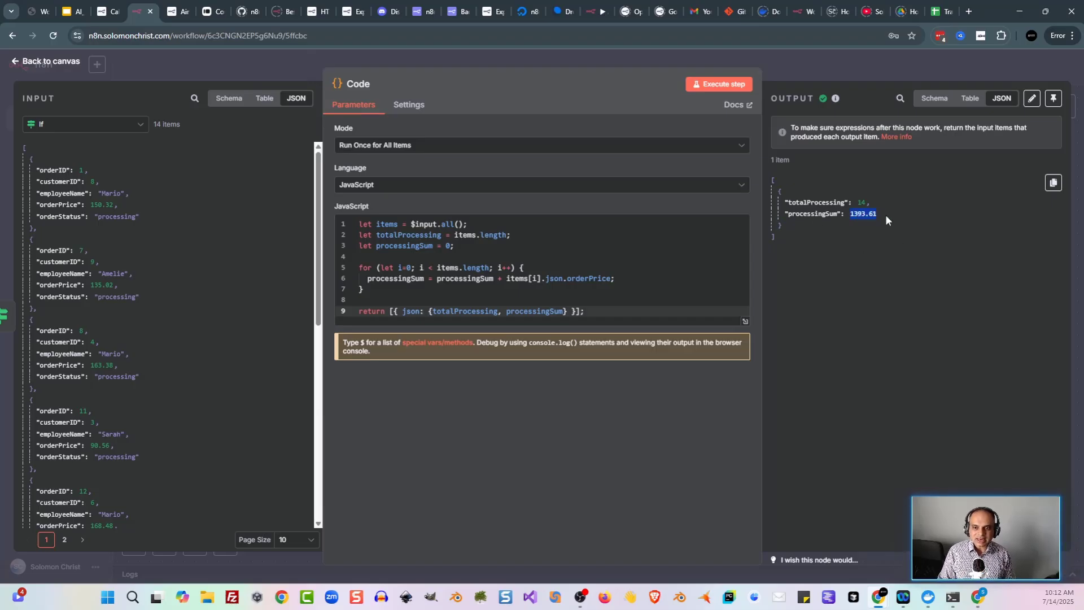
pyautogui.click(915, 229)
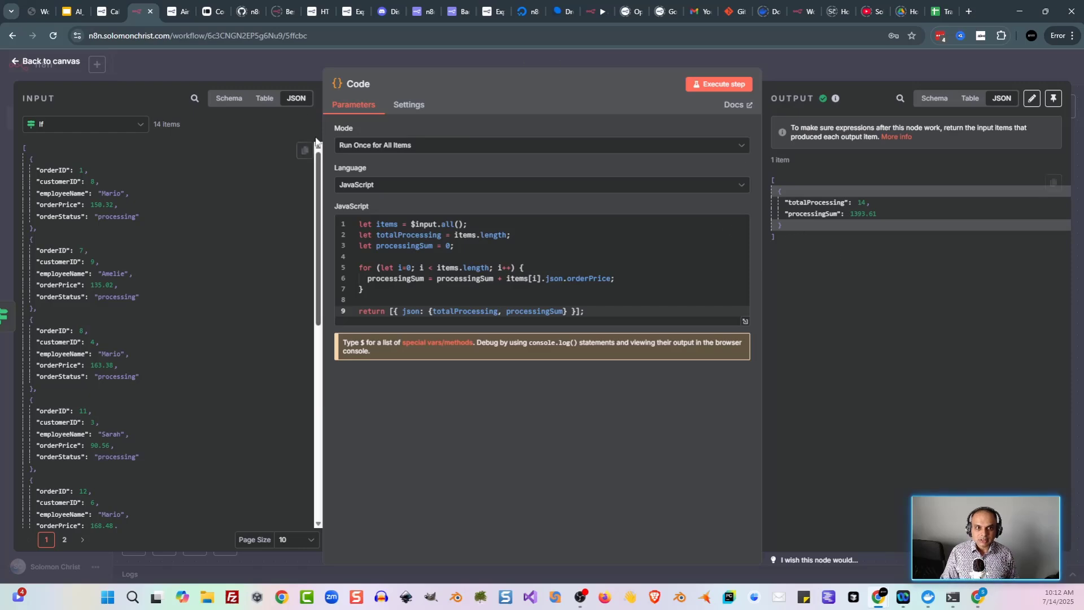
pyautogui.click(269, 75)
pyautogui.click(847, 420)
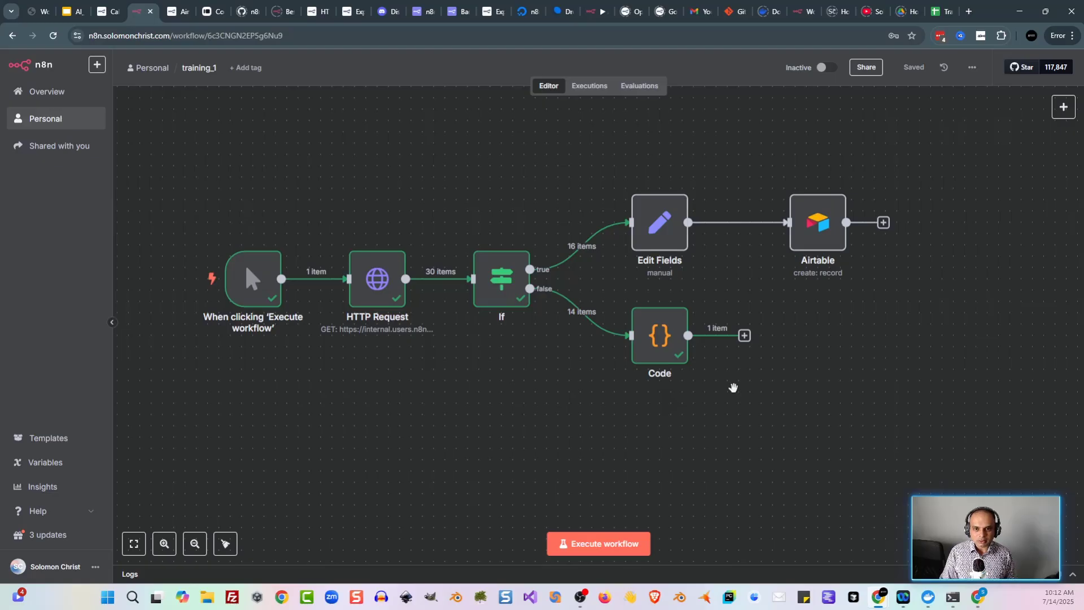
# Step: Open the 'Notifying the team' lesson and follow its 'n8n server' link into Discord
pyautogui.click(104, 12)
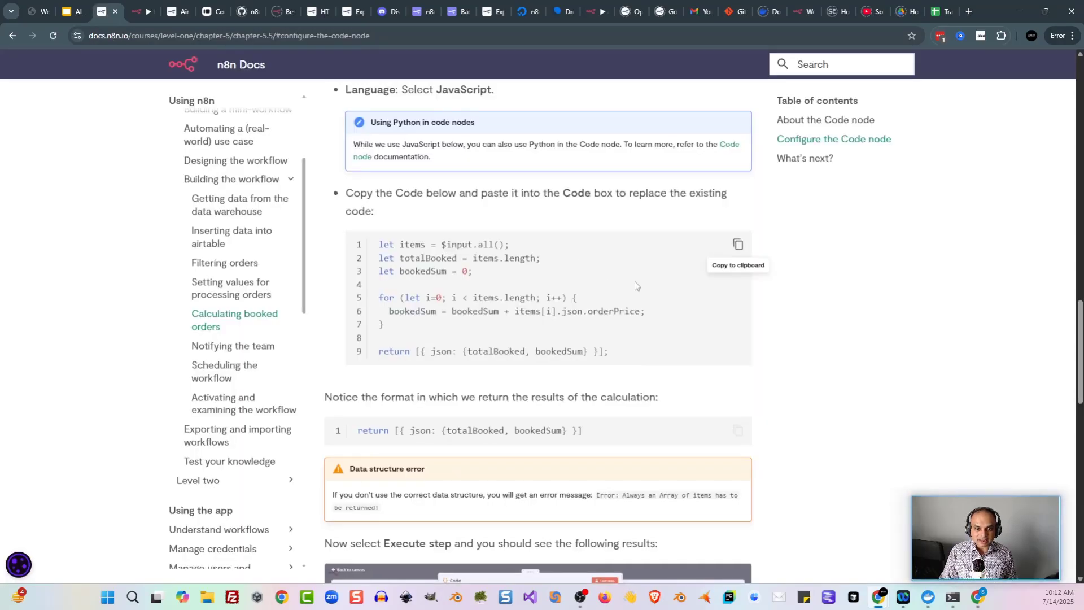
pyautogui.scroll(-10, 426, 203)
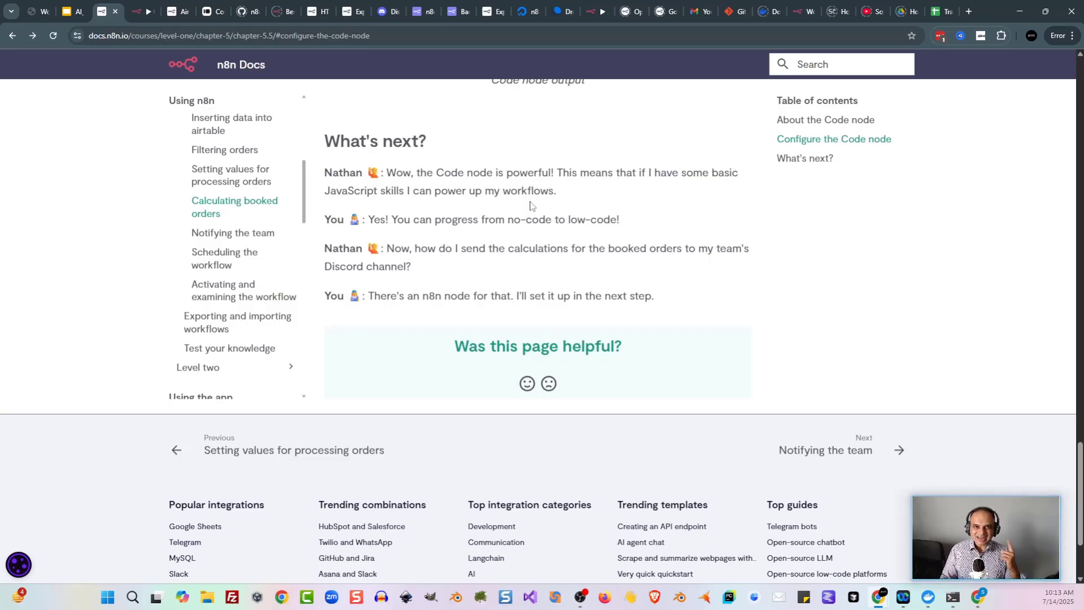
pyautogui.click(220, 236)
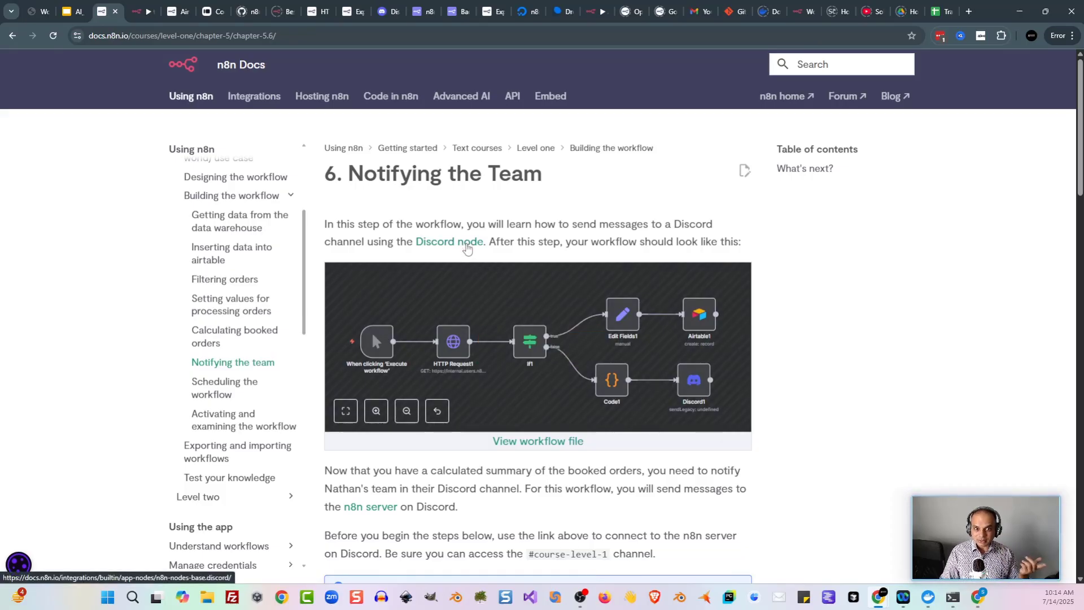
pyautogui.scroll(-3, 378, 344)
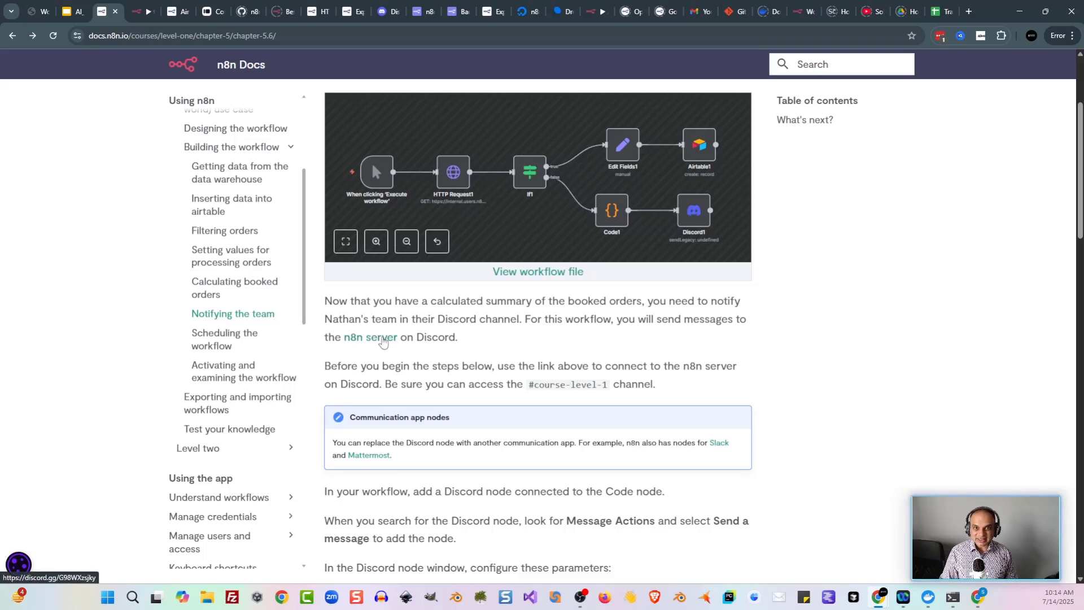
pyautogui.click(383, 338)
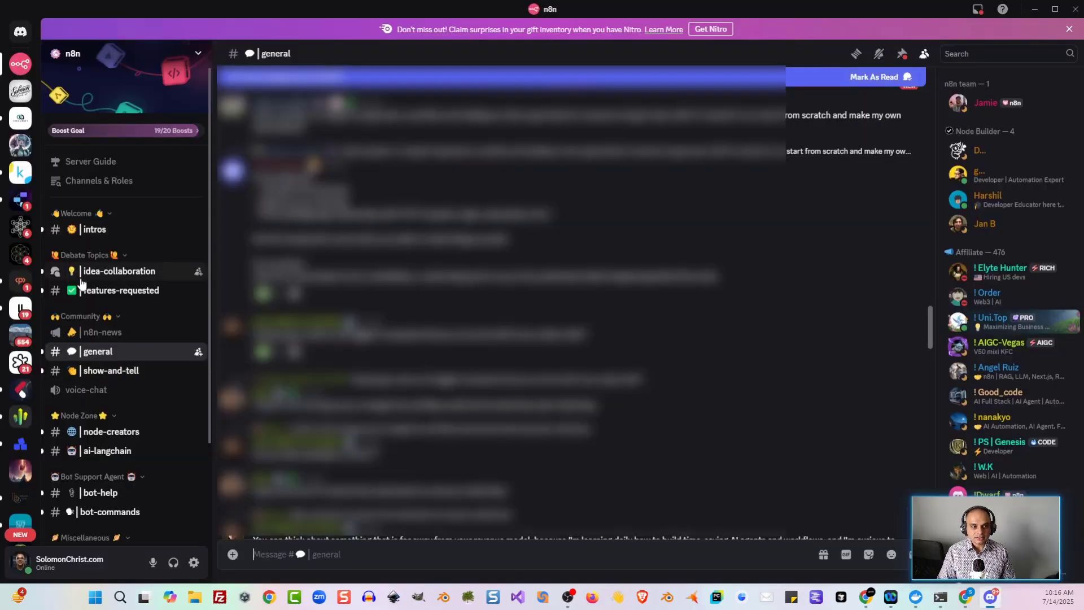
# Step: Browse the #course-level-1 channel's messages, then switch to #course-level-2
pyautogui.scroll(-3, 125, 284)
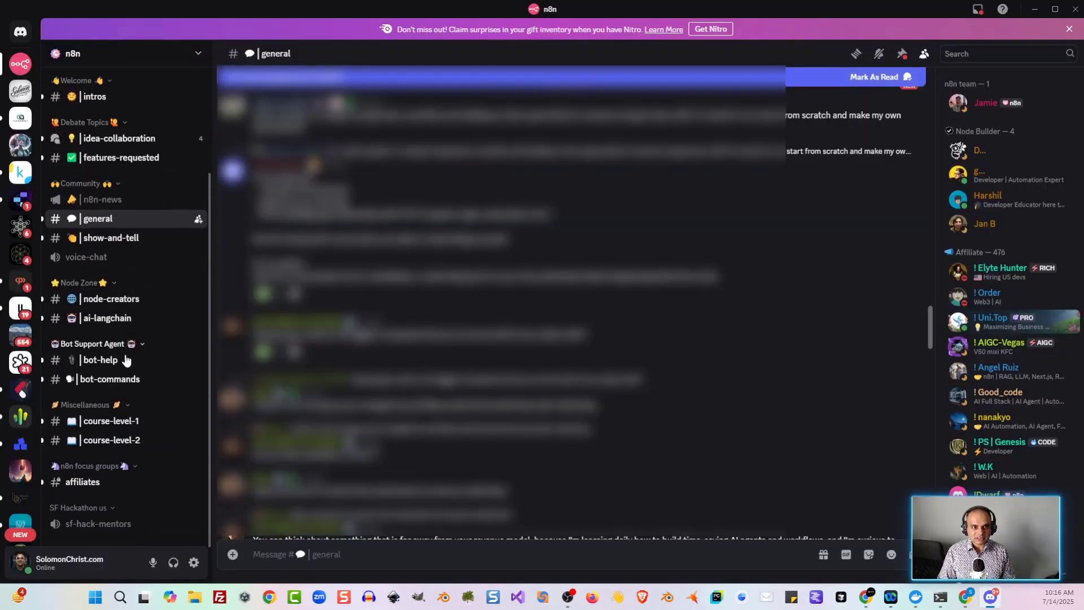
pyautogui.click(119, 428)
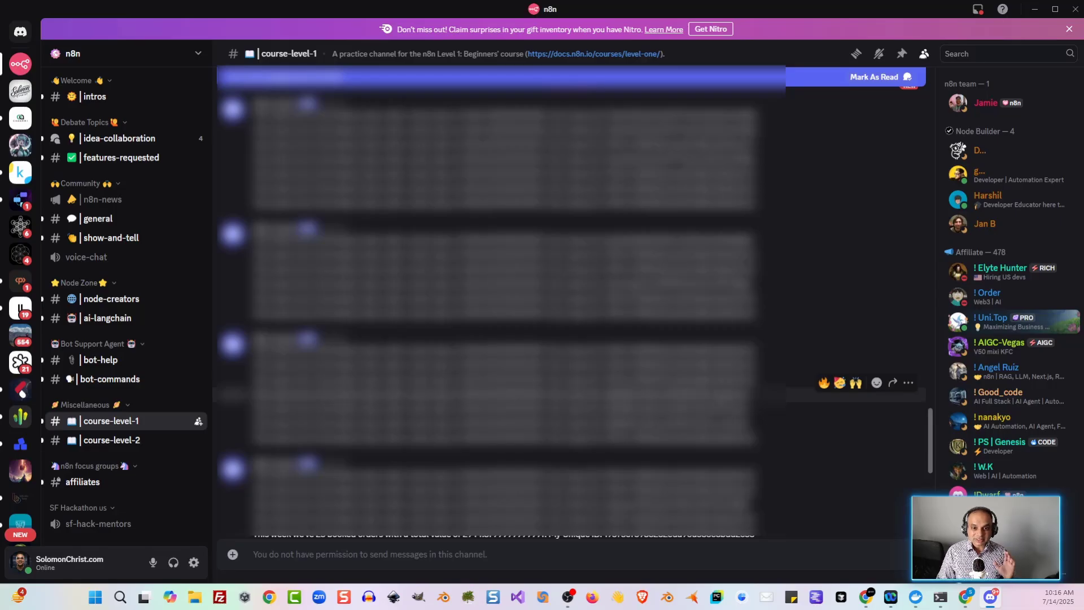
pyautogui.scroll(-10, 485, 299)
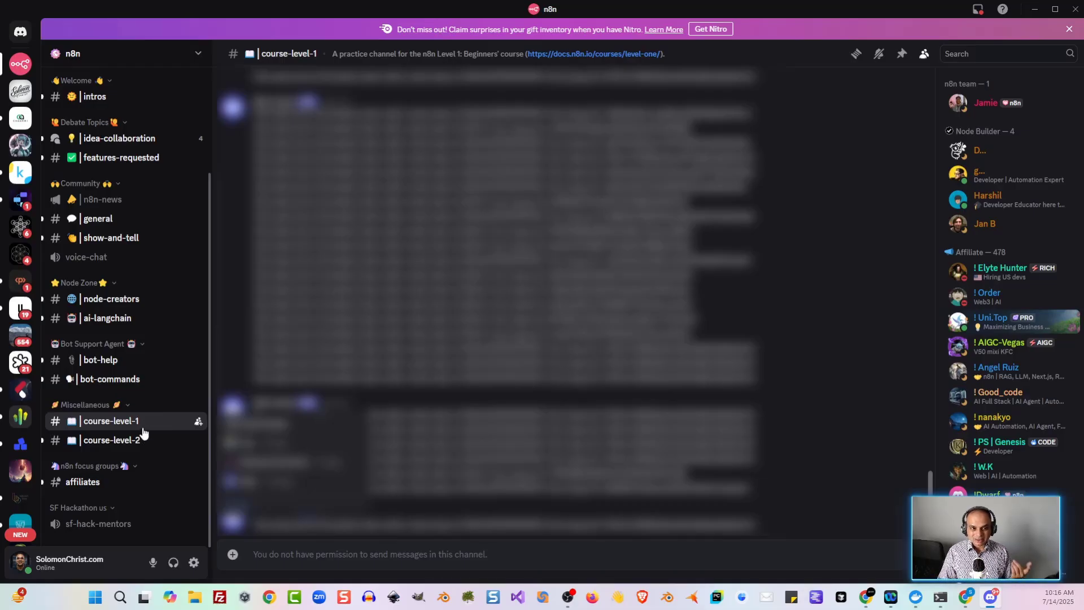
pyautogui.click(144, 445)
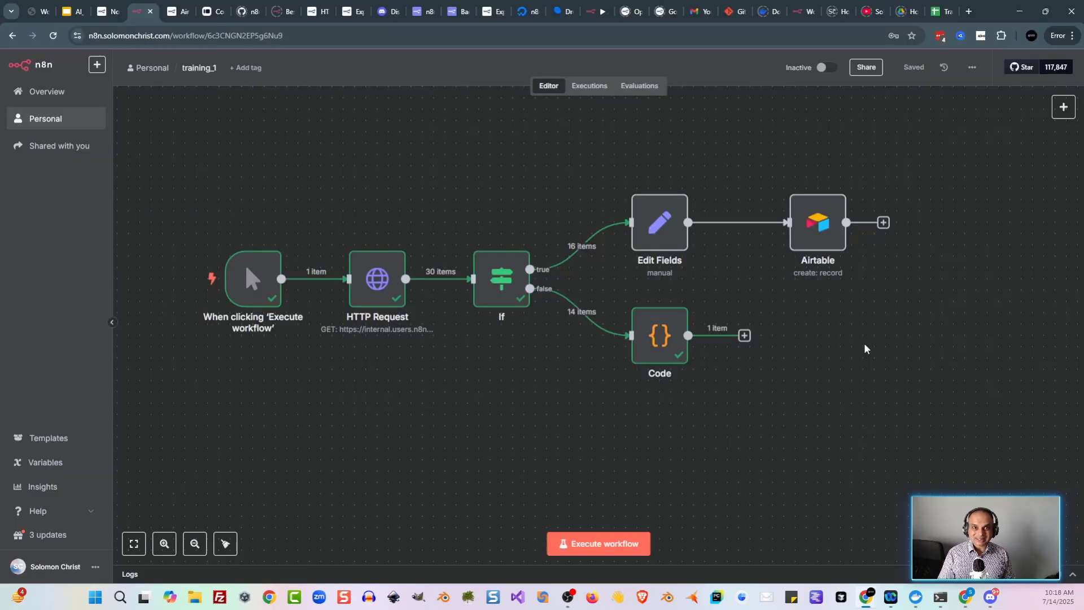
# Step: Add a Discord 'Send a message' node by searching 'disc'
pyautogui.press('Tab')
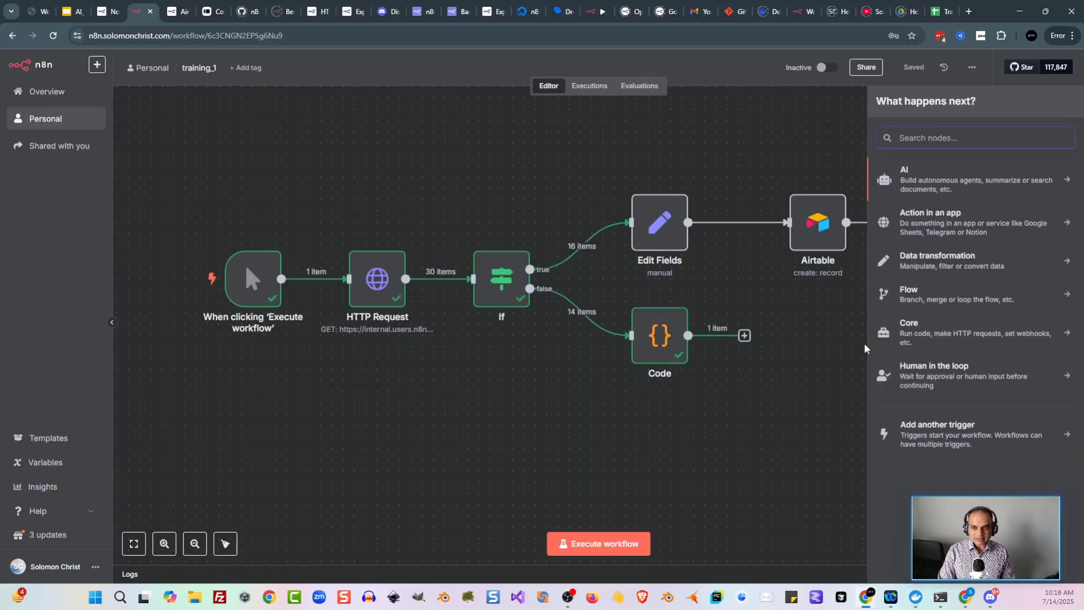
pyautogui.write('disc')
pyautogui.press('Return')
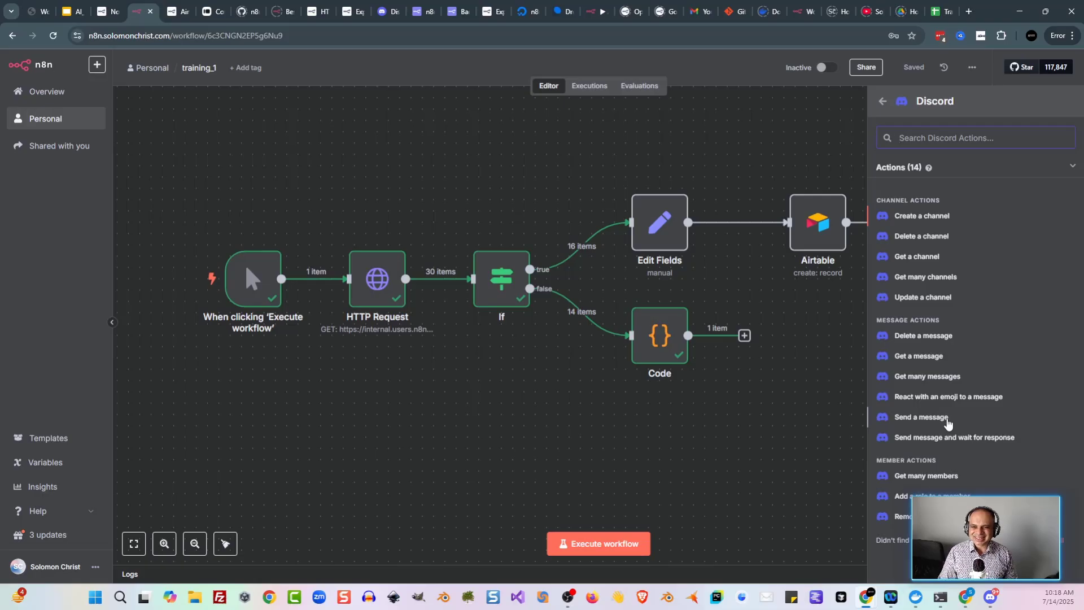
pyautogui.click(951, 421)
# Step: Set the Discord connection type to Webhook and start a new webhook credential
pyautogui.click(582, 131)
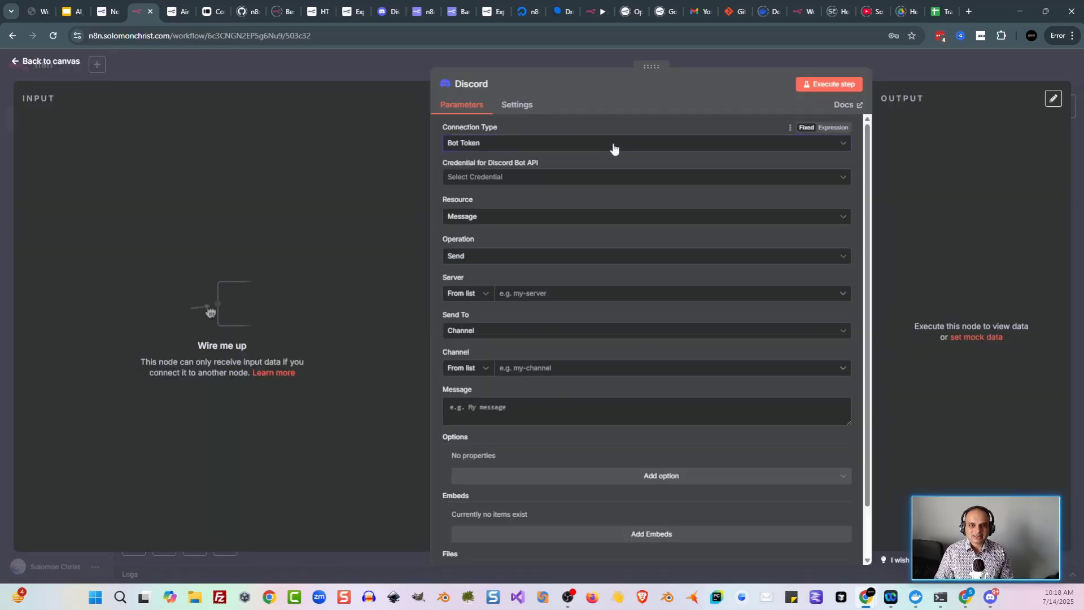
pyautogui.click(561, 154)
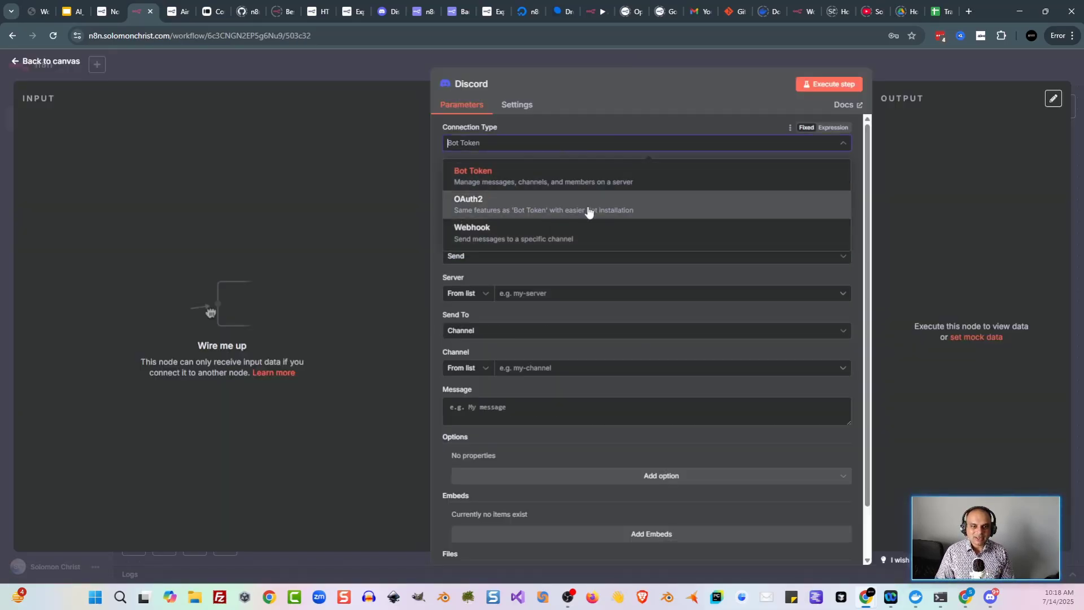
pyautogui.click(553, 236)
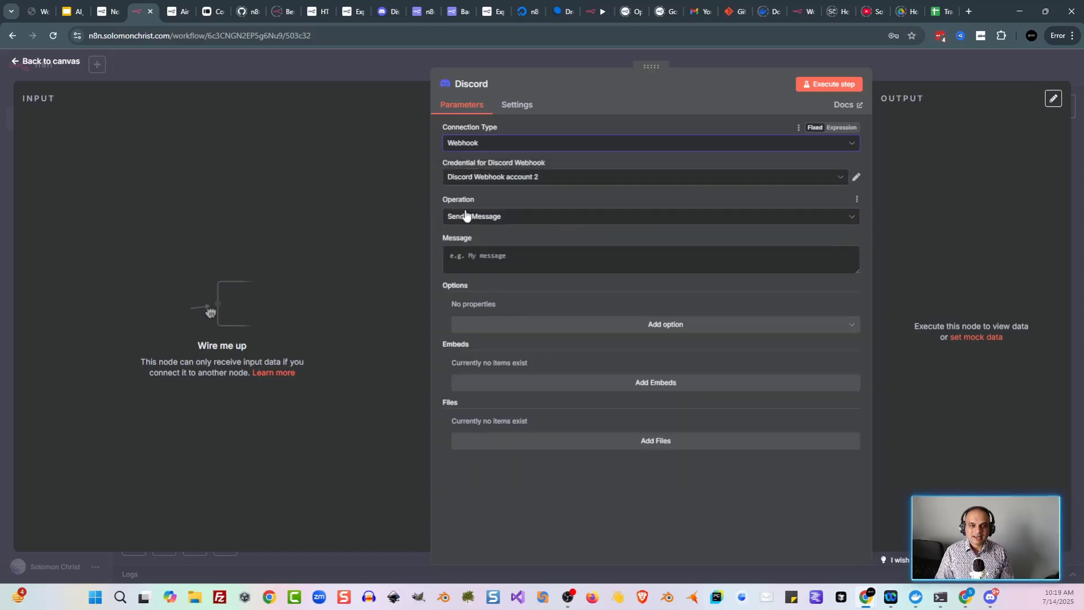
pyautogui.click(558, 182)
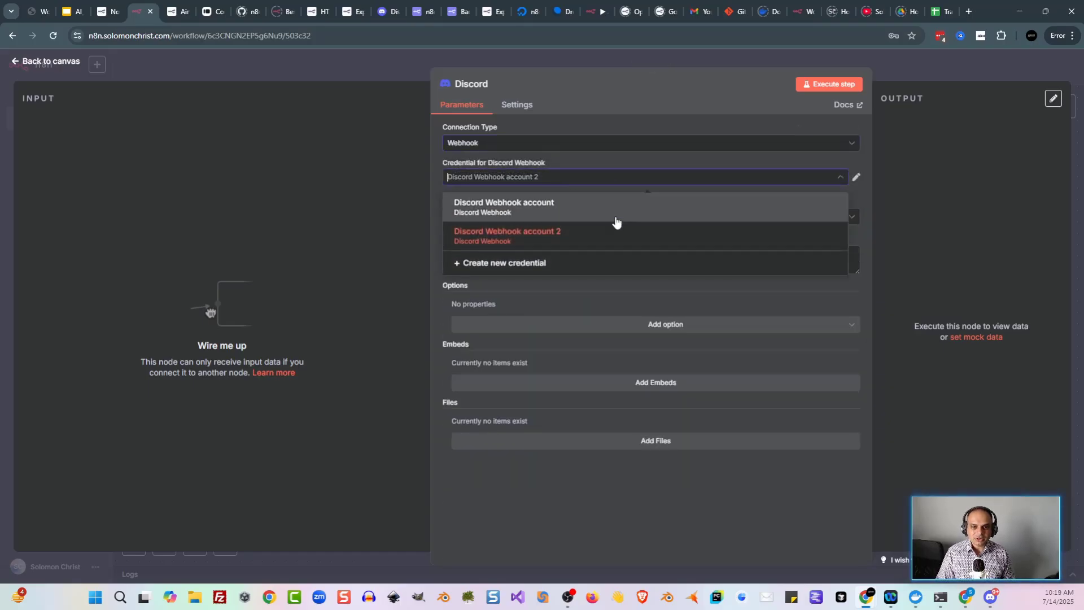
pyautogui.click(531, 266)
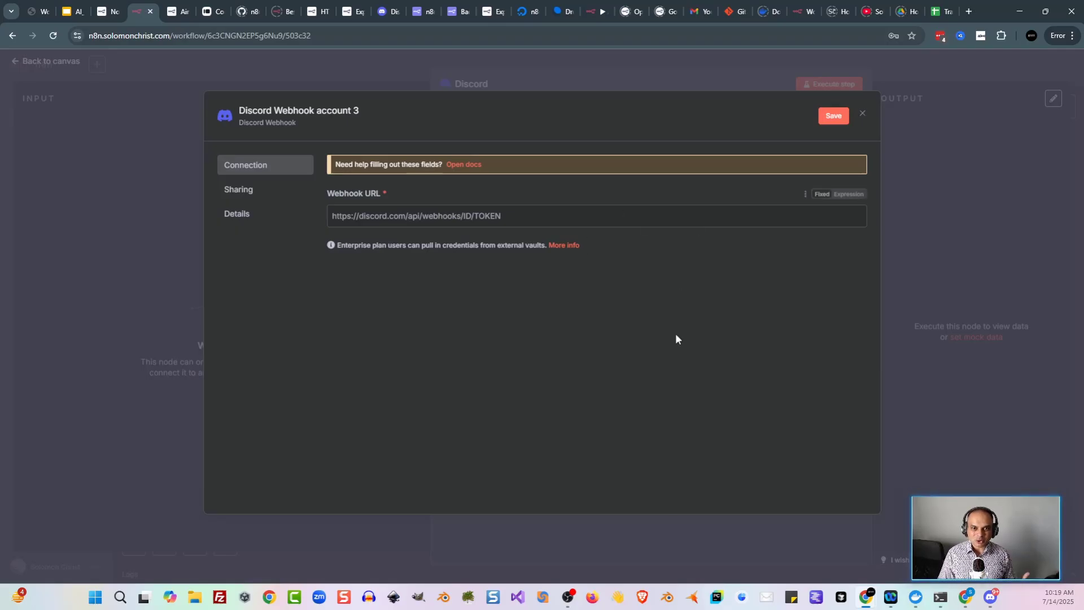
pyautogui.click(965, 596)
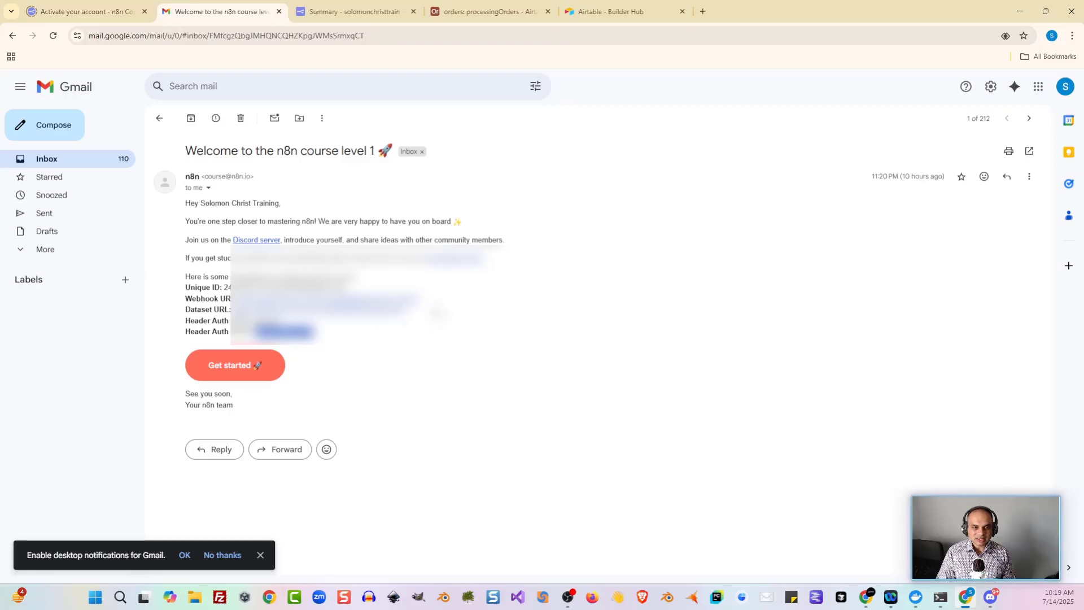
# Step: Select and copy the course-level-1 Webhook URL from the welcome email
pyautogui.moveTo(434, 298); pyautogui.dragTo(241, 298)
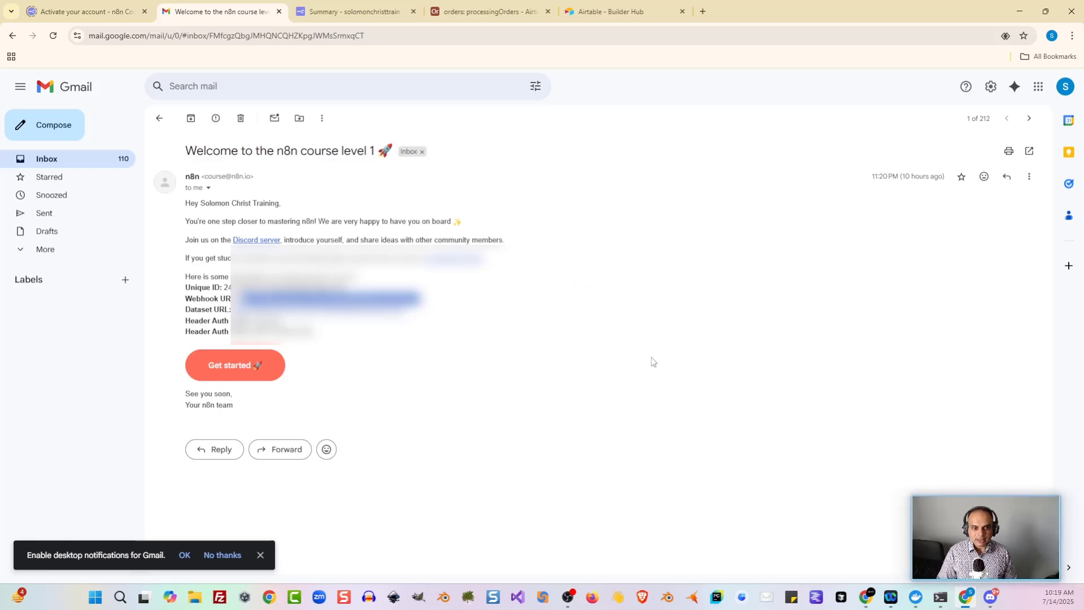
# Step: Paste the Webhook URL into the new credential and save it as Discord Webhook account 3
pyautogui.click(1020, 11)
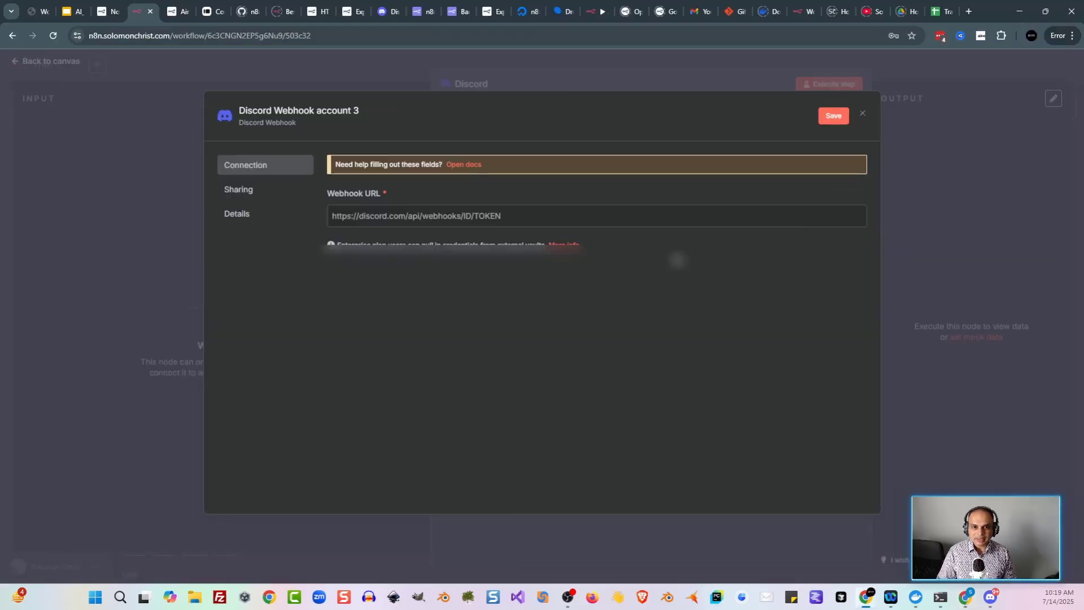
pyautogui.click(537, 215)
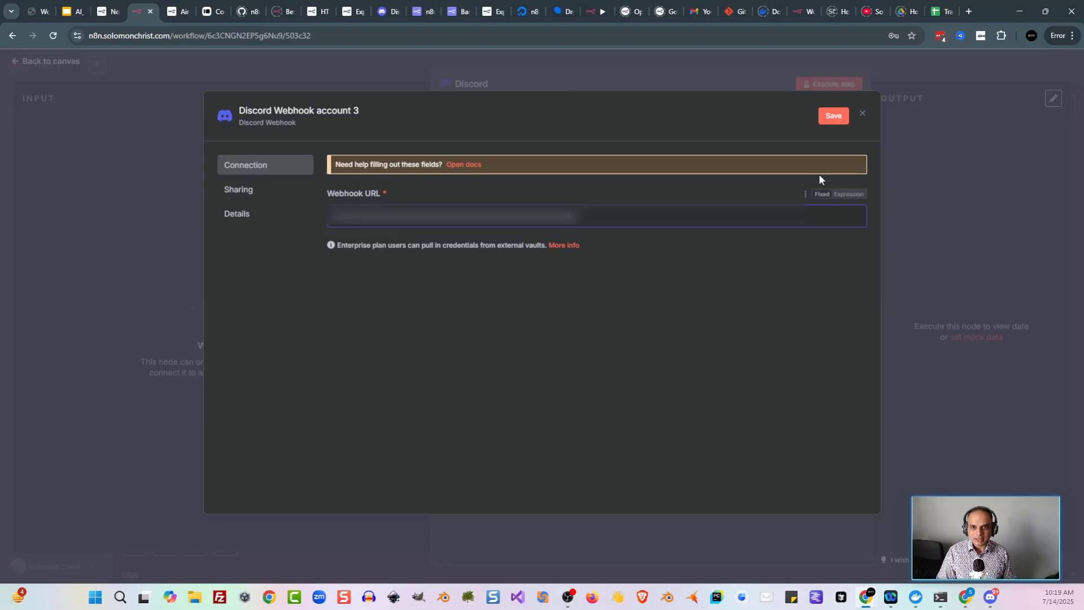
pyautogui.click(834, 117)
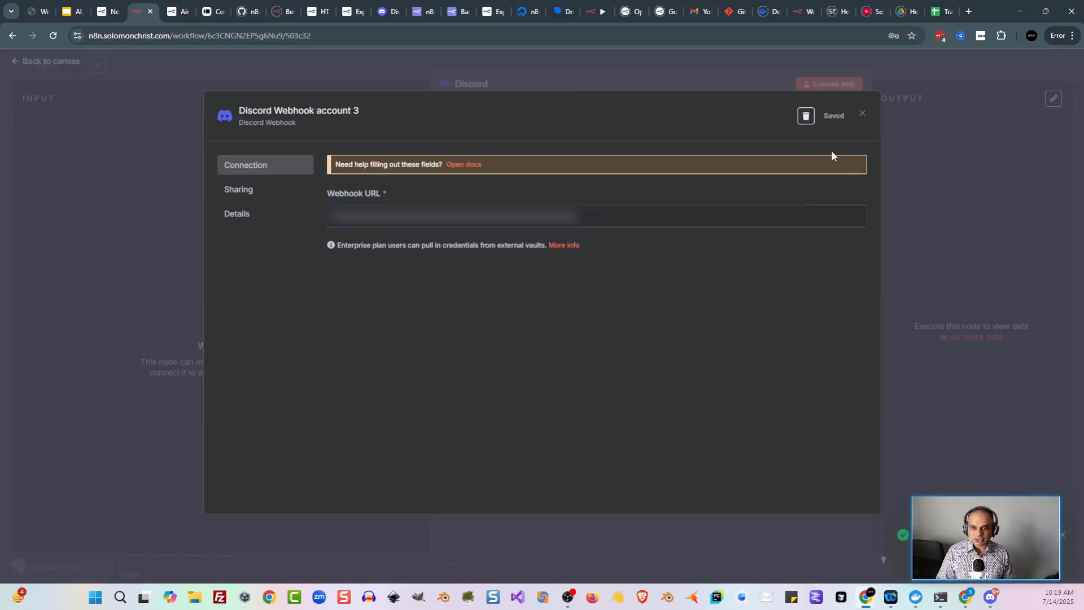
# Step: Check the course docs for the Message step, then close the Discord node
pyautogui.hotkey('ctrl', 'shift', 'Tab')
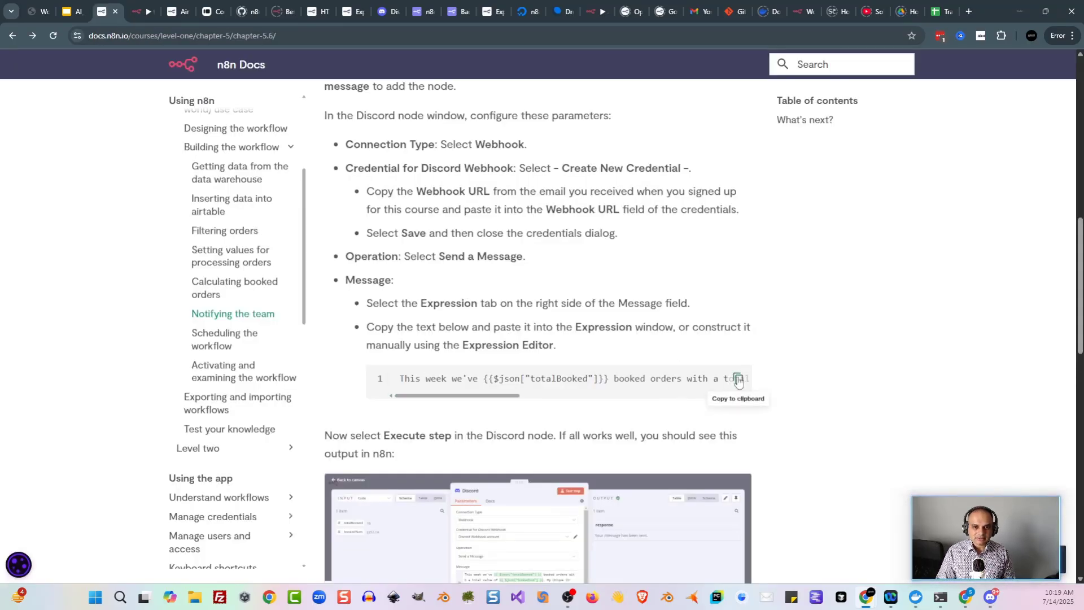
pyautogui.scroll(-1, 468, 367)
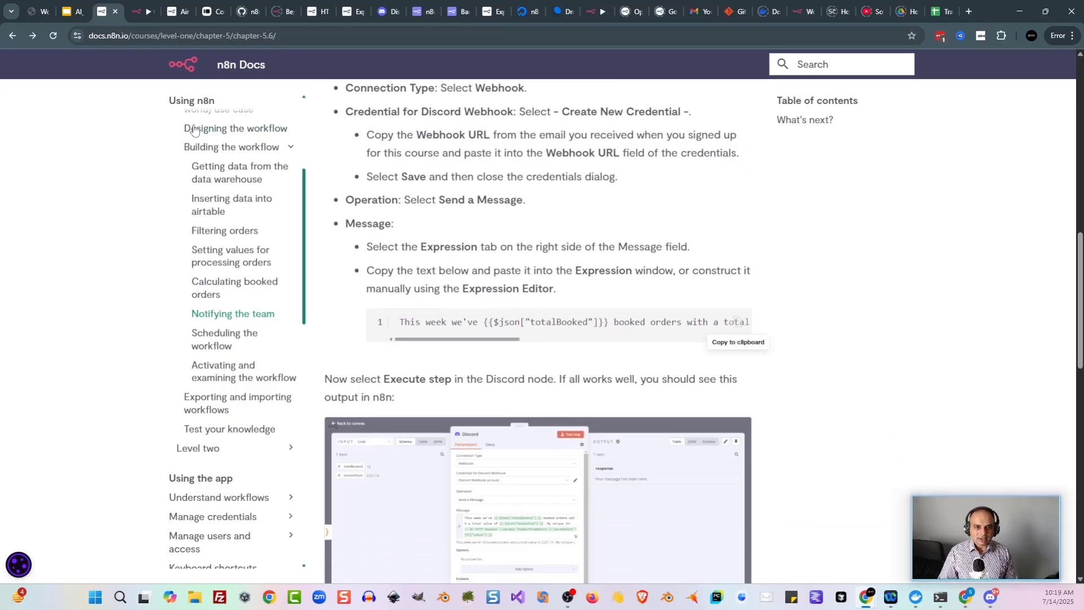
pyautogui.click(135, 15)
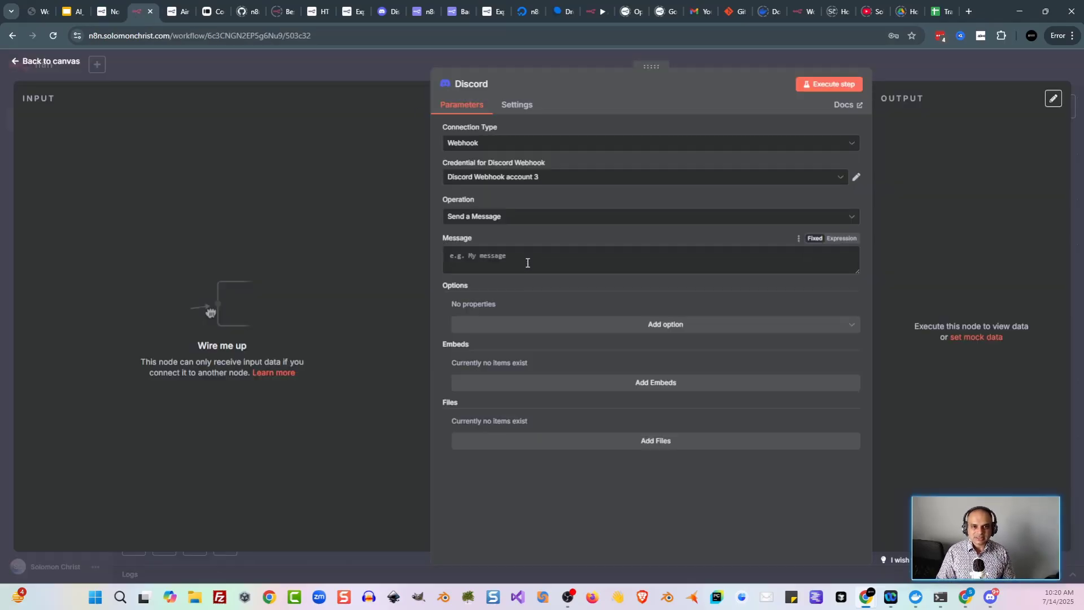
pyautogui.click(723, 261)
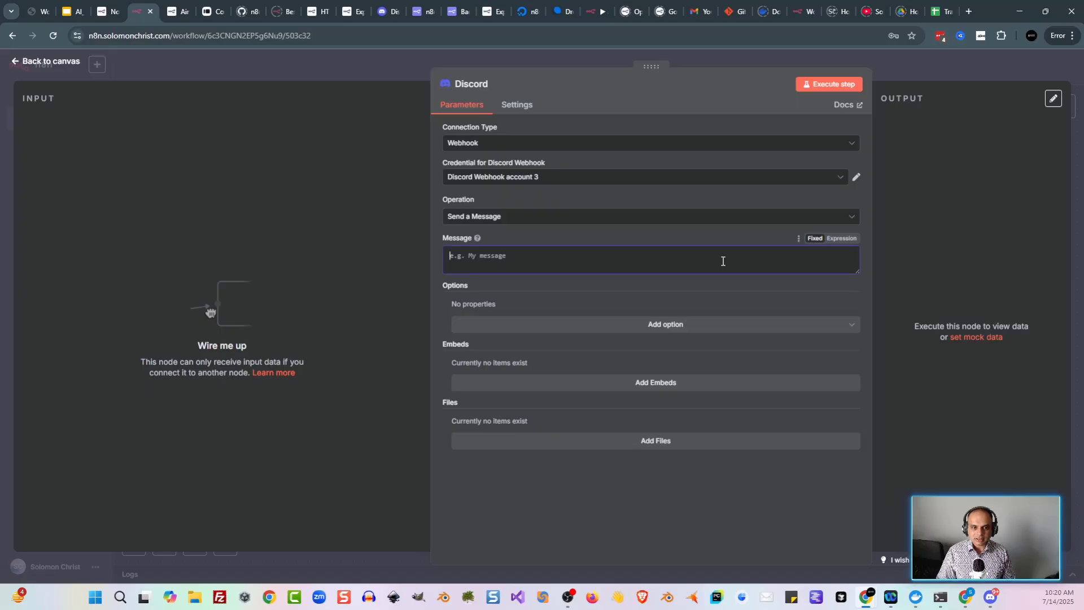
pyautogui.click(387, 70)
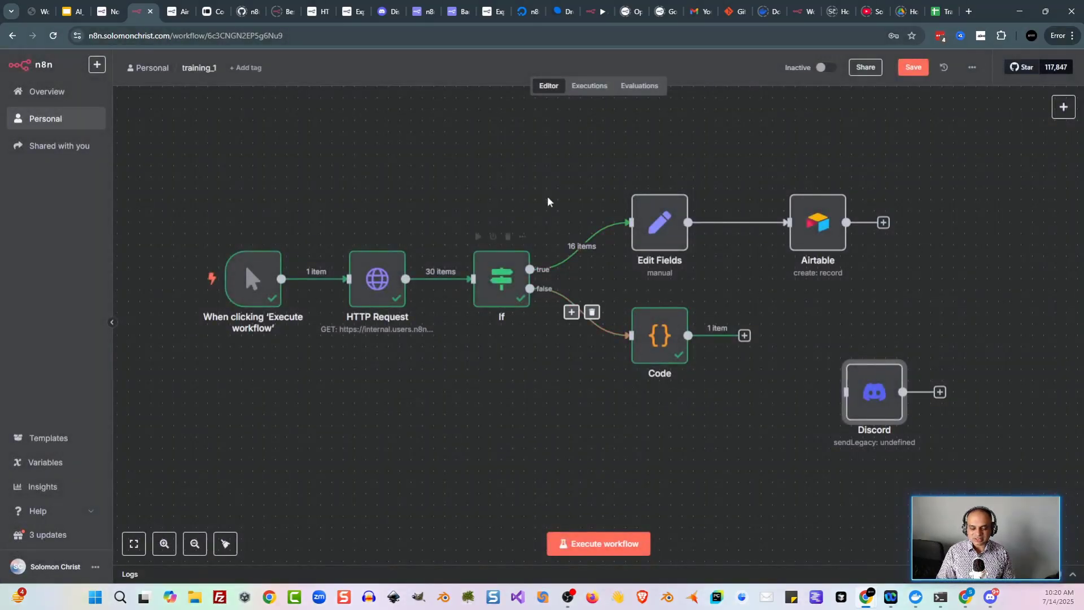
# Step: Connect the Code node's output into the Discord node and reopen Discord's settings
pyautogui.doubleClick(896, 403)
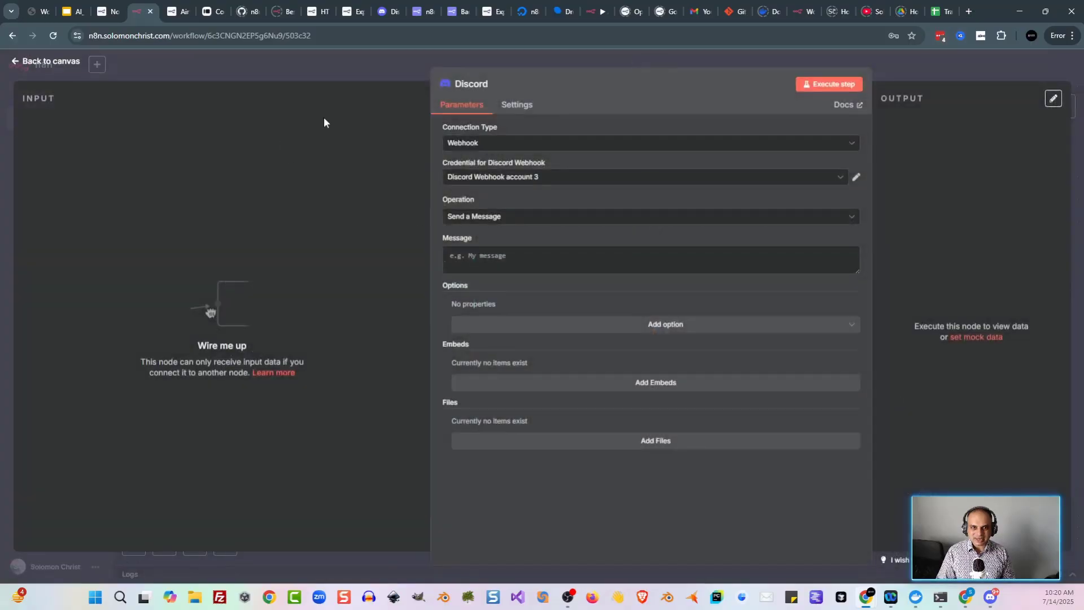
pyautogui.click(42, 63)
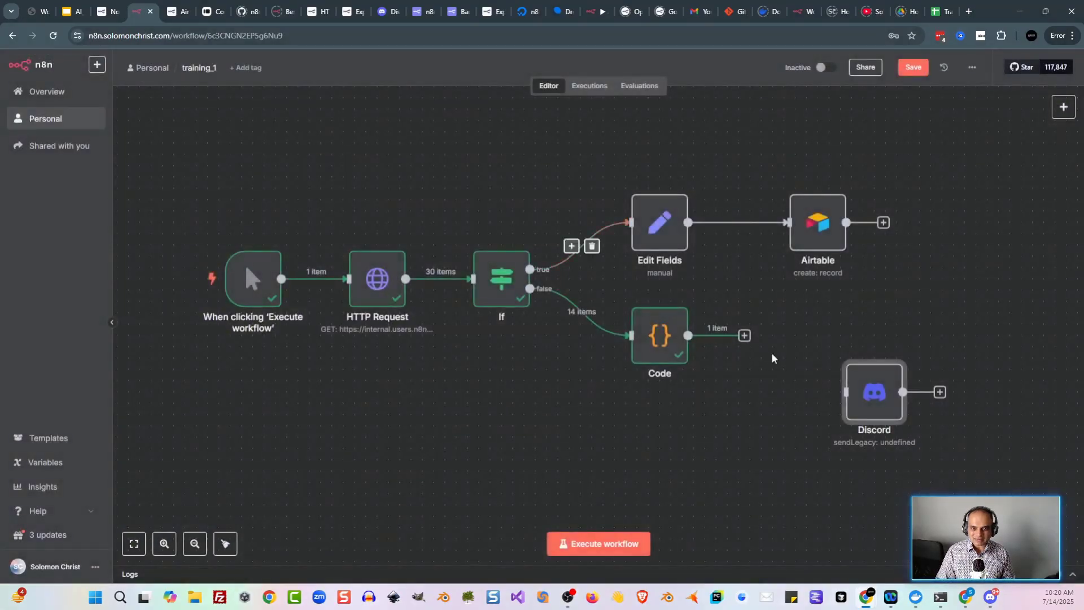
pyautogui.moveTo(749, 338); pyautogui.dragTo(809, 341)
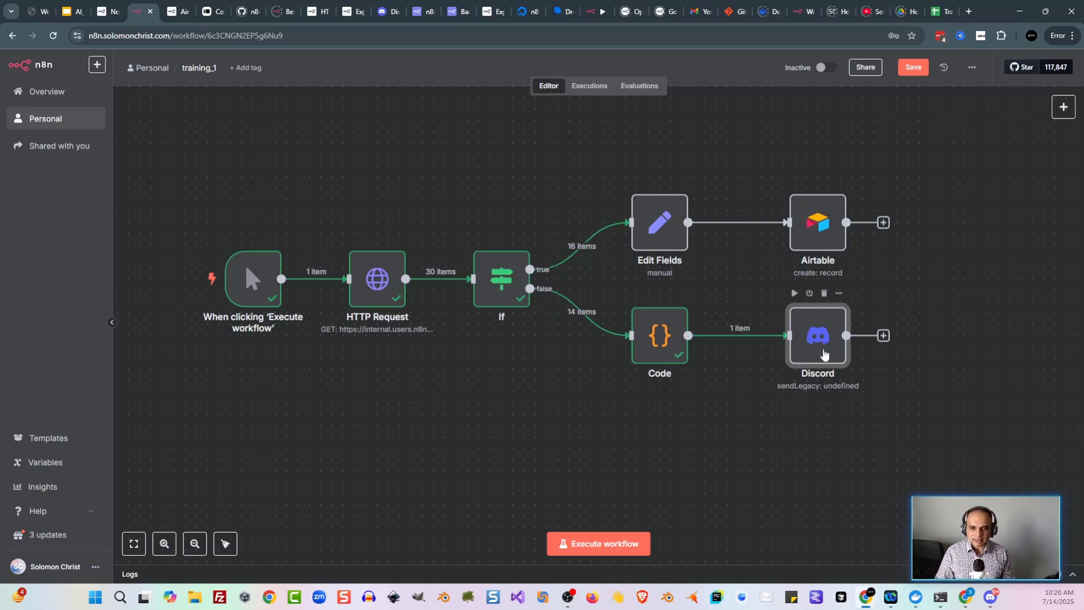
pyautogui.doubleClick(823, 353)
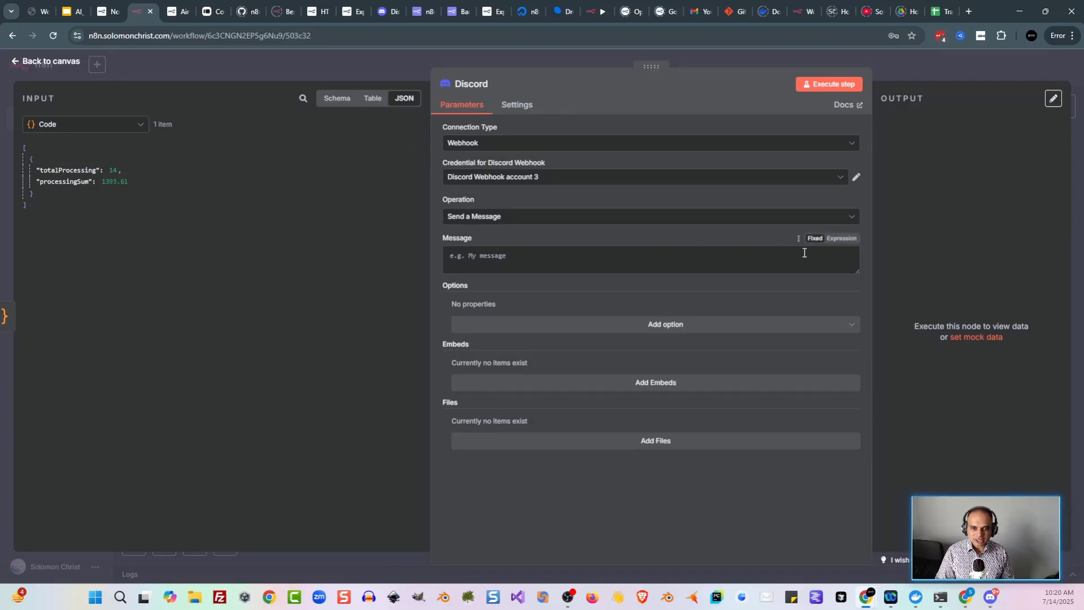
# Step: Switch the Discord message to an expression and paste the docs' sample message
pyautogui.click(848, 239)
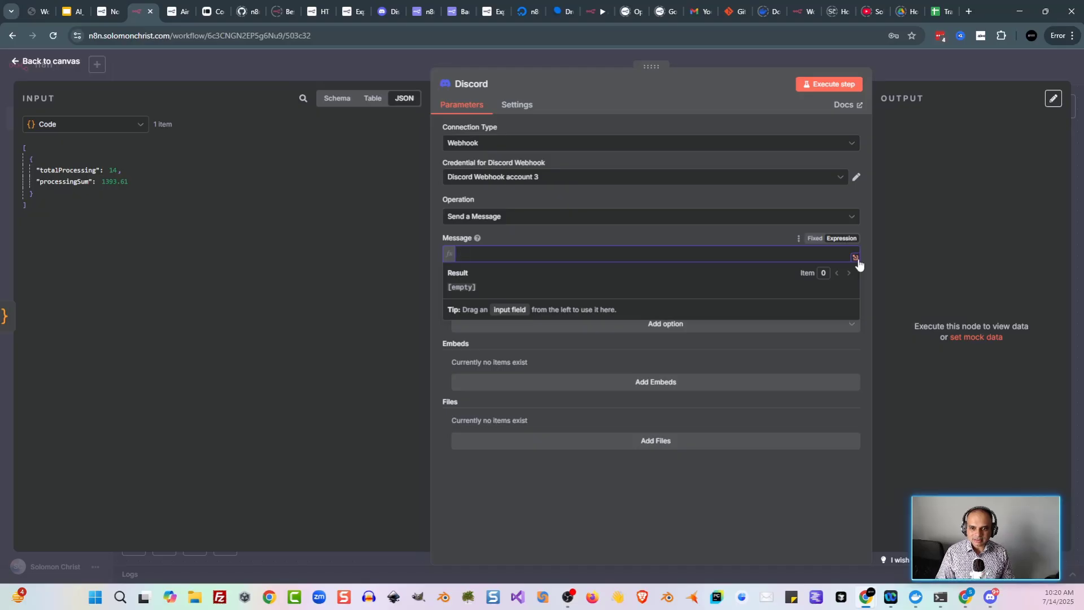
pyautogui.click(856, 258)
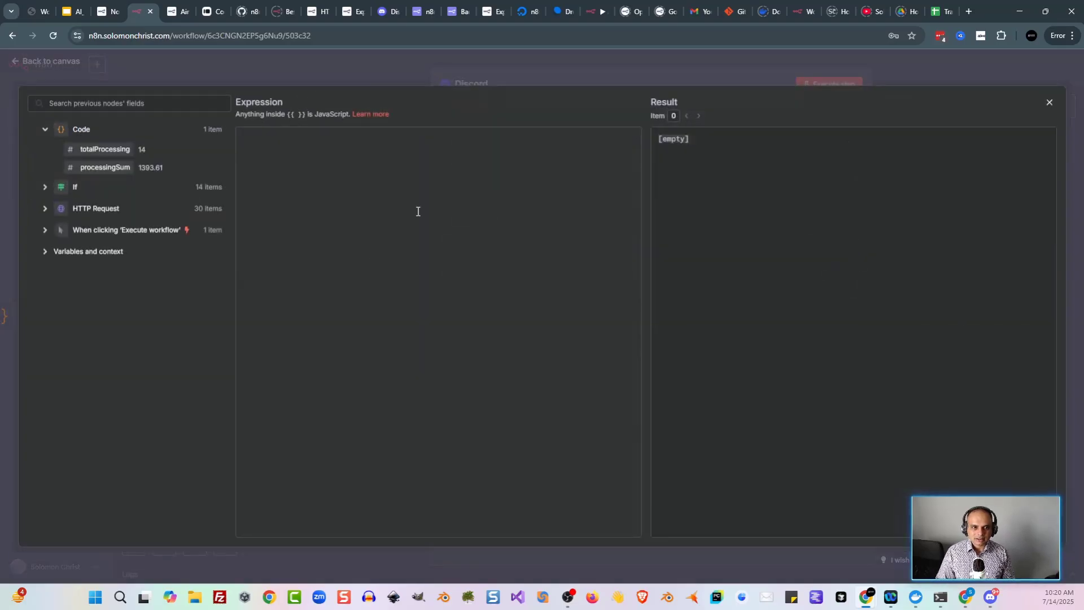
pyautogui.click(390, 207)
pyautogui.hotkey('ctrl', 'v')
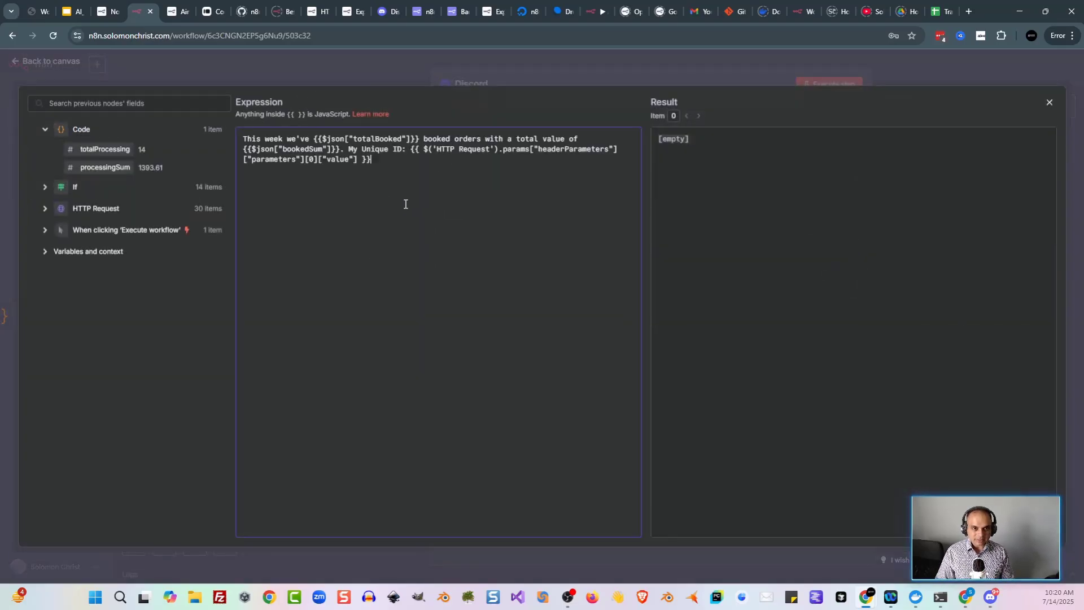
# Step: Adjust the message expression against the docs and execute the node to send it
pyautogui.click(104, 12)
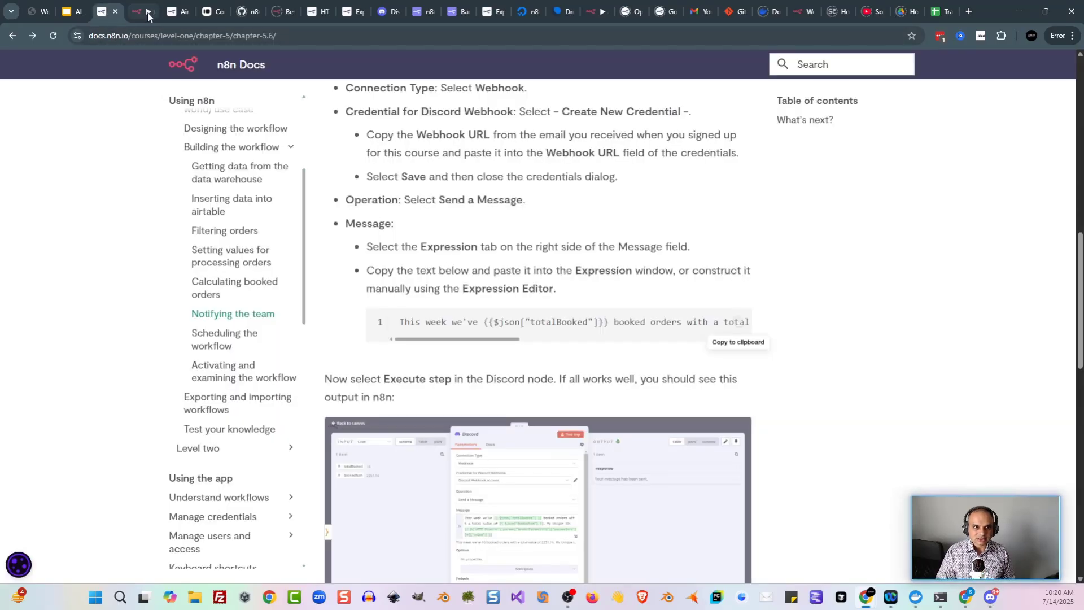
pyautogui.click(143, 13)
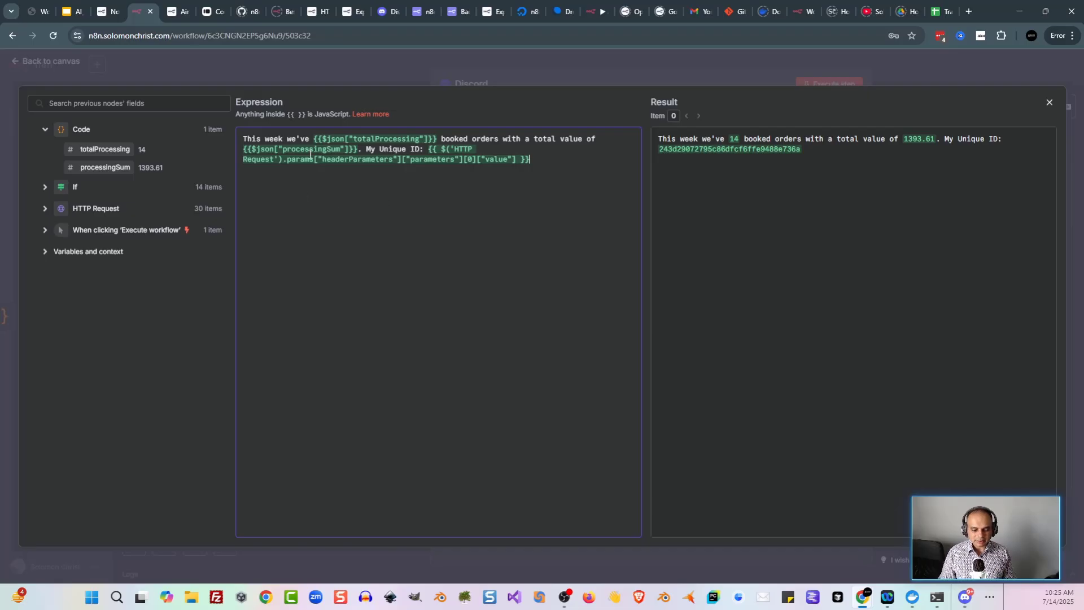
pyautogui.click(283, 139)
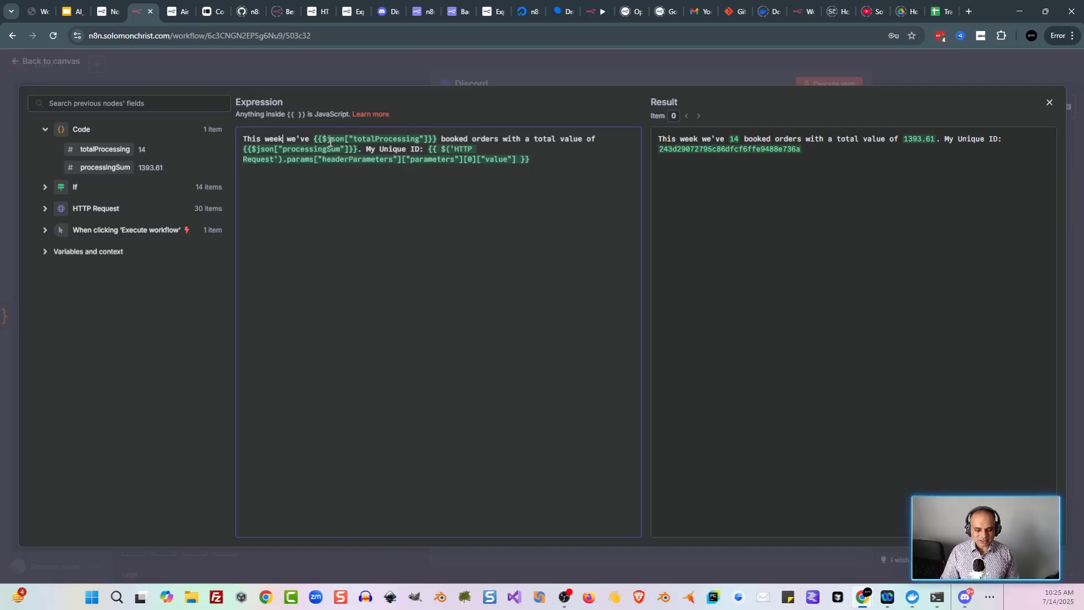
pyautogui.click(107, 12)
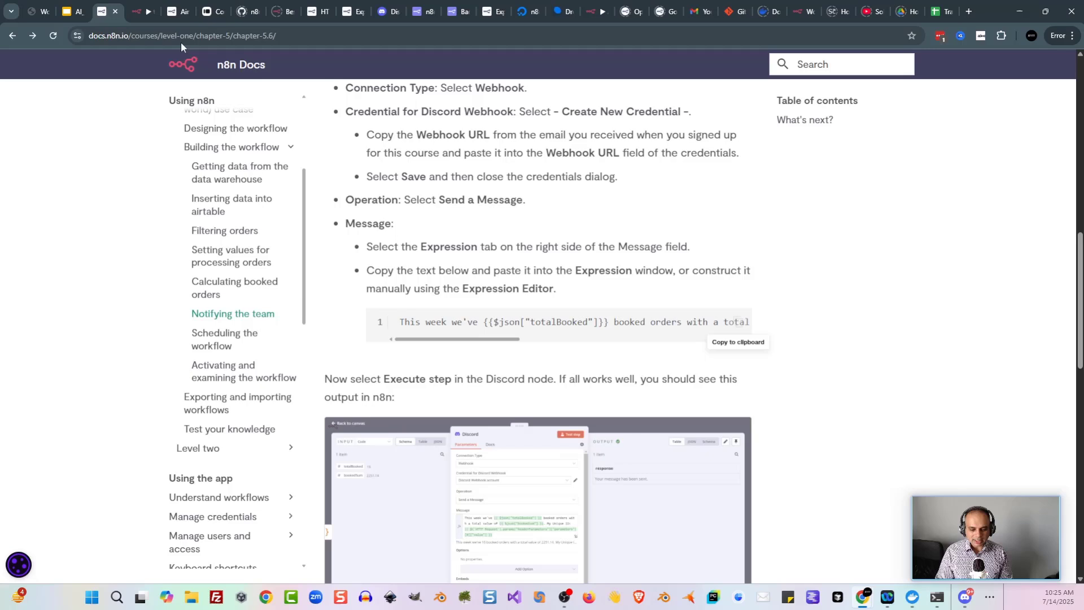
pyautogui.click(133, 14)
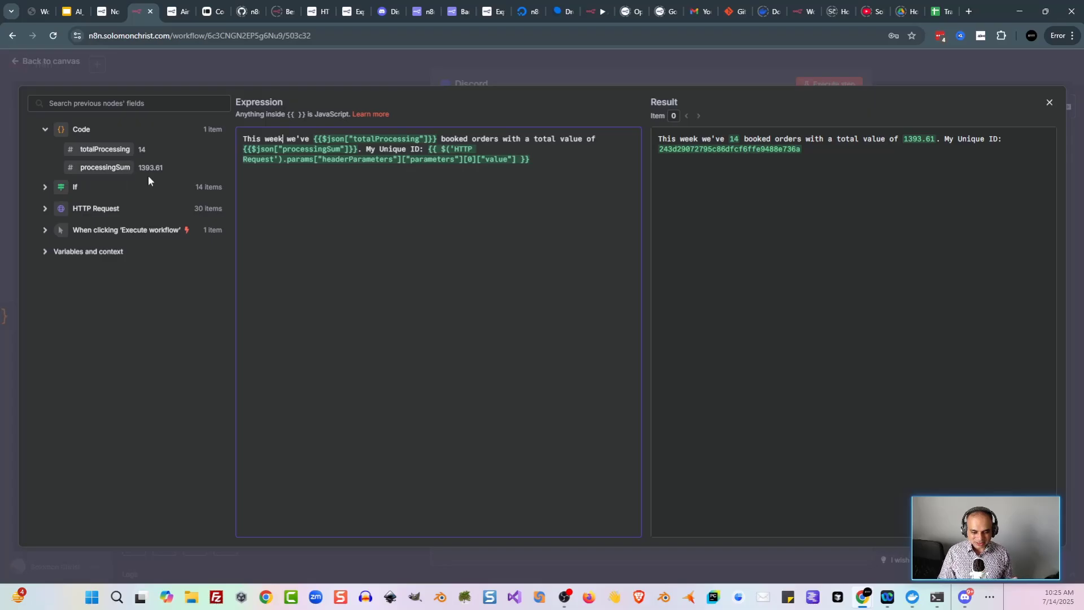
pyautogui.click(673, 73)
pyautogui.click(821, 87)
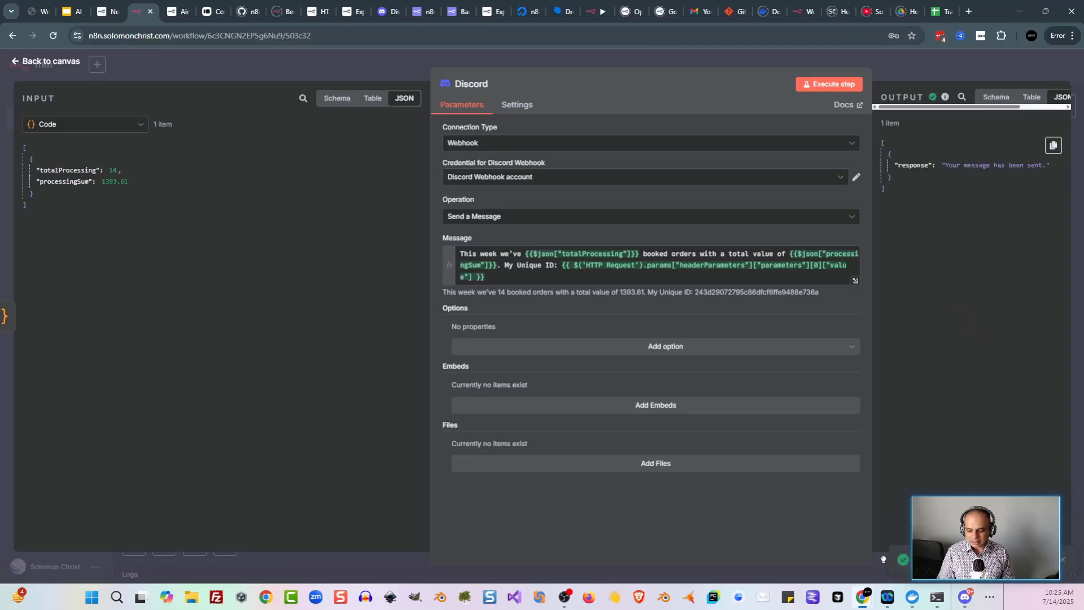
# Step: Verify the 14-order, 1393.61 message in #course-level-1, then return to the n8n canvas
pyautogui.click(962, 600)
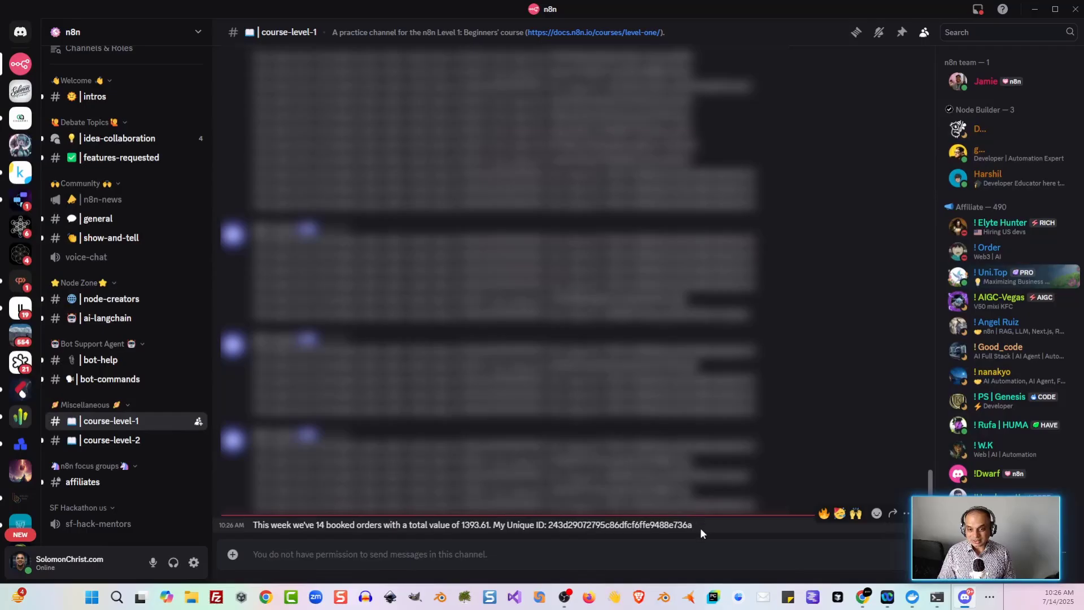
pyautogui.moveTo(697, 527); pyautogui.dragTo(581, 530)
pyautogui.click(273, 526)
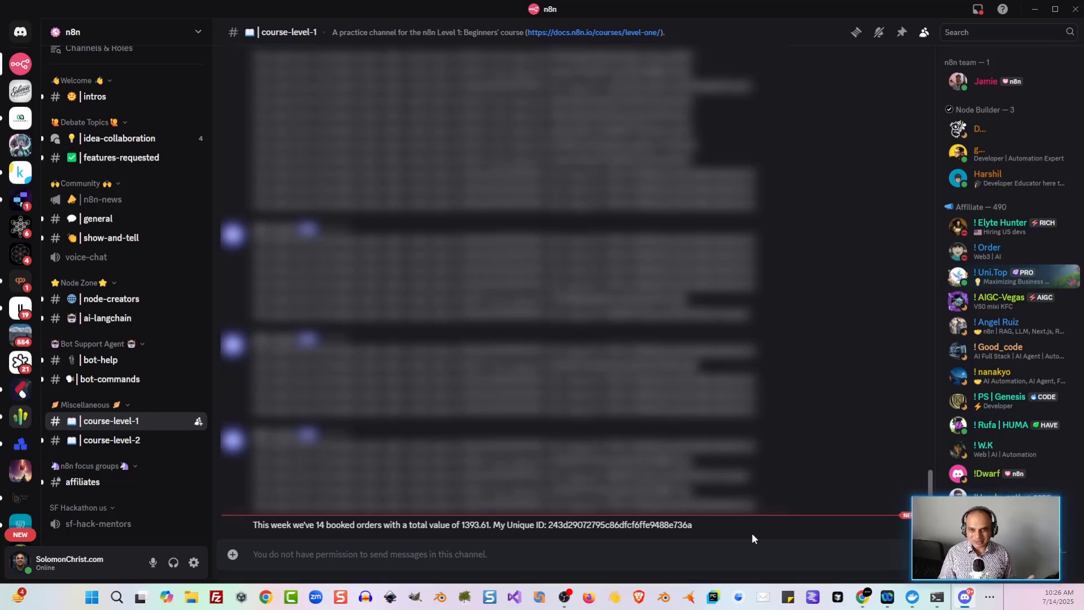
pyautogui.click(1034, 11)
pyautogui.click(365, 70)
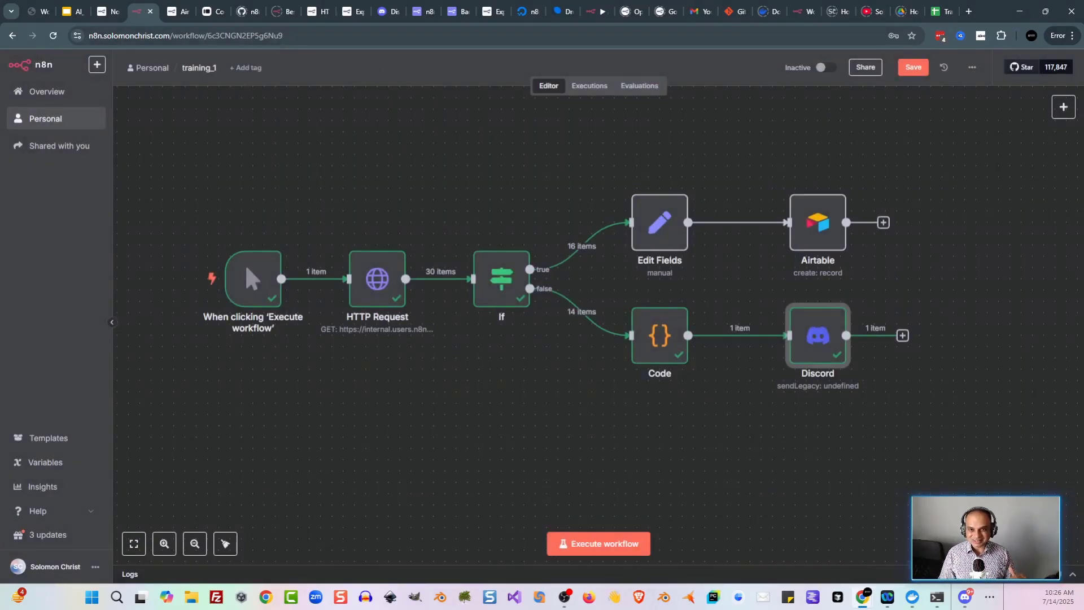
# Step: Read the docs' 'What's next?' section on scheduling, then return to the workflow editor
pyautogui.hotkey('ctrl', 'shift', 'Tab')
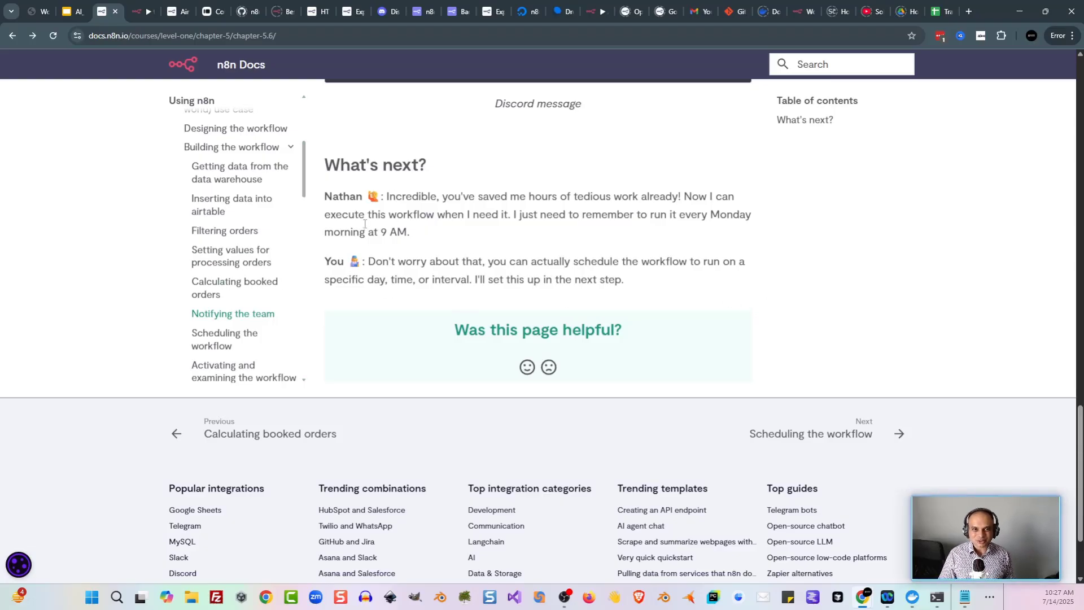
pyautogui.hotkey('ctrl', 'Tab')
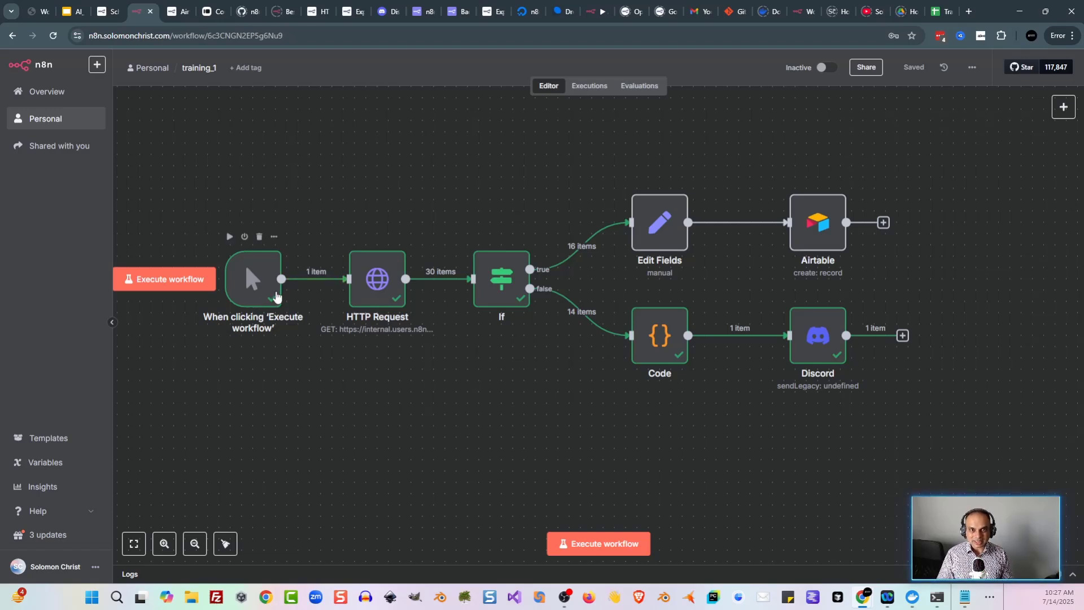
pyautogui.moveTo(316, 282)
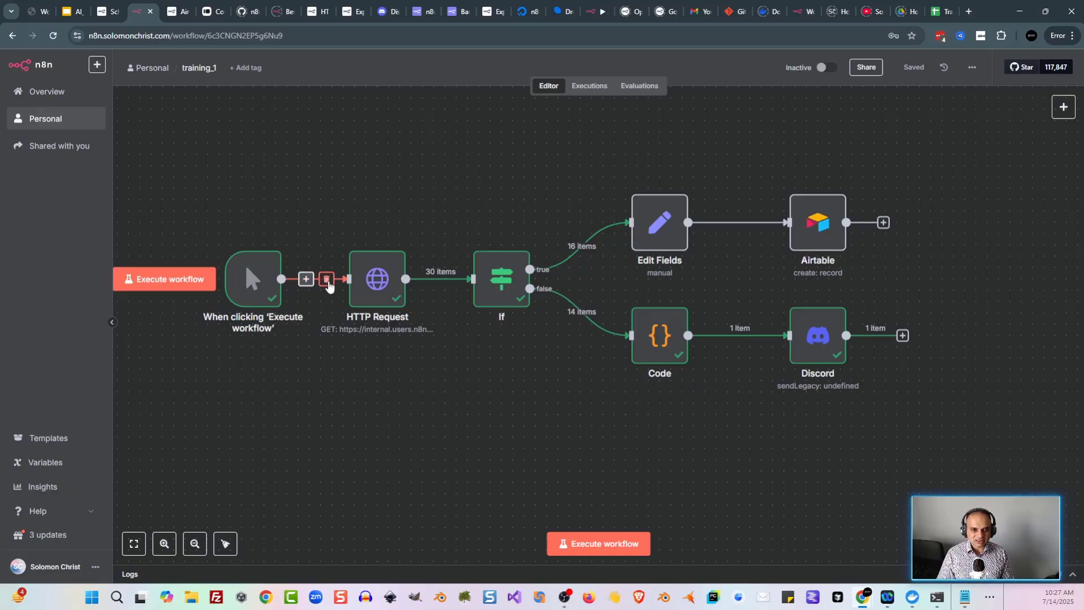
# Step: Unlink and move aside the manual trigger, adding a Schedule Trigger left of HTTP Request
pyautogui.click(327, 280)
pyautogui.moveTo(257, 280); pyautogui.dragTo(257, 426)
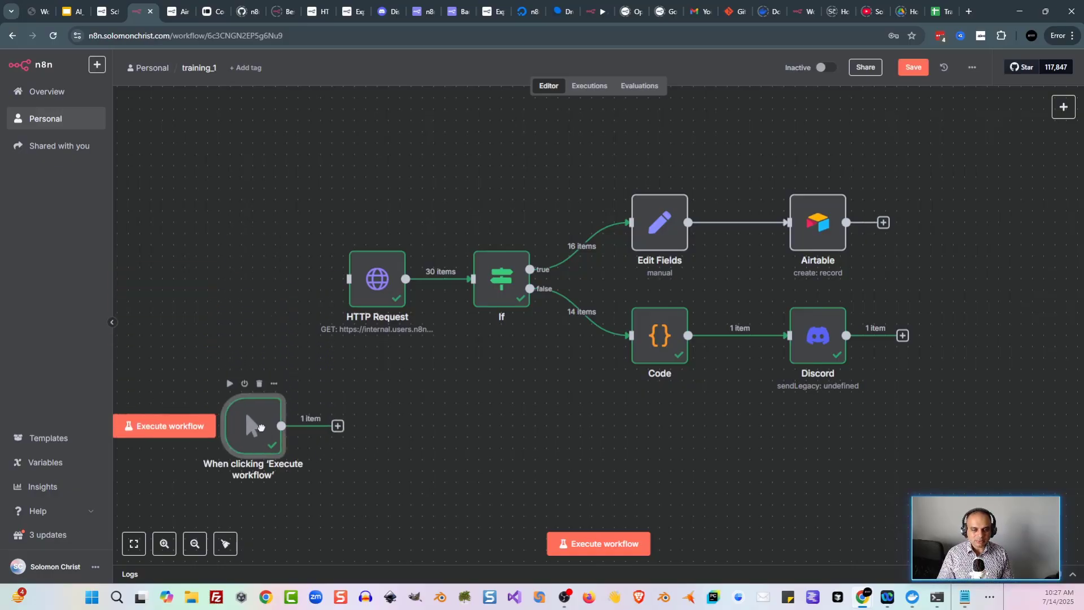
pyautogui.press('Tab')
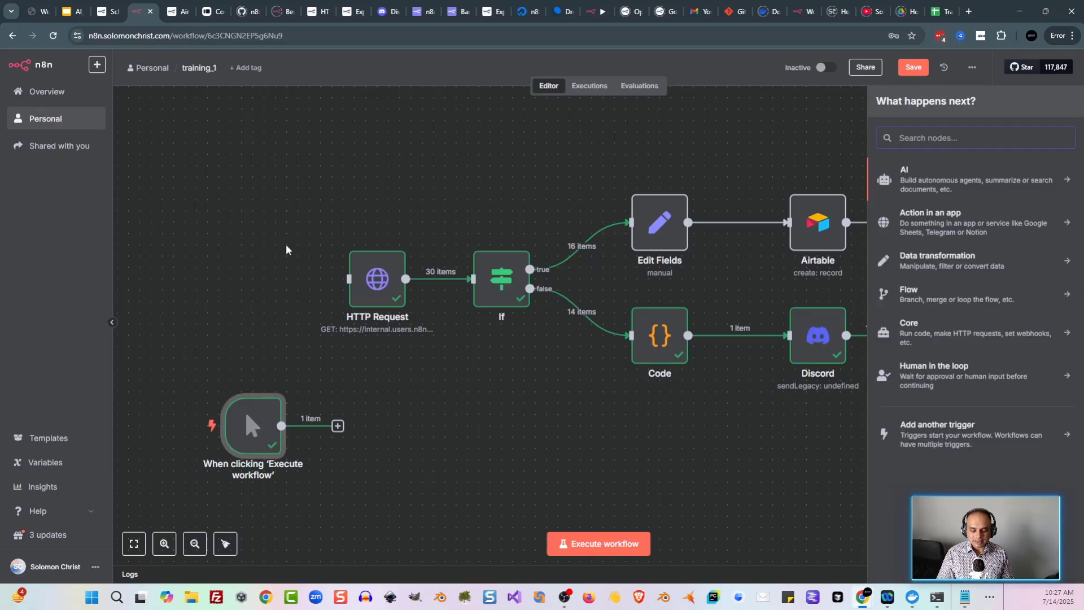
pyautogui.write('sche')
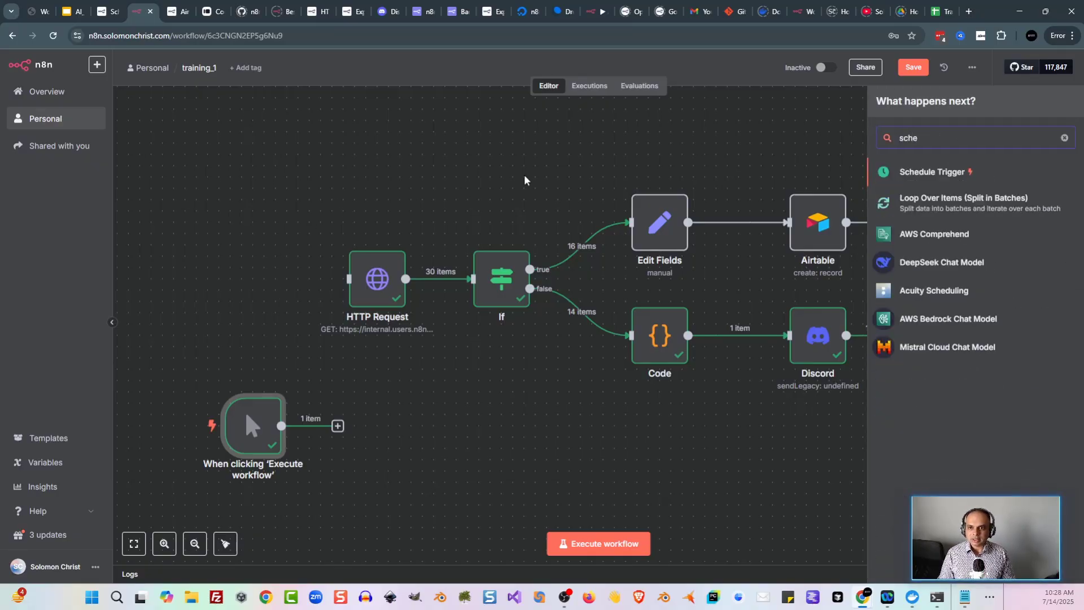
pyautogui.click(931, 171)
pyautogui.moveTo(398, 352); pyautogui.dragTo(349, 279)
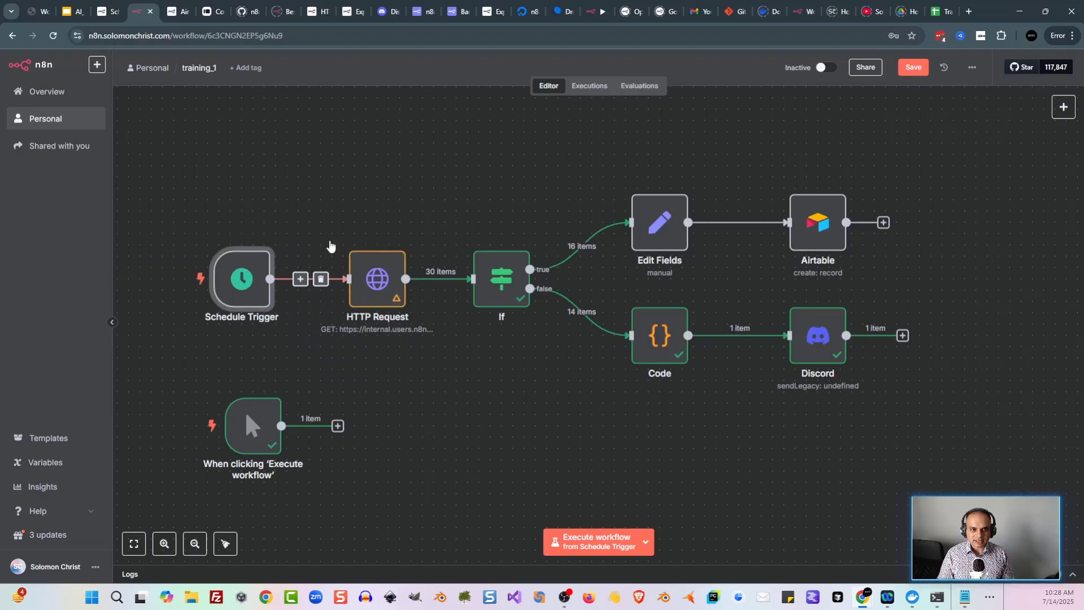
# Step: Set the Schedule Trigger to run weekly on Wednesday at noon
pyautogui.click(109, 18)
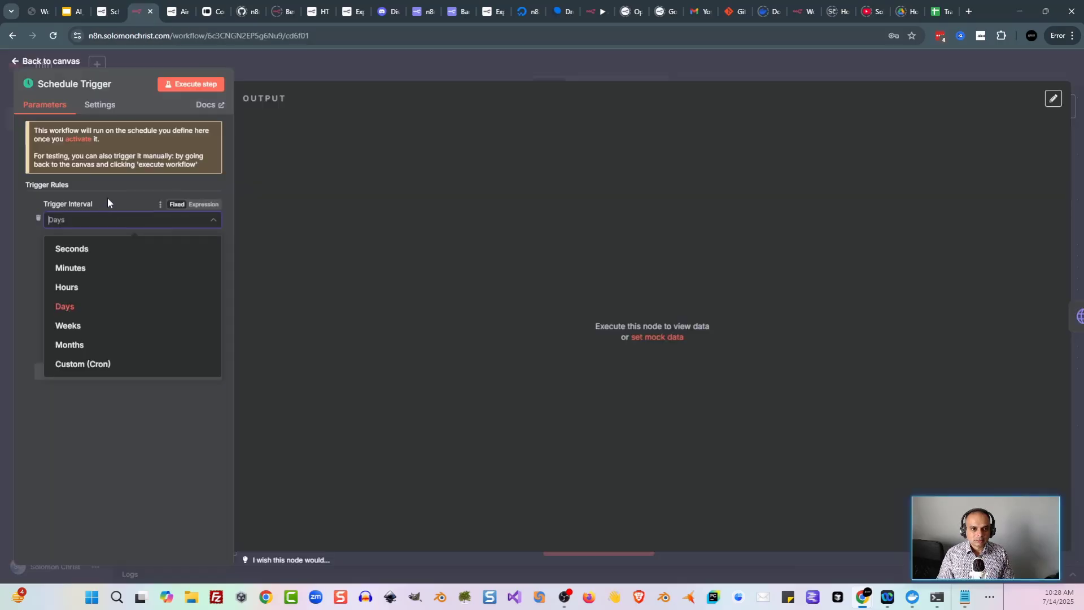
pyautogui.click(107, 197)
pyautogui.click(121, 222)
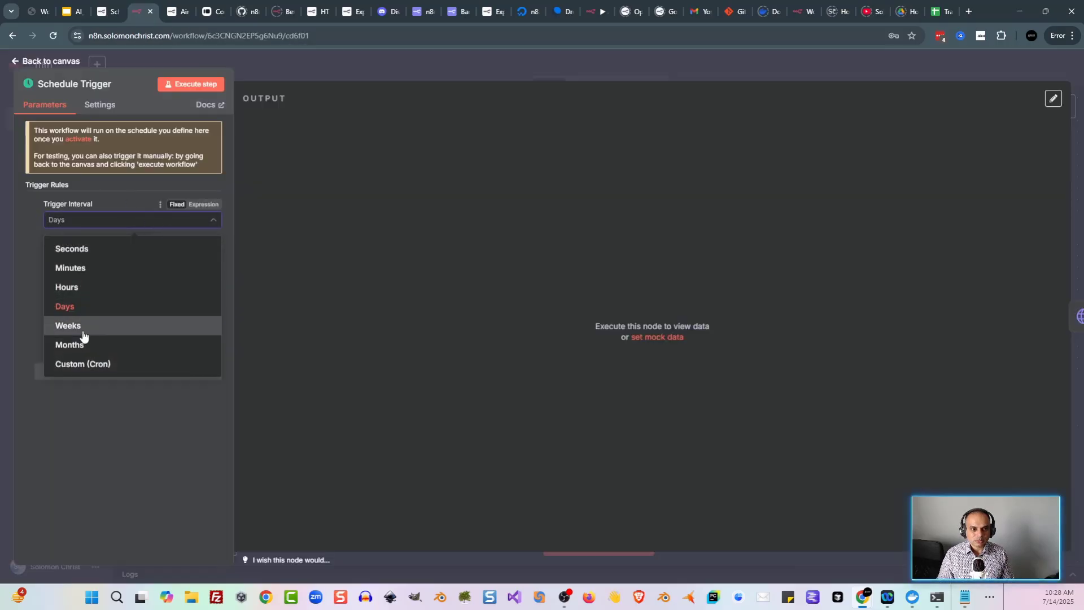
pyautogui.click(85, 326)
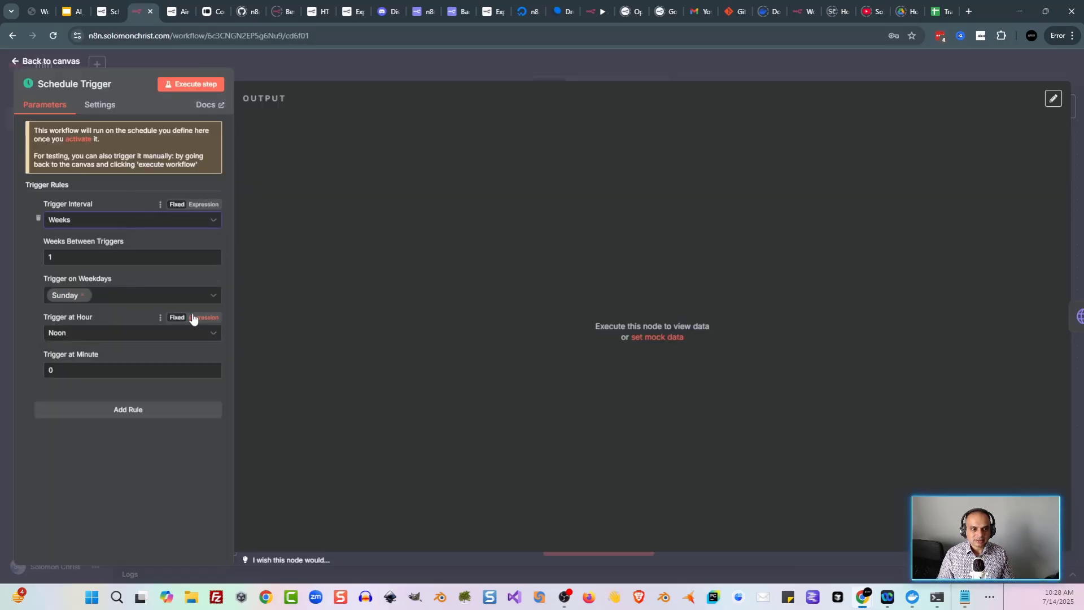
pyautogui.click(82, 294)
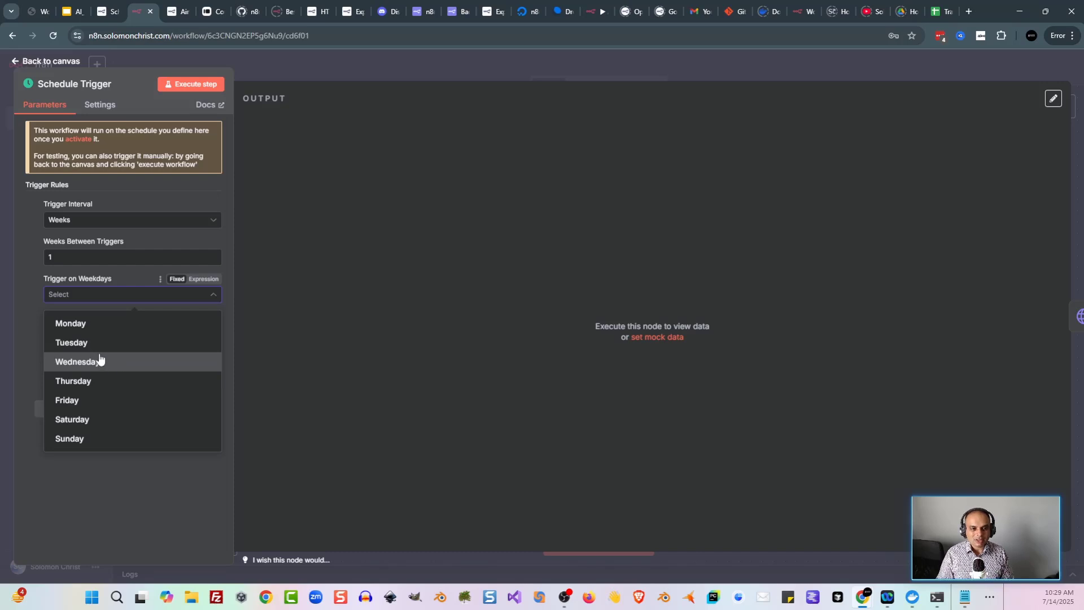
pyautogui.click(111, 363)
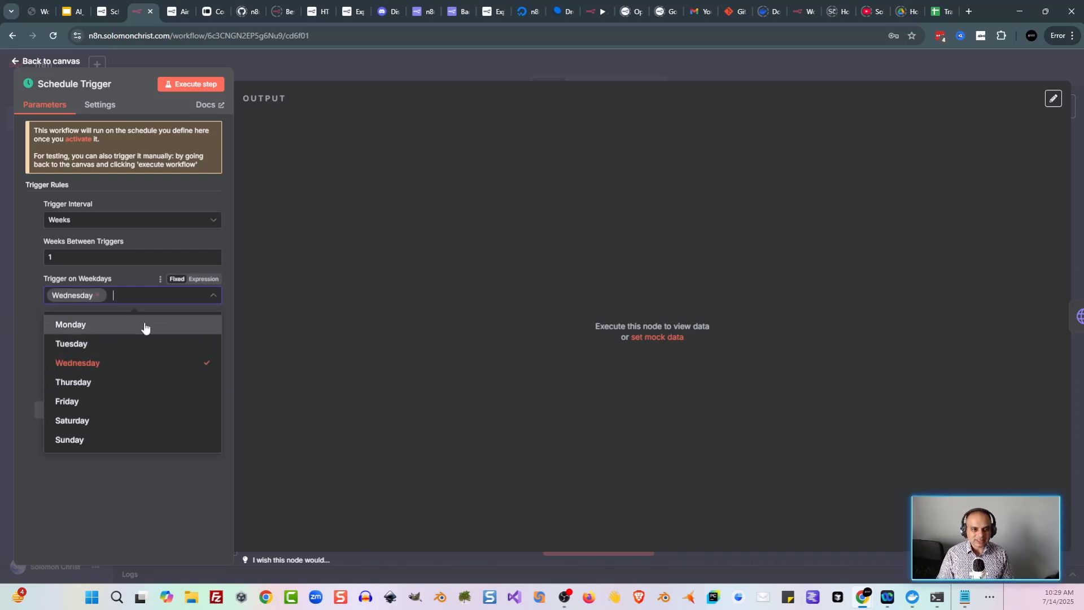
pyautogui.click(30, 303)
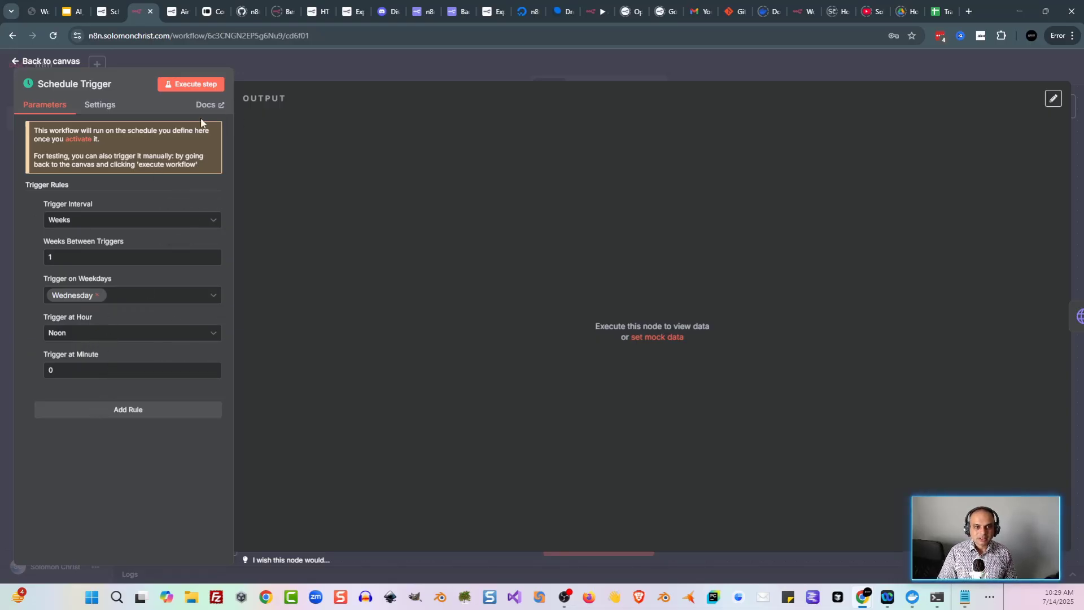
pyautogui.click(265, 69)
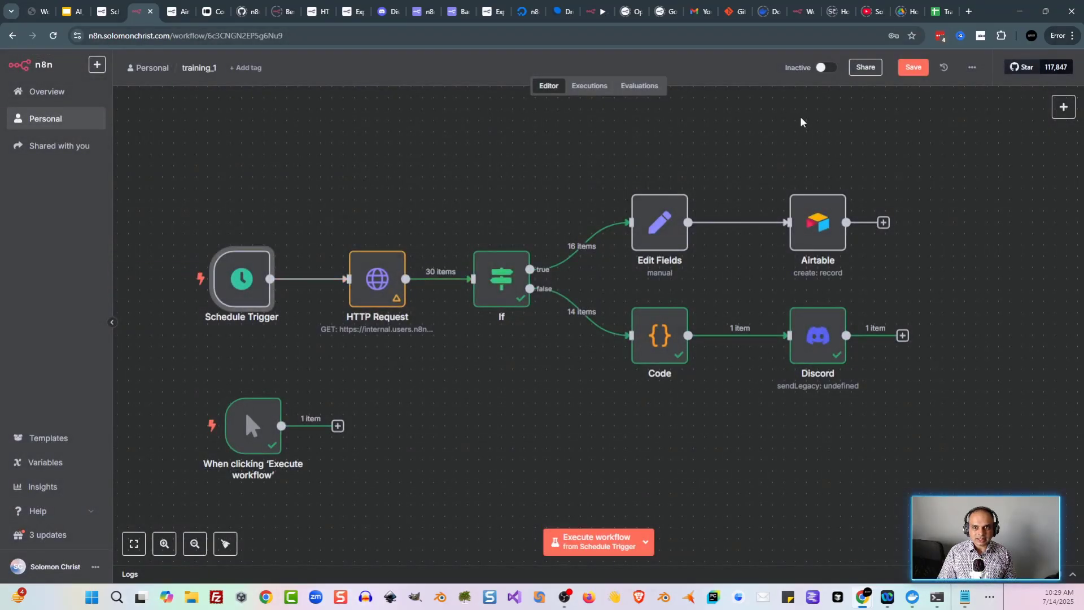
# Step: Save the workflow and switch to the 'Scheduling the workflow' docs page
pyautogui.click(912, 69)
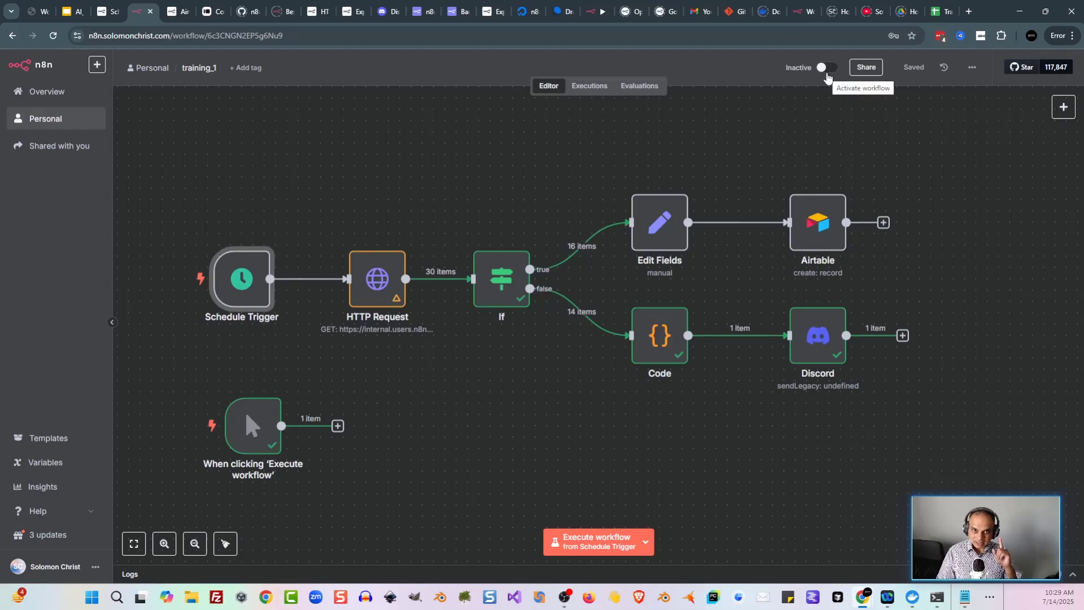
pyautogui.click(102, 13)
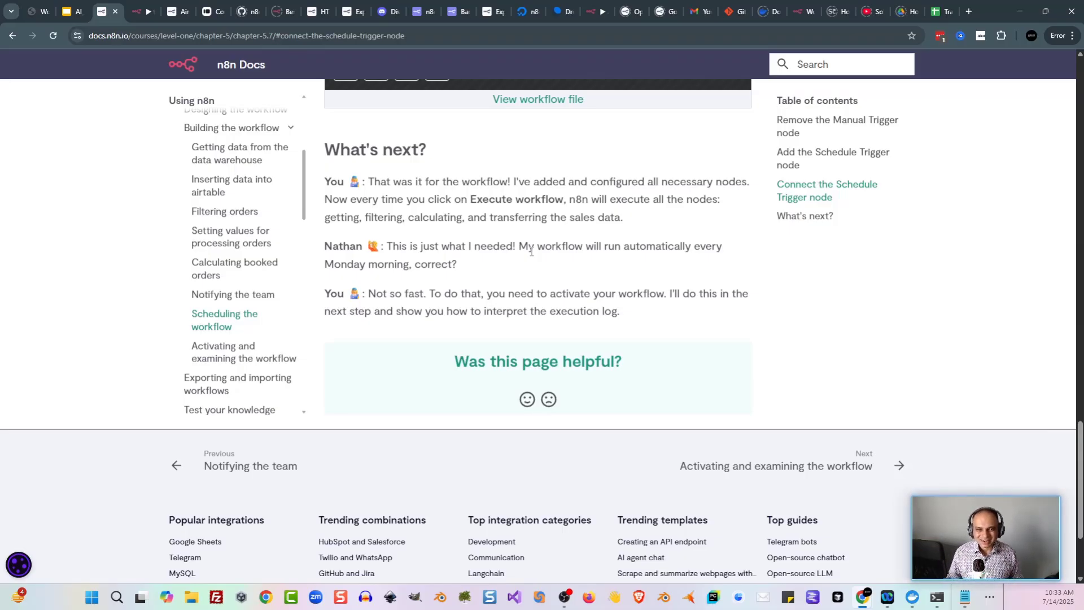
# Step: Read the scheduling lesson's closing note about activating the workflow
pyautogui.scroll(-1, 531, 251)
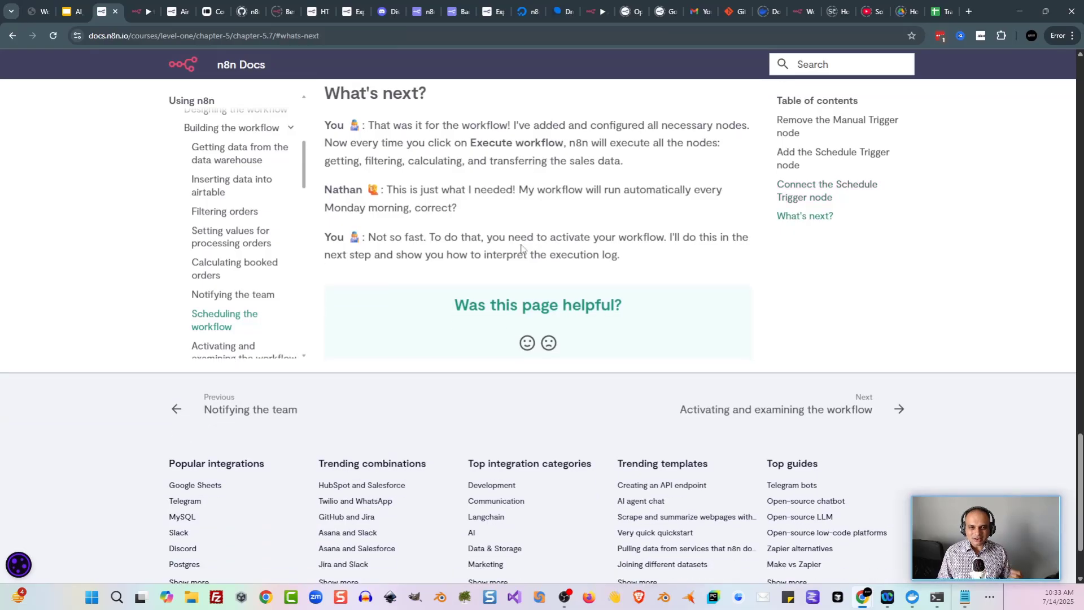
pyautogui.moveTo(508, 239); pyautogui.dragTo(619, 253)
pyautogui.click(619, 248)
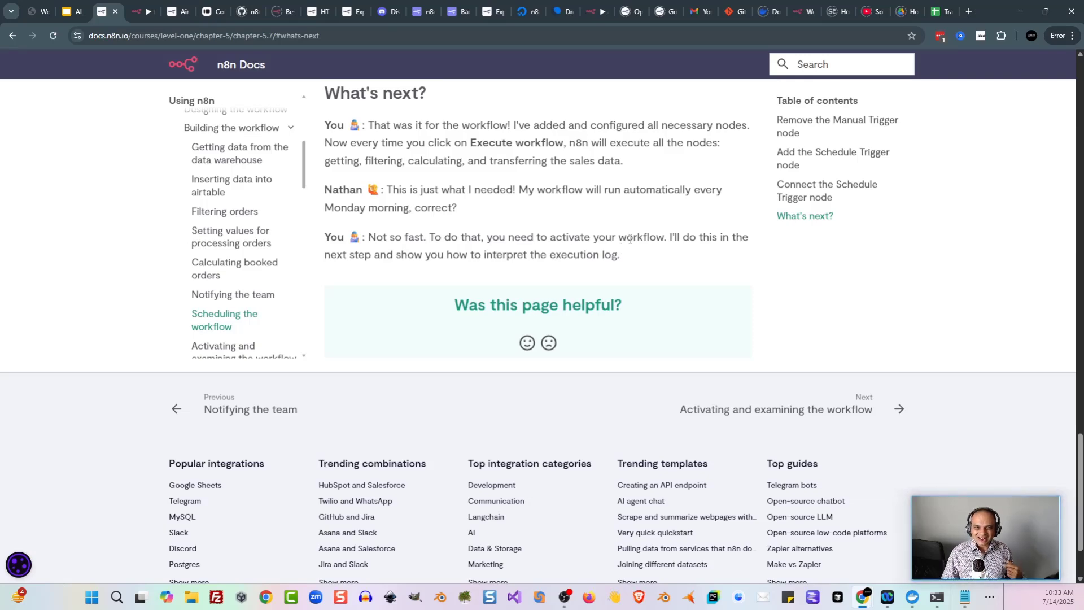
pyautogui.scroll(-2, 236, 266)
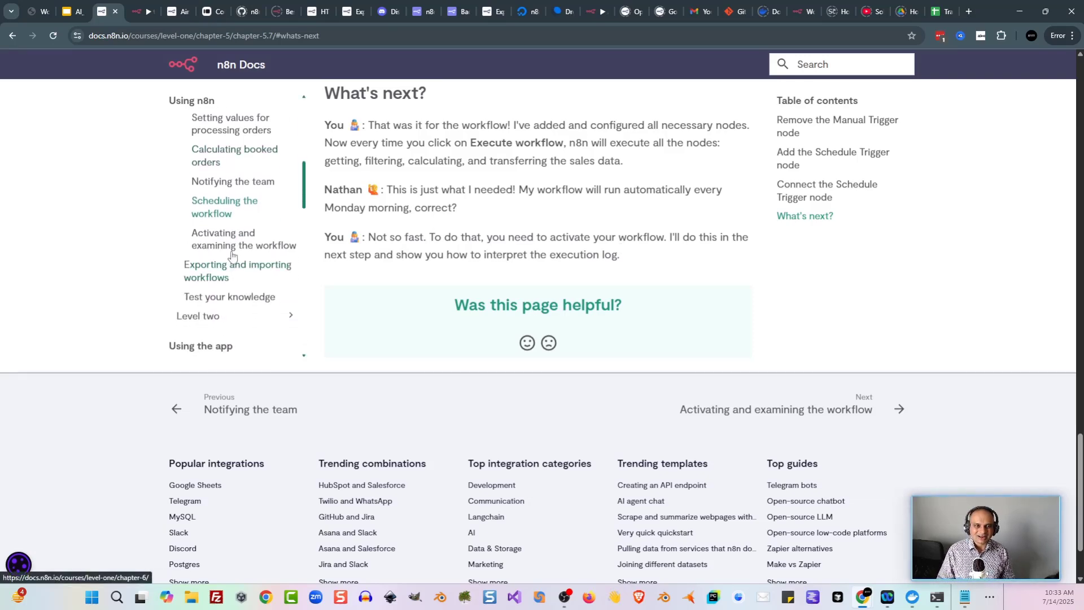
# Step: Open and read the 'Activating and examining the workflow' chapter
pyautogui.click(235, 243)
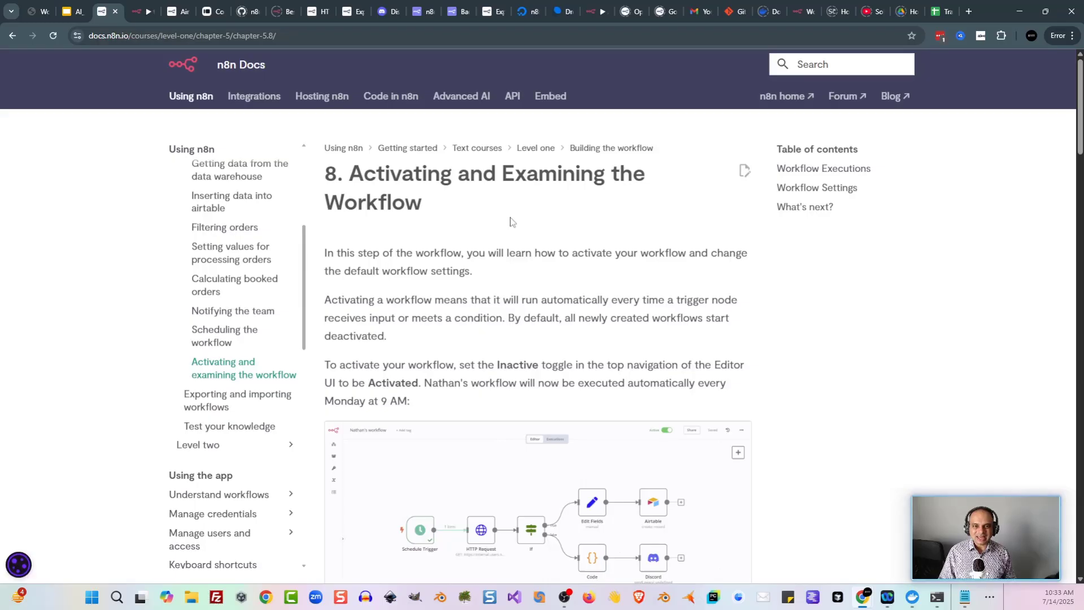
pyautogui.moveTo(322, 261); pyautogui.dragTo(379, 268)
pyautogui.click(450, 261)
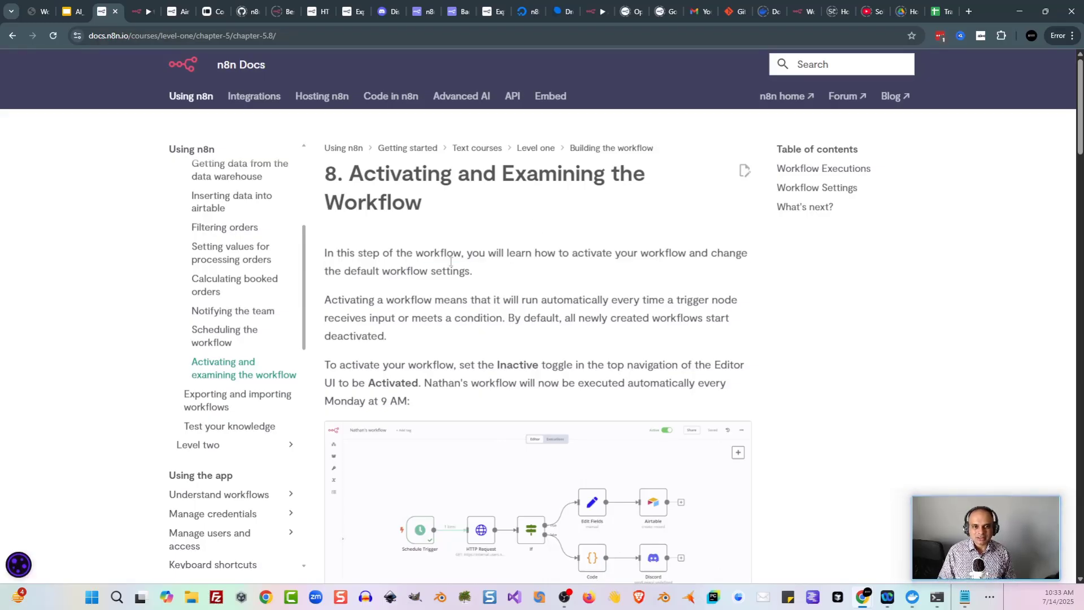
pyautogui.moveTo(462, 254); pyautogui.dragTo(531, 276)
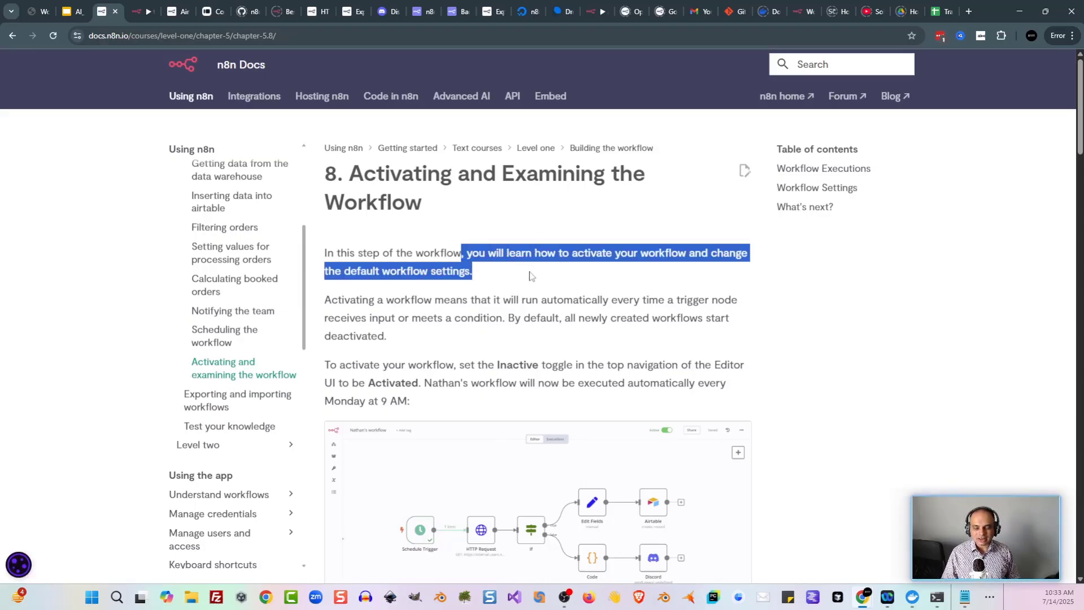
pyautogui.click(530, 276)
pyautogui.scroll(-1, 422, 278)
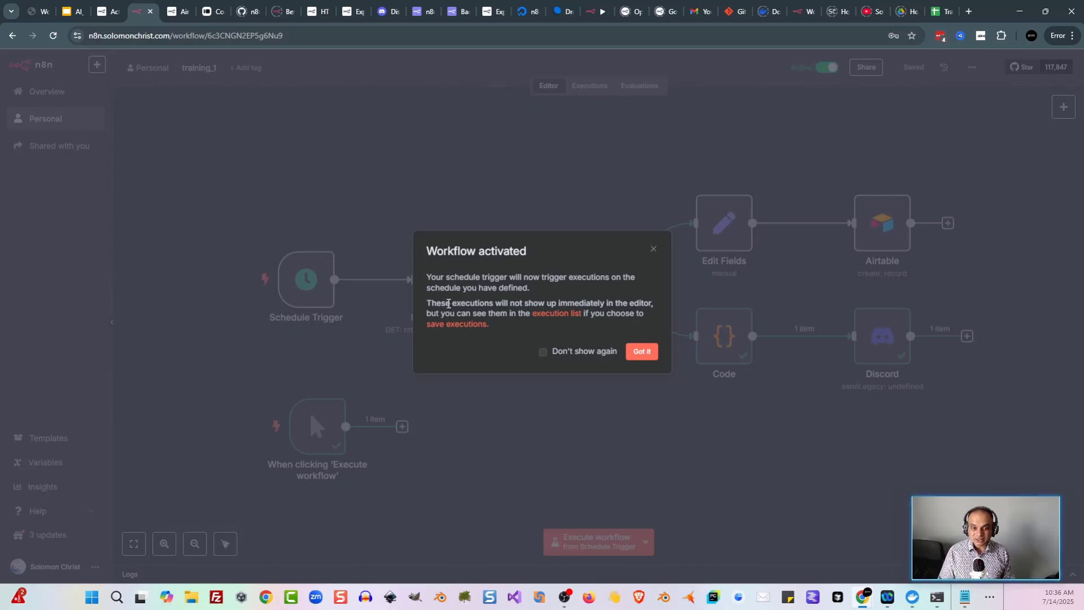
# Step: Read the workflow-activated notice about executions, then dismiss it to reveal the training_1 canvas
pyautogui.moveTo(449, 304); pyautogui.dragTo(469, 310)
pyautogui.click(471, 310)
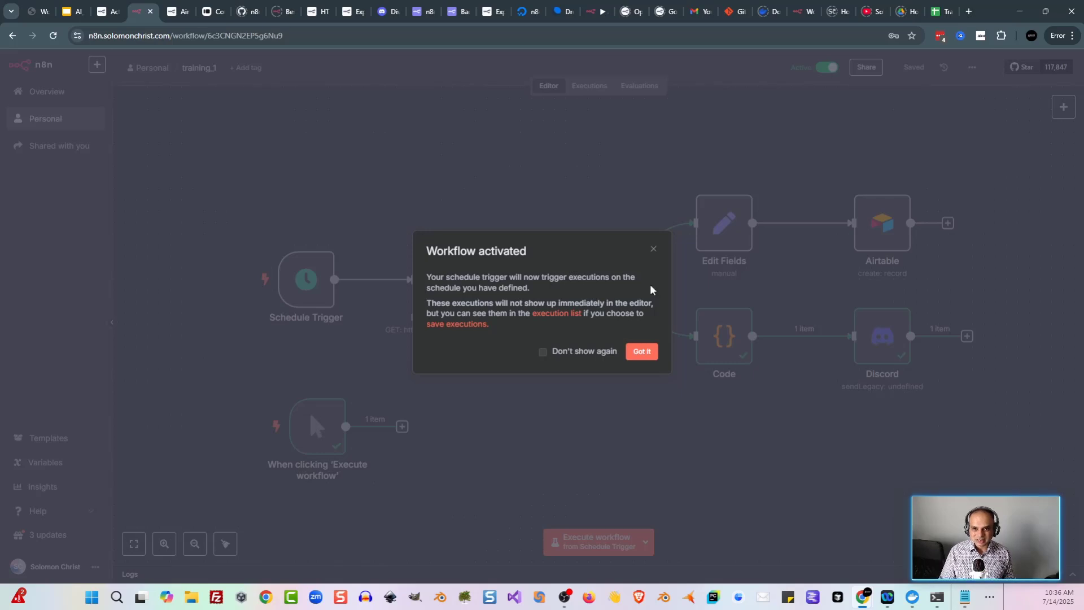
pyautogui.click(642, 352)
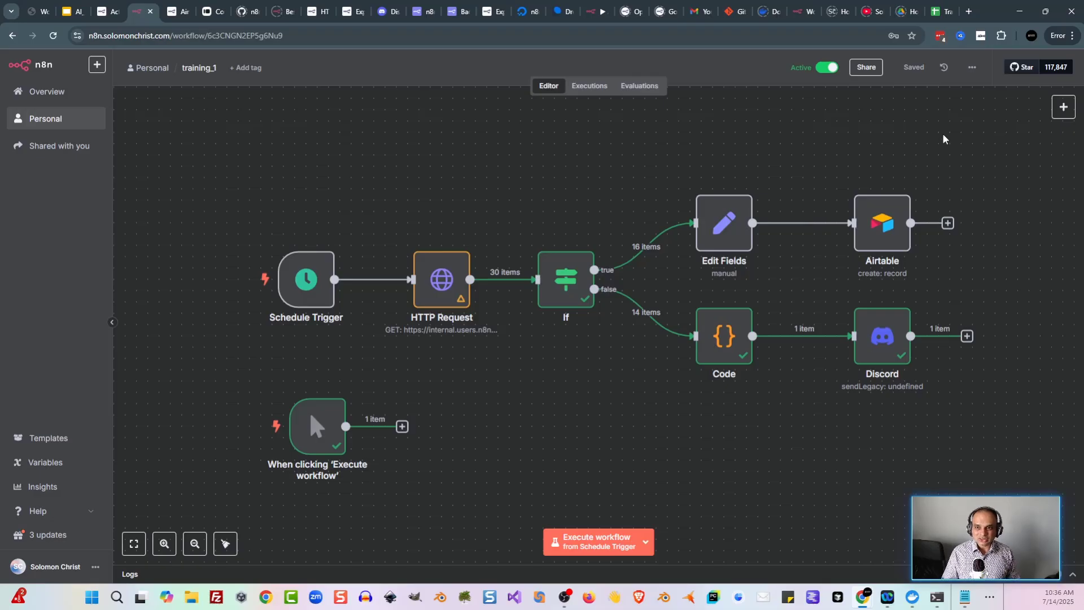
# Step: Browse the timezone list in the workflow Settings, leaving it at America/Los Angeles
pyautogui.click(972, 68)
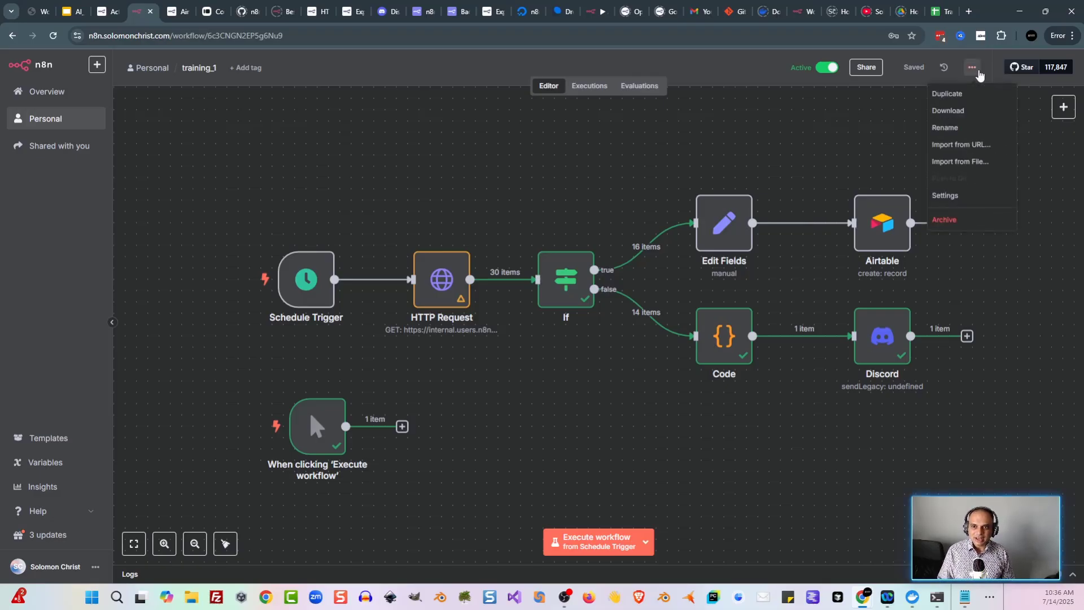
pyautogui.click(962, 196)
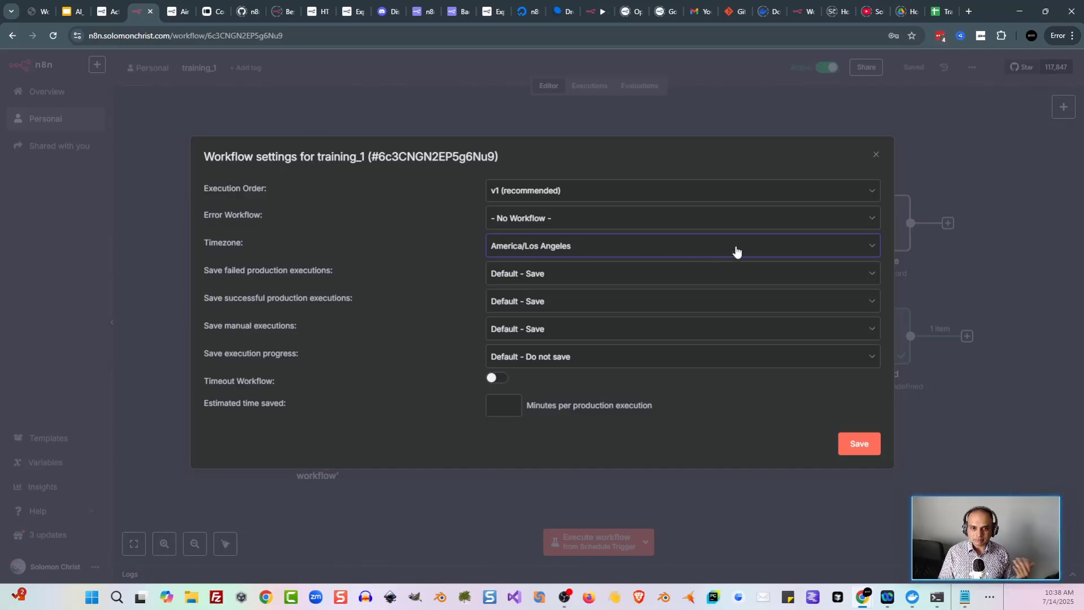
pyautogui.click(771, 255)
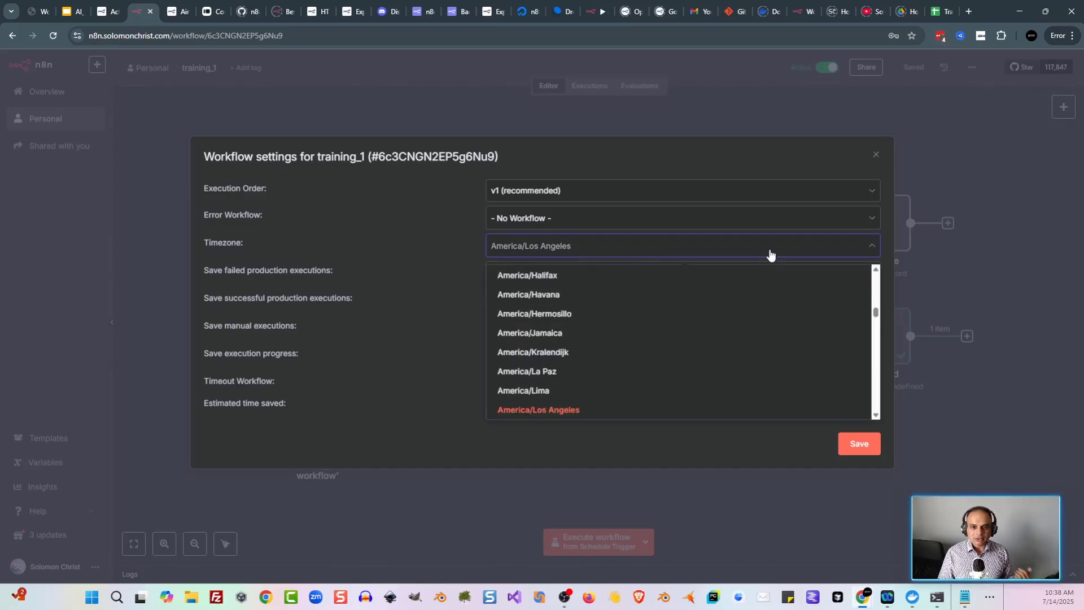
pyautogui.scroll(5, 731, 370)
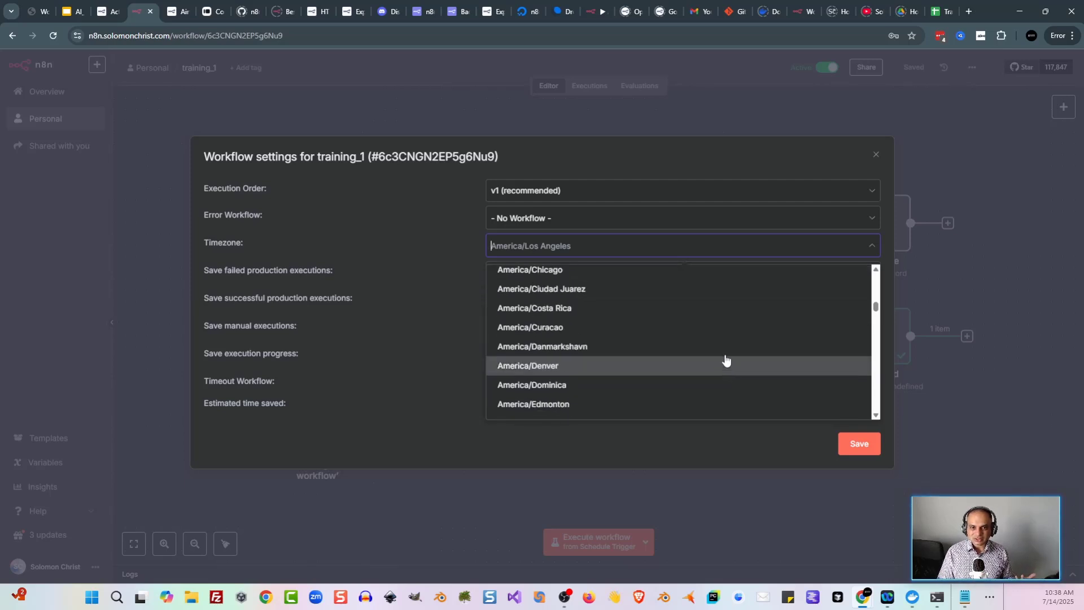
pyautogui.scroll(3, 677, 364)
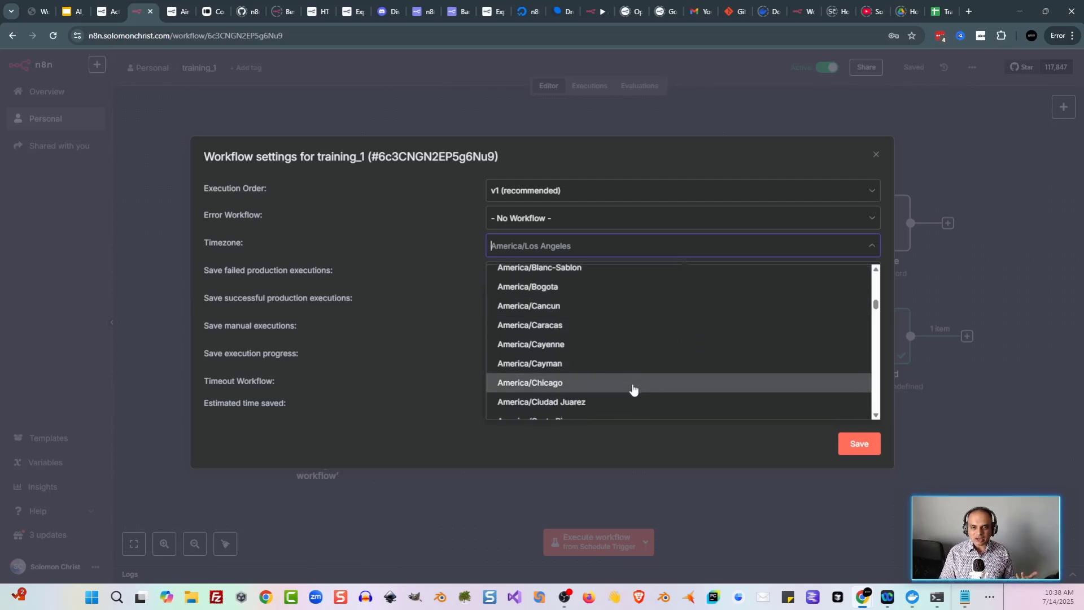
pyautogui.scroll(2, 660, 380)
pyautogui.scroll(3, 660, 377)
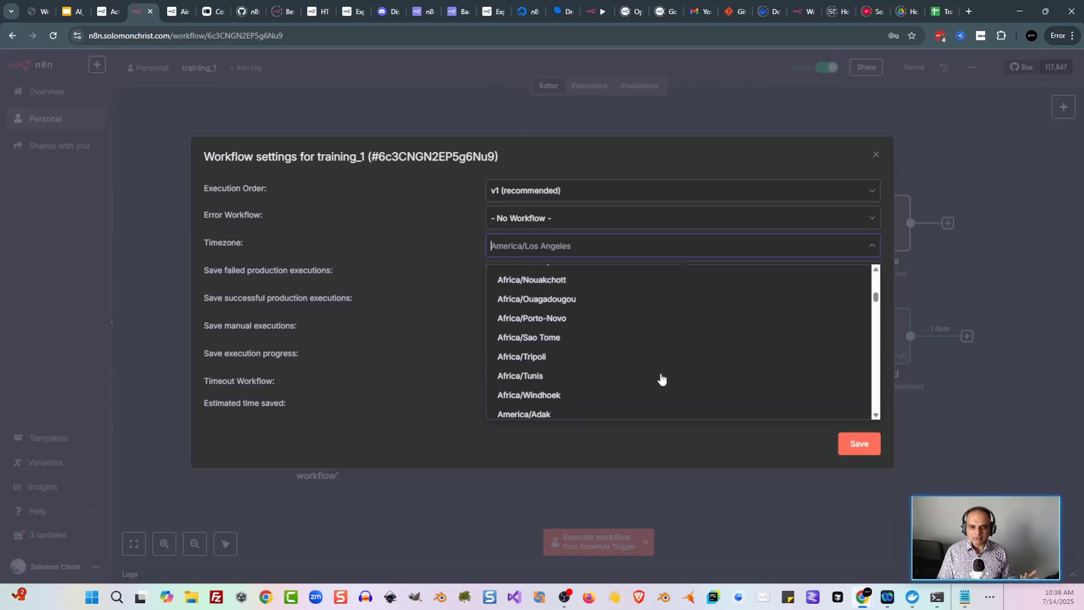
pyautogui.scroll(1, 700, 370)
pyautogui.scroll(1, 702, 368)
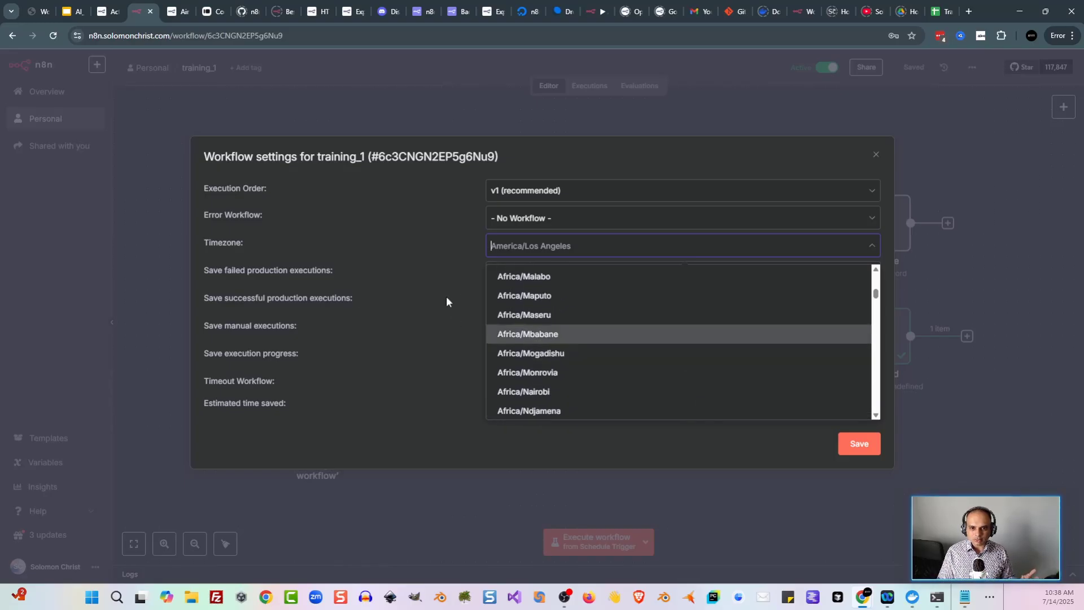
pyautogui.click(455, 250)
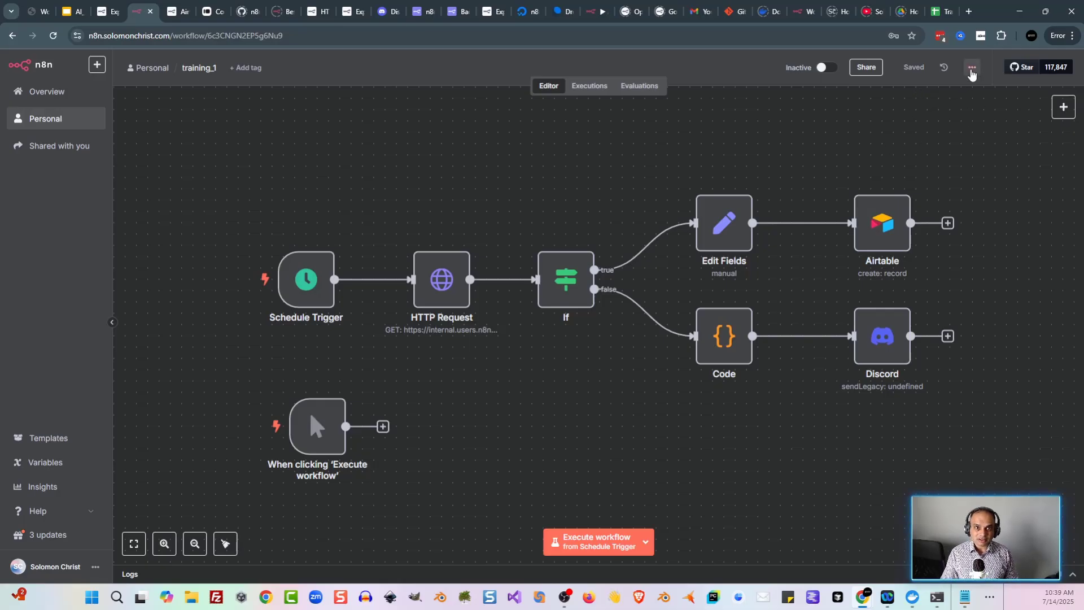
# Step: Download the training_1 workflow as a JSON file, then bring up the node panel
pyautogui.click(970, 71)
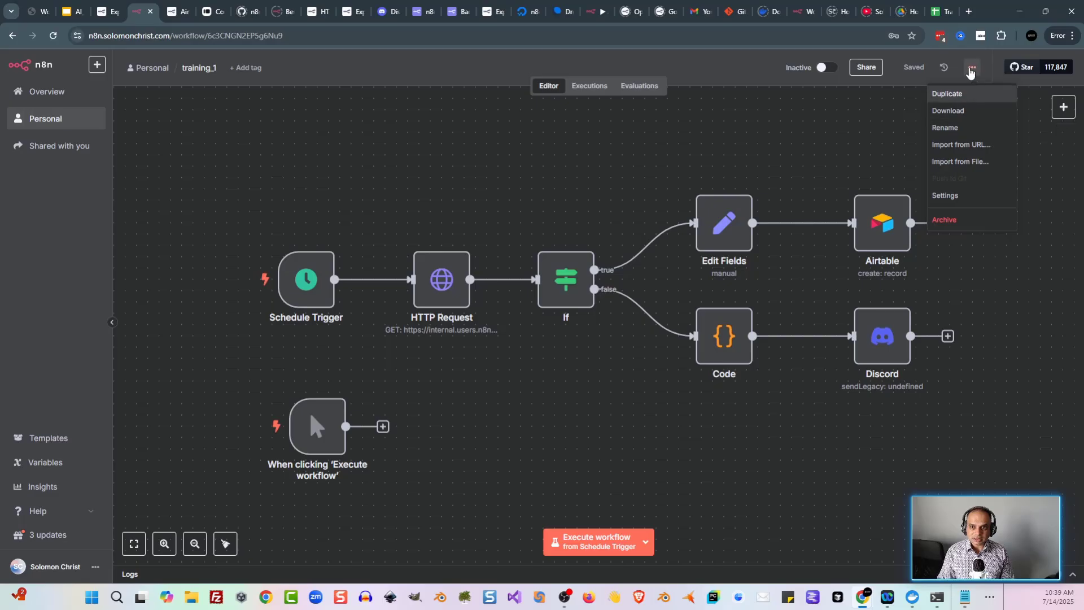
pyautogui.click(966, 113)
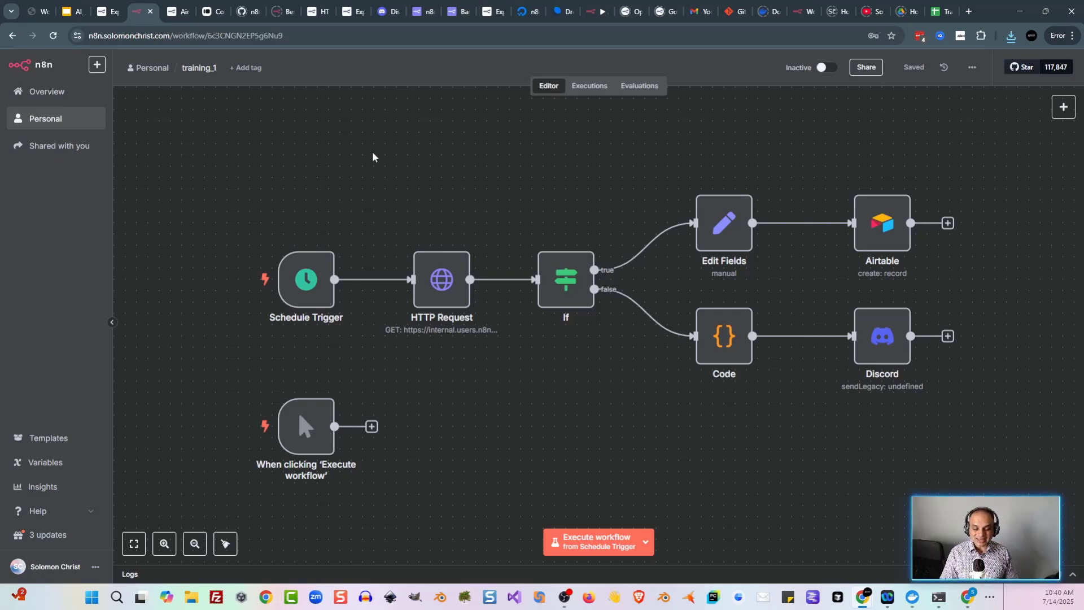
pyautogui.press('Tab')
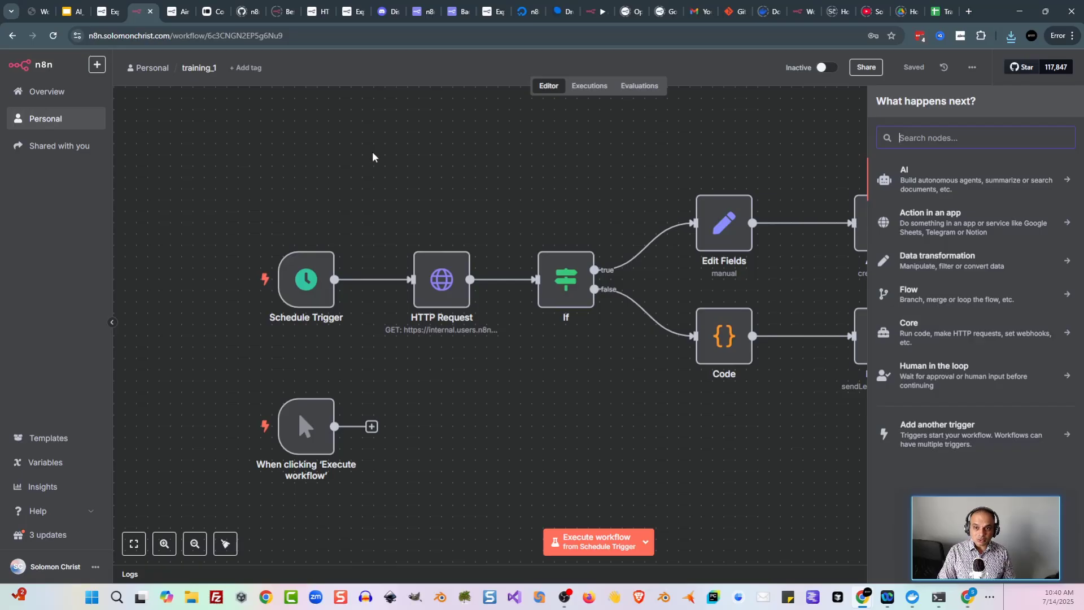
# Step: Search 'n8n' and add an n8n node with the Get many workflows action
pyautogui.write('n8n')
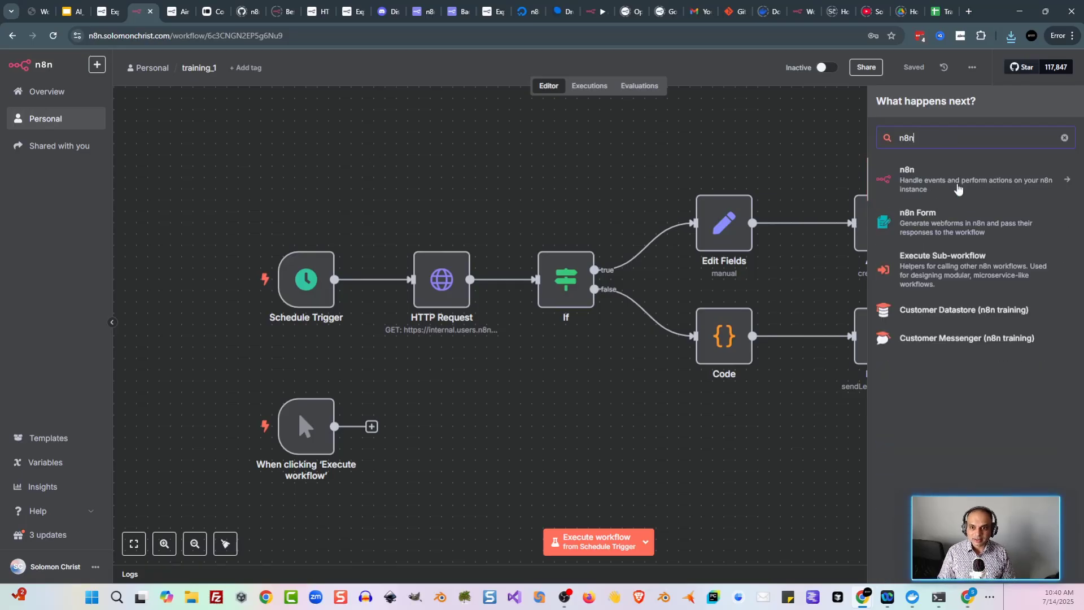
pyautogui.click(960, 183)
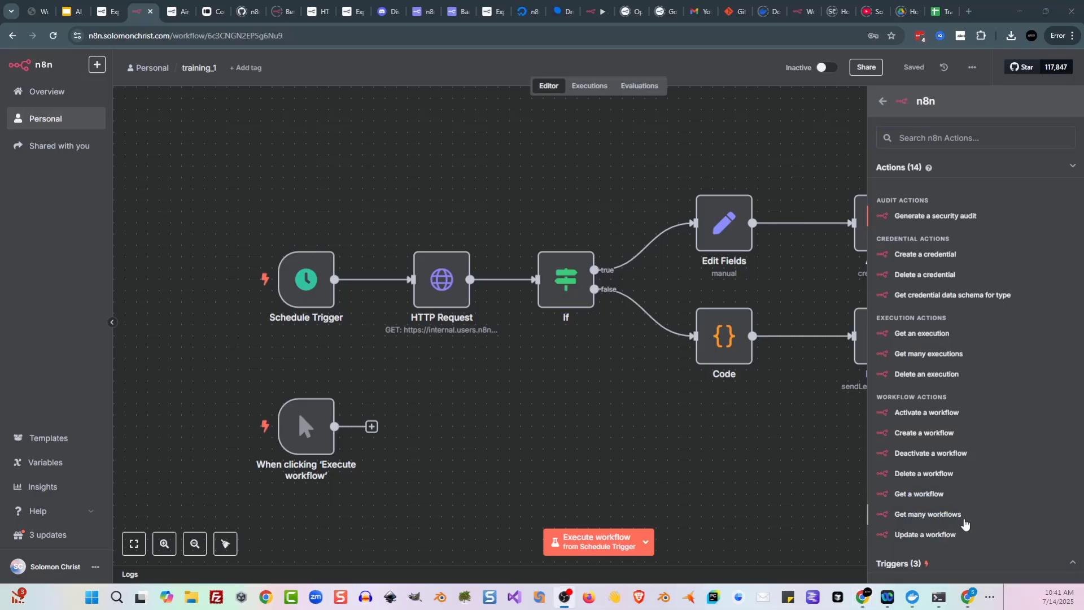
pyautogui.click(957, 518)
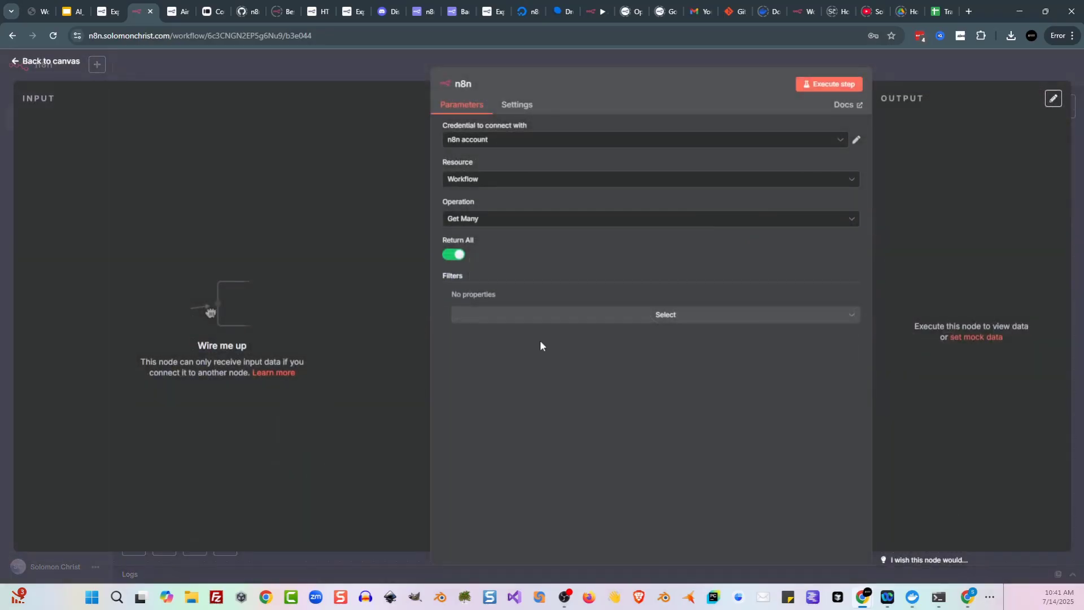
# Step: Start a new n8n API credential with a pasted API key, then discard it unsaved
pyautogui.click(502, 144)
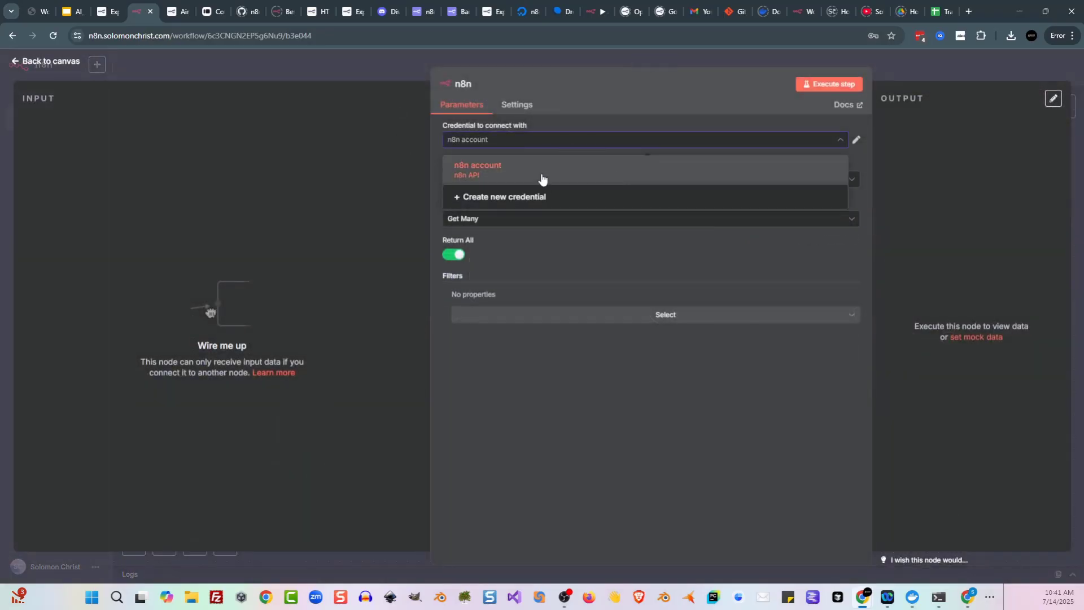
pyautogui.click(540, 198)
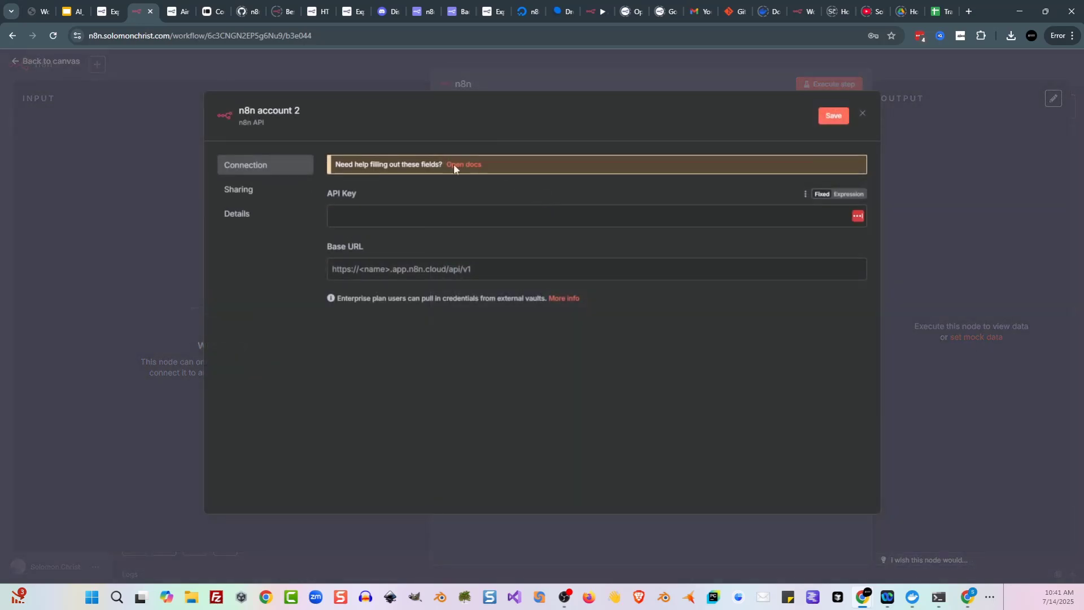
pyautogui.click(451, 209)
pyautogui.hotkey('ctrl', 'v')
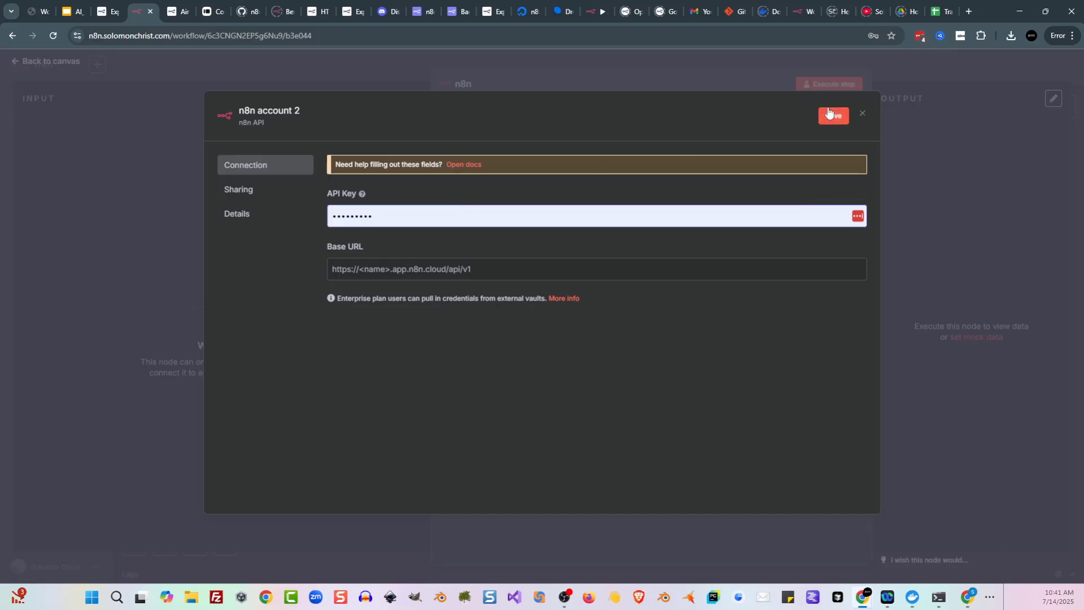
pyautogui.click(862, 113)
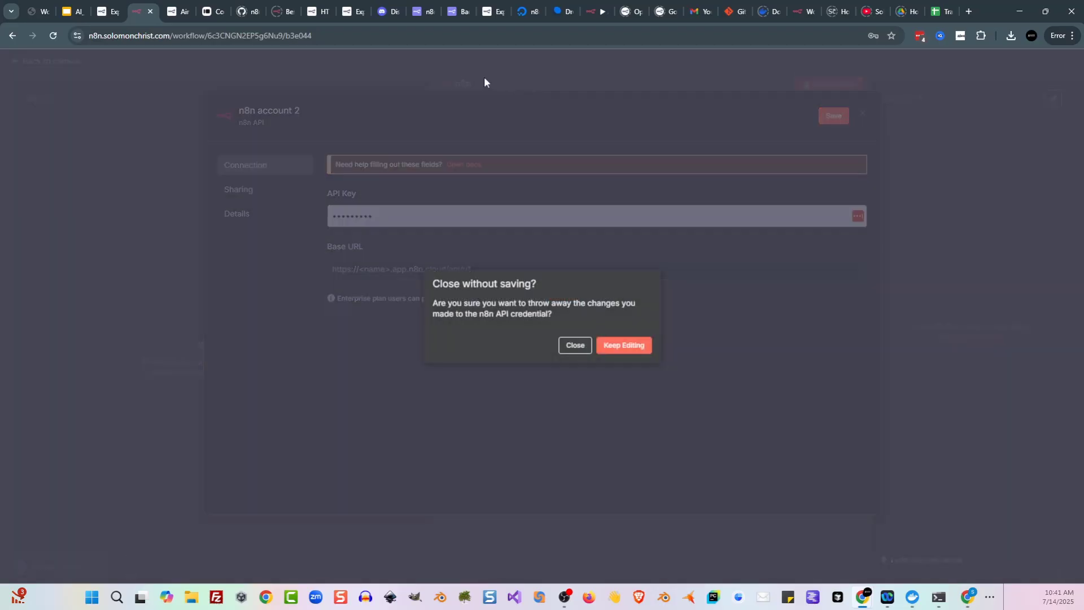
pyautogui.click(576, 346)
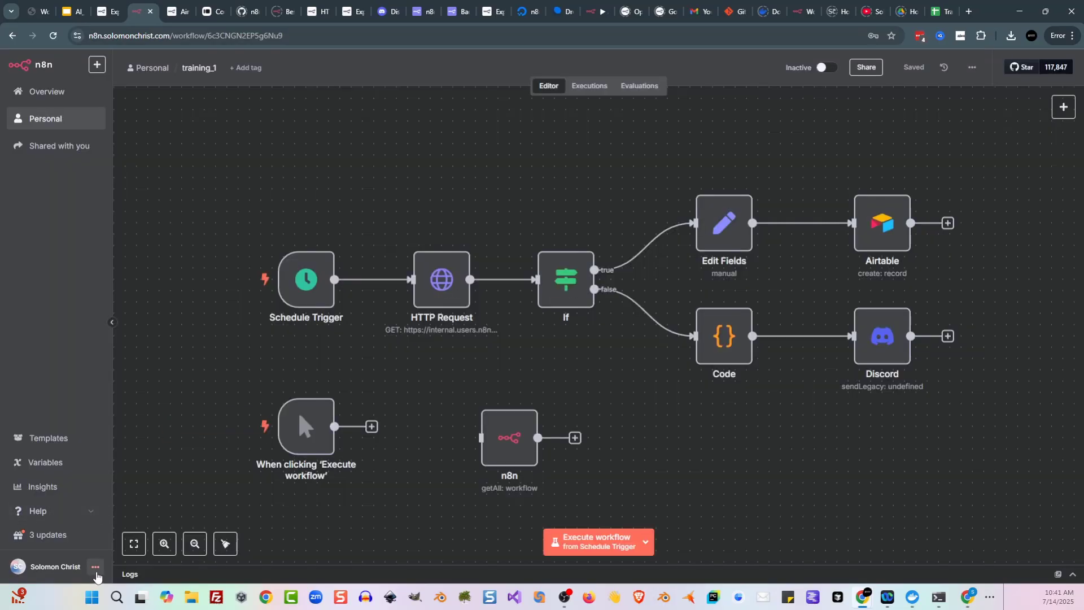
pyautogui.click(96, 567)
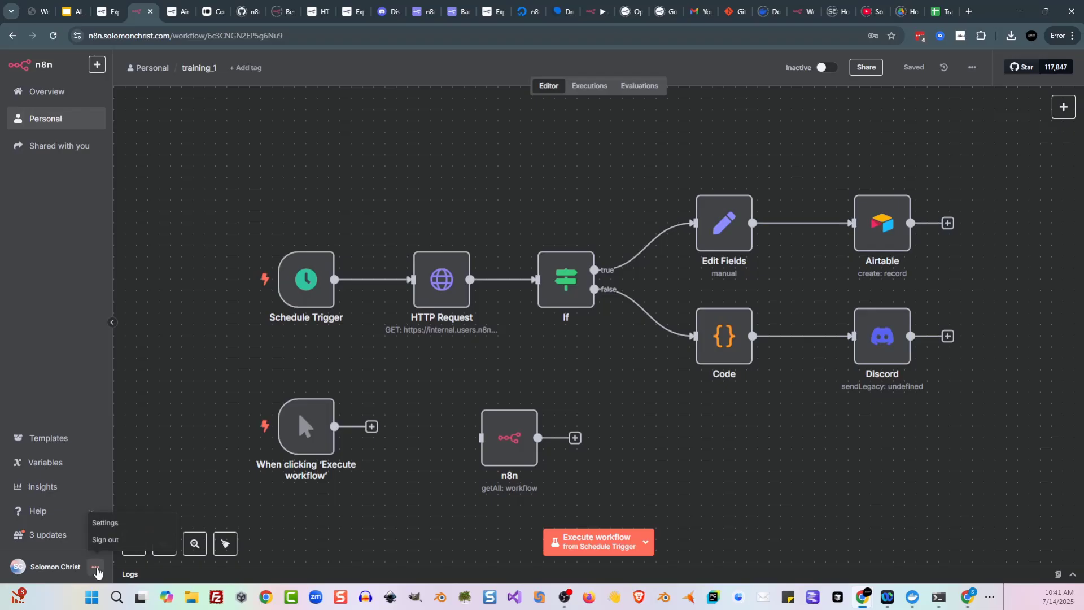
pyautogui.click(110, 529)
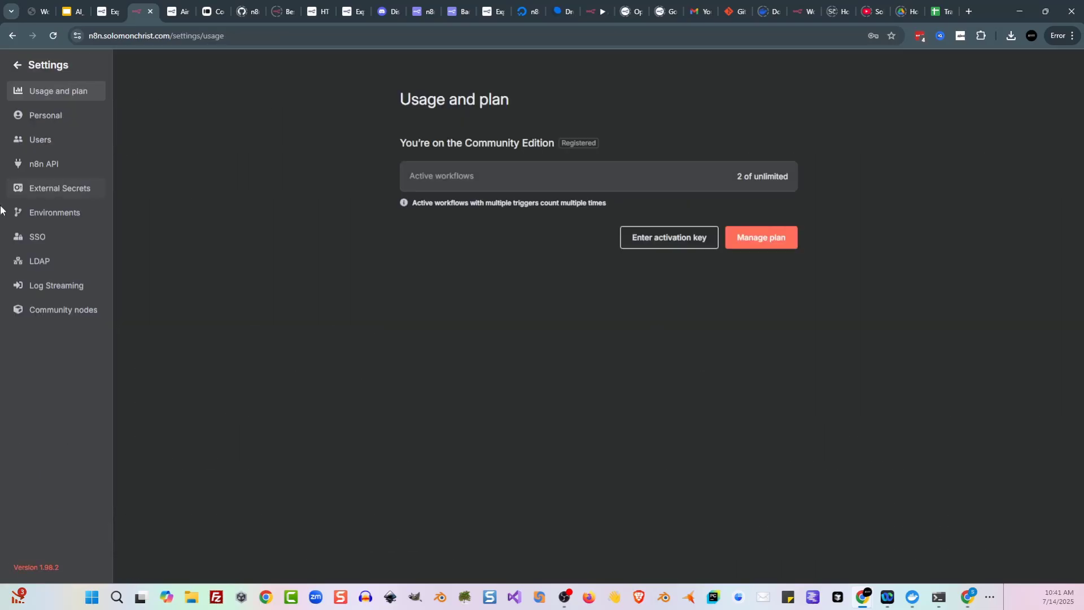
pyautogui.click(45, 169)
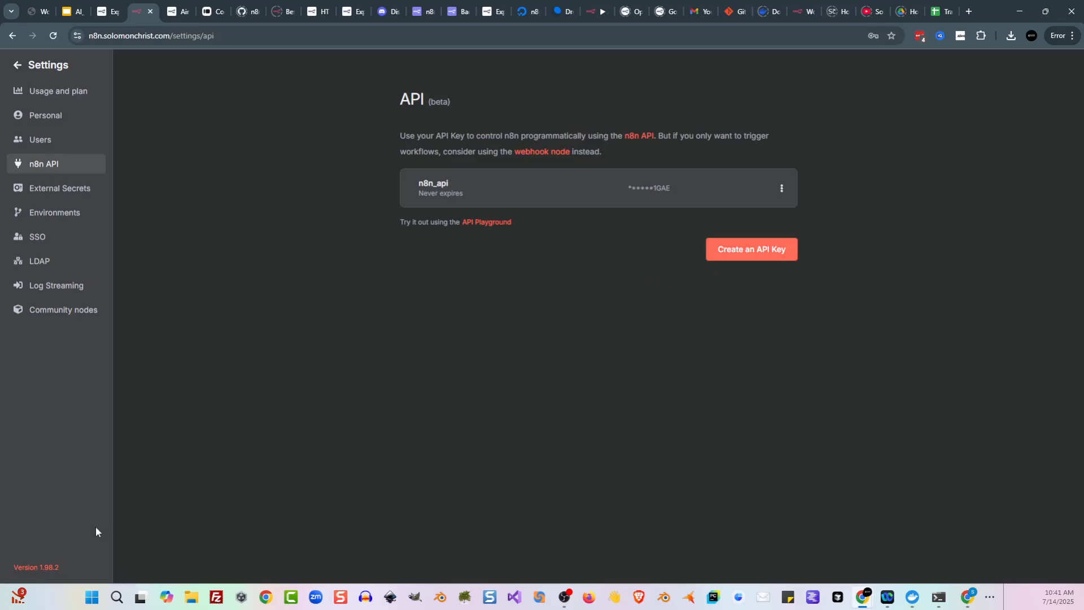
pyautogui.click(16, 67)
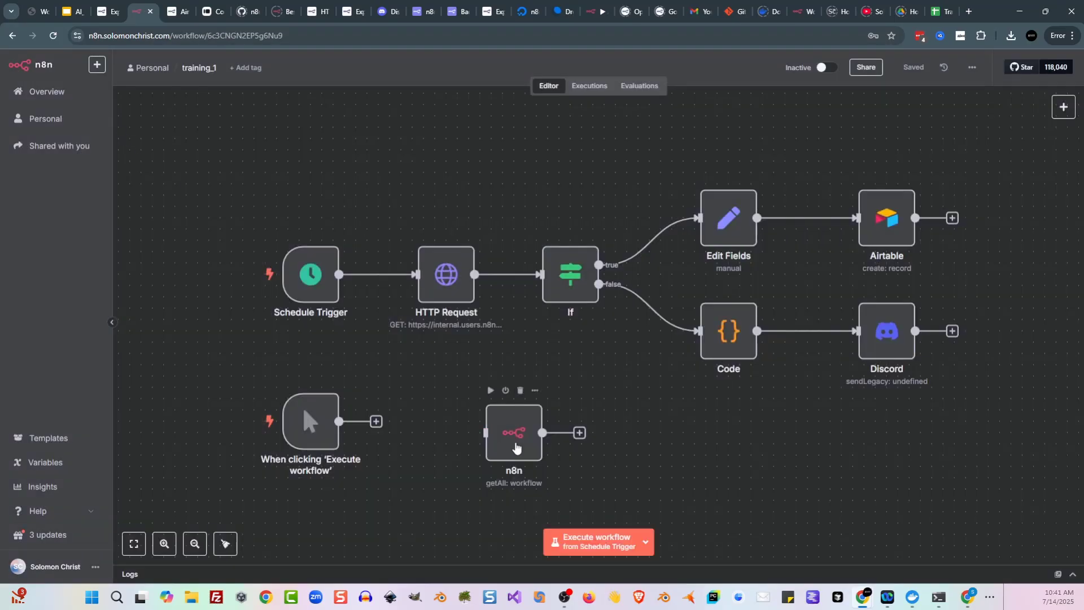
pyautogui.click(516, 445)
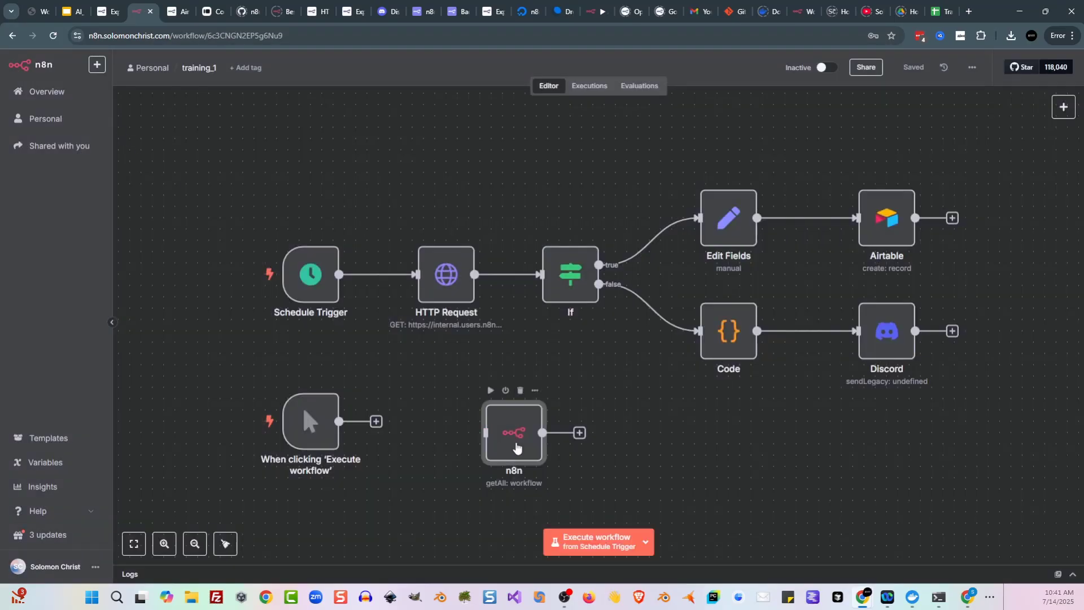
pyautogui.doubleClick(516, 446)
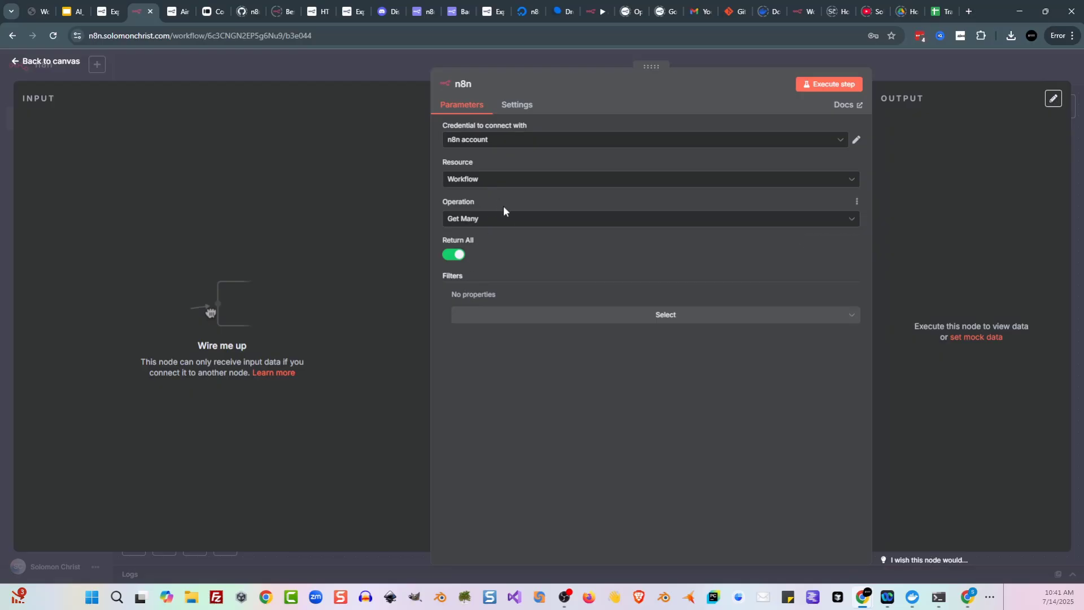
pyautogui.click(361, 64)
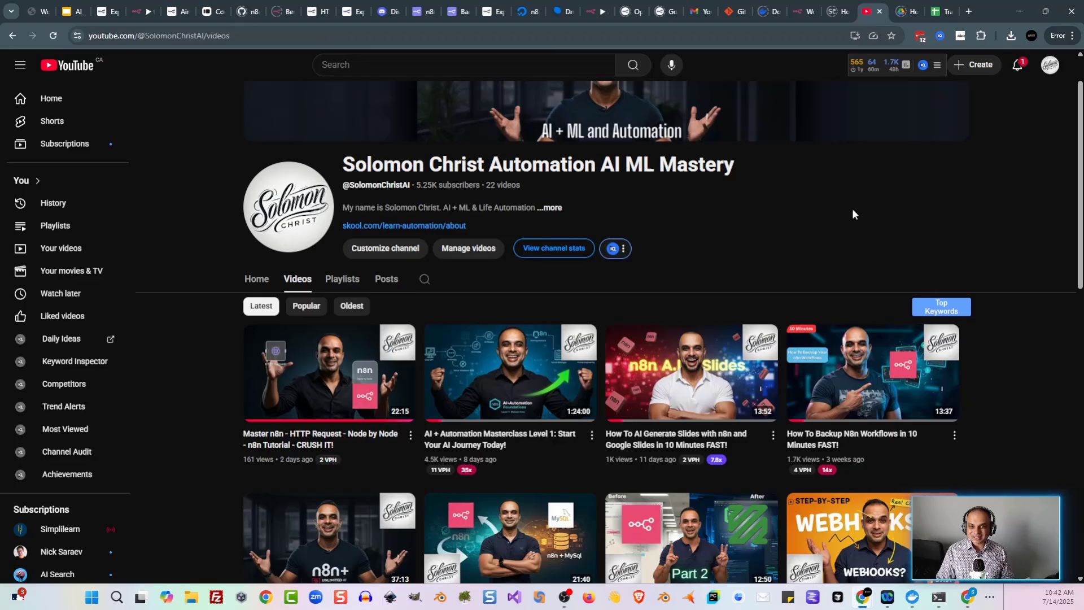
# Step: Look over the 'How To Backup N8n Workflows' video, then switch to the n8n Docs tab
pyautogui.scroll(-1, 852, 210)
pyautogui.moveTo(916, 389)
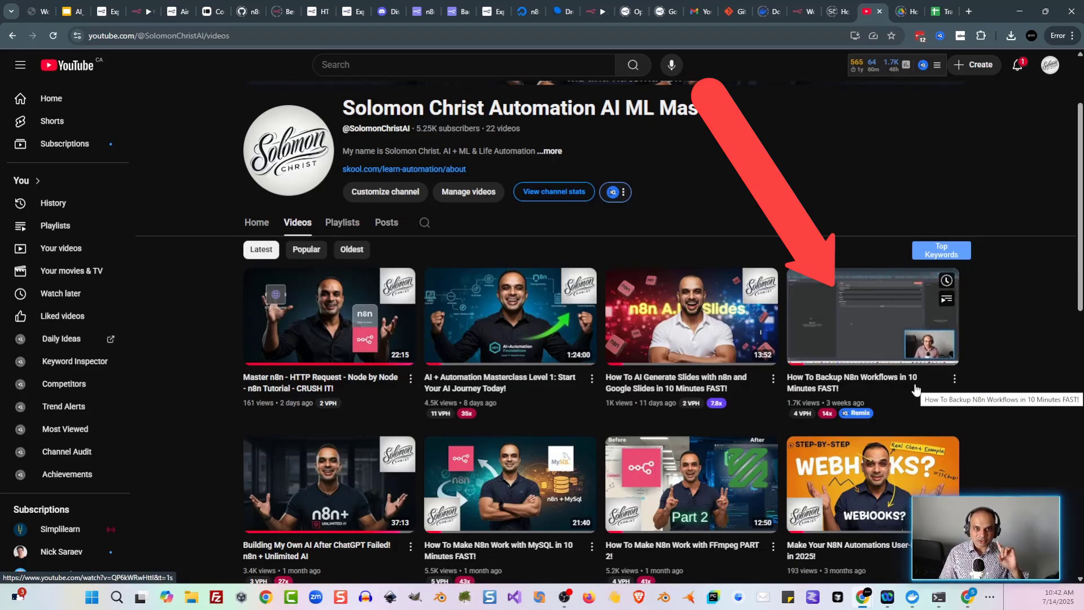
pyautogui.hotkey('ctrl', '3')
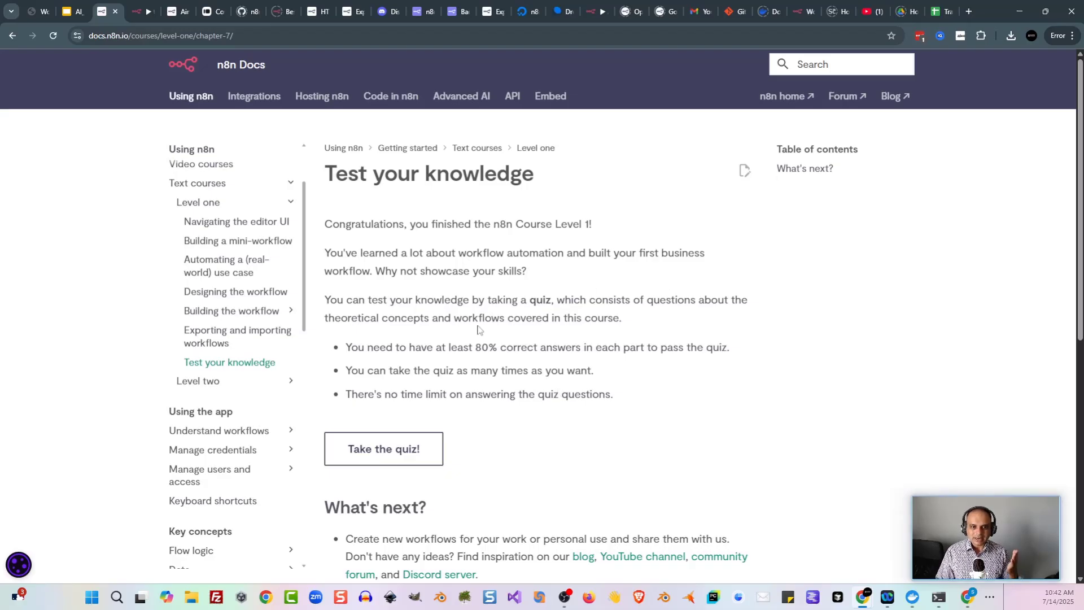
# Step: Review the quiz rules (80% pass, no time limit), opening and closing the Level 1 quiz
pyautogui.moveTo(420, 347); pyautogui.dragTo(570, 349)
pyautogui.click(570, 349)
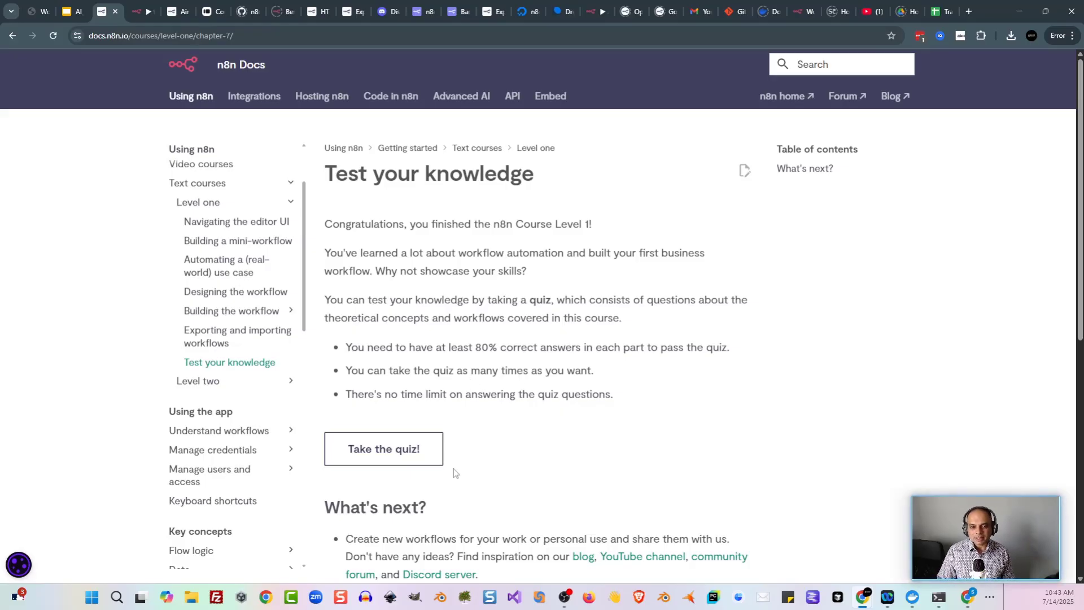
pyautogui.click(430, 452)
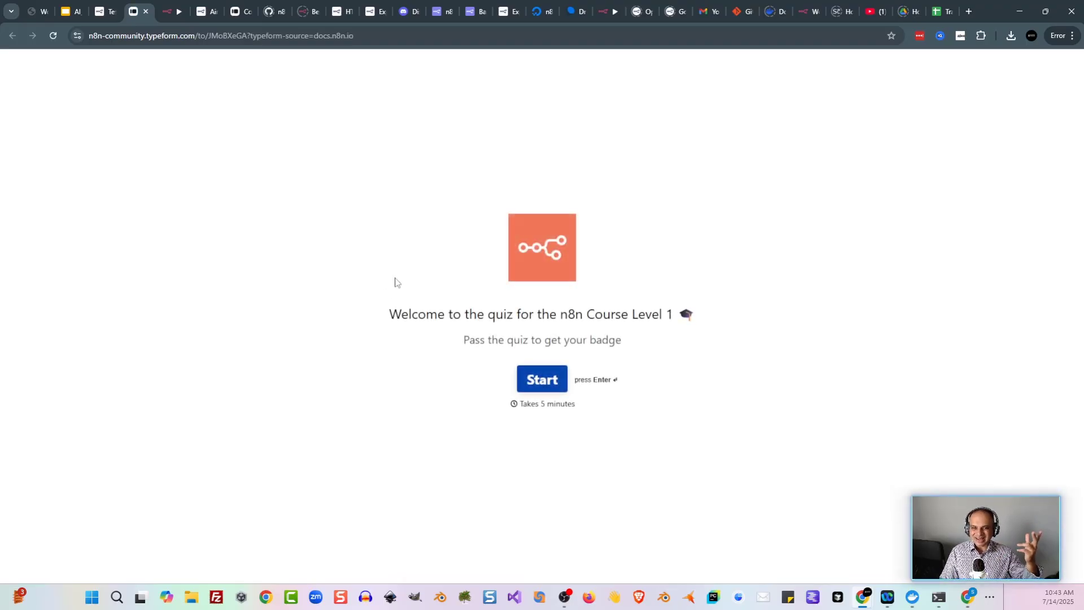
pyautogui.click(145, 12)
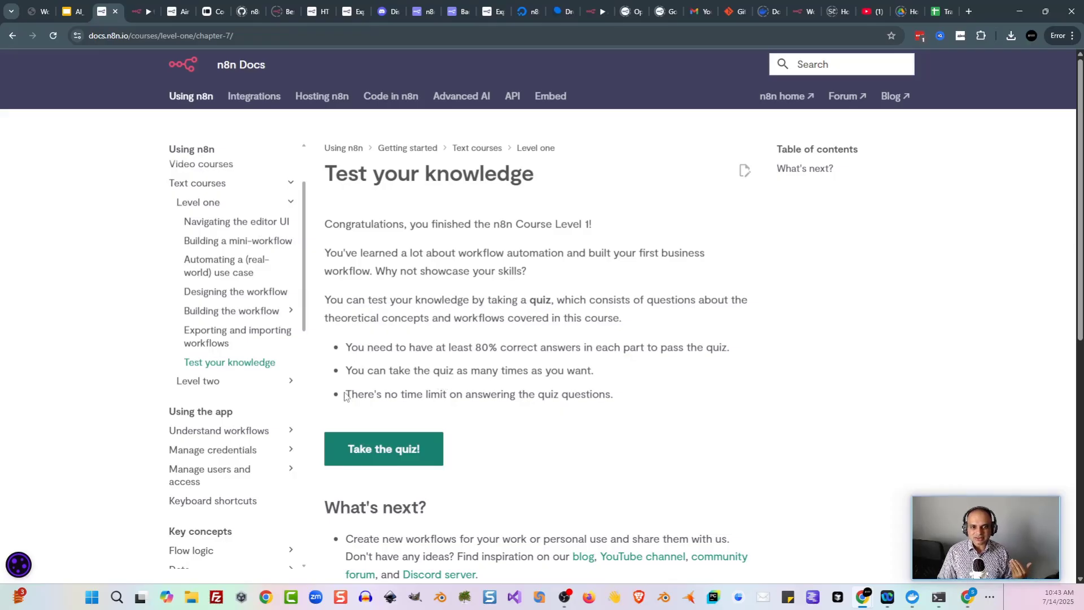
pyautogui.moveTo(345, 394); pyautogui.dragTo(619, 392)
pyautogui.click(645, 388)
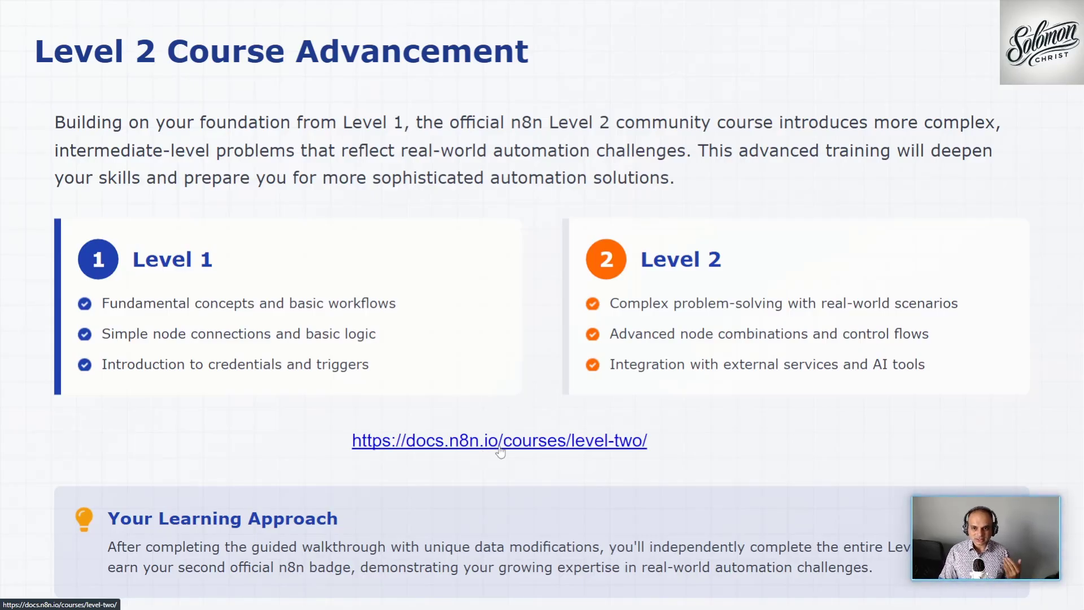
# Step: Follow the docs.n8n.io/courses/level-two/ link on the Level 2 Course Advancement slide
pyautogui.click(499, 443)
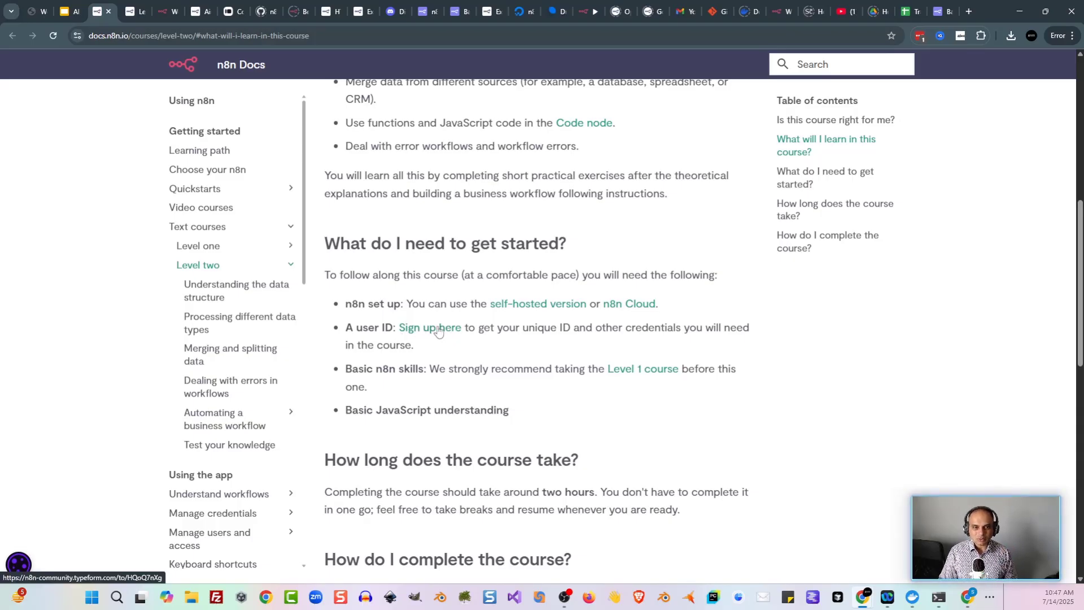
# Step: Start the Level 2 sign-up form, submit your full name, and enter your e-mail address
pyautogui.click(437, 330)
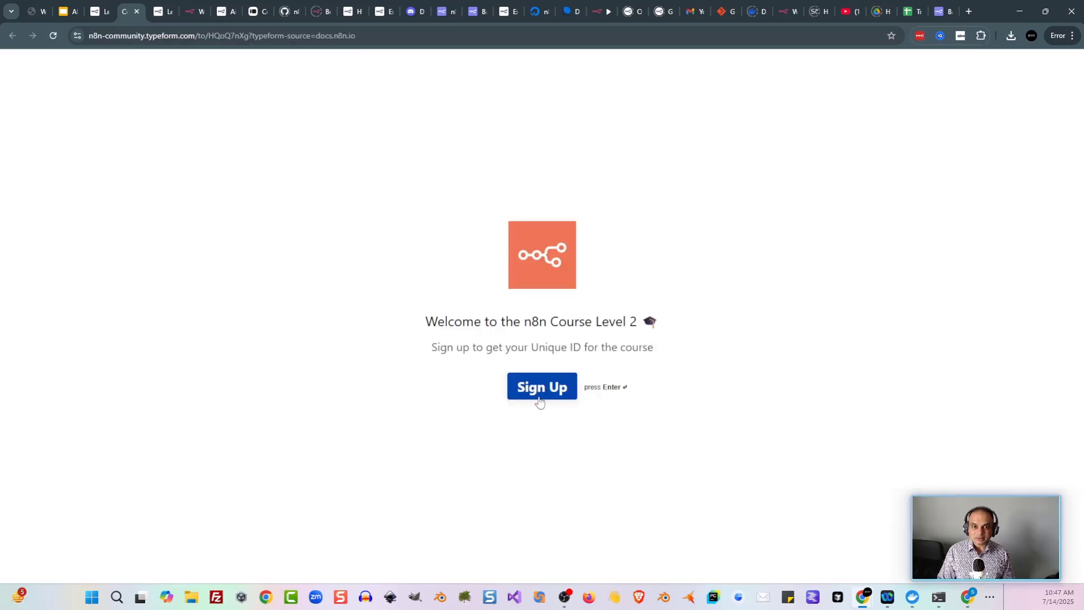
pyautogui.click(539, 393)
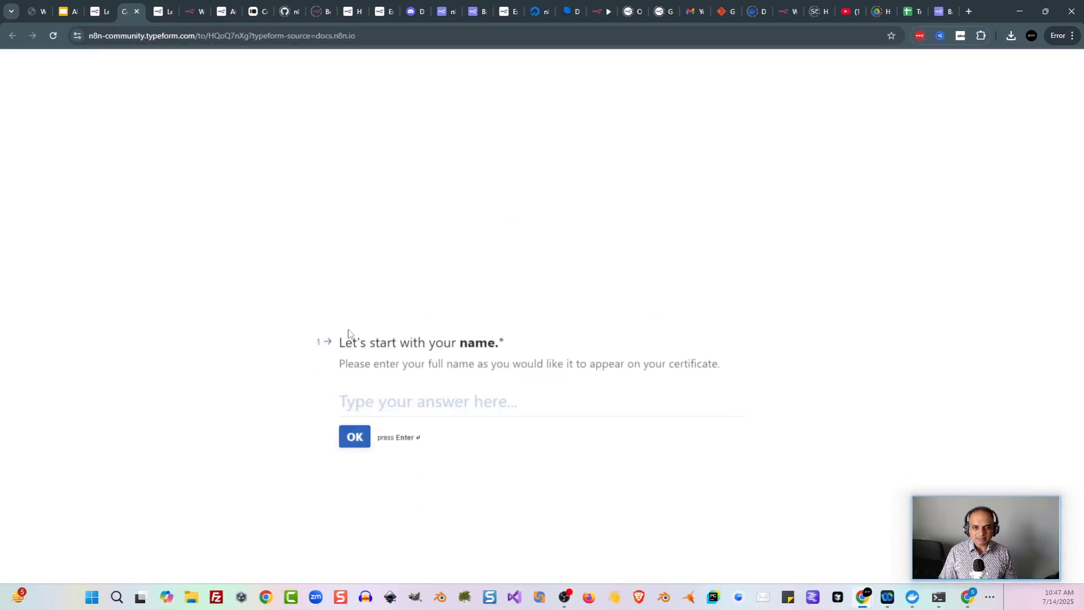
pyautogui.write('S')
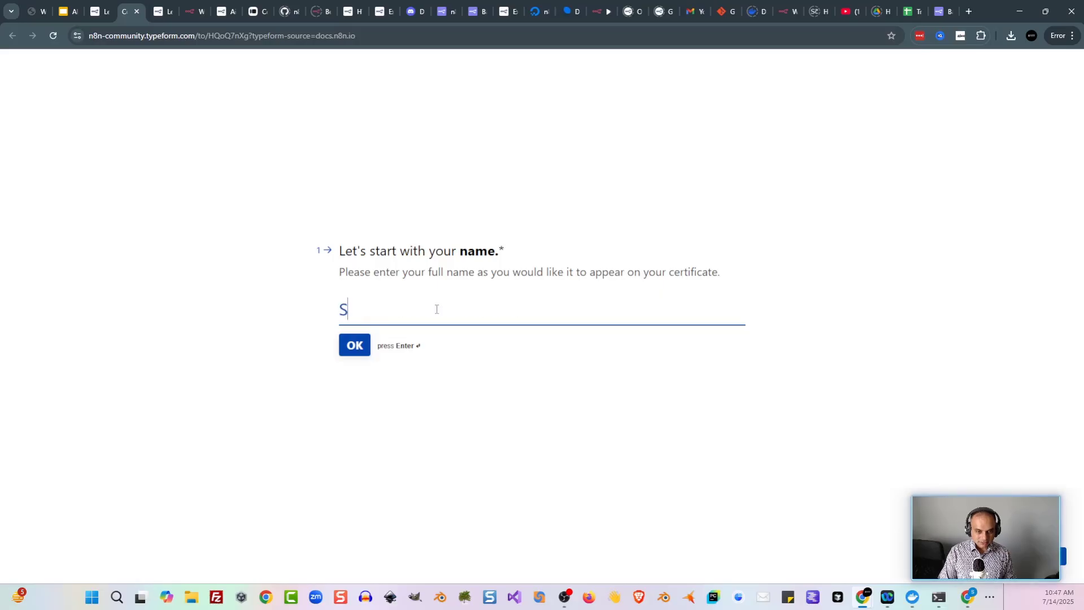
pyautogui.write('olomon Christ')
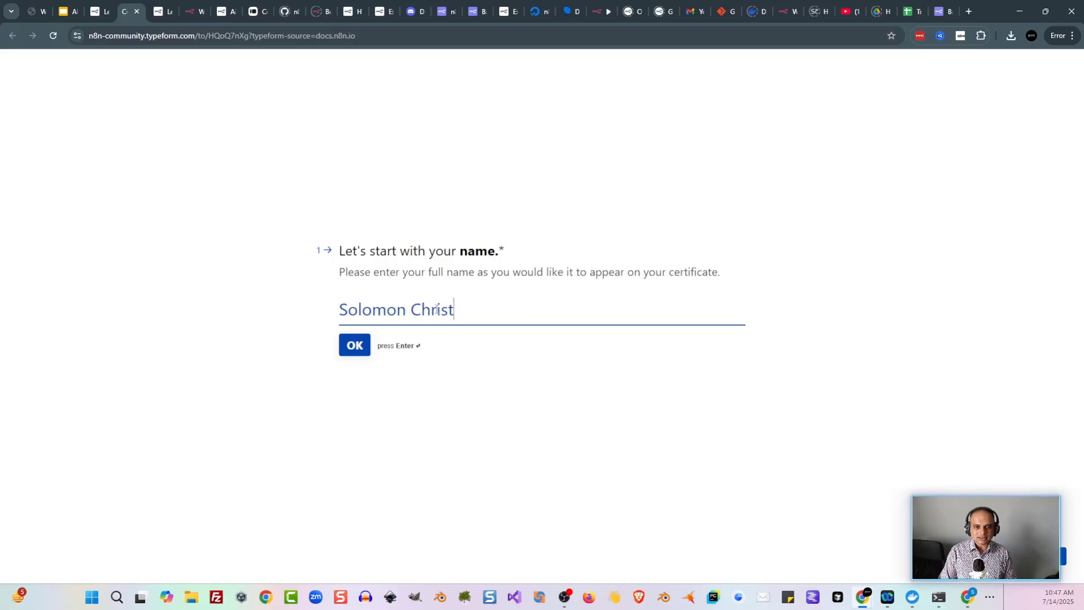
pyautogui.write(' Training')
pyautogui.press('Return')
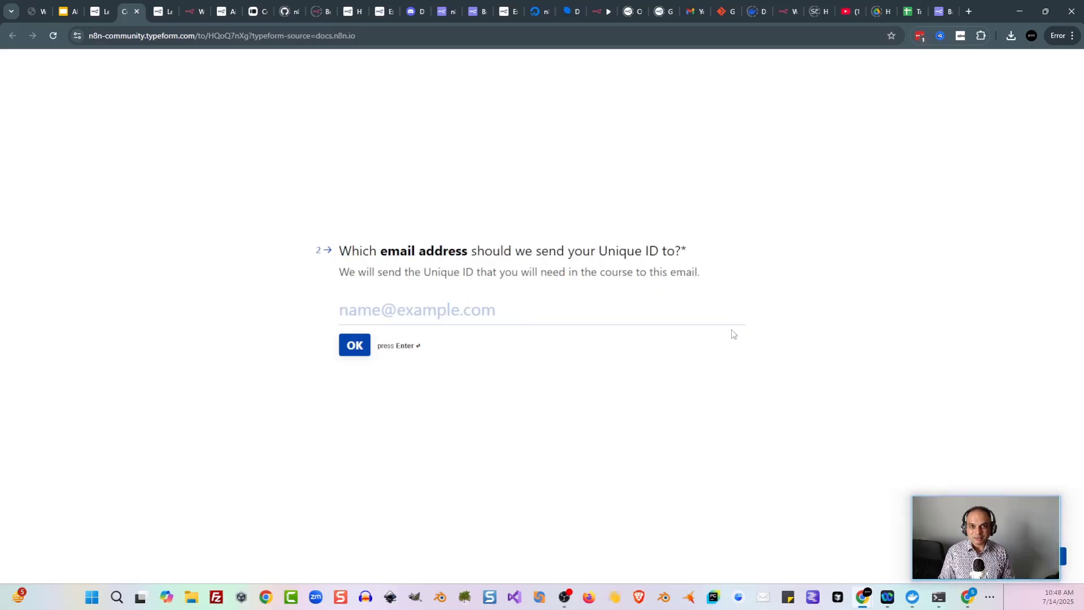
pyautogui.click(619, 317)
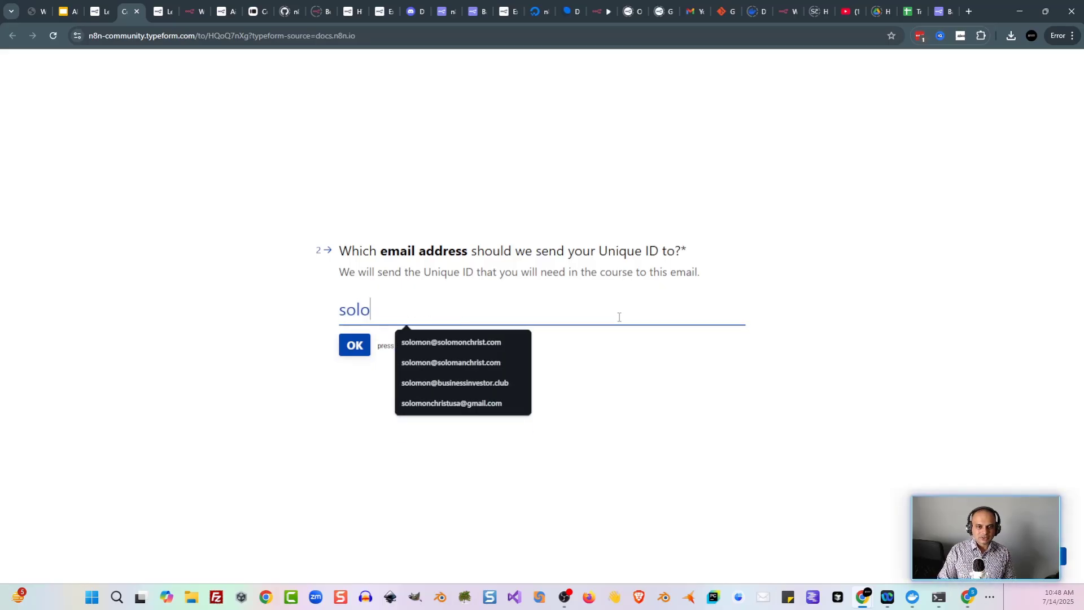
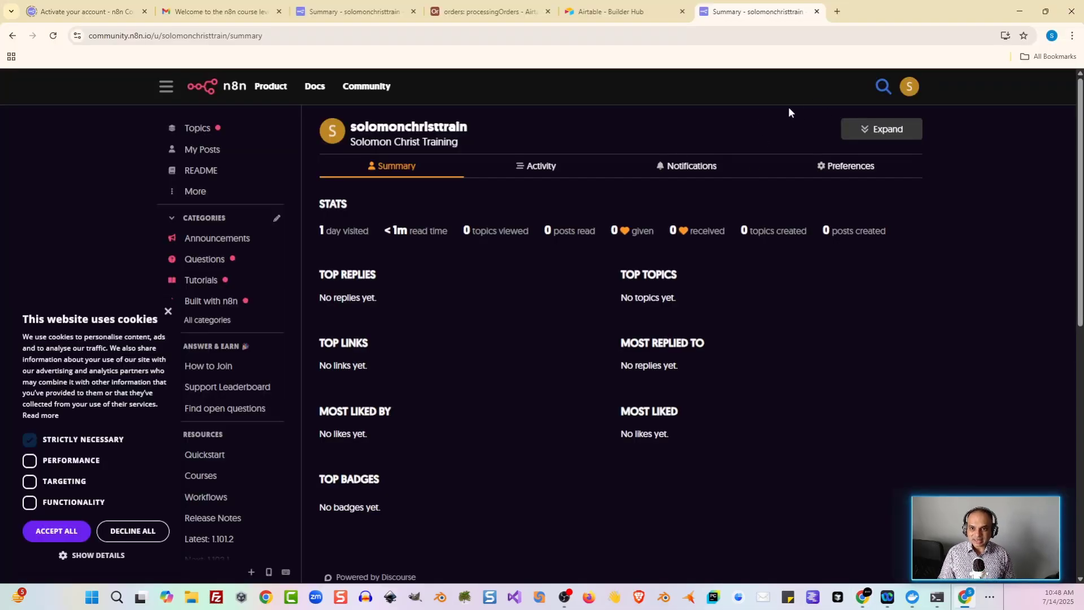
# Step: Copy your username from the n8n Community profile summary, then hide the forum window
pyautogui.click(912, 86)
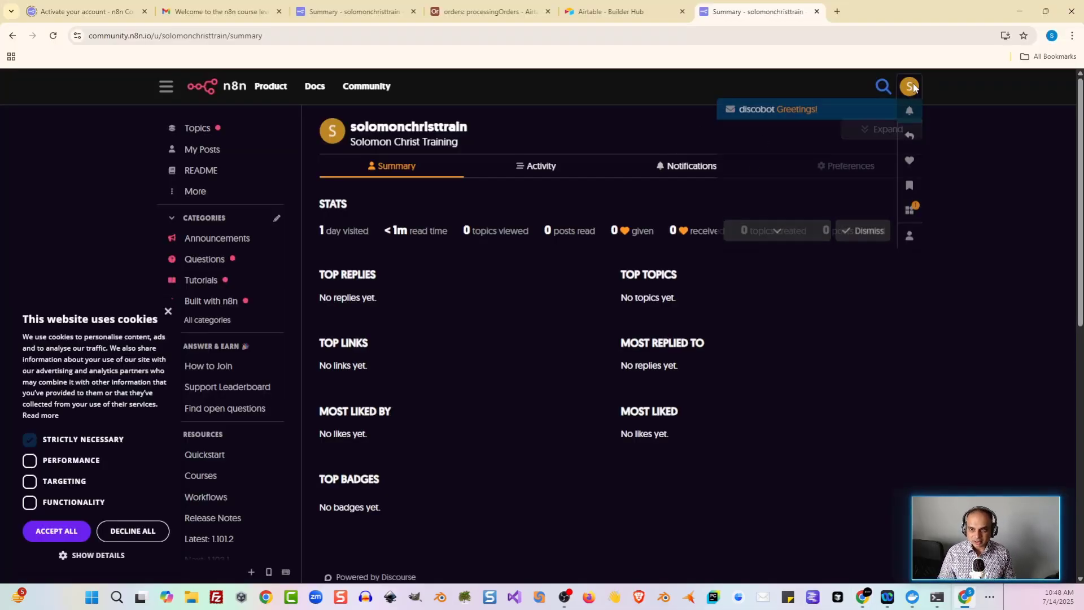
pyautogui.click(909, 243)
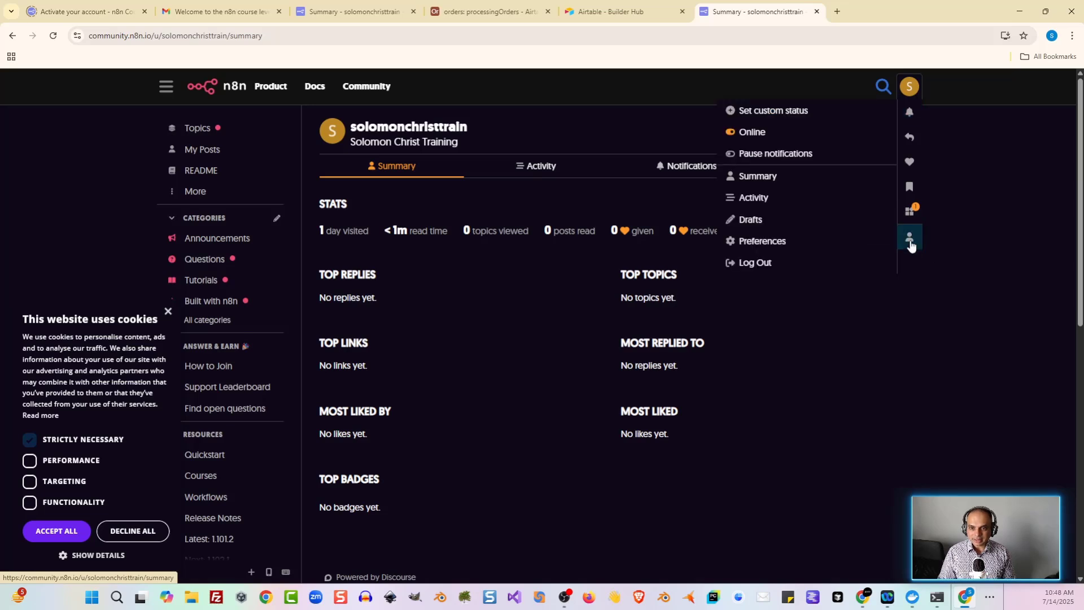
pyautogui.click(767, 178)
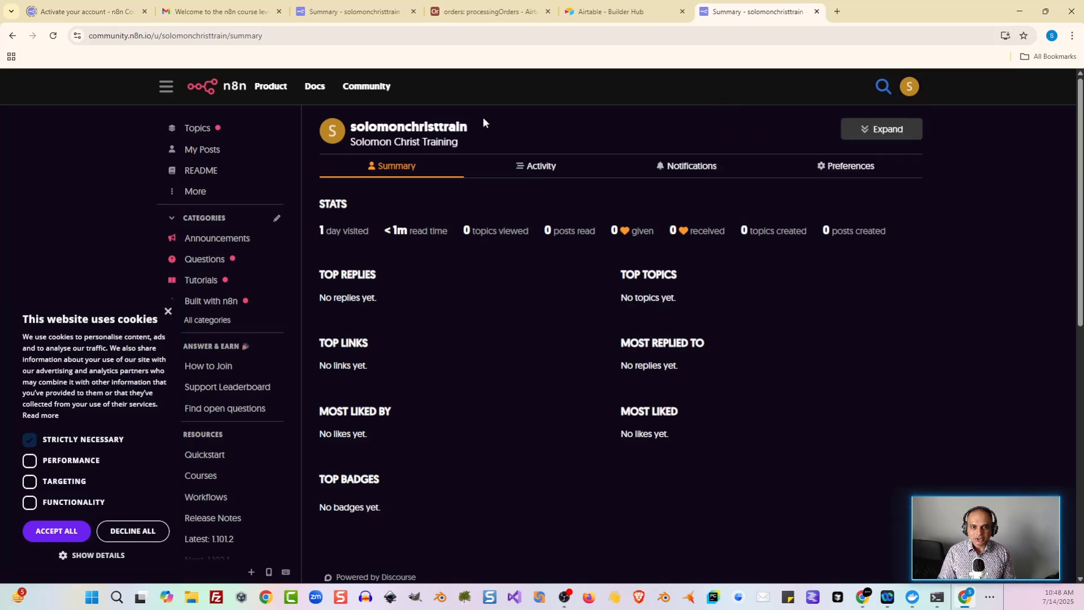
pyautogui.moveTo(479, 124)
pyautogui.mouseDown()
pyautogui.moveTo(356, 126)
pyautogui.moveTo(468, 130)
pyautogui.mouseUp()
pyautogui.hotkey('ctrl', 'c')
pyautogui.click(354, 123)
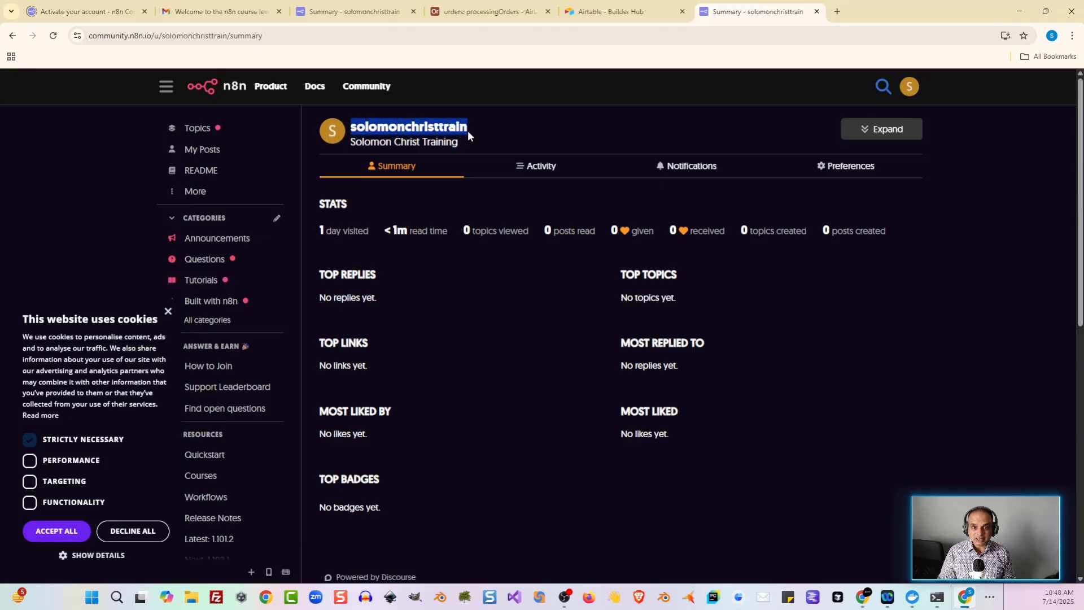
pyautogui.click(1016, 14)
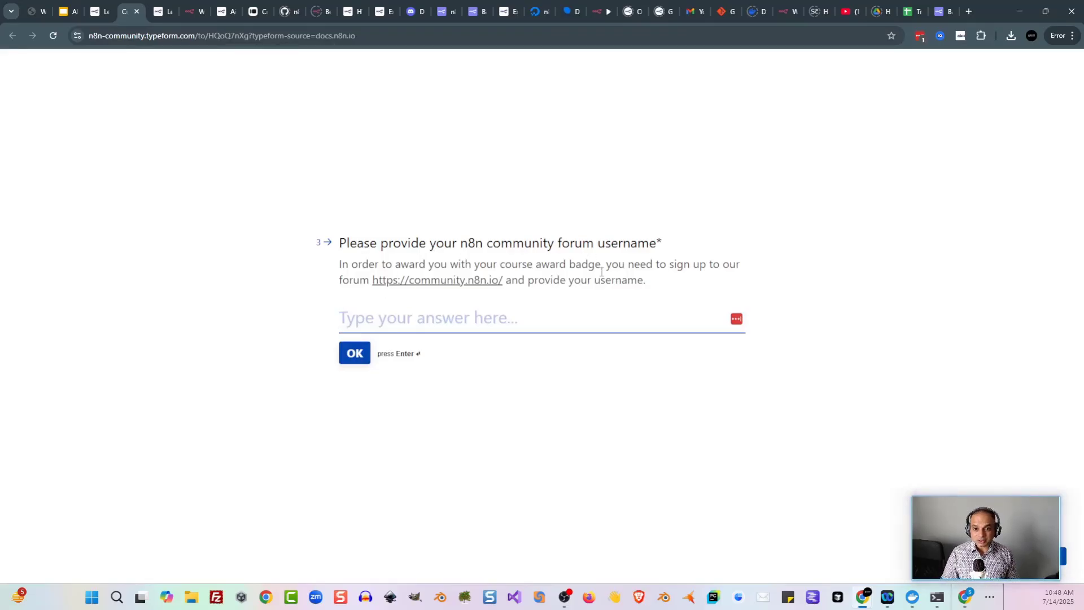
# Step: Answer with the forum username, Product work area, coding skill 0 and 'Training', then submit
pyautogui.hotkey('ctrl', 'v')
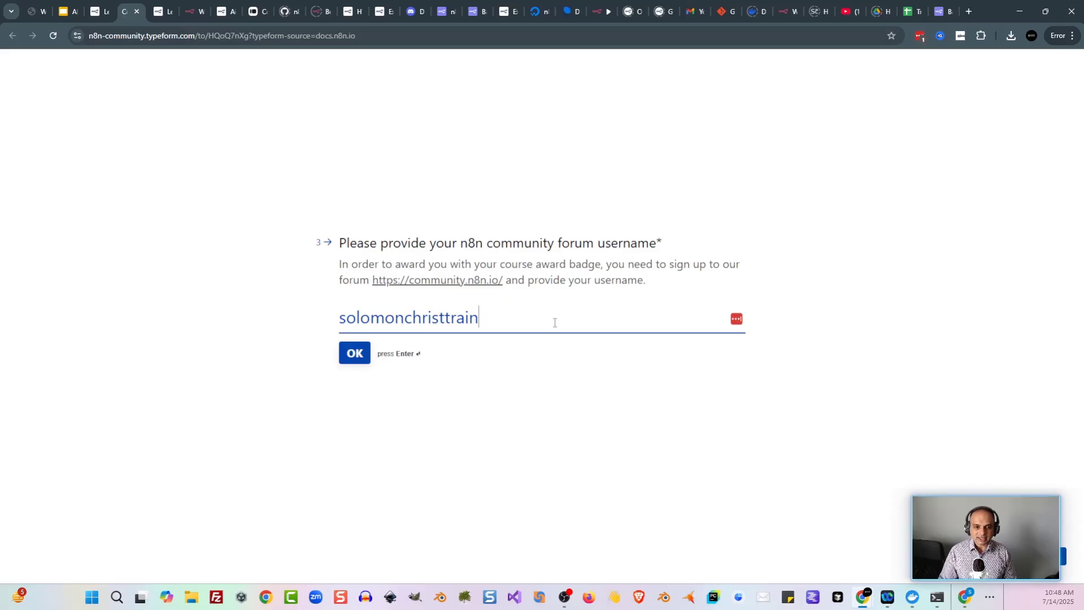
pyautogui.press('Return')
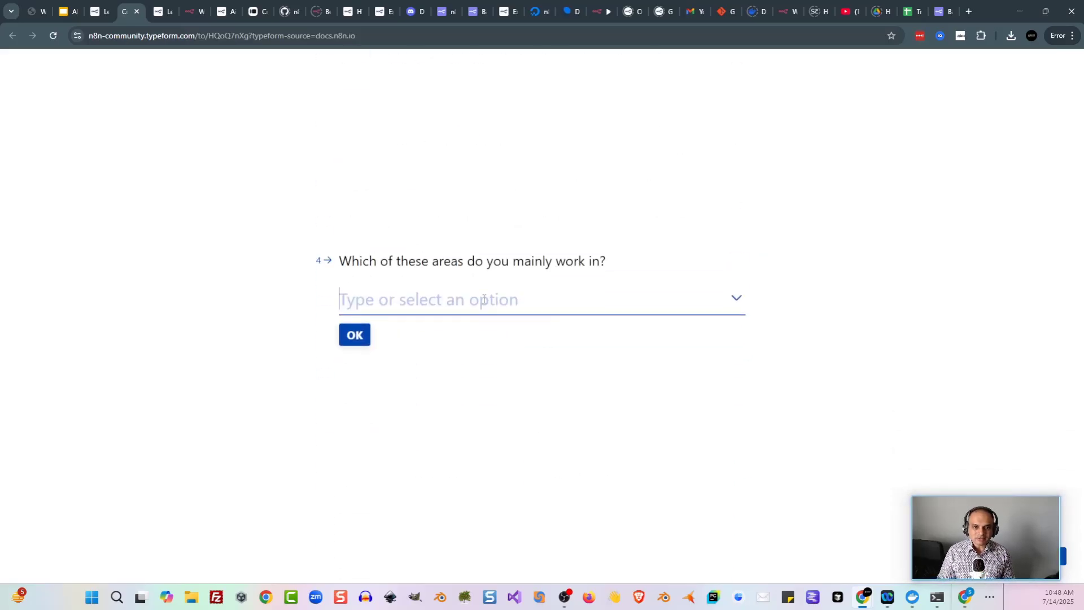
pyautogui.click(612, 303)
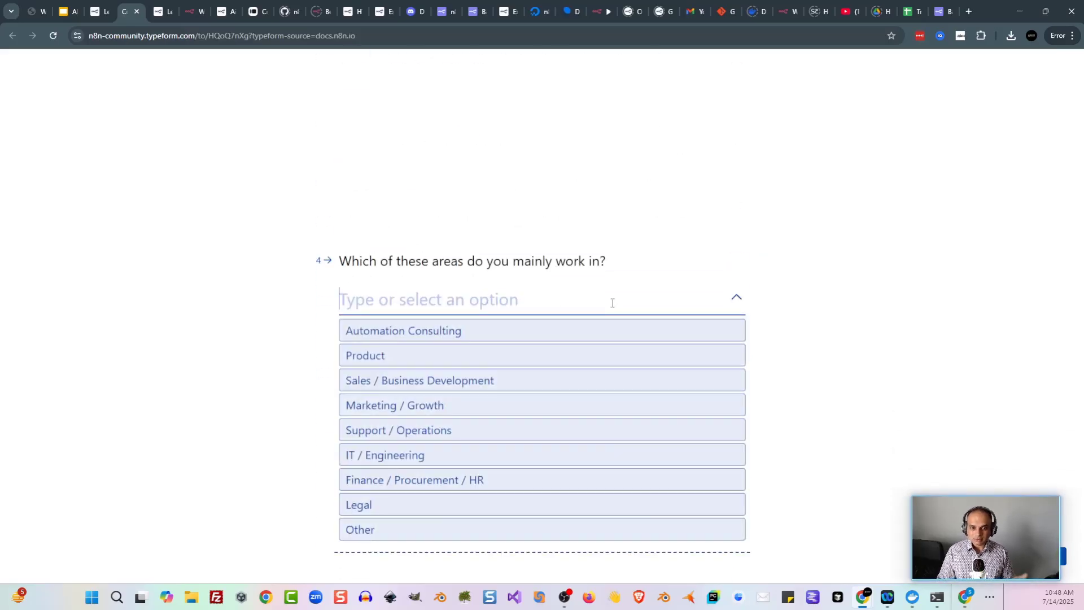
pyautogui.click(423, 360)
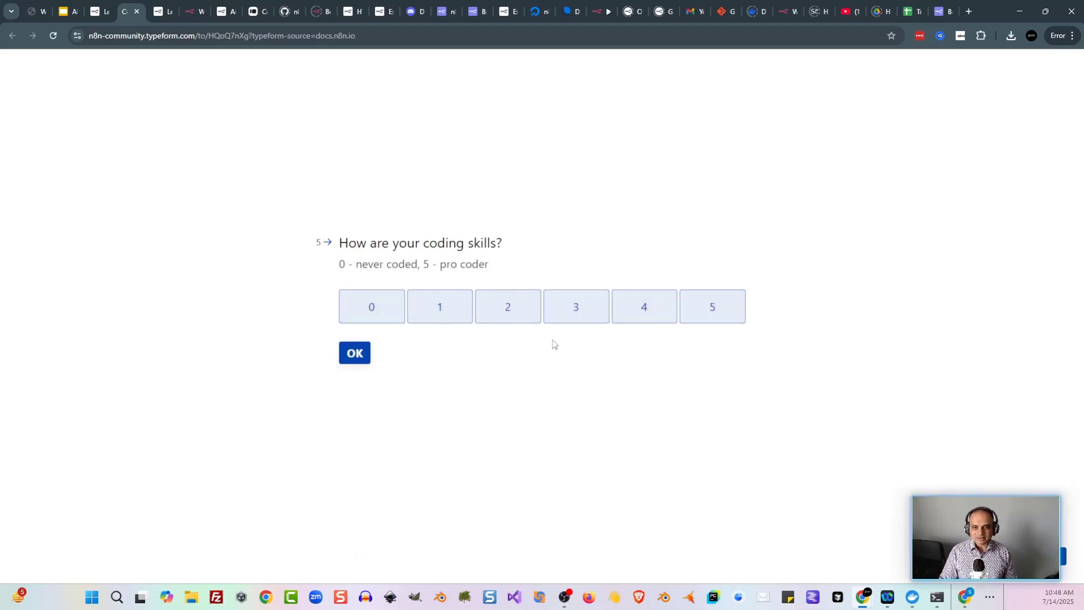
pyautogui.click(384, 311)
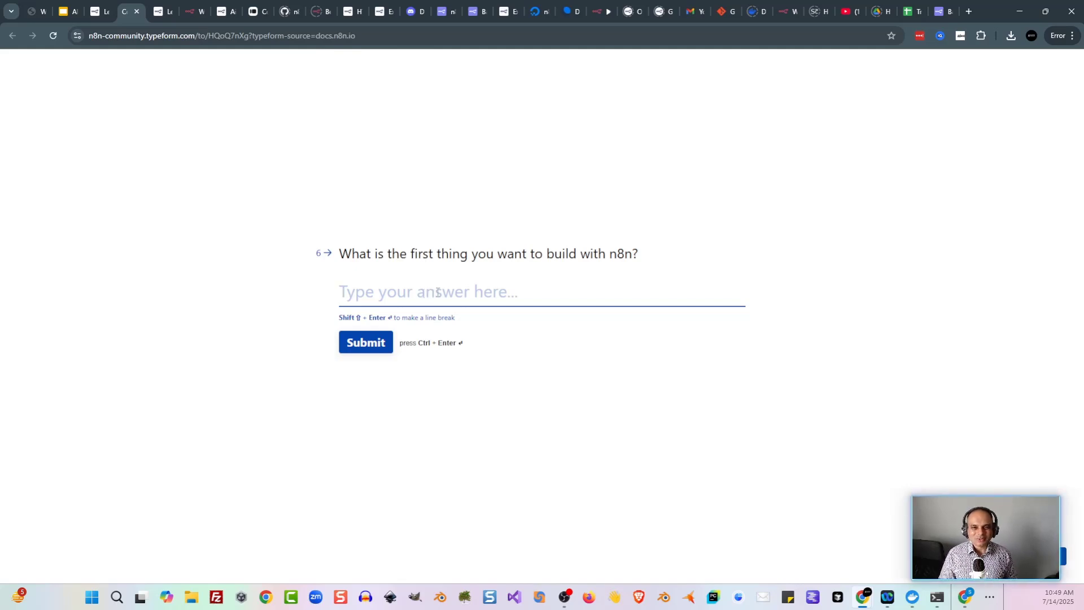
pyautogui.write('Training')
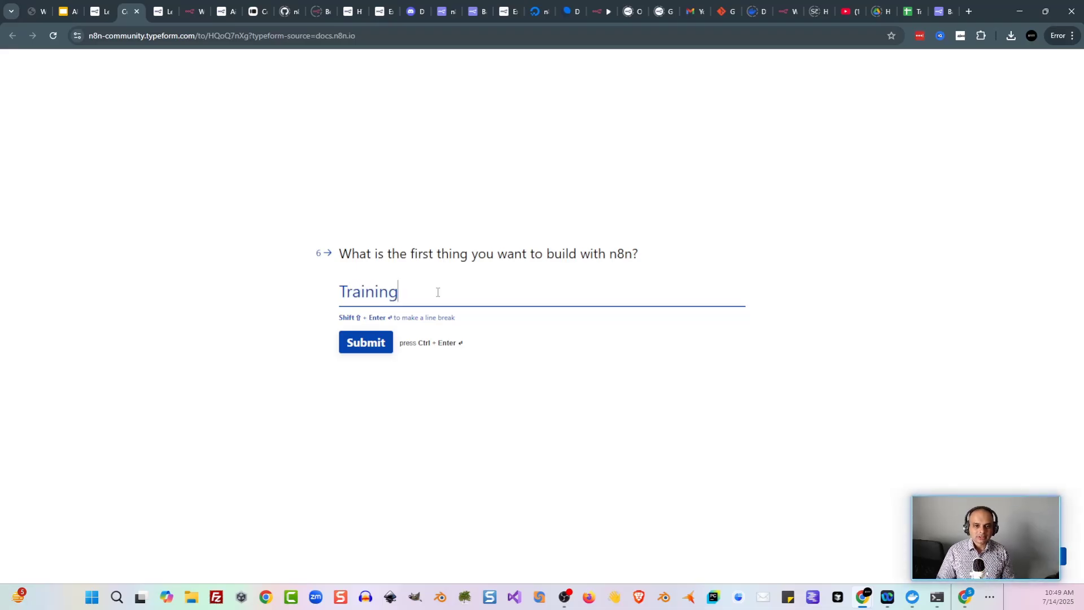
pyautogui.click(376, 342)
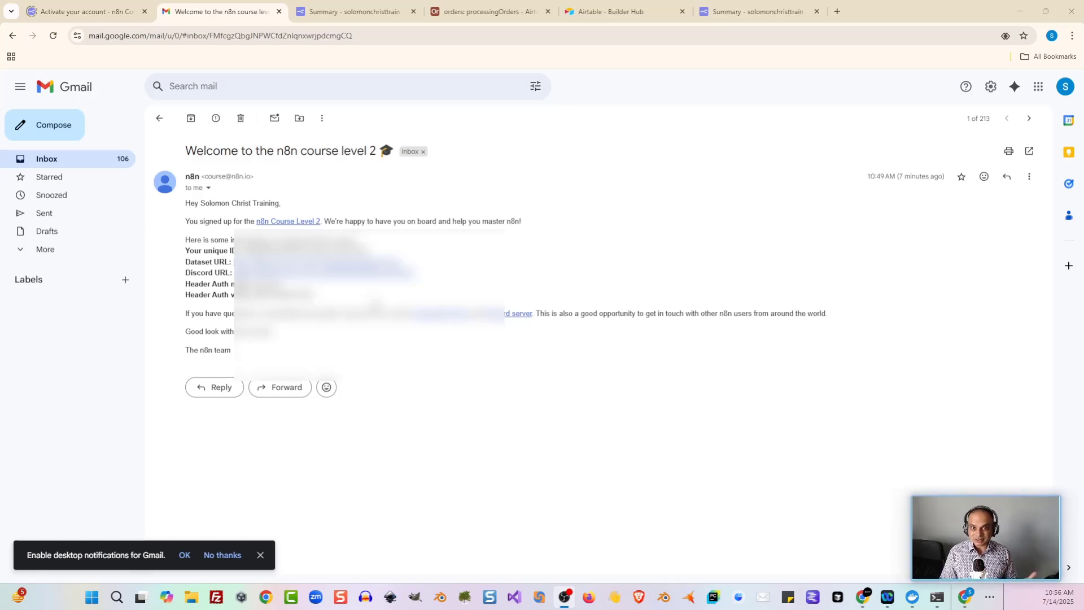
# Step: Open the Level two docs chapter 'Understanding the data structure' on n8n's array-of-objects format
pyautogui.hotkey('alt', 'Tab')
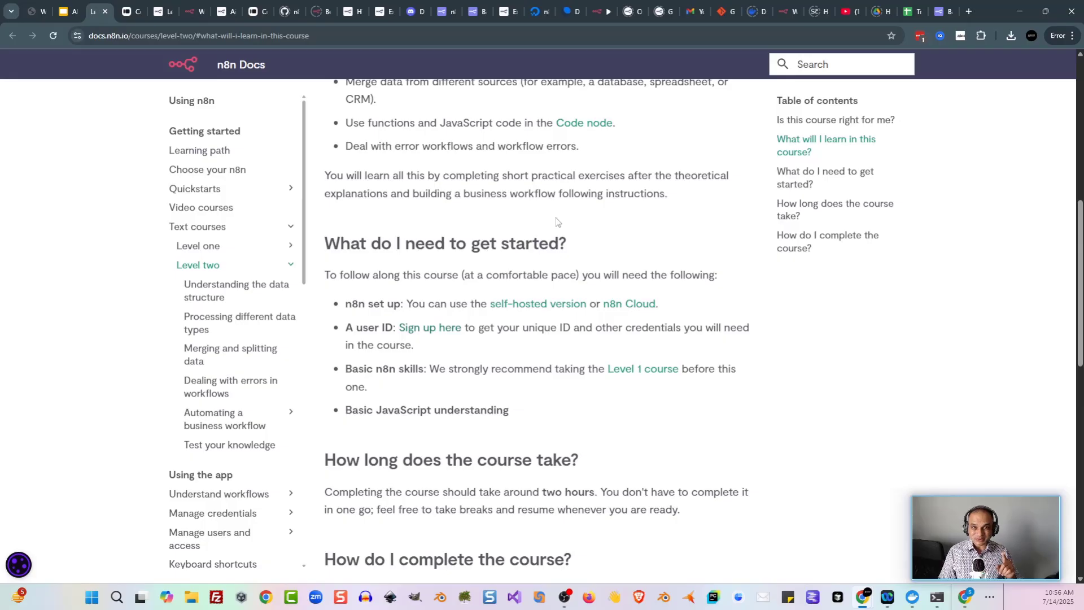
pyautogui.press('n')
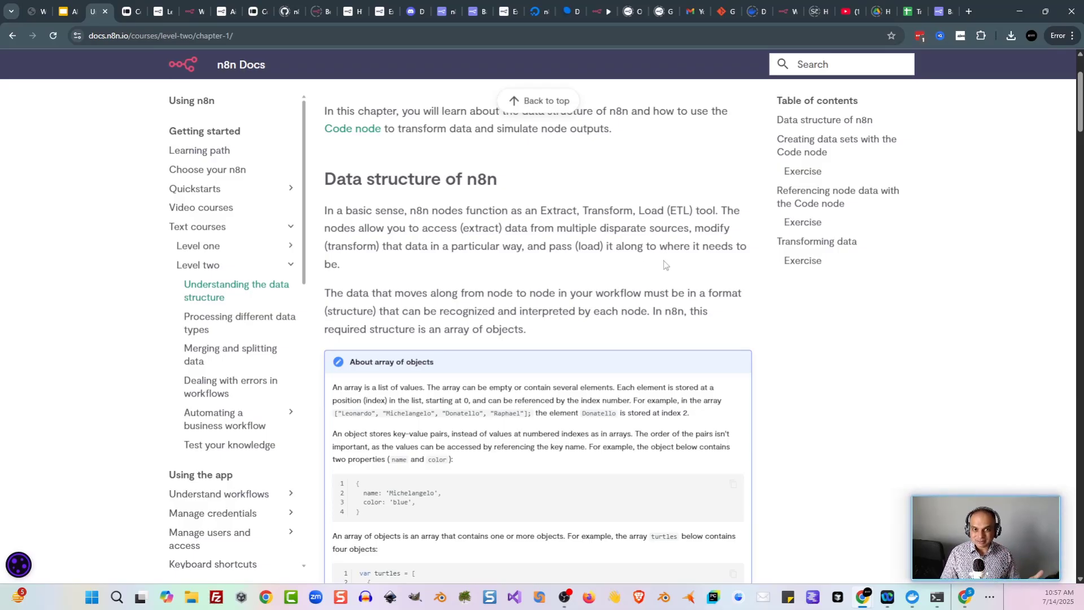
# Step: Zoom the docs to 150% and enlarge the Code node example outputting four turtle items with colors
pyautogui.scroll(-1, 658, 255)
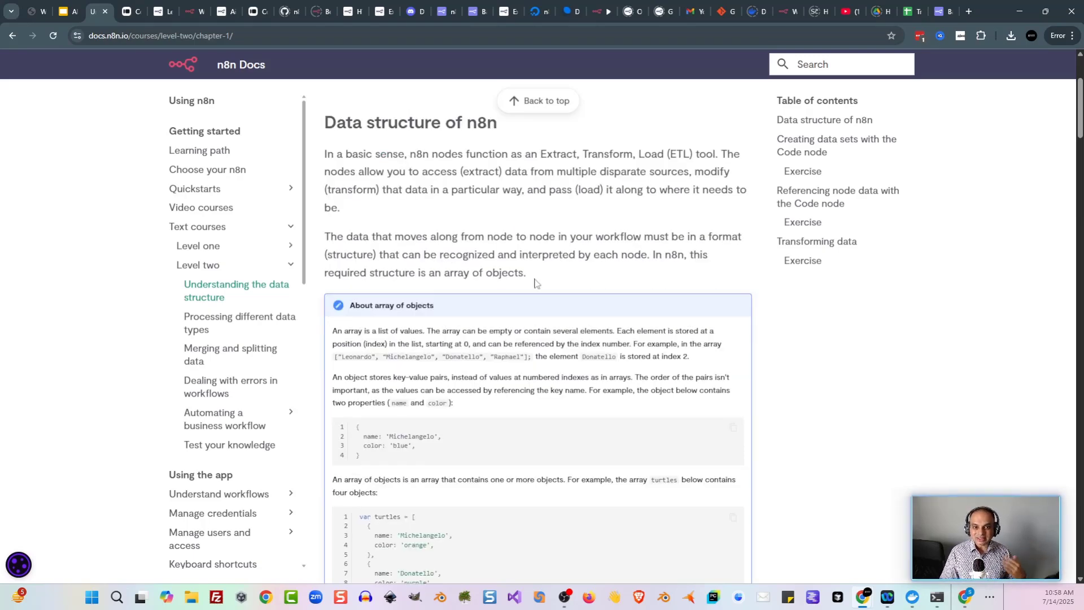
pyautogui.scroll(-1, 734, 310)
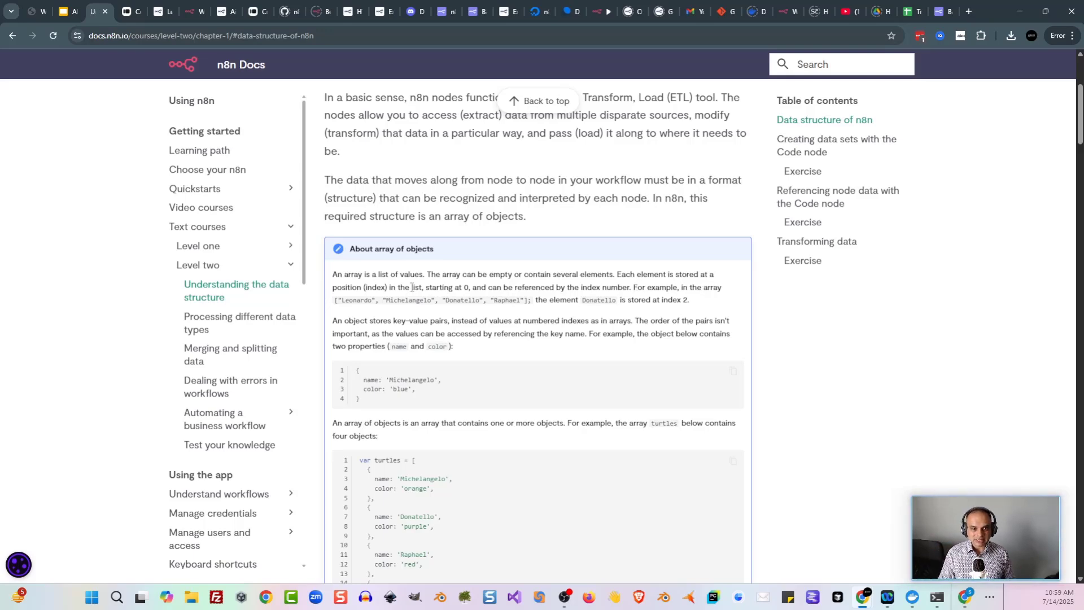
pyautogui.hotkey('ctrl', '+')
pyautogui.hotkey('ctrl', '+')
pyautogui.hotkey('ctrl', '+')
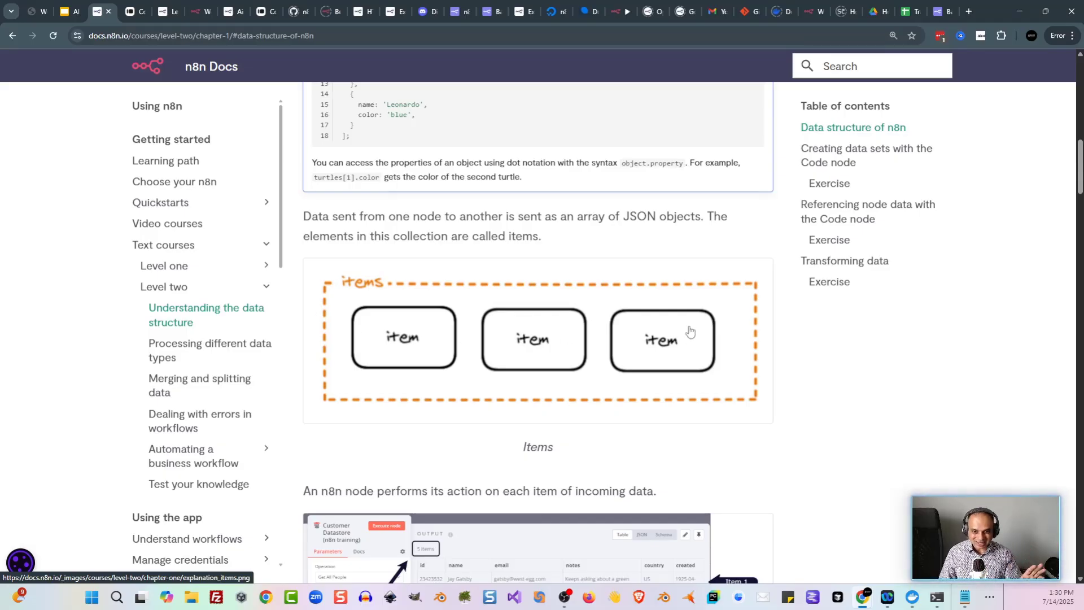
pyautogui.scroll(-4, 408, 261)
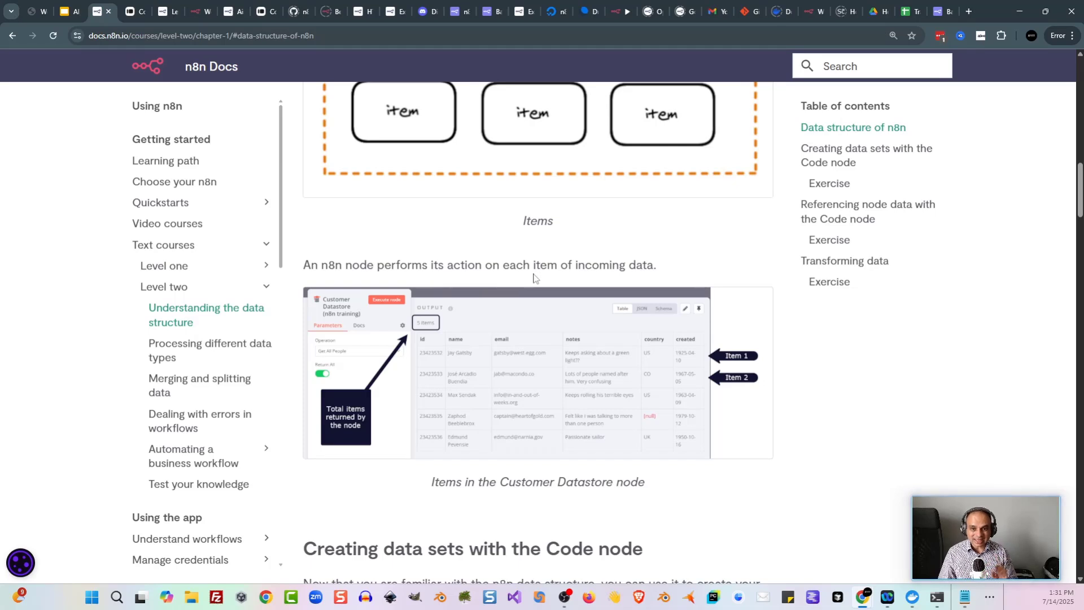
pyautogui.scroll(-5, 605, 268)
pyautogui.click(605, 269)
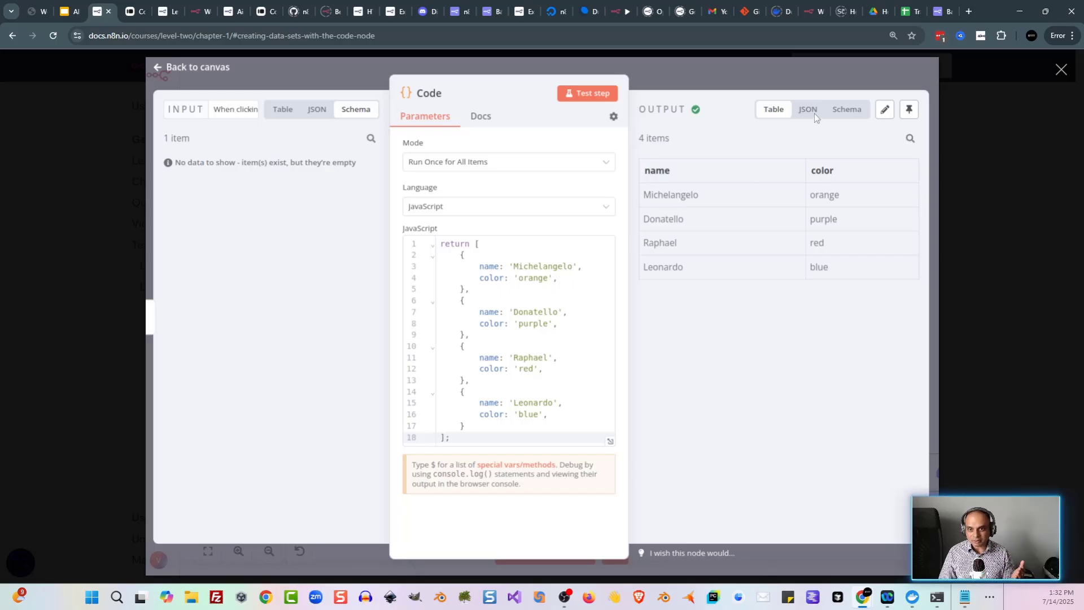
# Step: Save the workflow and review the pokeapi HTTP Request node's settings
pyautogui.click(1061, 70)
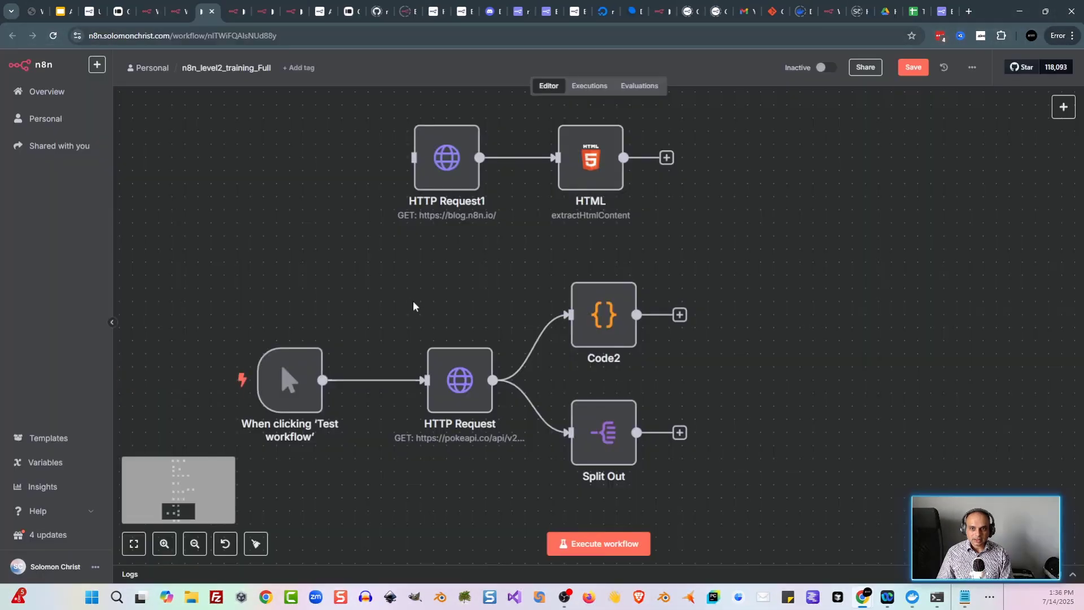
pyautogui.hotkey('ctrl', 's')
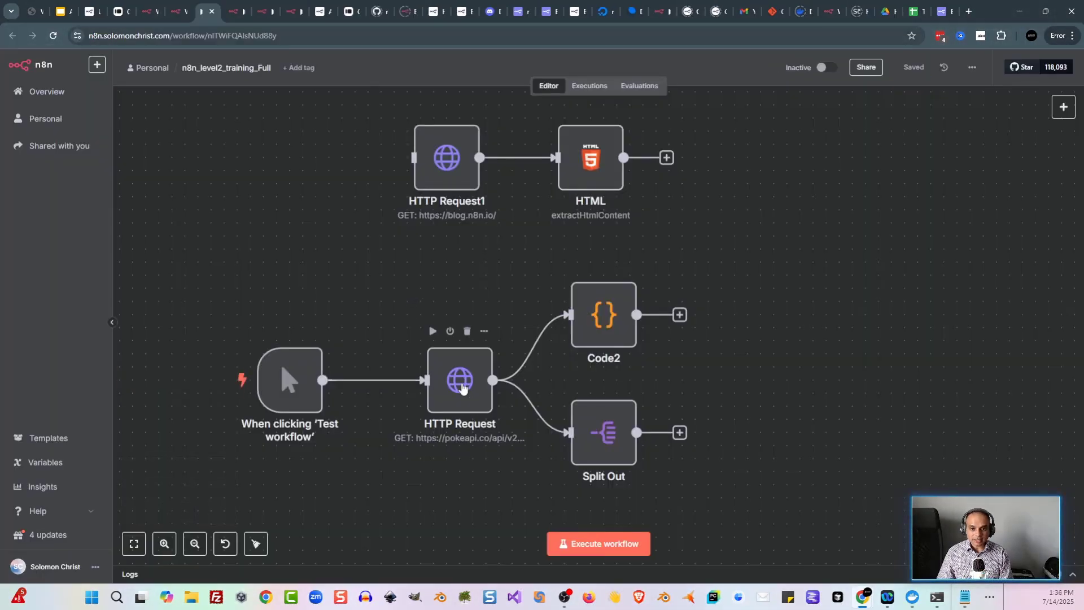
pyautogui.doubleClick(460, 386)
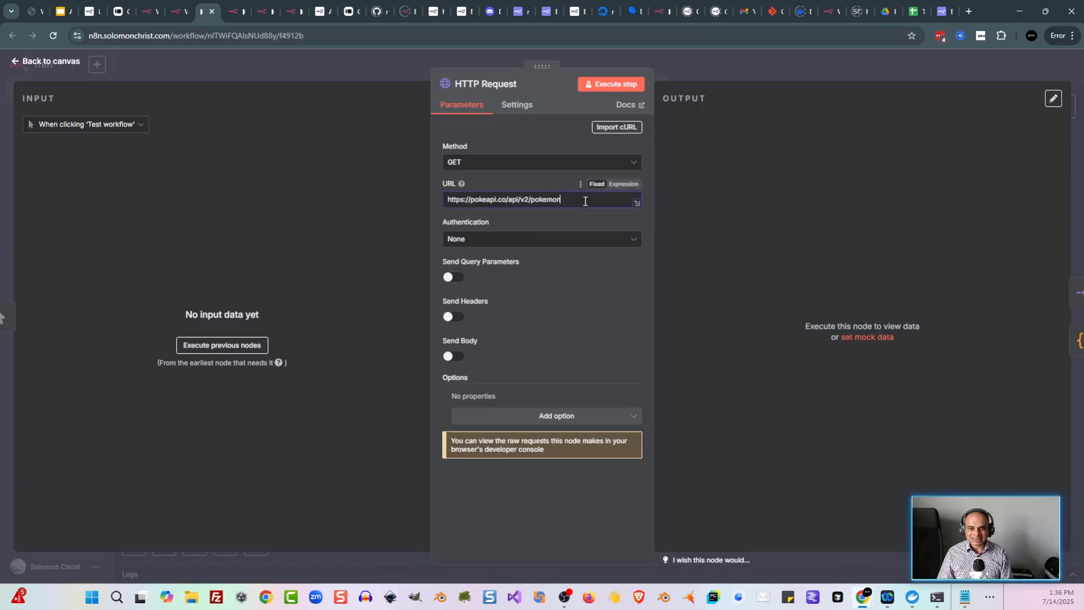
pyautogui.click(346, 73)
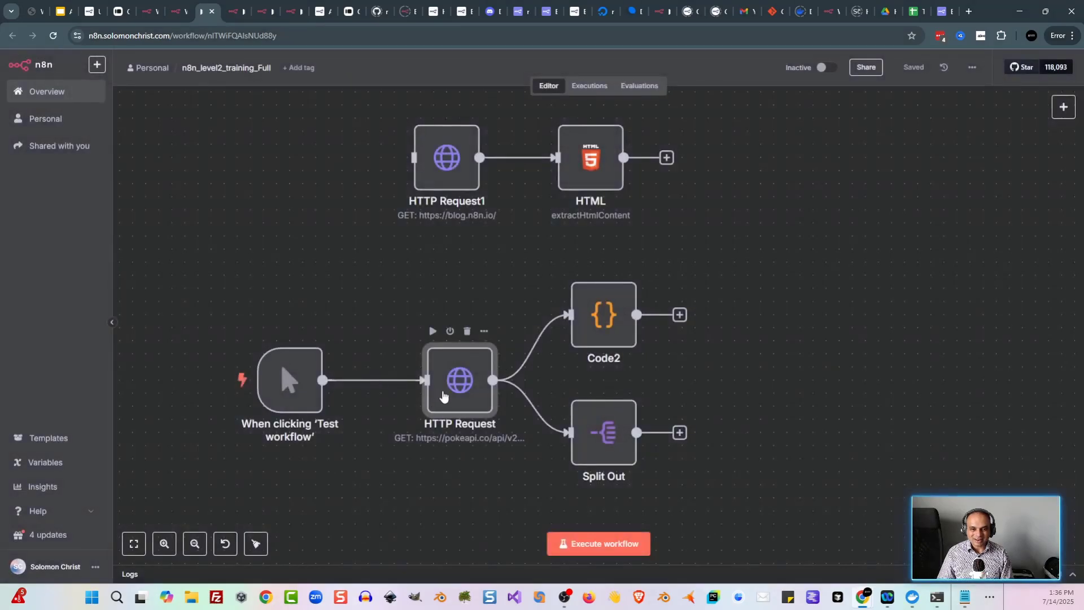
pyautogui.doubleClick(438, 392)
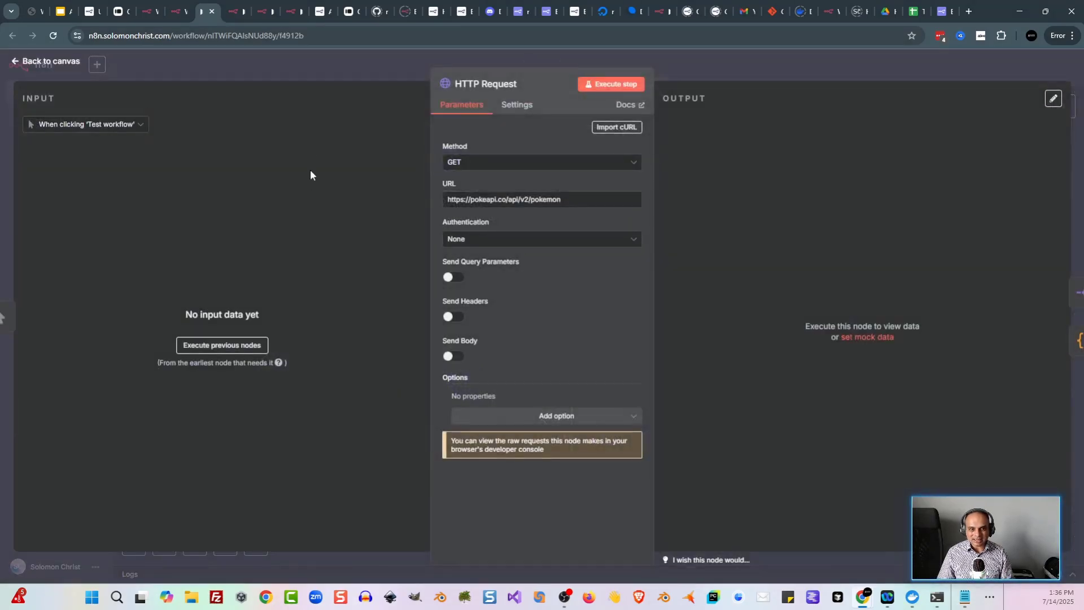
pyautogui.click(323, 71)
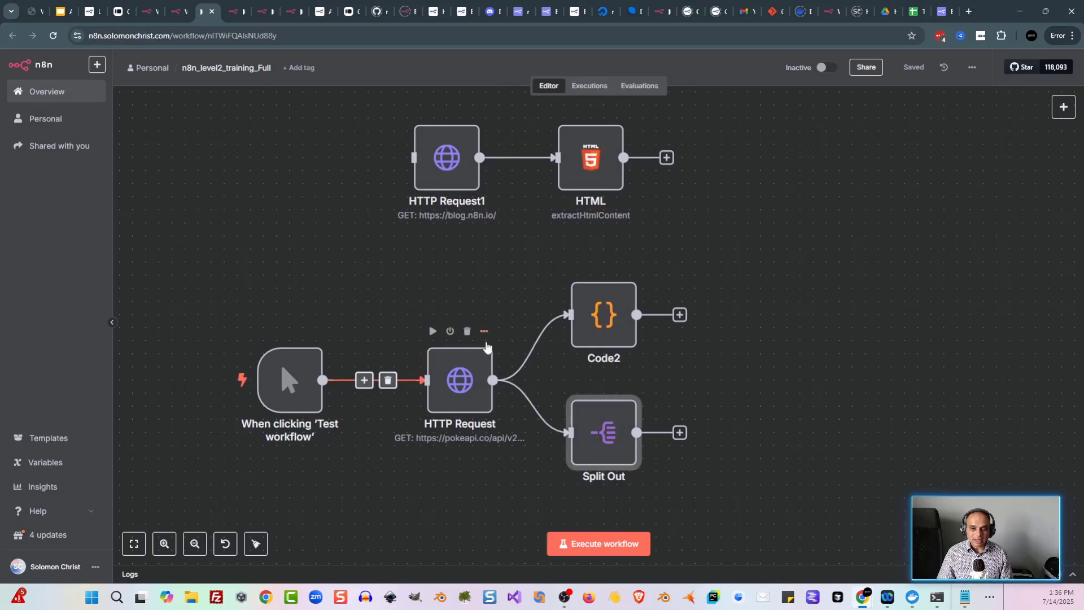
# Step: Run the workflow and compare the 20-item outputs of Split Out and Code2
pyautogui.moveTo(615, 307)
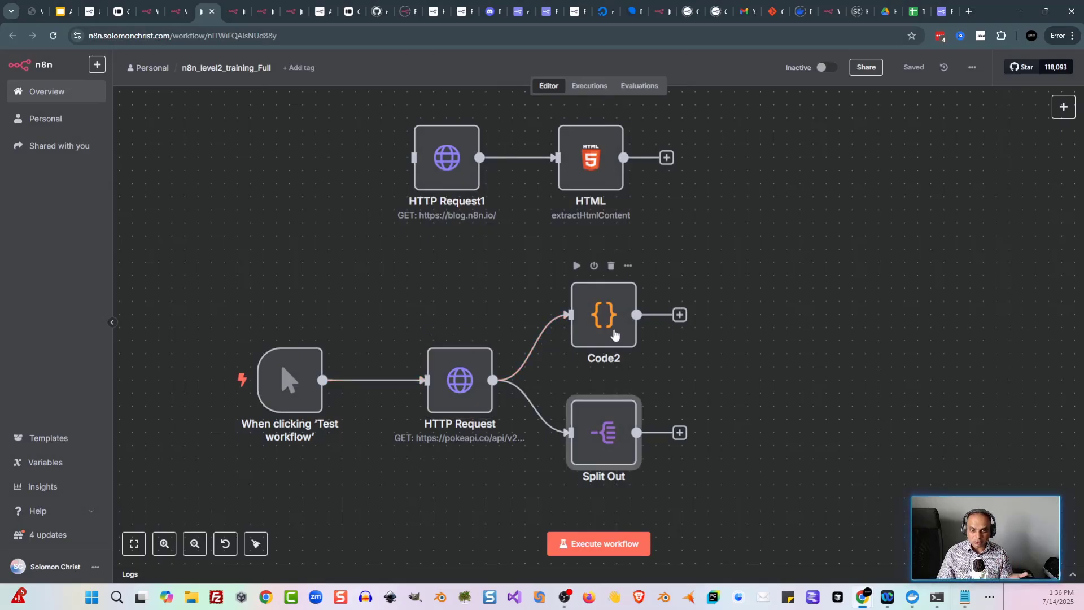
pyautogui.moveTo(607, 457)
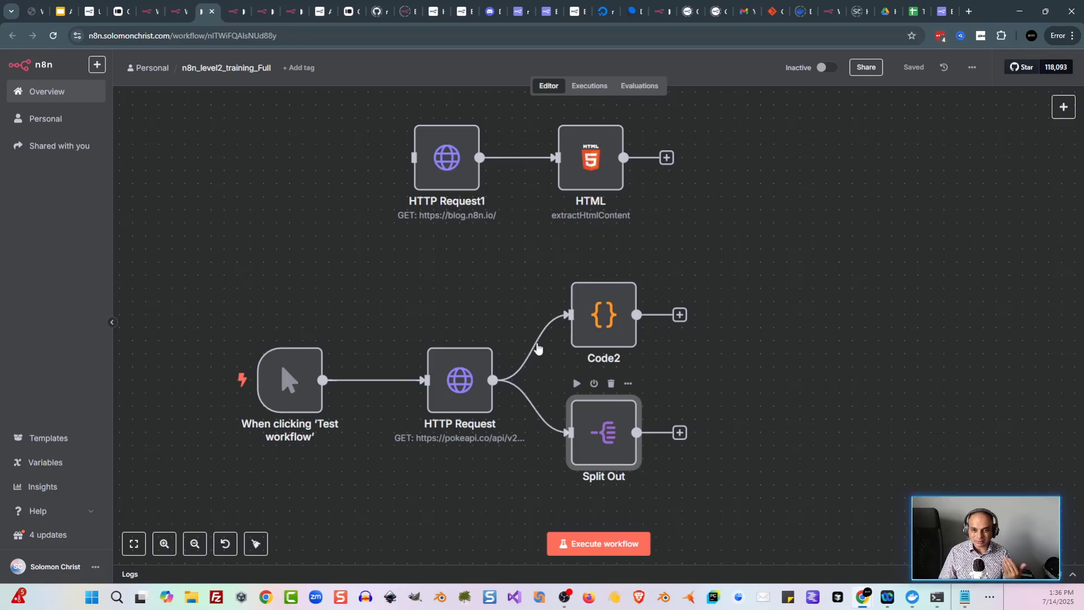
pyautogui.click(599, 545)
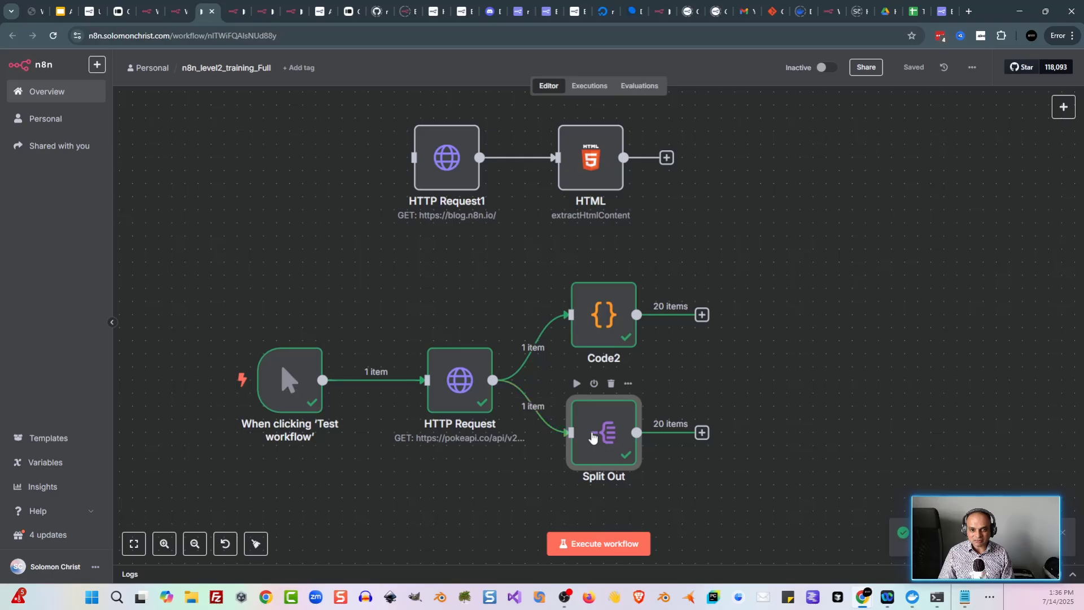
pyautogui.doubleClick(591, 438)
pyautogui.scroll(-3, 755, 341)
pyautogui.scroll(3, 754, 341)
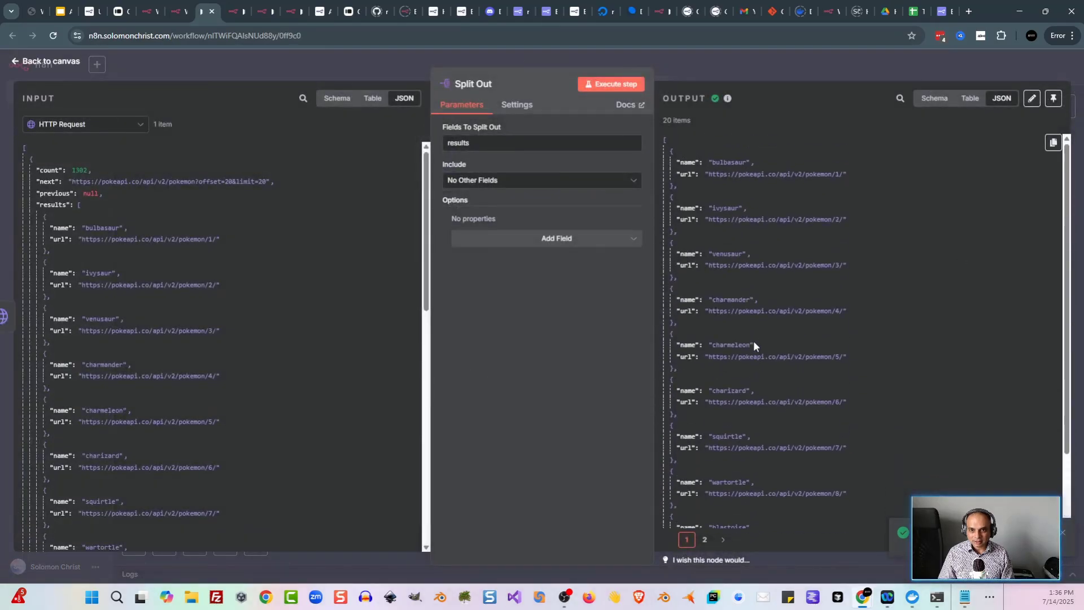
pyautogui.click(370, 66)
pyautogui.doubleClick(600, 313)
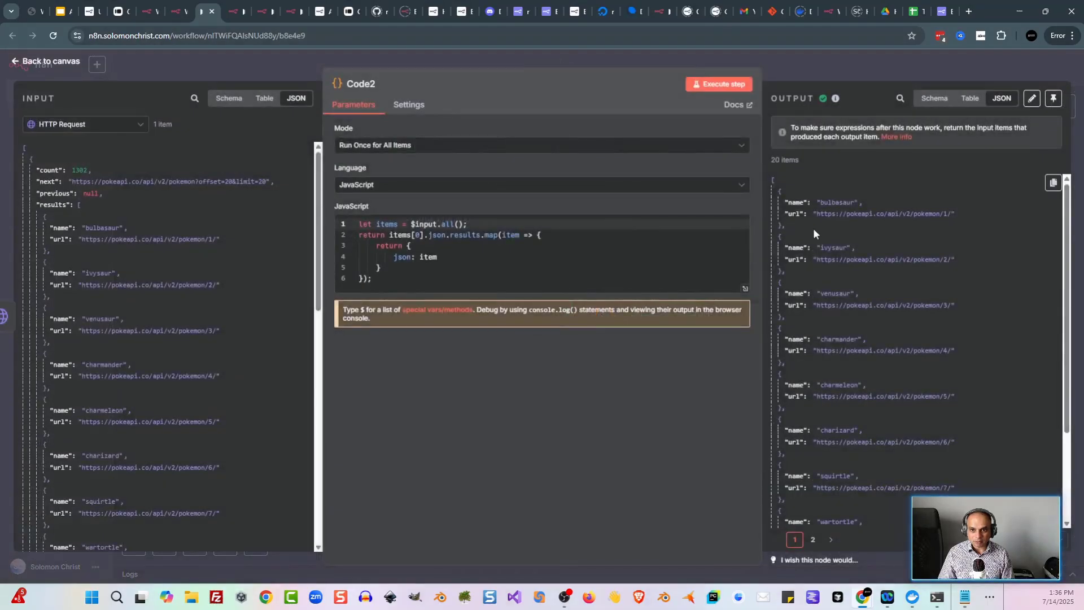
pyautogui.scroll(-3, 801, 255)
pyautogui.click(272, 64)
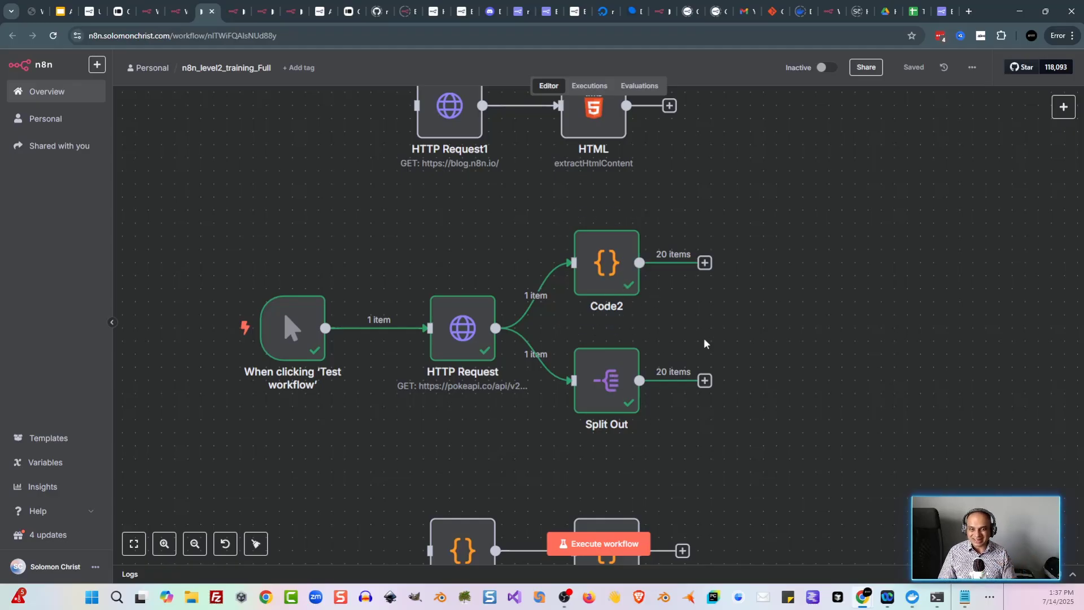
# Step: Scroll the Processing different data types chapter down to its HTML and XML exercises
pyautogui.hotkey('ctrl', '3')
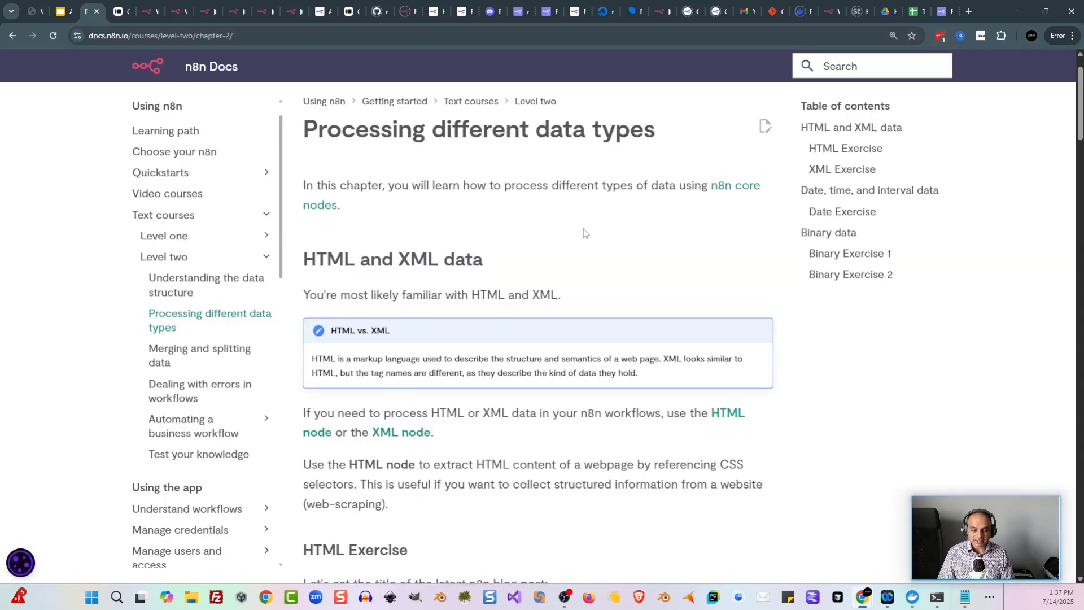
pyautogui.scroll(-2, 584, 232)
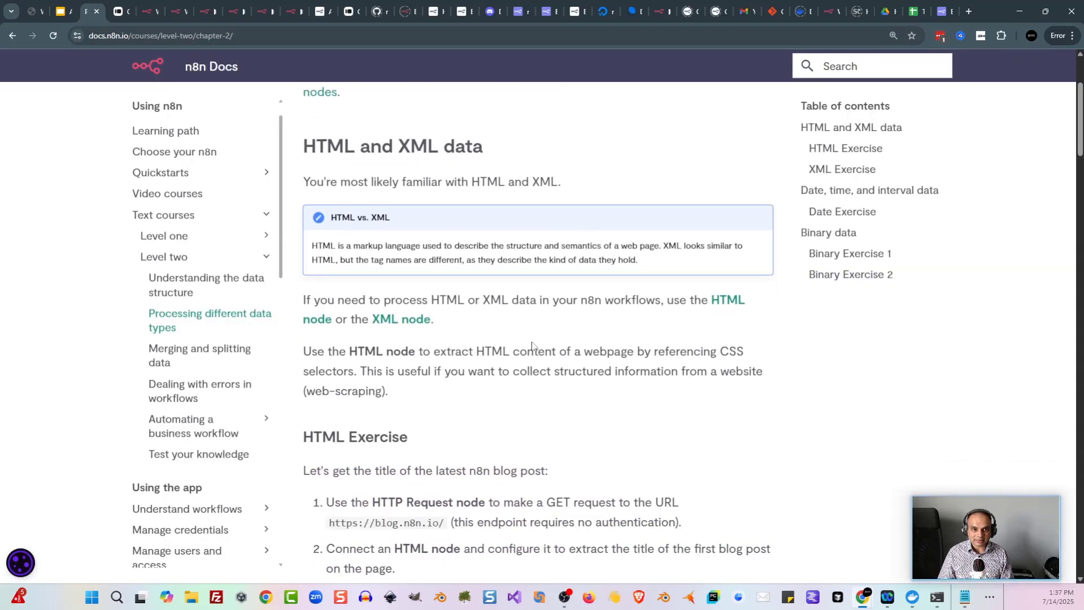
pyautogui.scroll(-3, 532, 345)
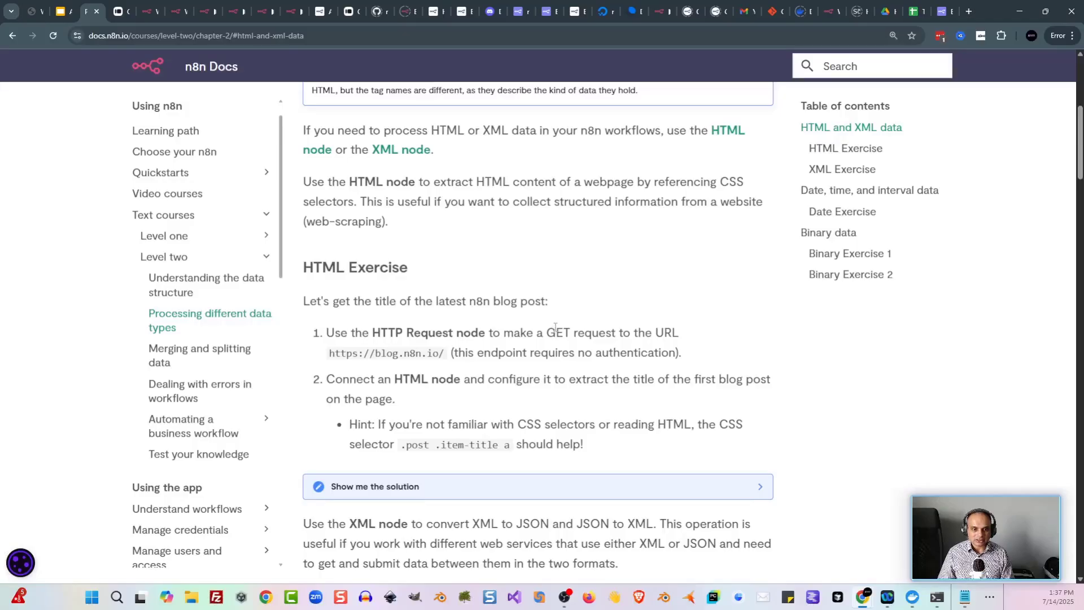
pyautogui.scroll(-3, 555, 327)
pyautogui.scroll(-3, 579, 274)
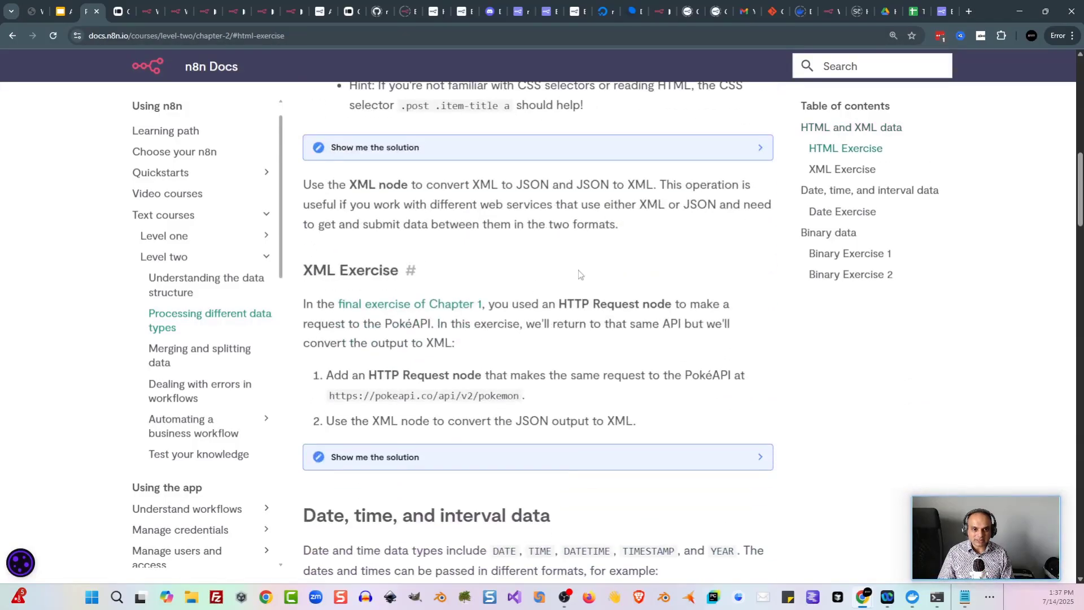
pyautogui.scroll(-1, 576, 274)
pyautogui.scroll(3, 508, 271)
pyautogui.scroll(-2, 466, 282)
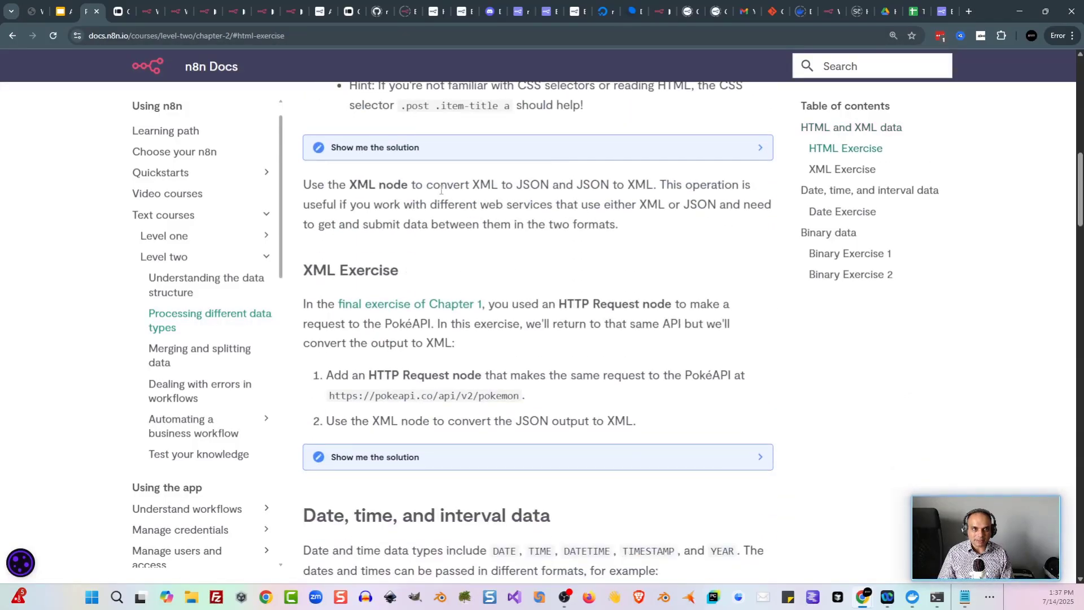
pyautogui.scroll(-1, 441, 191)
# Step: Browse the latest posts on the n8n blog at blog.n8n.io
pyautogui.click(176, 11)
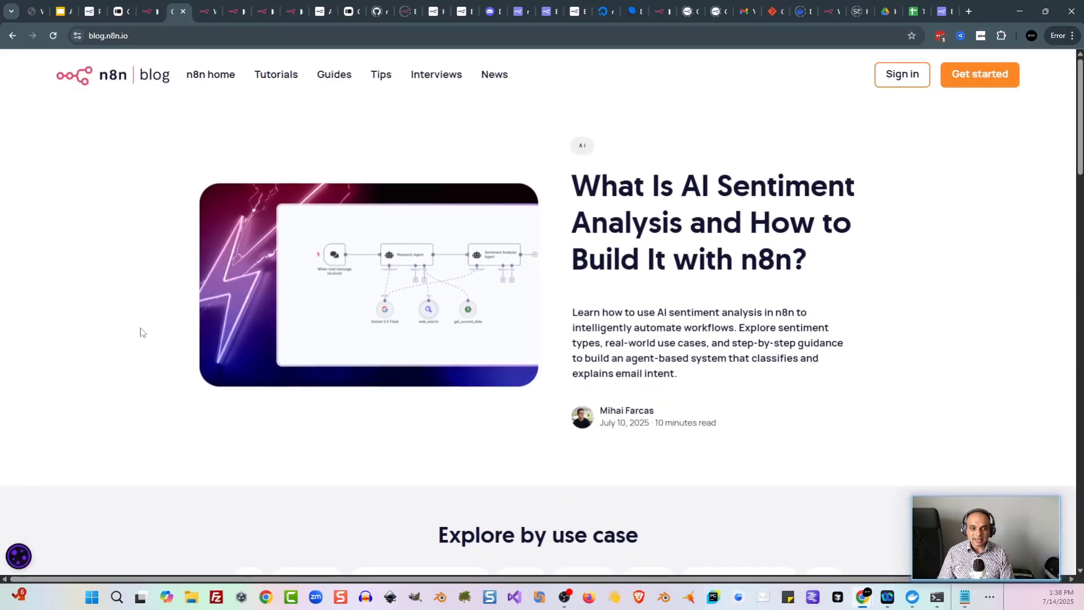
pyautogui.scroll(-7, 90, 286)
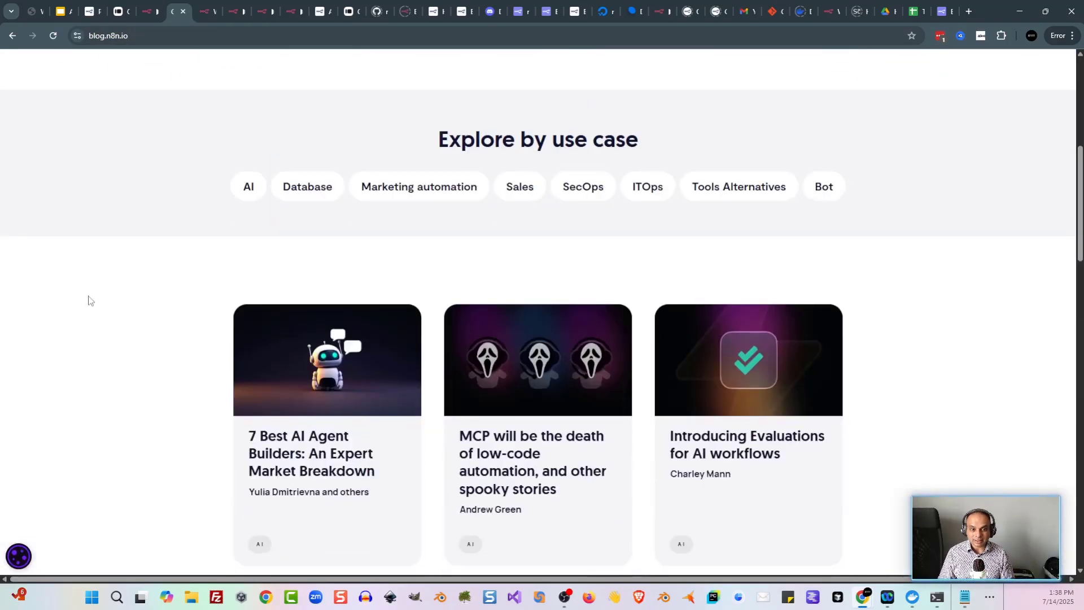
pyautogui.scroll(-5, 88, 300)
pyautogui.scroll(6, 88, 300)
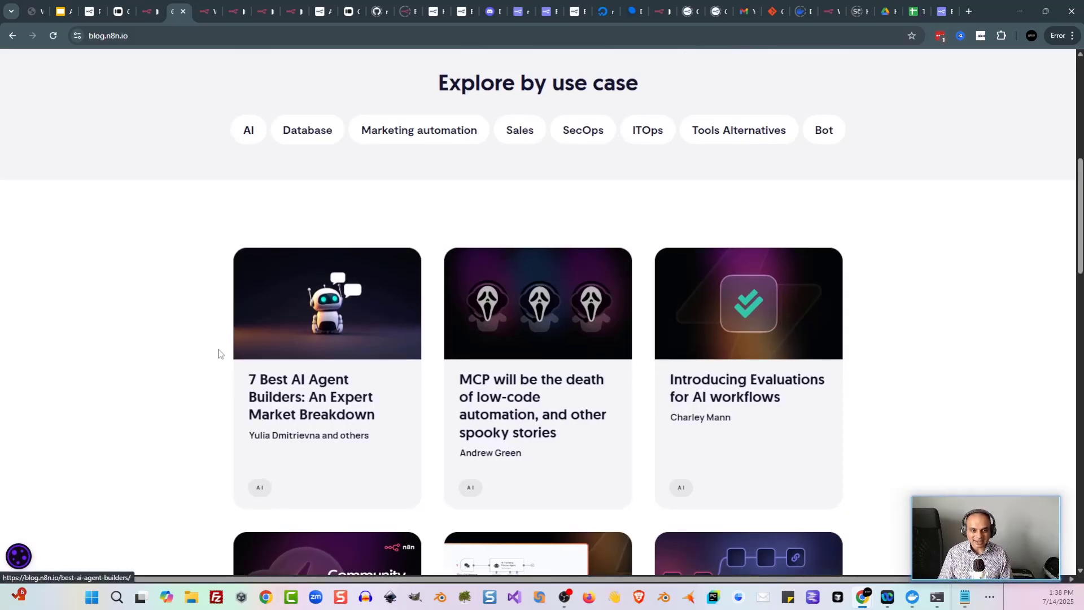
# Step: Review the HTTP Request1 node and the HTML node's extraction settings
pyautogui.click(159, 12)
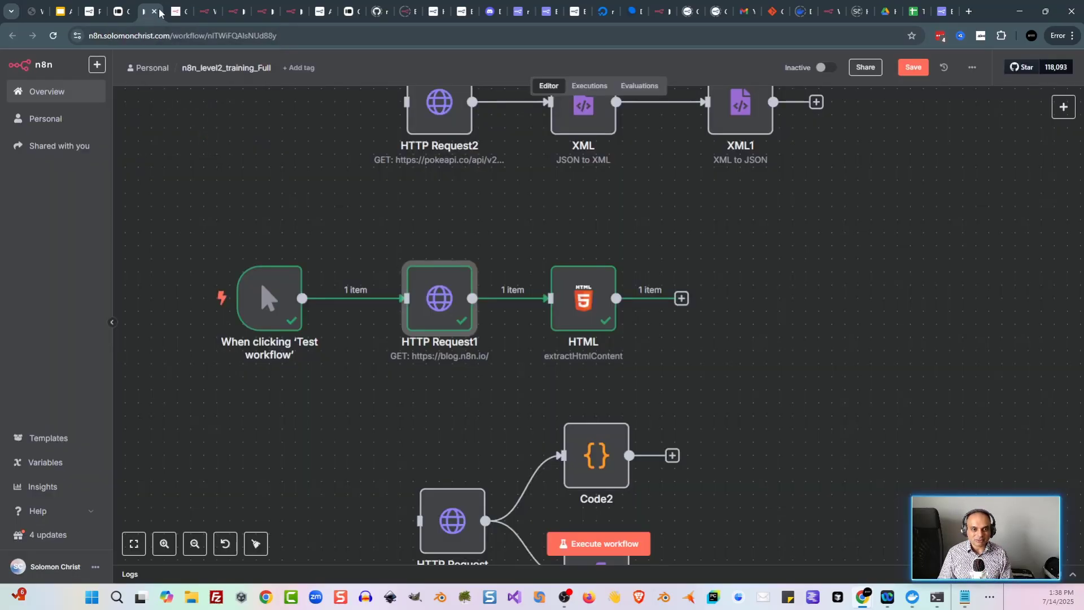
pyautogui.doubleClick(433, 307)
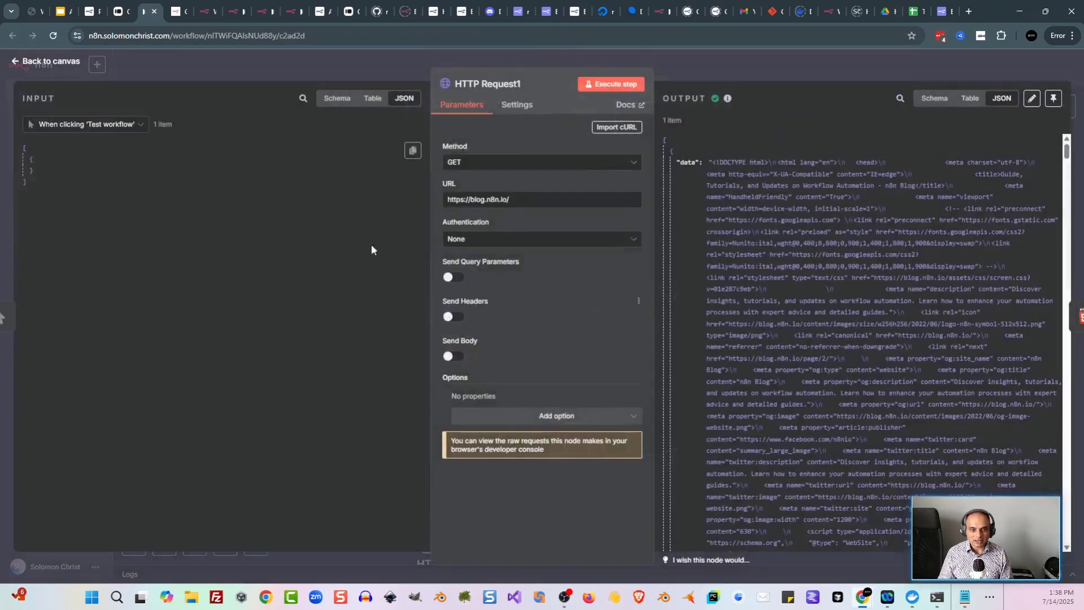
pyautogui.click(285, 72)
pyautogui.doubleClick(583, 296)
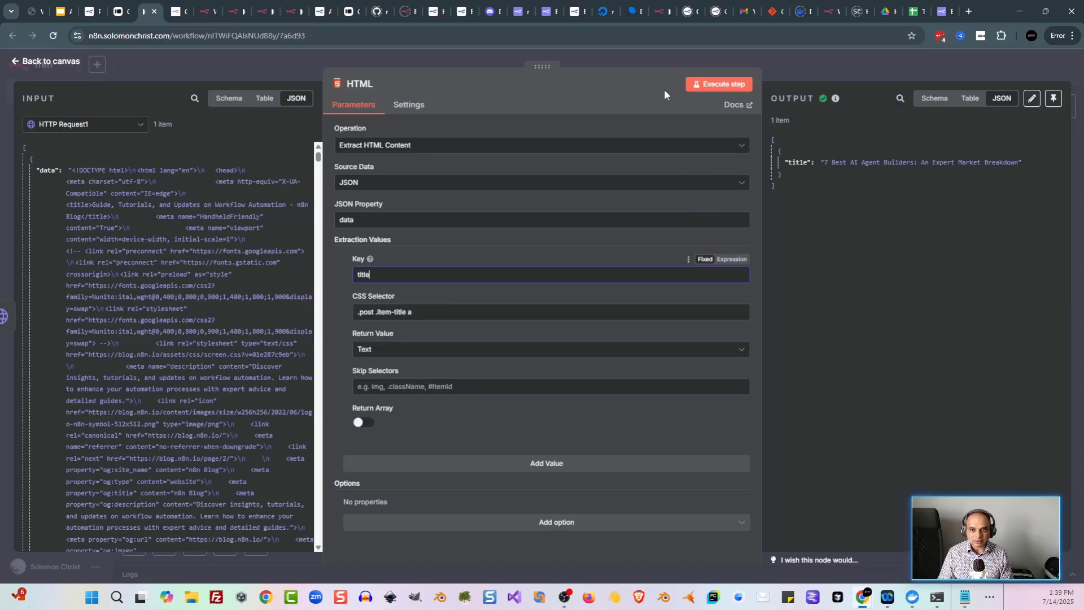
pyautogui.press('Escape')
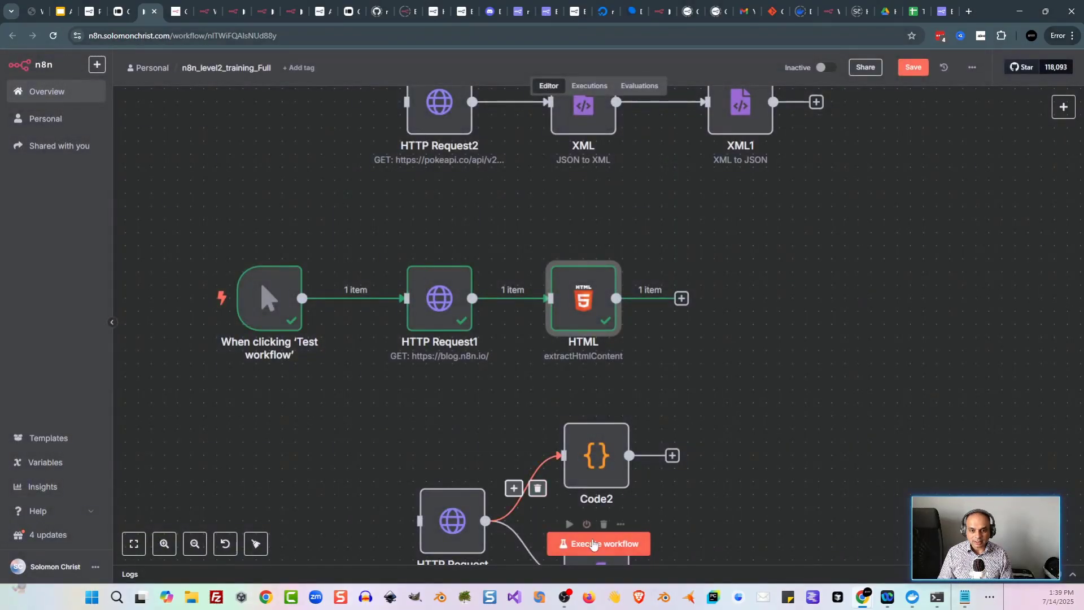
# Step: Run the workflow, confirm the HTML node extracts '7 Best AI Agent Builders: An Expert Market Breakdown', and compare with the blog
pyautogui.hotkey('ctrl', 'Return')
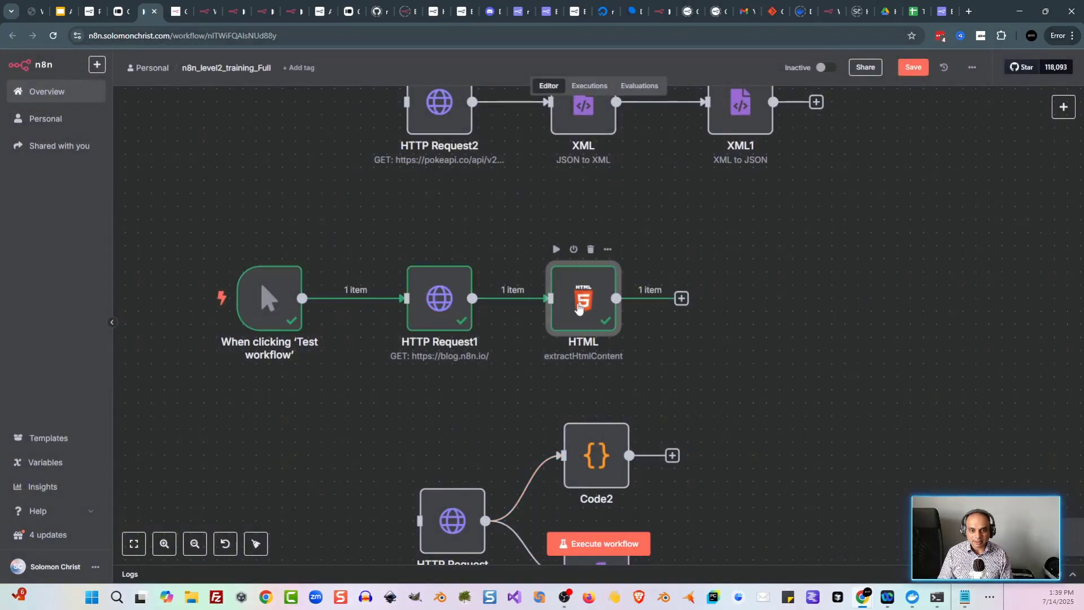
pyautogui.press('Return')
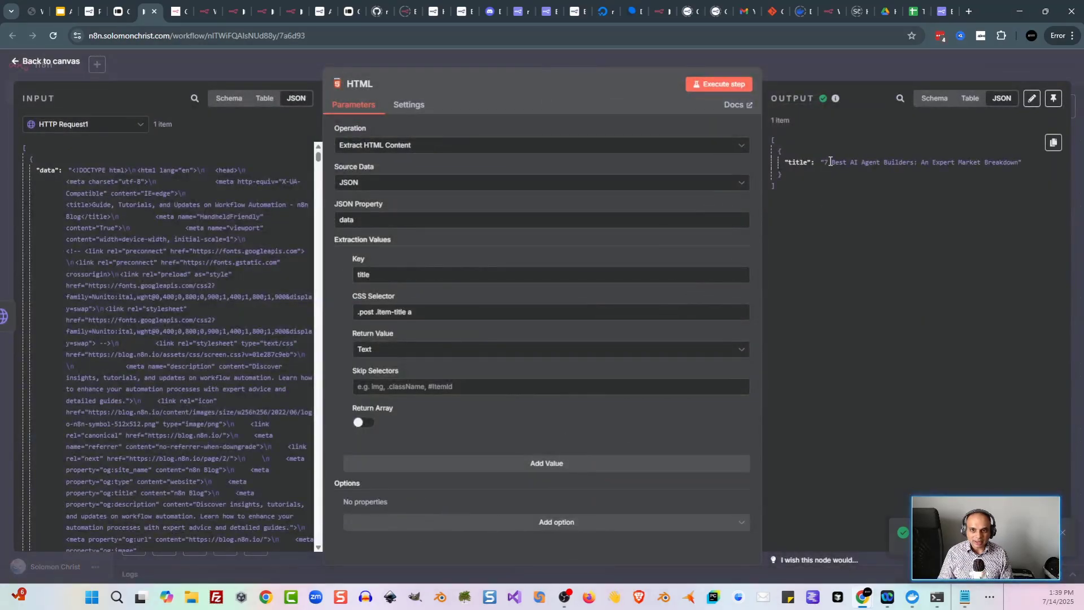
pyautogui.click(277, 67)
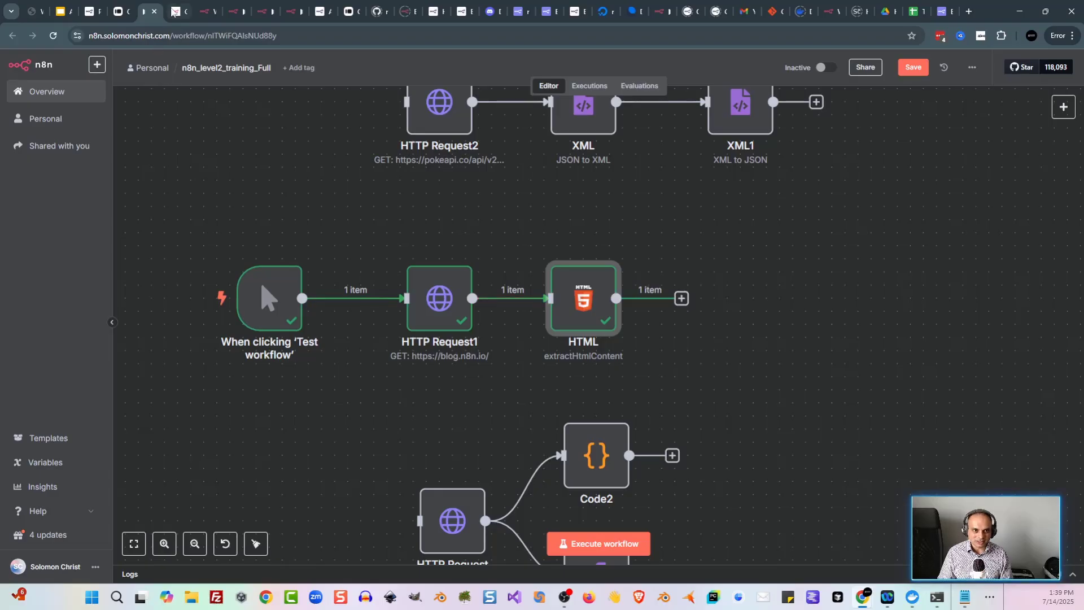
pyautogui.click(177, 11)
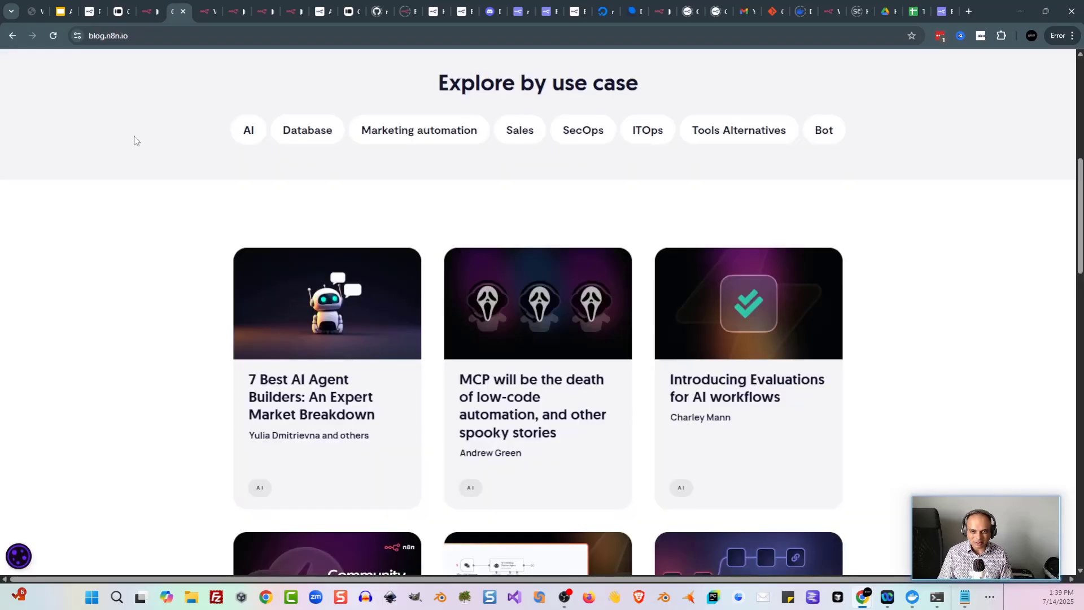
# Step: Connect the manual trigger to HTTP Request2 and review the HTTP Request2, XML and XML1 settings
pyautogui.click(147, 13)
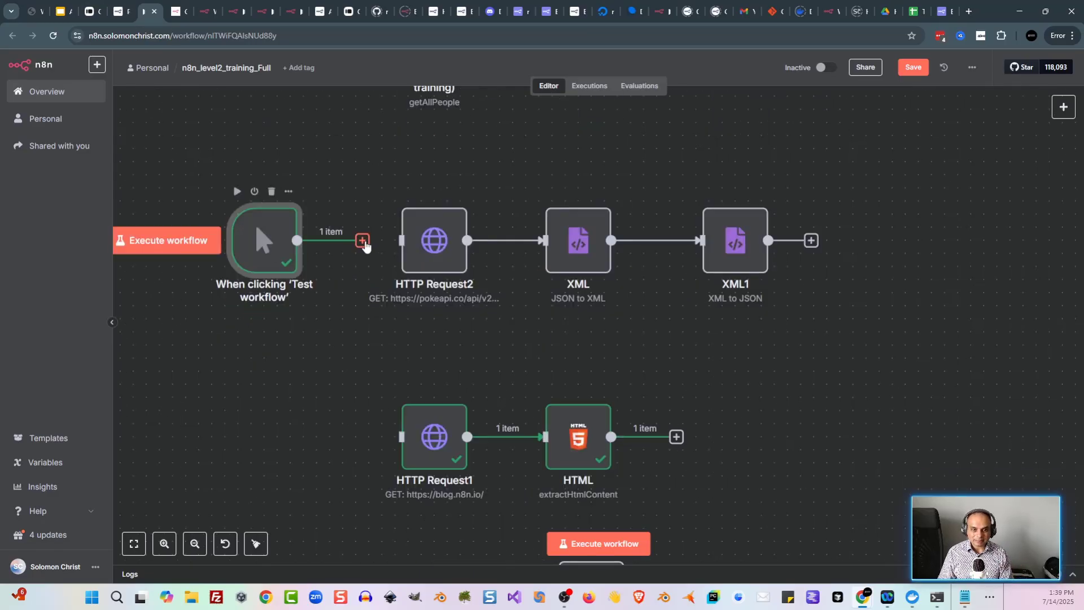
pyautogui.moveTo(363, 243); pyautogui.dragTo(402, 240)
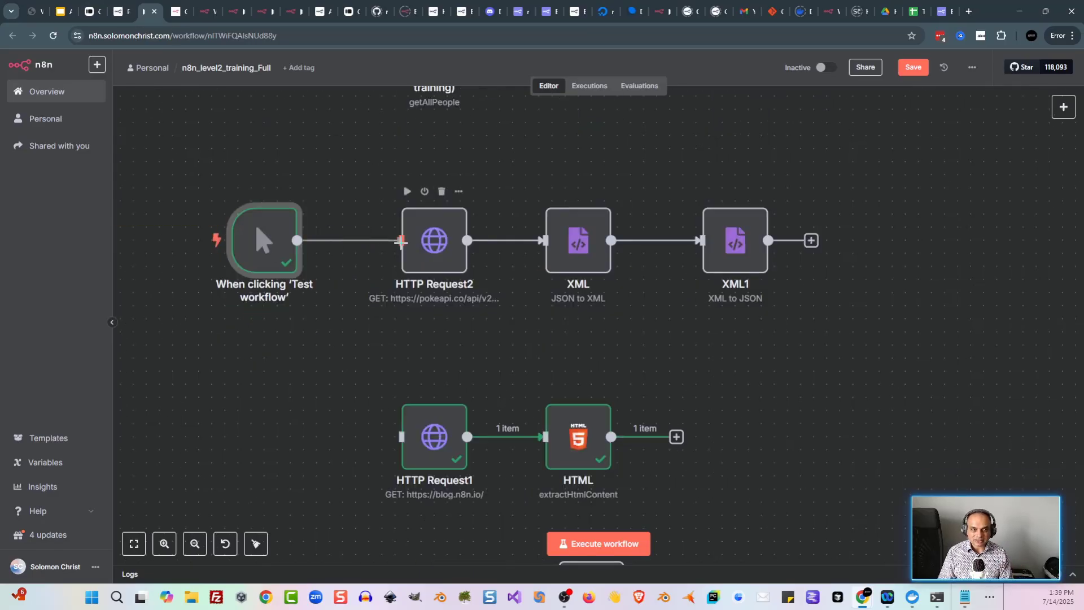
pyautogui.doubleClick(439, 248)
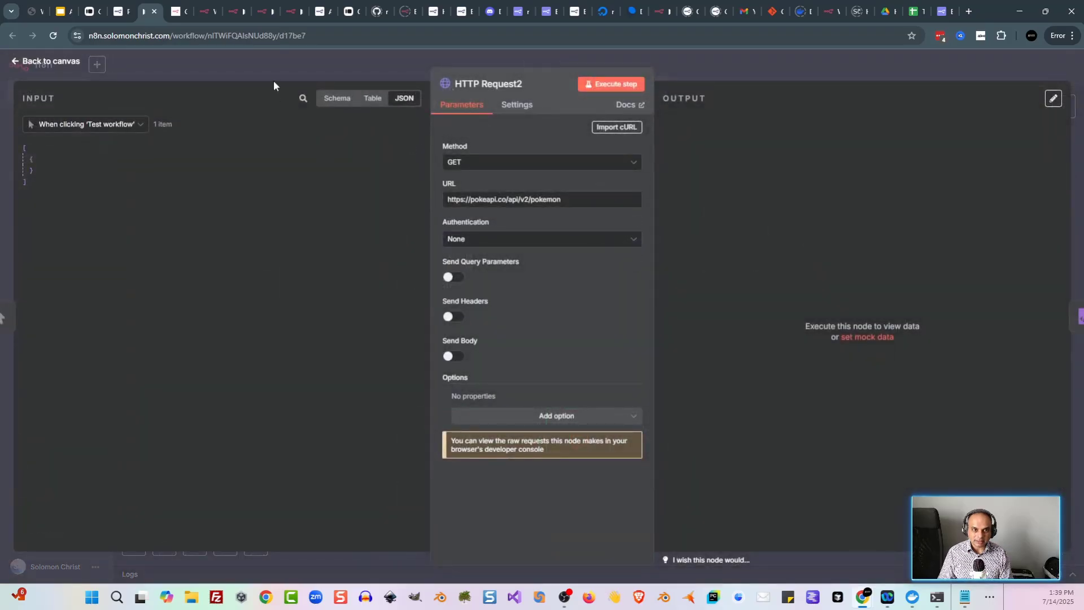
pyautogui.click(273, 79)
pyautogui.moveTo(556, 243)
pyautogui.doubleClick(580, 265)
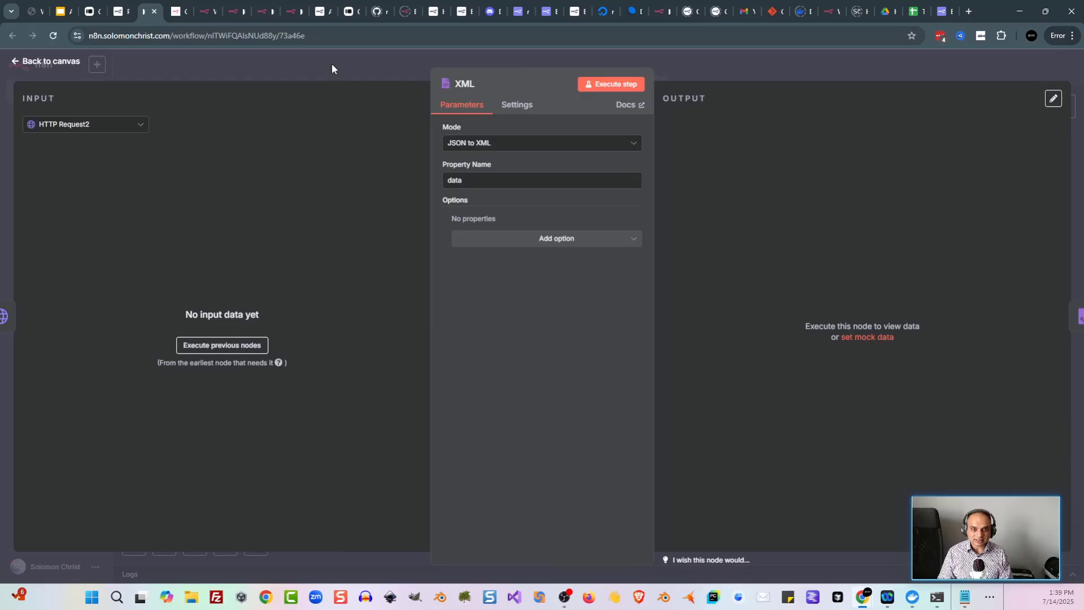
pyautogui.click(331, 69)
pyautogui.doubleClick(737, 259)
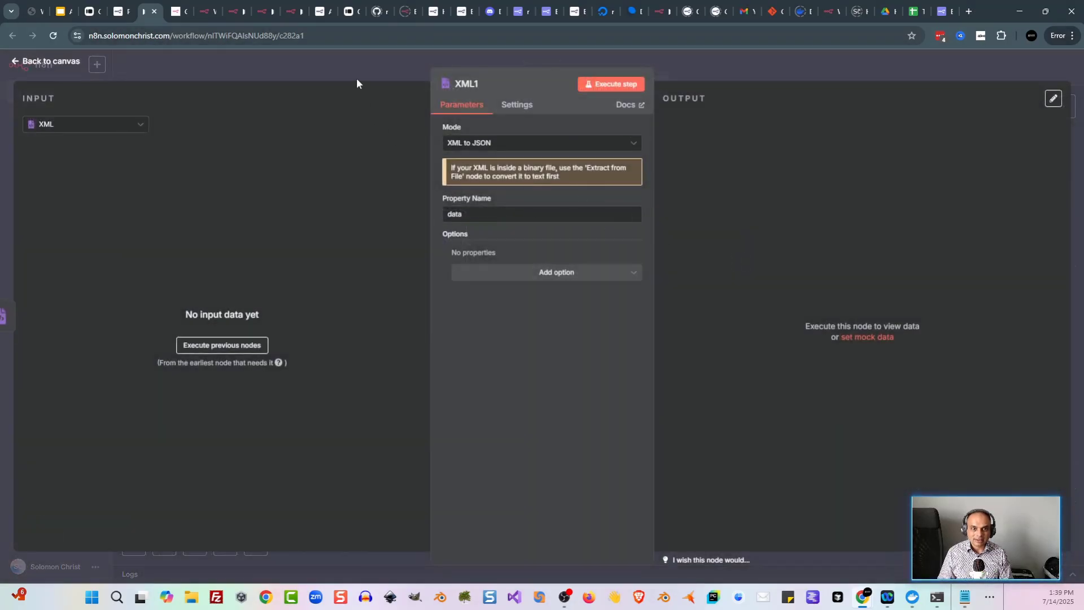
pyautogui.click(357, 78)
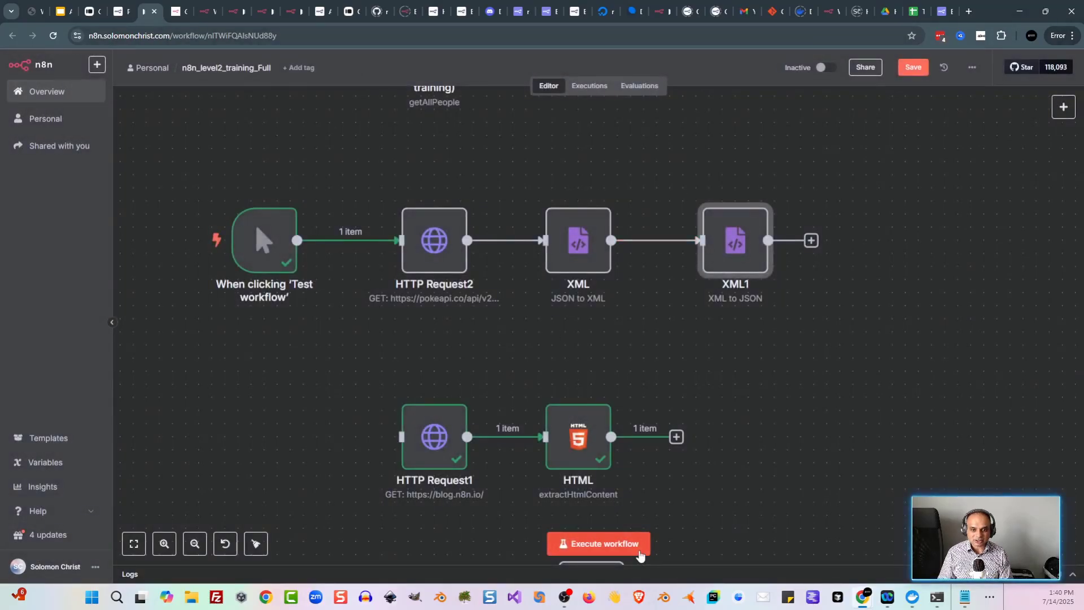
# Step: Run the workflow and check XML's converted output and XML1's JSON with 20 results
pyautogui.click(640, 552)
pyautogui.doubleClick(578, 242)
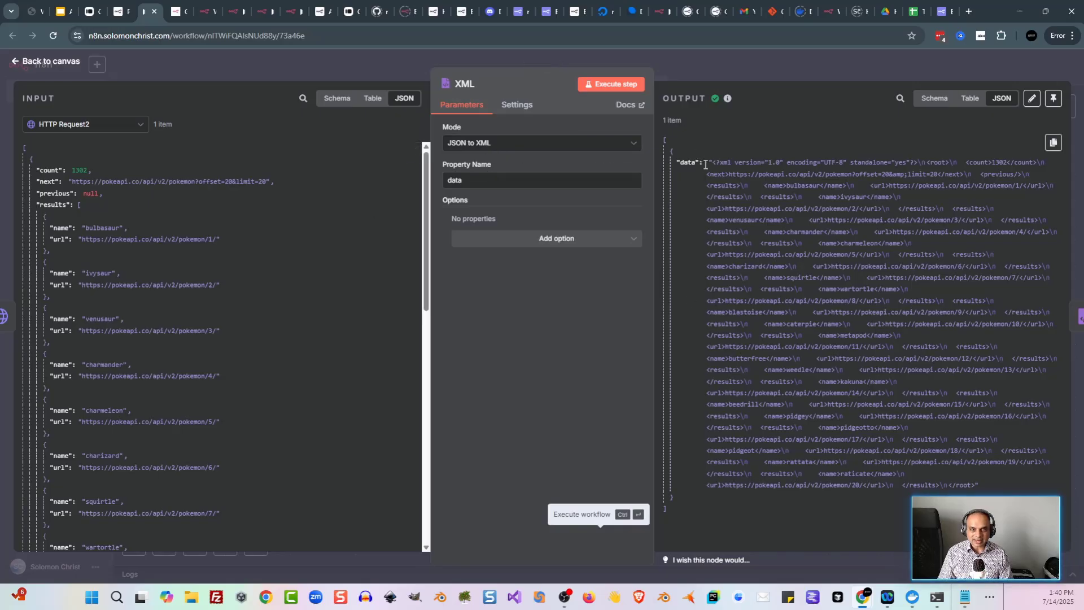
pyautogui.click(381, 66)
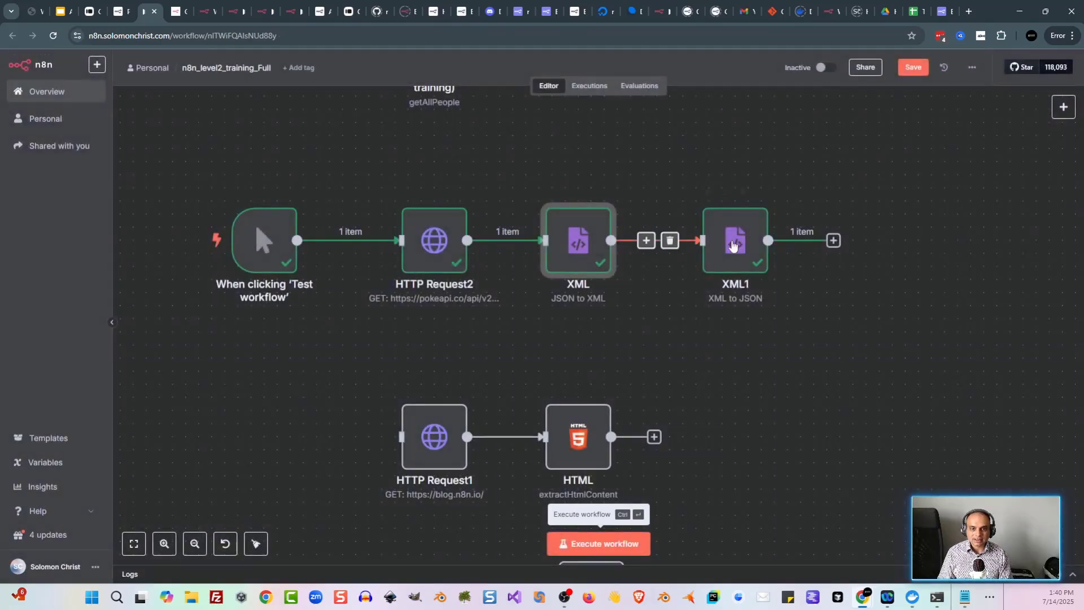
pyautogui.doubleClick(735, 245)
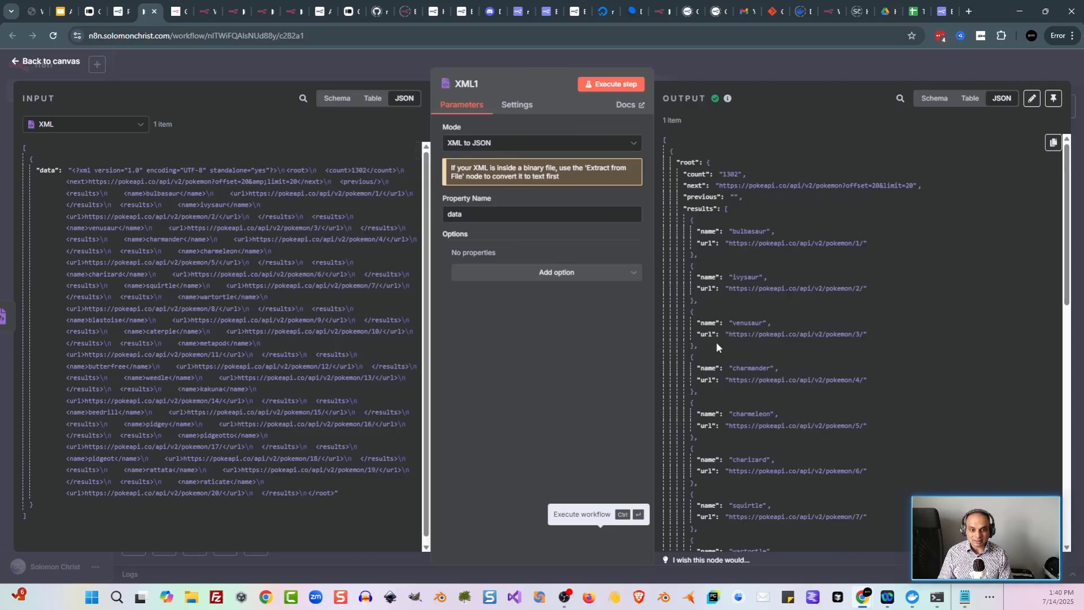
pyautogui.hotkey('ctrl', 'shift', 'Tab')
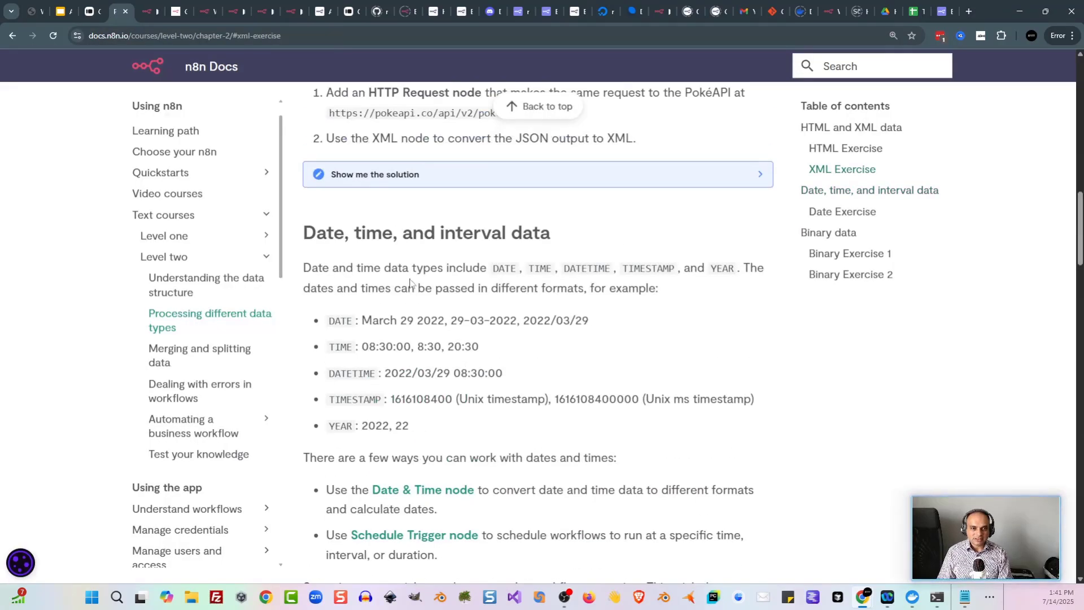
# Step: Read the Date Exercise brief, highlighting 'Customer Datastore' in its setup text
pyautogui.scroll(-2, 412, 271)
pyautogui.scroll(-5, 412, 271)
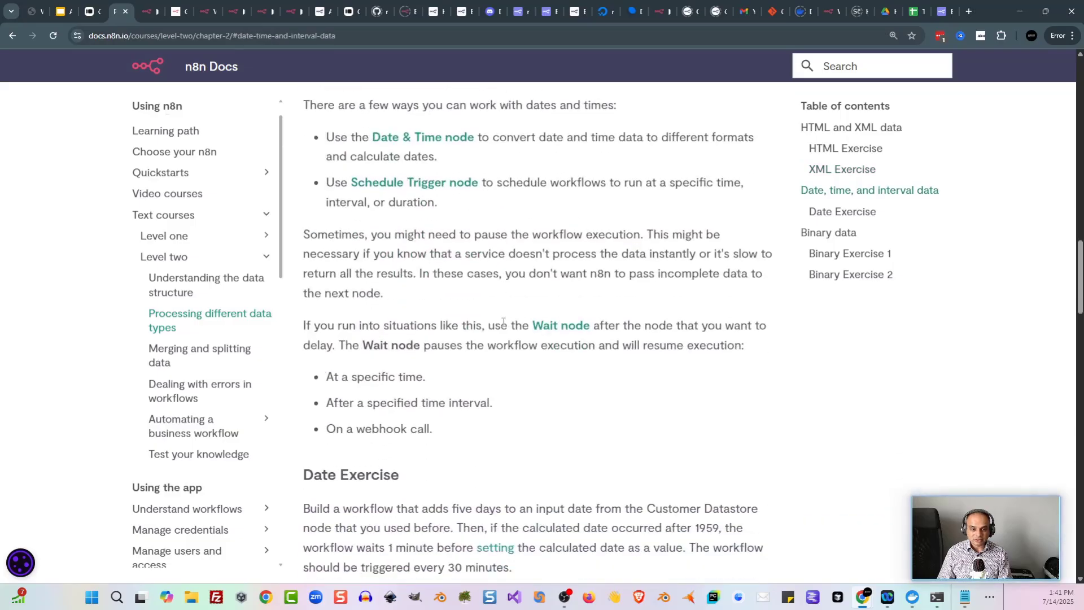
pyautogui.scroll(-1, 537, 274)
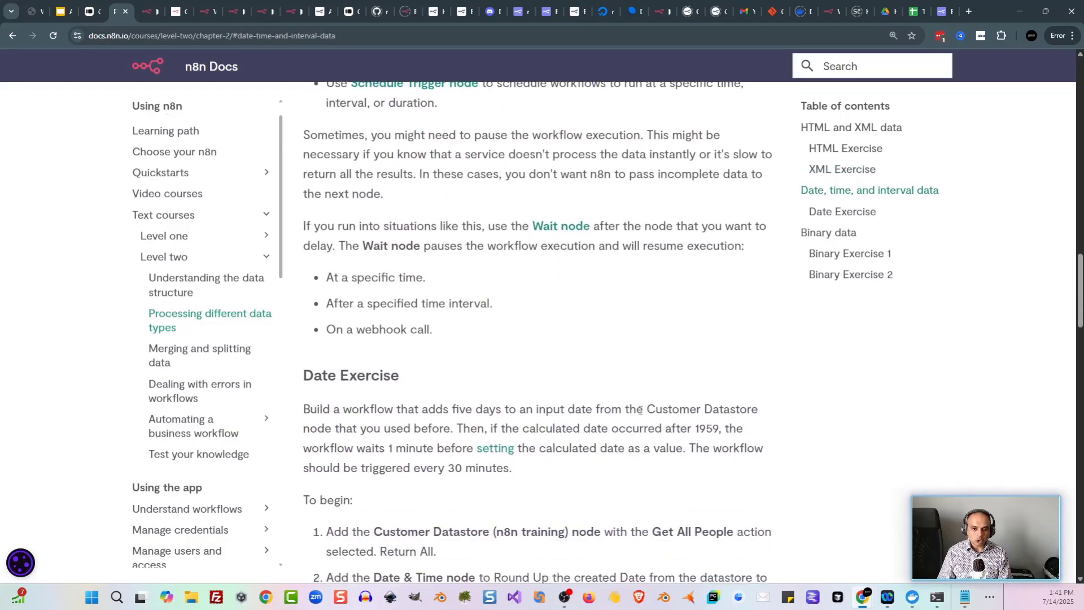
pyautogui.moveTo(647, 408); pyautogui.dragTo(341, 433)
pyautogui.click(359, 421)
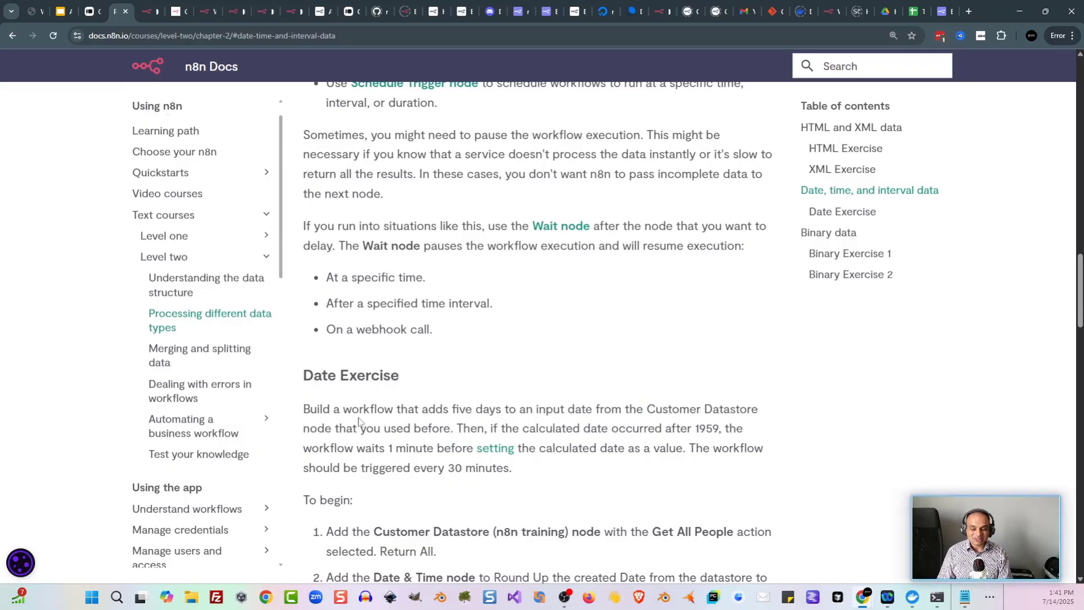
pyautogui.moveTo(647, 409); pyautogui.dragTo(766, 415)
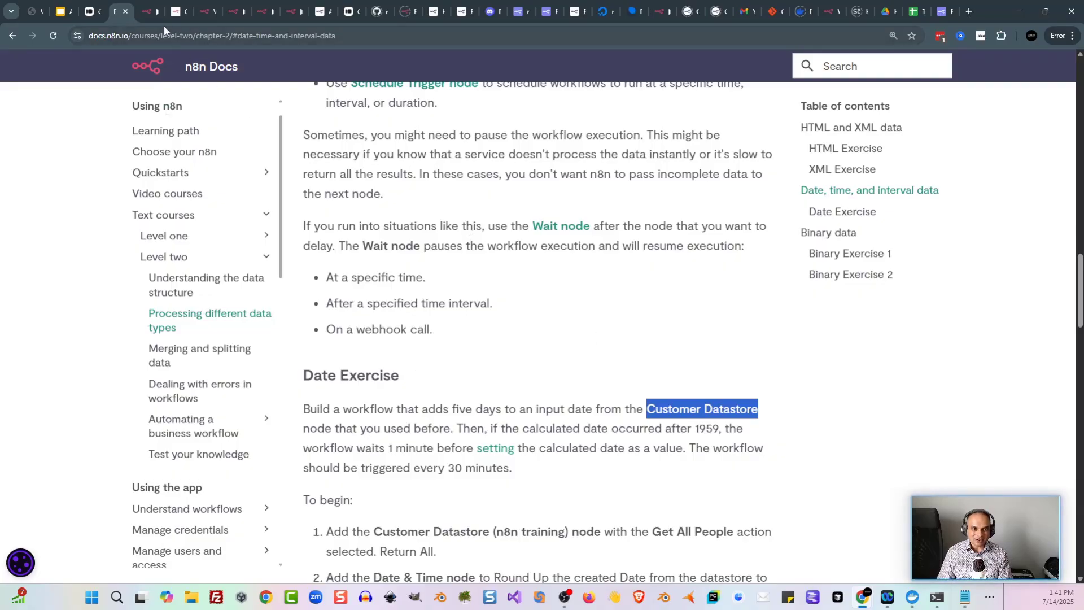
pyautogui.click(150, 8)
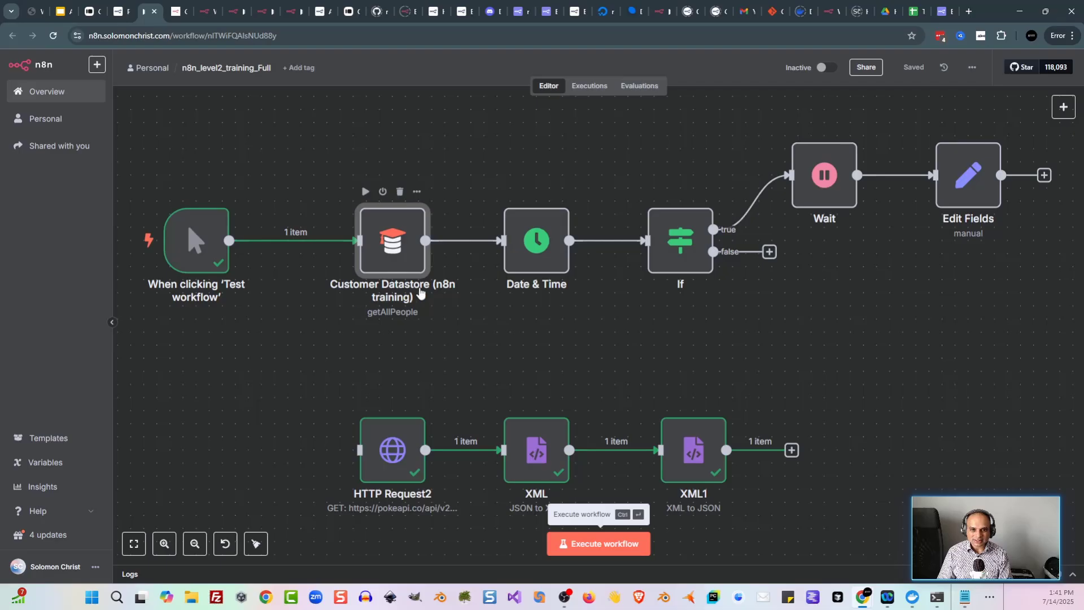
# Step: Execute the Customer Datastore node and review its 5 people records
pyautogui.doubleClick(395, 263)
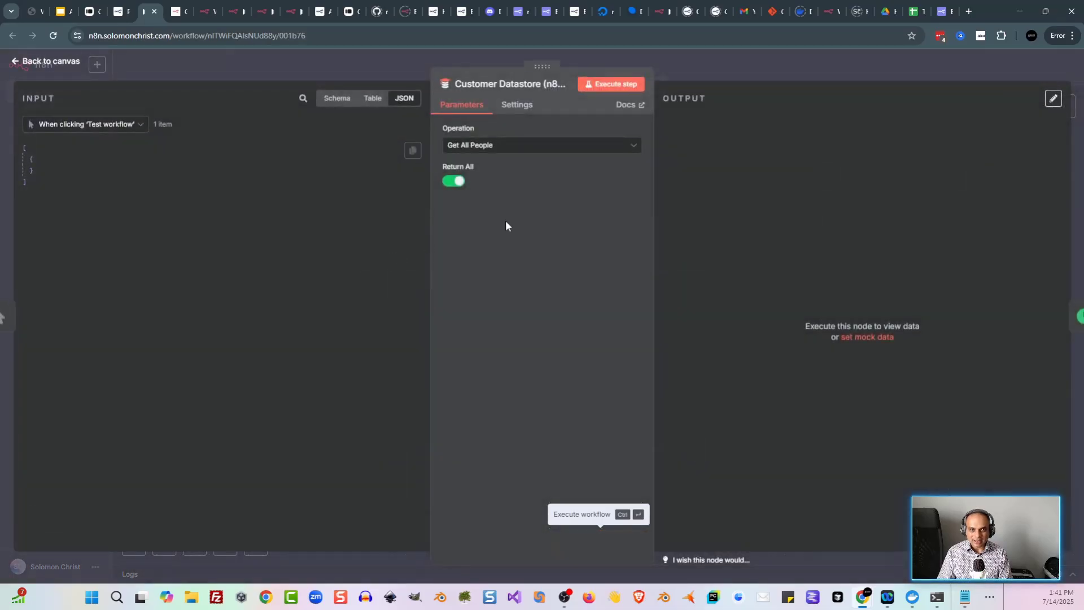
pyautogui.click(353, 77)
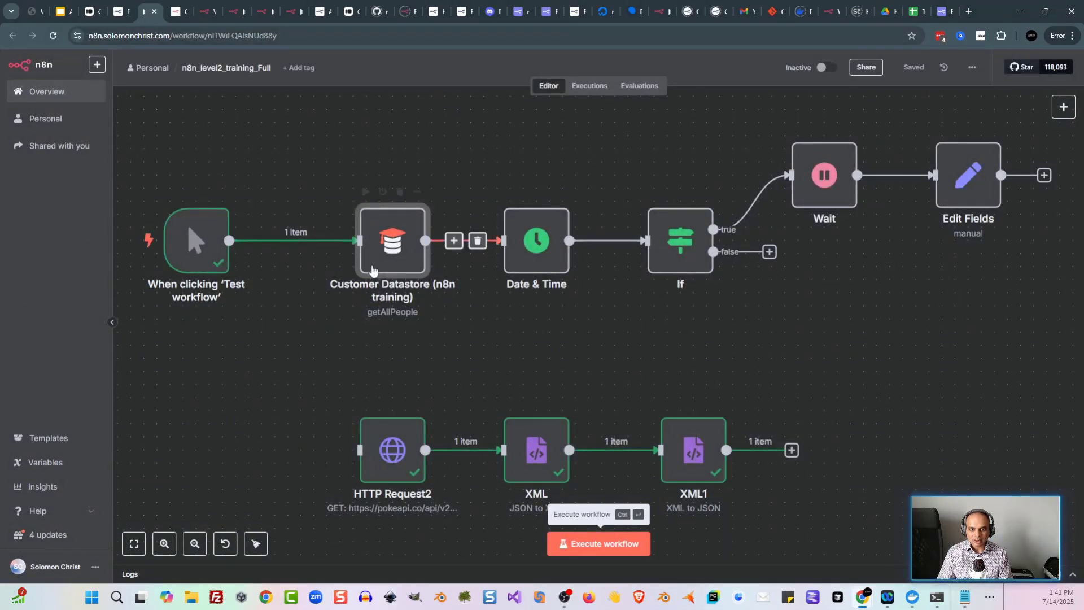
pyautogui.doubleClick(377, 233)
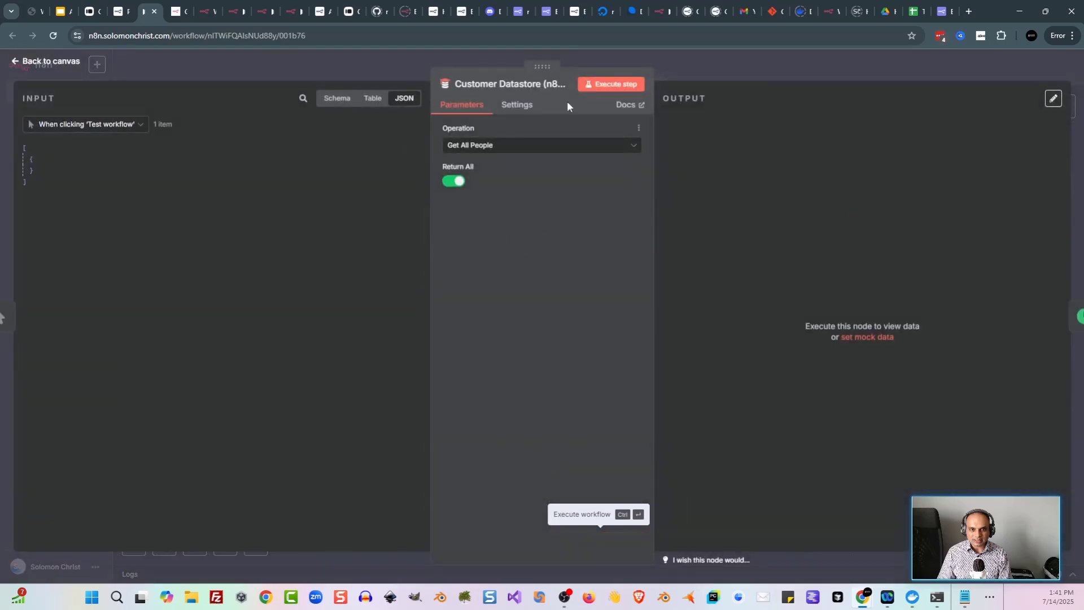
pyautogui.click(592, 87)
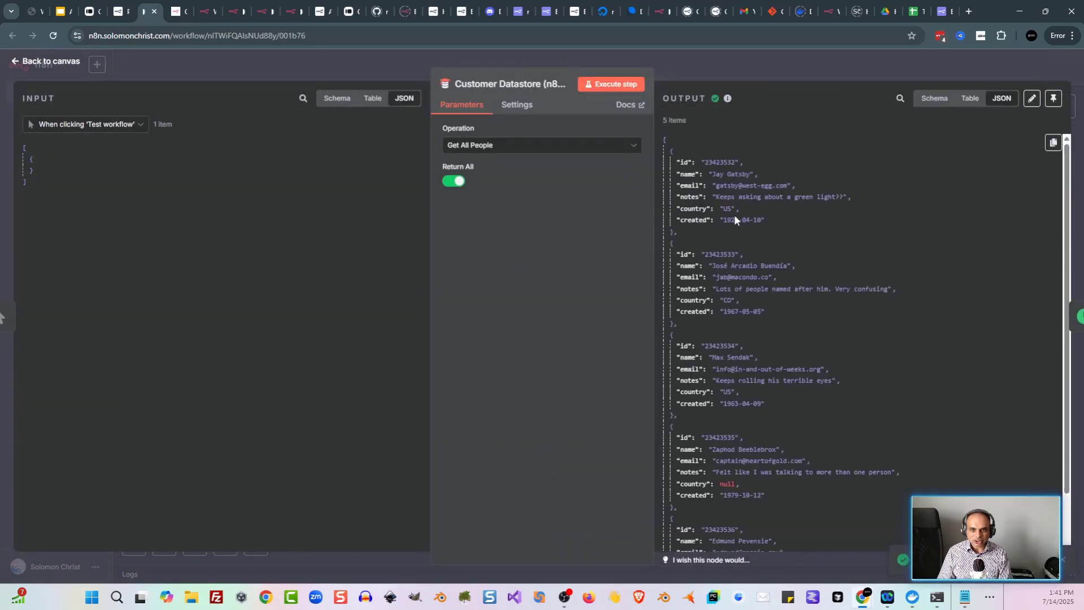
pyautogui.scroll(-1, 734, 226)
pyautogui.scroll(2, 733, 246)
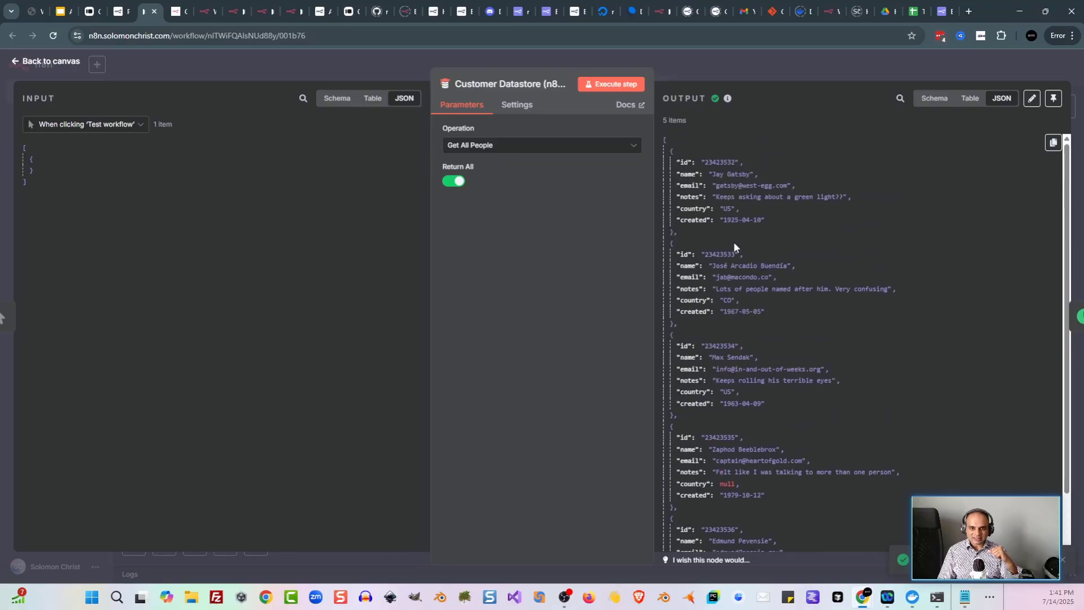
pyautogui.hotkey('ctrl', 'shift', 'Tab')
pyautogui.scroll(2, 449, 265)
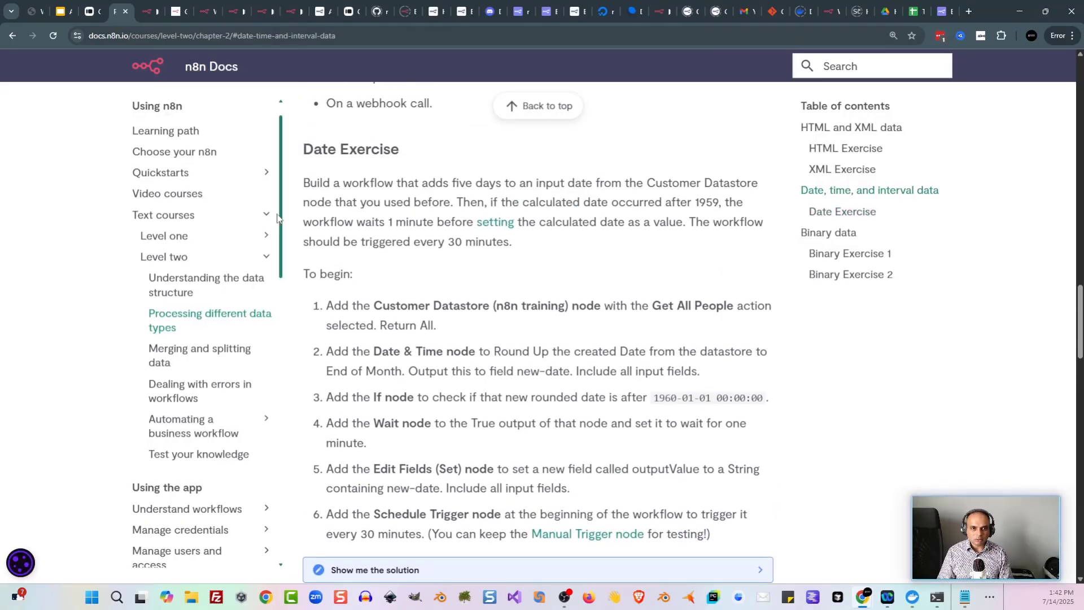
# Step: Inspect the Date & Time node and the If node's new-date after 1980-01-01 condition
pyautogui.click(144, 14)
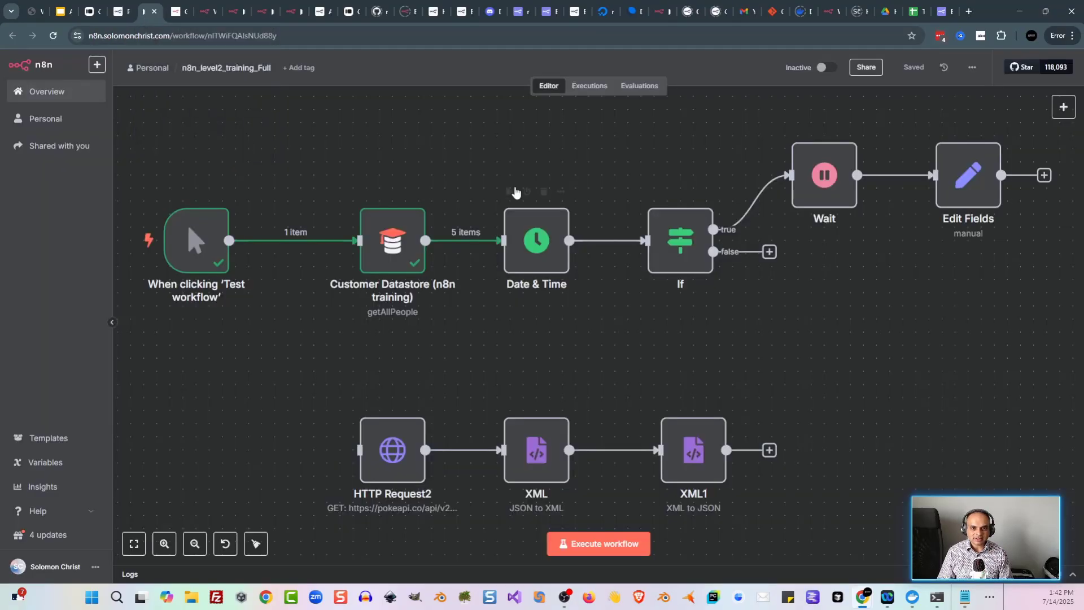
pyautogui.doubleClick(546, 259)
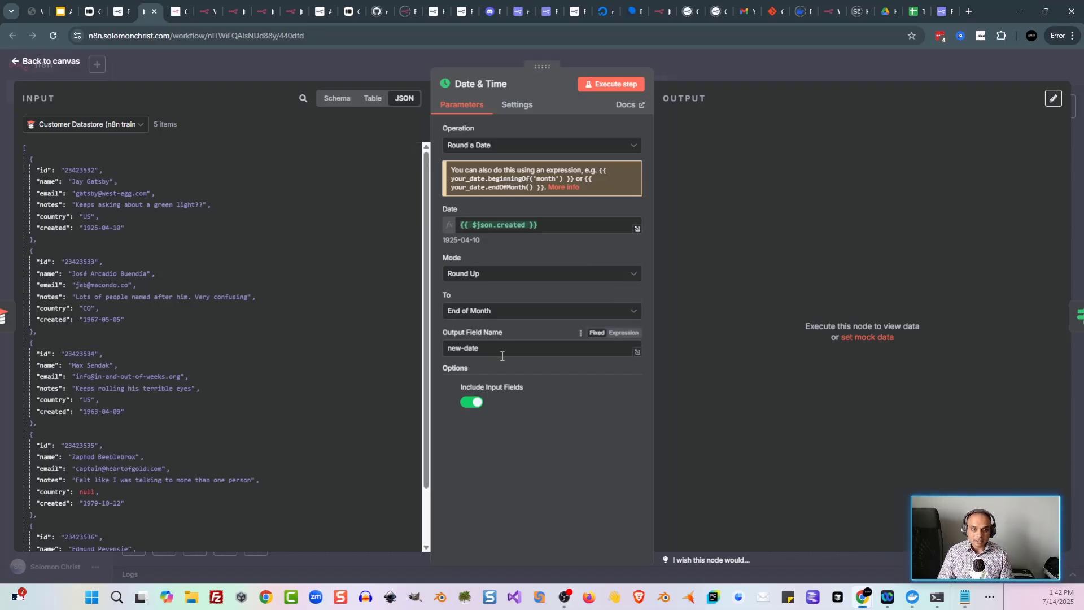
pyautogui.click(324, 70)
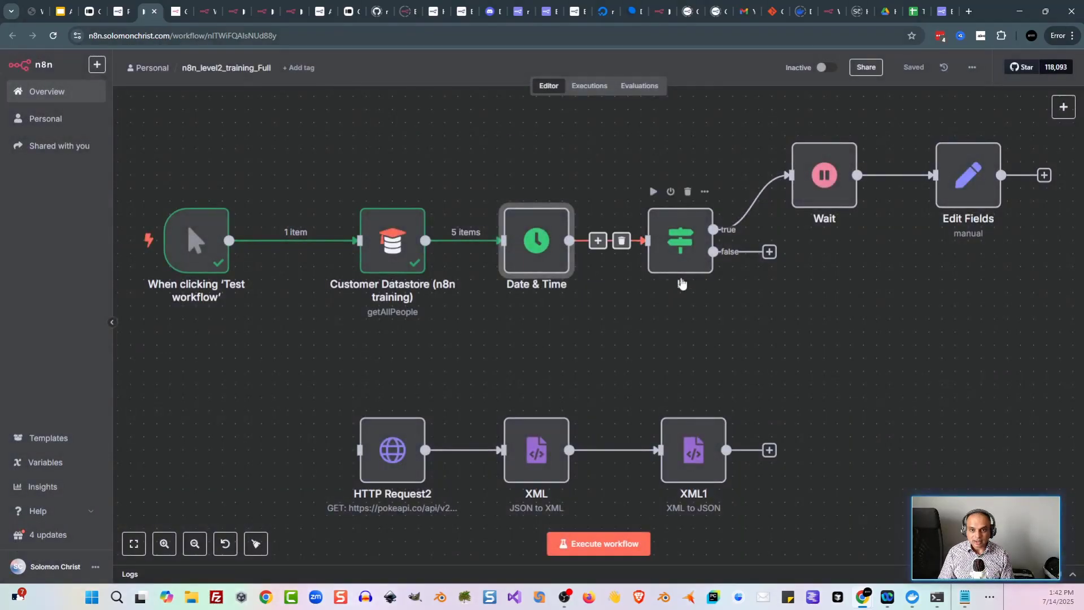
pyautogui.doubleClick(683, 248)
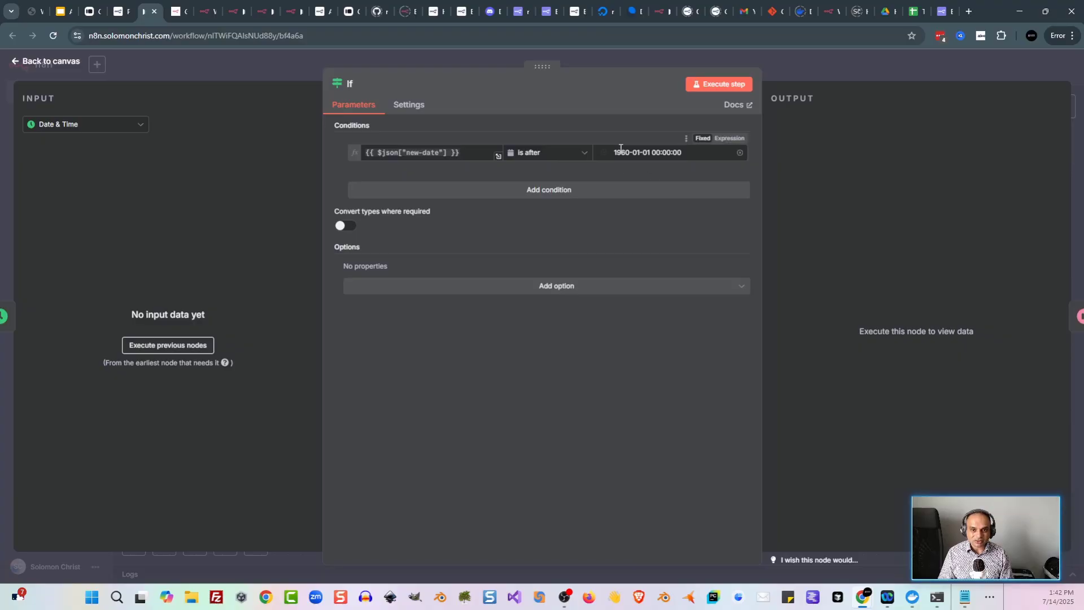
pyautogui.click(276, 68)
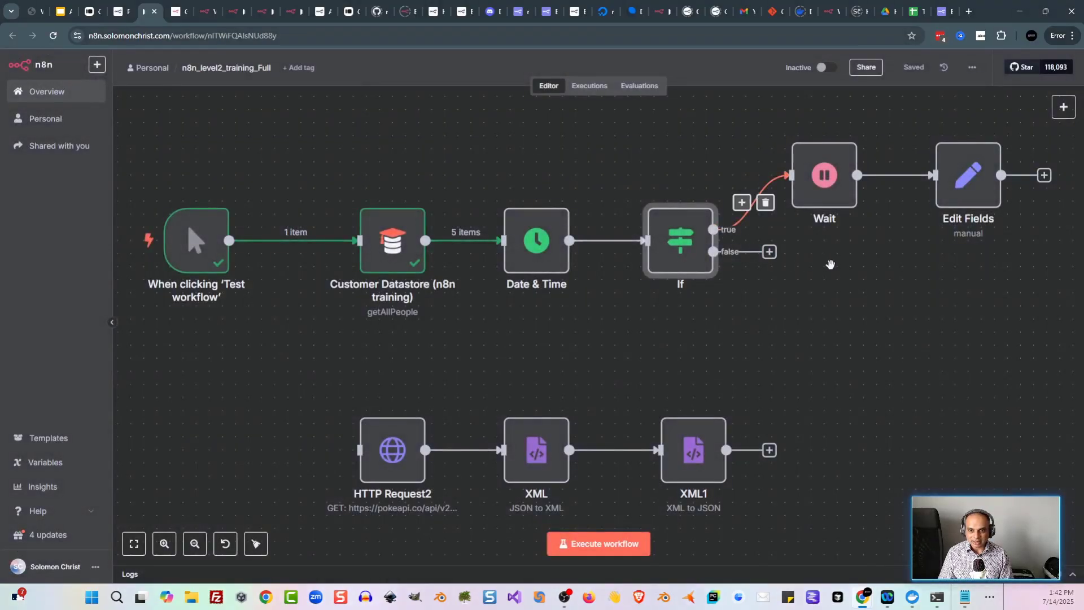
pyautogui.moveTo(831, 238); pyautogui.dragTo(741, 268)
# Step: Review the Wait node and Edit Fields' outputValue mapping, then recheck the If and Wait settings
pyautogui.doubleClick(745, 231)
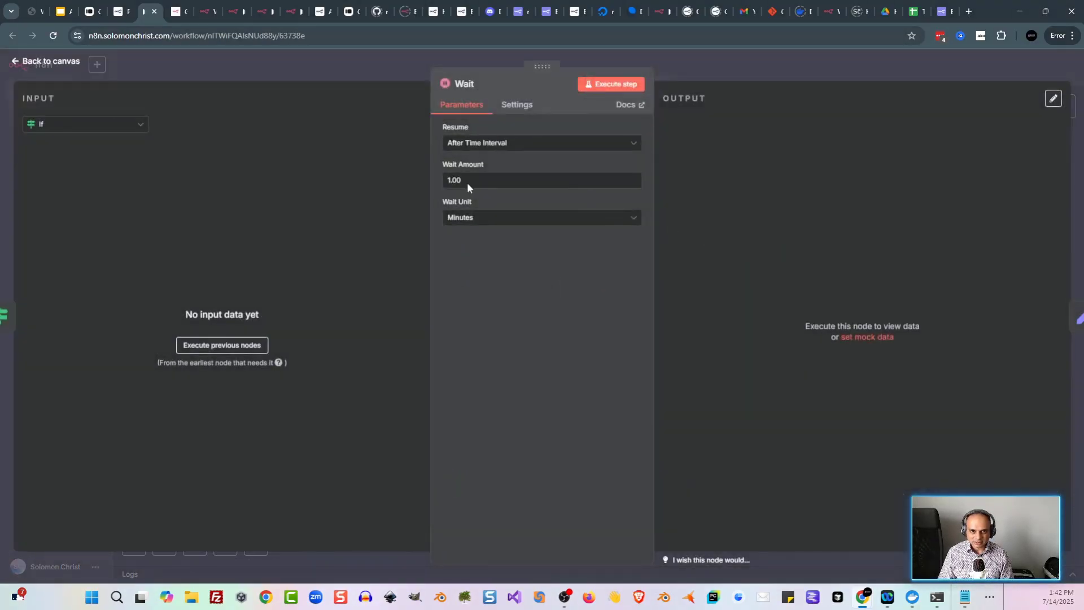
pyautogui.click(341, 76)
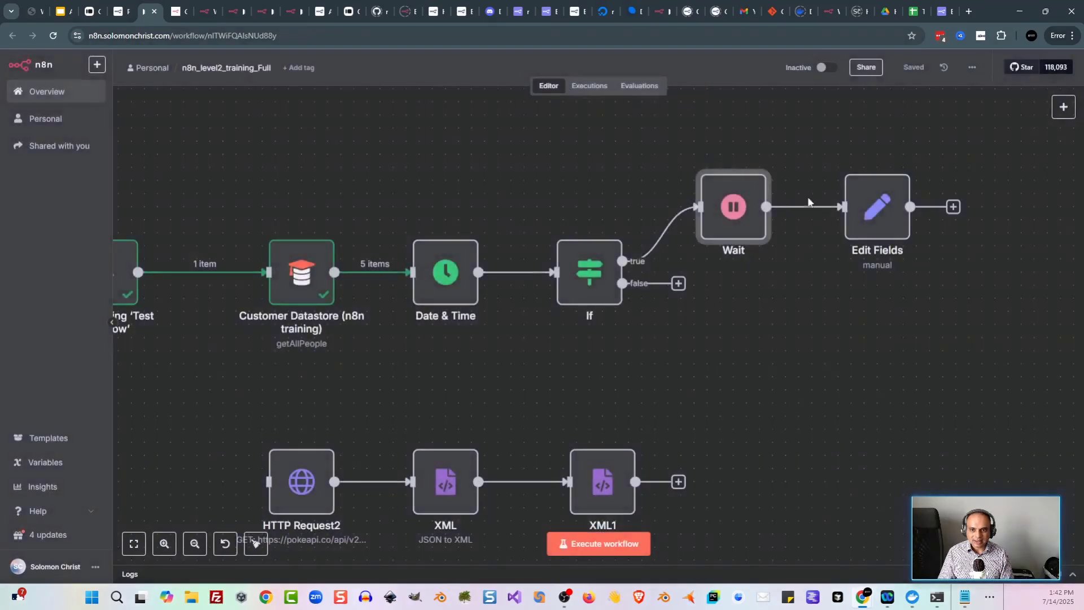
pyautogui.doubleClick(871, 207)
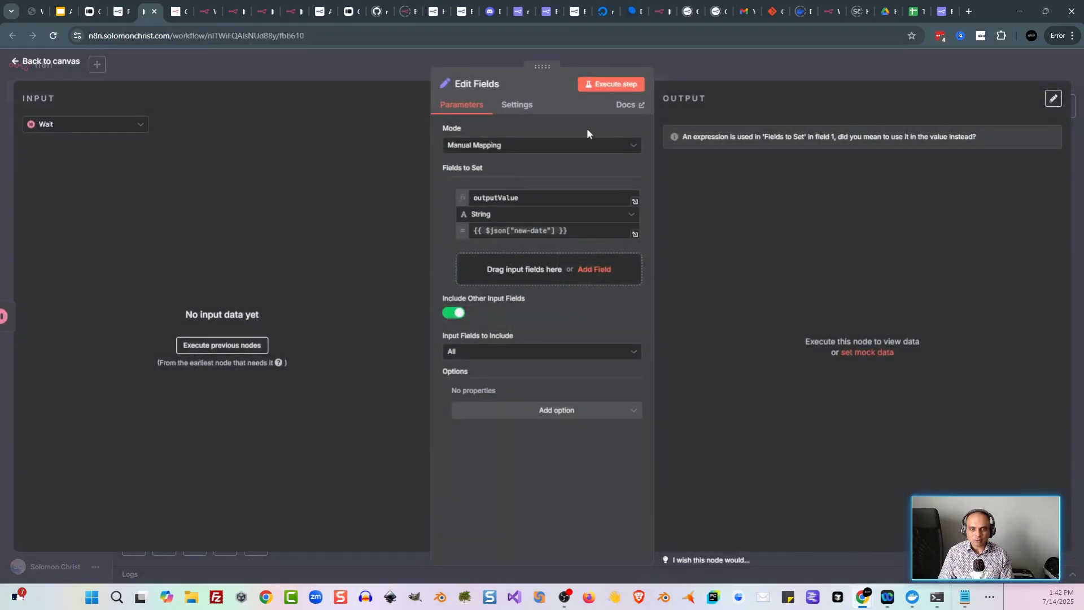
pyautogui.click(360, 76)
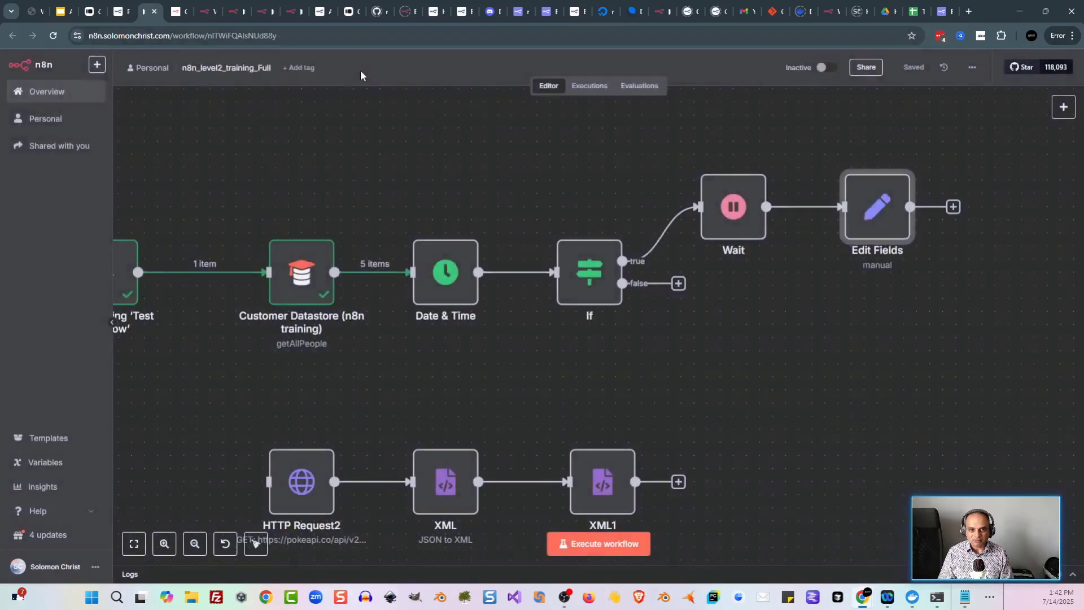
pyautogui.moveTo(642, 391)
pyautogui.mouseDown()
pyautogui.moveTo(755, 404)
pyautogui.moveTo(626, 409)
pyautogui.moveTo(637, 404)
pyautogui.mouseUp()
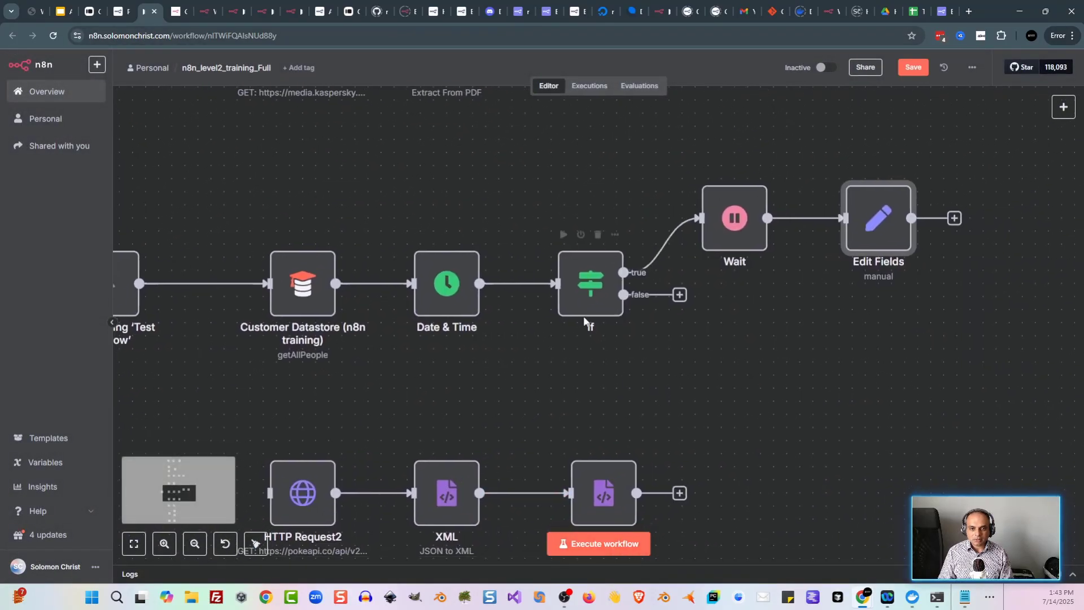
pyautogui.doubleClick(591, 298)
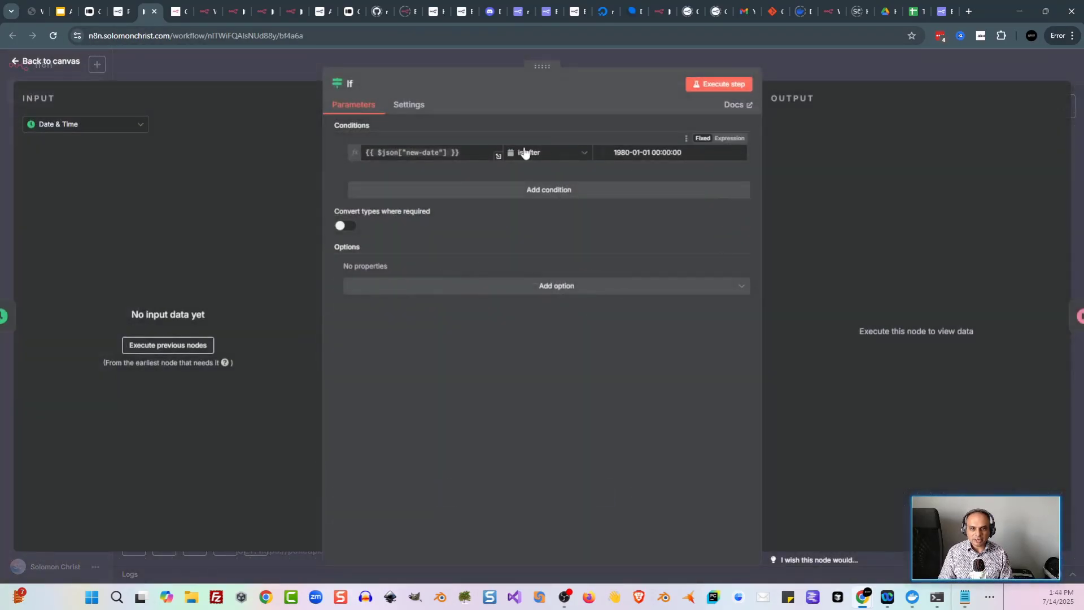
pyautogui.click(262, 66)
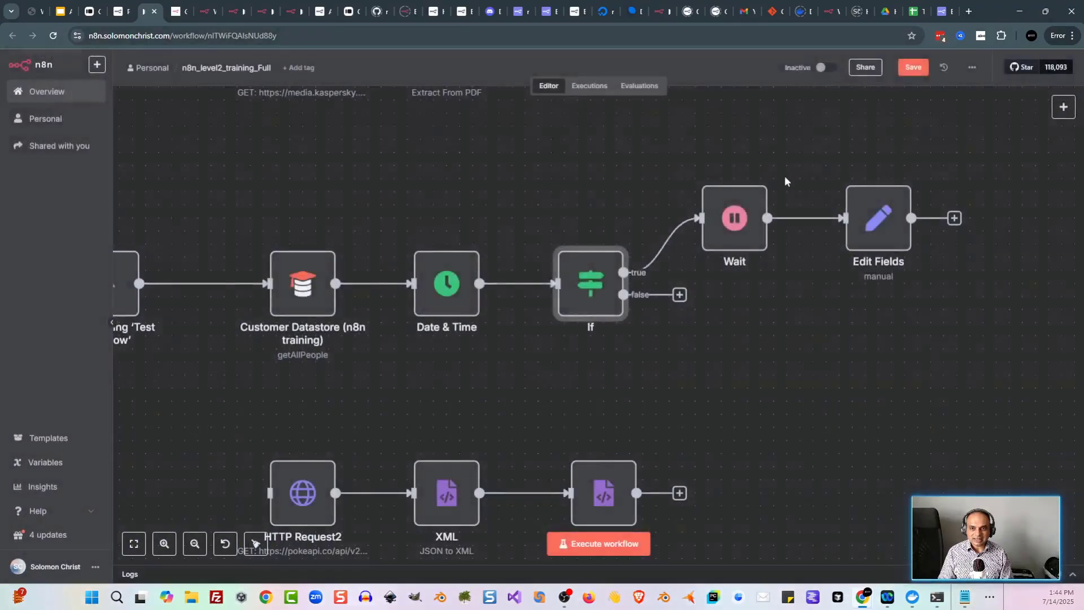
pyautogui.doubleClick(740, 227)
pyautogui.click(347, 64)
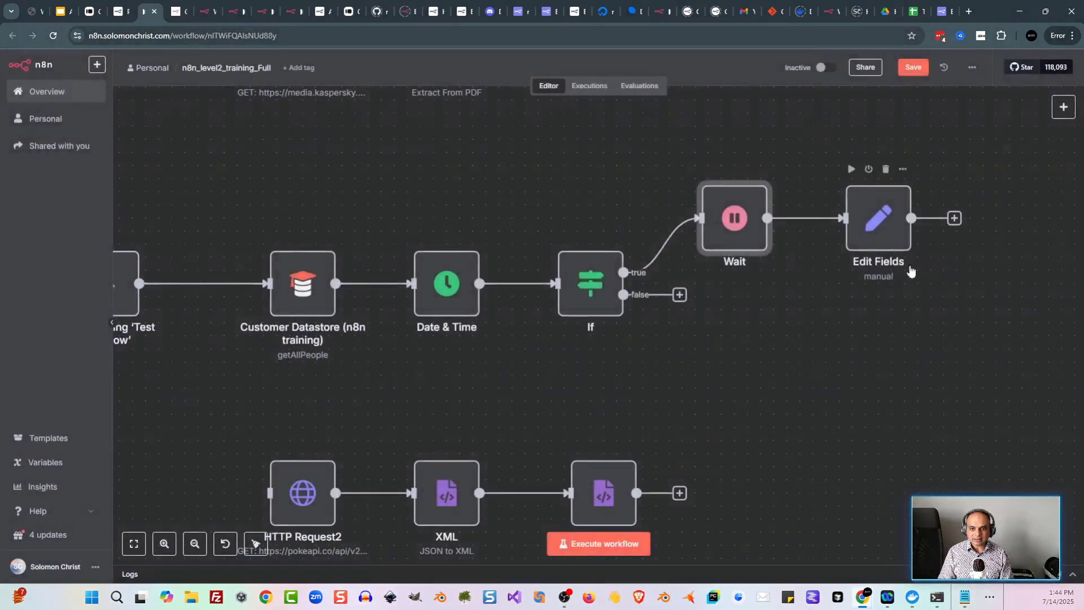
pyautogui.hscroll(-5, 588, 382)
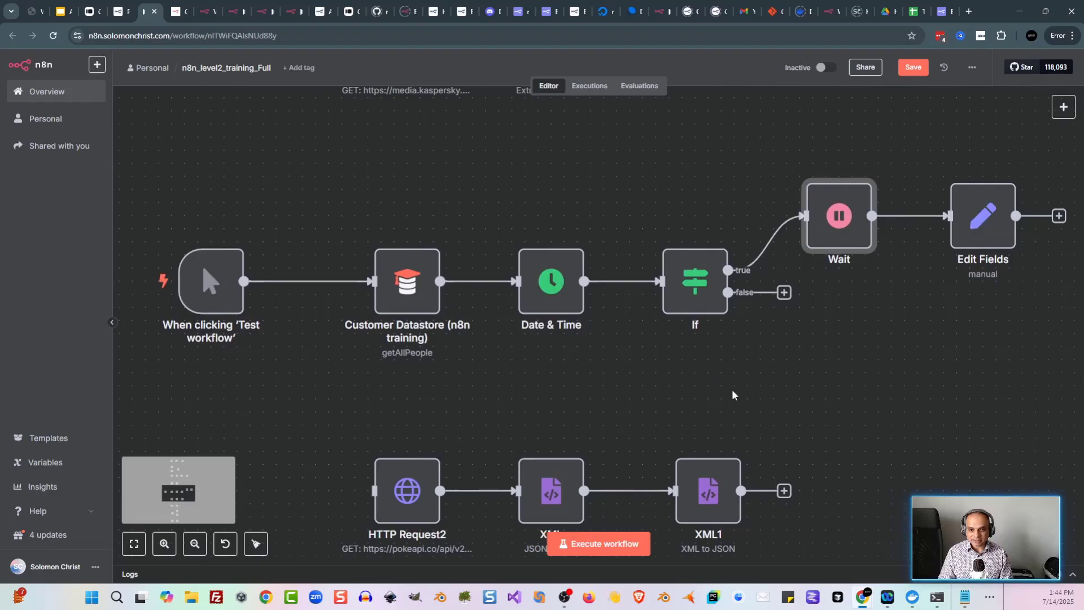
# Step: Run the date workflow and edit the comparison date in the If node's condition
pyautogui.click(618, 544)
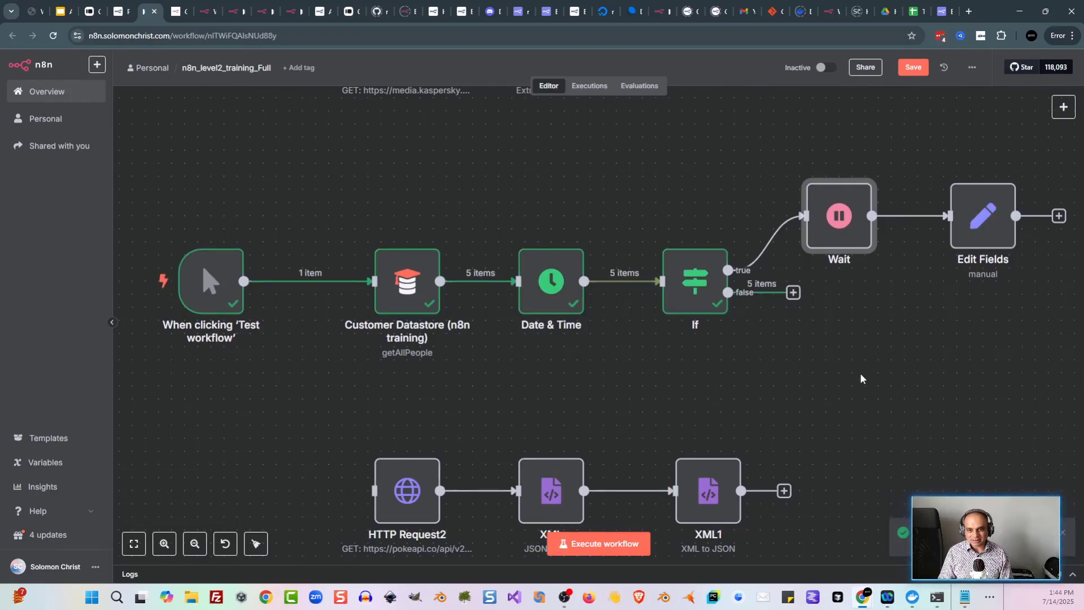
pyautogui.hscroll(3, 723, 375)
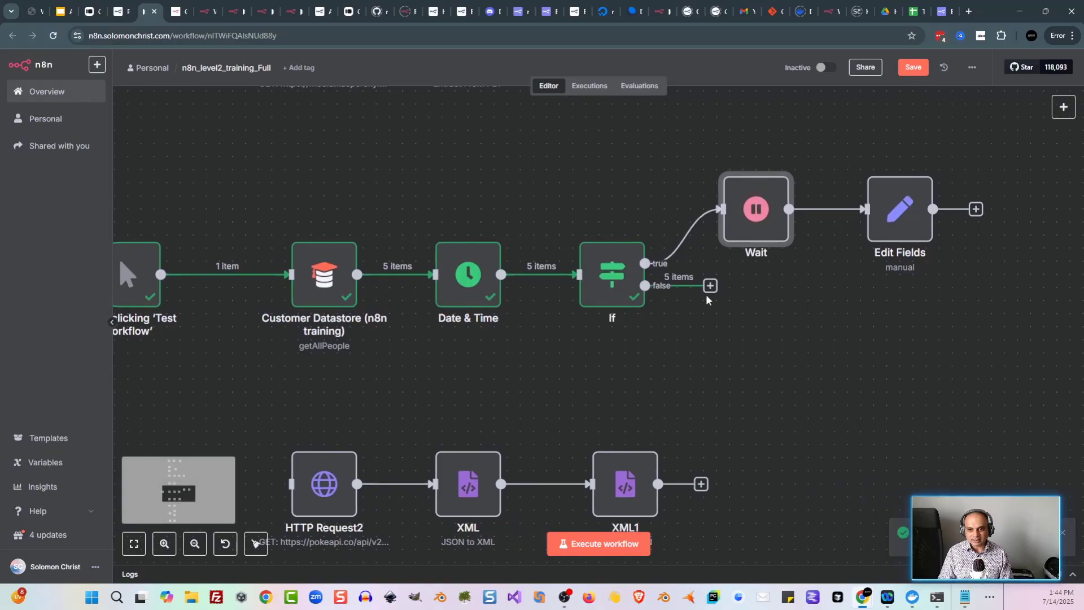
pyautogui.doubleClick(606, 277)
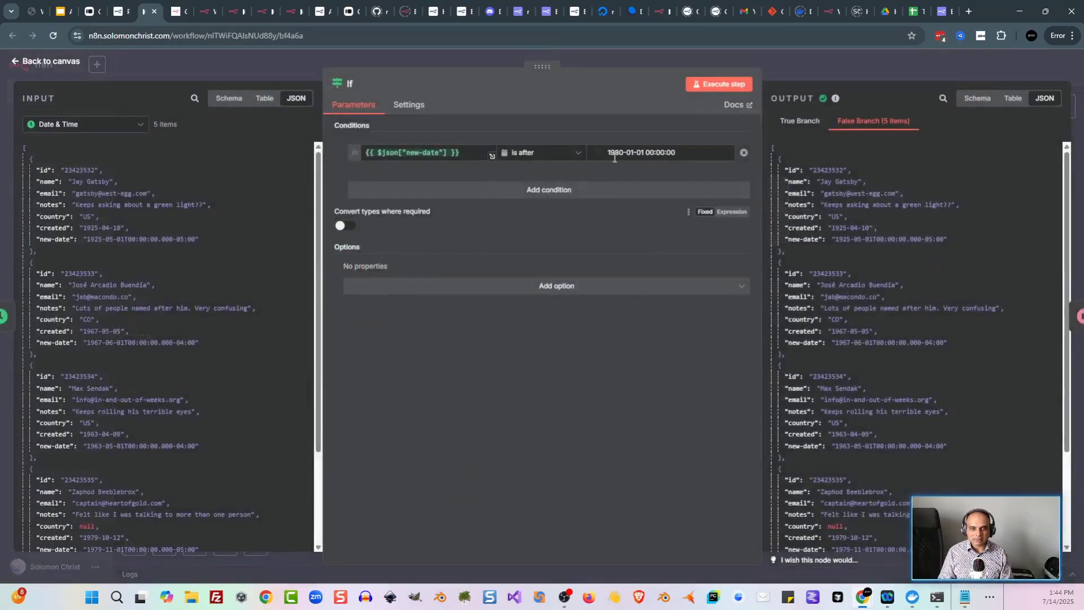
pyautogui.click(615, 157)
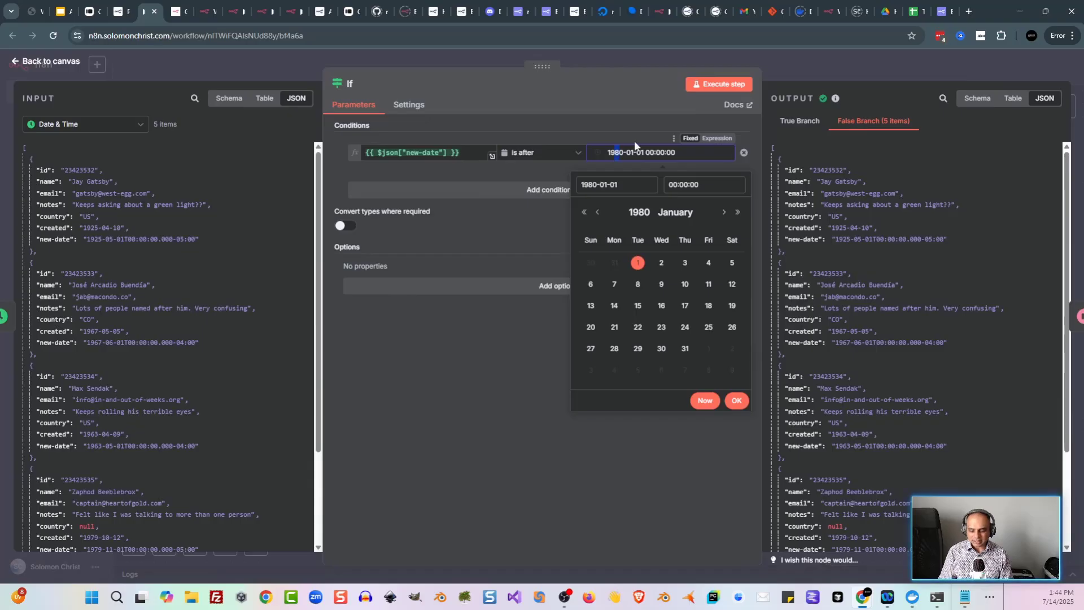
pyautogui.click(231, 60)
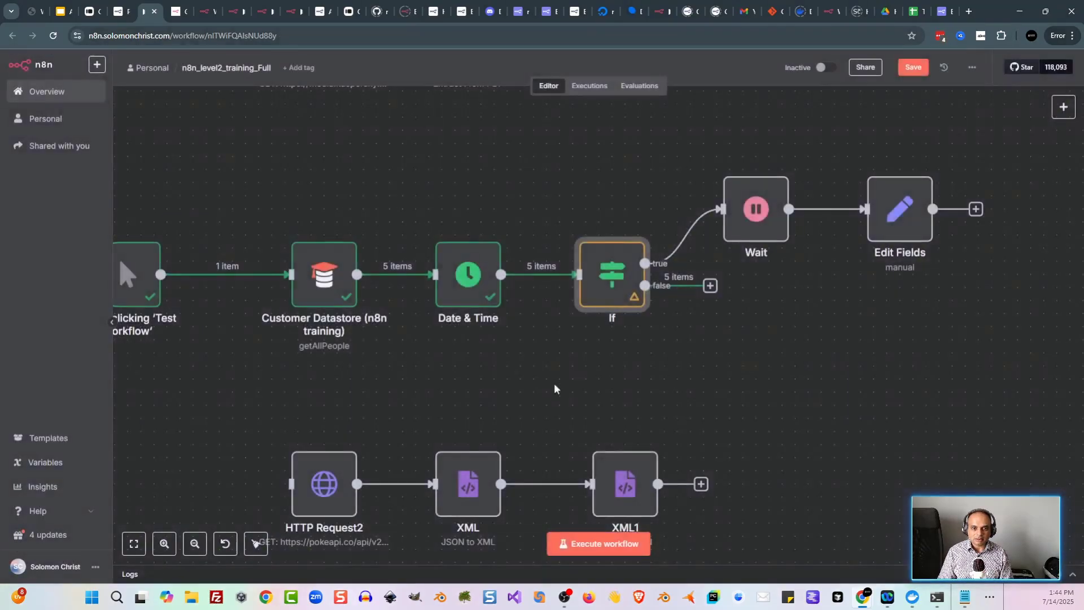
# Step: Rerun so one item reaches Edit Fields, then view the docs' Binary data section
pyautogui.click(584, 533)
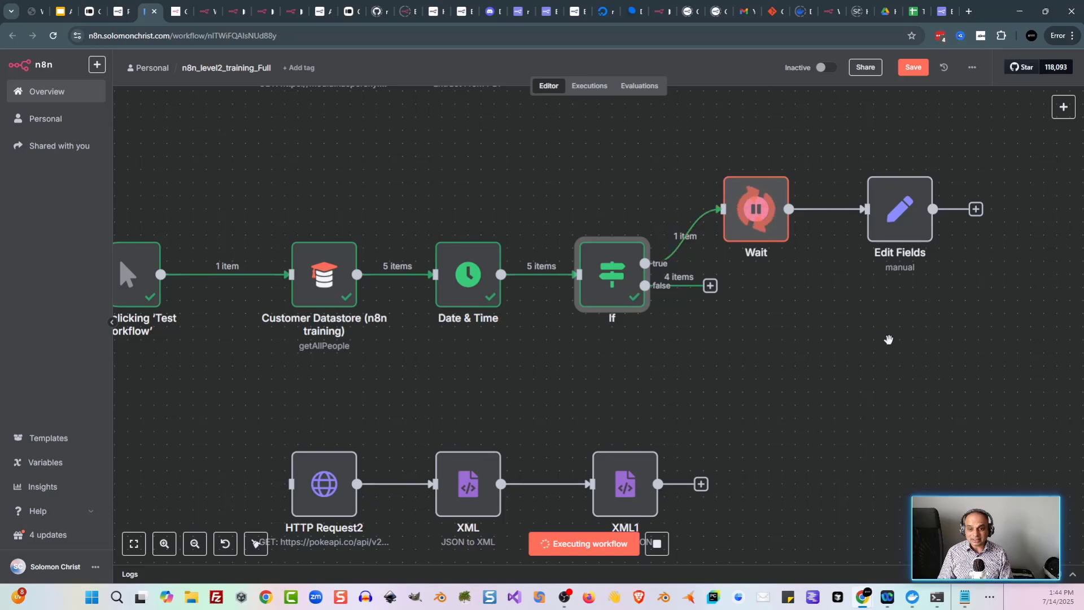
pyautogui.moveTo(888, 339); pyautogui.dragTo(801, 349)
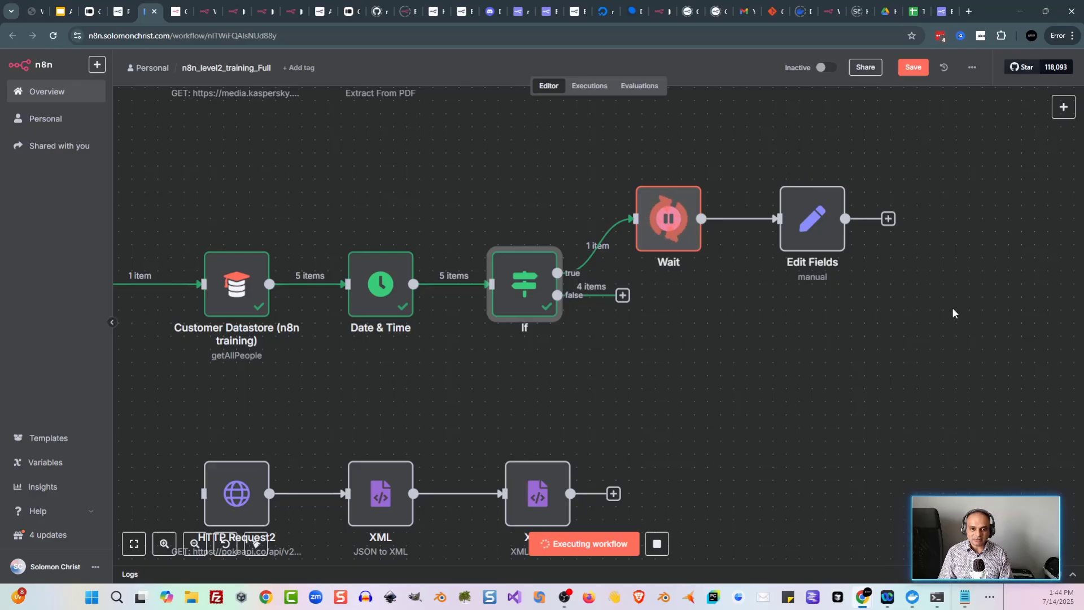
pyautogui.doubleClick(805, 234)
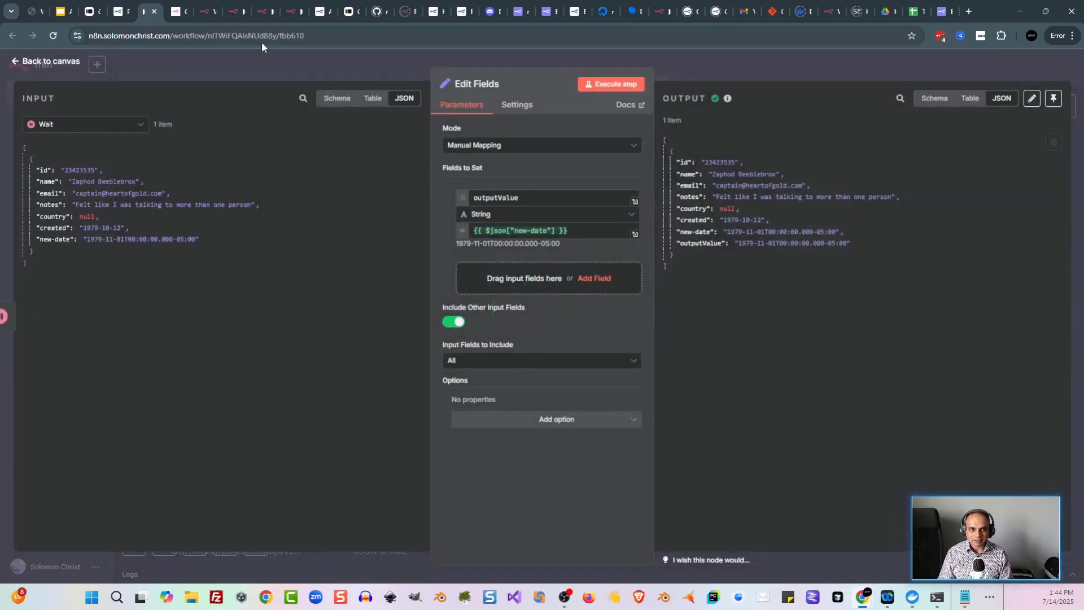
pyautogui.click(120, 11)
pyautogui.scroll(-1, 463, 279)
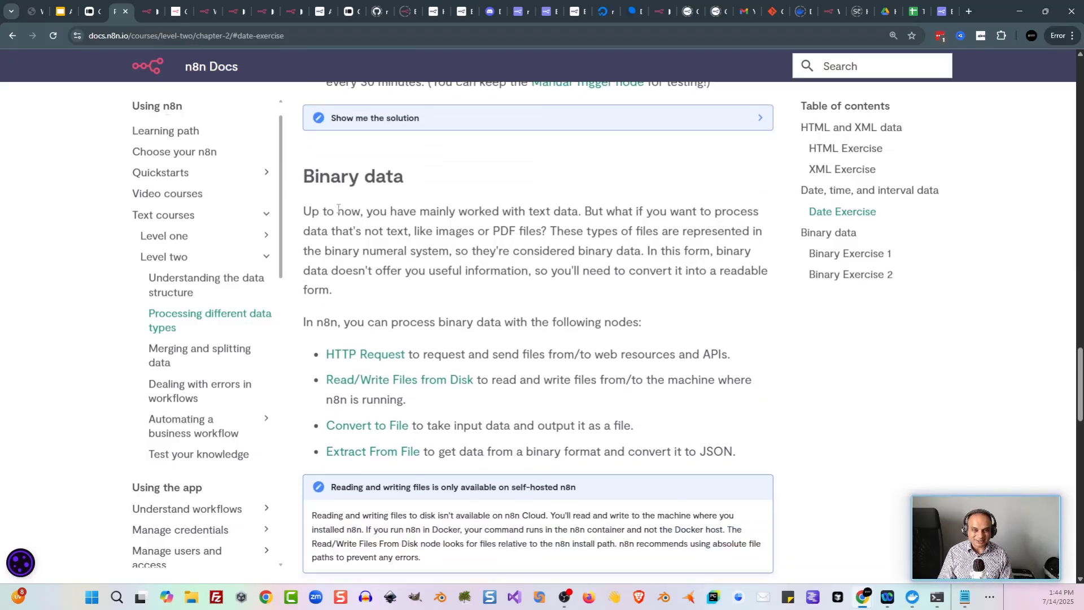
# Step: Back in the workflow, check the Extract from File settings, rerun the PDF extraction, and inspect its results
pyautogui.hotkey('ctrl', 'Tab')
pyautogui.hscroll(3, 493, 140)
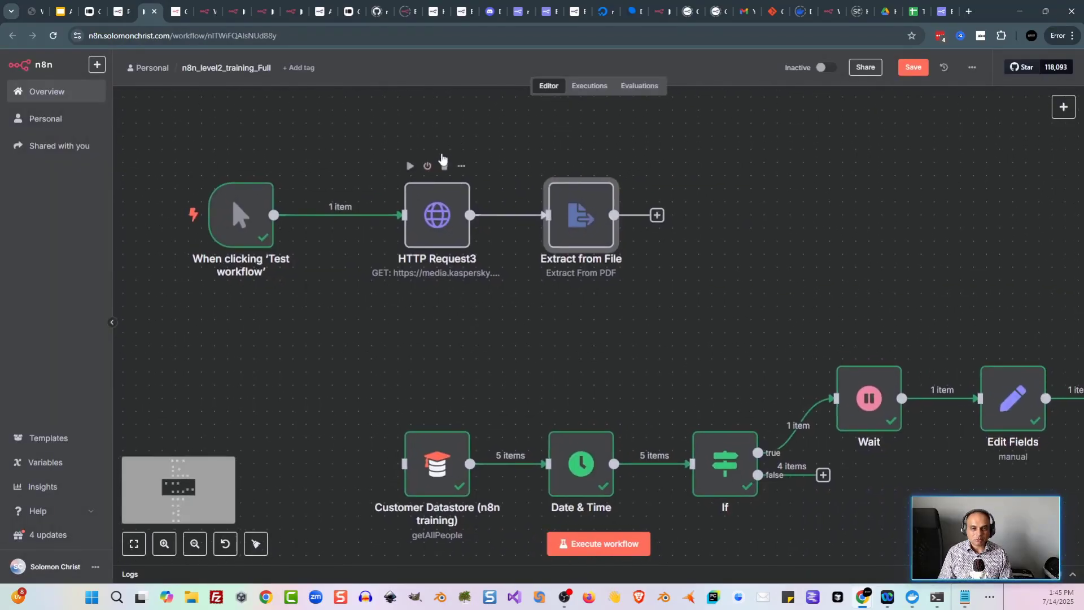
pyautogui.click(451, 225)
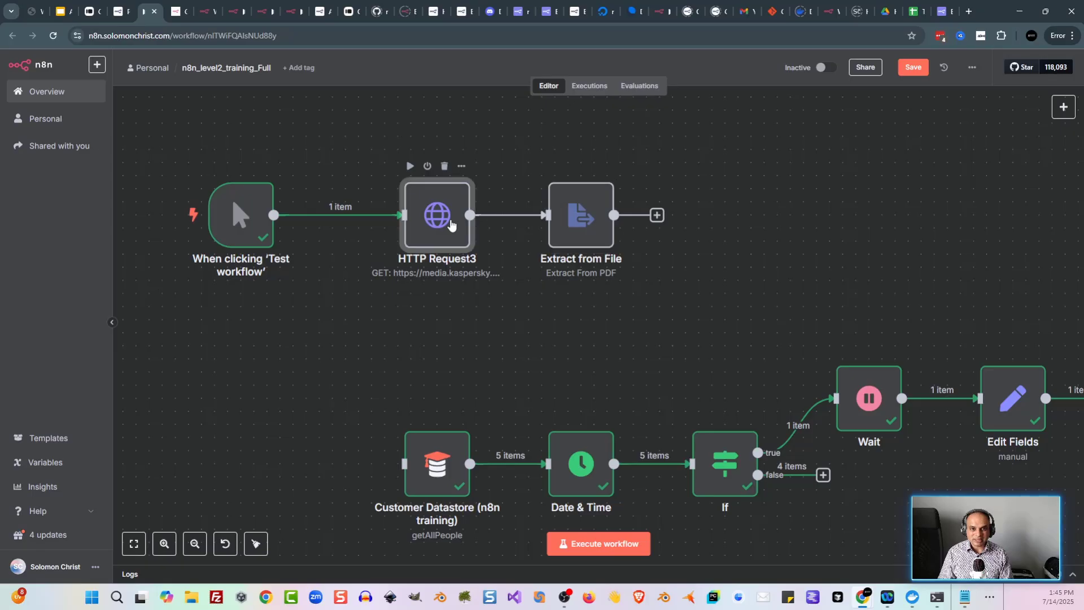
pyautogui.doubleClick(568, 212)
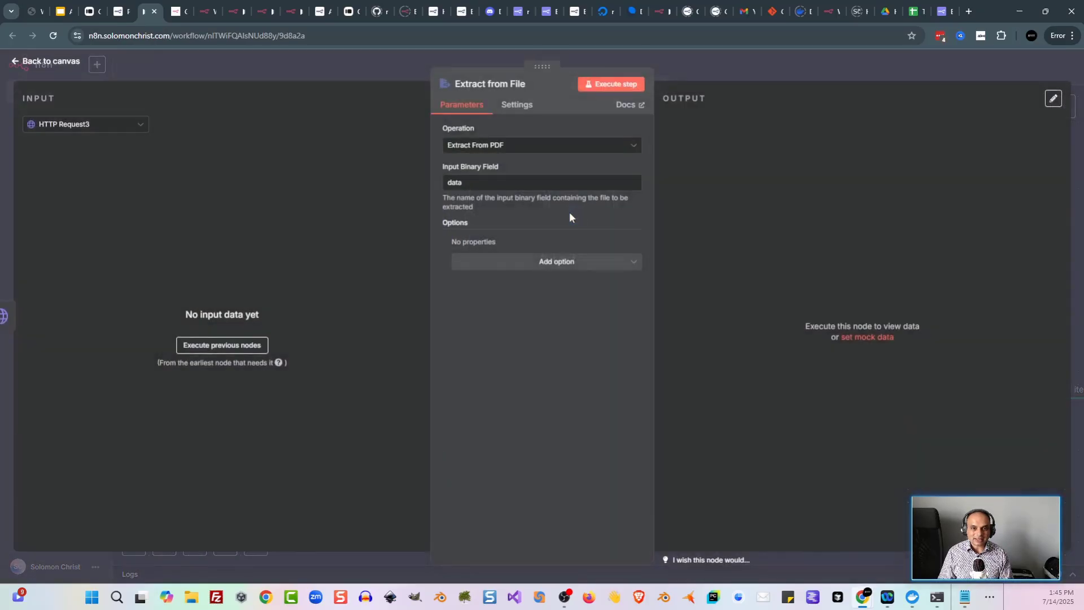
pyautogui.click(312, 70)
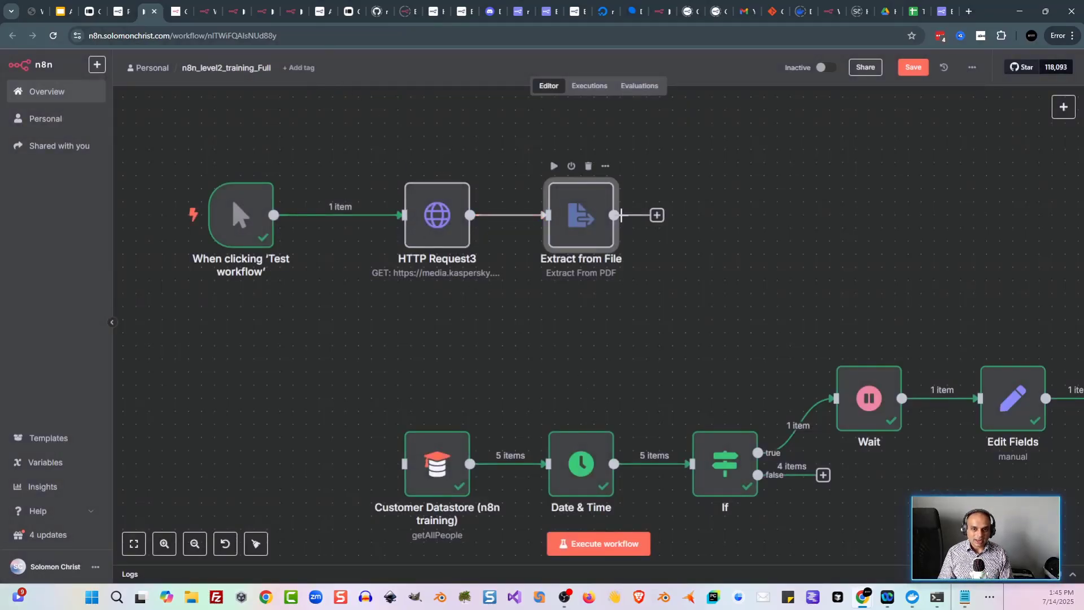
pyautogui.click(626, 543)
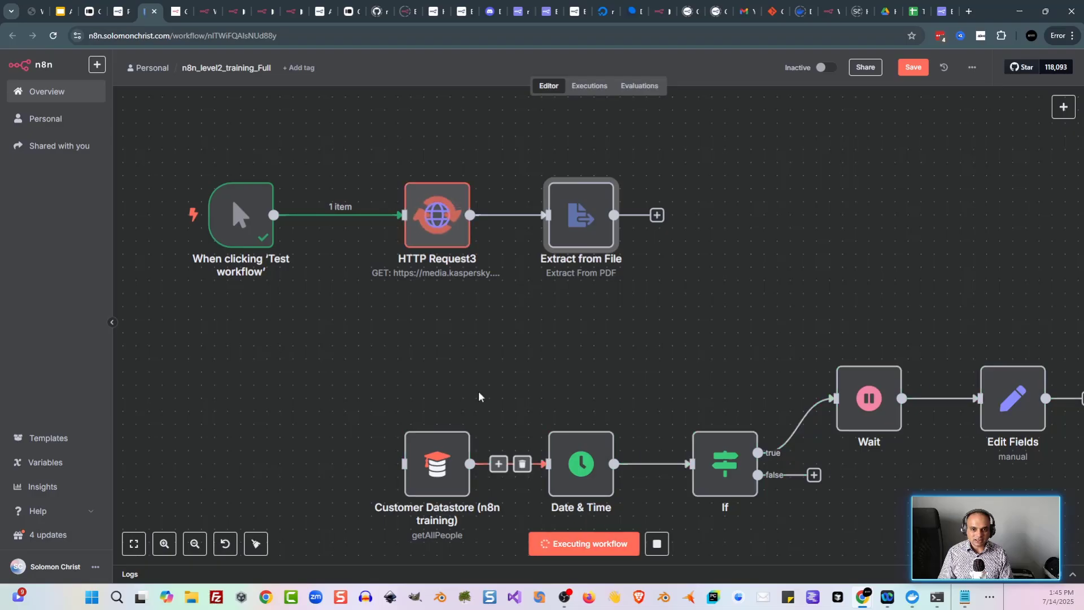
pyautogui.doubleClick(570, 235)
pyautogui.scroll(-10, 781, 373)
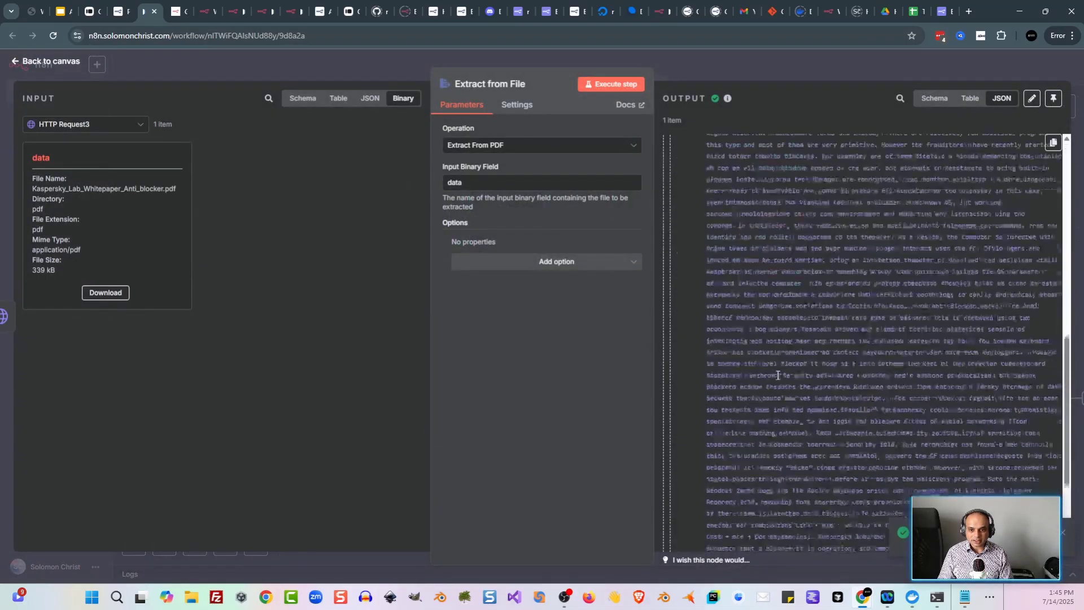
pyautogui.scroll(10, 780, 373)
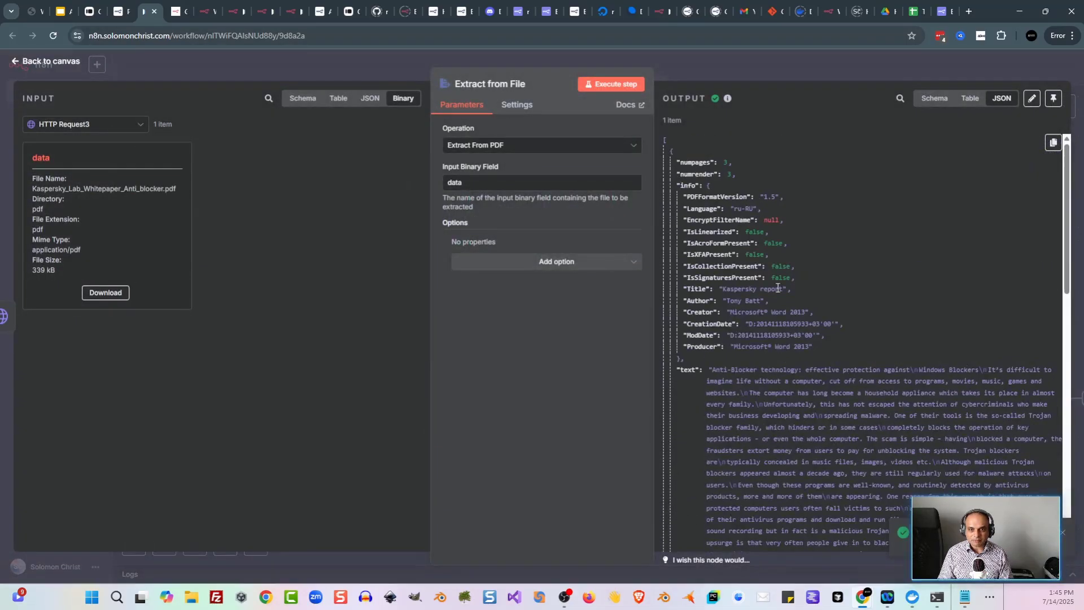
pyautogui.click(316, 56)
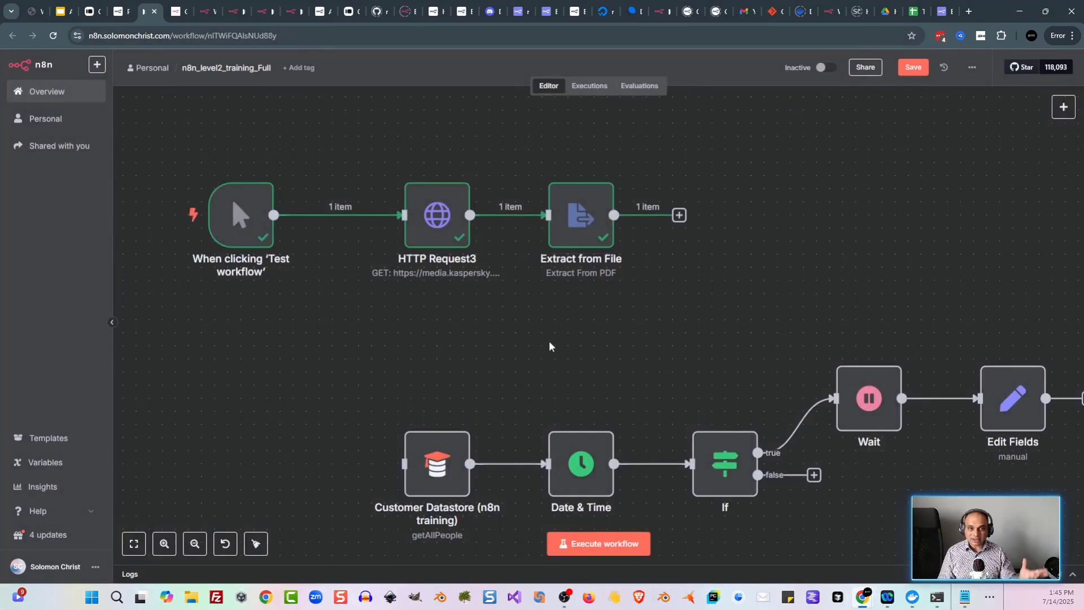
# Step: Skim the n8n documentation page, then return to the workflow editor
pyautogui.moveTo(445, 227)
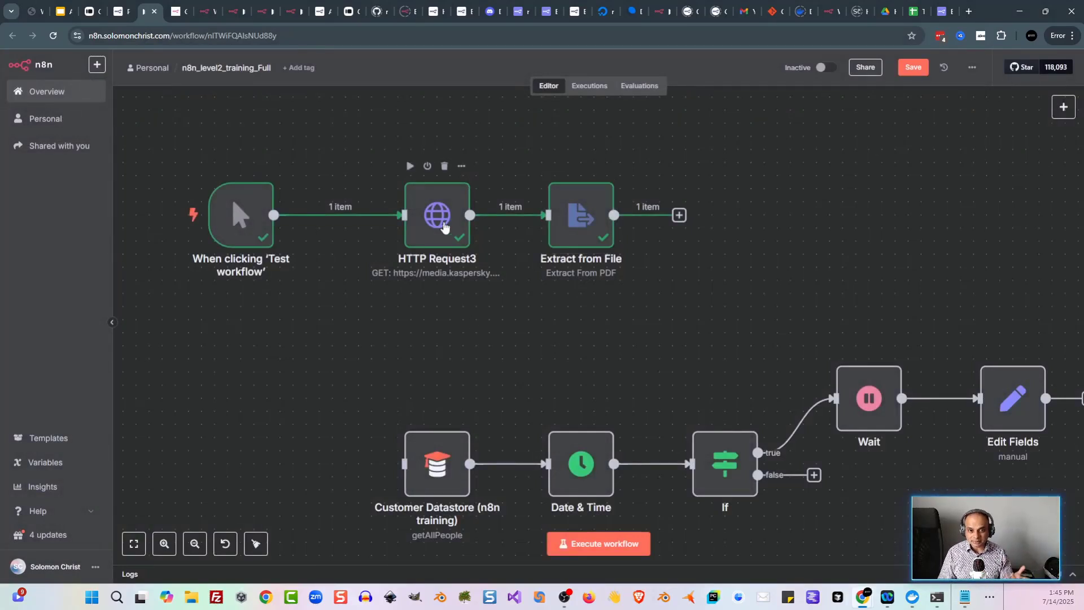
pyautogui.click(125, 20)
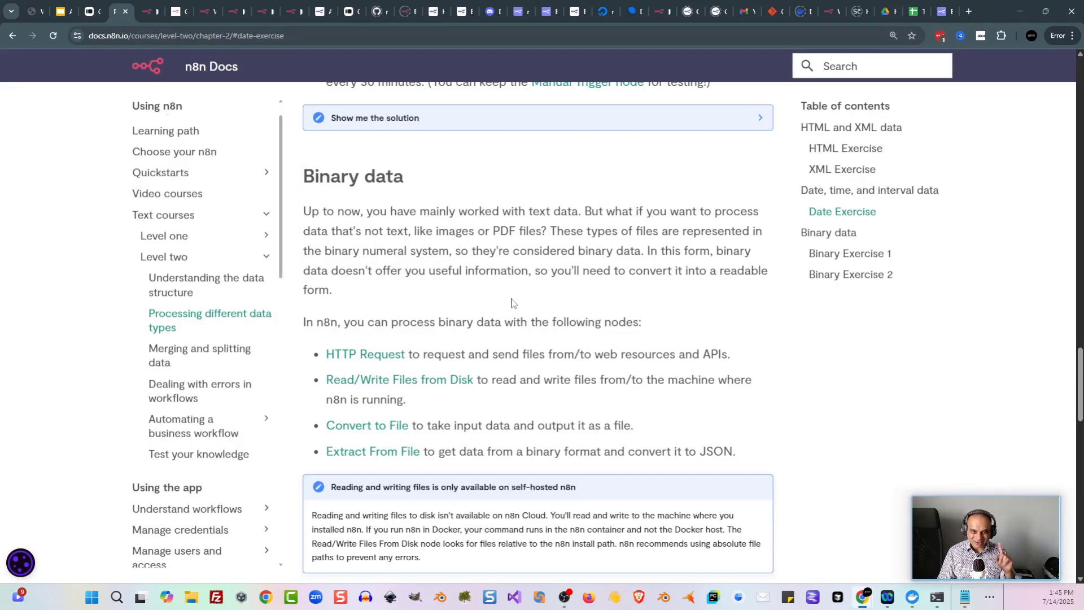
pyautogui.scroll(-2, 513, 303)
pyautogui.scroll(-1, 512, 303)
pyautogui.scroll(2, 540, 299)
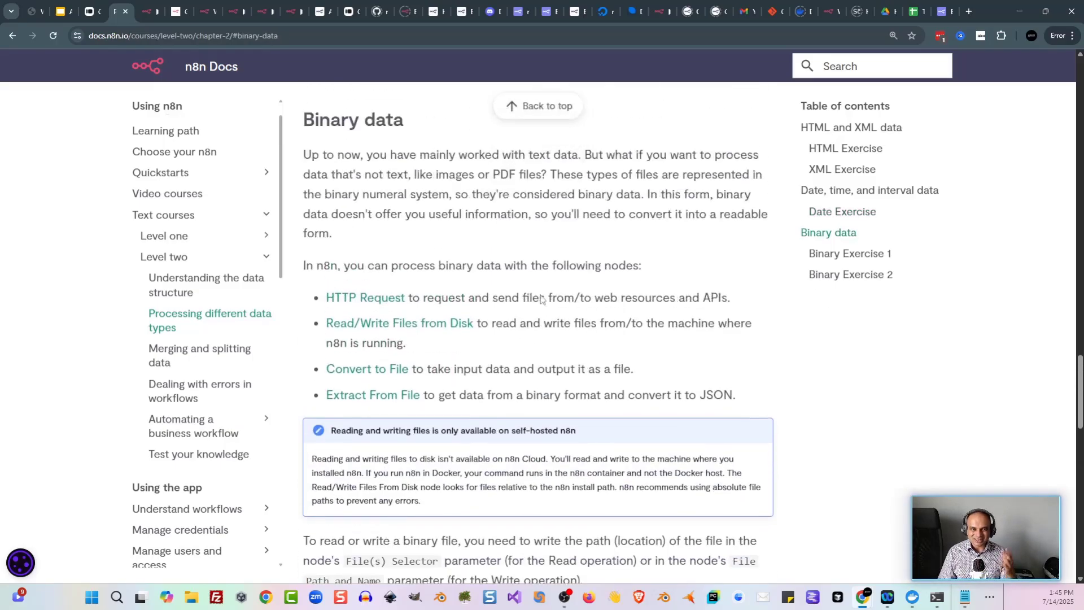
pyautogui.click(143, 12)
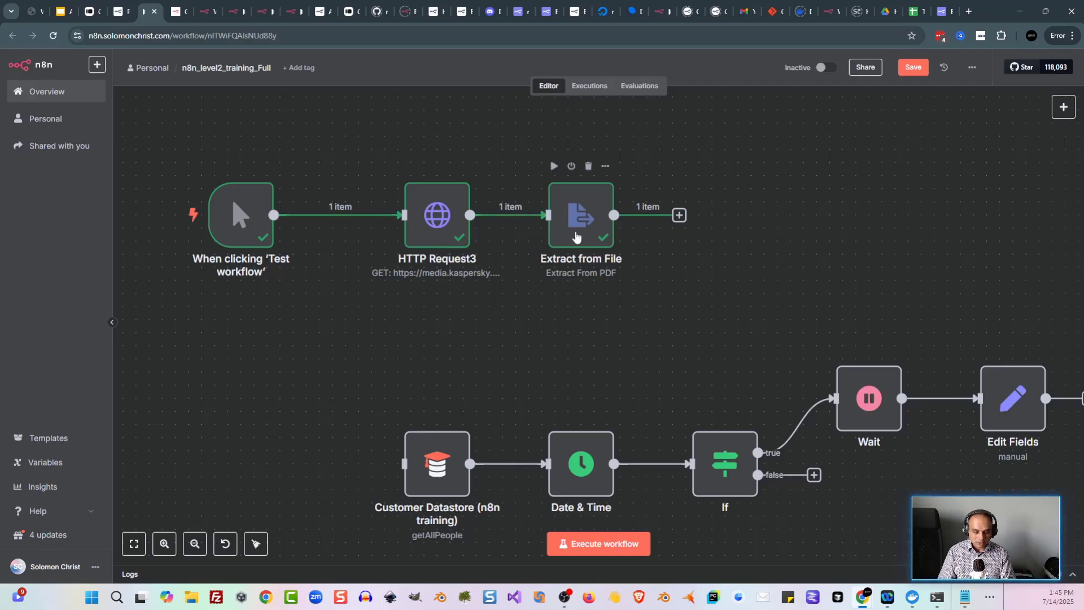
# Step: Search 'extrac' to list Extract from File's actions, then bring up the Binary Exercise 2 docs
pyautogui.press('Tab')
pyautogui.write('extrac')
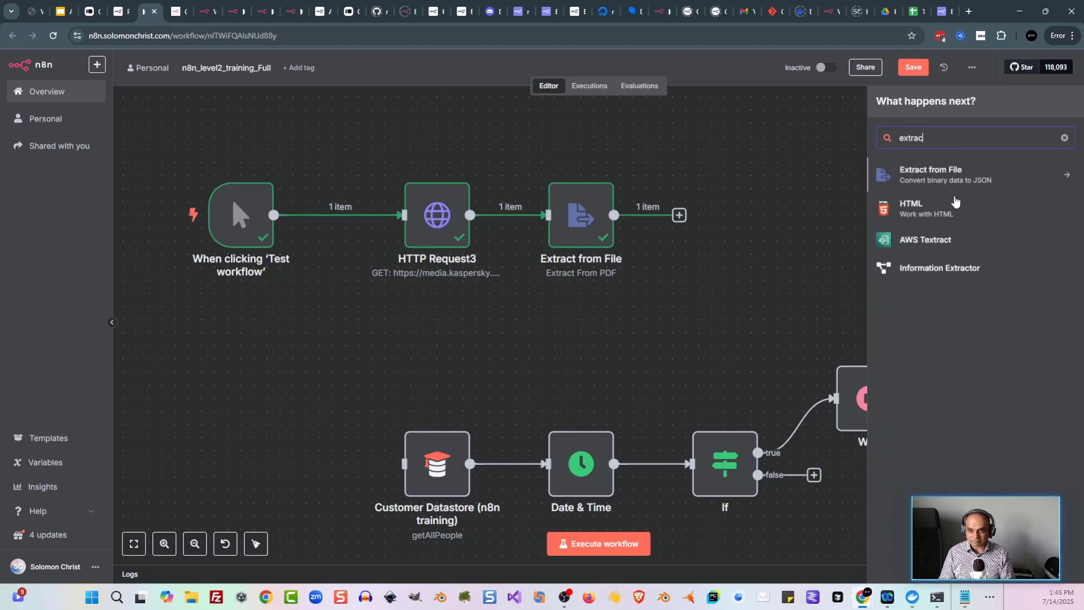
pyautogui.click(941, 180)
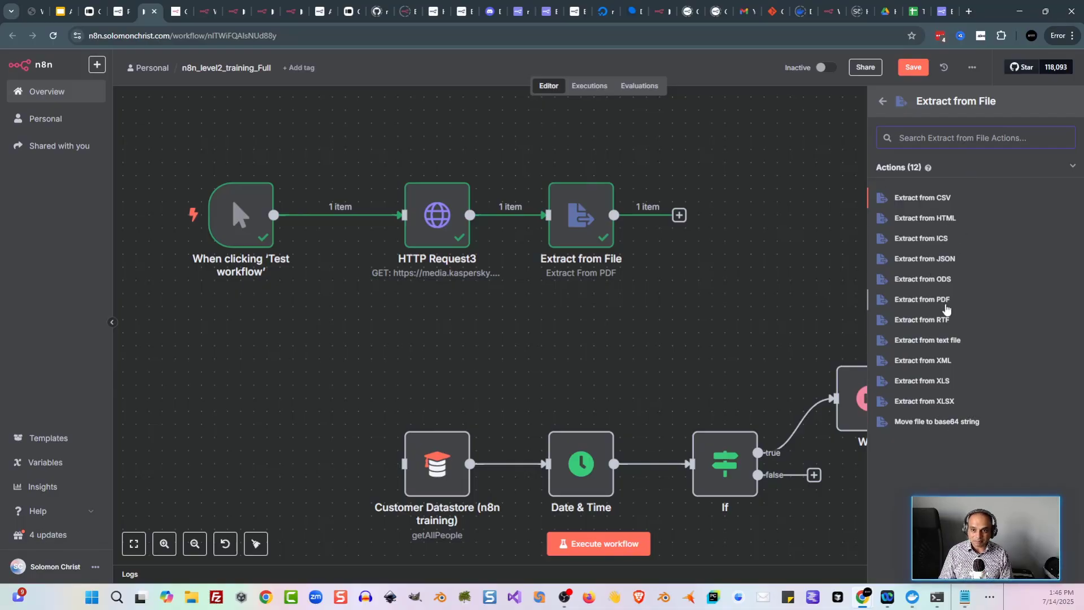
pyautogui.click(120, 11)
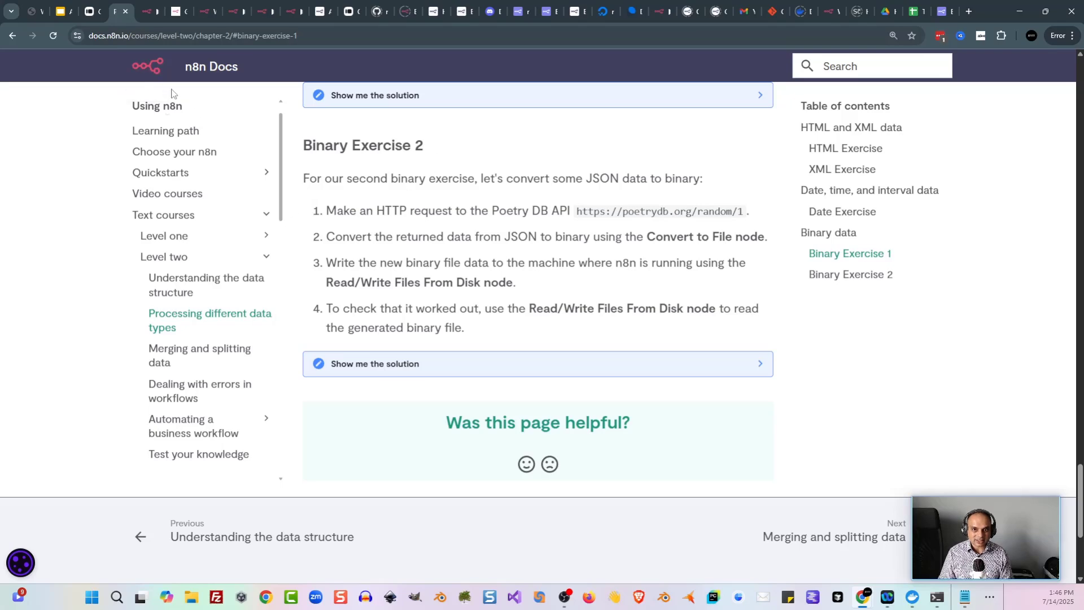
# Step: Disconnect the trigger from HTTP Request3 and connect it to HTTP Request4 instead
pyautogui.click(151, 16)
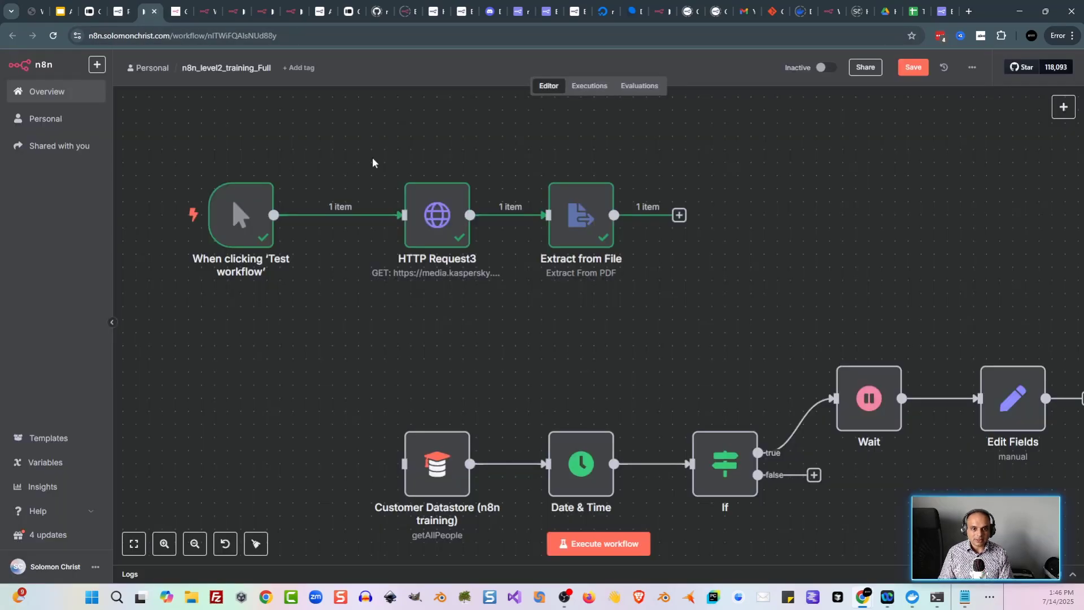
pyautogui.moveTo(370, 154); pyautogui.dragTo(438, 396)
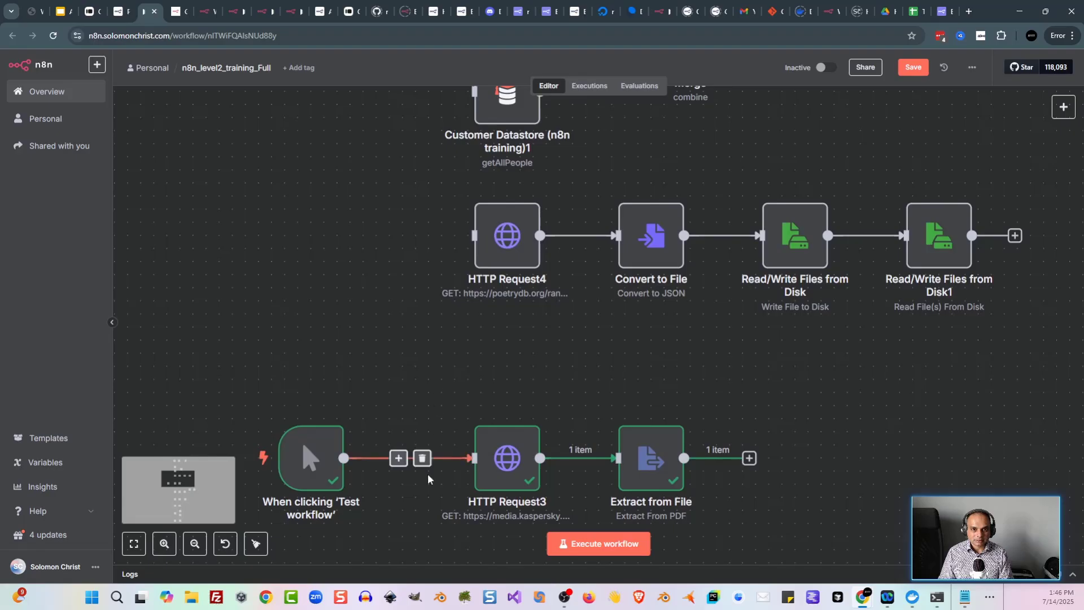
pyautogui.click(422, 458)
pyautogui.moveTo(319, 461); pyautogui.dragTo(315, 262)
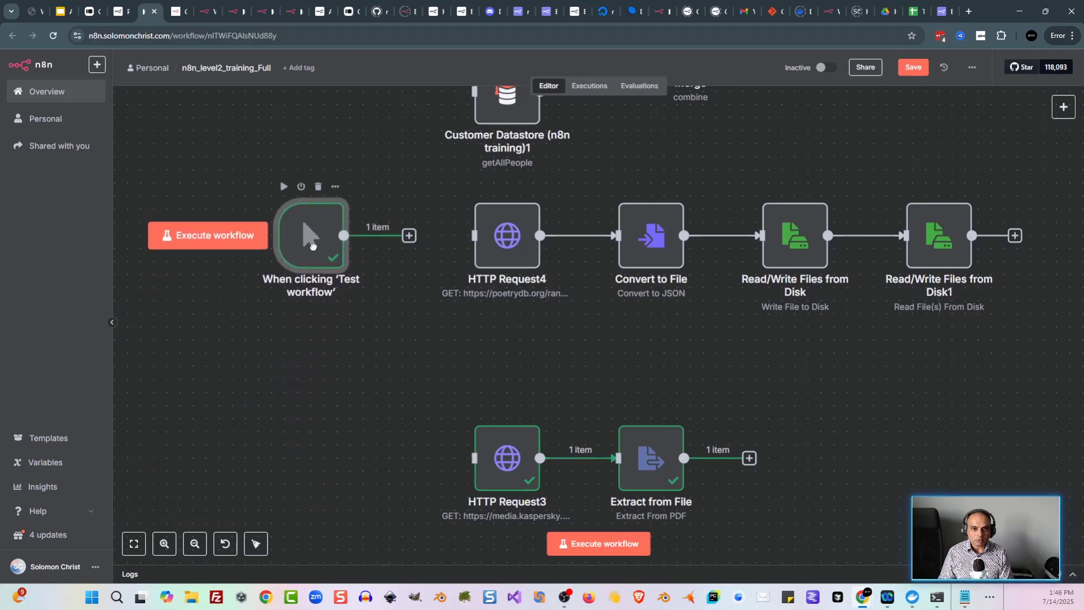
pyautogui.moveTo(409, 235); pyautogui.dragTo(448, 241)
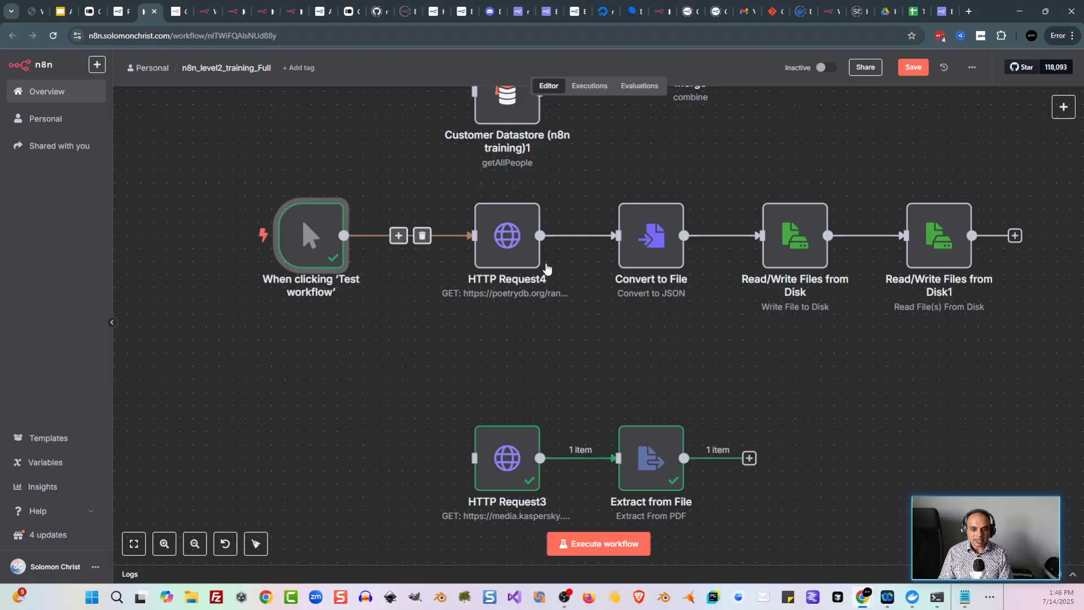
# Step: Review the Write and Read file nodes, execute the workflow, and check the read node's temp_file output
pyautogui.moveTo(592, 348); pyautogui.dragTo(514, 358)
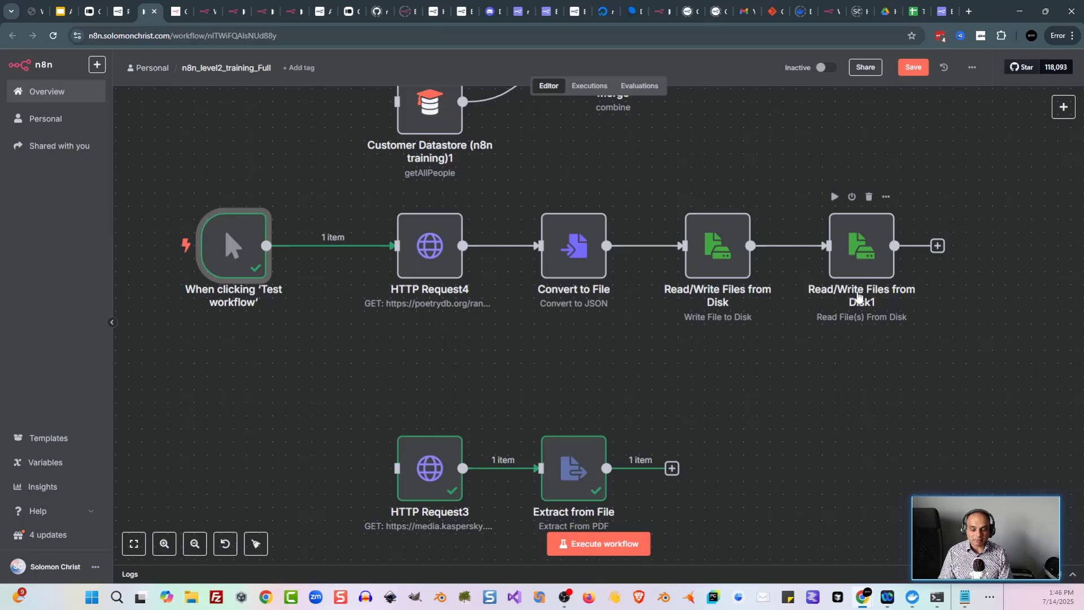
pyautogui.doubleClick(717, 249)
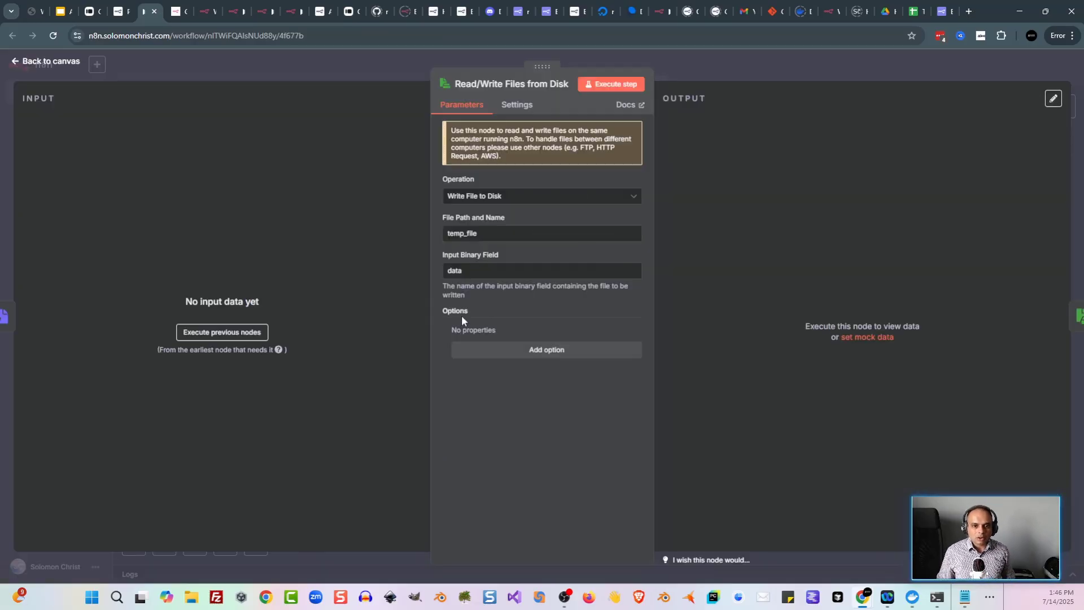
pyautogui.click(357, 74)
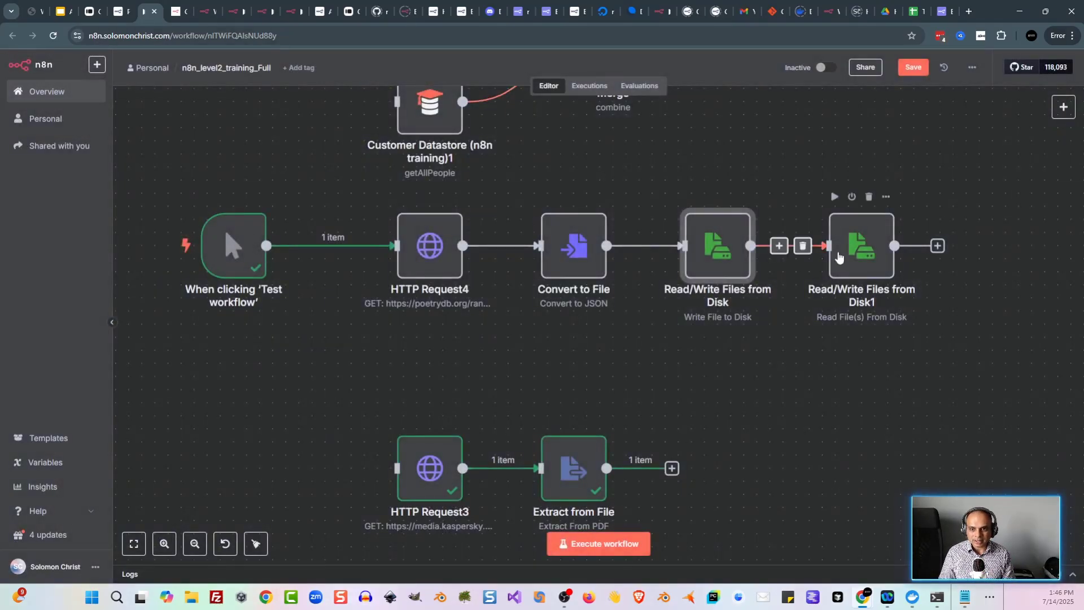
pyautogui.doubleClick(839, 257)
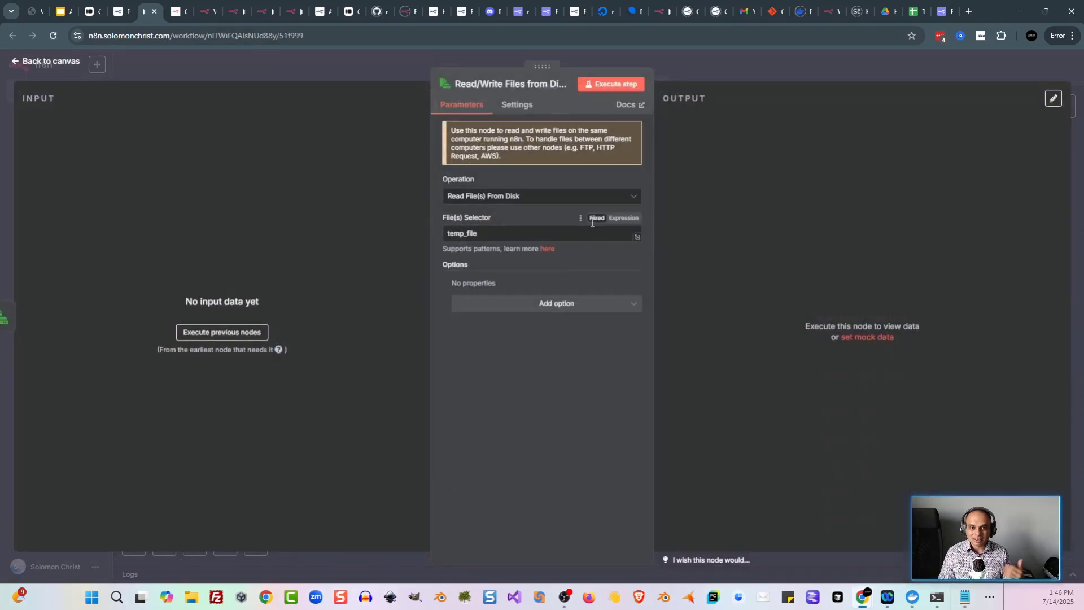
pyautogui.click(340, 73)
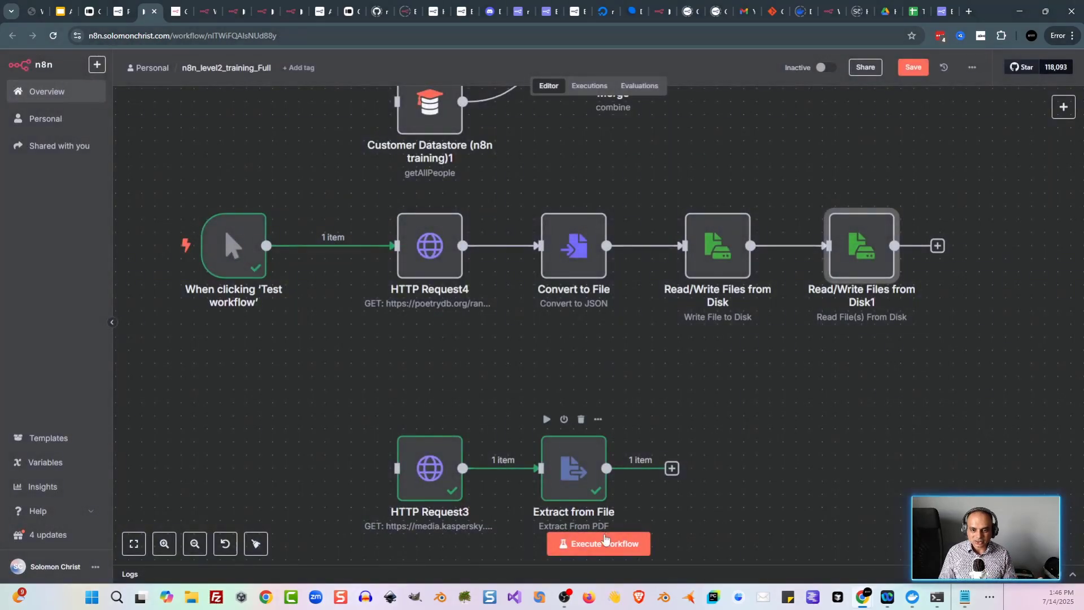
pyautogui.click(598, 543)
pyautogui.doubleClick(861, 246)
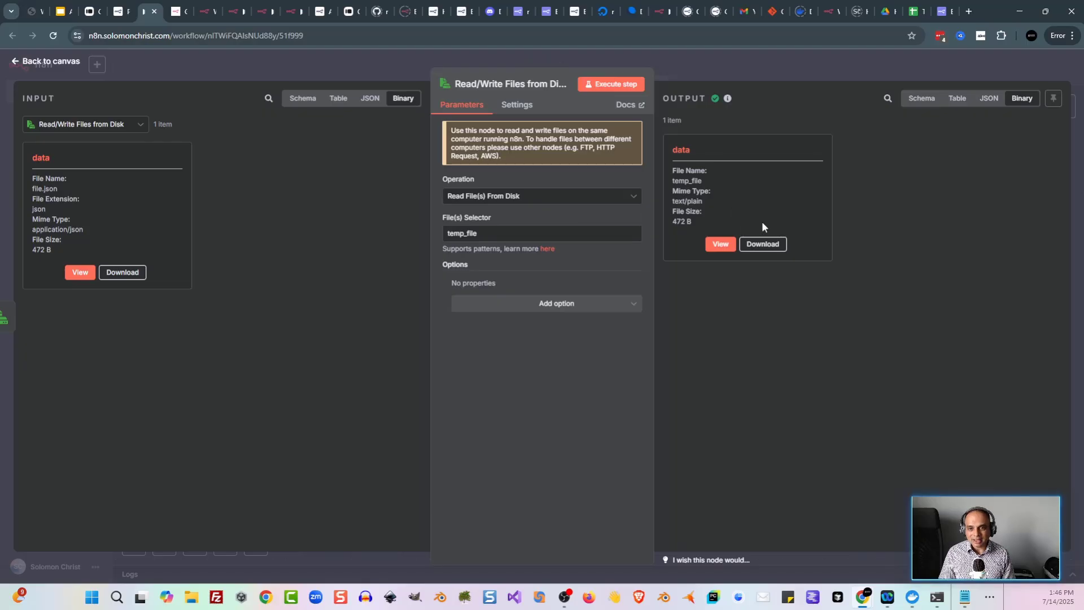
pyautogui.click(293, 65)
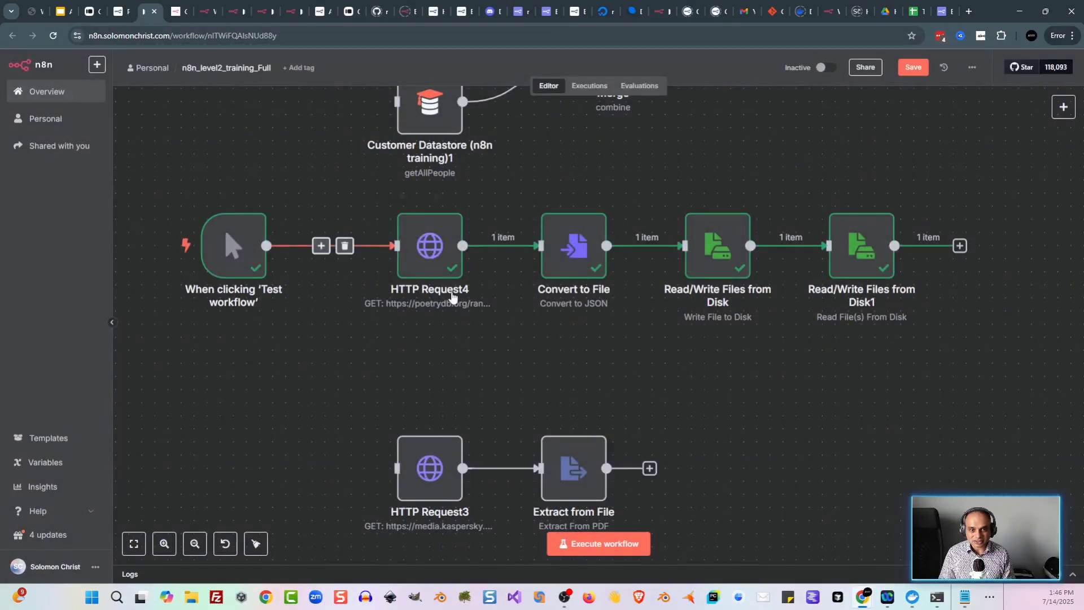
# Step: Search nodes for 'read' without adding one, then view the Merging and splitting data docs
pyautogui.press('Tab')
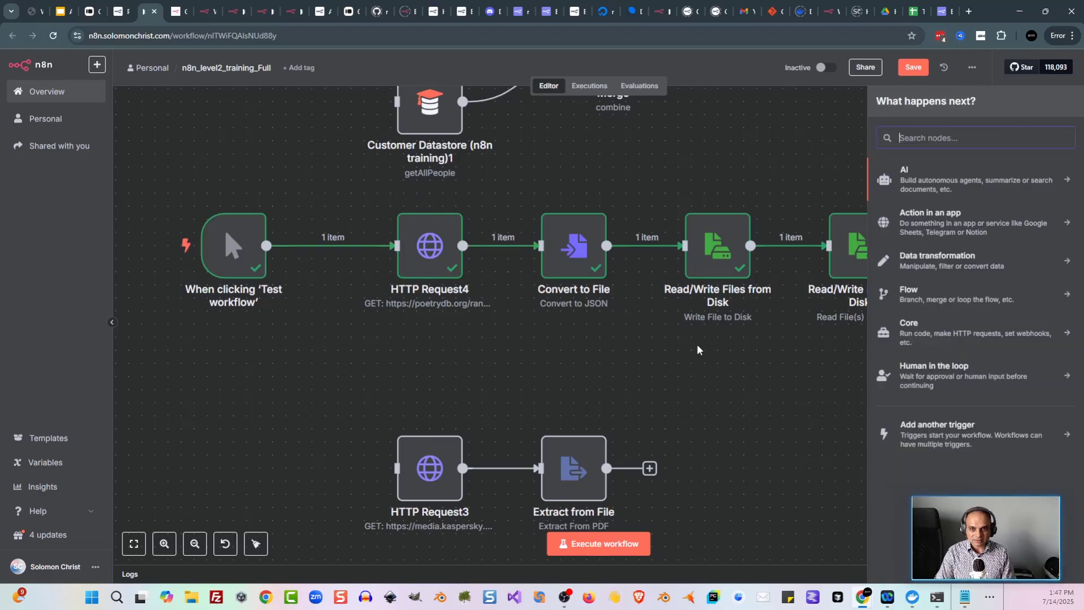
pyautogui.write('read')
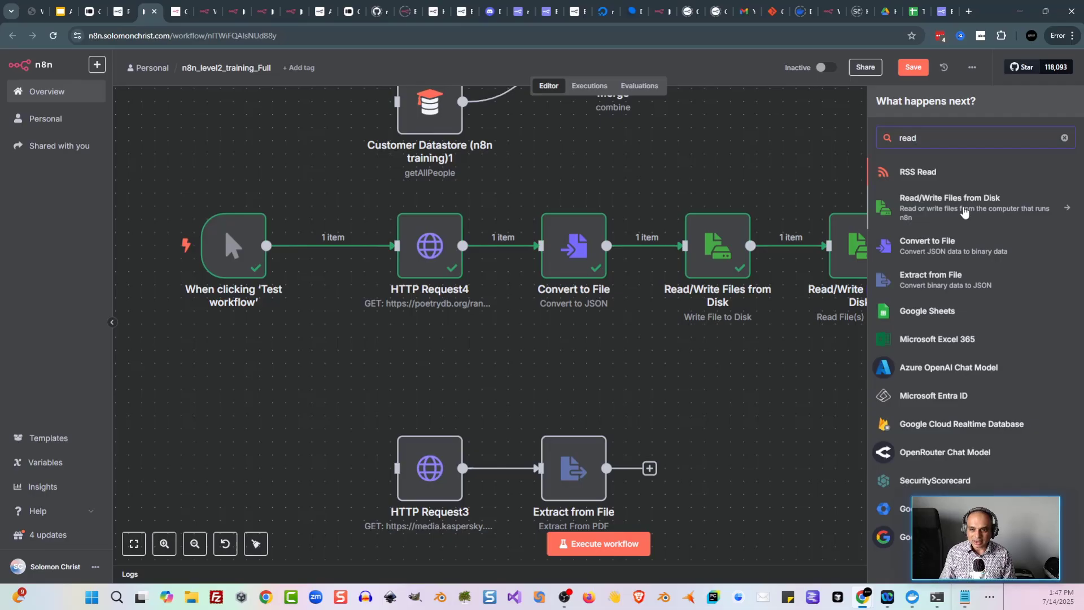
pyautogui.click(800, 383)
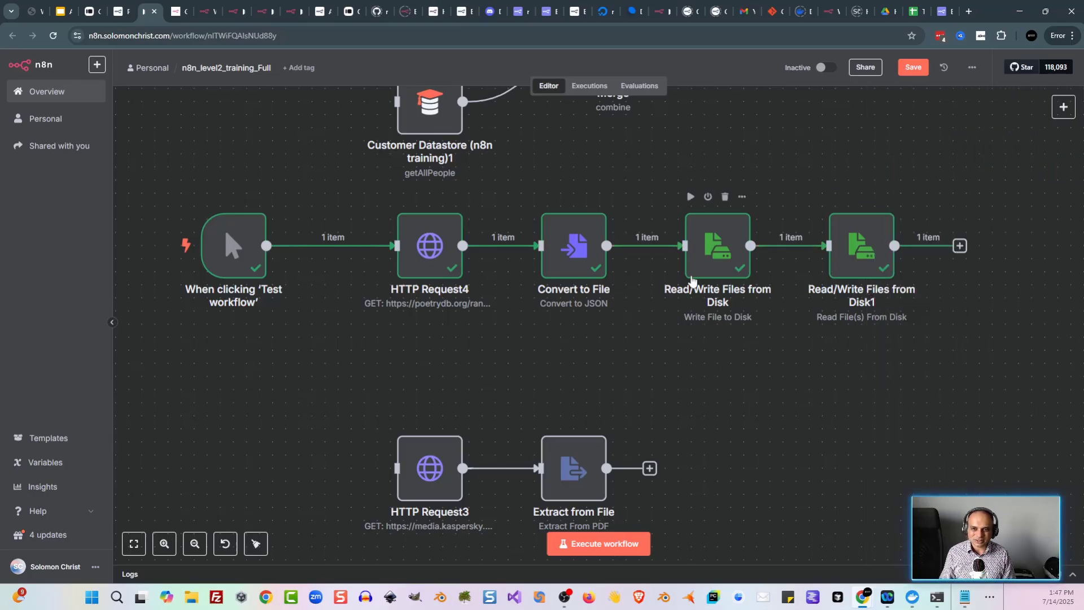
pyautogui.hotkey('ctrl', 'shift', 'Tab')
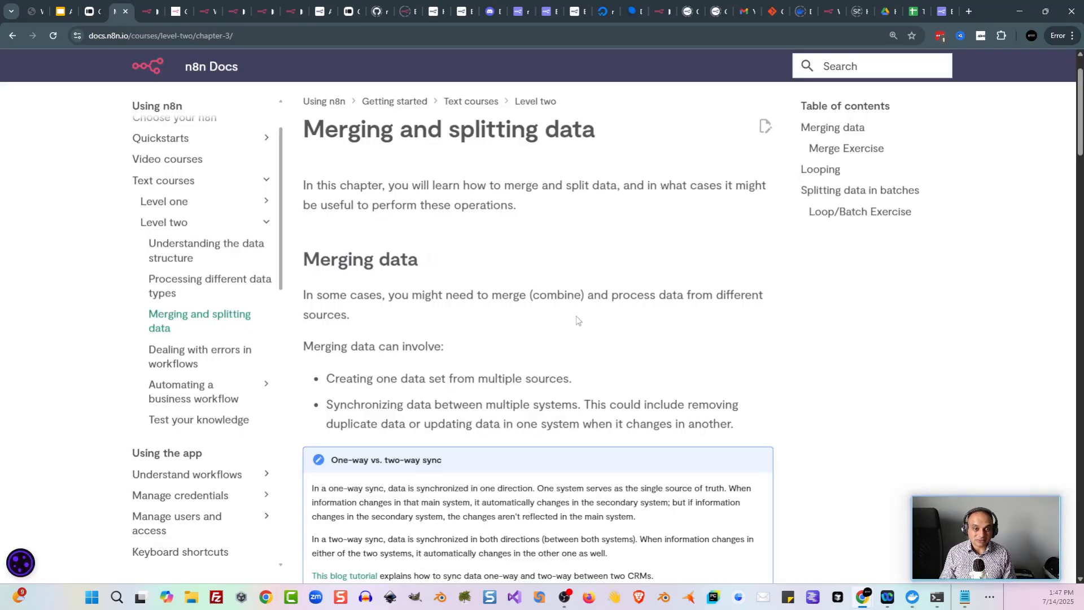
# Step: Read through the Merge Exercise in the docs and return to the workflow editor
pyautogui.scroll(-12, 576, 320)
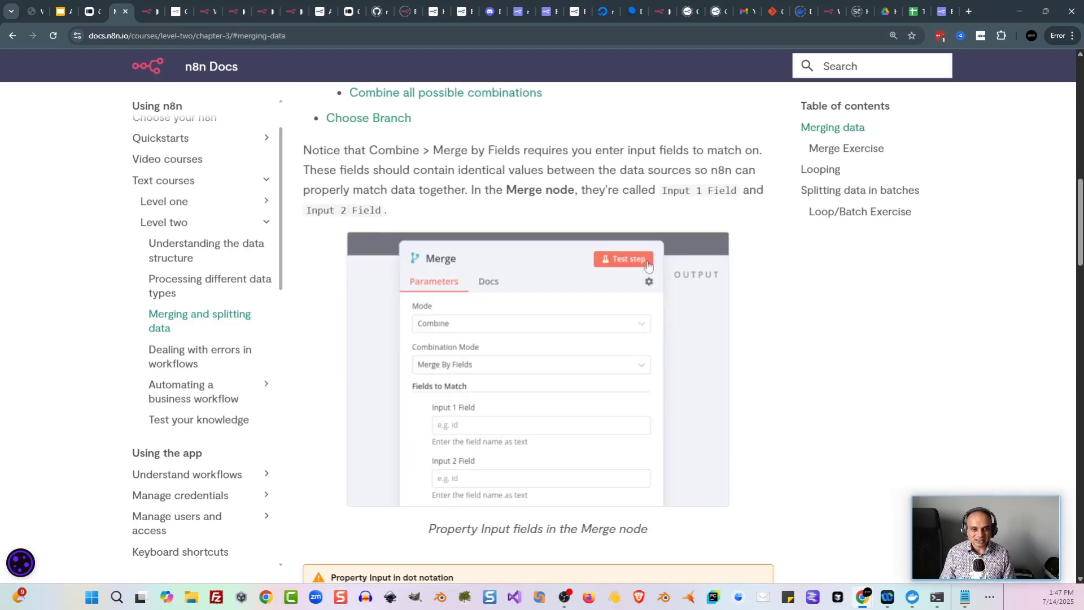
pyautogui.scroll(3, 681, 254)
pyautogui.scroll(-10, 561, 270)
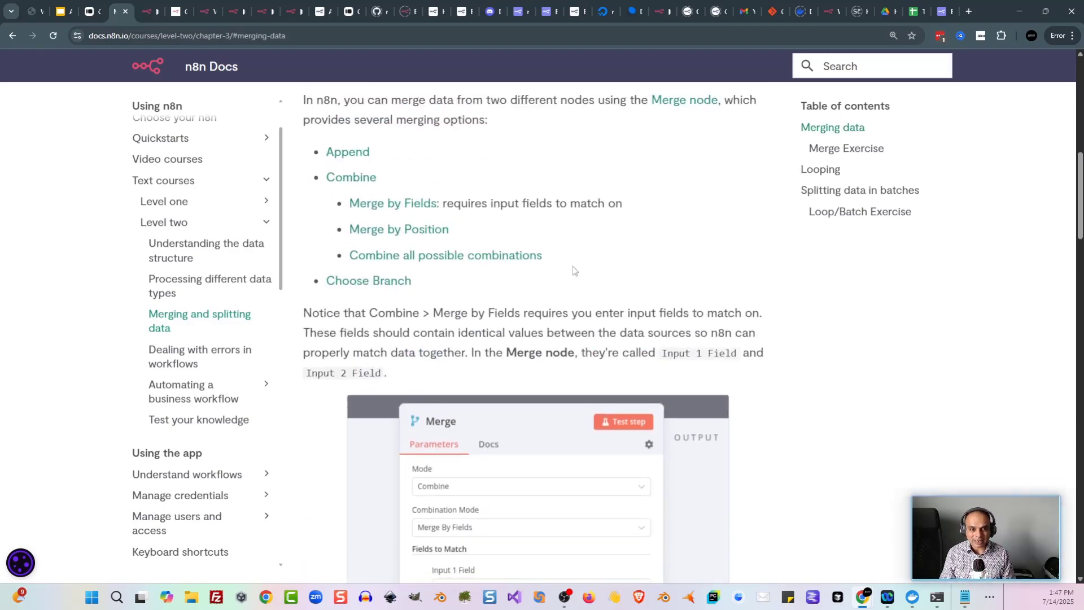
pyautogui.scroll(-1, 519, 320)
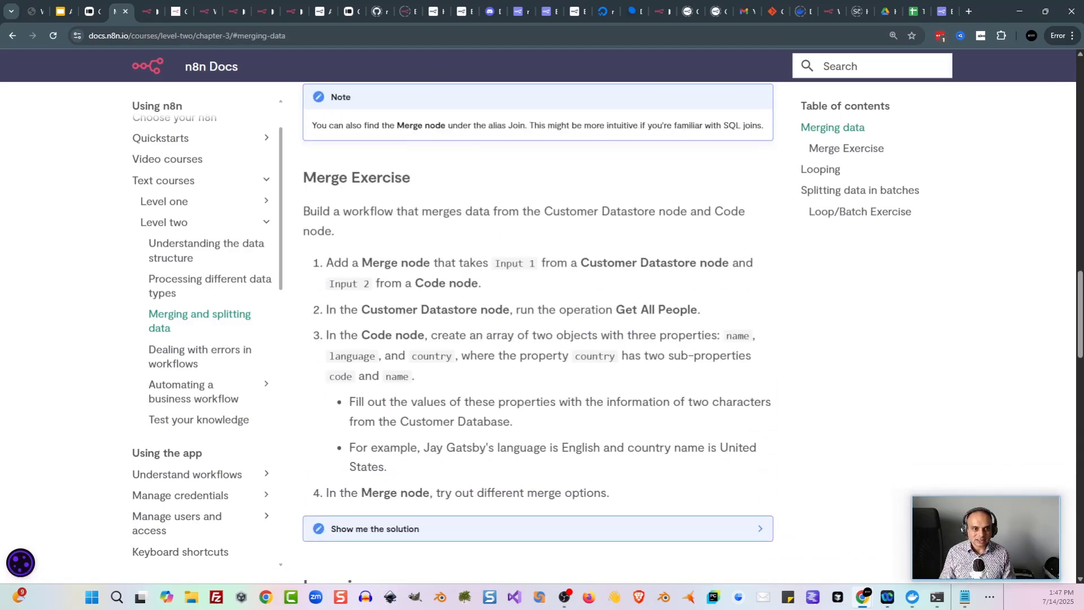
pyautogui.click(147, 12)
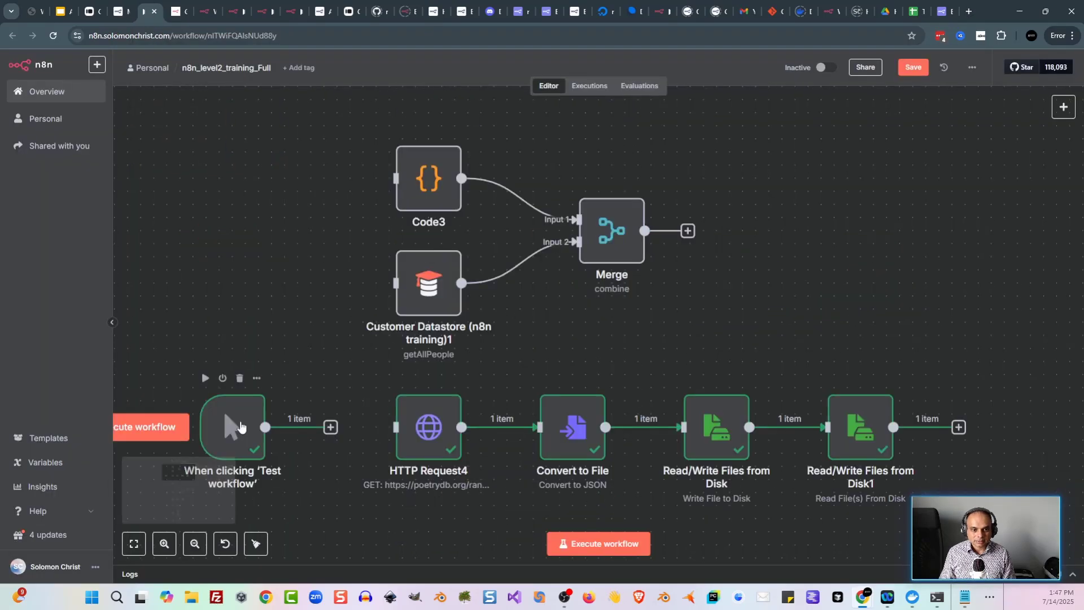
# Step: Connect the trigger to both Code3 and Customer Datastore (n8n training)1, then save the workflow
pyautogui.scroll(1, 323, 293)
pyautogui.hscroll(1, 322, 293)
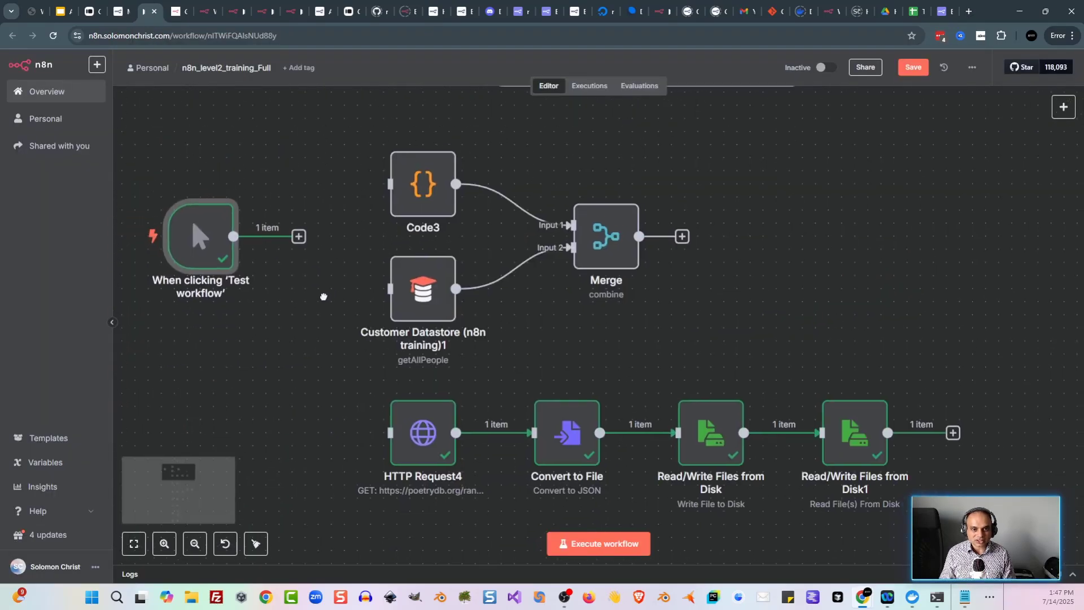
pyautogui.hscroll(-1, 205, 255)
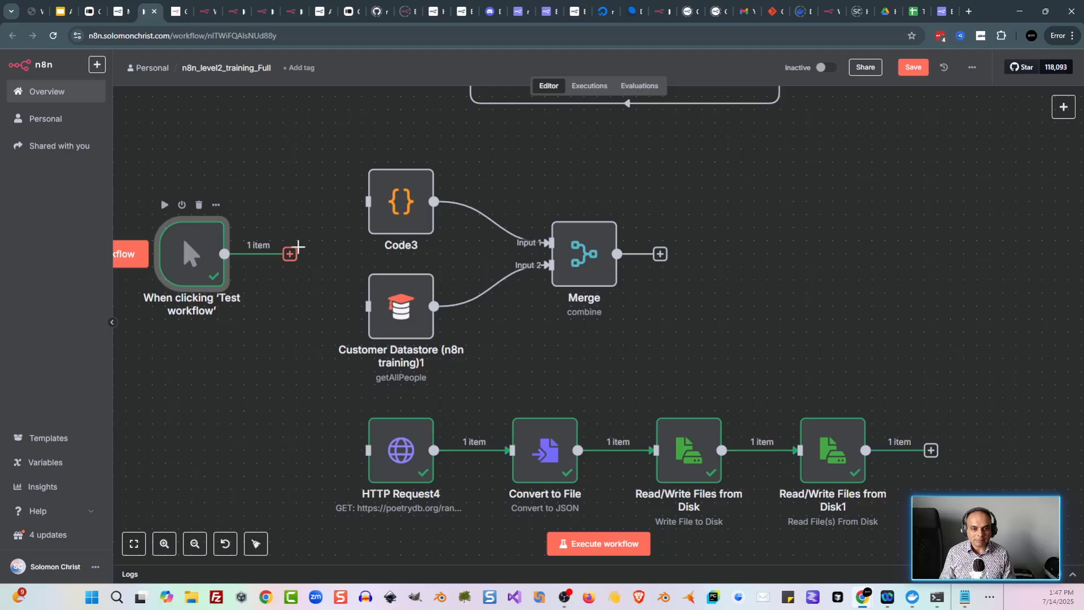
pyautogui.moveTo(290, 253); pyautogui.dragTo(368, 201)
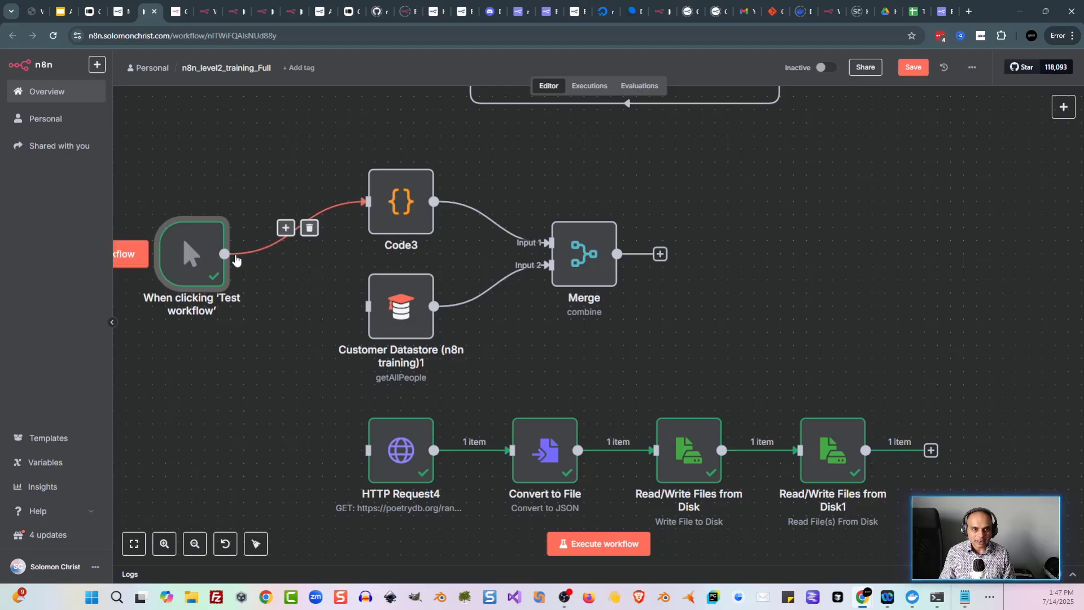
pyautogui.moveTo(224, 254); pyautogui.dragTo(368, 307)
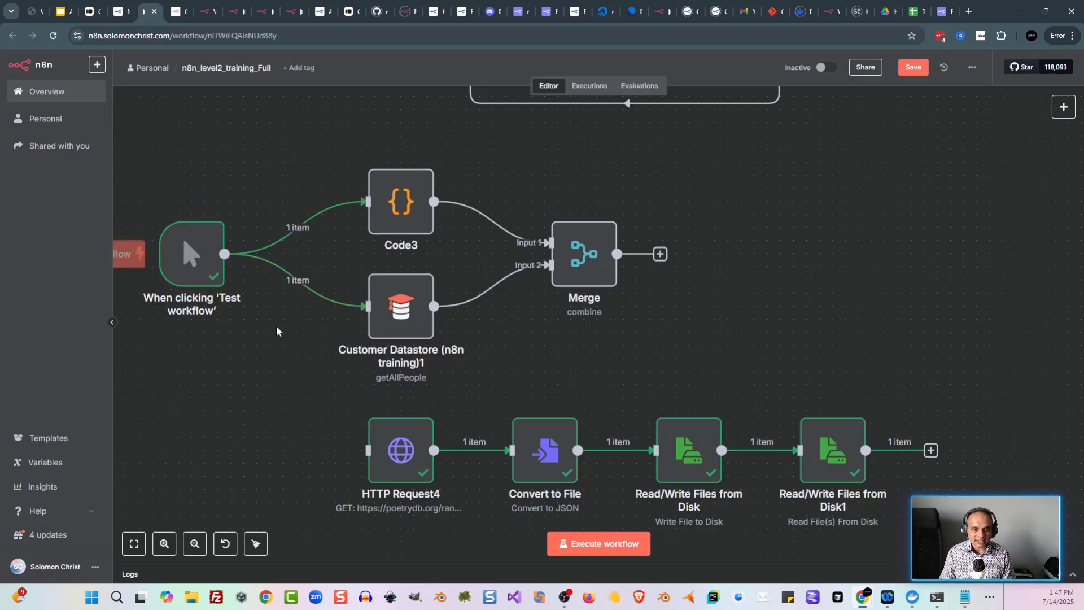
pyautogui.moveTo(189, 275); pyautogui.dragTo(202, 275)
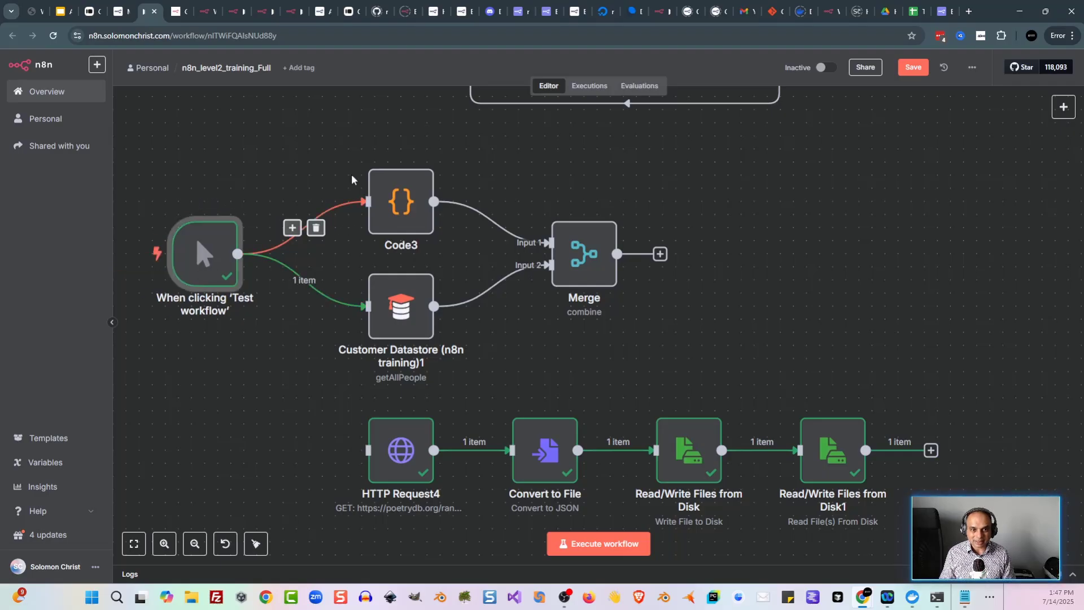
pyautogui.click(322, 154)
pyautogui.hotkey('ctrl', 's')
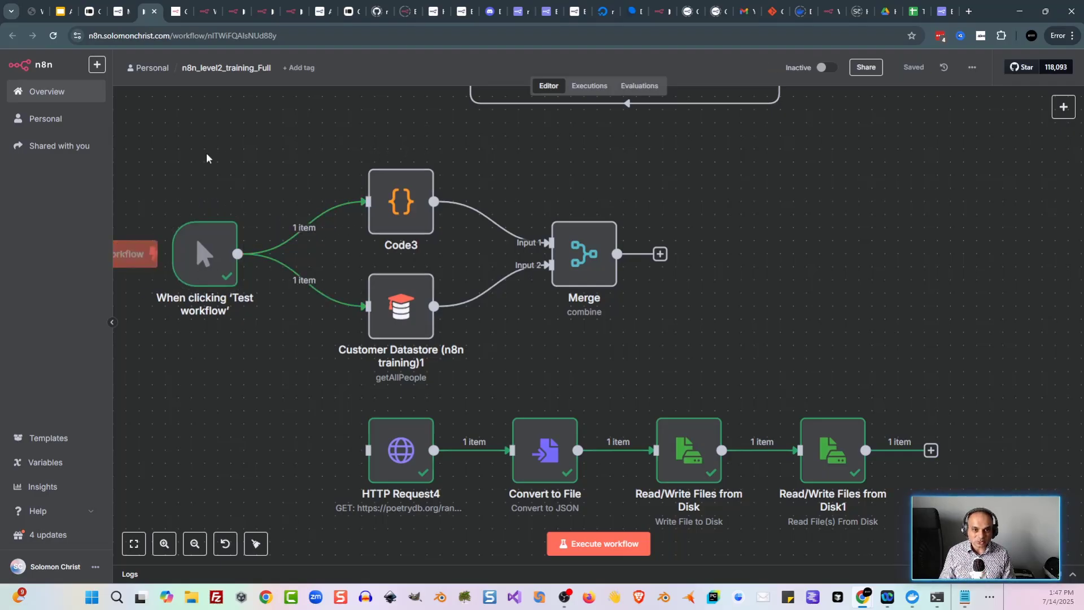
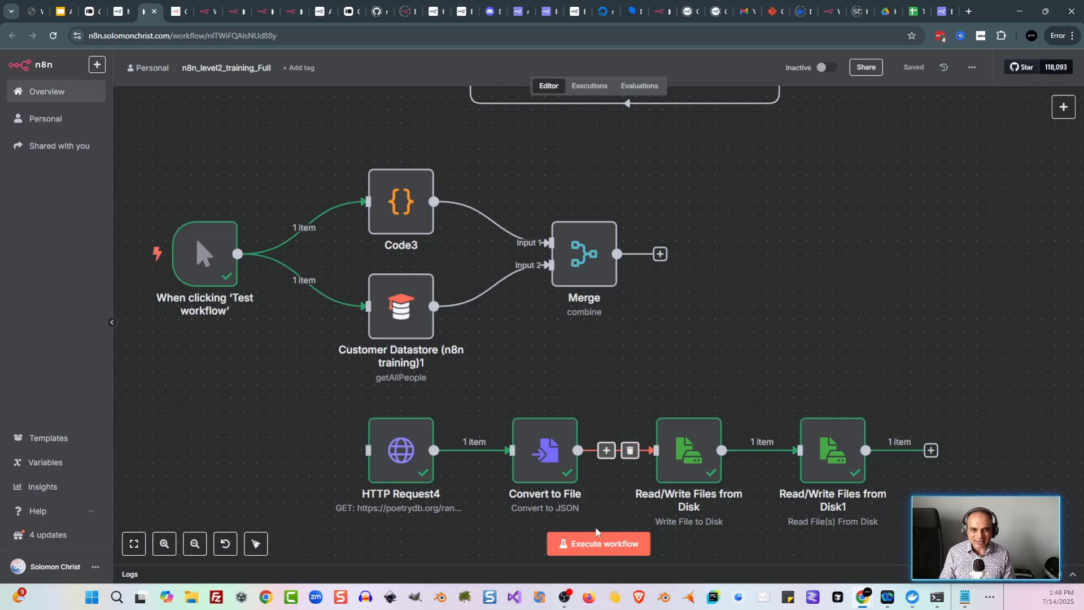
# Step: Execute the workflow and confirm Merge outputs one combined Code3 and customer item
pyautogui.click(598, 543)
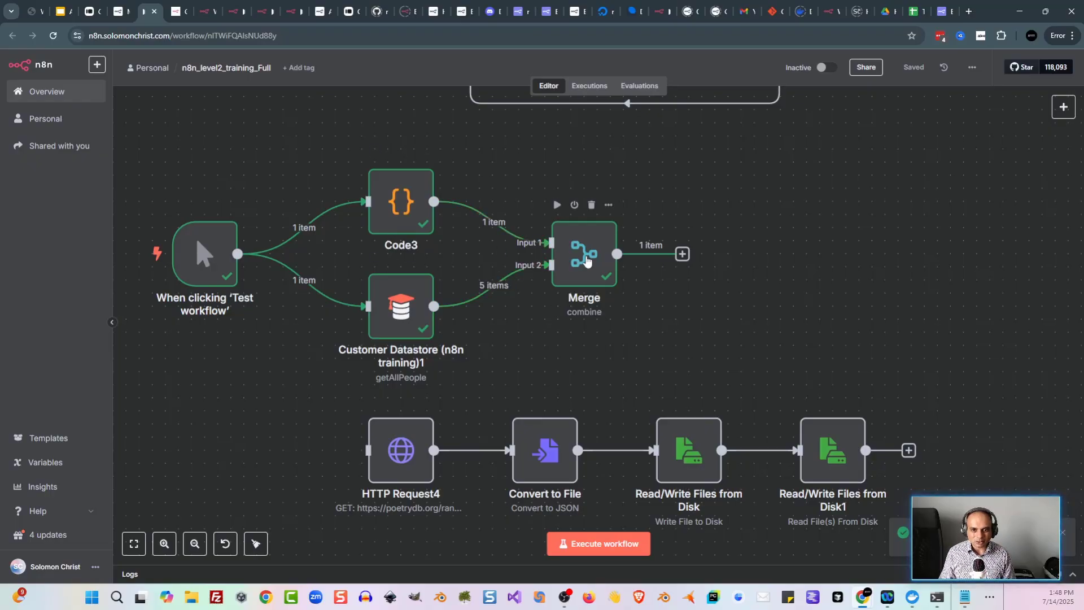
pyautogui.doubleClick(587, 252)
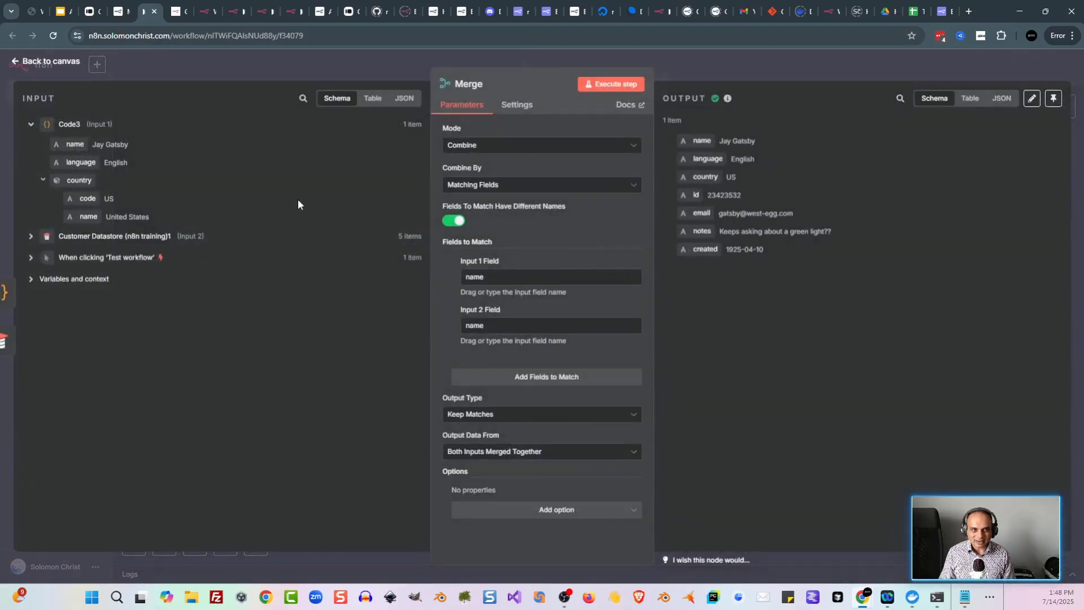
pyautogui.click(351, 59)
pyautogui.hotkey('ctrl', 'shift', 'Tab')
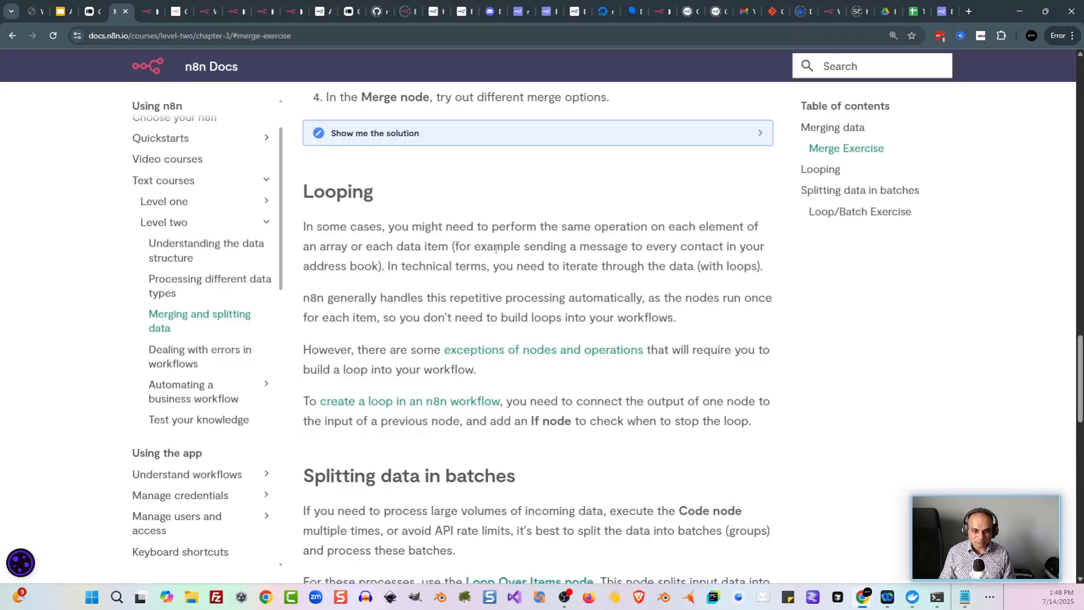
# Step: Back in the editor, inspect the Code4 node's RSS feed URLs
pyautogui.scroll(-2, 495, 248)
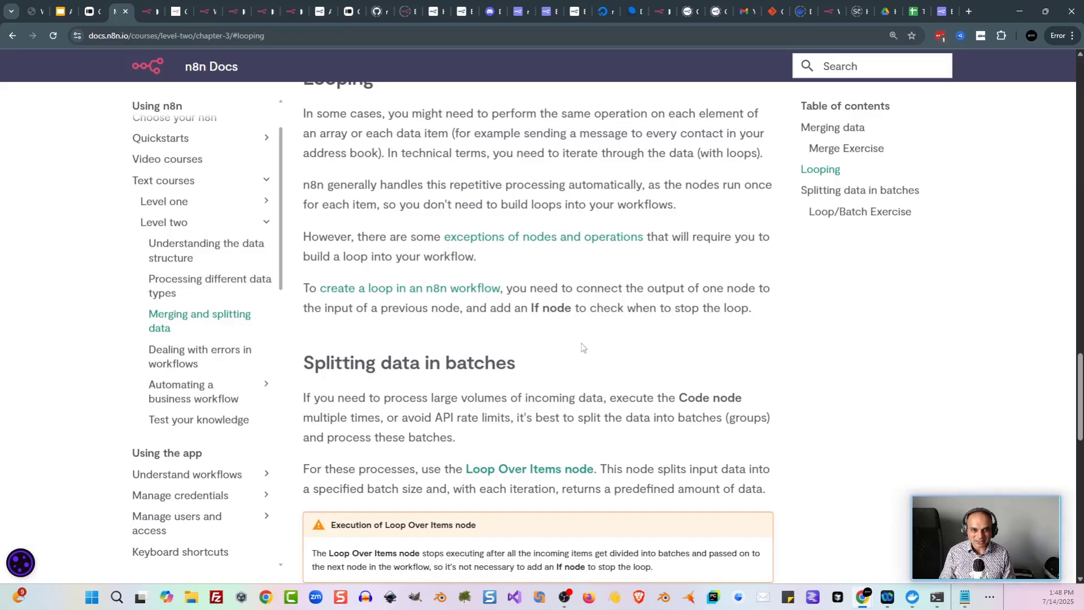
pyautogui.scroll(-1, 583, 347)
pyautogui.hotkey('ctrl', 'Tab')
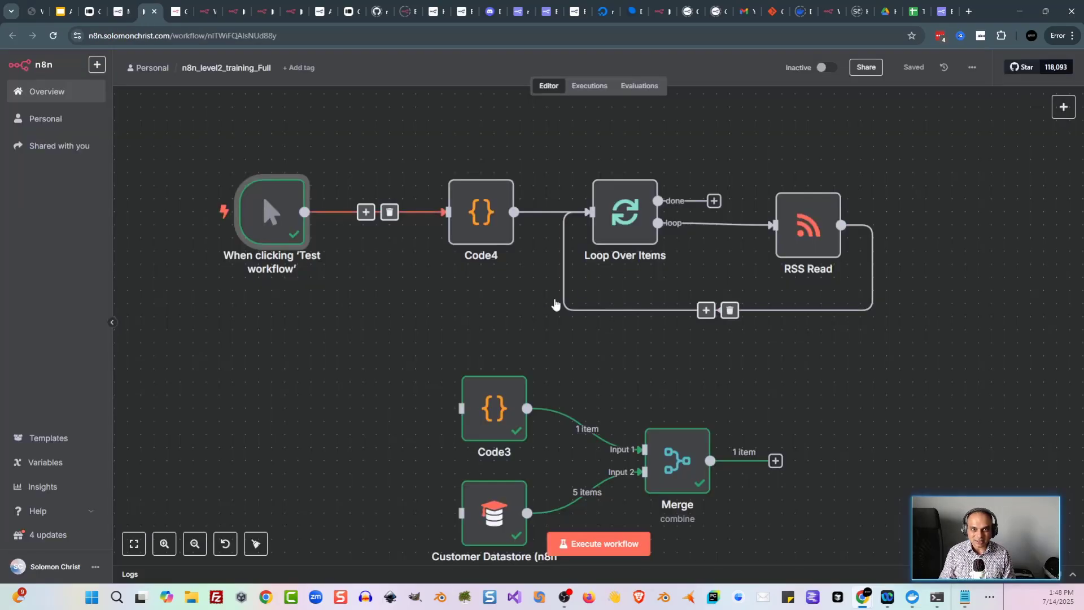
pyautogui.hscroll(2, 554, 305)
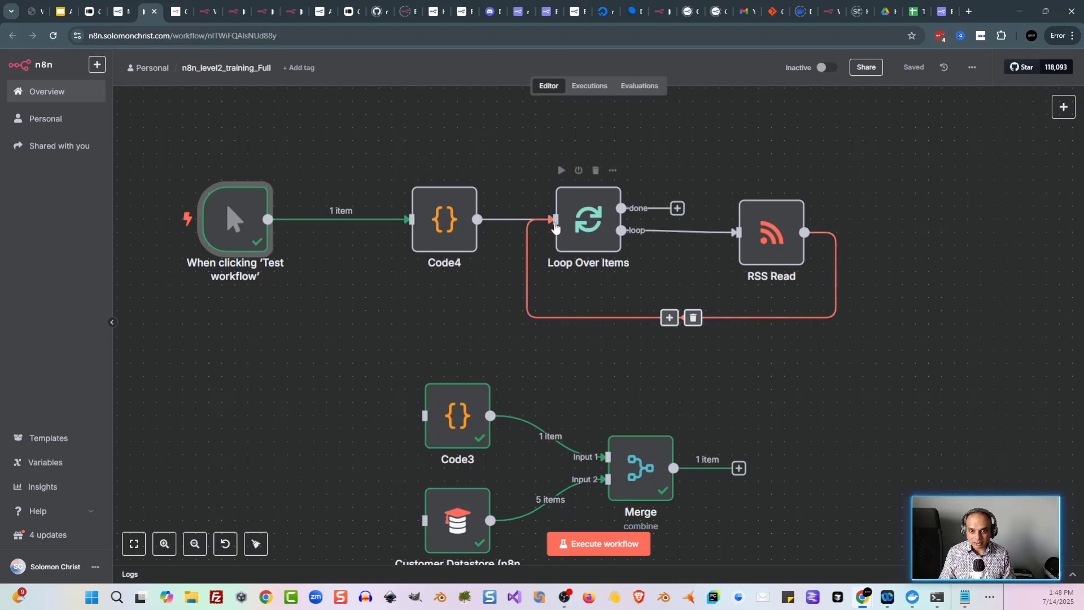
pyautogui.doubleClick(444, 221)
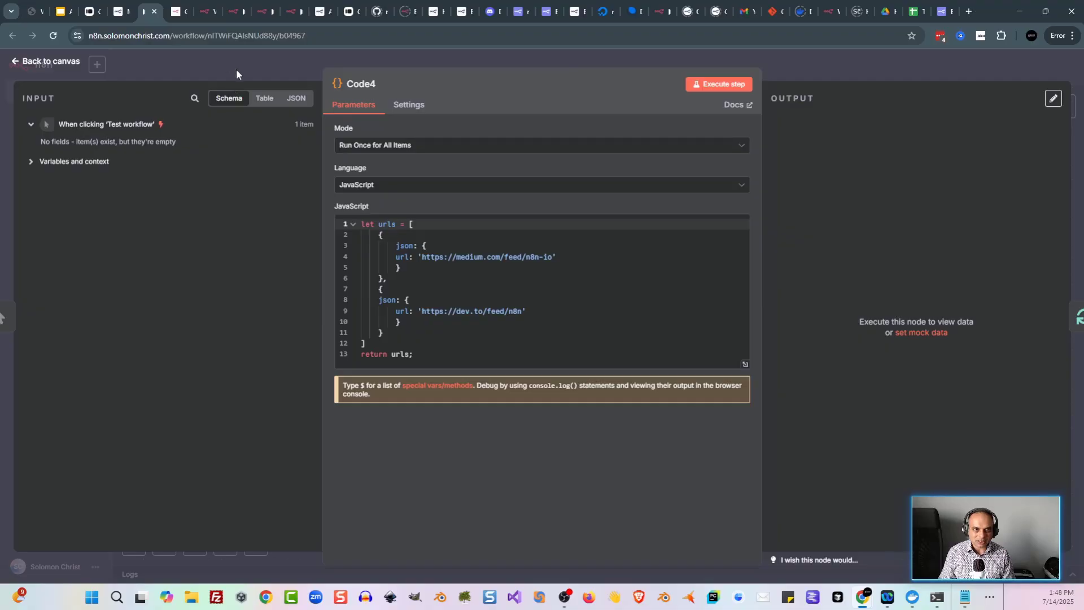
pyautogui.click(236, 69)
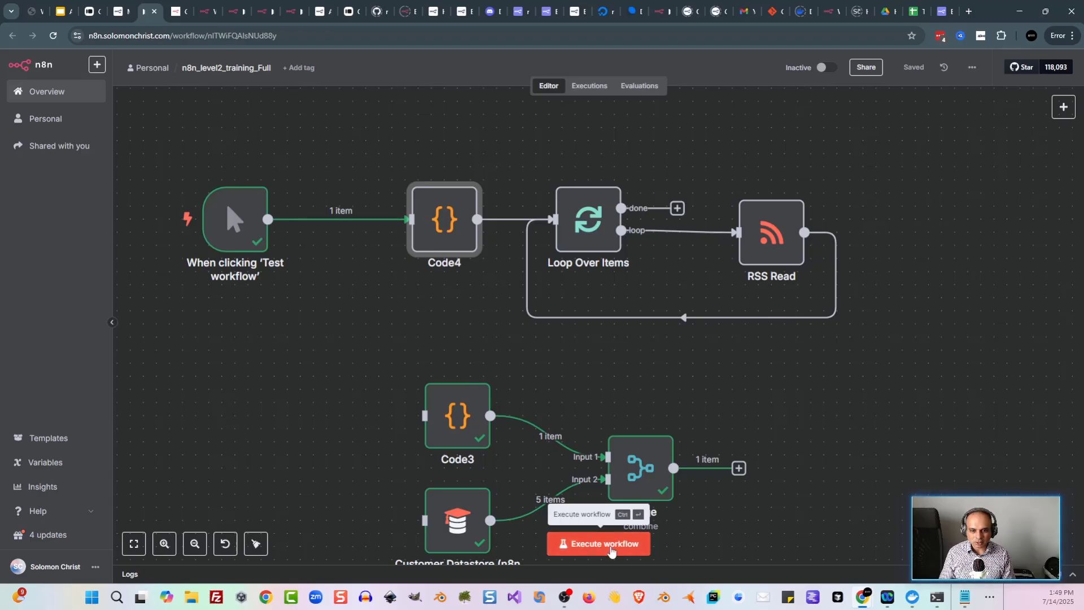
# Step: Execute the workflow and verify Loop Over Items returns 22 RSS items from both feeds
pyautogui.click(611, 551)
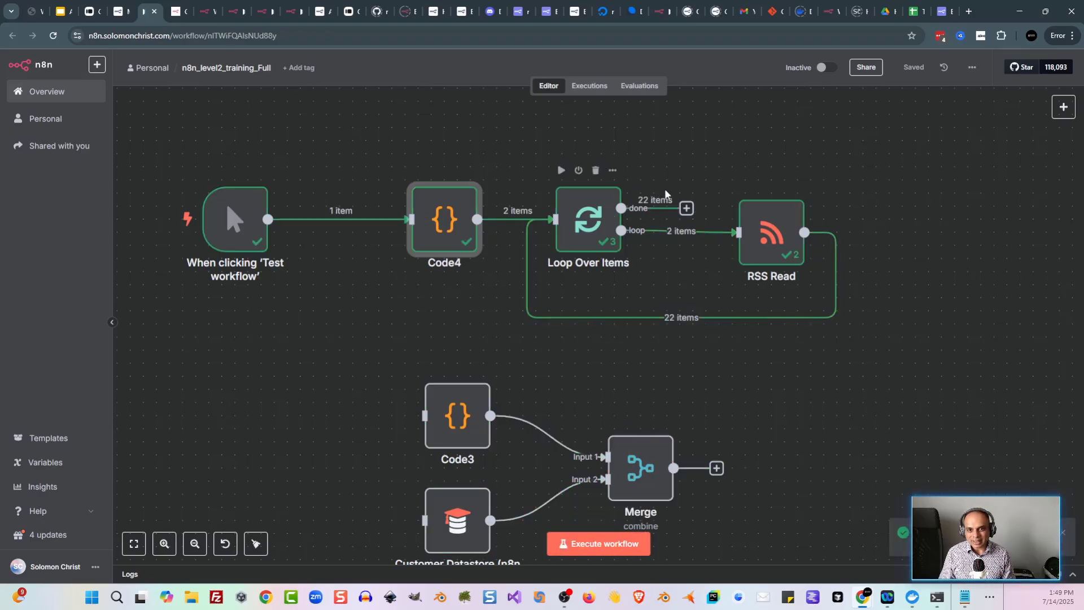
pyautogui.doubleClick(588, 220)
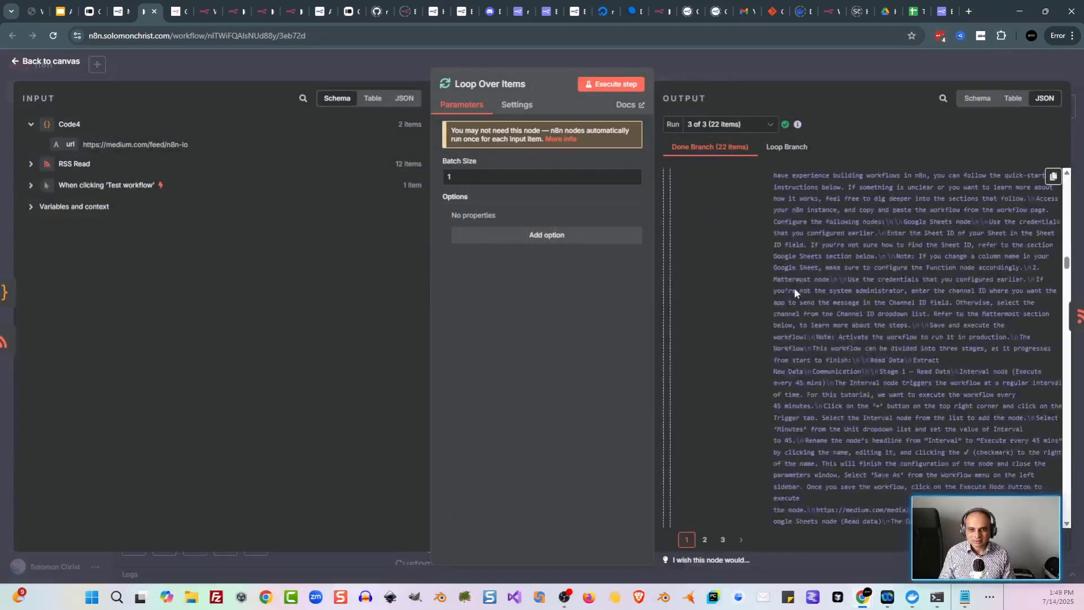
pyautogui.scroll(15, 793, 287)
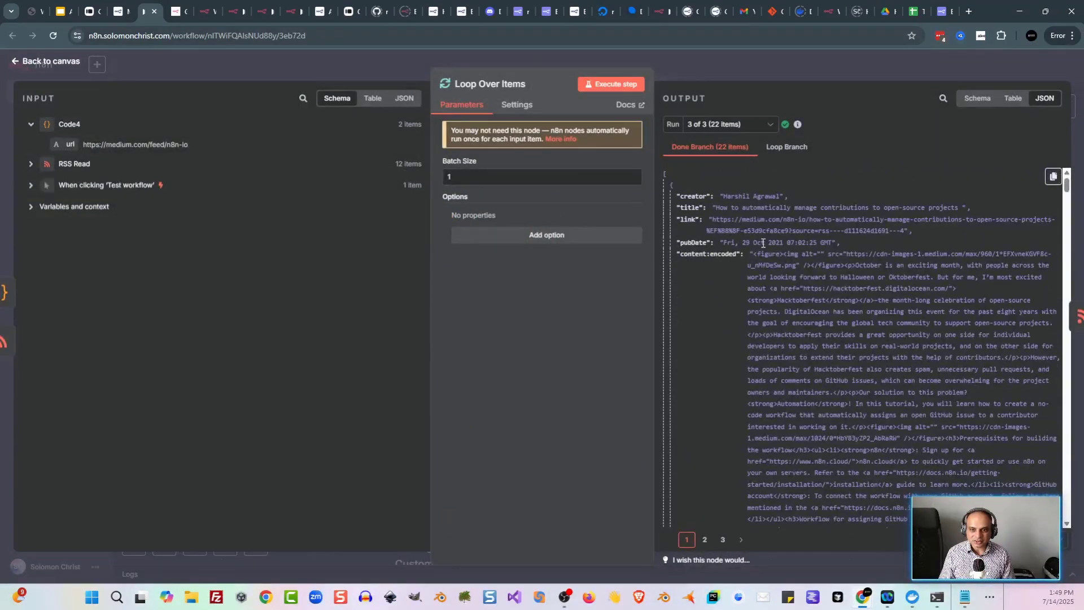
pyautogui.scroll(-10, 737, 295)
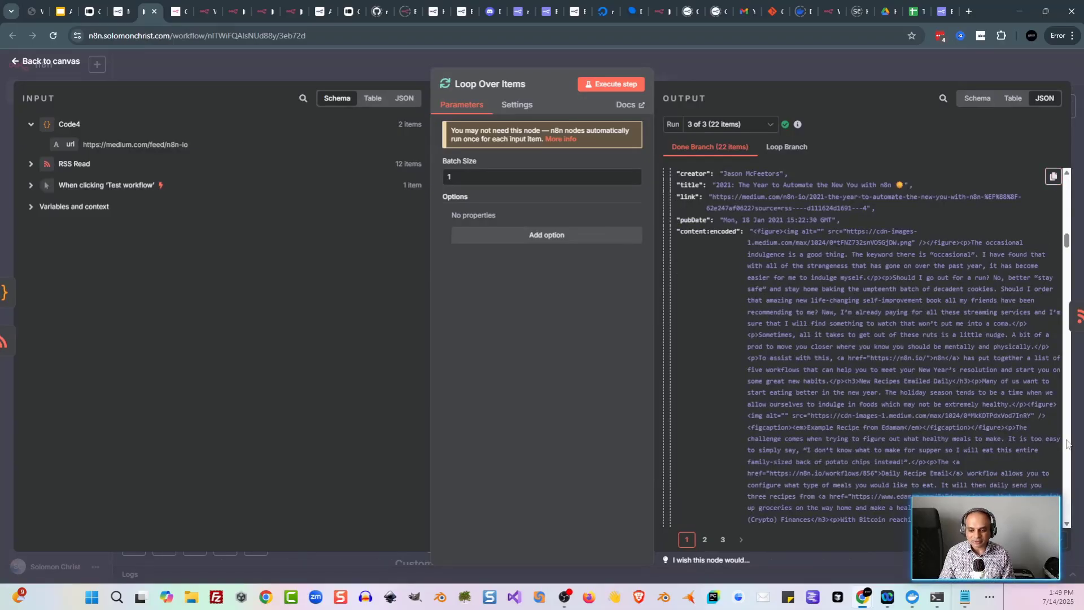
pyautogui.hotkey('ctrl', 'shift', 'Tab')
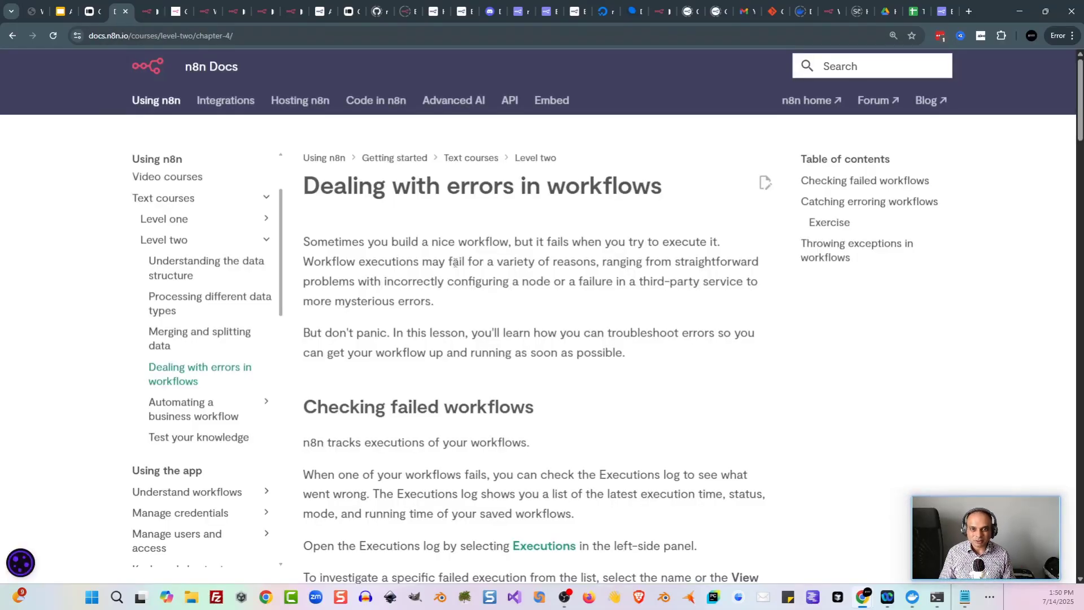
# Step: Read the Dealing with errors lesson and glance at the error workflow in the editor
pyautogui.scroll(-1, 455, 261)
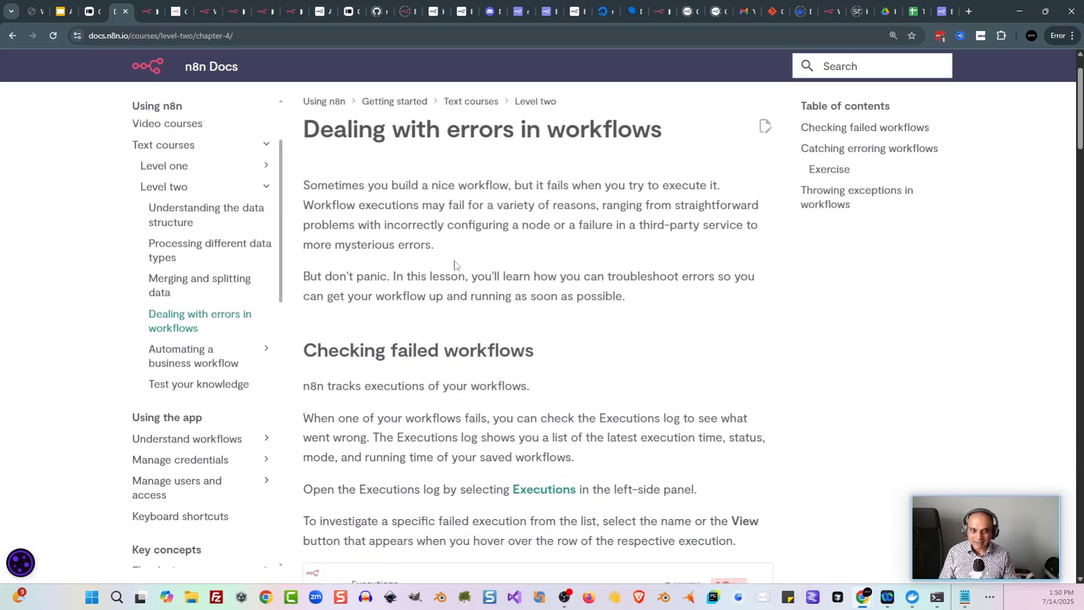
pyautogui.scroll(1, 602, 290)
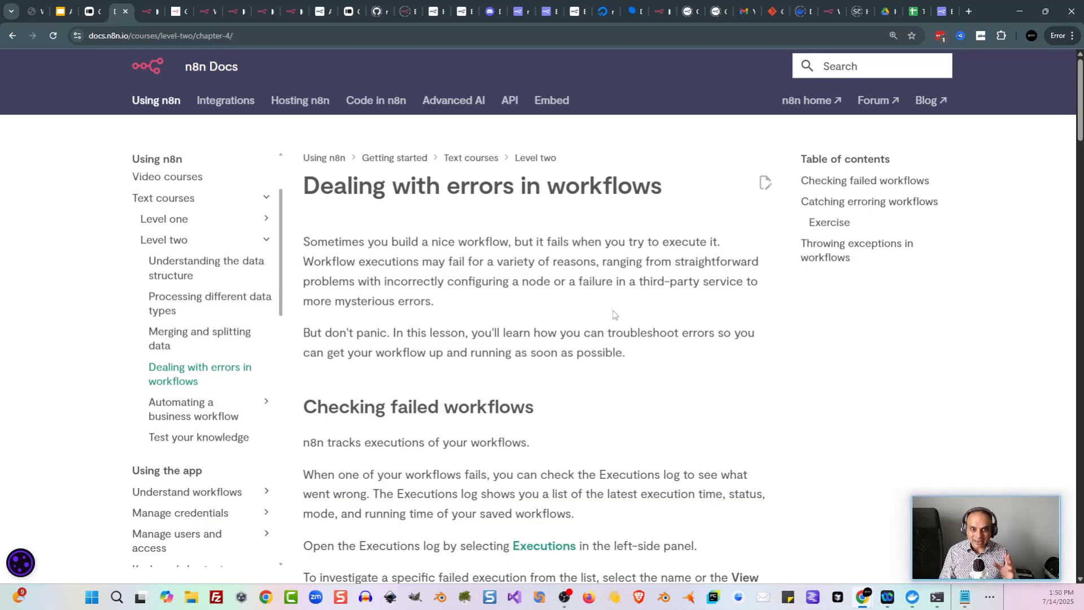
pyautogui.hotkey('ctrl', 'Tab')
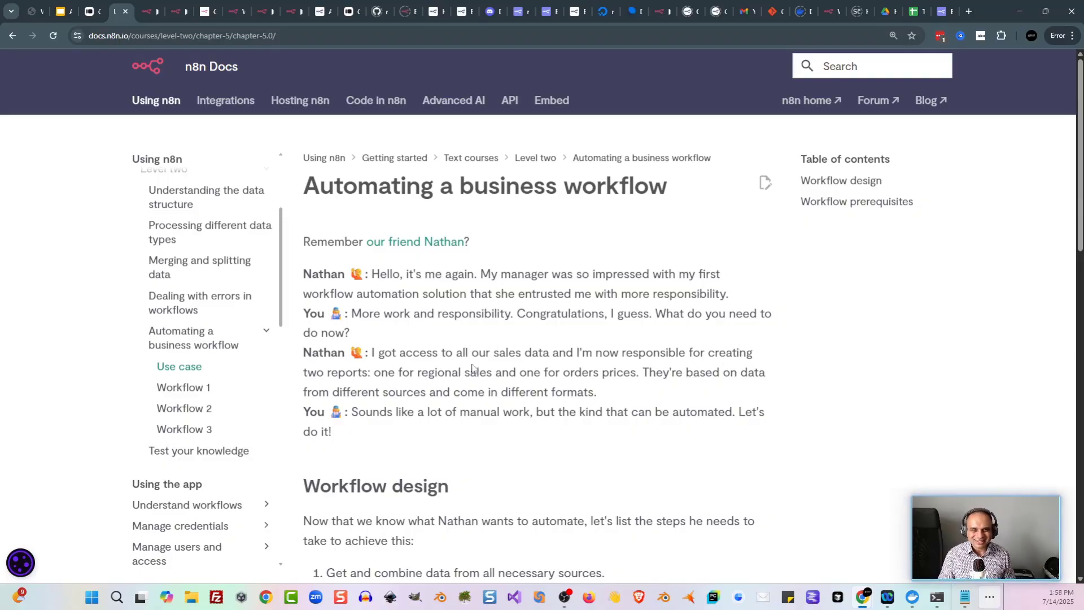
# Step: Read the use-case intro on the sales data, the two reports, and the different data sources
pyautogui.moveTo(455, 359); pyautogui.dragTo(499, 366)
pyautogui.click(500, 366)
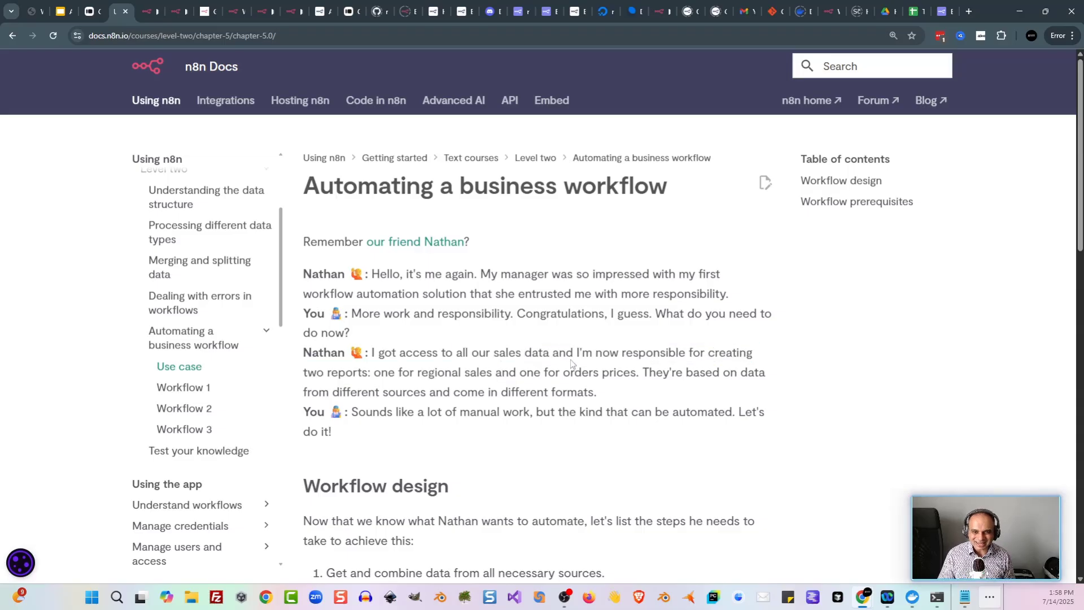
pyautogui.scroll(-1, 709, 311)
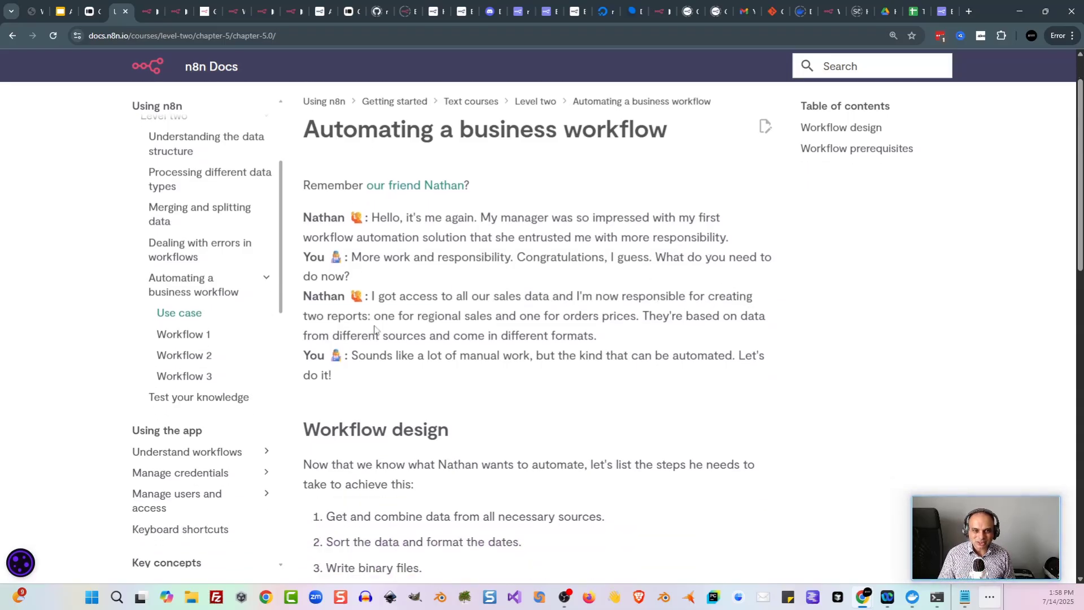
pyautogui.moveTo(374, 316); pyautogui.dragTo(543, 335)
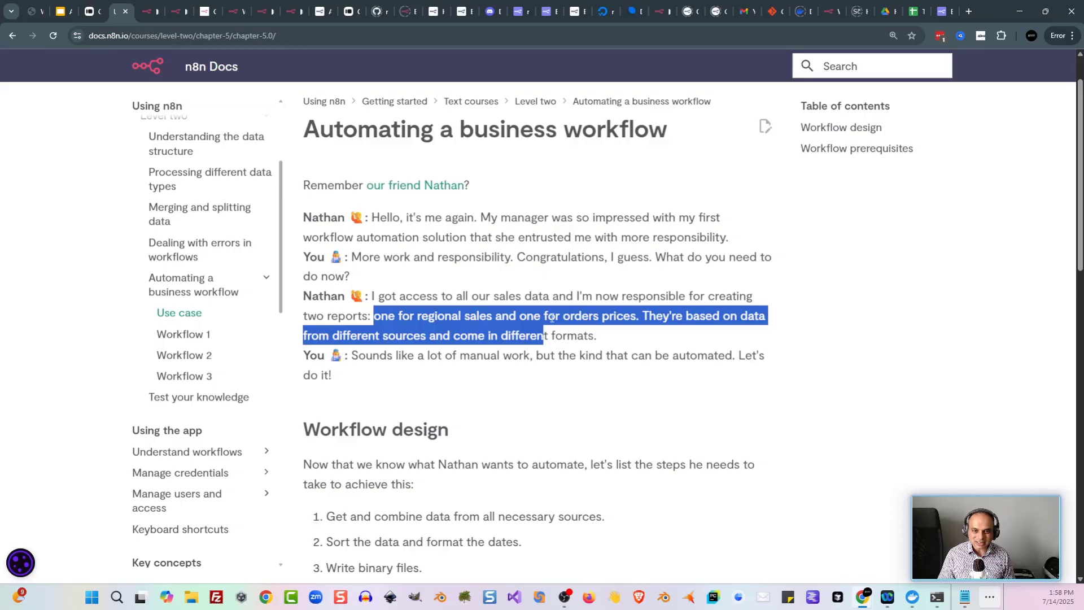
pyautogui.click(566, 320)
pyautogui.doubleClick(566, 318)
pyautogui.click(591, 322)
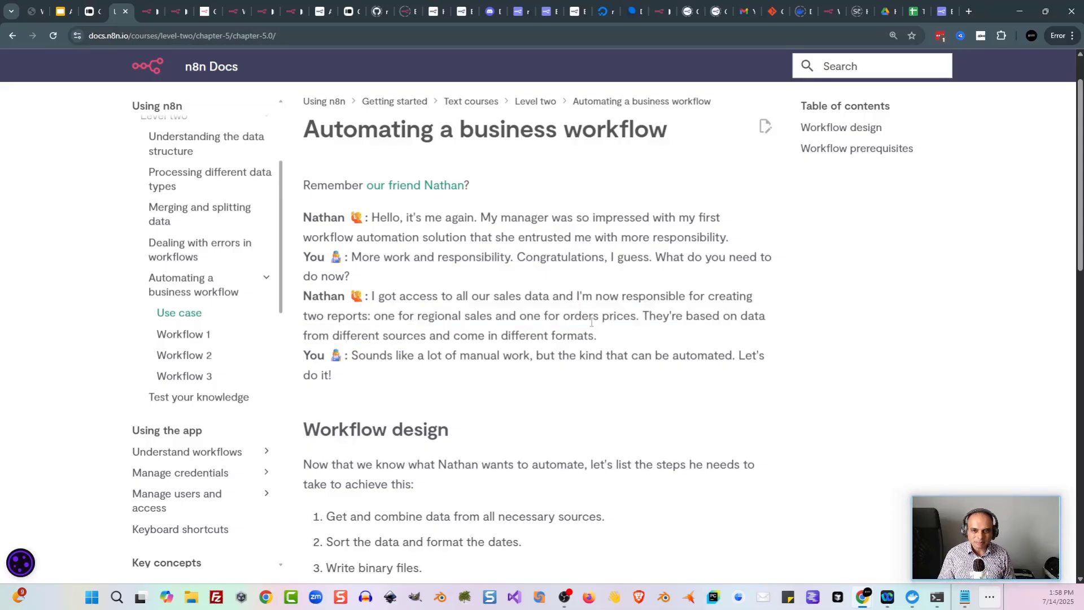
pyautogui.moveTo(333, 336); pyautogui.dragTo(495, 336)
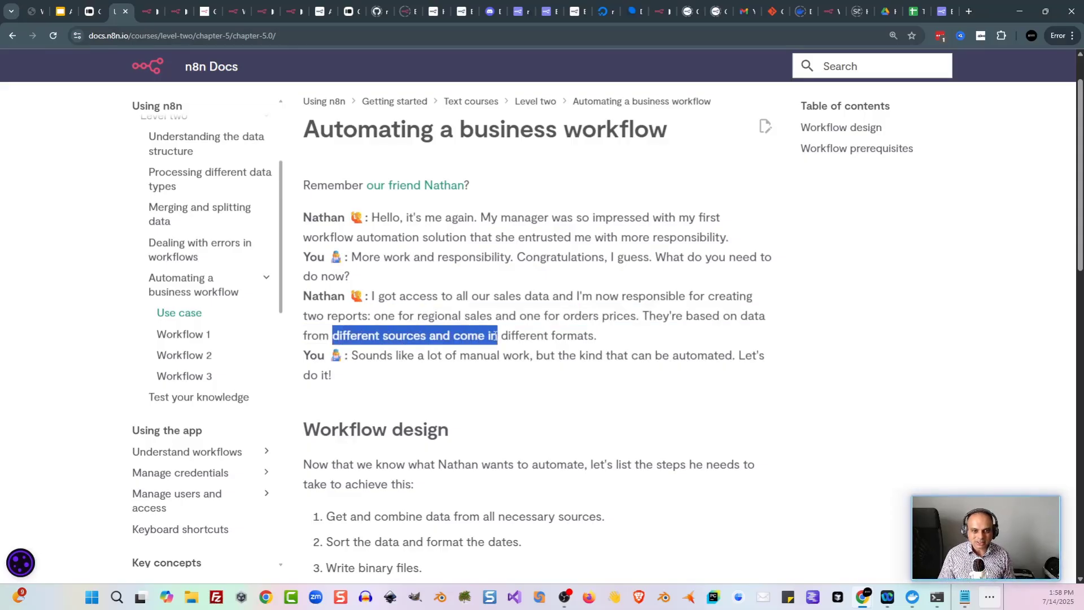
pyautogui.click(569, 333)
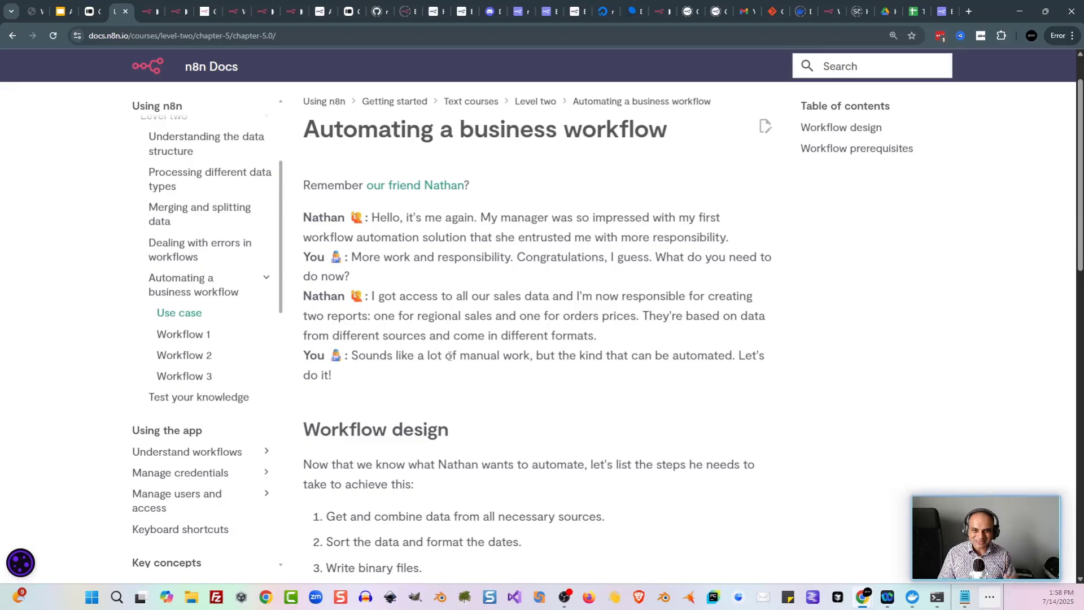
pyautogui.scroll(-4, 451, 350)
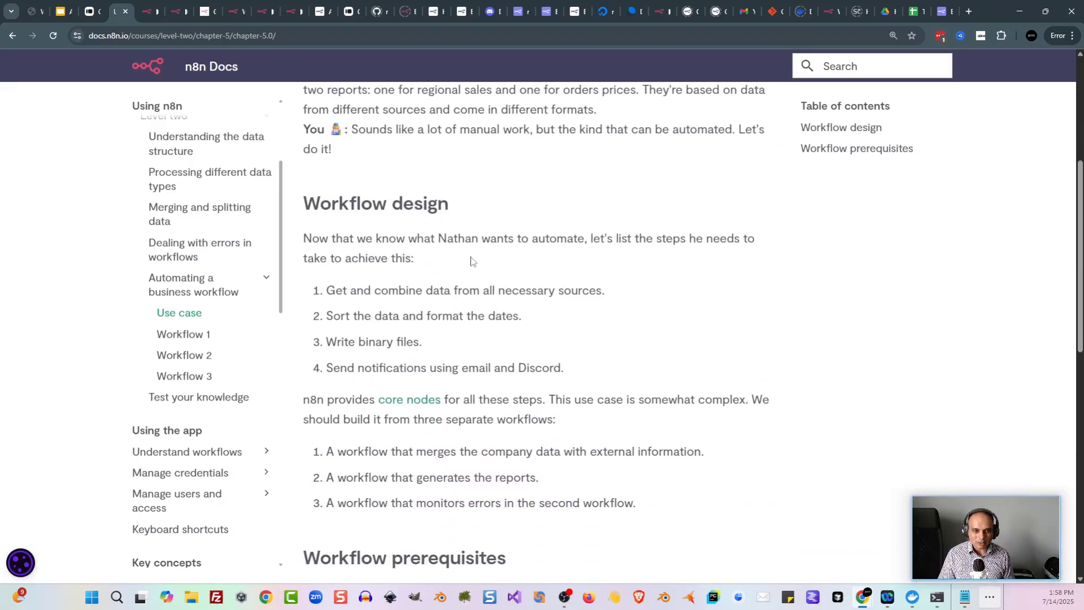
pyautogui.scroll(-1, 665, 286)
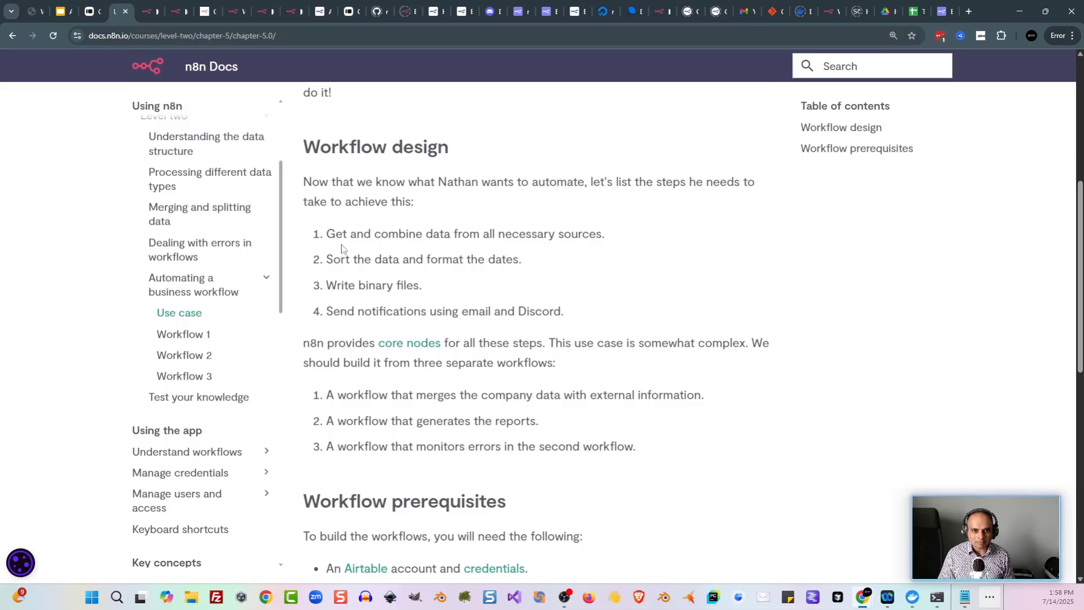
# Step: Review the four design steps: combining data, sorting and dates, binary files, notifications
pyautogui.moveTo(327, 234); pyautogui.dragTo(596, 234)
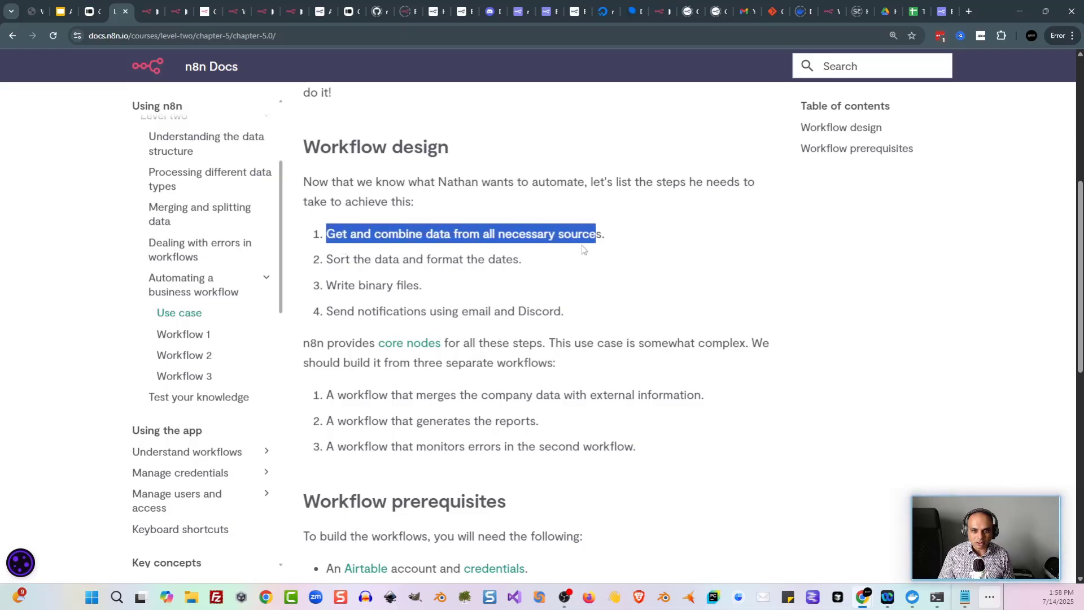
pyautogui.moveTo(327, 259); pyautogui.dragTo(534, 262)
pyautogui.moveTo(326, 285); pyautogui.dragTo(428, 292)
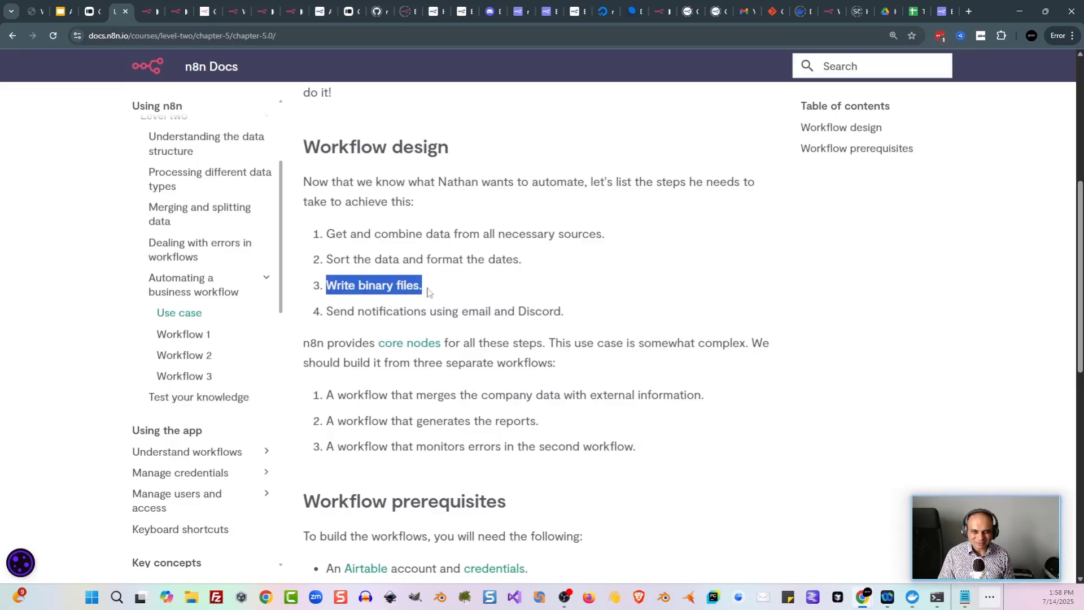
pyautogui.click(427, 292)
pyautogui.moveTo(326, 311); pyautogui.dragTo(570, 316)
pyautogui.click(570, 316)
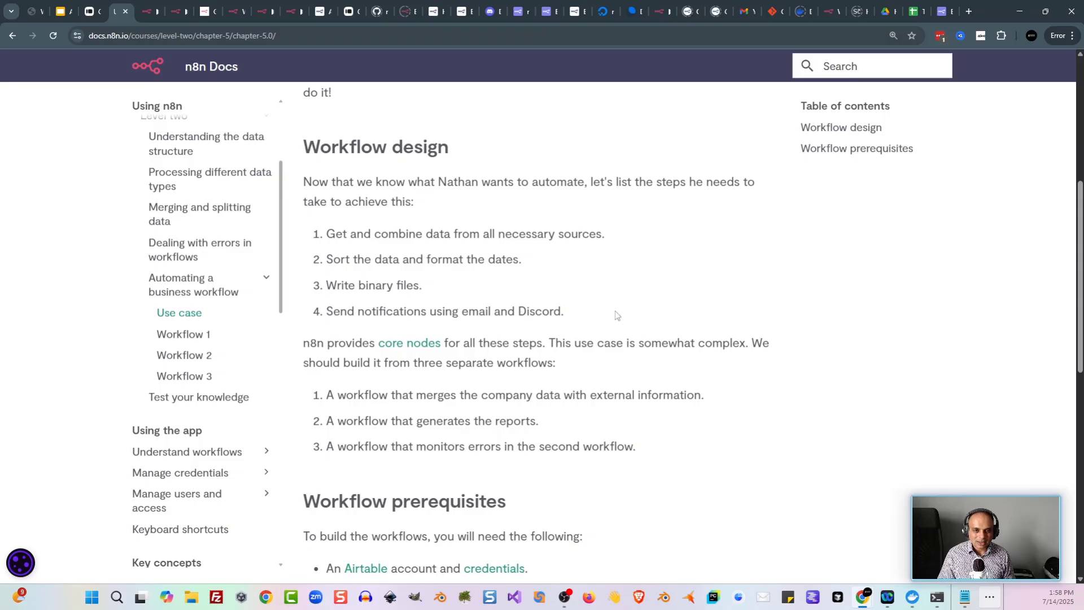
pyautogui.scroll(-1, 598, 314)
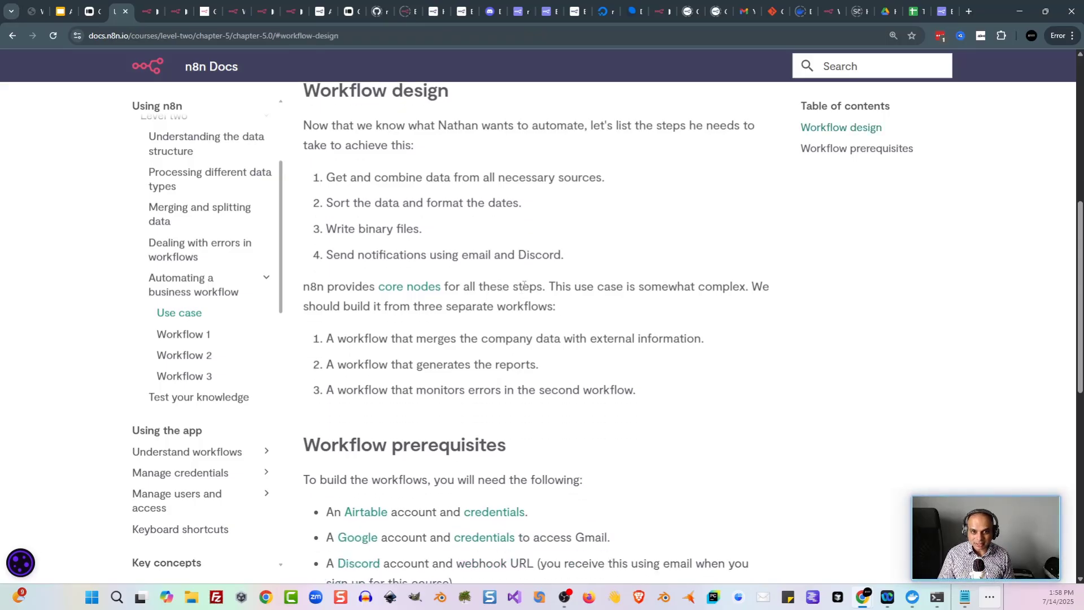
pyautogui.scroll(-1, 524, 285)
# Step: Review the three workflows (merging company data, reports, error monitoring), then go to Workflow 1: Merging data
pyautogui.moveTo(331, 282); pyautogui.dragTo(716, 285)
pyautogui.click(716, 285)
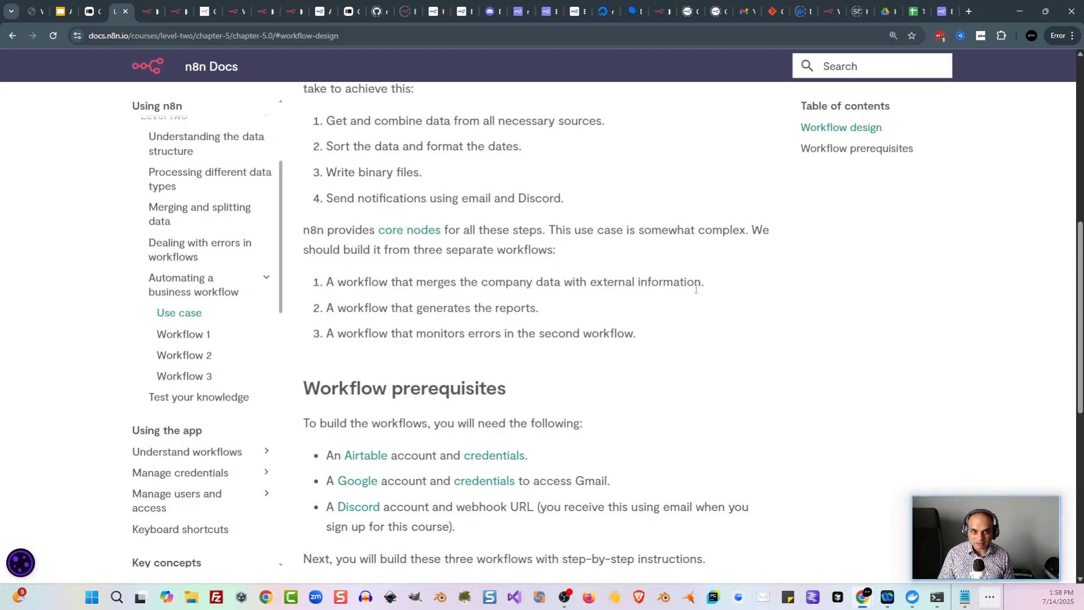
pyautogui.moveTo(324, 314); pyautogui.dragTo(543, 310)
pyautogui.click(543, 311)
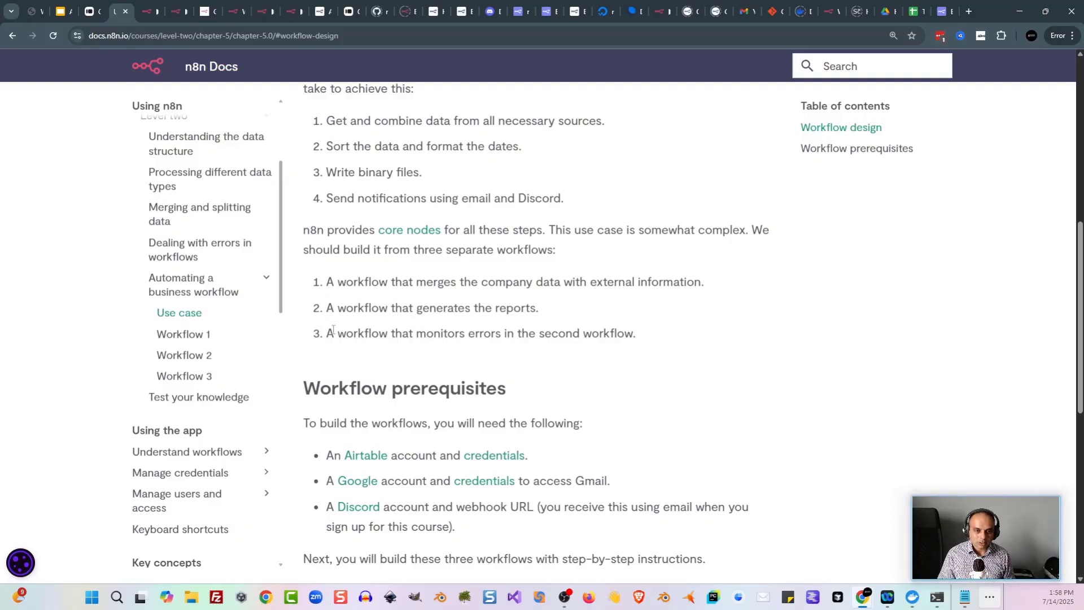
pyautogui.moveTo(327, 334); pyautogui.dragTo(647, 342)
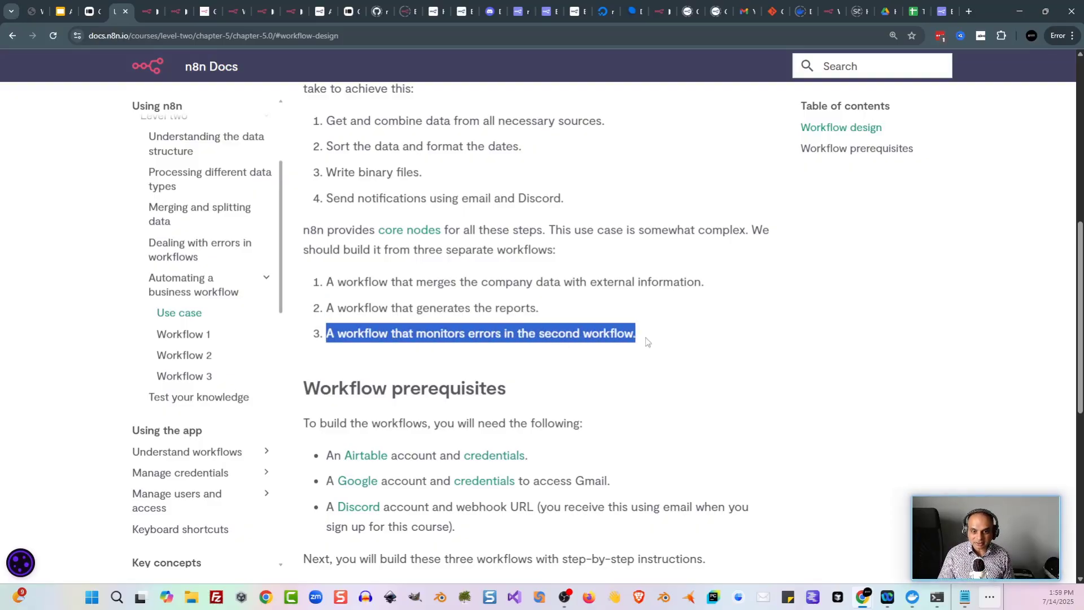
pyautogui.click(646, 337)
pyautogui.scroll(-2, 646, 337)
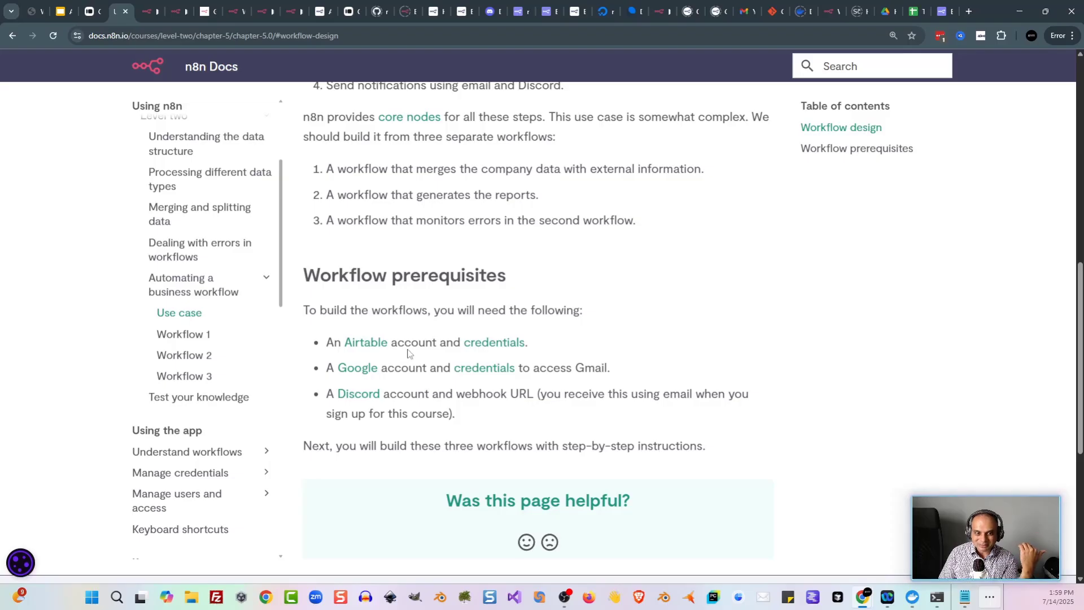
pyautogui.press('n')
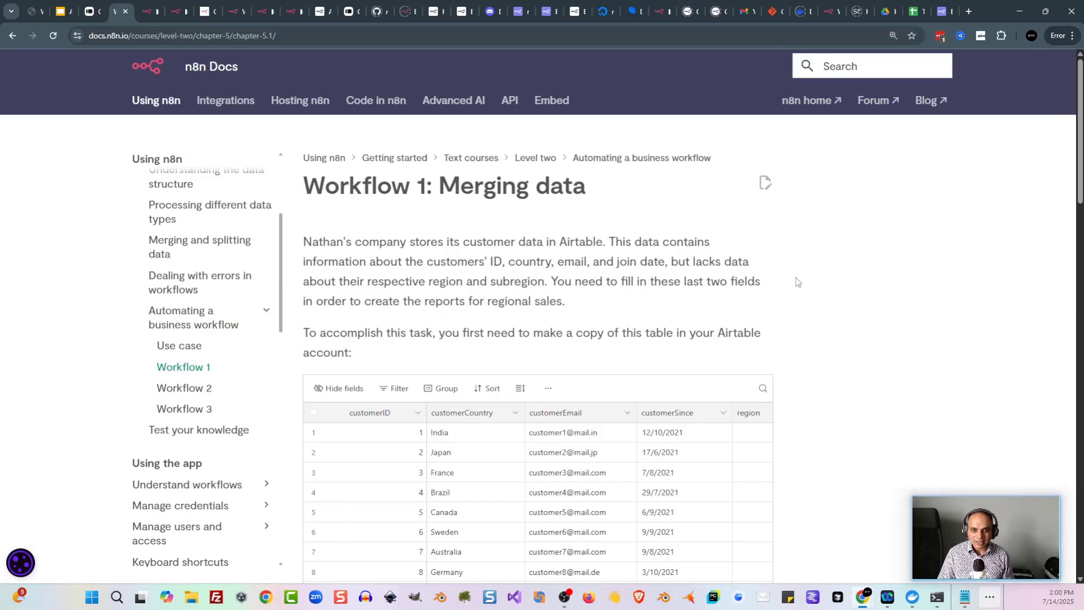
# Step: Scroll through the Workflow 1: Merging data lesson and its workflow diagram
pyautogui.scroll(-3, 797, 281)
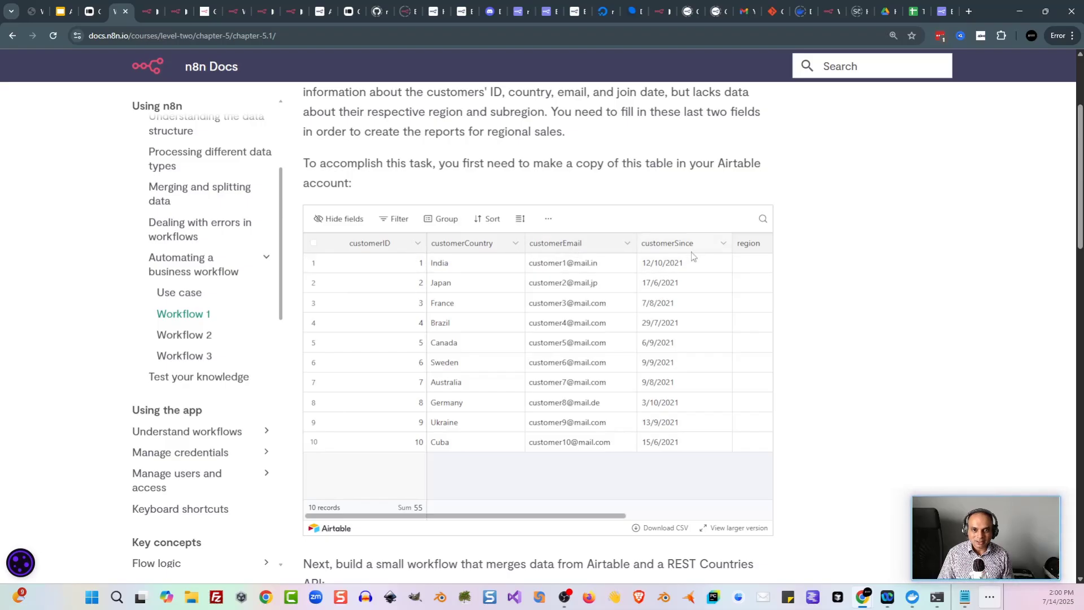
pyautogui.hscroll(3, 692, 252)
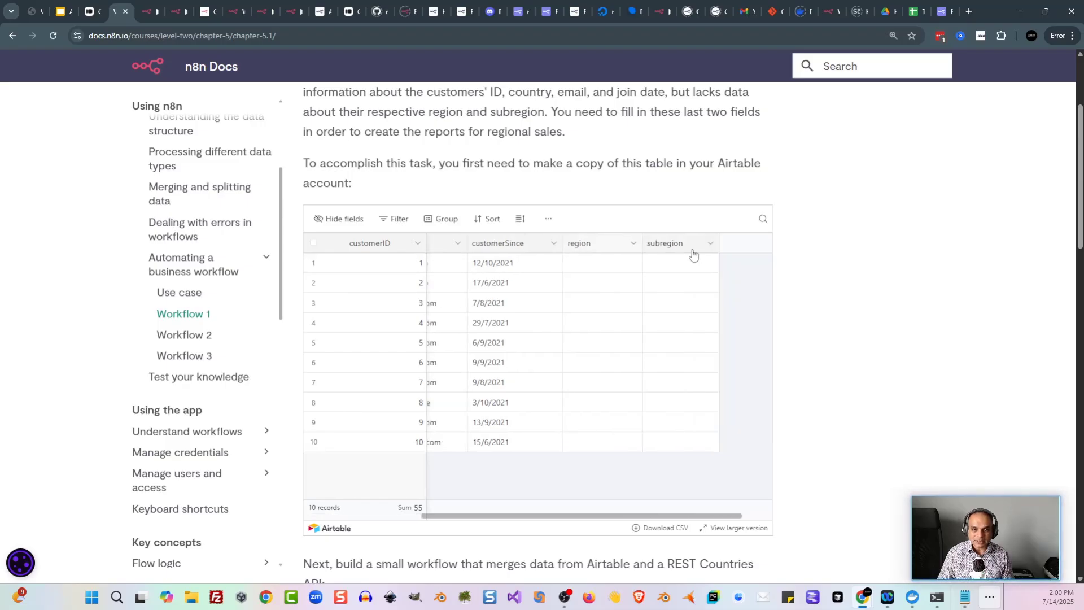
pyautogui.hscroll(-3, 683, 249)
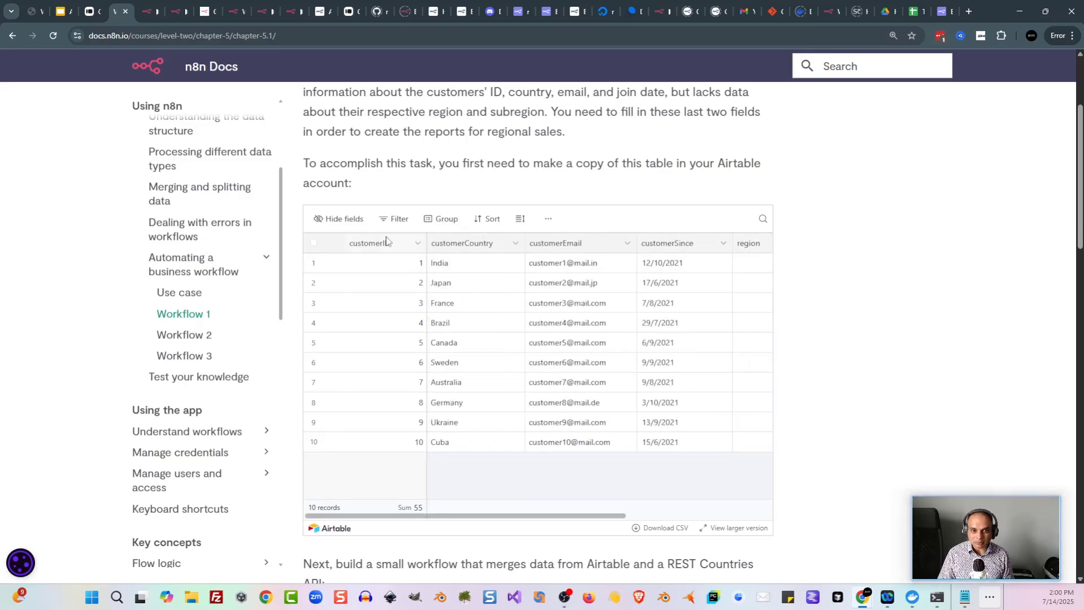
pyautogui.scroll(-2, 802, 251)
pyautogui.scroll(-5, 808, 251)
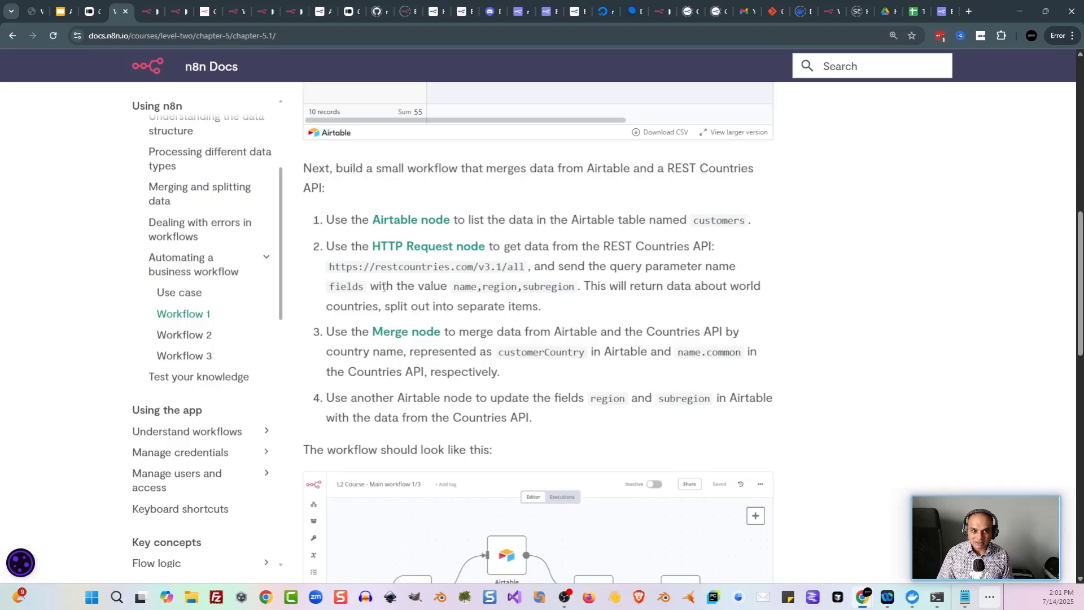
pyautogui.scroll(-2, 384, 287)
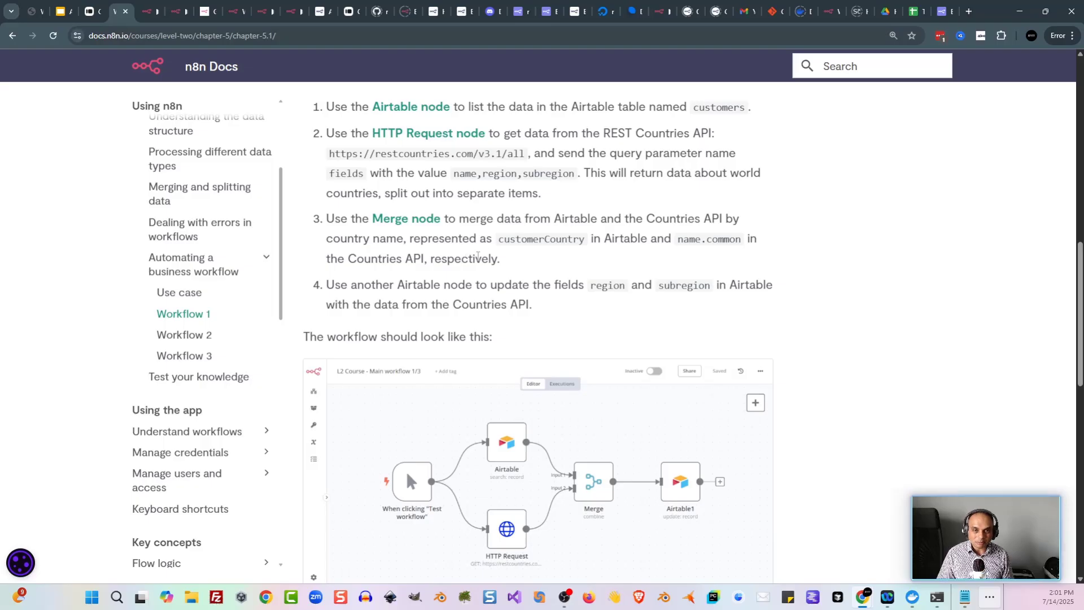
# Step: Compare with the built workflow, read the Workflow 1 quiz, and move to Workflow 2: Generating reports
pyautogui.hotkey('ctrl', 'Tab')
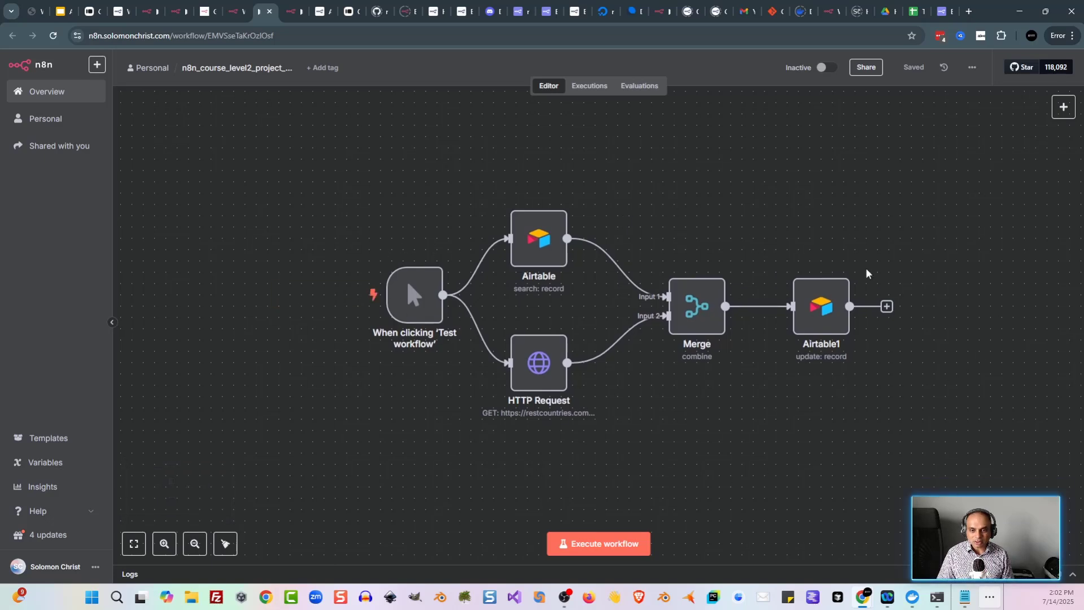
pyautogui.click(109, 16)
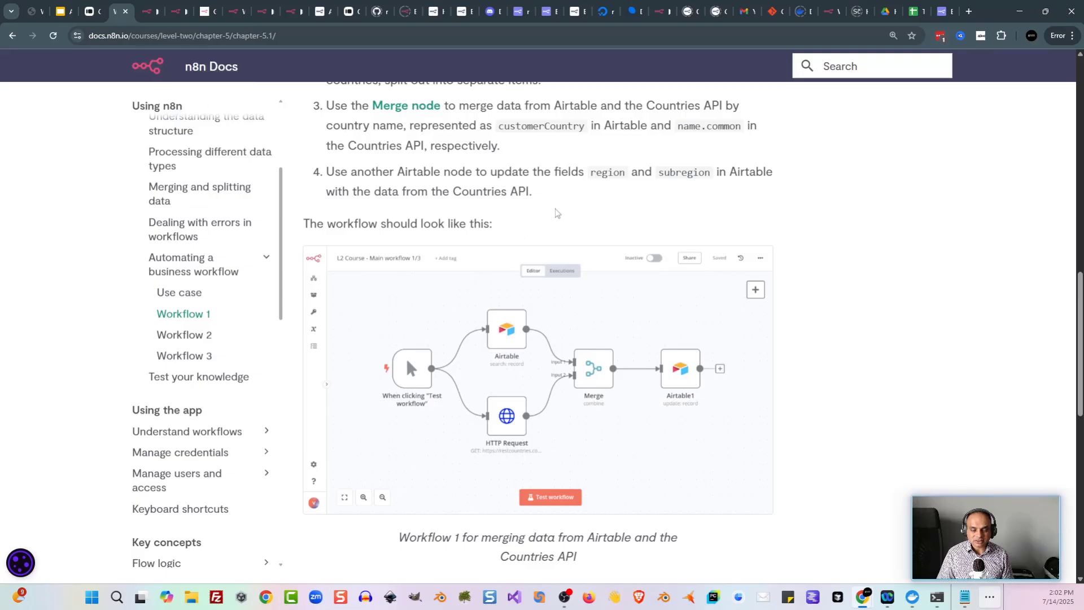
pyautogui.scroll(-5, 621, 259)
pyautogui.scroll(8, 638, 340)
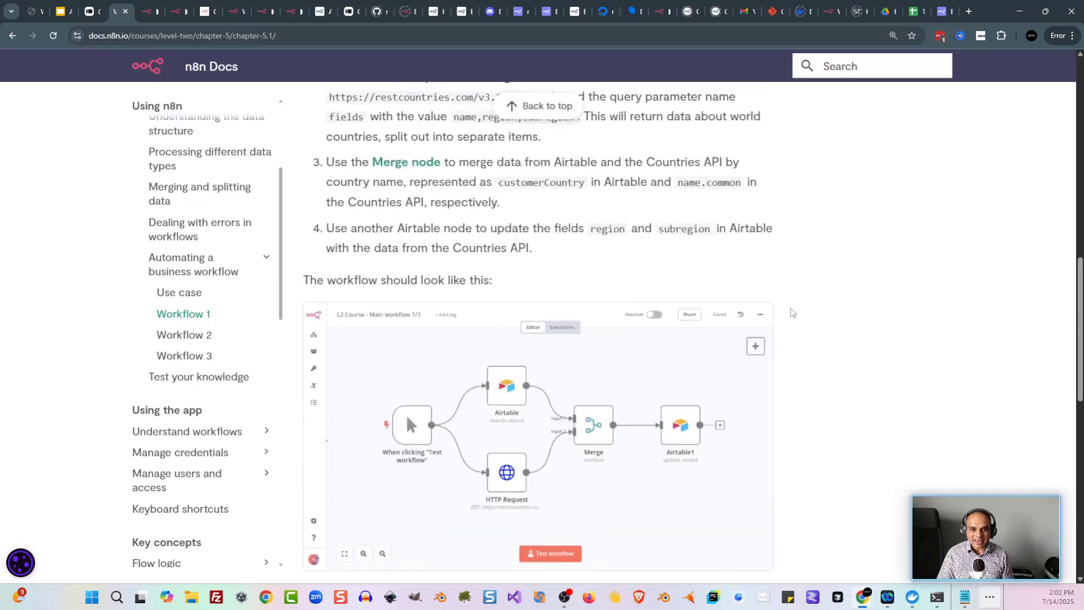
pyautogui.scroll(2, 598, 308)
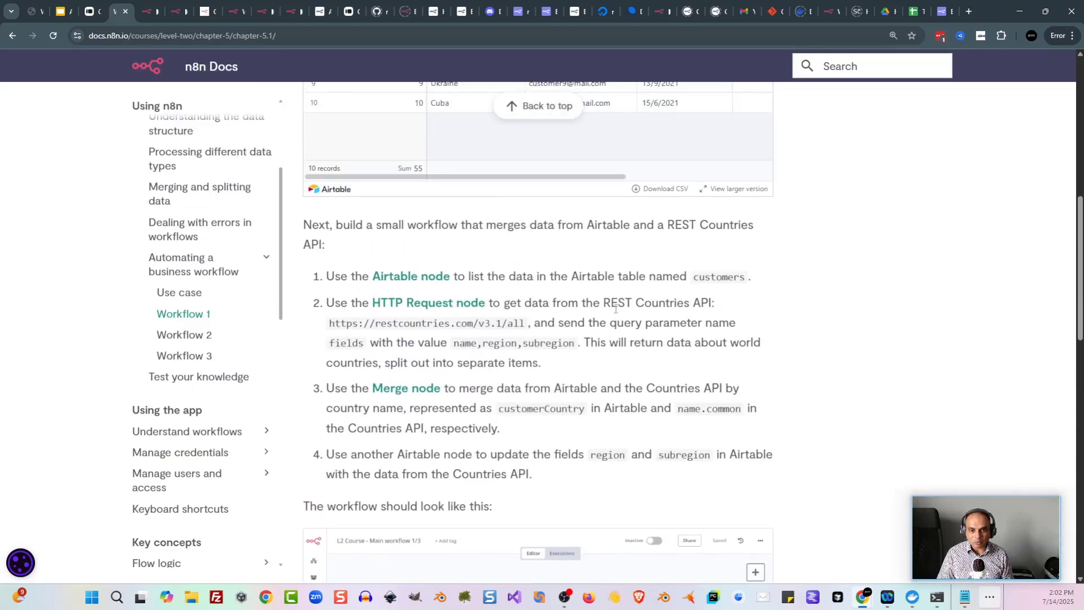
pyautogui.scroll(1, 849, 295)
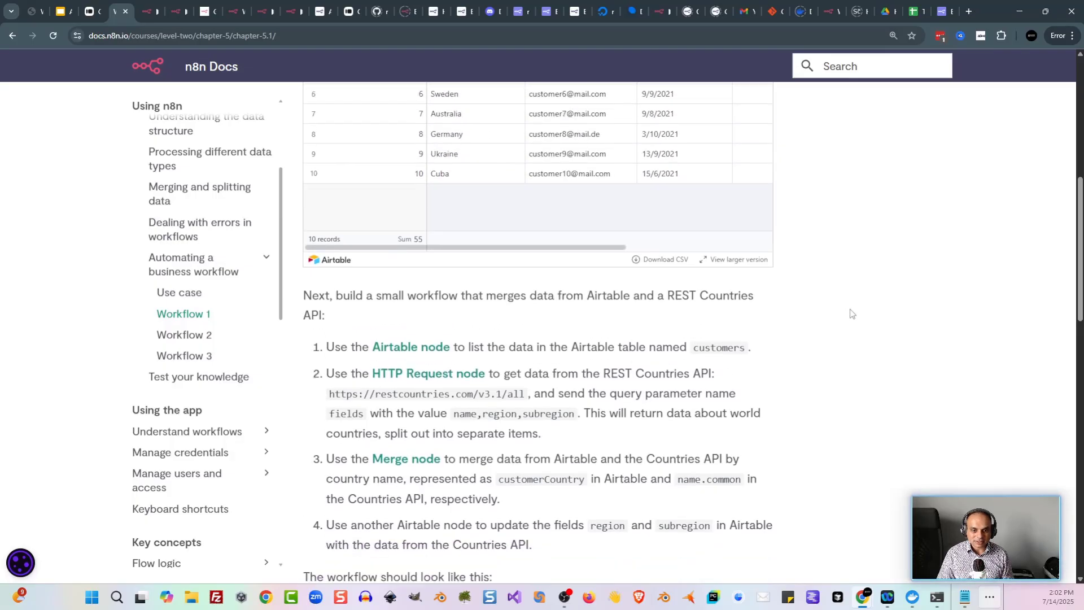
pyautogui.scroll(-1, 841, 316)
pyautogui.scroll(-1, 901, 347)
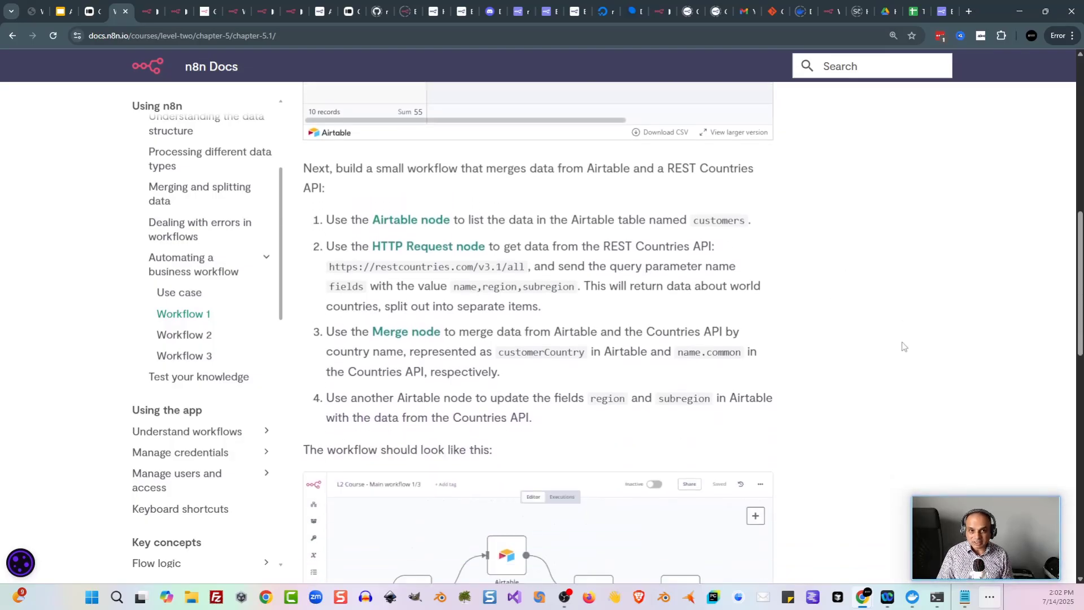
pyautogui.scroll(-3, 853, 351)
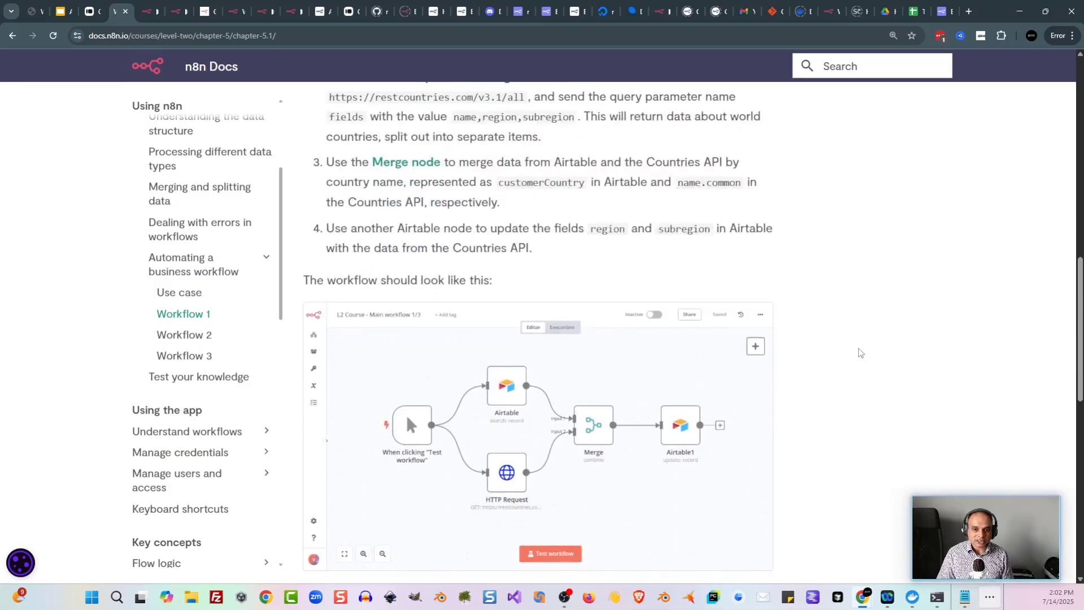
pyautogui.scroll(-5, 871, 353)
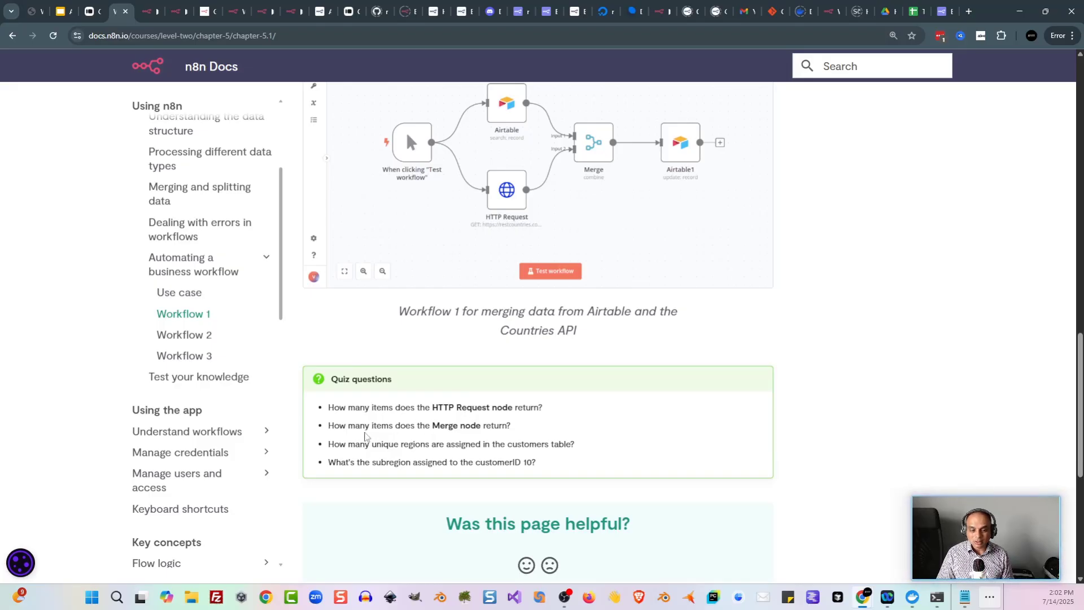
pyautogui.scroll(2, 783, 396)
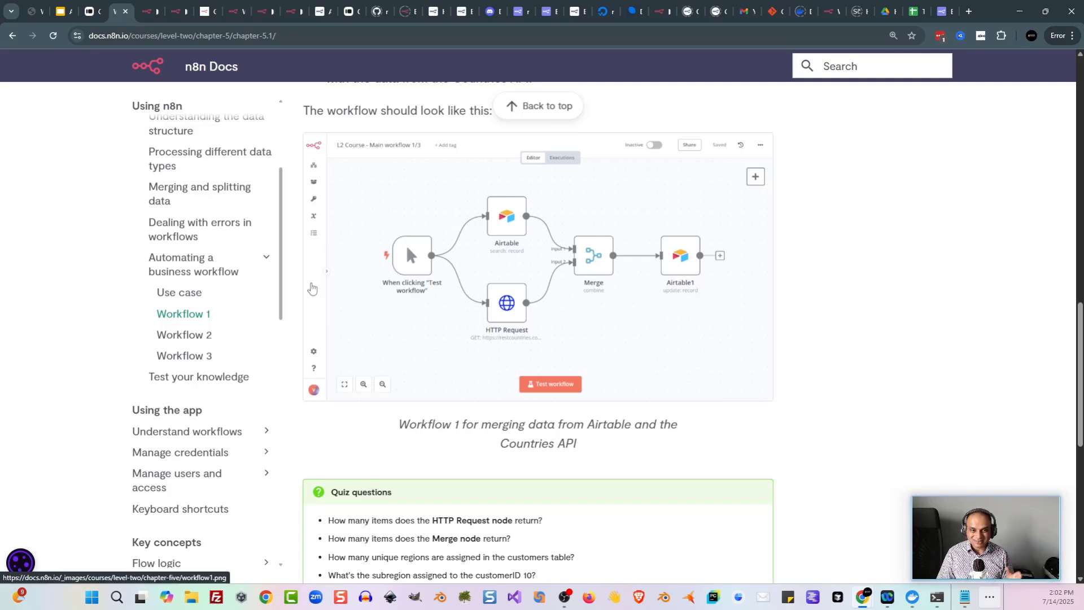
pyautogui.scroll(-1, 362, 444)
pyautogui.scroll(-1, 362, 444)
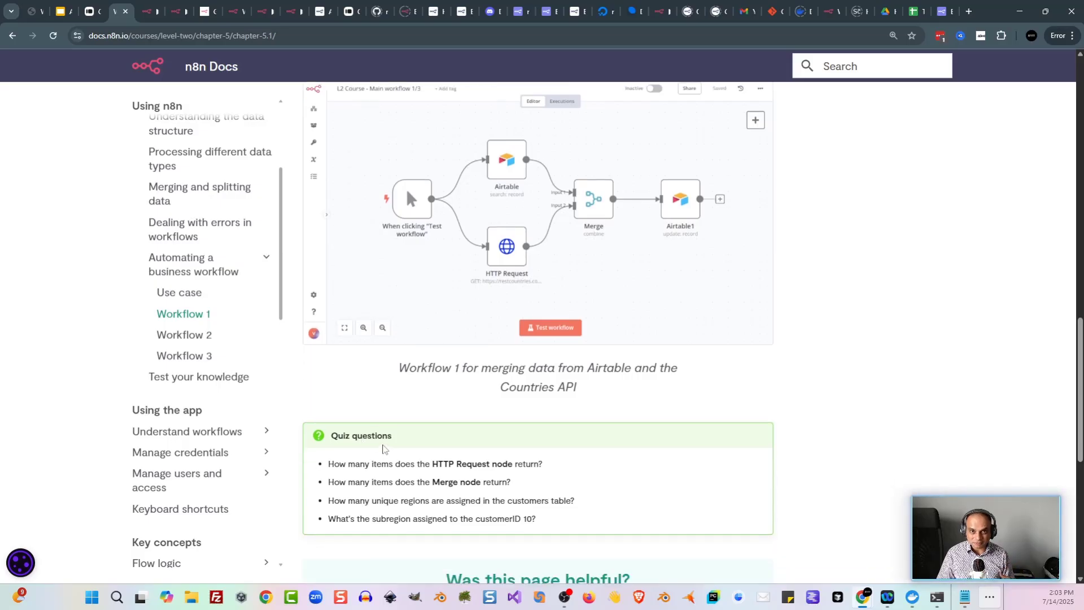
pyautogui.press('n')
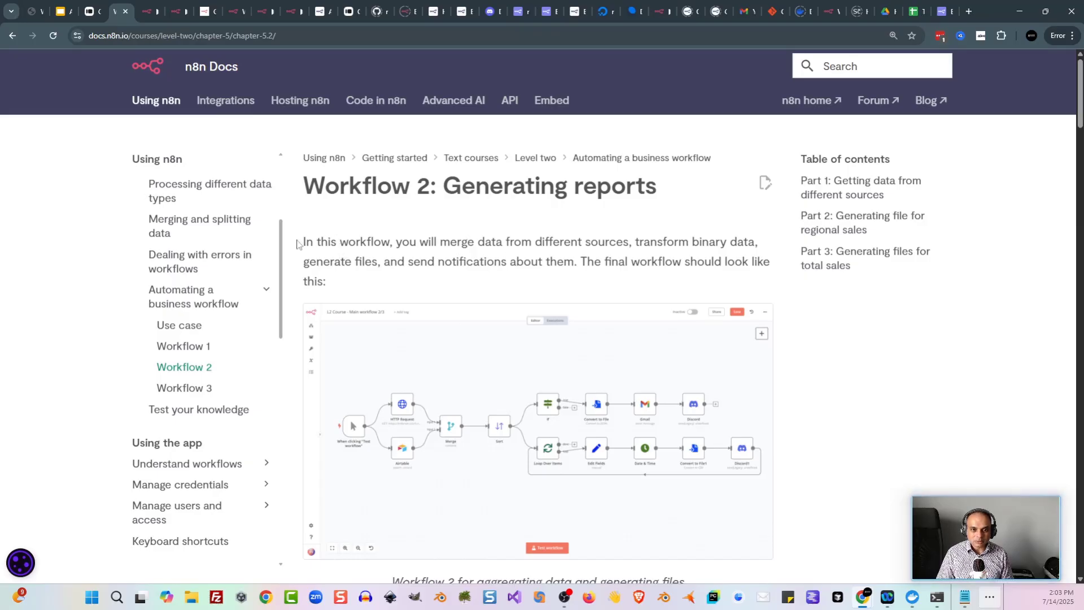
# Step: Scroll Workflow 2 past Part 1 to Part 2's If, Convert to File, Gmail and Discord steps
pyautogui.moveTo(304, 242); pyautogui.dragTo(387, 260)
pyautogui.click(390, 256)
pyautogui.scroll(-1, 424, 252)
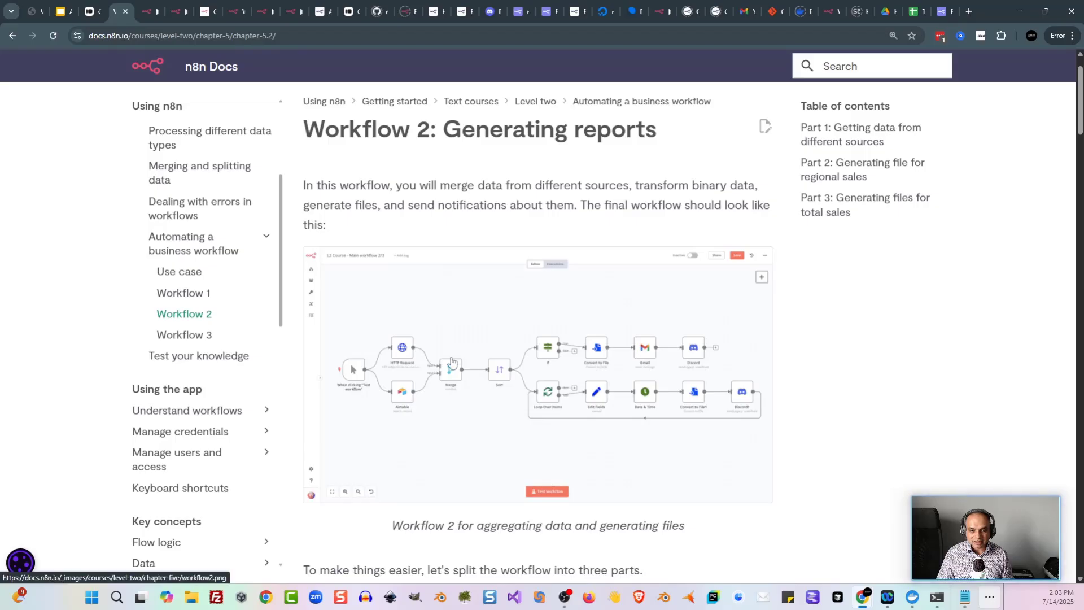
pyautogui.scroll(-8, 527, 194)
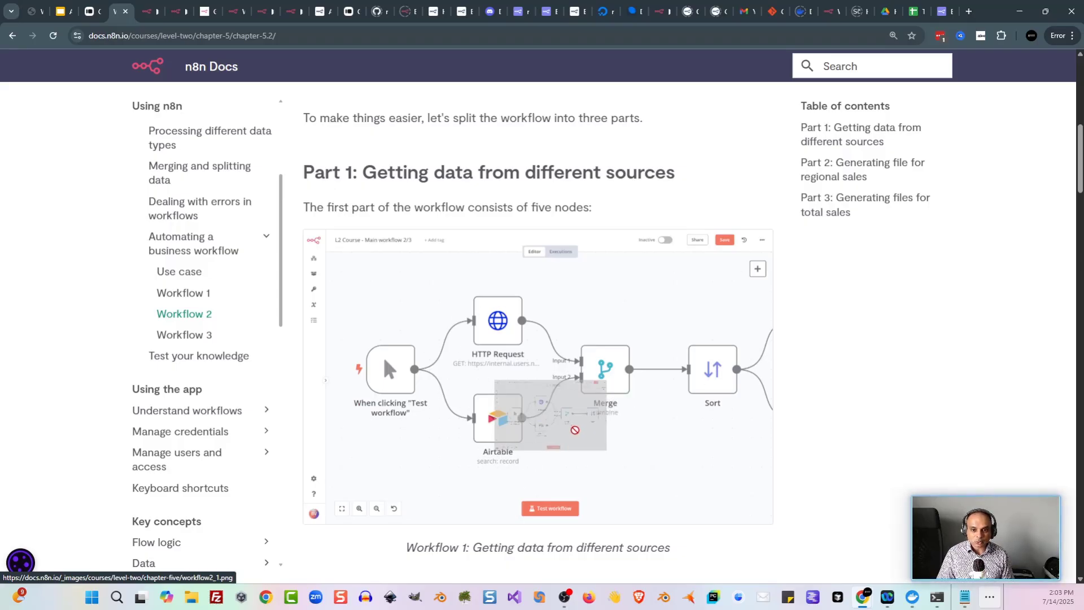
pyautogui.scroll(-2, 847, 400)
pyautogui.scroll(-8, 846, 400)
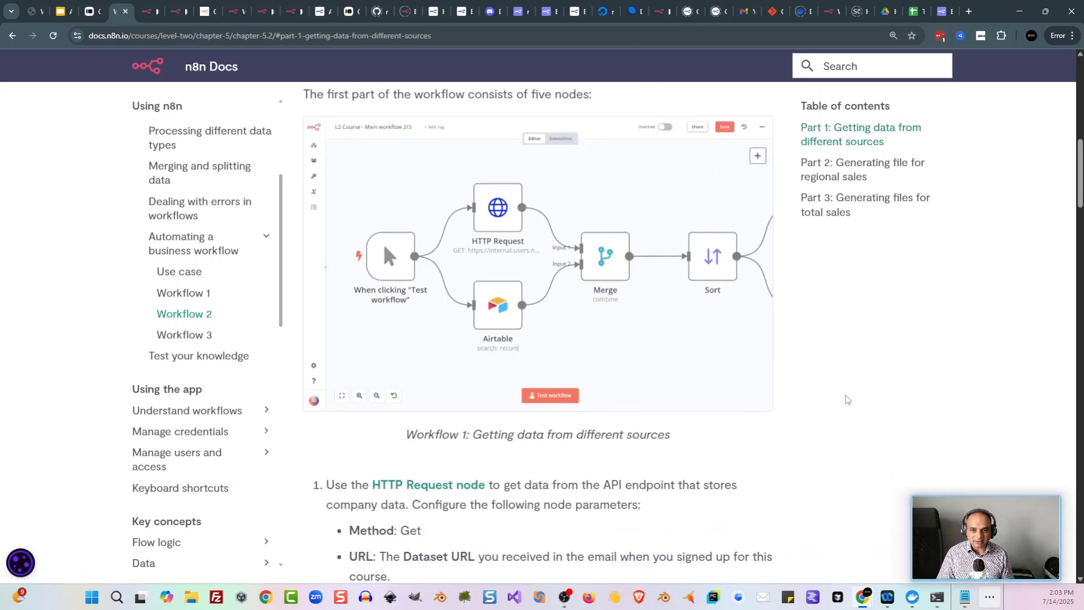
pyautogui.scroll(-1, 694, 363)
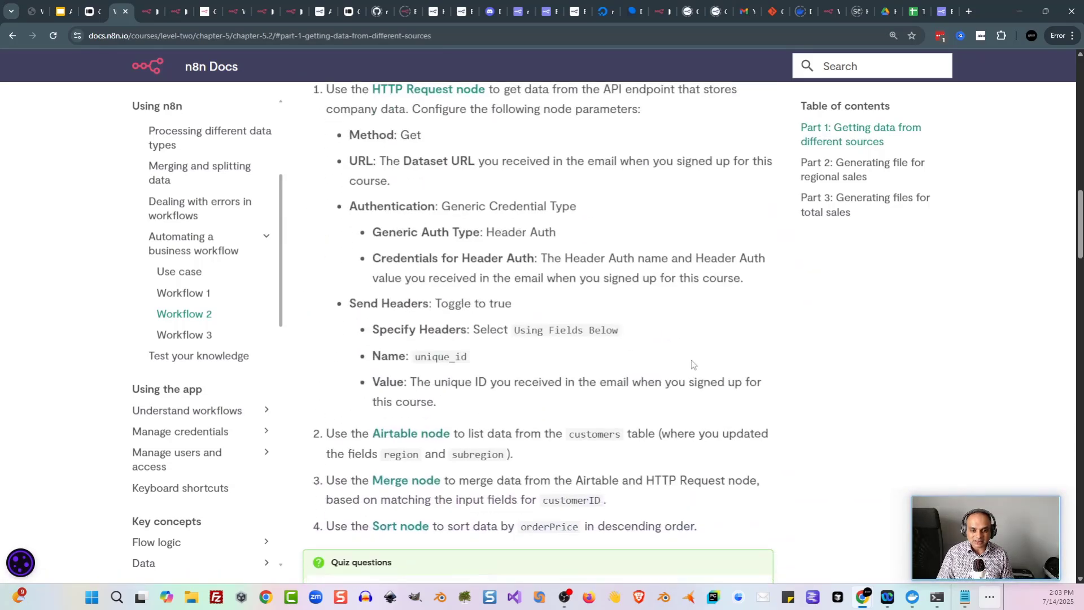
pyautogui.scroll(-5, 683, 367)
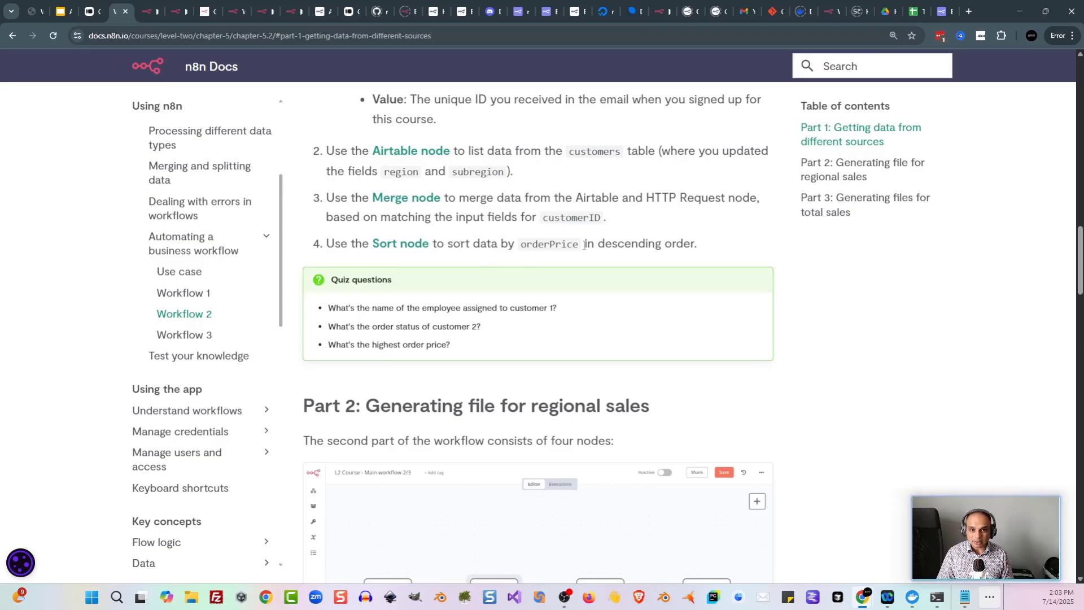
pyautogui.scroll(-4, 814, 310)
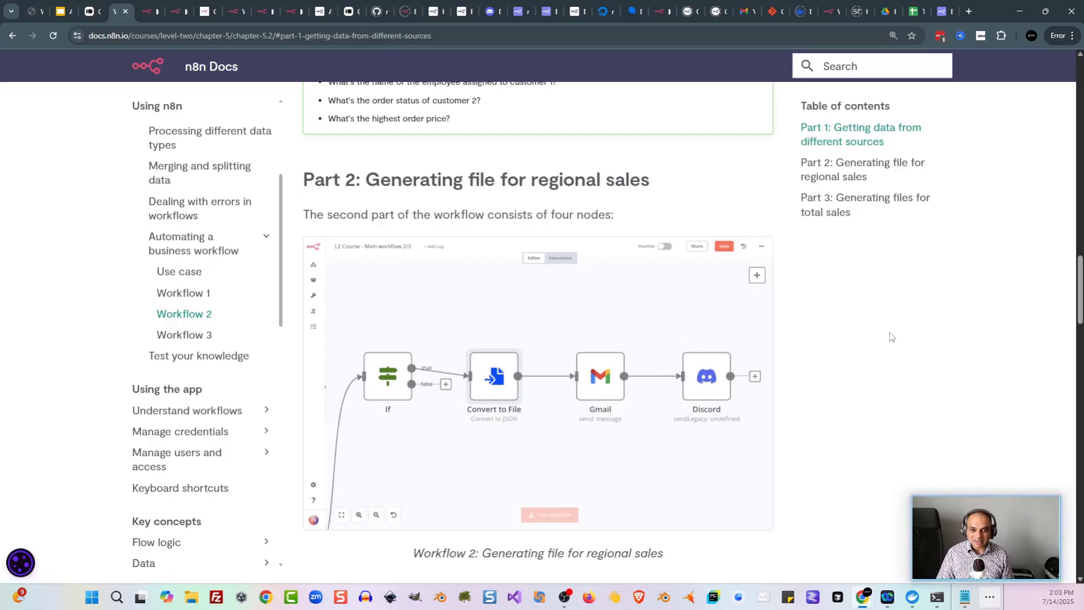
pyautogui.scroll(-2, 890, 336)
pyautogui.scroll(-5, 890, 336)
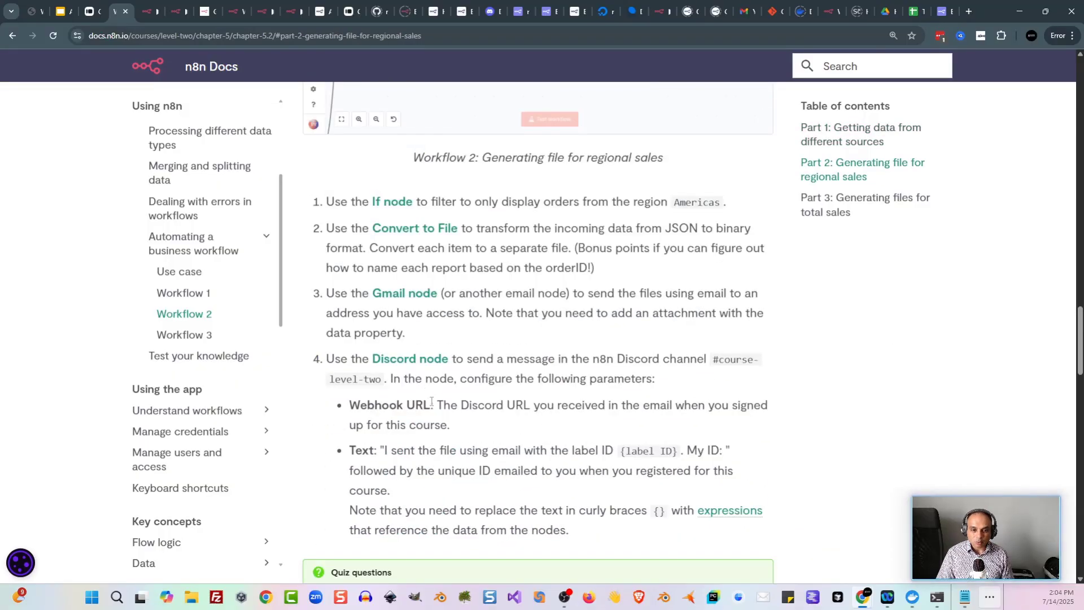
# Step: Copy the unique ID from the course welcome email
pyautogui.moveTo(437, 405); pyautogui.dragTo(456, 428)
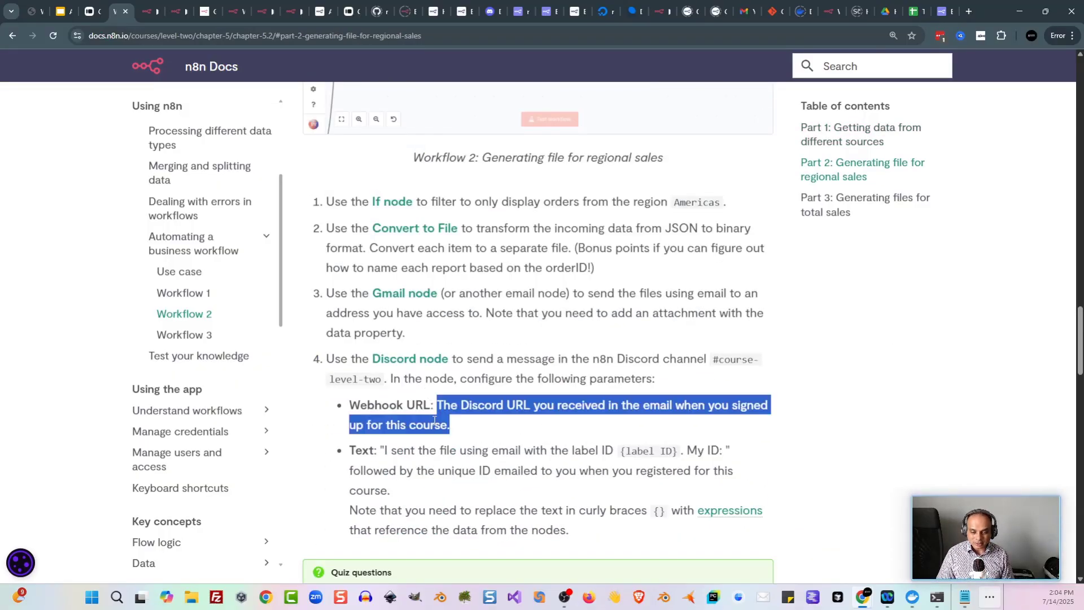
pyautogui.click(434, 419)
pyautogui.hotkey('alt', 'Tab')
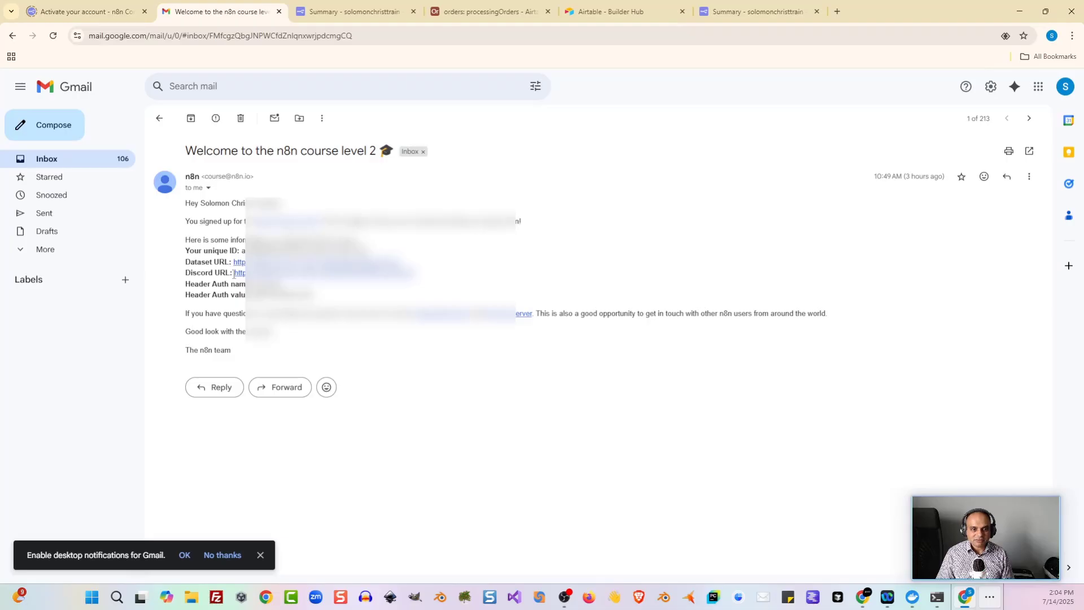
pyautogui.moveTo(234, 273); pyautogui.dragTo(414, 273)
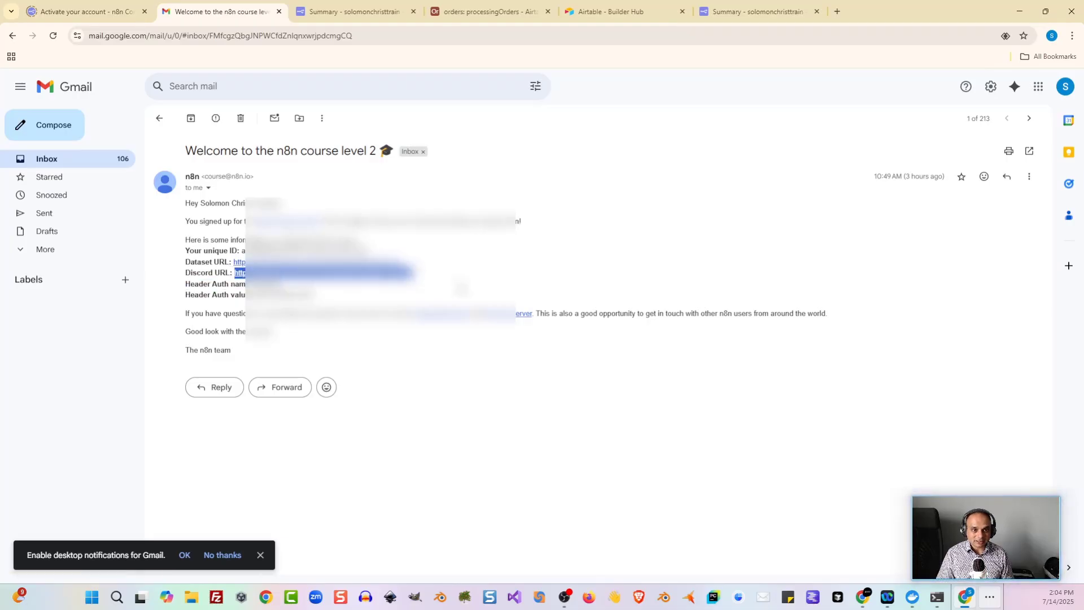
pyautogui.click(464, 290)
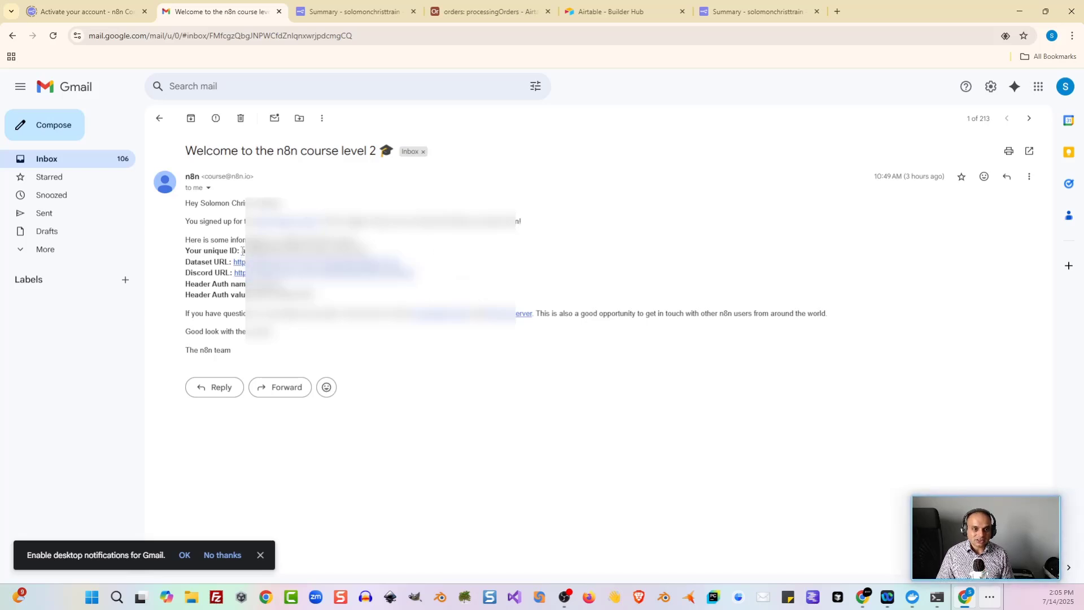
pyautogui.moveTo(241, 250); pyautogui.dragTo(367, 251)
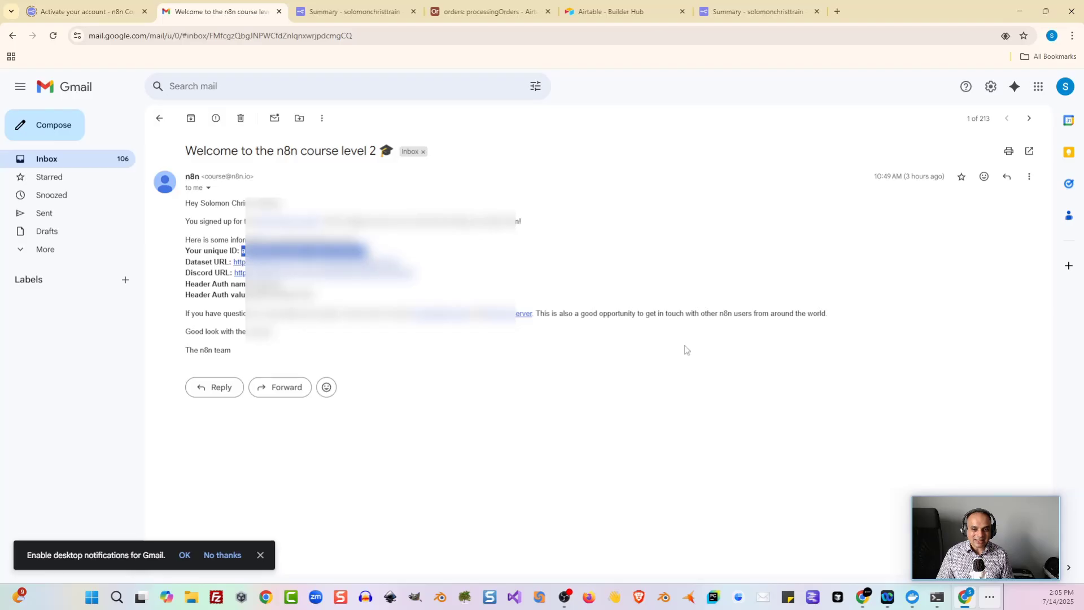
pyautogui.hotkey('alt', 'Tab')
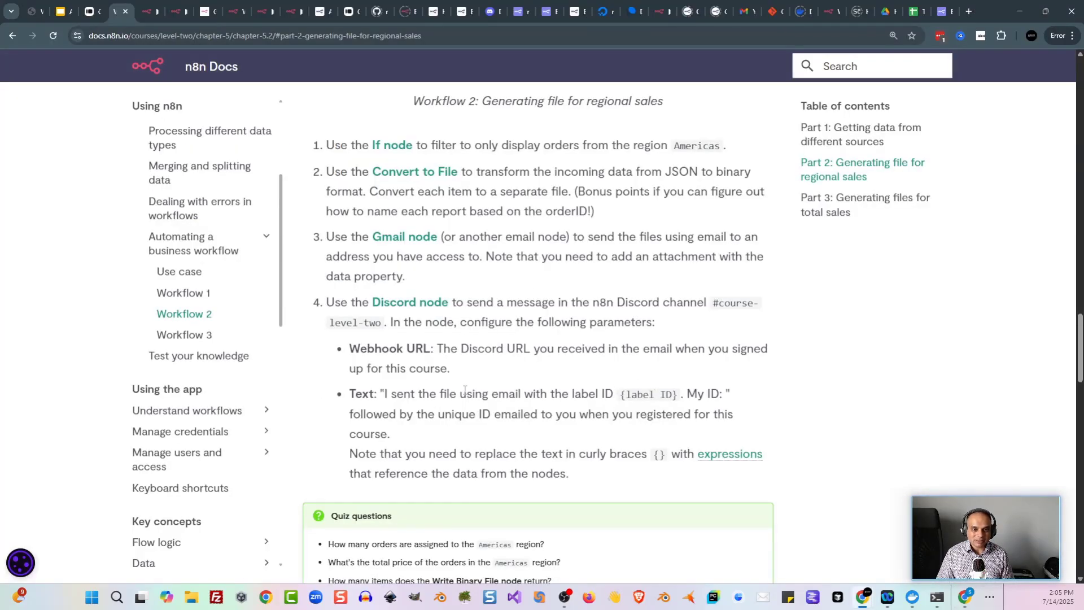
# Step: Select the Discord message text for Workflow 2, then scroll down to Part 3's total-sales steps
pyautogui.moveTo(382, 391); pyautogui.dragTo(728, 394)
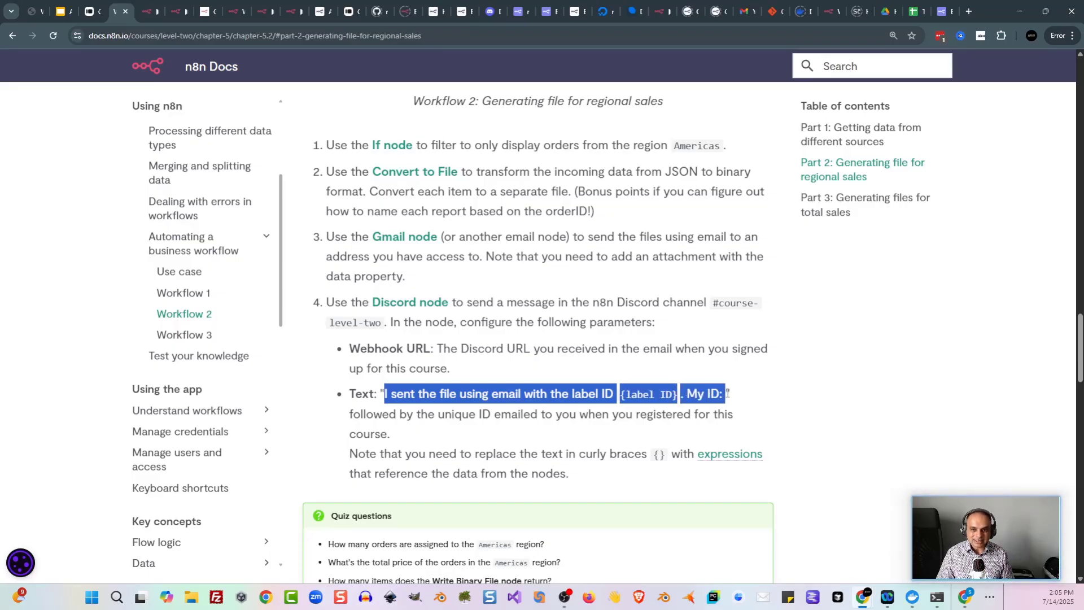
pyautogui.click(973, 603)
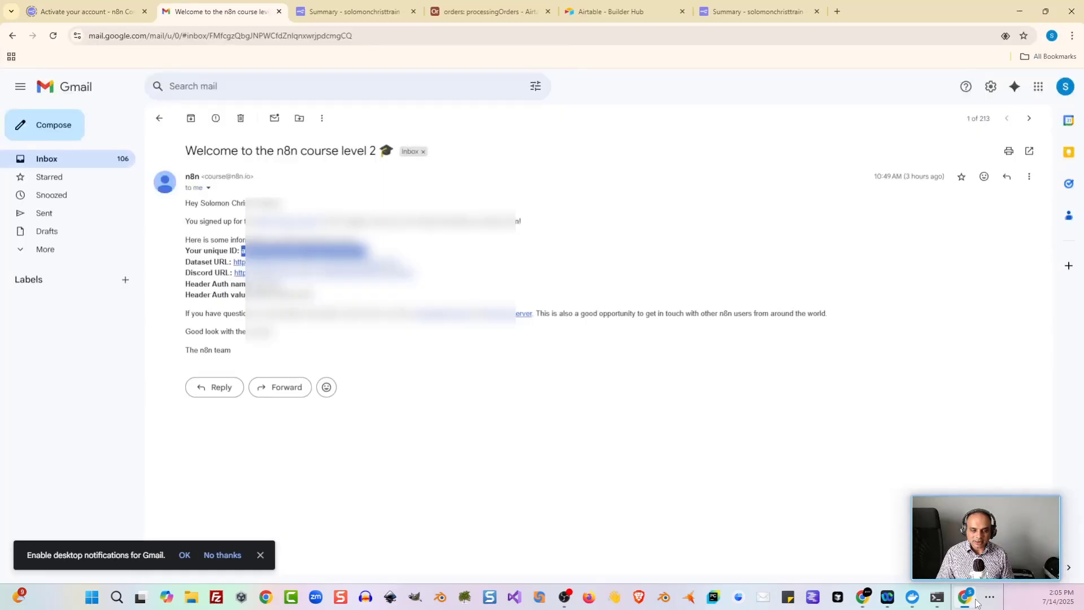
pyautogui.click(976, 603)
pyautogui.click(829, 385)
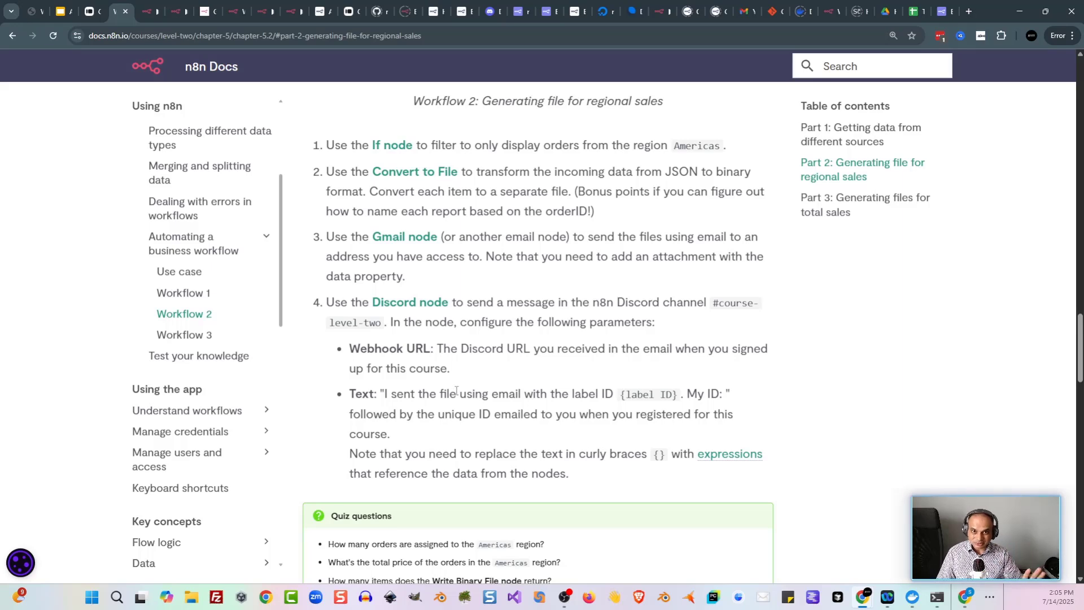
pyautogui.scroll(-1, 496, 400)
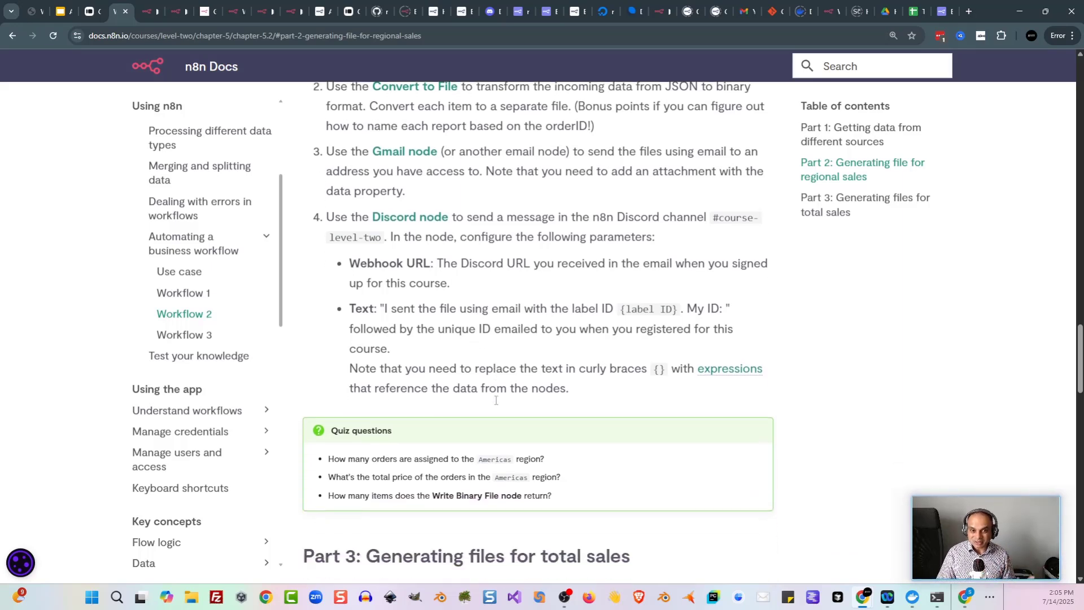
pyautogui.scroll(-1, 496, 399)
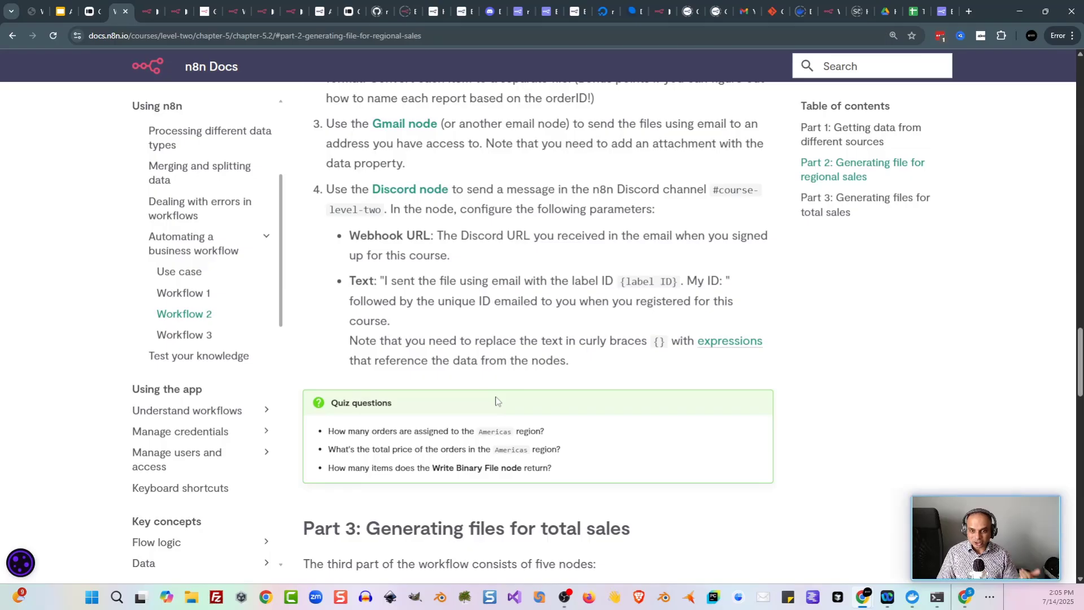
pyautogui.scroll(-6, 496, 400)
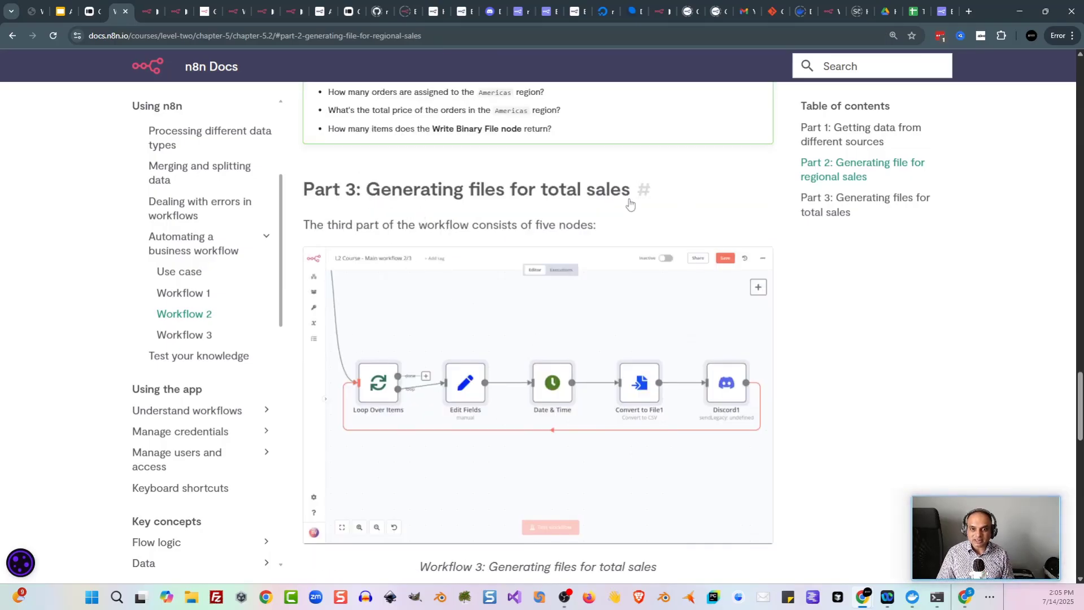
pyautogui.scroll(-1, 590, 210)
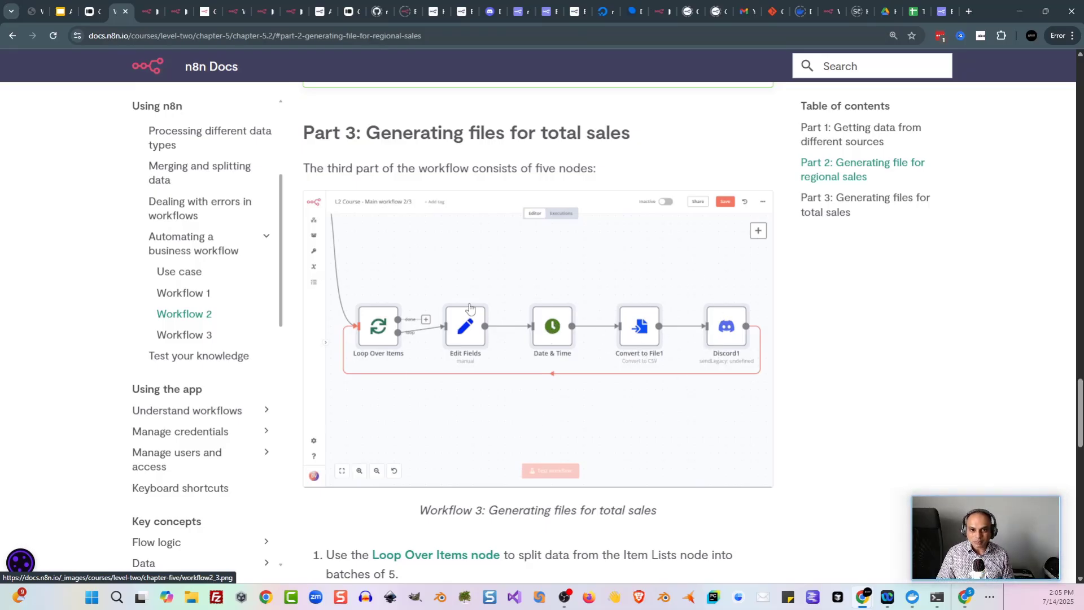
# Step: Review the Part 3 quiz questions, check the Discord1 node, and open the Workflow 3 docs
pyautogui.scroll(-15, 379, 356)
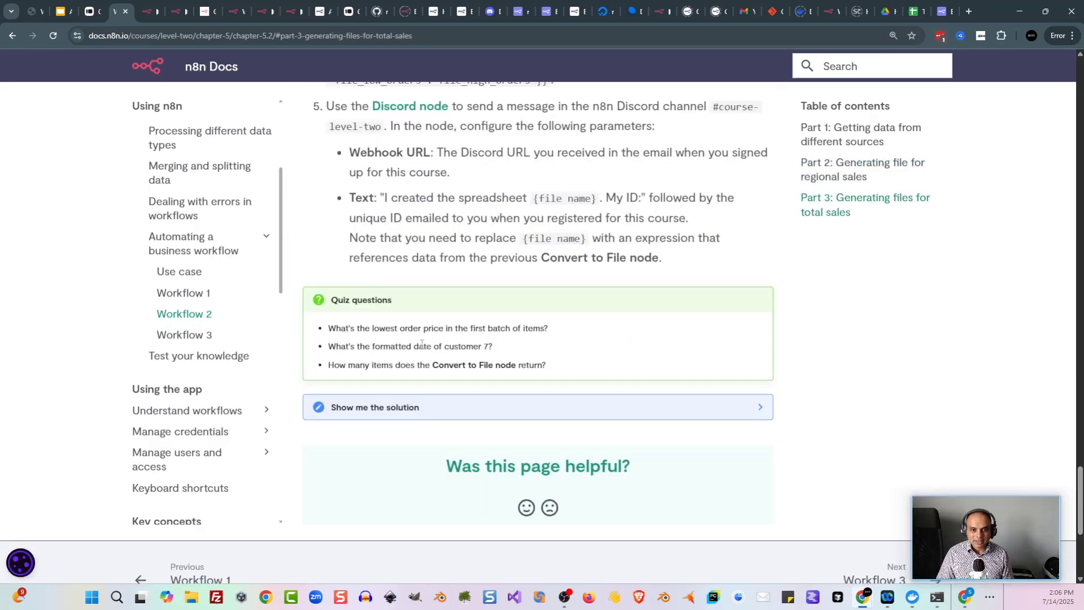
pyautogui.moveTo(319, 329); pyautogui.dragTo(580, 365)
pyautogui.click(581, 365)
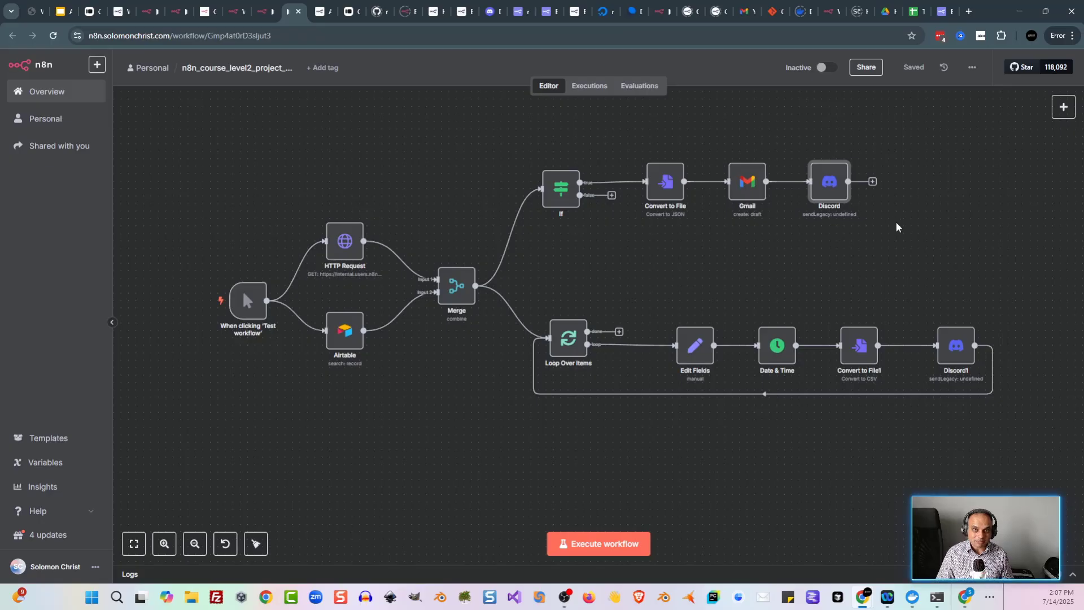
pyautogui.click(961, 353)
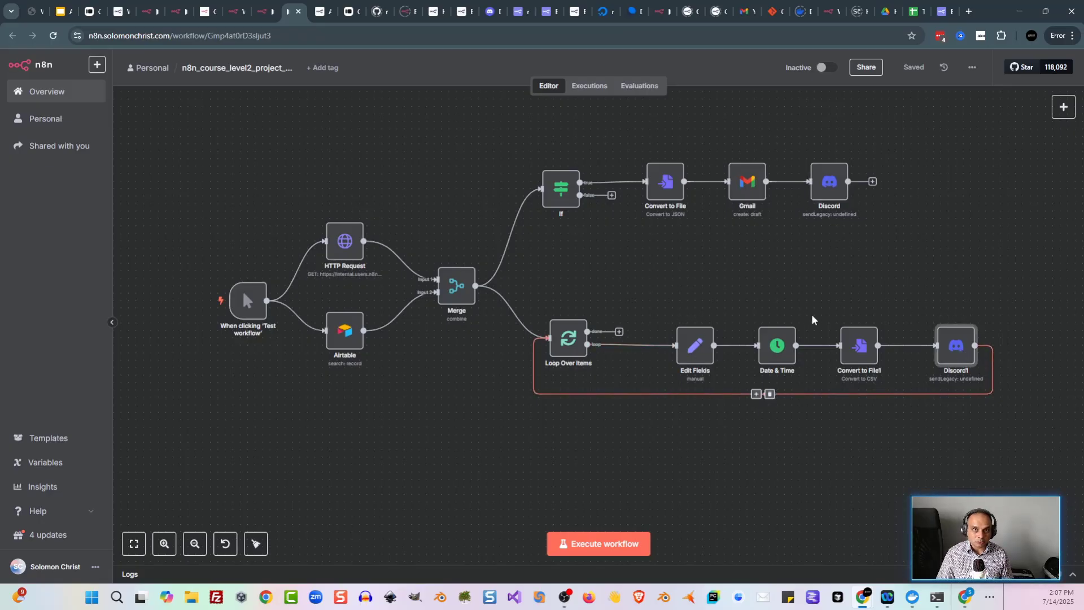
pyautogui.hotkey('ctrl', '4')
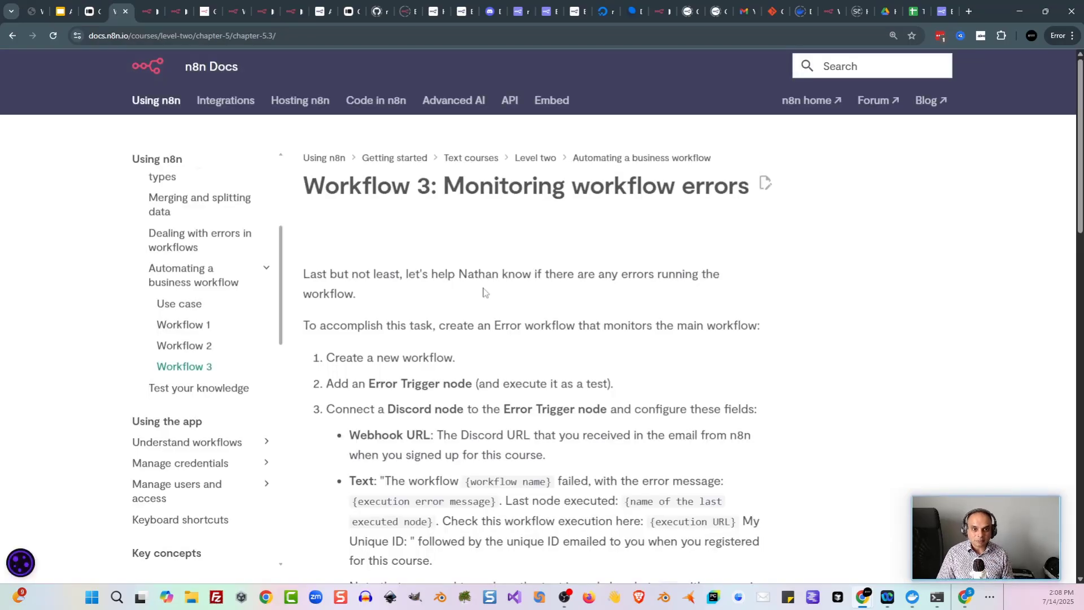
# Step: Read Workflow 3's Discord node step and glance at the error workflow in the editor
pyautogui.scroll(-2, 483, 293)
pyautogui.scroll(1, 492, 242)
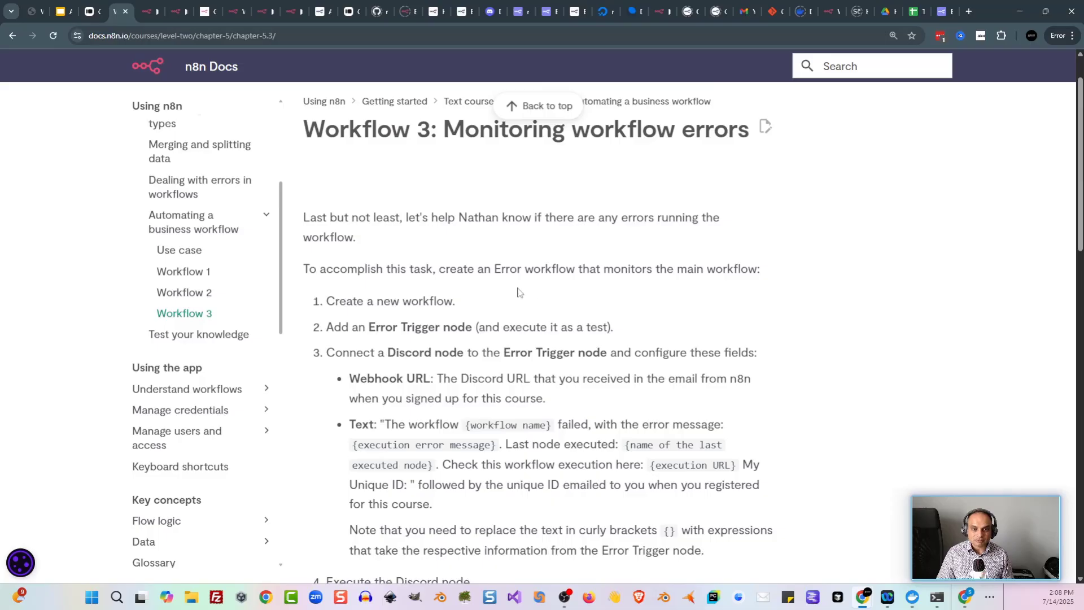
pyautogui.scroll(-1, 516, 290)
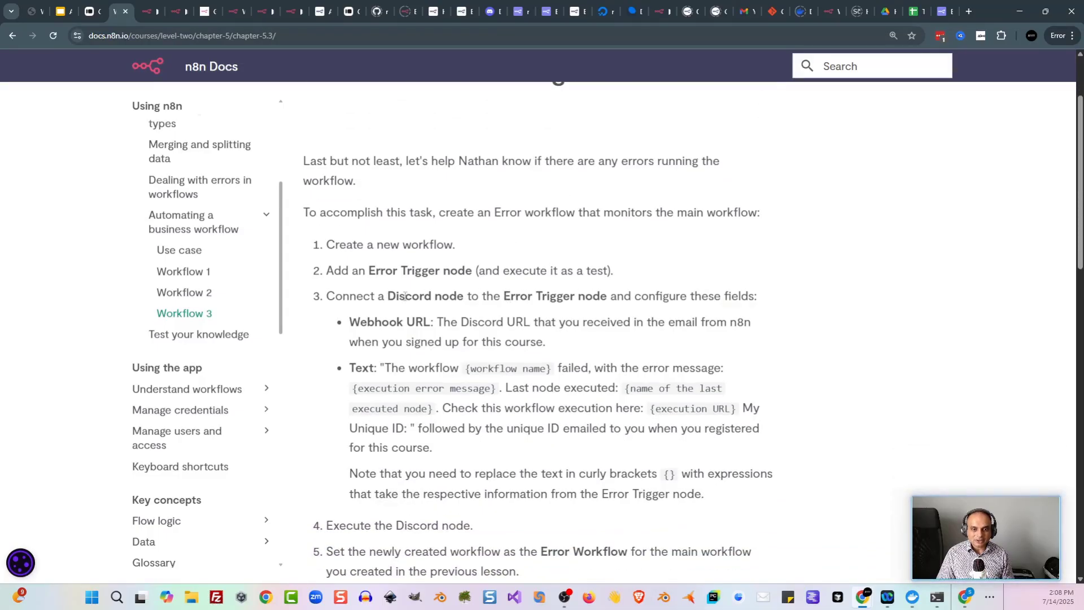
pyautogui.moveTo(405, 296); pyautogui.dragTo(475, 296)
pyautogui.click(474, 297)
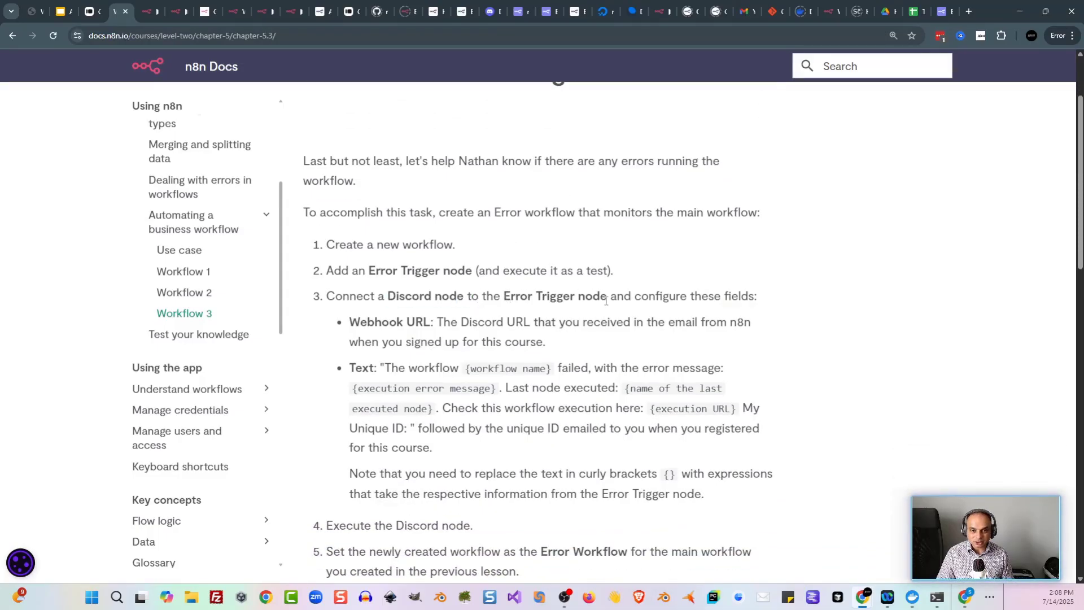
pyautogui.hotkey('ctrl', 'Tab')
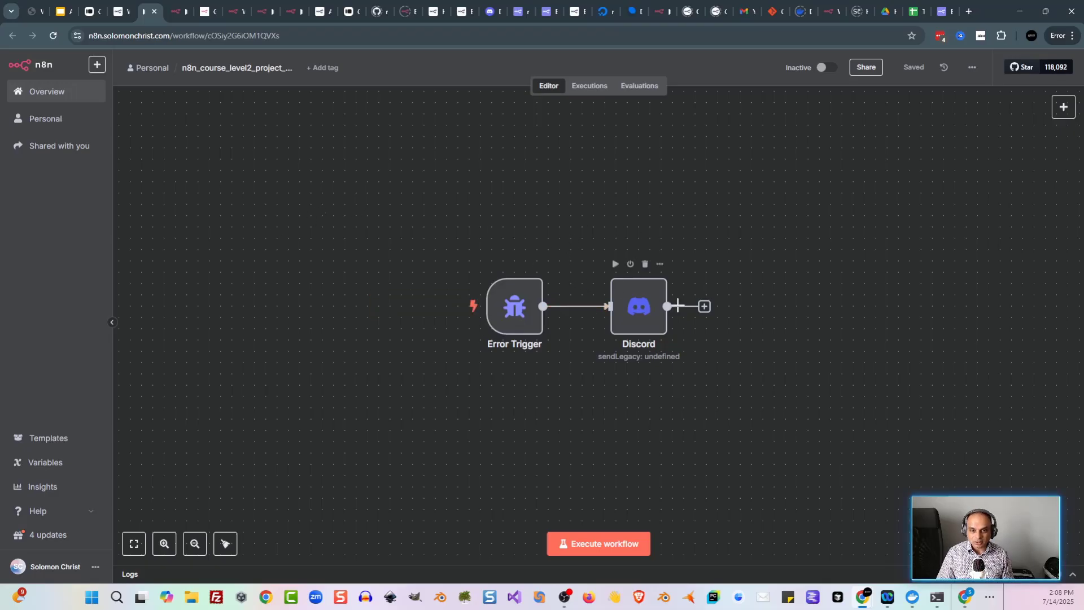
pyautogui.hotkey('ctrl', 'shift', 'Tab')
pyautogui.click(967, 597)
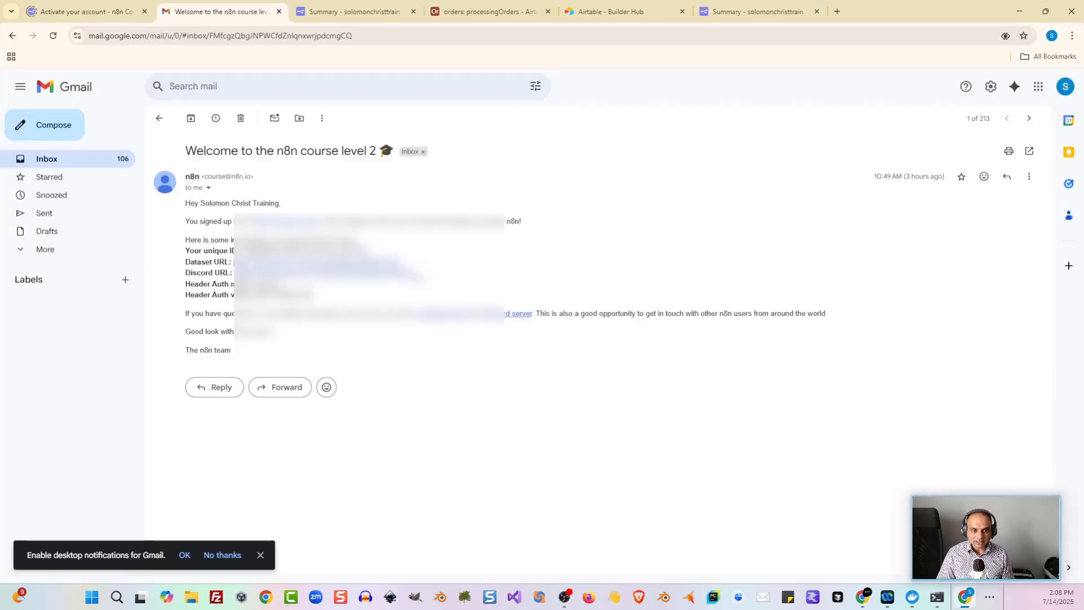
pyautogui.hotkey('alt', 'Tab')
# Step: Copy the error message template from the docs and the unique ID from the welcome email
pyautogui.moveTo(387, 367); pyautogui.dragTo(416, 428)
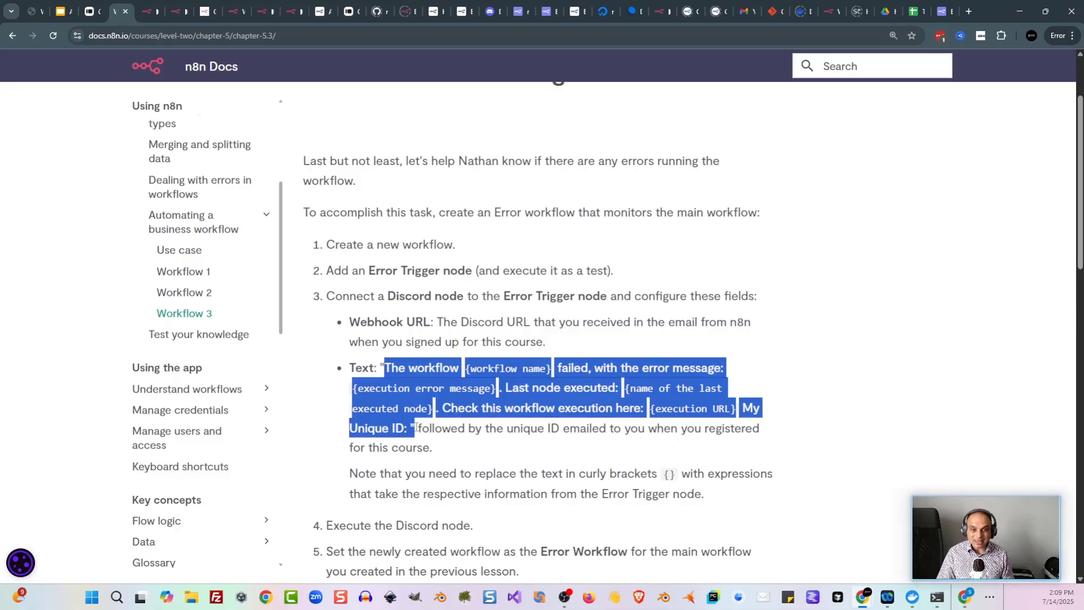
pyautogui.hotkey('alt', 'Tab')
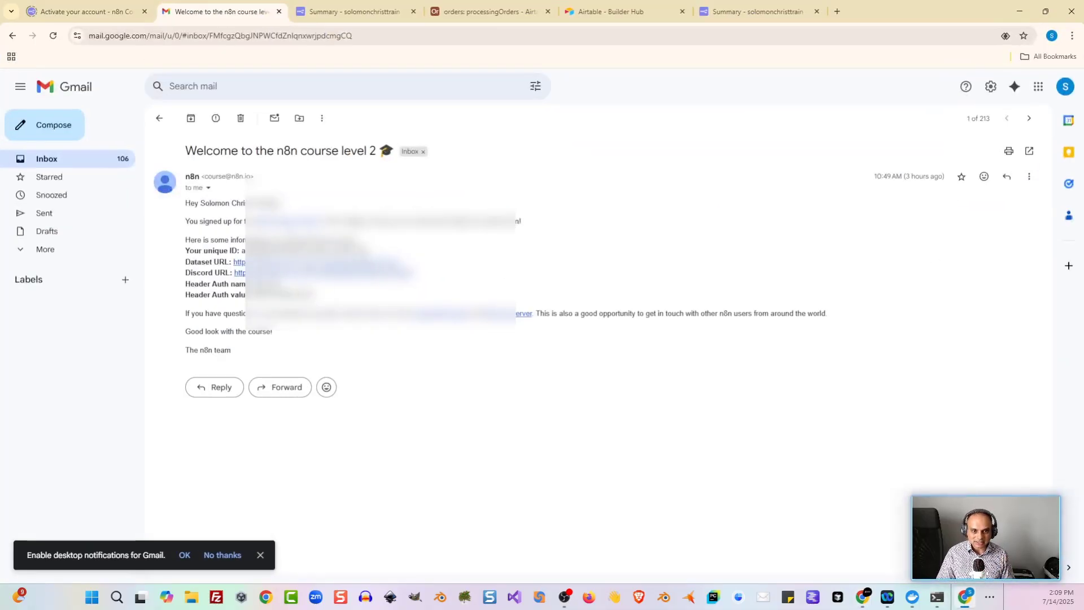
pyautogui.moveTo(372, 250); pyautogui.dragTo(246, 250)
pyautogui.click(877, 174)
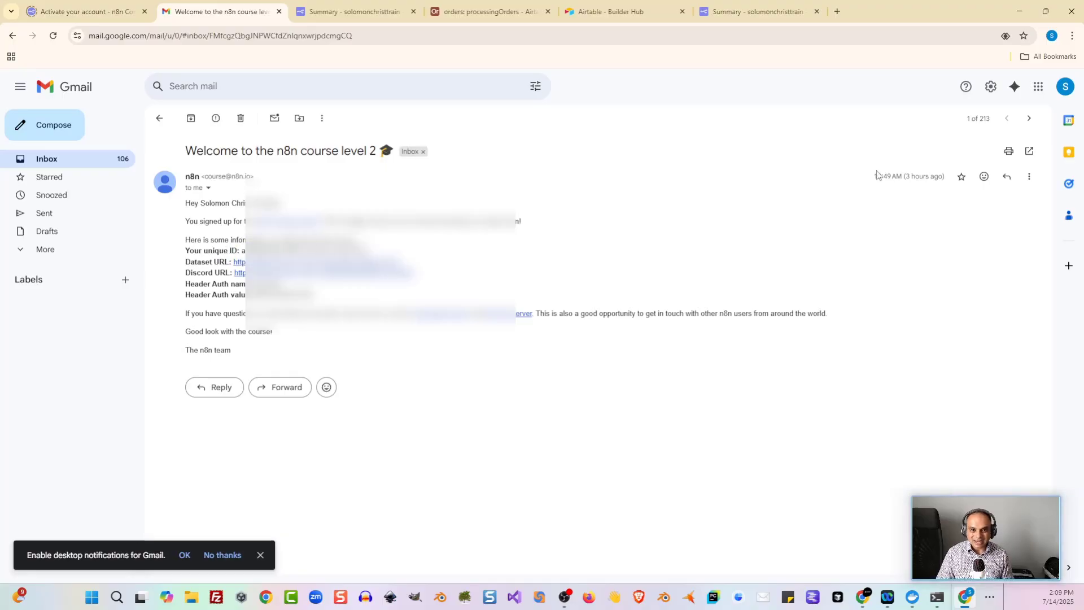
pyautogui.click(1019, 11)
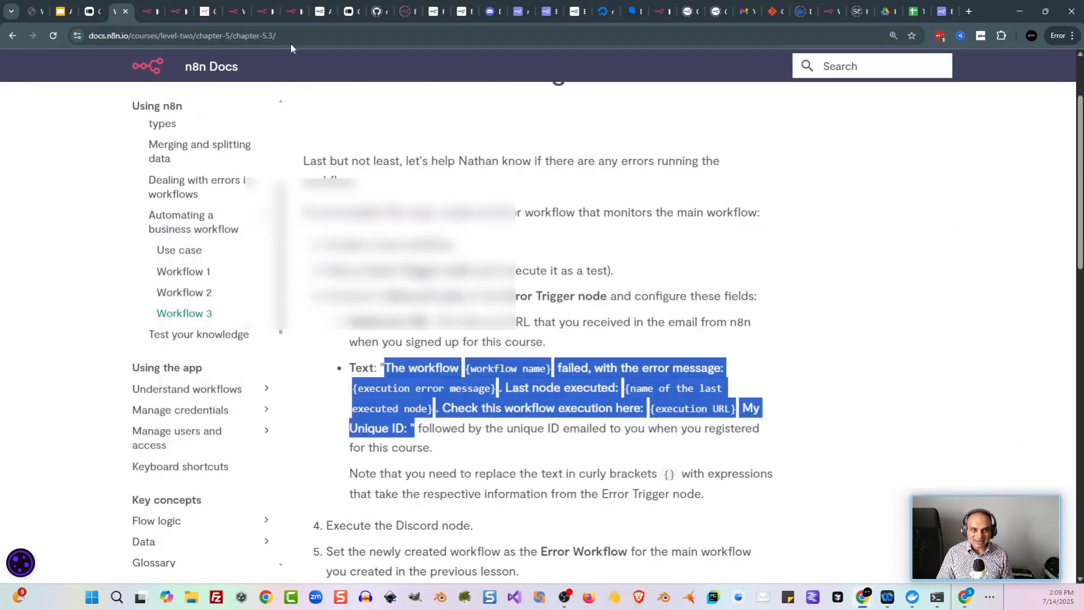
pyautogui.click(152, 14)
# Step: Fetch a test event in the Error Trigger node to load sample error data
pyautogui.doubleClick(514, 307)
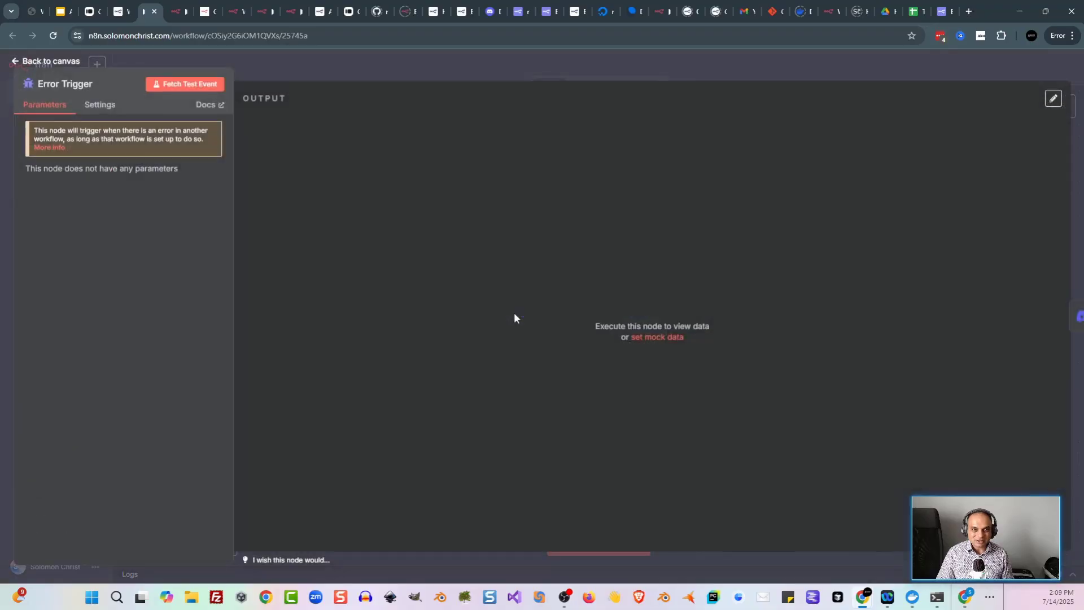
pyautogui.click(184, 86)
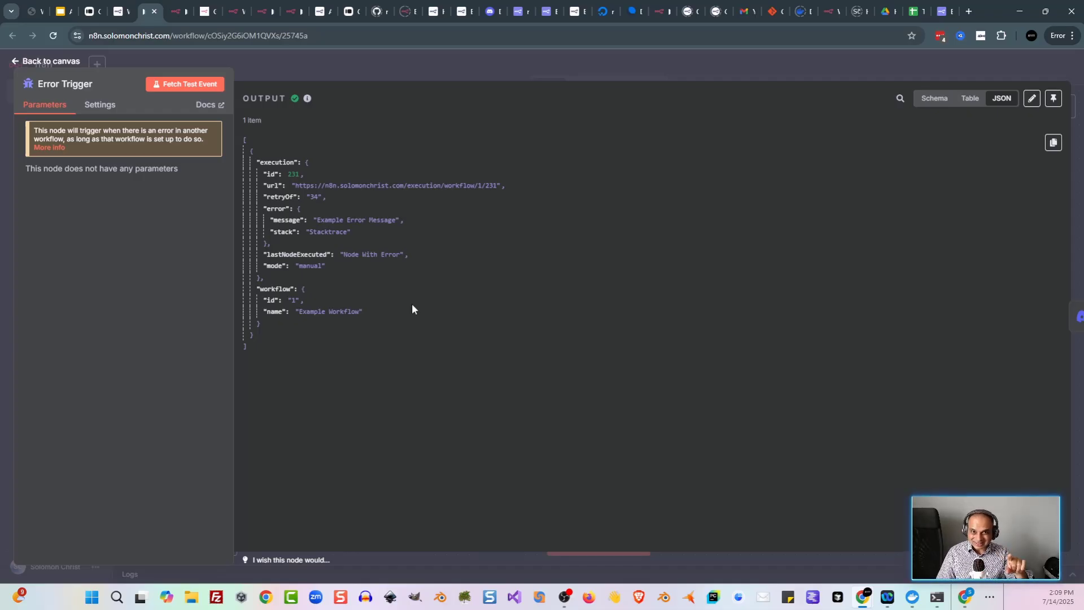
pyautogui.hotkey('ctrl', 'shift', 'Tab')
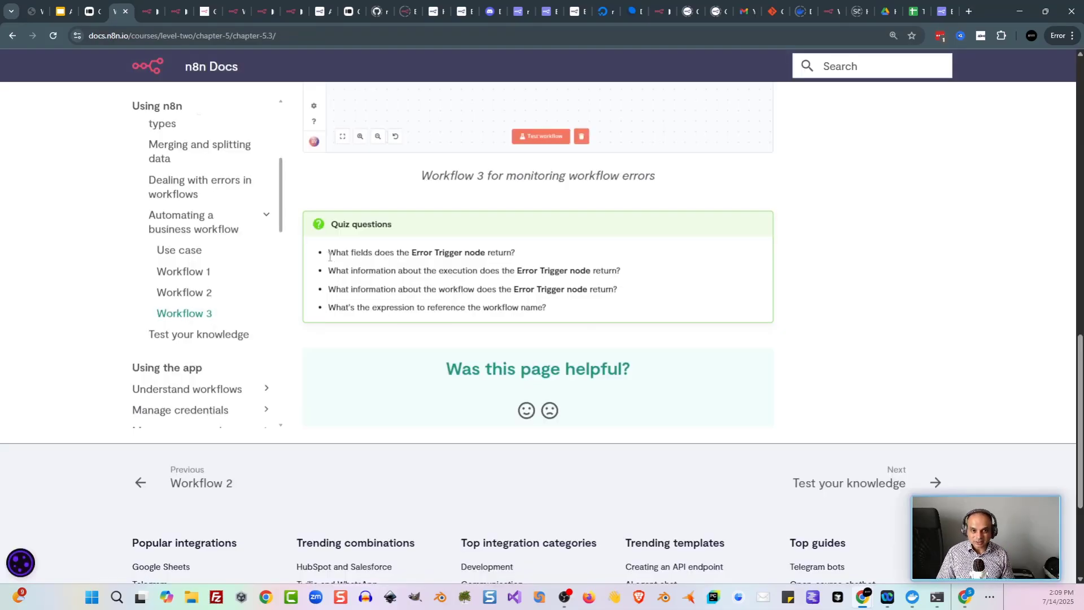
# Step: Advance from the Workflow 3 quiz to Test your knowledge, then view the Completed n8n Course Level 2 badge
pyautogui.moveTo(330, 257); pyautogui.dragTo(592, 307)
pyautogui.press('n')
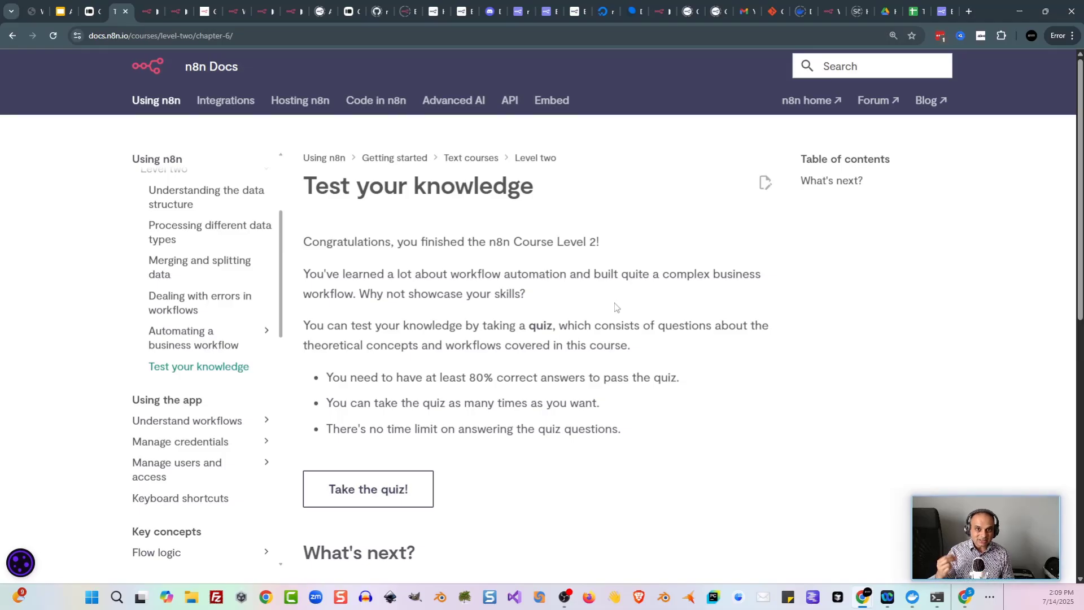
pyautogui.click(941, 12)
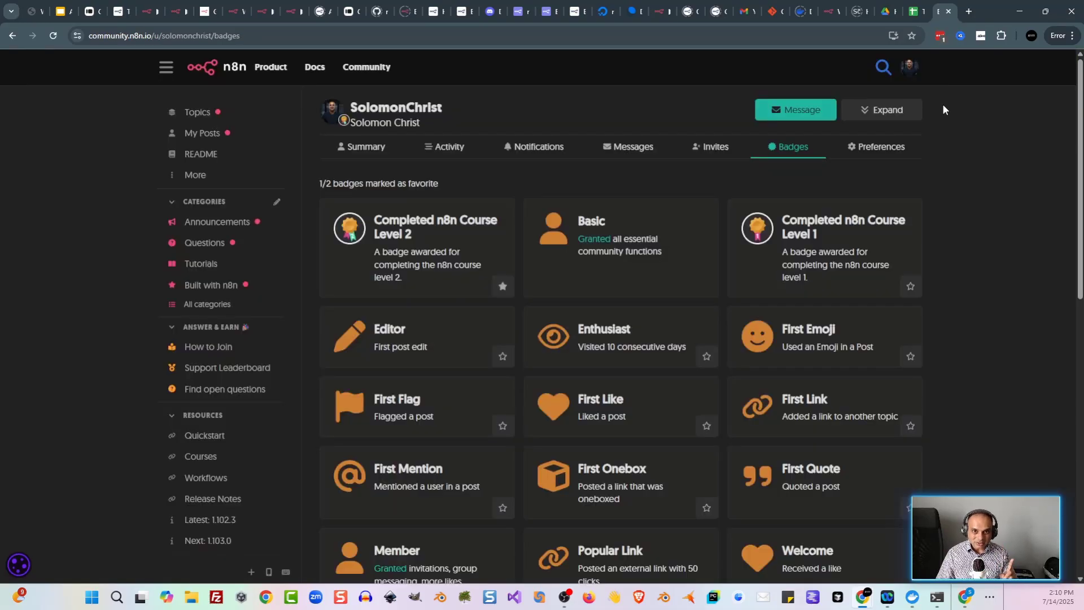